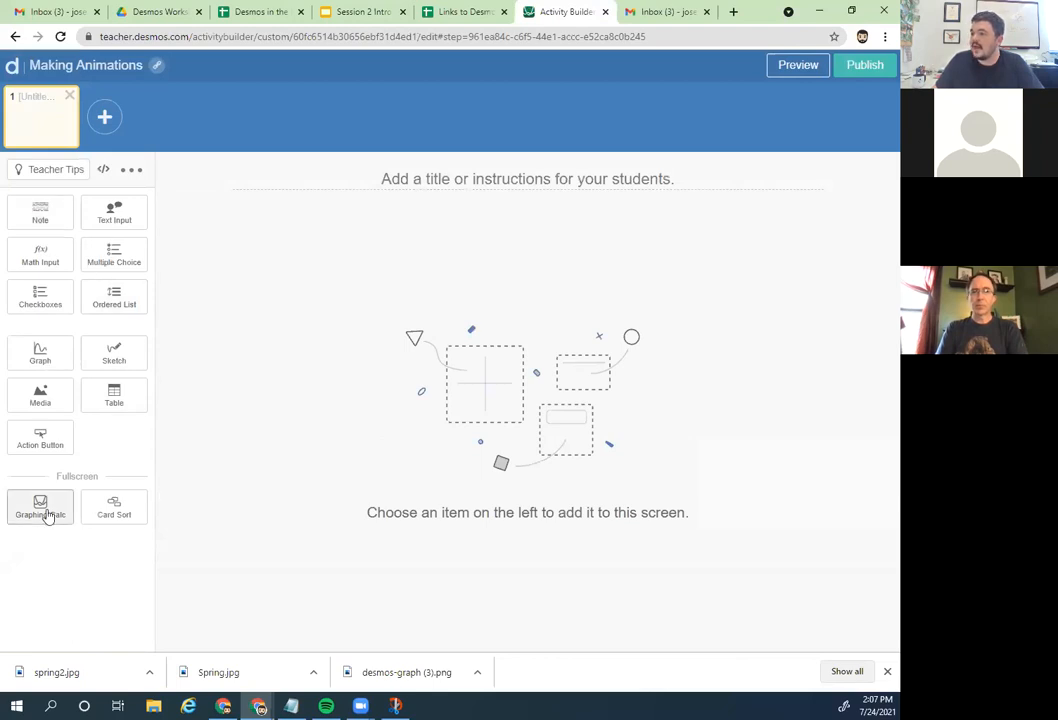
# Step: Add a fullscreen graphing calculator to the first screen and title the screen "Buggy Collision"
pyautogui.moveTo(283, 371); pyautogui.dragTo(336, 326)
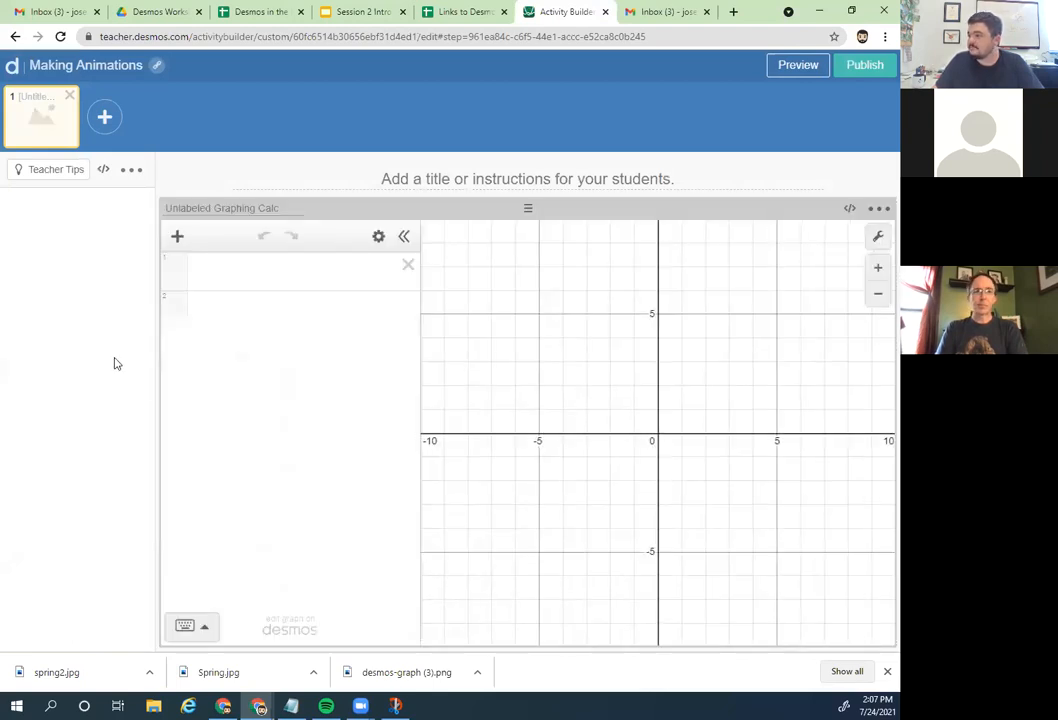
pyautogui.click(451, 188)
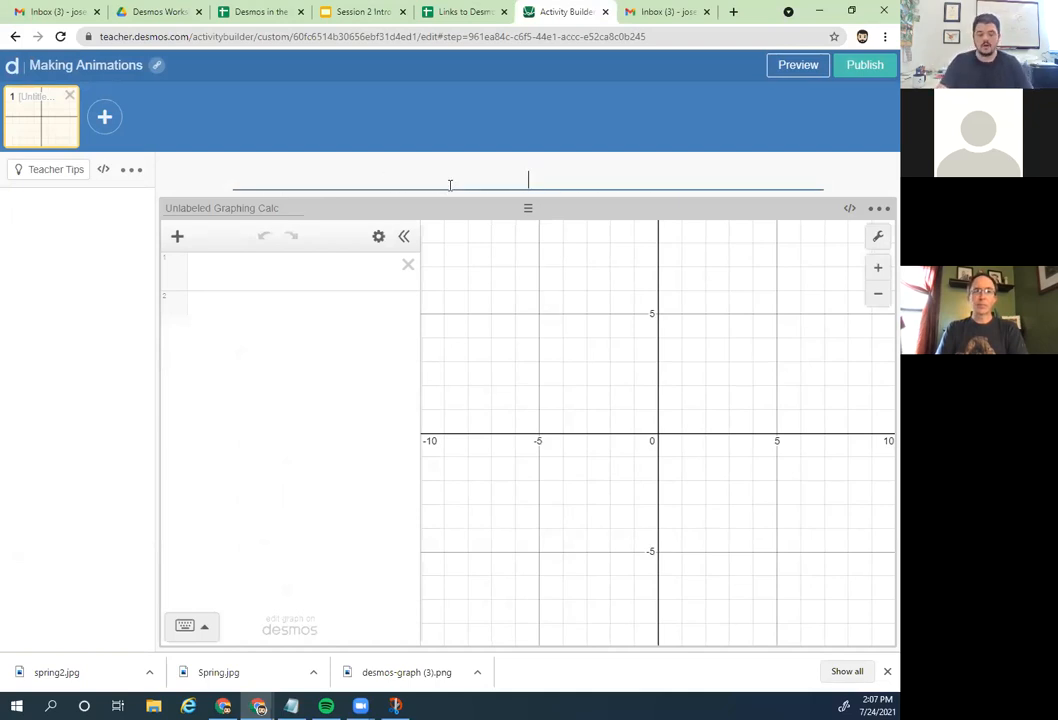
pyautogui.write('Bugg')
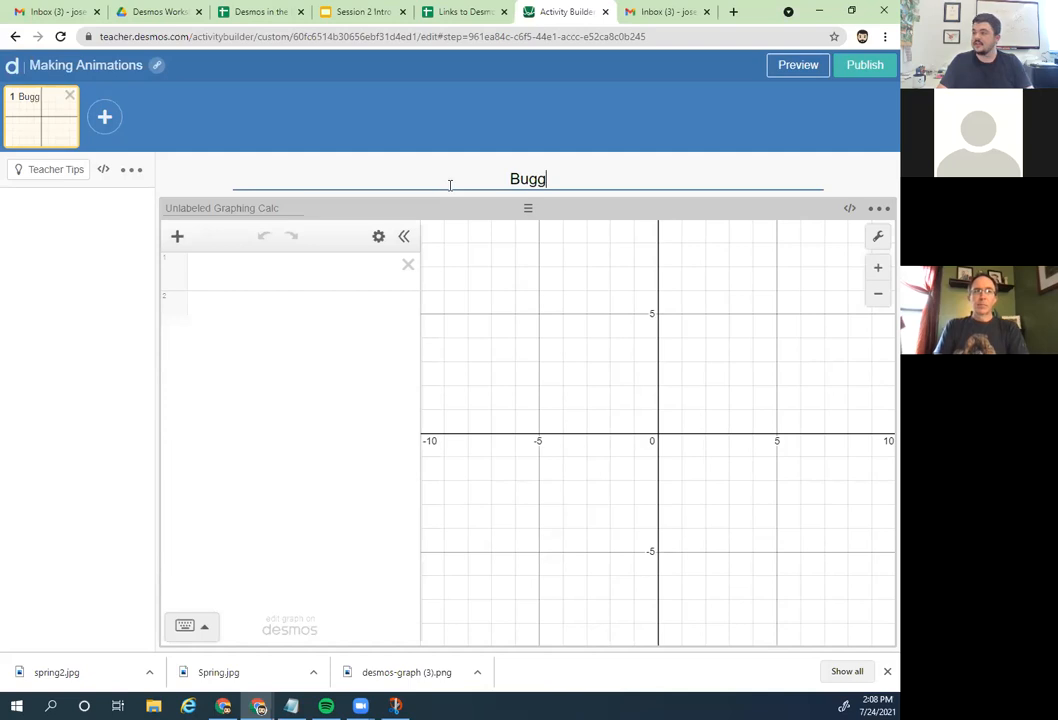
pyautogui.write('y Collus')
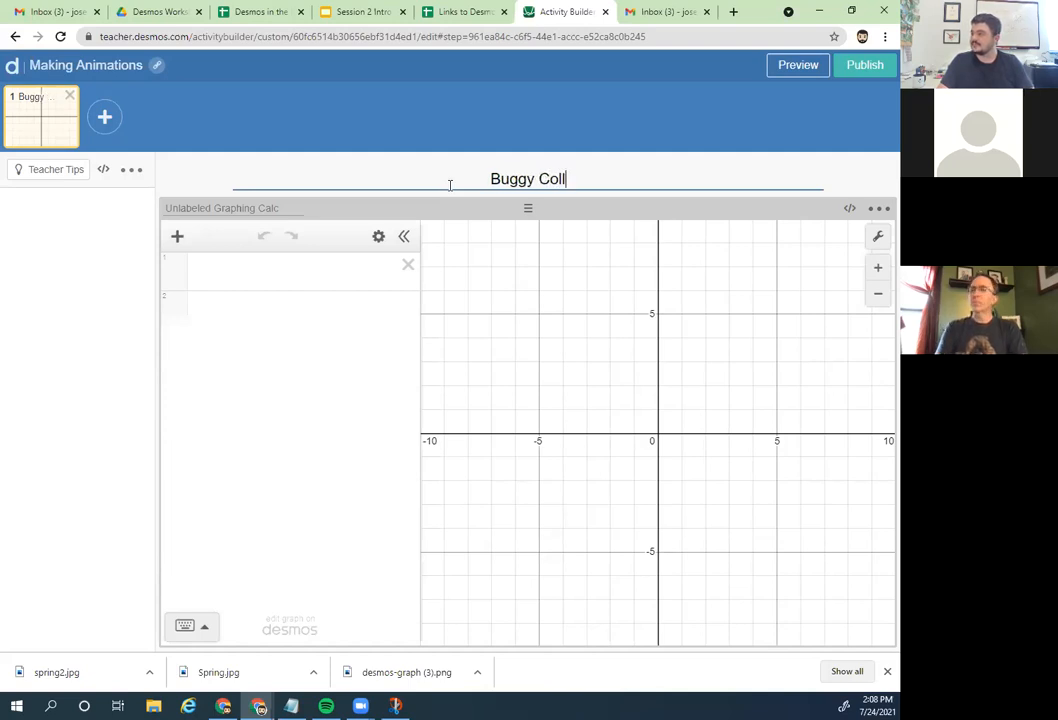
pyautogui.press('BackSpace')
pyautogui.press('BackSpace')
pyautogui.write('ision')
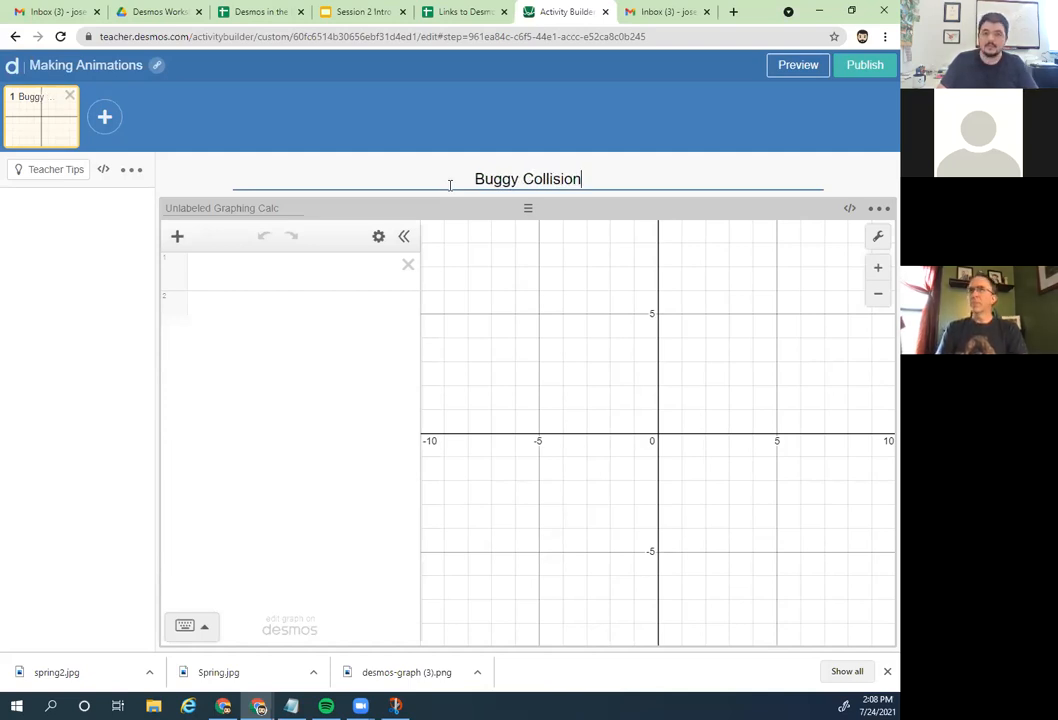
pyautogui.write('s')
pyautogui.press('BackSpace')
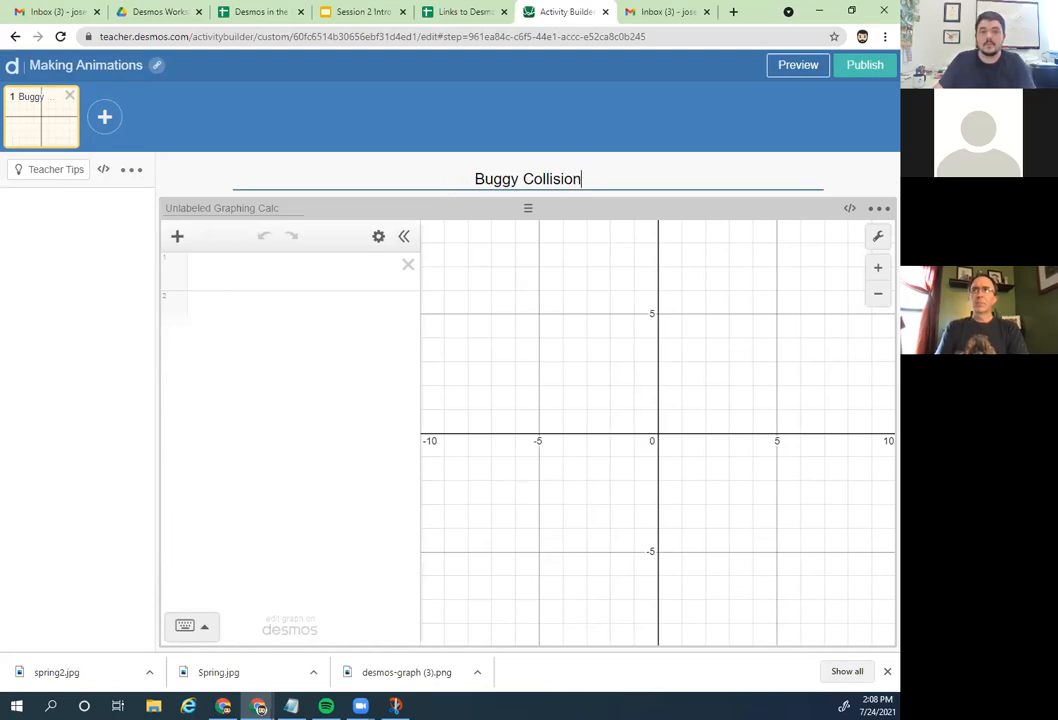
# Step: Add a second screen with a fullscreen graphing calculator and title it "Projectile"
pyautogui.click(97, 118)
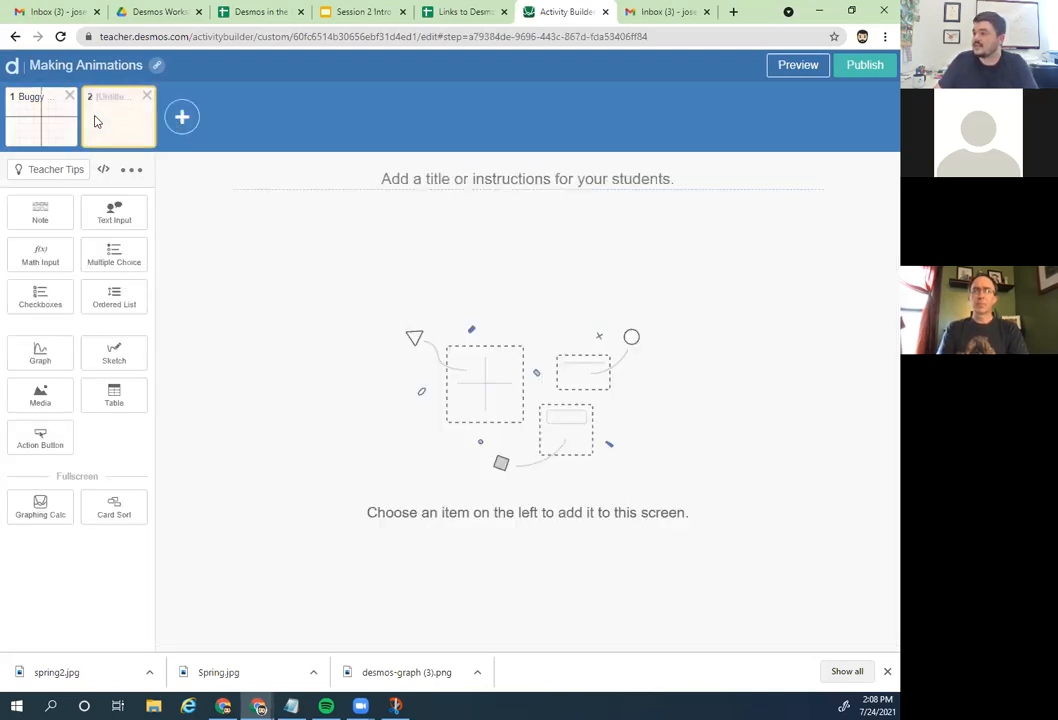
pyautogui.click(40, 515)
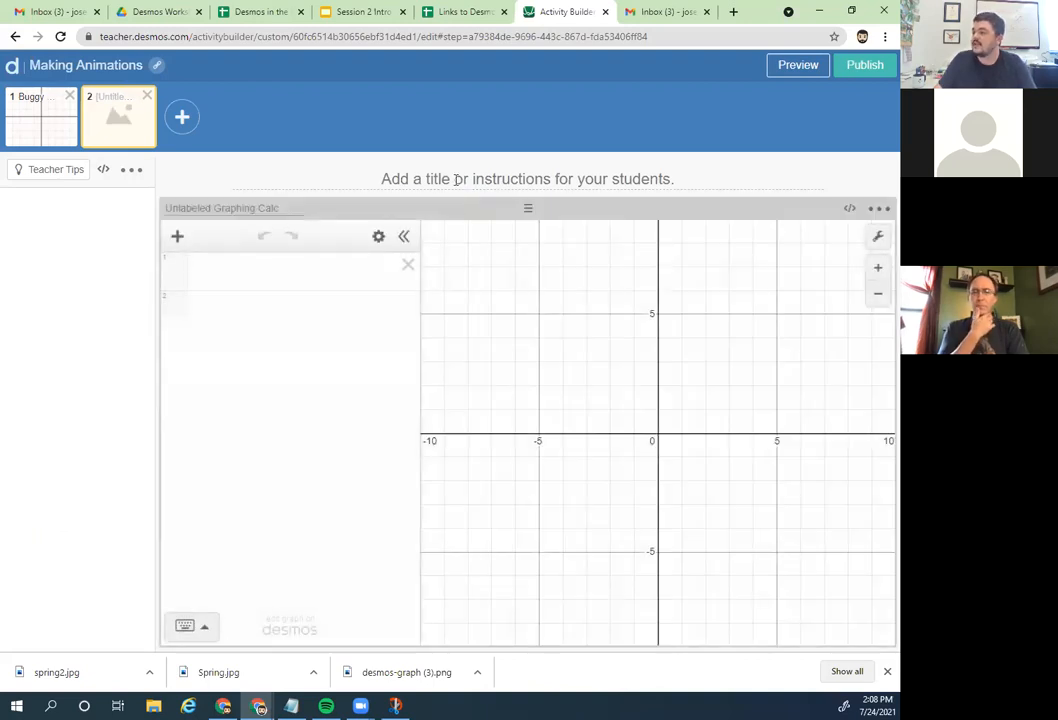
pyautogui.click(455, 180)
pyautogui.write('Pro')
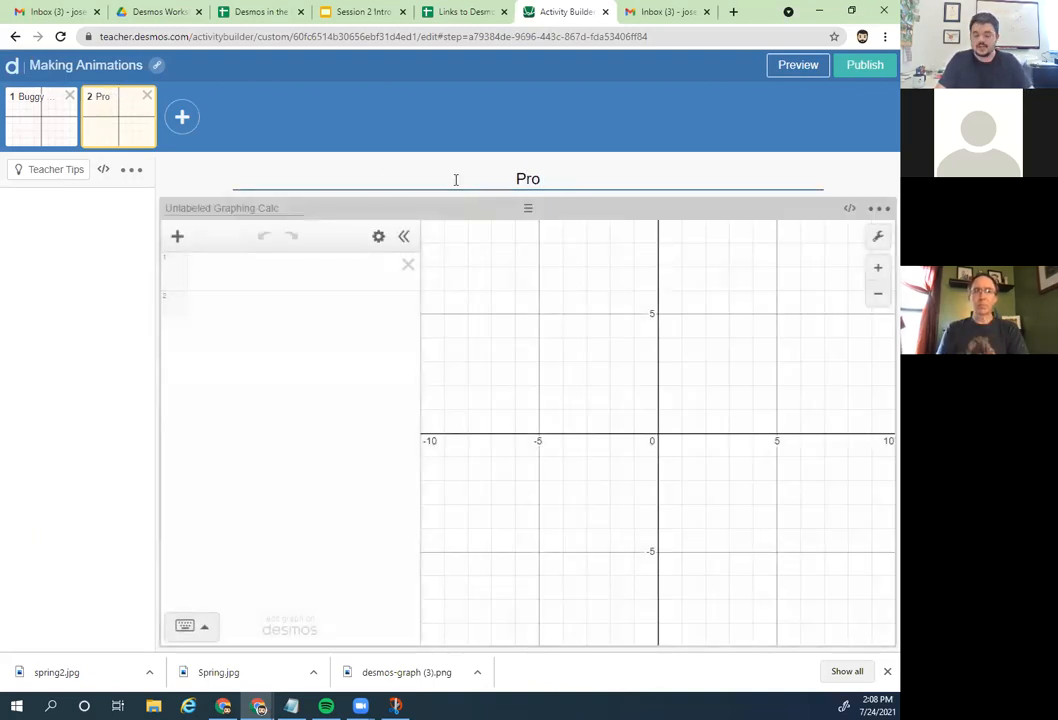
pyautogui.write('jectile')
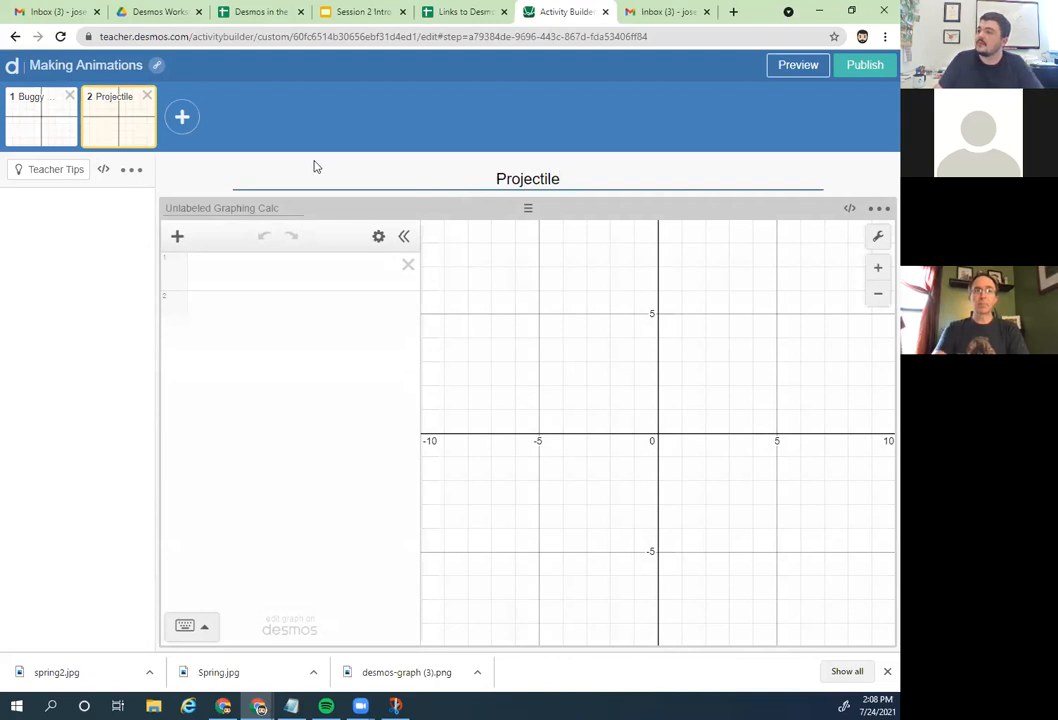
# Step: Add a third screen titled "Simple Harmonic Motion" and give it a fullscreen graphing calculator
pyautogui.click(188, 120)
pyautogui.click(527, 181)
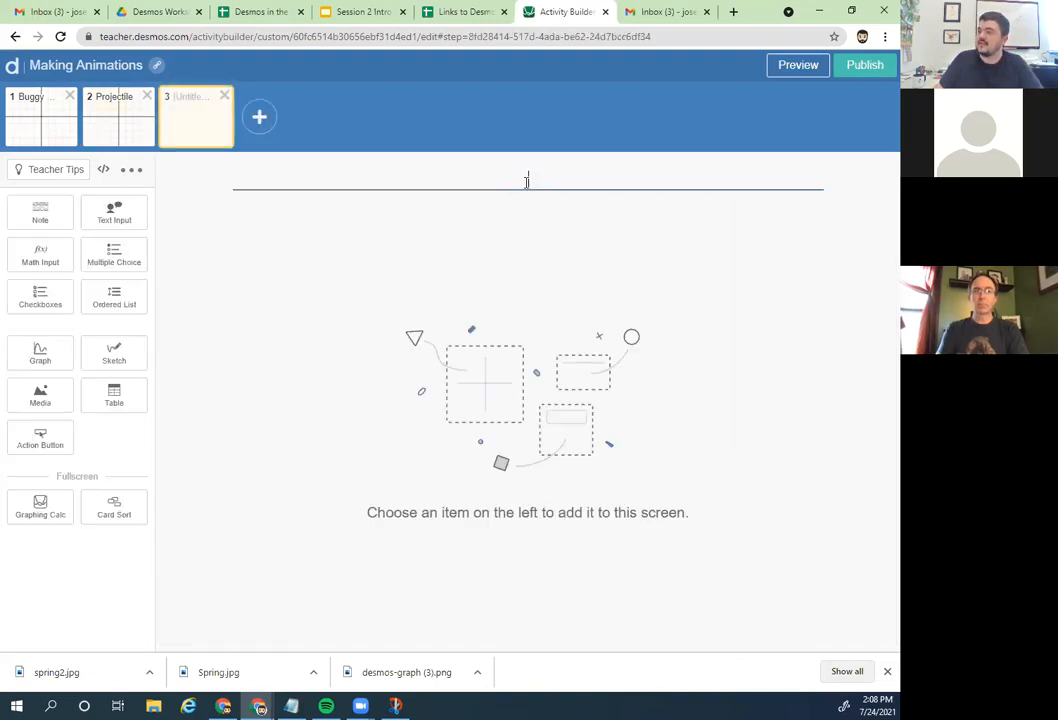
pyautogui.write('Simple Harmonic Motion')
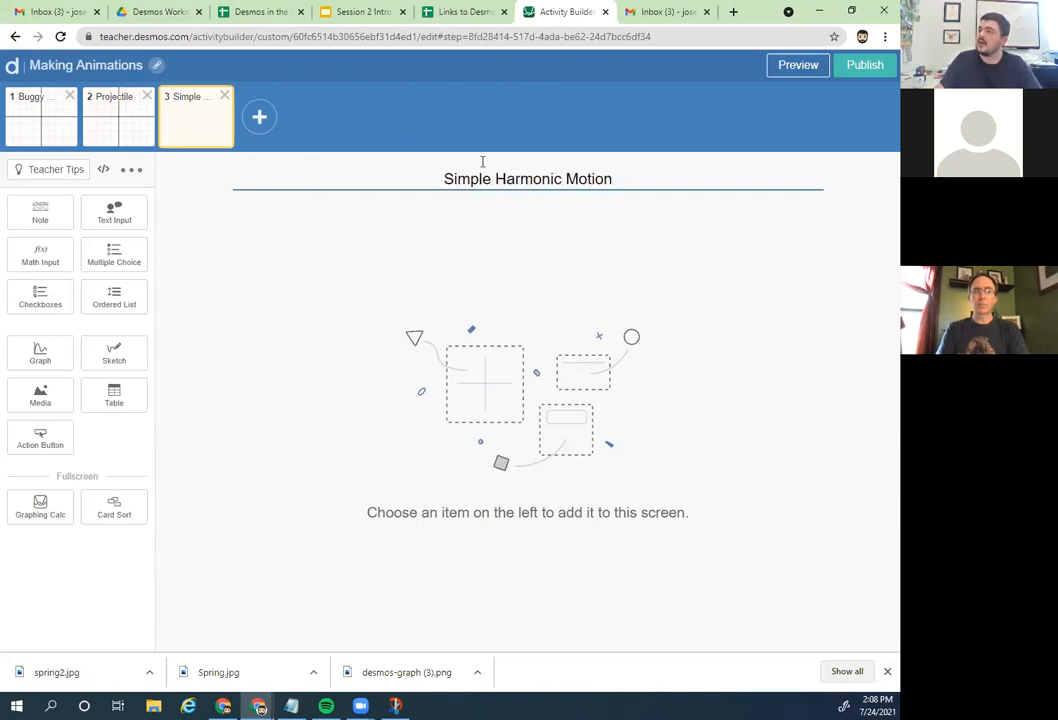
pyautogui.click(36, 512)
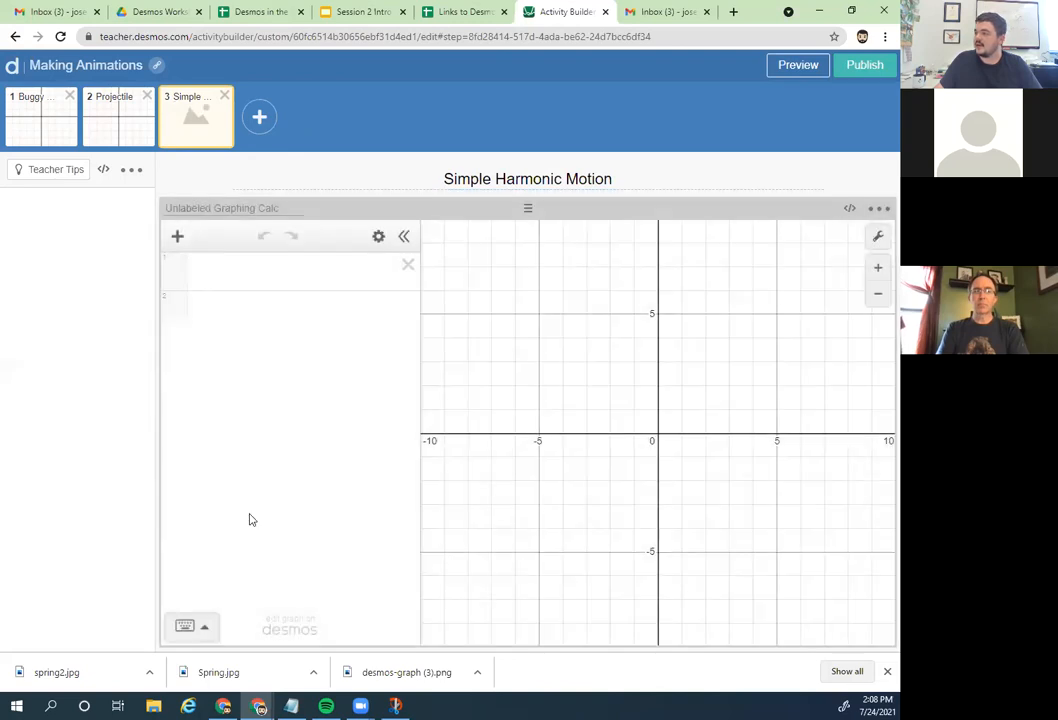
# Step: Add a fourth screen with a fullscreen graphing calculator and title it "Uniform Circular Motion"
pyautogui.click(260, 121)
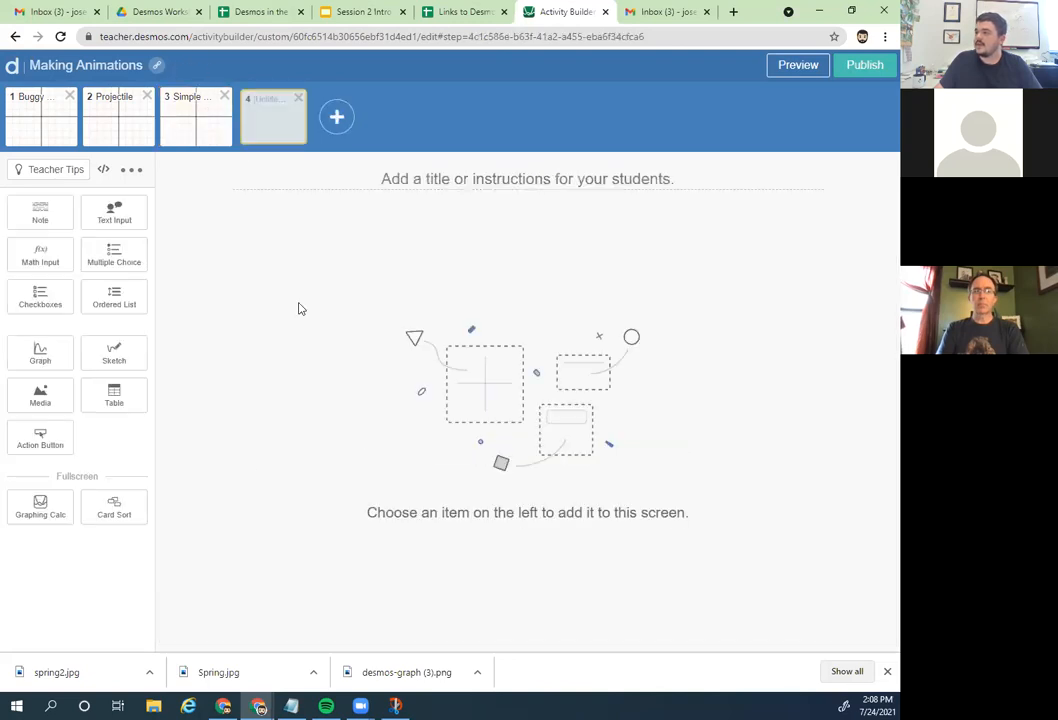
pyautogui.click(58, 517)
pyautogui.click(461, 178)
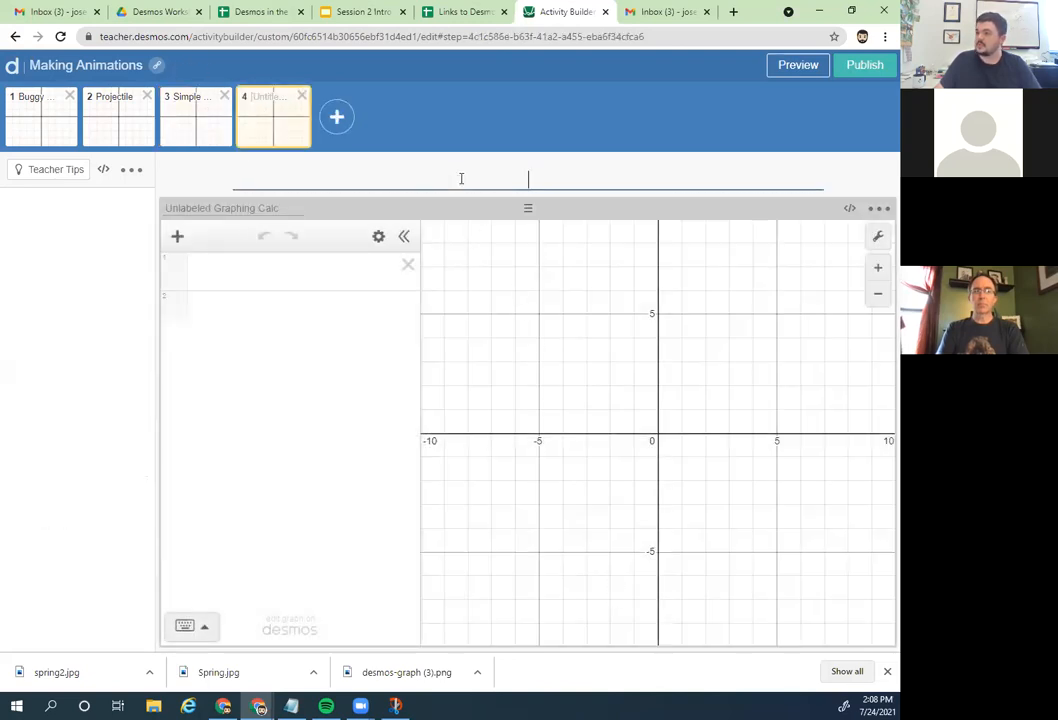
pyautogui.write('Uniform Ci')
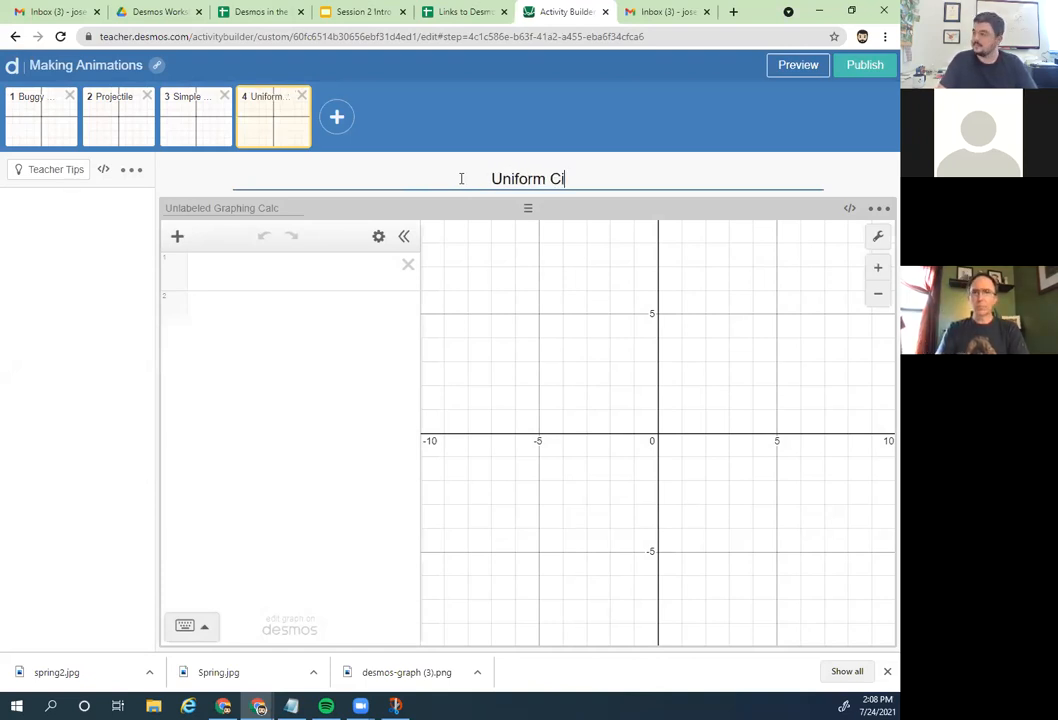
pyautogui.write('rcular Motion')
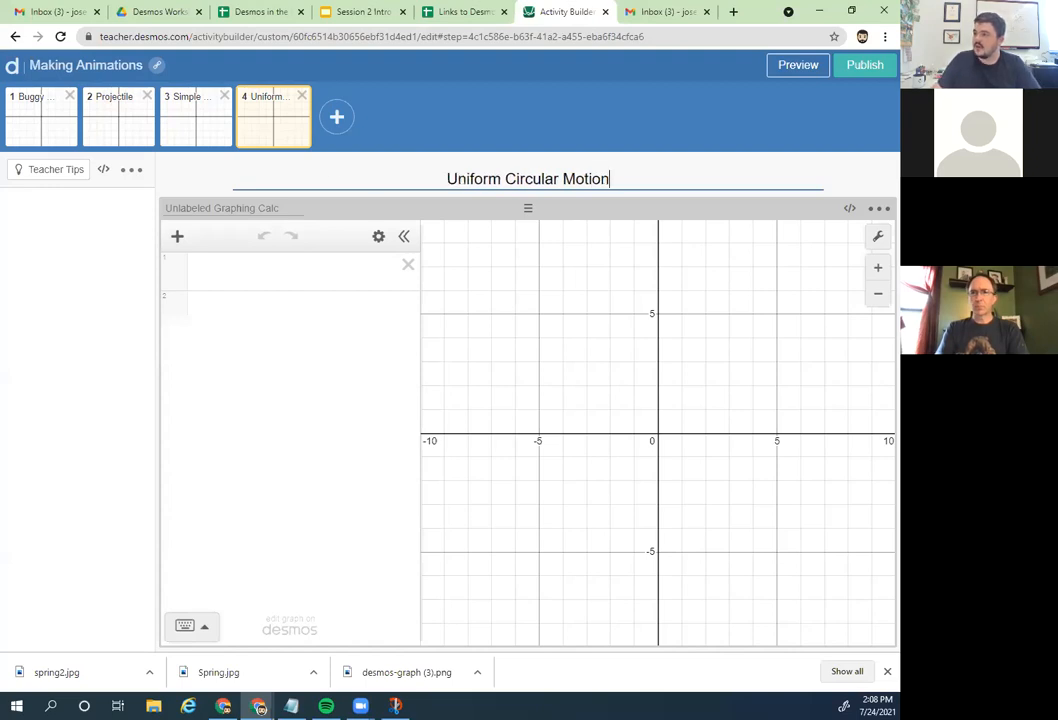
# Step: Add a new screen ahead of Buggy Collision with a note reading "We will use the next four screens today."
pyautogui.click(40, 118)
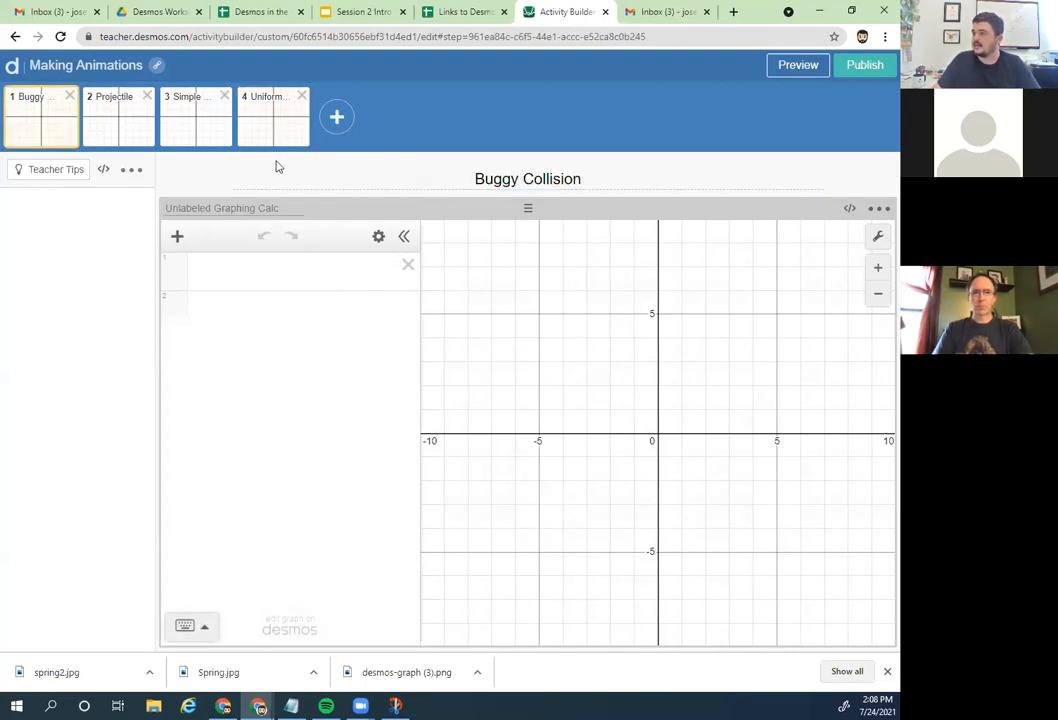
pyautogui.click(336, 117)
pyautogui.click(346, 122)
pyautogui.moveTo(94, 128); pyautogui.dragTo(12, 130)
pyautogui.moveTo(58, 222); pyautogui.dragTo(240, 258)
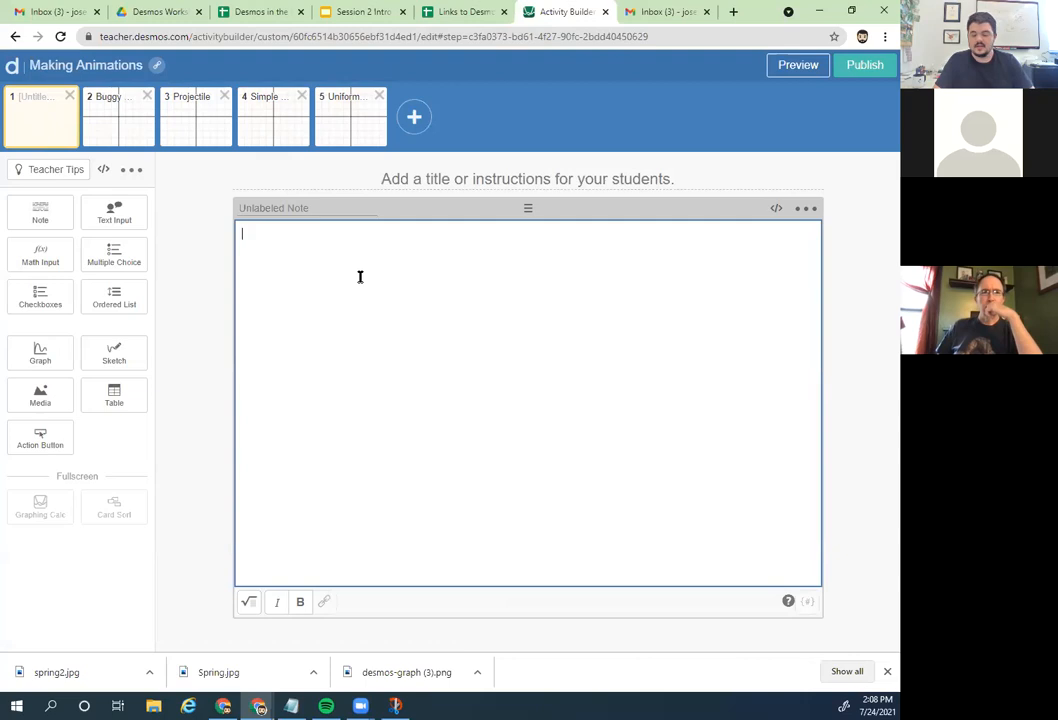
pyautogui.write('We will use the next fou')
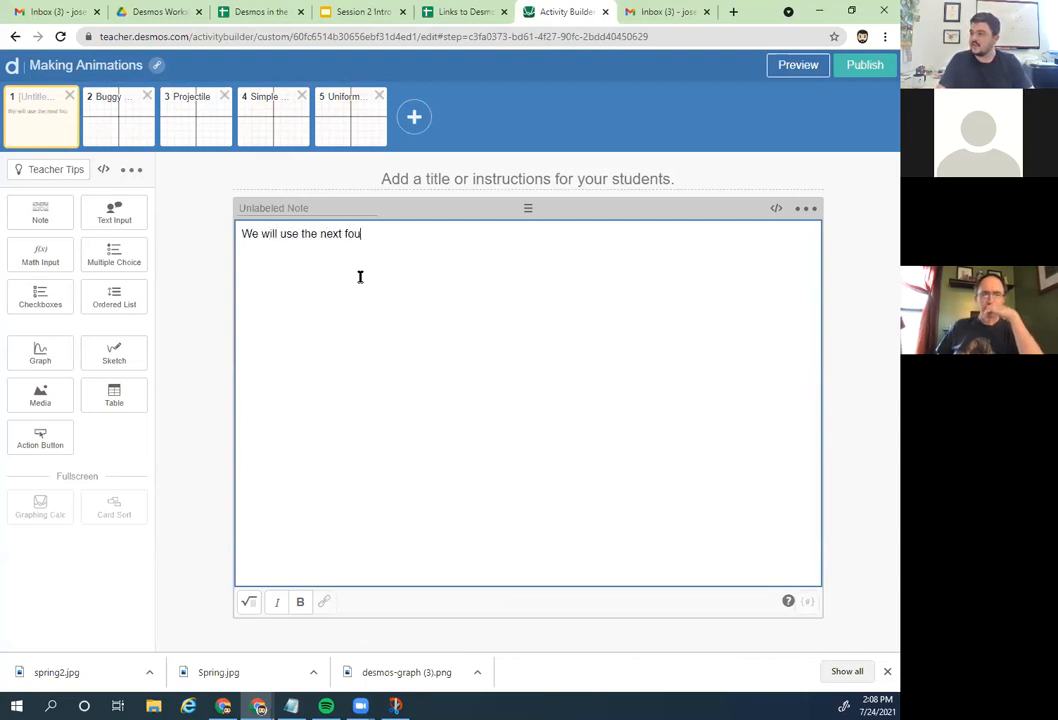
pyautogui.write('r screens today.')
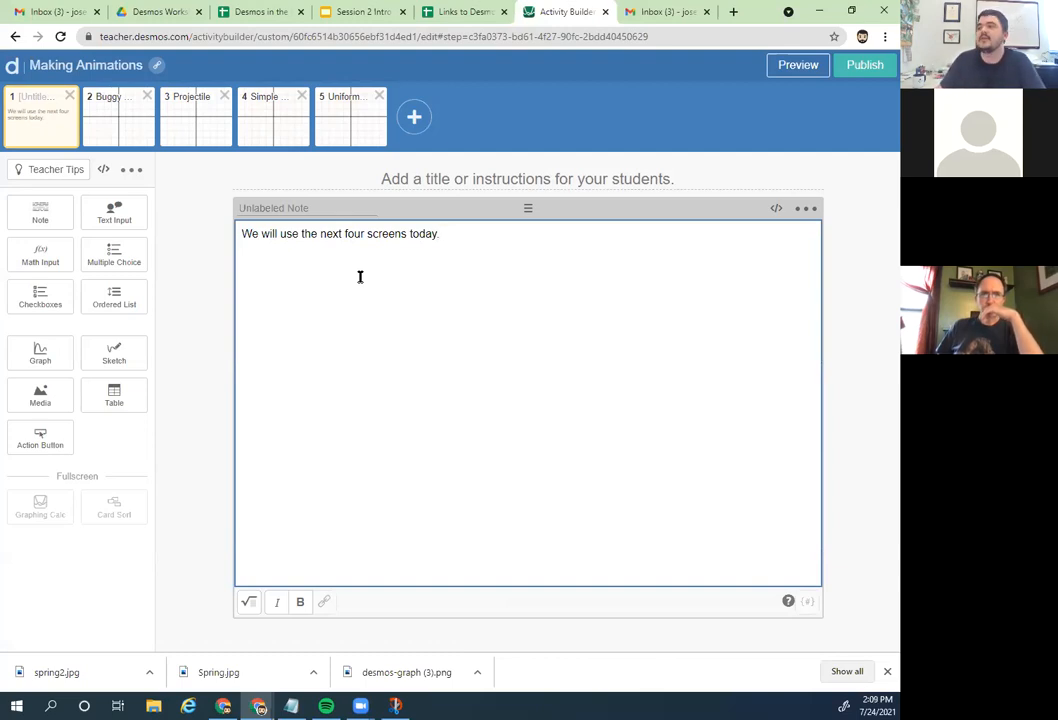
# Step: Publish the Making Animations activity and assign it to the class "Desmos for the Physics Classroom"
pyautogui.click(874, 66)
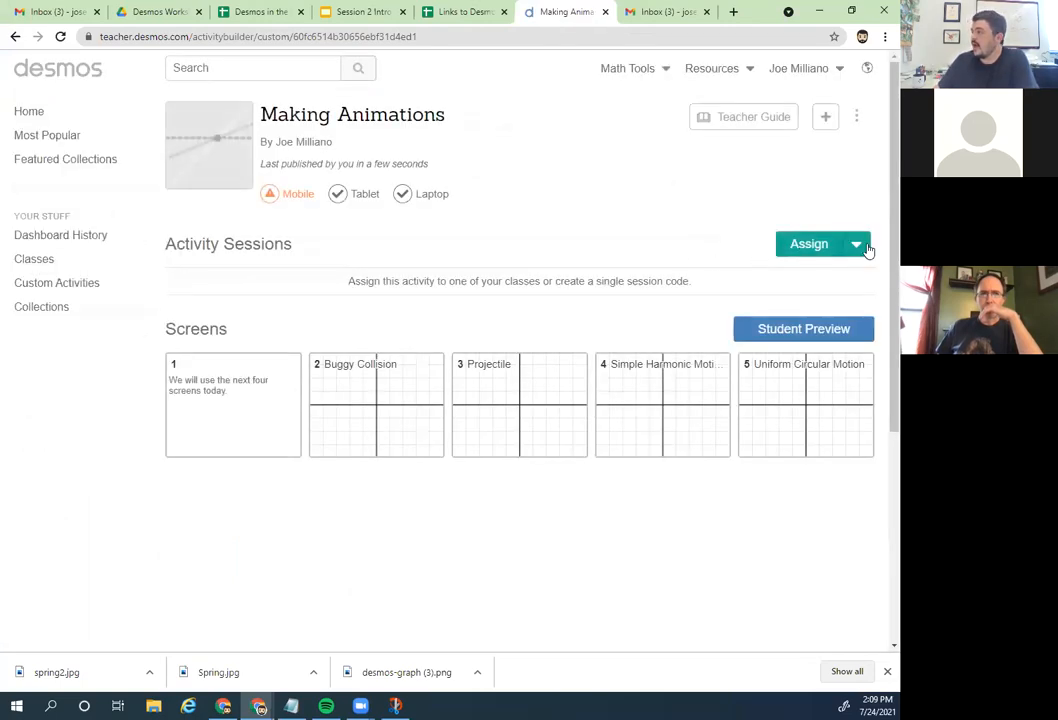
pyautogui.click(809, 244)
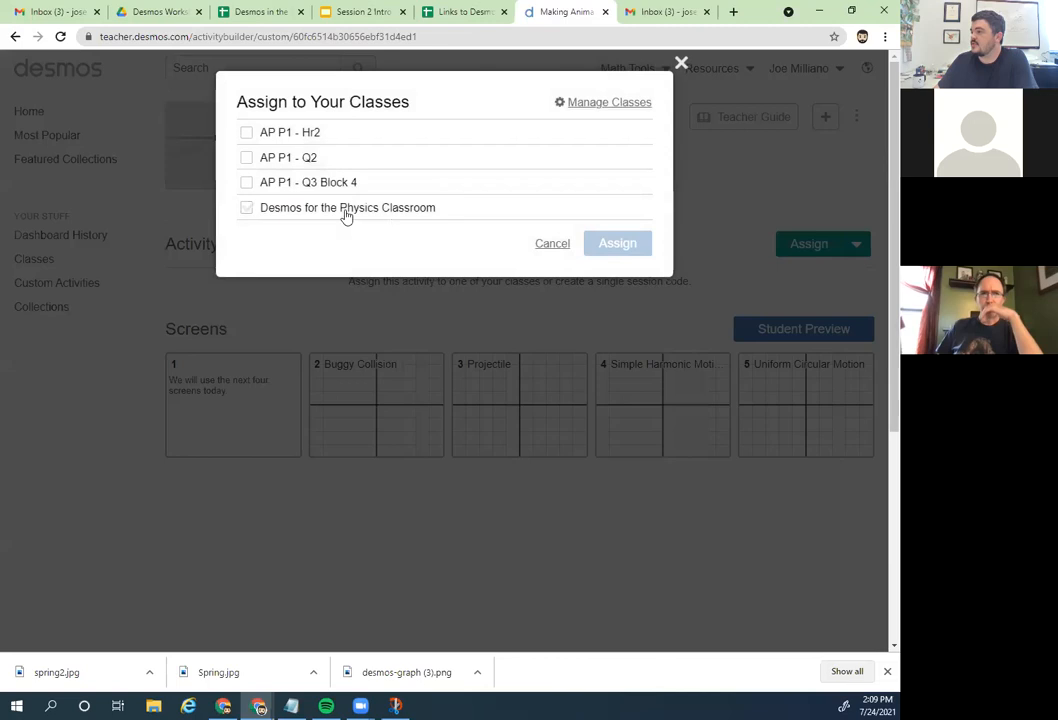
pyautogui.click(247, 210)
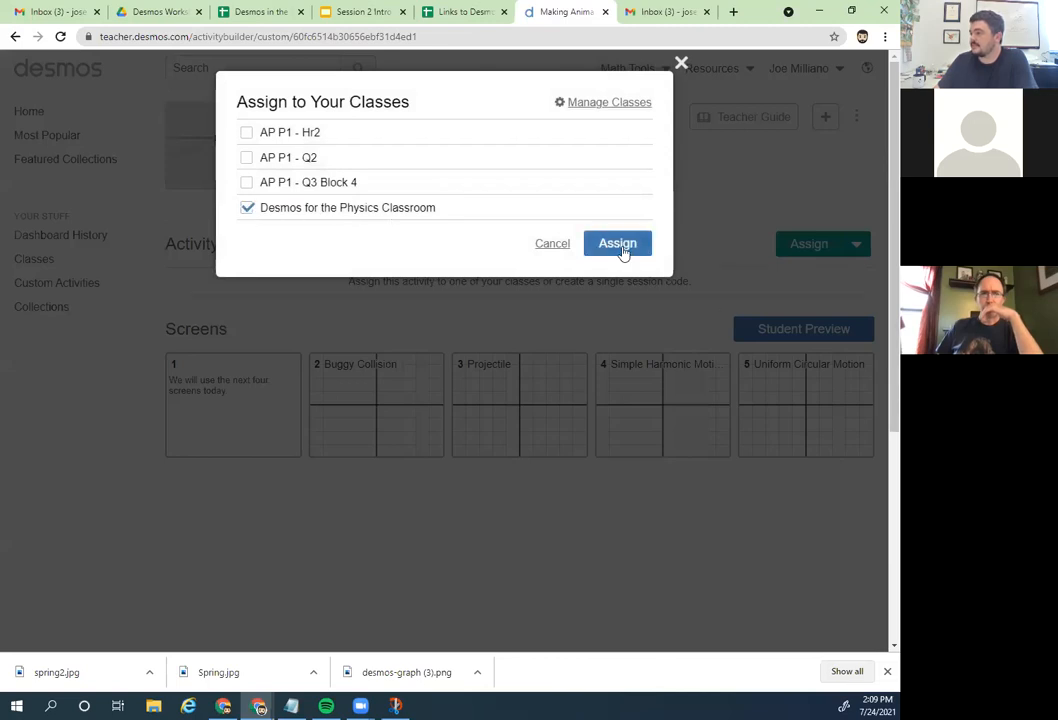
pyautogui.click(621, 248)
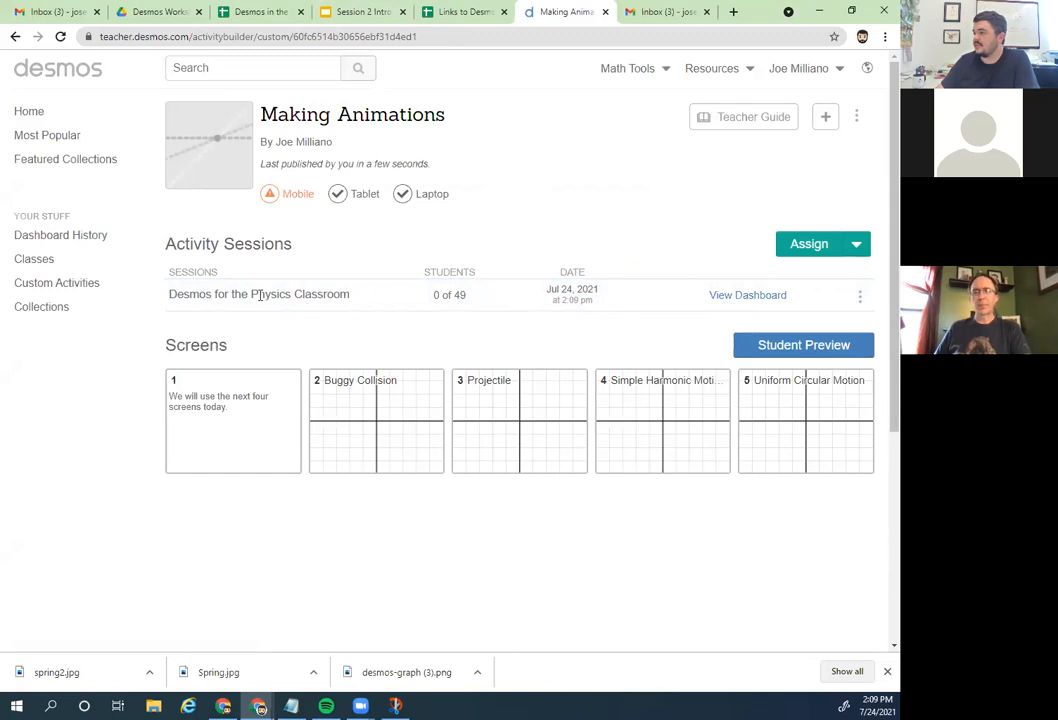
# Step: Copy the student invitation link for the class "Desmos for the Physics Classroom" and close its invite details
pyautogui.click(60, 261)
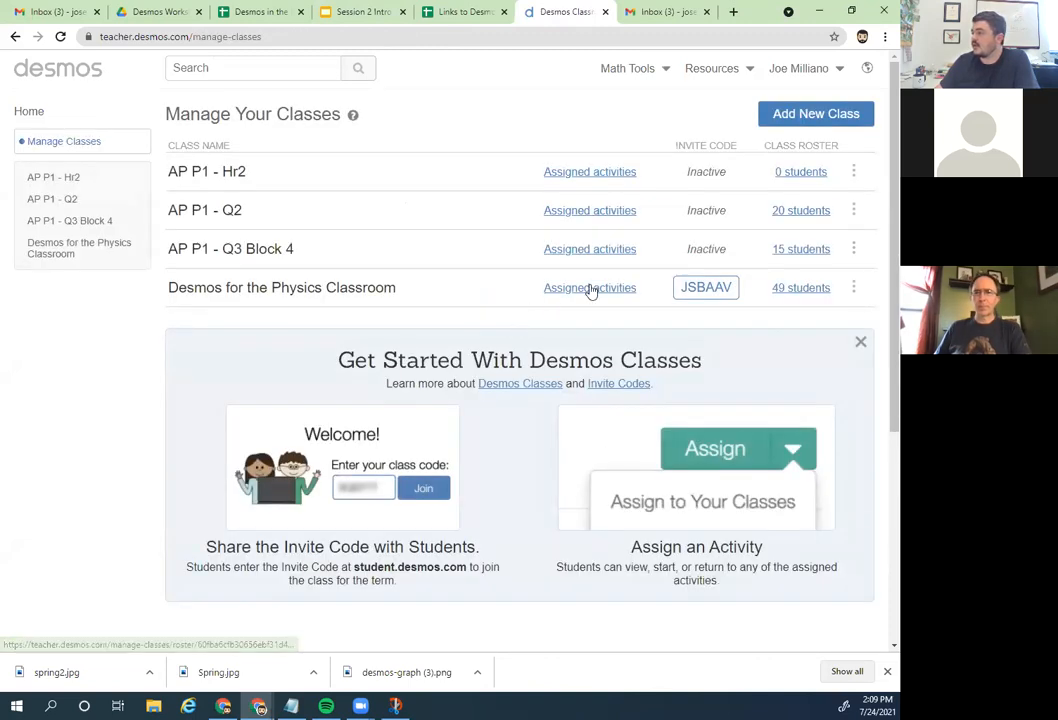
pyautogui.click(709, 292)
pyautogui.click(575, 392)
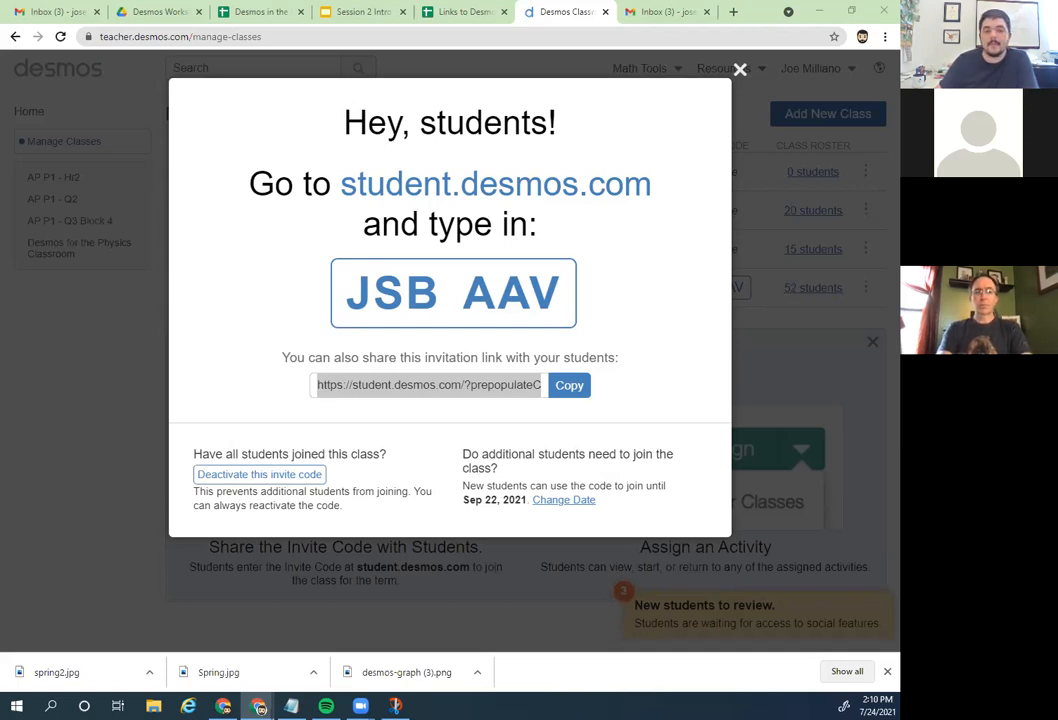
pyautogui.click(740, 69)
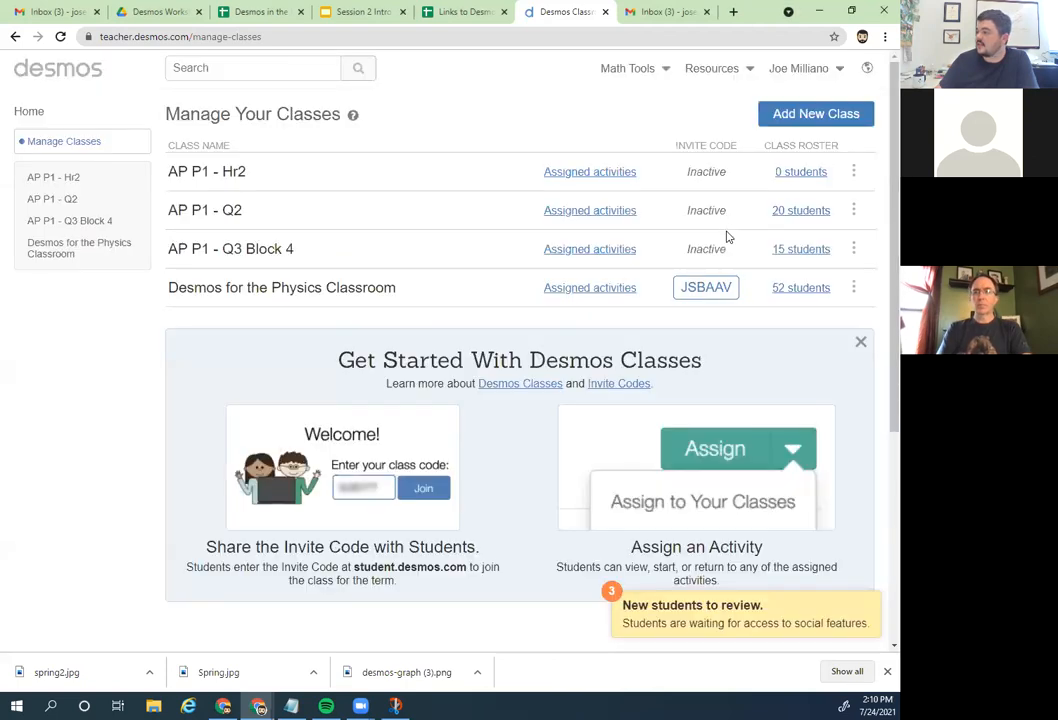
# Step: Open the Making Animations dashboard from the physics class's assigned activities, anonymize the student names and review the progress summary
pyautogui.click(599, 289)
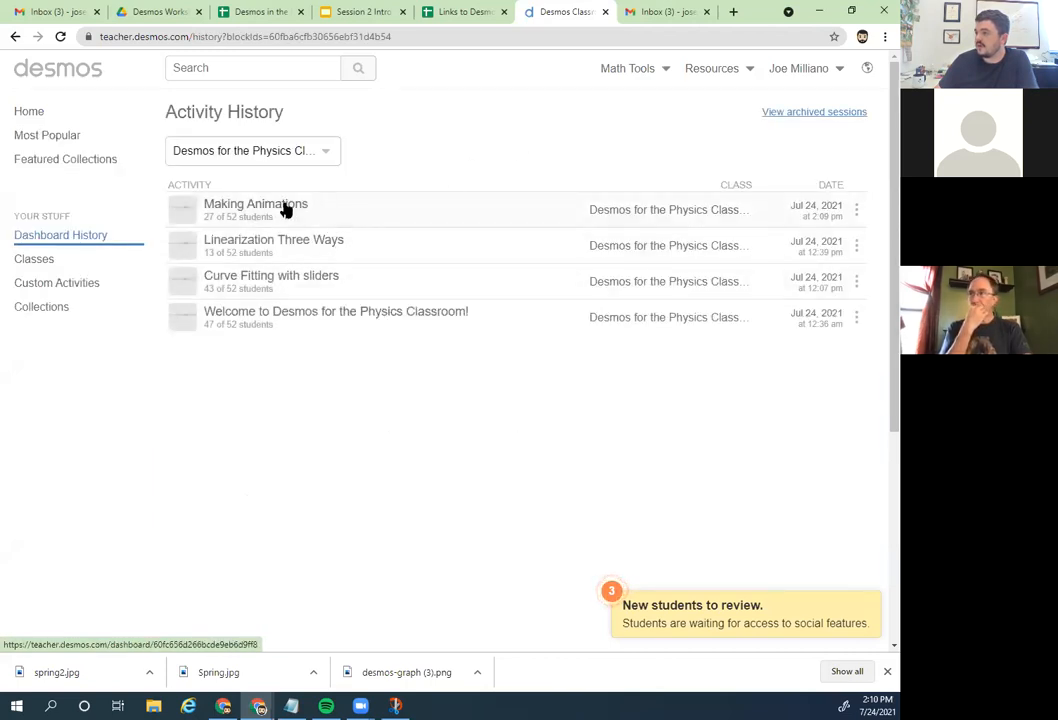
pyautogui.click(284, 207)
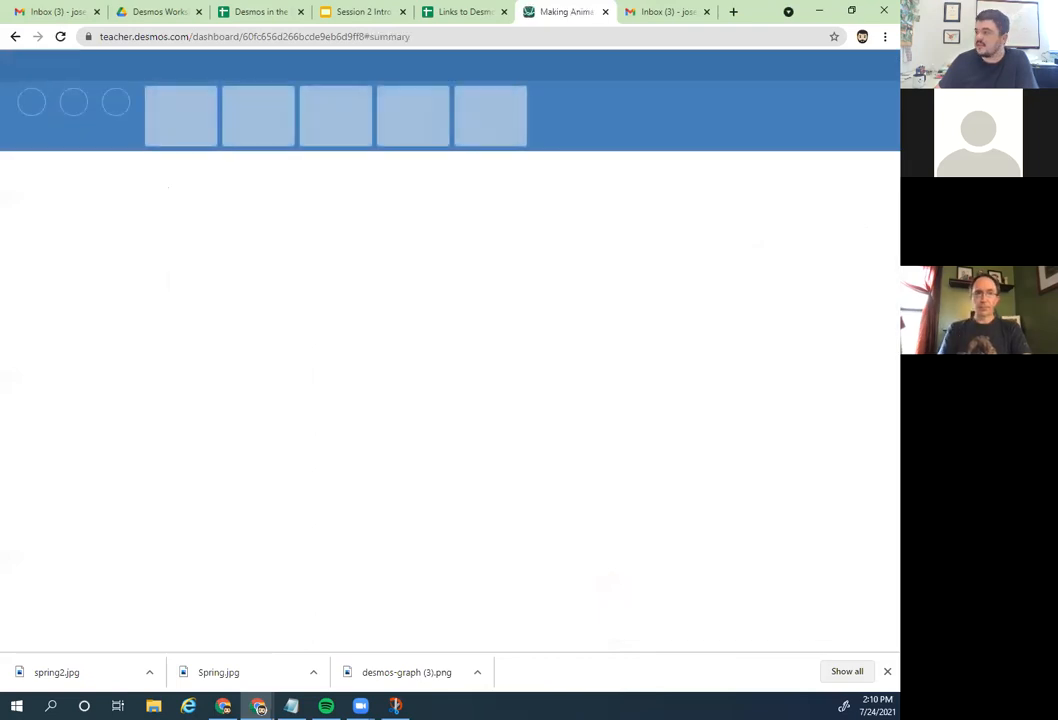
pyautogui.click(14, 98)
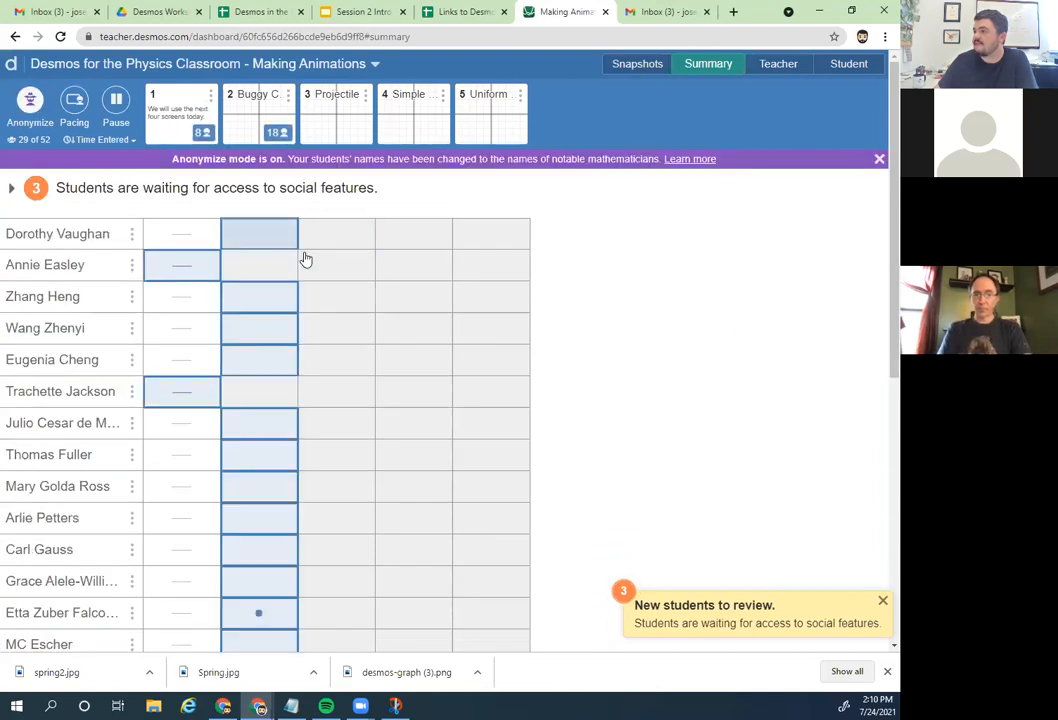
pyautogui.scroll(-5, 512, 288)
pyautogui.scroll(5, 626, 358)
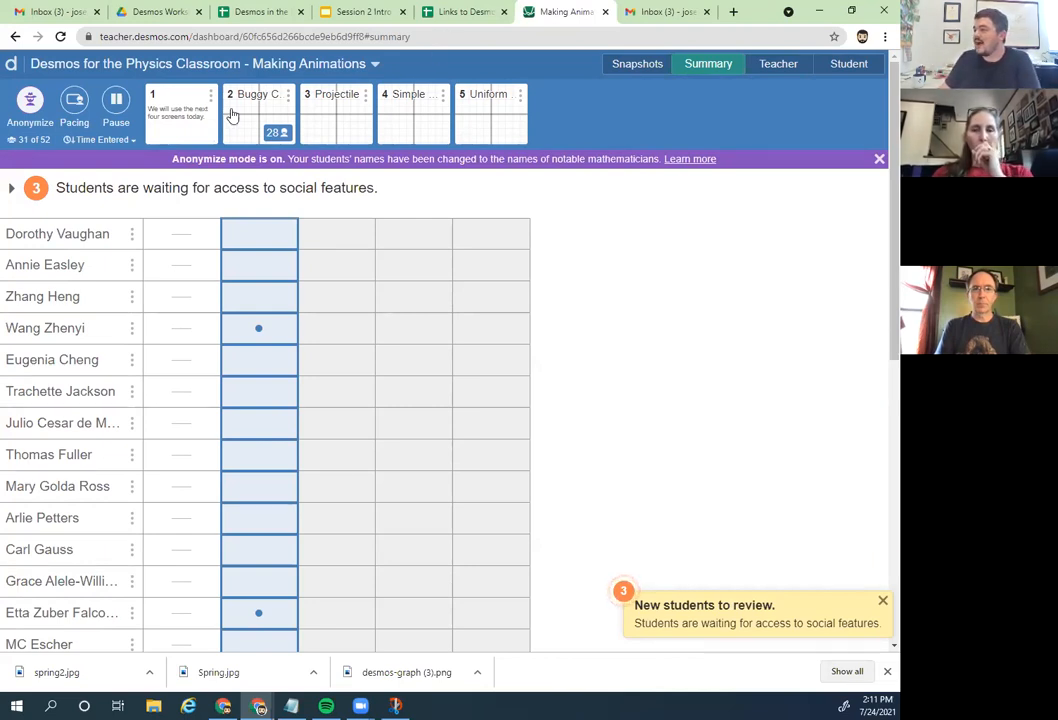
# Step: Close the activity dashboard and the duplicate inbox page, leaving a new blank browser tab open
pyautogui.click(605, 12)
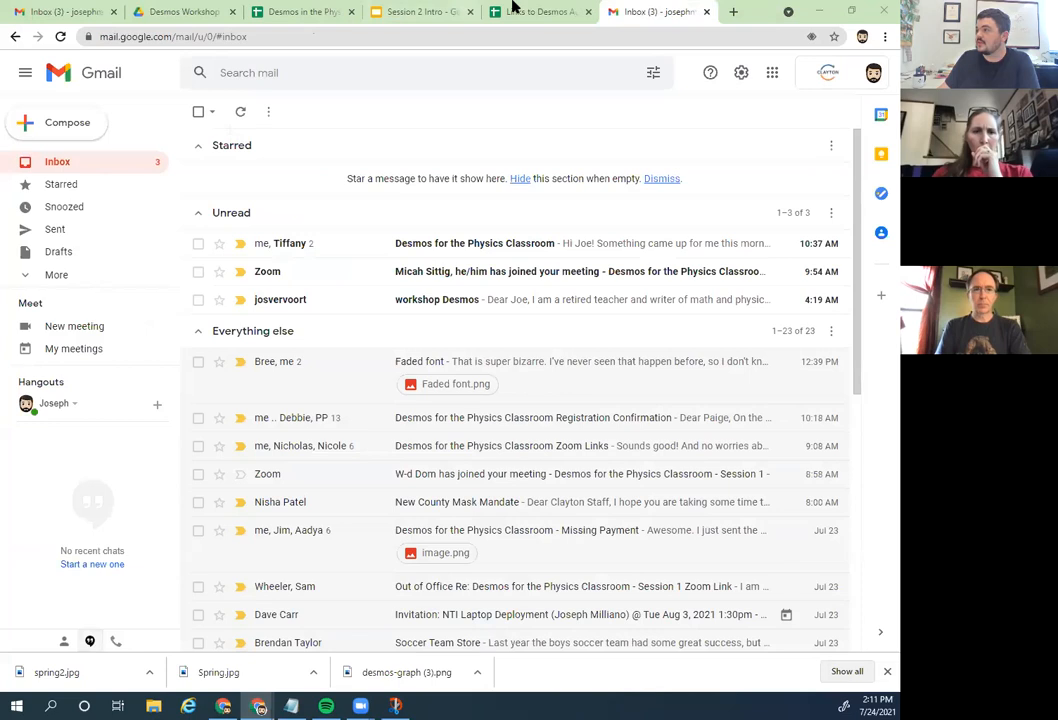
pyautogui.click(731, 11)
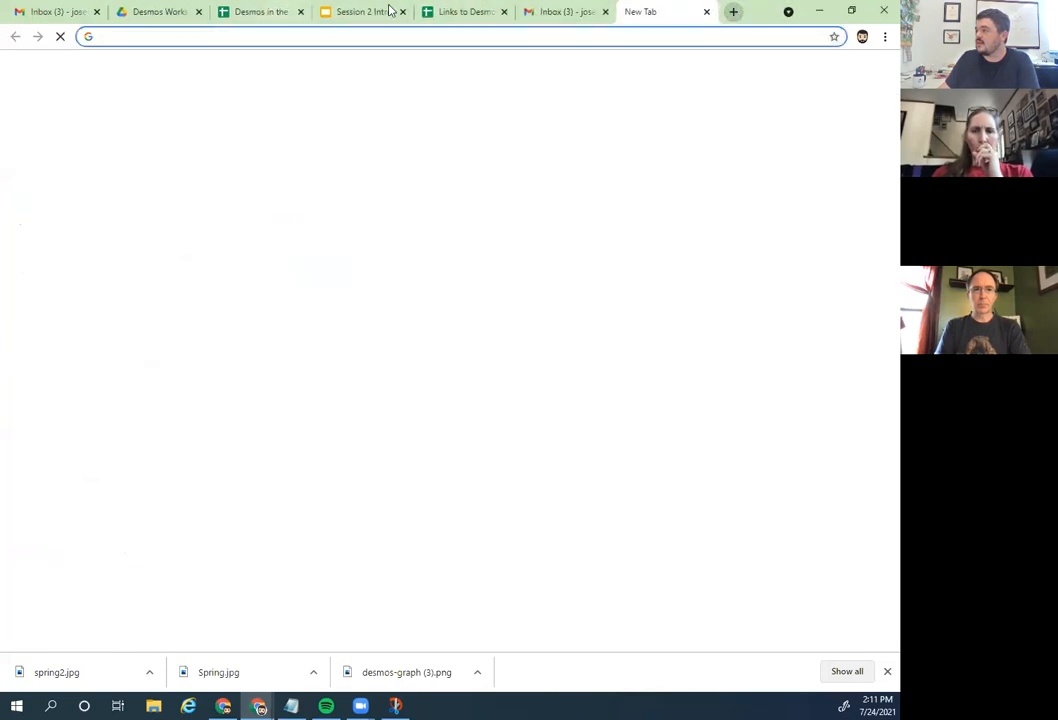
pyautogui.click(604, 12)
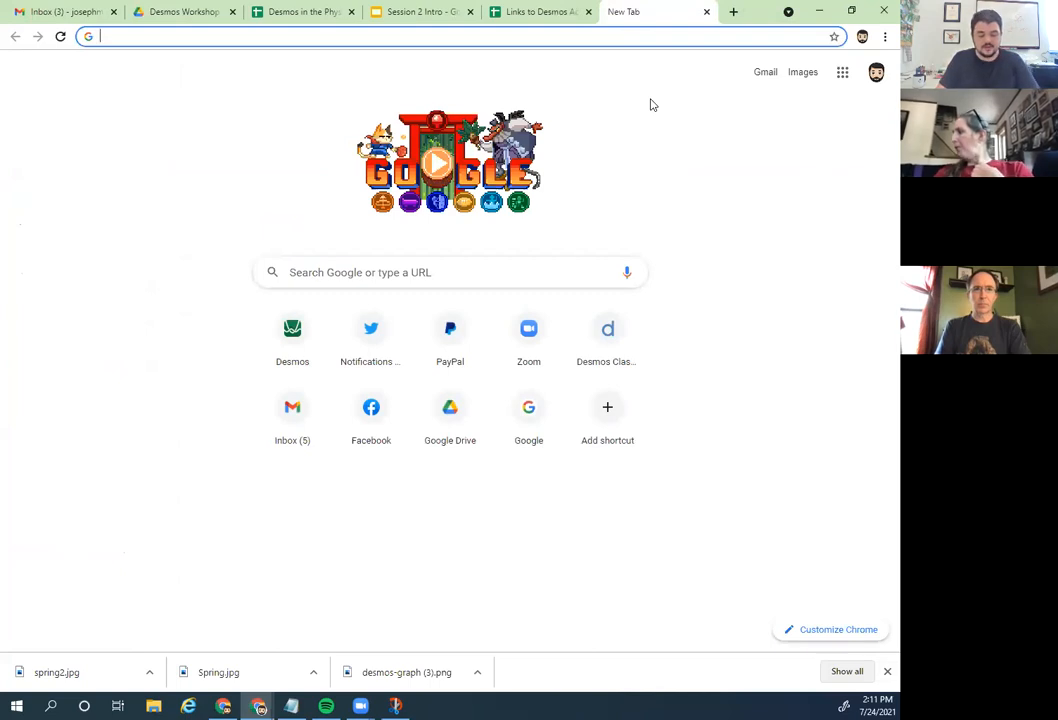
# Step: Open the graphing calculator from desmos.com and save the blank graph with the title CV_Buggy
pyautogui.write('desmos.com')
pyautogui.press('Return')
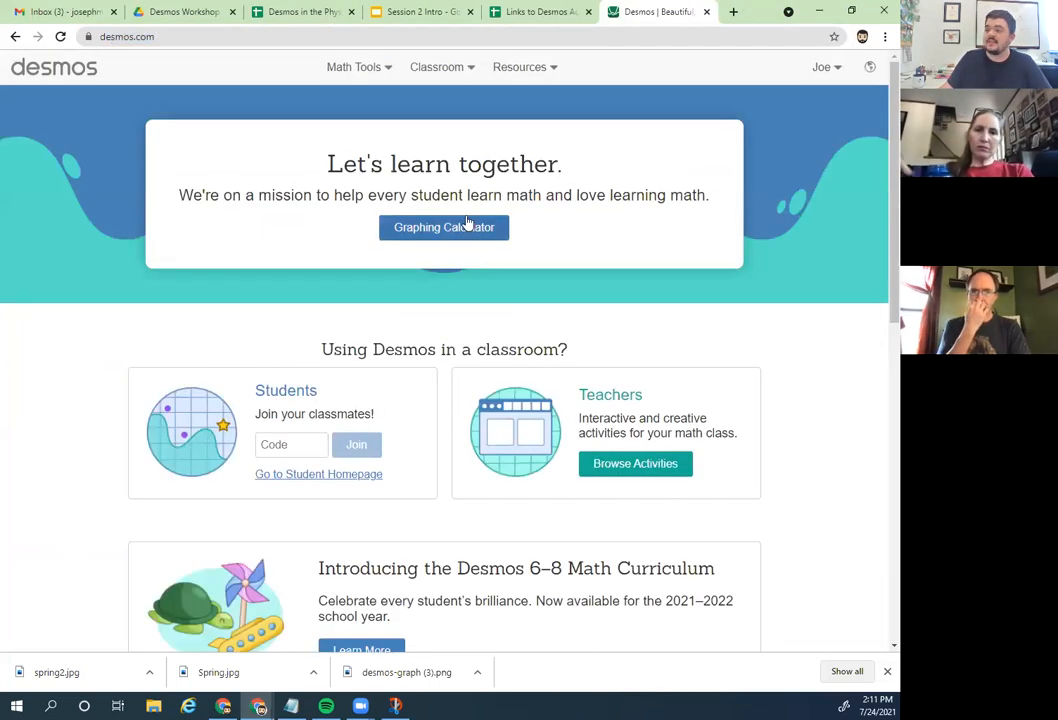
pyautogui.click(463, 227)
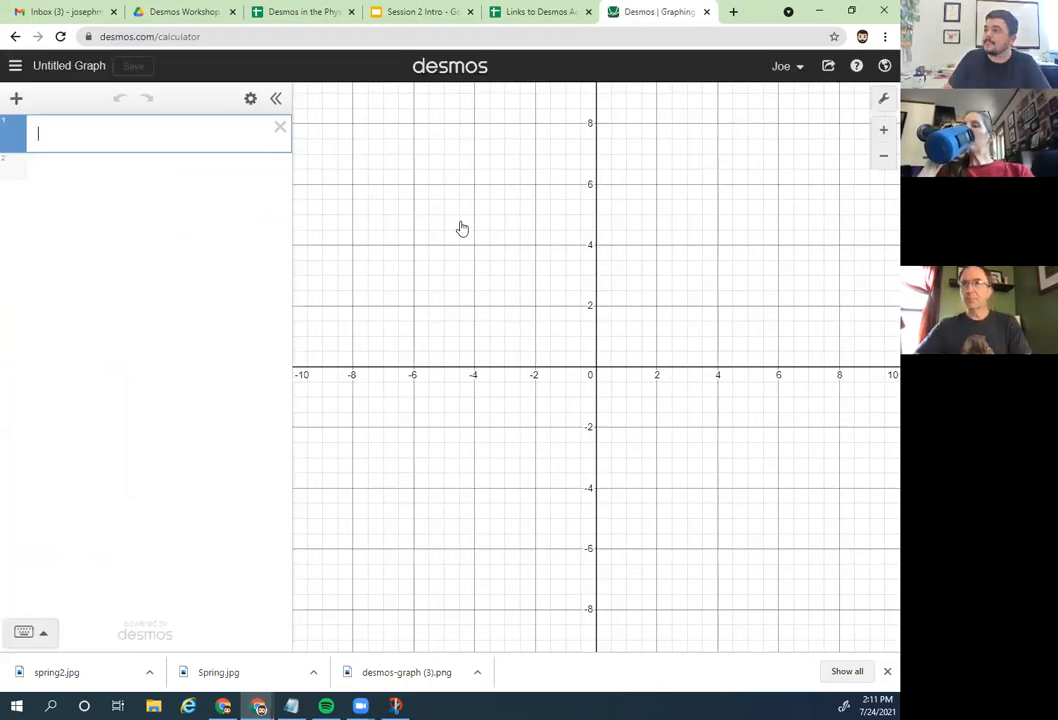
pyautogui.click(62, 66)
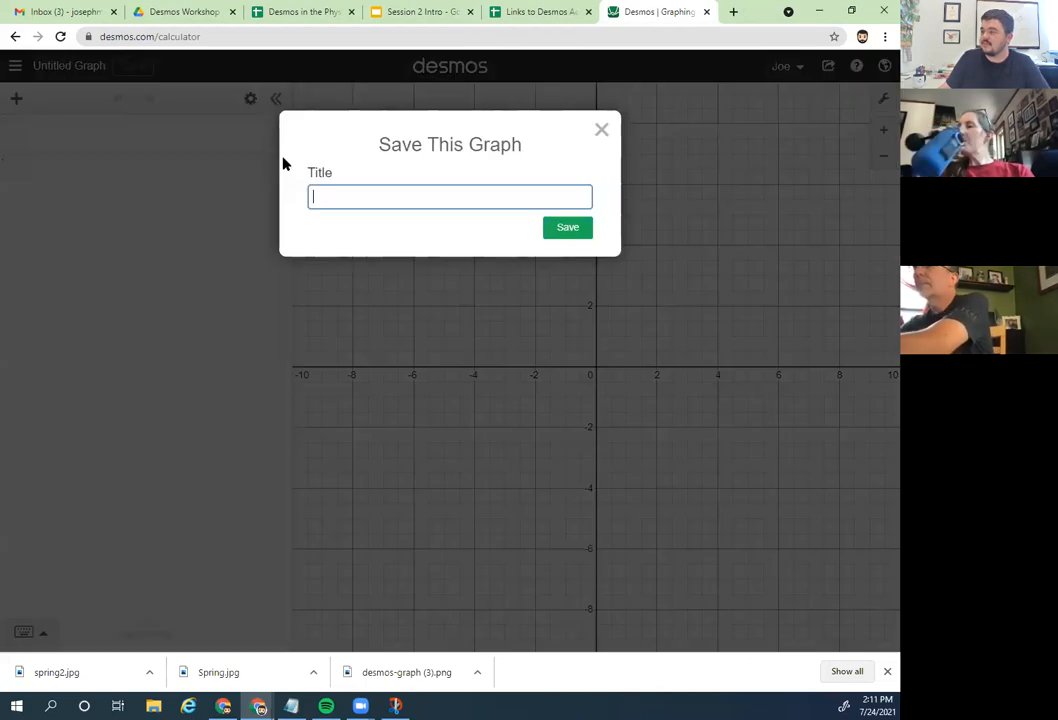
pyautogui.write('CV_Buggy')
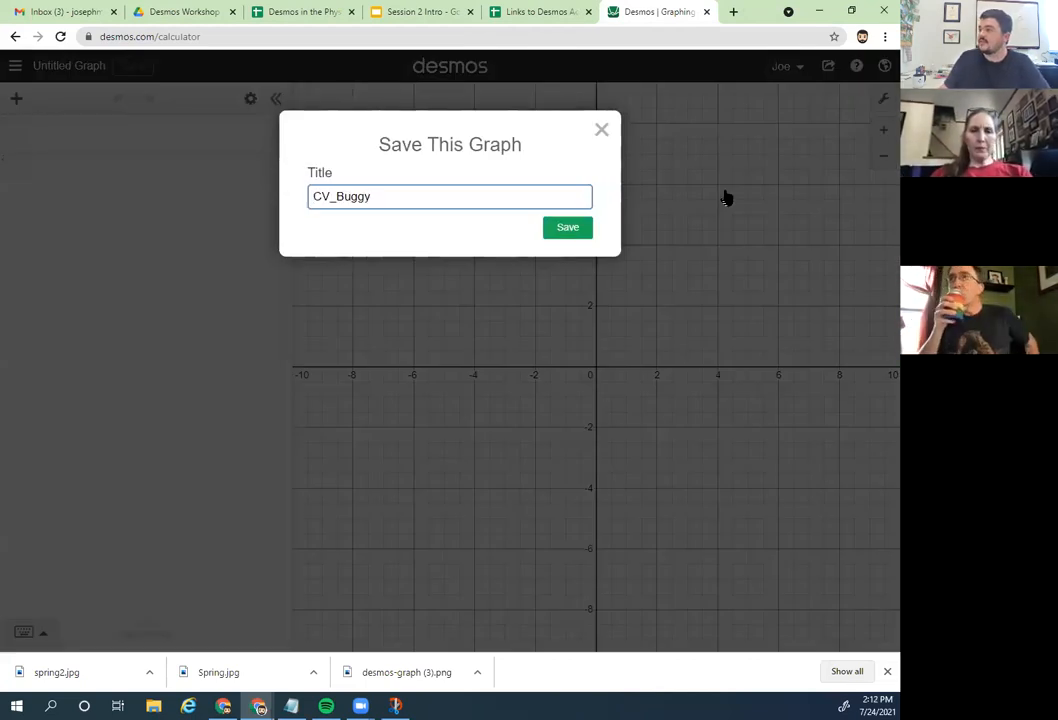
pyautogui.click(555, 230)
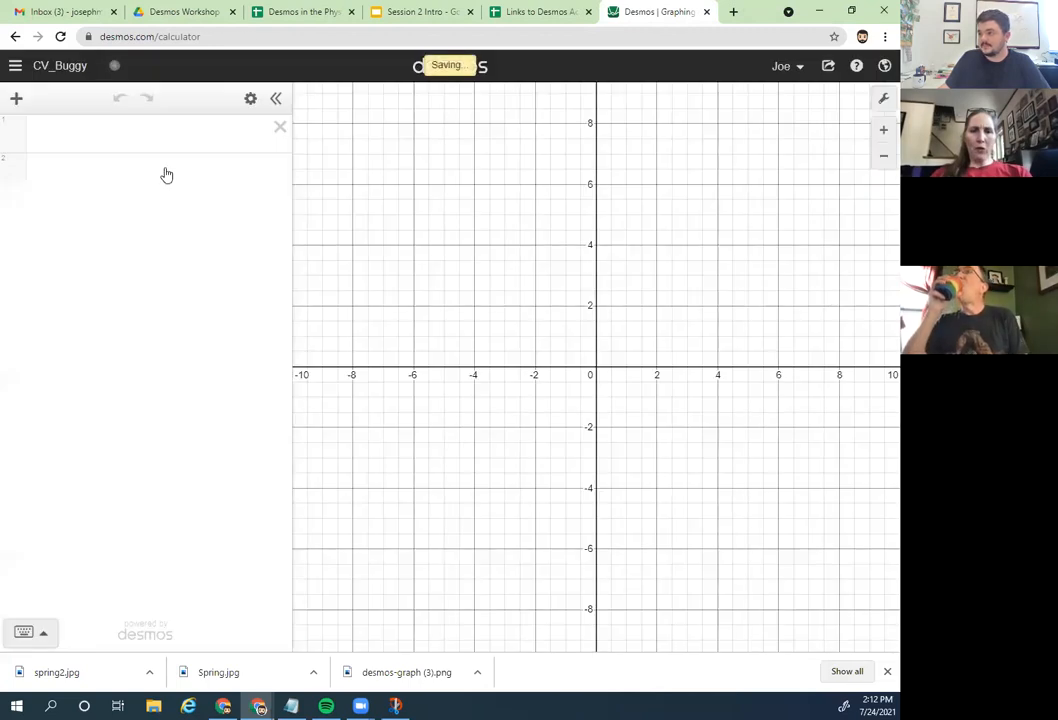
# Step: Define the time variable t = 0 as the first expression of the CV_Buggy graph
pyautogui.click(100, 134)
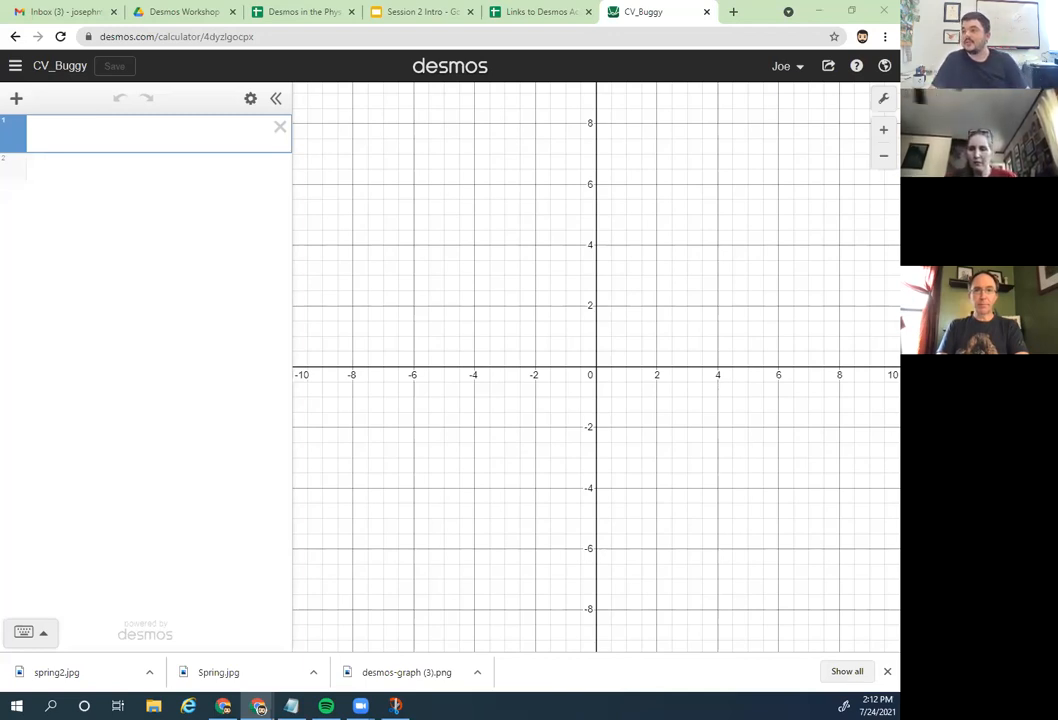
pyautogui.click(146, 149)
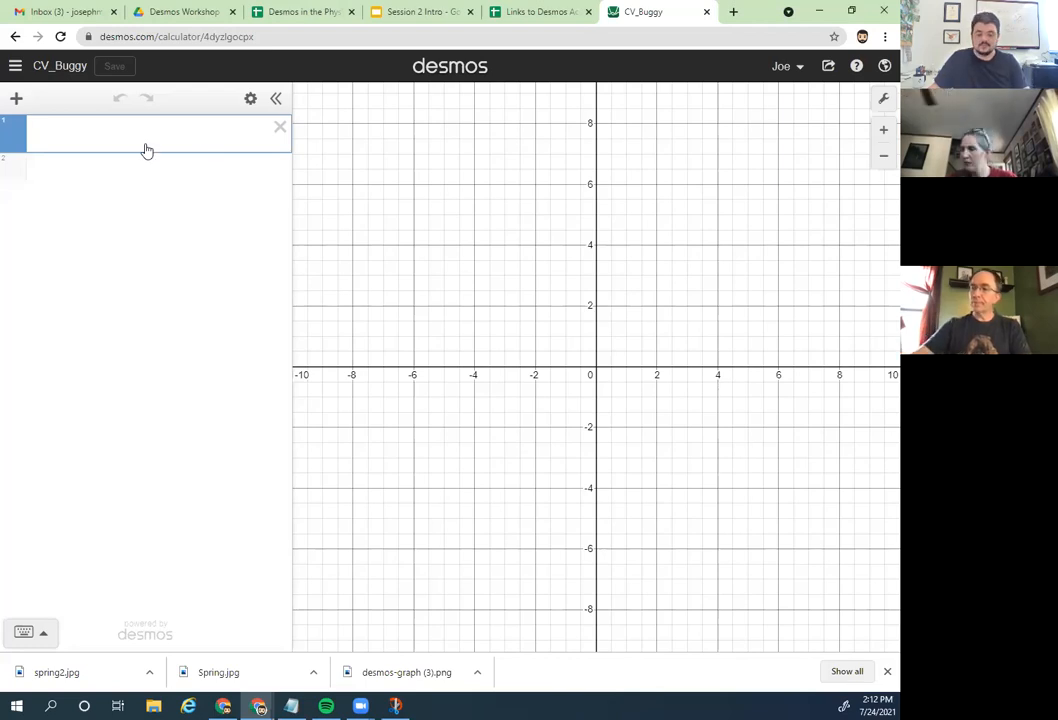
pyautogui.write('t = ')
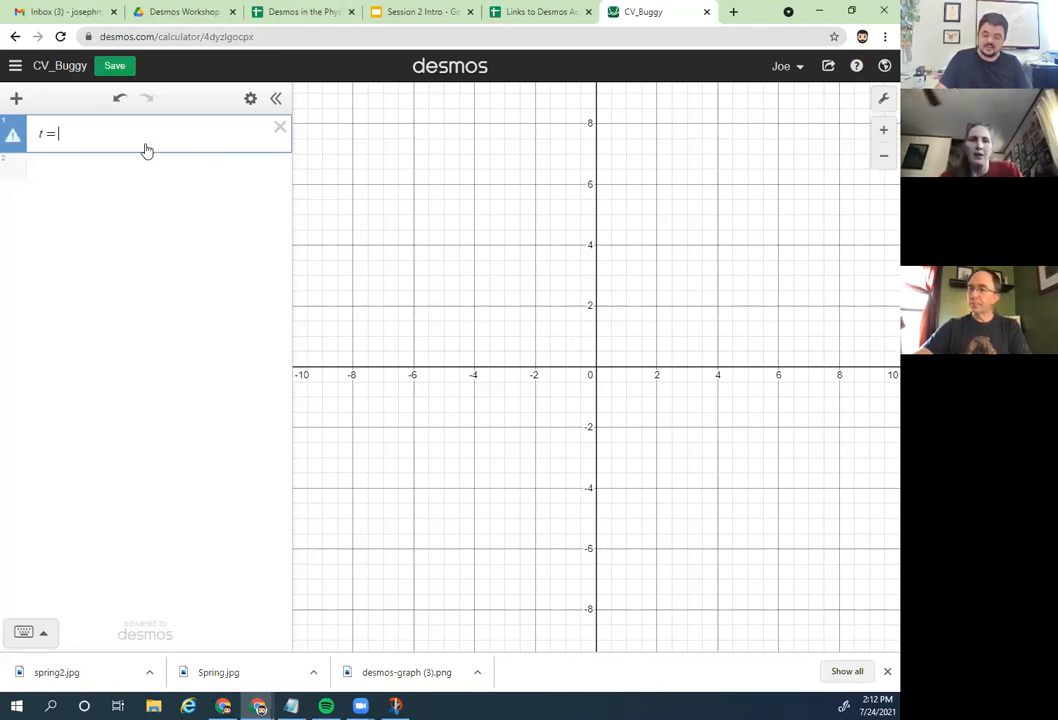
pyautogui.write('0')
pyautogui.press('Return')
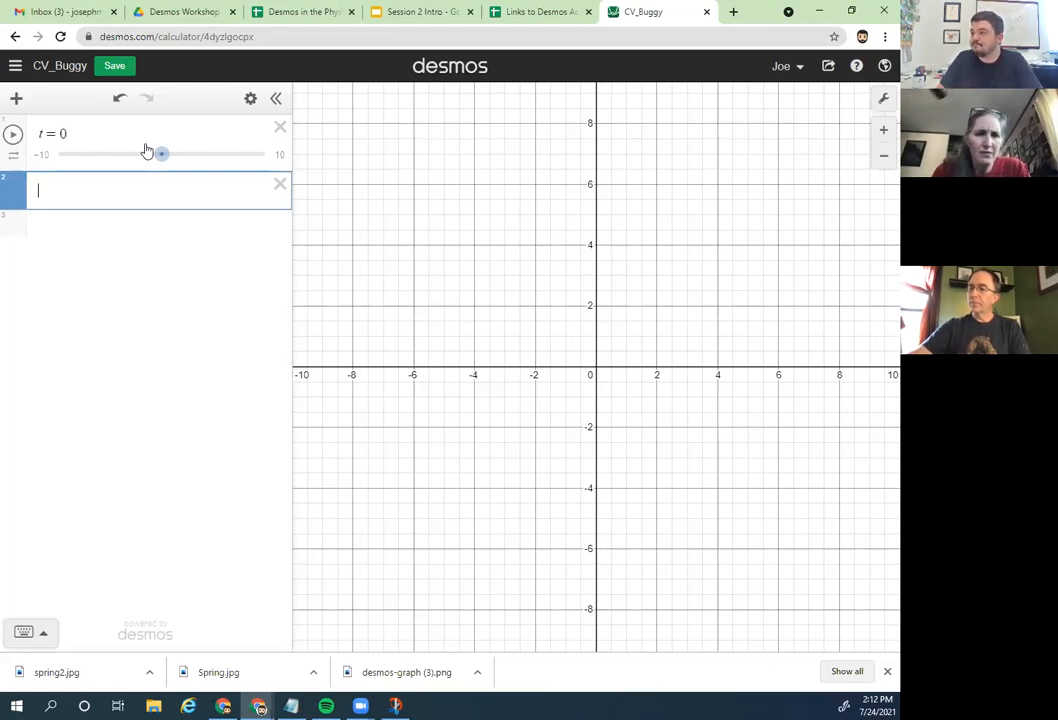
# Step: Limit the slider for t to a range from 0 to 100
pyautogui.click(45, 158)
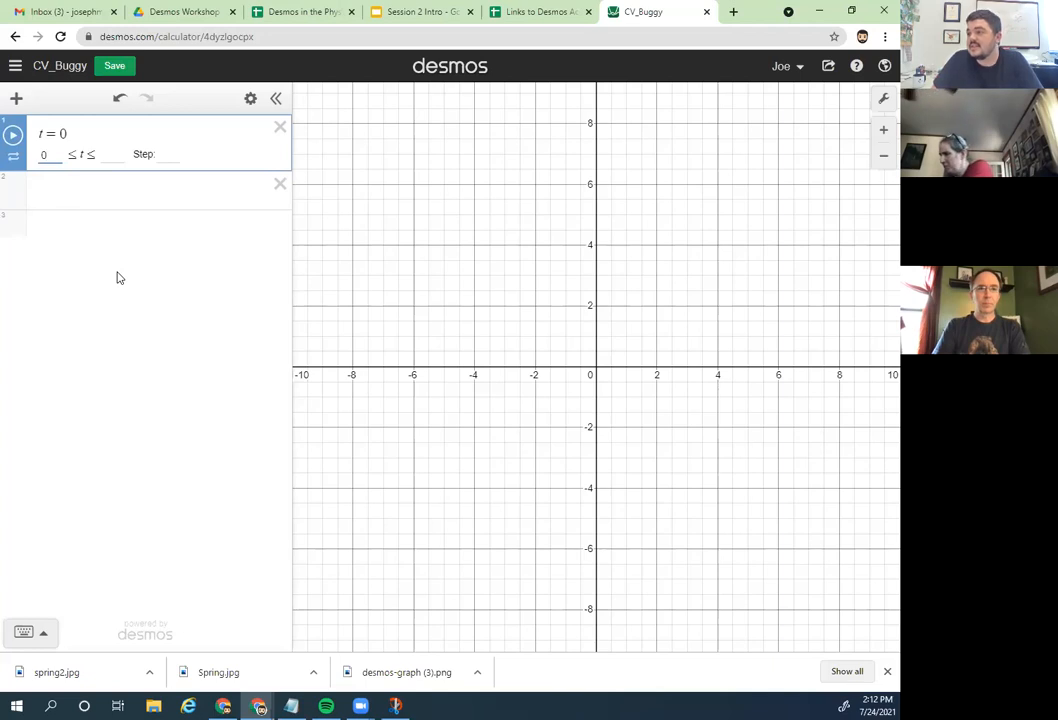
pyautogui.click(111, 154)
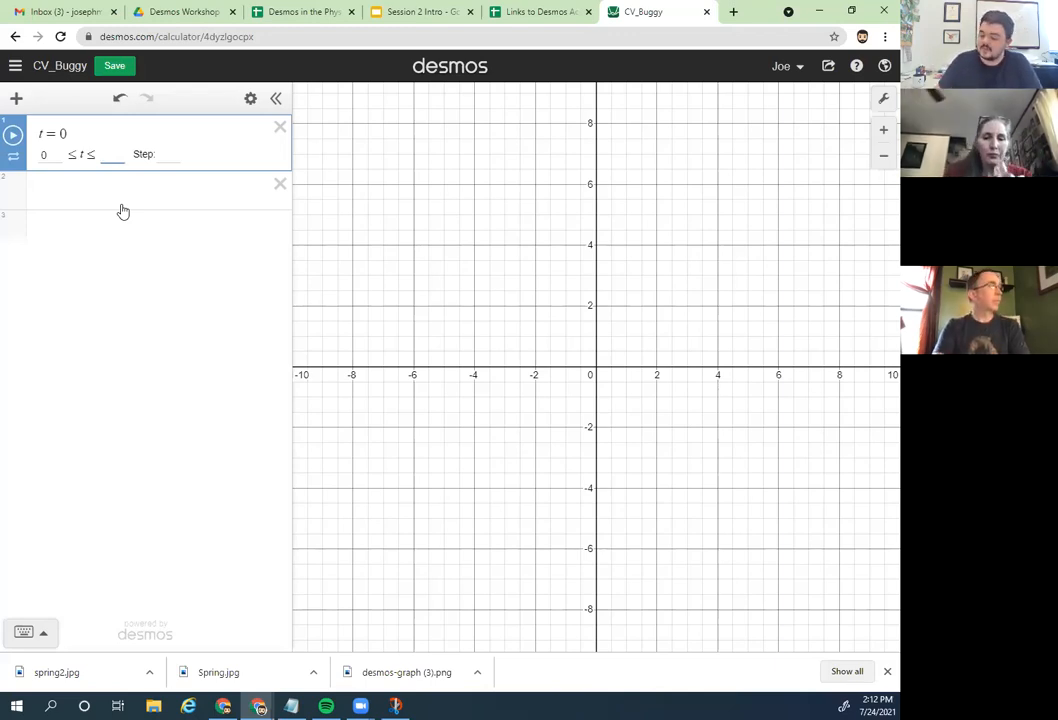
pyautogui.write('100')
pyautogui.click(101, 273)
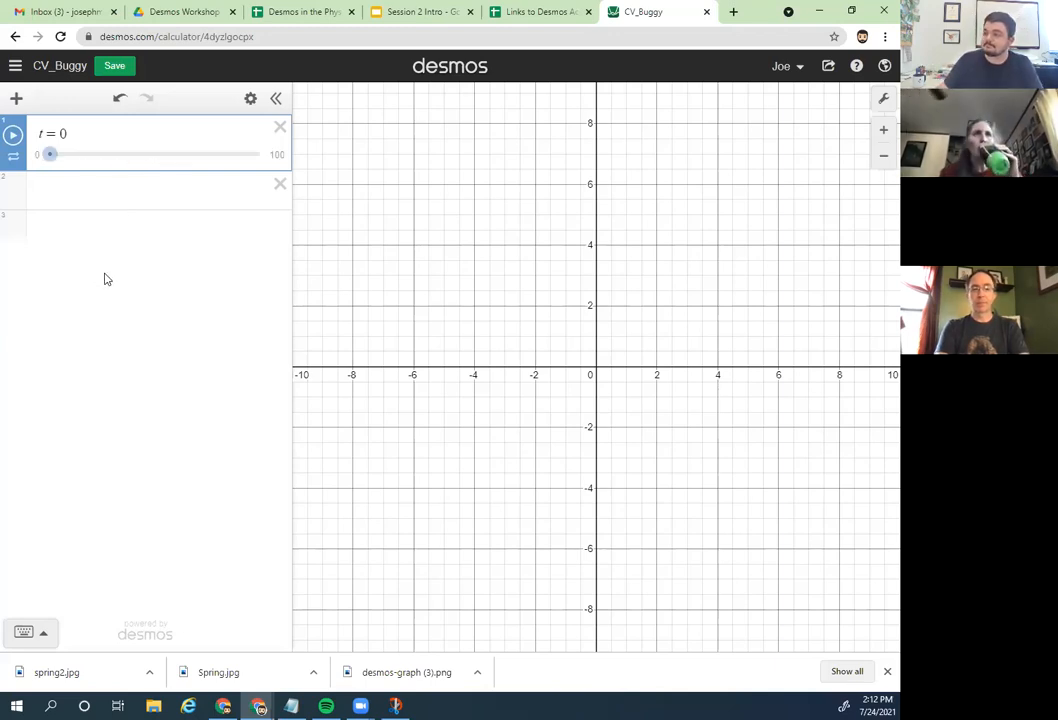
pyautogui.click(99, 209)
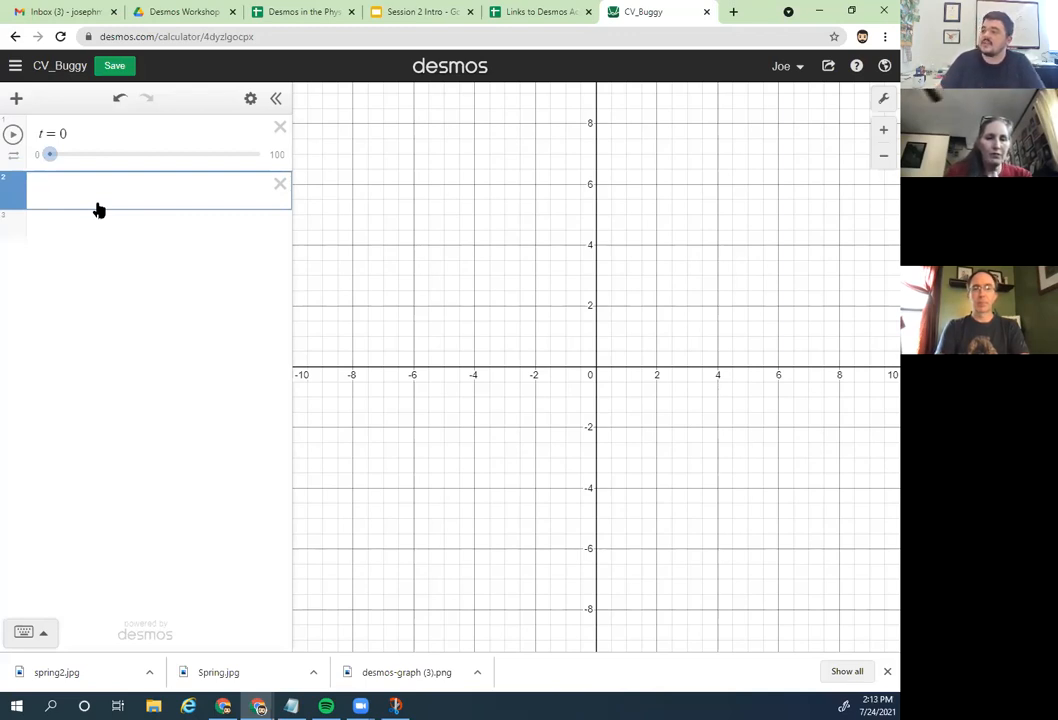
# Step: Add a note reading "t is time measured in seconds" and place it above the t slider
pyautogui.click(88, 130)
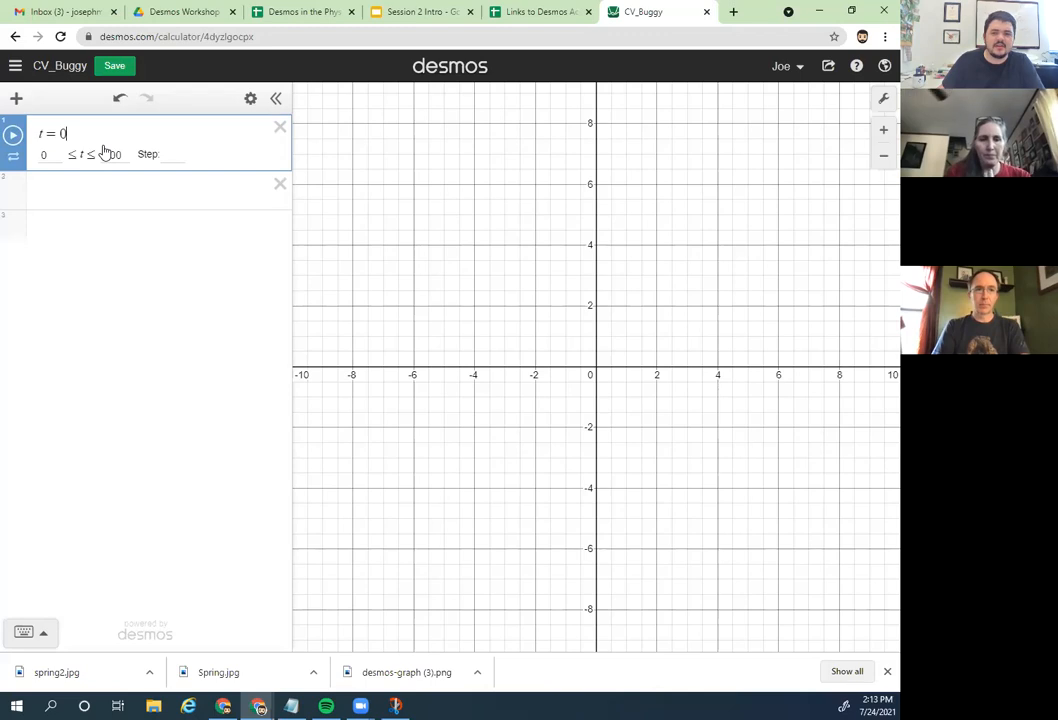
pyautogui.click(16, 98)
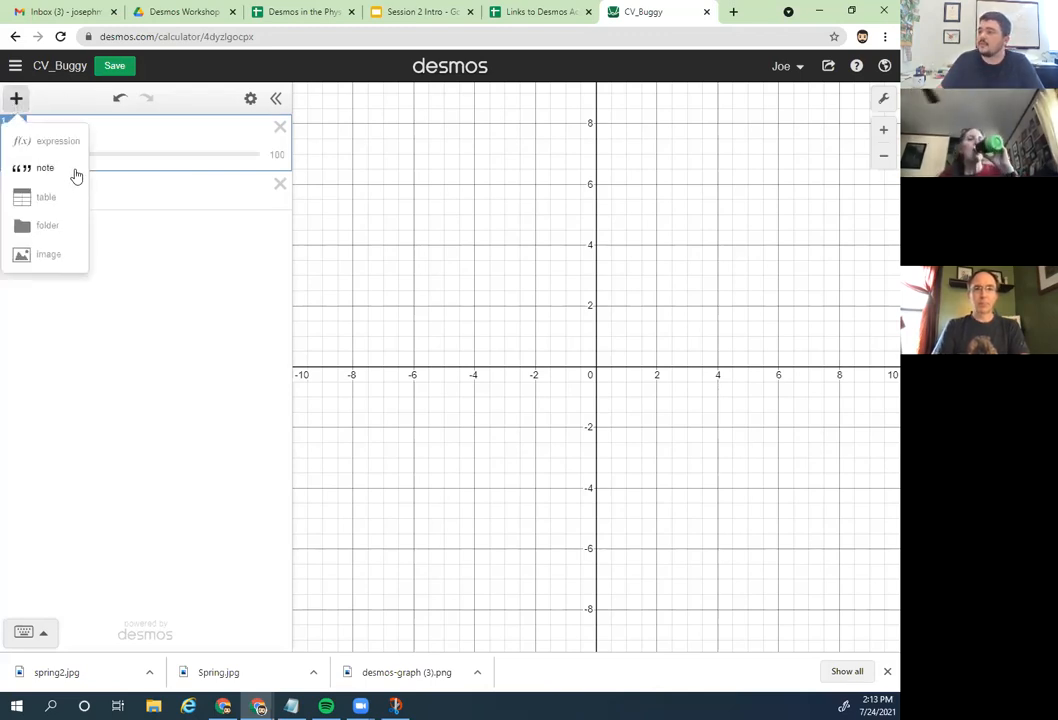
pyautogui.click(76, 176)
pyautogui.moveTo(16, 185); pyautogui.dragTo(24, 132)
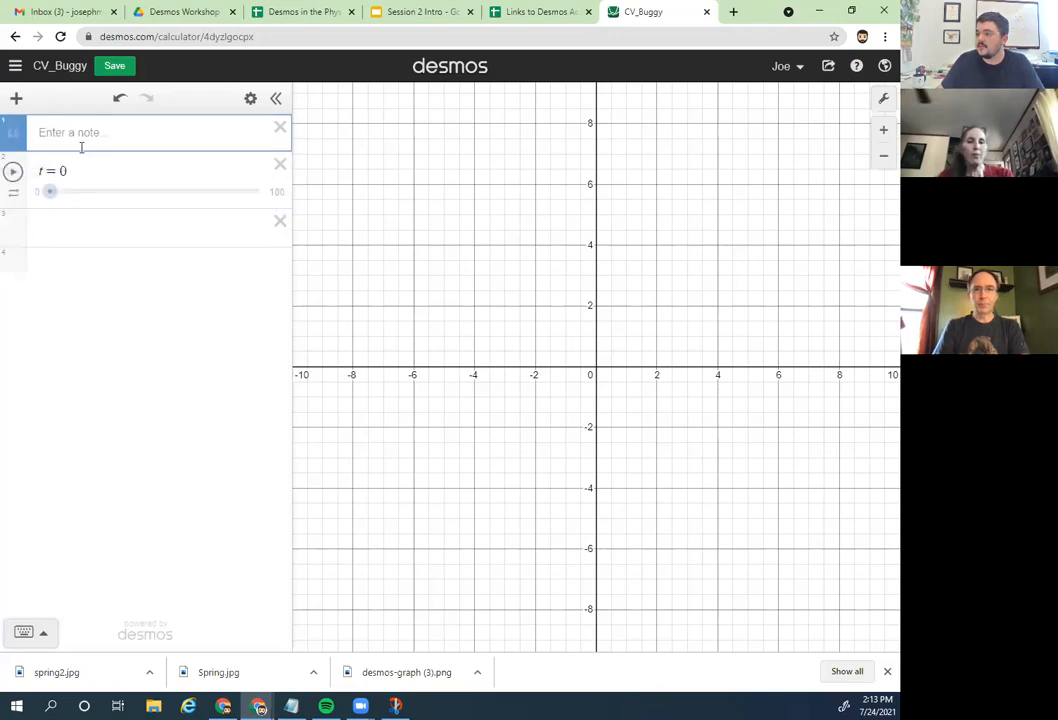
pyautogui.click(80, 137)
pyautogui.write('t is time measure ')
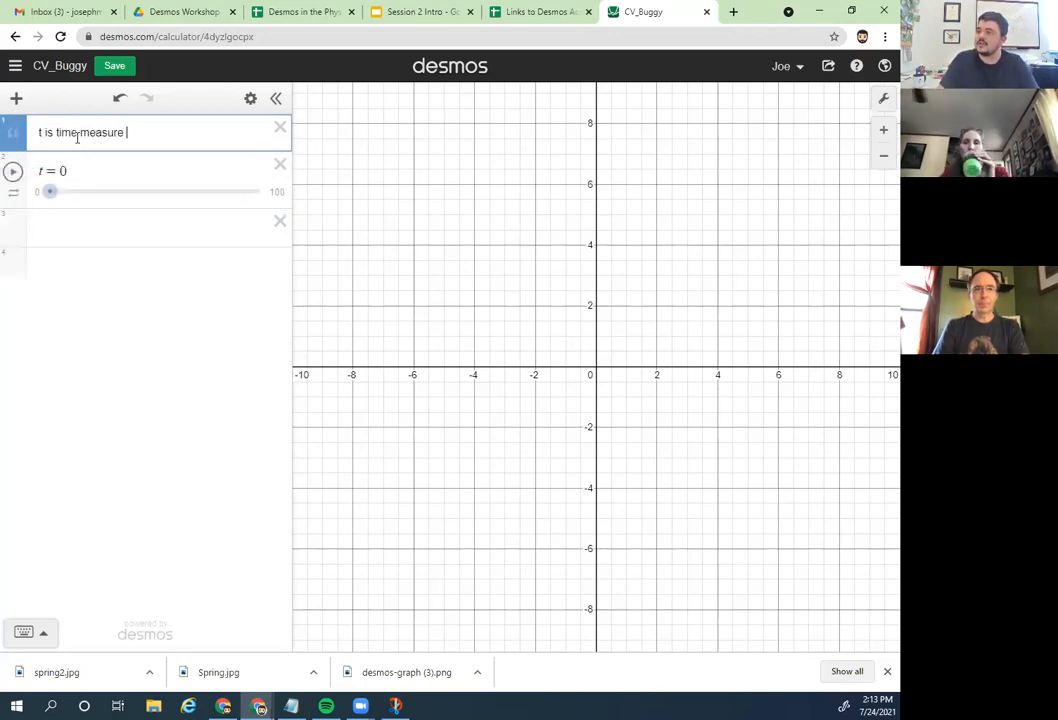
pyautogui.write('d in seconds')
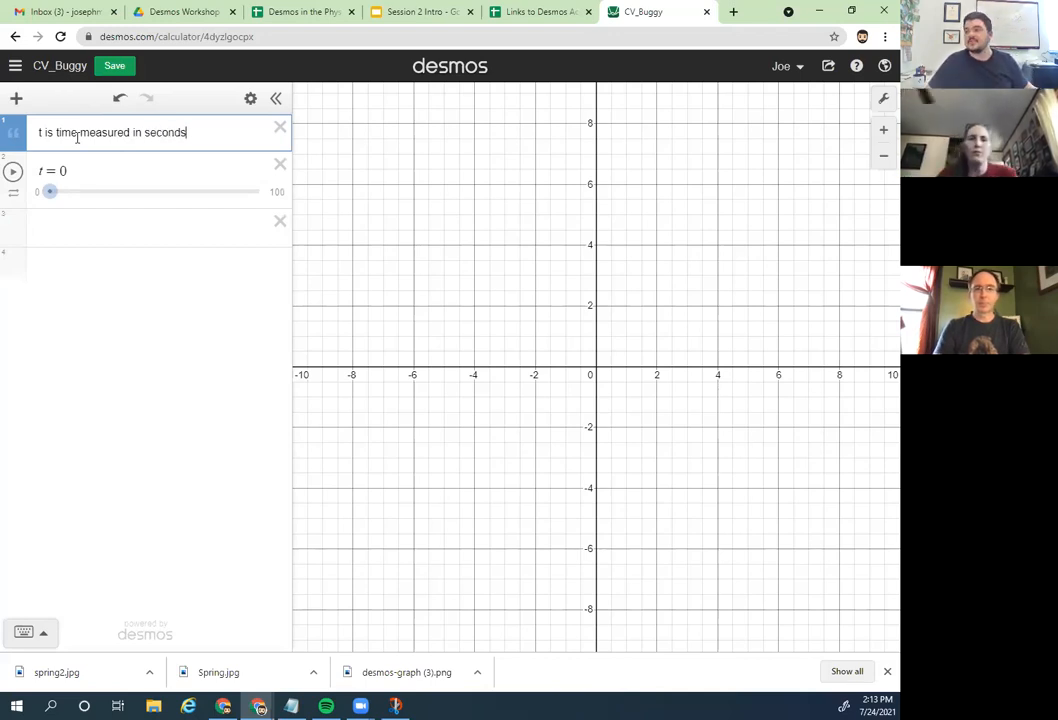
# Step: Enter the position equation x = vt + x_0 below the t slider and add sliders for both v and x_0
pyautogui.click(110, 230)
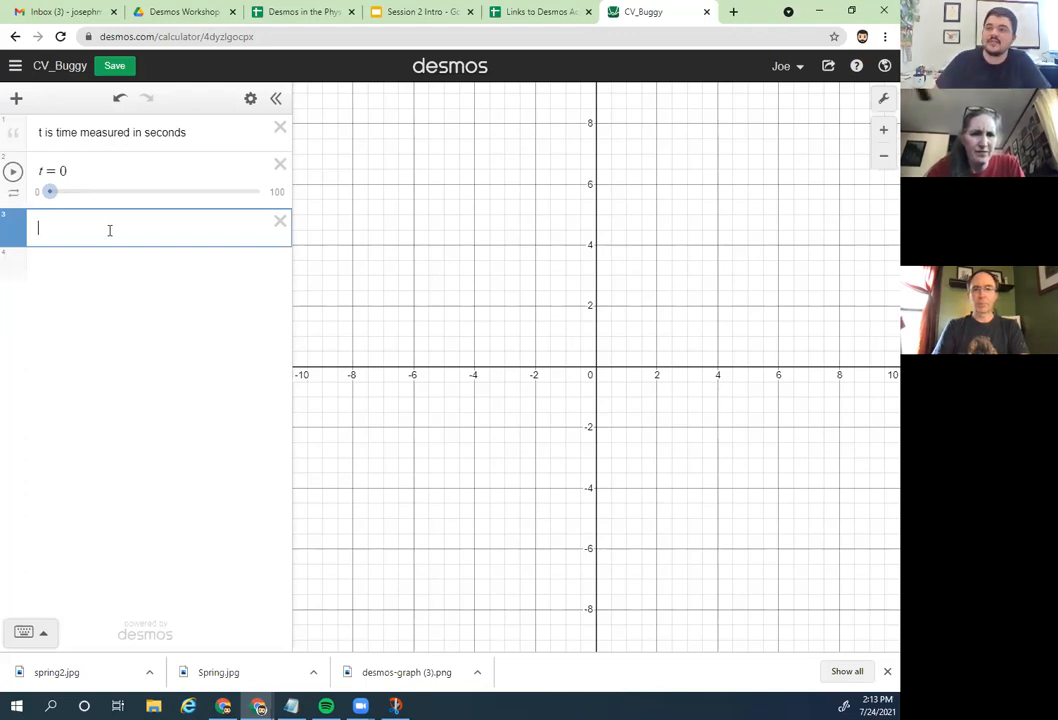
pyautogui.write('x = v')
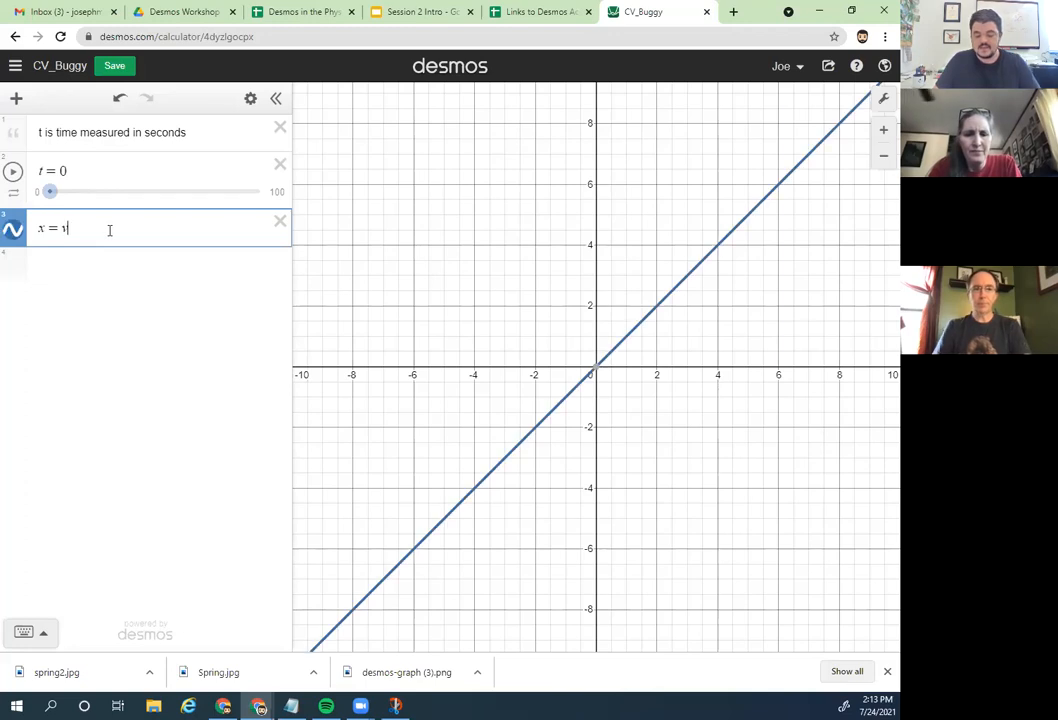
pyautogui.write('t +')
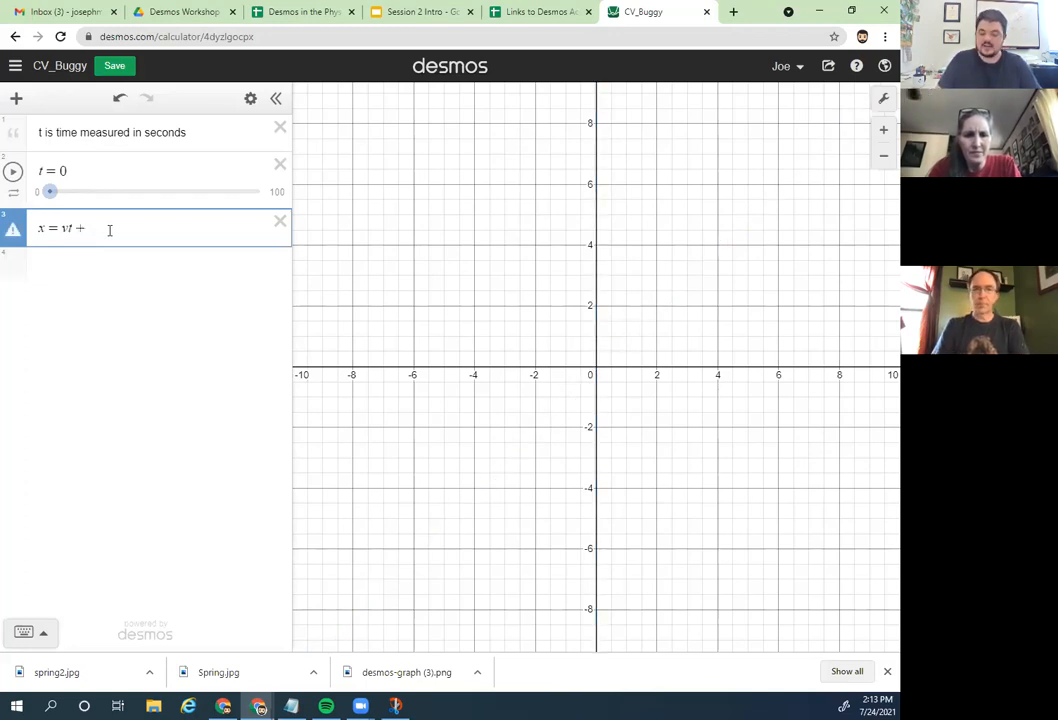
pyautogui.write(' x0')
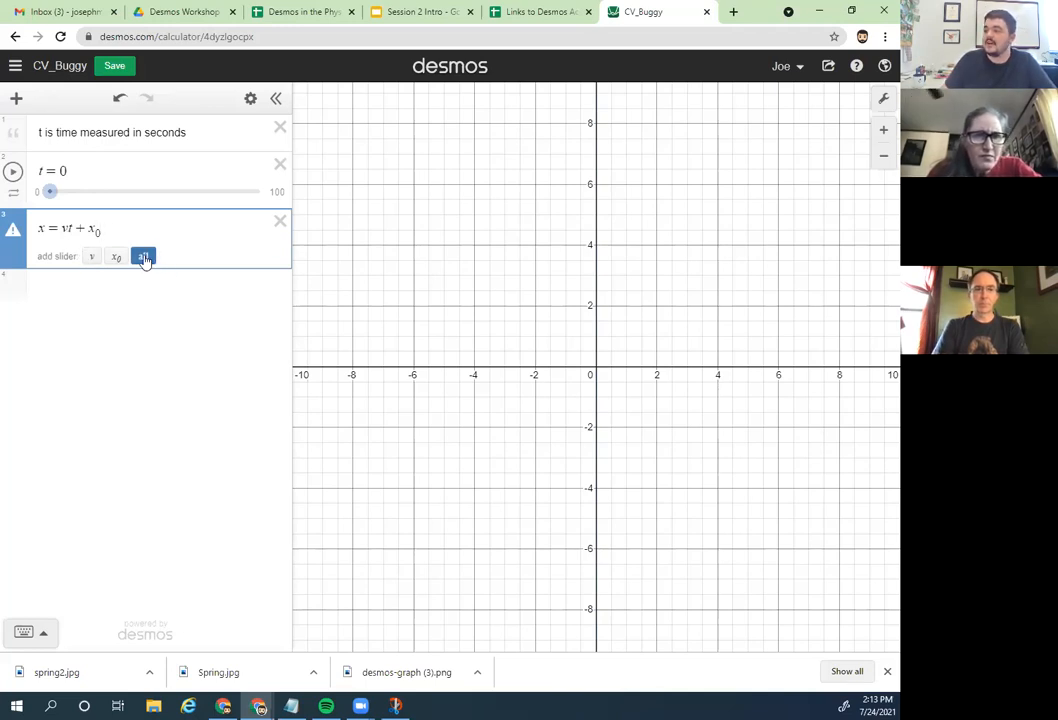
pyautogui.click(144, 257)
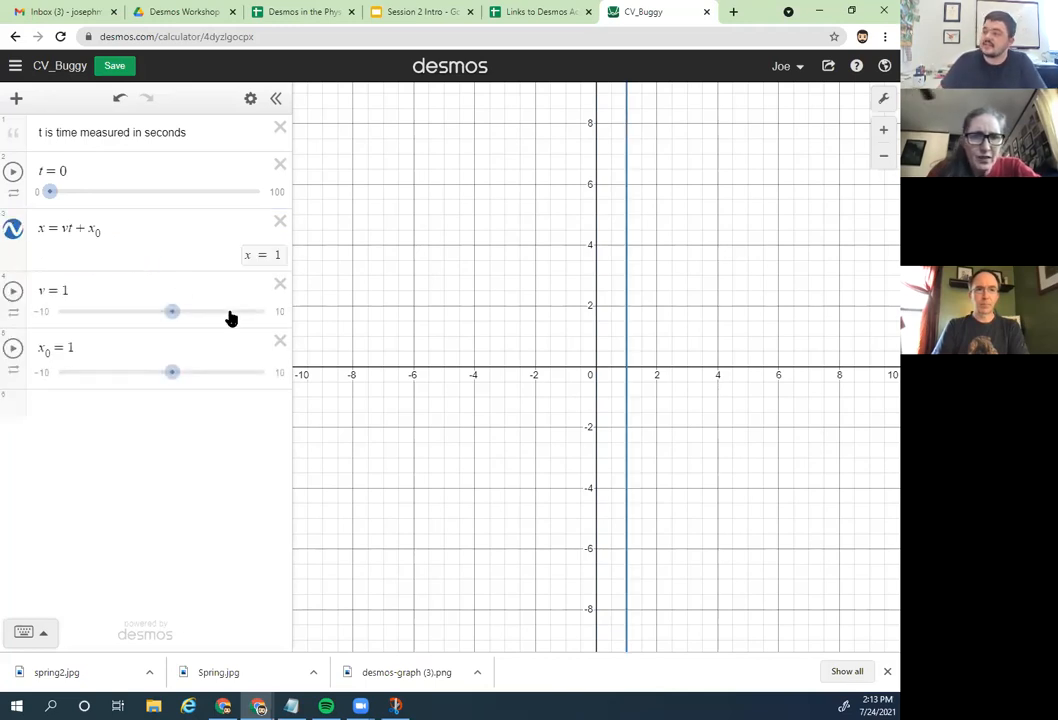
# Step: Set the velocity v to 0.25 and leave no blank expression below x_0
pyautogui.click(62, 289)
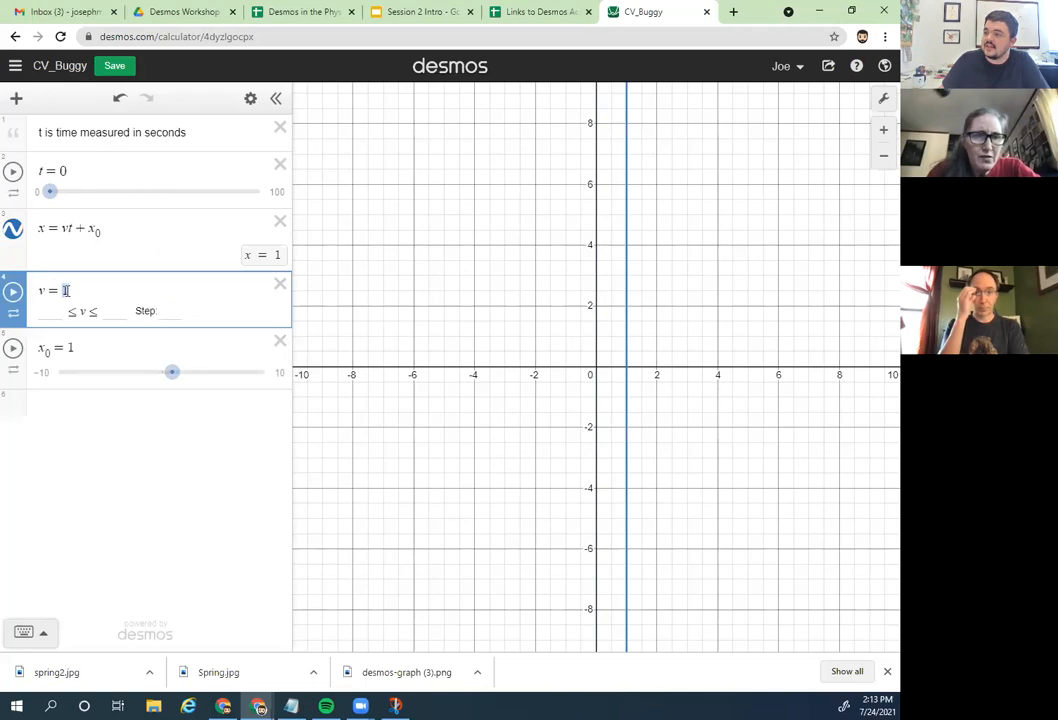
pyautogui.moveTo(62, 289); pyautogui.dragTo(89, 295)
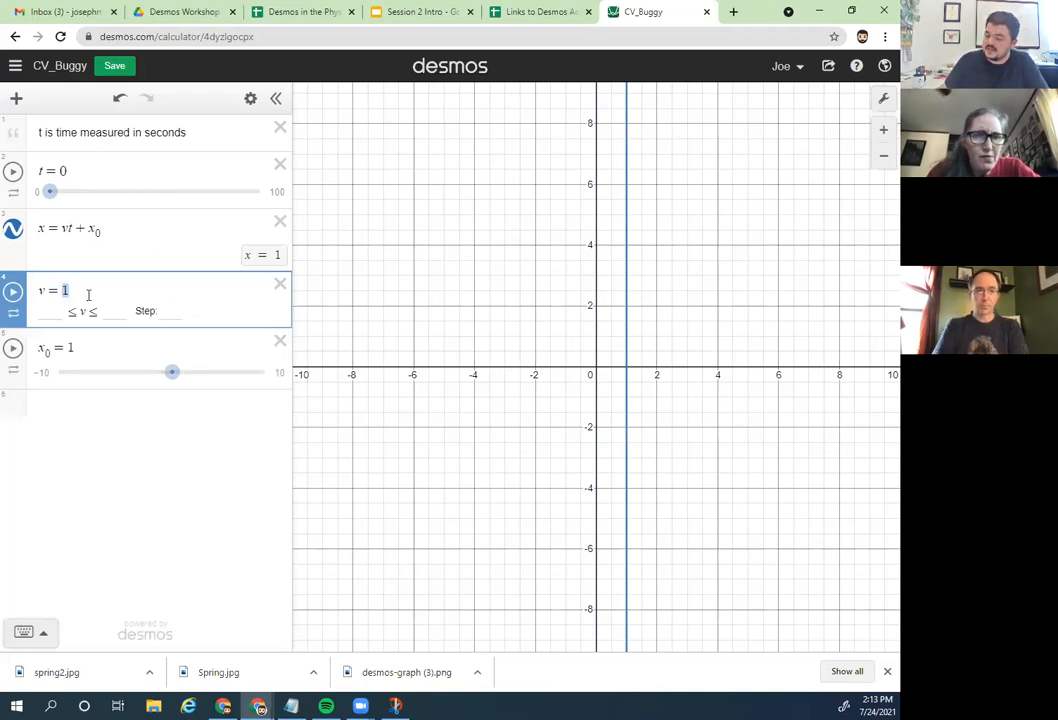
pyautogui.write('0.25')
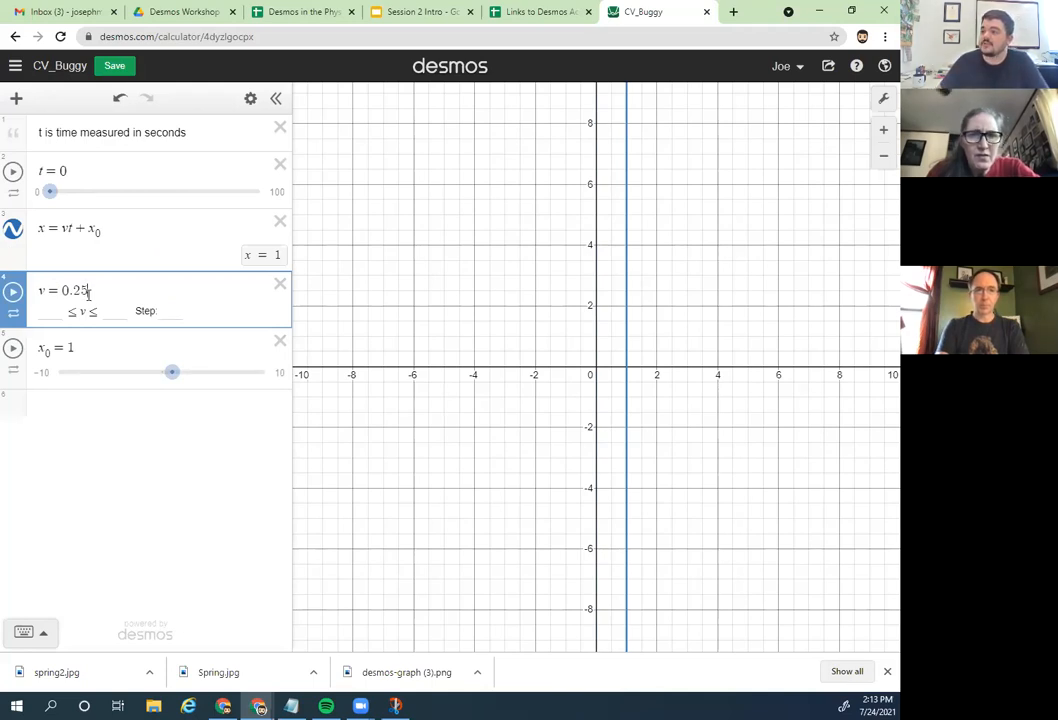
pyautogui.click(104, 345)
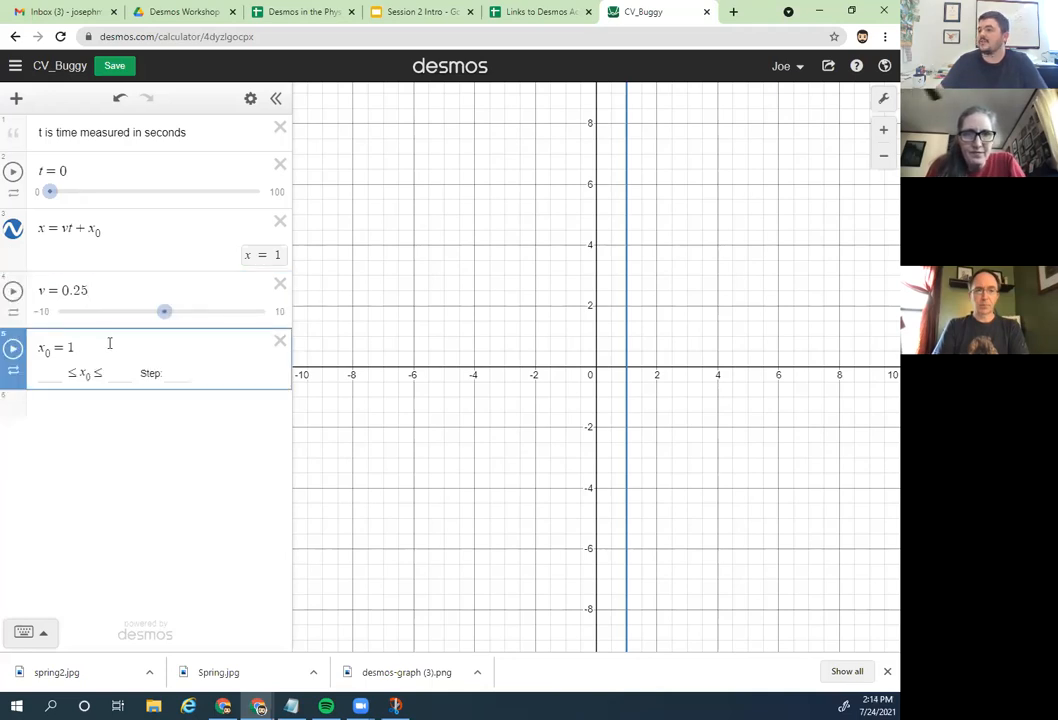
pyautogui.click(89, 405)
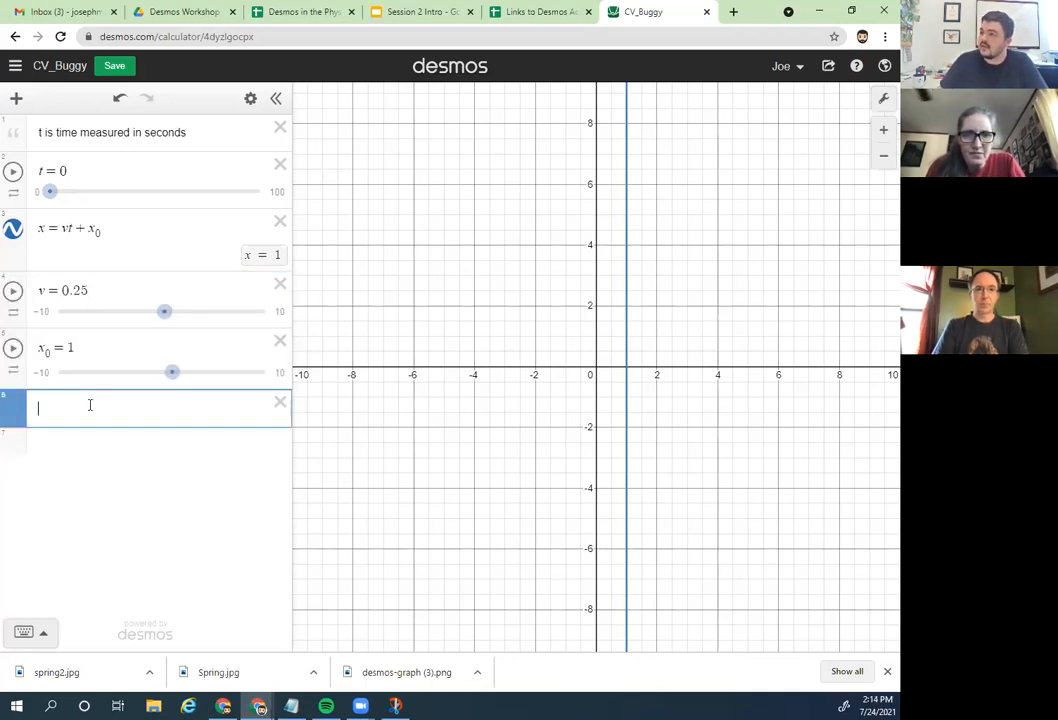
pyautogui.click(280, 402)
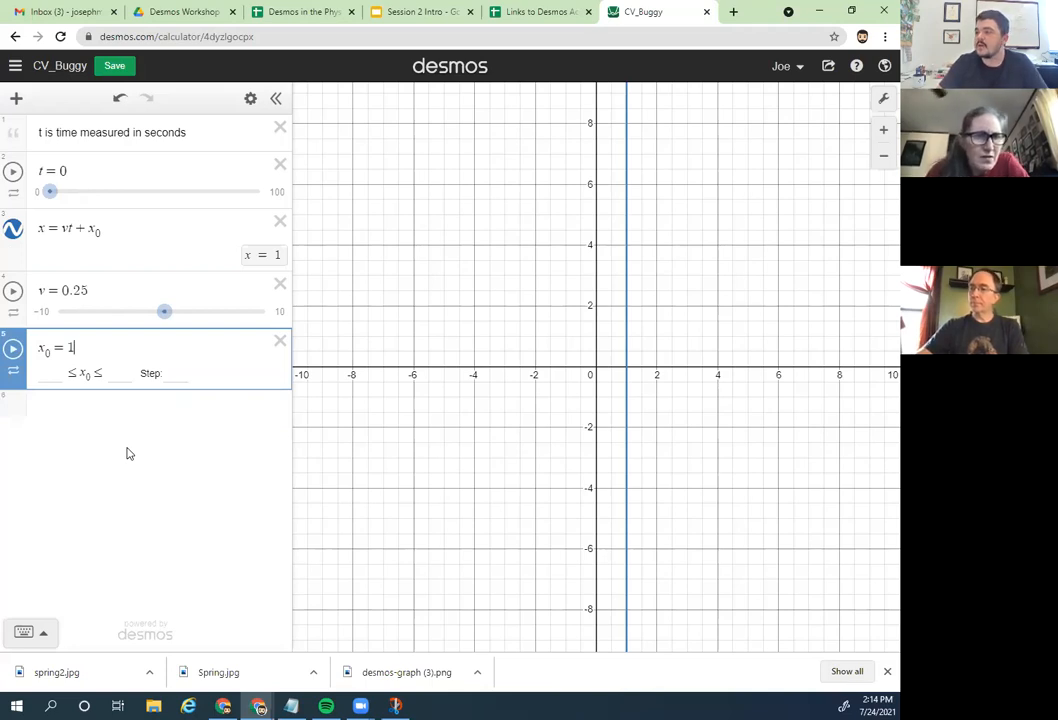
# Step: Add the subscript A to each variable except t in the position equation, making it x_A = v_A t + x_0A
pyautogui.click(47, 229)
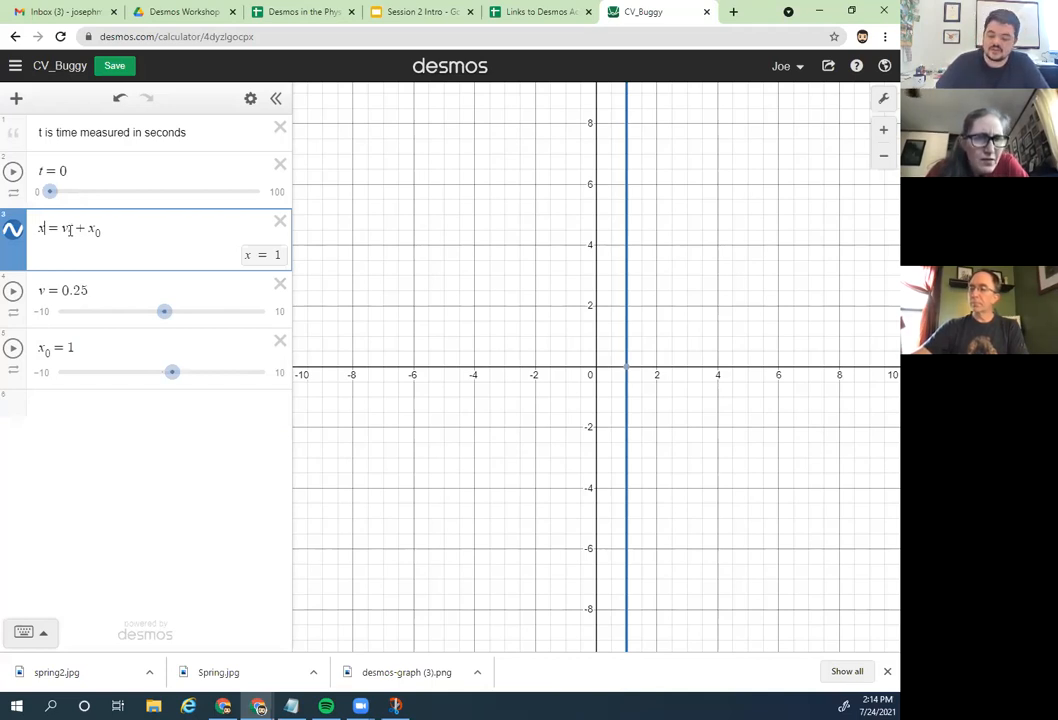
pyautogui.write('_')
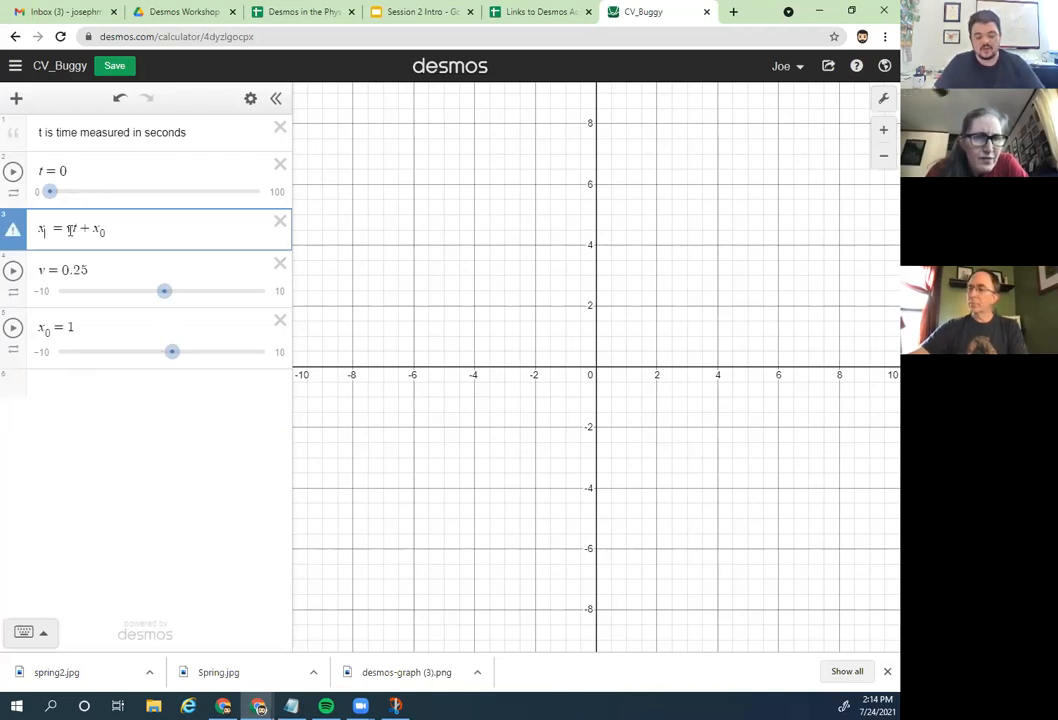
pyautogui.write('A')
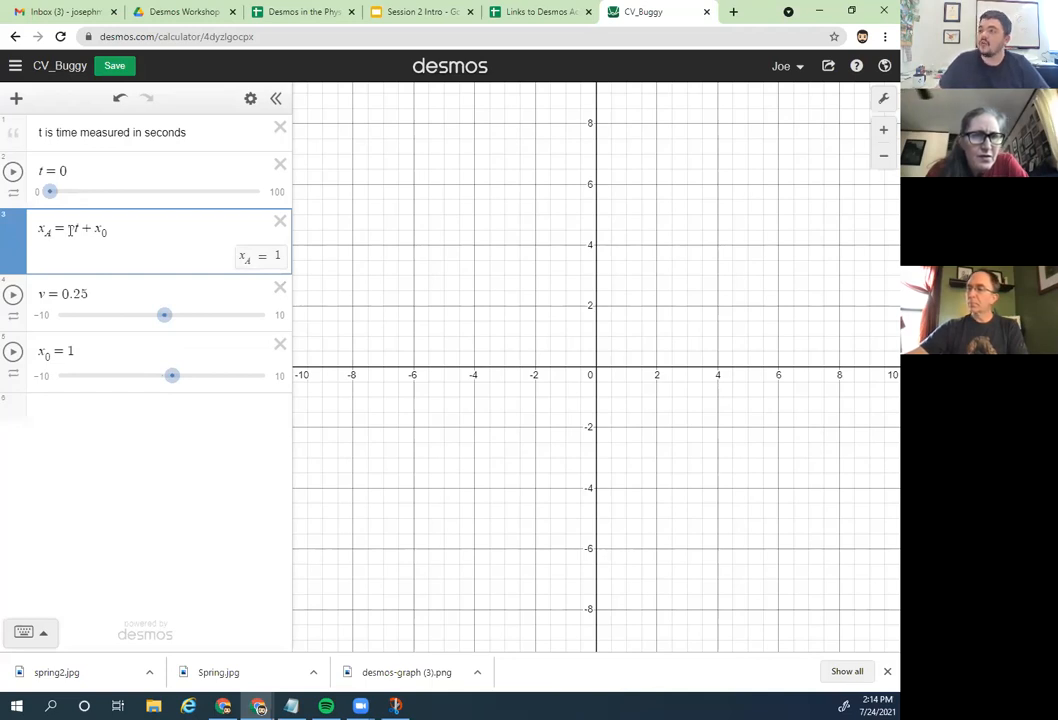
pyautogui.click(112, 236)
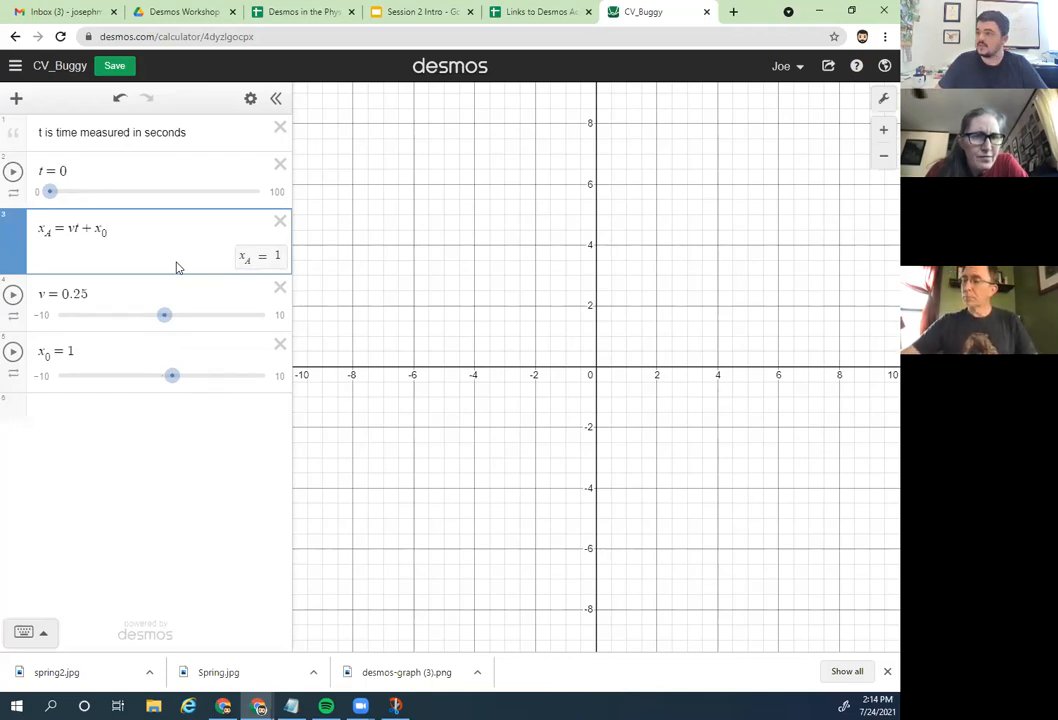
pyautogui.write('A')
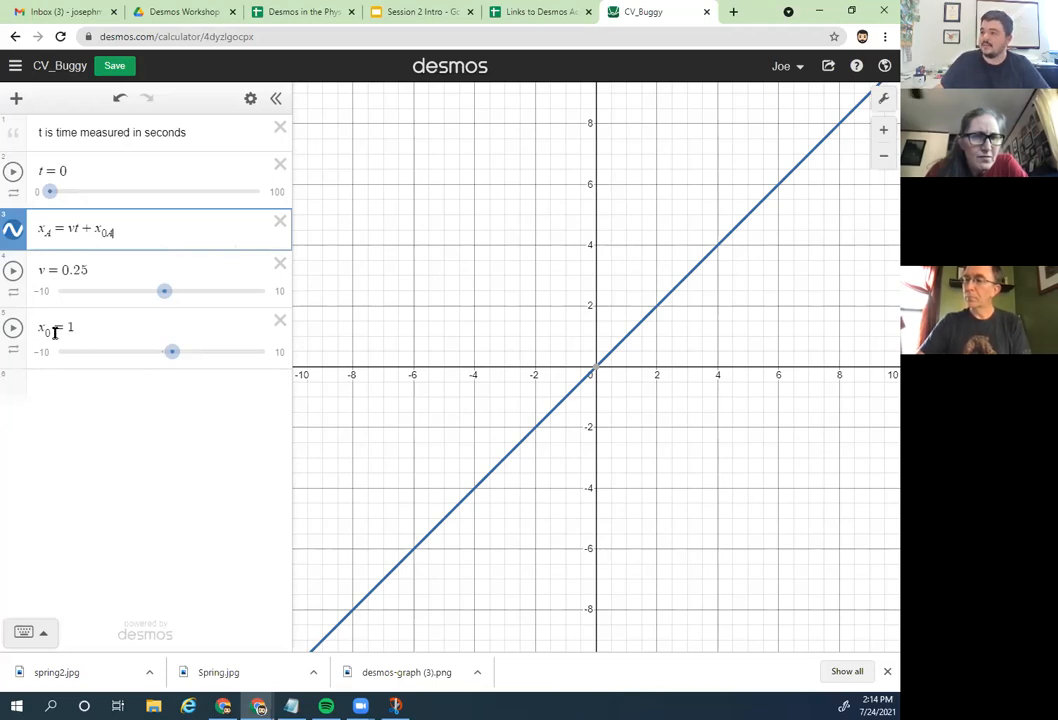
pyautogui.click(71, 229)
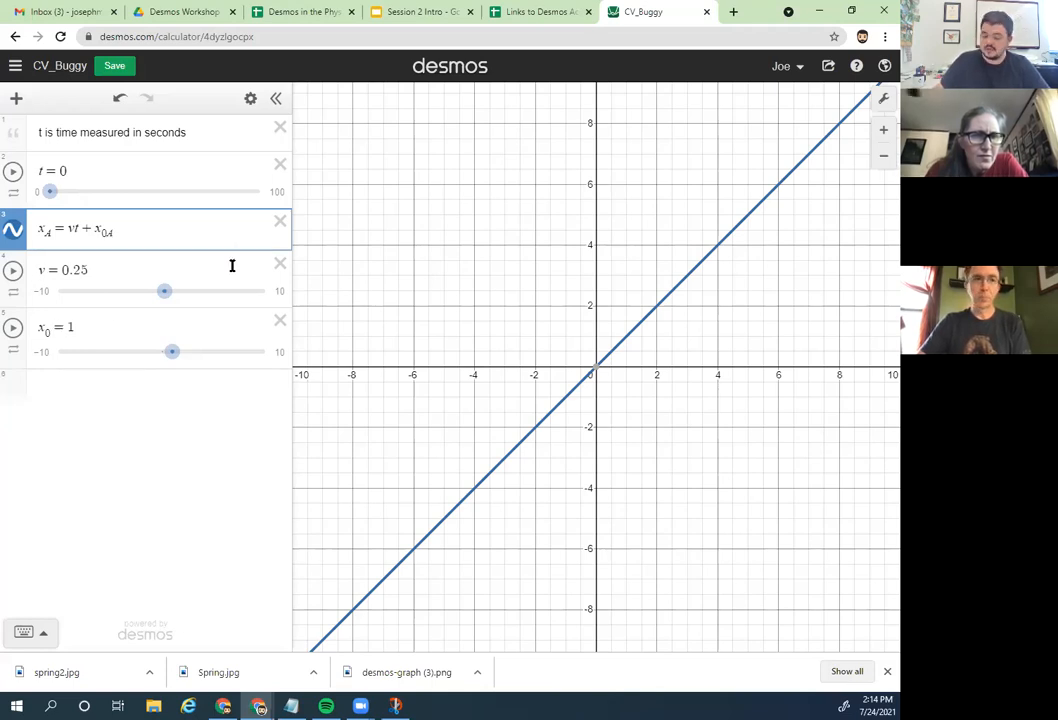
pyautogui.write('_A')
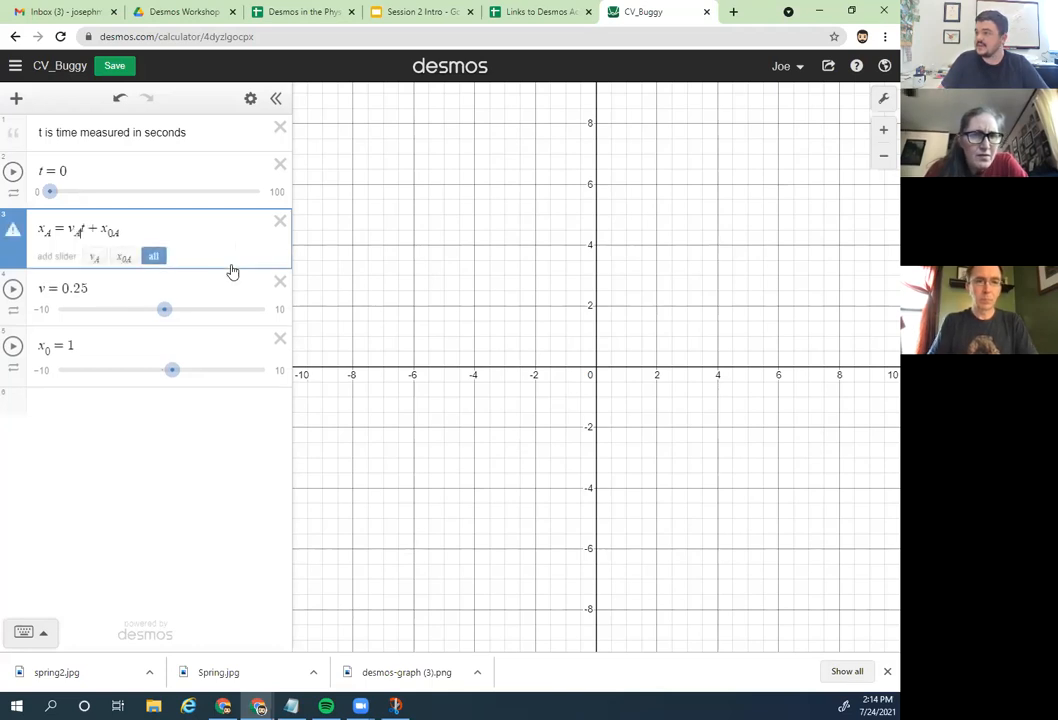
# Step: Rename the v slider to v_A and the x_0 slider to x_0A to match the position equation
pyautogui.click(47, 288)
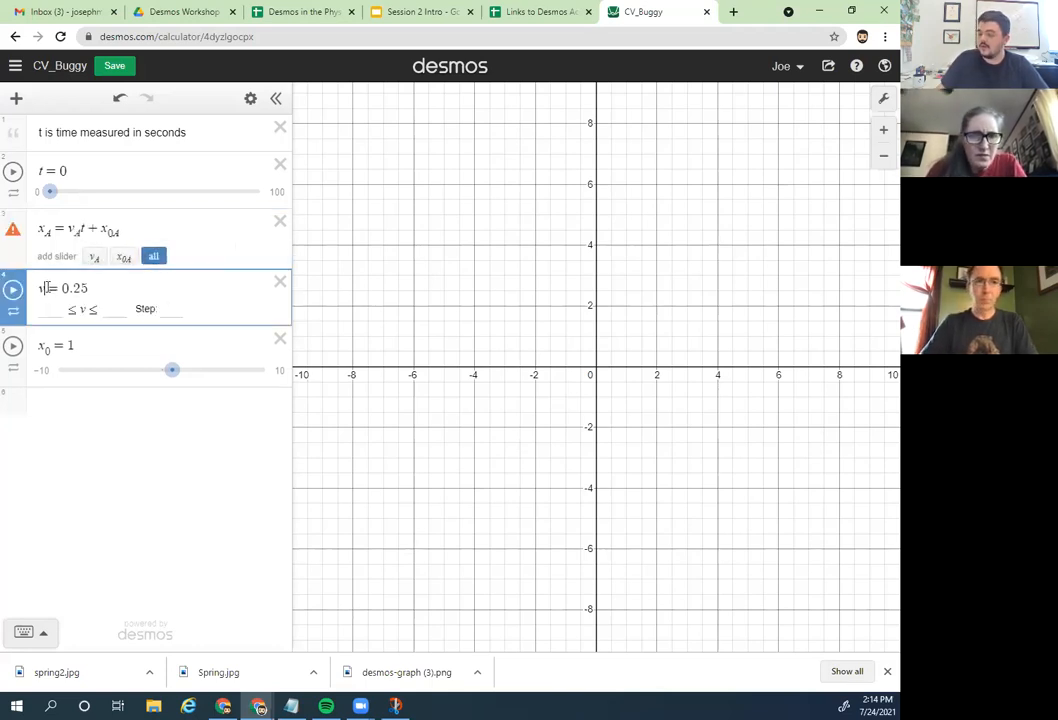
pyautogui.write('_A')
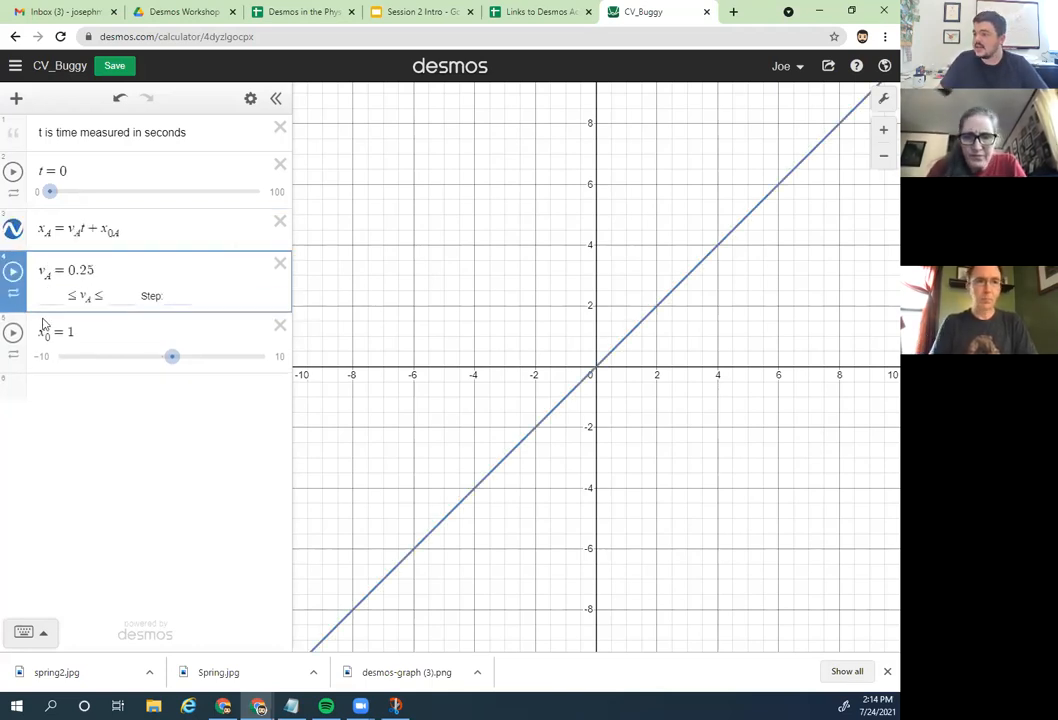
pyautogui.click(53, 341)
pyautogui.press('BackSpace')
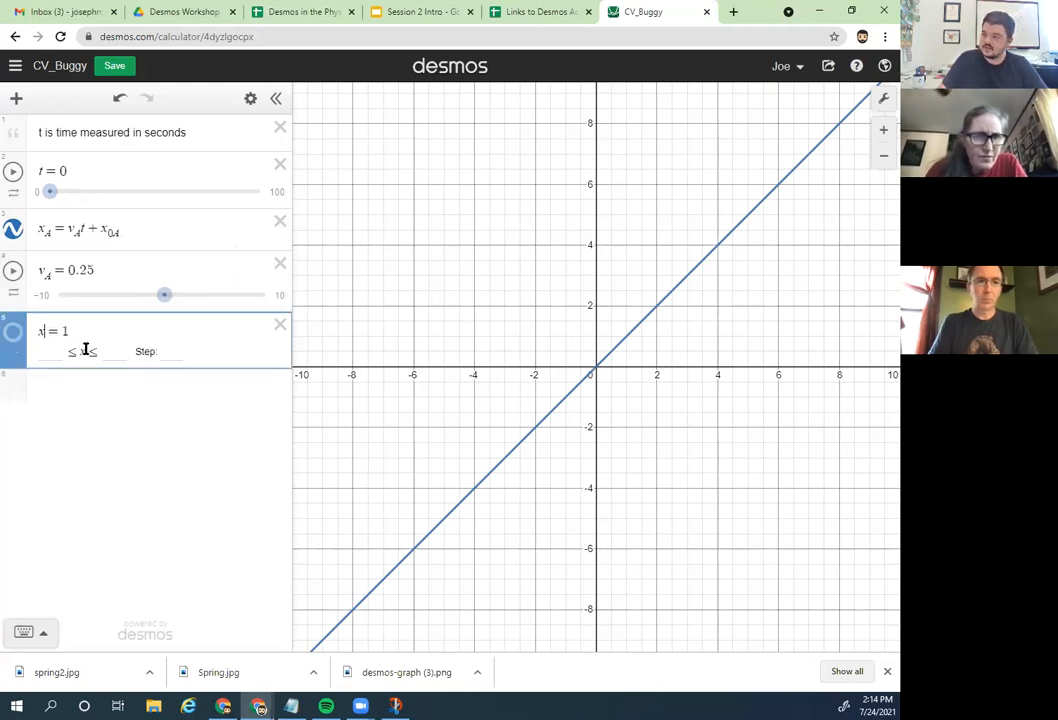
pyautogui.write('_0A')
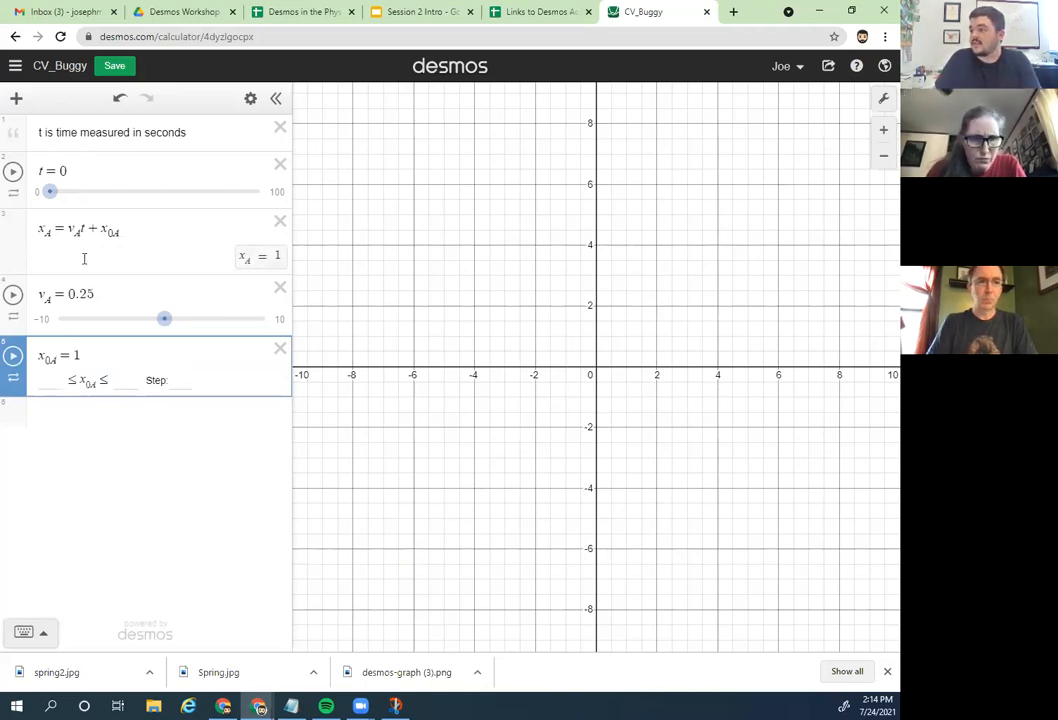
# Step: Start a new expression below the x_0A slider with the variable y and an open subscript
pyautogui.click(67, 412)
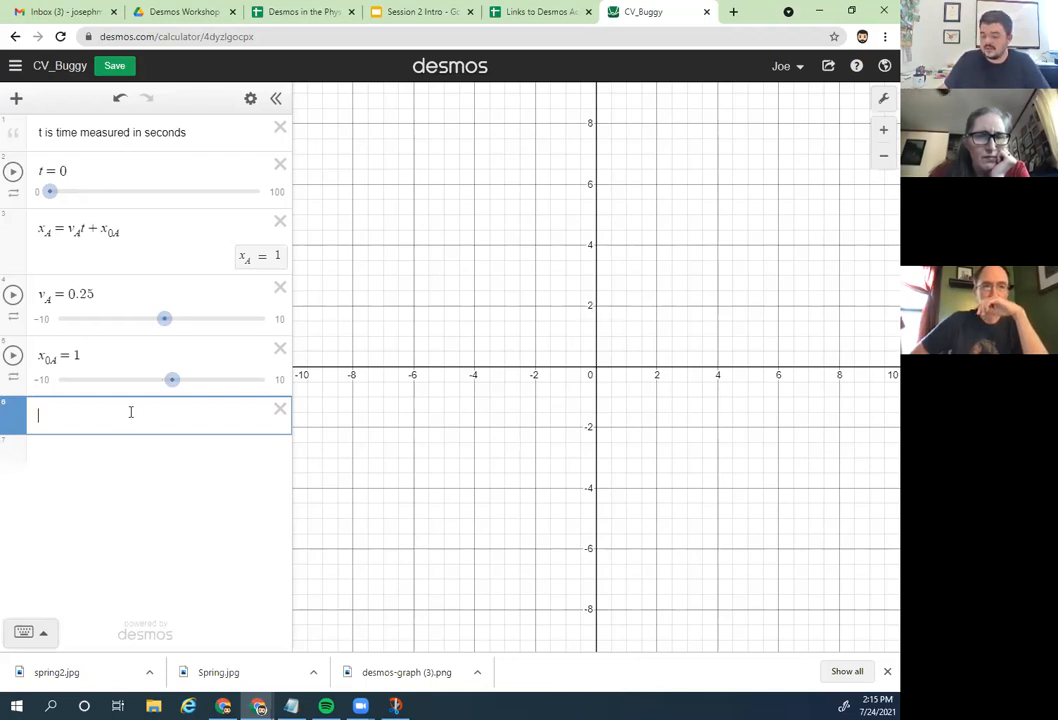
pyautogui.write('y')
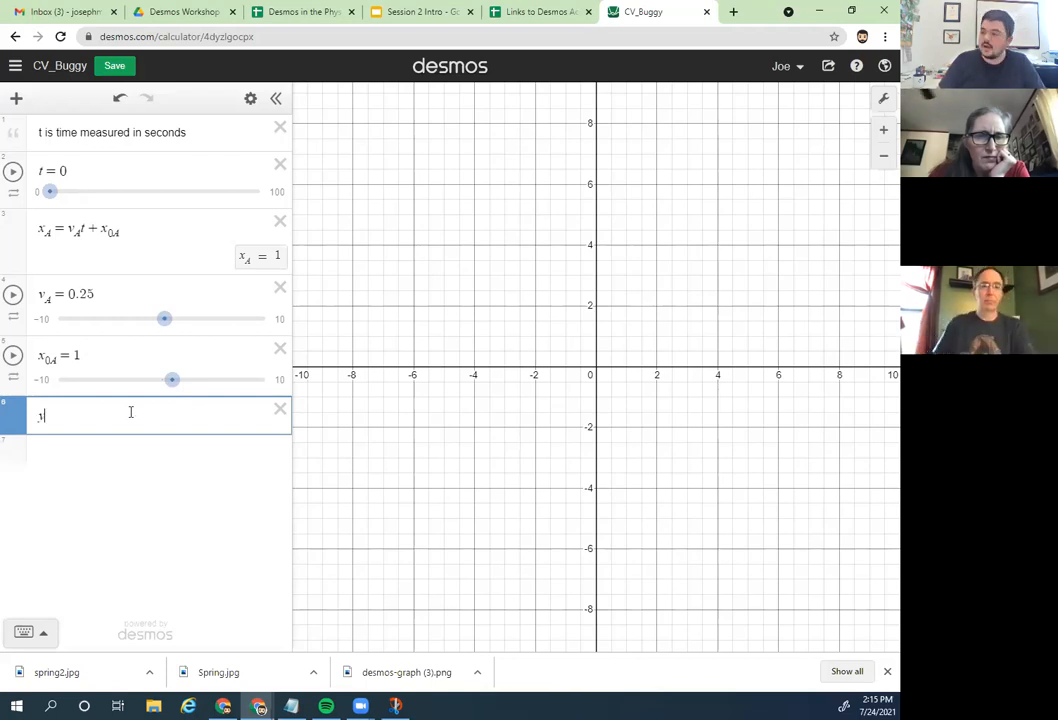
pyautogui.write('_')
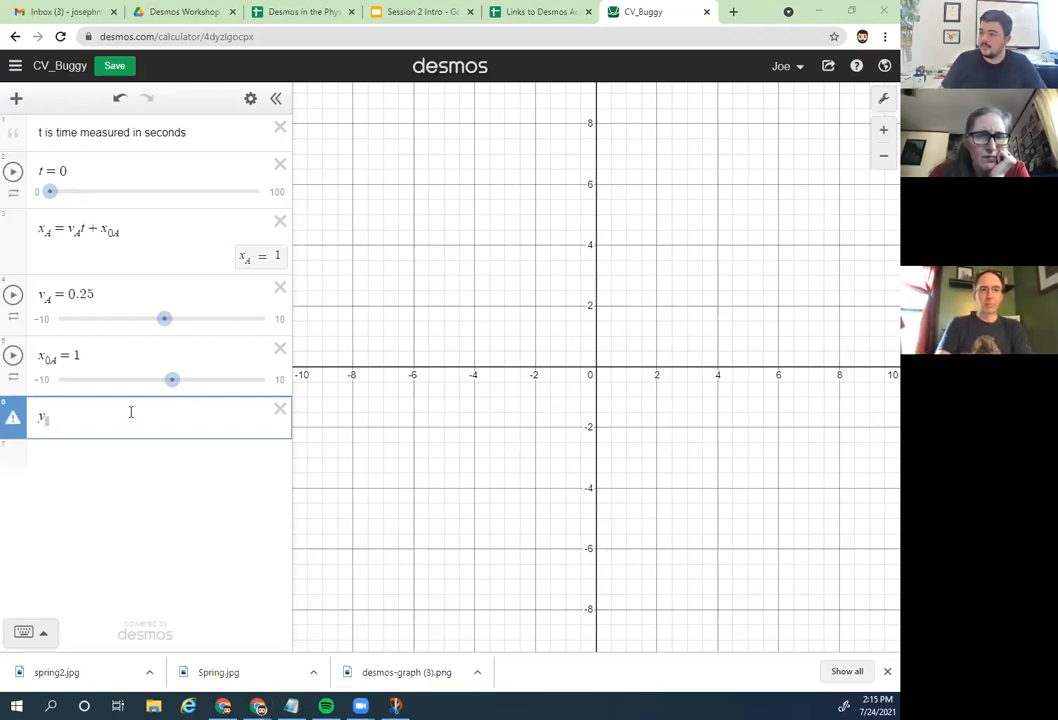
pyautogui.hotkey('ctrl', 'n')
pyautogui.write('a')
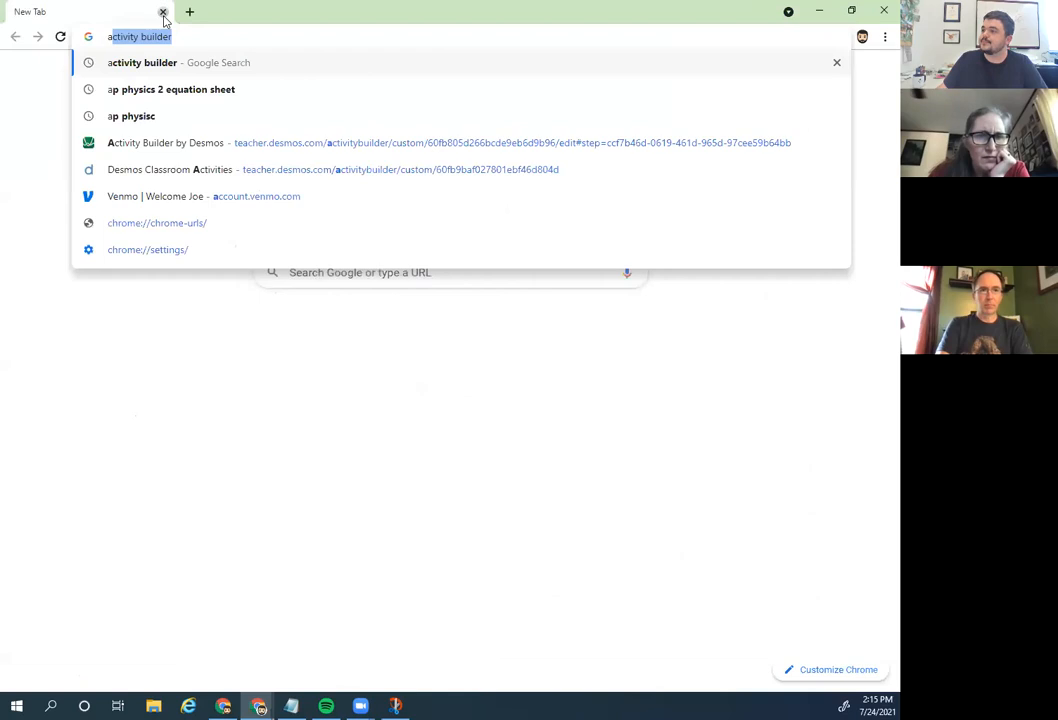
pyautogui.hotkey('ctrl', 'w')
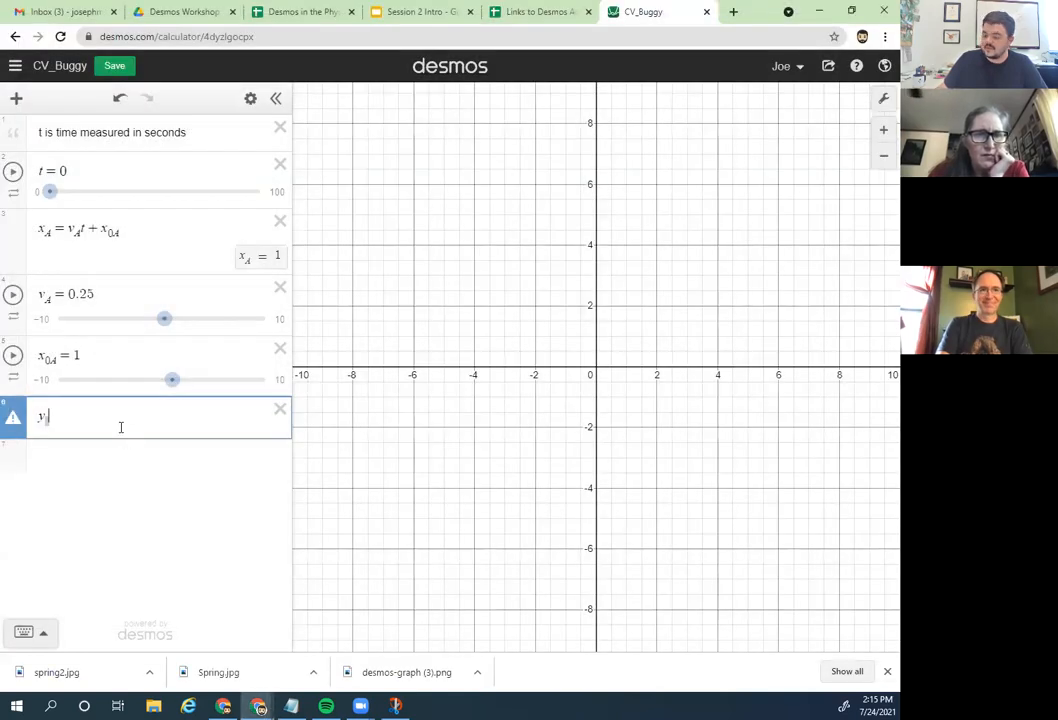
# Step: Complete the variable name as y_A and set it equal to 2
pyautogui.write('A ')
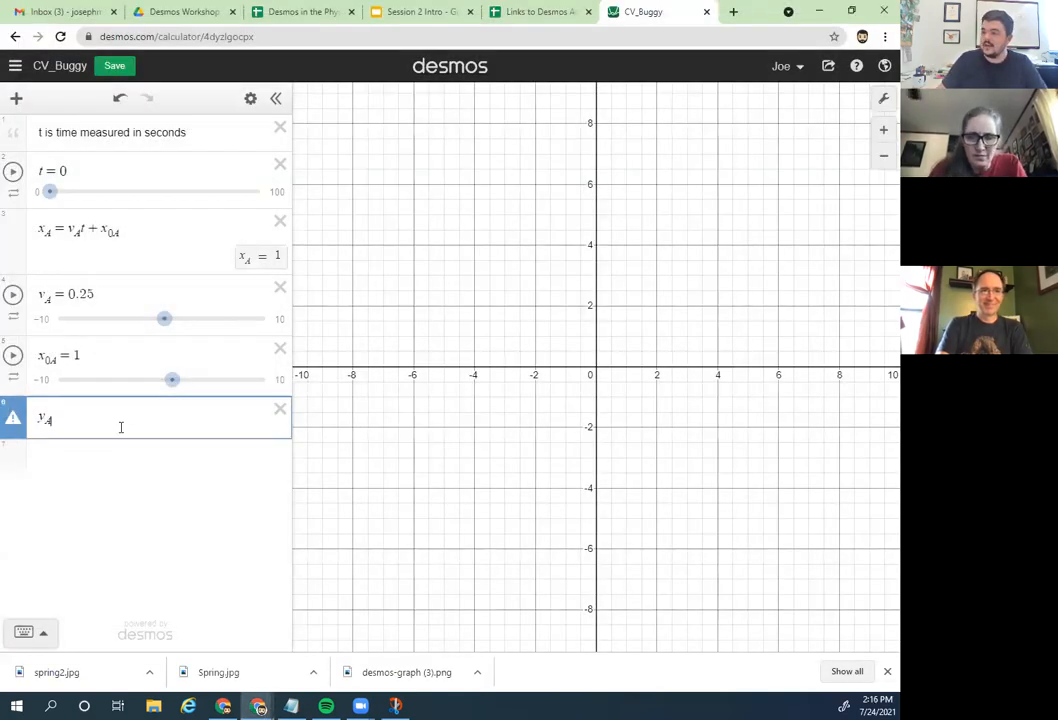
pyautogui.write('= ')
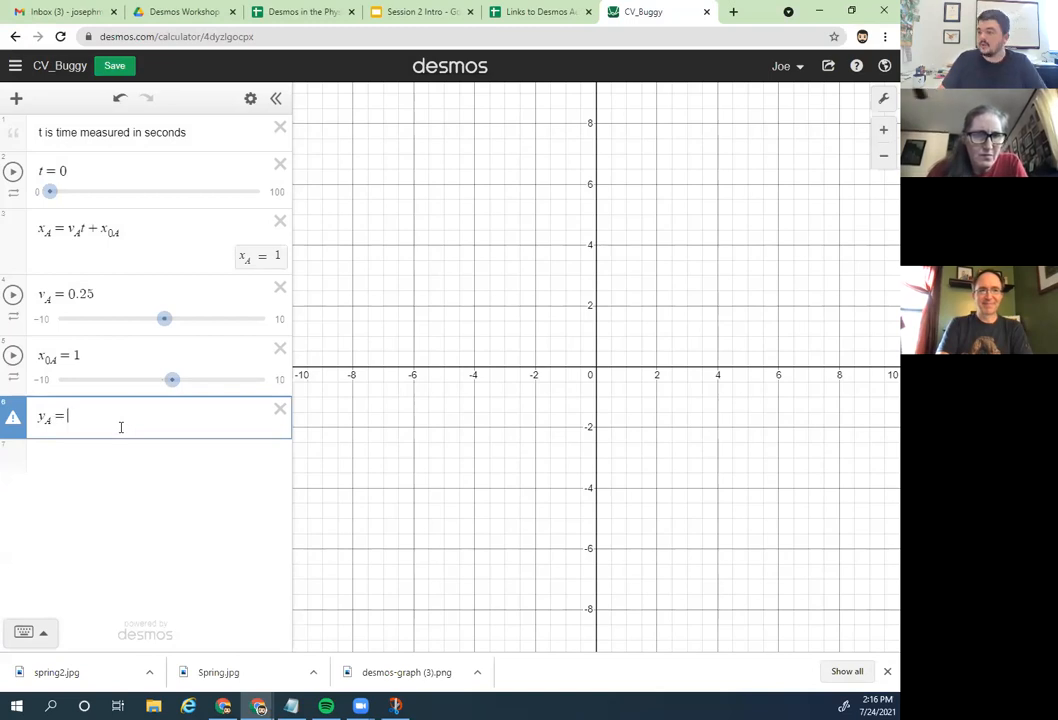
pyautogui.write('2')
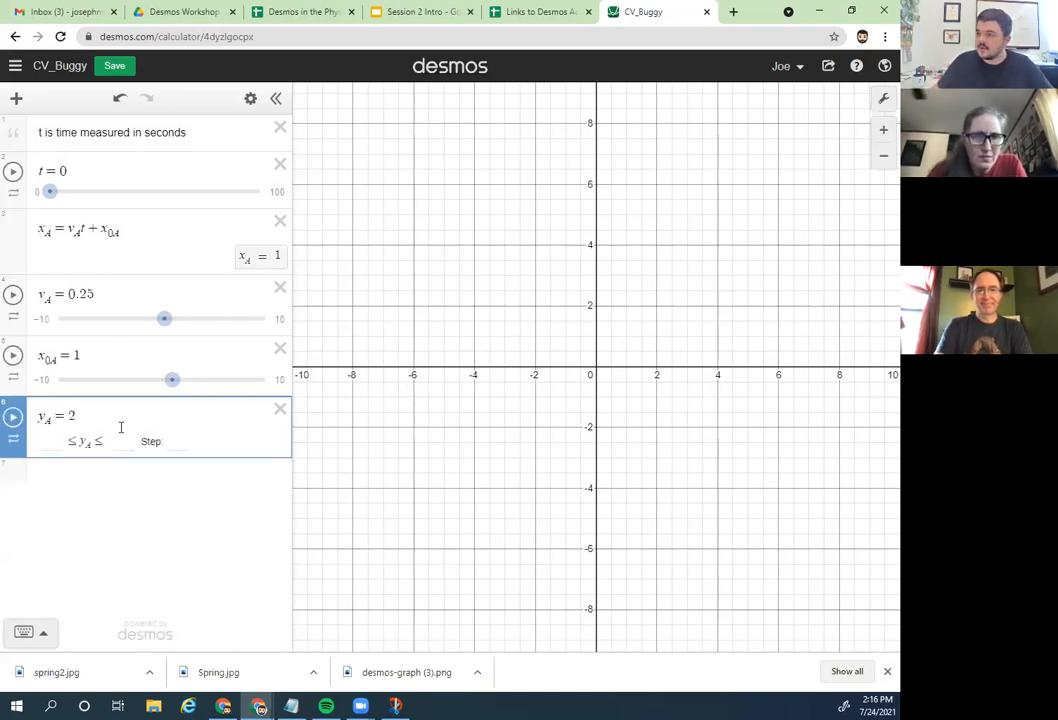
# Step: Define the point A = (x_A, y_A) below the y_A slider and label it Buggy A
pyautogui.click(86, 474)
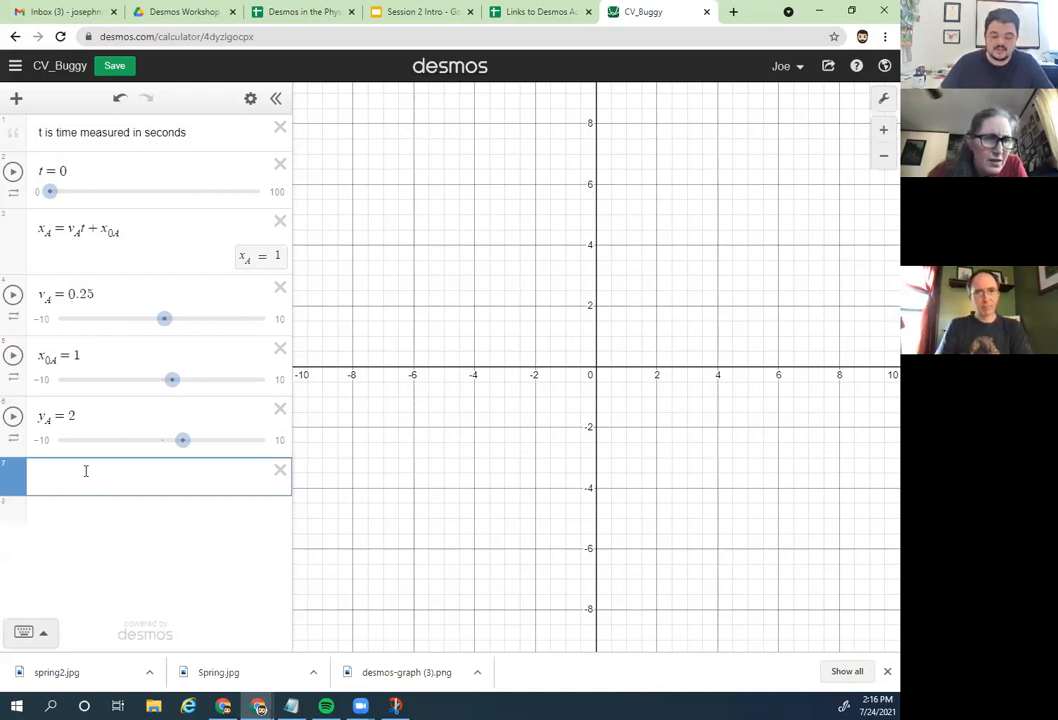
pyautogui.write('A ')
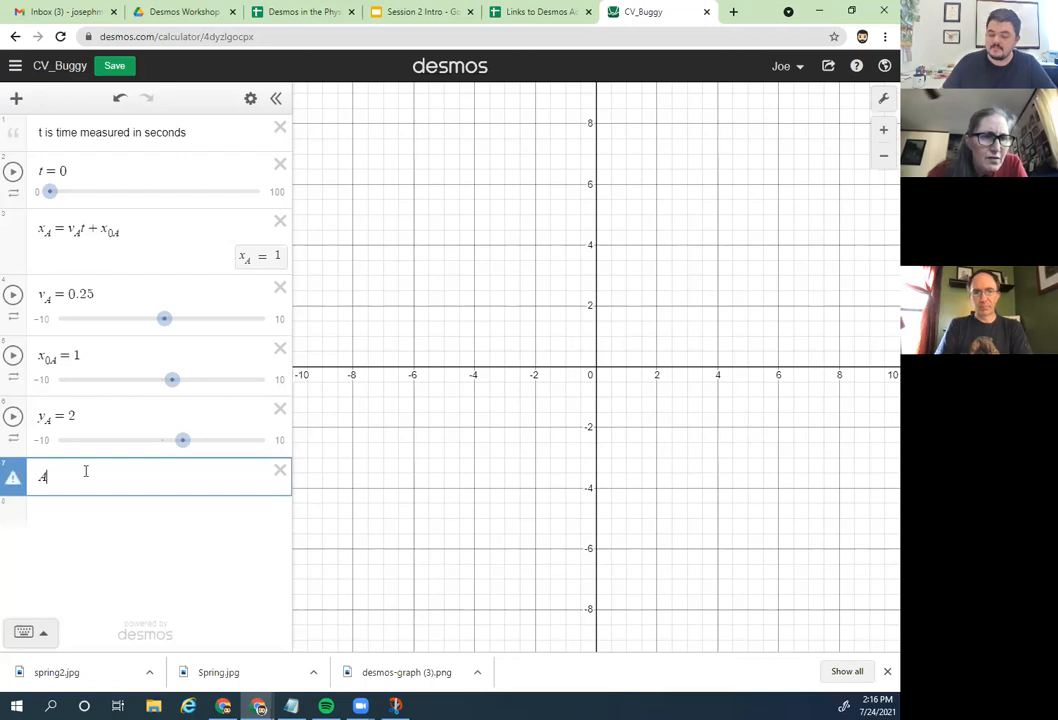
pyautogui.write('= ')
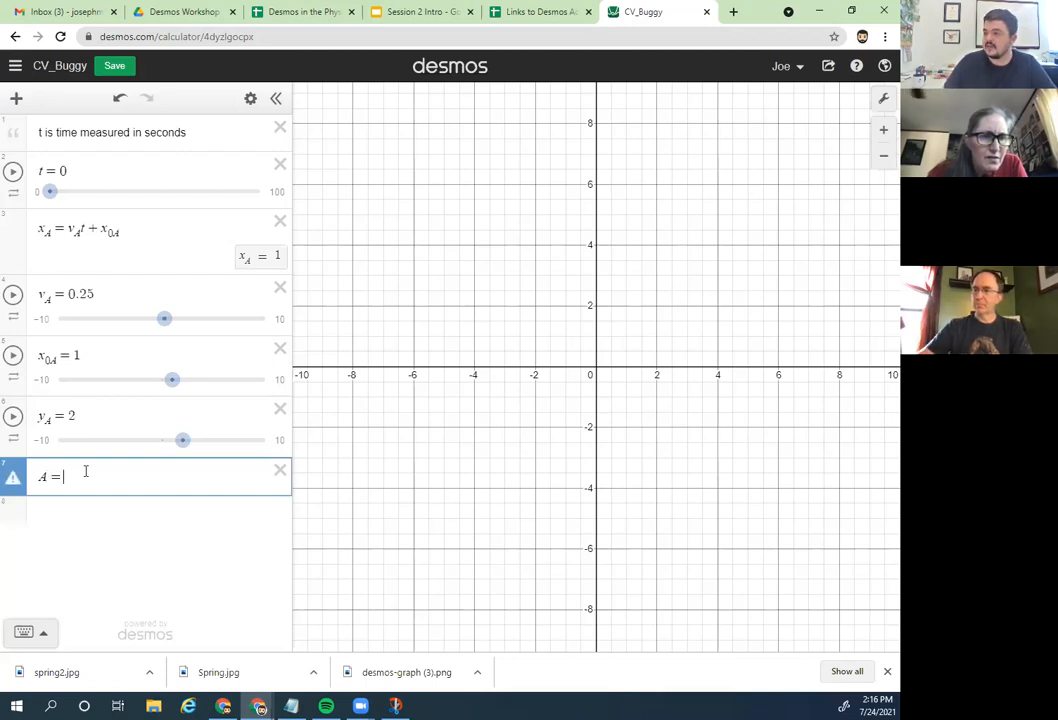
pyautogui.write('v')
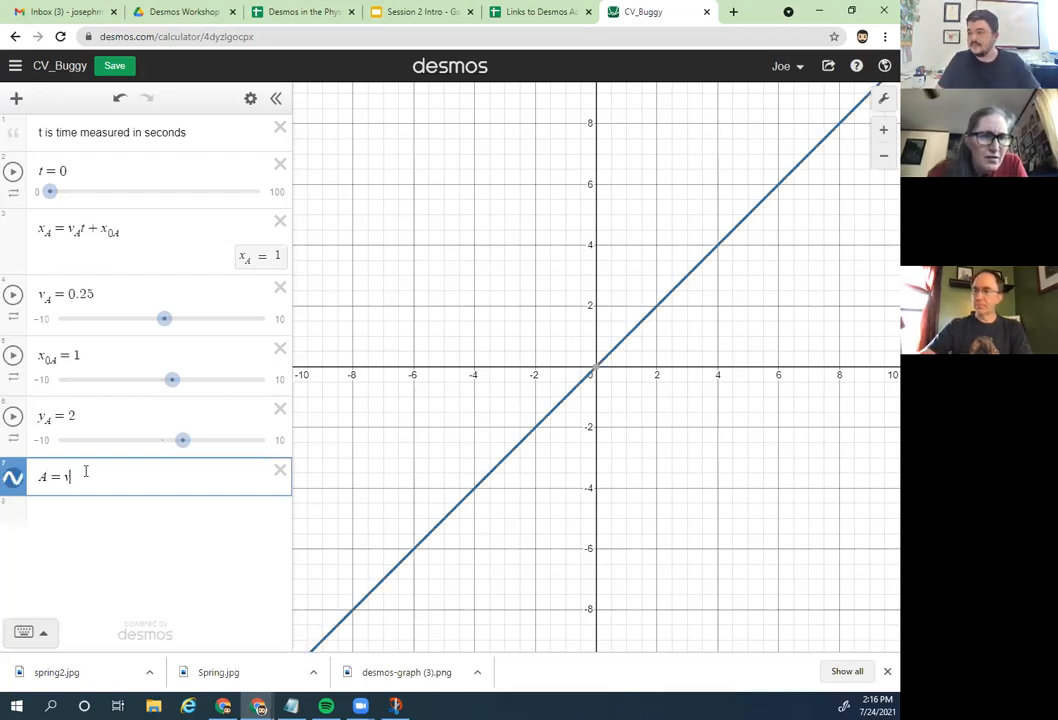
pyautogui.press('BackSpace')
pyautogui.write('(')
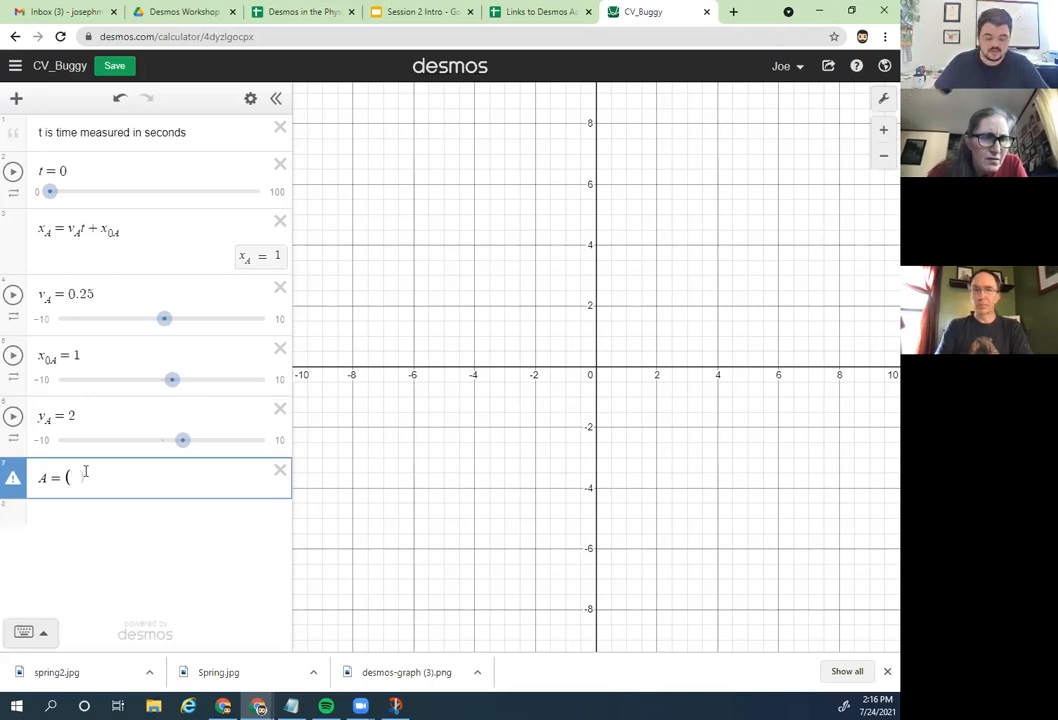
pyautogui.write('x_')
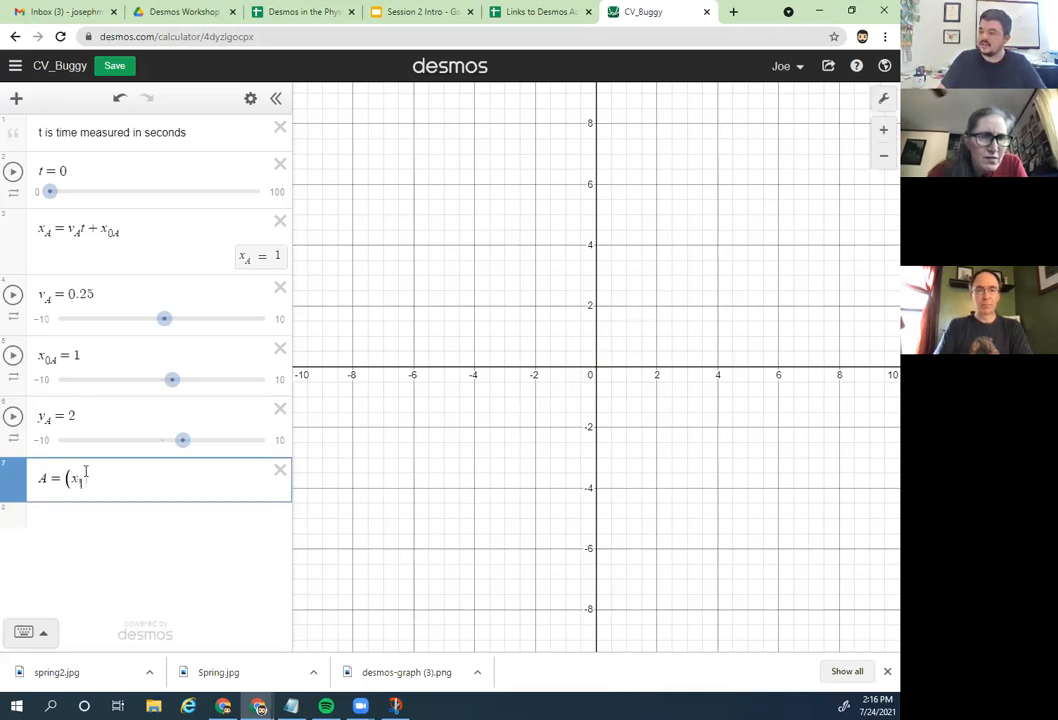
pyautogui.write('A')
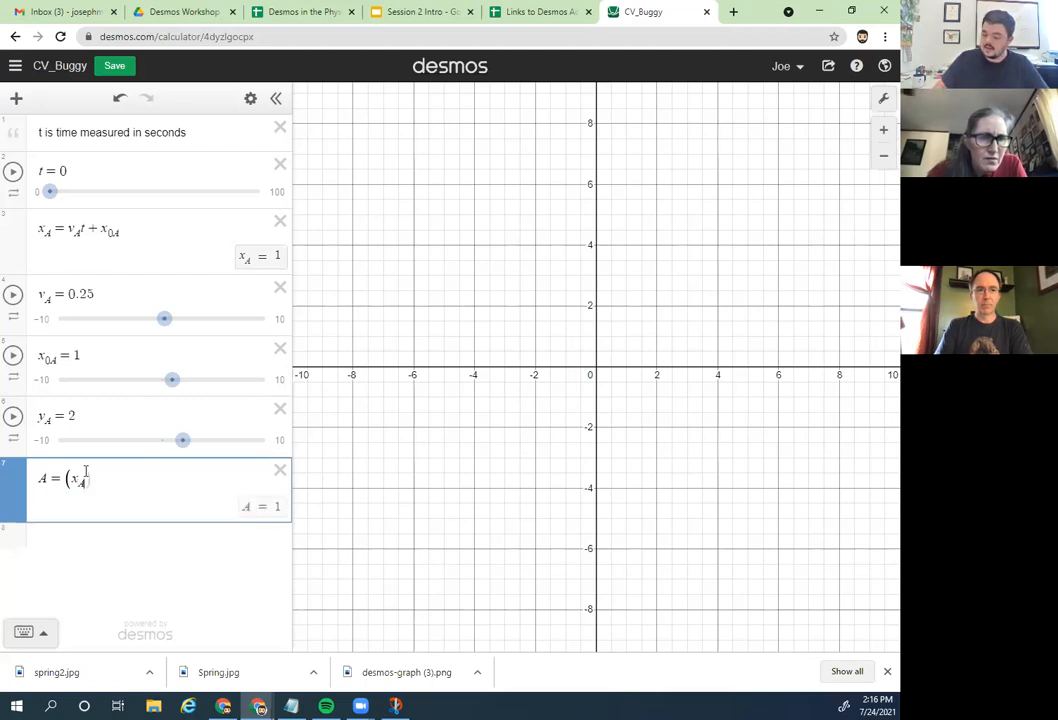
pyautogui.write(',y_A')
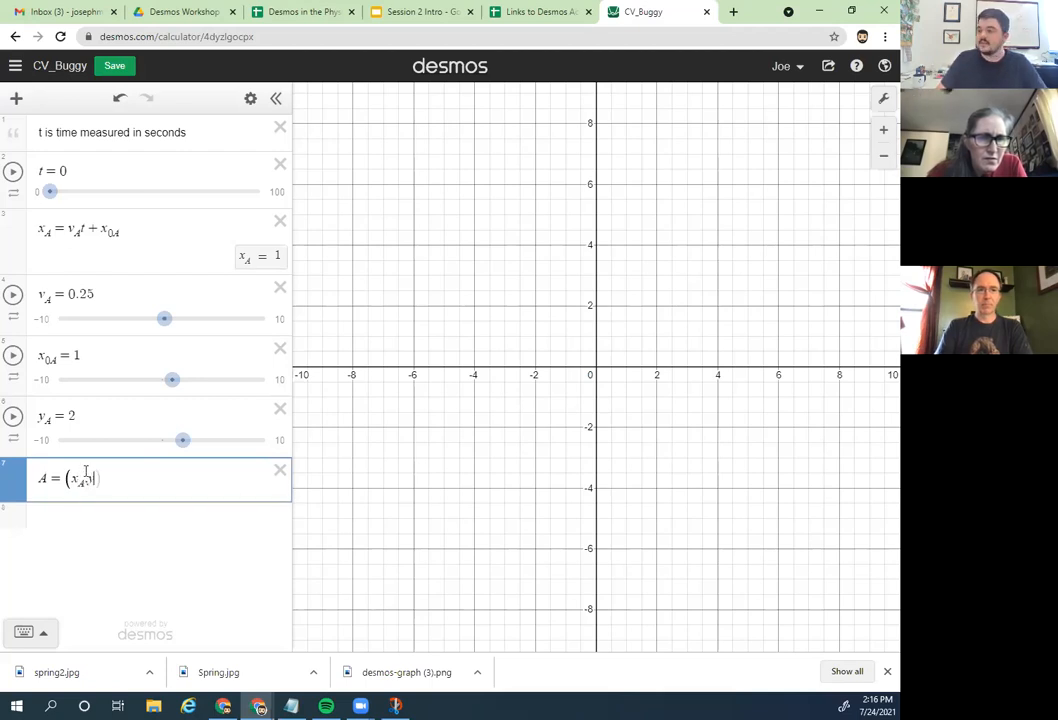
pyautogui.write(')')
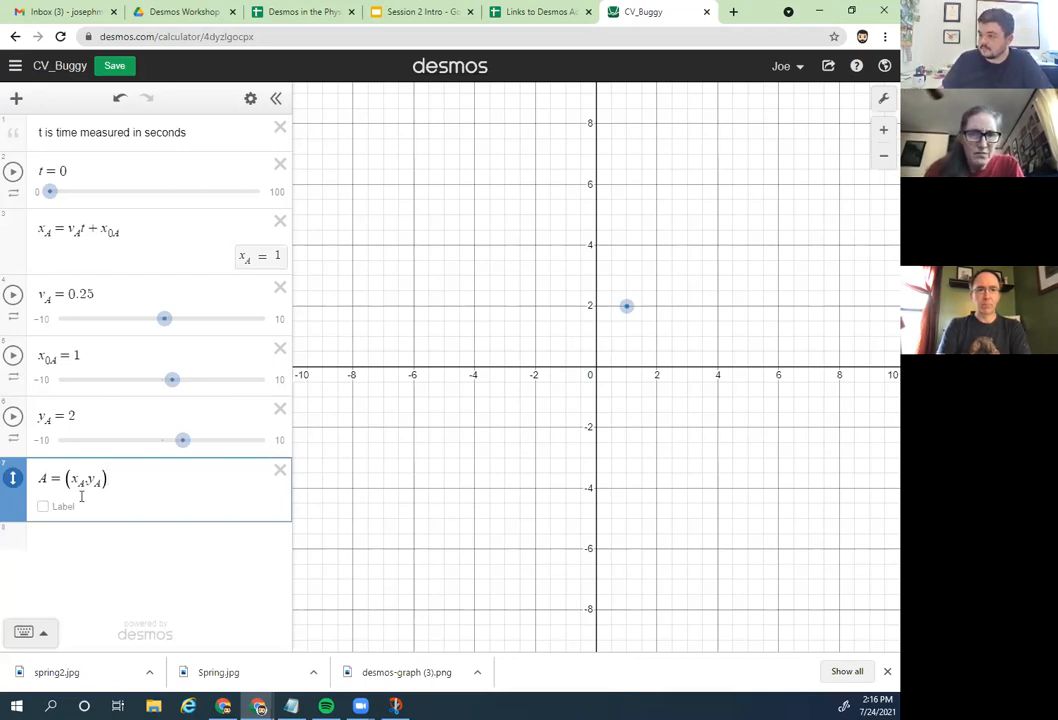
pyautogui.click(45, 507)
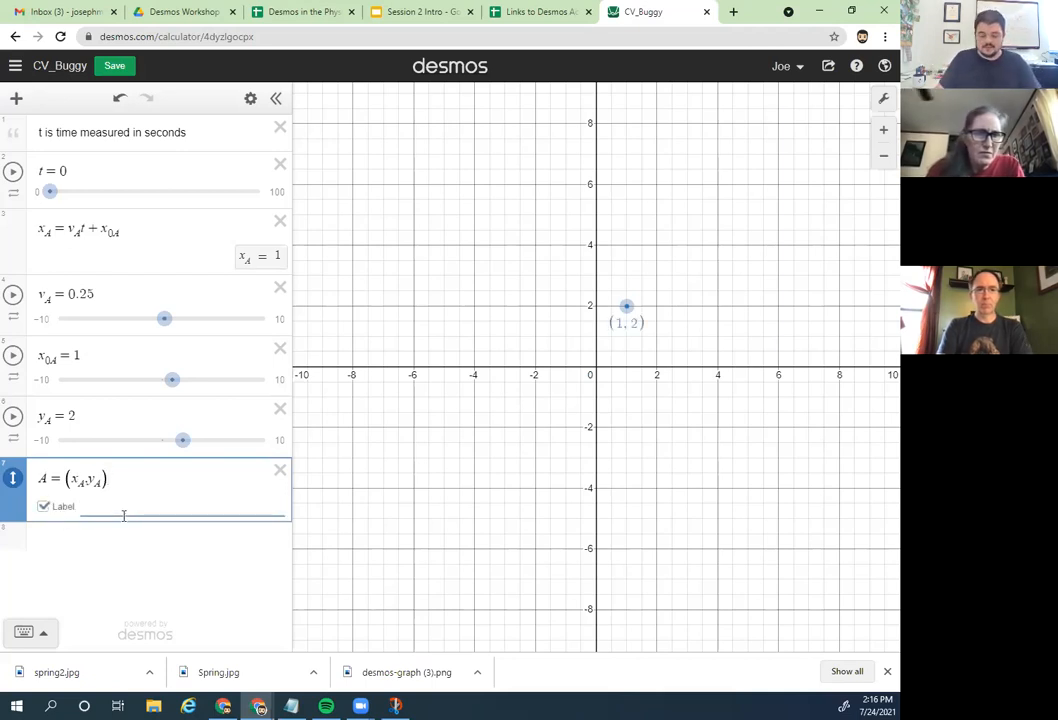
pyautogui.write('Buggy A')
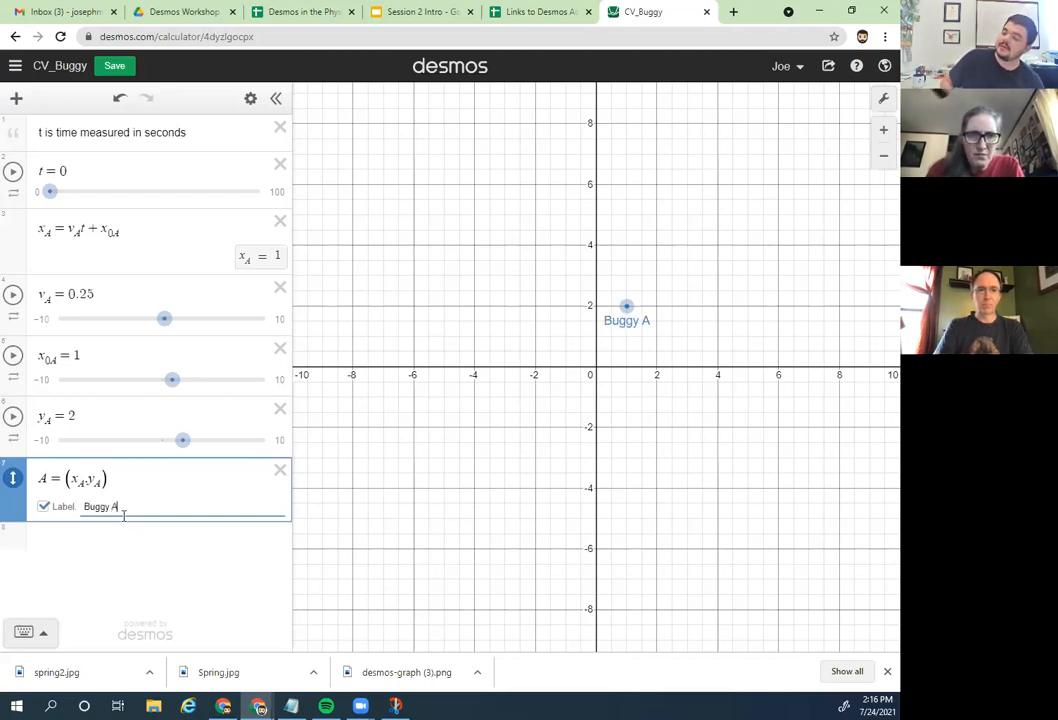
# Step: Switch the calculator's display to the large text size and close the graph settings
pyautogui.click(882, 99)
pyautogui.click(793, 122)
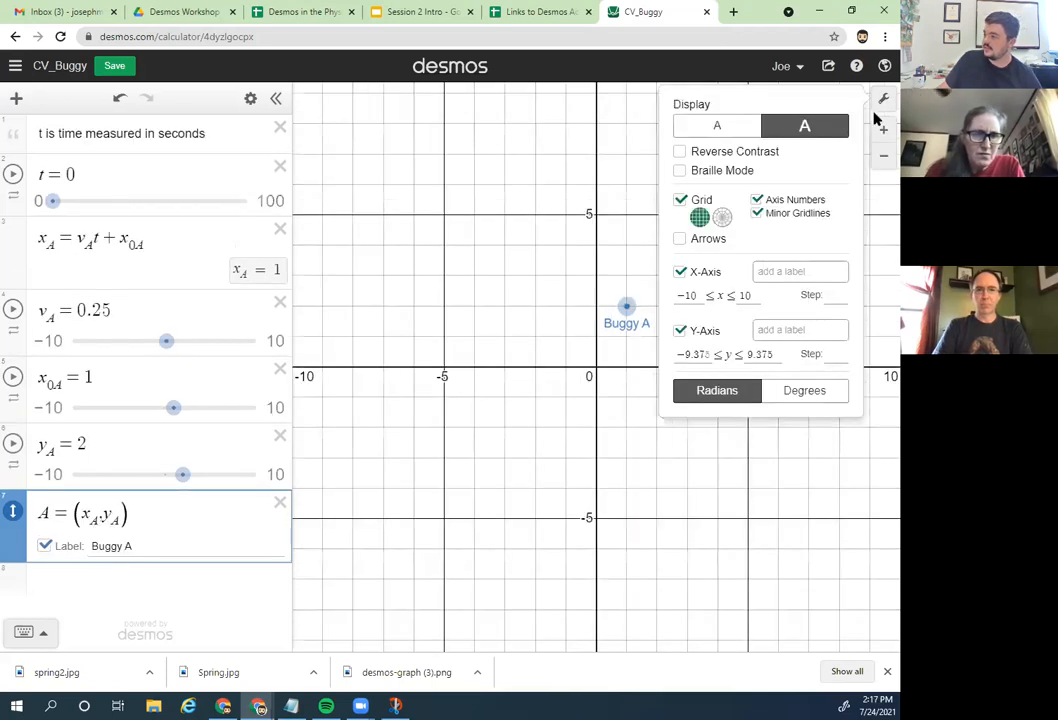
pyautogui.click(881, 100)
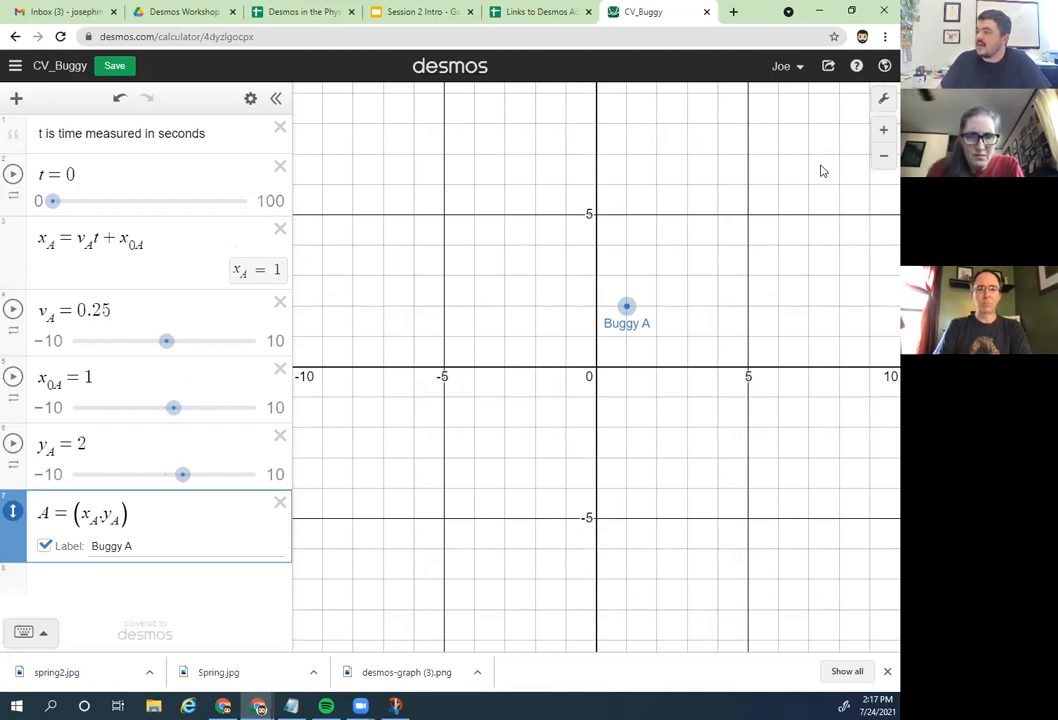
# Step: Play the t slider to watch Buggy A move across the graph, and pause the animation
pyautogui.click(485, 458)
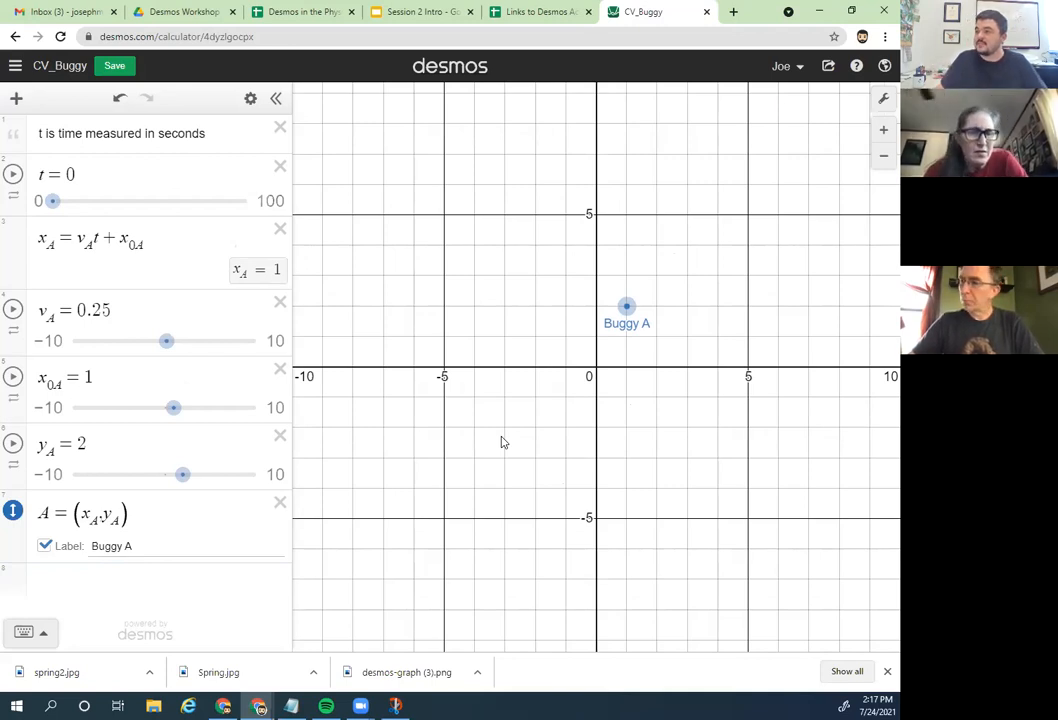
pyautogui.click(13, 176)
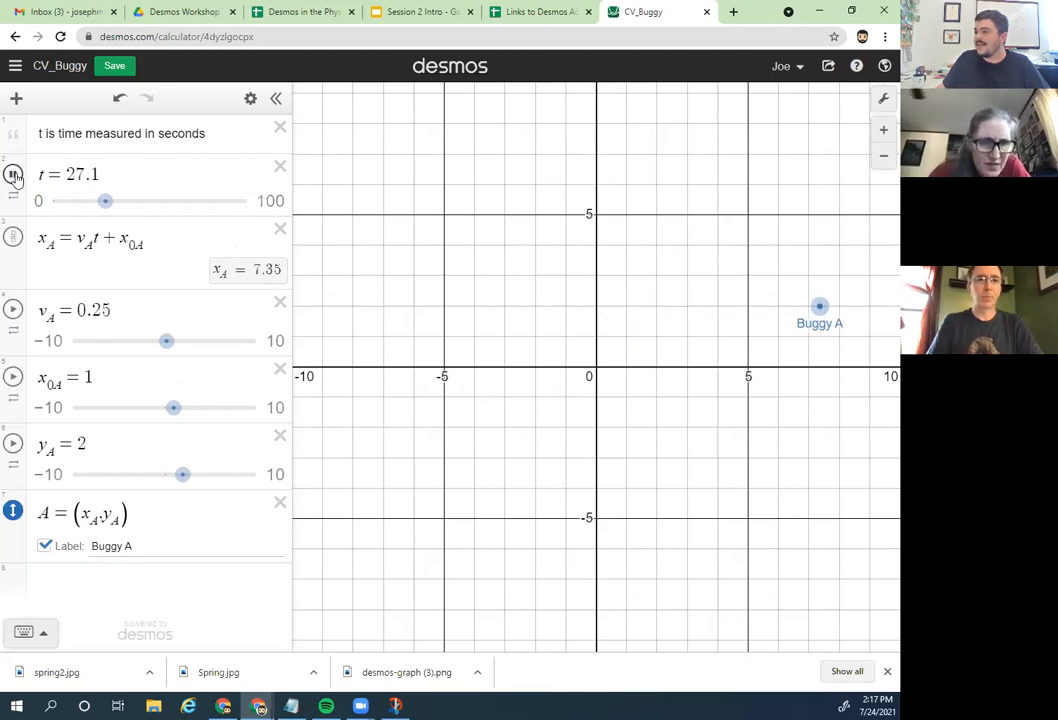
pyautogui.click(13, 175)
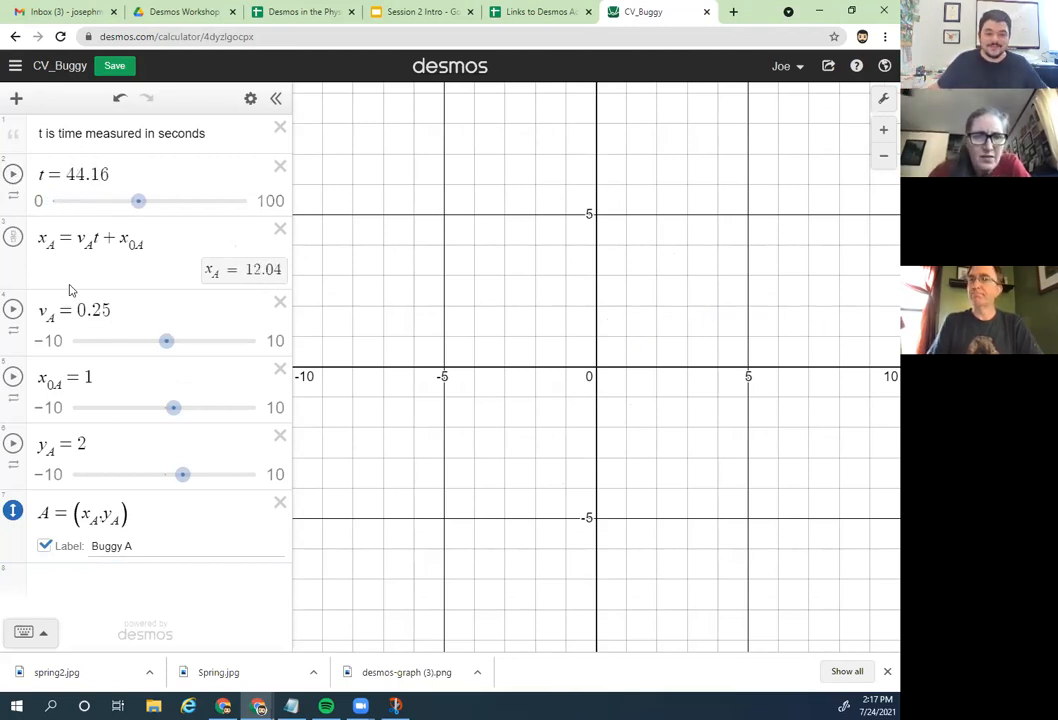
# Step: Reset the t slider to 0 and set its animation mode to play once
pyautogui.moveTo(137, 204); pyautogui.dragTo(14, 199)
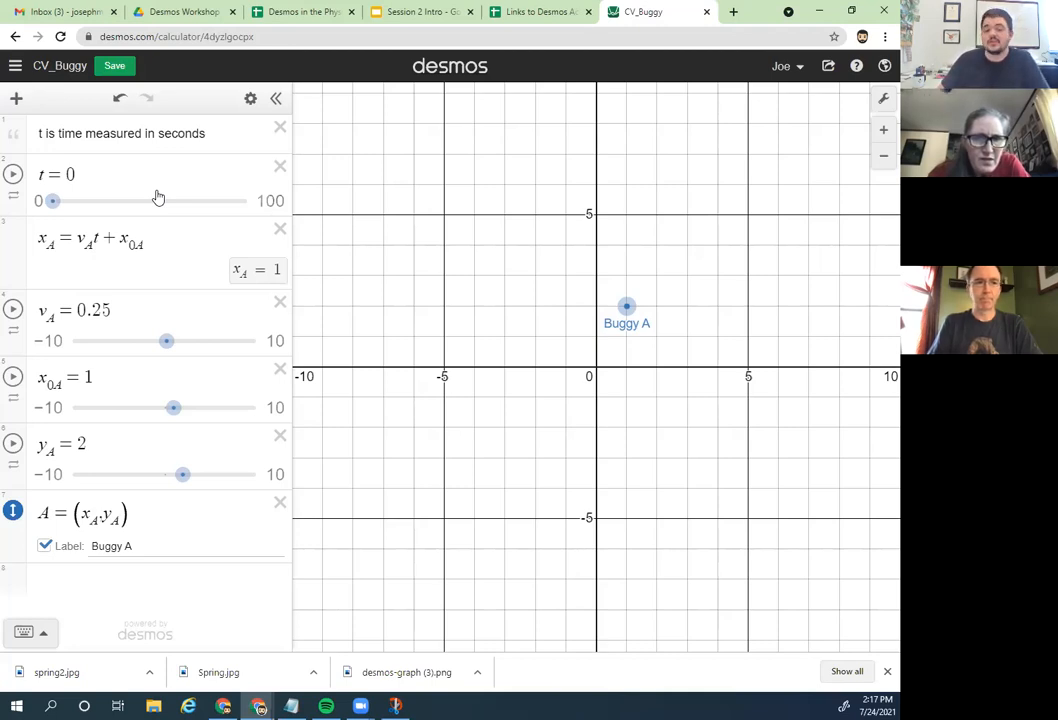
pyautogui.click(14, 200)
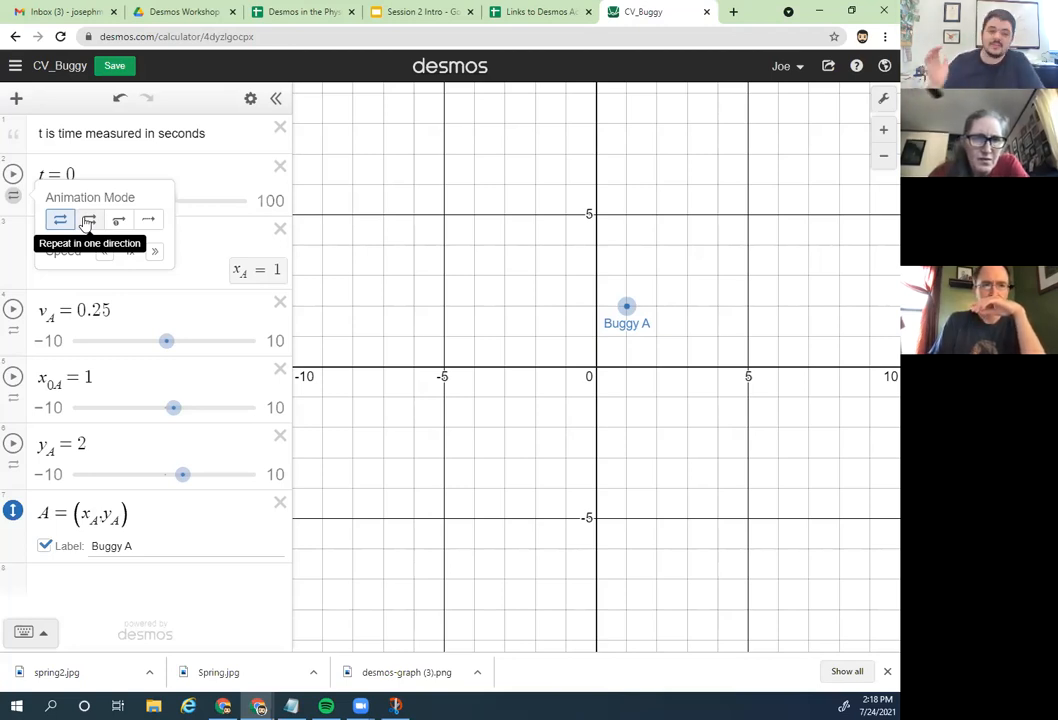
pyautogui.click(148, 221)
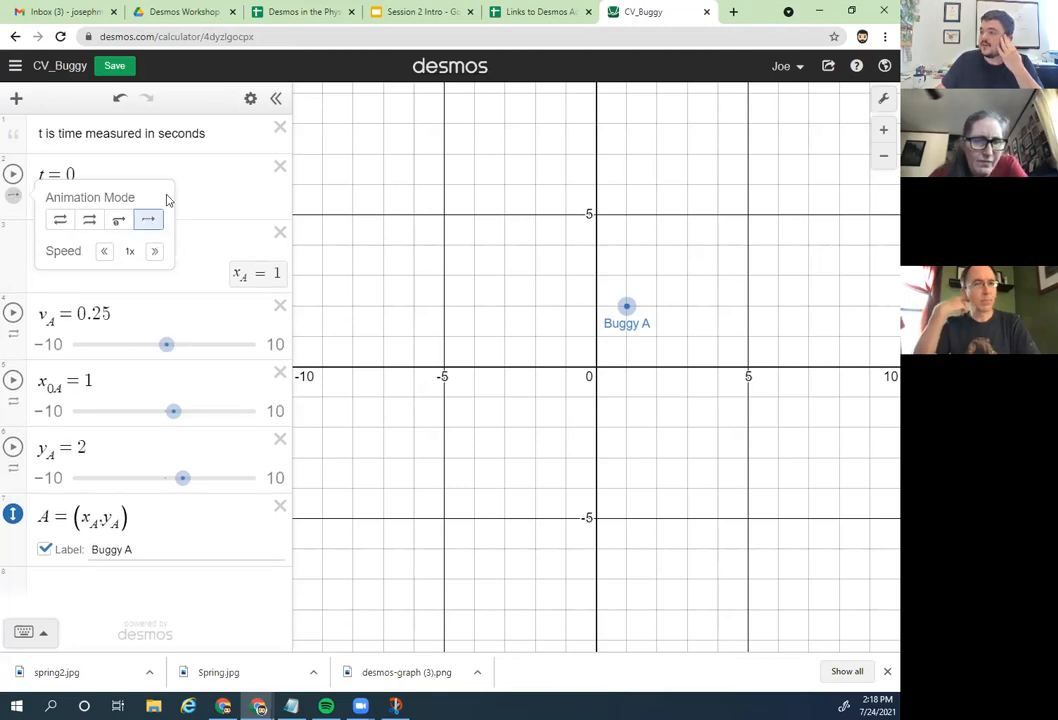
pyautogui.click(145, 175)
# Step: Switch the t slider's animation mode to repeat in one direction
pyautogui.click(14, 200)
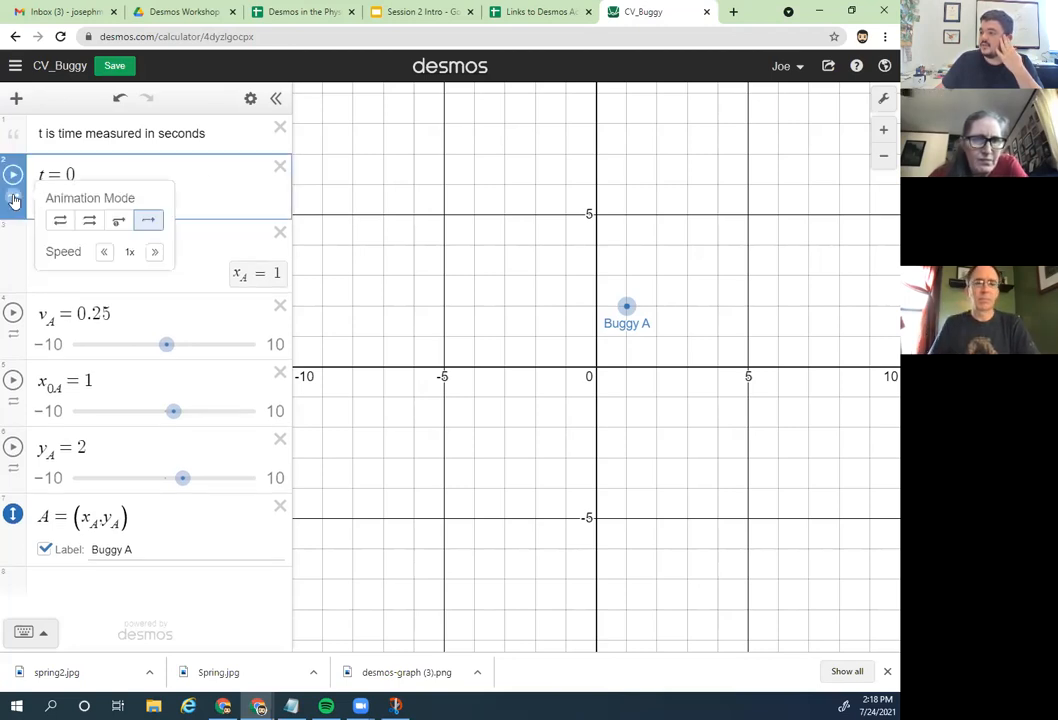
pyautogui.click(89, 222)
pyautogui.click(150, 178)
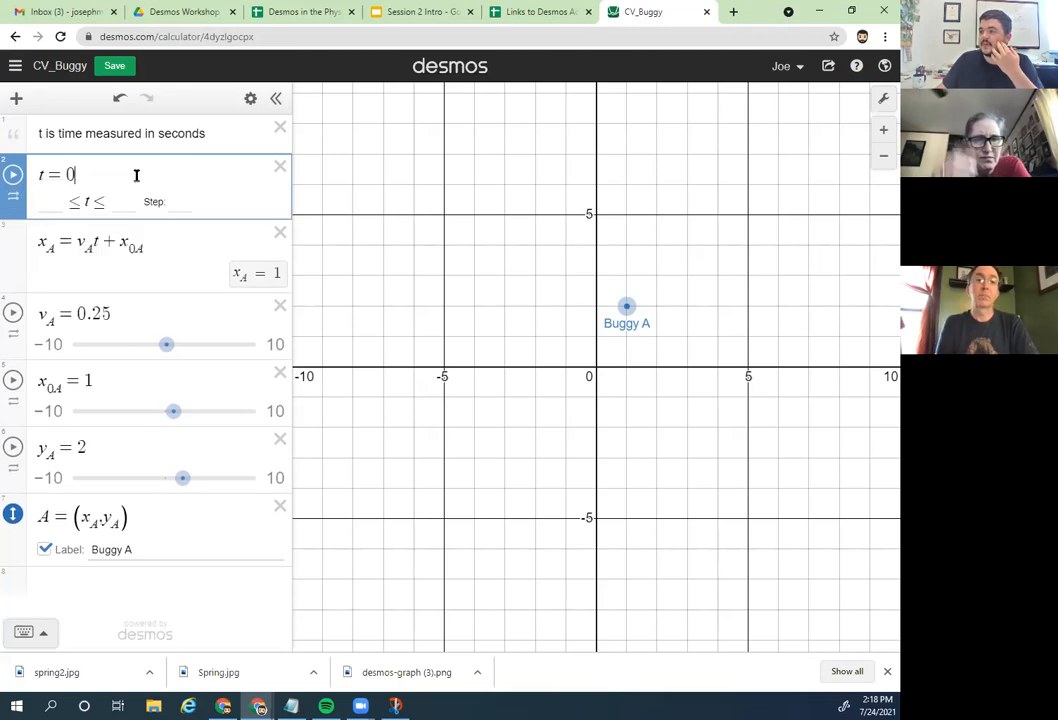
# Step: Enter 0 and 100 as the lower and upper limits of the t slider
pyautogui.click(52, 206)
pyautogui.write('0')
pyautogui.click(120, 203)
pyautogui.write('100')
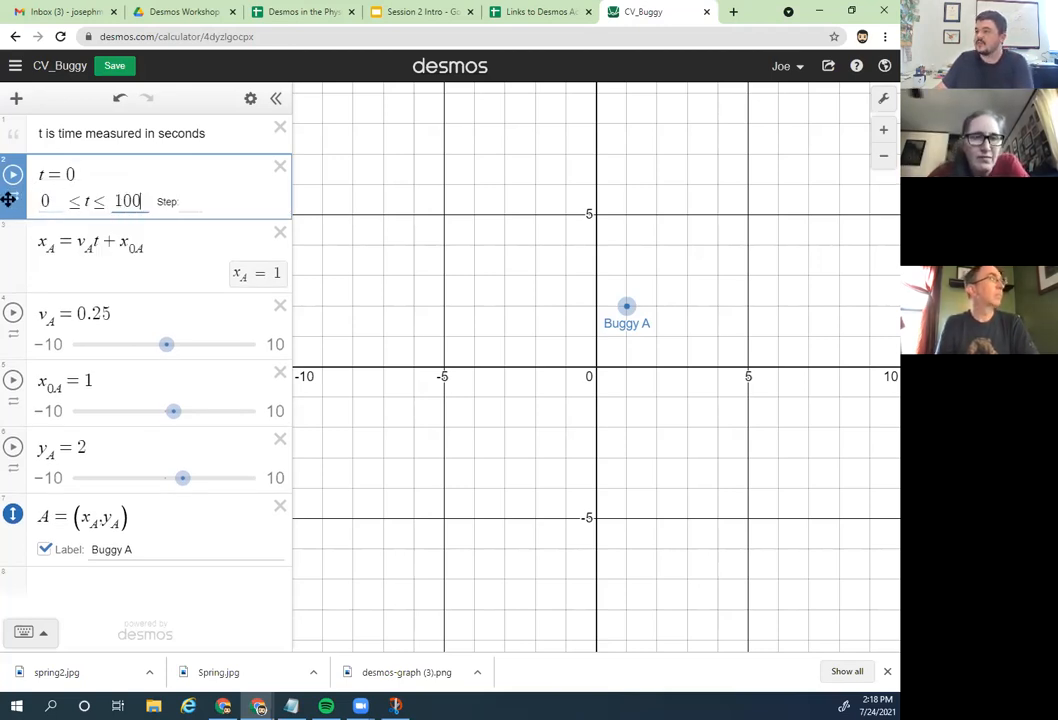
# Step: Slow the t slider's animation speed to 0.2x and close its animation options
pyautogui.click(14, 199)
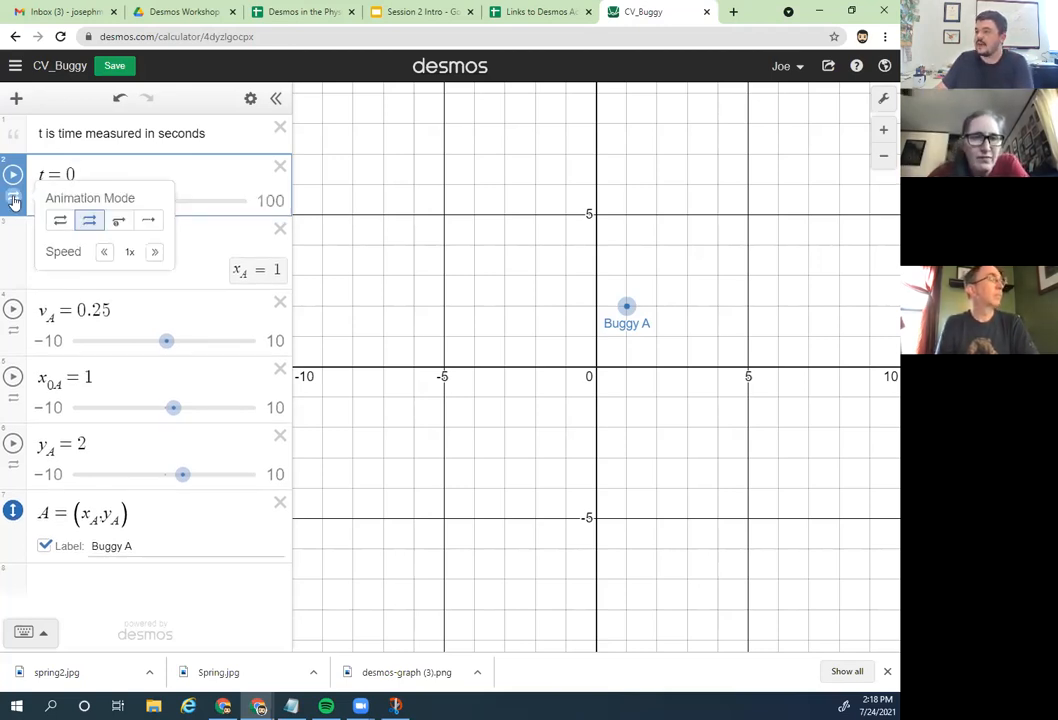
pyautogui.click(102, 254)
pyautogui.click(102, 254)
pyautogui.click(102, 254)
pyautogui.click(157, 253)
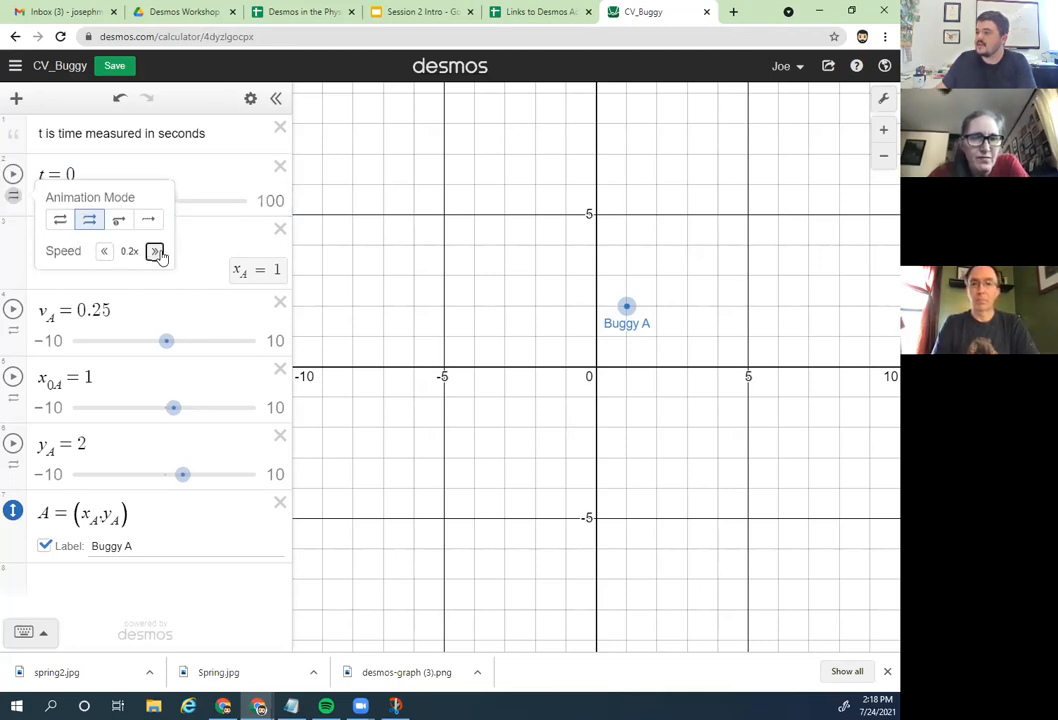
pyautogui.click(188, 170)
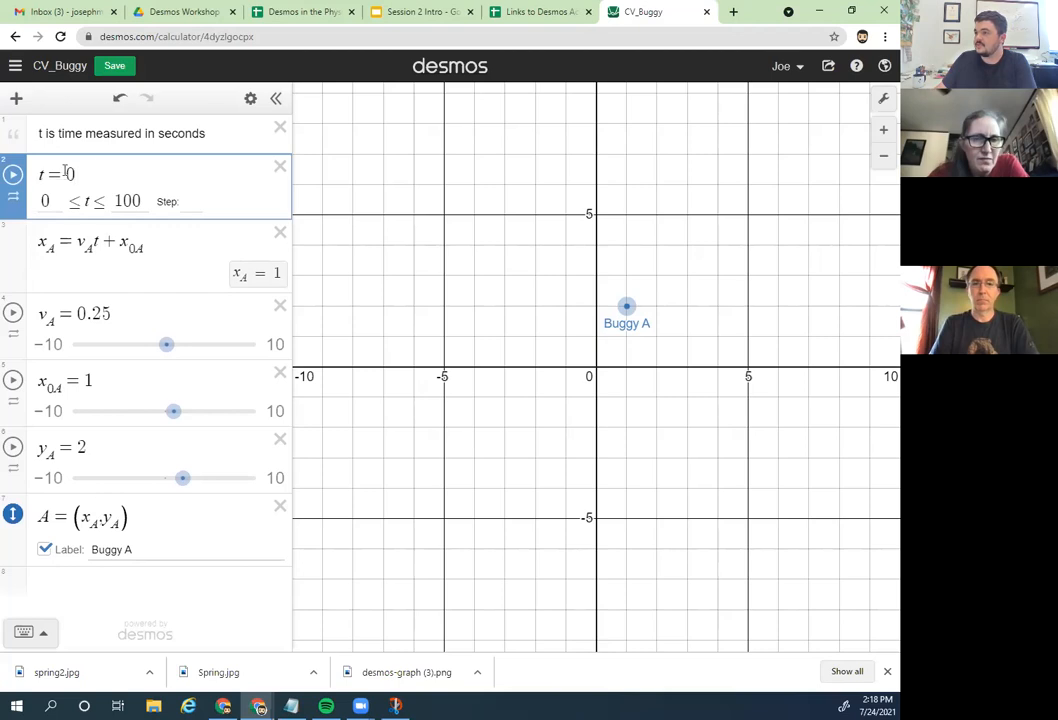
# Step: Play the t animation to watch Buggy A move, pause it, and return t to 0
pyautogui.click(12, 174)
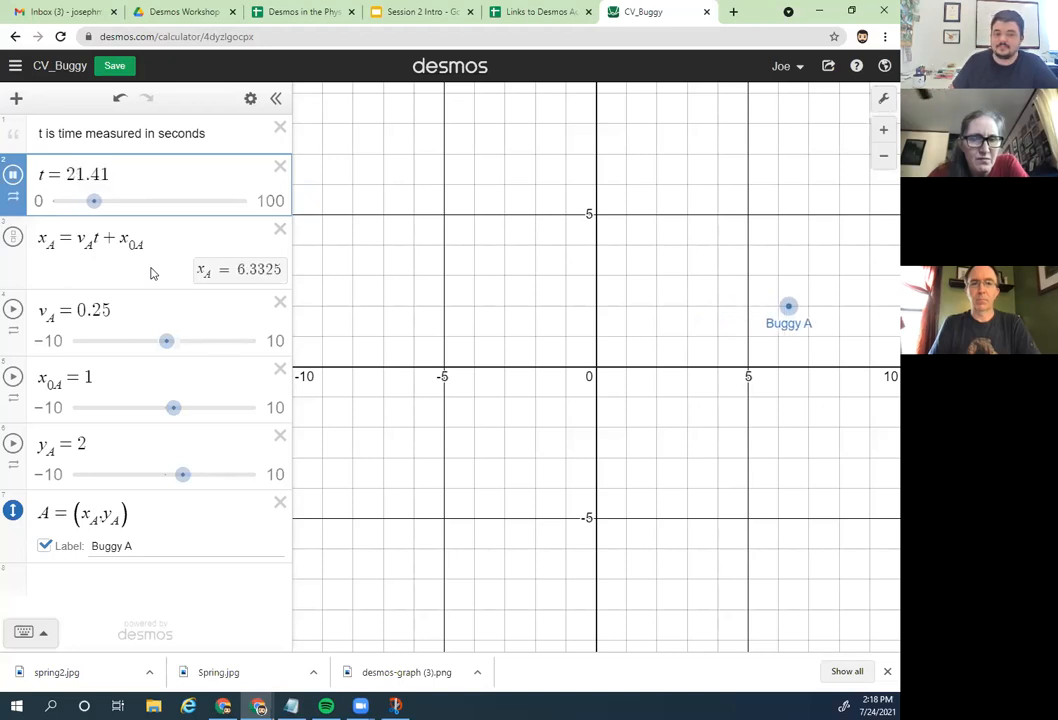
pyautogui.click(14, 176)
pyautogui.moveTo(114, 202); pyautogui.dragTo(54, 202)
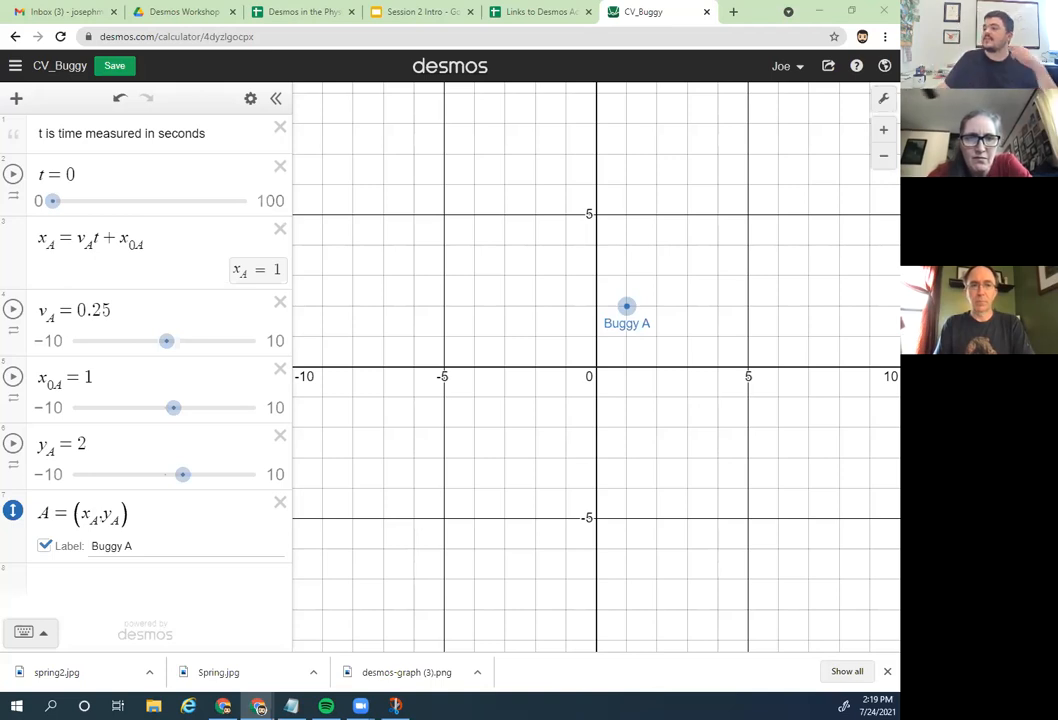
# Step: Animate Buggy A along the x-axis with y_A set to 0, and raise y_A to 1.1
pyautogui.click(86, 438)
pyautogui.click(203, 624)
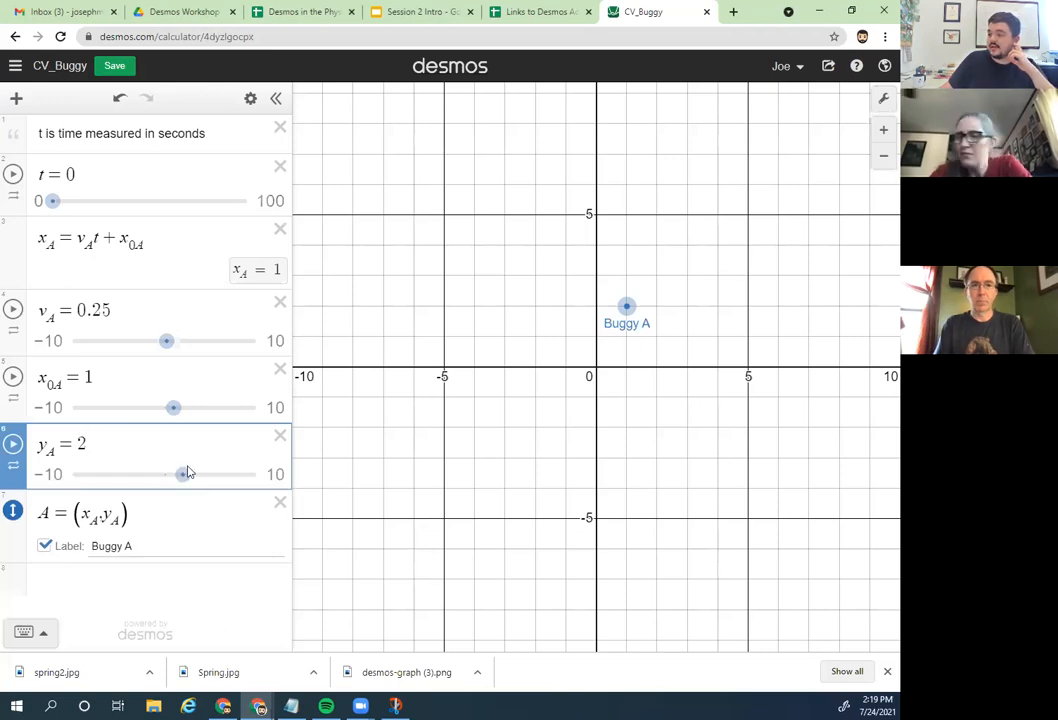
pyautogui.moveTo(177, 484); pyautogui.dragTo(163, 479)
pyautogui.click(13, 174)
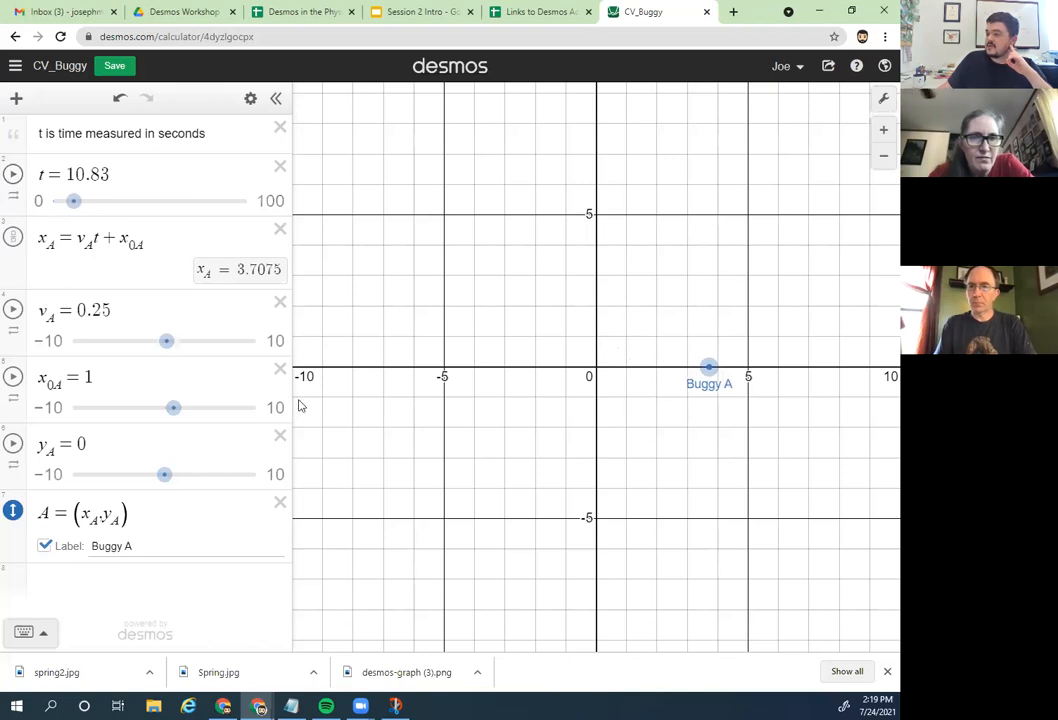
pyautogui.moveTo(170, 482); pyautogui.dragTo(182, 484)
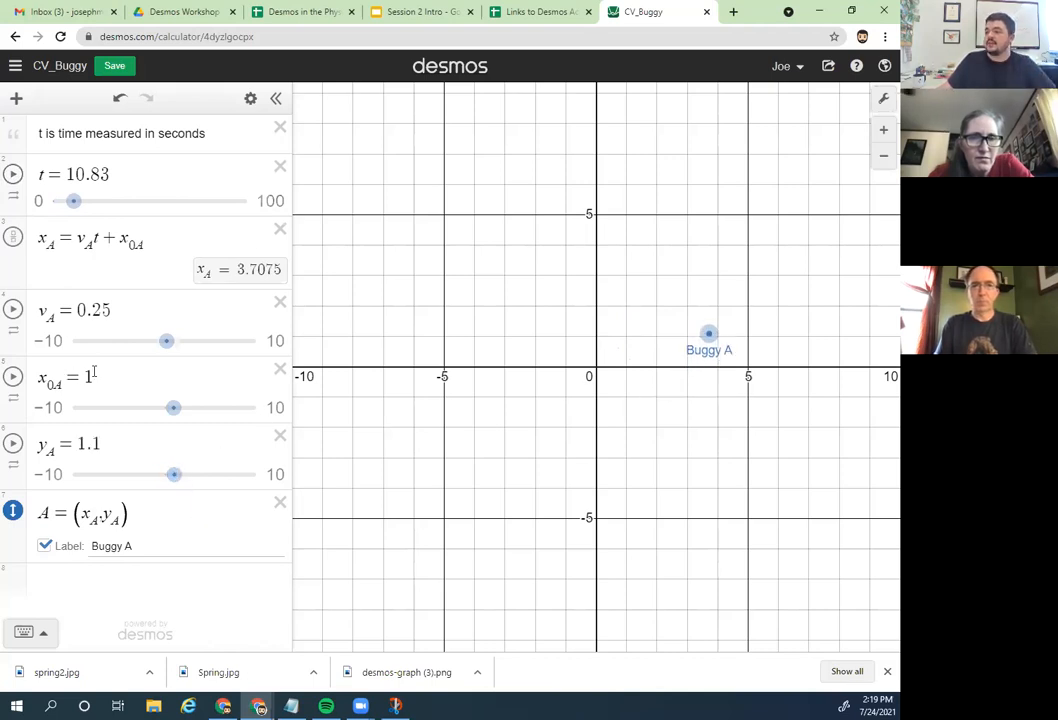
# Step: Highlight the x_A equation and the y_A definition to point out the two coordinates of Buggy A
pyautogui.click(48, 234)
pyautogui.moveTo(156, 237); pyautogui.dragTo(32, 251)
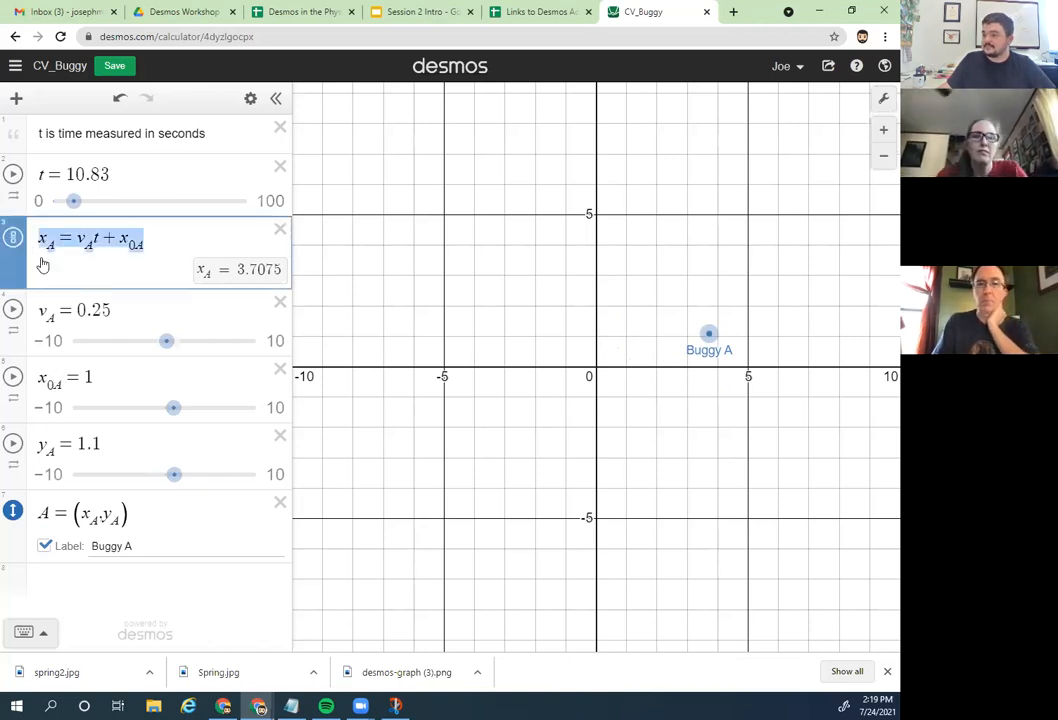
pyautogui.click(88, 444)
pyautogui.moveTo(98, 444); pyautogui.dragTo(38, 447)
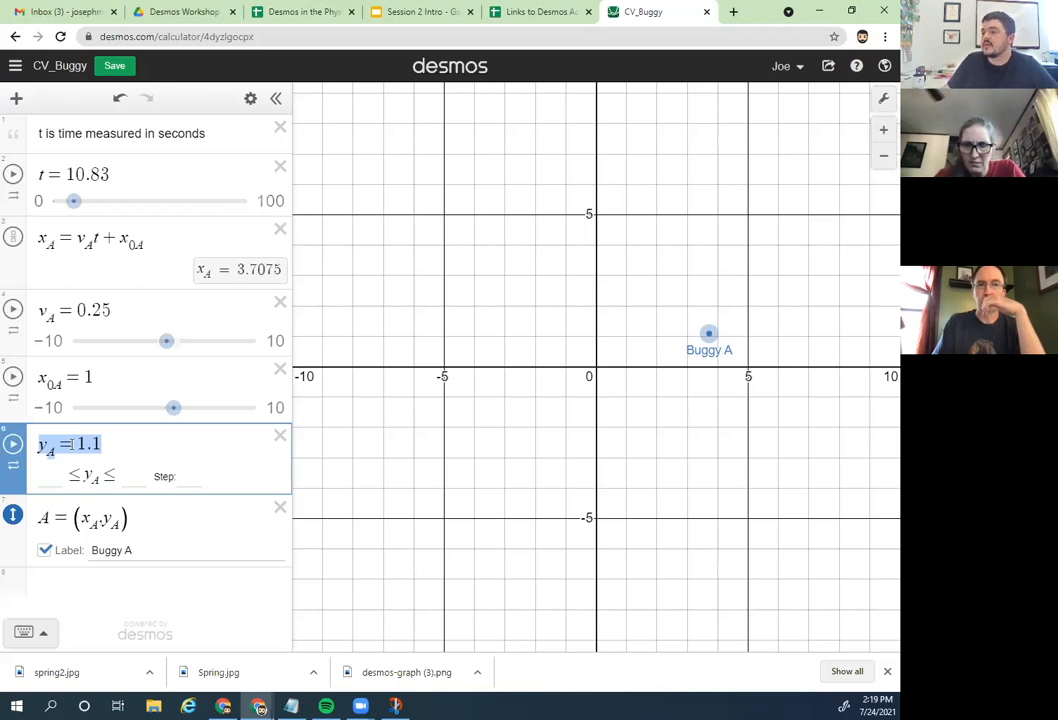
pyautogui.click(262, 441)
# Step: Hide and reshow point A on the graph, and highlight y_A inside its definition
pyautogui.click(139, 516)
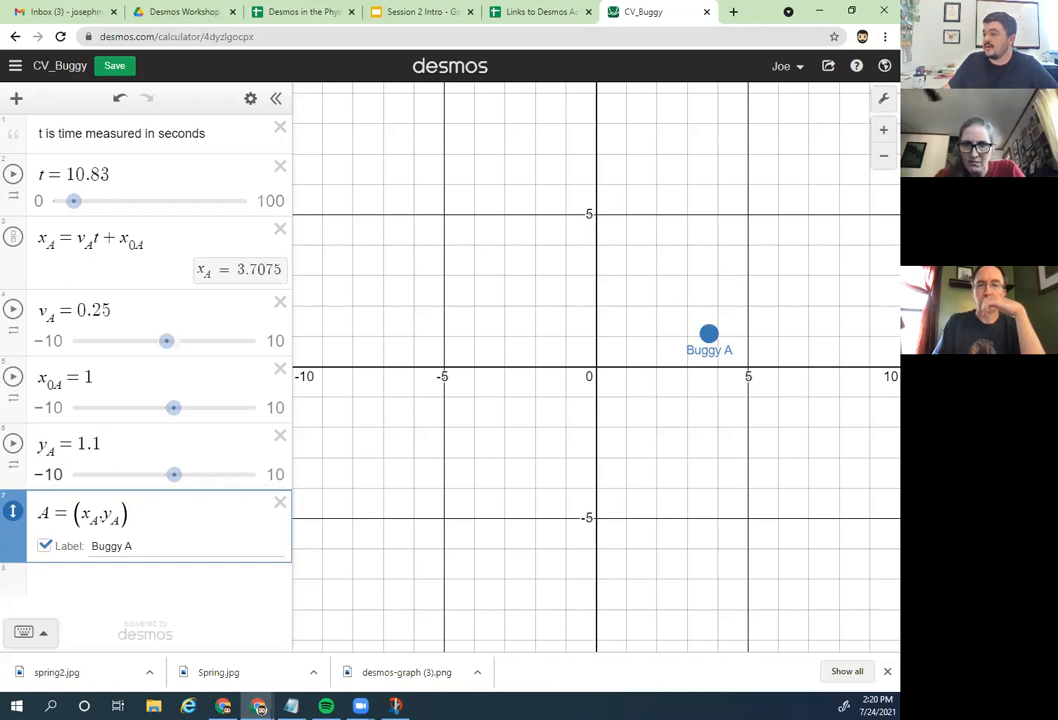
pyautogui.click(14, 512)
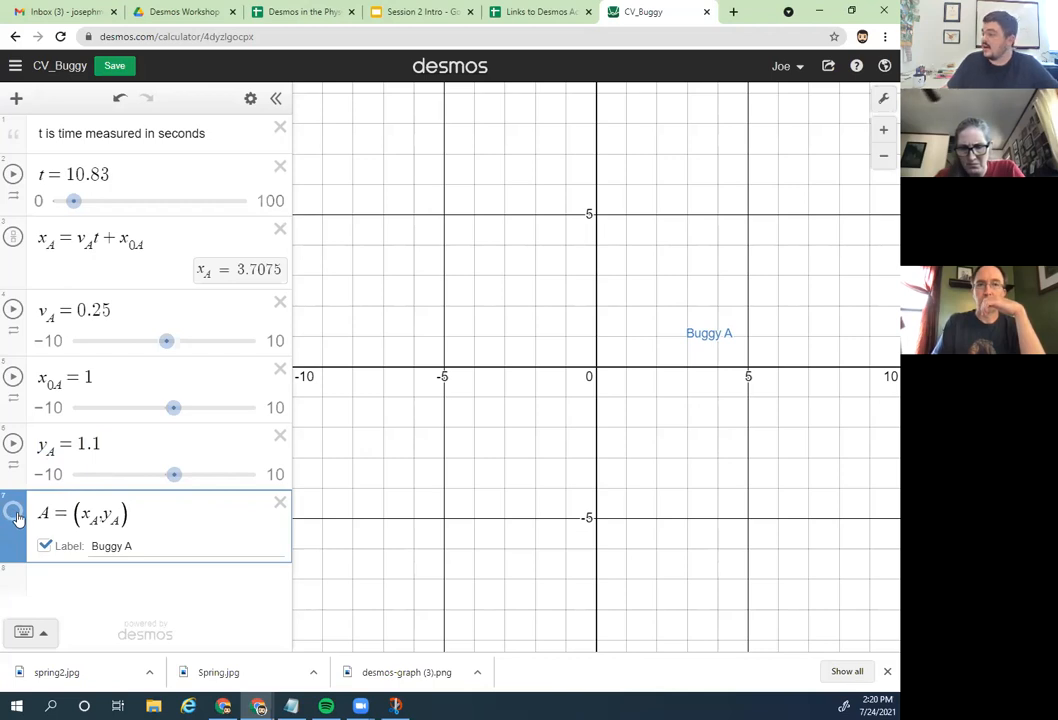
pyautogui.click(14, 514)
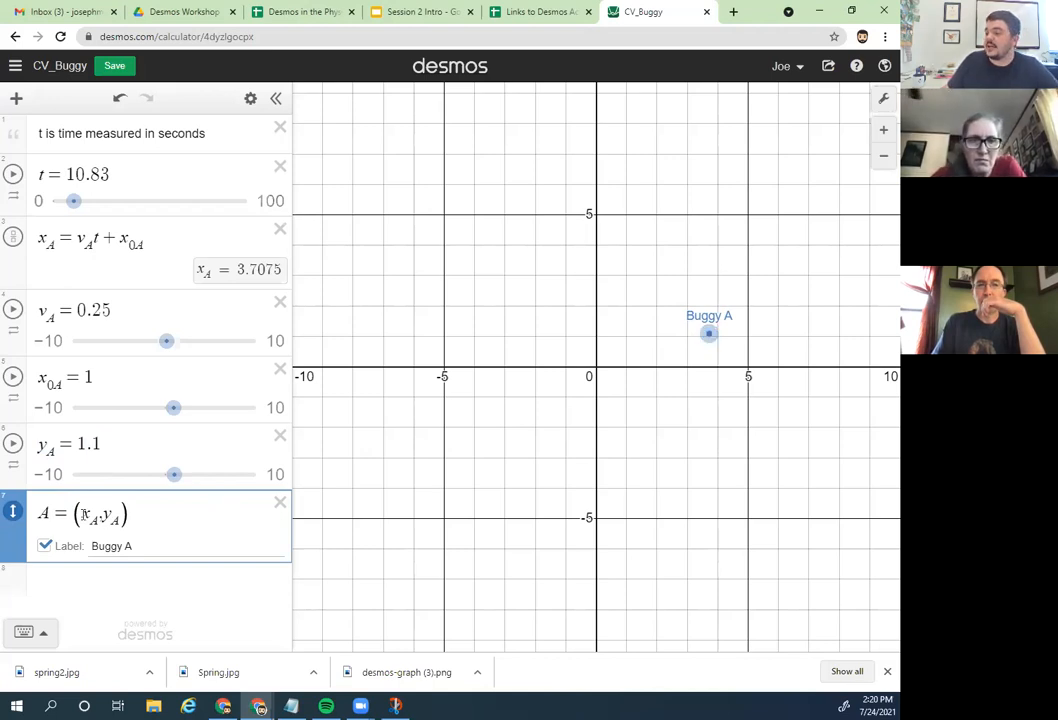
pyautogui.moveTo(99, 515)
pyautogui.mouseDown()
pyautogui.moveTo(85, 512)
pyautogui.moveTo(103, 515)
pyautogui.mouseUp()
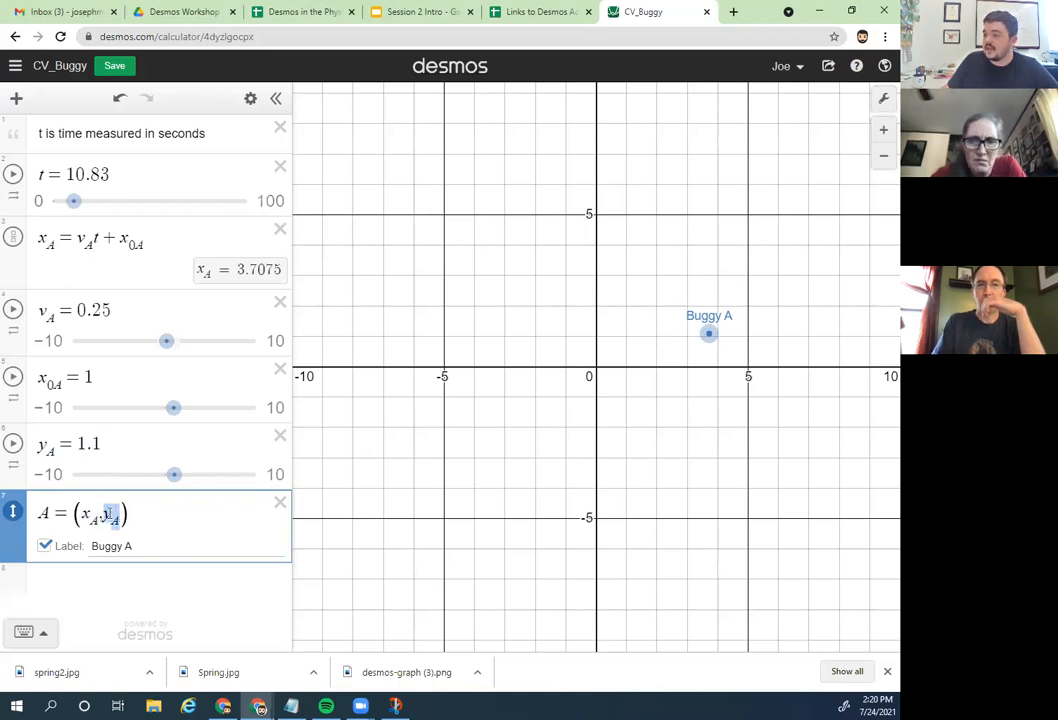
pyautogui.click(163, 511)
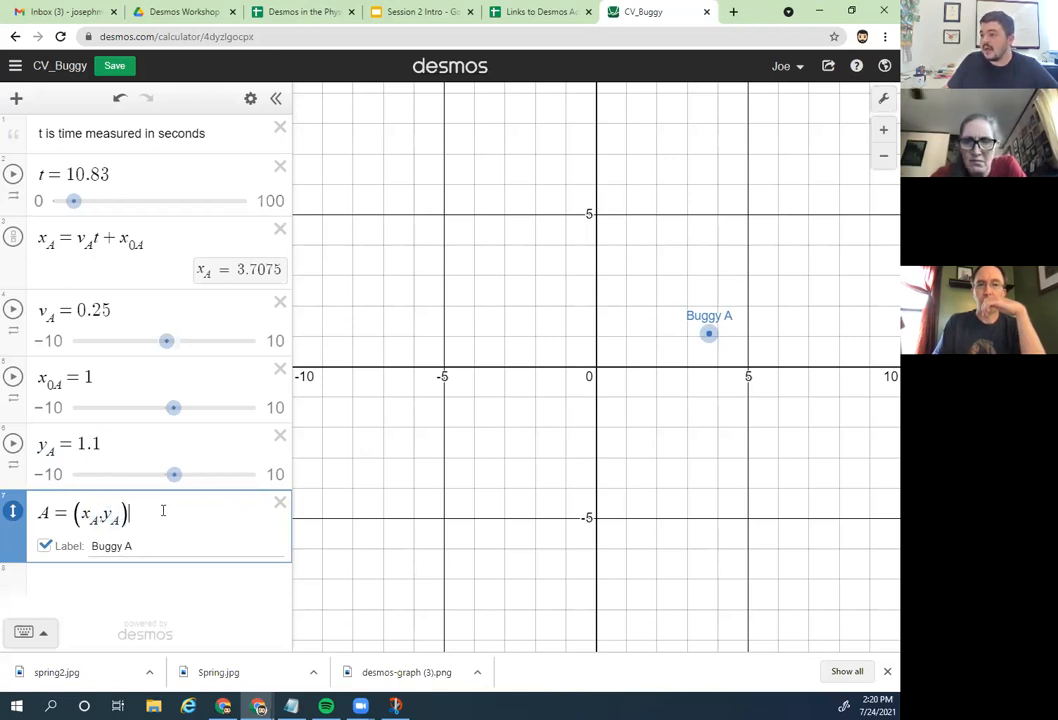
# Step: Lower the y_A slider to 0.7 and highlight the x_A equation
pyautogui.click(118, 439)
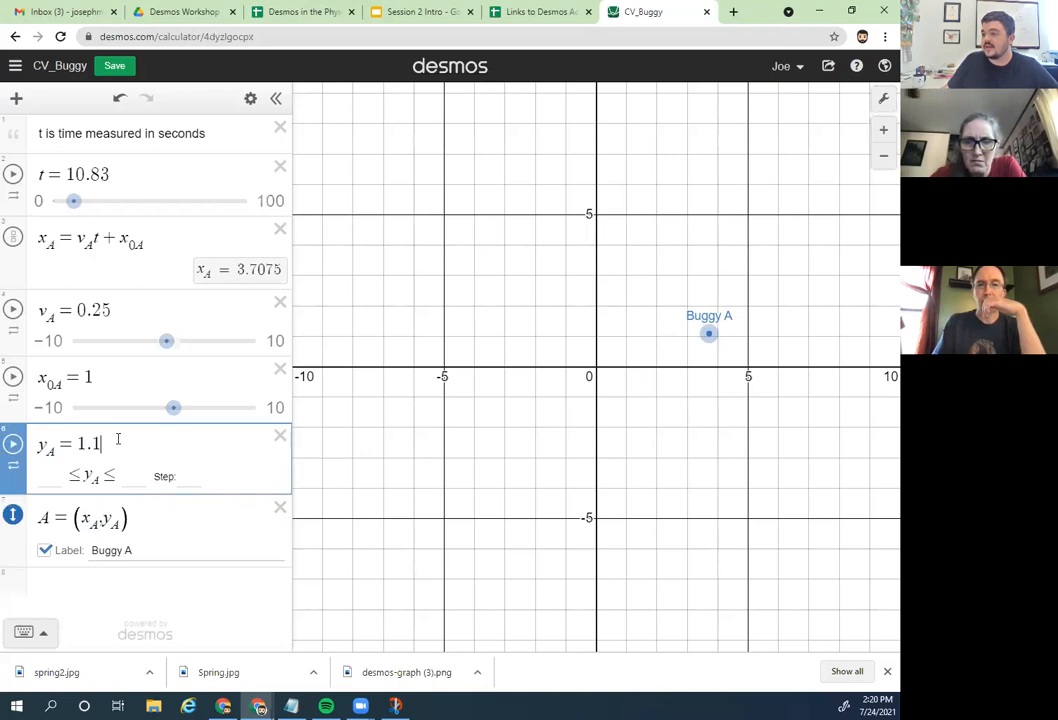
pyautogui.click(156, 590)
pyautogui.moveTo(165, 459)
pyautogui.mouseDown()
pyautogui.moveTo(139, 458)
pyautogui.moveTo(164, 457)
pyautogui.mouseUp()
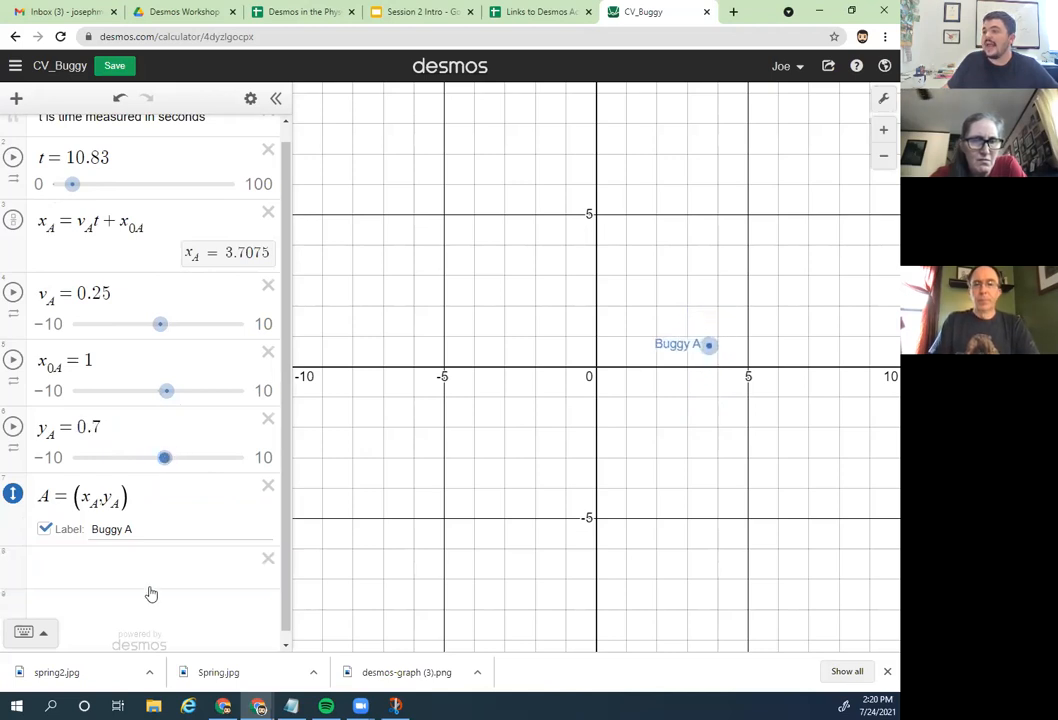
pyautogui.doubleClick(84, 492)
pyautogui.moveTo(170, 230); pyautogui.dragTo(36, 224)
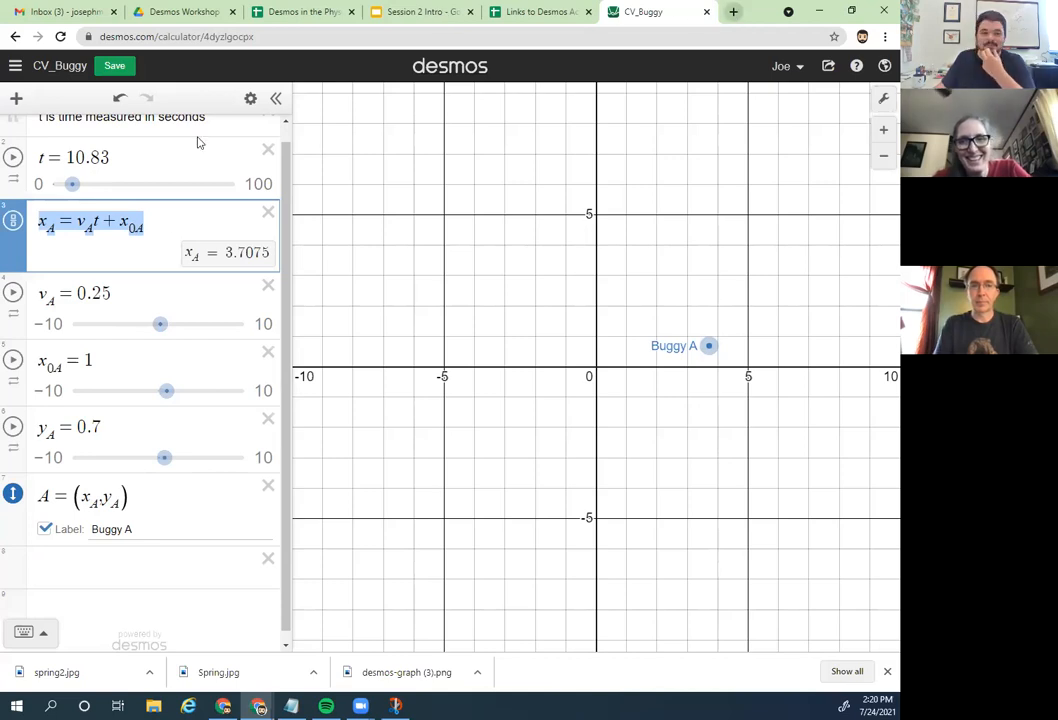
# Step: Search Google in a new browser tab for "tumble buggie" and show the image results
pyautogui.click(729, 8)
pyautogui.write('tum')
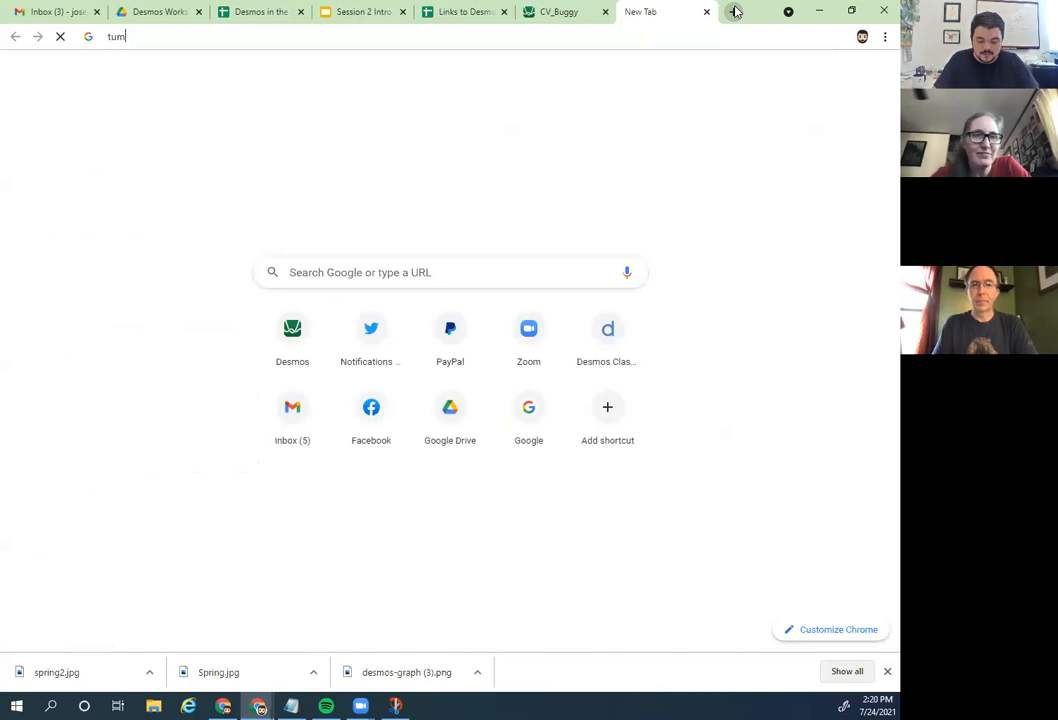
pyautogui.write('ble buggie')
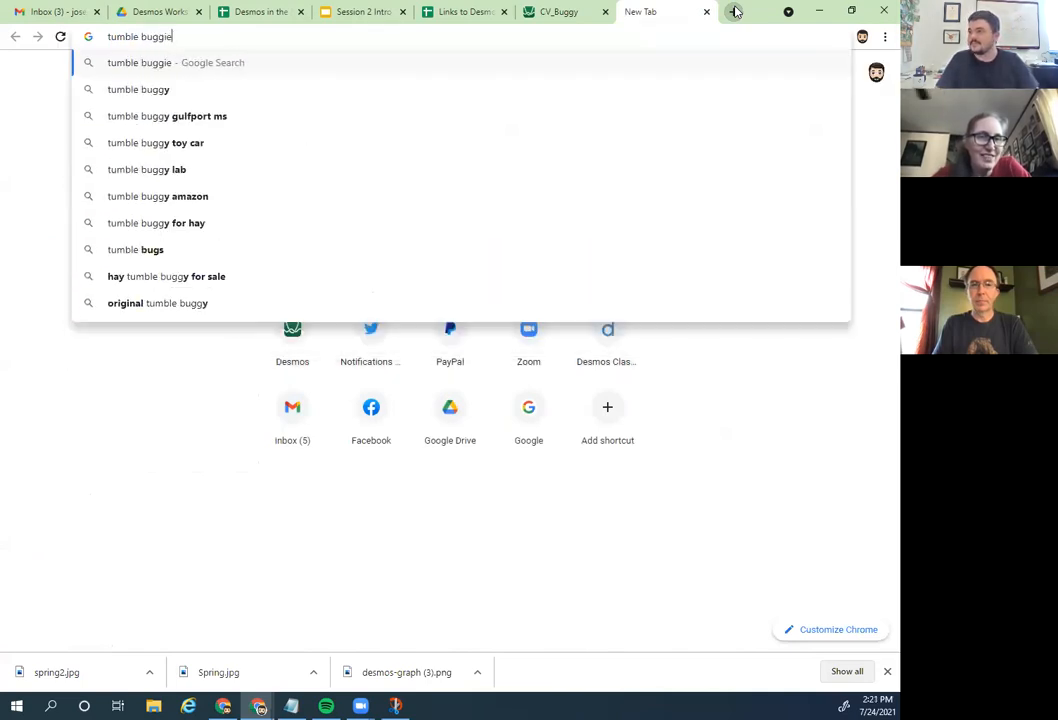
pyautogui.press('Return')
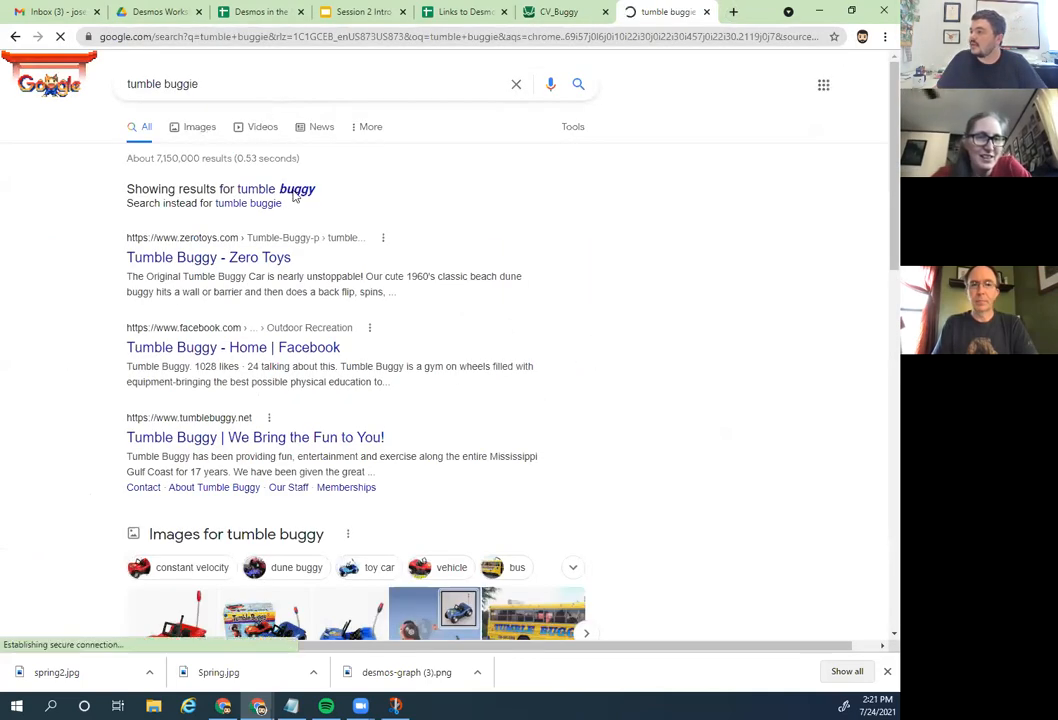
pyautogui.click(201, 129)
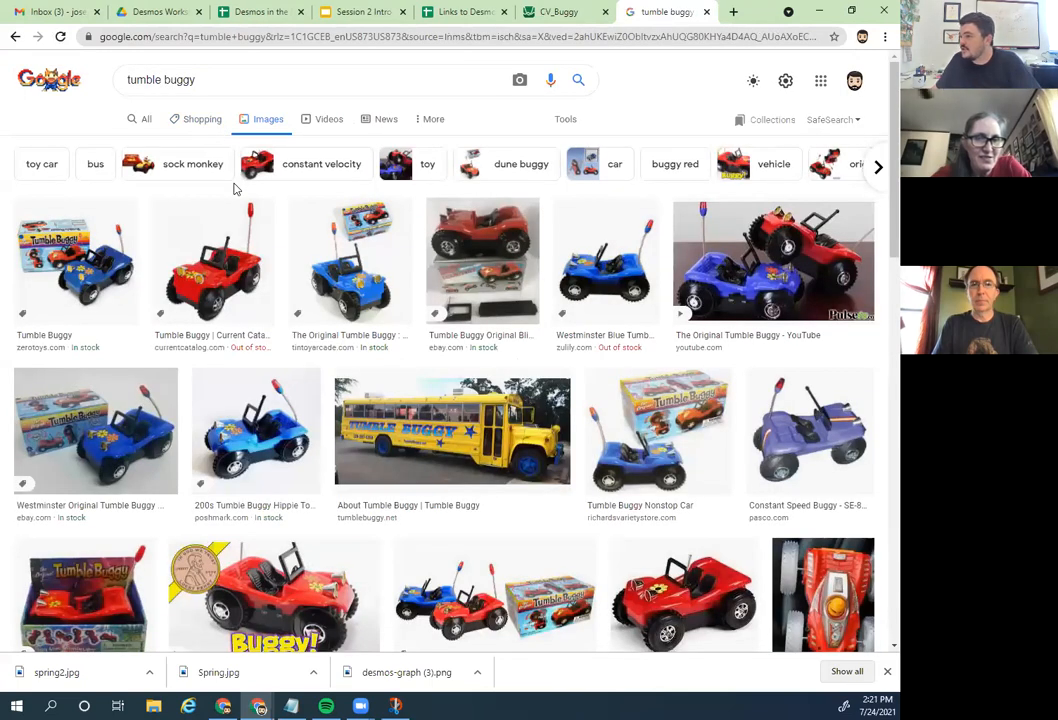
# Step: Save the purple PASCO Constant Speed Buggy picture to Downloads as buggyA
pyautogui.click(815, 425)
pyautogui.rightClick(706, 238)
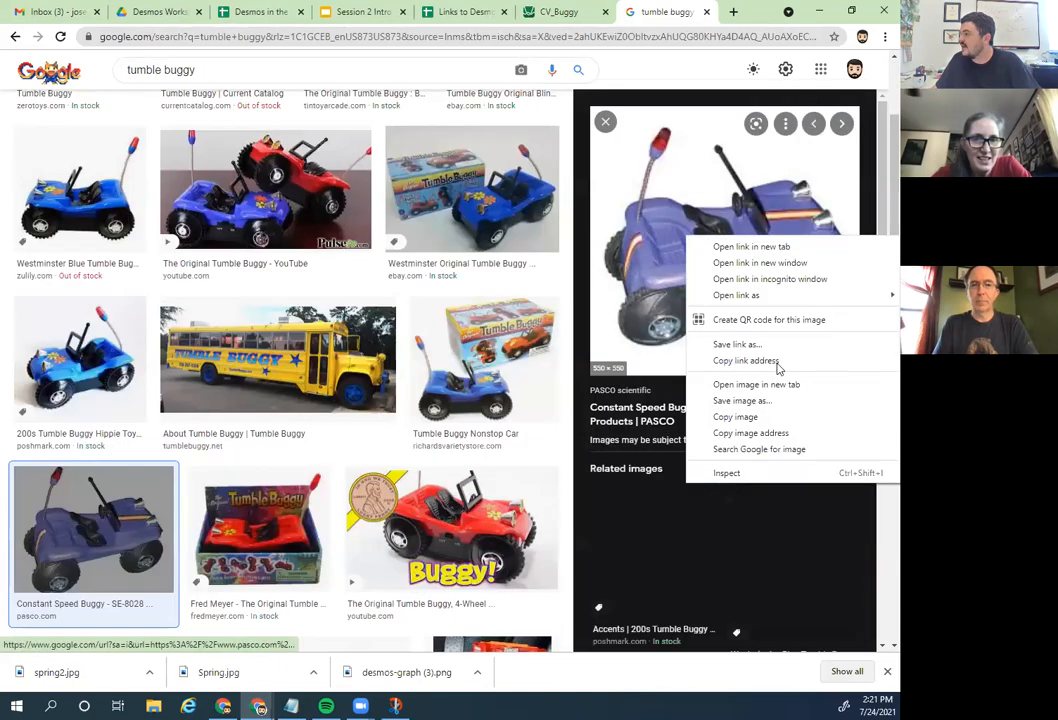
pyautogui.click(770, 401)
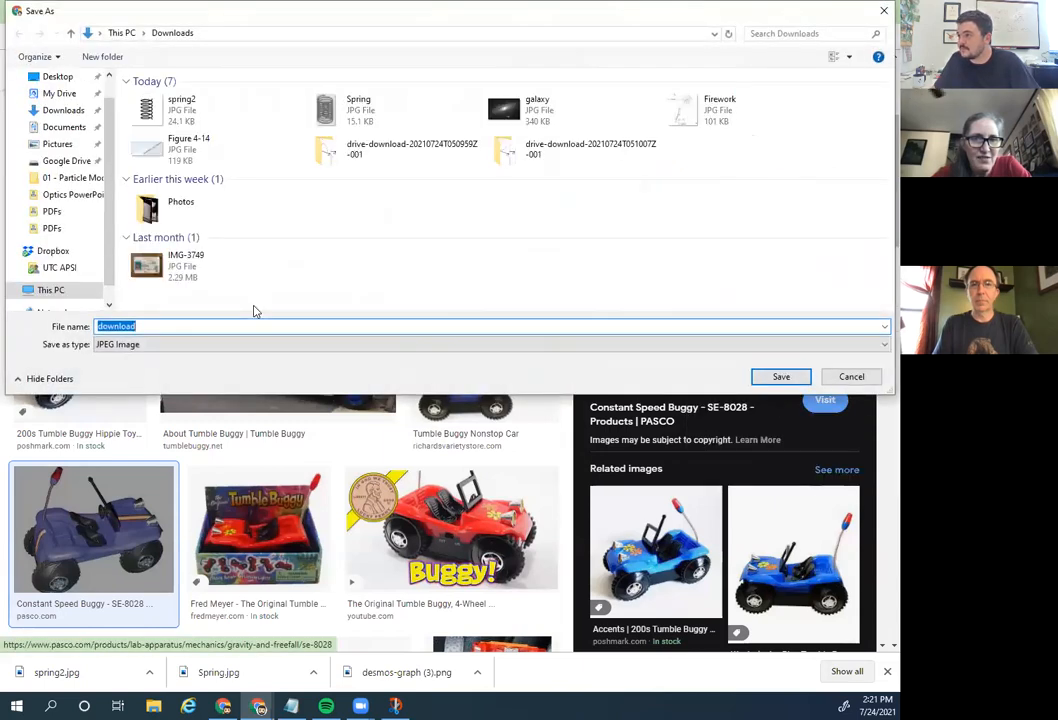
pyautogui.write('buggy')
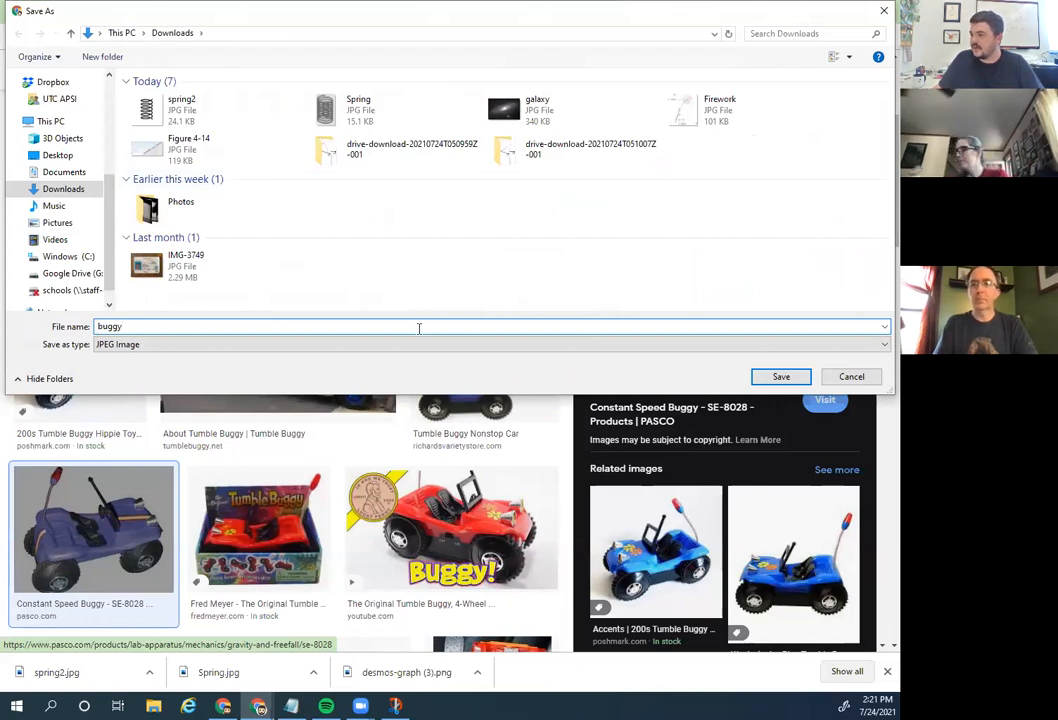
pyautogui.write('A')
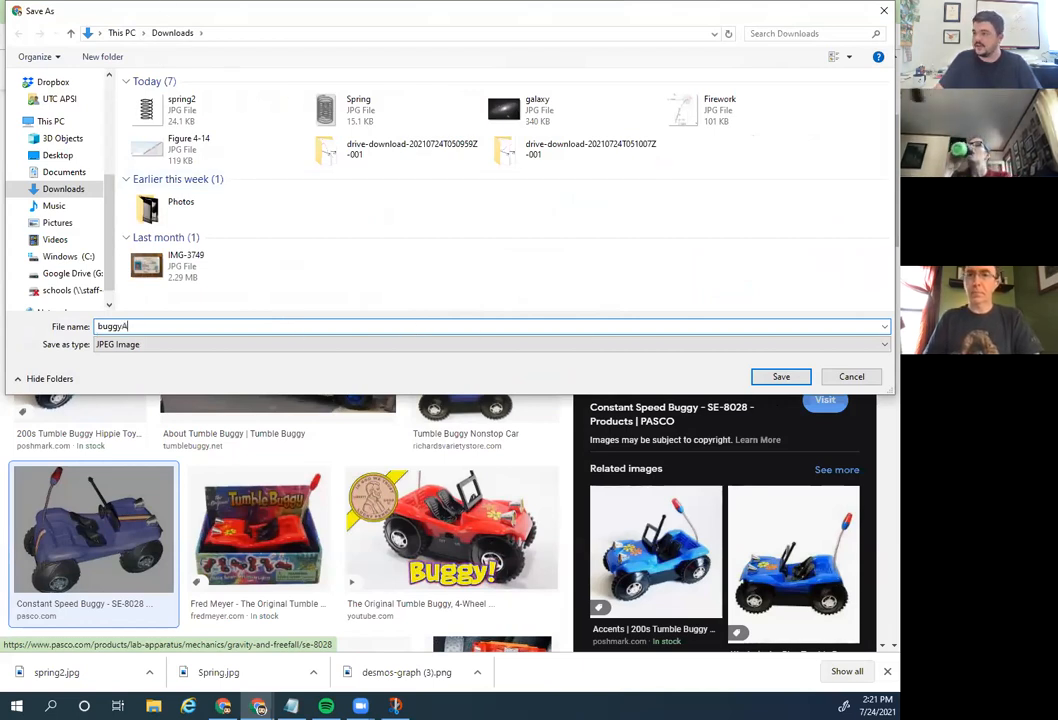
pyautogui.click(779, 377)
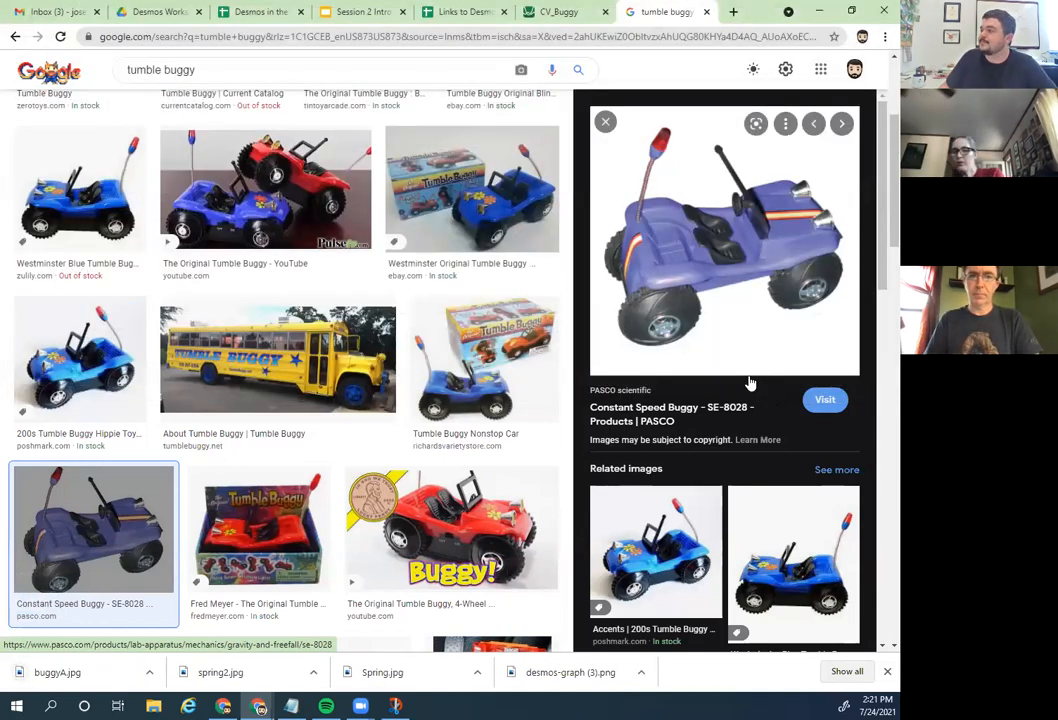
# Step: Switch back to the CV_Buggy graph and insert the buggyA image from the Downloads folder
pyautogui.click(560, 9)
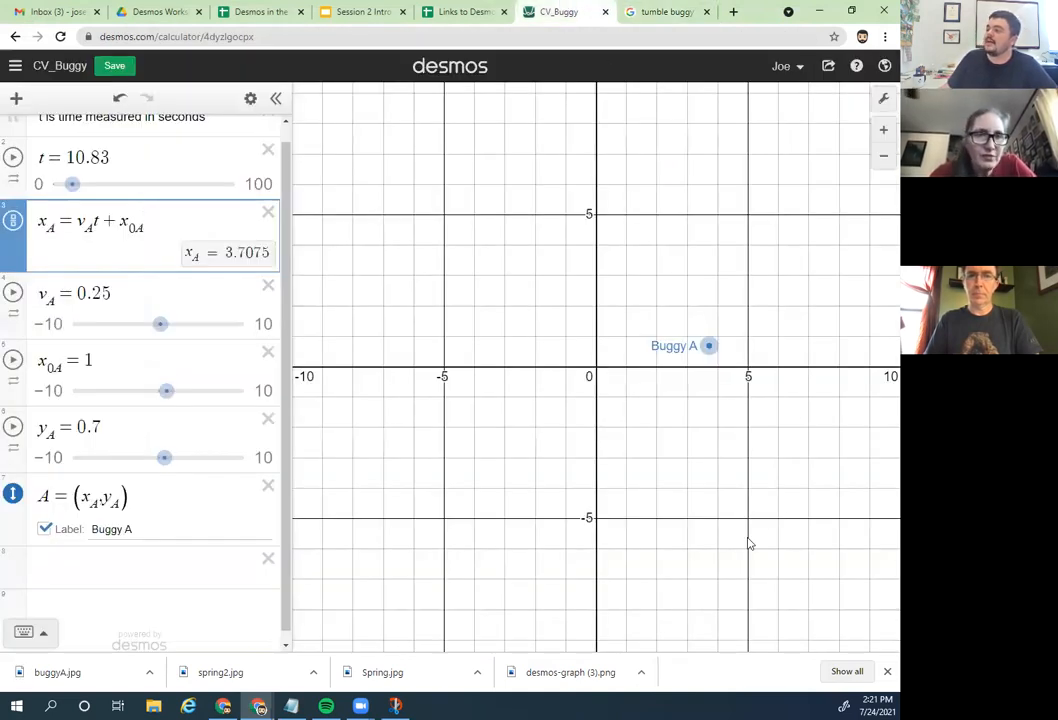
pyautogui.click(69, 561)
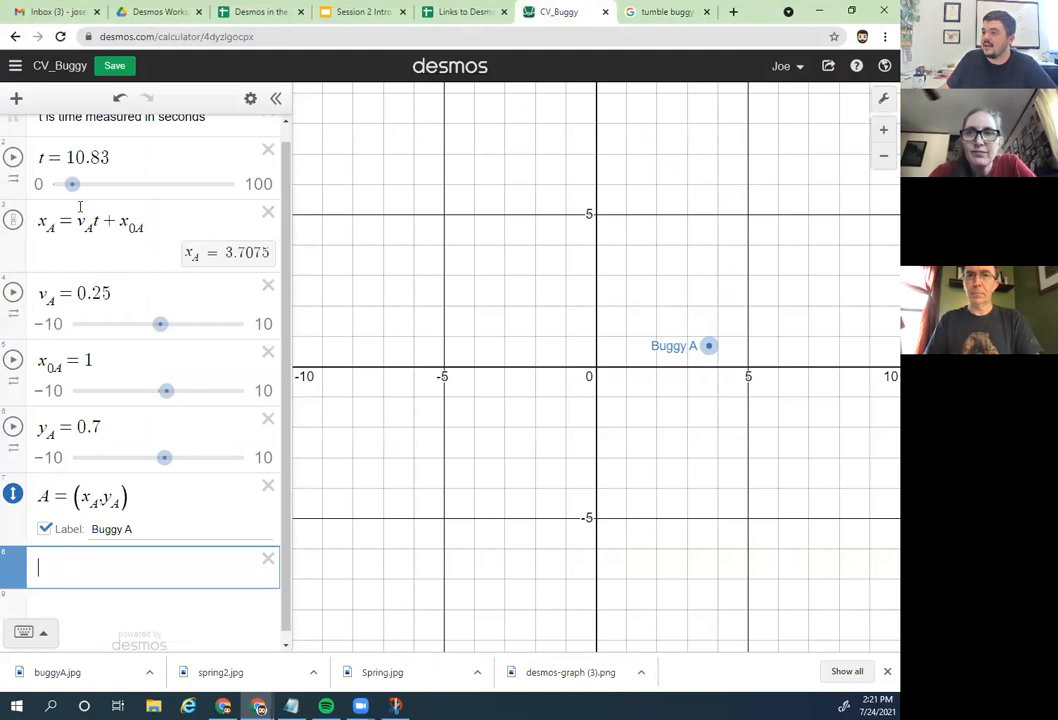
pyautogui.click(16, 99)
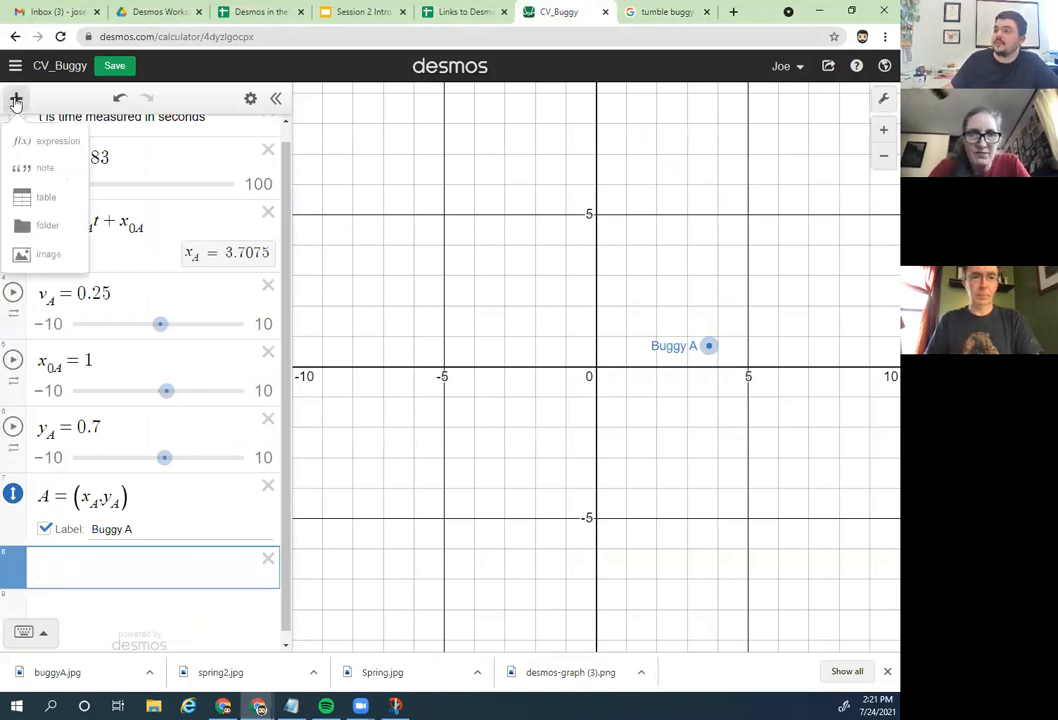
pyautogui.click(48, 256)
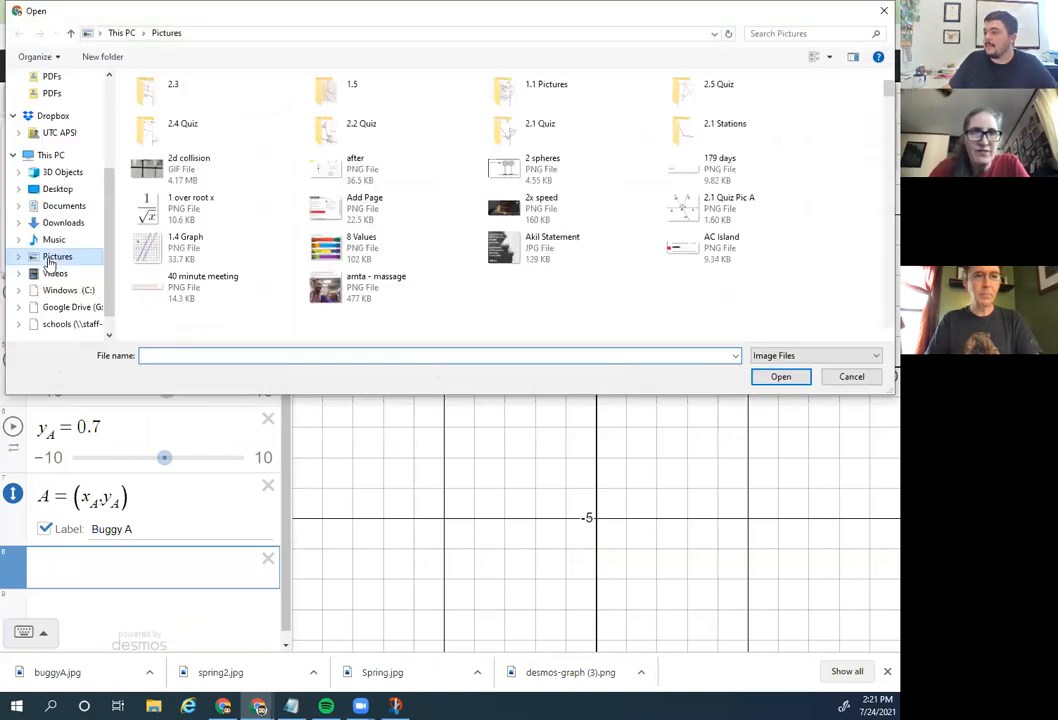
pyautogui.click(58, 223)
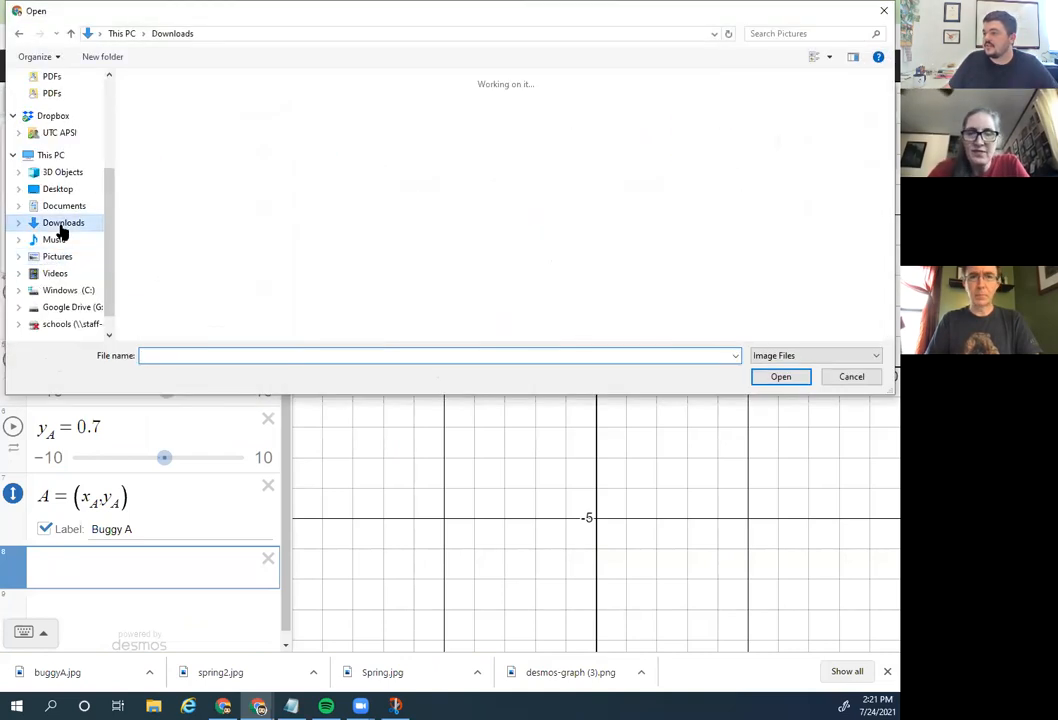
pyautogui.click(185, 108)
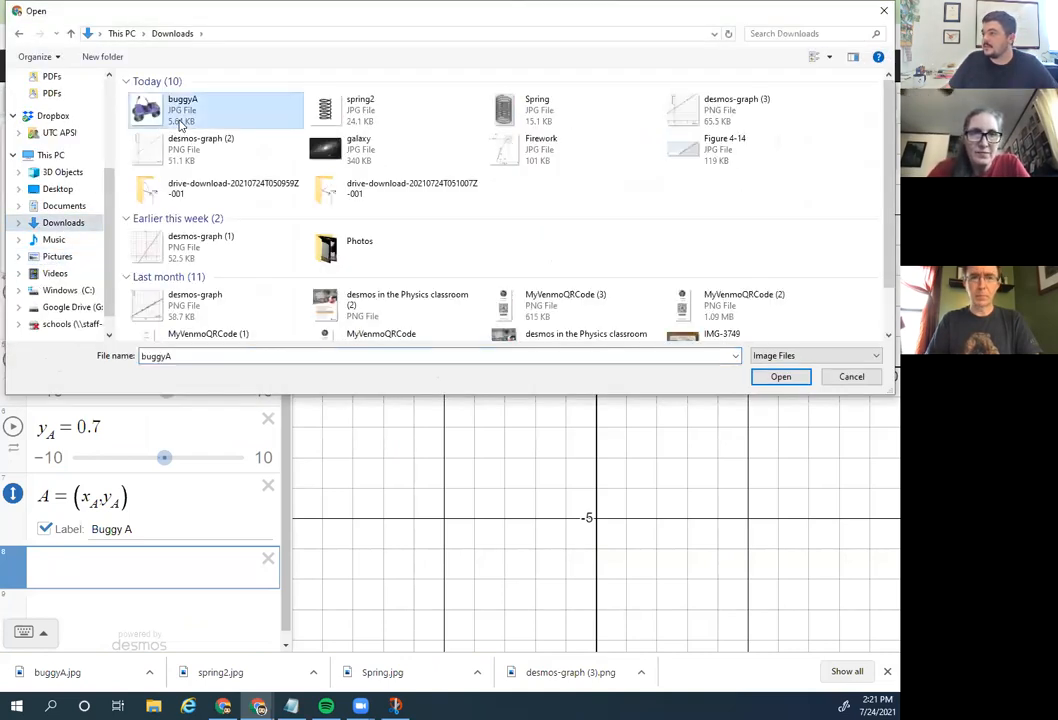
pyautogui.click(781, 377)
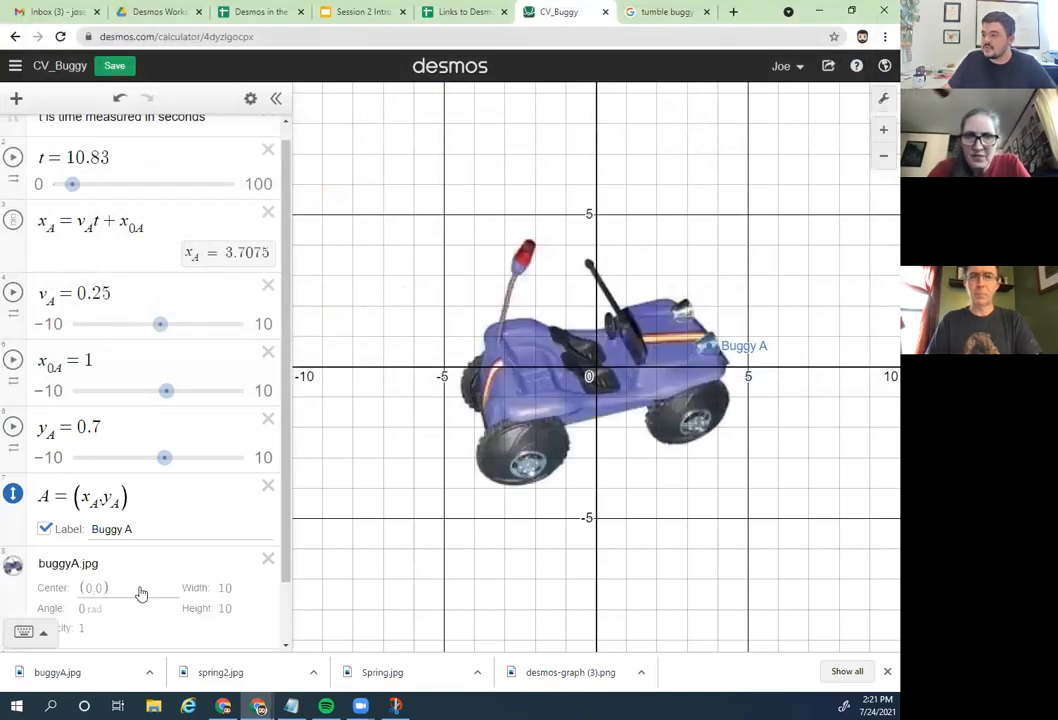
# Step: Set the buggyA.jpg image's width and height to 1
pyautogui.moveTo(283, 500); pyautogui.dragTo(288, 590)
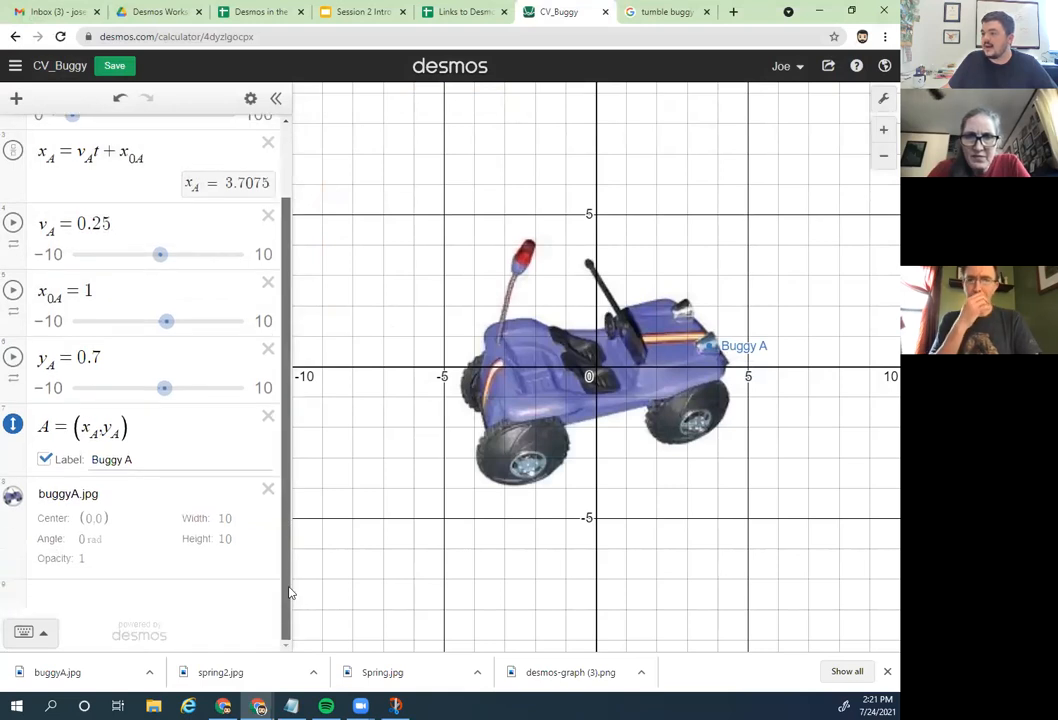
pyautogui.click(230, 520)
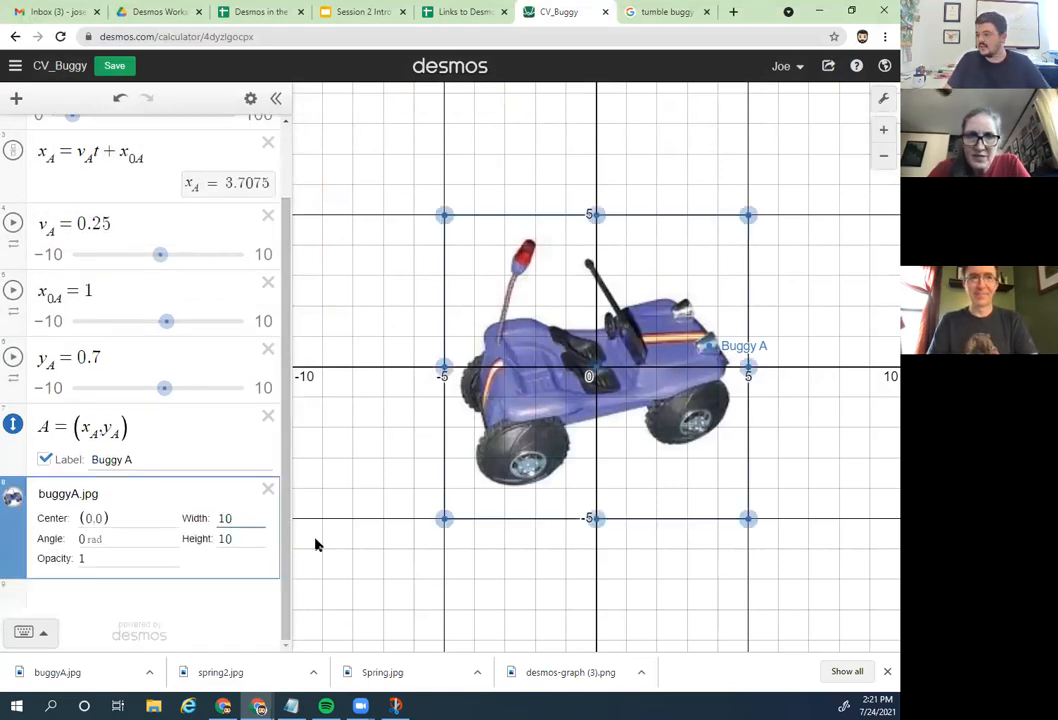
pyautogui.press('BackSpace')
pyautogui.click(244, 541)
pyautogui.press('BackSpace')
pyautogui.click(571, 543)
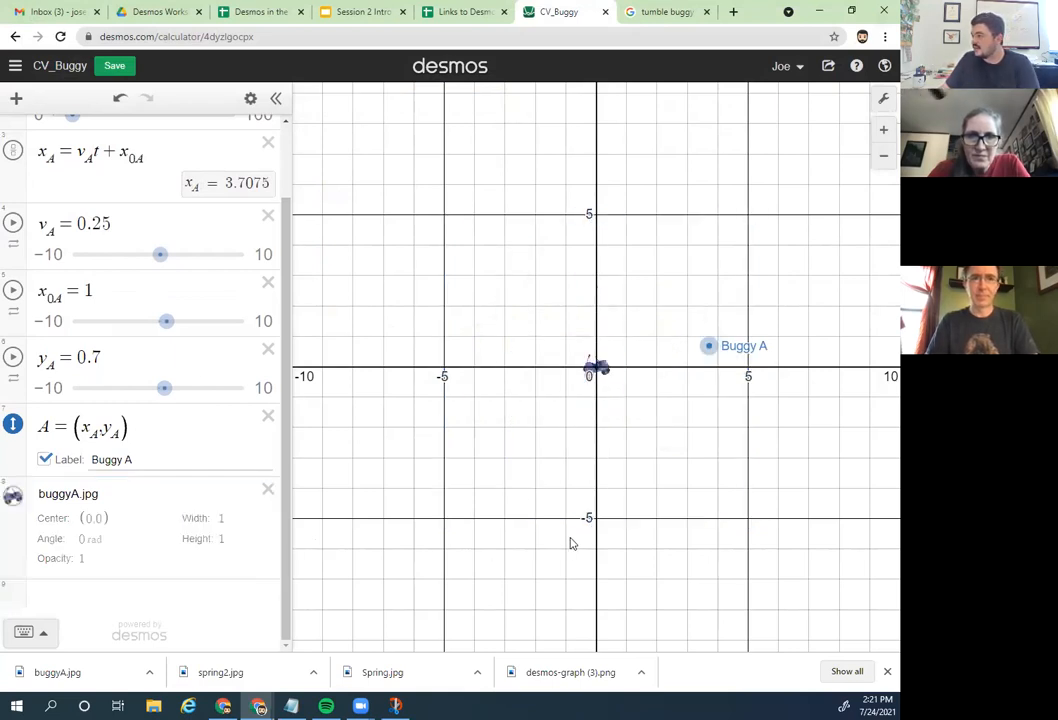
# Step: Replace the buggyA.jpg image's center coordinates with point A
pyautogui.click(93, 520)
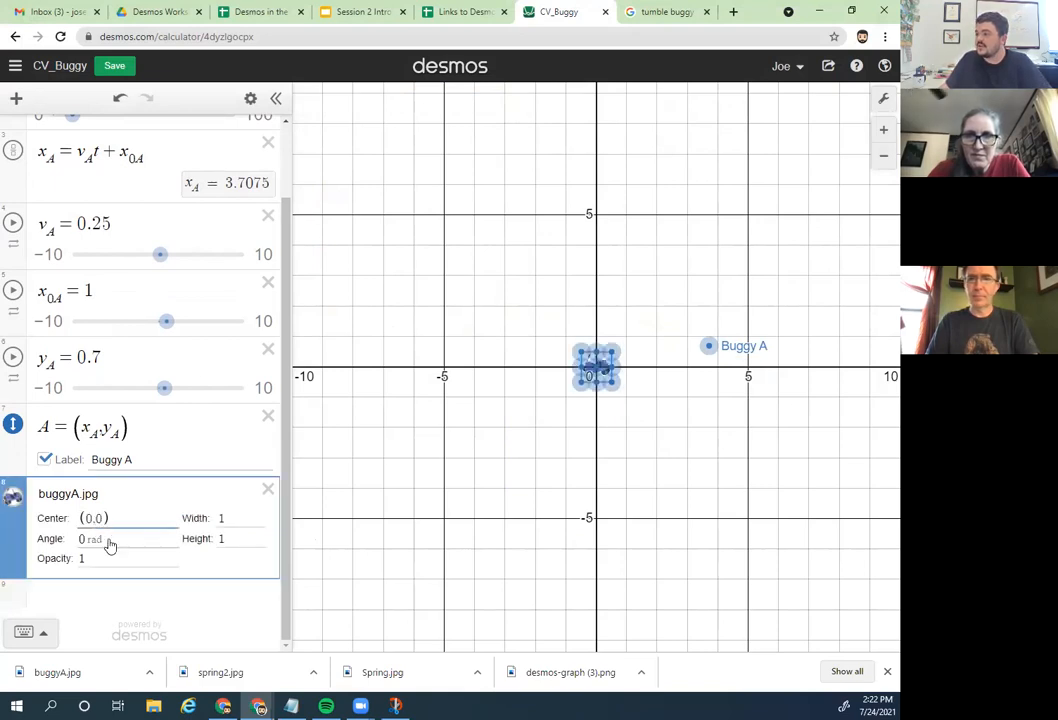
pyautogui.moveTo(108, 518); pyautogui.dragTo(73, 522)
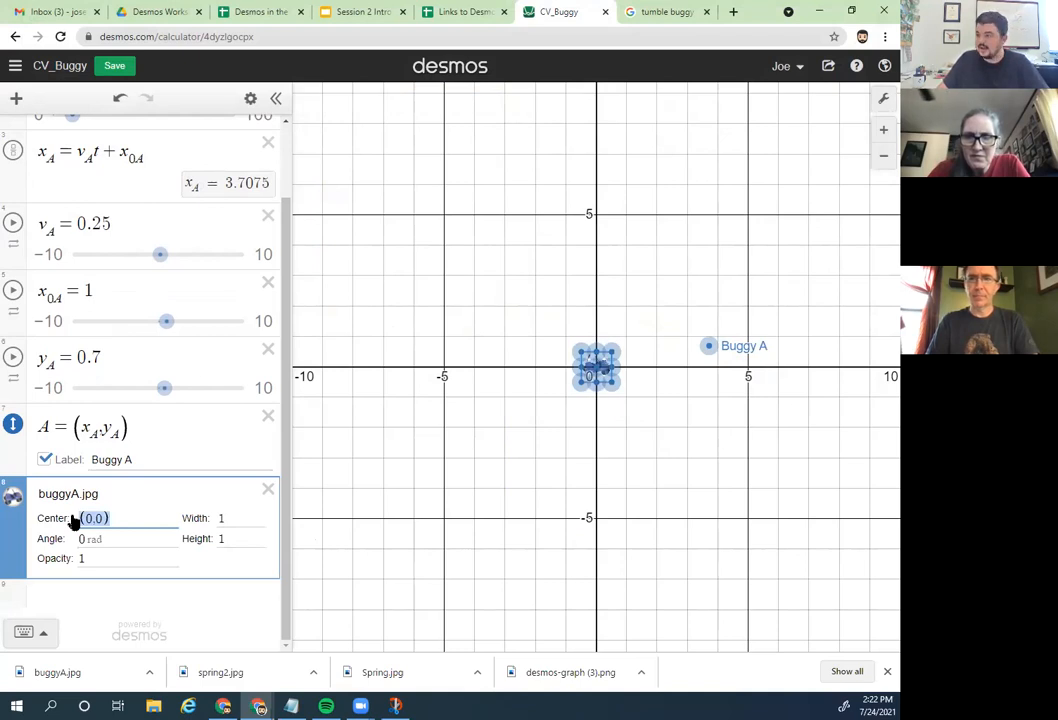
pyautogui.write('A')
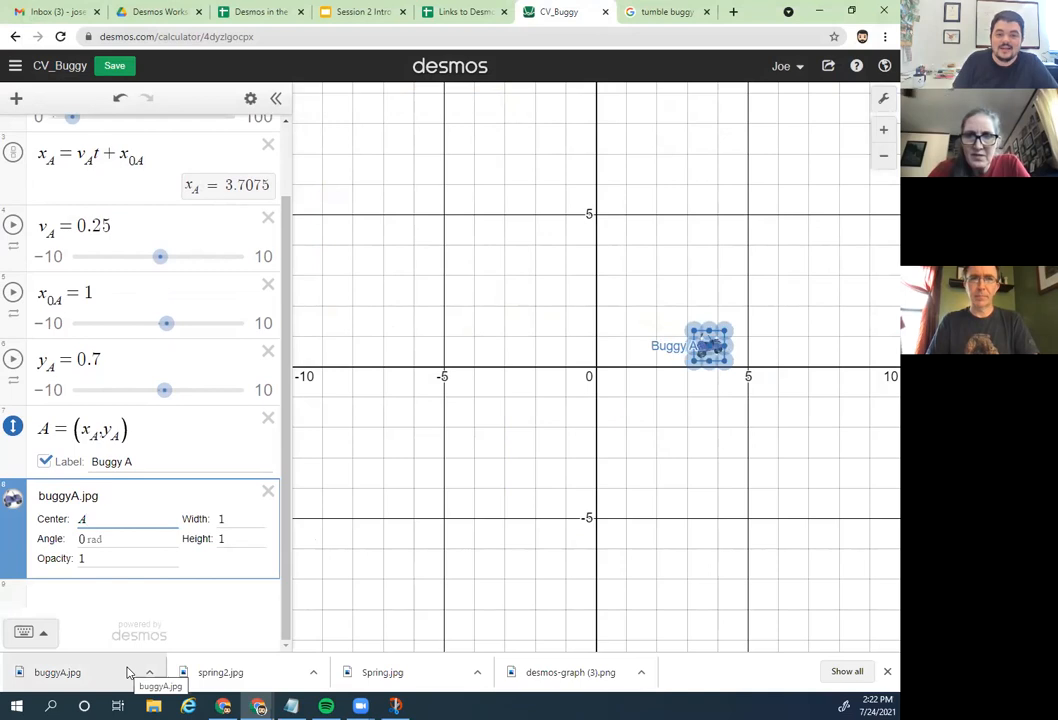
pyautogui.click(165, 610)
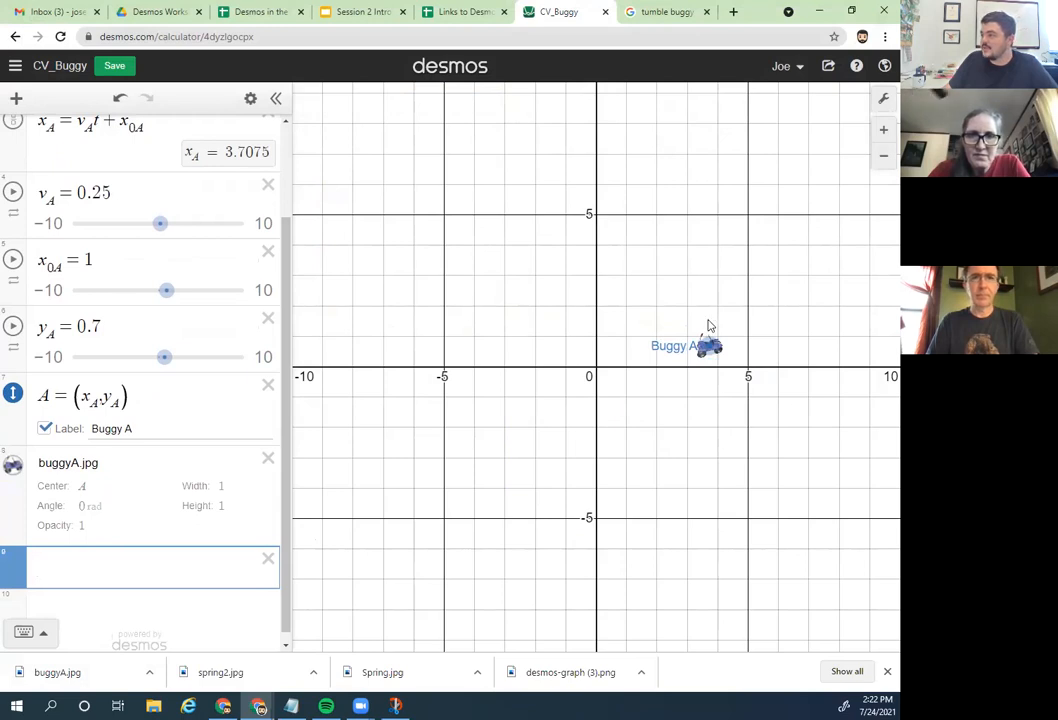
# Step: Set the buggyA.jpg image's width and height to 3
pyautogui.doubleClick(225, 487)
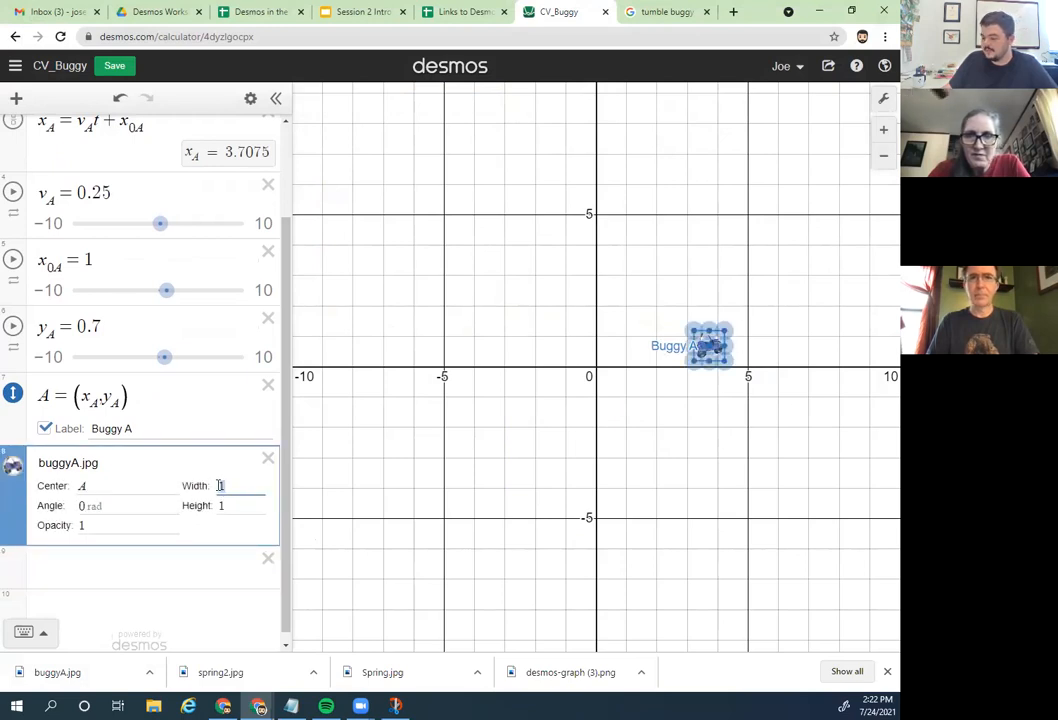
pyautogui.write('3')
pyautogui.click(215, 507)
pyautogui.write('3')
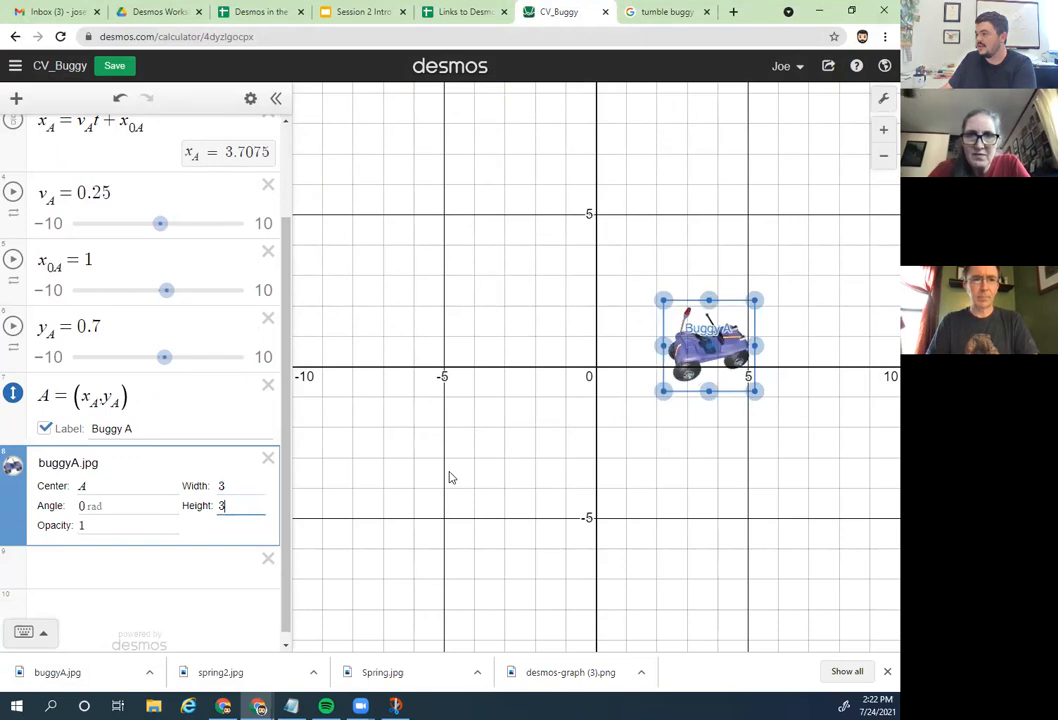
pyautogui.click(449, 476)
# Step: Reset the time slider t to 0, play the buggy animation, stop it and return t to 0
pyautogui.scroll(3, 172, 341)
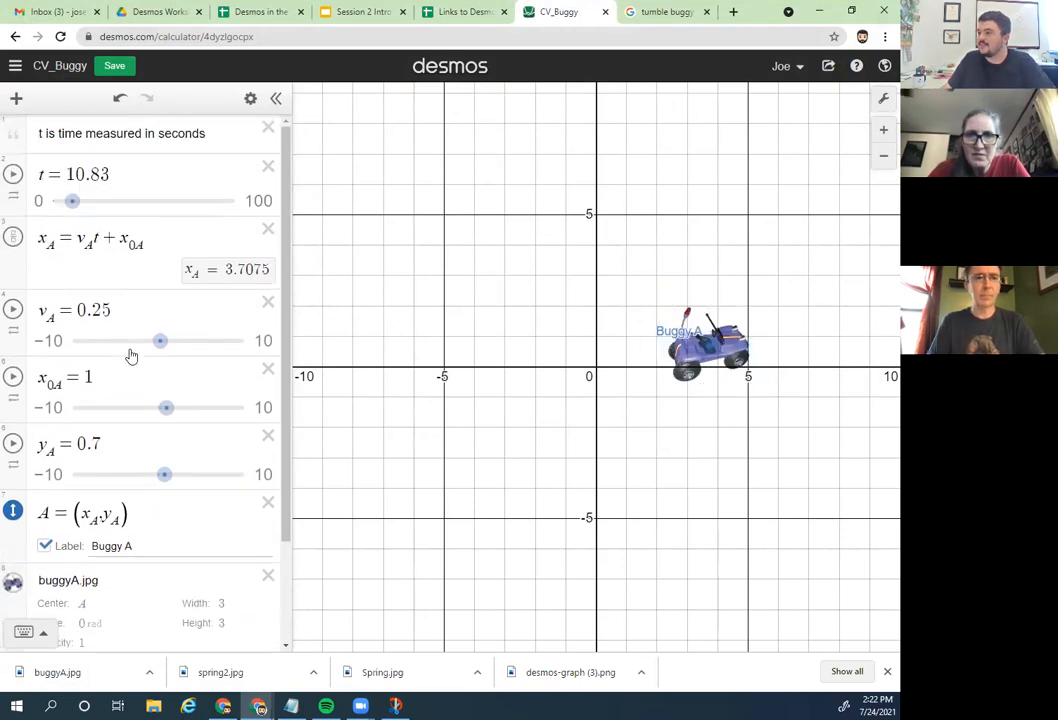
pyautogui.moveTo(70, 201); pyautogui.dragTo(27, 193)
pyautogui.click(13, 174)
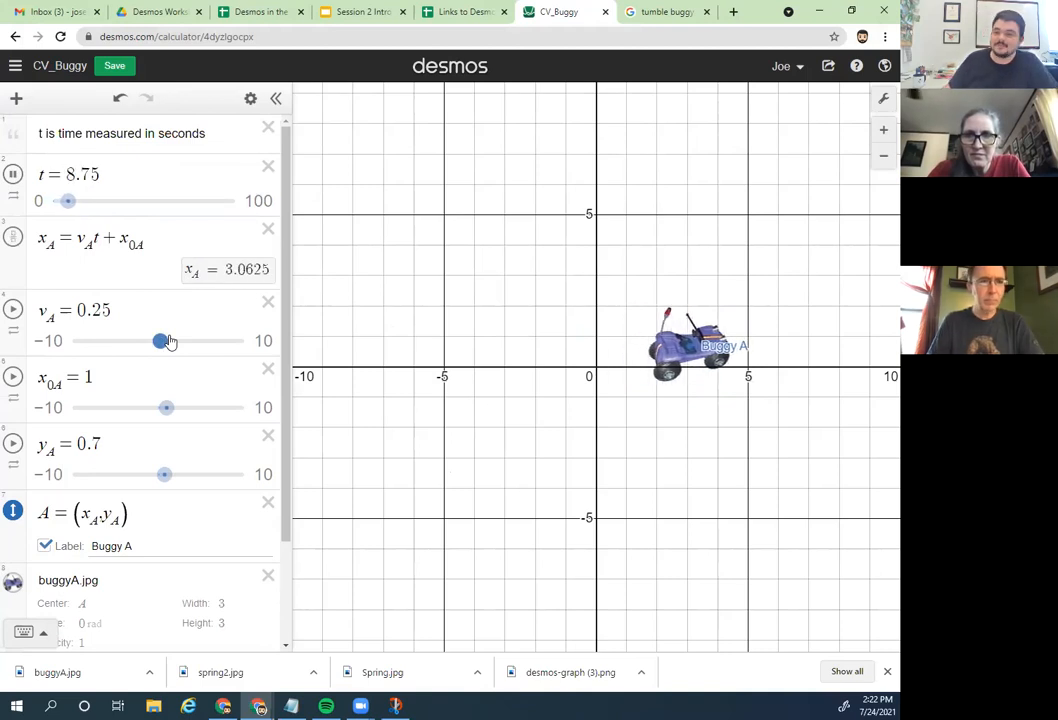
pyautogui.click(13, 175)
pyautogui.moveTo(104, 203); pyautogui.dragTo(47, 200)
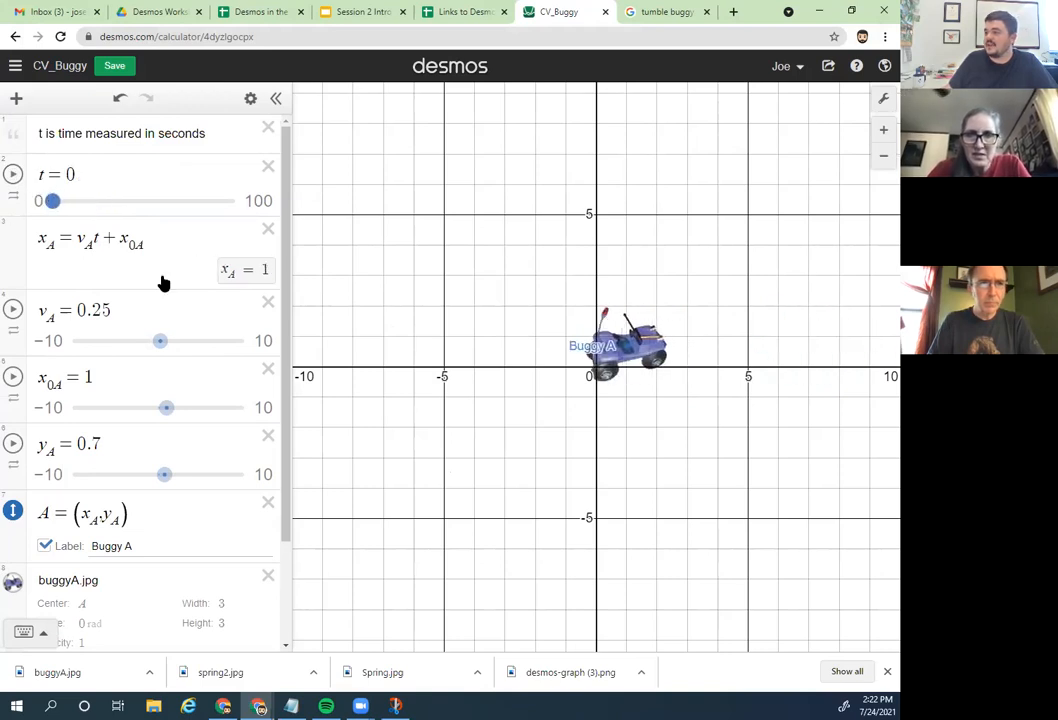
# Step: Show the image's center setting A, and highlight x_A and y_A in the definition of point A
pyautogui.scroll(-3, 163, 281)
pyautogui.click(97, 479)
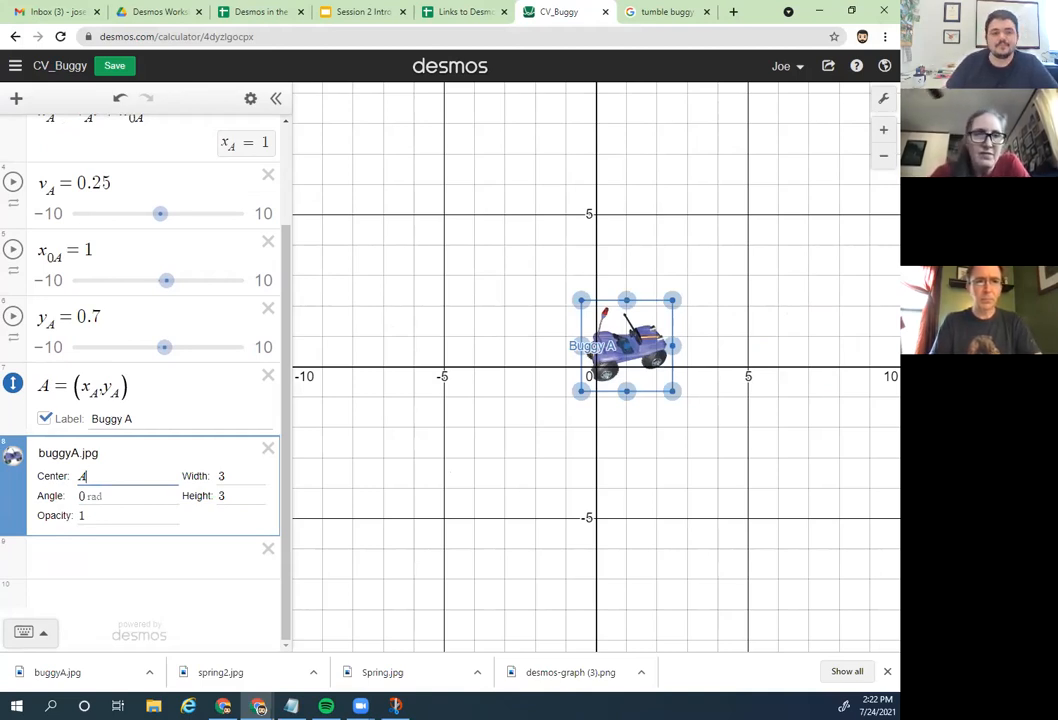
pyautogui.scroll(3, 60, 230)
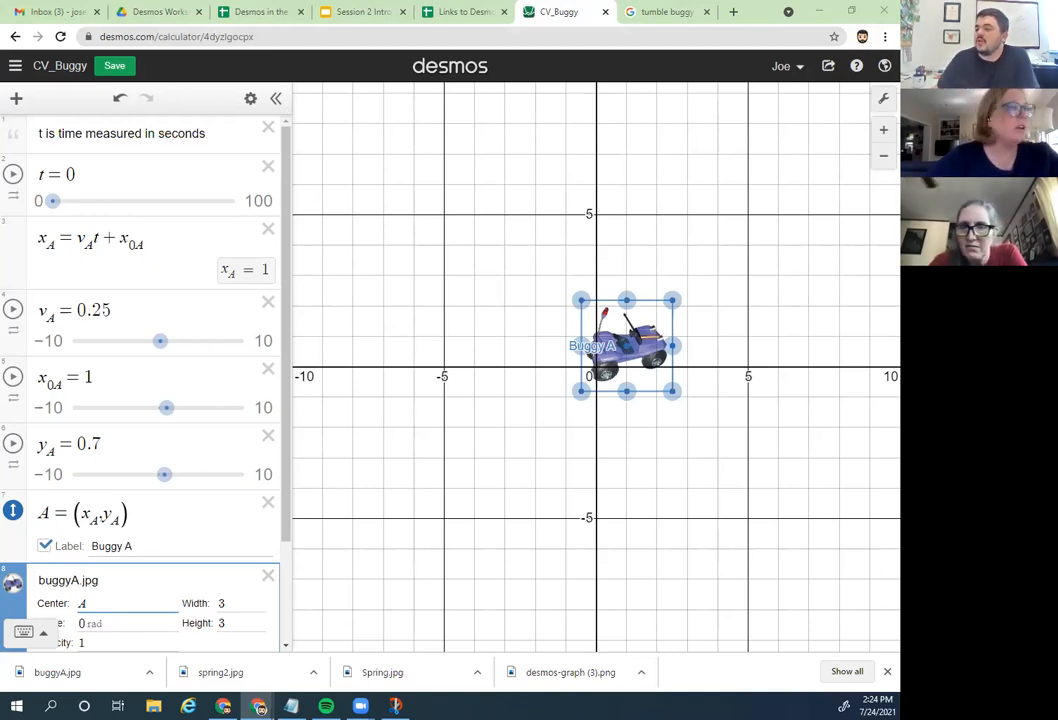
pyautogui.click(104, 516)
pyautogui.doubleClick(103, 513)
pyautogui.click(106, 514)
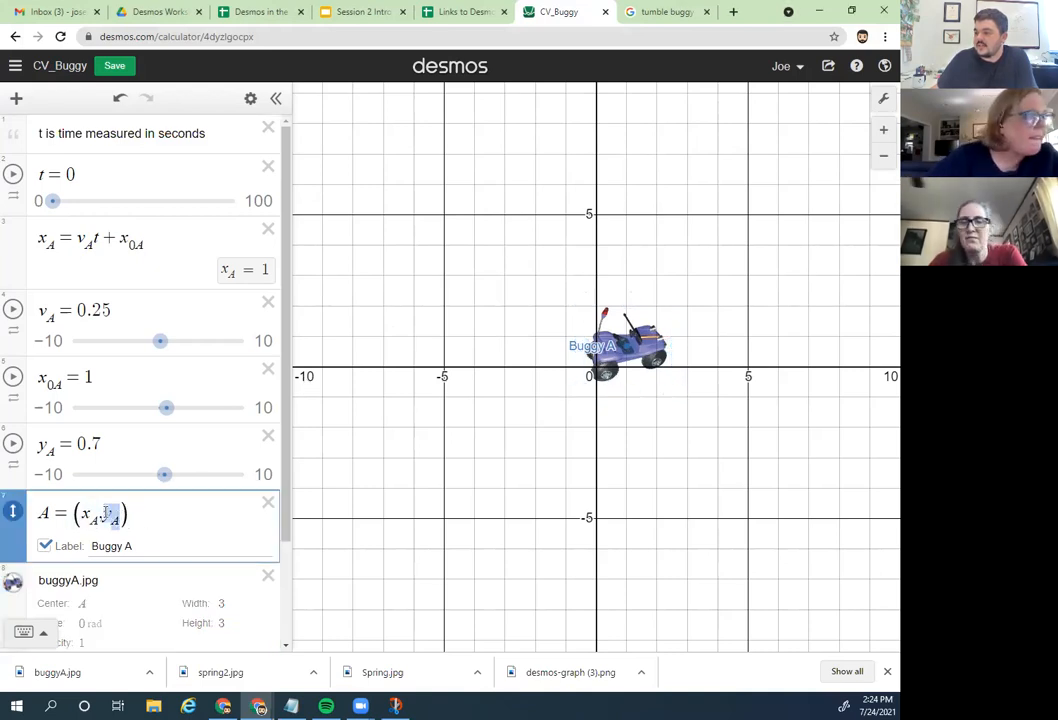
pyautogui.moveTo(102, 516); pyautogui.dragTo(85, 513)
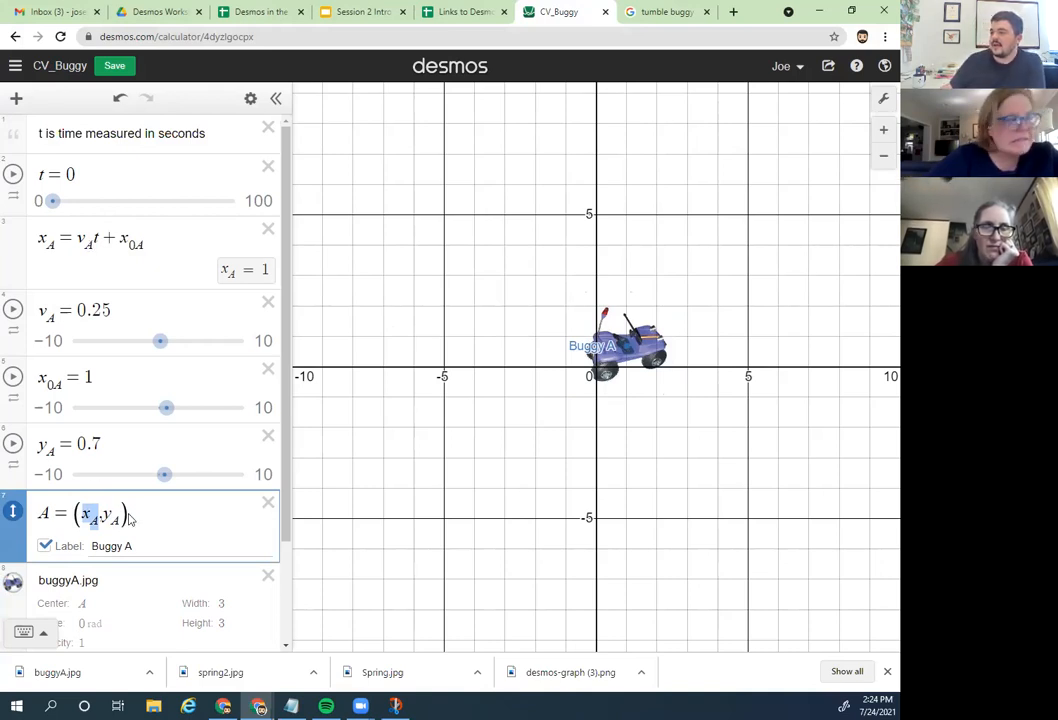
pyautogui.moveTo(120, 514); pyautogui.dragTo(106, 516)
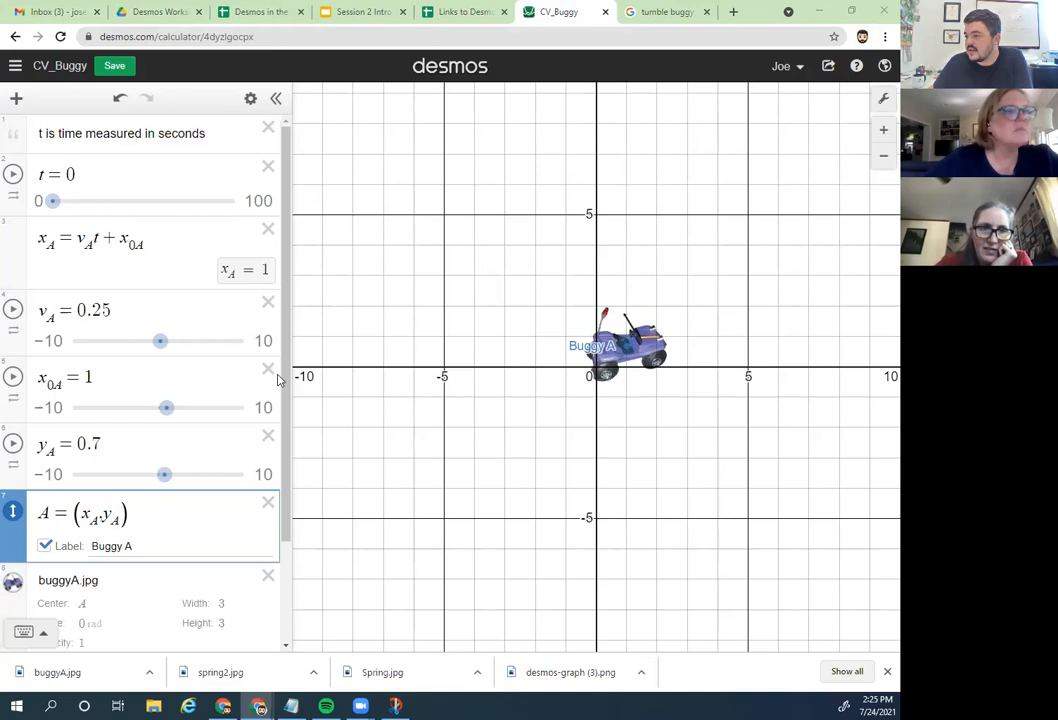
# Step: Turn the Buggy A label on point A off and back on
pyautogui.click(45, 546)
pyautogui.click(165, 593)
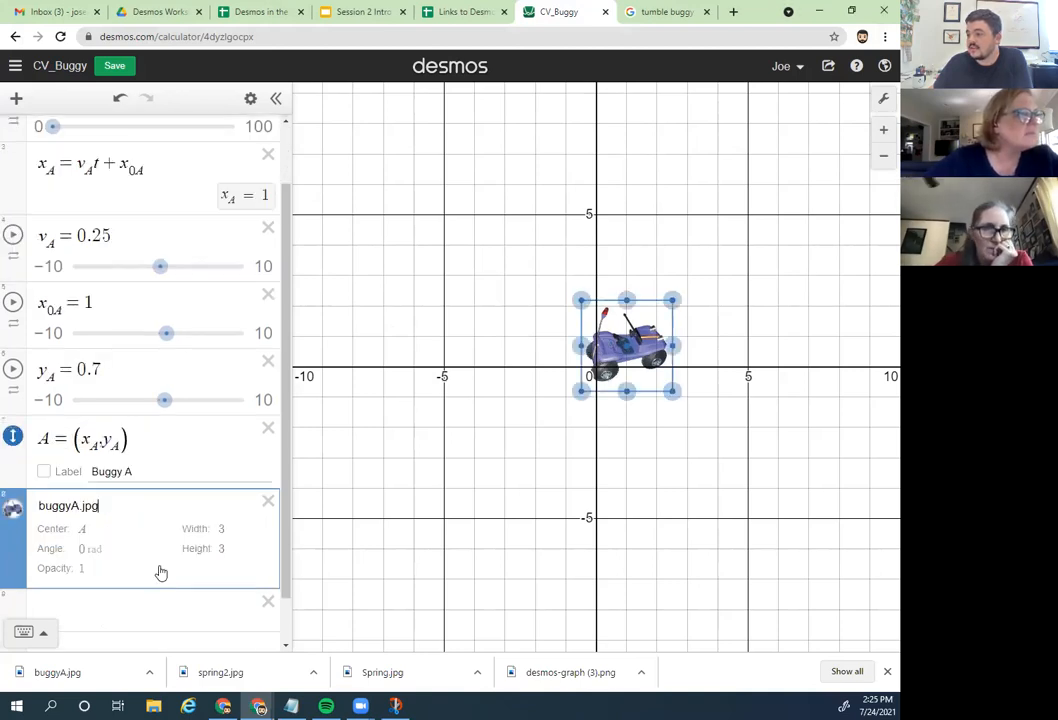
pyautogui.click(151, 437)
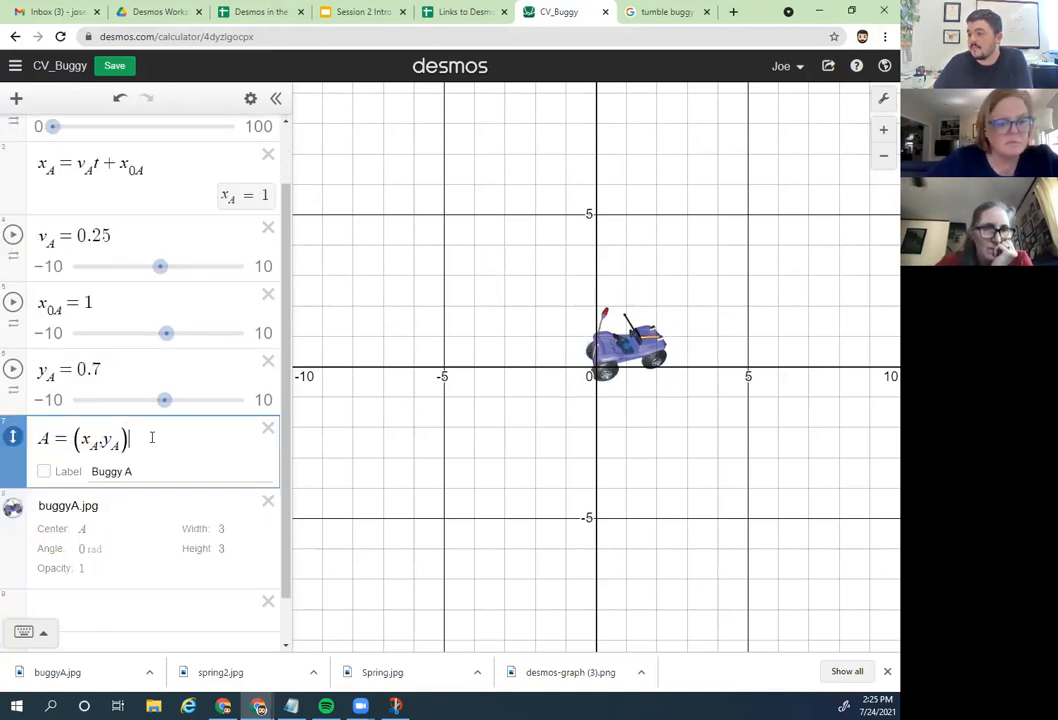
pyautogui.click(44, 474)
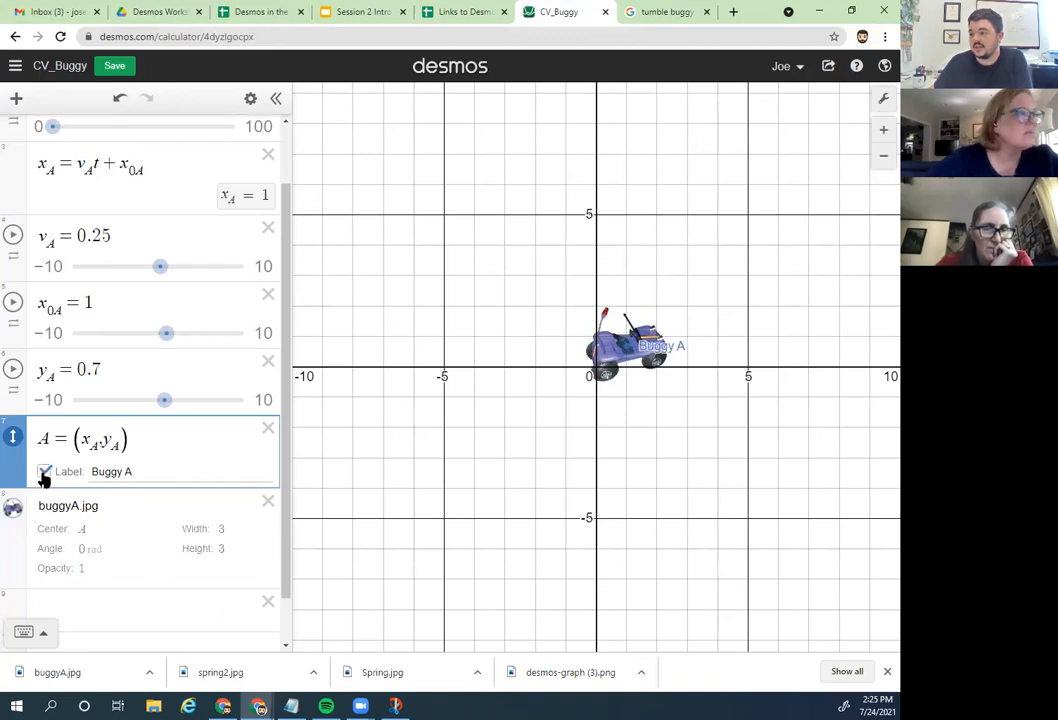
# Step: Add a trial point (3,3), toggle its label on and off, and delete the point
pyautogui.click(125, 607)
pyautogui.write('(3,3)')
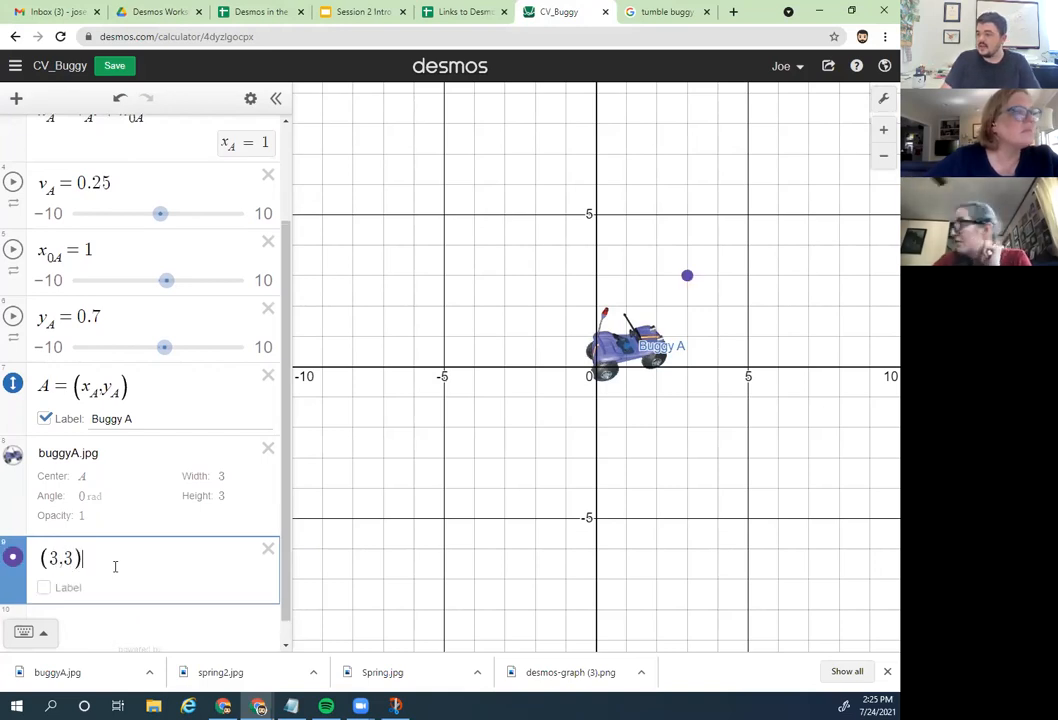
pyautogui.click(44, 588)
pyautogui.click(44, 588)
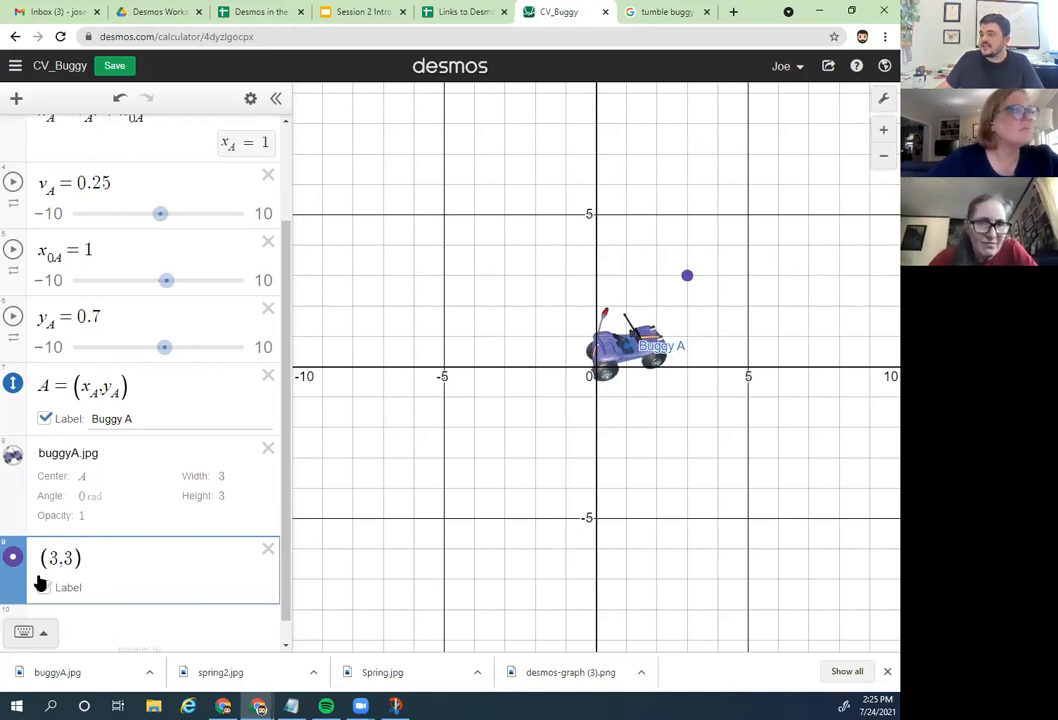
pyautogui.click(268, 549)
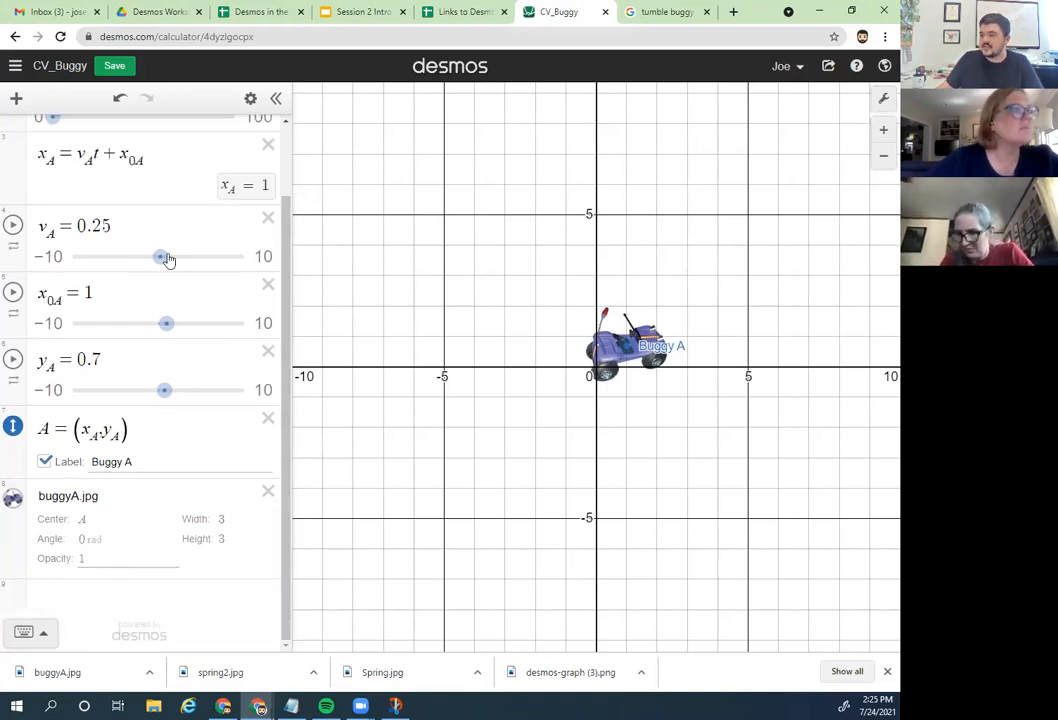
# Step: Open point A's style settings and try purple, orange and black before setting its color to red
pyautogui.click(249, 101)
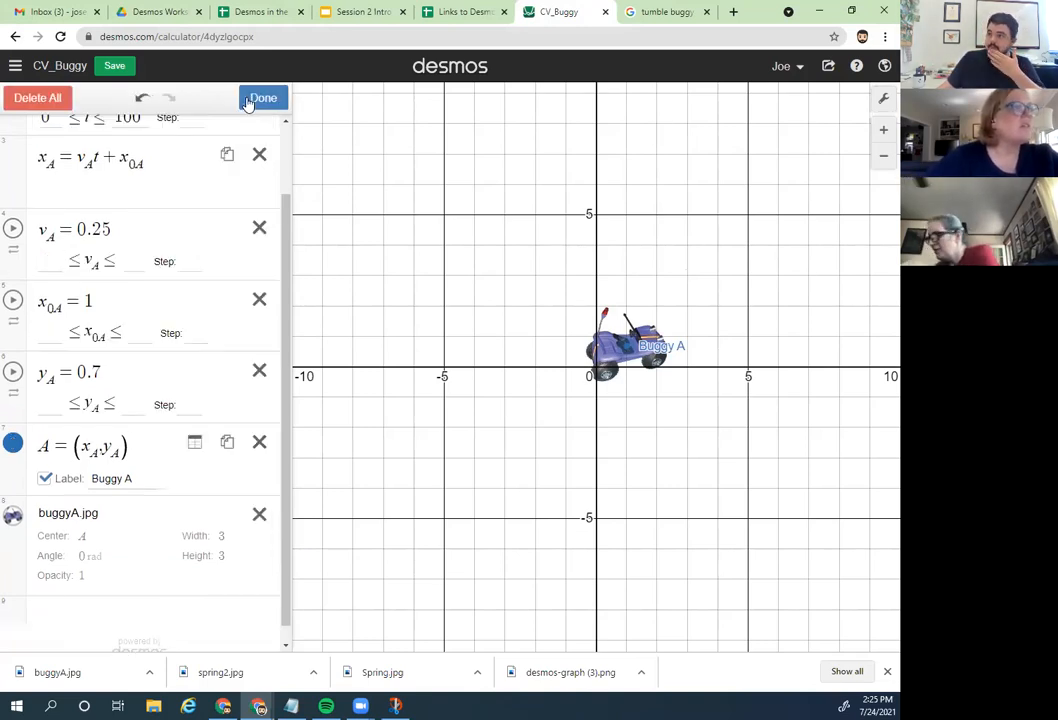
pyautogui.click(13, 446)
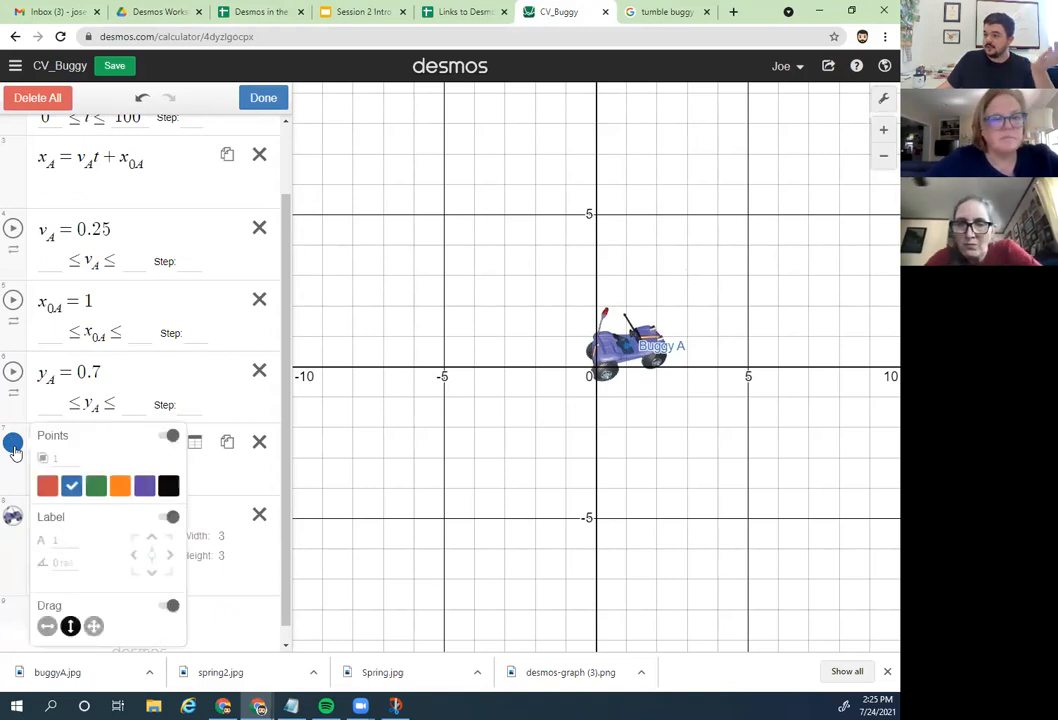
pyautogui.click(145, 486)
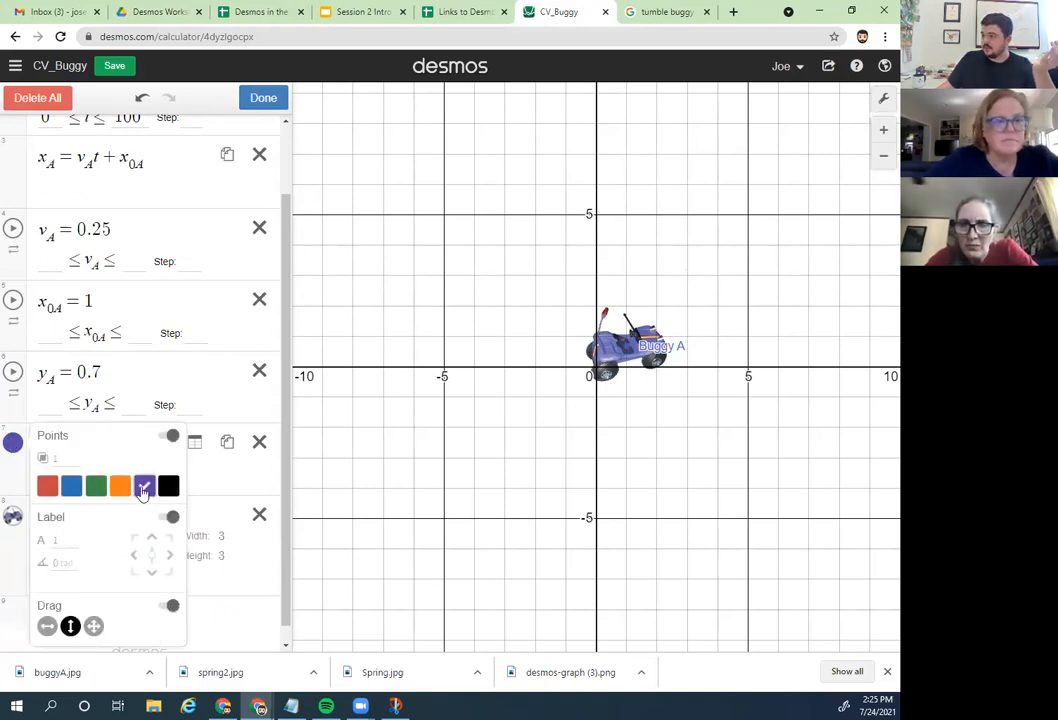
pyautogui.click(120, 486)
pyautogui.click(168, 486)
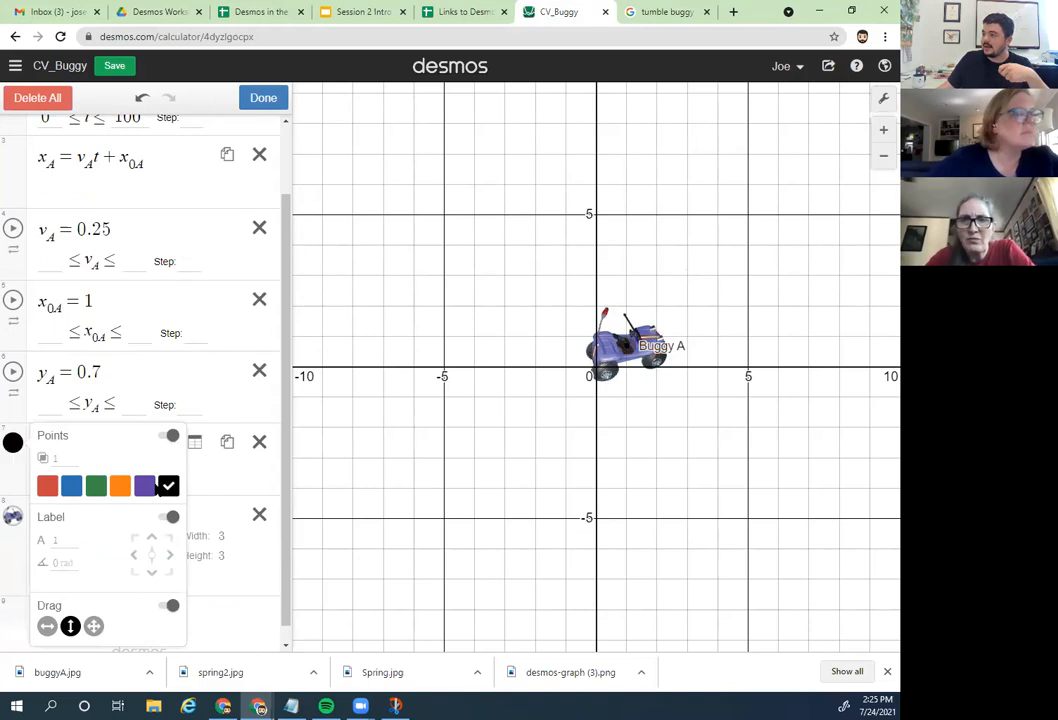
pyautogui.click(46, 486)
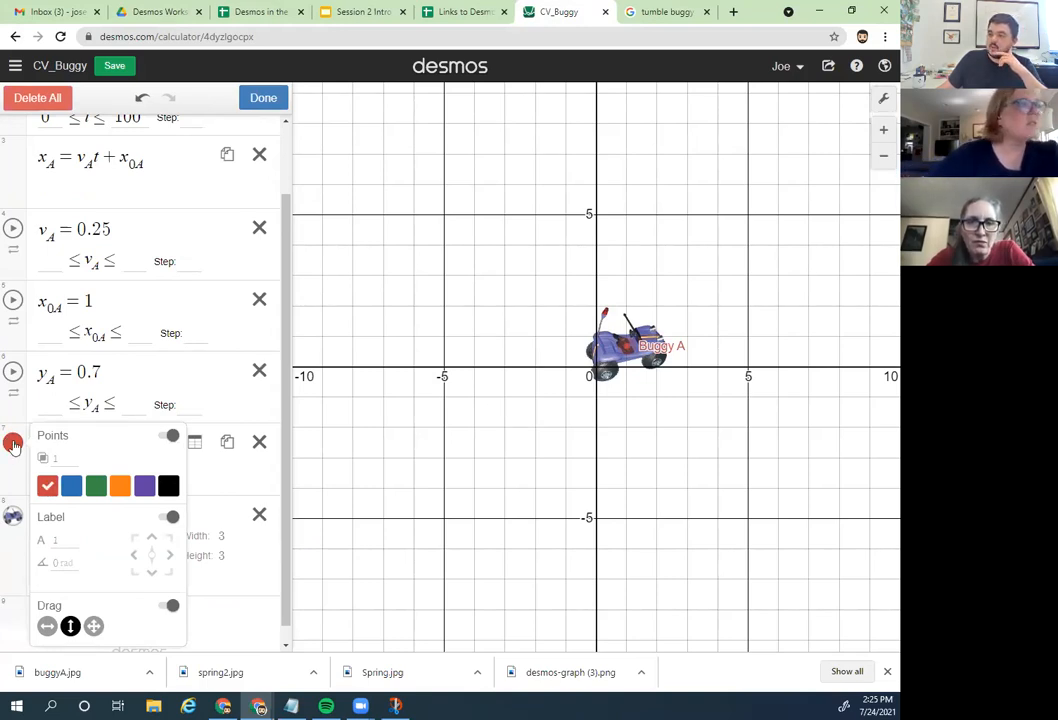
# Step: Leave and reopen point A's style settings, and show its opacity, label size and label angle fields
pyautogui.click(13, 445)
pyautogui.click(258, 97)
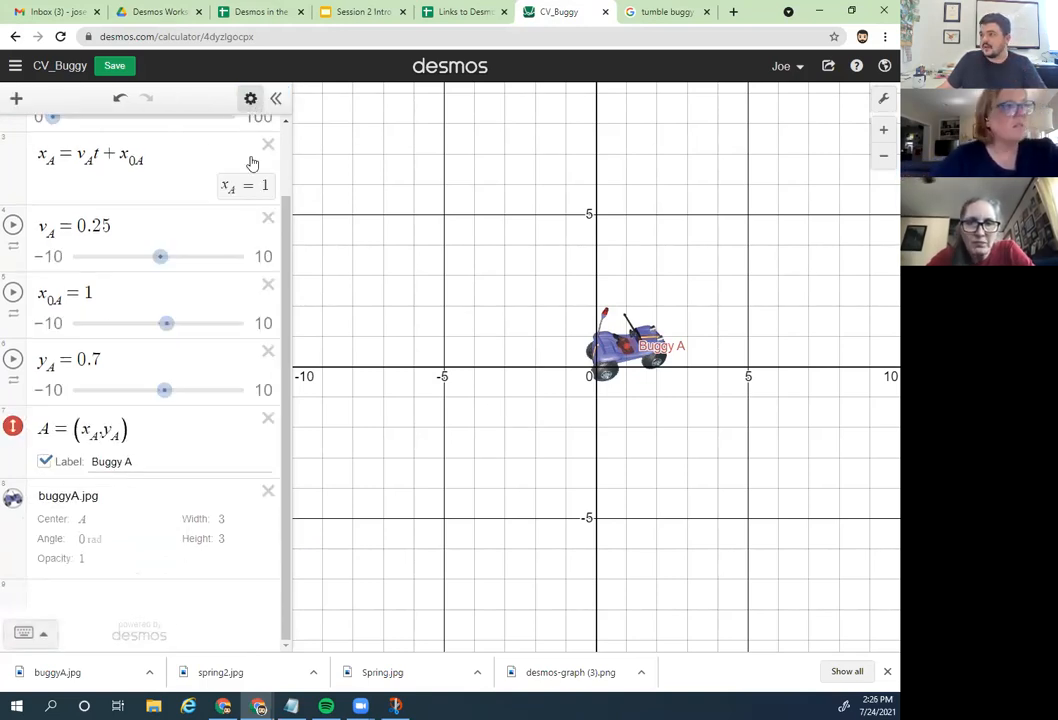
pyautogui.click(250, 100)
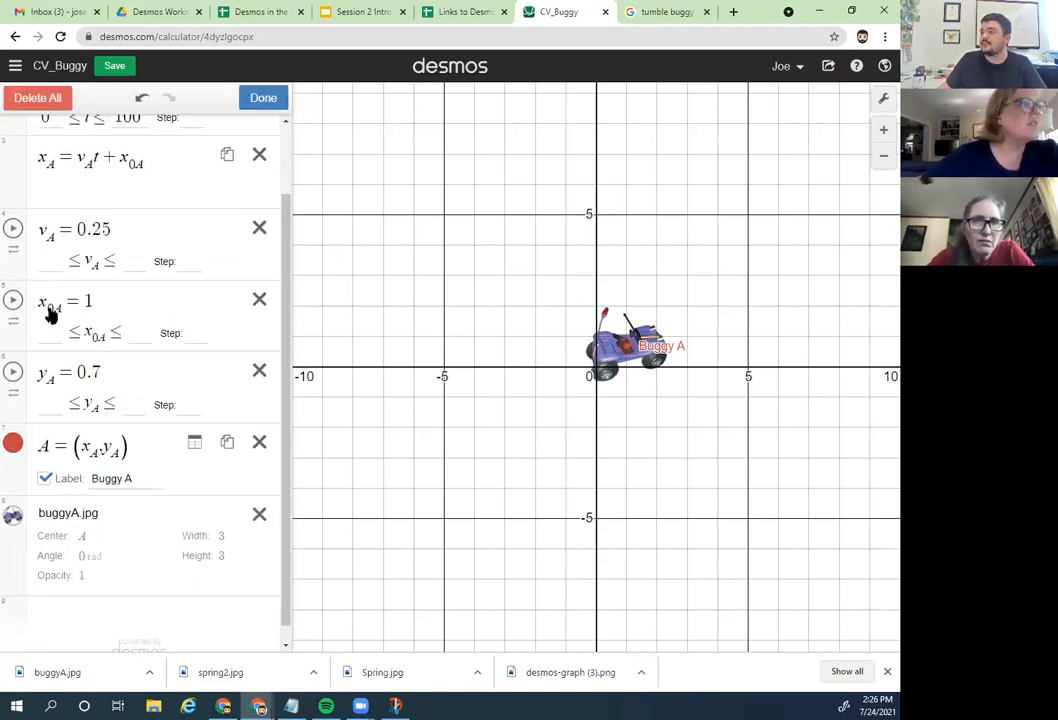
pyautogui.click(13, 446)
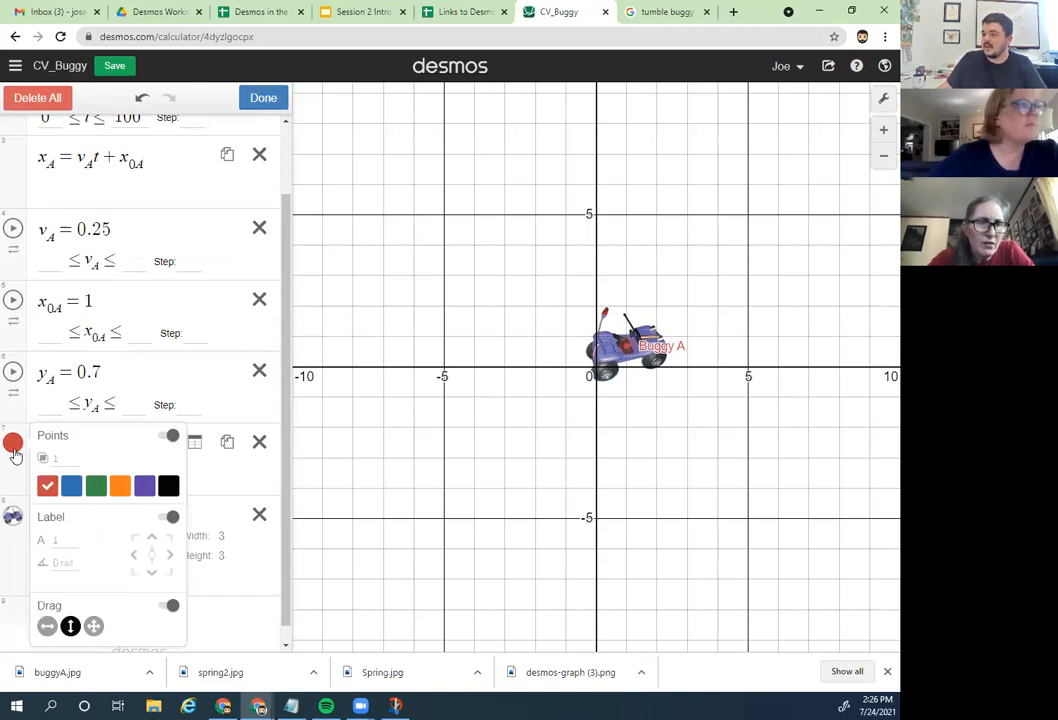
pyautogui.click(62, 459)
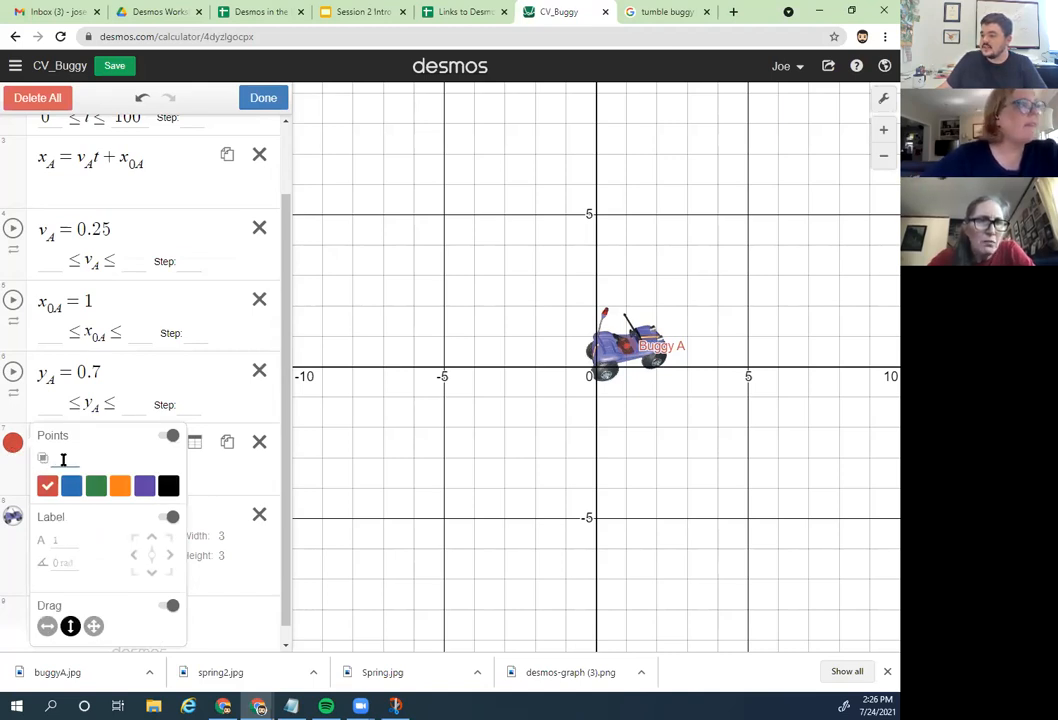
pyautogui.click(67, 545)
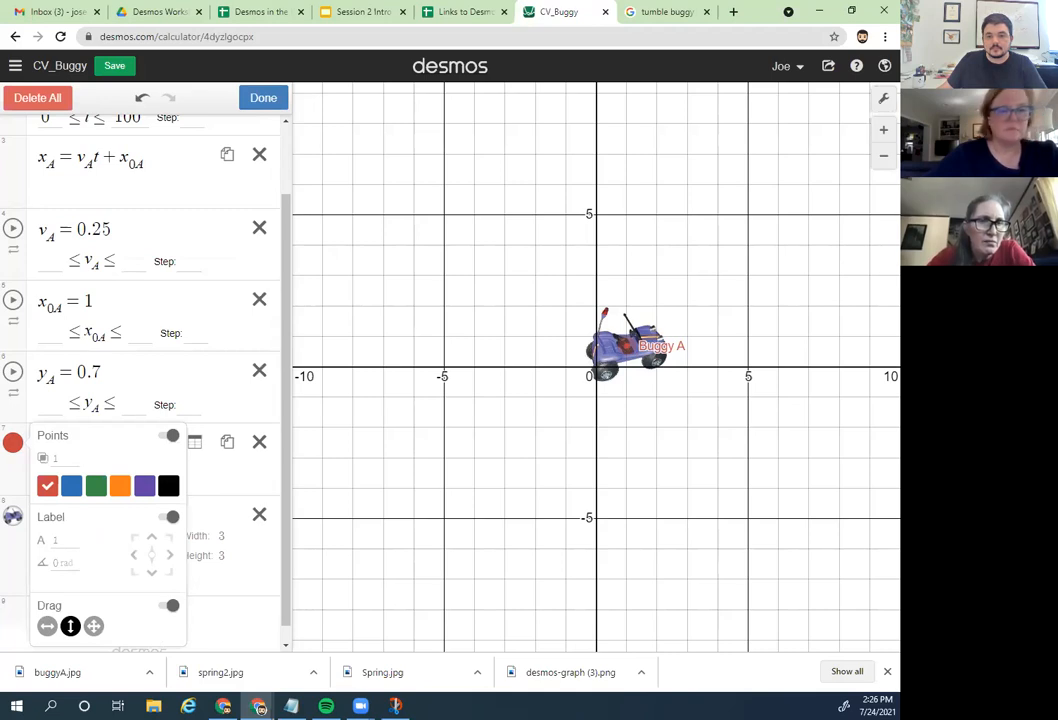
pyautogui.click(66, 566)
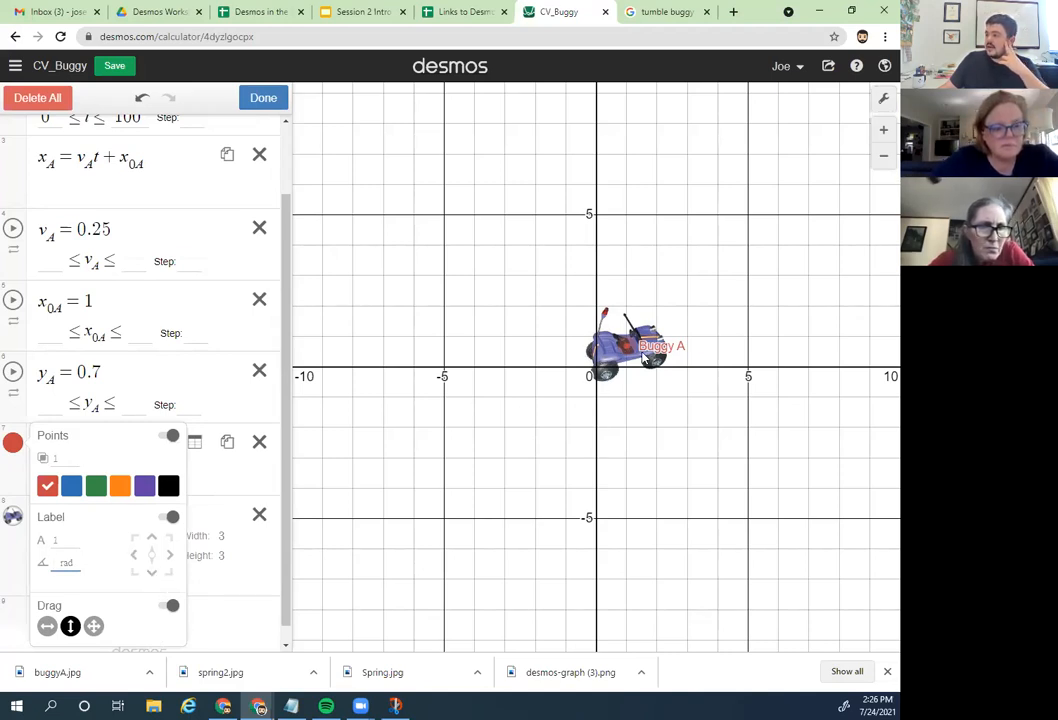
# Step: Try placing the Buggy A label below, left, and above-right of point A, and set its position to above-left
pyautogui.click(150, 577)
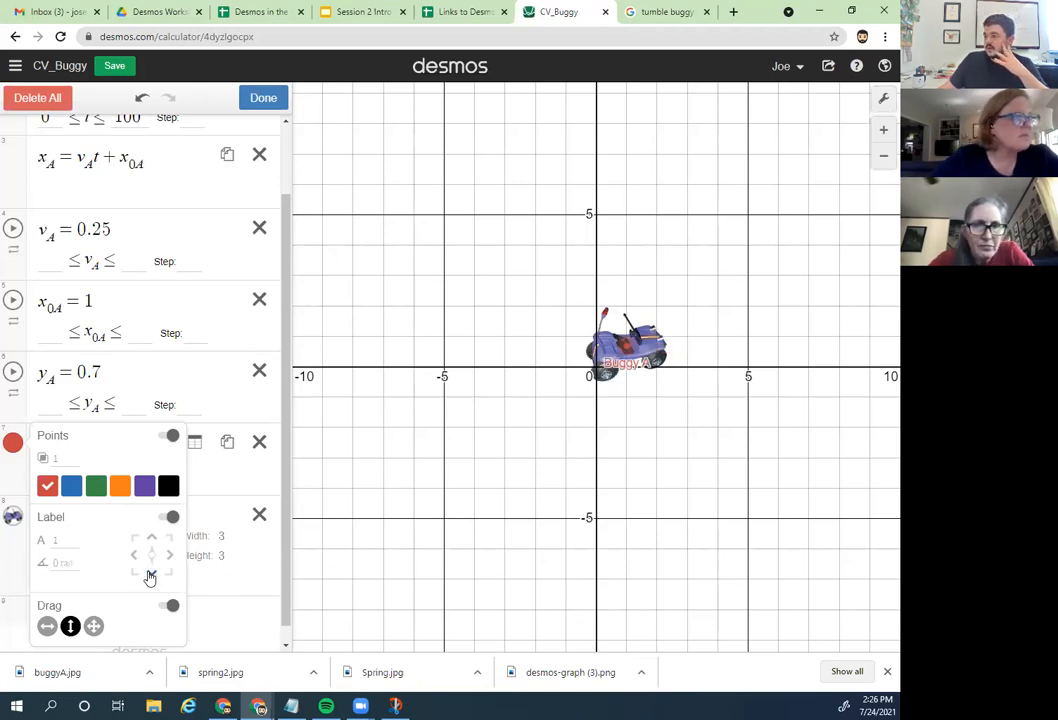
pyautogui.click(135, 555)
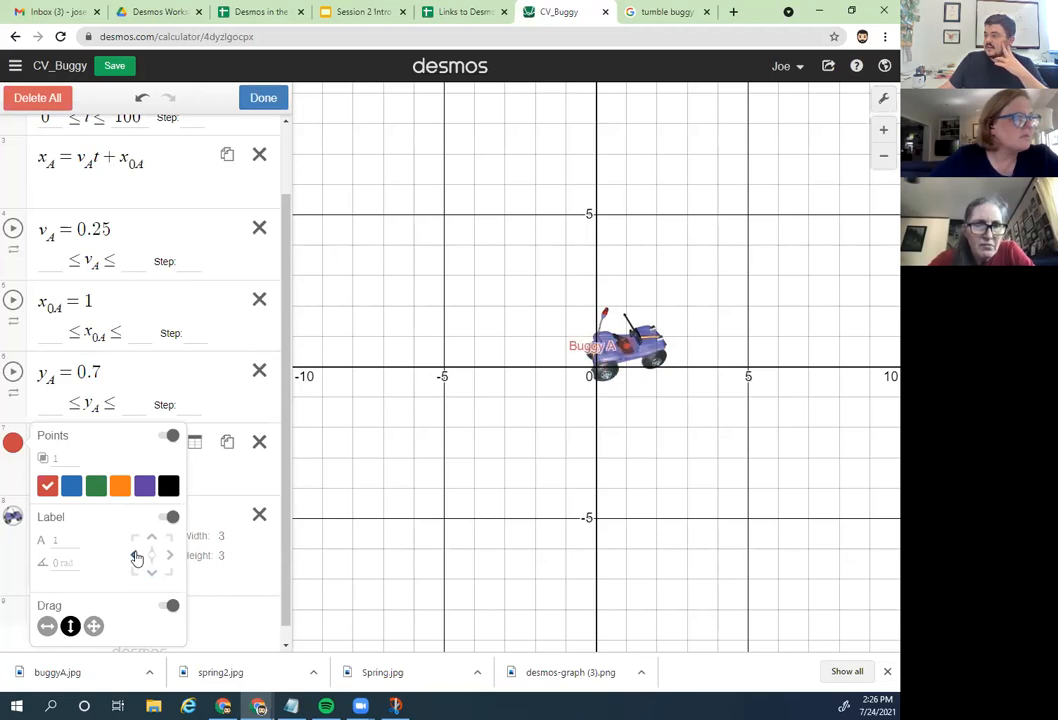
pyautogui.click(136, 542)
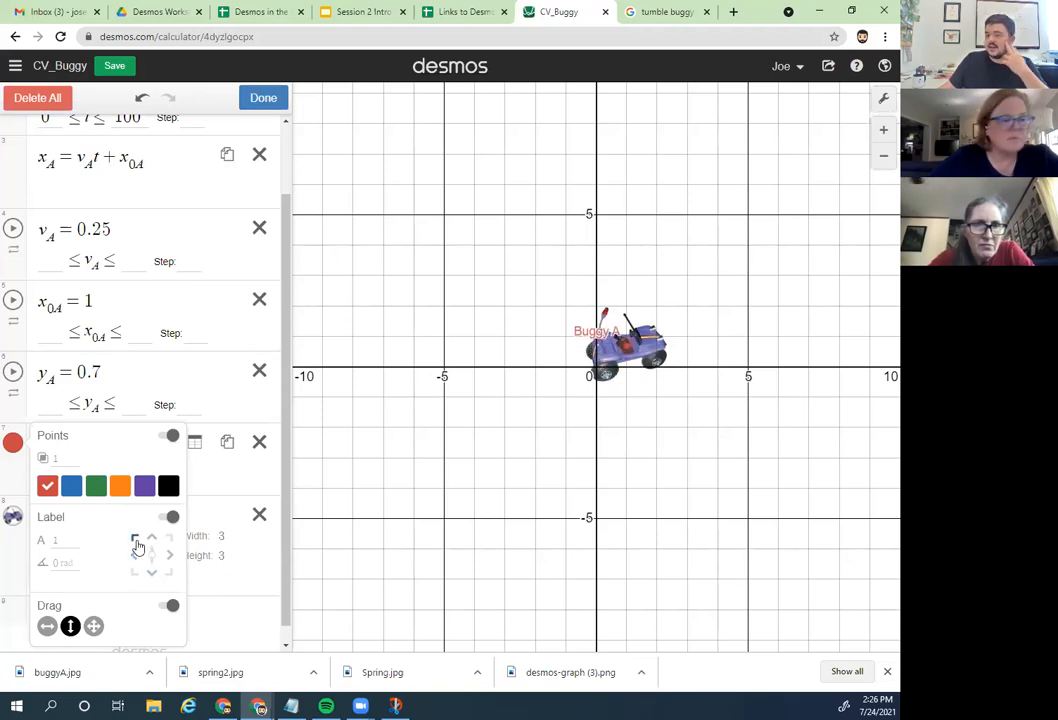
pyautogui.click(163, 541)
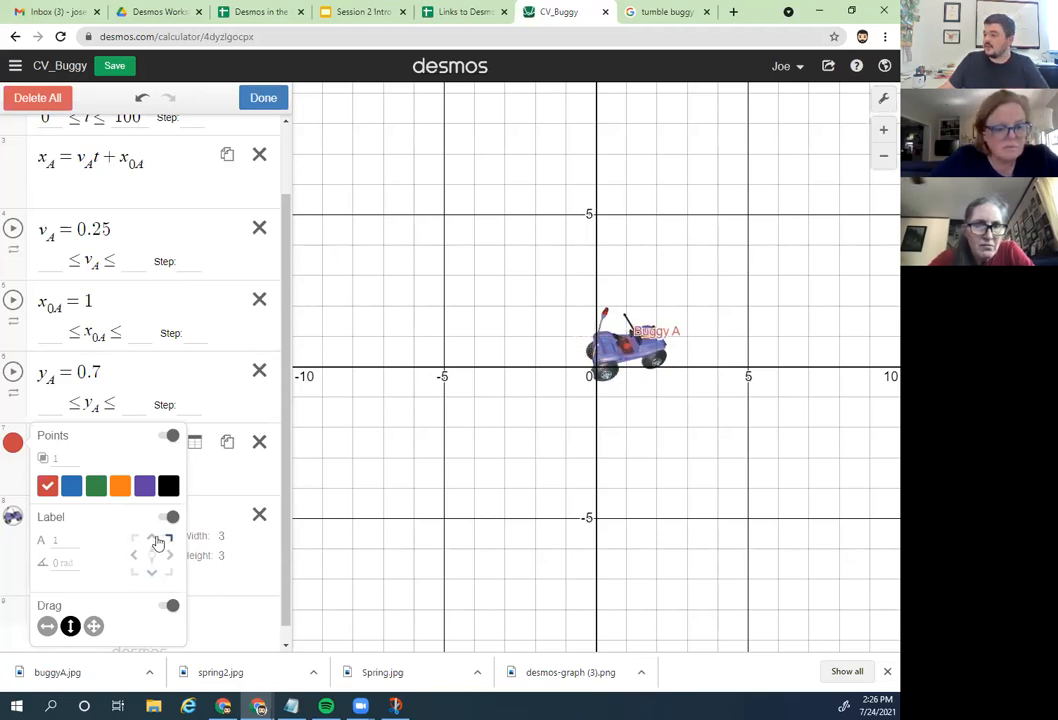
pyautogui.click(136, 539)
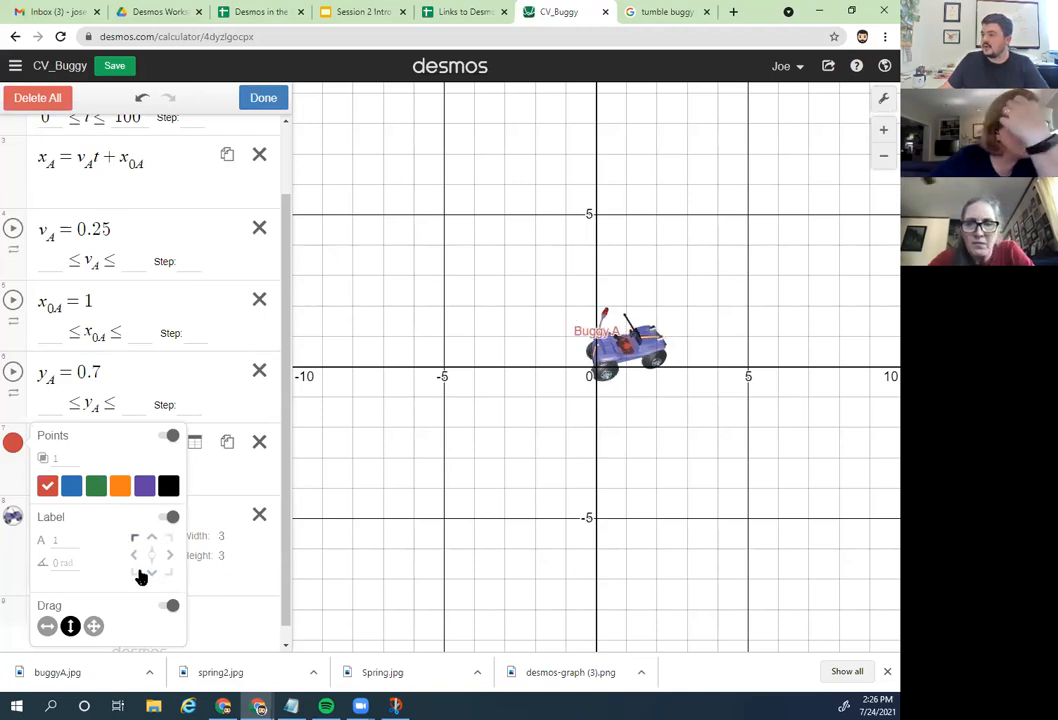
# Step: Set point A's color to blue and finish editing the expression list
pyautogui.click(68, 486)
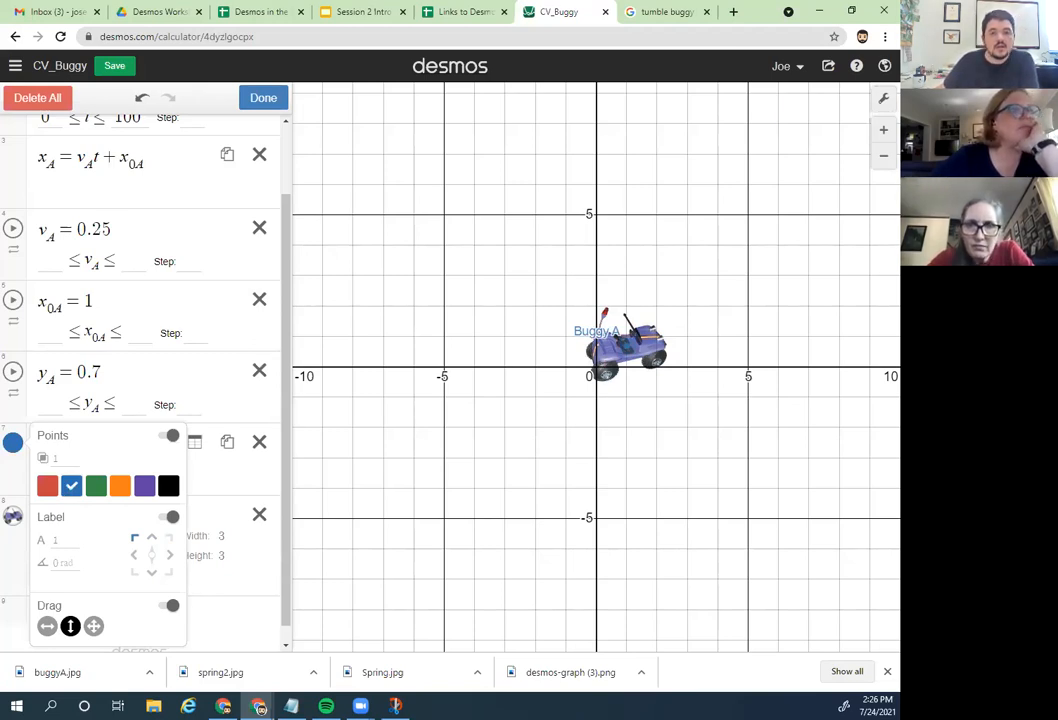
pyautogui.click(13, 450)
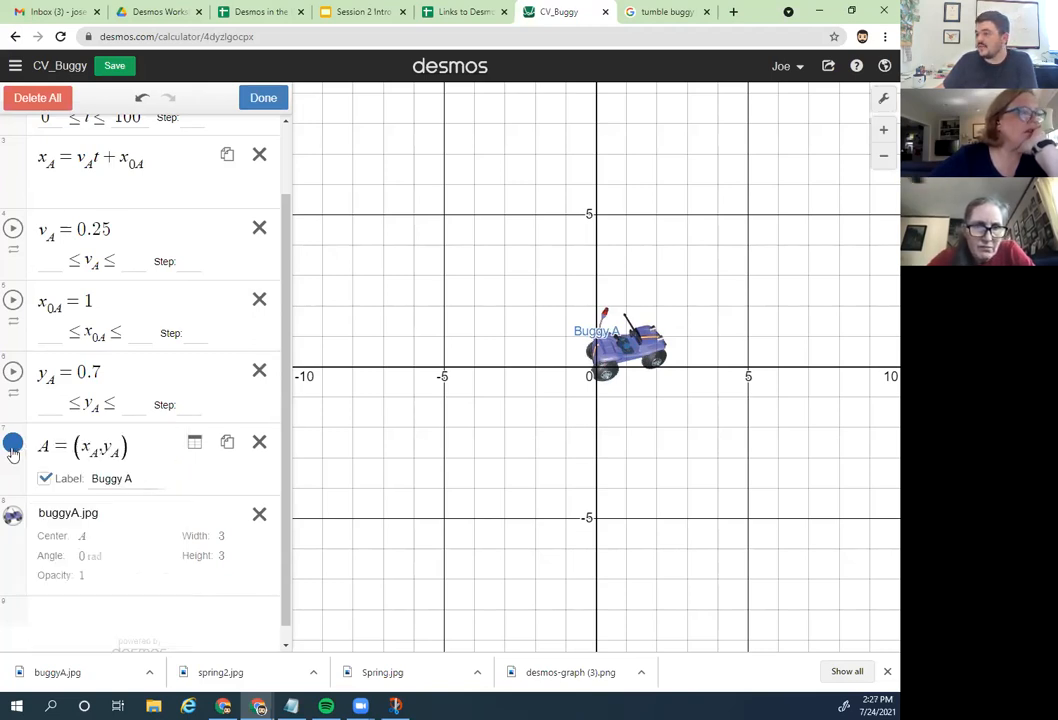
pyautogui.click(283, 98)
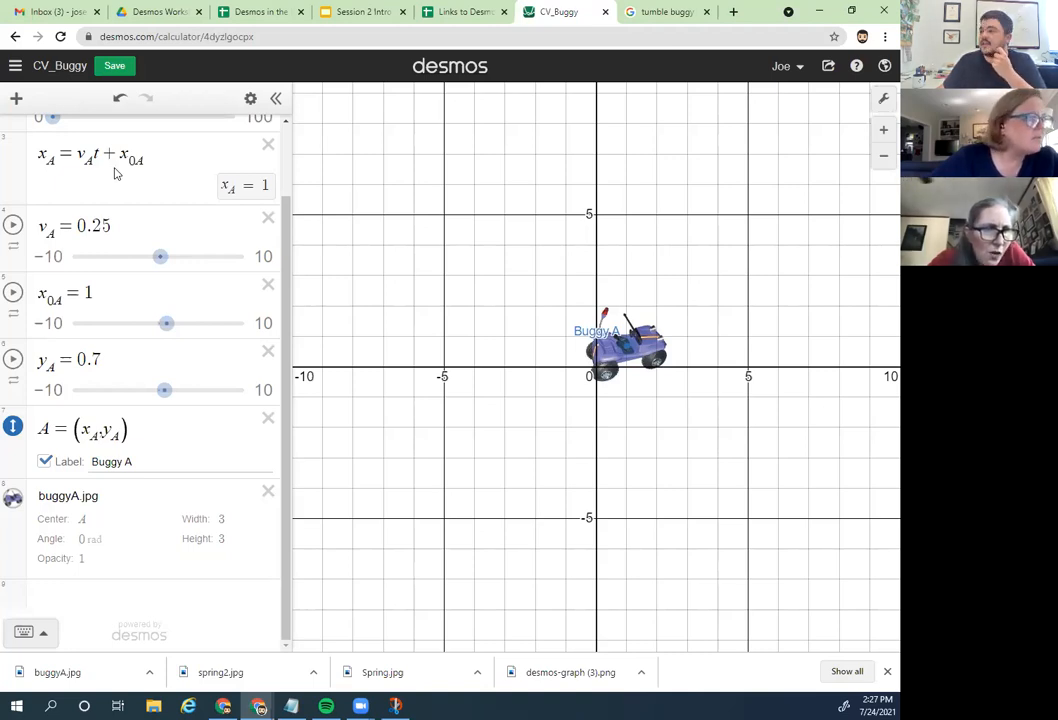
# Step: Animate the y_A slider briefly, stop it, and set y_A to 1
pyautogui.click(12, 360)
pyautogui.click(12, 362)
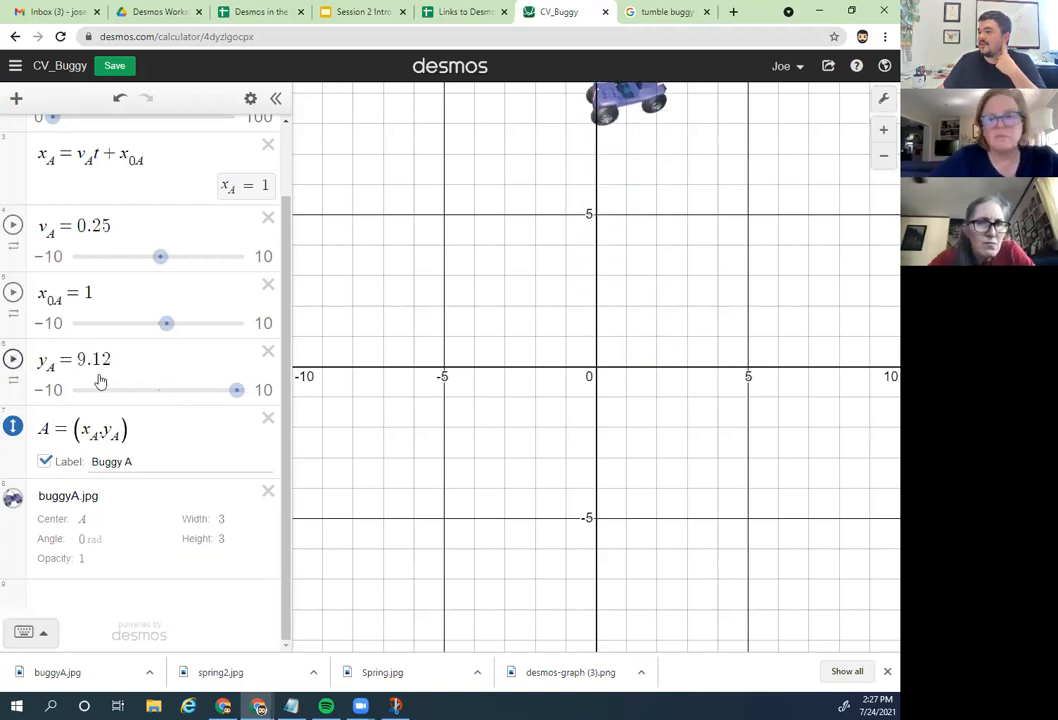
pyautogui.moveTo(236, 391); pyautogui.dragTo(167, 393)
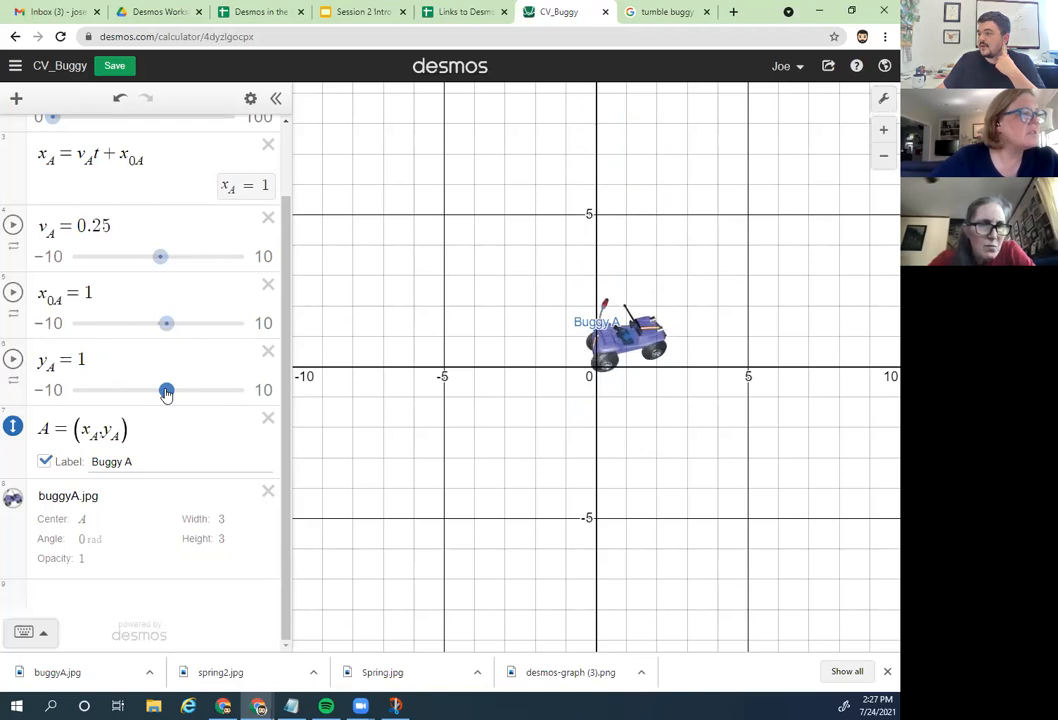
# Step: Play the time slider t to watch the labelled buggy move, and return t to 0
pyautogui.scroll(1, 44, 337)
pyautogui.scroll(-1, 30, 217)
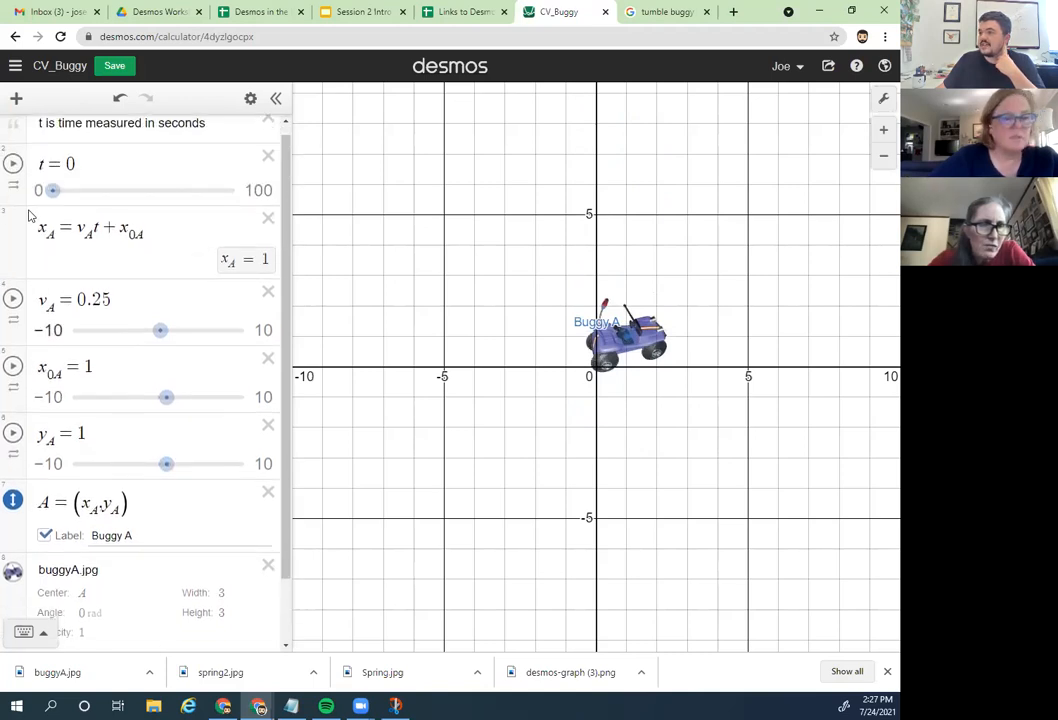
pyautogui.scroll(1, 22, 184)
pyautogui.click(13, 174)
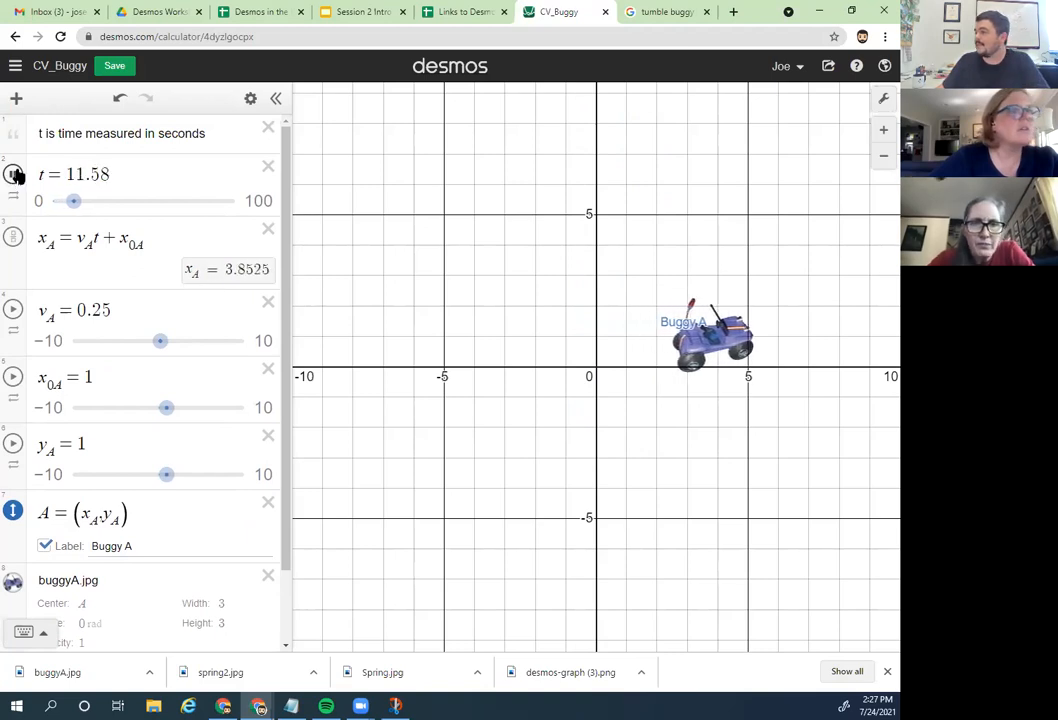
pyautogui.moveTo(81, 201); pyautogui.dragTo(57, 203)
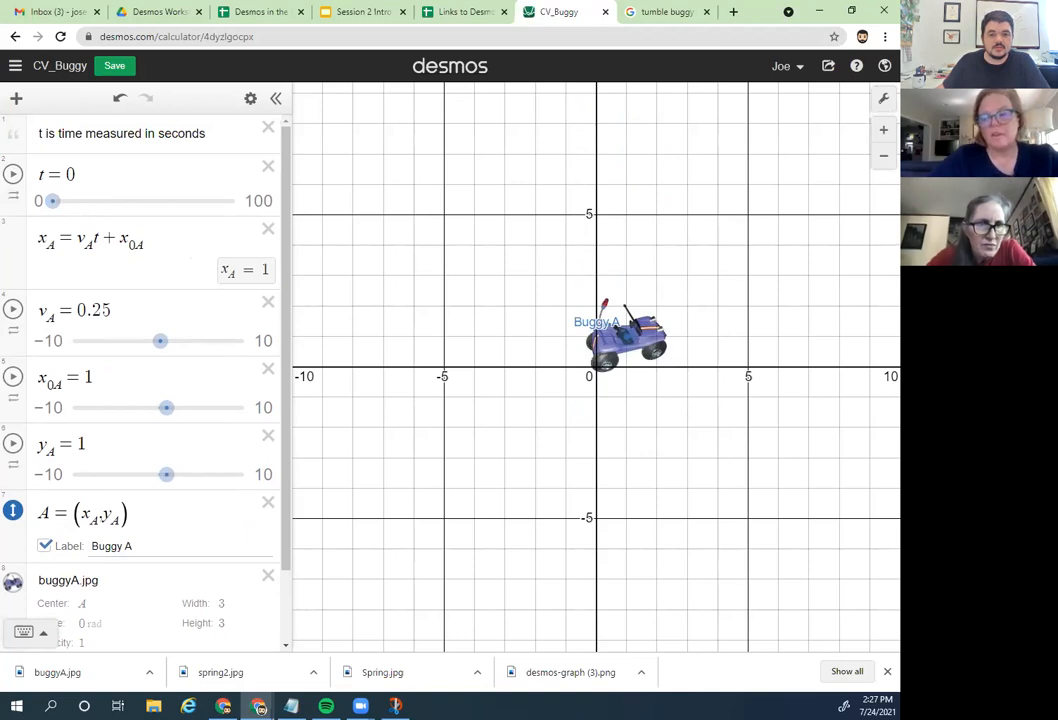
# Step: Add and delete a blank expression below the buggy image, and show the item types that can be added
pyautogui.scroll(-1, 196, 302)
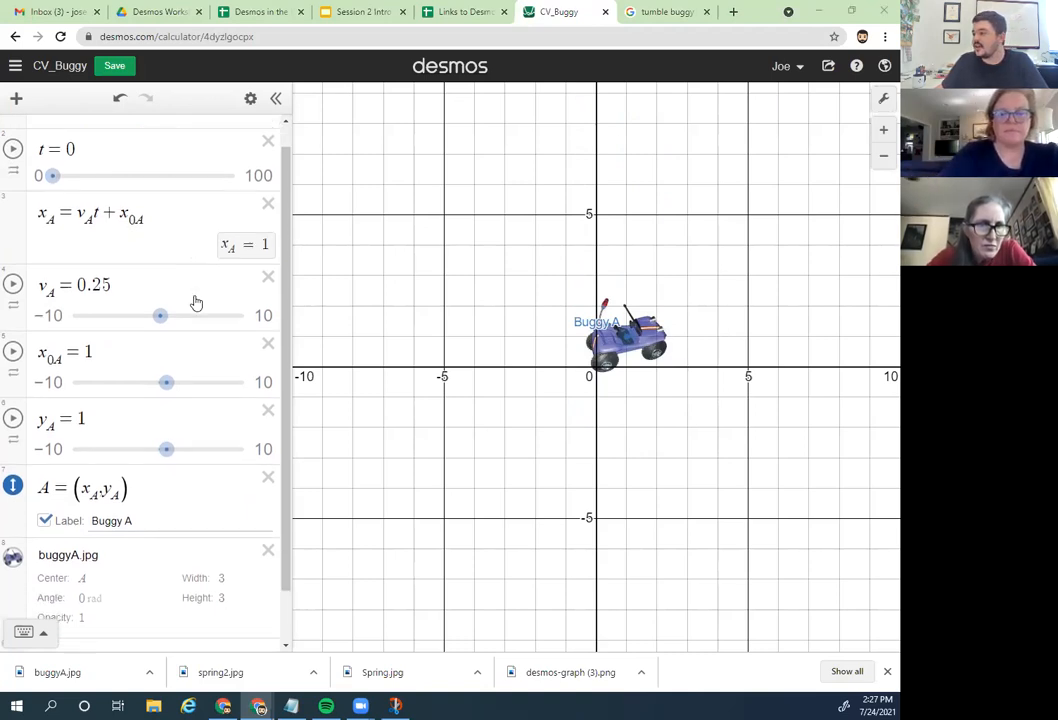
pyautogui.scroll(-2, 196, 302)
pyautogui.click(79, 595)
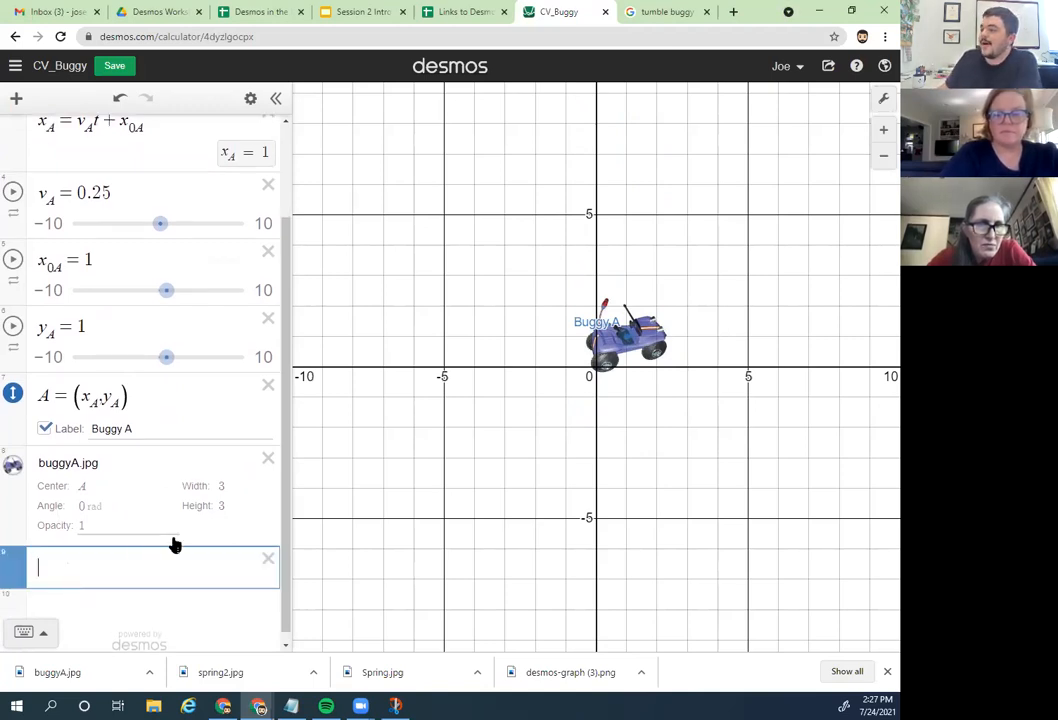
pyautogui.click(268, 558)
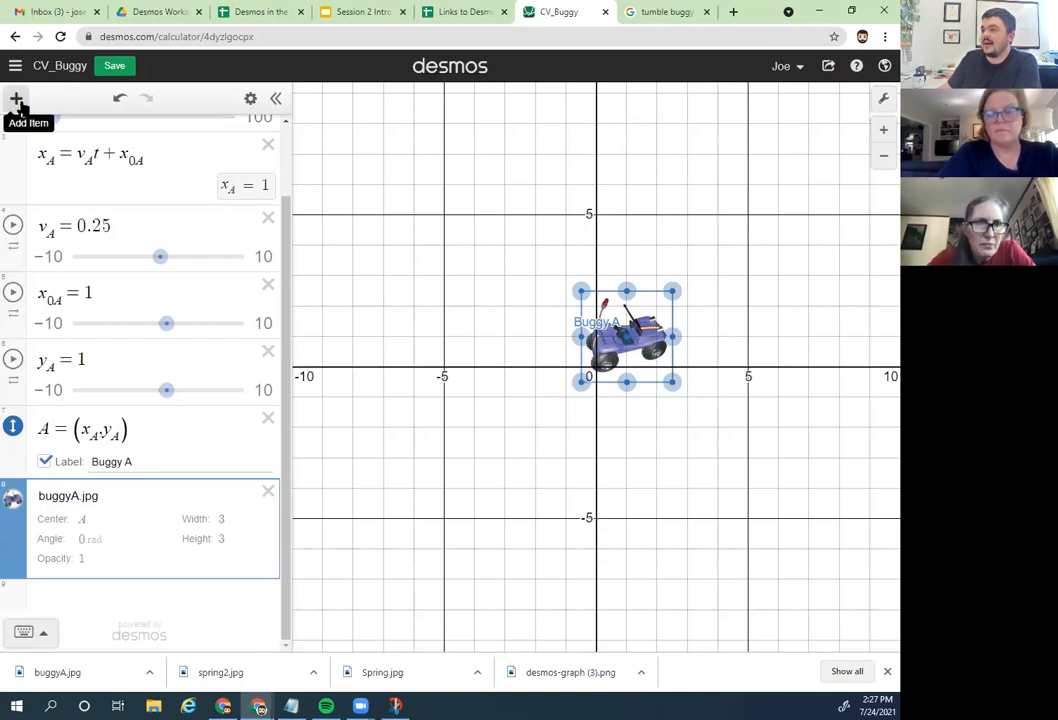
pyautogui.click(16, 100)
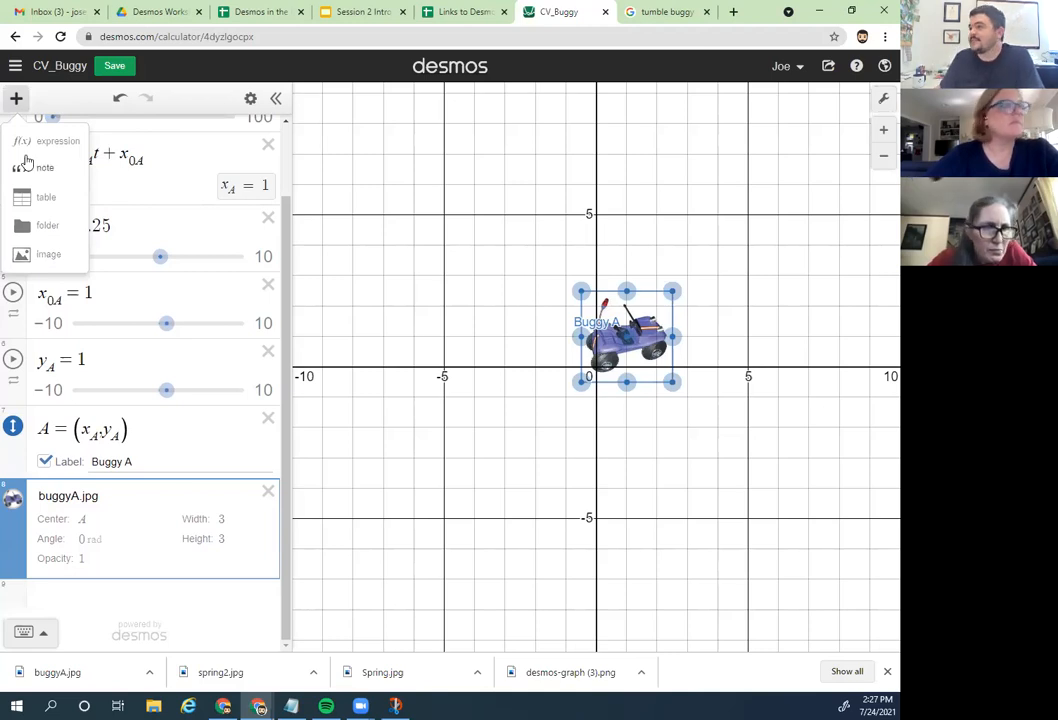
pyautogui.click(12, 96)
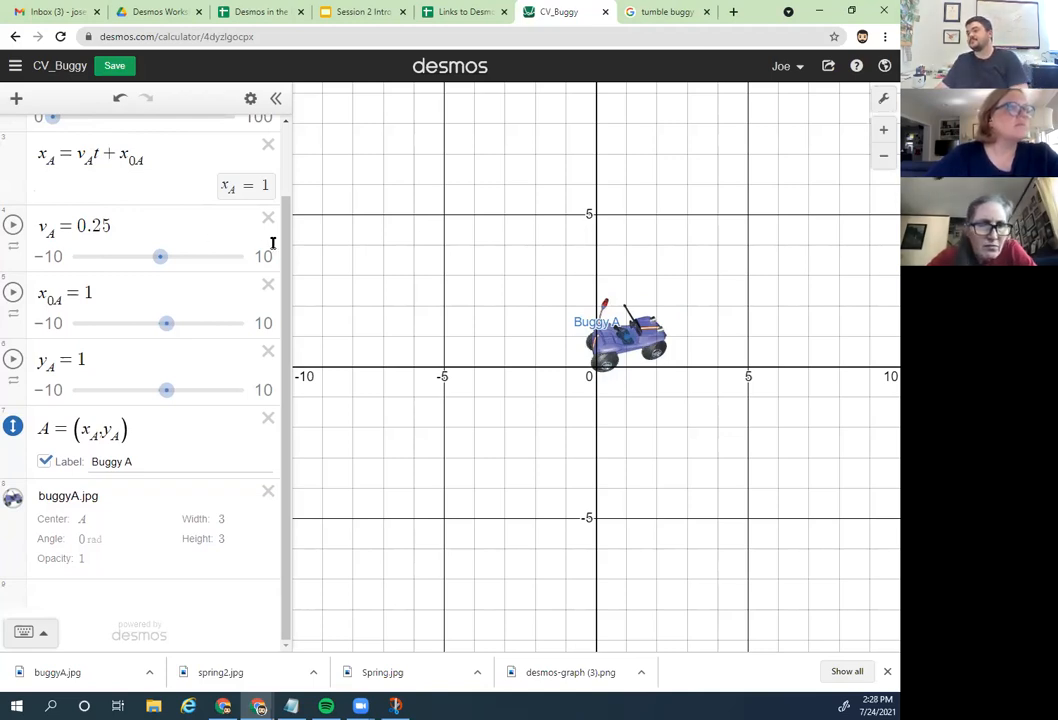
# Step: Enter x_B = v_B t + x_0B in a new expression below the buggy image and add sliders for v_B and x_0B
pyautogui.scroll(1, 263, 198)
pyautogui.scroll(1, 263, 198)
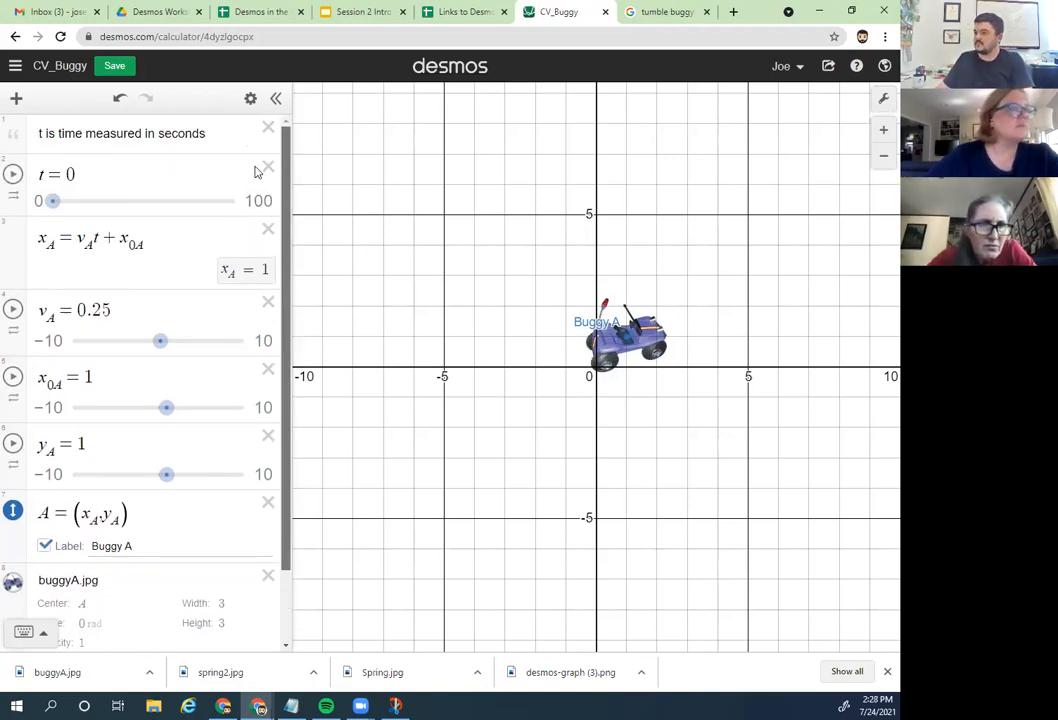
pyautogui.scroll(-2, 262, 262)
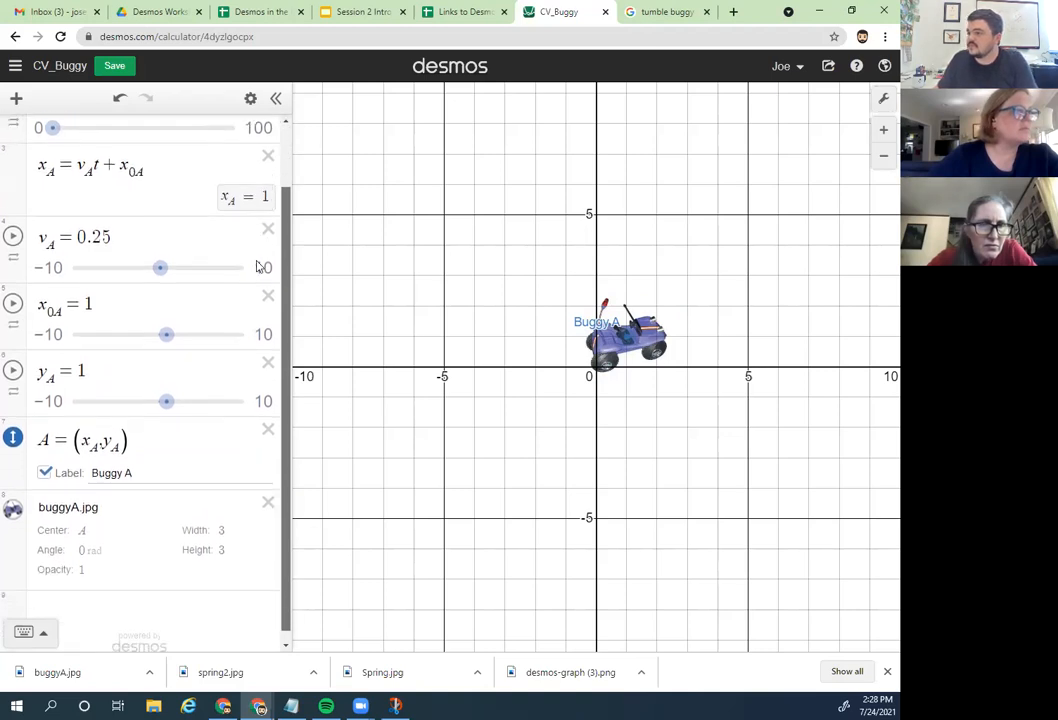
pyautogui.click(108, 610)
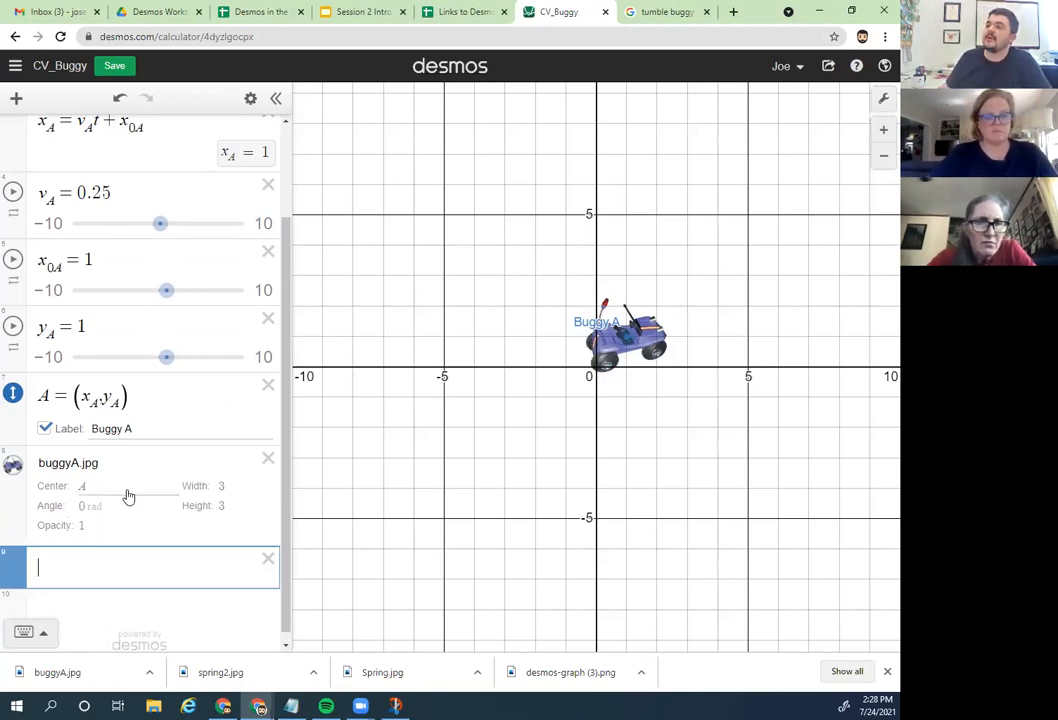
pyautogui.scroll(2, 146, 485)
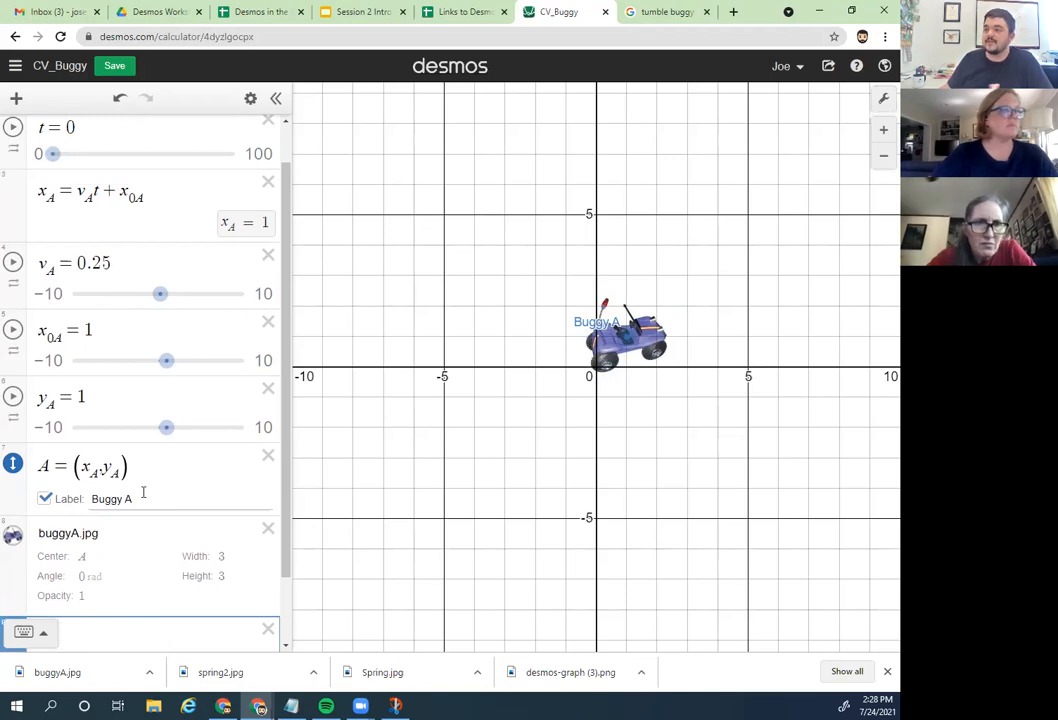
pyautogui.scroll(-2, 143, 492)
pyautogui.write('x')
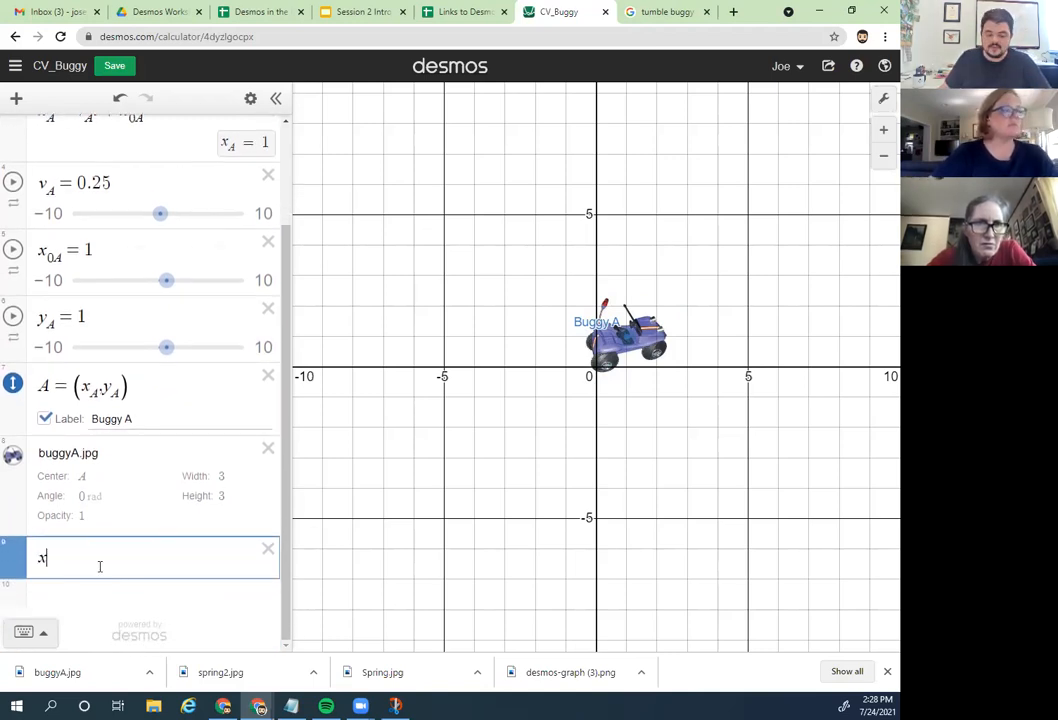
pyautogui.write('_B')
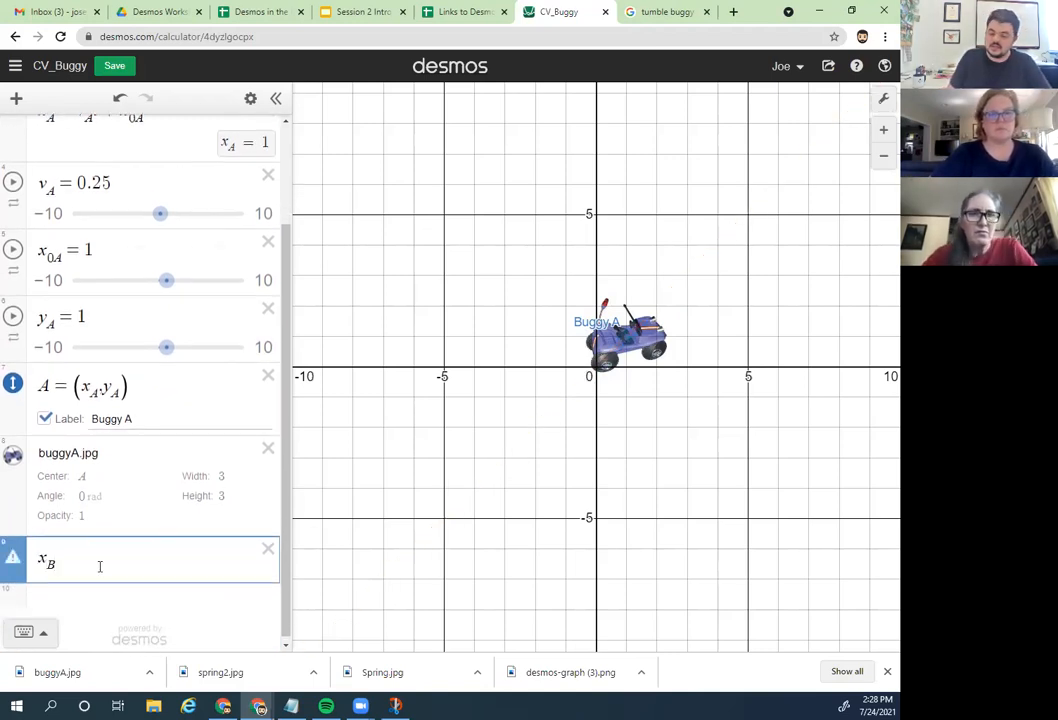
pyautogui.write('==v')
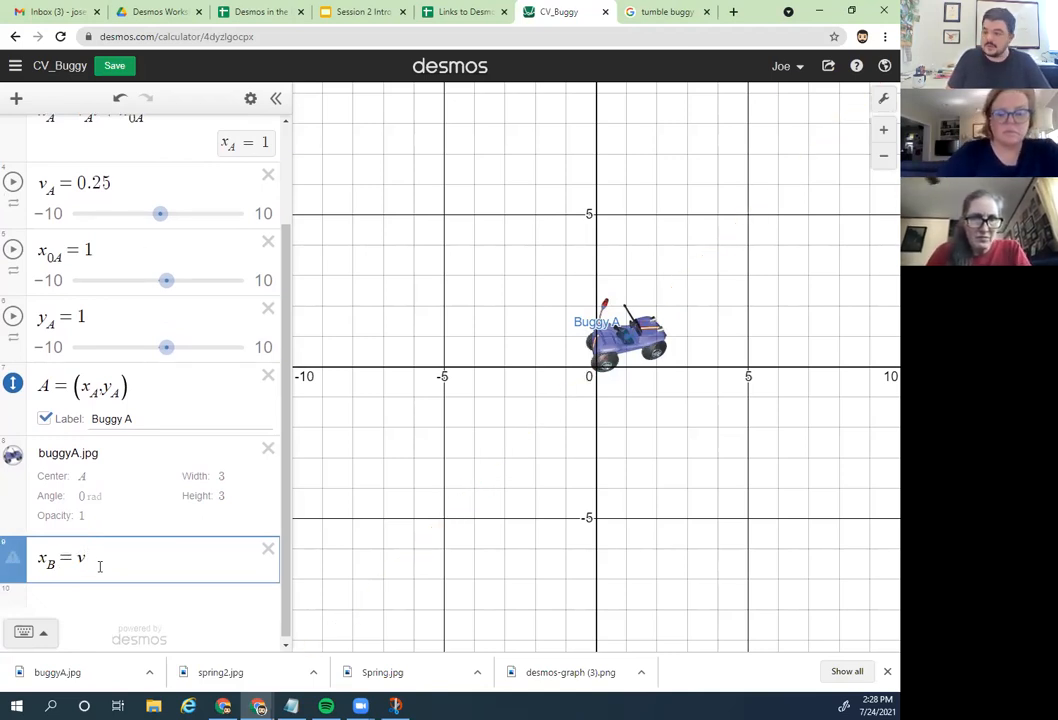
pyautogui.write('_Bt')
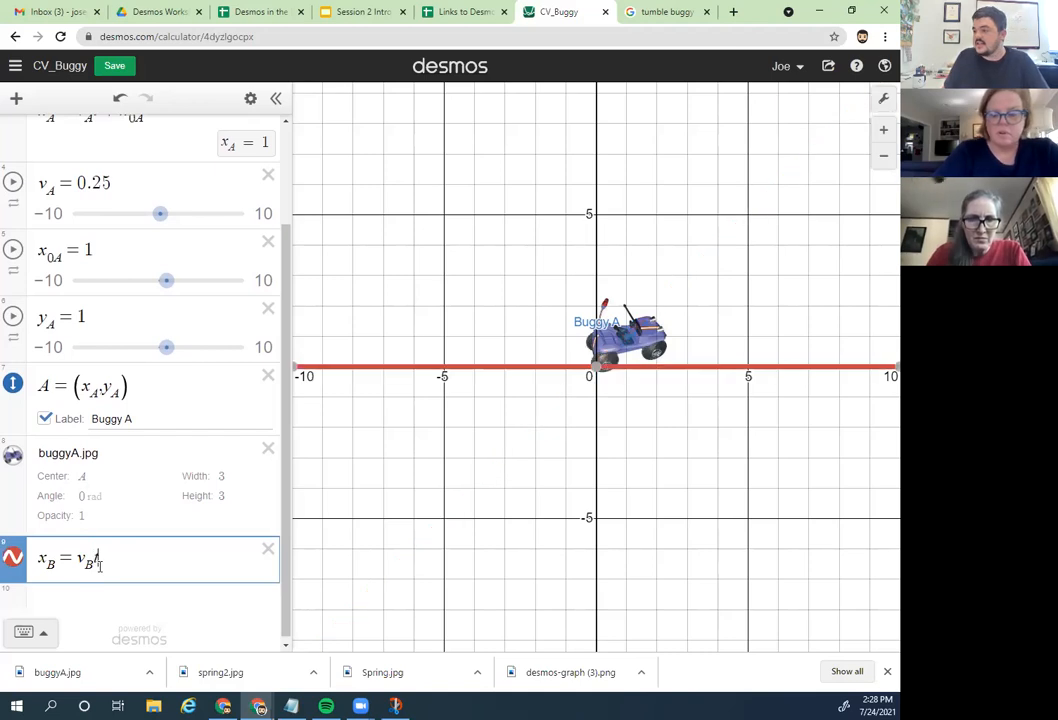
pyautogui.write('+x')
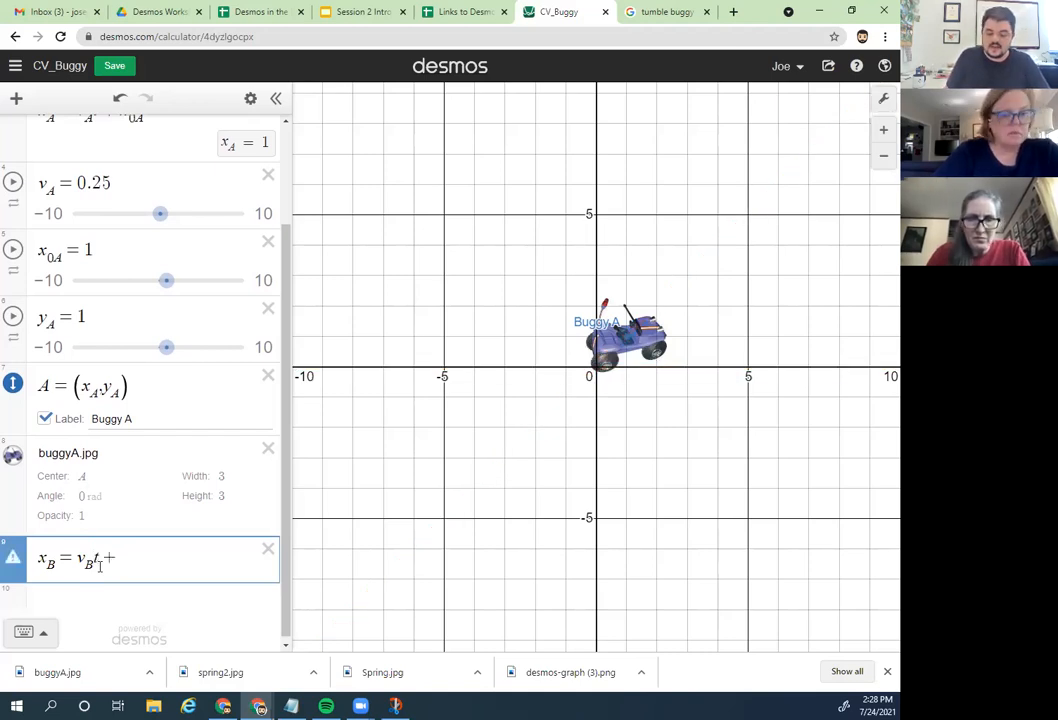
pyautogui.write('_0B')
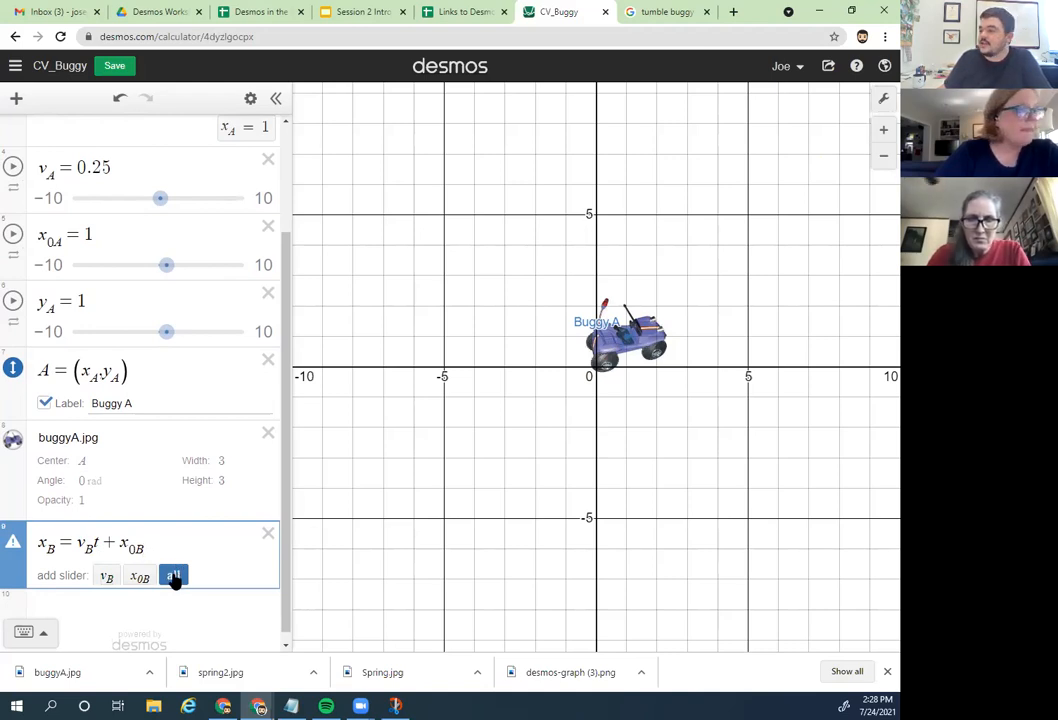
pyautogui.click(173, 576)
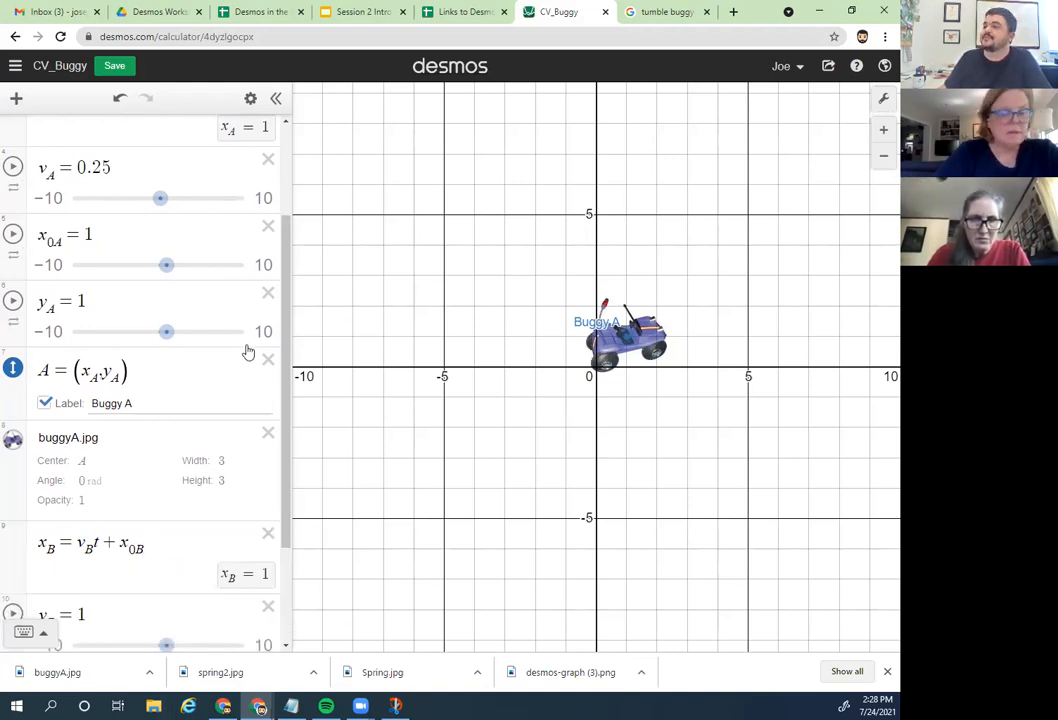
# Step: Set v_B to -0.1 and x_0B to 7, and start a blank expression below them
pyautogui.moveTo(284, 319); pyautogui.dragTo(288, 450)
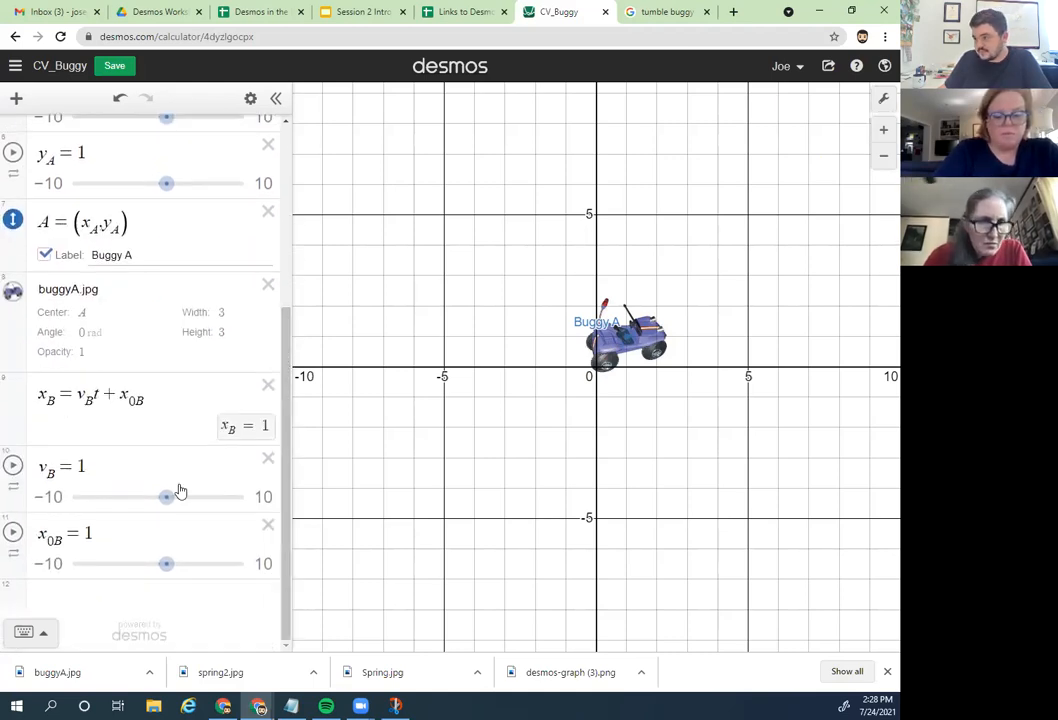
pyautogui.click(116, 470)
pyautogui.press('BackSpace')
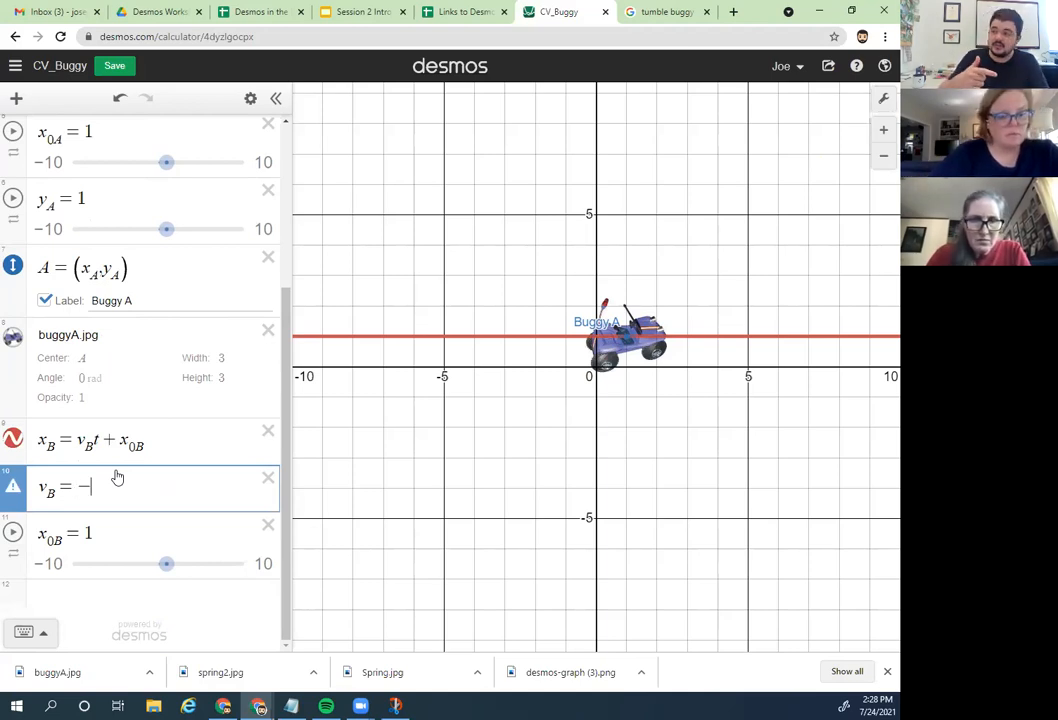
pyautogui.write('.')
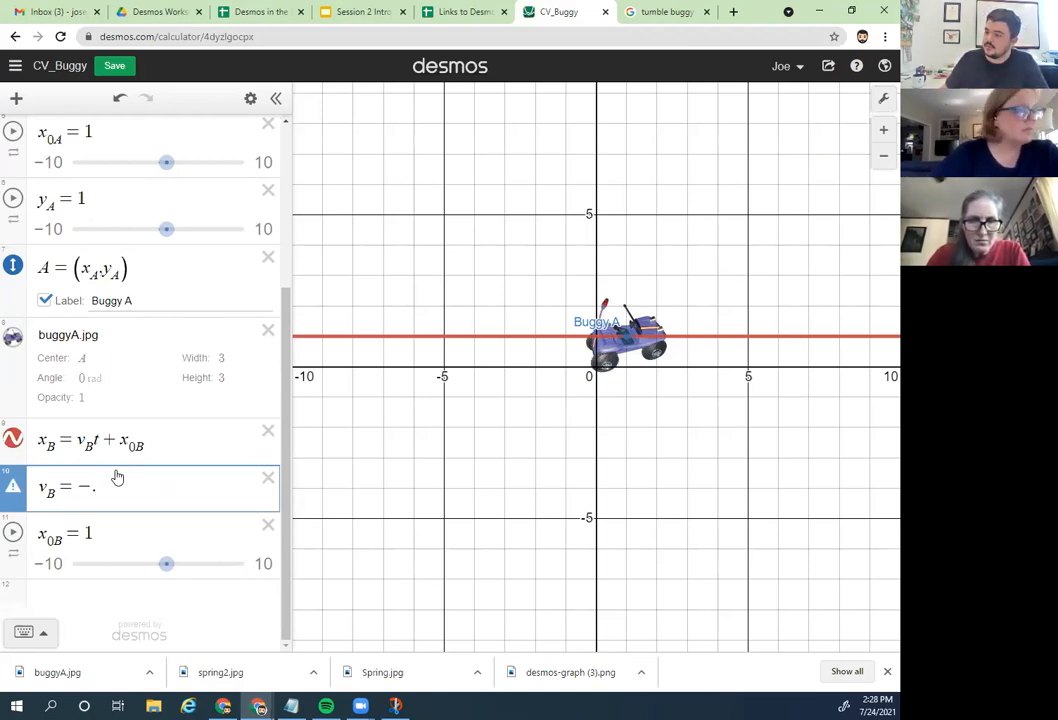
pyautogui.press('BackSpace')
pyautogui.write('0.1')
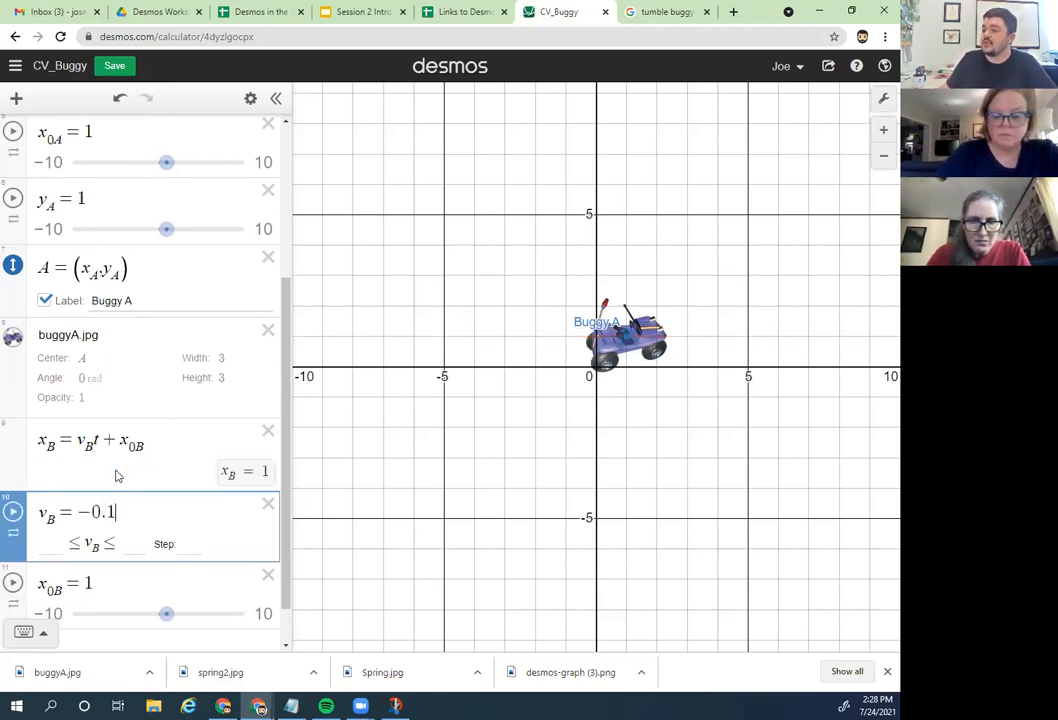
pyautogui.press('Down')
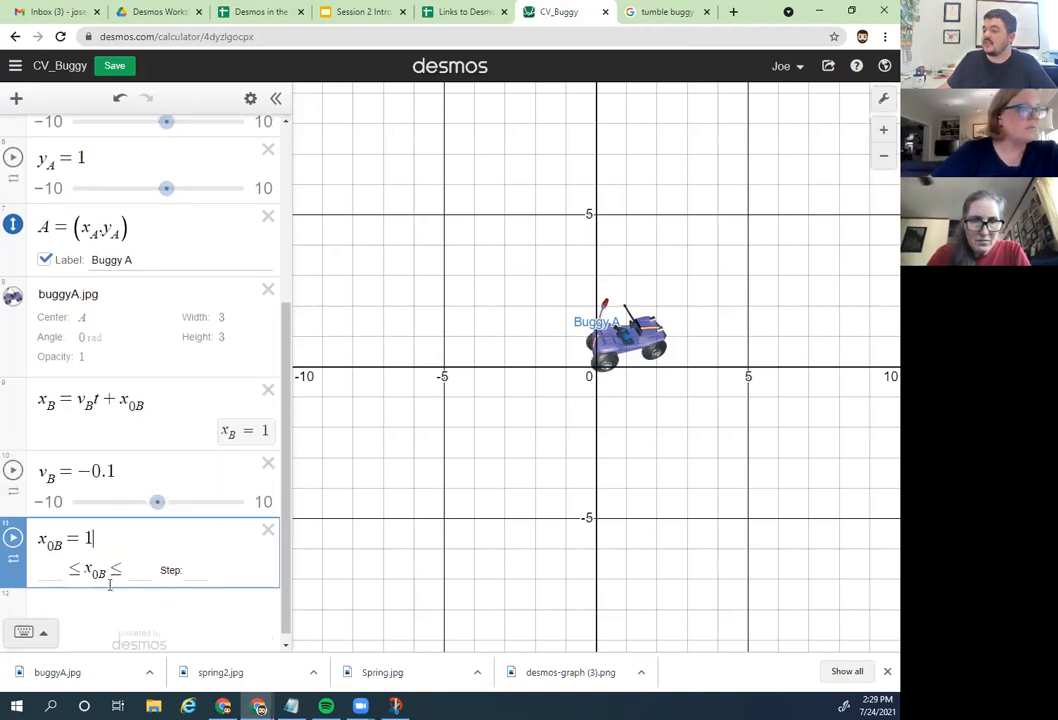
pyautogui.press('BackSpace')
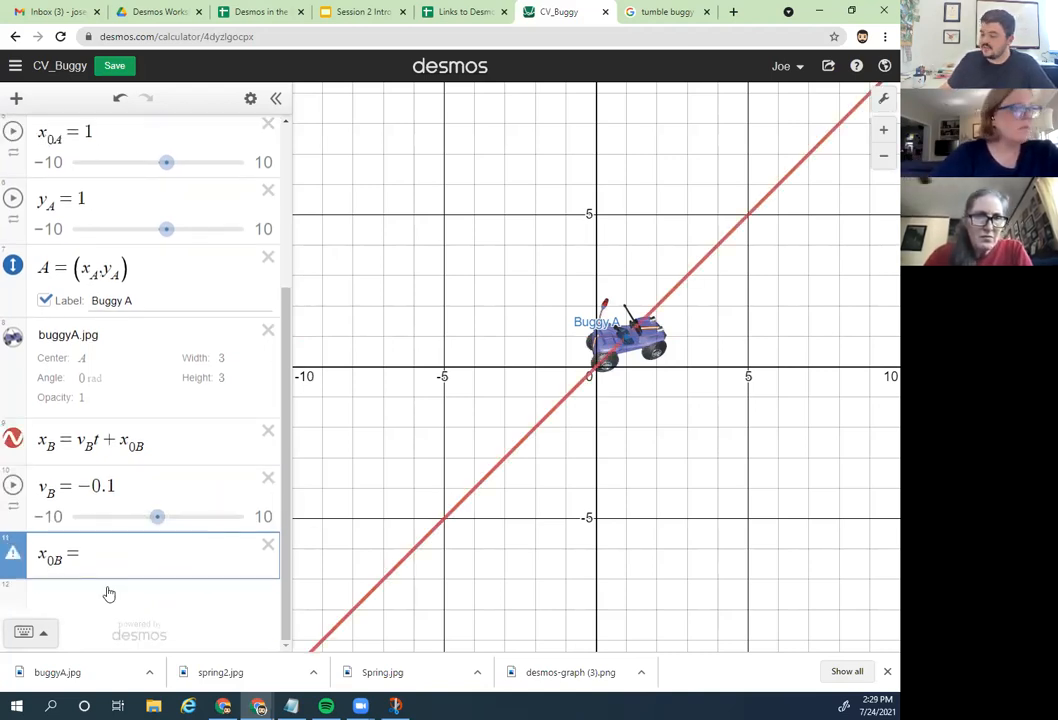
pyautogui.write('7')
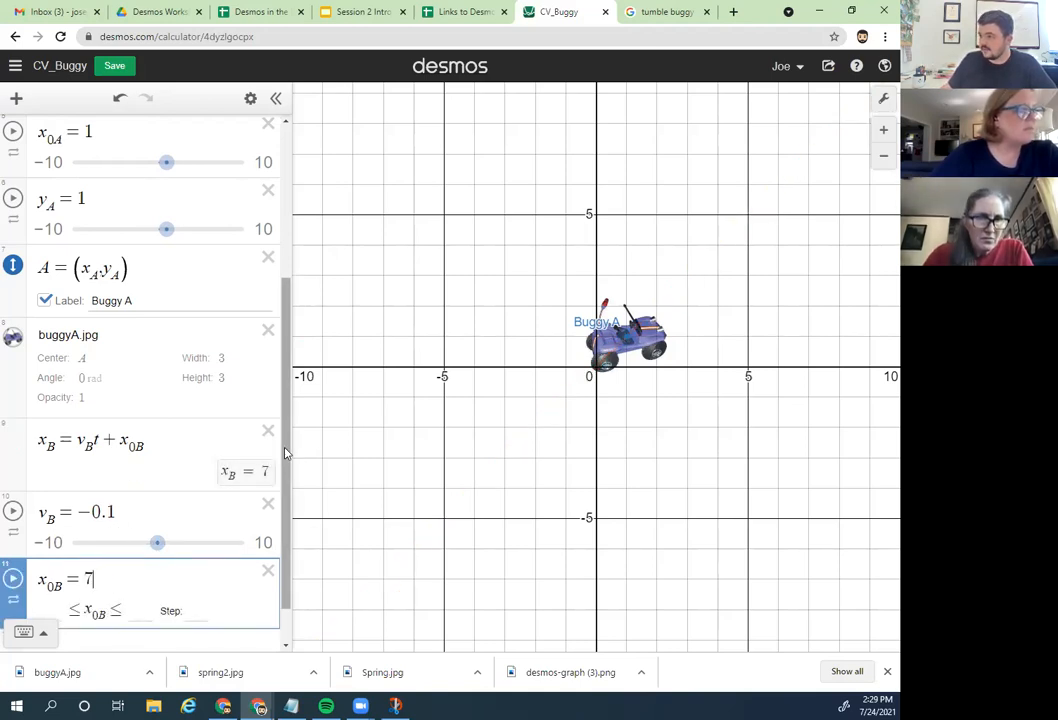
pyautogui.scroll(-1, 277, 482)
pyautogui.click(76, 604)
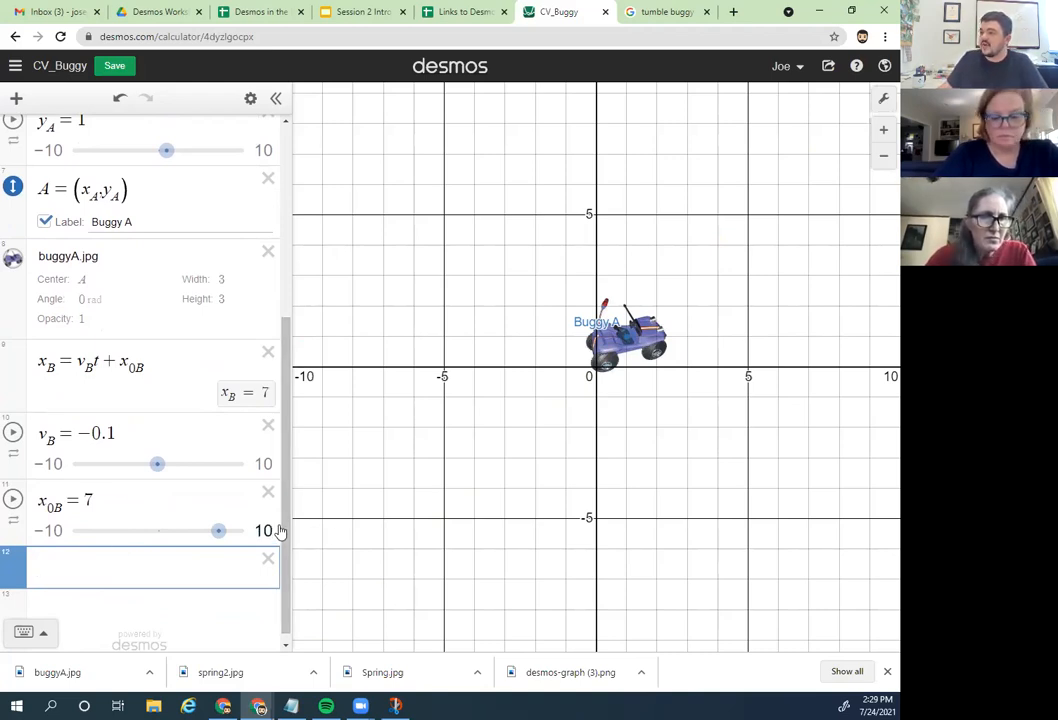
# Step: Rename the variable y_A as y_offset and update point A to (x_A, y_offset)
pyautogui.moveTo(283, 470); pyautogui.dragTo(281, 402)
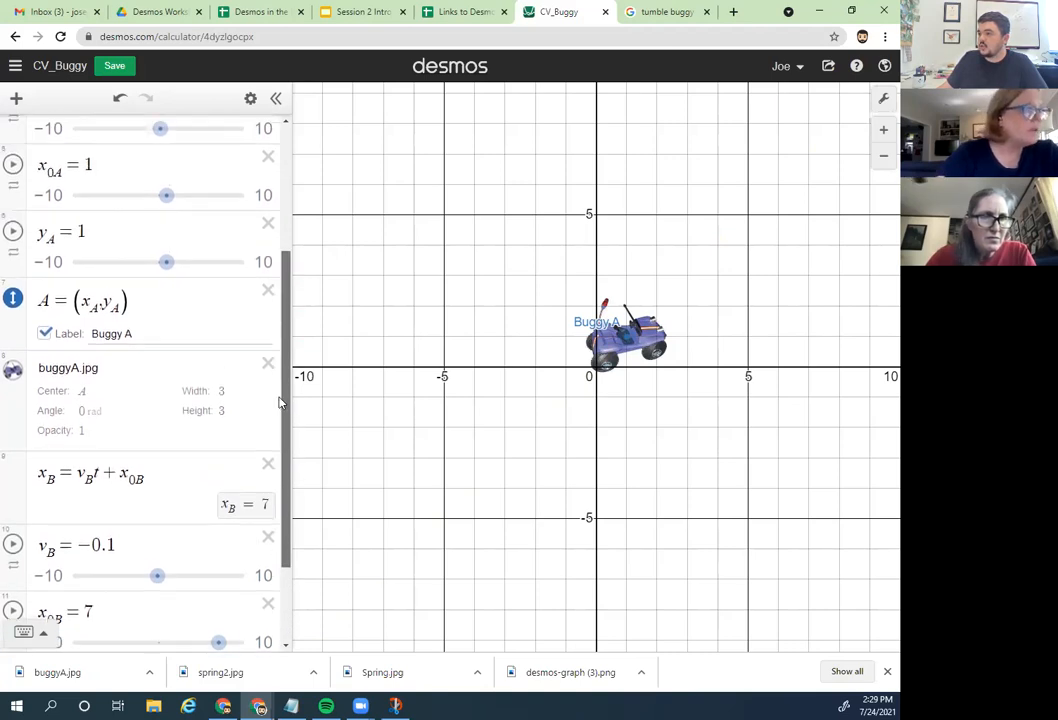
pyautogui.click(109, 262)
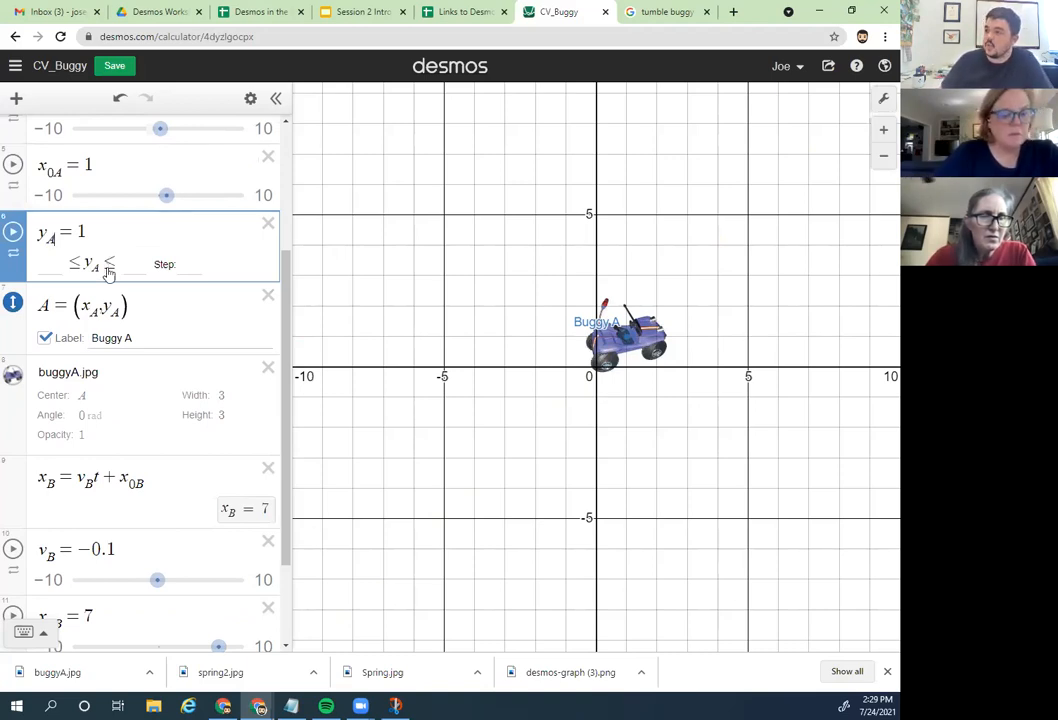
pyautogui.press('BackSpace')
pyautogui.write('offs')
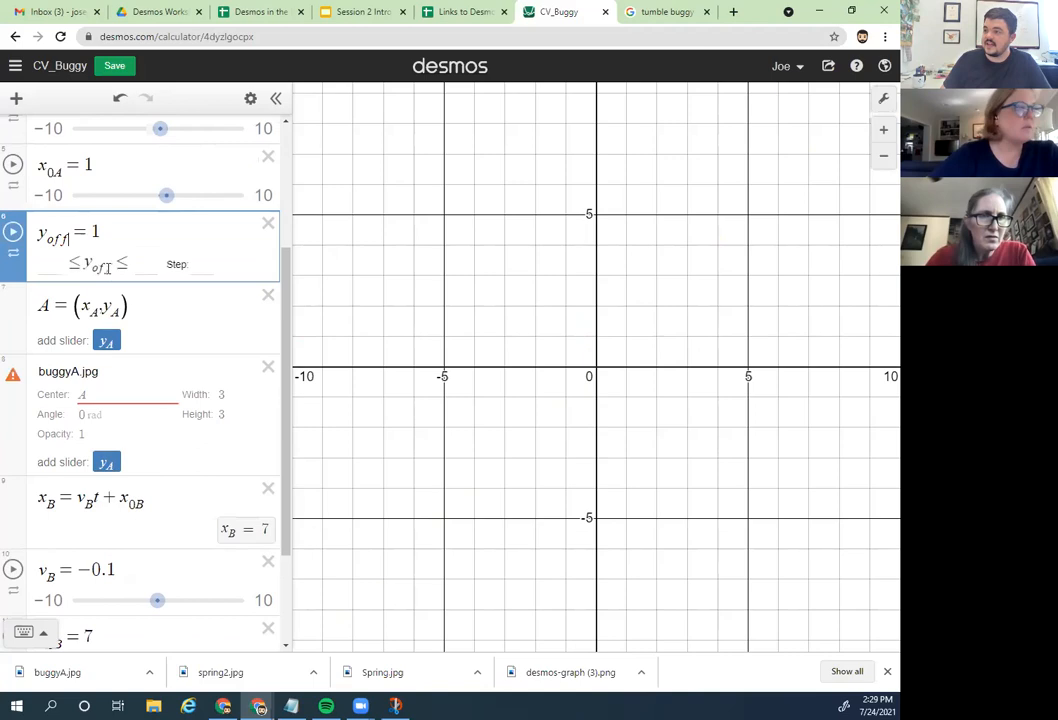
pyautogui.write('et')
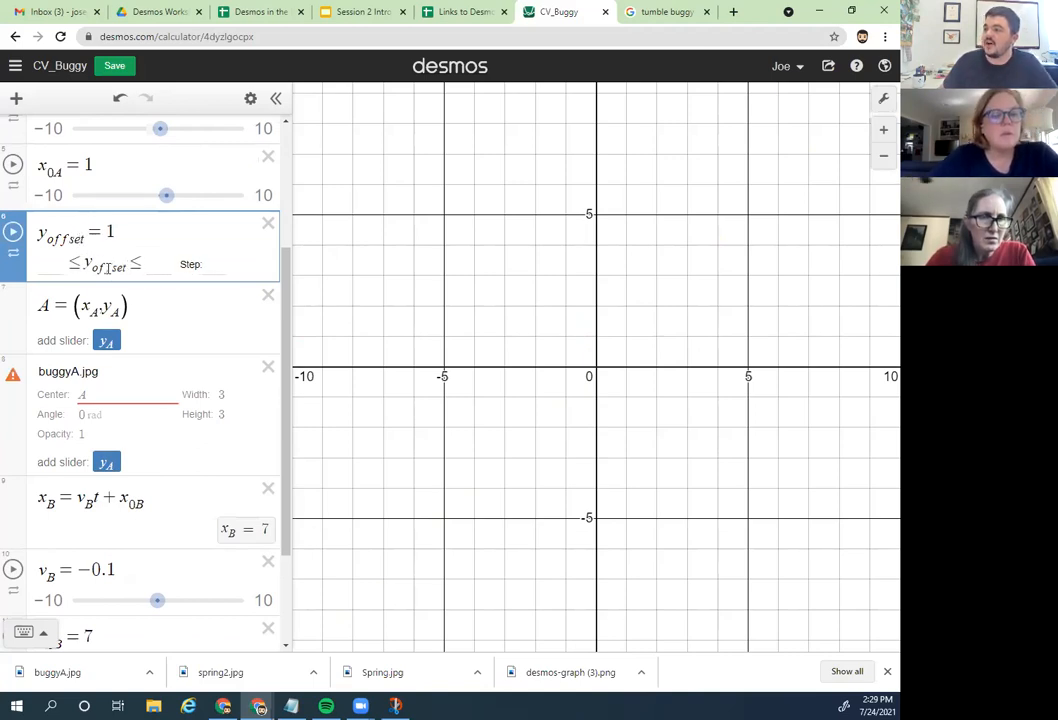
pyautogui.click(165, 331)
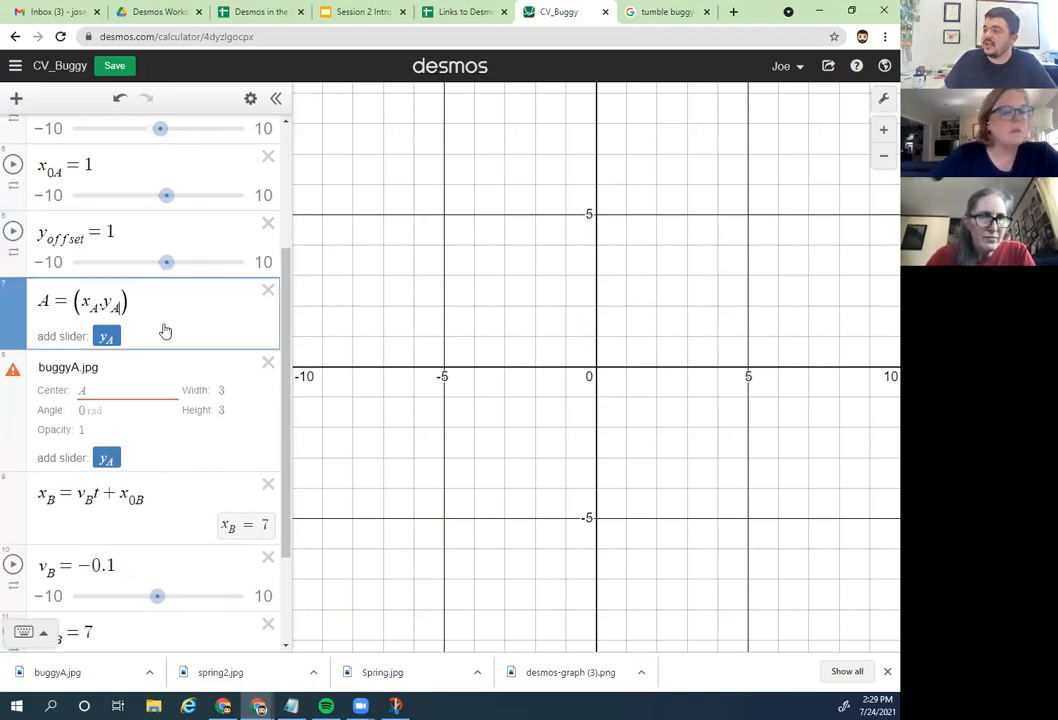
pyautogui.press('BackSpace')
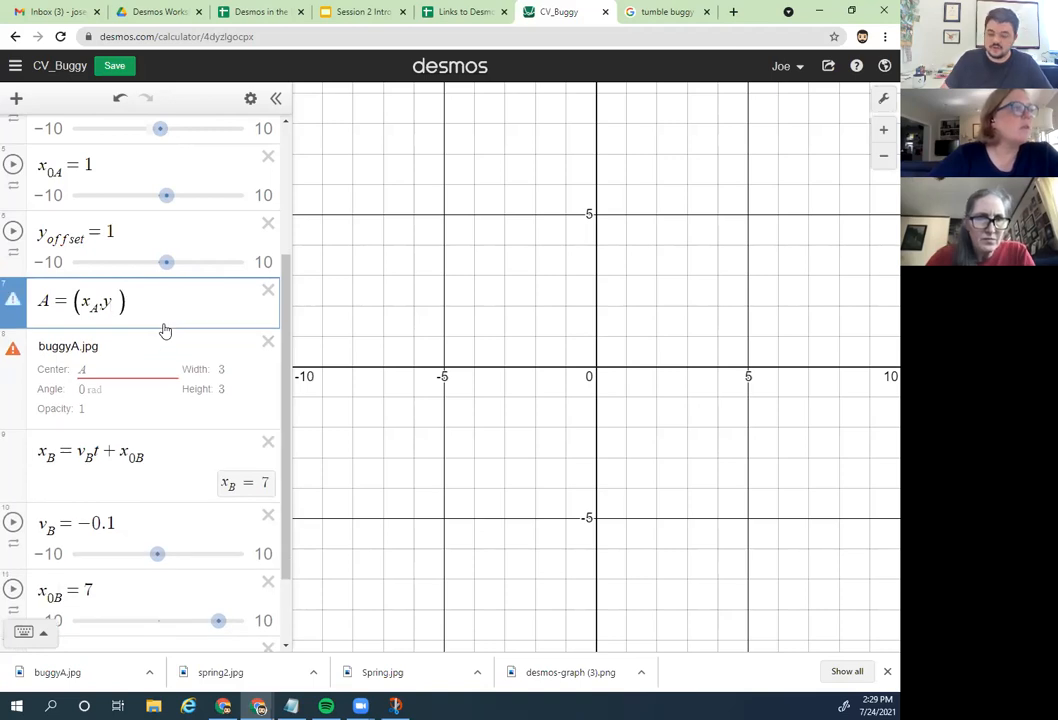
pyautogui.write('offset')
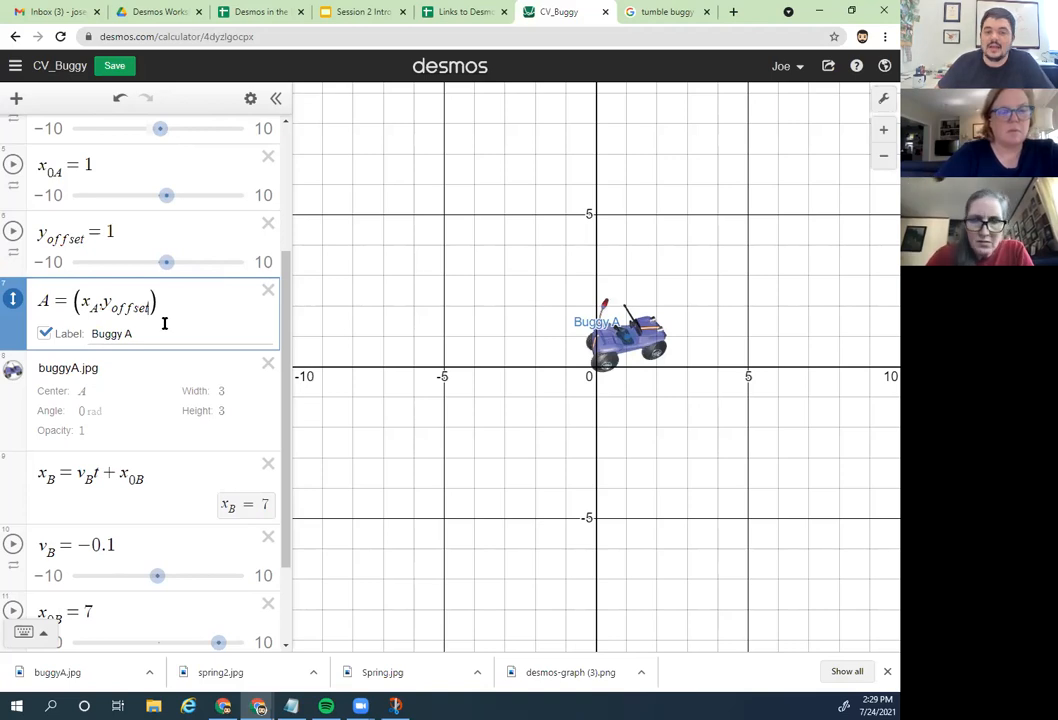
# Step: Enter the point B = (x_B, y_offset) in the blank expression below the x_0B slider
pyautogui.scroll(-2, 190, 326)
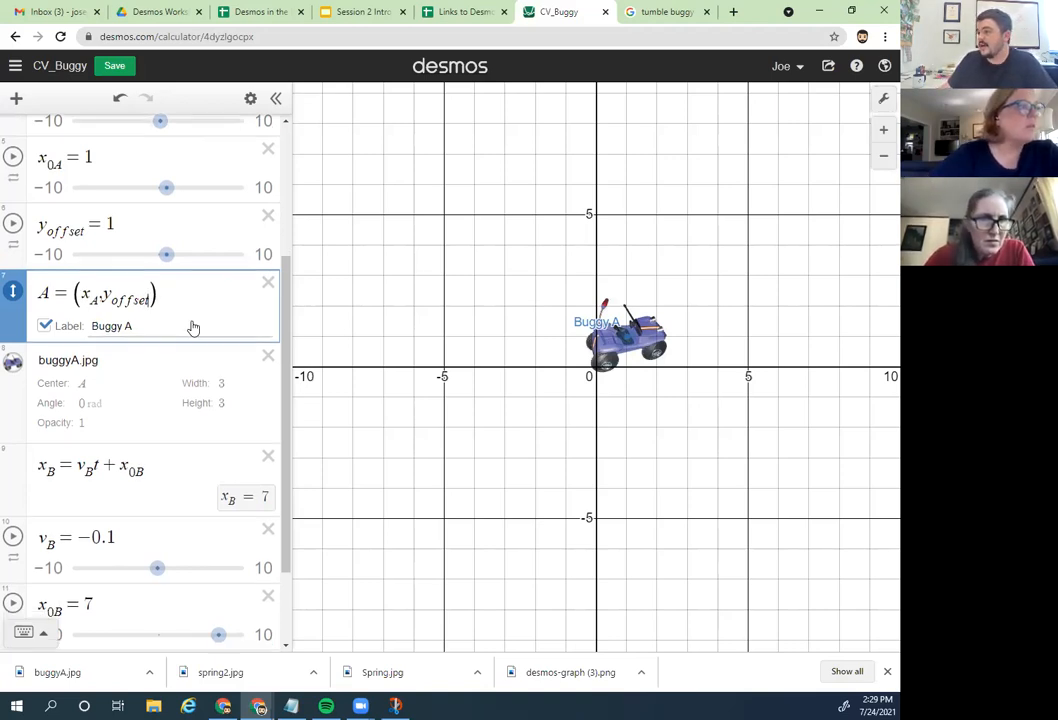
pyautogui.click(81, 552)
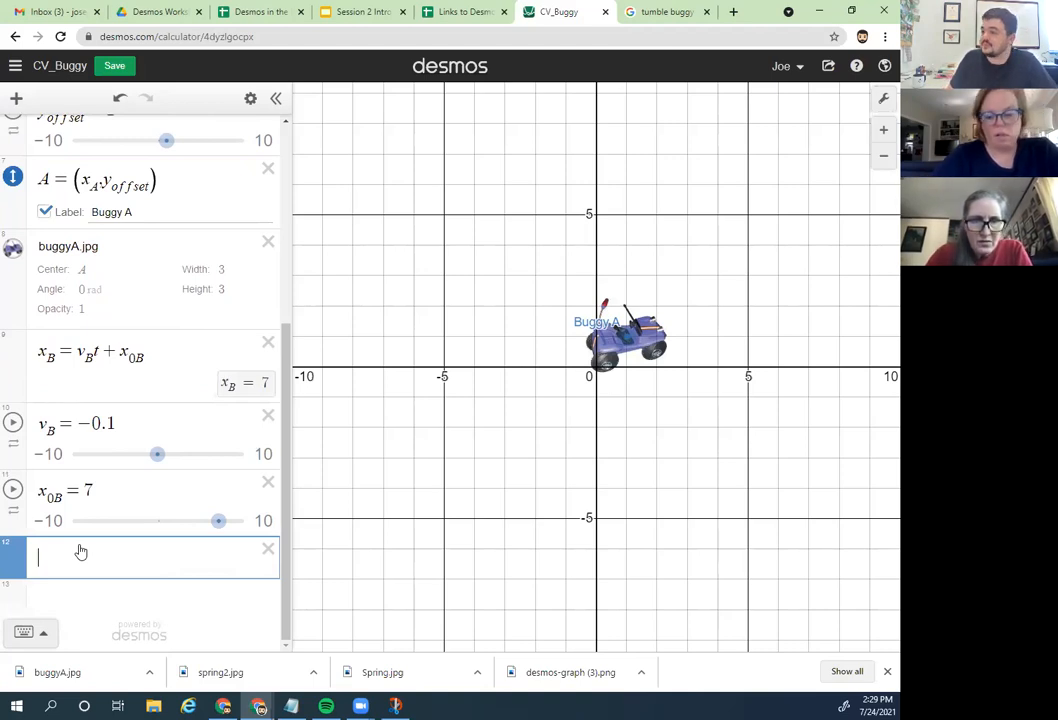
pyautogui.write('B=')
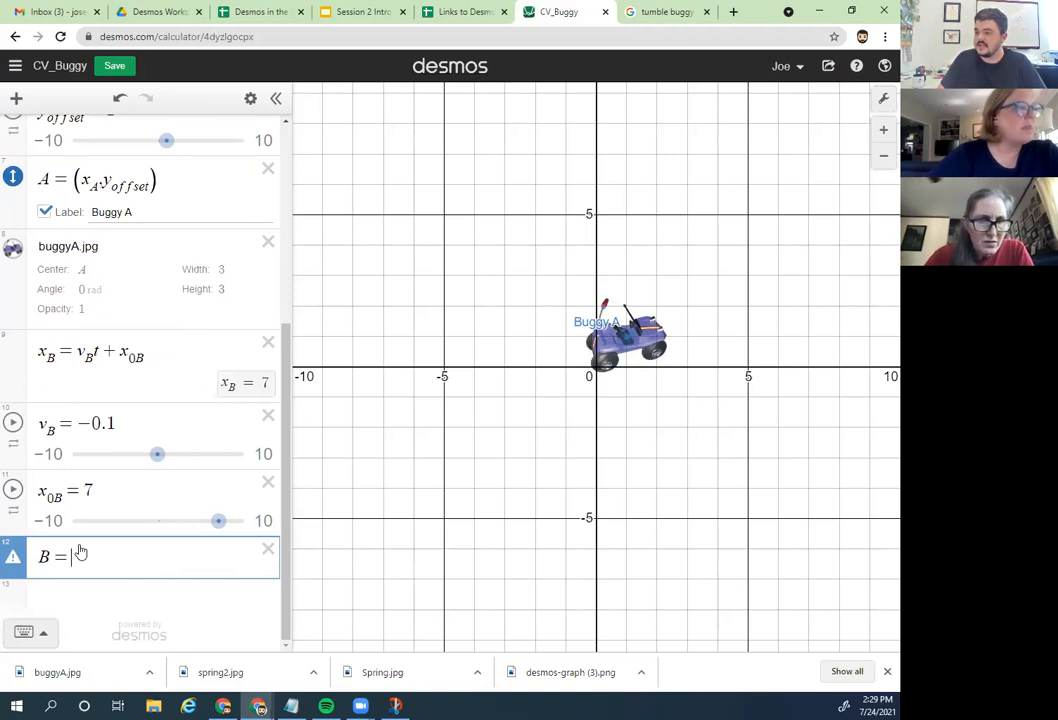
pyautogui.write('(')
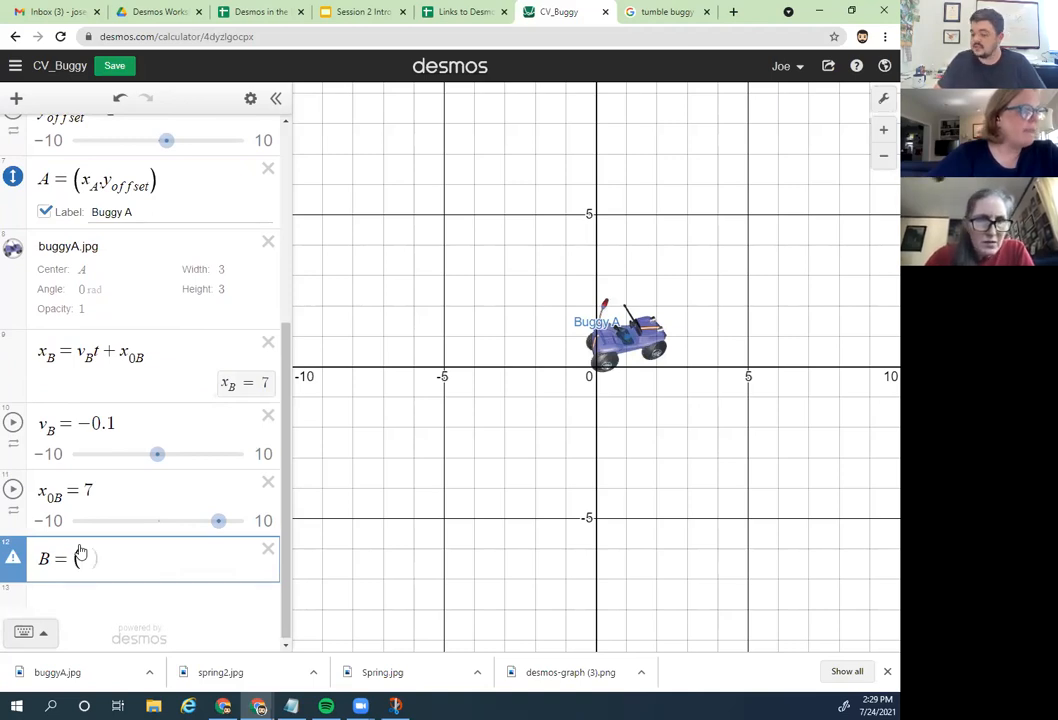
pyautogui.write('x_B')
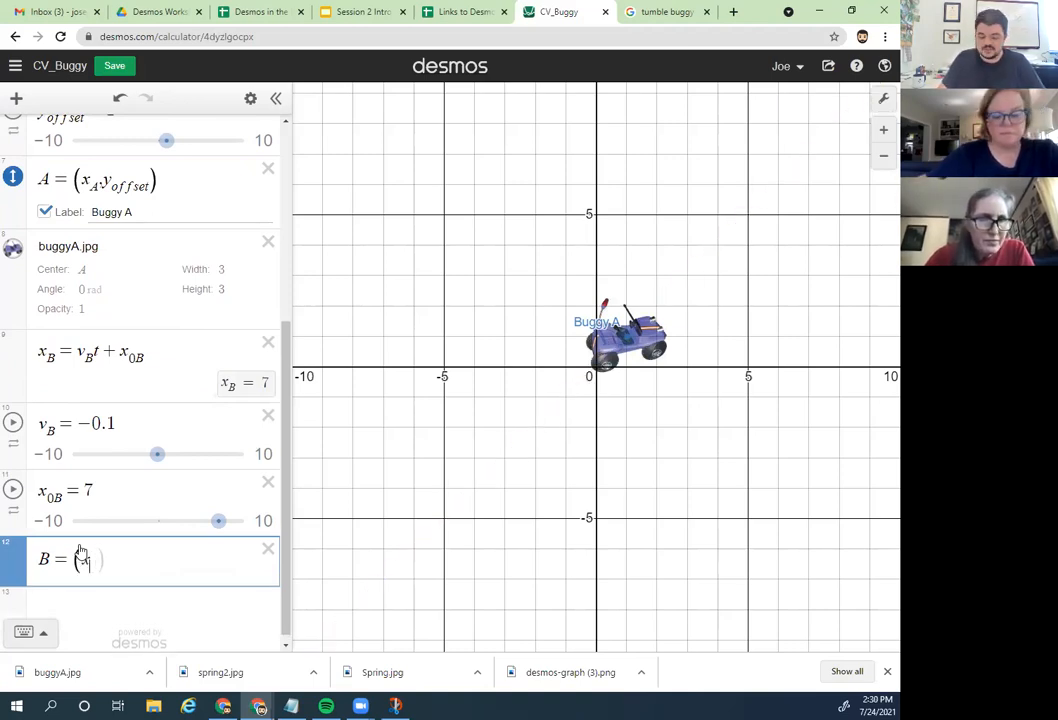
pyautogui.write(',y_off')
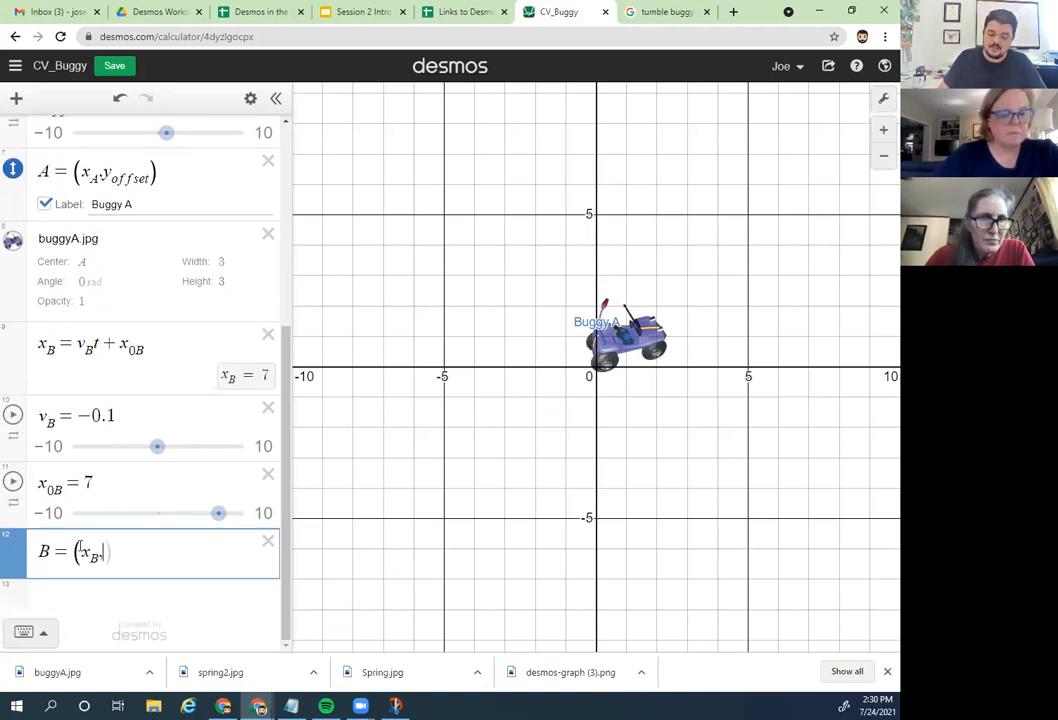
pyautogui.write('set')
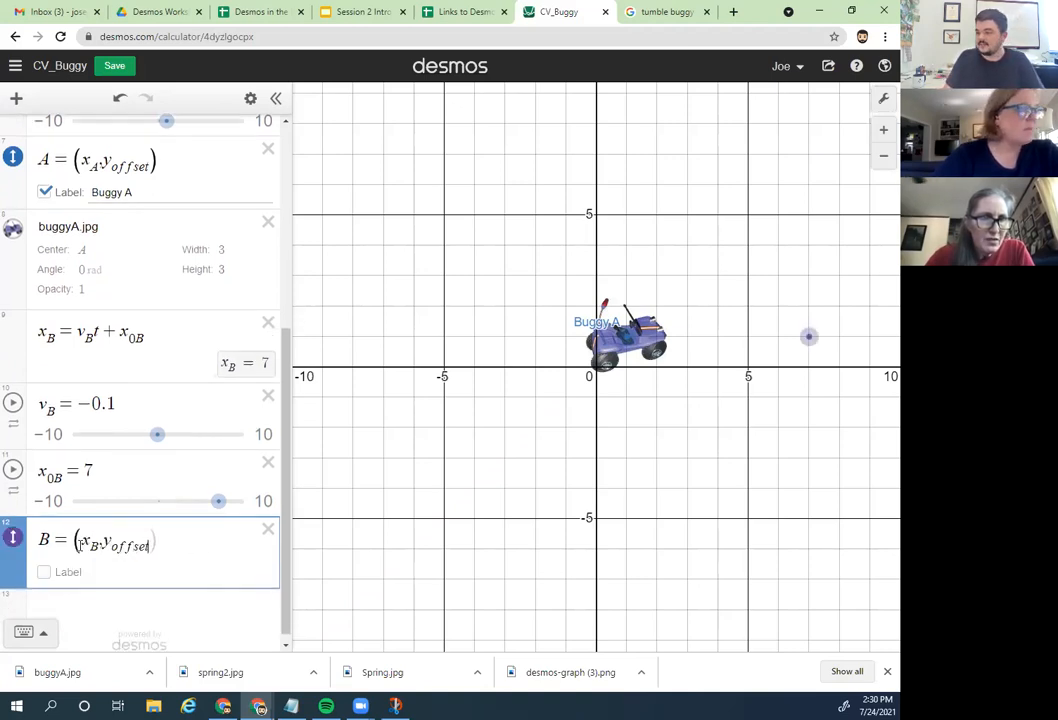
pyautogui.write(')')
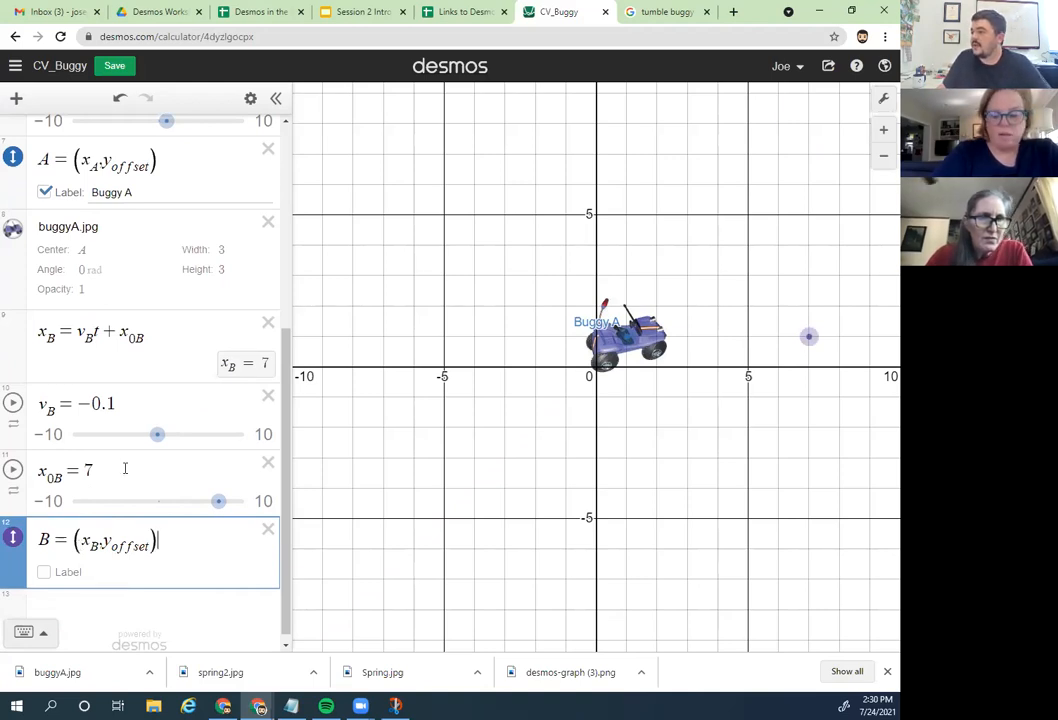
# Step: Colour point B red and label it "Buggy B", with the label placed above and to the right of the point
pyautogui.click(250, 99)
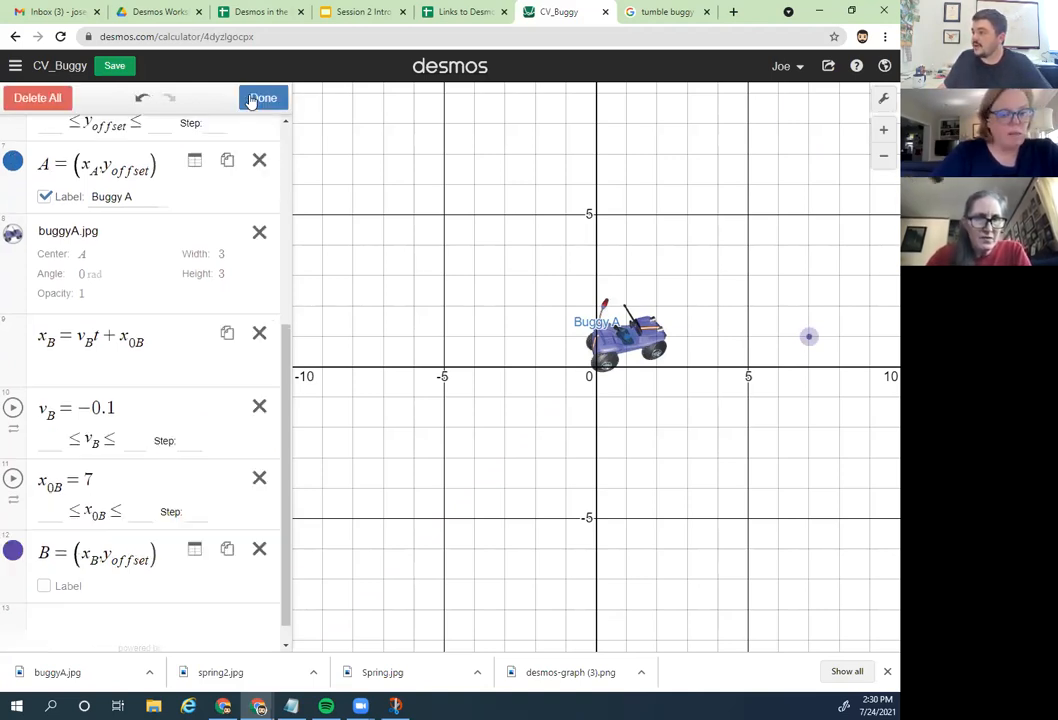
pyautogui.click(19, 554)
pyautogui.click(47, 552)
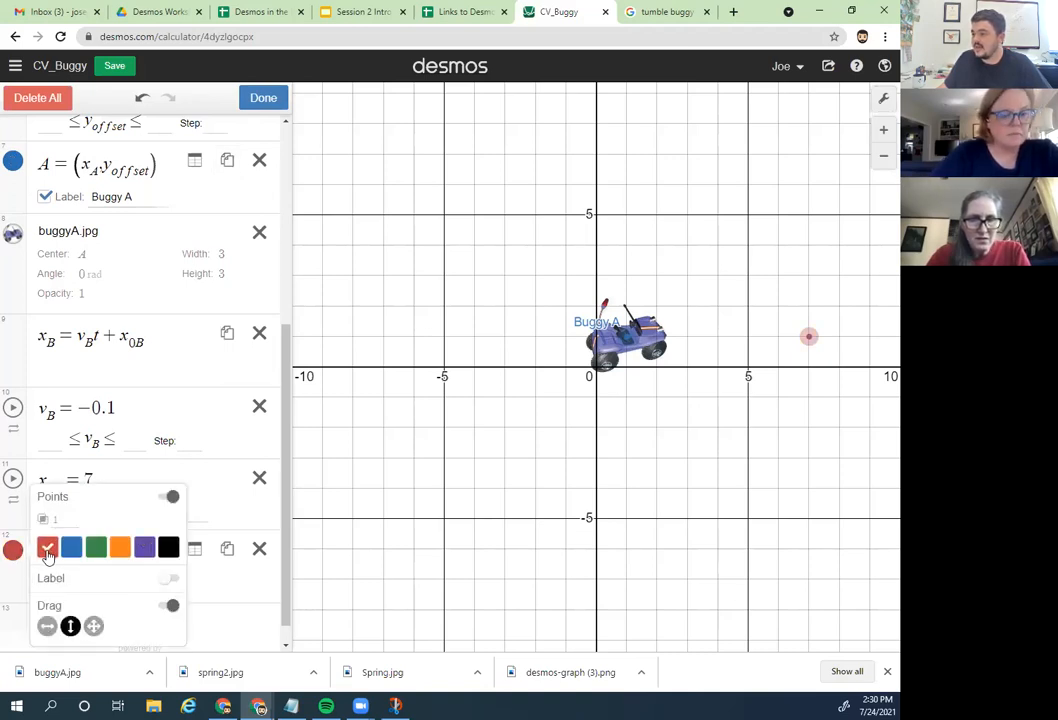
pyautogui.click(169, 578)
pyautogui.click(168, 539)
pyautogui.click(230, 590)
pyautogui.click(128, 585)
pyautogui.write('Buggy B')
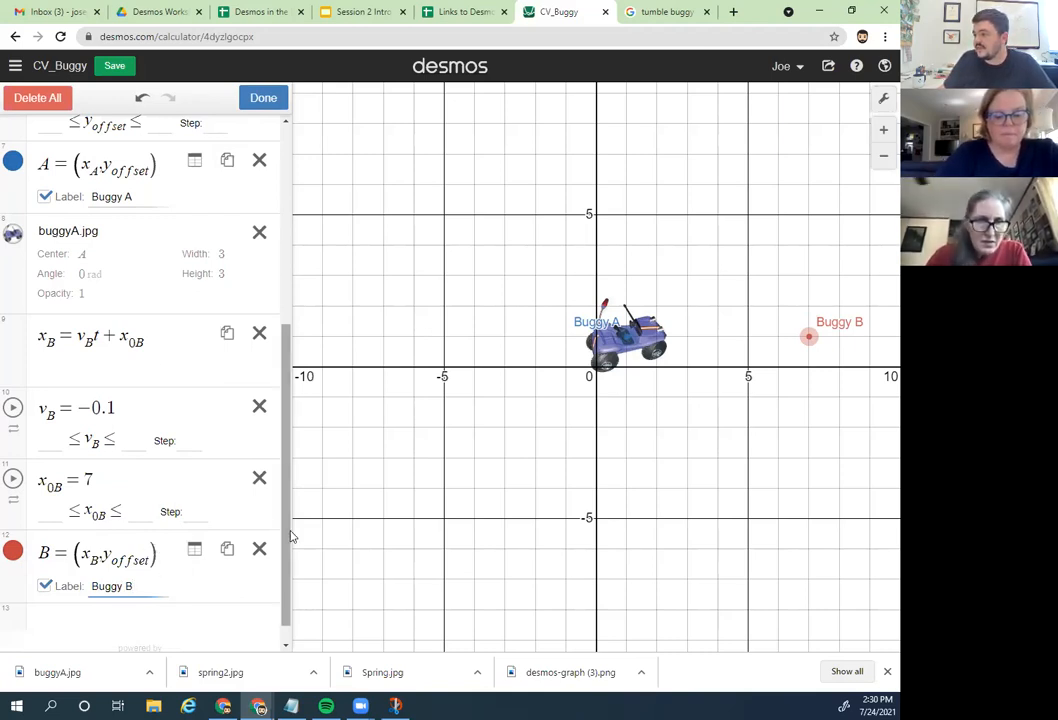
pyautogui.click(271, 98)
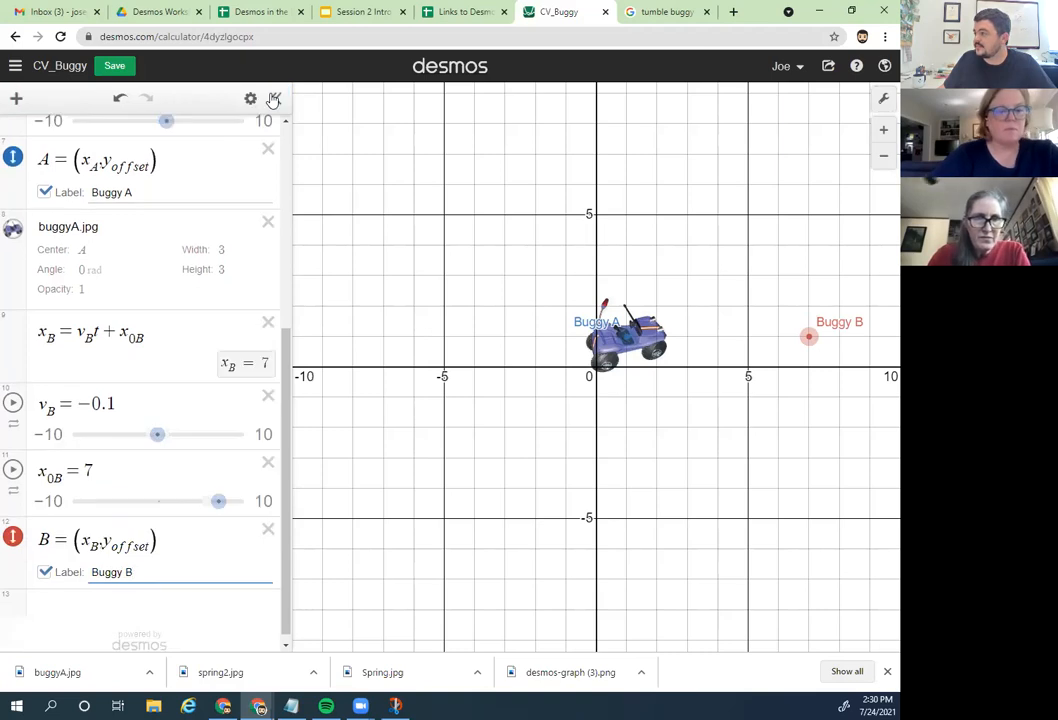
# Step: Play the time slider t to watch buggies A and B approach each other, and return t to 0
pyautogui.scroll(4, 270, 320)
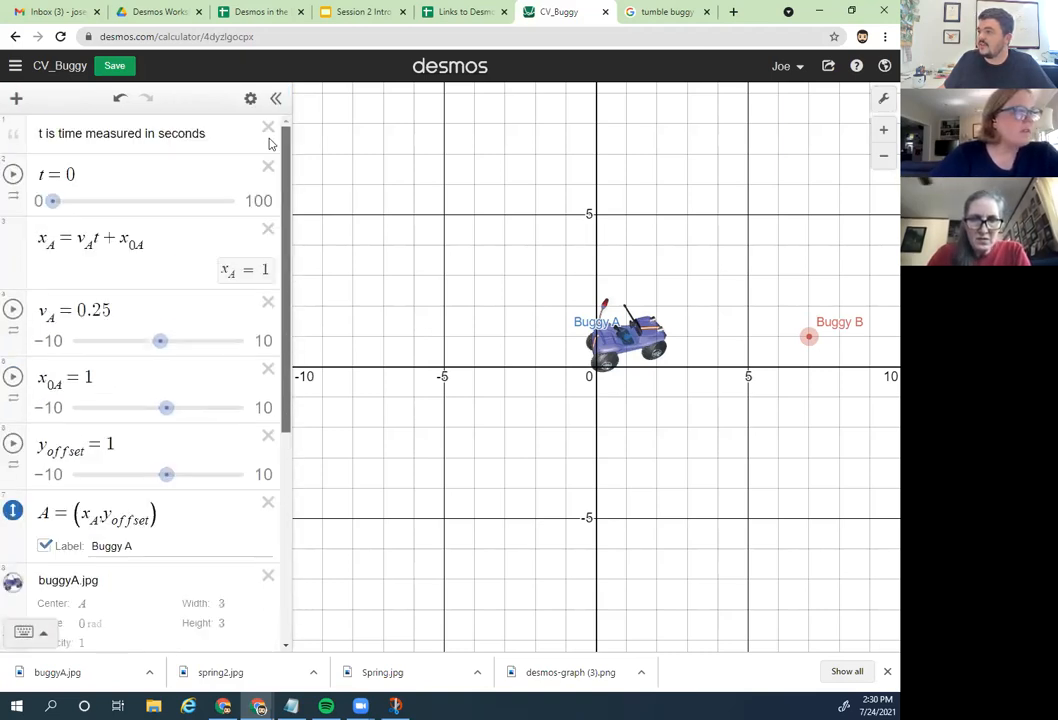
pyautogui.click(13, 174)
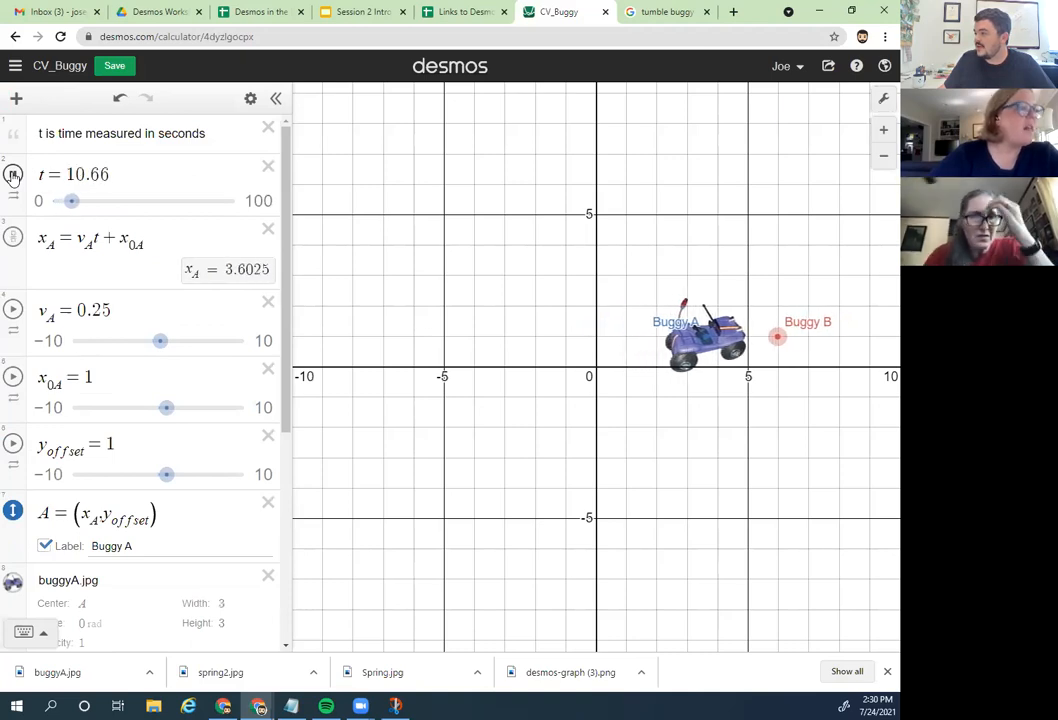
pyautogui.click(13, 174)
pyautogui.moveTo(71, 203); pyautogui.dragTo(30, 203)
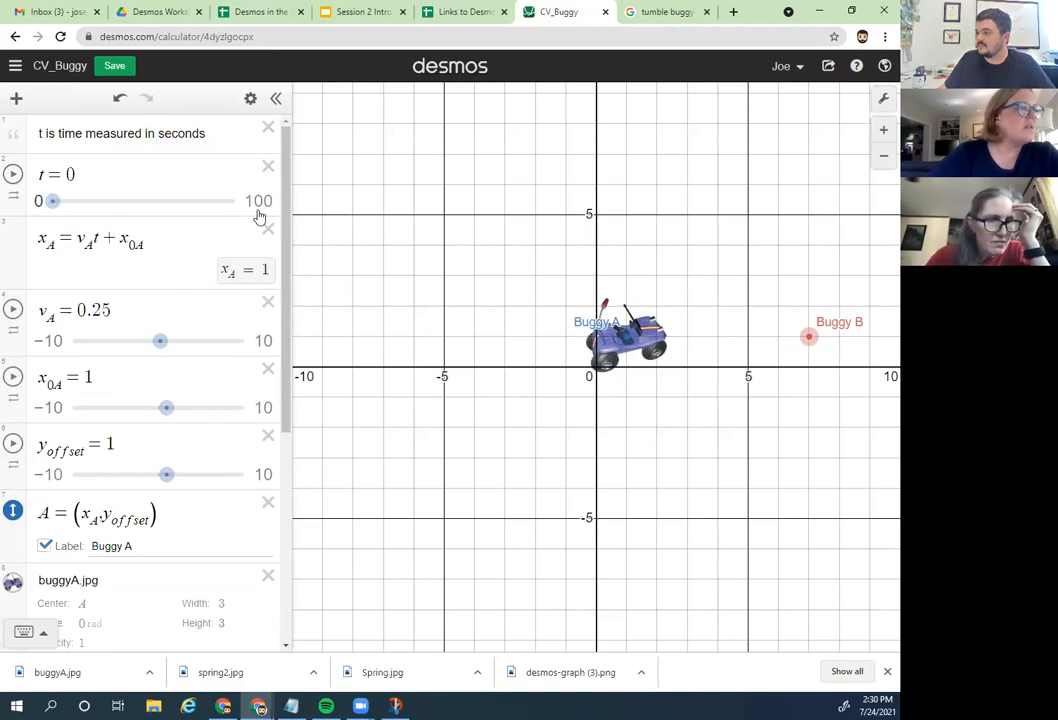
# Step: Examine the Buggy B expressions and the colour, label and drag settings of point B
pyautogui.moveTo(285, 204); pyautogui.dragTo(287, 437)
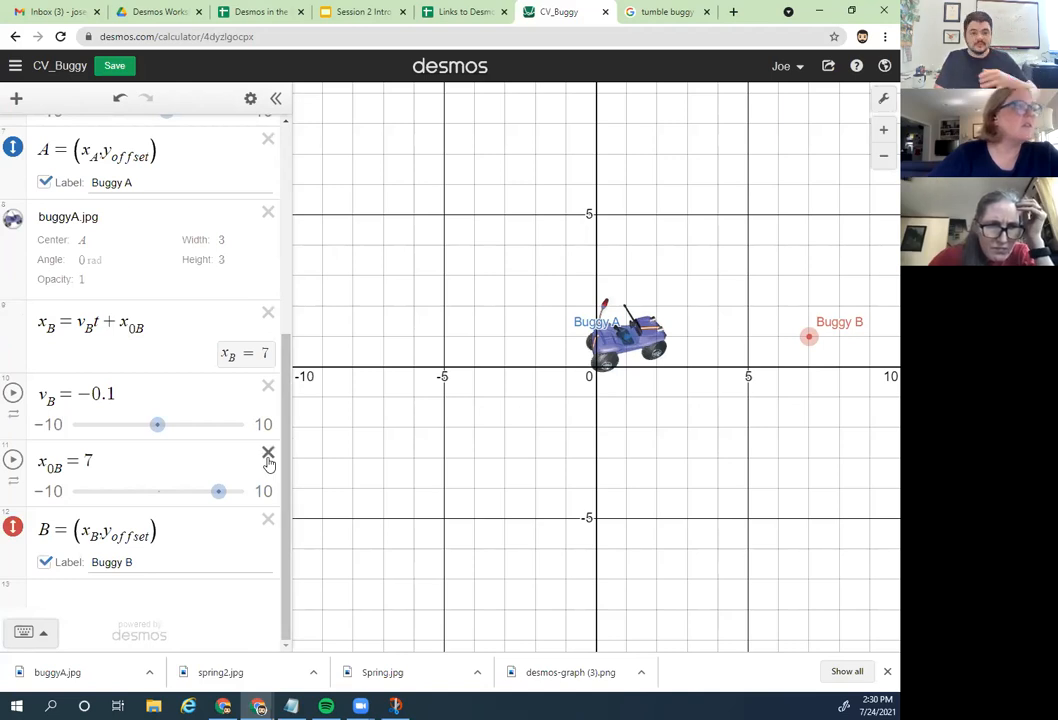
pyautogui.scroll(2, 268, 462)
pyautogui.scroll(-1, 378, 295)
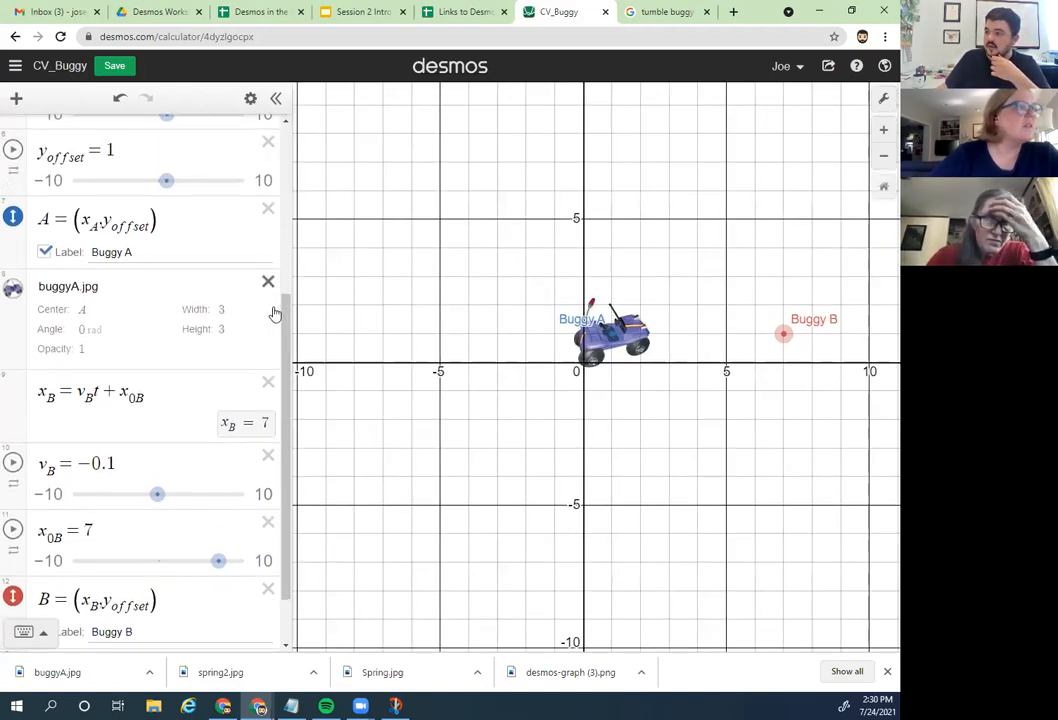
pyautogui.scroll(-2, 276, 313)
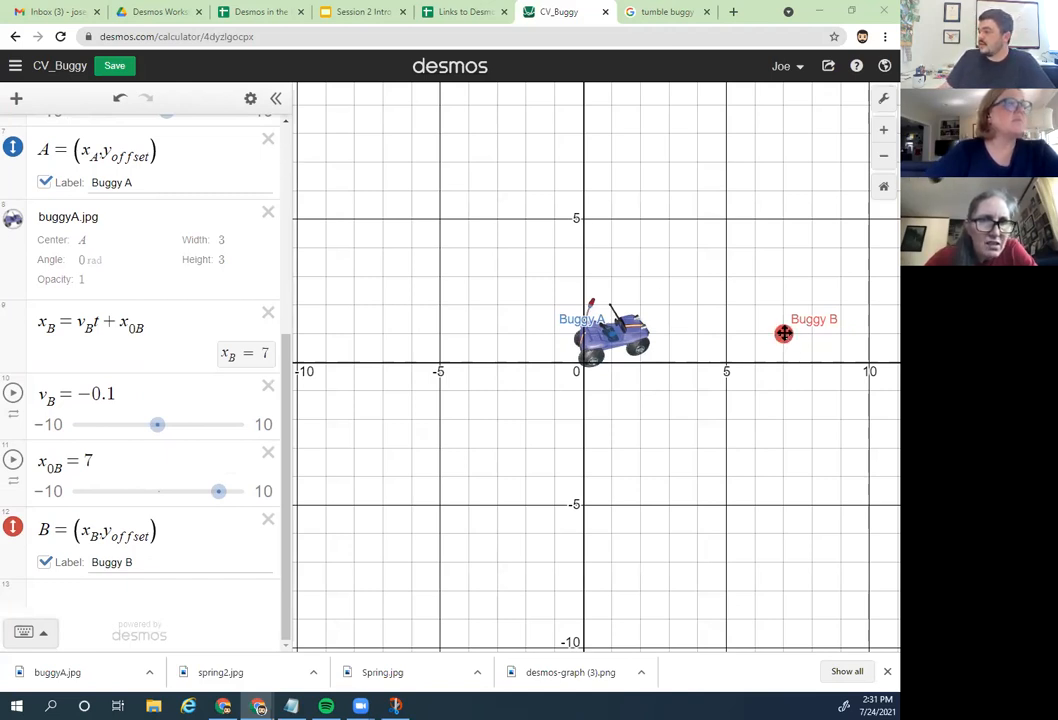
pyautogui.click(250, 101)
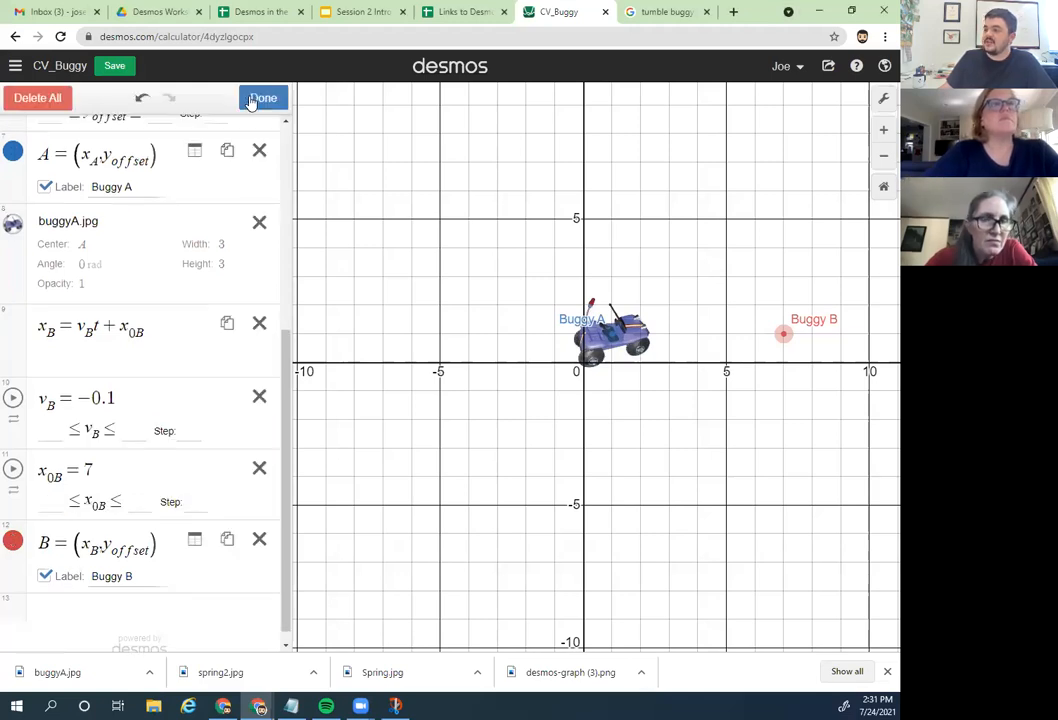
pyautogui.click(16, 544)
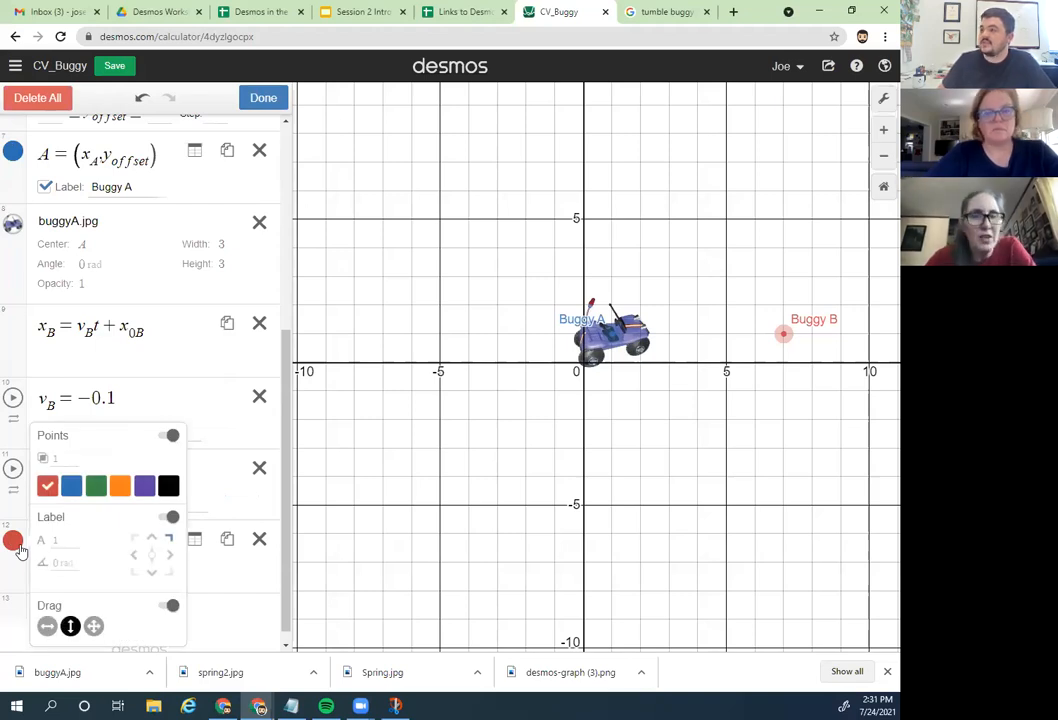
pyautogui.click(252, 98)
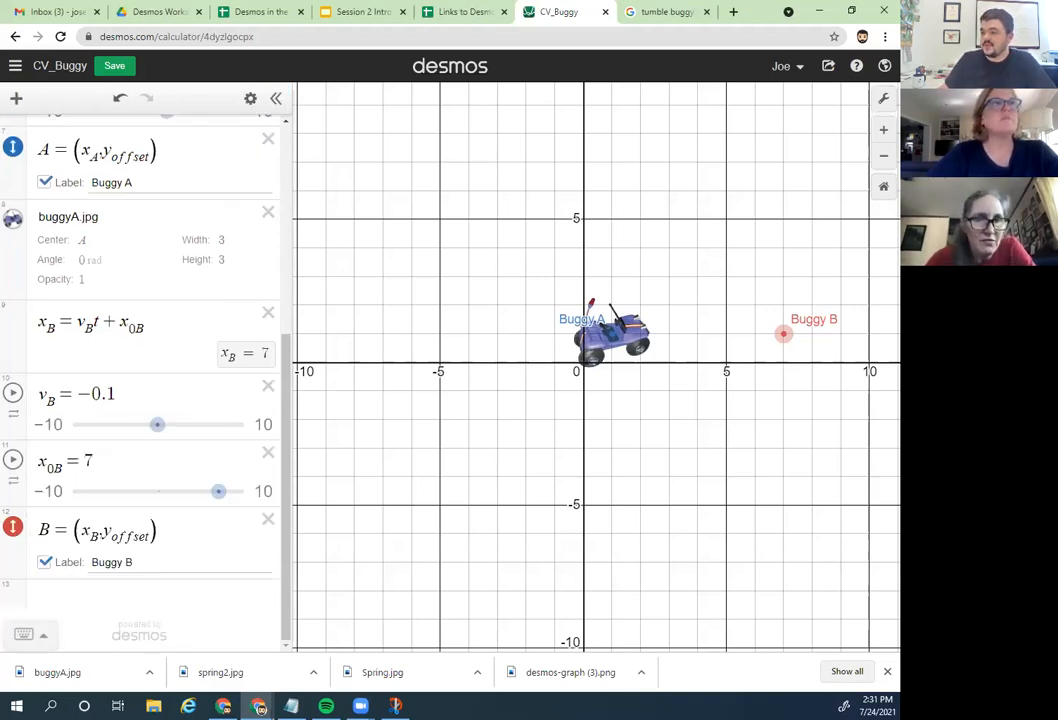
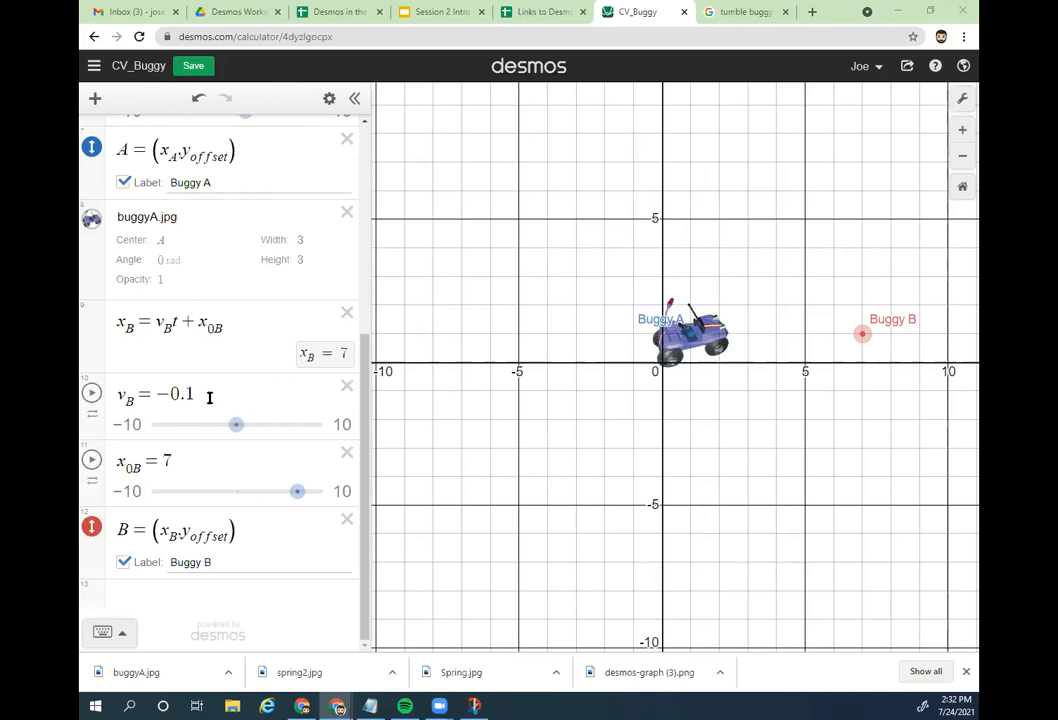
# Step: Insert the image buggyB.jpg from the Downloads folder in the blank expression below point B
pyautogui.scroll(5, 209, 397)
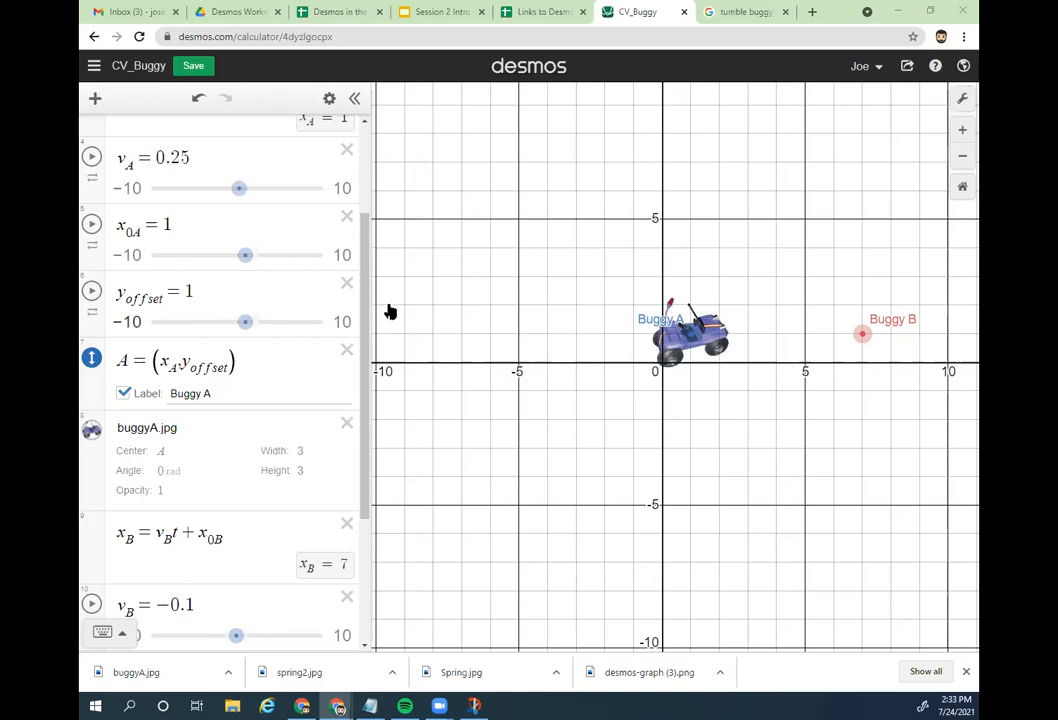
pyautogui.scroll(-2, 230, 300)
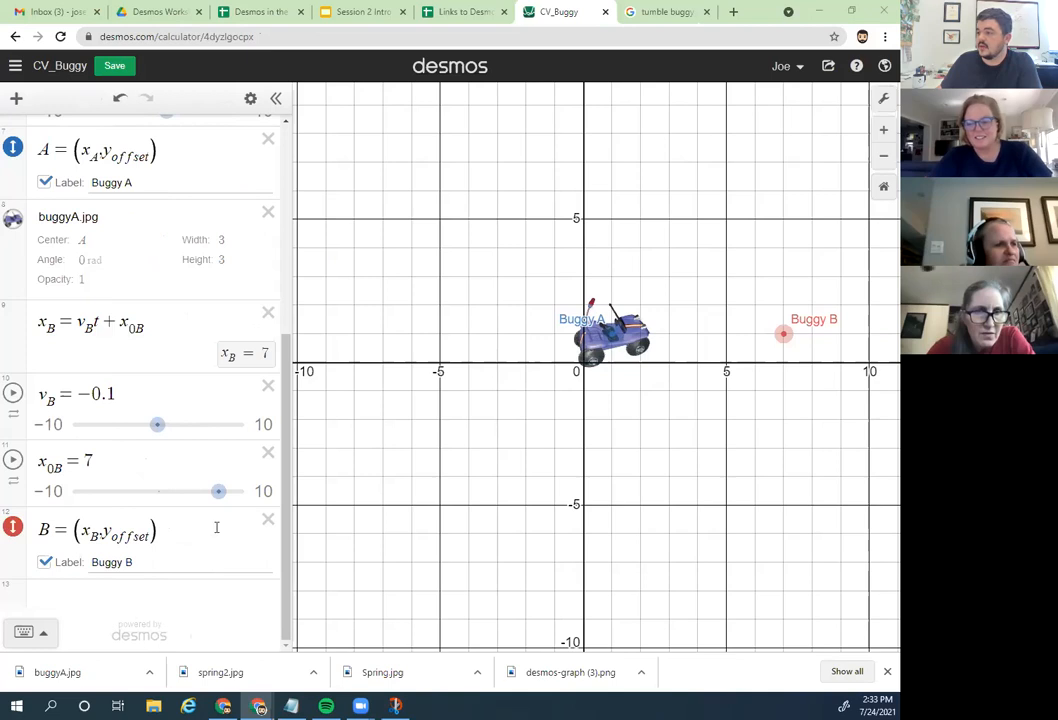
pyautogui.click(137, 600)
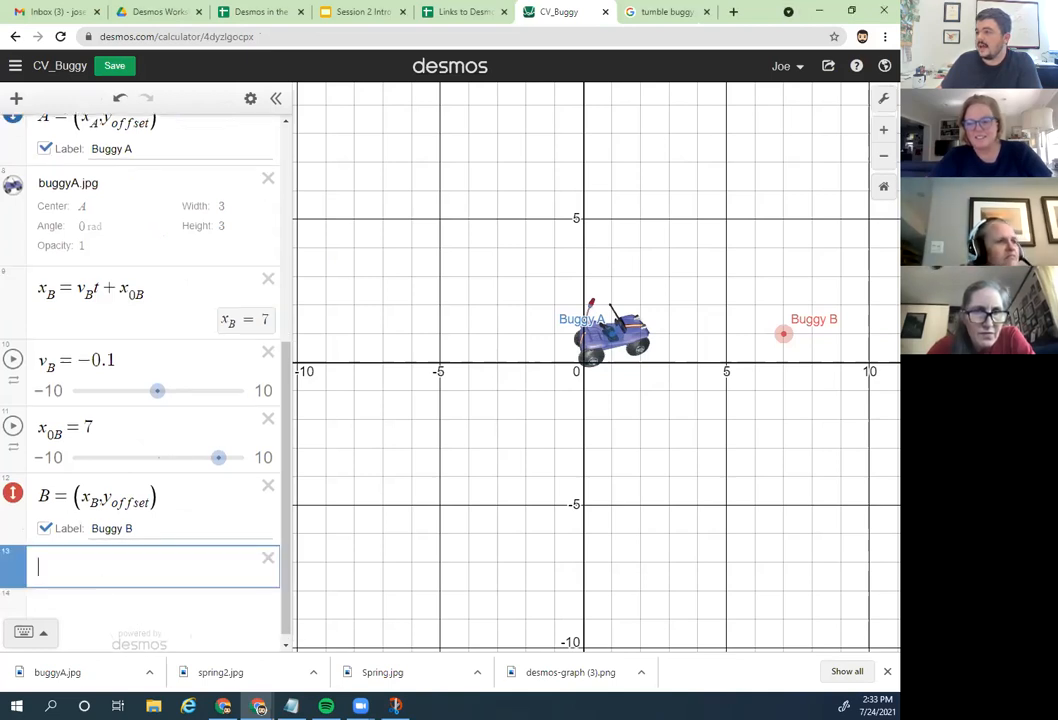
pyautogui.click(15, 100)
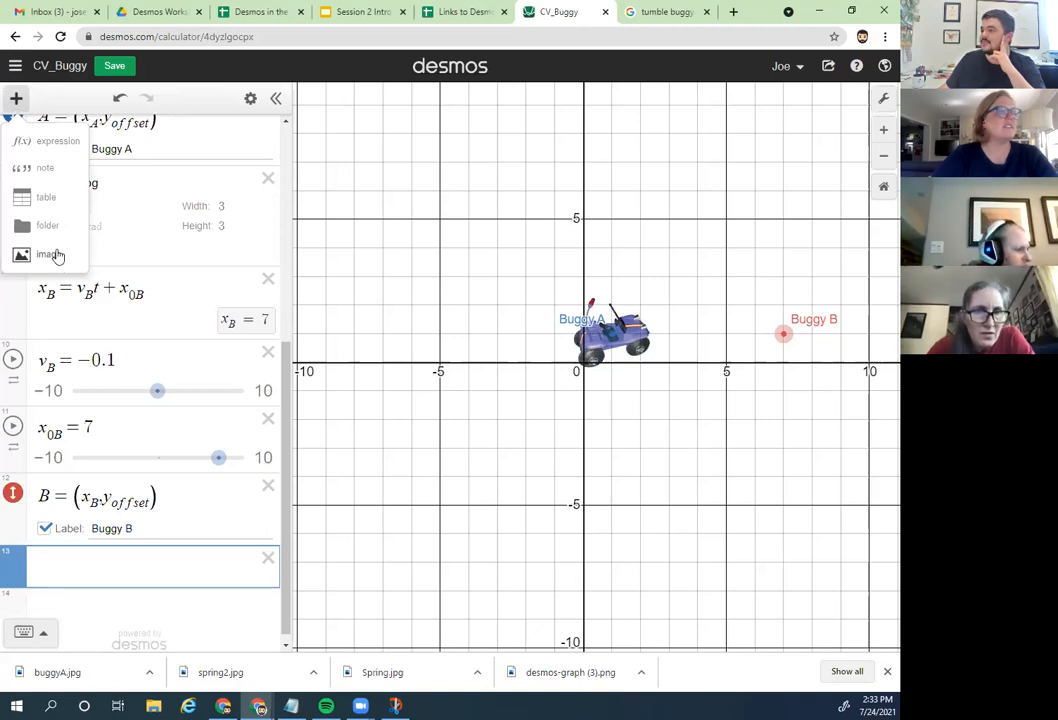
pyautogui.click(57, 255)
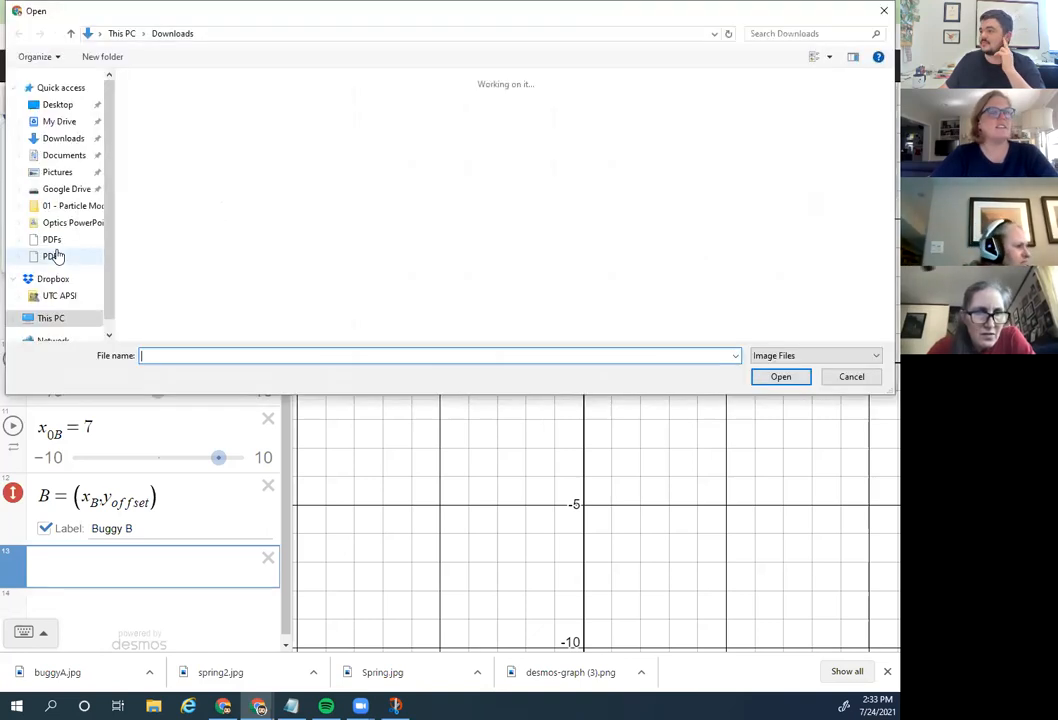
pyautogui.click(182, 106)
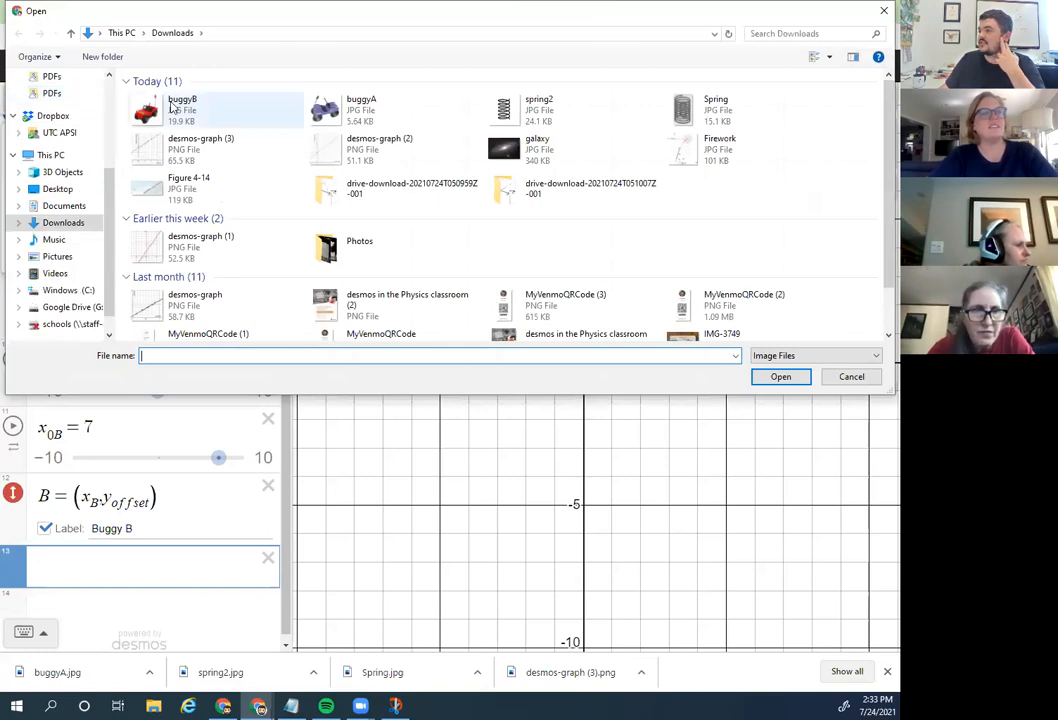
pyautogui.click(780, 377)
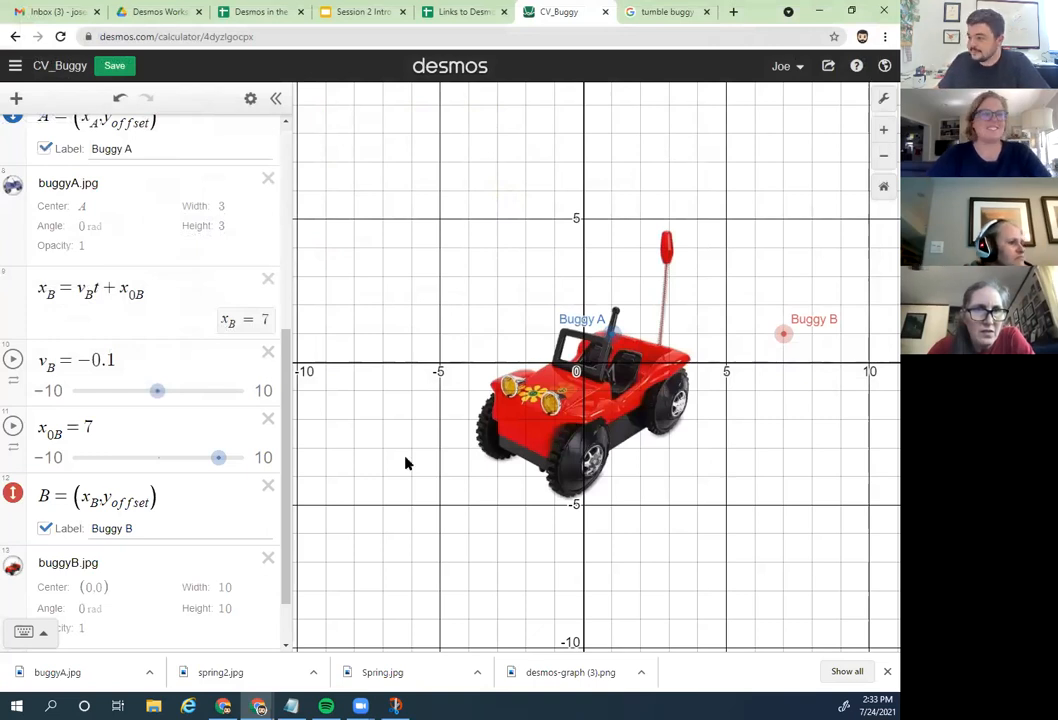
# Step: Set the buggyB.jpg image's width and height to 2
pyautogui.scroll(-2, 172, 500)
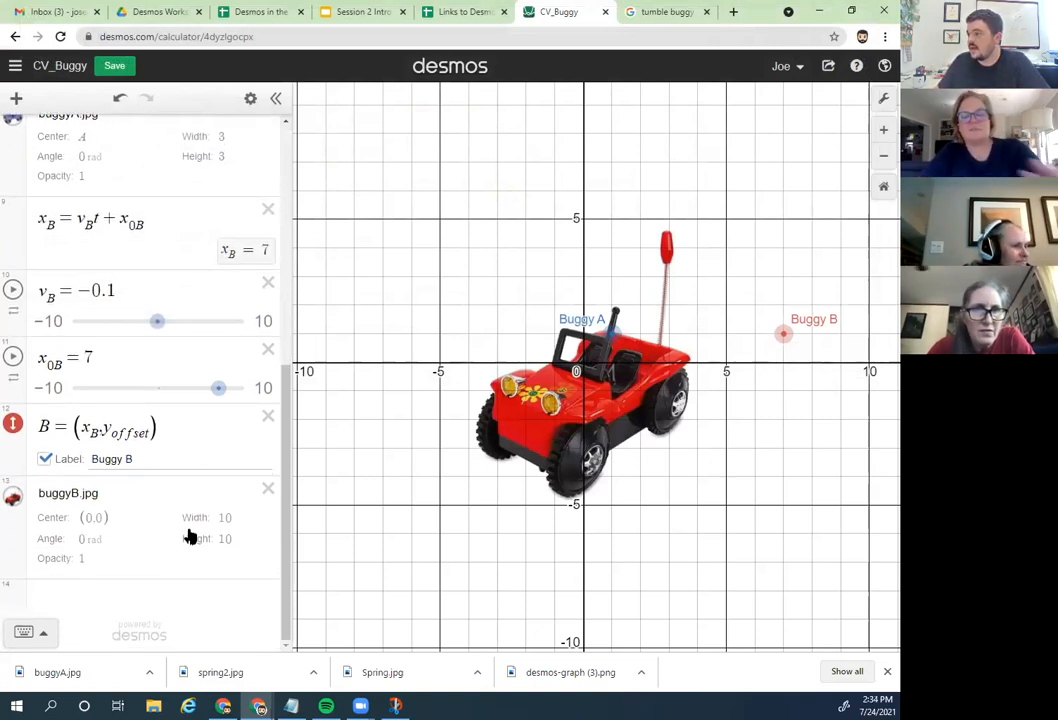
pyautogui.click(223, 516)
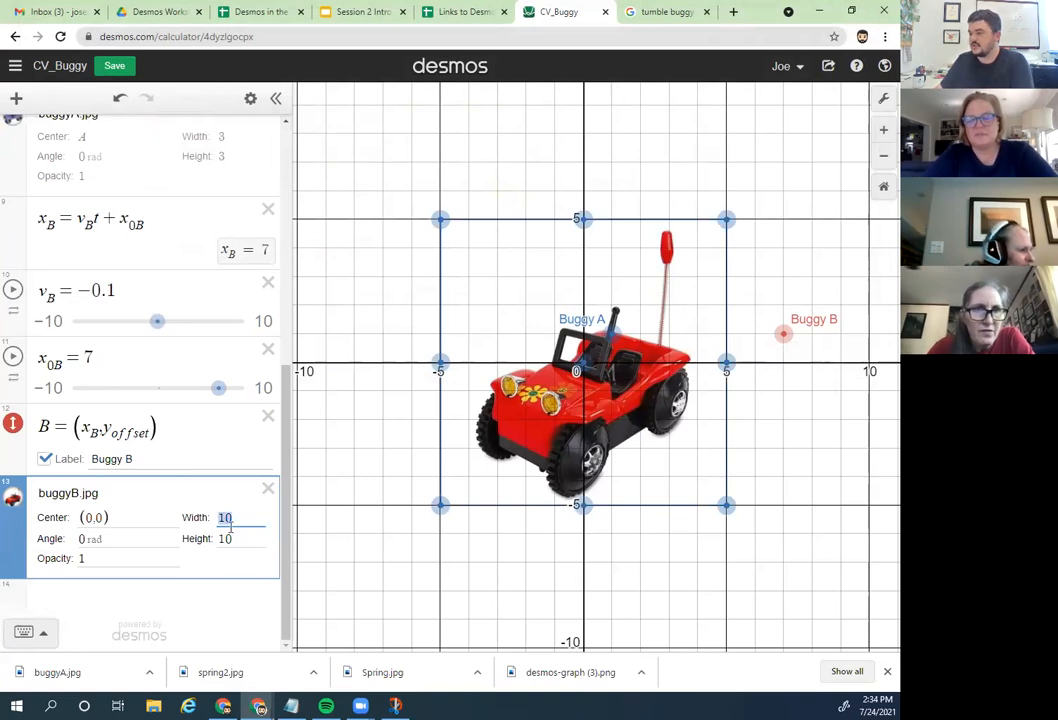
pyautogui.write('2')
pyautogui.click(220, 540)
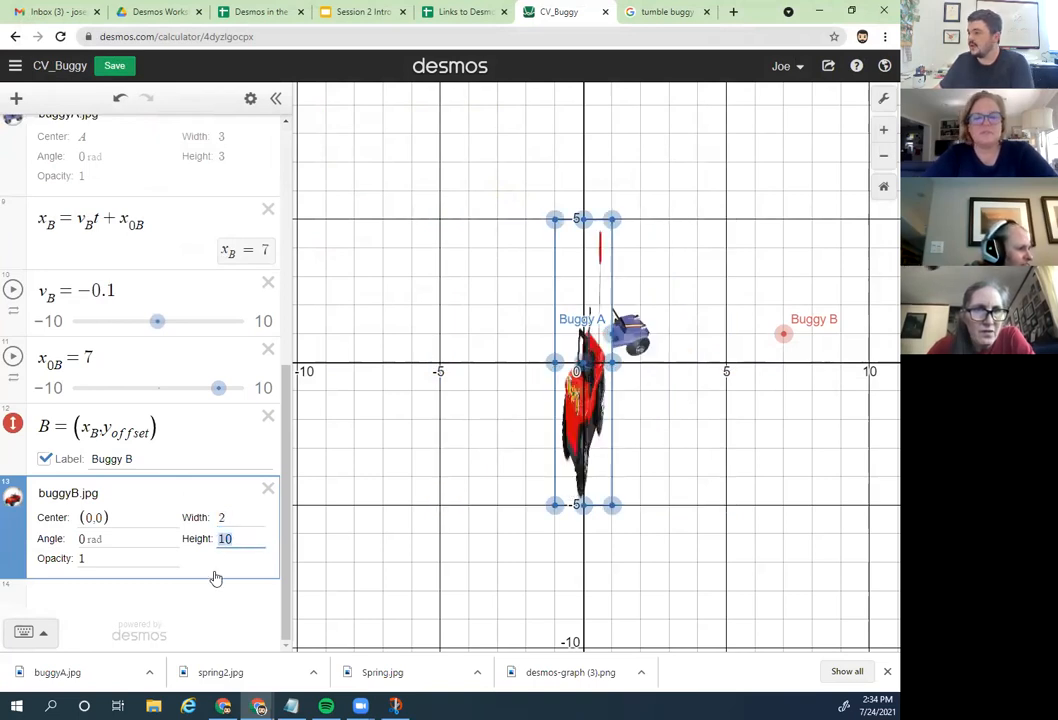
pyautogui.write('2')
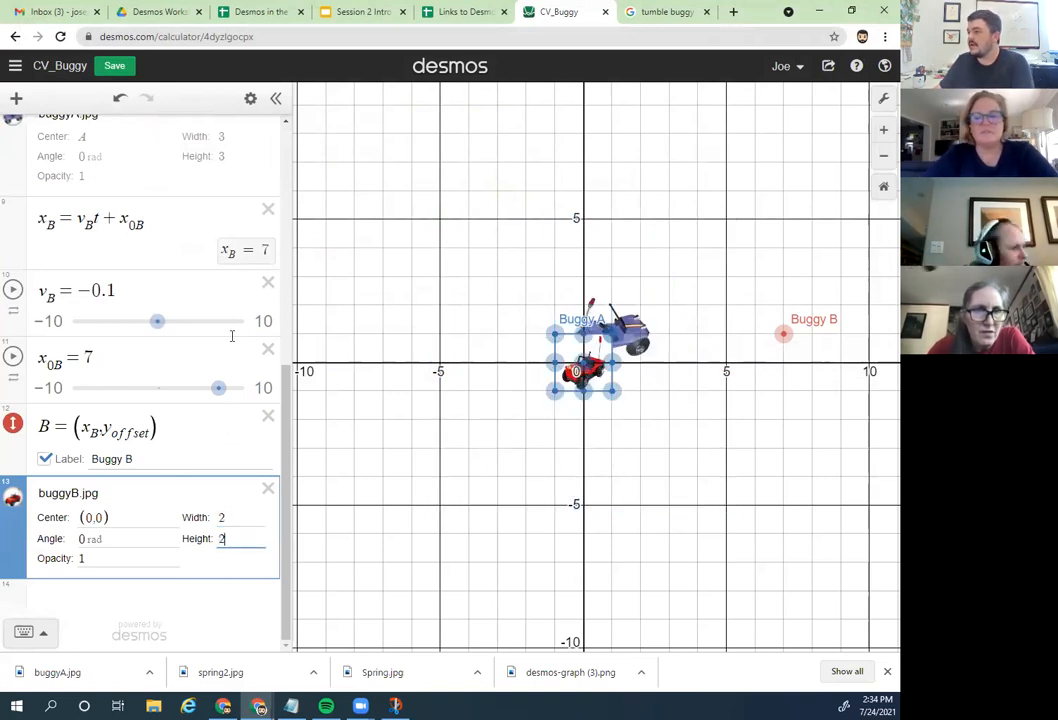
# Step: Resize the buggyA.jpg image to a width of 2 and a height of 2
pyautogui.click(232, 137)
pyautogui.write('2')
pyautogui.click(206, 239)
pyautogui.write('2')
pyautogui.click(462, 365)
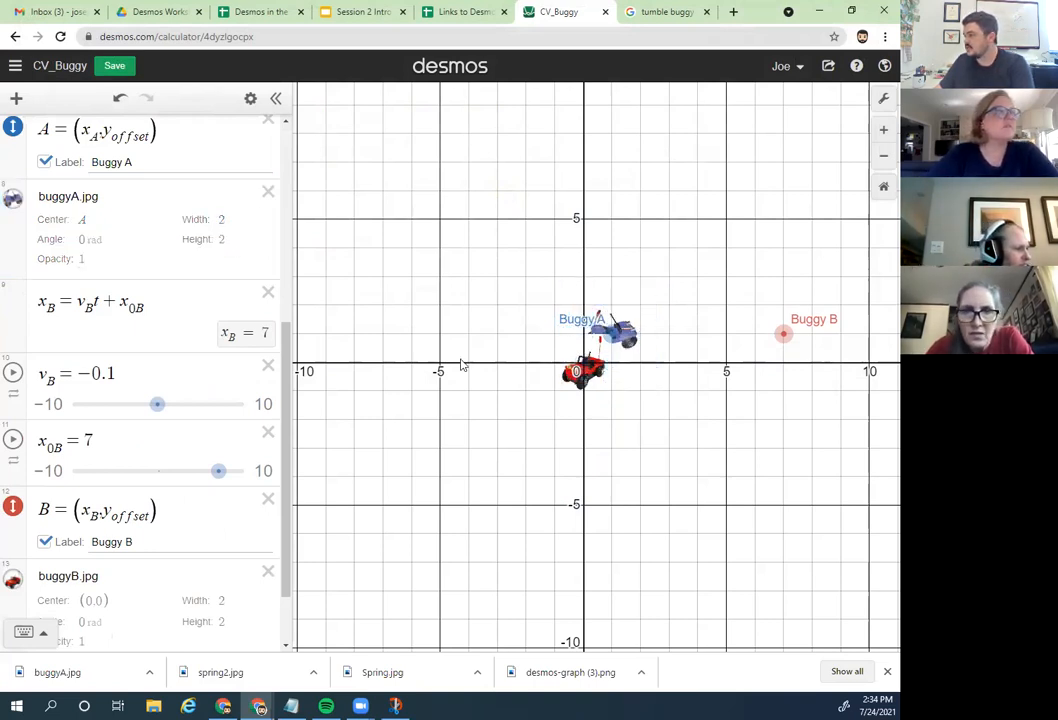
# Step: Set the center of the buggyB.jpg image to point B
pyautogui.scroll(-2, 137, 531)
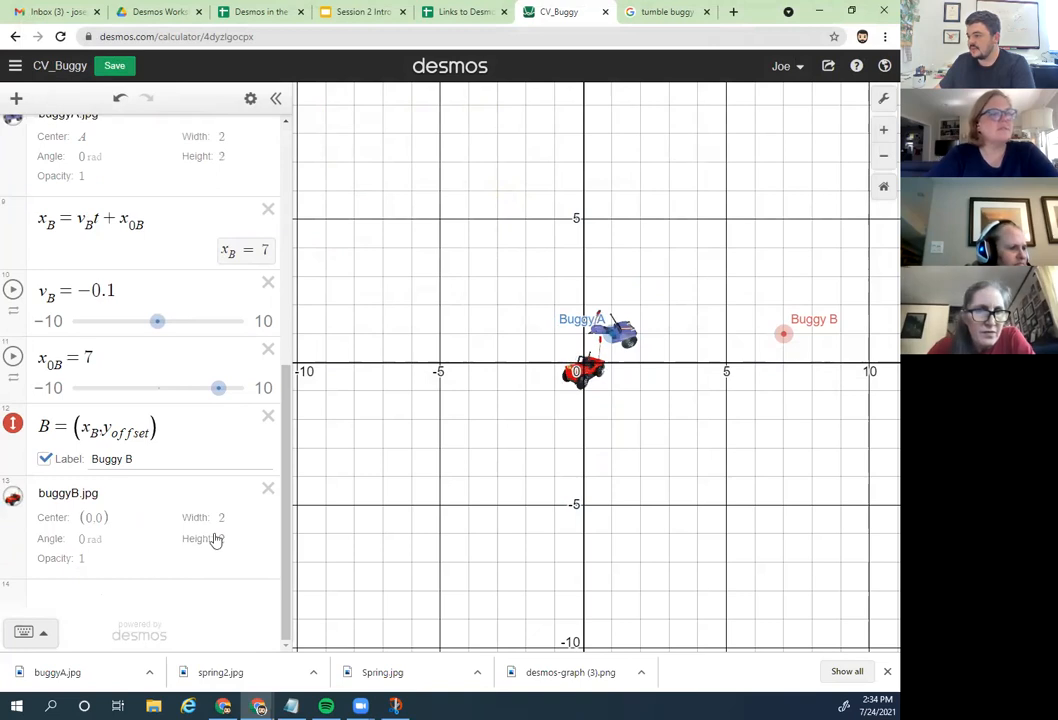
pyautogui.click(120, 518)
pyautogui.moveTo(120, 521); pyautogui.dragTo(66, 524)
pyautogui.write('B')
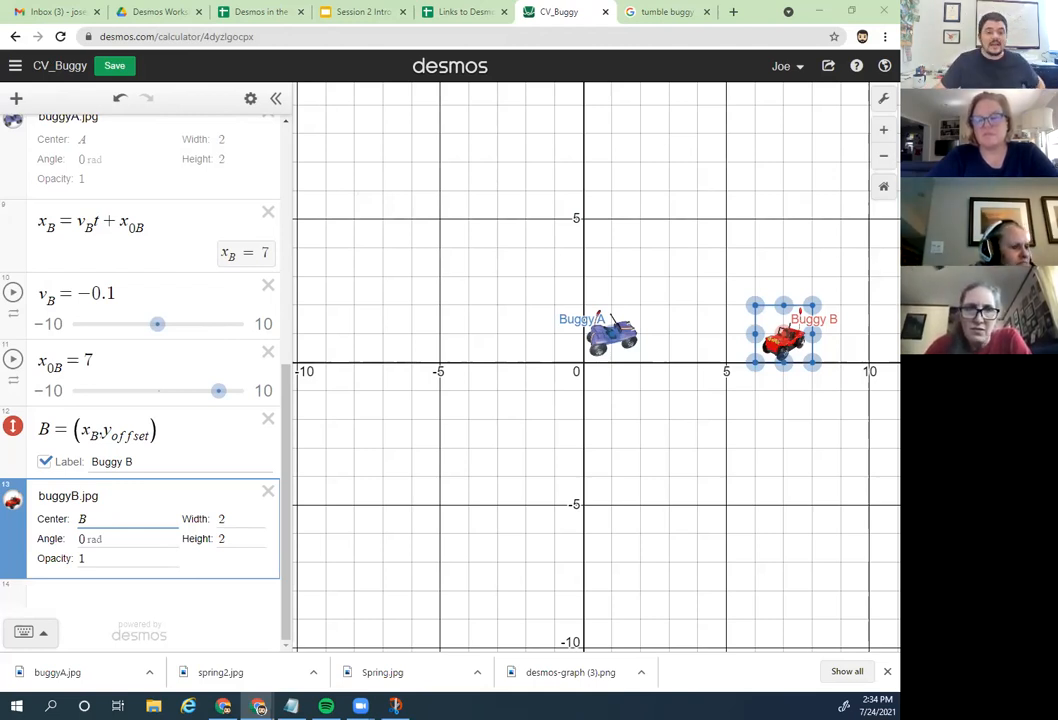
# Step: Try flipping the buggyB.jpg image with a width of −2 and a height of −2, restoring each to 2 after its trial
pyautogui.click(219, 519)
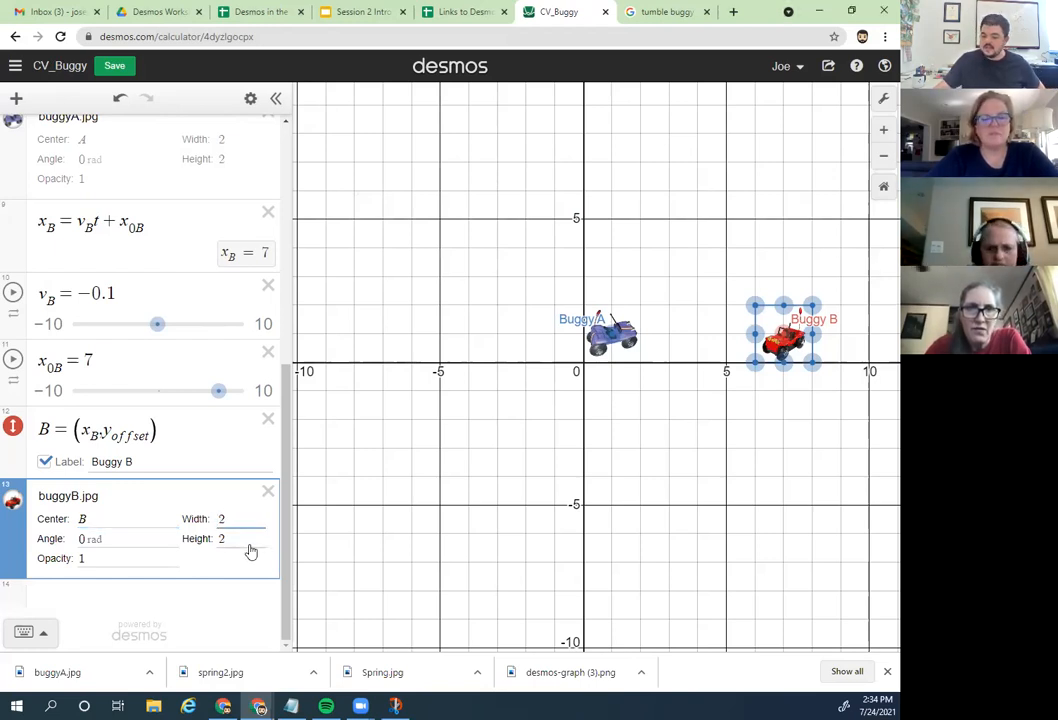
pyautogui.write('-')
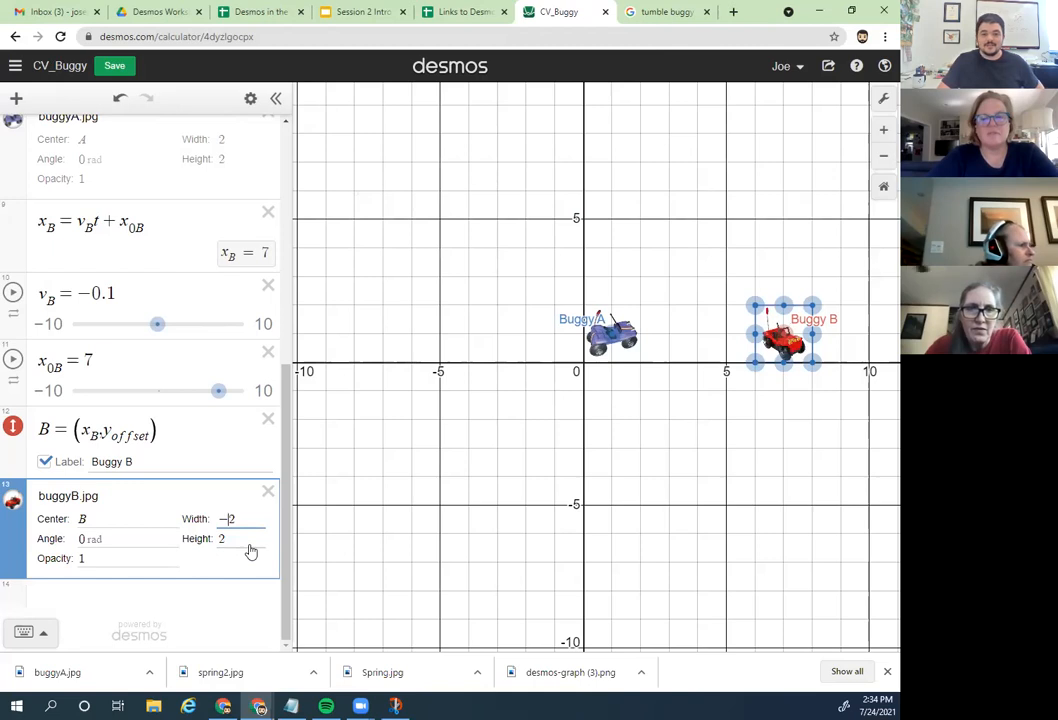
pyautogui.press('BackSpace')
pyautogui.click(249, 545)
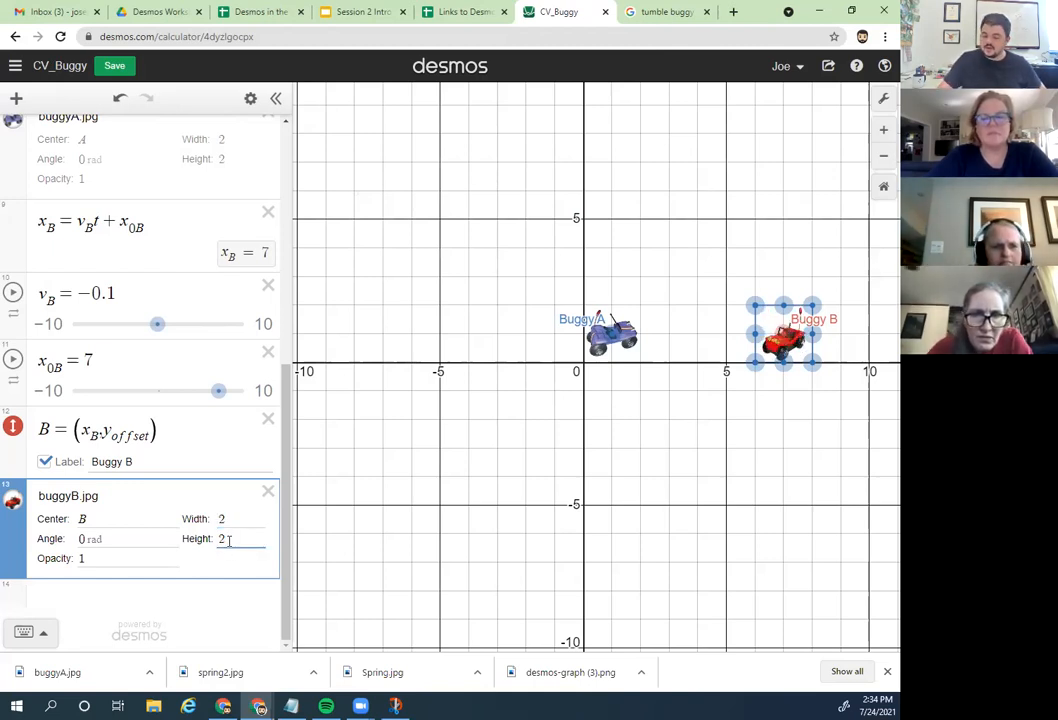
pyautogui.press('Left')
pyautogui.write('-')
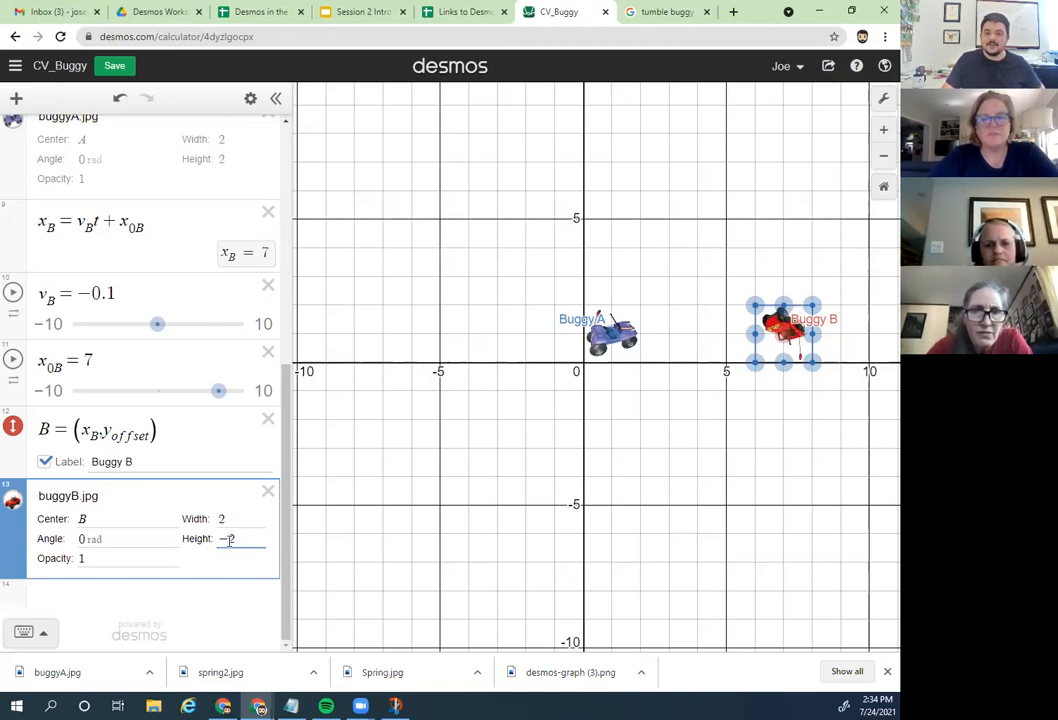
pyautogui.press('BackSpace')
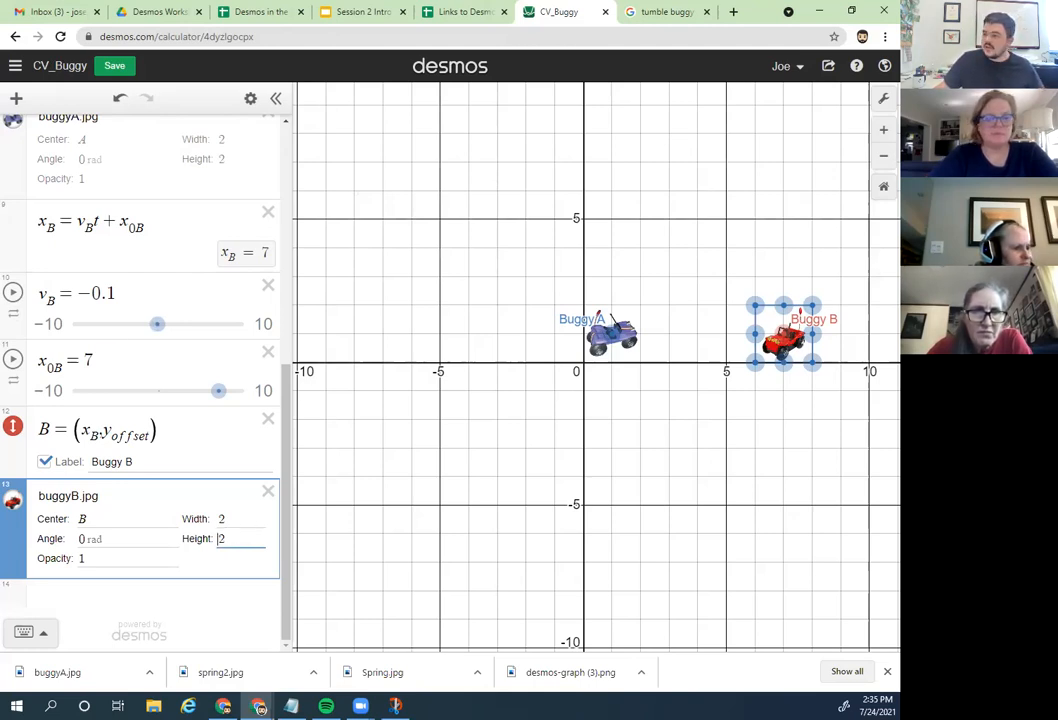
pyautogui.click(86, 539)
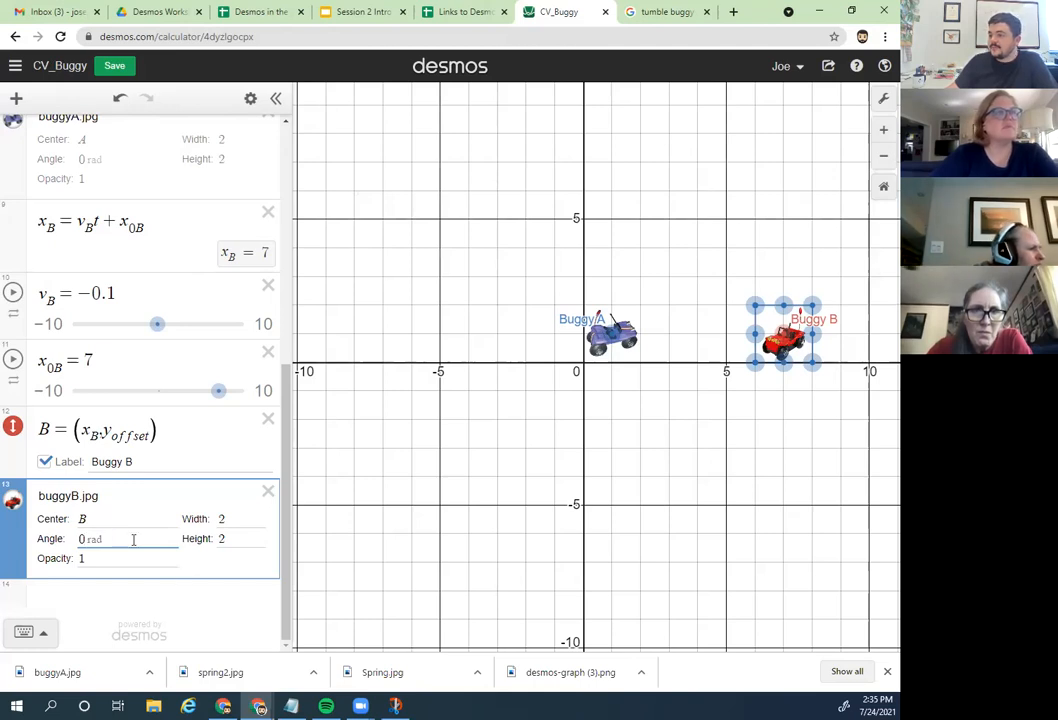
pyautogui.click(665, 466)
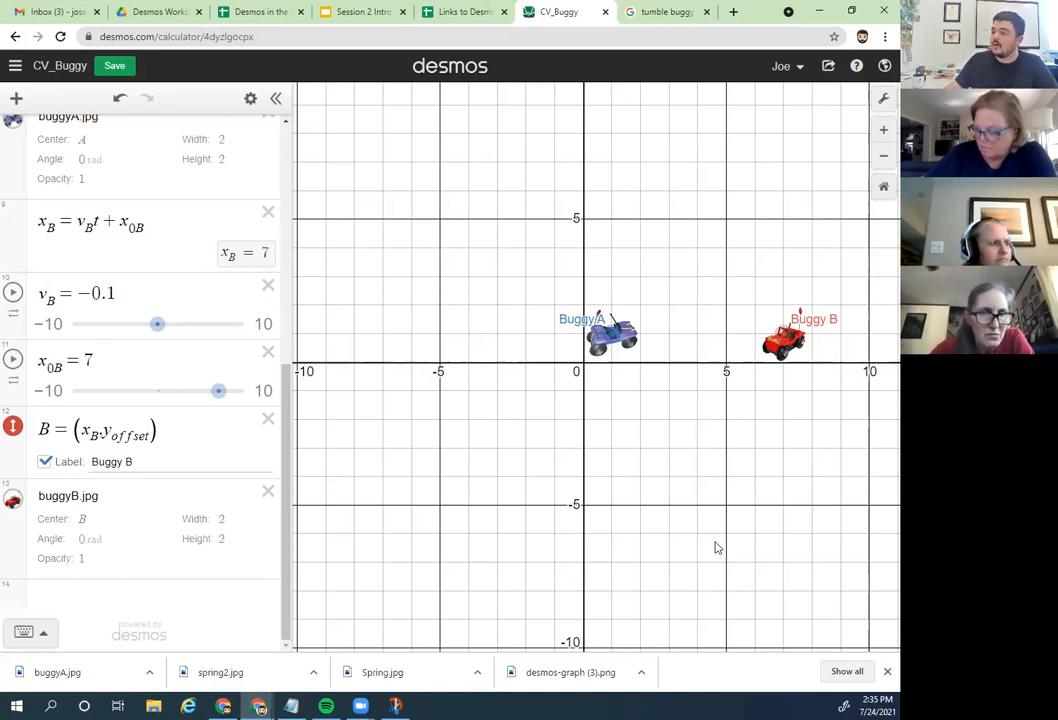
# Step: Play the time slider t until the buggies pass each other, stop it, and set t to 17
pyautogui.moveTo(286, 403); pyautogui.dragTo(286, 160)
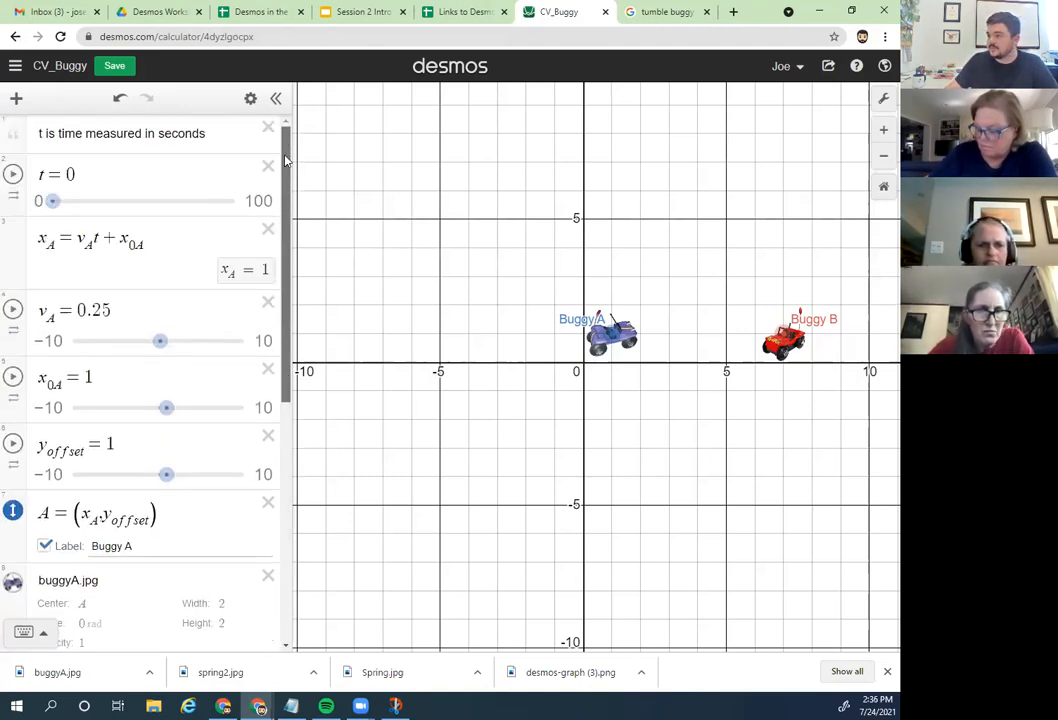
pyautogui.click(13, 176)
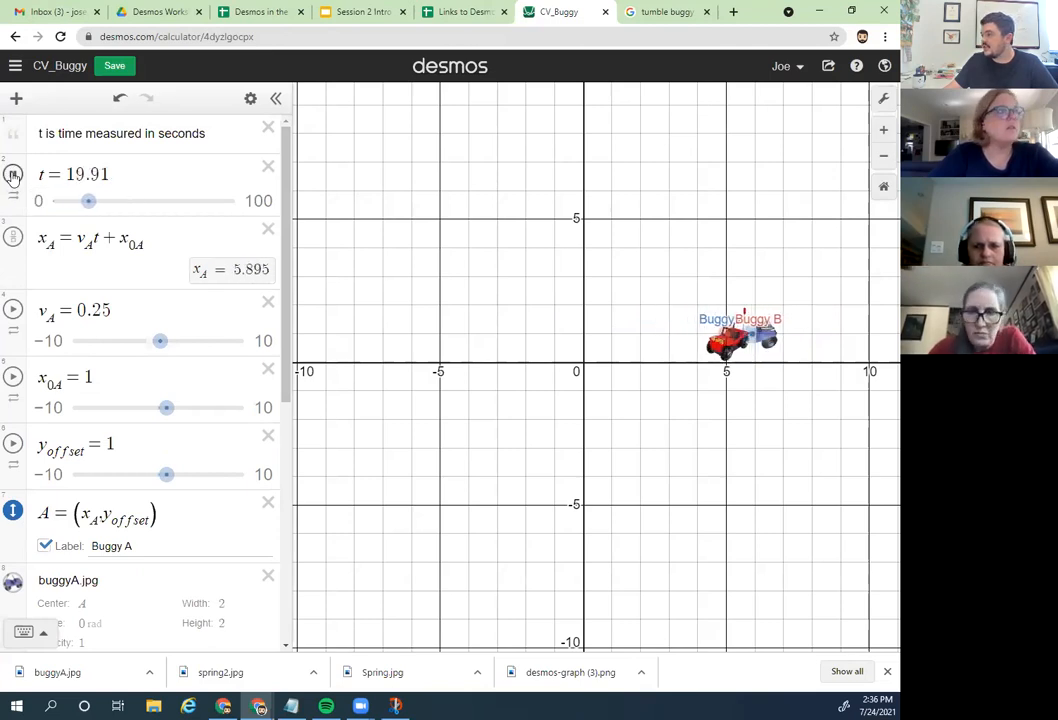
pyautogui.click(104, 203)
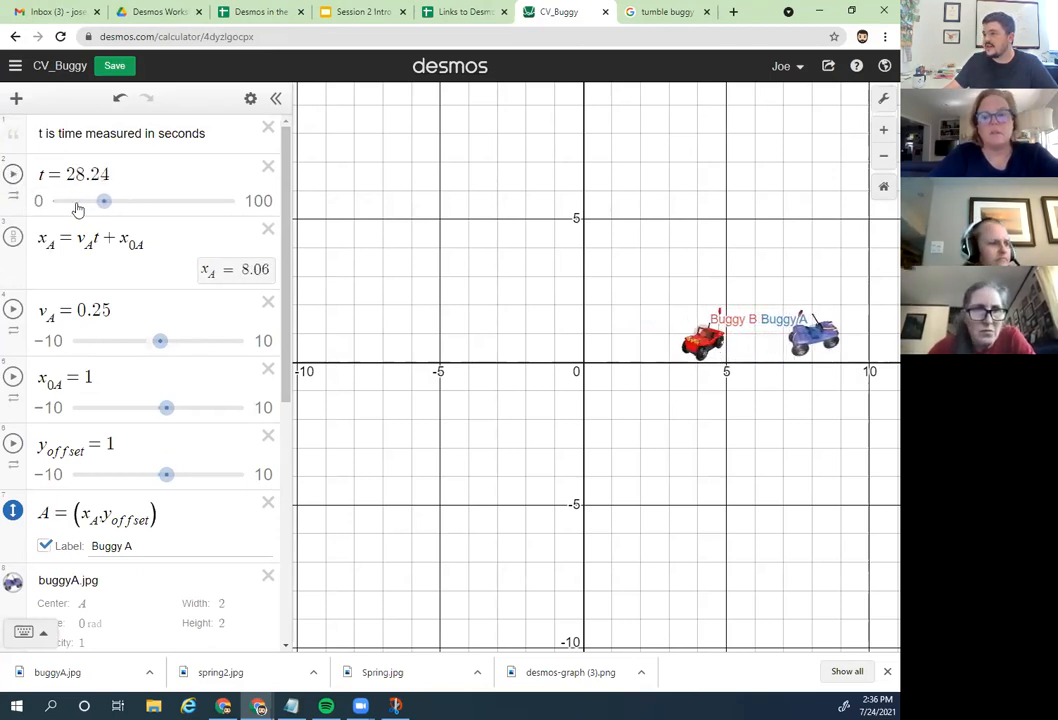
pyautogui.moveTo(104, 203); pyautogui.dragTo(82, 201)
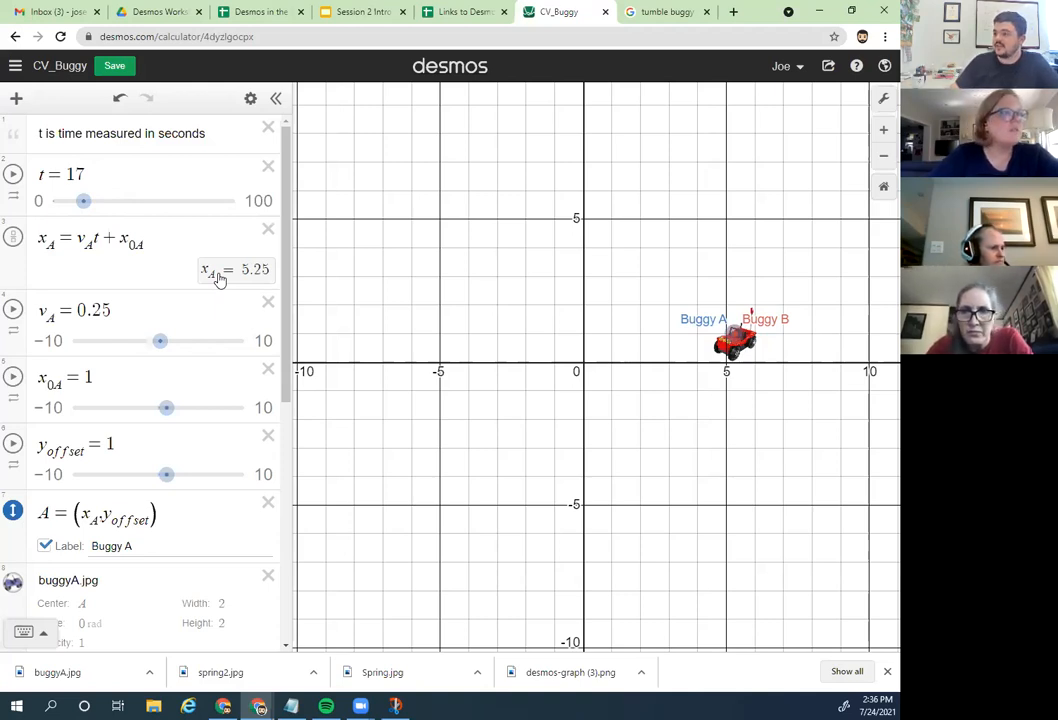
# Step: Compare the computed positions x_A and x_B at the current time t
pyautogui.scroll(-5, 220, 279)
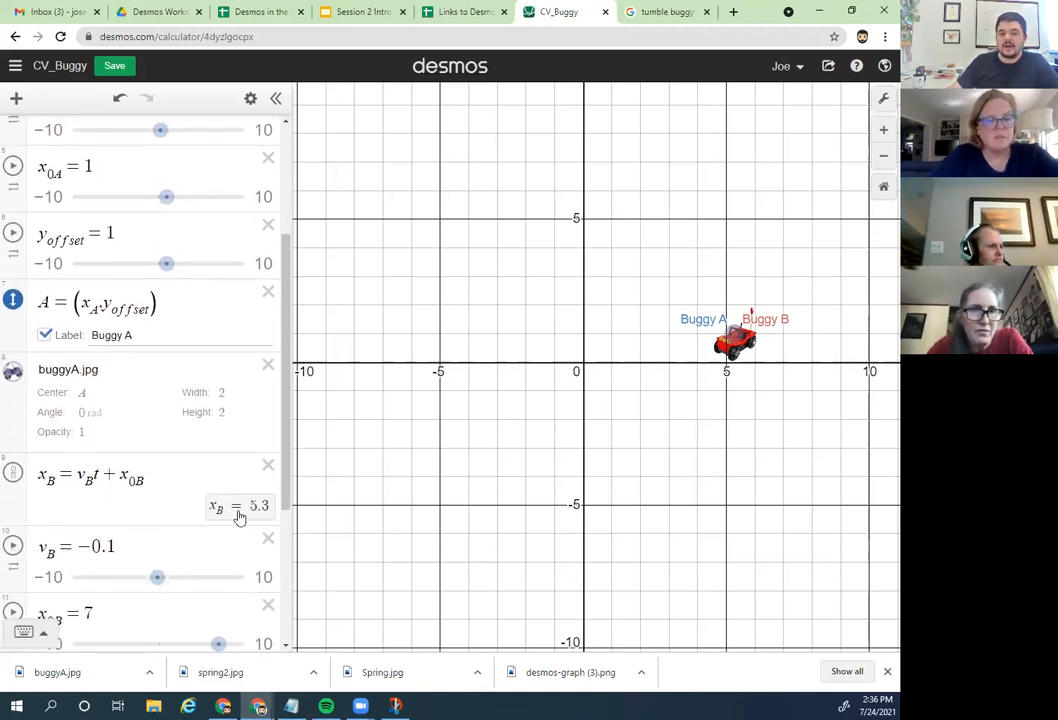
pyautogui.scroll(5, 238, 515)
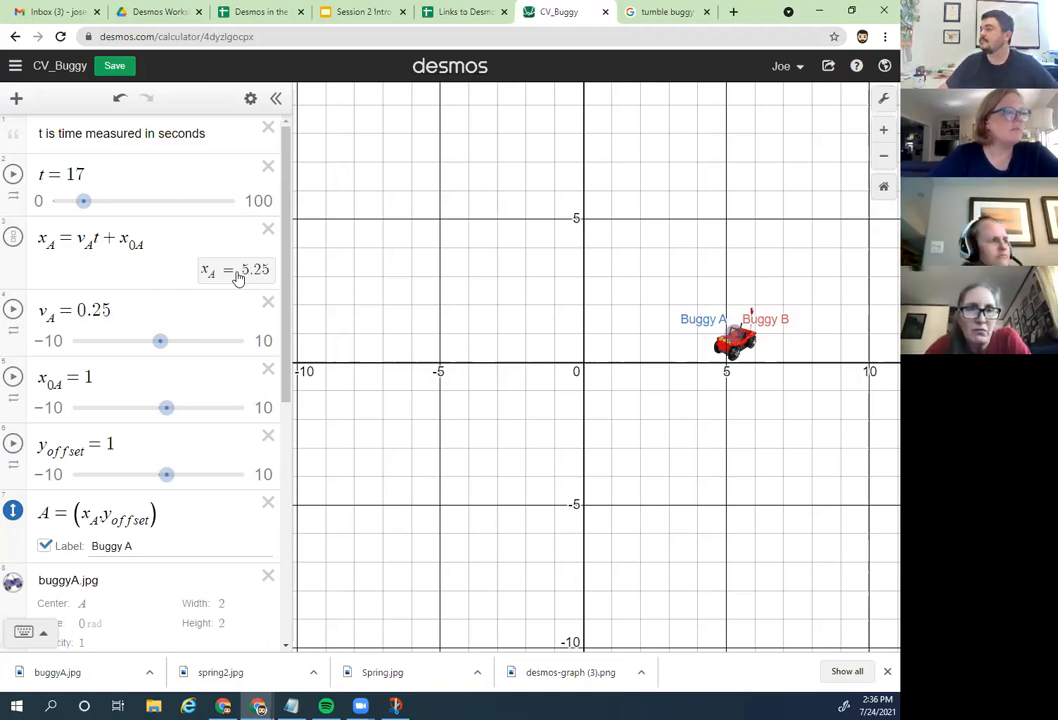
pyautogui.moveTo(83, 201)
pyautogui.mouseDown()
pyautogui.moveTo(55, 201)
pyautogui.moveTo(83, 201)
pyautogui.mouseUp()
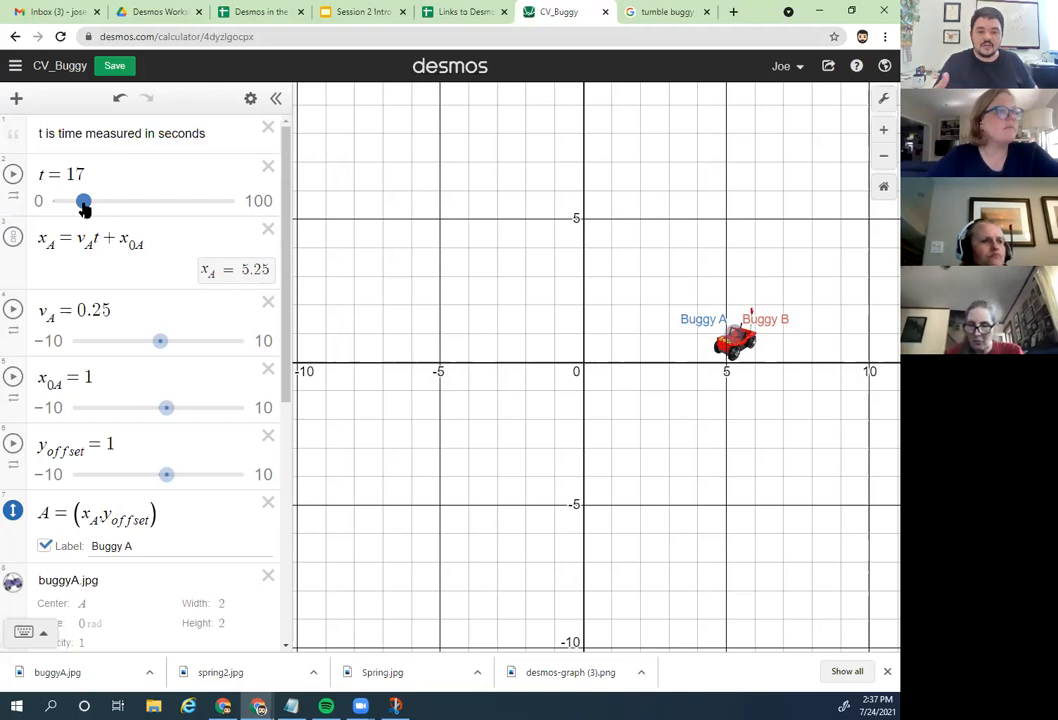
# Step: Review the x_A and x_B position equations with their velocities and starting positions at the current time t
pyautogui.moveTo(83, 205)
pyautogui.mouseDown()
pyautogui.moveTo(71, 204)
pyautogui.moveTo(85, 204)
pyautogui.mouseUp()
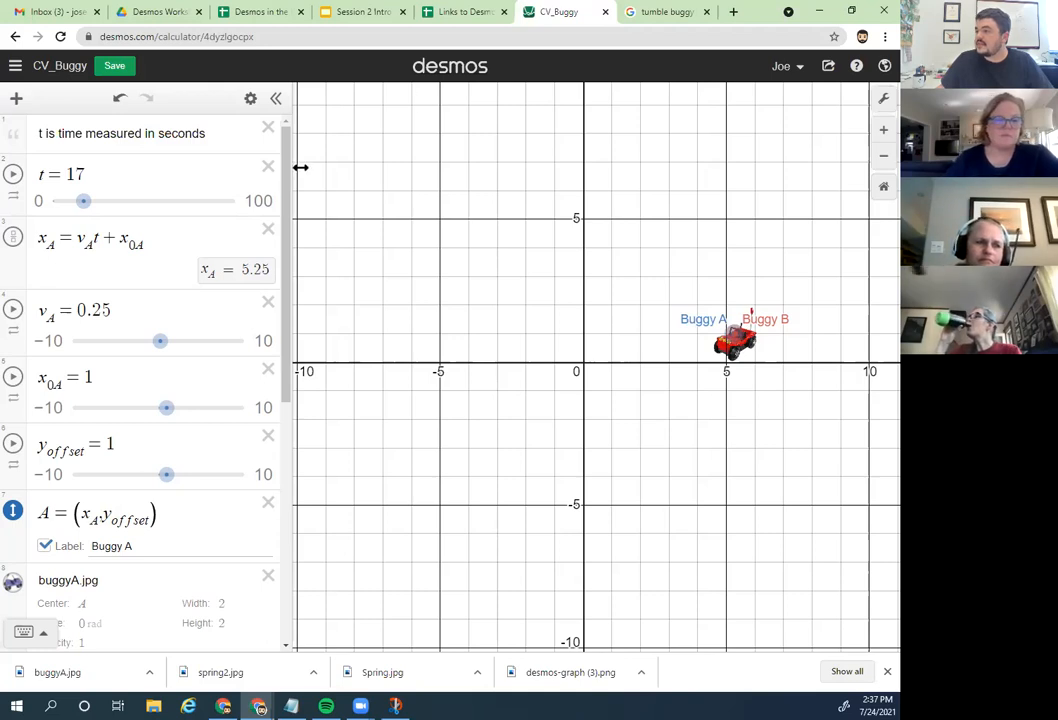
pyautogui.moveTo(290, 165); pyautogui.dragTo(293, 425)
pyautogui.scroll(1, 138, 348)
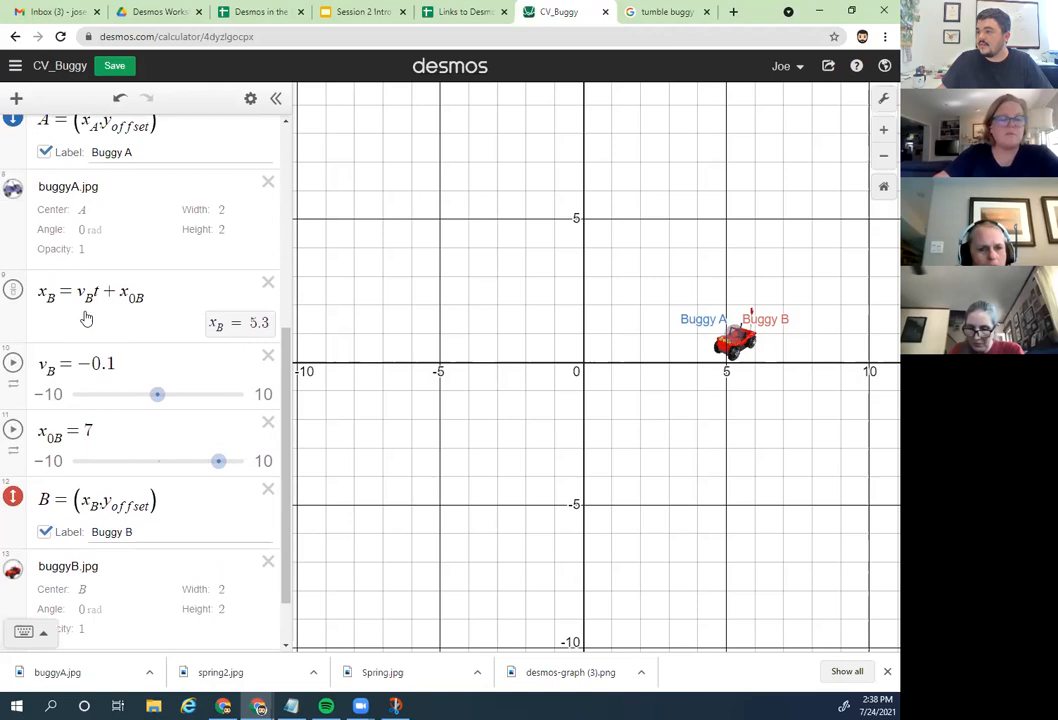
pyautogui.click(76, 291)
pyautogui.moveTo(76, 291); pyautogui.dragTo(38, 291)
pyautogui.click(41, 292)
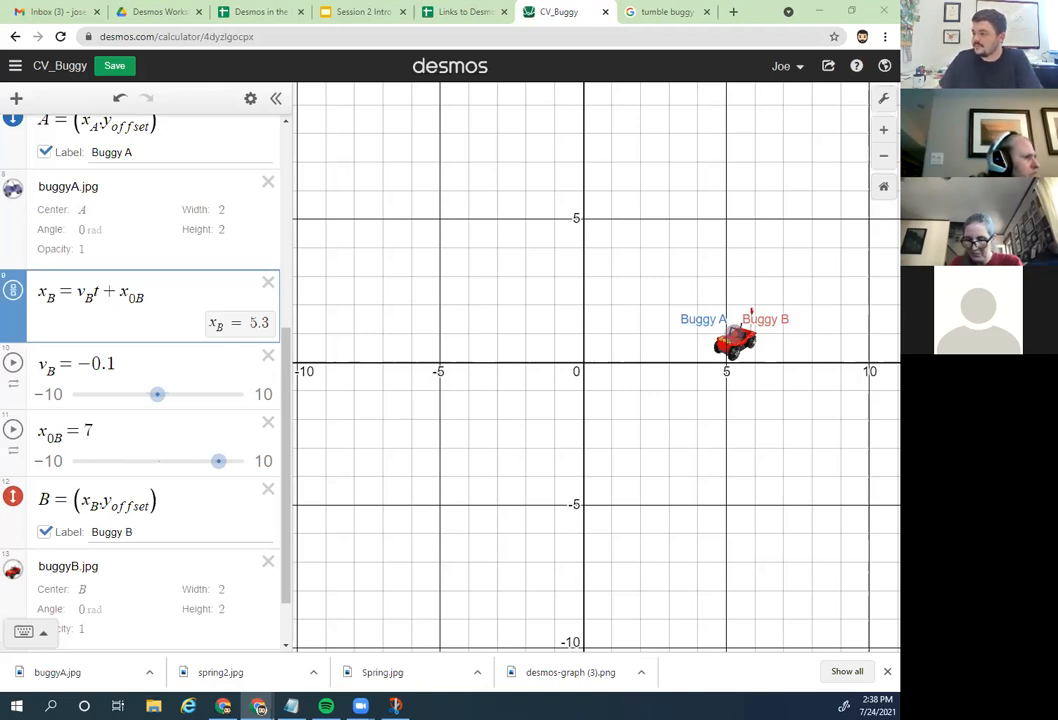
pyautogui.scroll(-2, 281, 418)
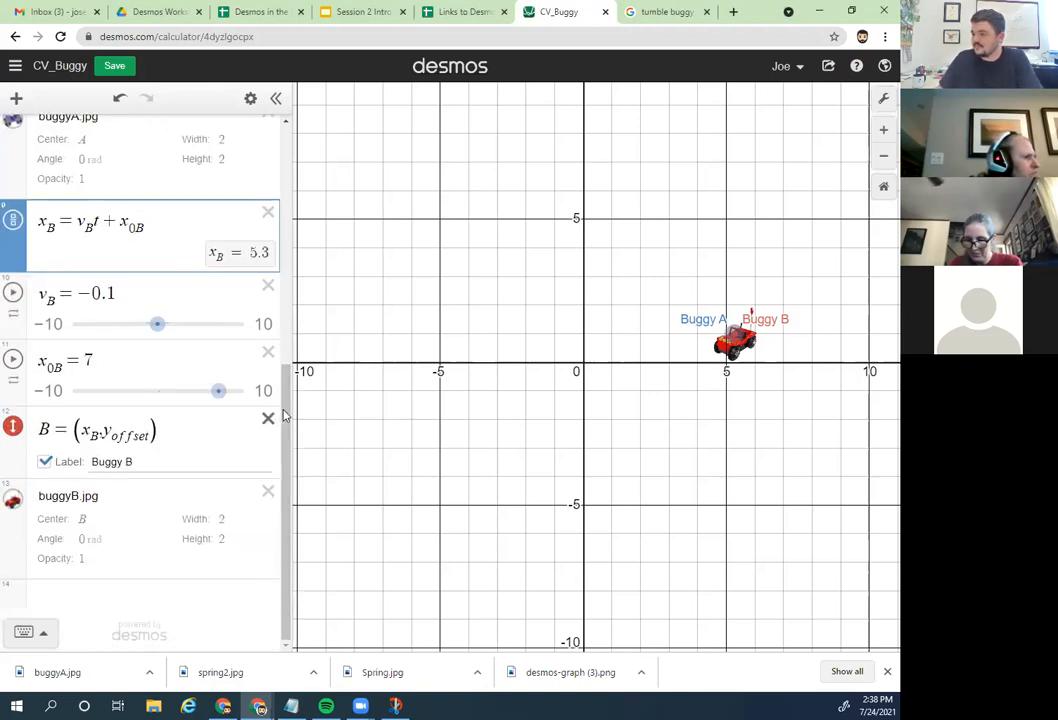
pyautogui.scroll(5, 177, 438)
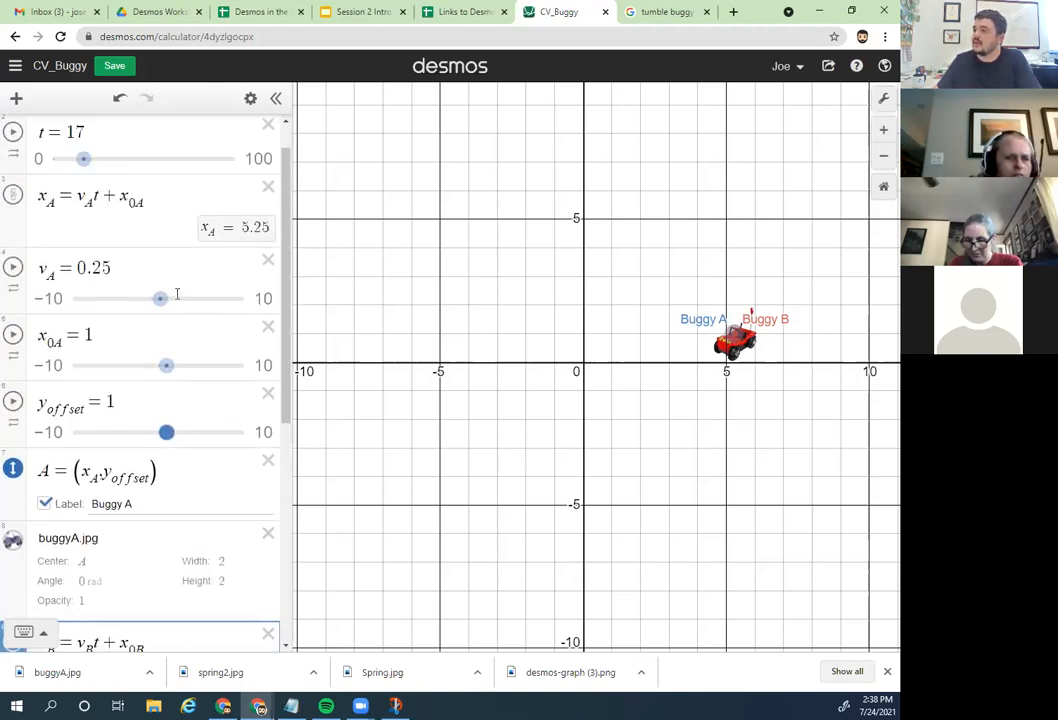
pyautogui.scroll(1, 150, 240)
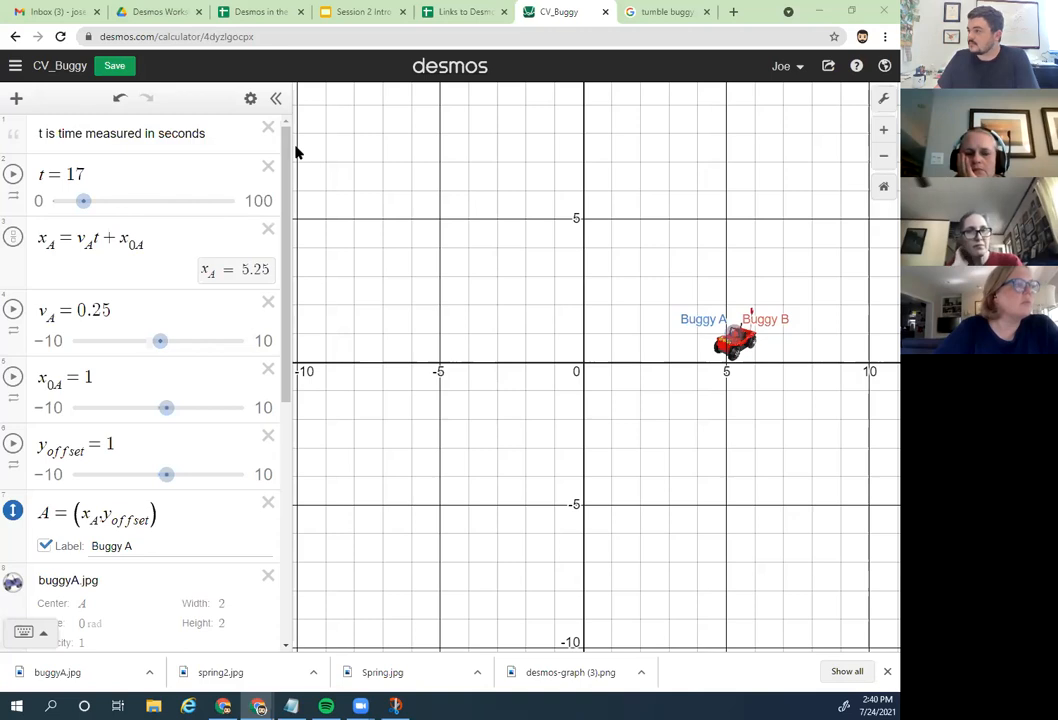
# Step: Reset the time slider t to 0 and look over the Buggy B expressions
pyautogui.moveTo(83, 201); pyautogui.dragTo(33, 203)
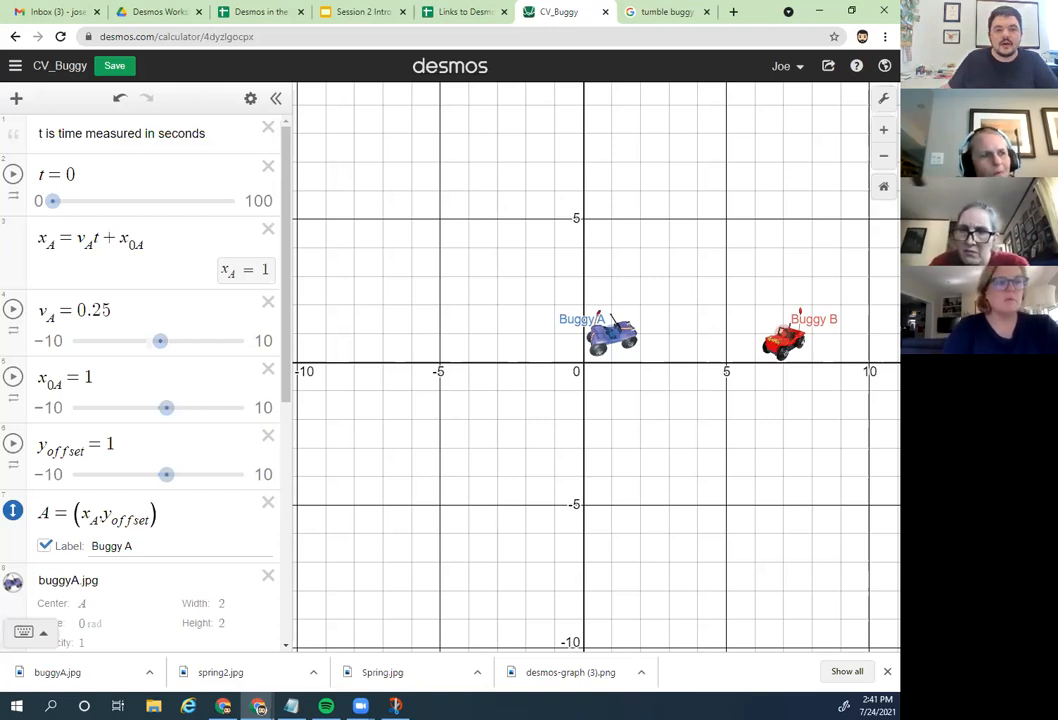
pyautogui.moveTo(287, 165); pyautogui.dragTo(276, 427)
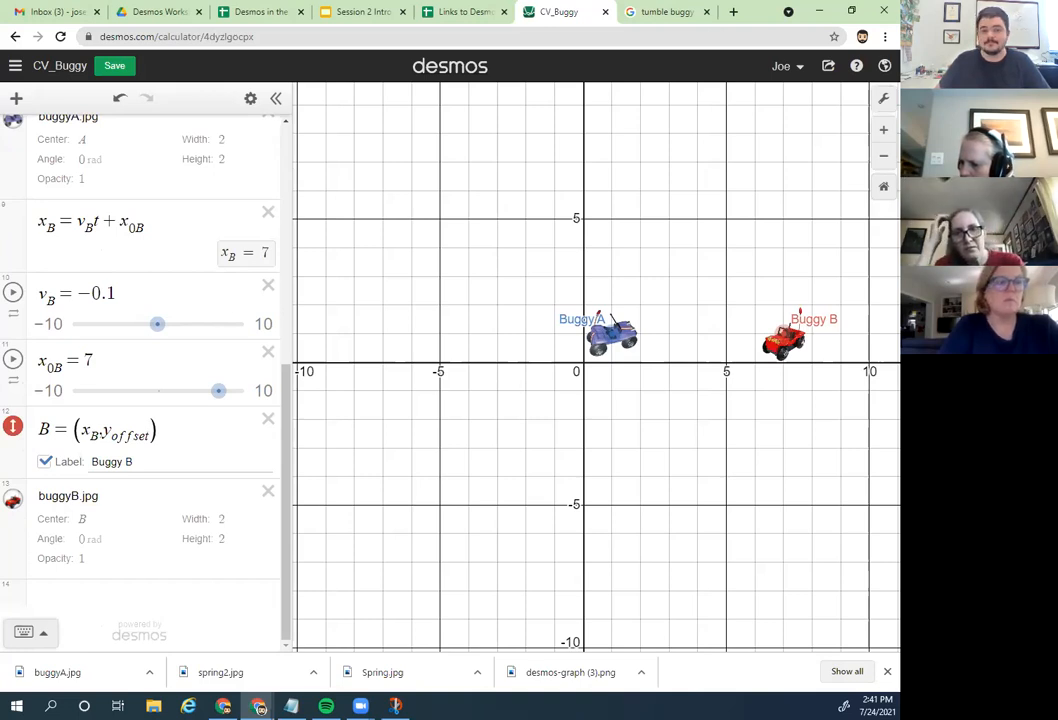
pyautogui.scroll(5, 164, 313)
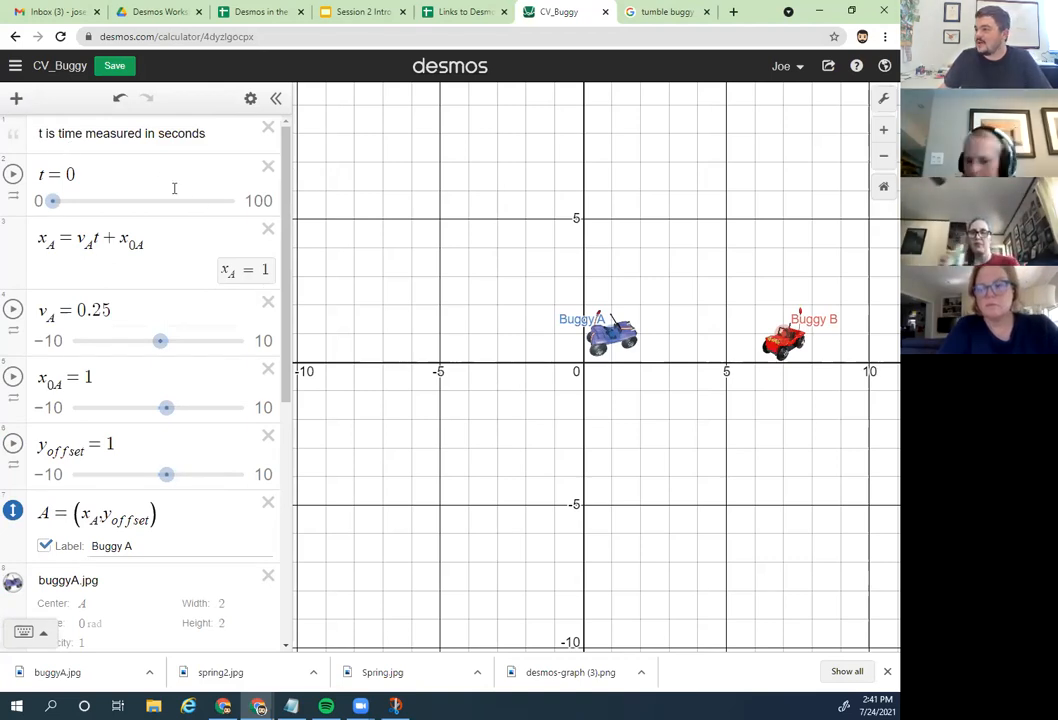
# Step: Add a folder directly below the t slider and title it "Stuff I want to hide from students so they aren't scared"
pyautogui.click(104, 172)
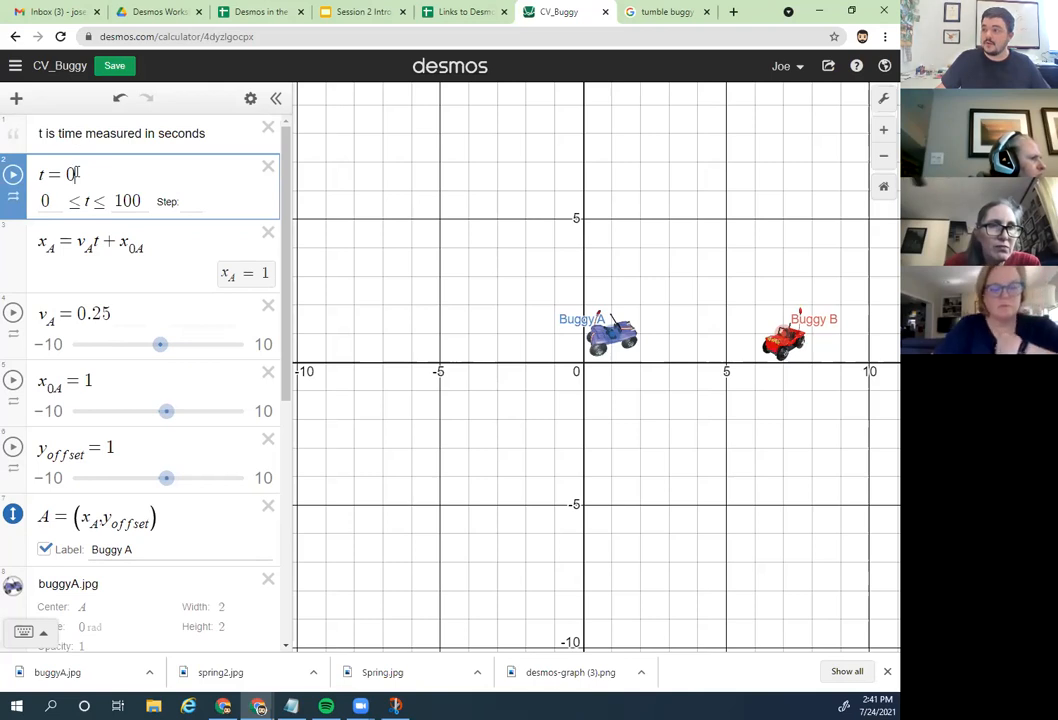
pyautogui.click(14, 104)
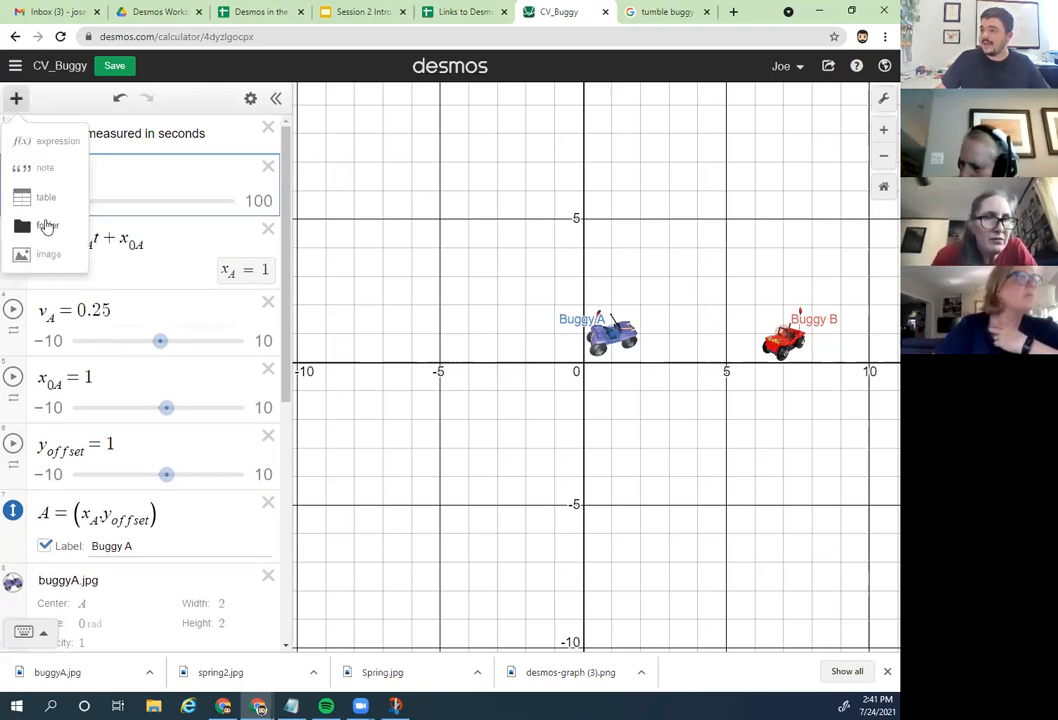
pyautogui.click(45, 227)
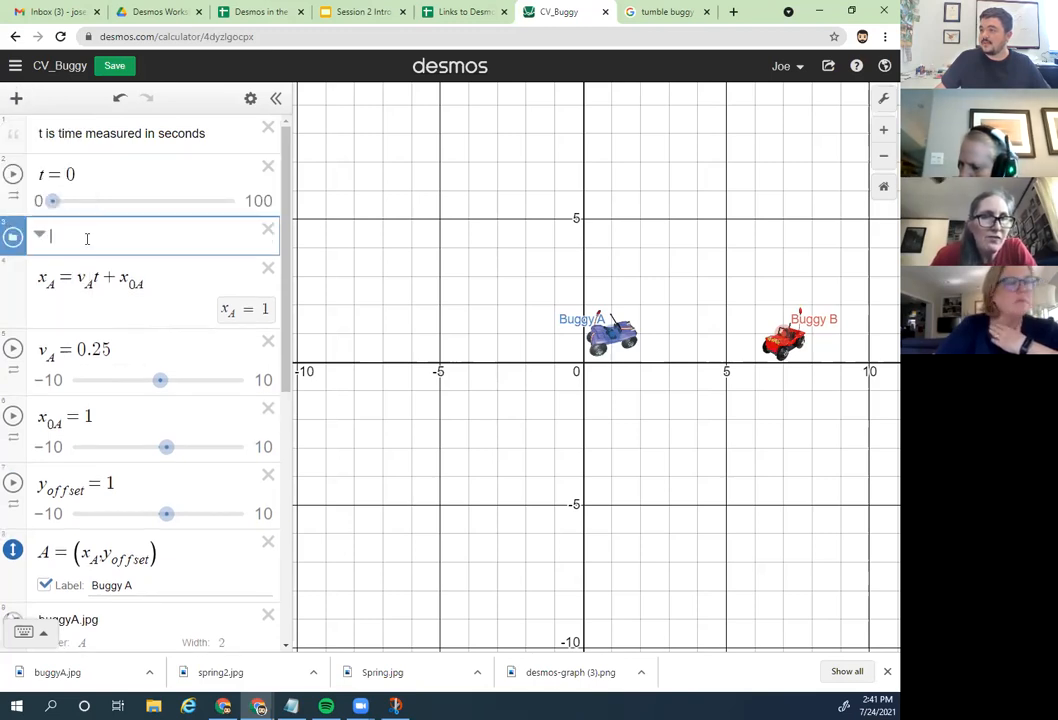
pyautogui.write('Stuff I want')
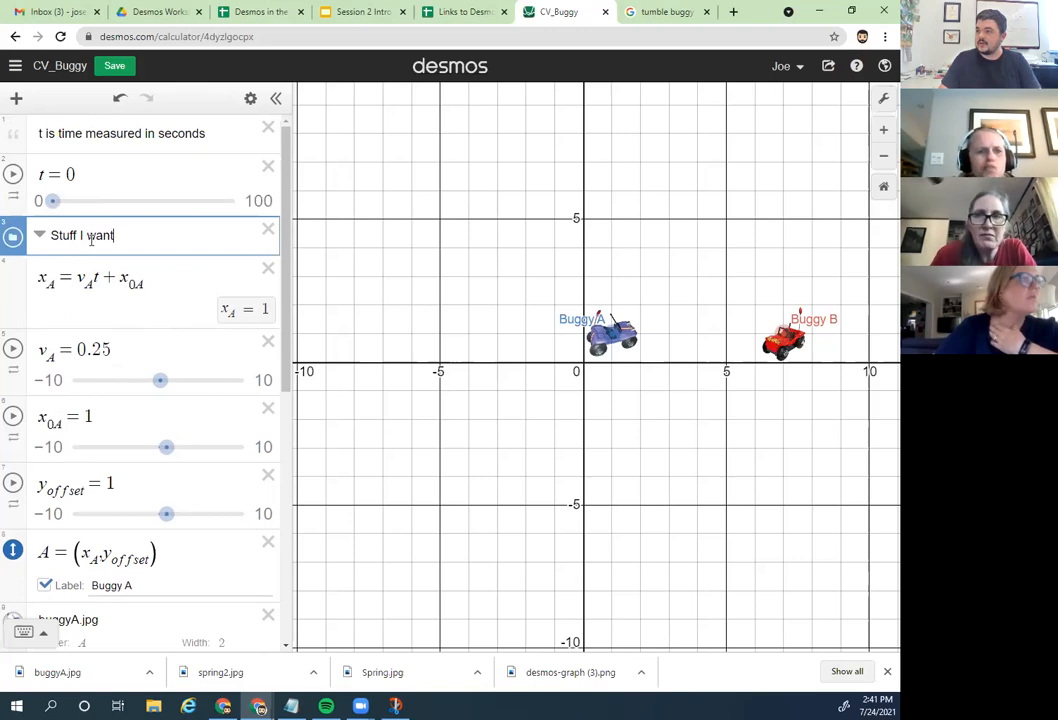
pyautogui.write(' to hide')
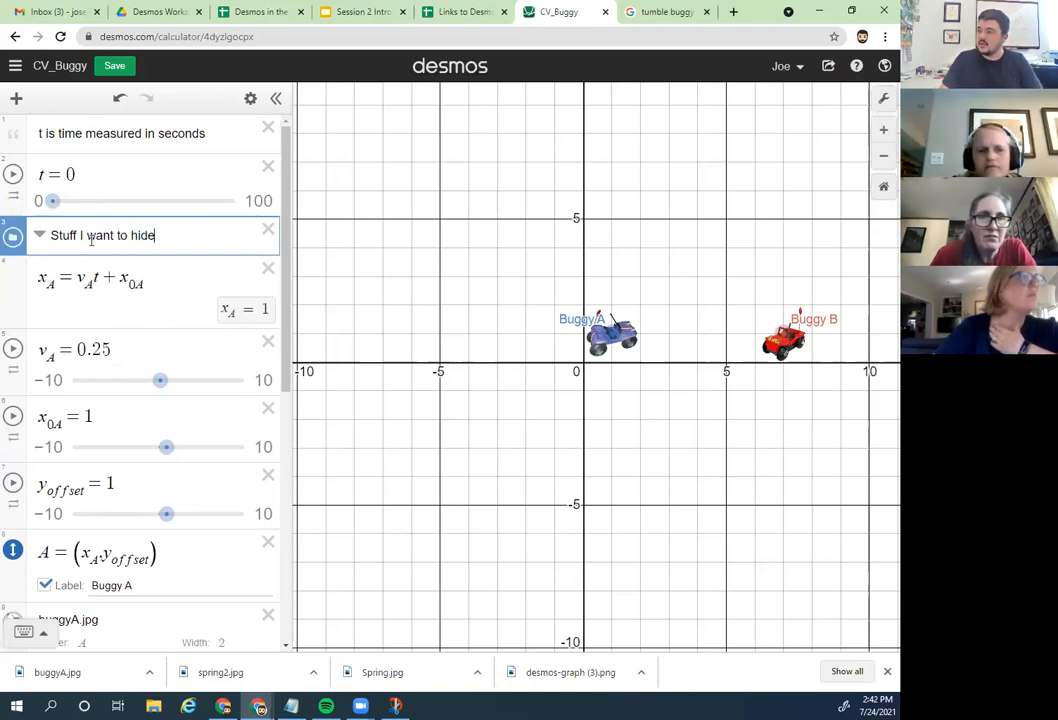
pyautogui.write(' from students s')
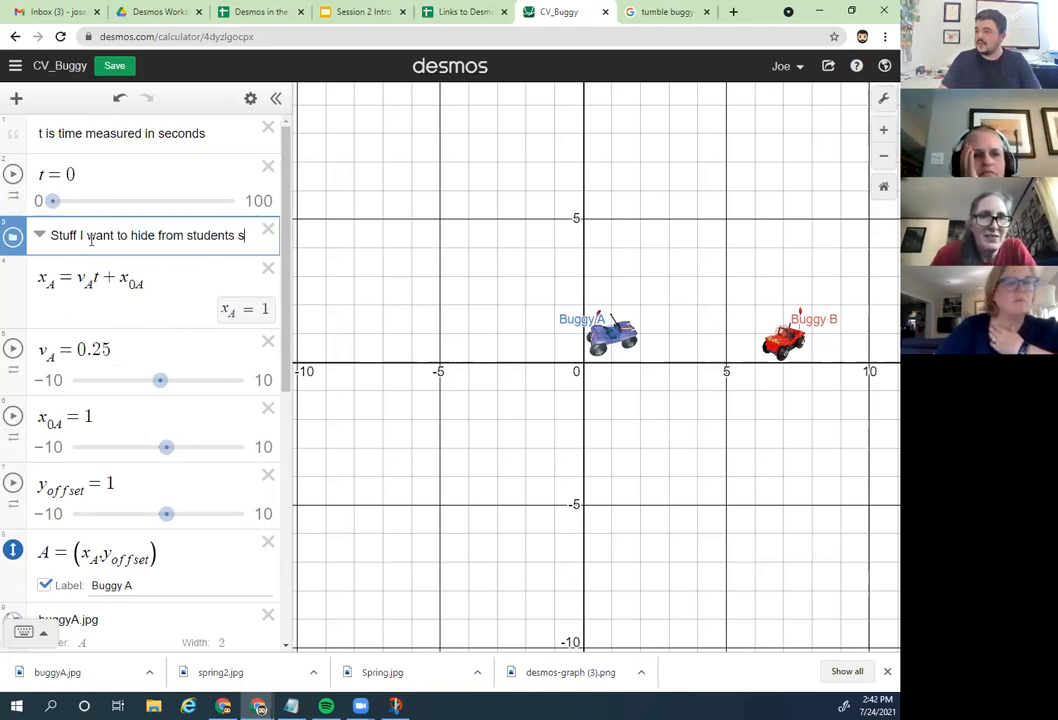
pyautogui.write("o they aren't")
pyautogui.press('BackSpace')
pyautogui.write("'t scared")
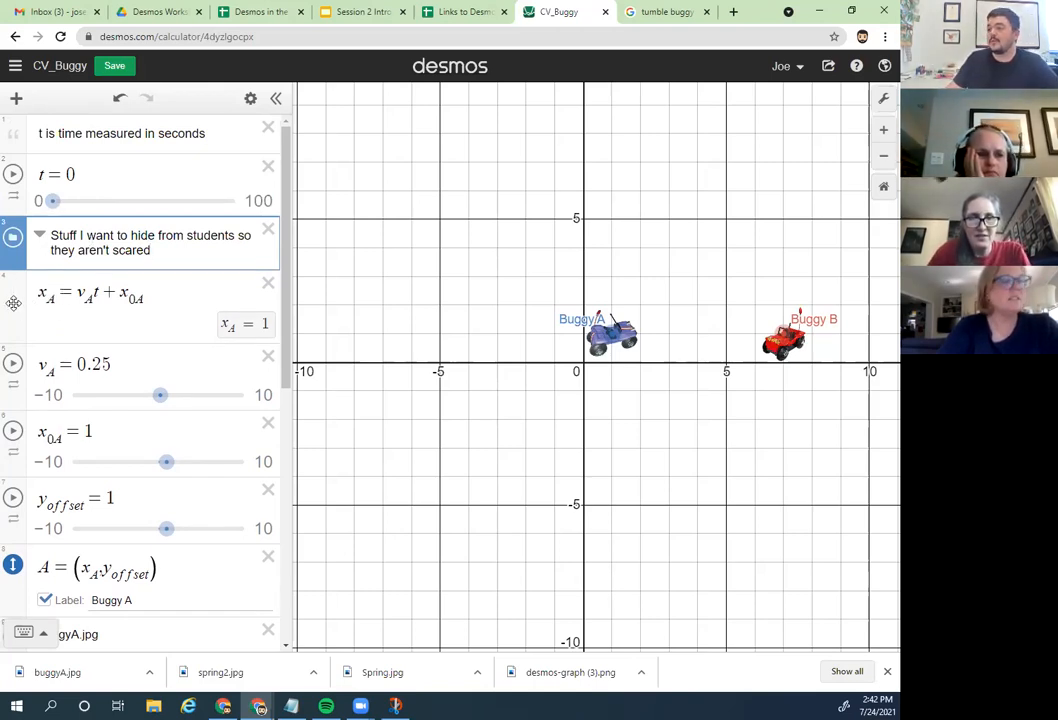
# Step: Move the x_A equation and the v_A, x_0A and y_offset sliders into the folder, and test collapsing and expanding it
pyautogui.moveTo(12, 307); pyautogui.dragTo(12, 303)
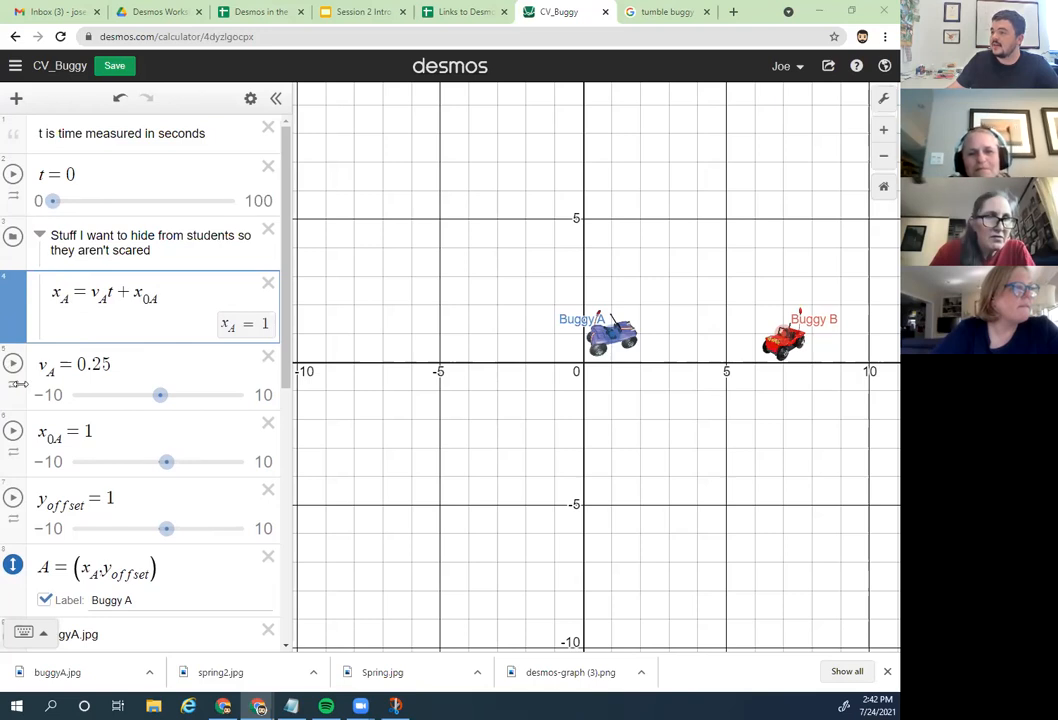
pyautogui.click(18, 380)
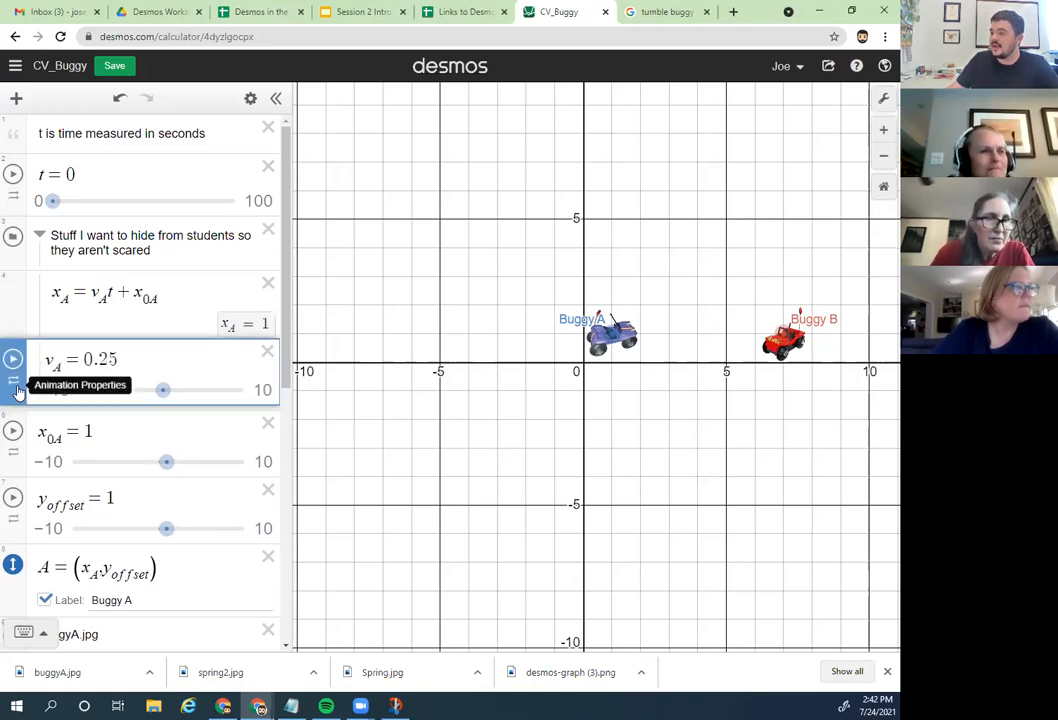
pyautogui.click(21, 463)
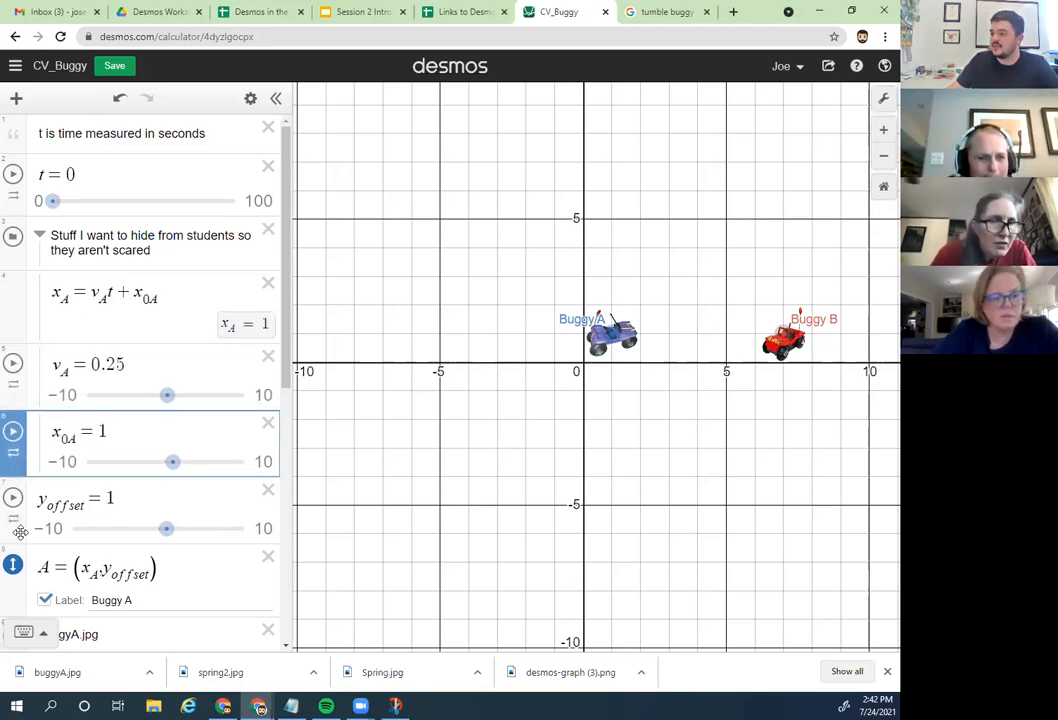
pyautogui.moveTo(20, 532); pyautogui.dragTo(19, 527)
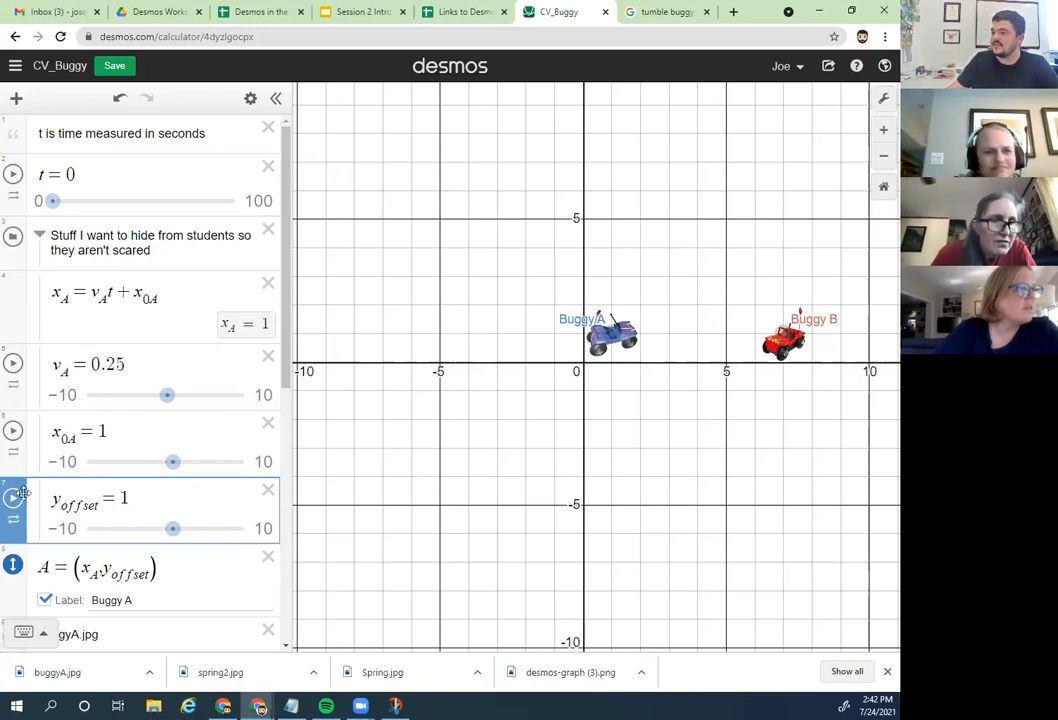
pyautogui.click(40, 237)
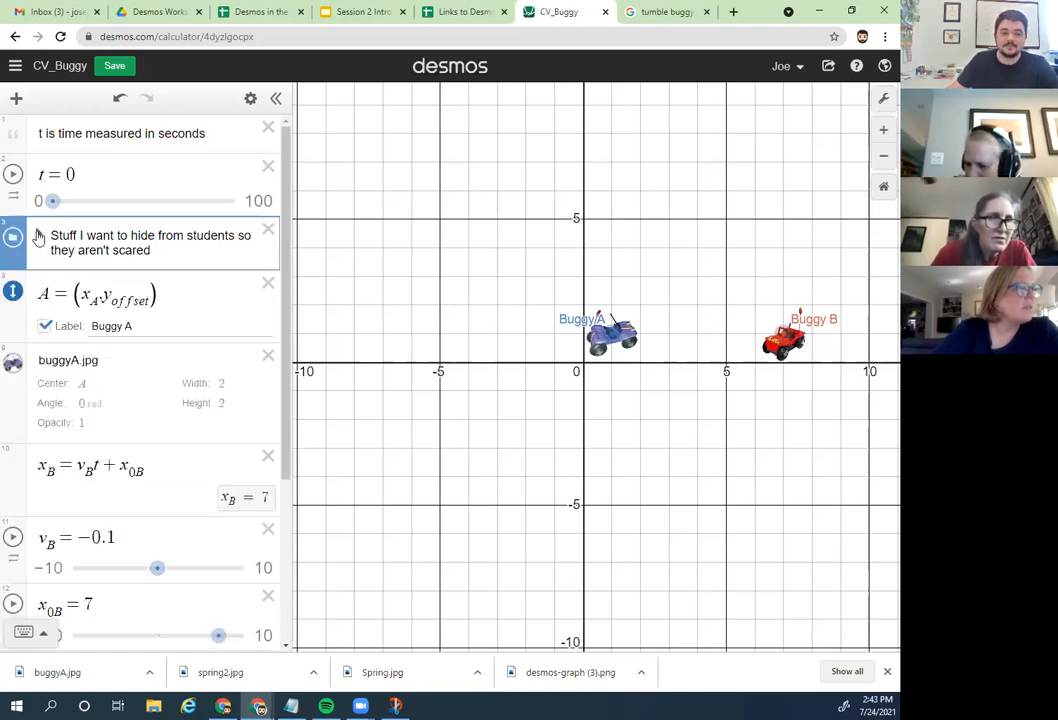
pyautogui.click(38, 237)
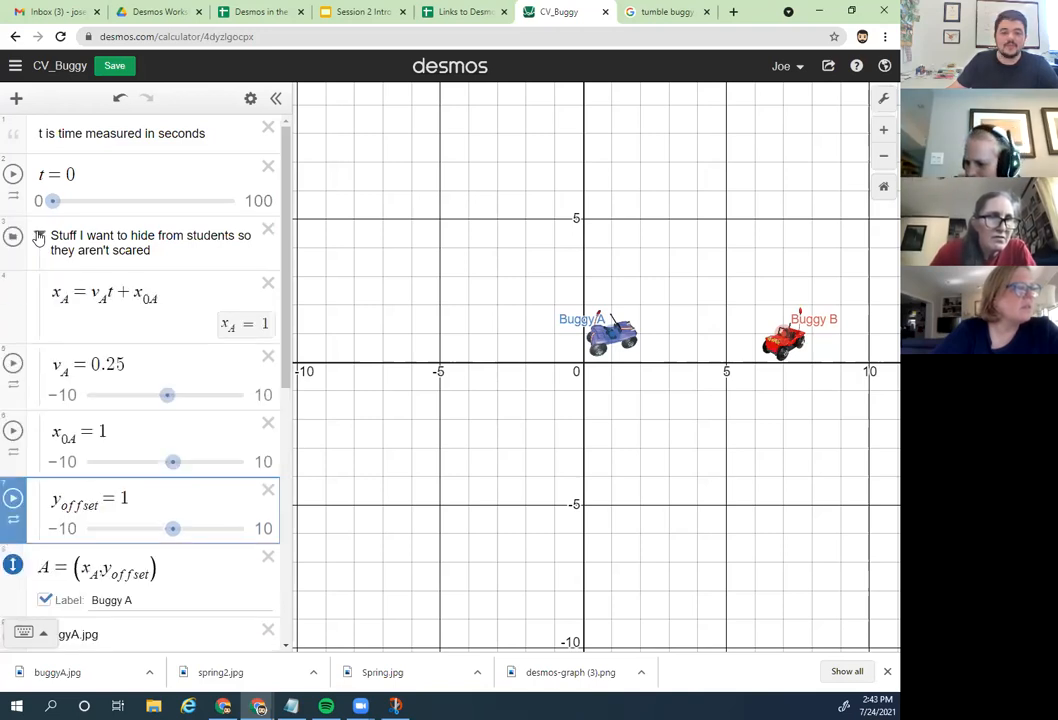
# Step: Move point A and the buggyA.jpg image into the folder below y_offset
pyautogui.scroll(-1, 38, 237)
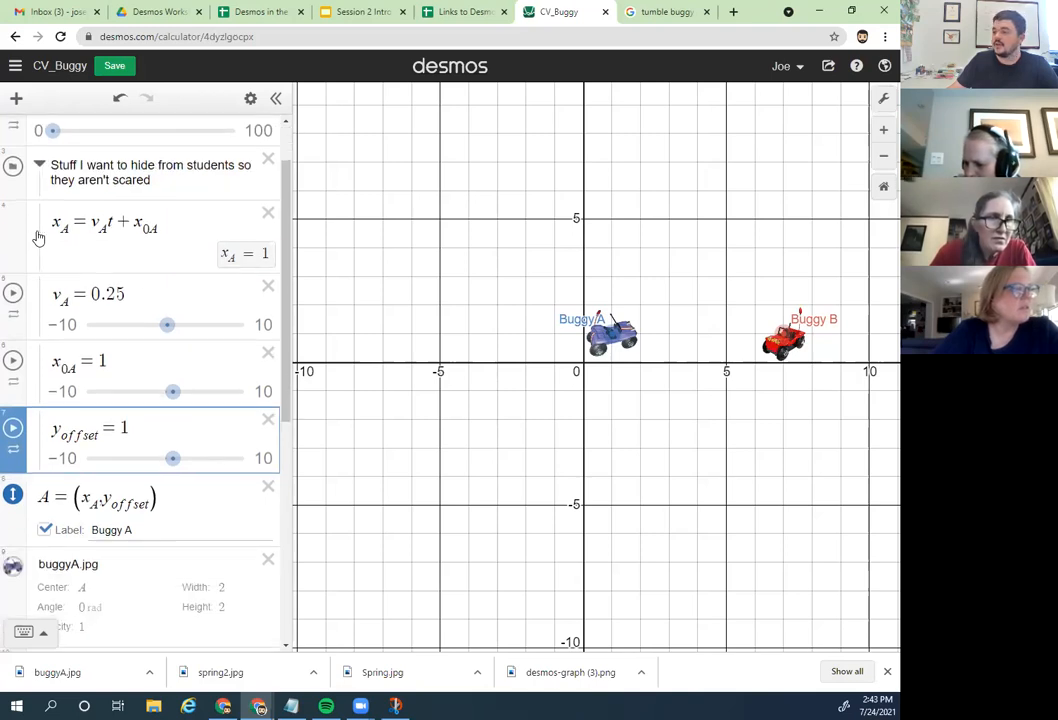
pyautogui.scroll(1, 38, 237)
pyautogui.scroll(-1, 38, 237)
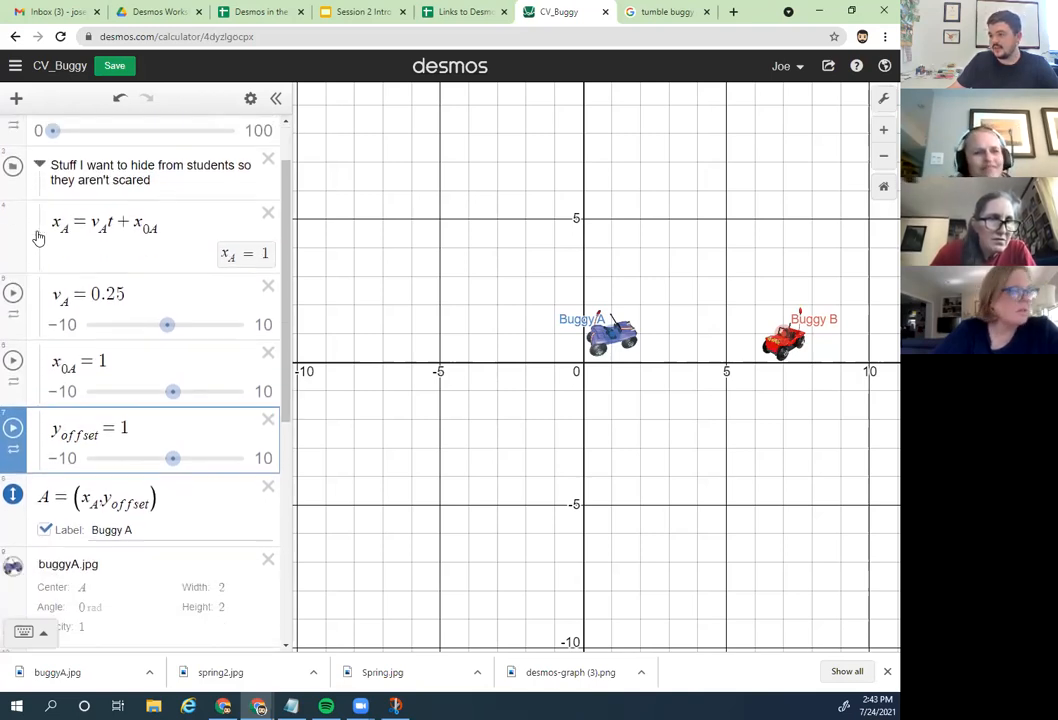
pyautogui.scroll(-1, 43, 265)
pyautogui.click(12, 430)
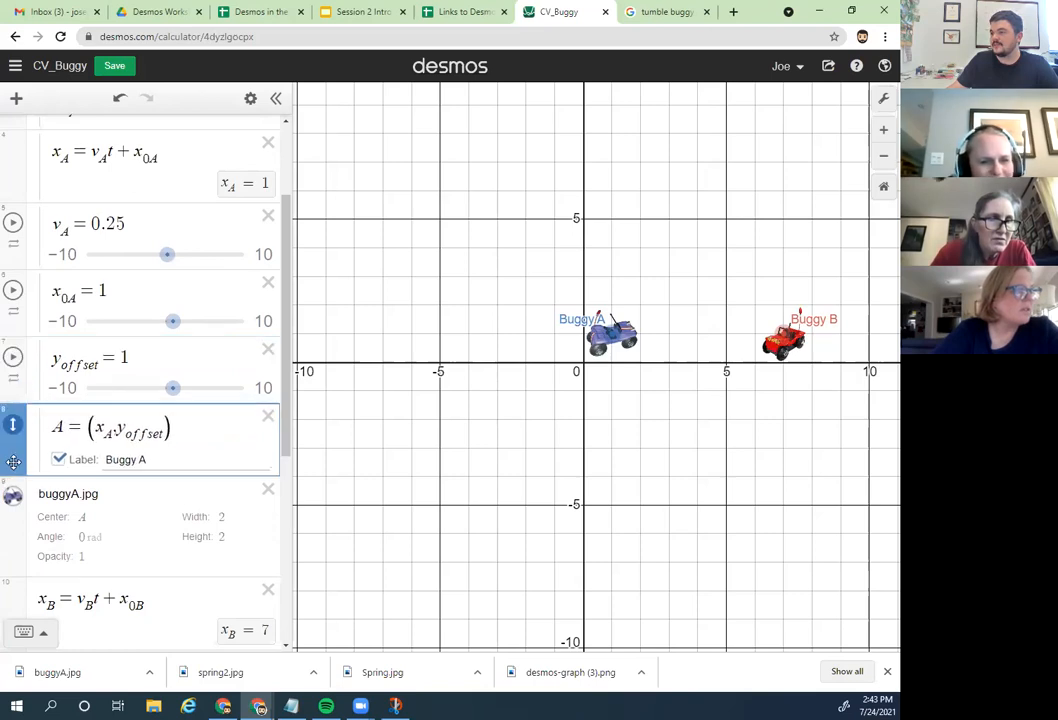
pyautogui.scroll(-1, 15, 462)
pyautogui.click(12, 412)
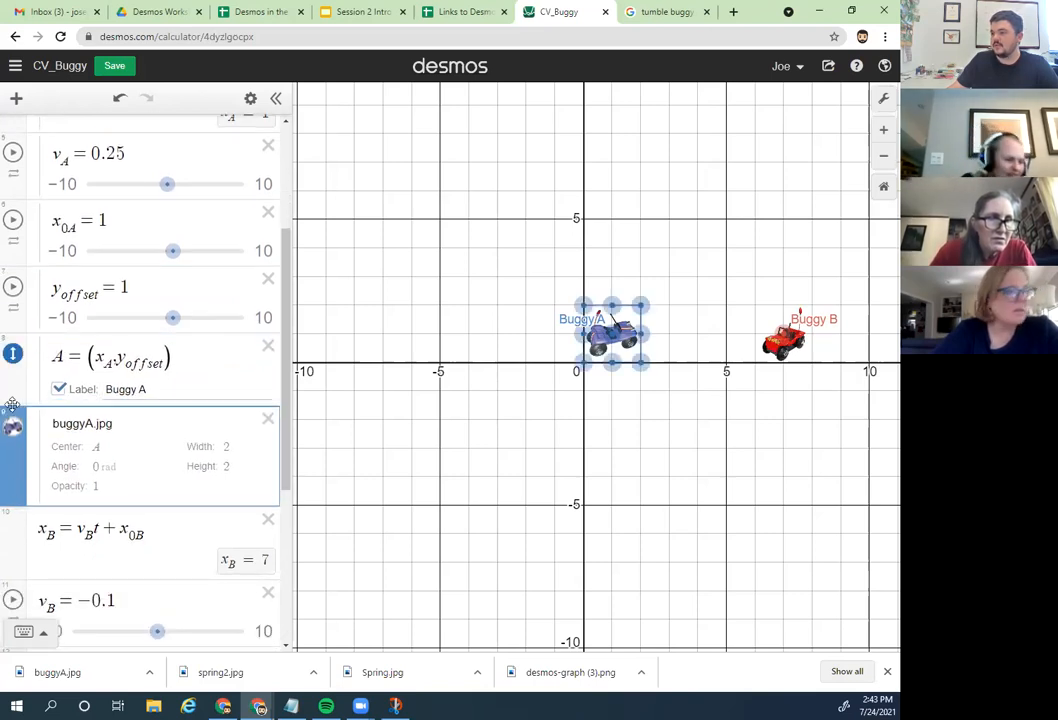
# Step: Rename the folder to "Buggy A" and collapse it
pyautogui.scroll(3, 13, 397)
pyautogui.moveTo(152, 250); pyautogui.dragTo(42, 234)
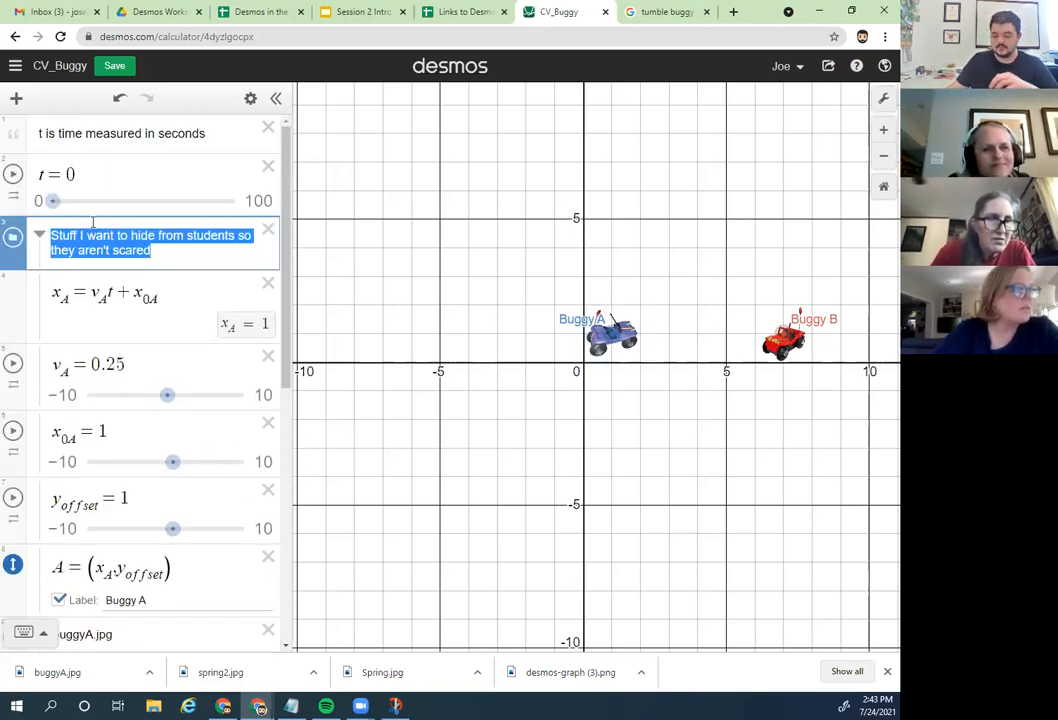
pyautogui.write('Buggy')
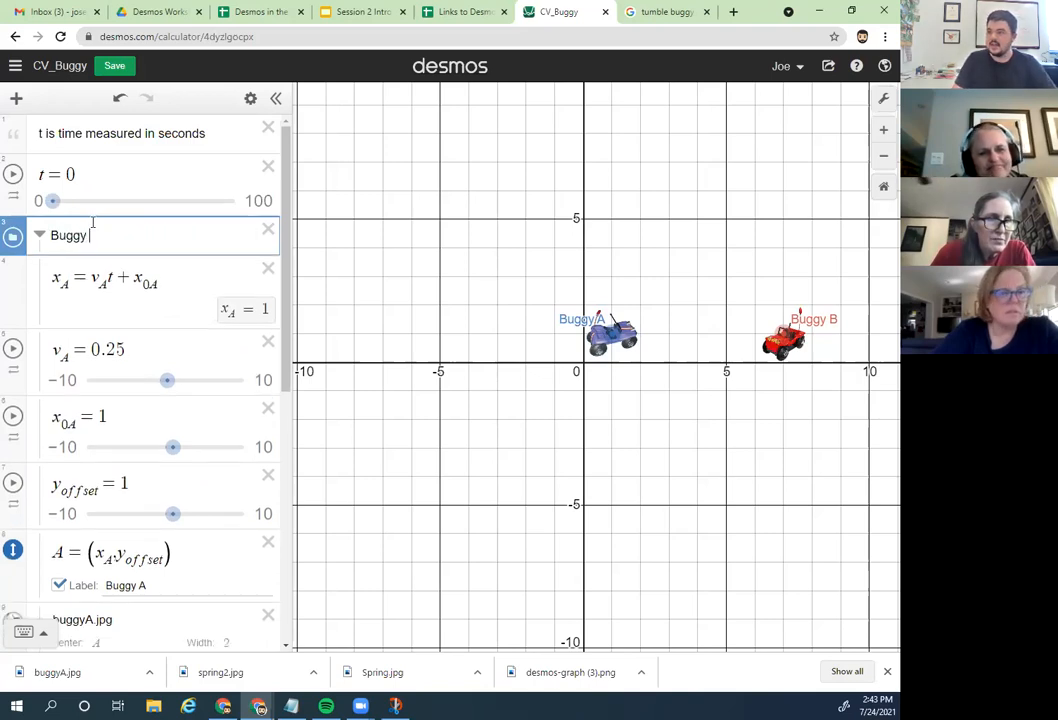
pyautogui.write(' A')
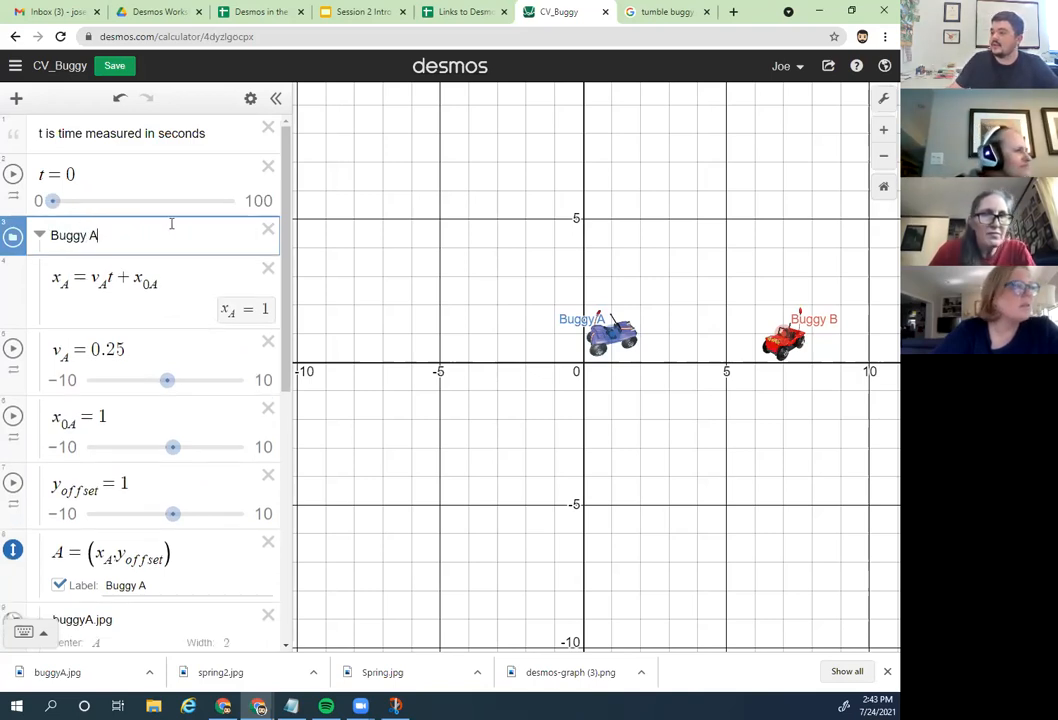
pyautogui.click(160, 179)
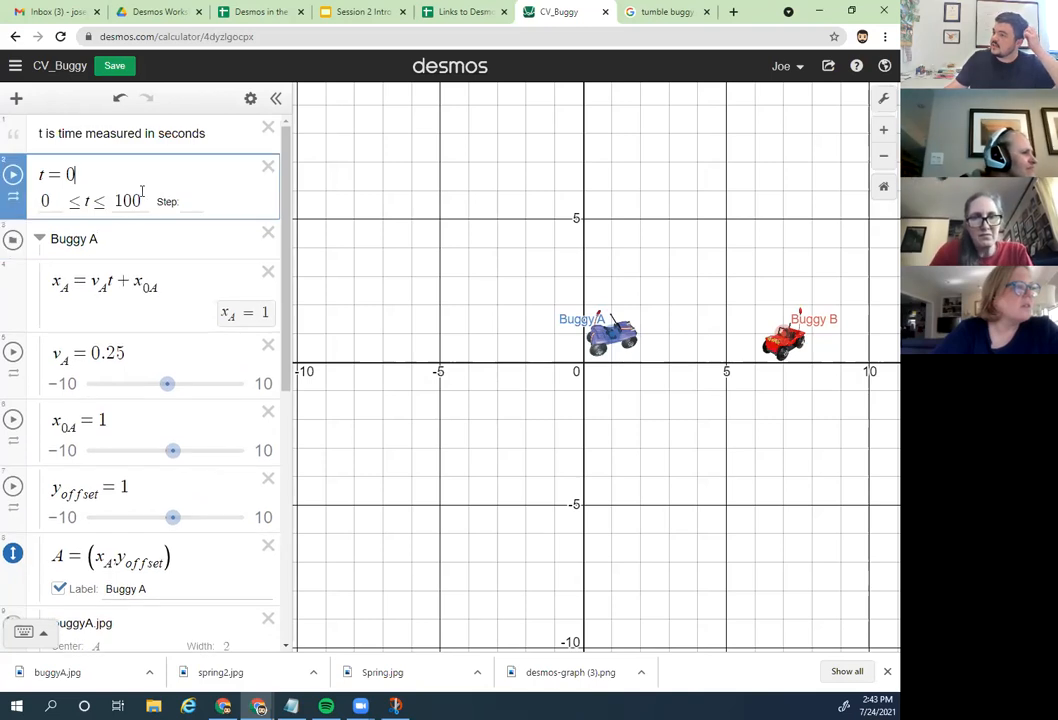
pyautogui.click(40, 241)
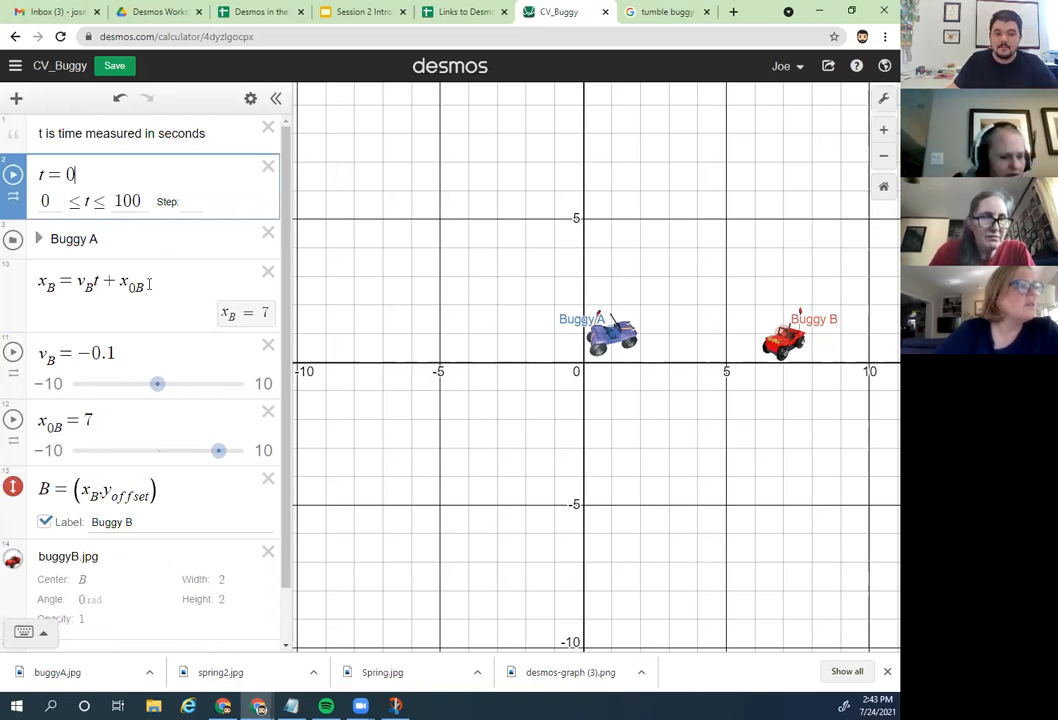
# Step: Add a folder directly below the Buggy A folder and title it "Buggy B"
pyautogui.click(123, 240)
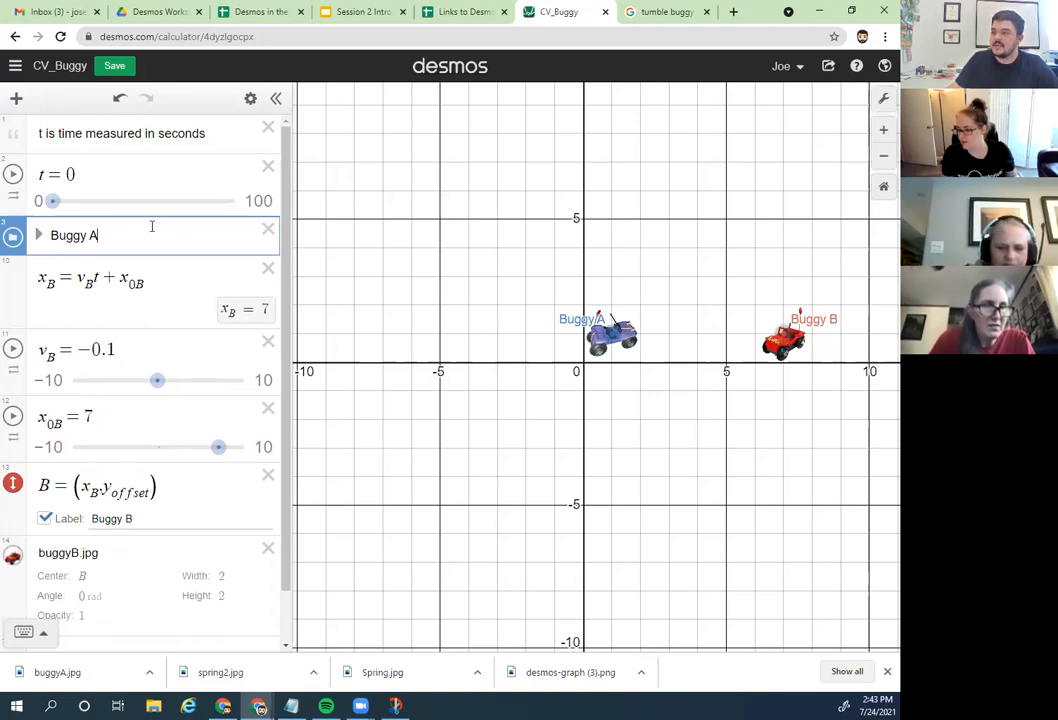
pyautogui.click(15, 100)
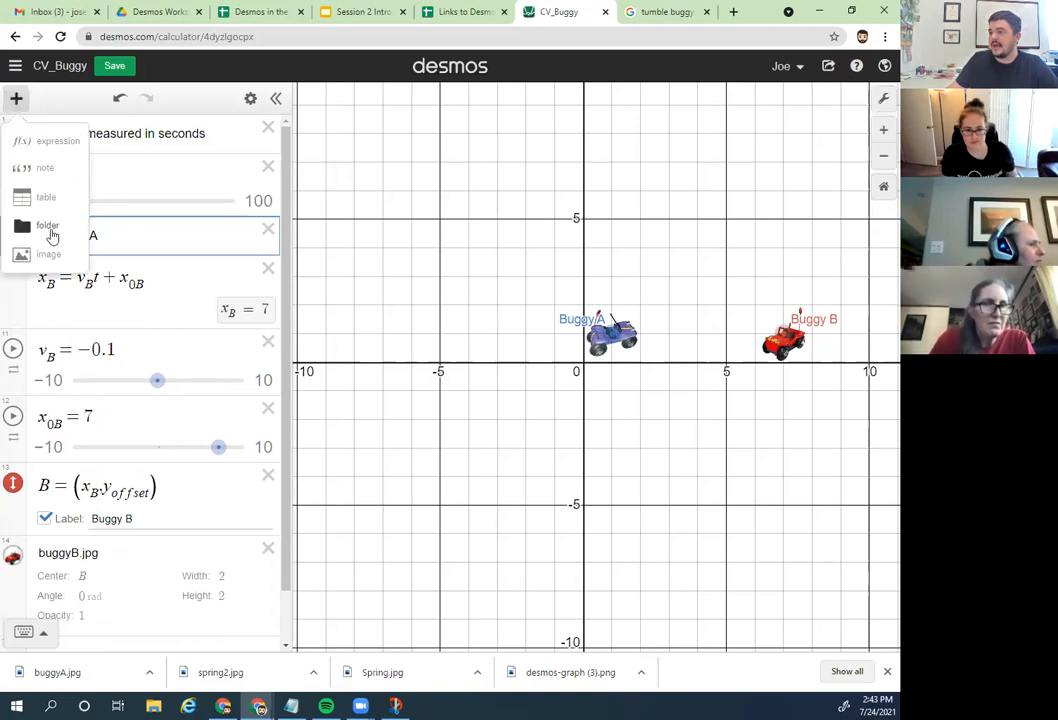
pyautogui.click(51, 232)
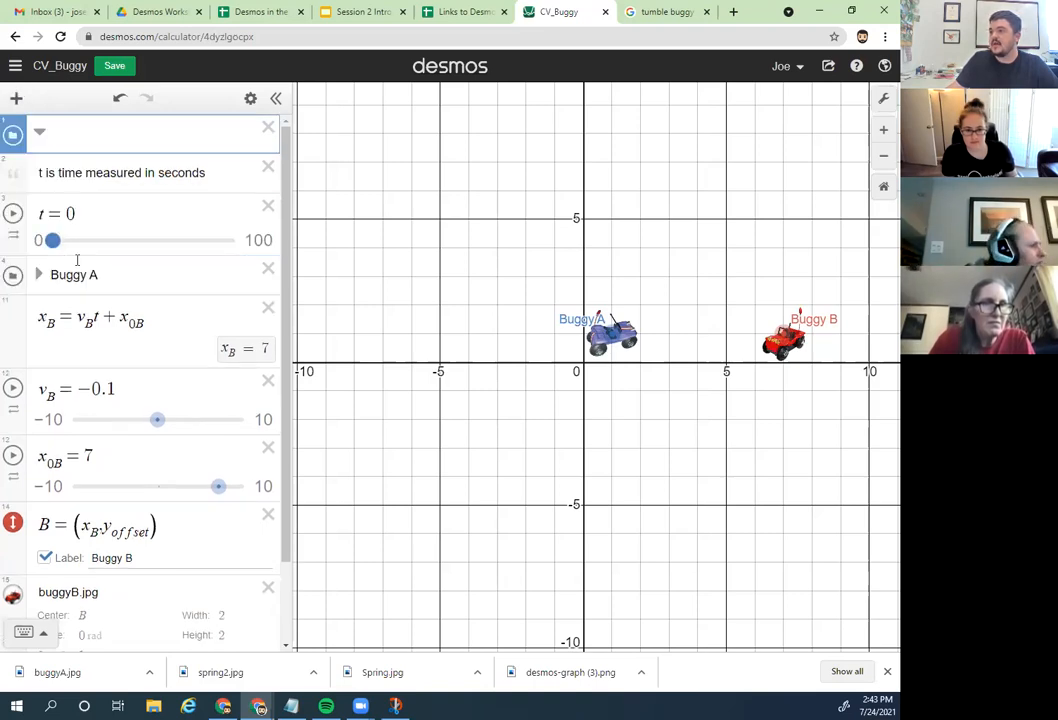
pyautogui.moveTo(18, 122); pyautogui.dragTo(17, 277)
pyautogui.click(110, 266)
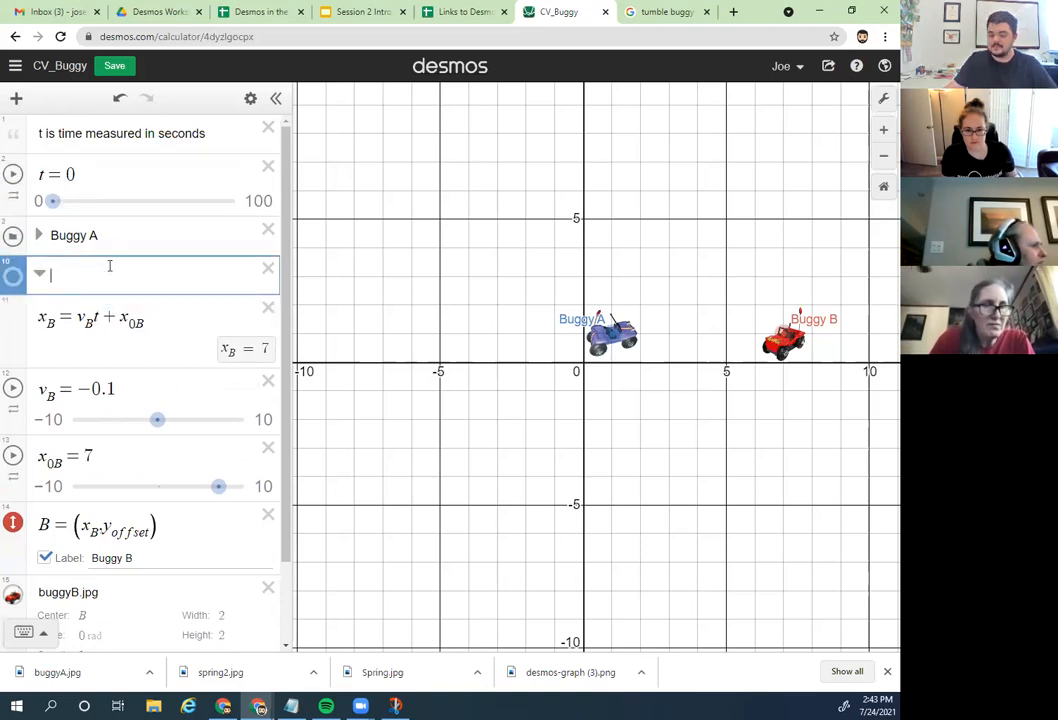
pyautogui.write('Buggy B')
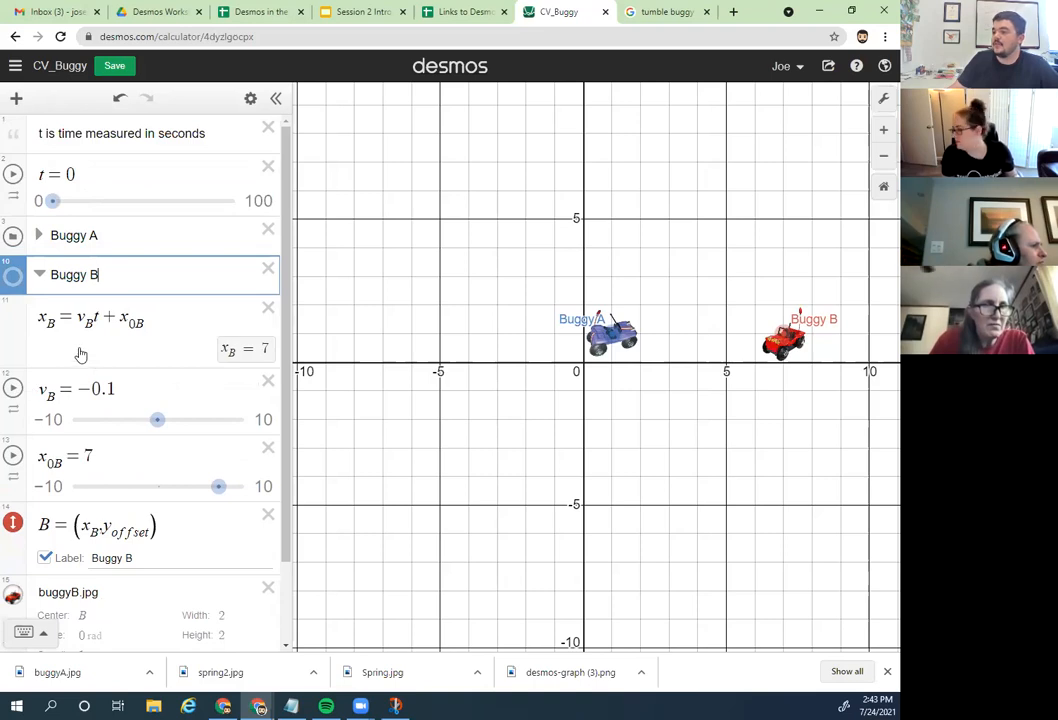
# Step: Move the x_B equation, v_B and x_0B sliders, point B and buggyB.jpg into the Buggy B folder, collapsed with its contents shown on the graph
pyautogui.moveTo(24, 346); pyautogui.dragTo(18, 336)
pyautogui.moveTo(18, 428); pyautogui.dragTo(18, 417)
pyautogui.moveTo(18, 497); pyautogui.dragTo(16, 489)
pyautogui.moveTo(8, 548)
pyautogui.mouseDown()
pyautogui.moveTo(18, 542)
pyautogui.moveTo(16, 569)
pyautogui.mouseUp()
pyautogui.click(32, 613)
pyautogui.scroll(1, 16, 569)
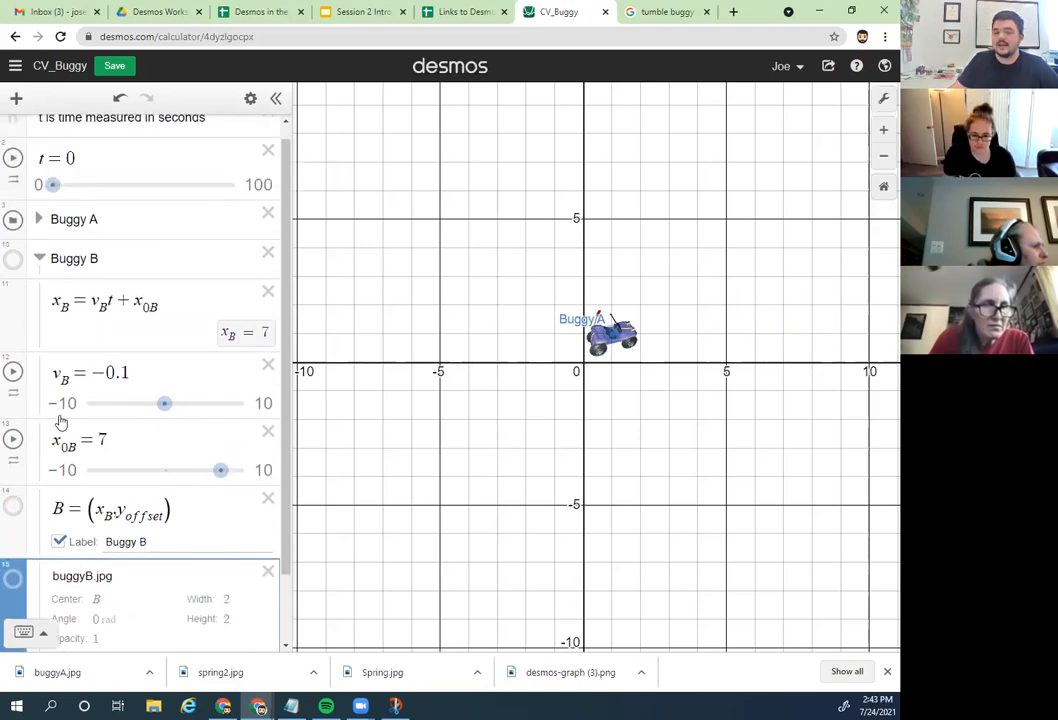
pyautogui.click(40, 260)
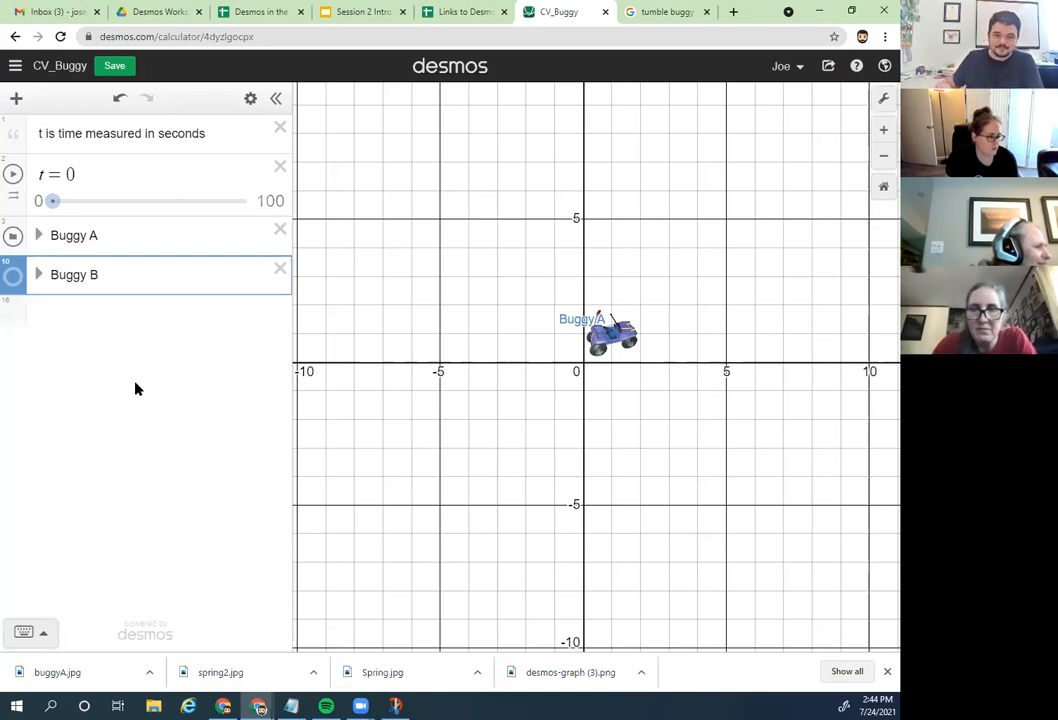
pyautogui.click(13, 275)
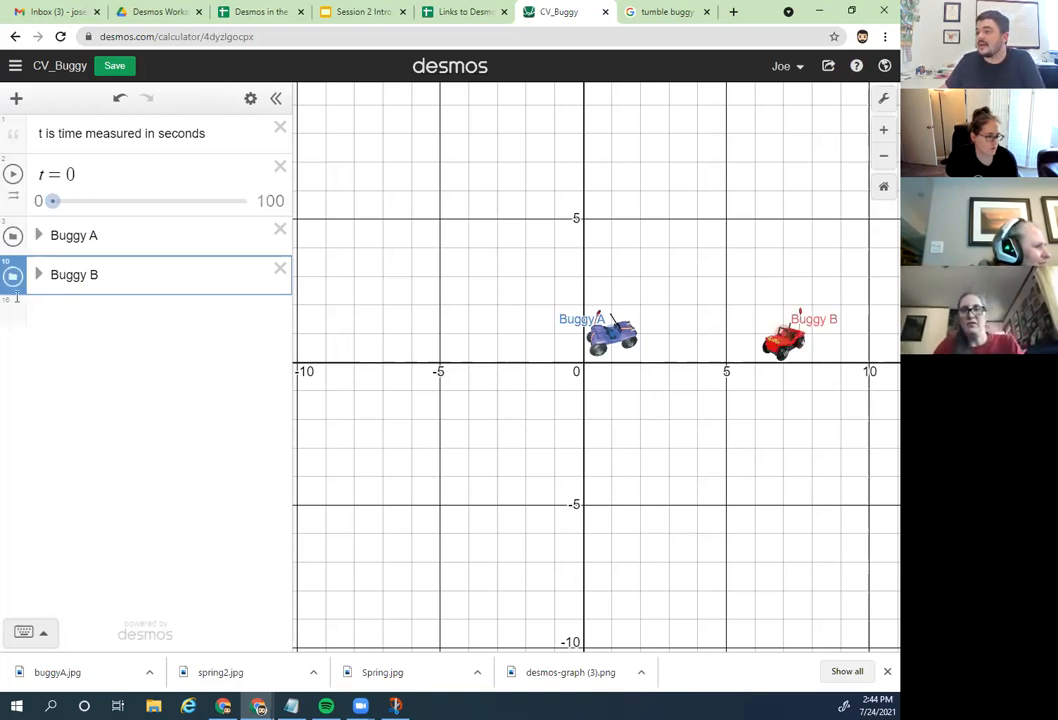
# Step: Test expanding and collapsing the Buggy B folder, and hiding and showing its contents on the graph
pyautogui.click(37, 275)
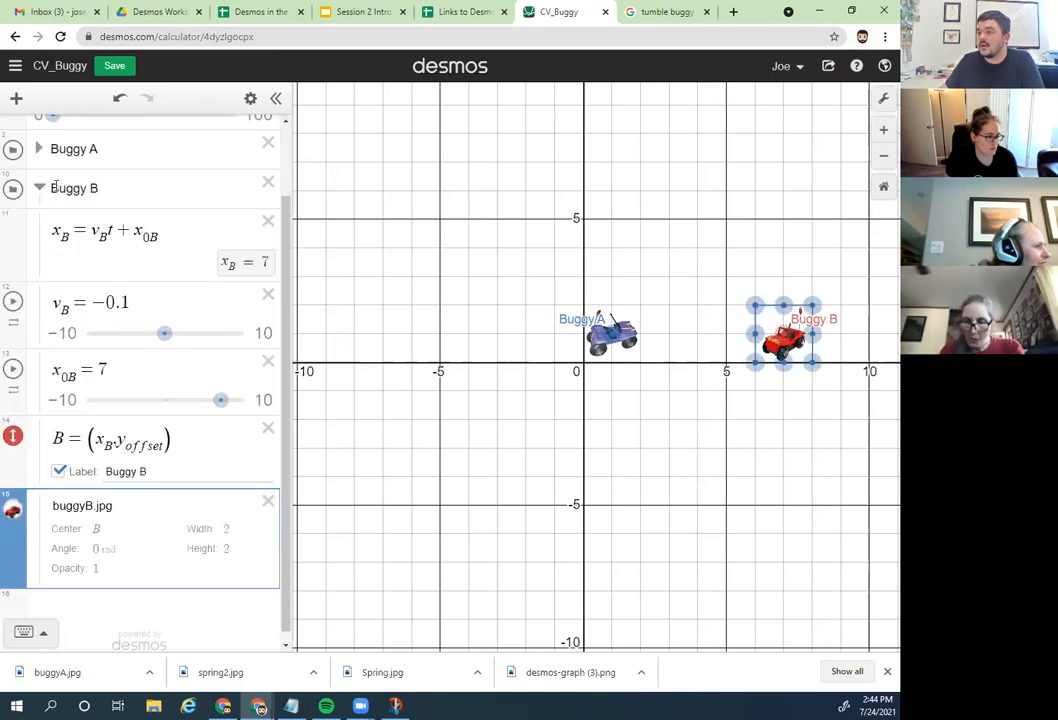
pyautogui.click(39, 187)
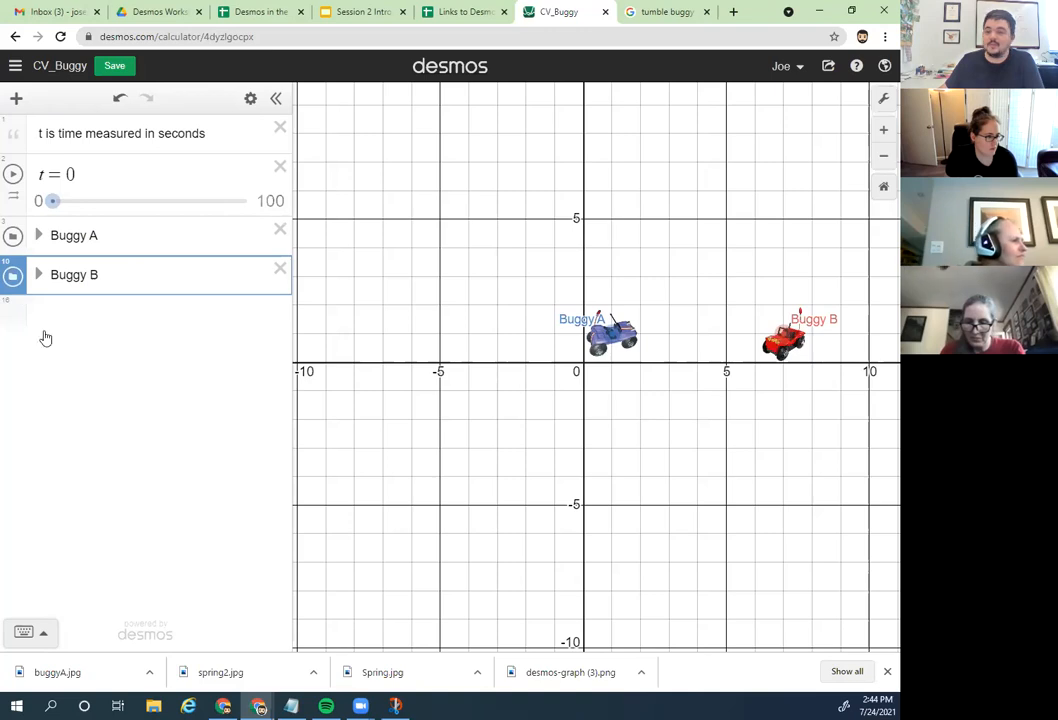
pyautogui.click(12, 277)
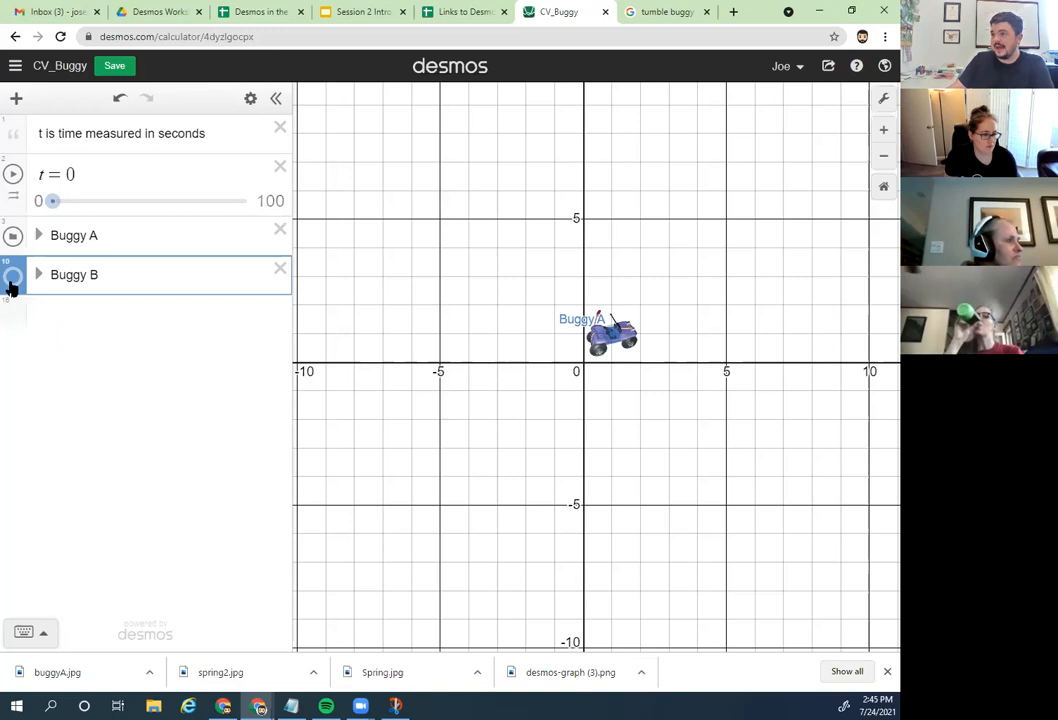
pyautogui.click(12, 280)
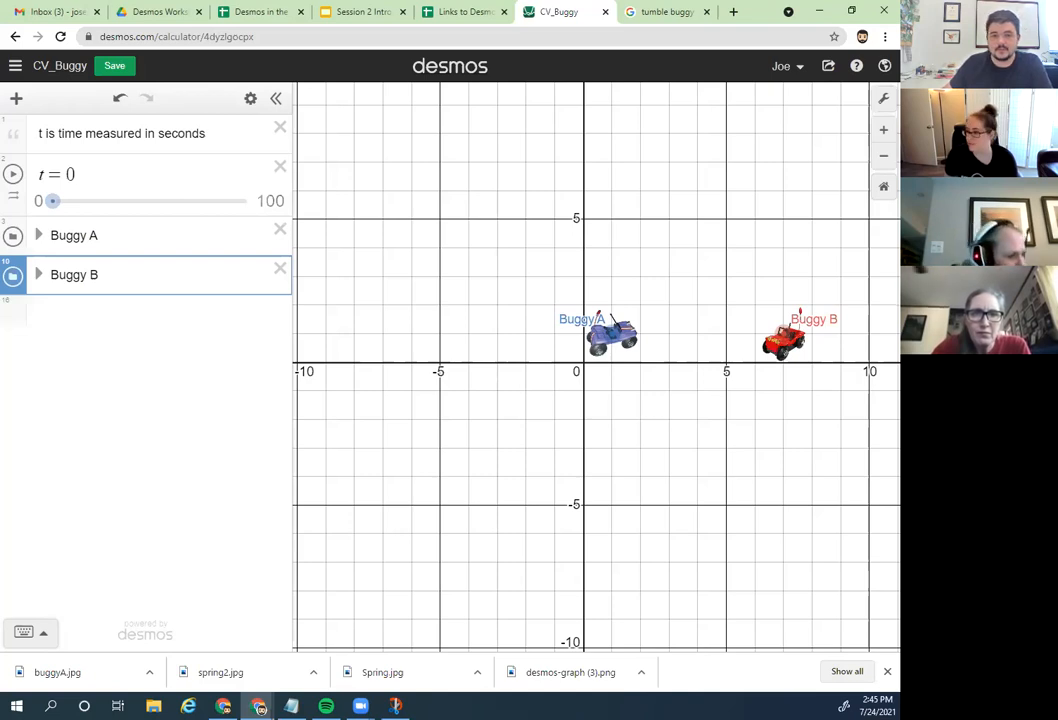
pyautogui.click(222, 335)
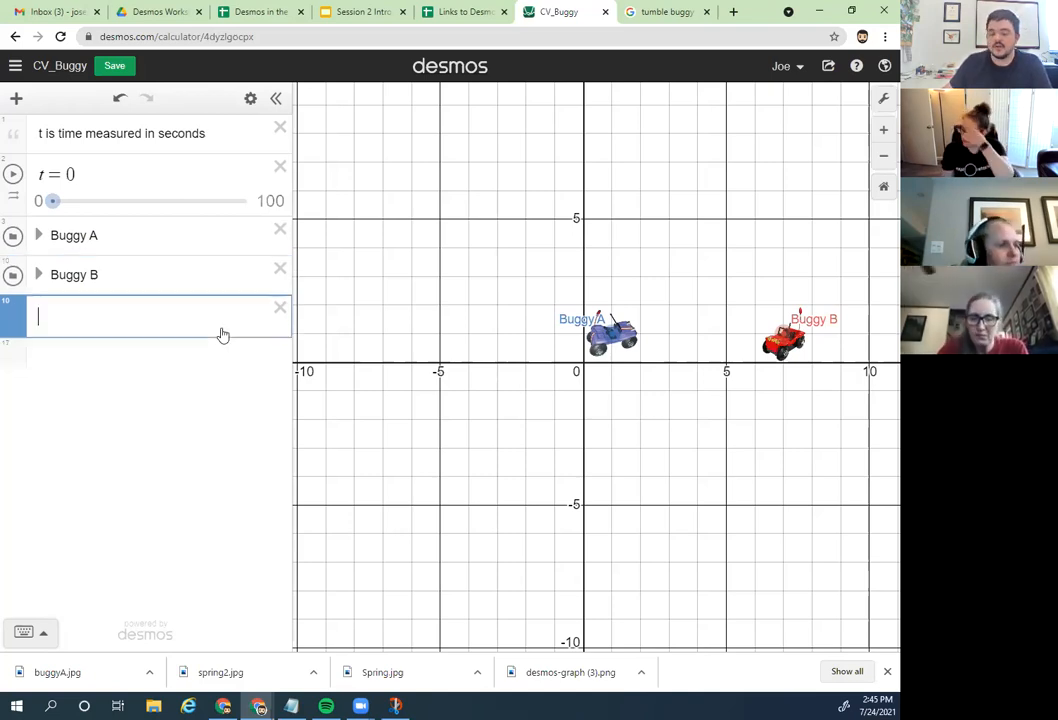
pyautogui.click(278, 310)
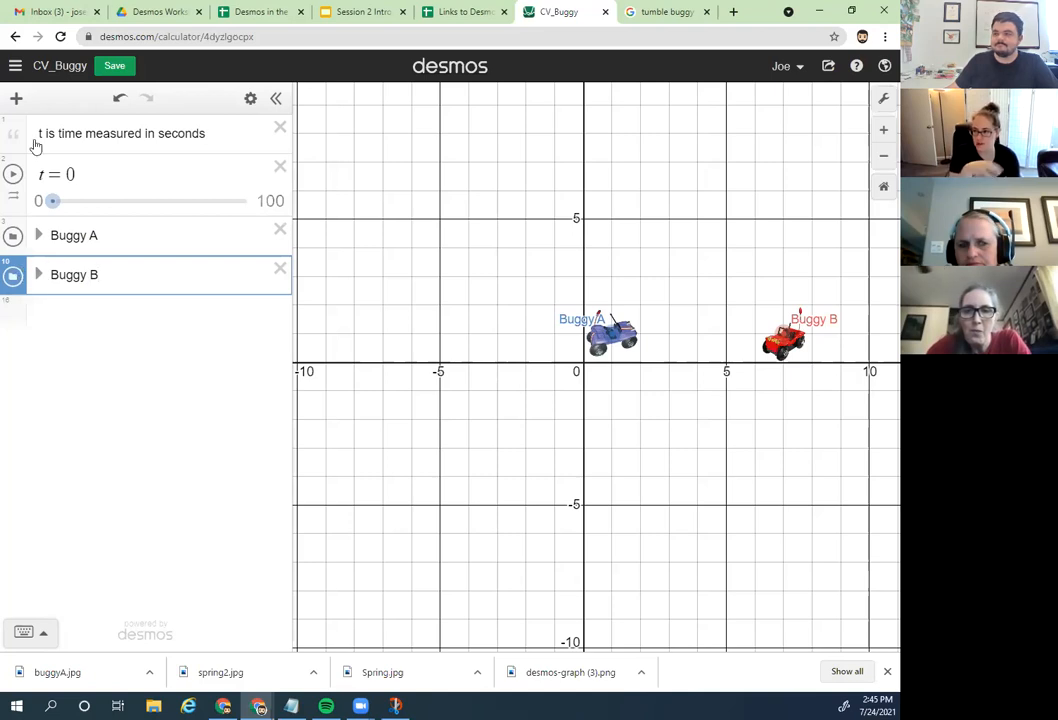
pyautogui.click(10, 277)
pyautogui.click(10, 277)
pyautogui.moveTo(98, 275); pyautogui.dragTo(47, 281)
pyautogui.click(101, 335)
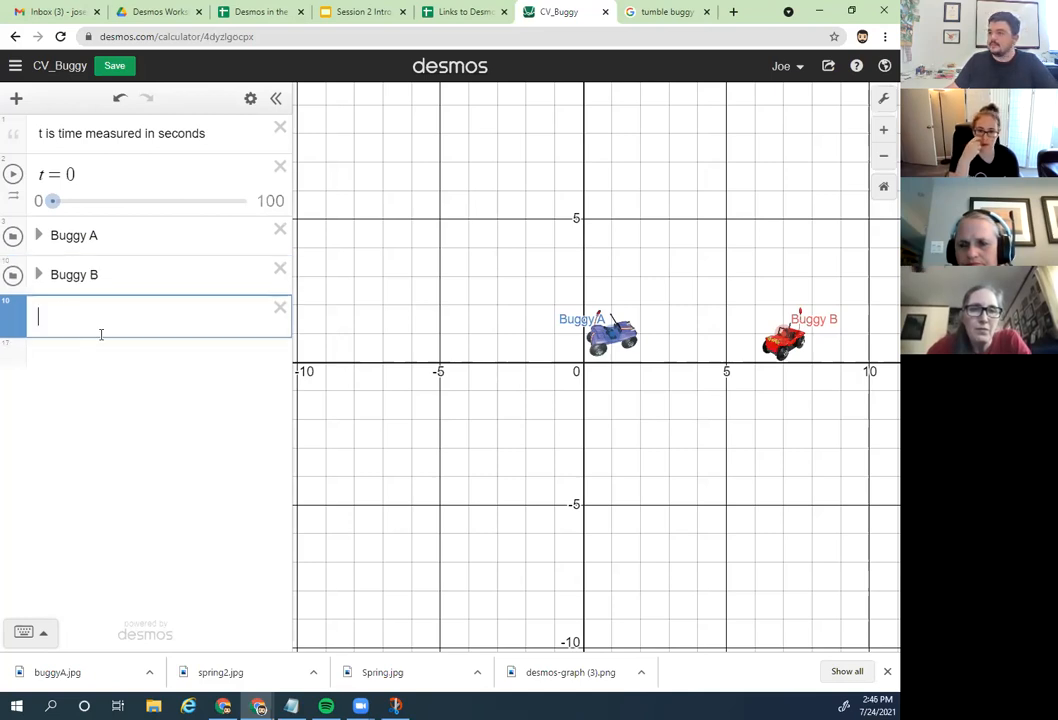
pyautogui.write('BuggyB')
pyautogui.hotkey('ctrl', 'z')
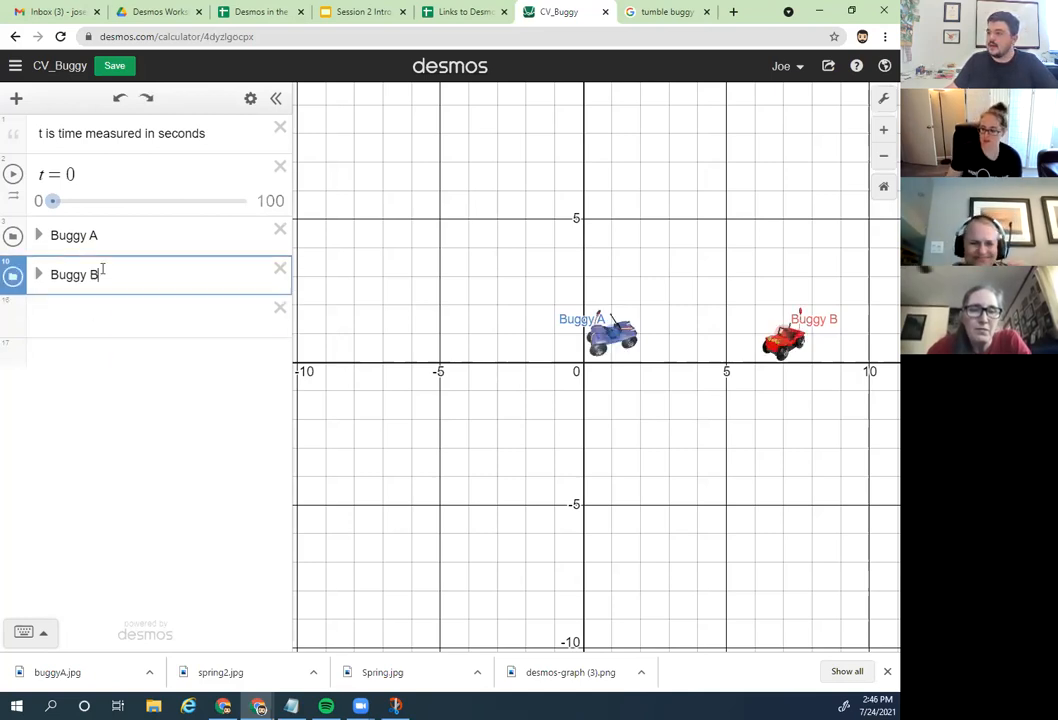
pyautogui.click(38, 276)
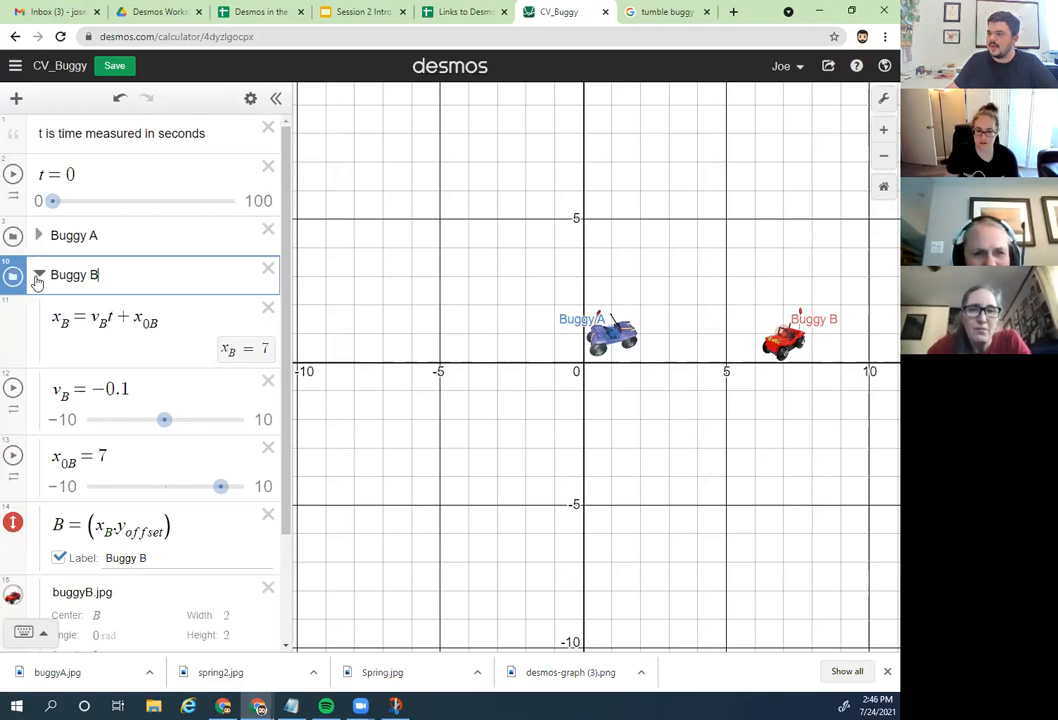
pyautogui.click(38, 276)
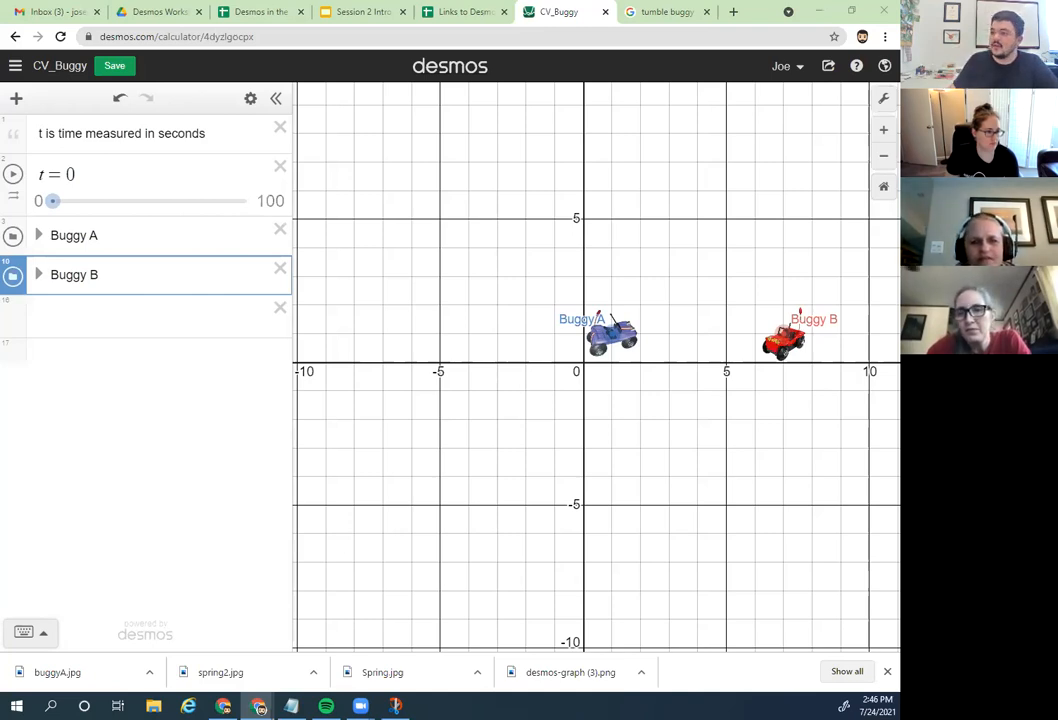
# Step: Copy the x_B equation from the Buggy B folder into a line below the collapsed folder, and delete the copy
pyautogui.click(38, 274)
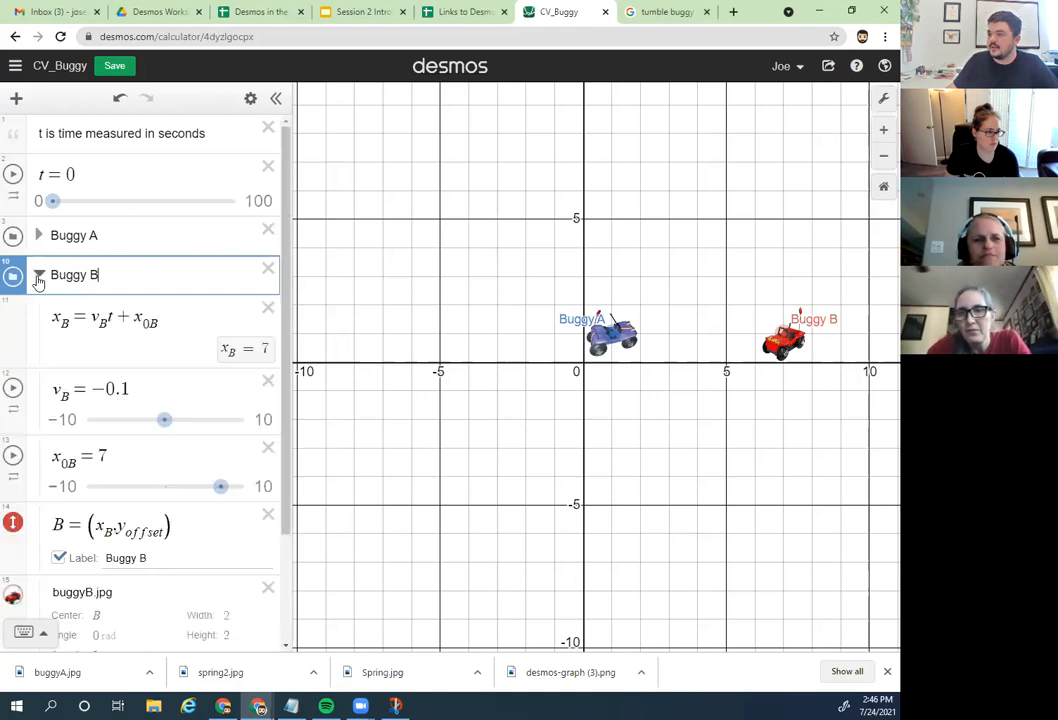
pyautogui.moveTo(190, 316); pyautogui.dragTo(53, 288)
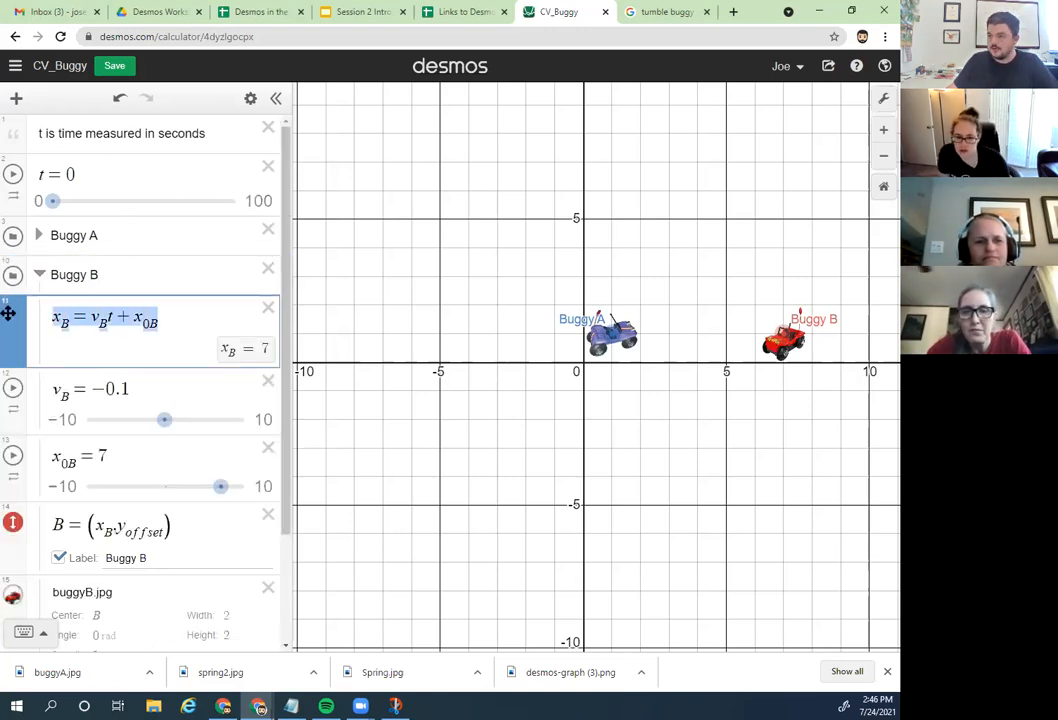
pyautogui.hotkey('ctrl', 'c')
pyautogui.click(39, 274)
pyautogui.click(78, 309)
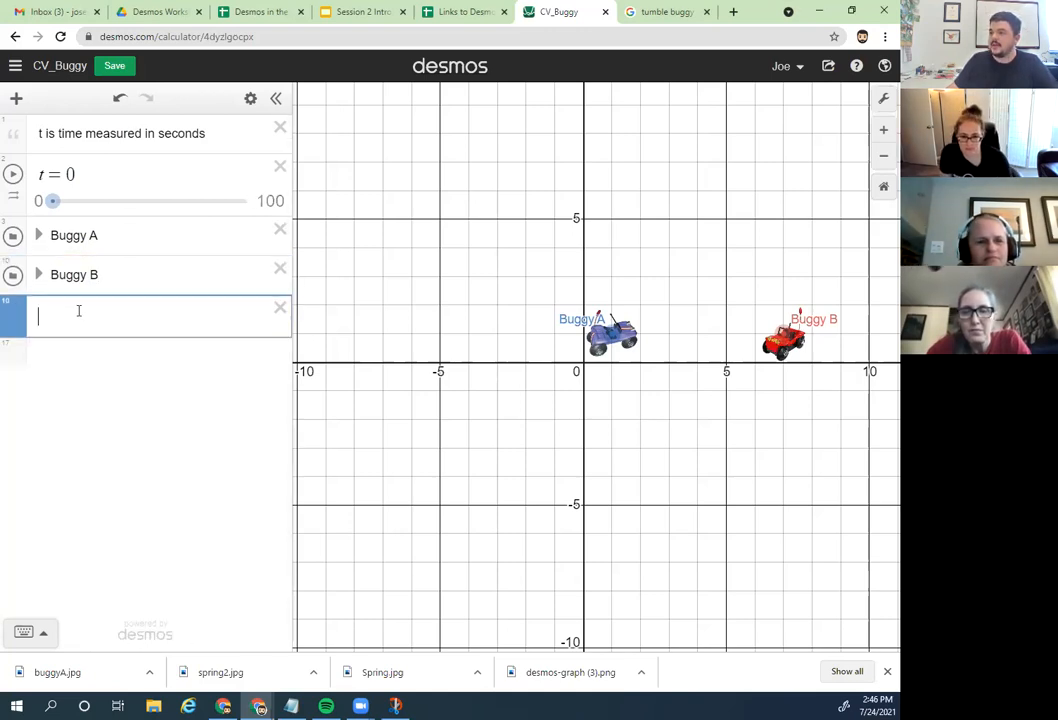
pyautogui.hotkey('ctrl', 'v')
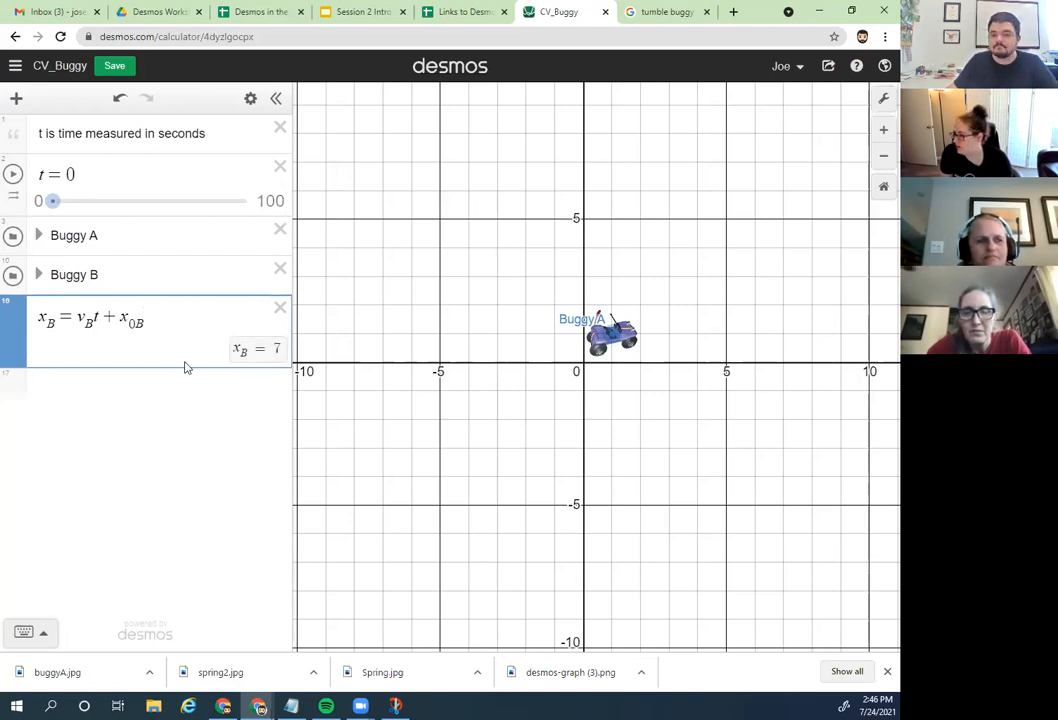
pyautogui.click(280, 307)
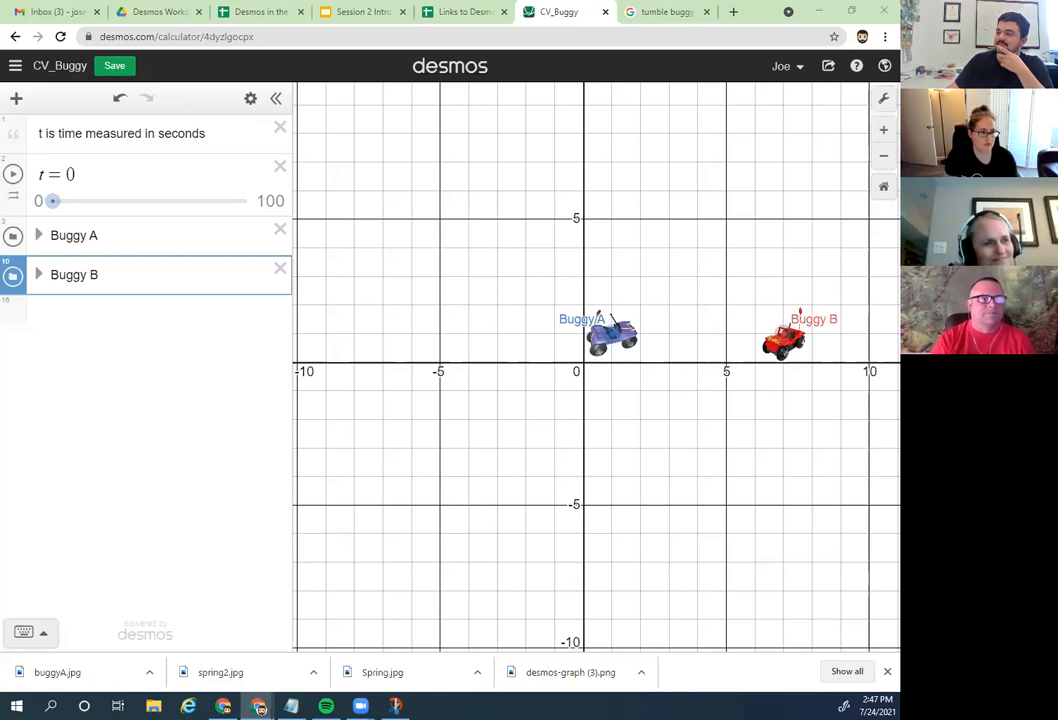
# Step: Add the expression x_AGraph = v_A t_0 + x_0A in a new line below the Buggy B folder
pyautogui.click(126, 323)
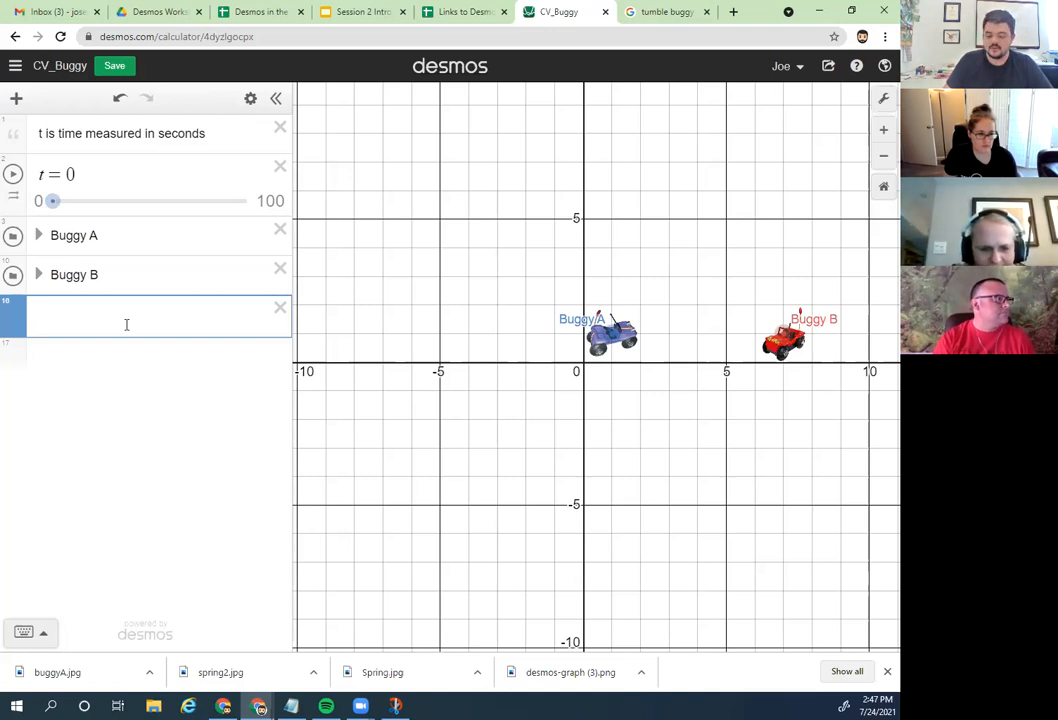
pyautogui.write('x^')
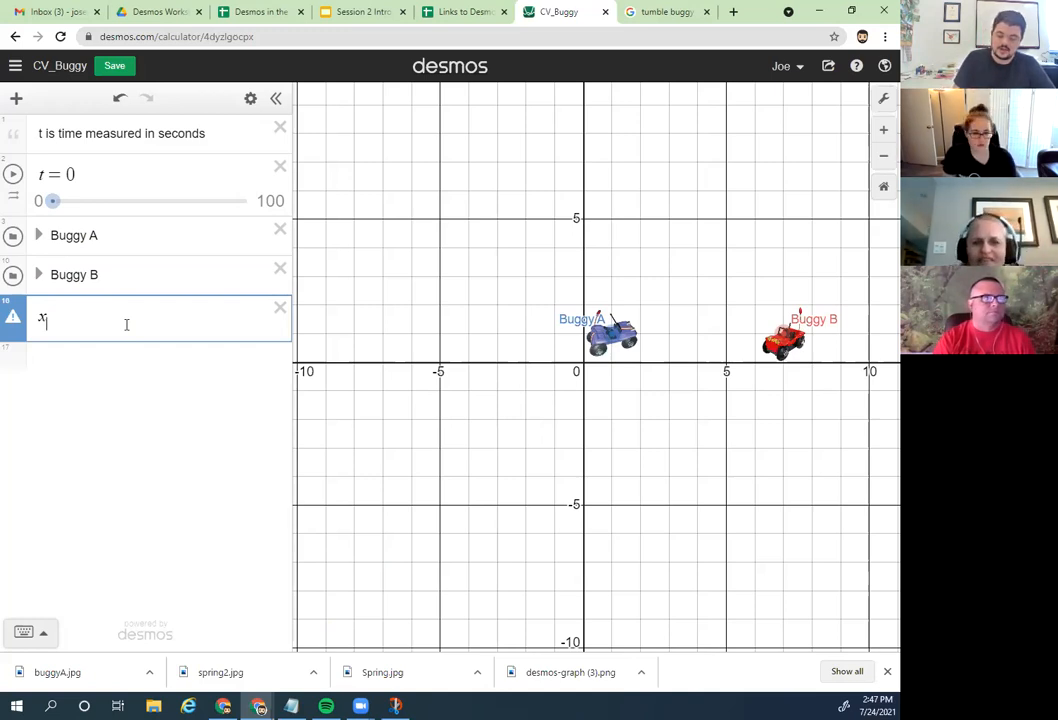
pyautogui.write('AGro')
pyautogui.write('ph')
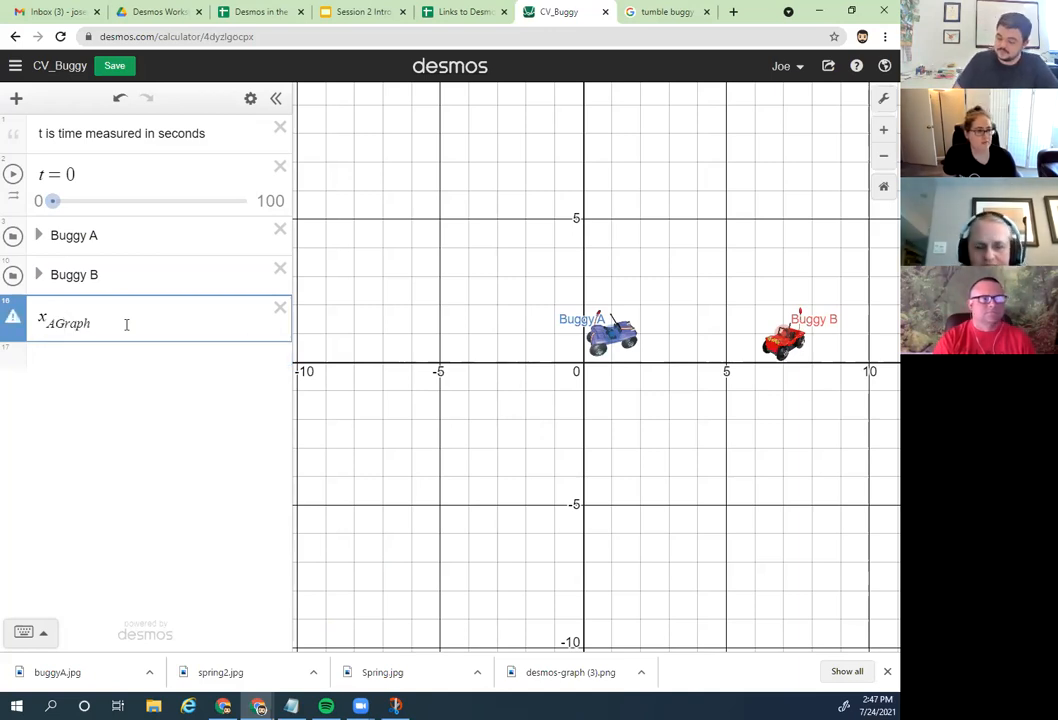
pyautogui.write('=')
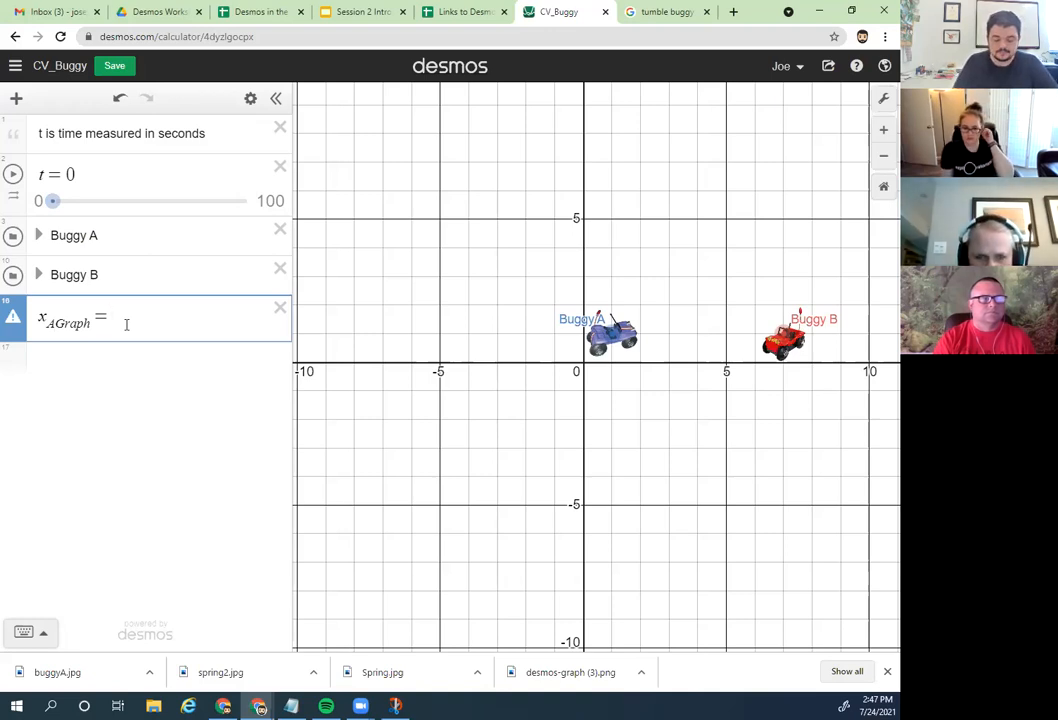
pyautogui.write('v_A')
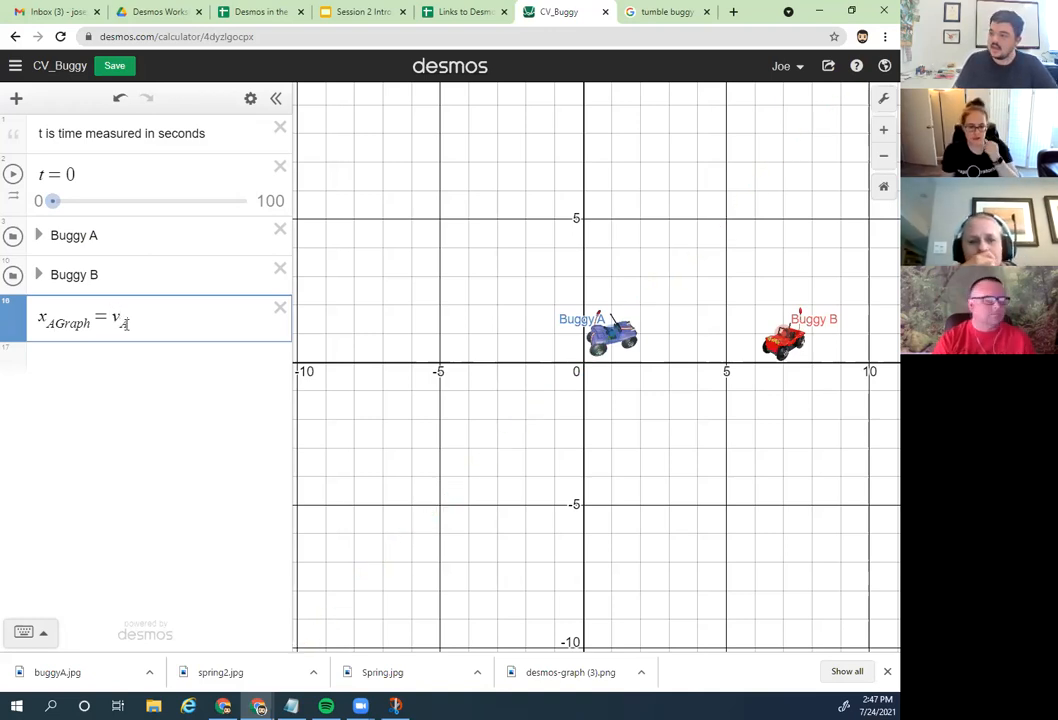
pyautogui.press('Right')
pyautogui.write('t_0 ')
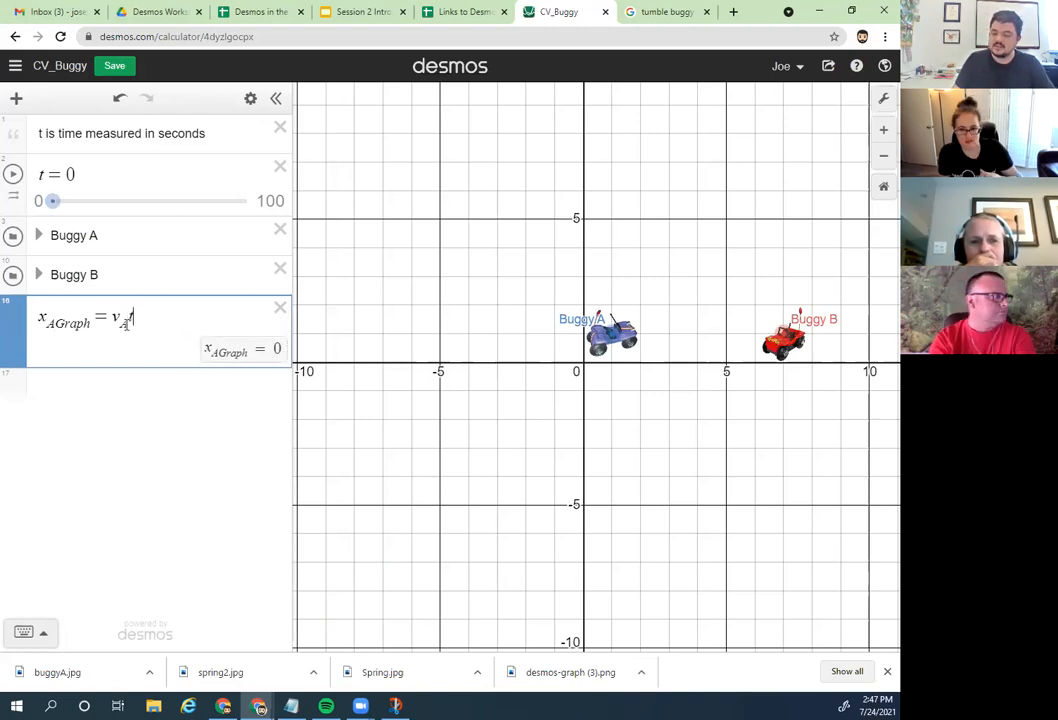
pyautogui.write('+')
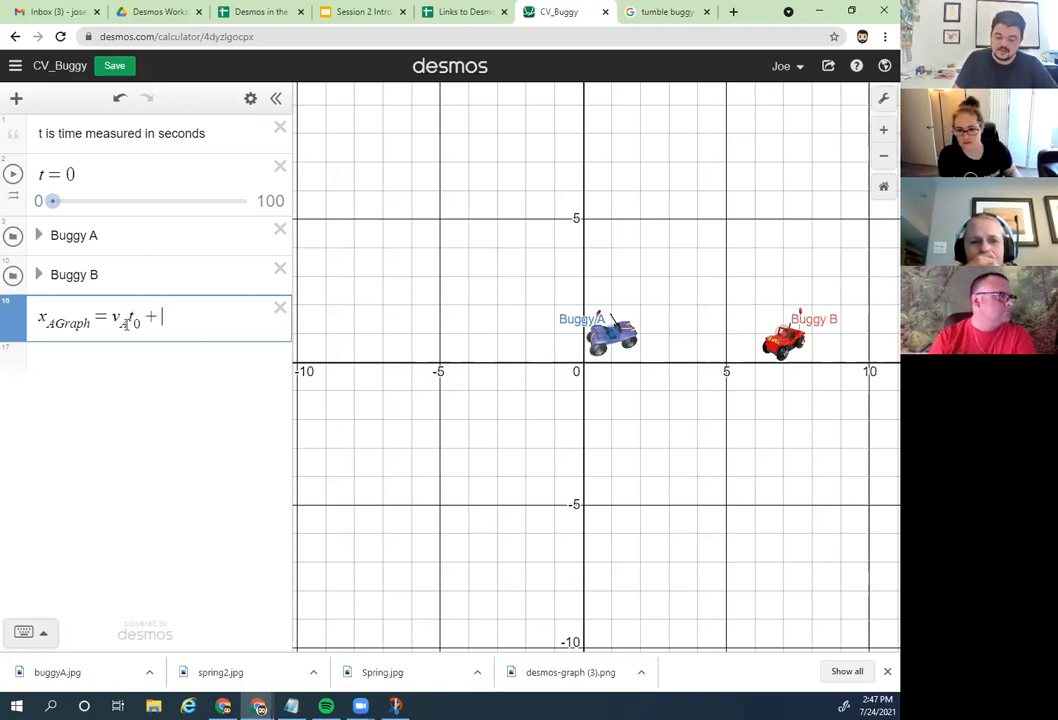
pyautogui.write(' x_A')
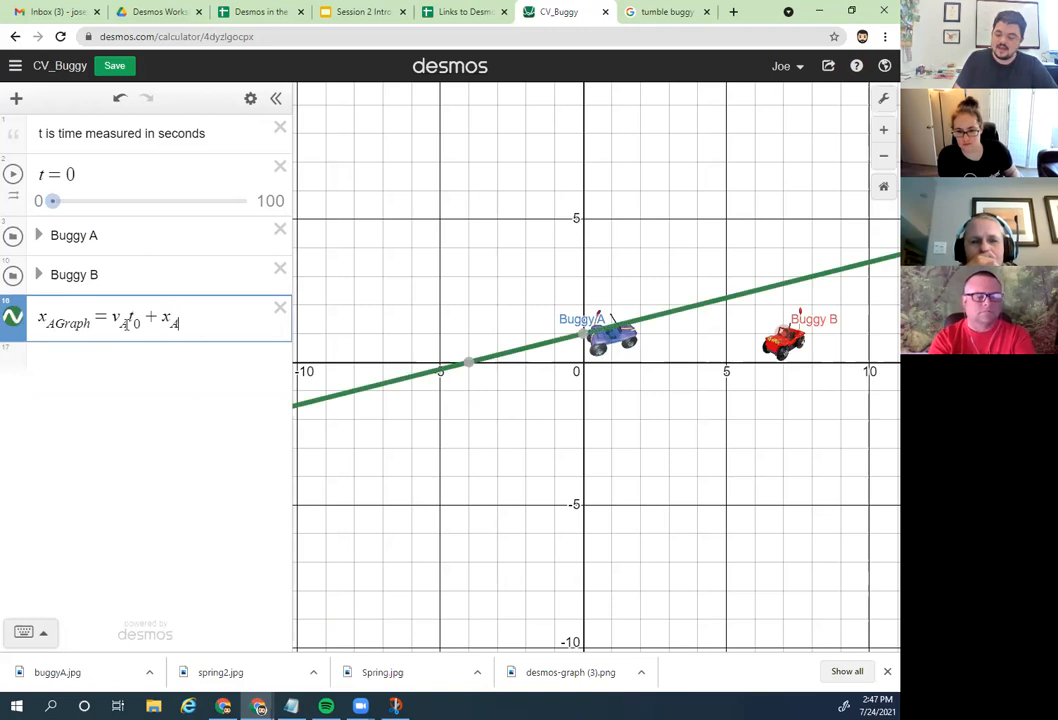
pyautogui.write('0')
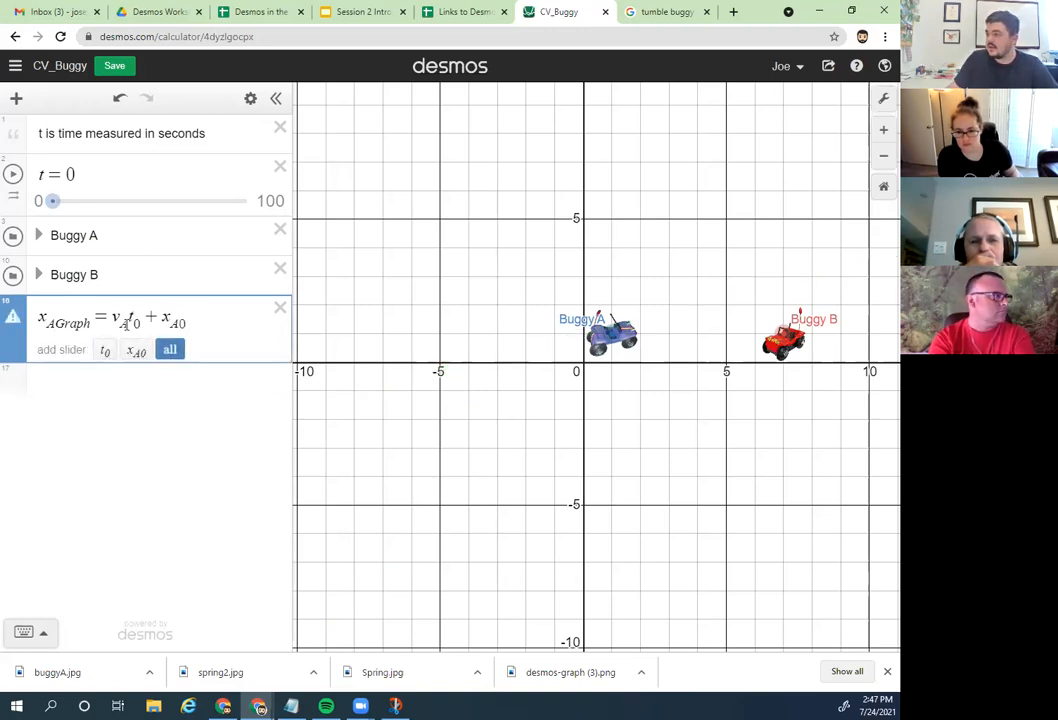
pyautogui.press('BackSpace')
pyautogui.press('BackSpace')
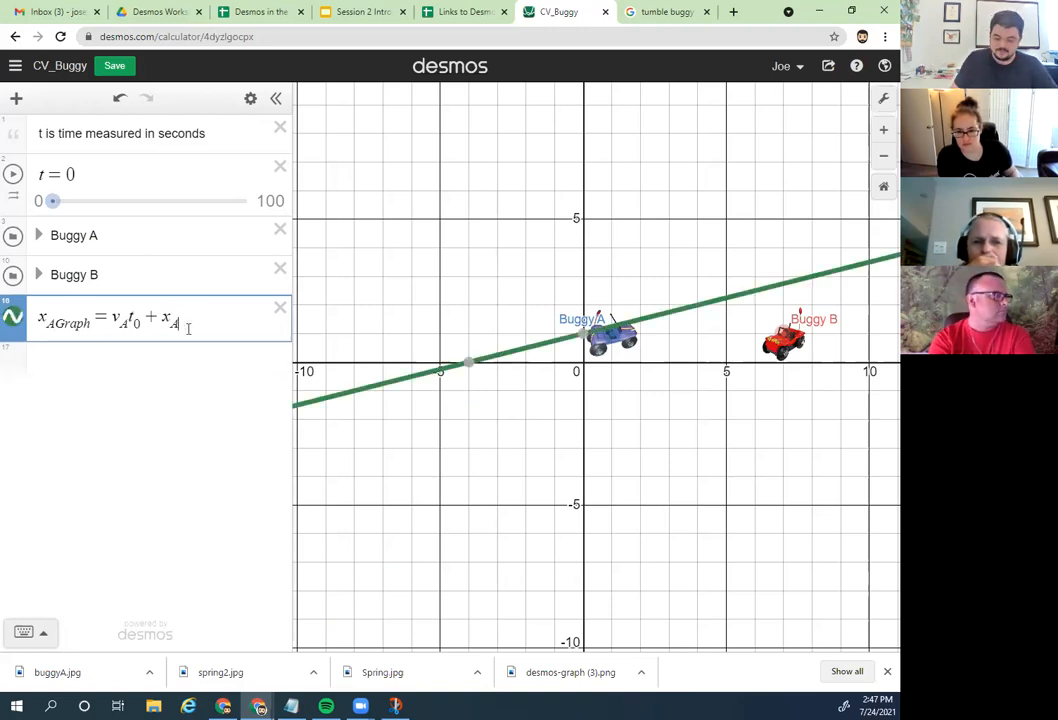
pyautogui.write('0A')
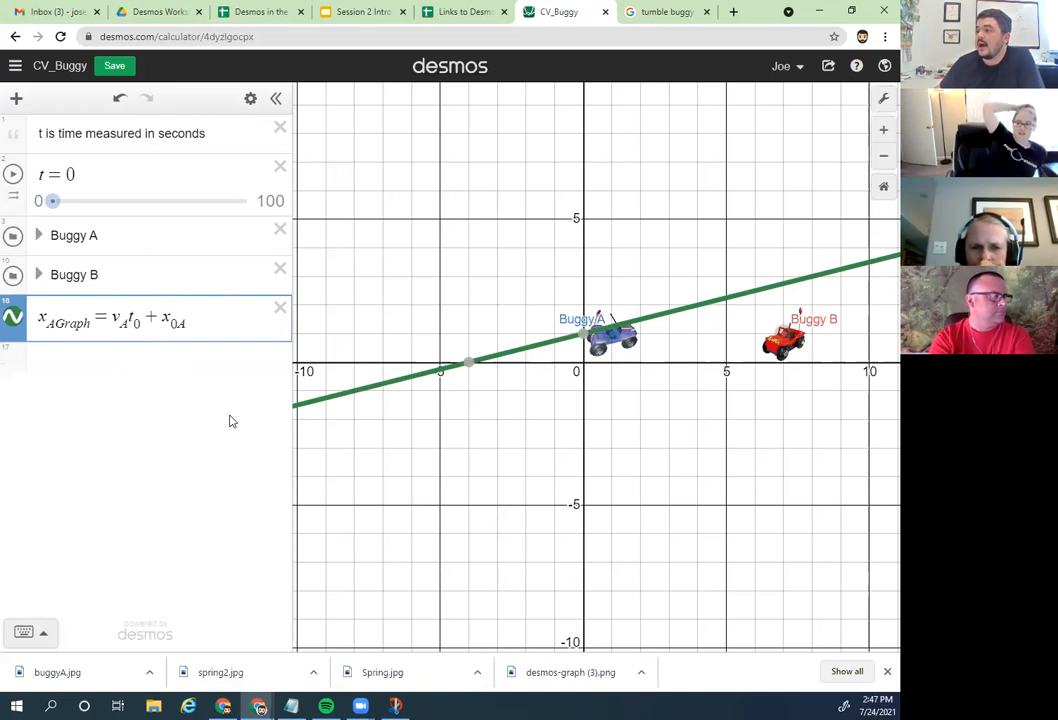
pyautogui.moveTo(149, 323); pyautogui.dragTo(126, 322)
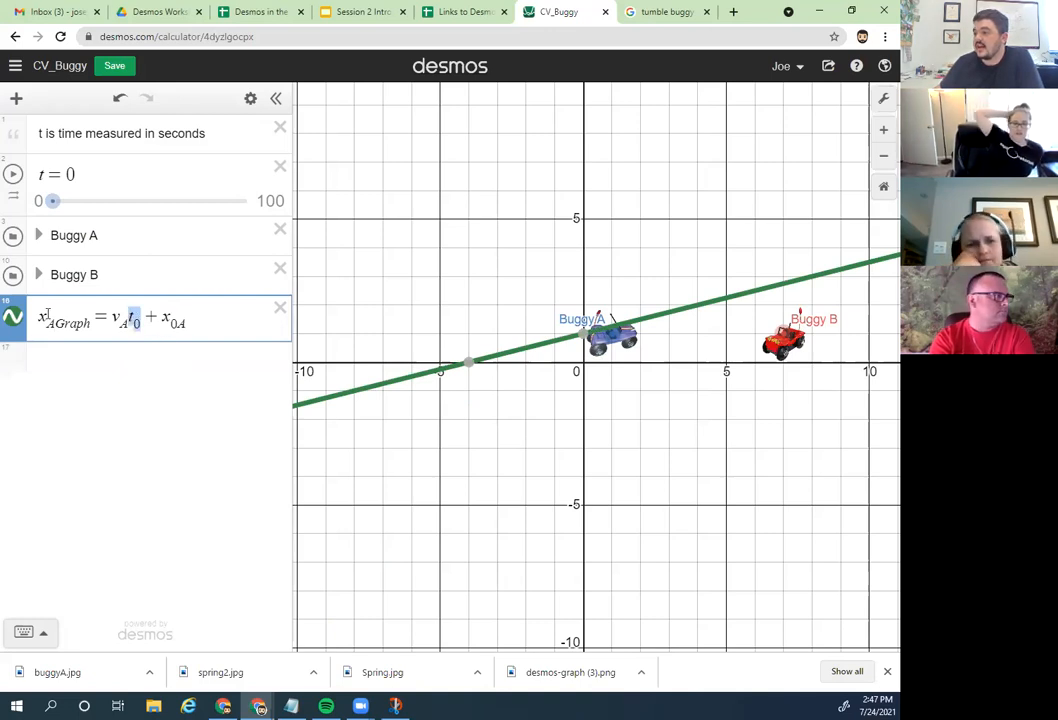
pyautogui.moveTo(93, 321); pyautogui.dragTo(40, 319)
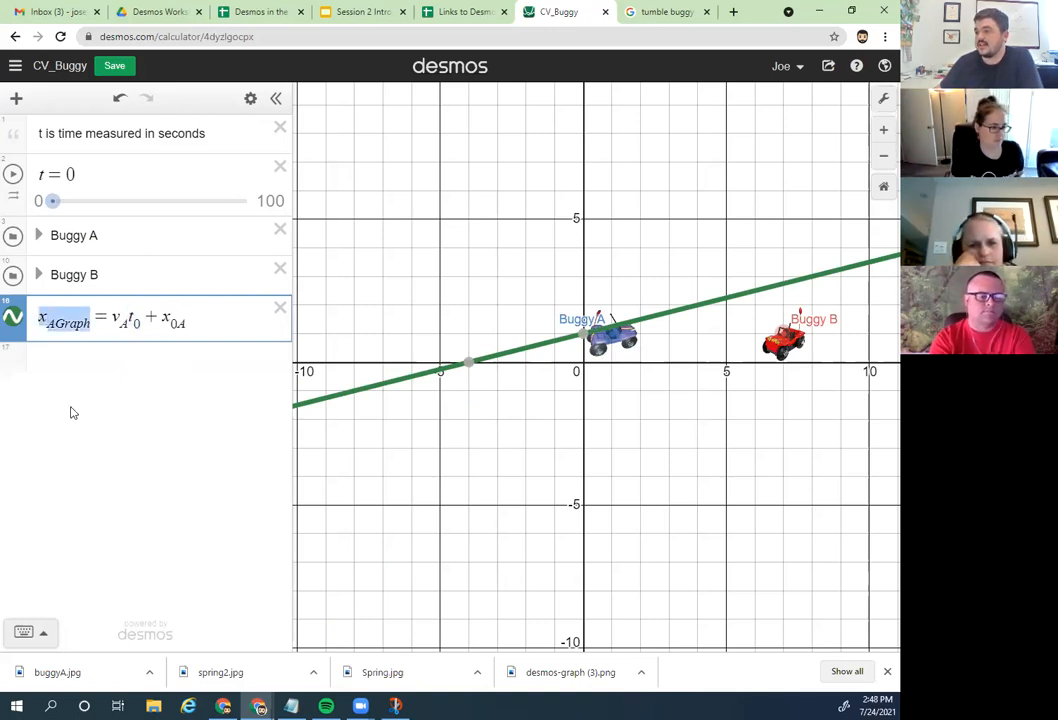
pyautogui.doubleClick(131, 319)
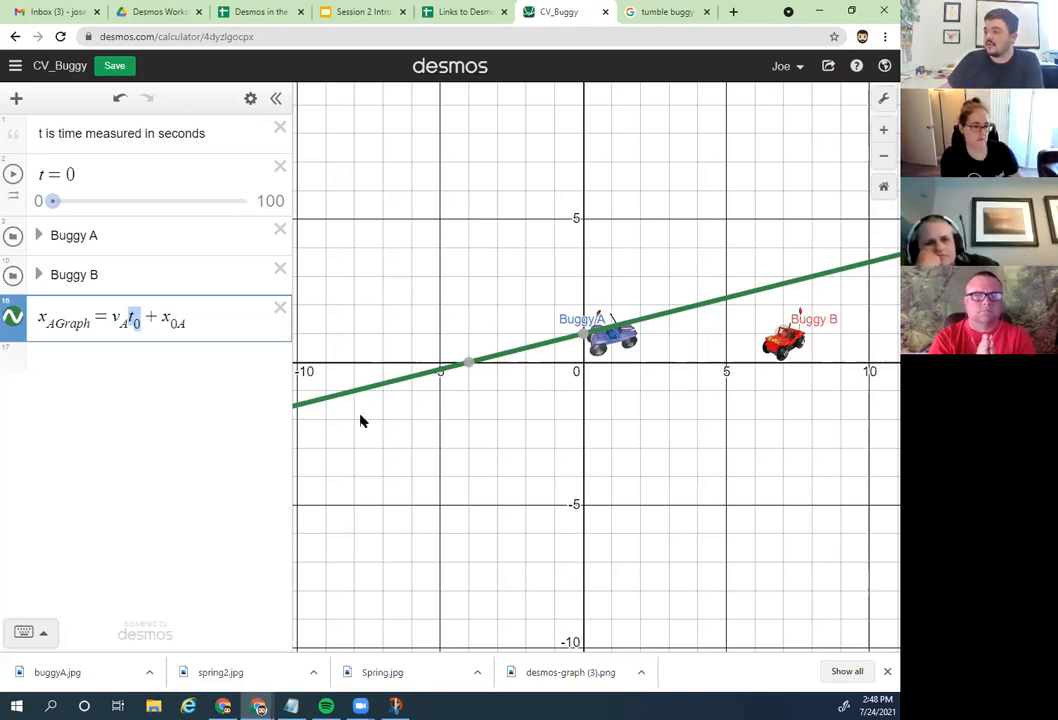
pyautogui.click(44, 317)
pyautogui.moveTo(87, 317); pyautogui.dragTo(51, 318)
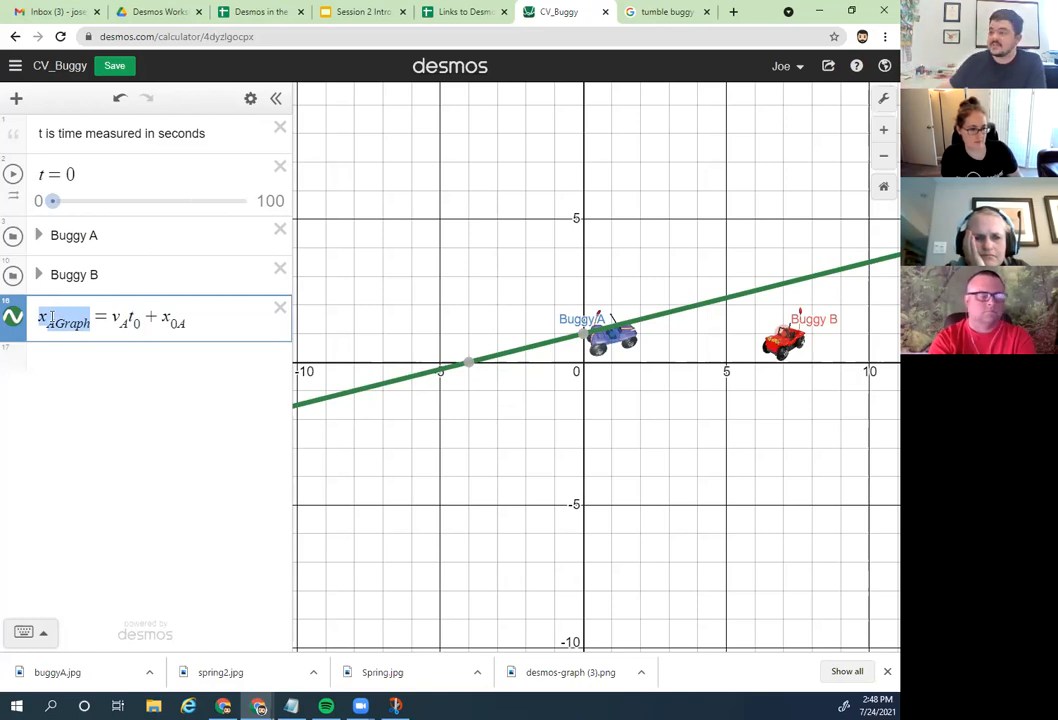
# Step: Append the domain restriction {0 < t_0 ≤ t} to Buggy A's position graph equation
pyautogui.click(215, 310)
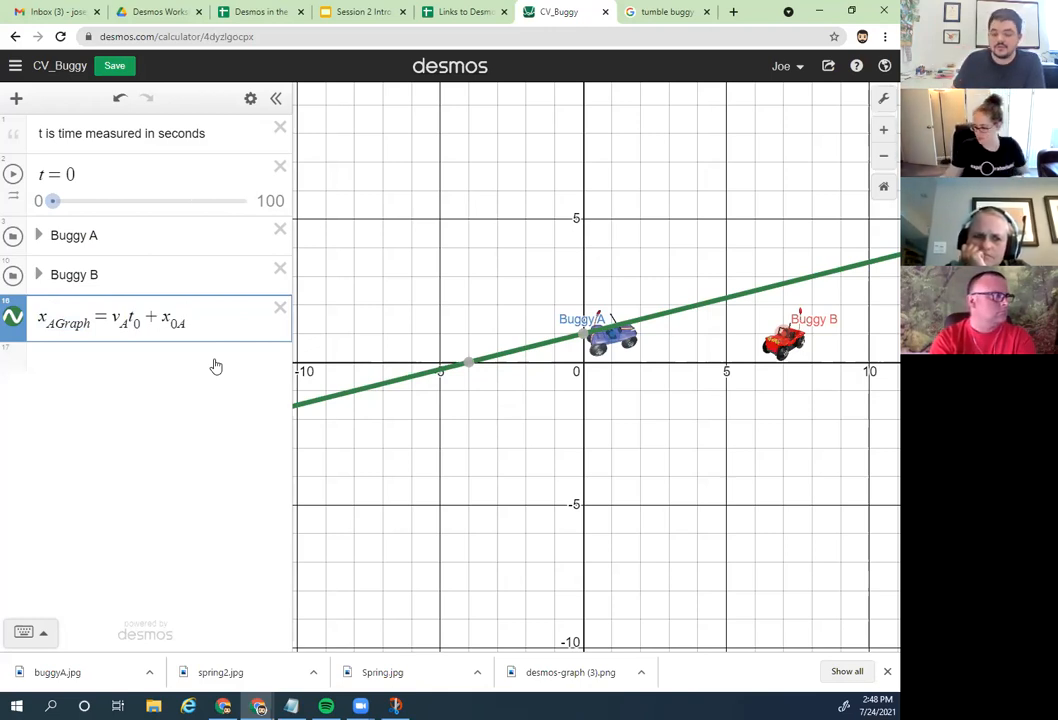
pyautogui.write('{')
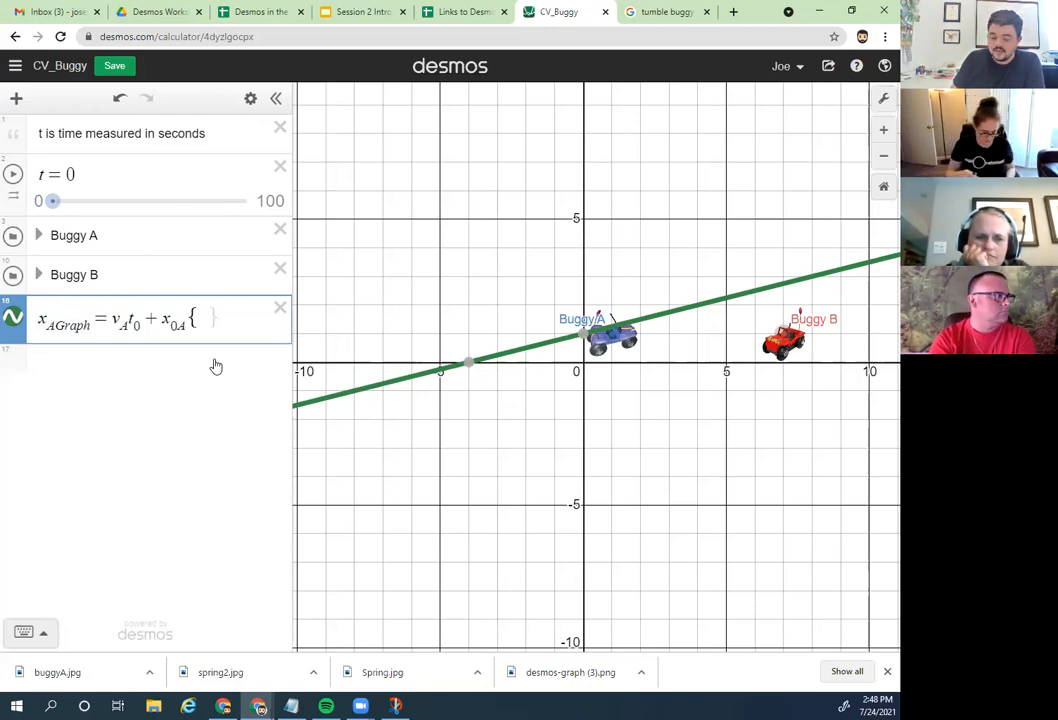
pyautogui.write('0 < ')
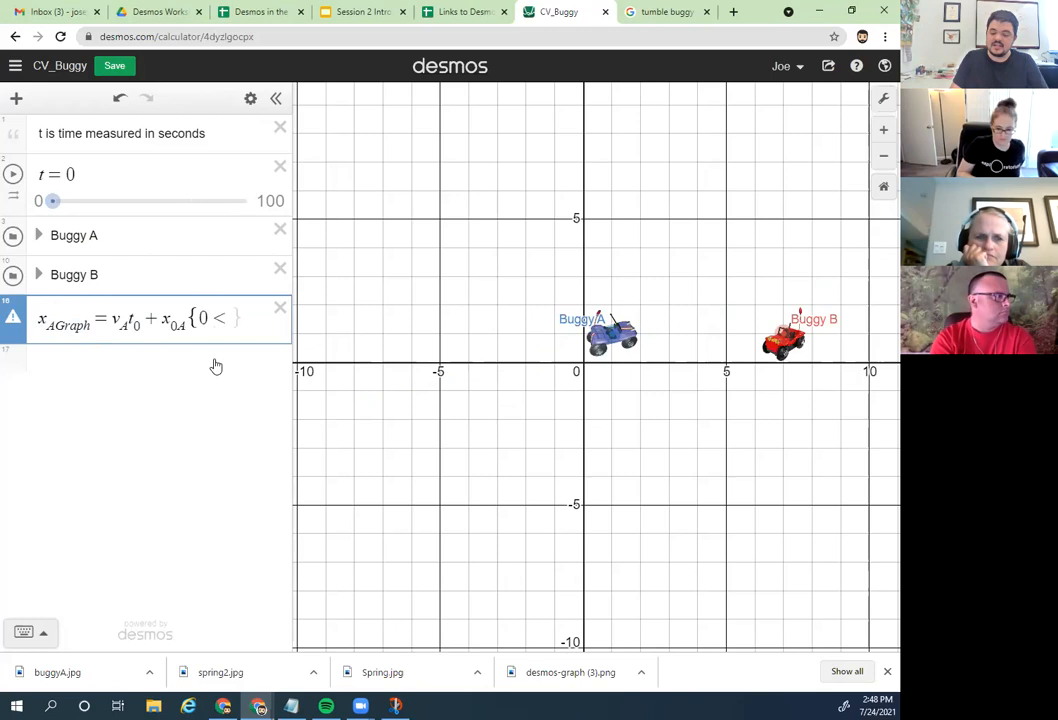
pyautogui.write('t_0')
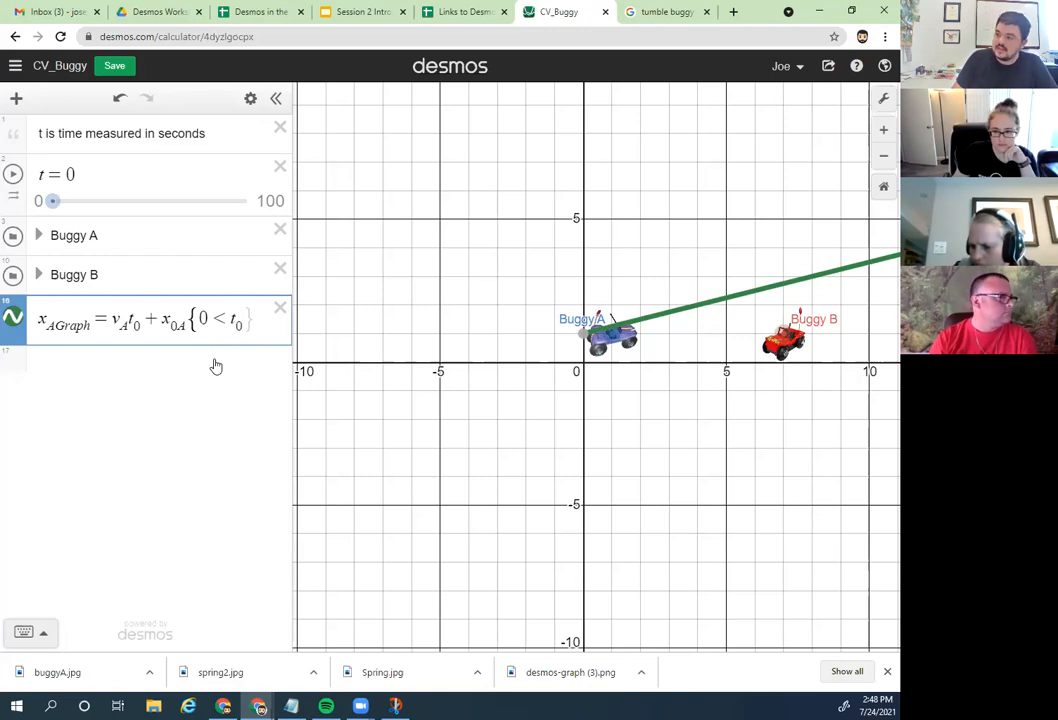
pyautogui.write('<')
pyautogui.write('=')
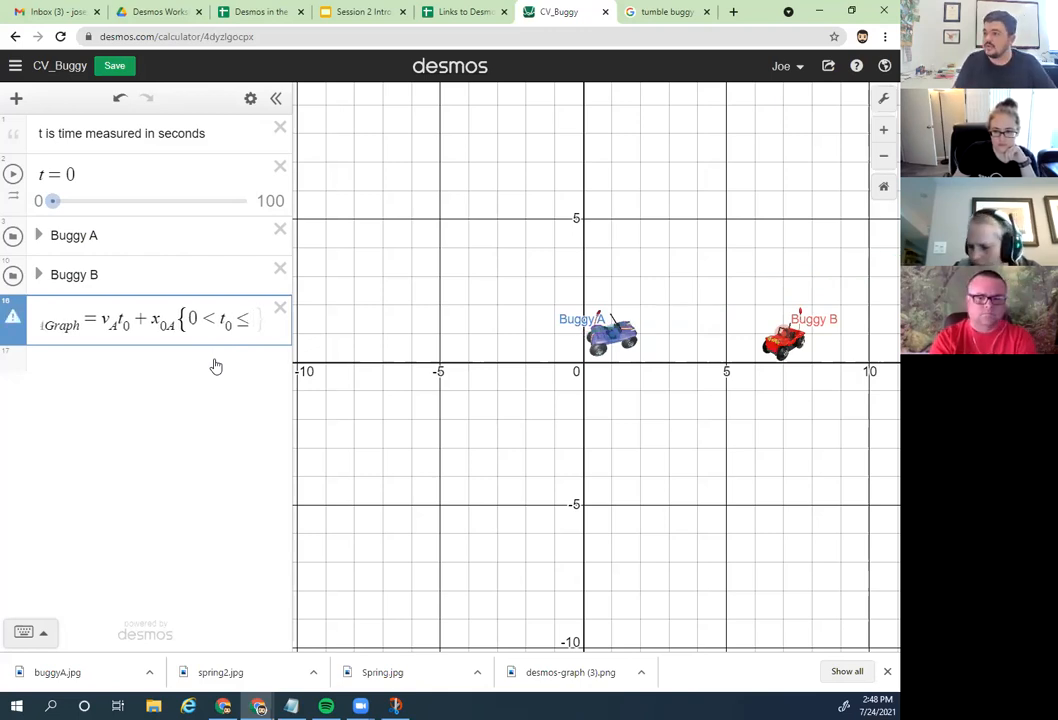
pyautogui.write('t')
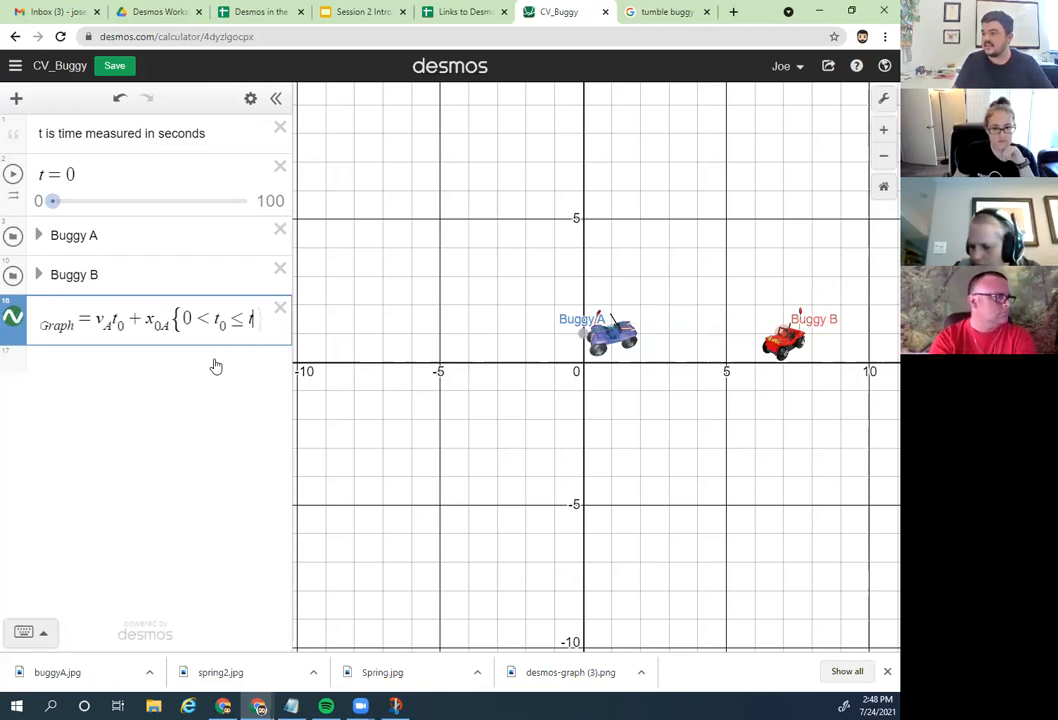
pyautogui.write('}')
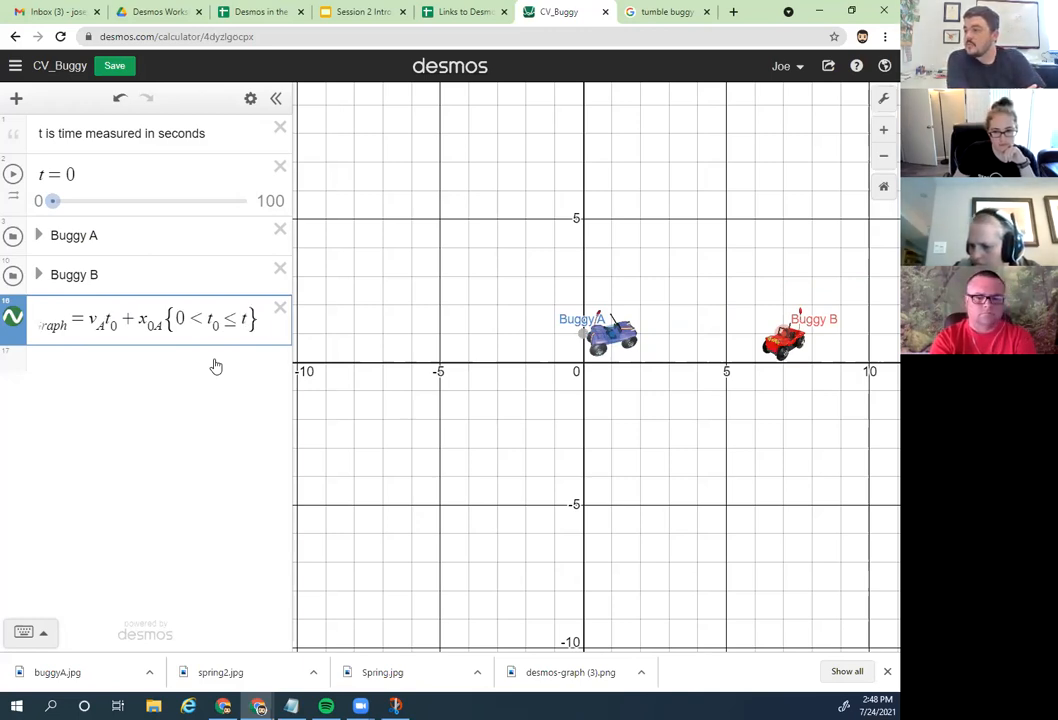
pyautogui.moveTo(217, 320); pyautogui.dragTo(206, 318)
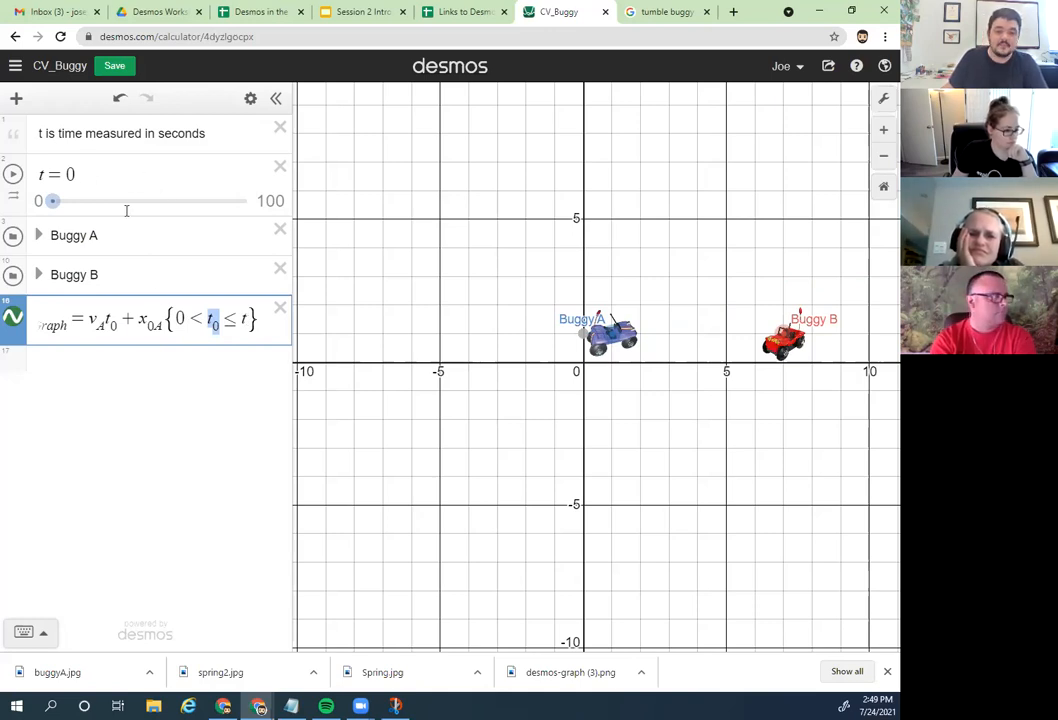
# Step: Play and pause the t animation to check the restricted line, and bring t back through 5.6 to 0
pyautogui.click(14, 176)
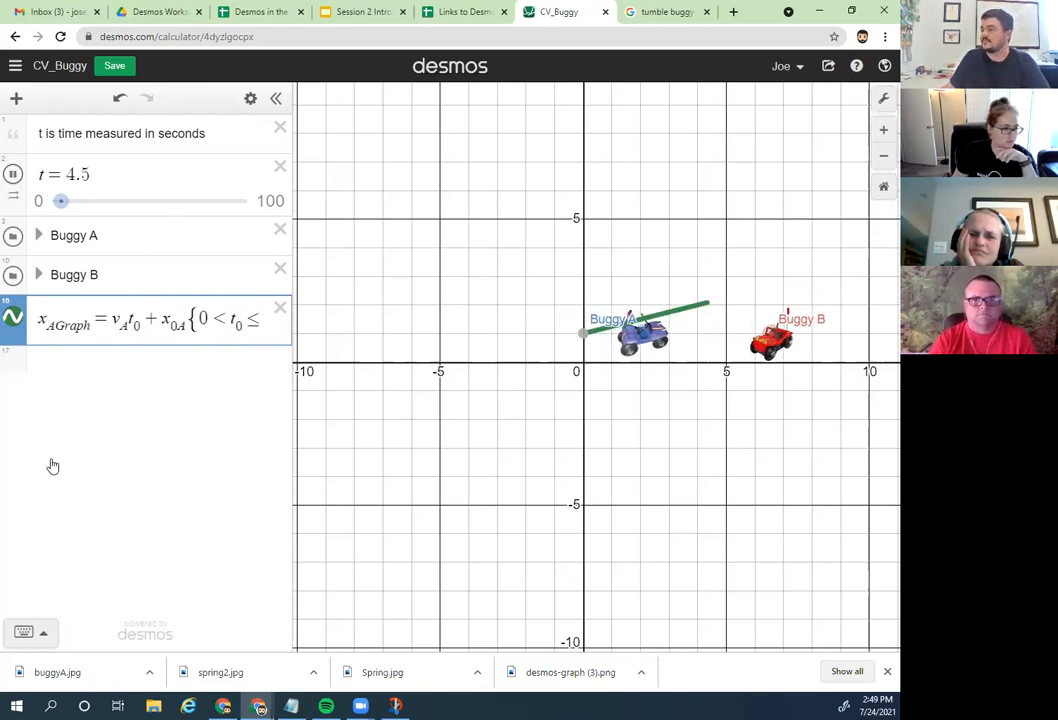
pyautogui.click(14, 174)
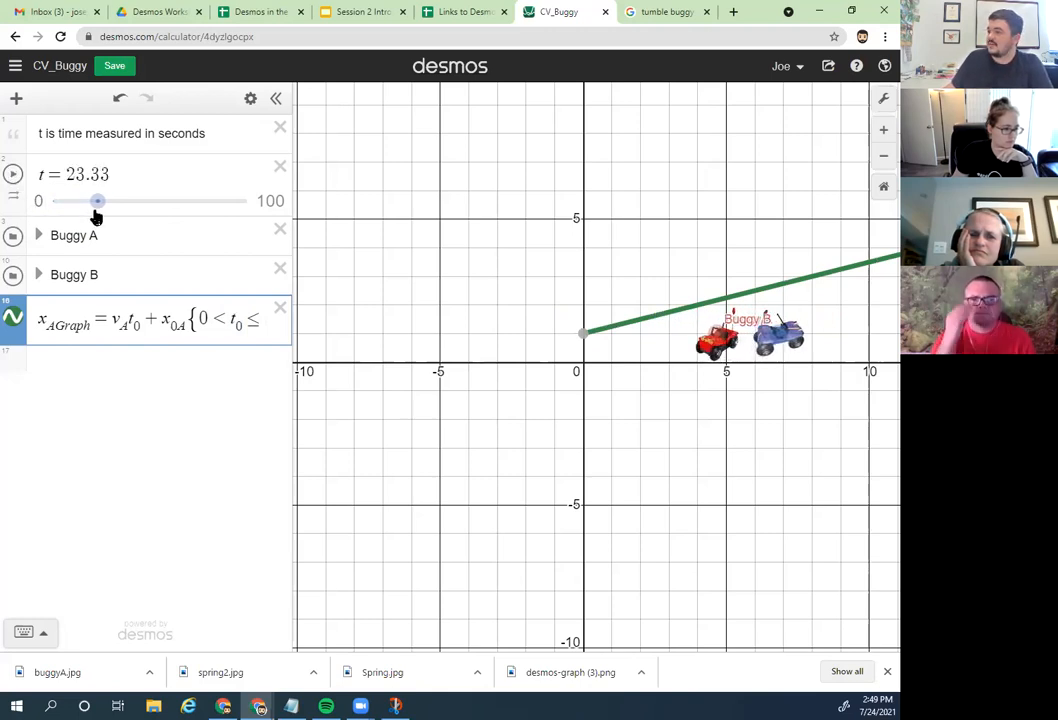
pyautogui.moveTo(87, 209); pyautogui.dragTo(63, 201)
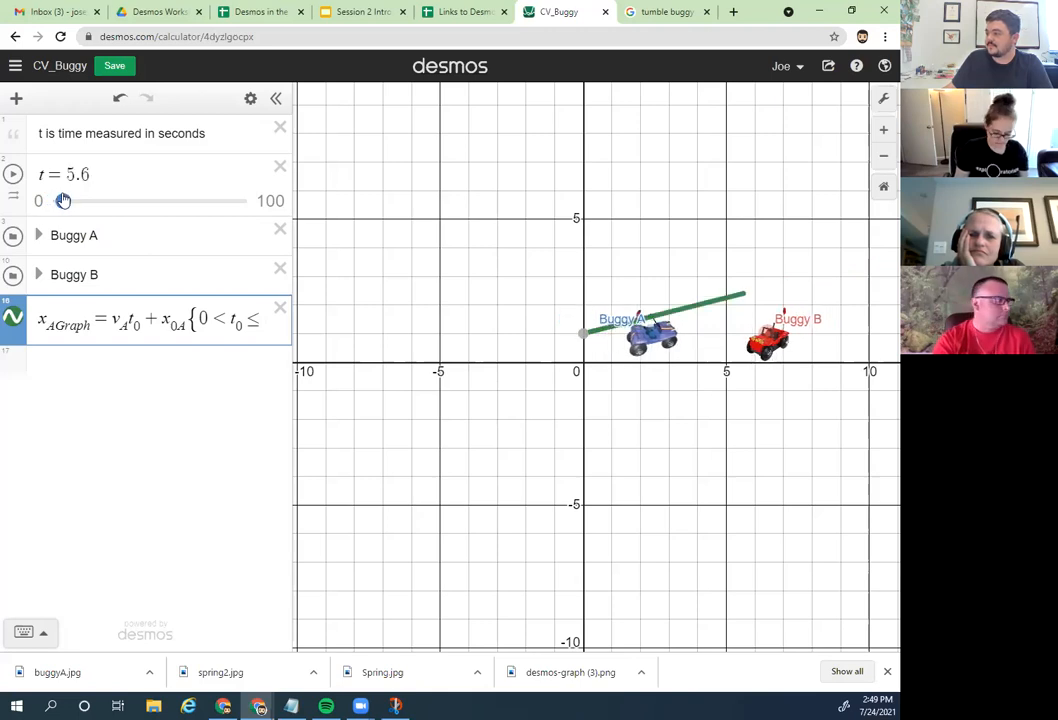
pyautogui.moveTo(195, 318); pyautogui.dragTo(323, 333)
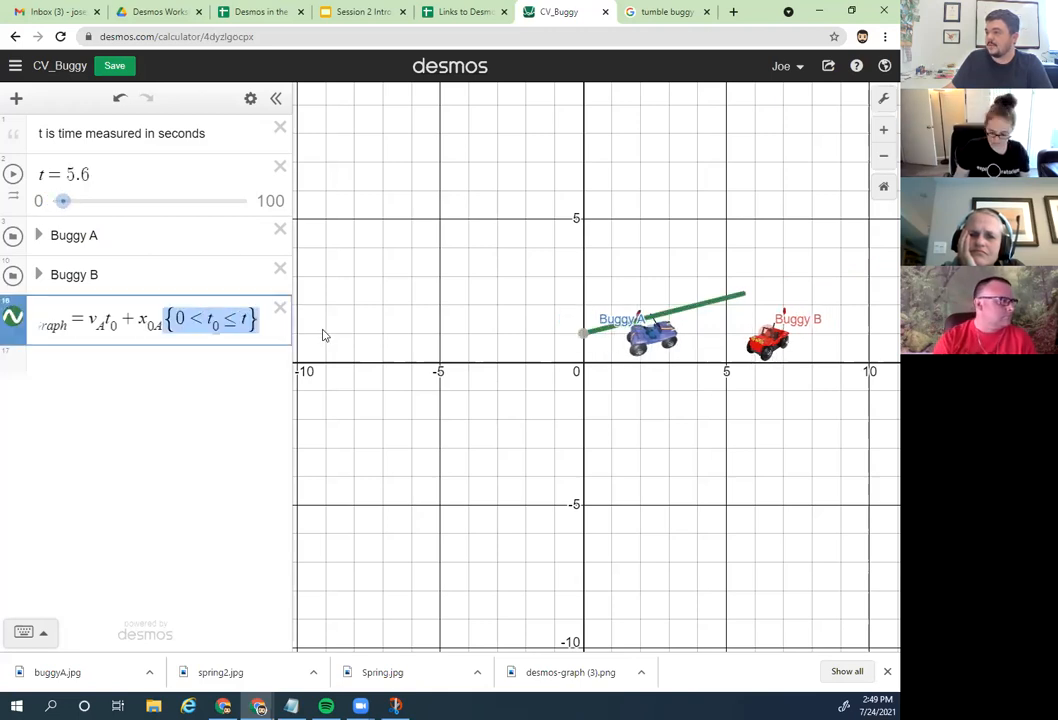
pyautogui.click(250, 318)
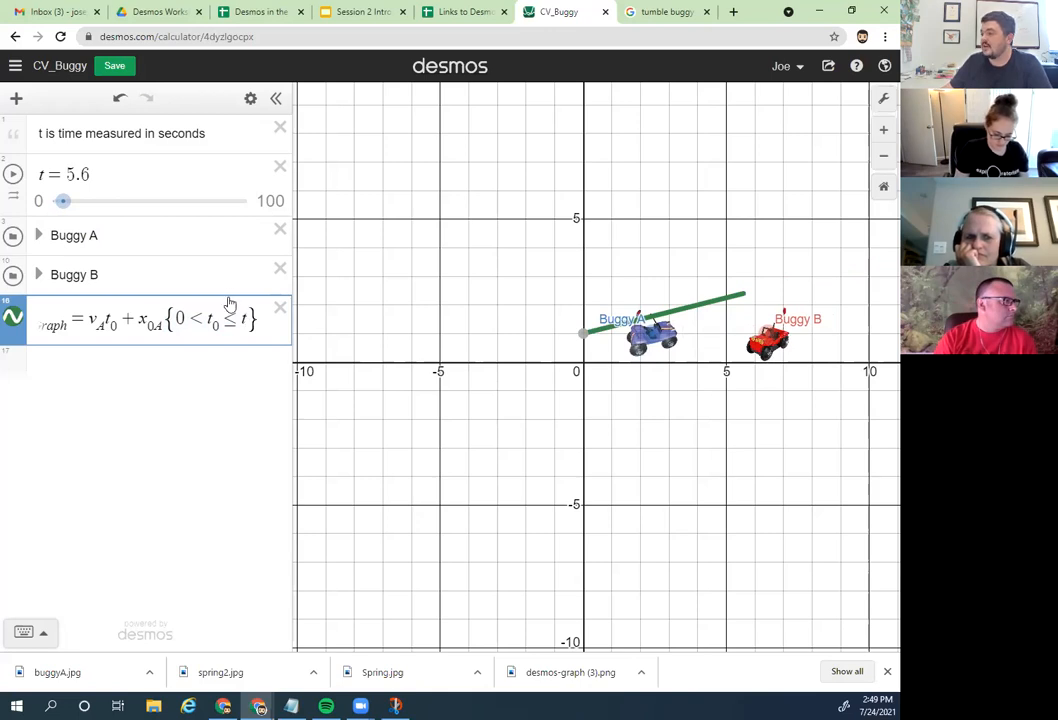
pyautogui.moveTo(68, 203)
pyautogui.mouseDown()
pyautogui.moveTo(57, 203)
pyautogui.moveTo(78, 203)
pyautogui.moveTo(52, 201)
pyautogui.mouseUp()
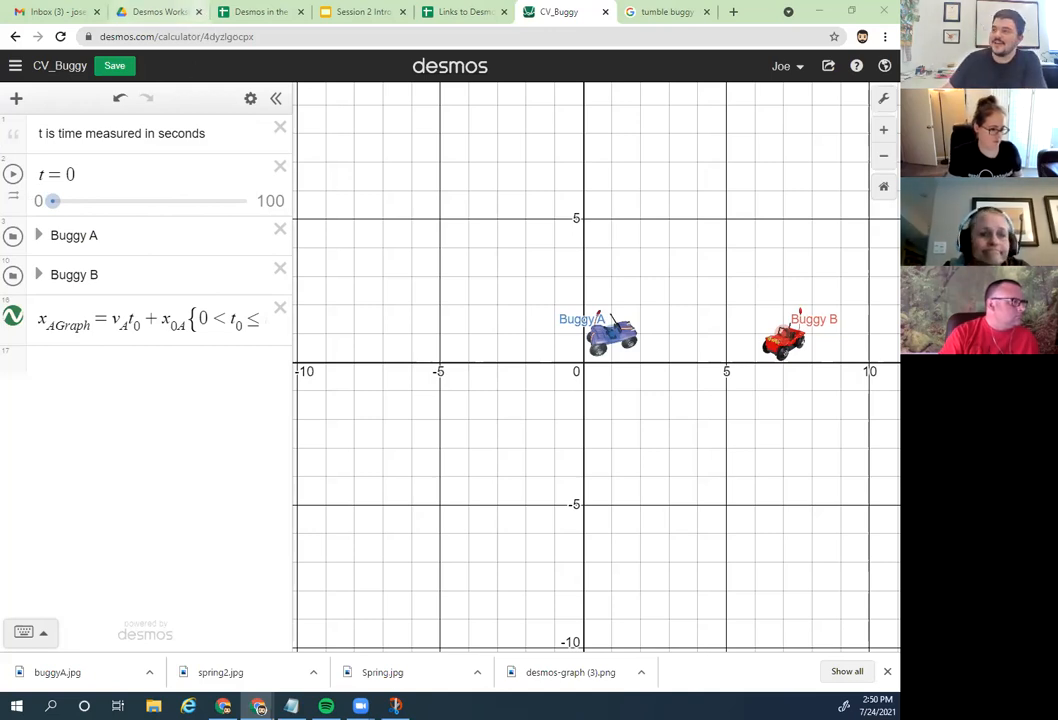
# Step: Run the time animation again to watch the line grow with the buggies, and reset t to 0
pyautogui.click(14, 175)
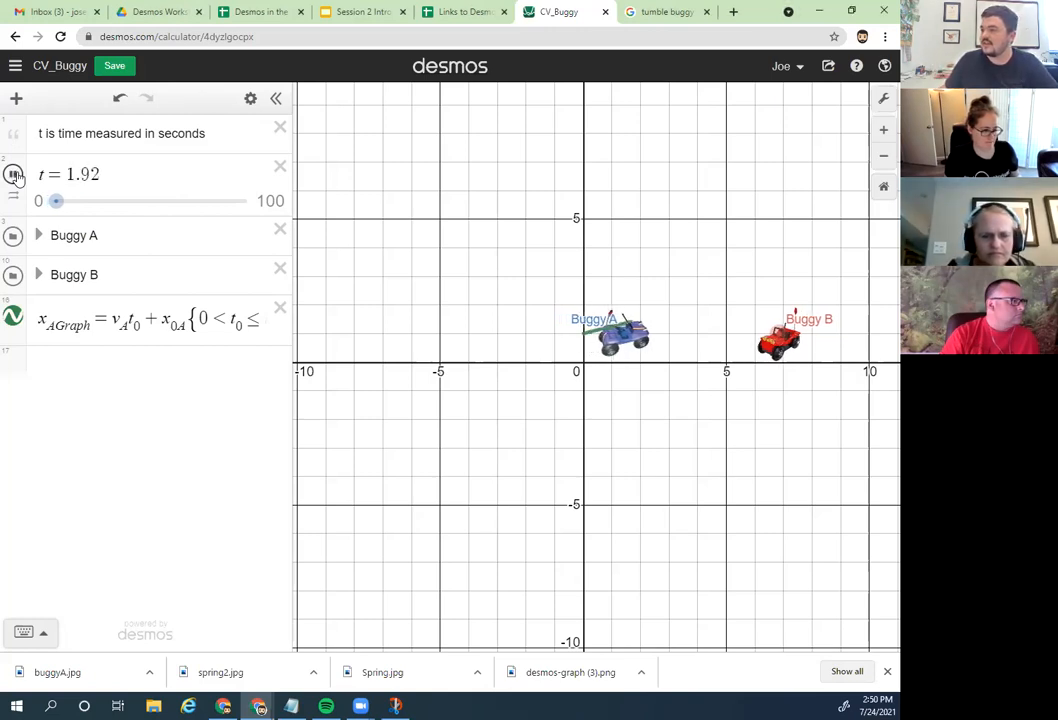
pyautogui.click(14, 175)
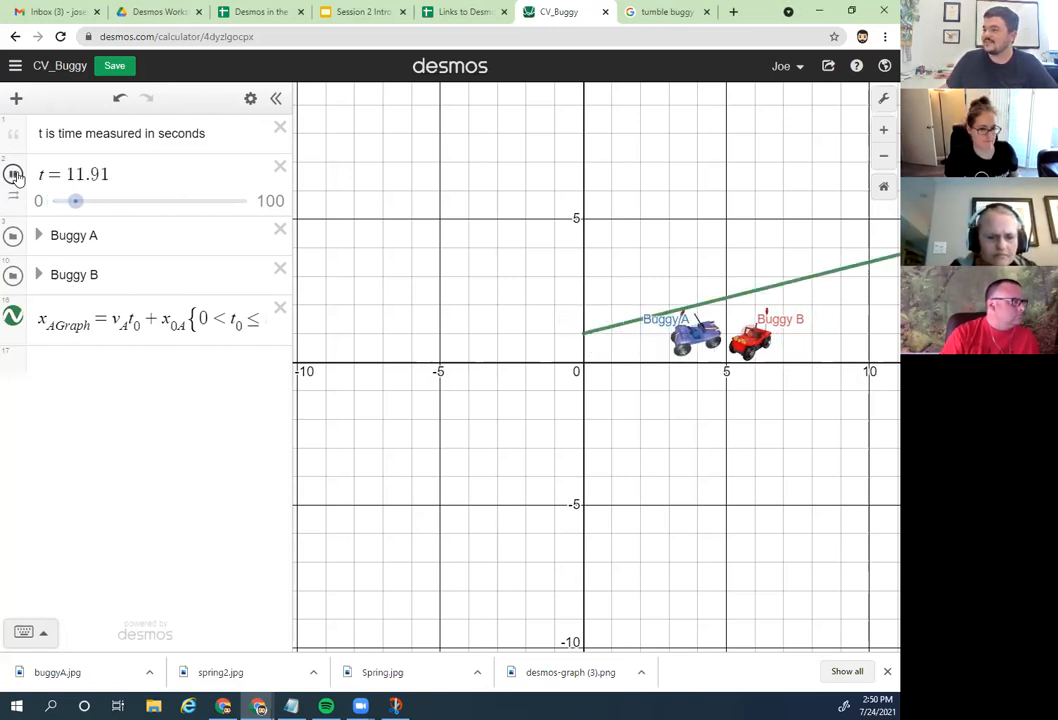
pyautogui.moveTo(75, 212); pyautogui.dragTo(37, 200)
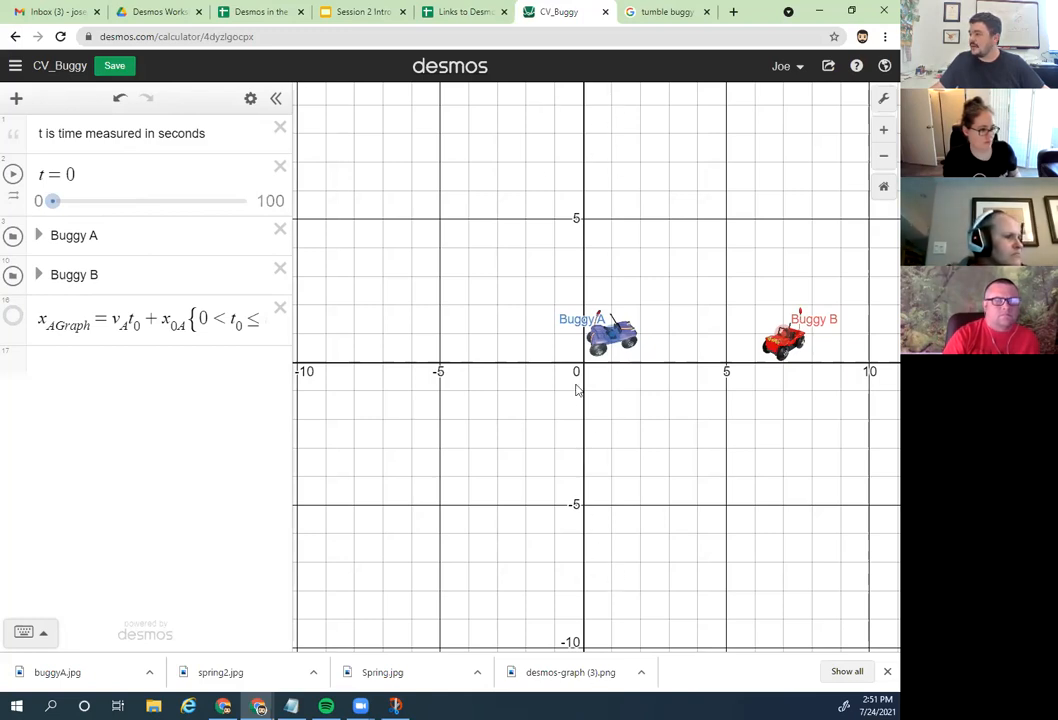
# Step: Turn off the y-axis and the grid so that the graph displays only the x-axis
pyautogui.click(884, 104)
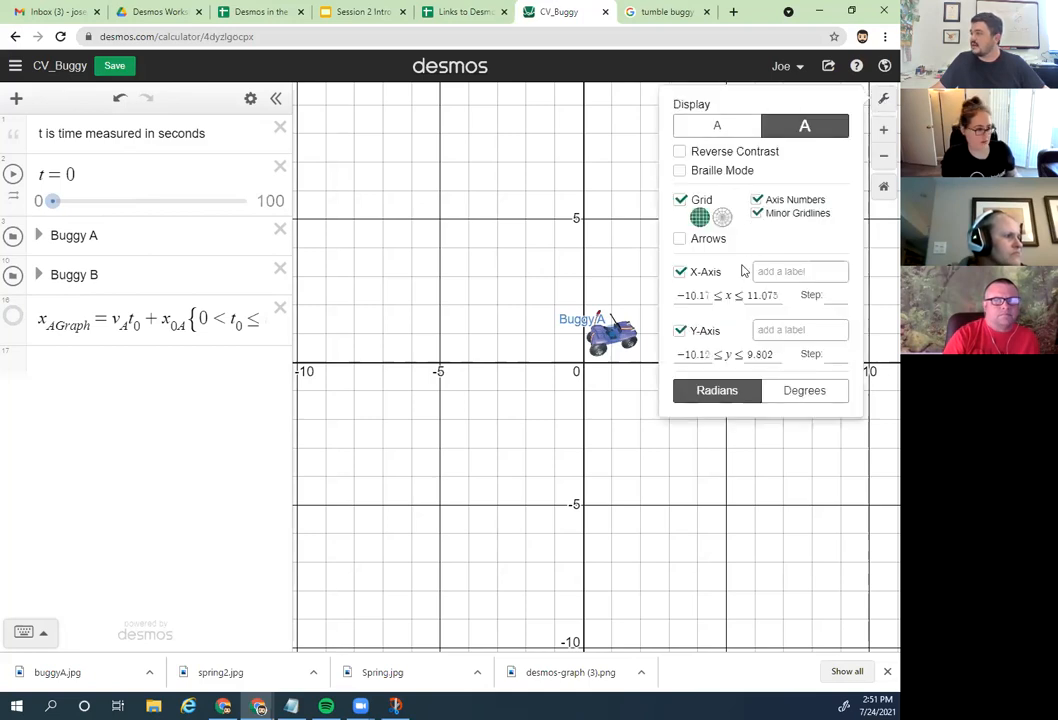
pyautogui.click(681, 332)
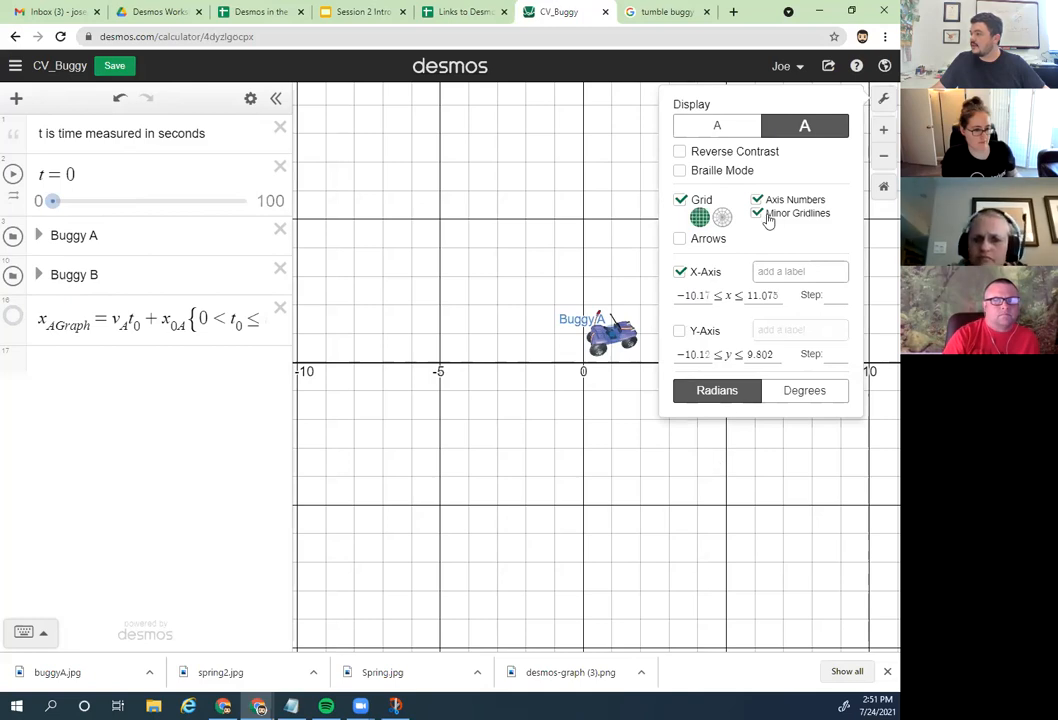
pyautogui.click(699, 201)
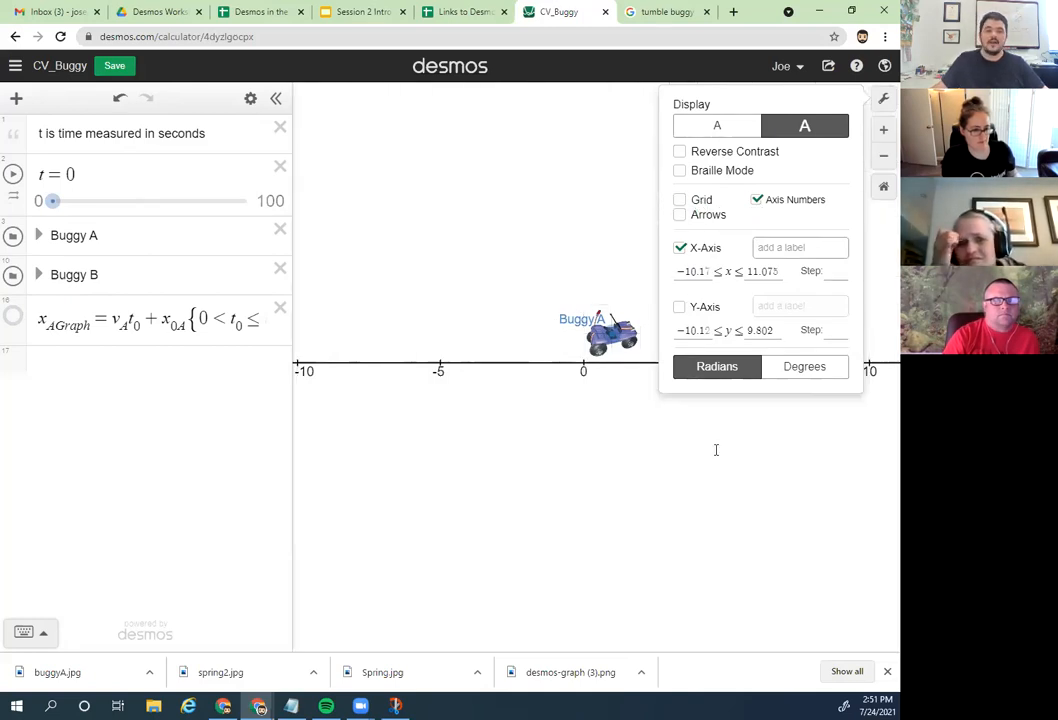
pyautogui.click(574, 435)
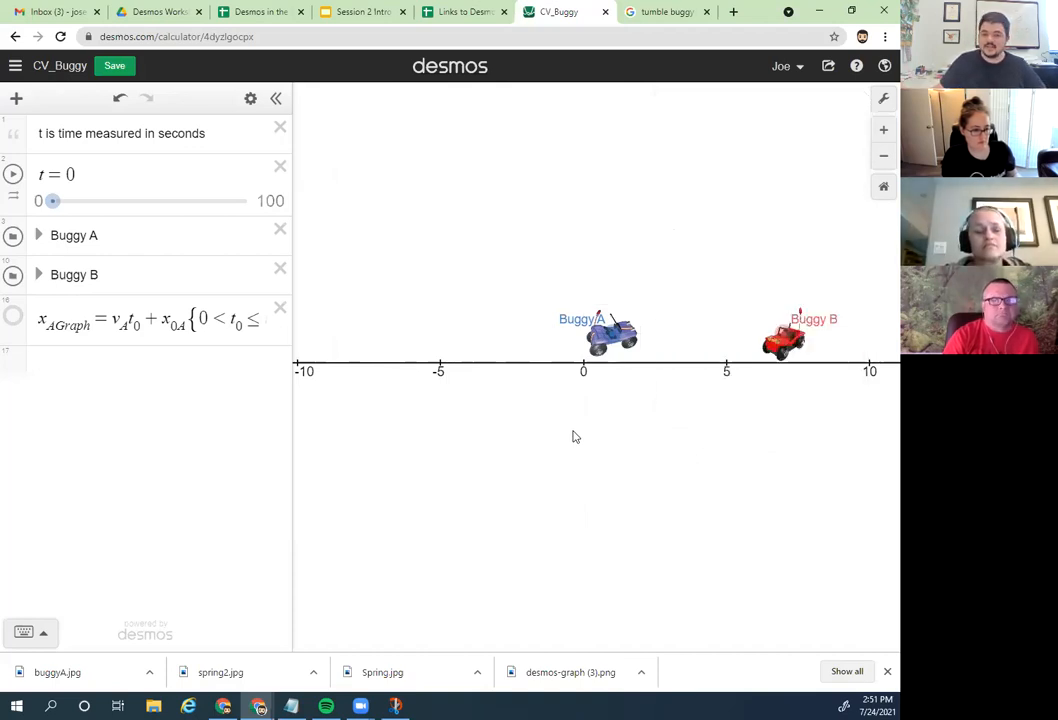
# Step: Show Buggy A's position line while animating time to about t = 8.83, and hide the line again
pyautogui.click(13, 316)
pyautogui.click(13, 174)
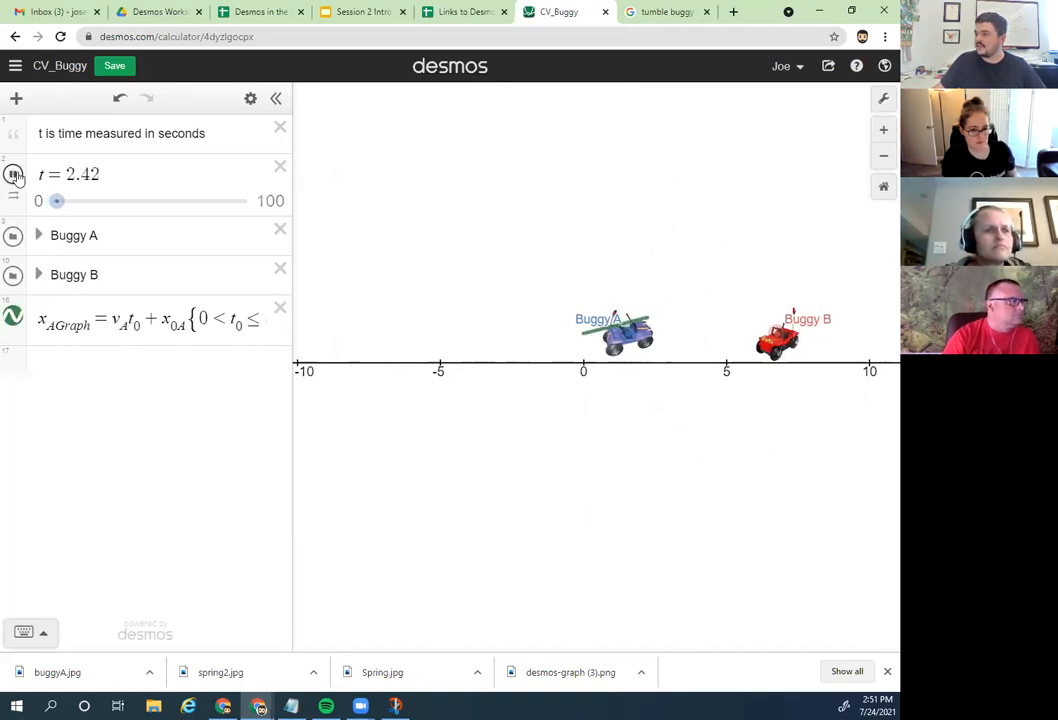
pyautogui.click(13, 174)
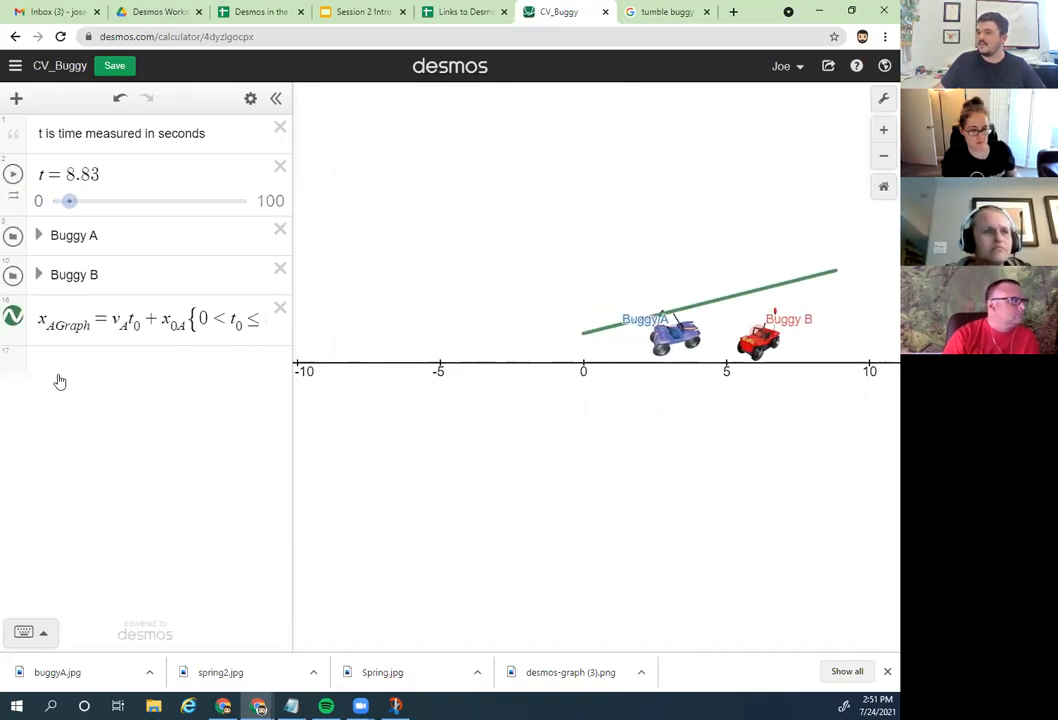
pyautogui.click(13, 317)
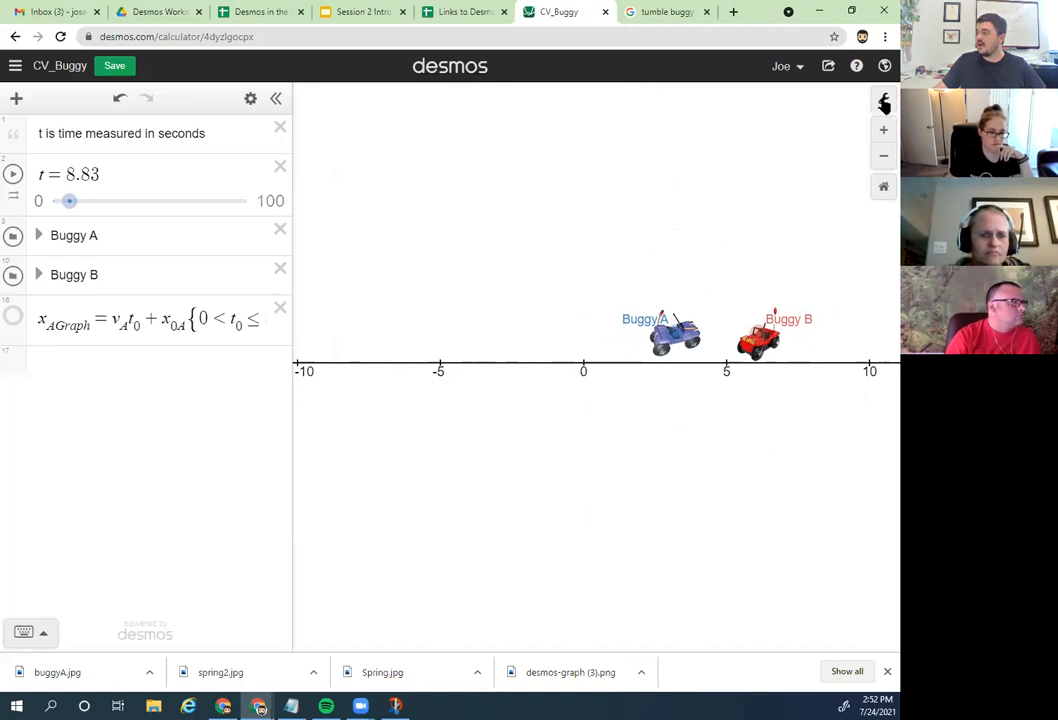
# Step: Review the graph display settings and save the changes to the CV_Buggy graph
pyautogui.click(883, 99)
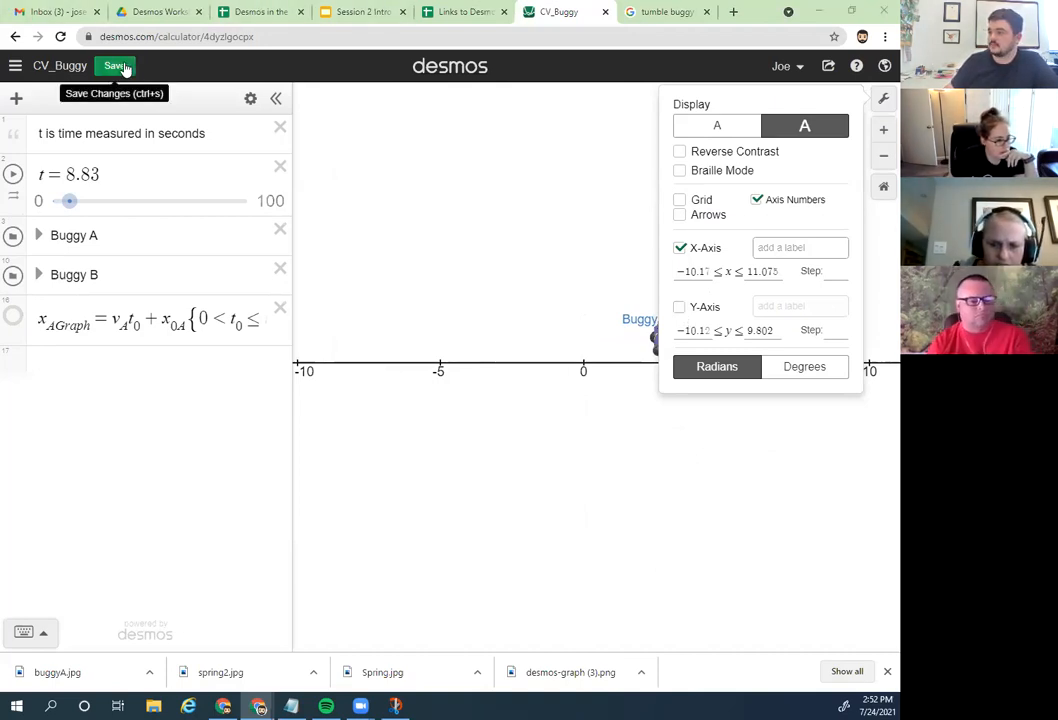
pyautogui.click(878, 101)
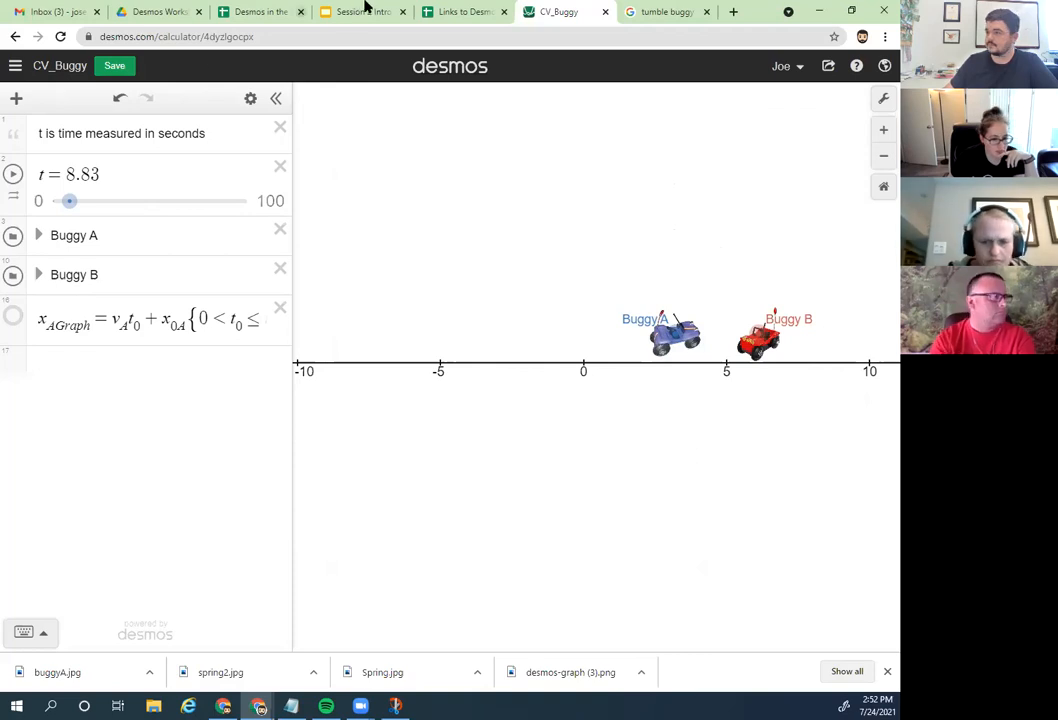
pyautogui.click(118, 65)
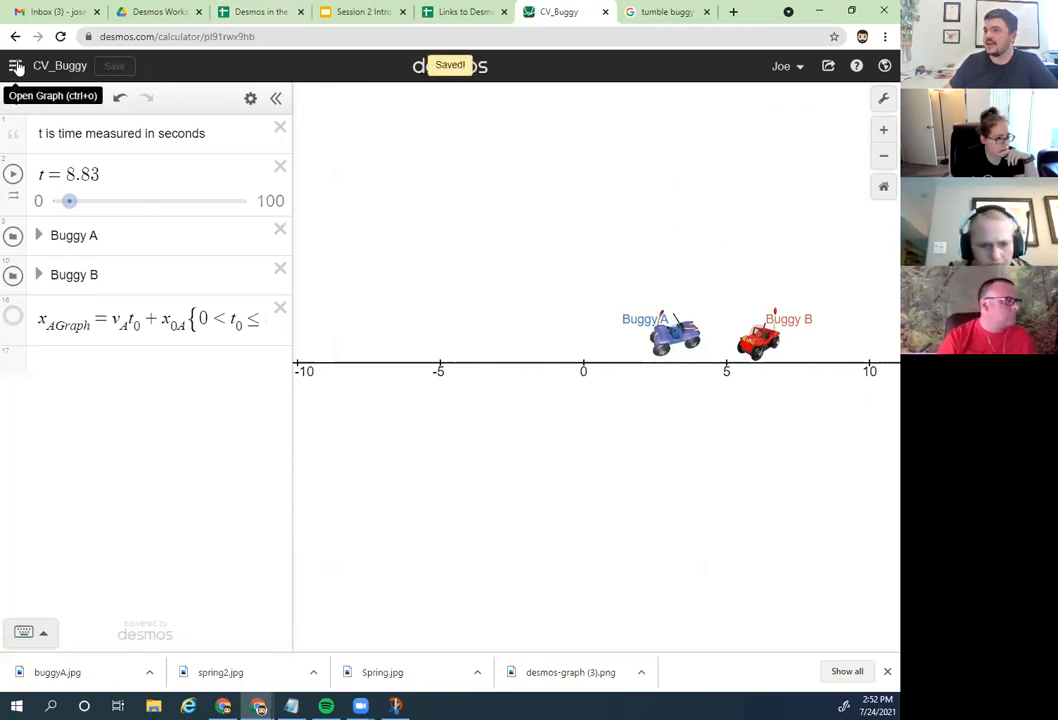
# Step: Create a new blank graph and save it with the title Projectile
pyautogui.click(17, 66)
pyautogui.click(40, 102)
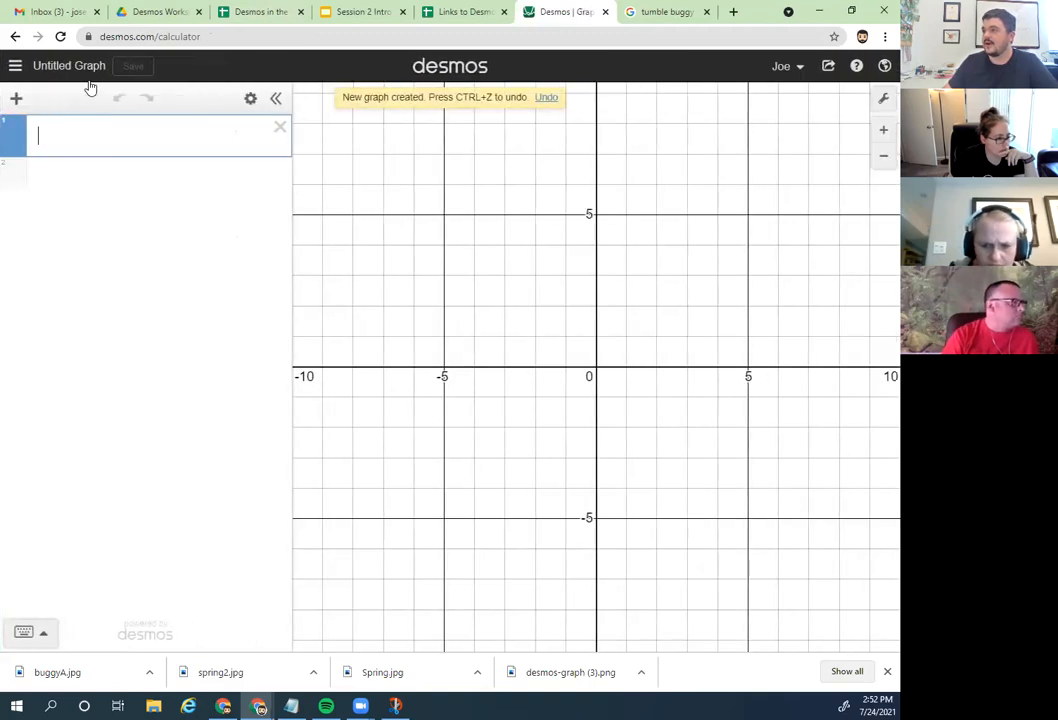
pyautogui.click(92, 65)
pyautogui.write('Pro')
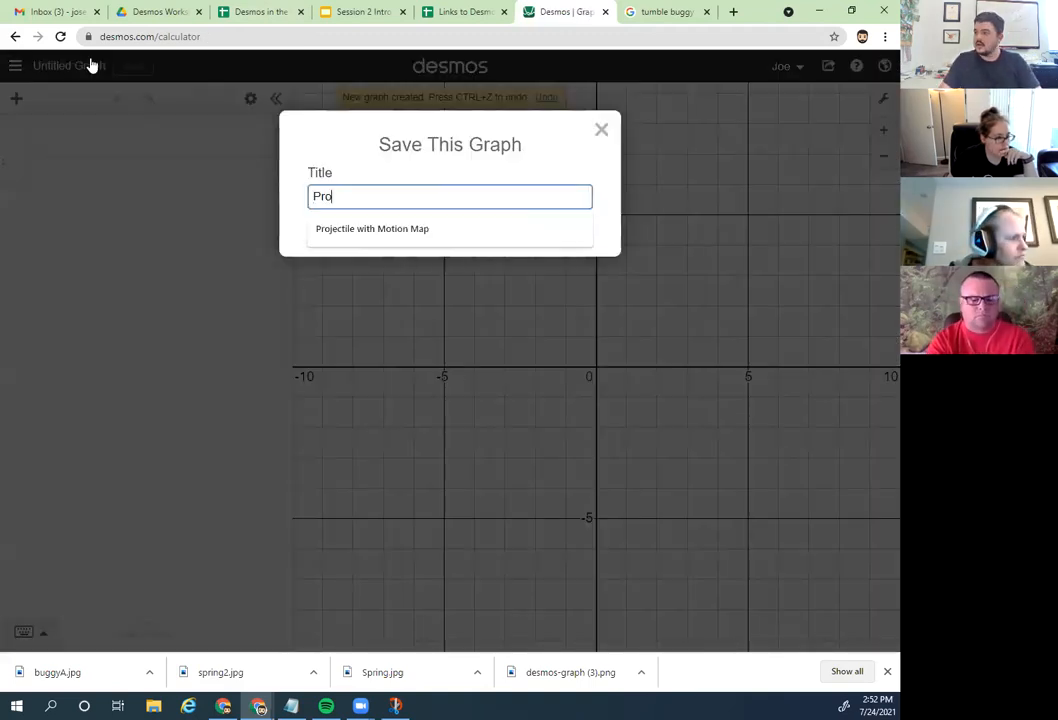
pyautogui.write('jectile')
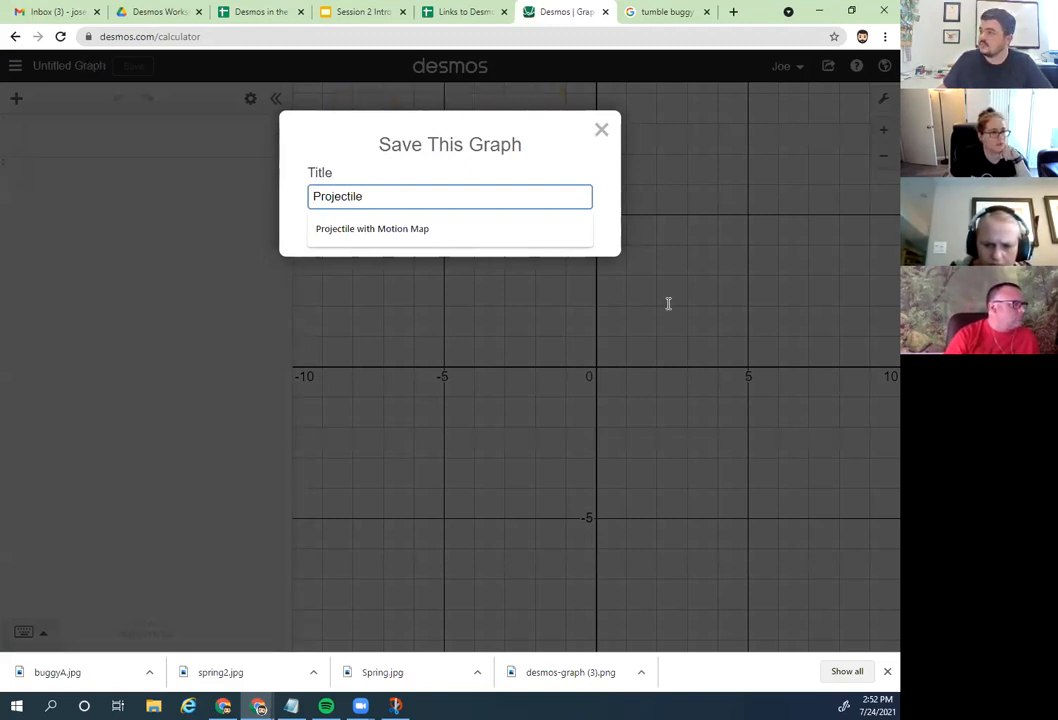
pyautogui.click(431, 157)
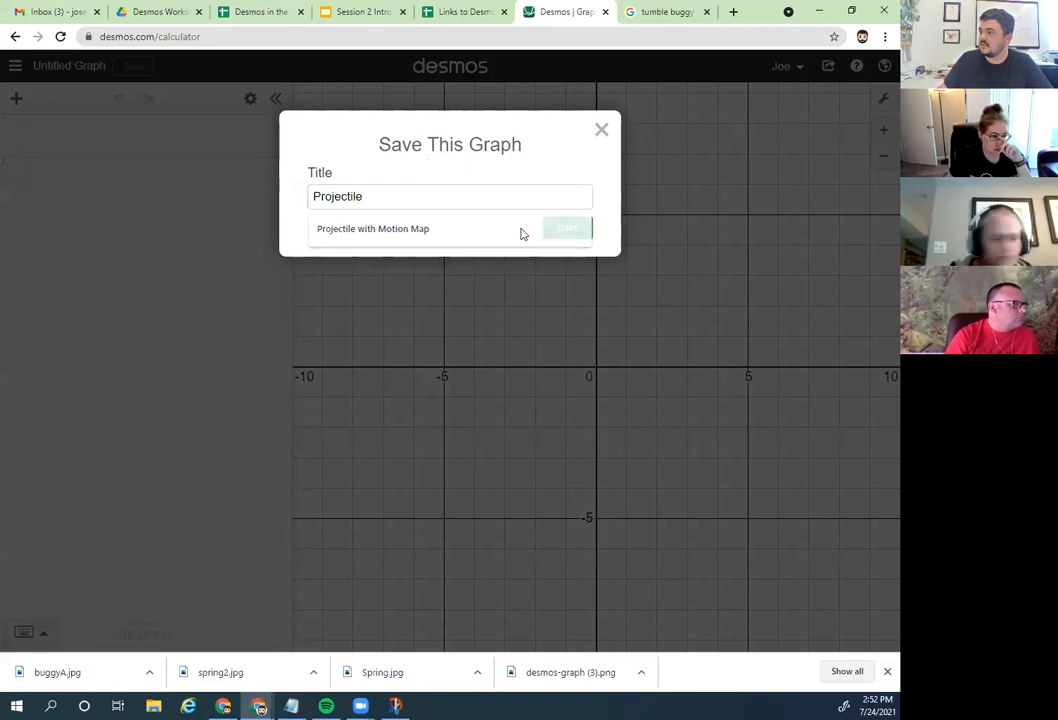
pyautogui.click(551, 231)
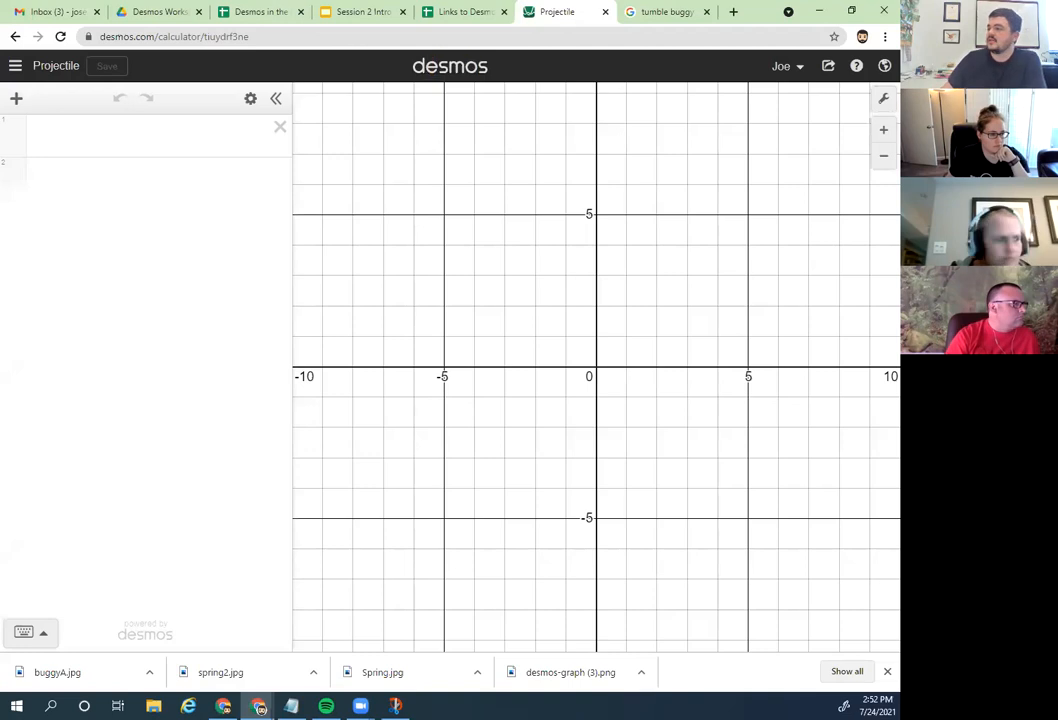
# Step: Define a time variable t = 0 as the first expression
pyautogui.click(125, 144)
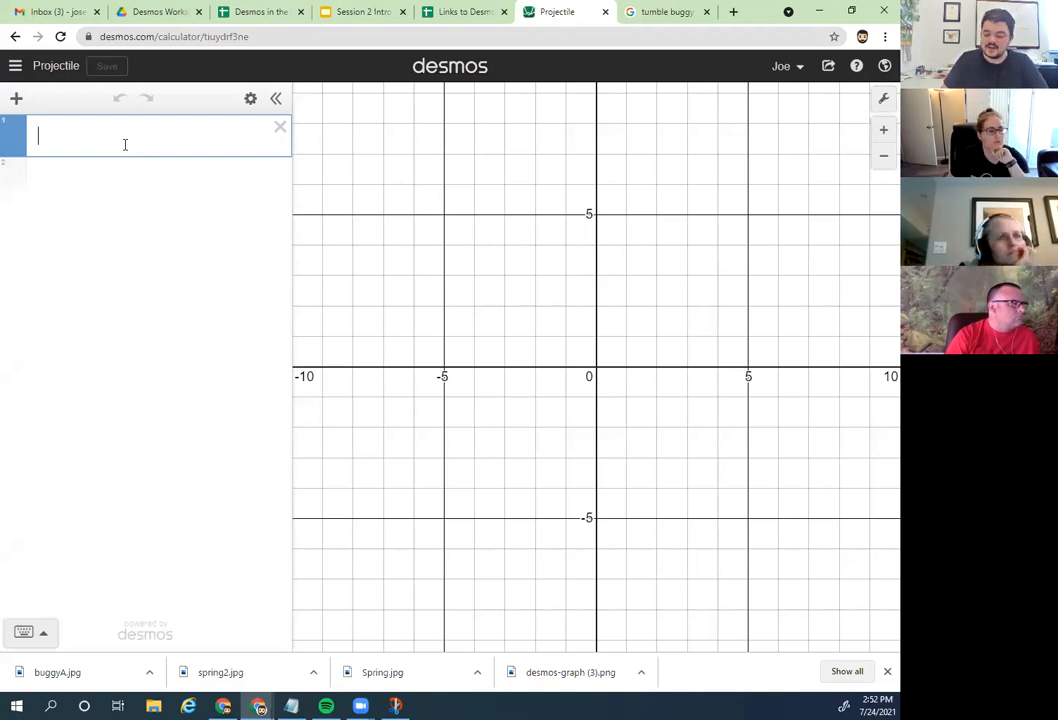
pyautogui.write('t=-')
pyautogui.press('BackSpace')
pyautogui.write('0')
pyautogui.press('Return')
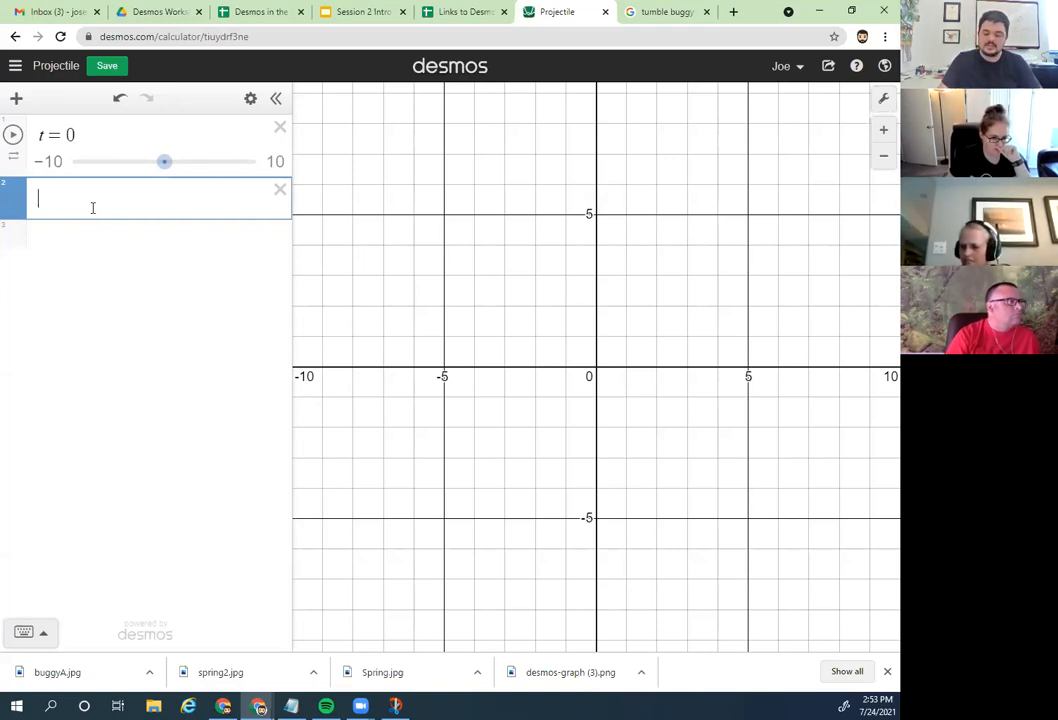
# Step: Define the gravity constant g = 9.8 and the initial velocity v_0 = 30 below the time variable
pyautogui.write('g=')
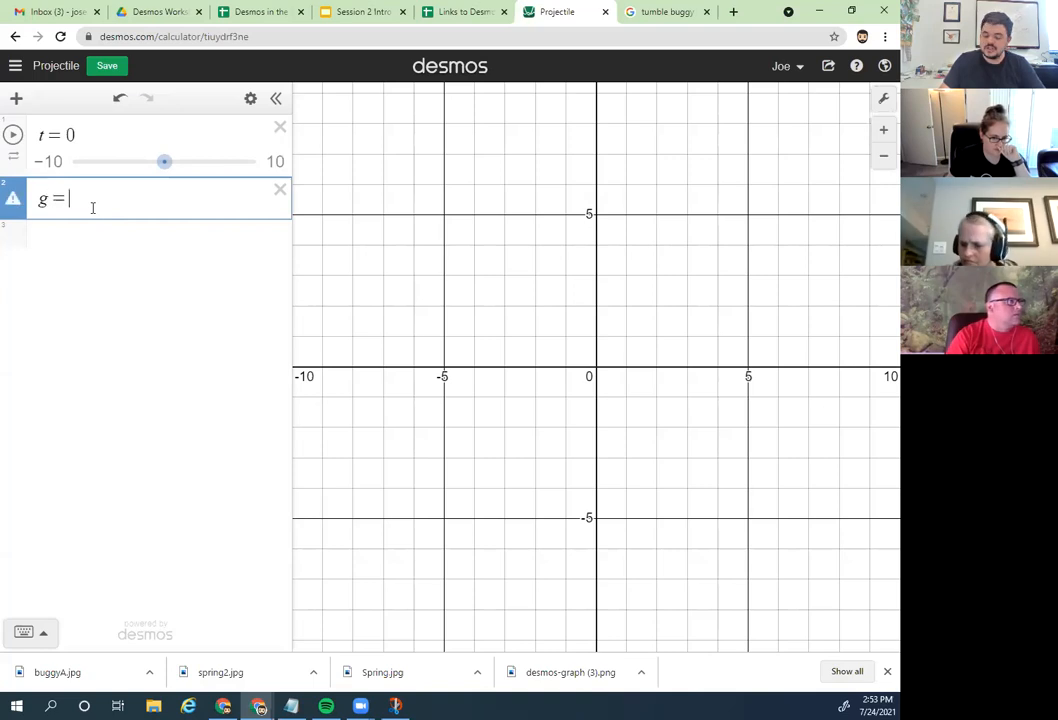
pyautogui.write('9.8')
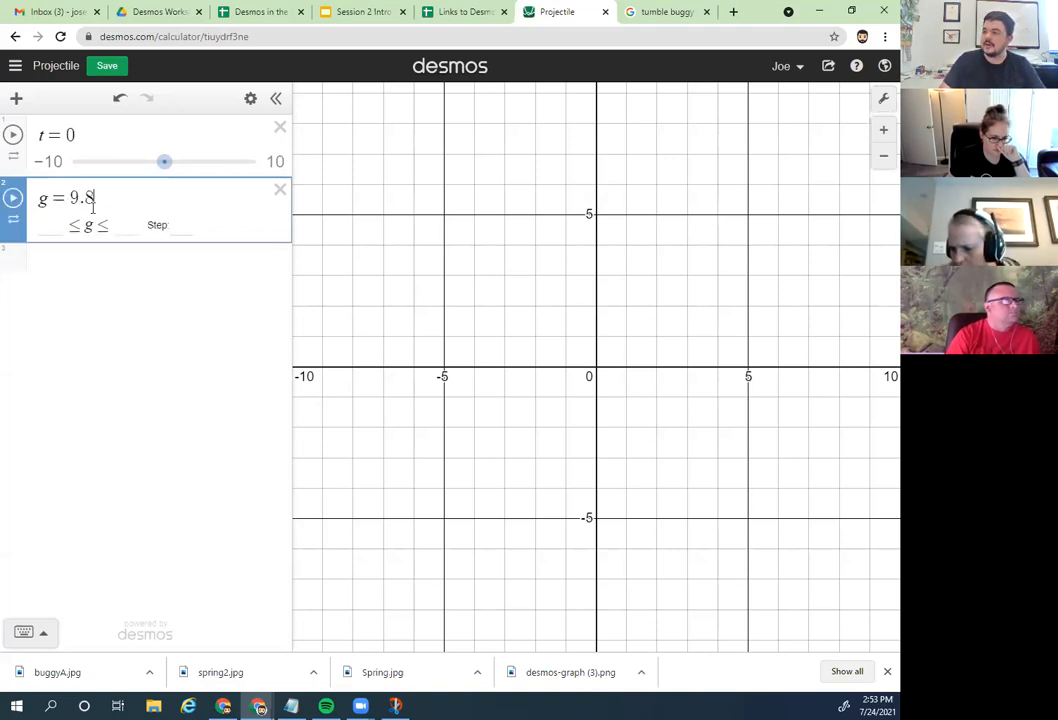
pyautogui.press('Return')
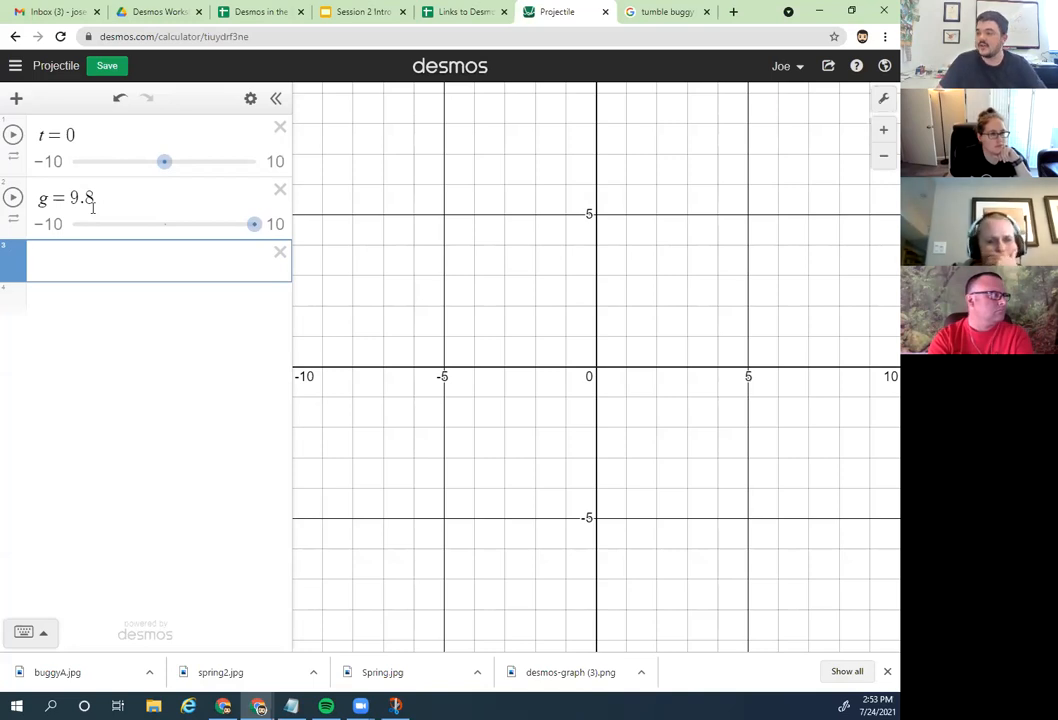
pyautogui.write('v_0 = ')
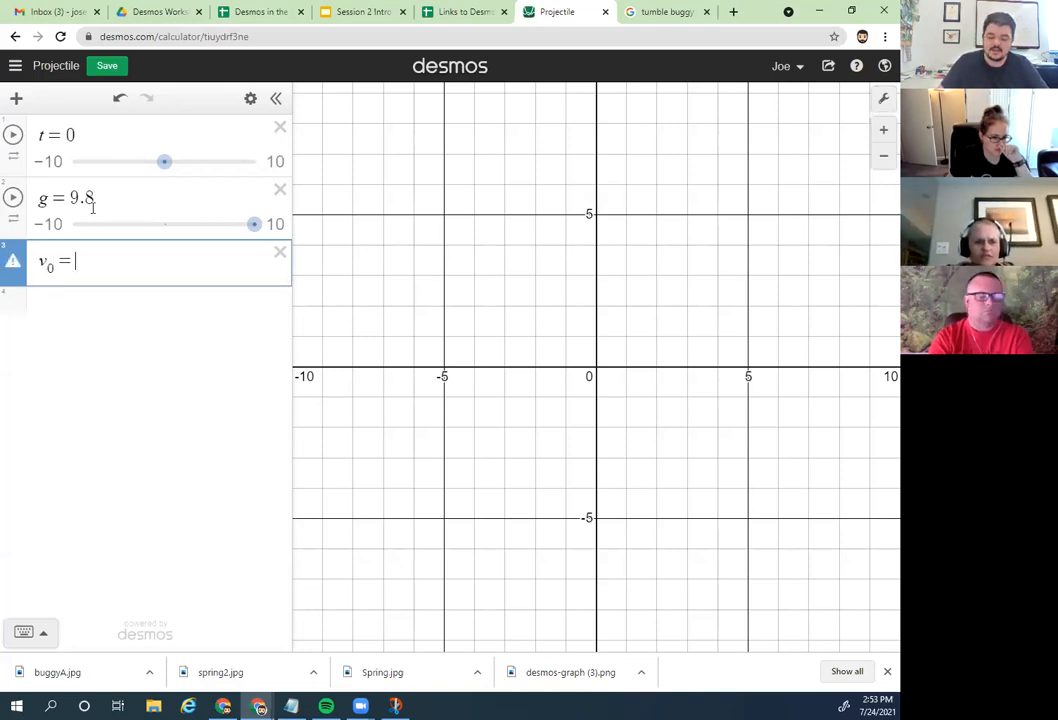
pyautogui.write('30')
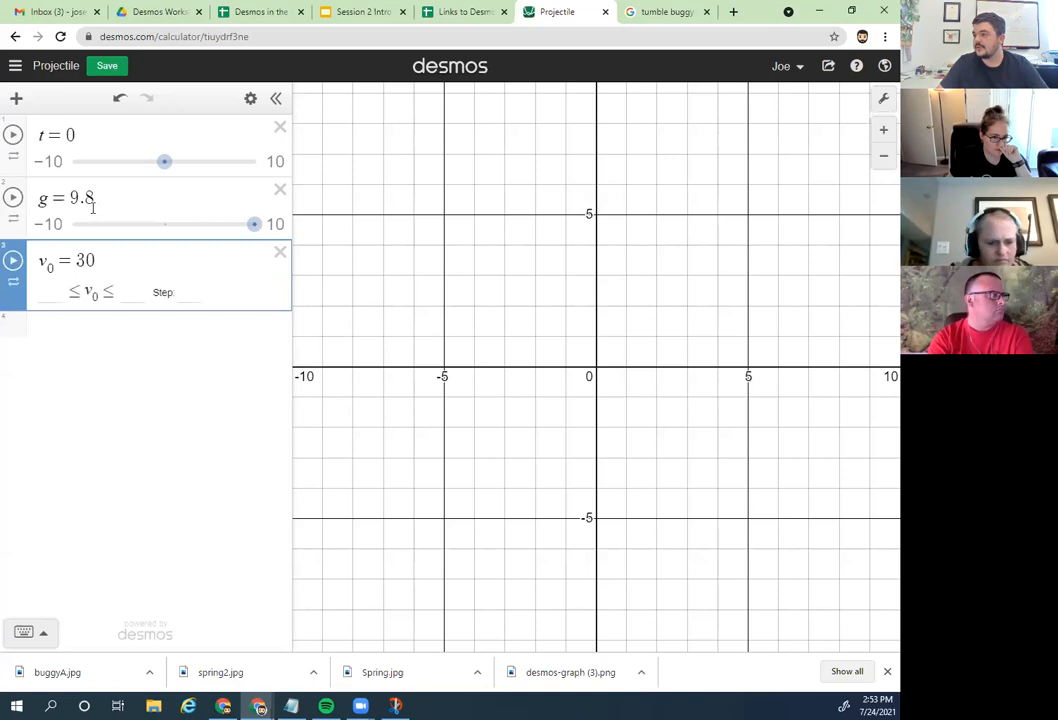
pyautogui.press('Return')
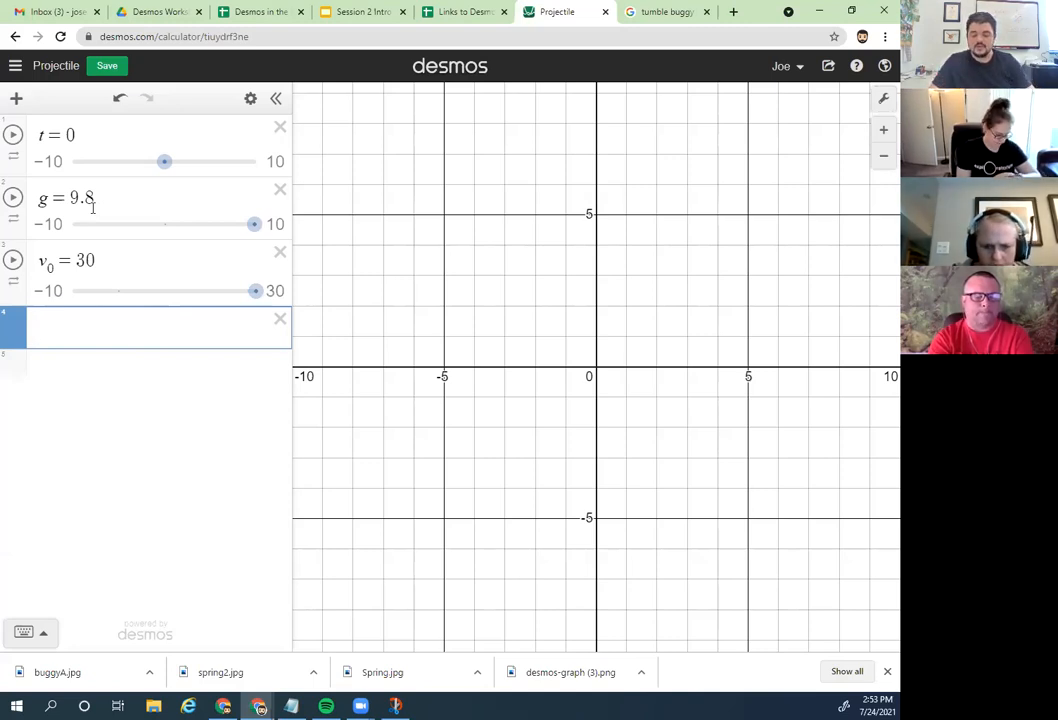
# Step: Define the launch angle φ_0 = 40 and set the graph's angle mode to degrees
pyautogui.write('pi')
pyautogui.press('BackSpace')
pyautogui.write('ht')
pyautogui.press('BackSpace')
pyautogui.press('BackSpace')
pyautogui.write('p')
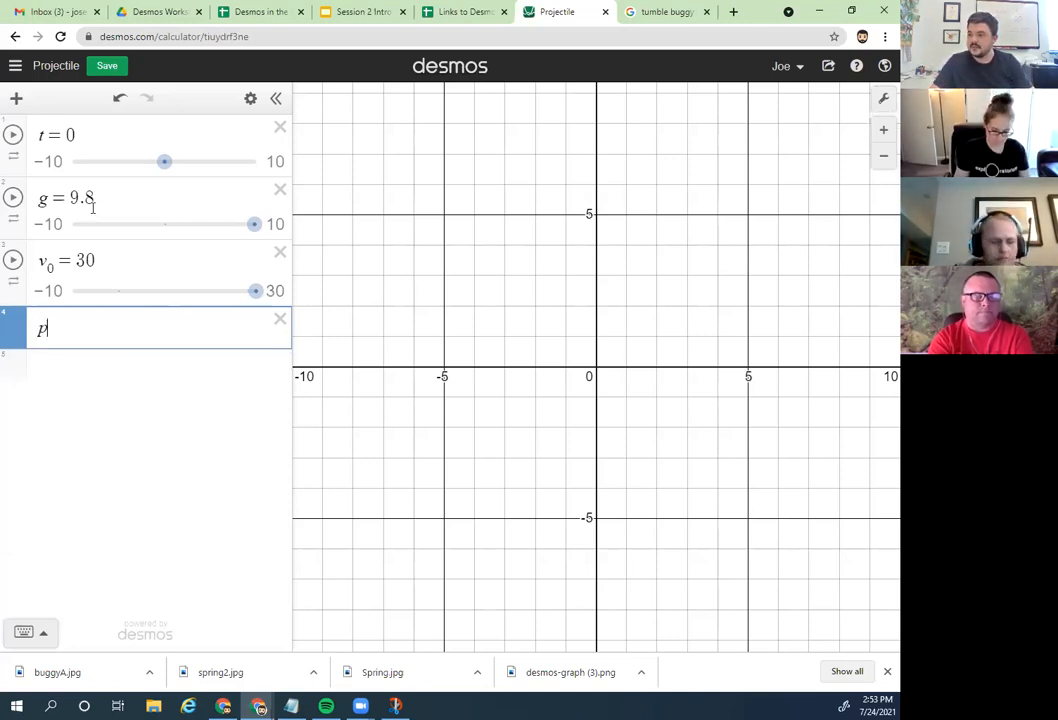
pyautogui.write('hi_0=')
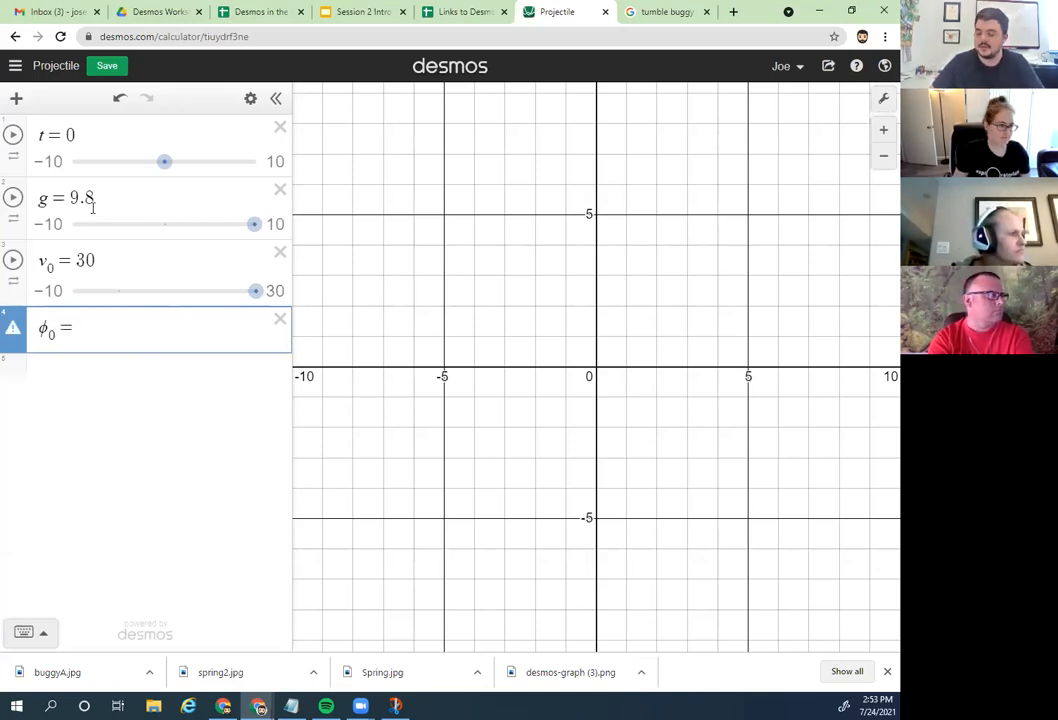
pyautogui.write('40')
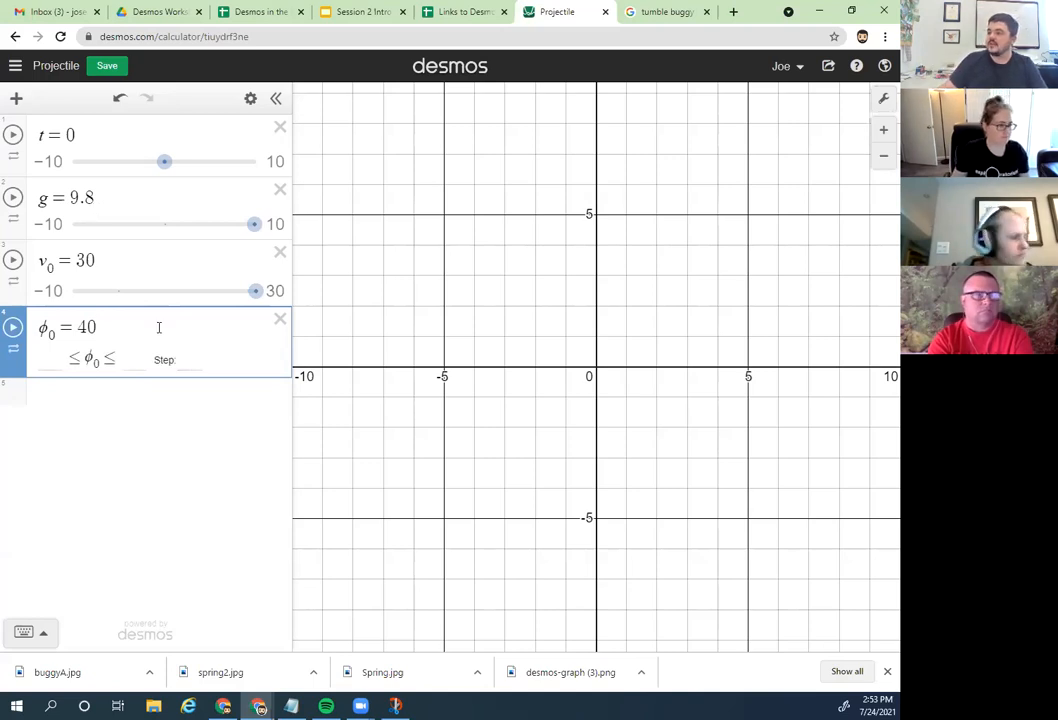
pyautogui.click(884, 100)
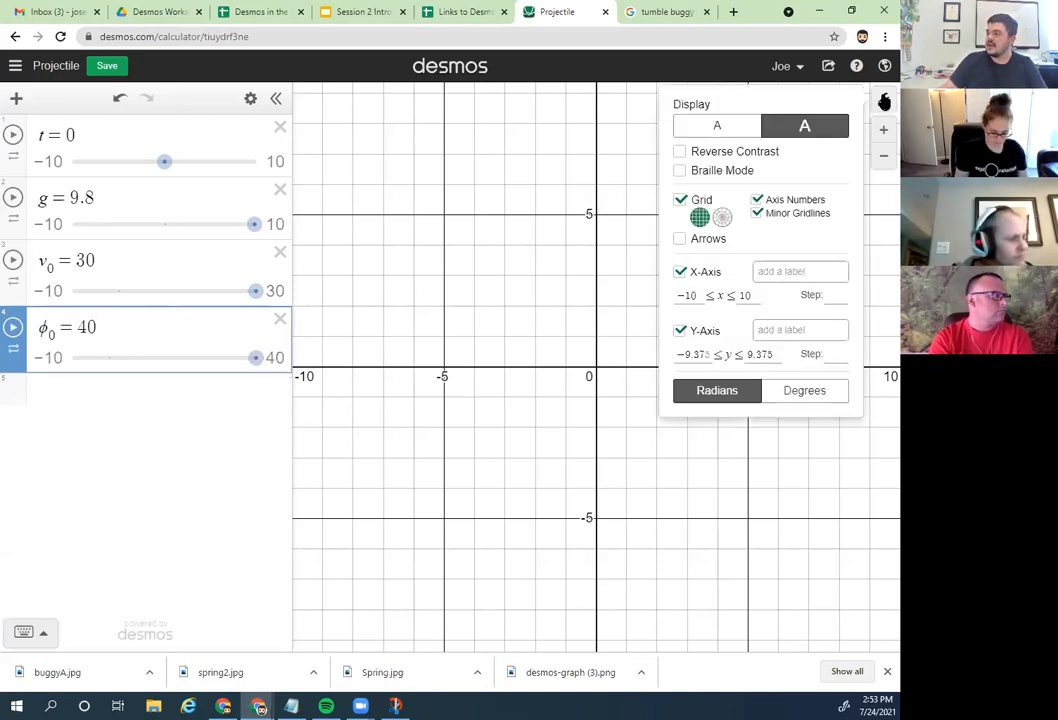
pyautogui.click(787, 400)
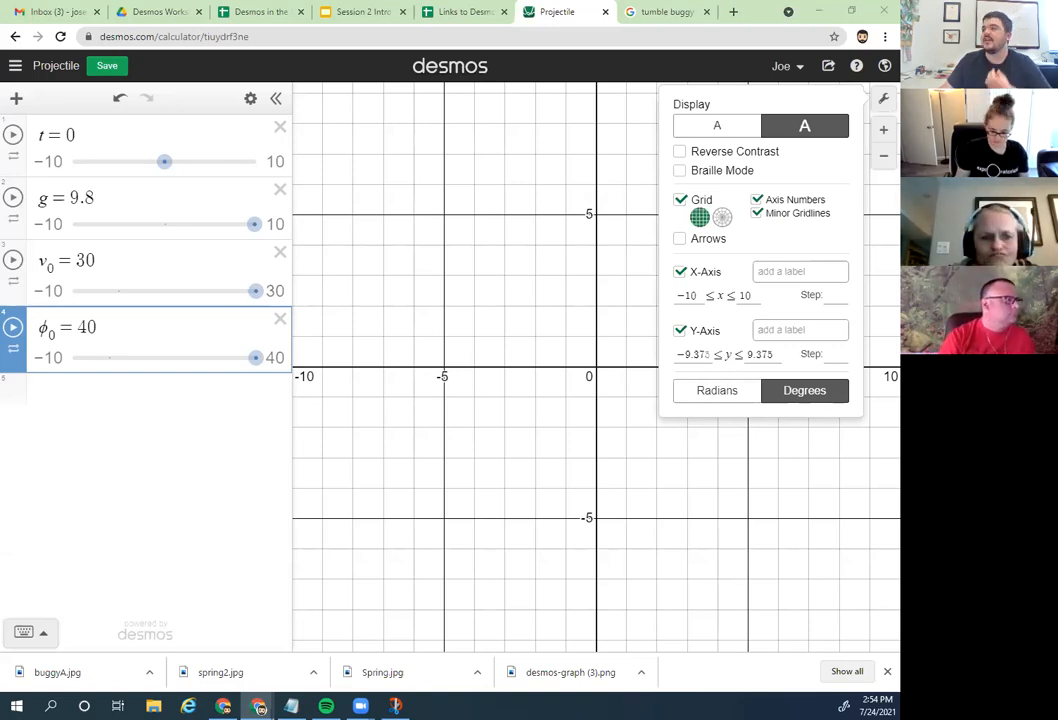
# Step: Try plotting the horizontal line y = 2 in orange, and delete that expression again
pyautogui.click(105, 397)
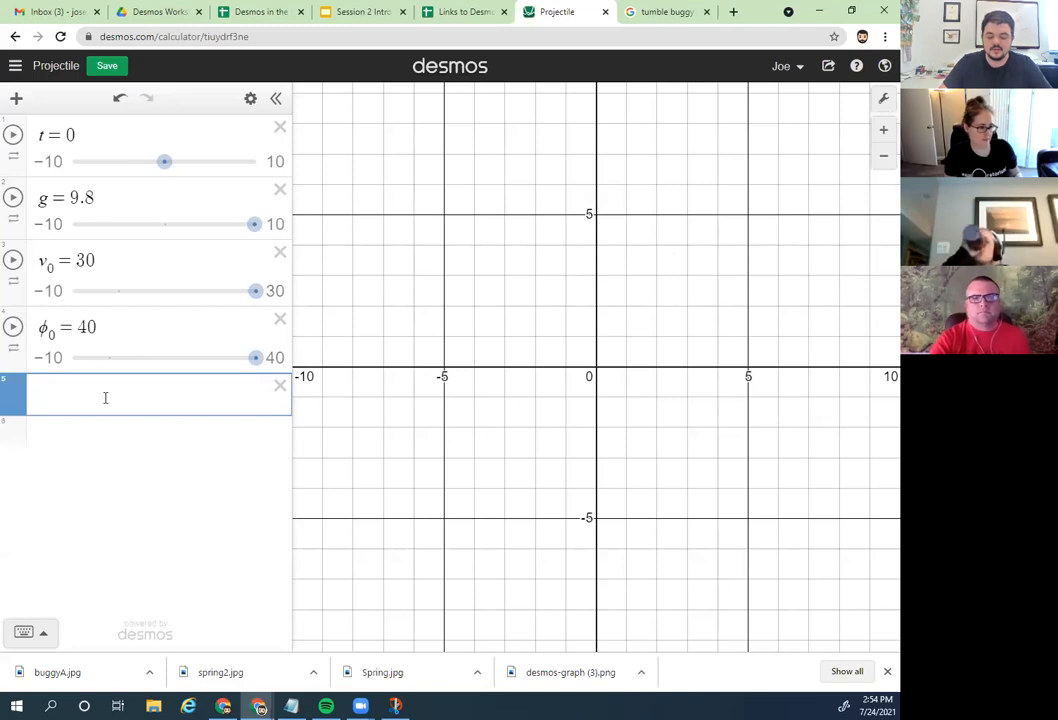
pyautogui.write('y=2')
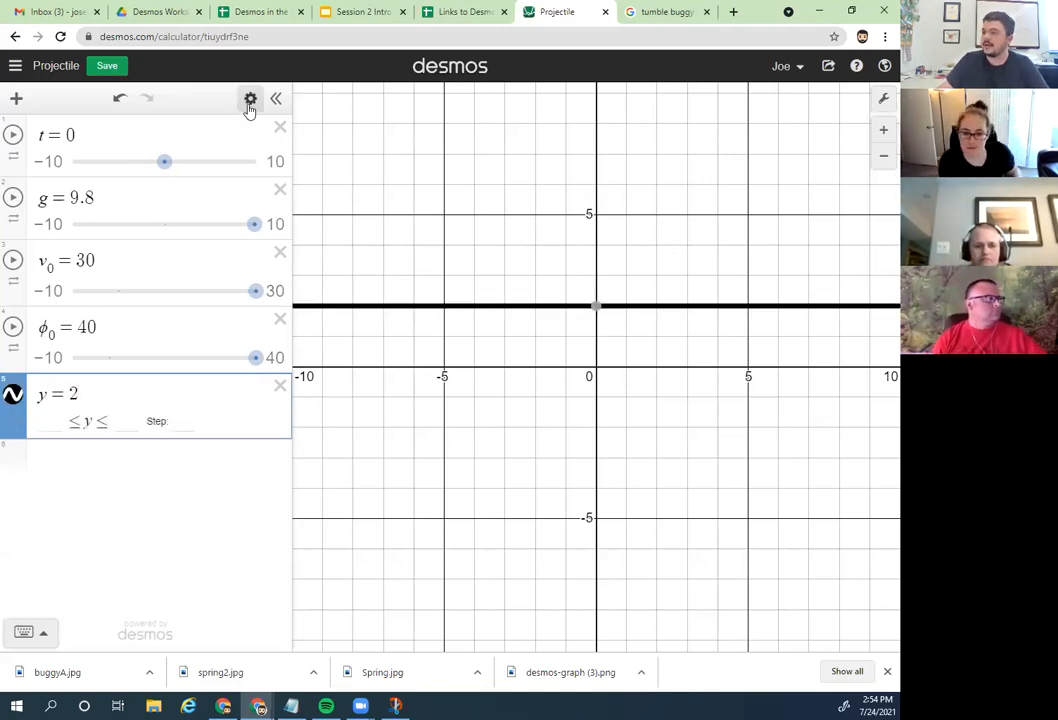
pyautogui.click(250, 98)
pyautogui.click(14, 407)
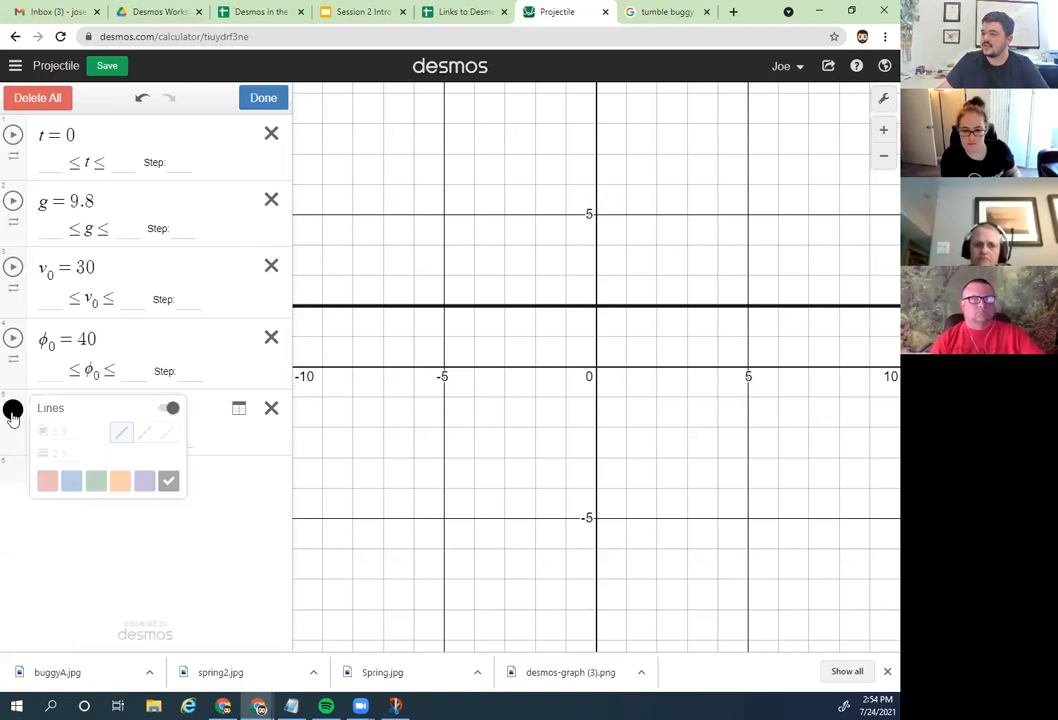
pyautogui.click(47, 482)
pyautogui.click(95, 484)
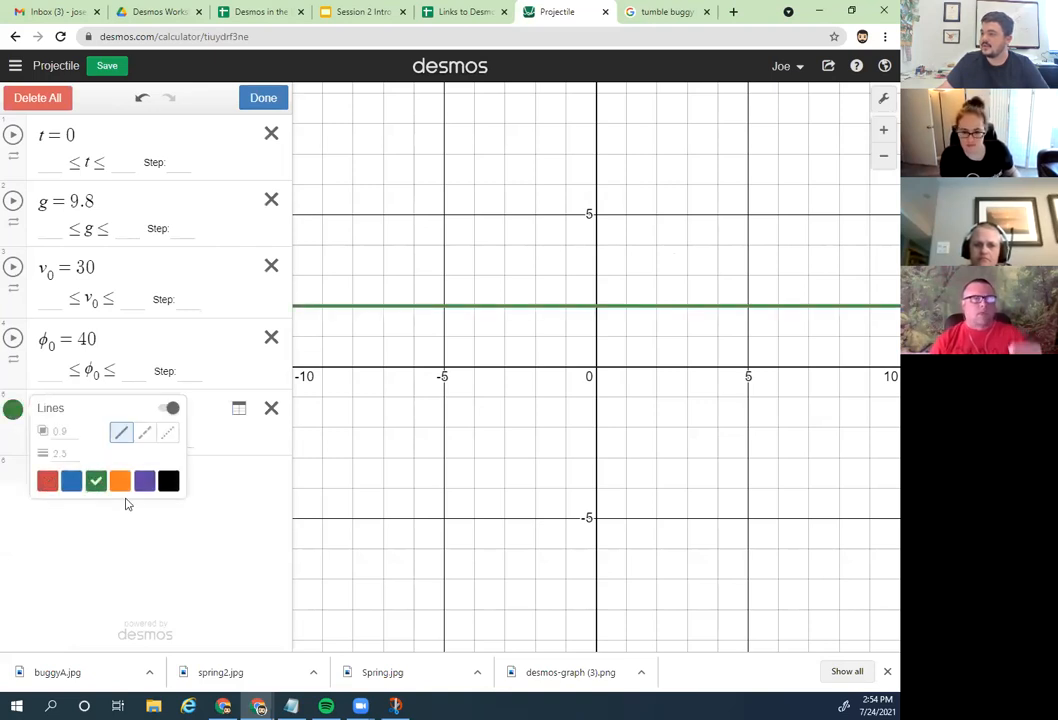
pyautogui.click(120, 483)
pyautogui.click(125, 589)
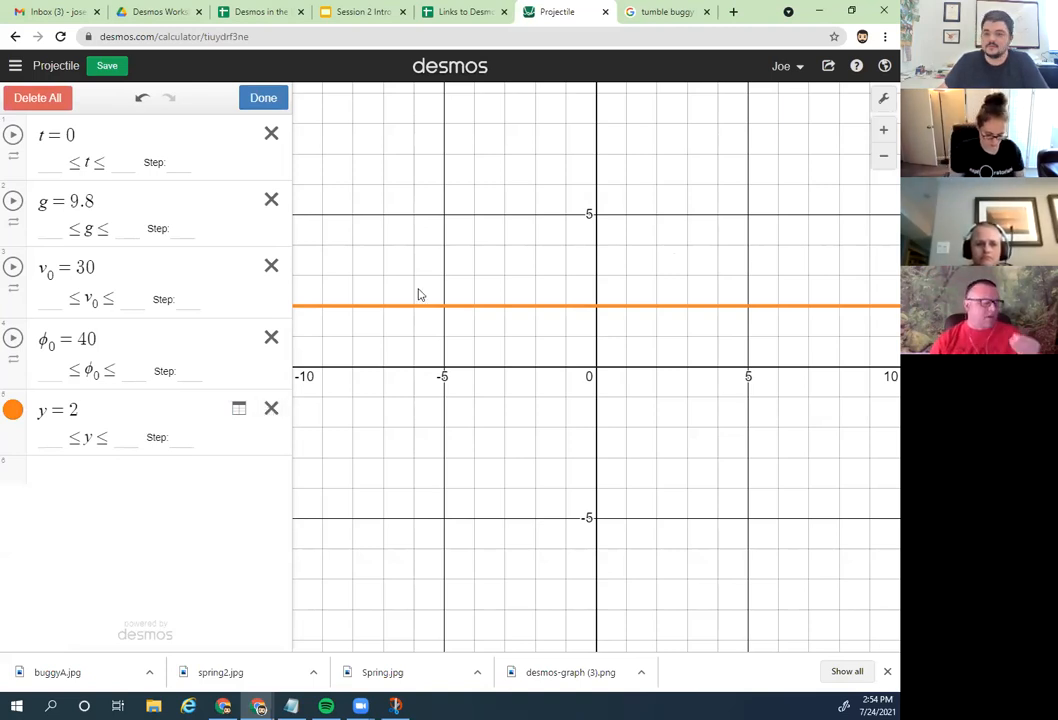
pyautogui.click(268, 410)
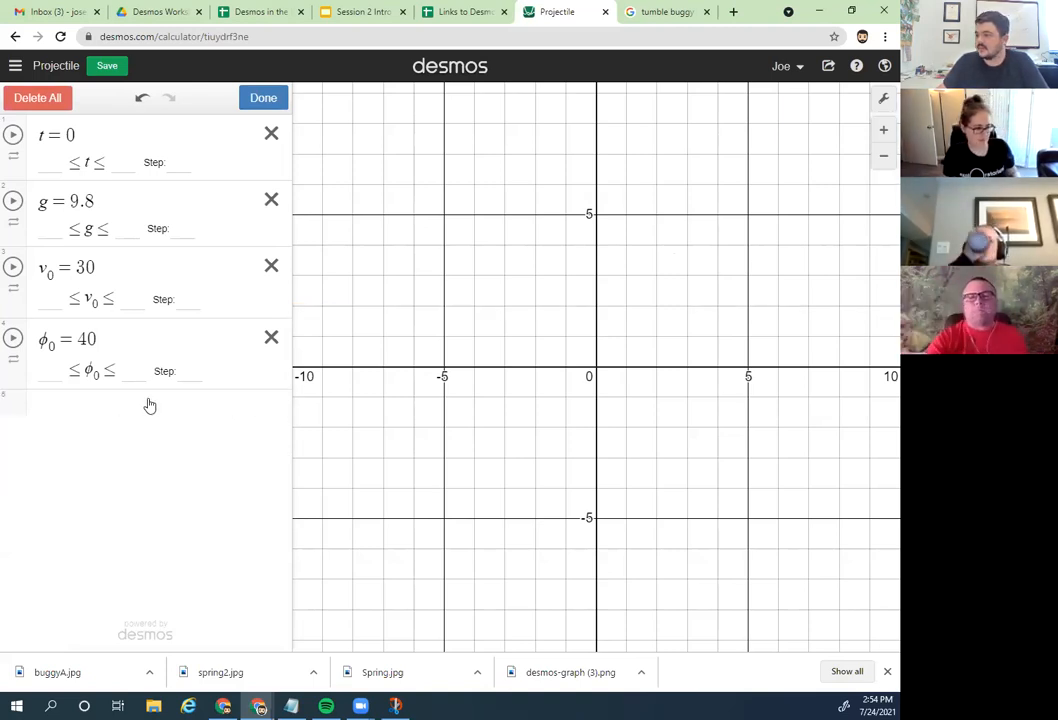
# Step: Define the initial height y_0 = 40 in the empty line below the launch angle
pyautogui.click(78, 411)
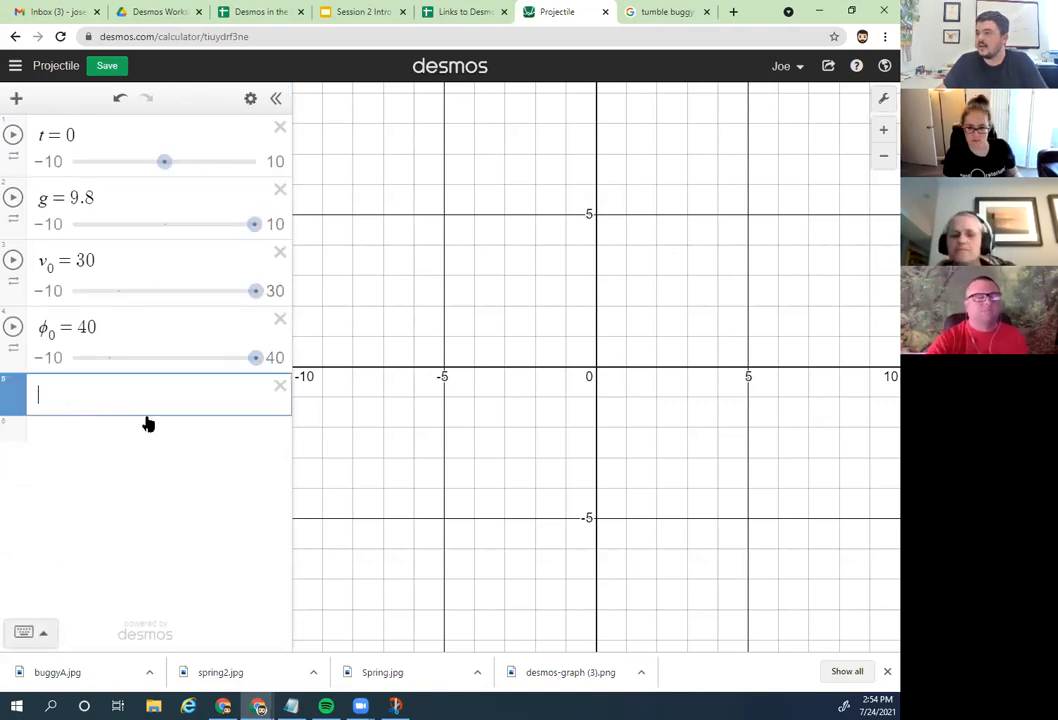
pyautogui.write('y_0=')
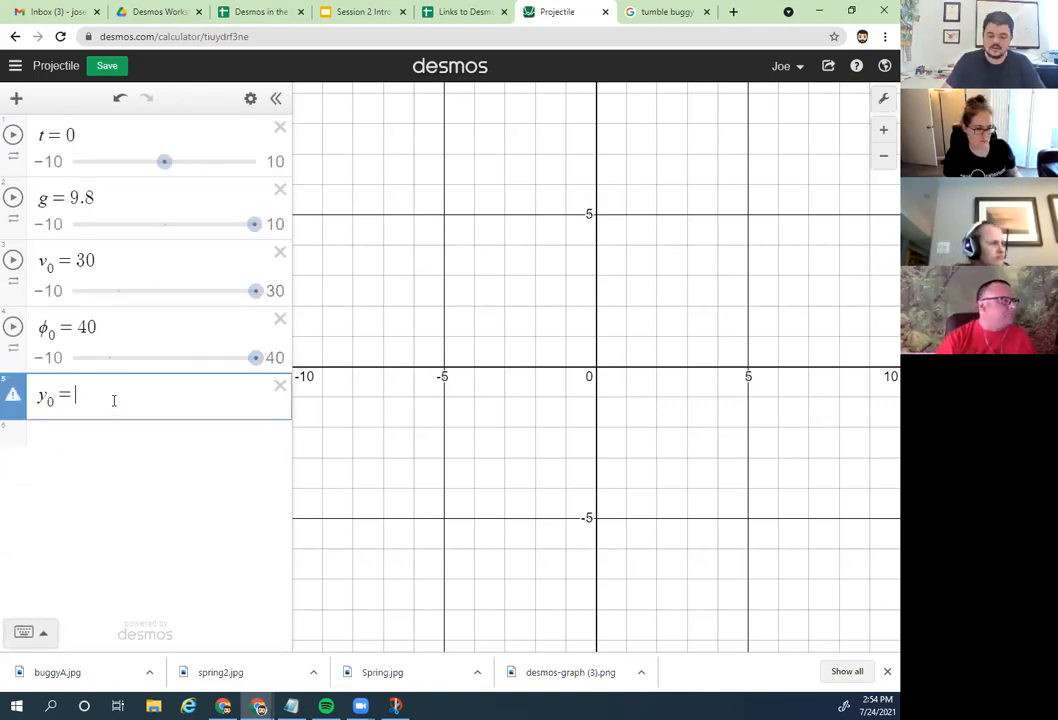
pyautogui.write('40')
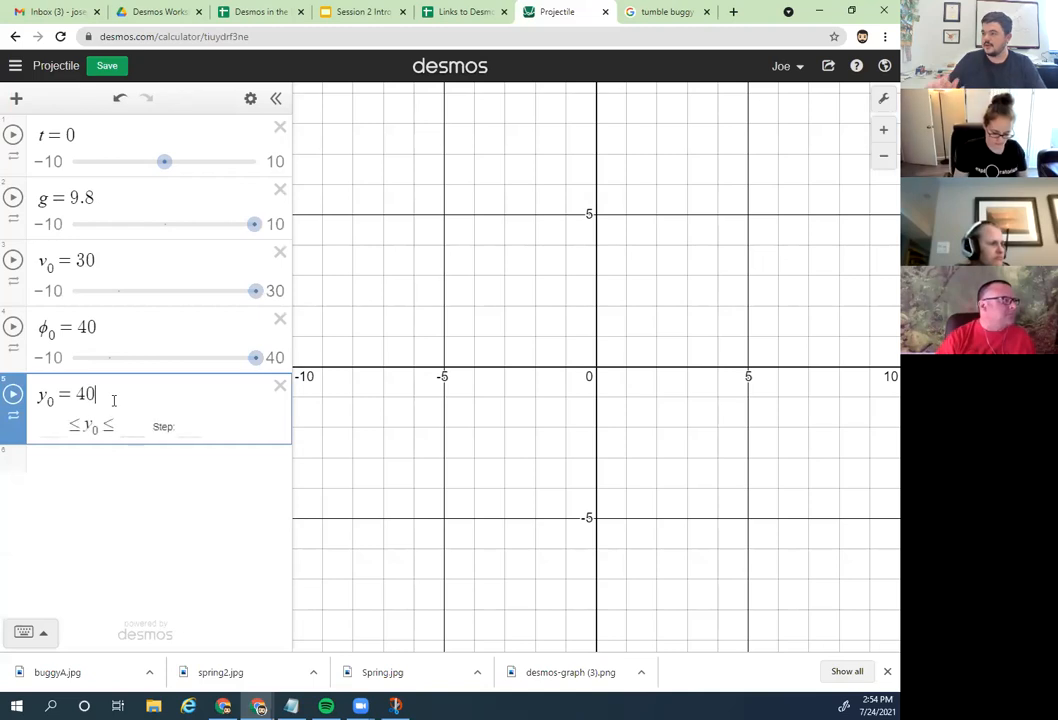
pyautogui.click(145, 504)
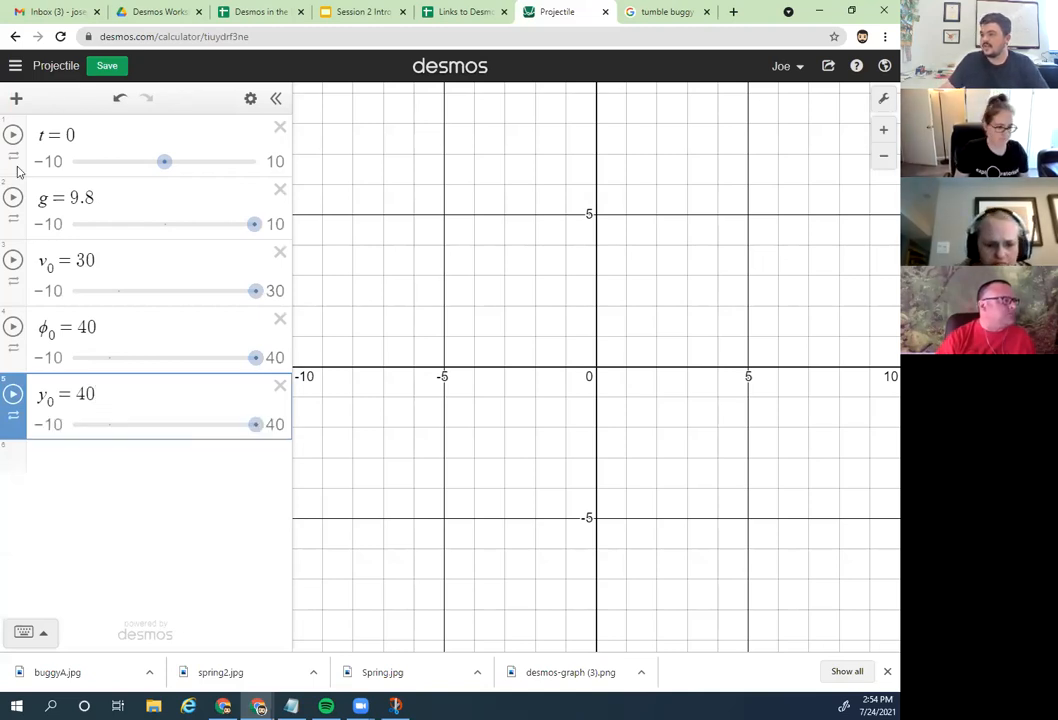
# Step: Insert a note reading "Initial Parameters" directly below the t expression
pyautogui.click(111, 132)
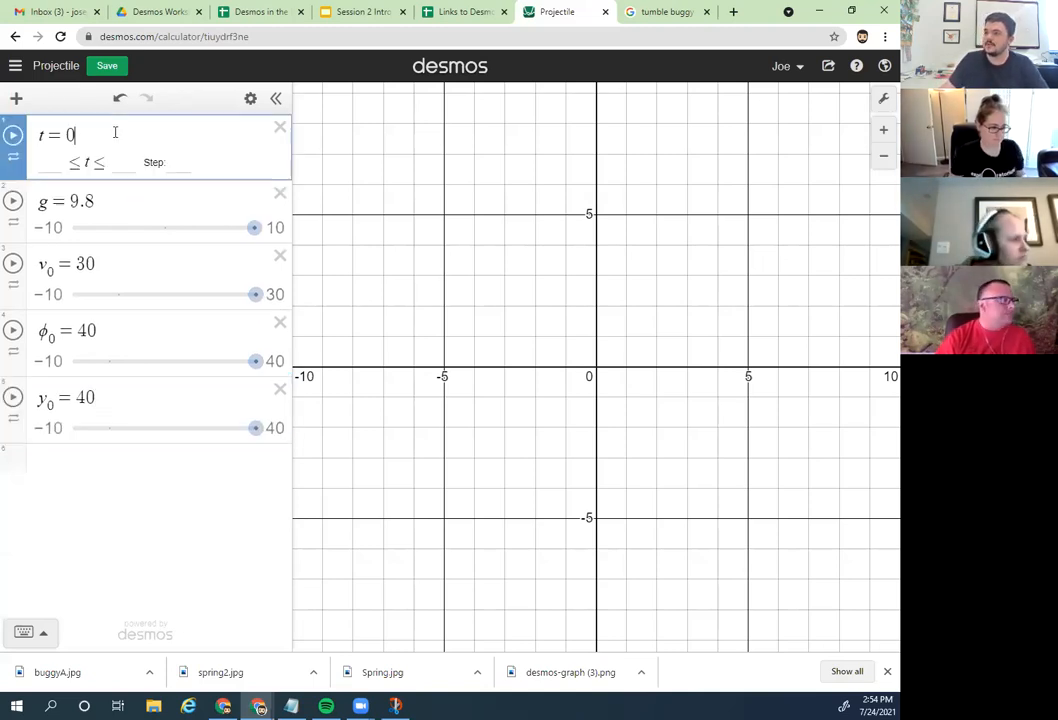
pyautogui.click(15, 99)
pyautogui.click(52, 170)
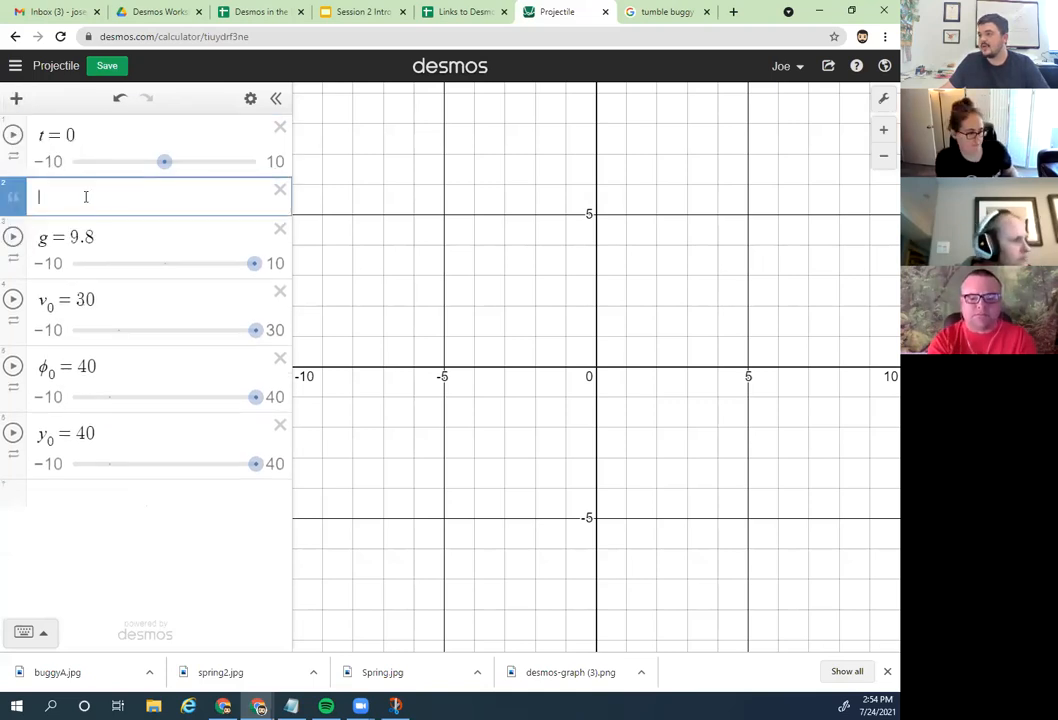
pyautogui.write('Initial')
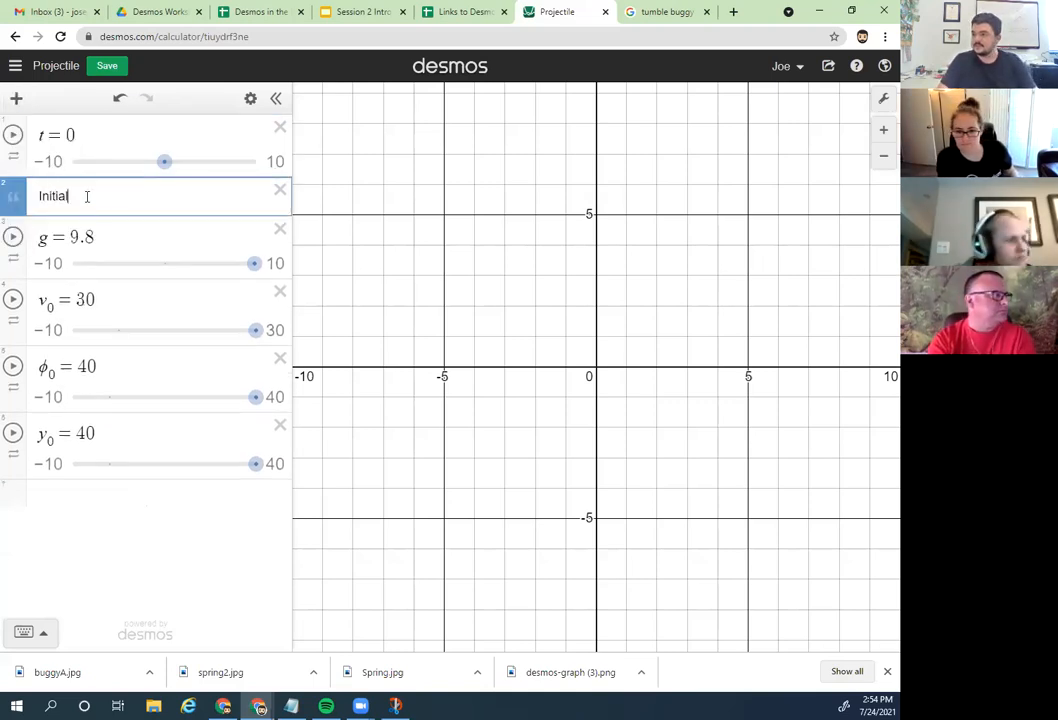
pyautogui.write(' Parameters')
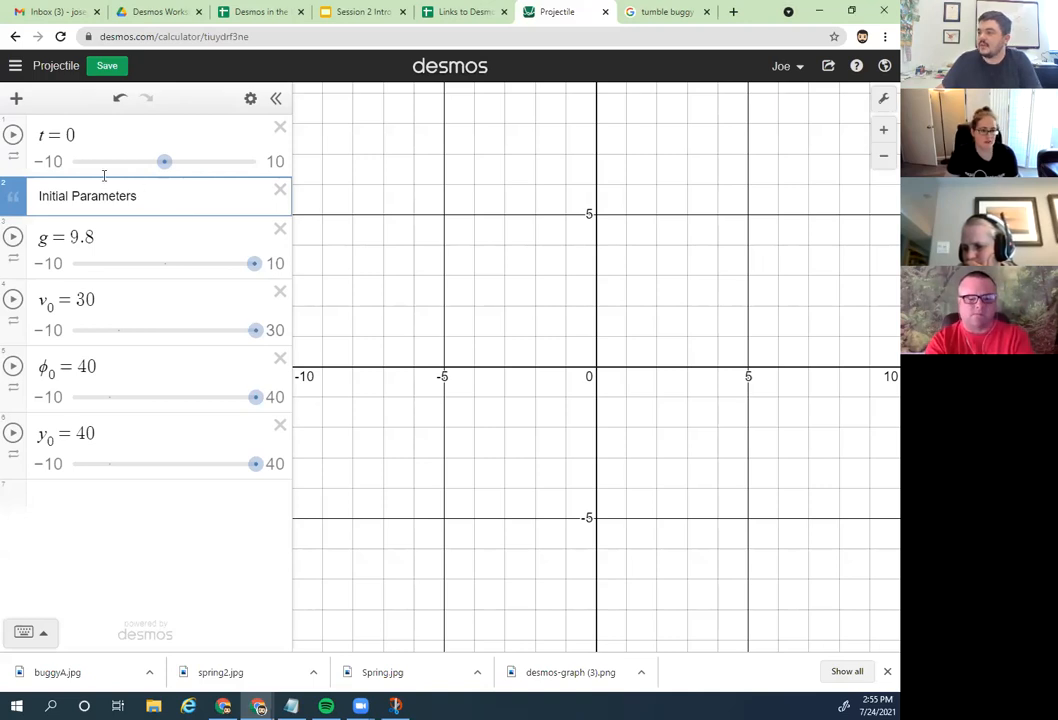
# Step: Add a folder titled "Initial Parameters" above the g expression and delete the note of the same name
pyautogui.click(16, 98)
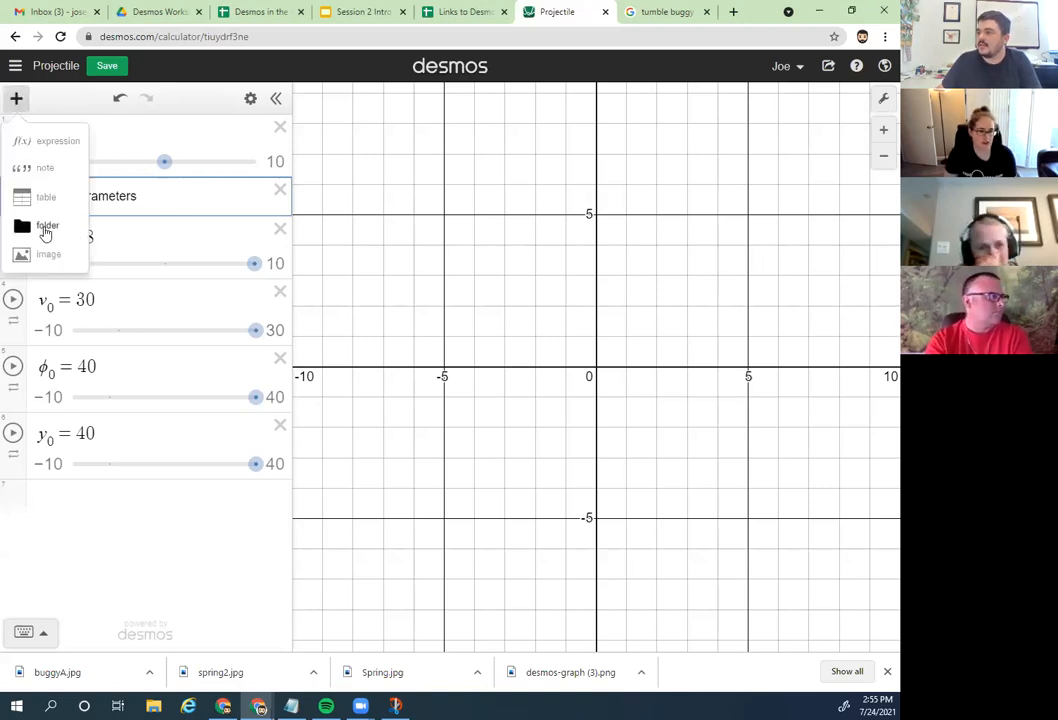
pyautogui.click(45, 229)
pyautogui.write('Initial Parameters')
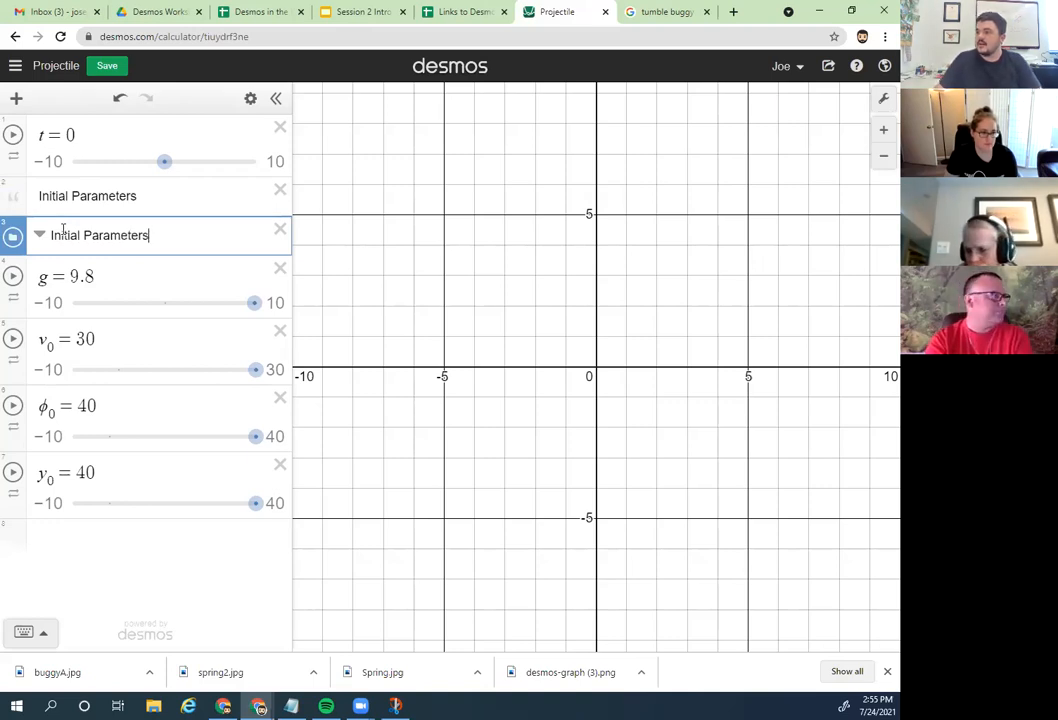
pyautogui.click(280, 189)
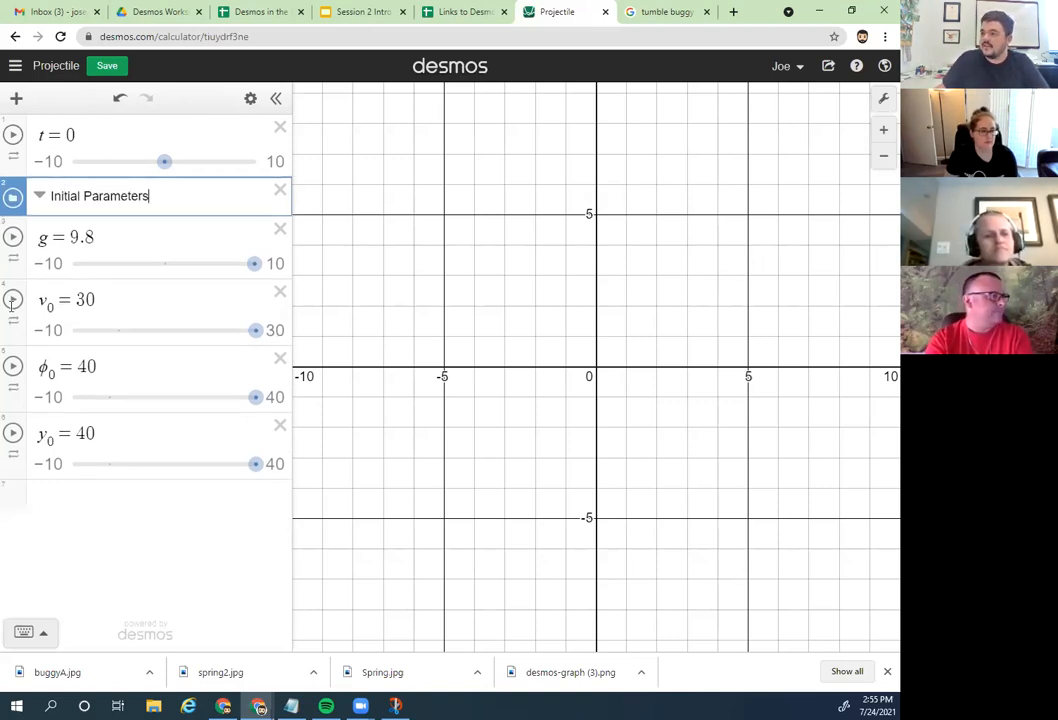
# Step: Move the g, v_0, φ_0 and y_0 expressions into the Initial Parameters folder
pyautogui.moveTo(13, 258); pyautogui.dragTo(14, 250)
pyautogui.moveTo(21, 337); pyautogui.dragTo(20, 325)
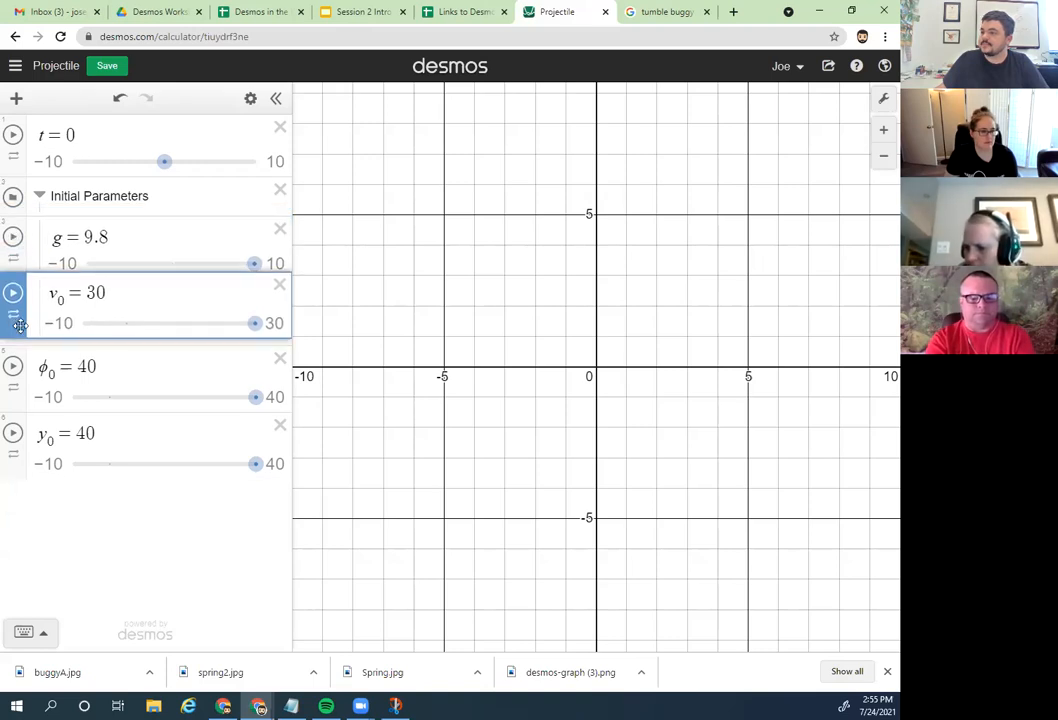
pyautogui.moveTo(20, 398); pyautogui.dragTo(19, 388)
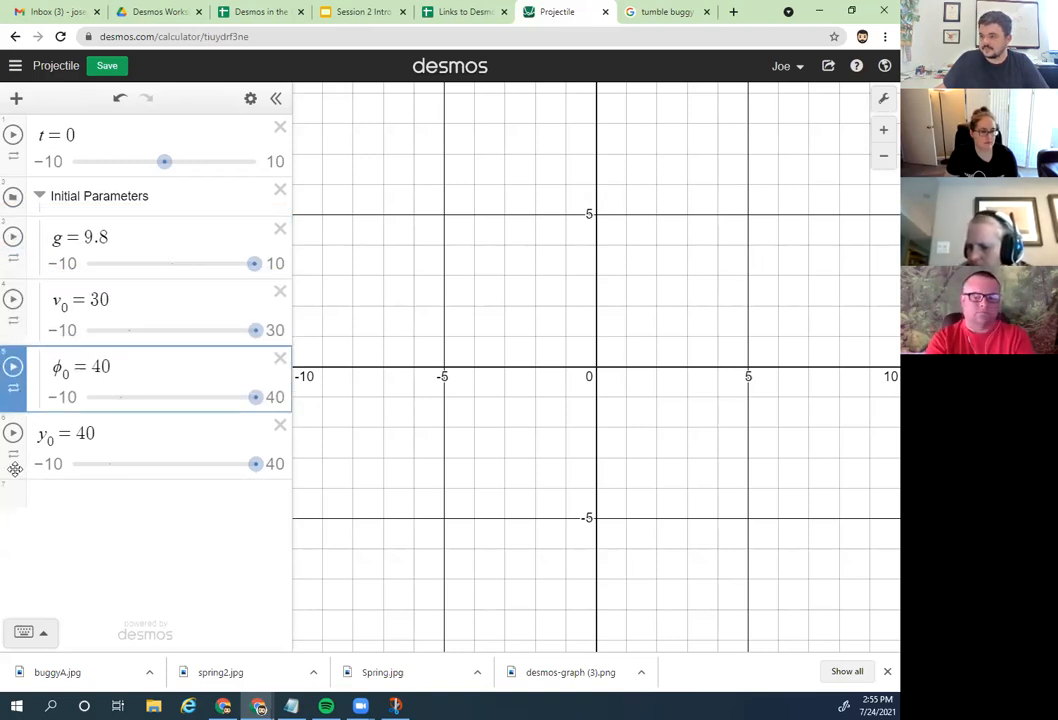
pyautogui.moveTo(15, 469); pyautogui.dragTo(16, 458)
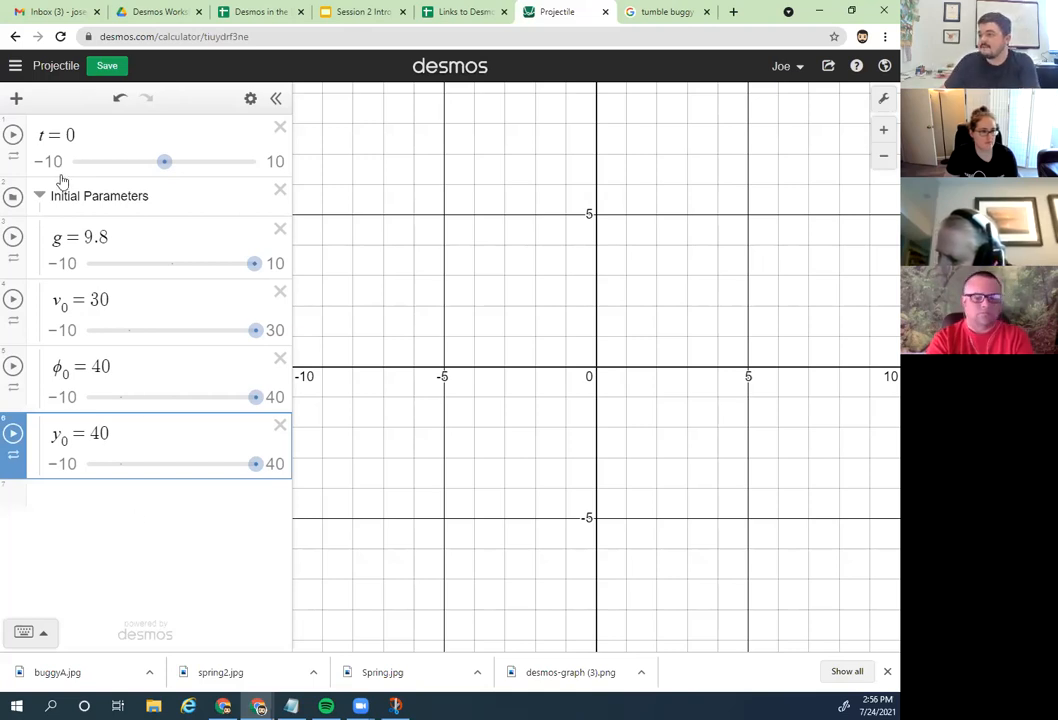
# Step: Insert a note reading "Initial Velocity components" directly below the y_0 expression
pyautogui.click(65, 498)
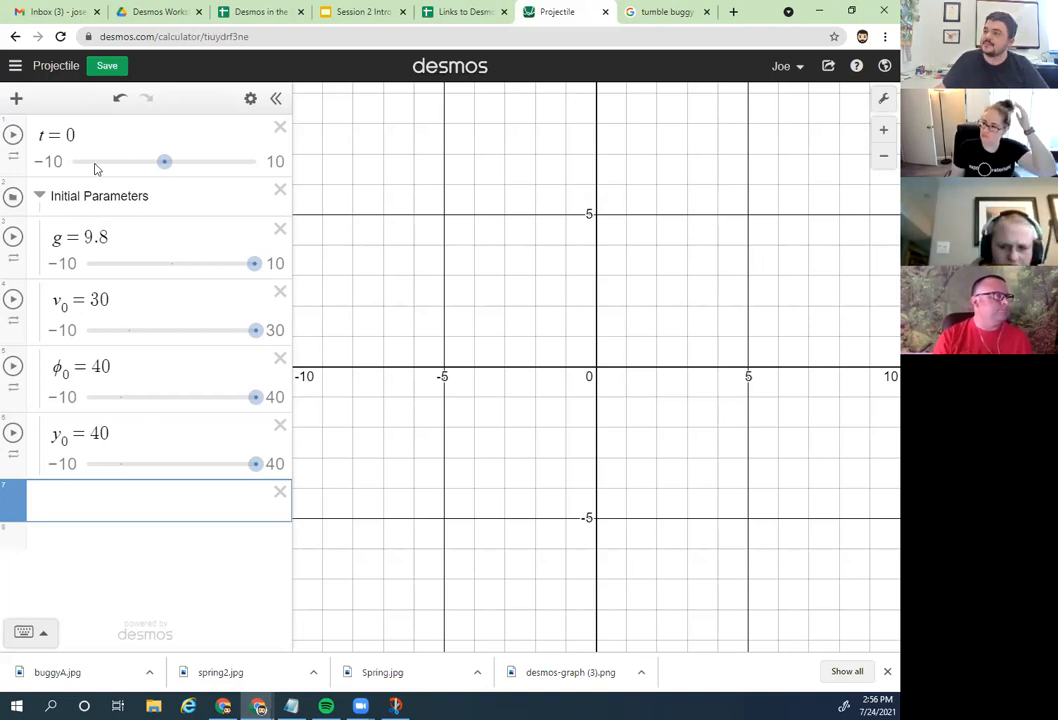
pyautogui.click(16, 100)
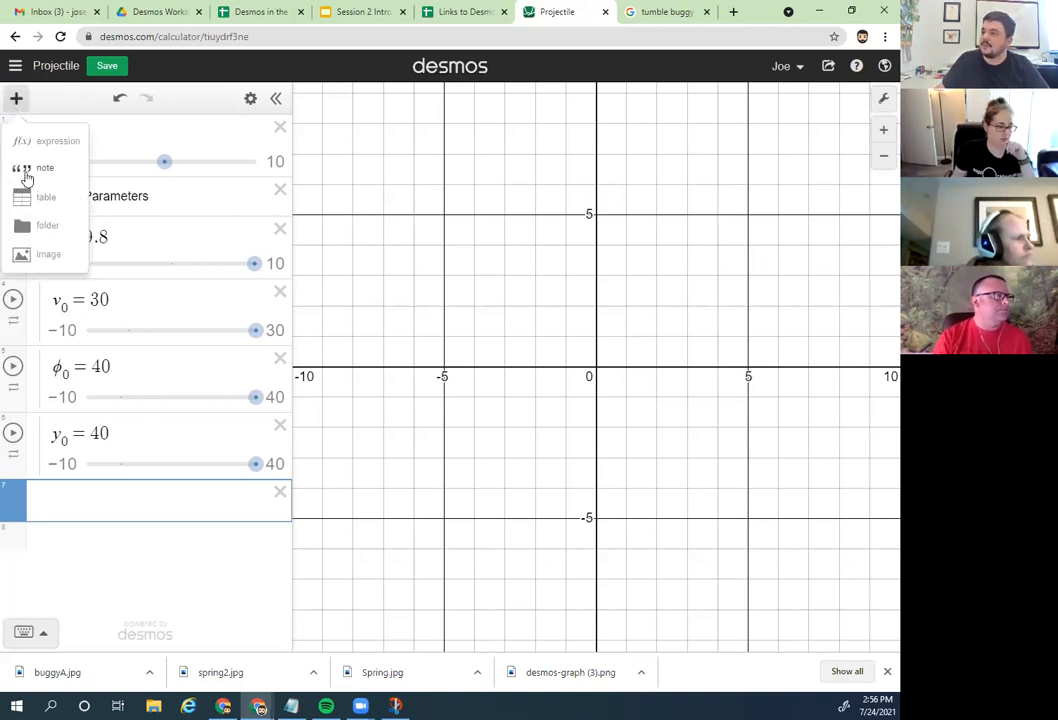
pyautogui.click(82, 518)
pyautogui.write('Initial Velocity components')
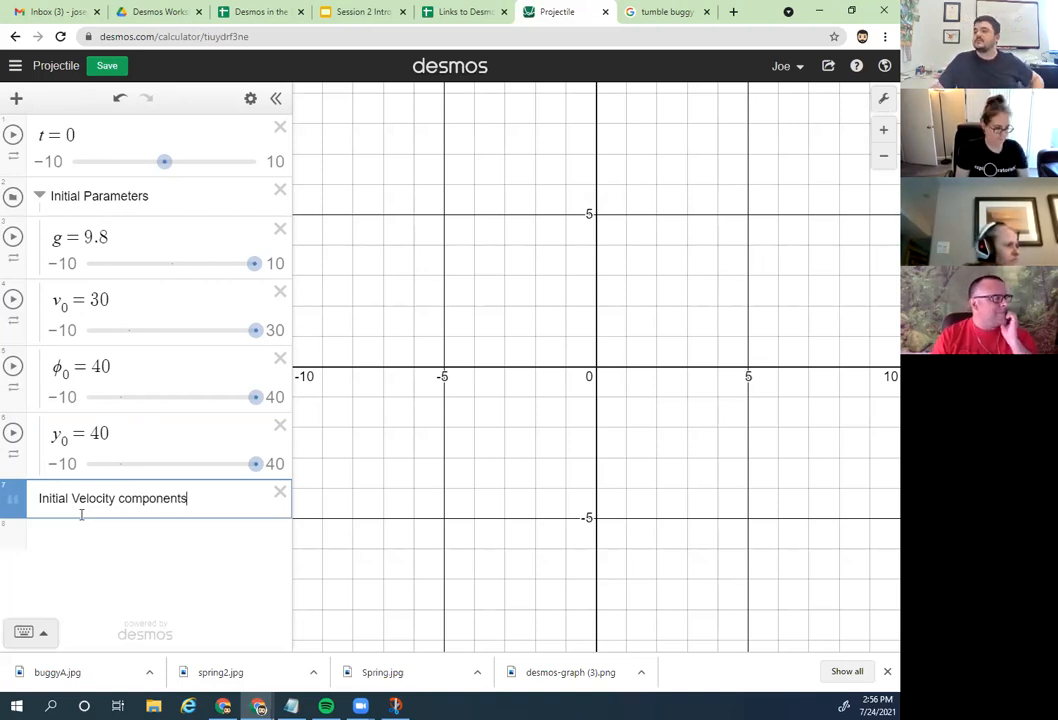
# Step: Define the horizontal velocity component v_0x = v_0 cos(φ_0) below the Initial Velocity components note
pyautogui.click(84, 540)
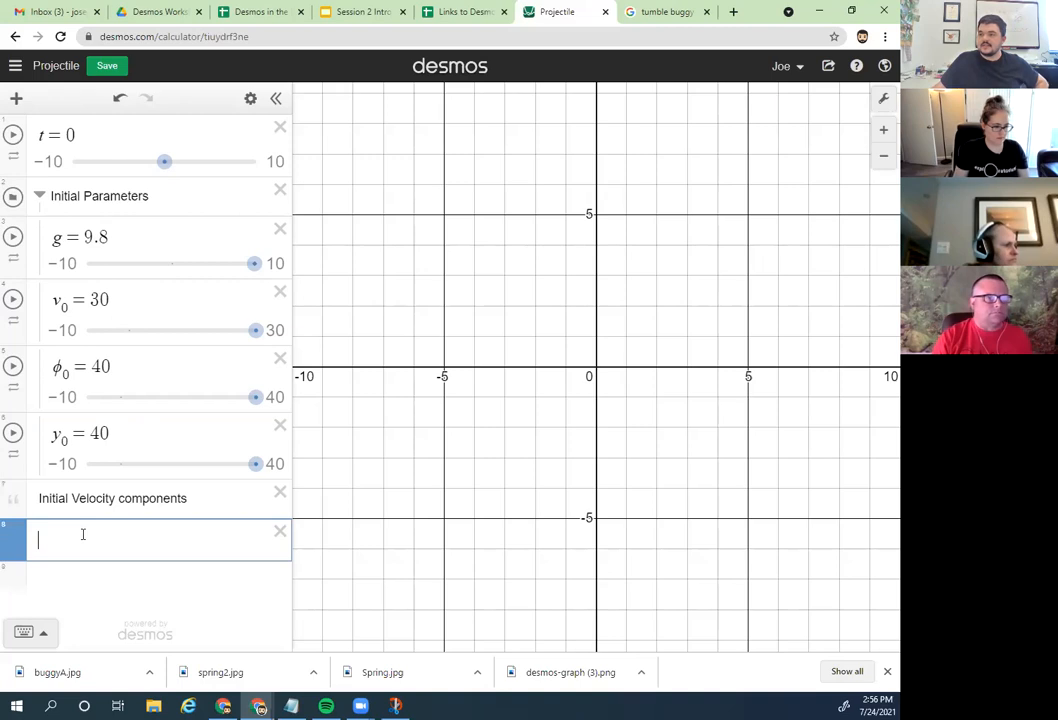
pyautogui.write('v_{0')
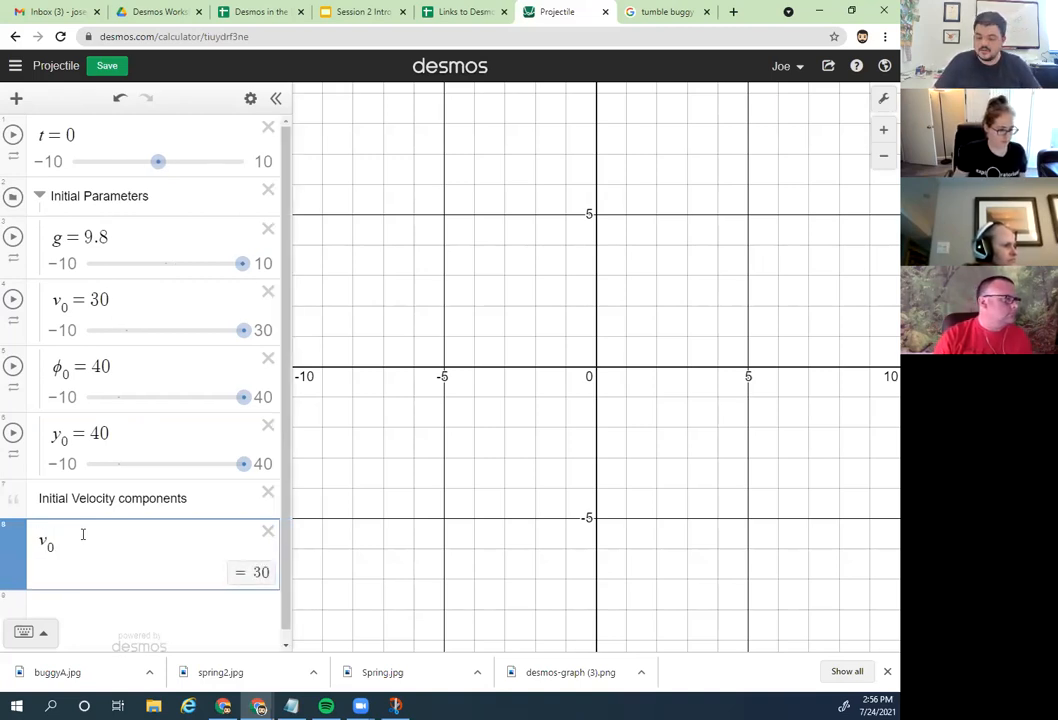
pyautogui.write('x} = ')
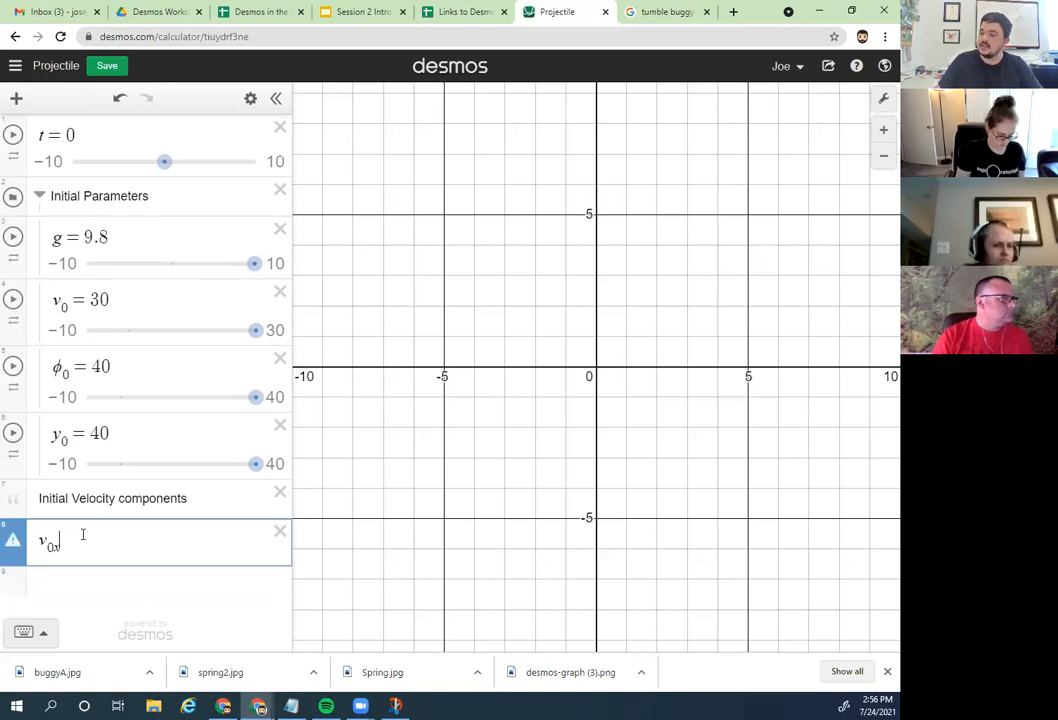
pyautogui.write('v_0')
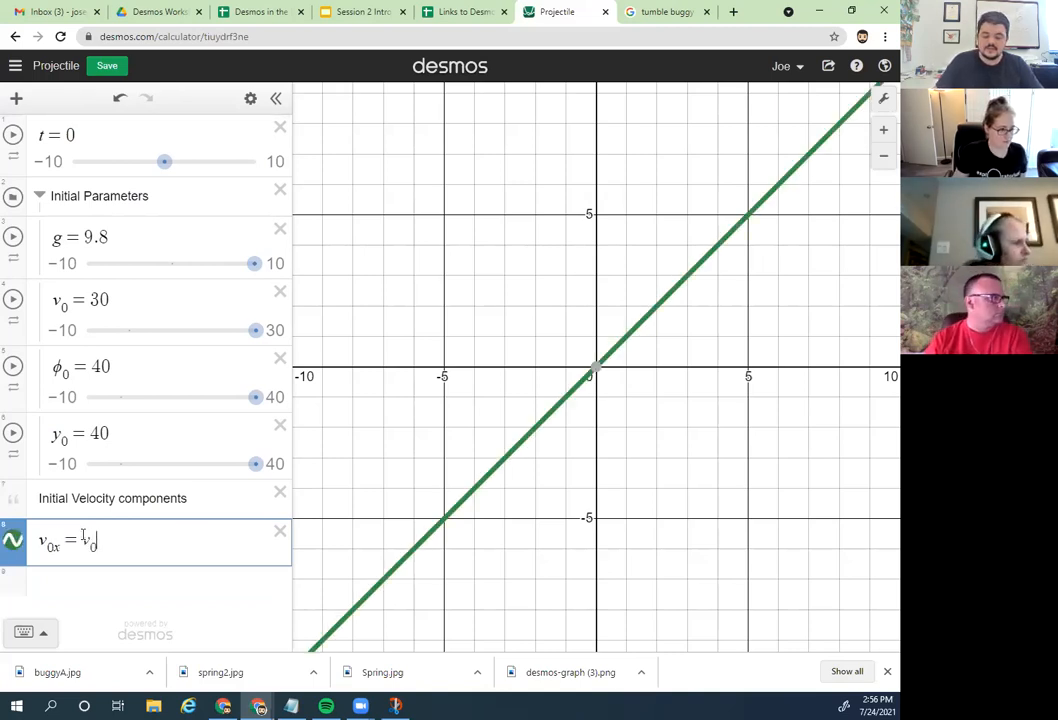
pyautogui.press('Right')
pyautogui.write('cos')
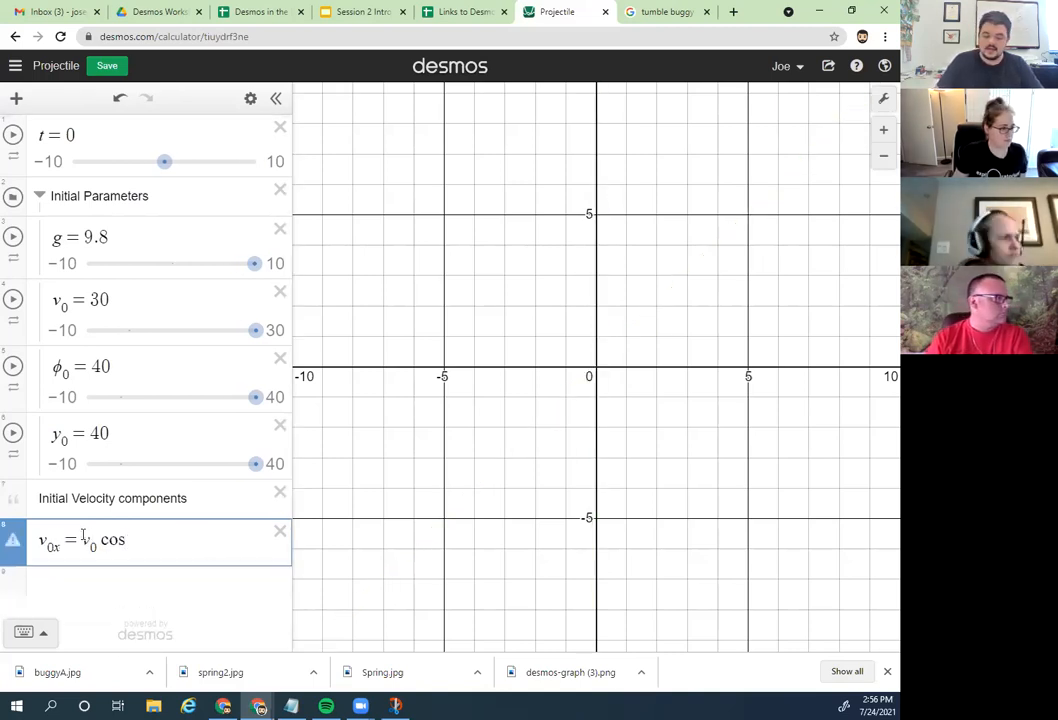
pyautogui.write('(pih_0')
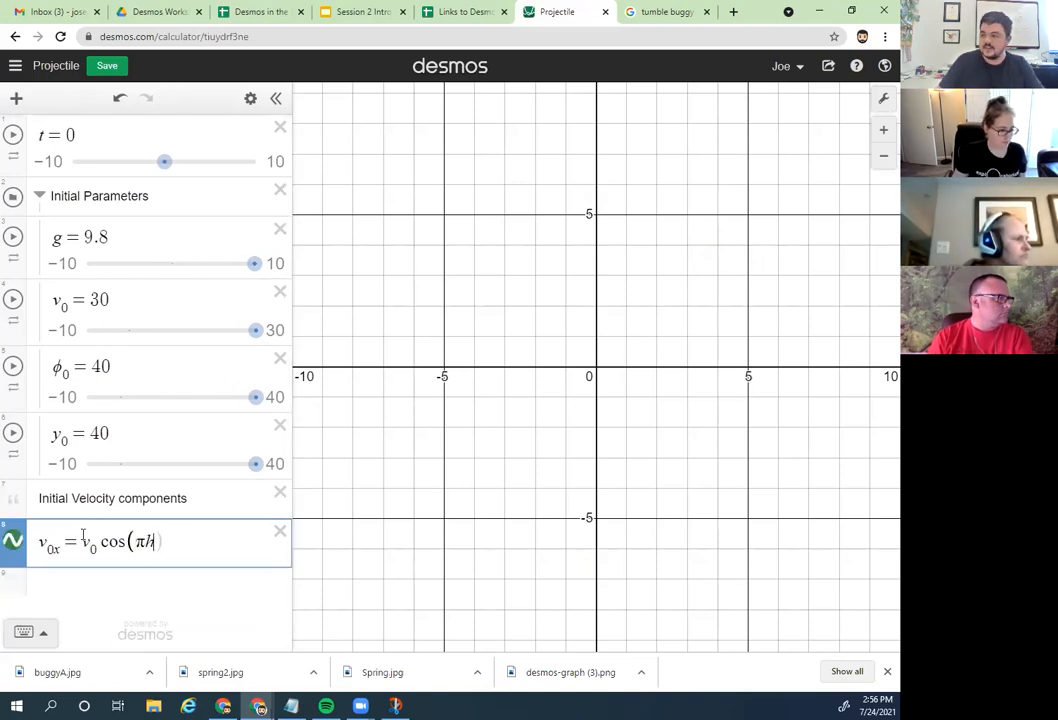
pyautogui.press('BackSpace')
pyautogui.press('BackSpace')
pyautogui.press('BackSpace')
pyautogui.press('BackSpace')
pyautogui.write('phi')
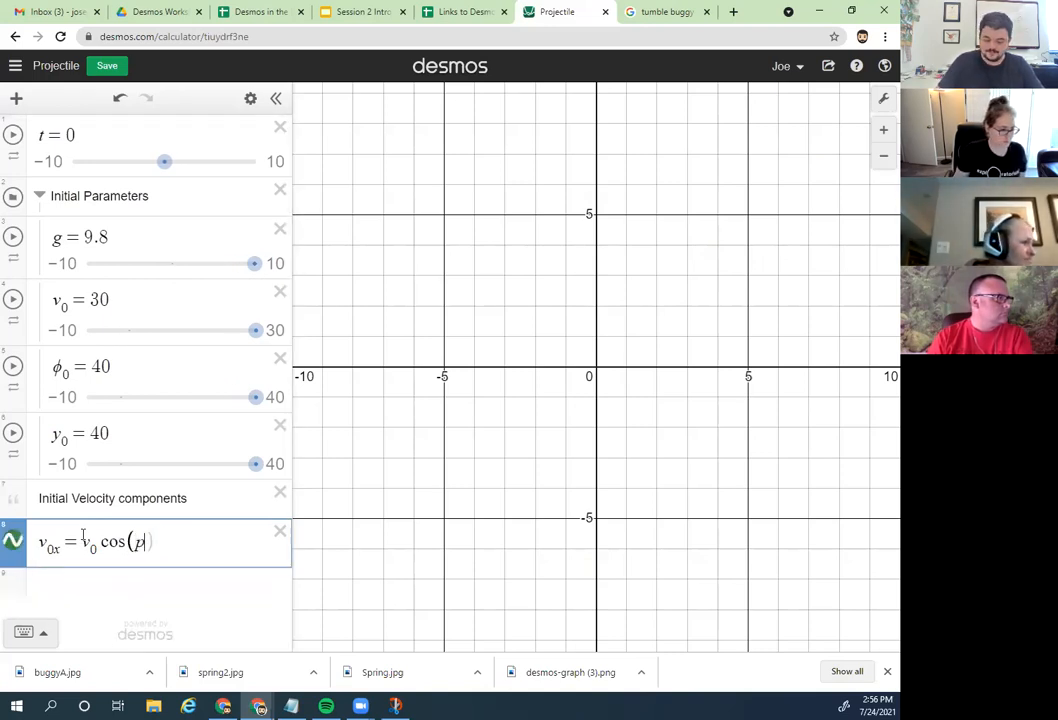
pyautogui.write('_0')
pyautogui.press('Right')
pyautogui.press('Right')
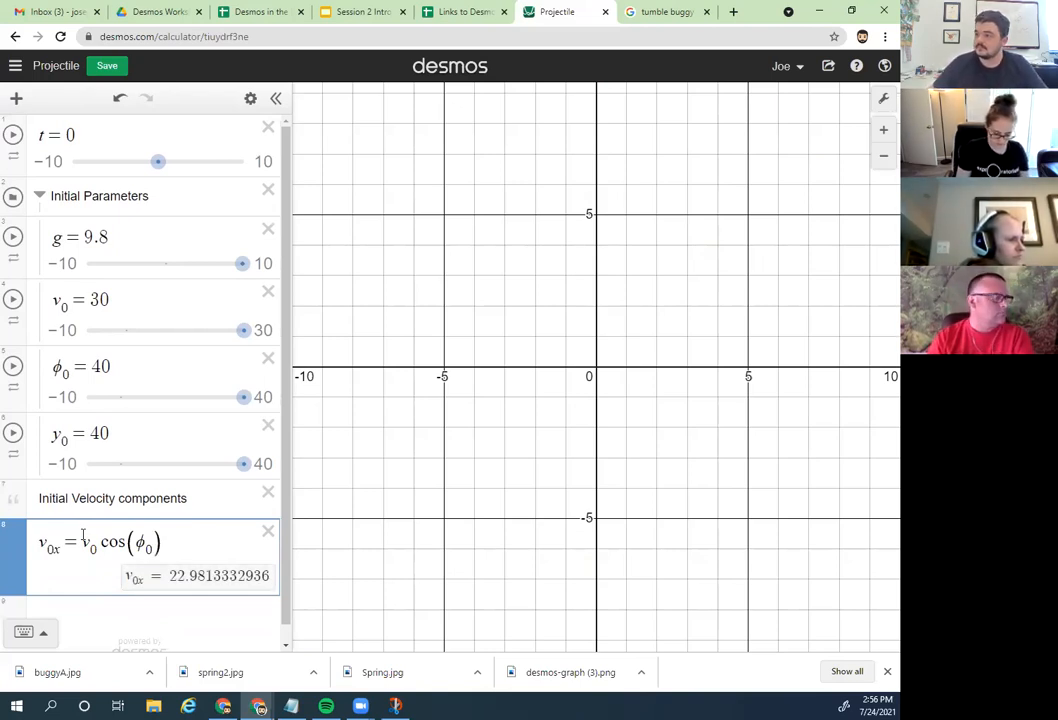
# Step: Define the vertical velocity component v_0y = v_0 sin(φ_0) in the line below v_0x
pyautogui.scroll(-1, 138, 624)
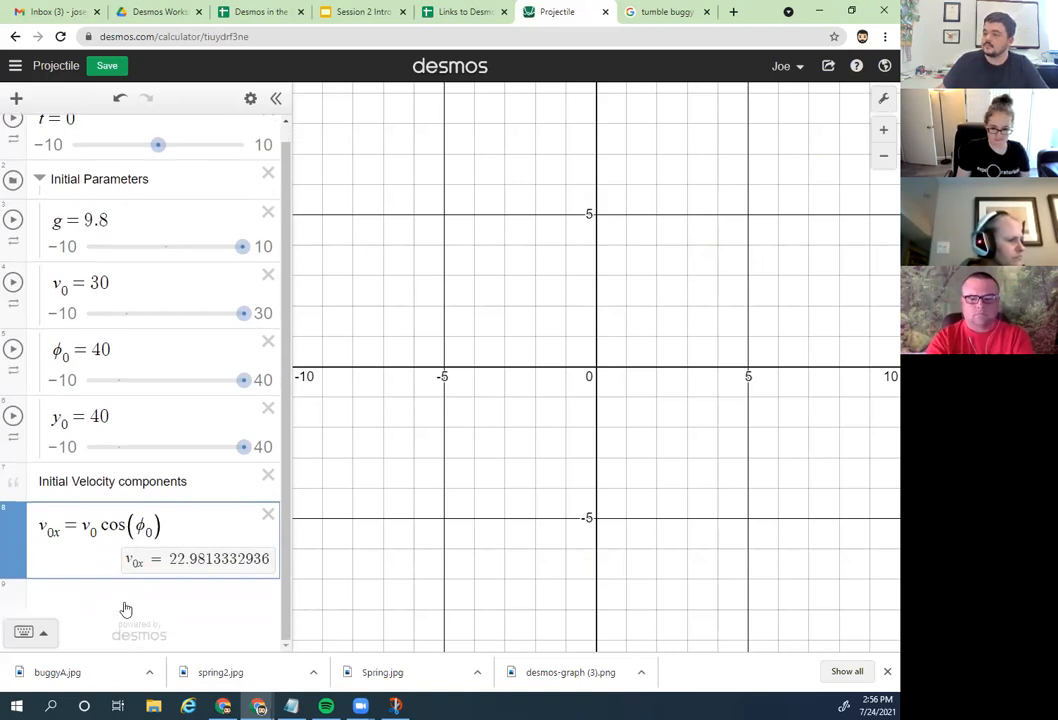
pyautogui.click(125, 609)
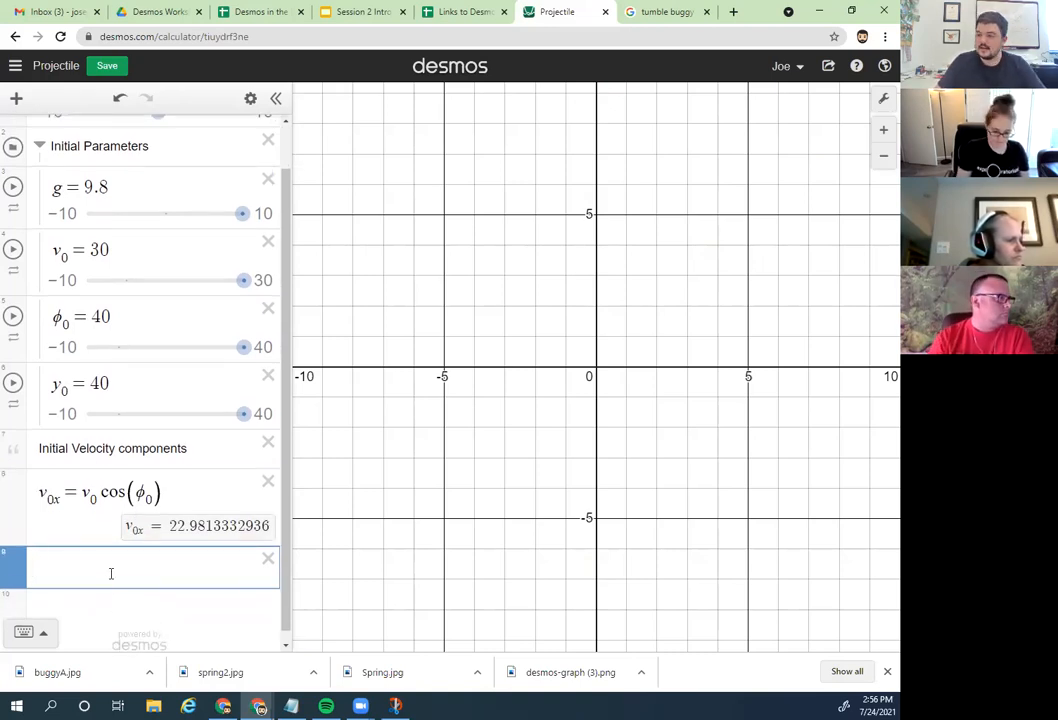
pyautogui.write('v_0')
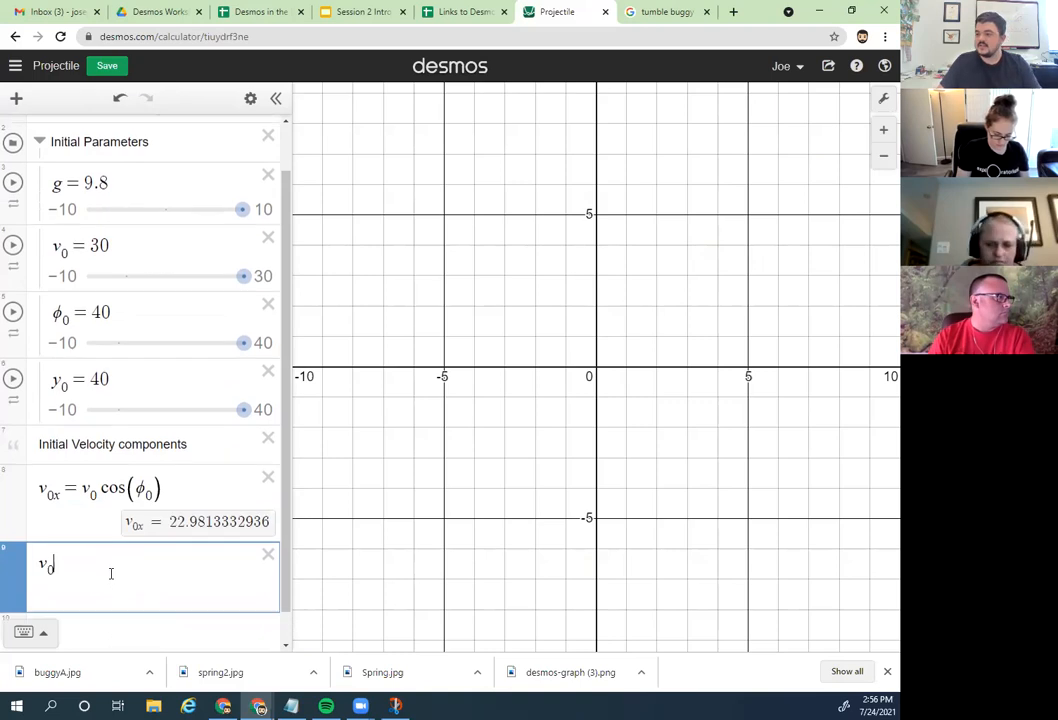
pyautogui.write('y')
pyautogui.press('BackSpace')
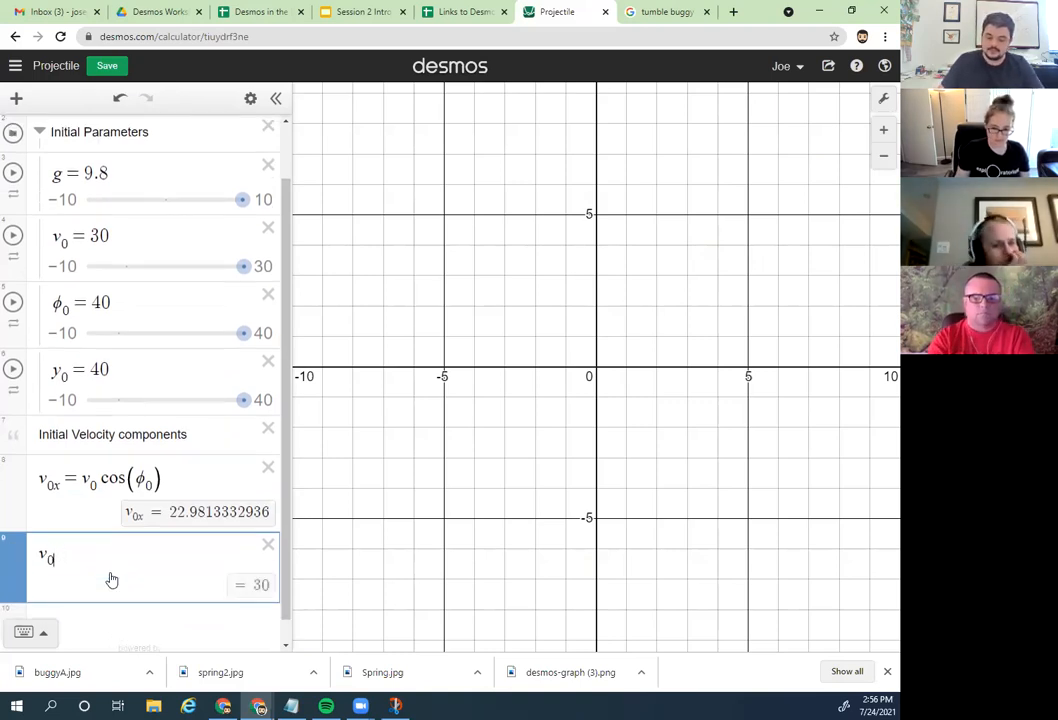
pyautogui.write('y')
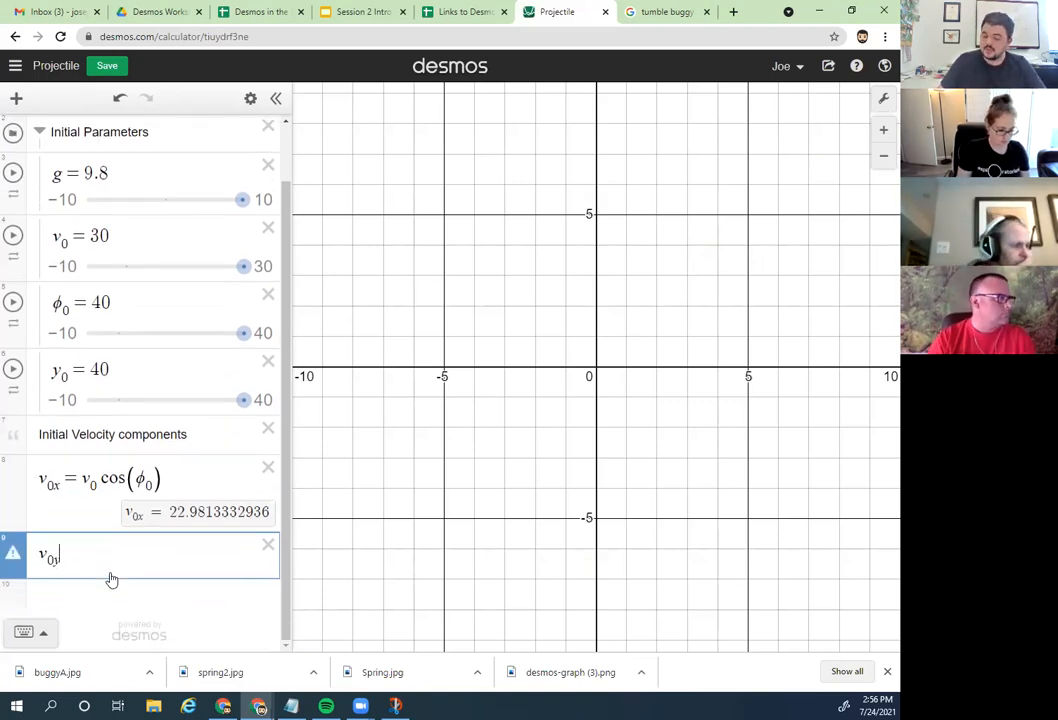
pyautogui.write('=v_0')
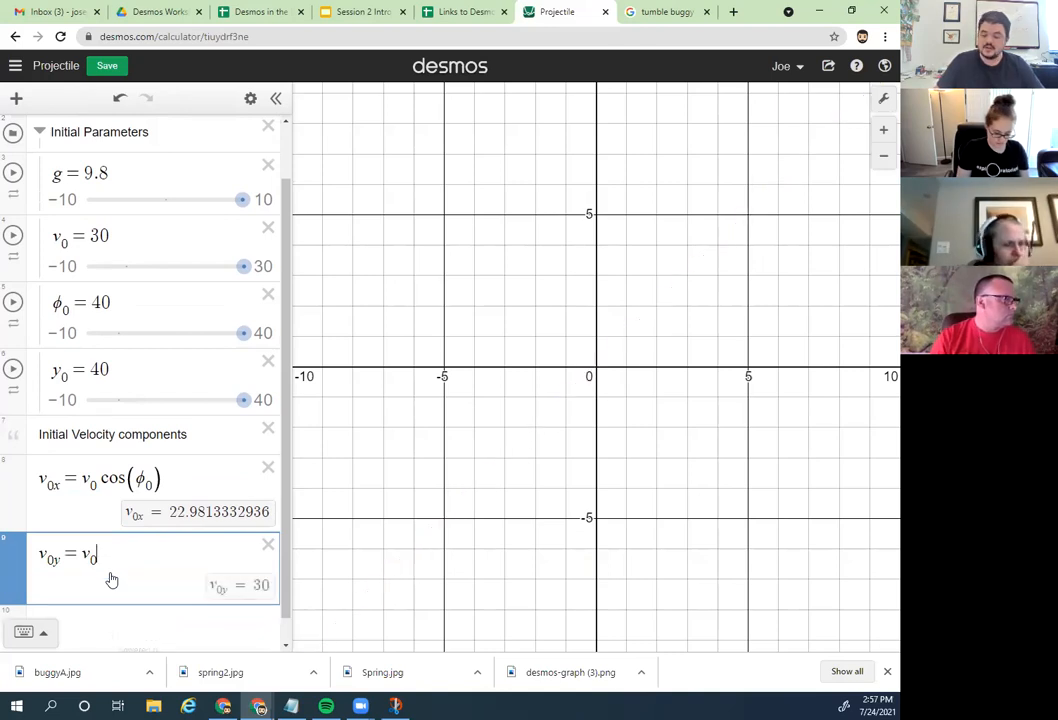
pyautogui.write('sin(')
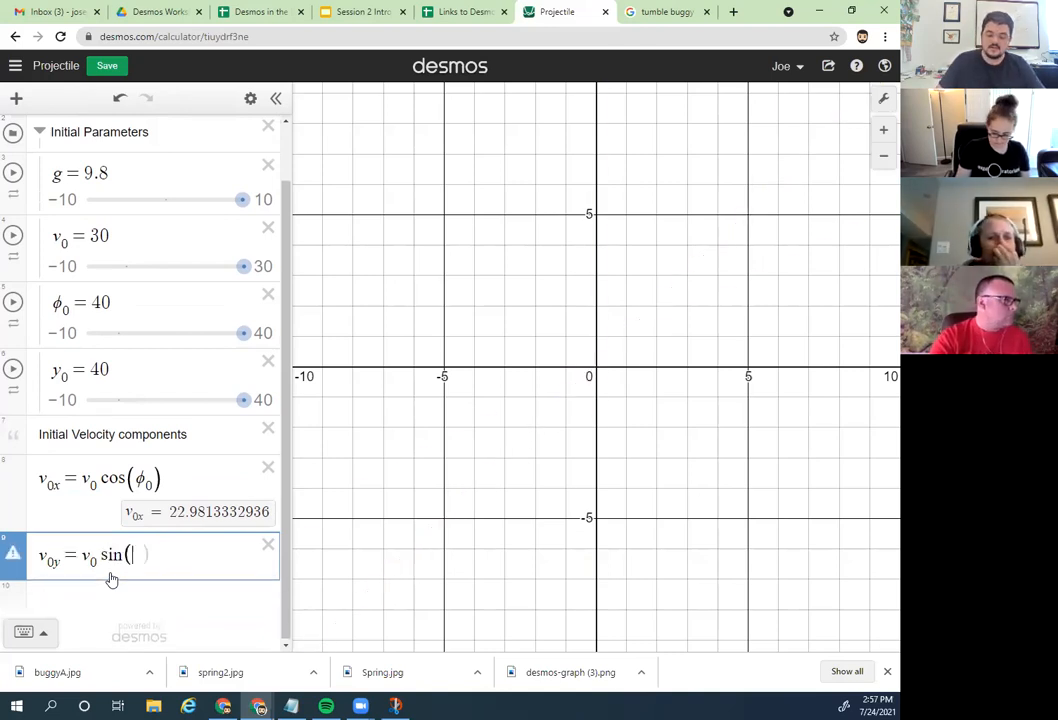
pyautogui.write('phi')
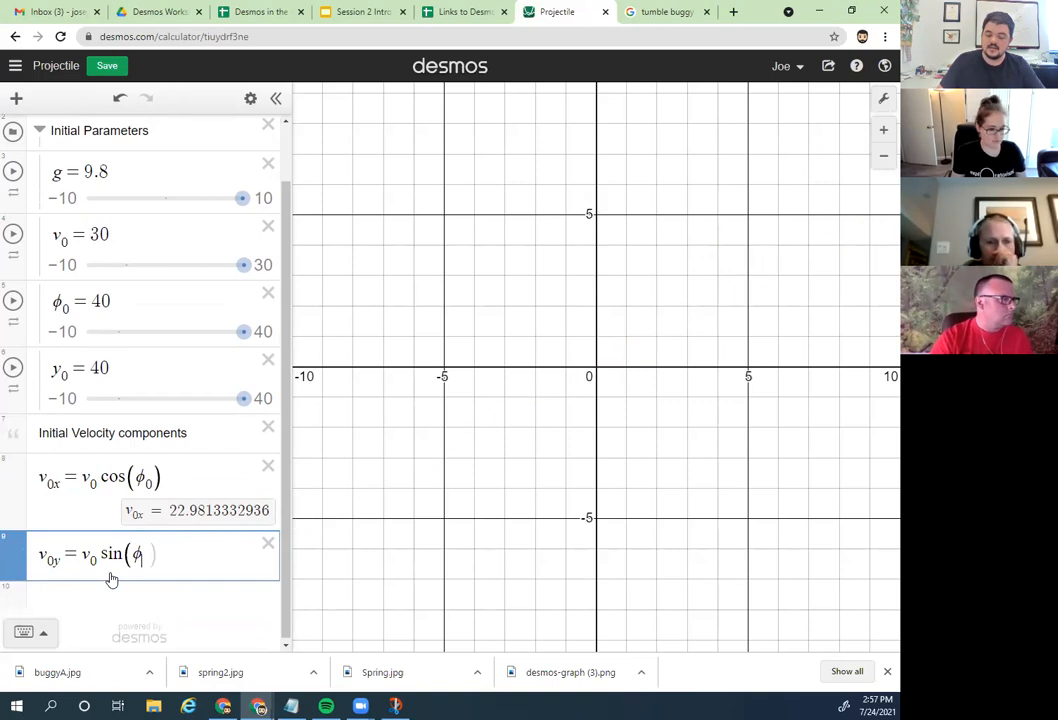
pyautogui.write('_0)')
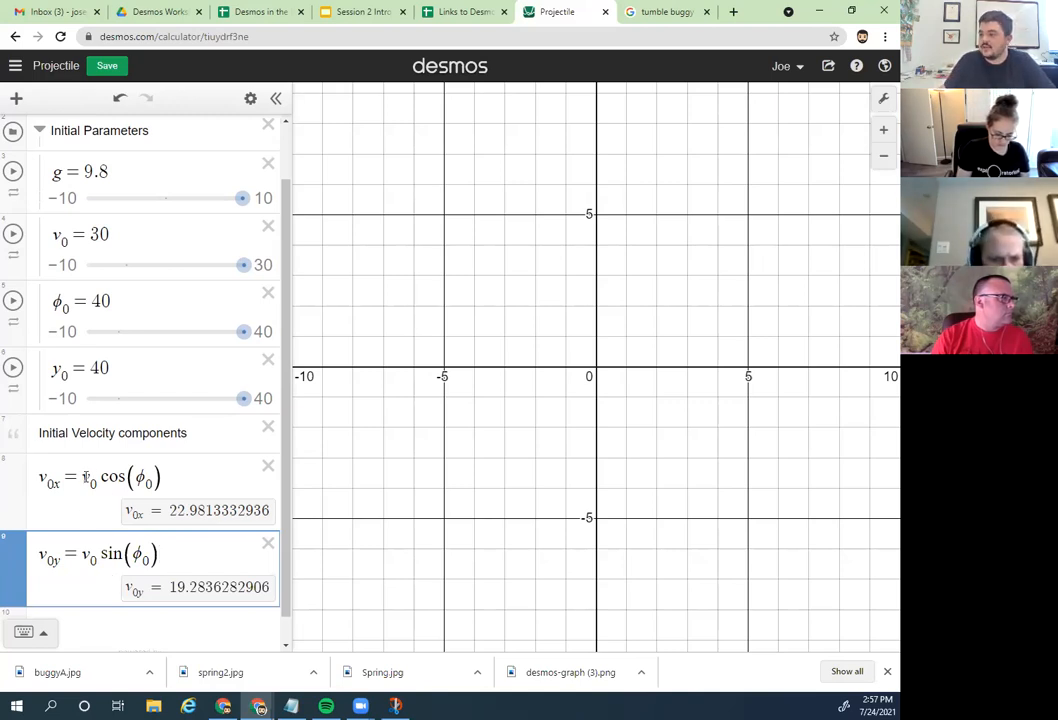
# Step: Insert a note reading "Equations of Motion" below v_0y and open an empty expression line under it
pyautogui.scroll(-1, 80, 492)
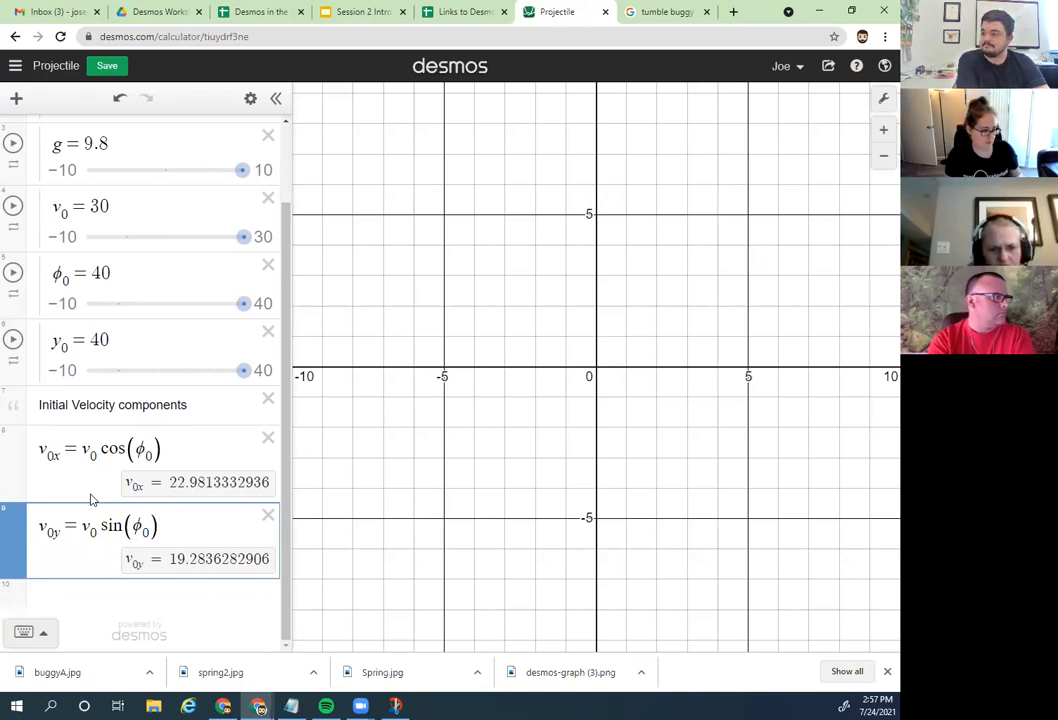
pyautogui.click(106, 595)
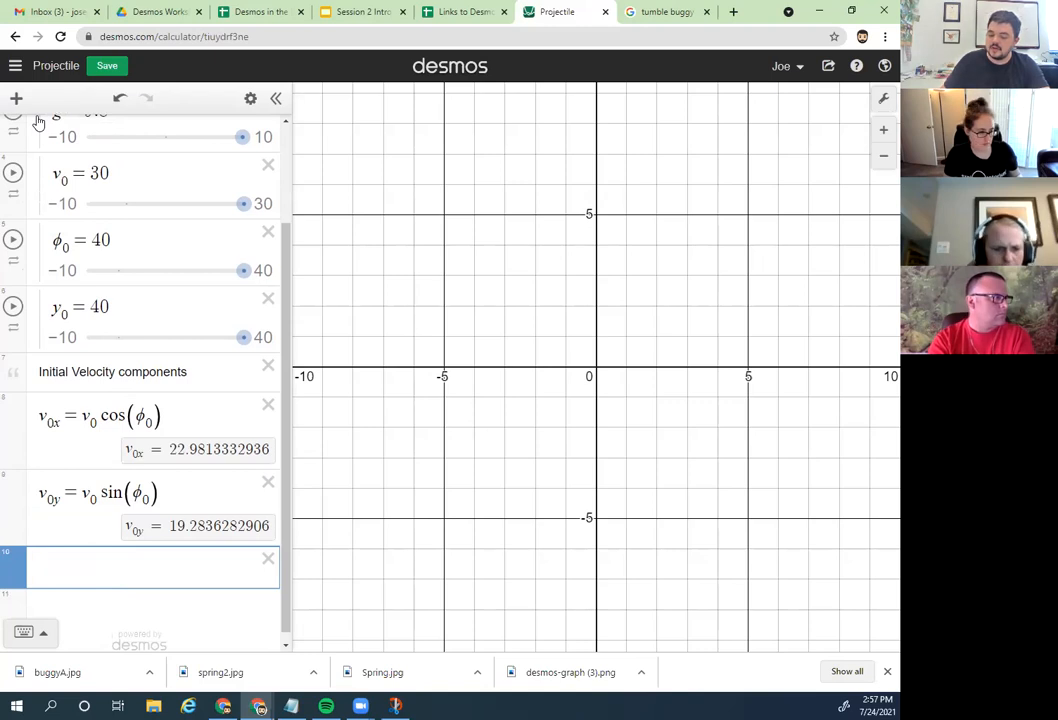
pyautogui.write('"')
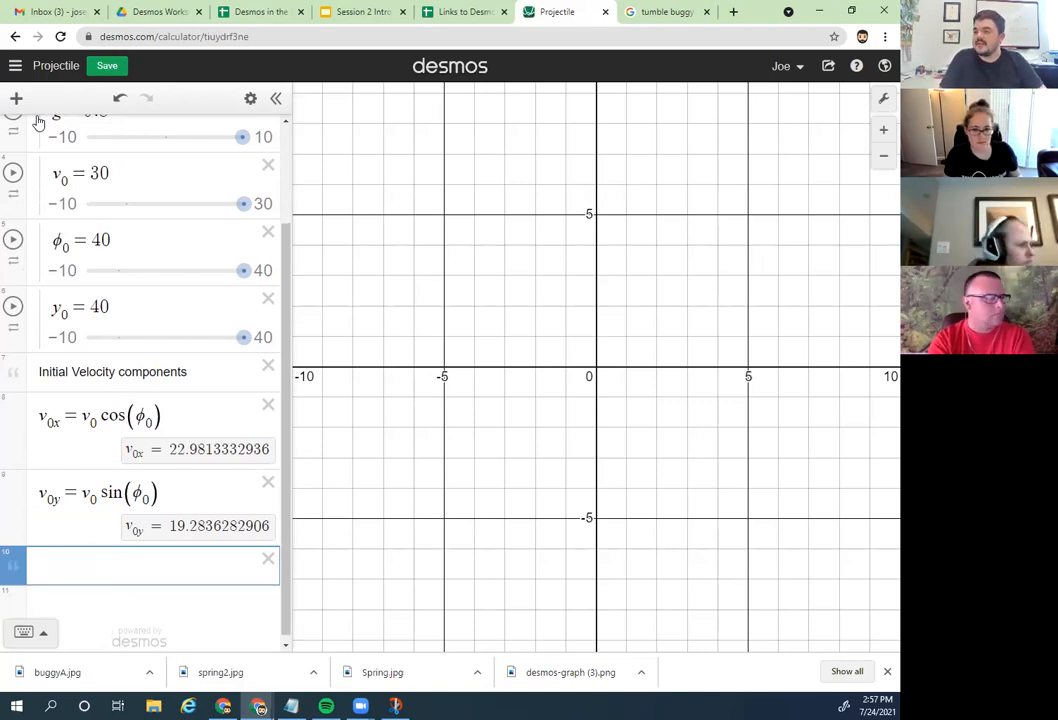
pyautogui.write('Equations of Motion')
pyautogui.press('Return')
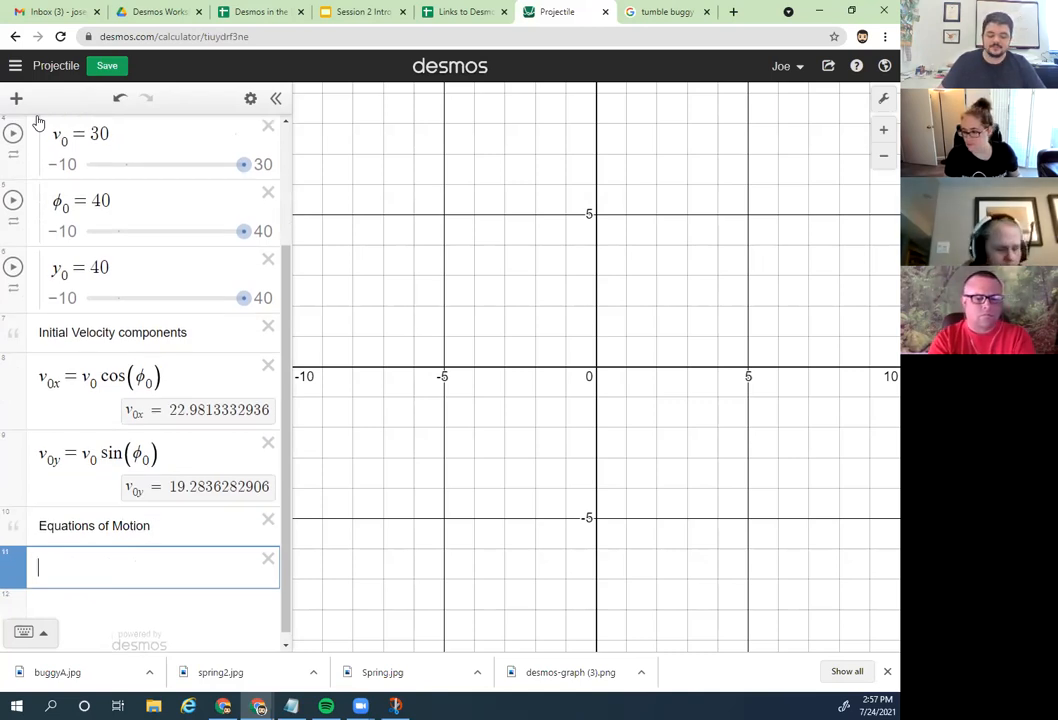
# Step: Switch the graph's angle unit to radians and back to degrees to compare the velocity components
pyautogui.write('x')
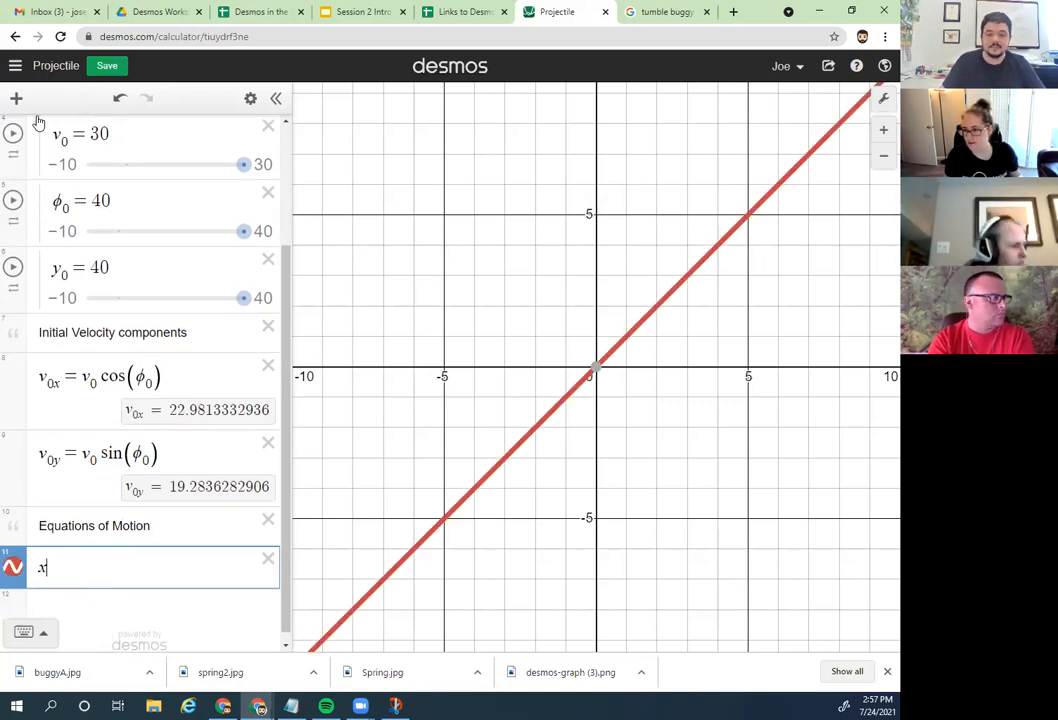
pyautogui.press('BackSpace')
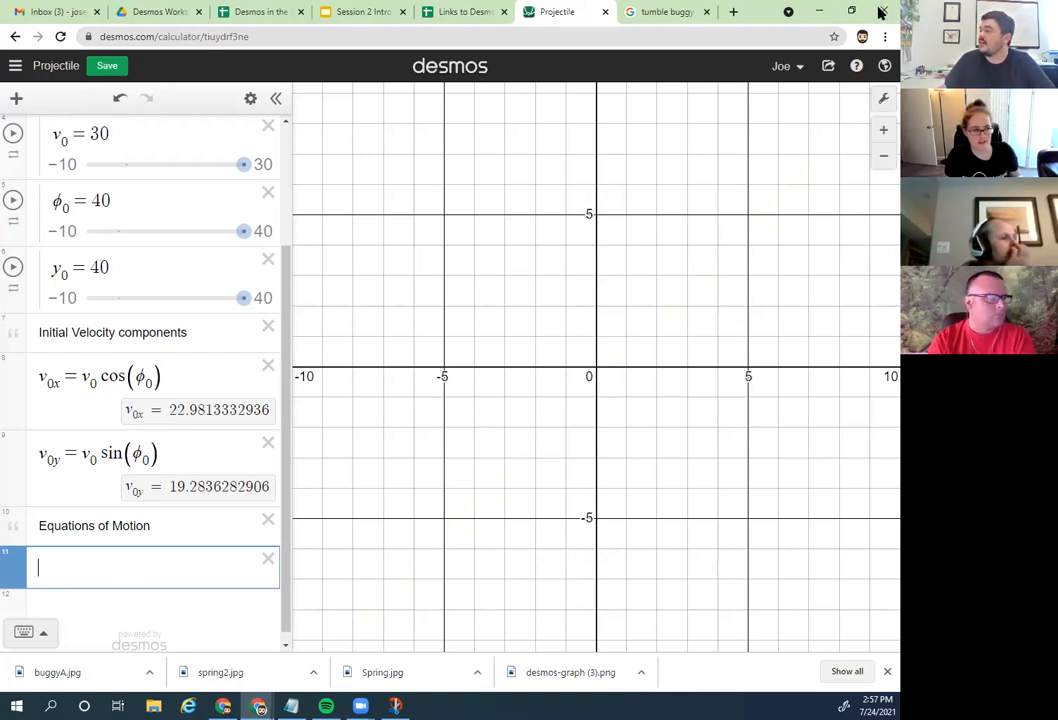
pyautogui.click(882, 99)
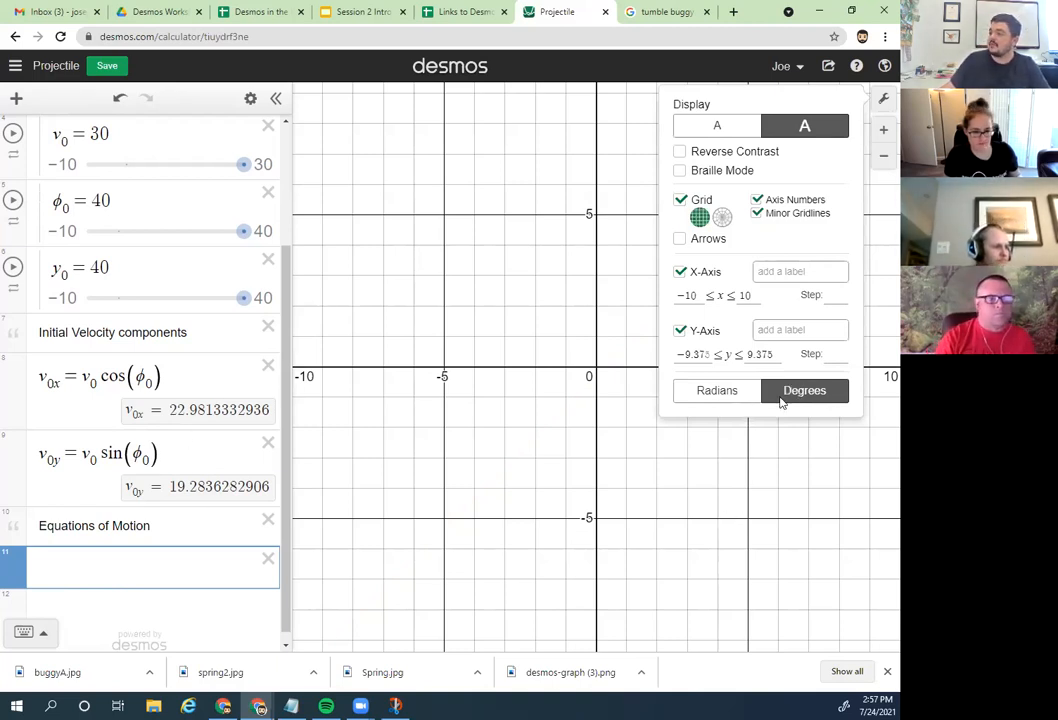
pyautogui.click(717, 397)
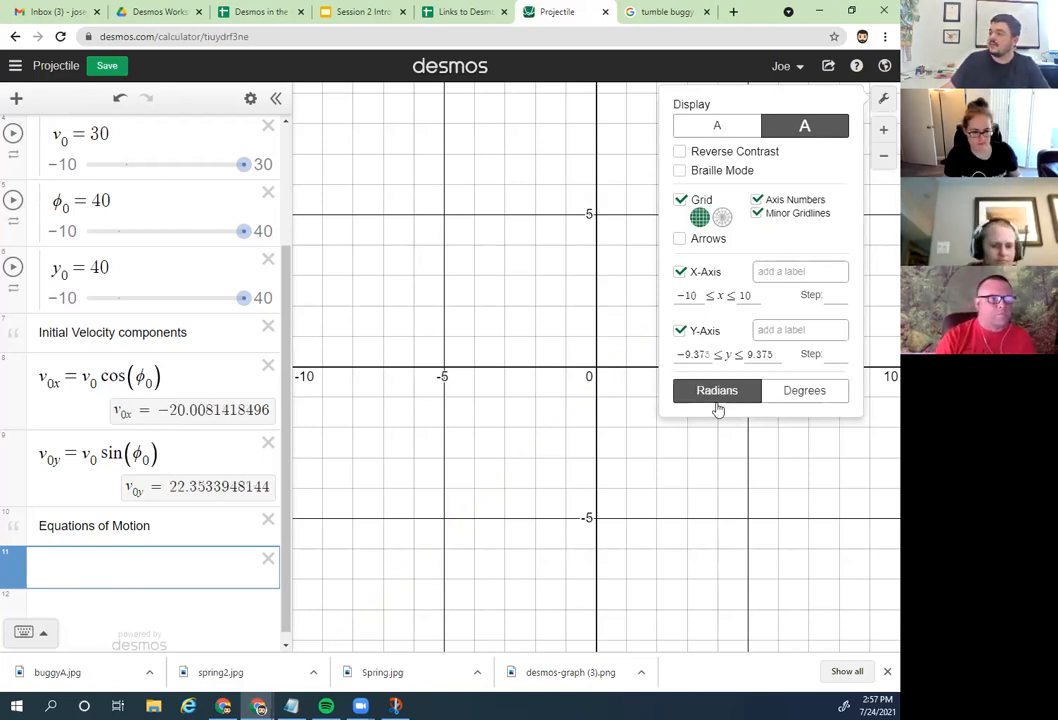
pyautogui.click(803, 396)
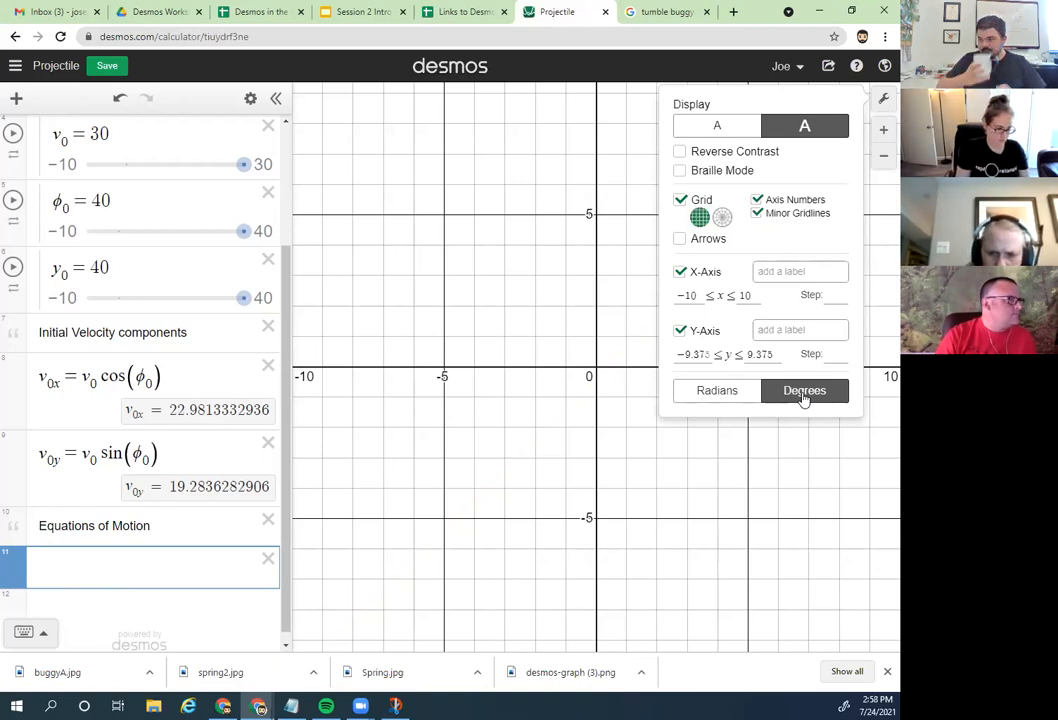
# Step: Enter the horizontal position equation x_1 = 0 + v_0x t in the empty line below the Equations of Motion note
pyautogui.click(155, 568)
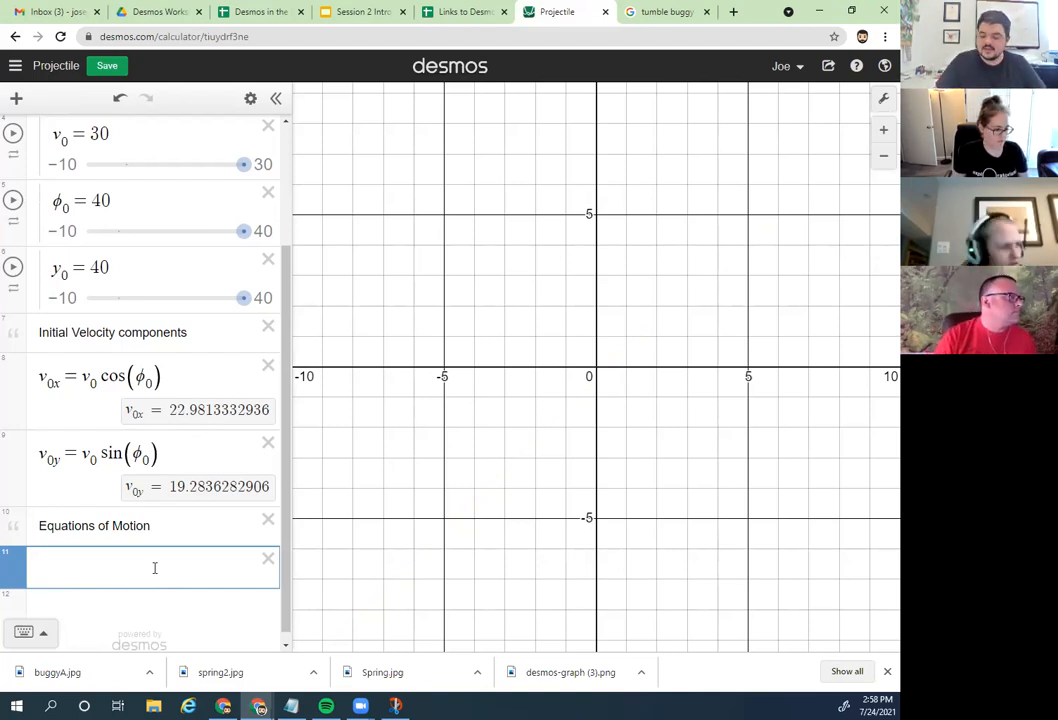
pyautogui.write('x_')
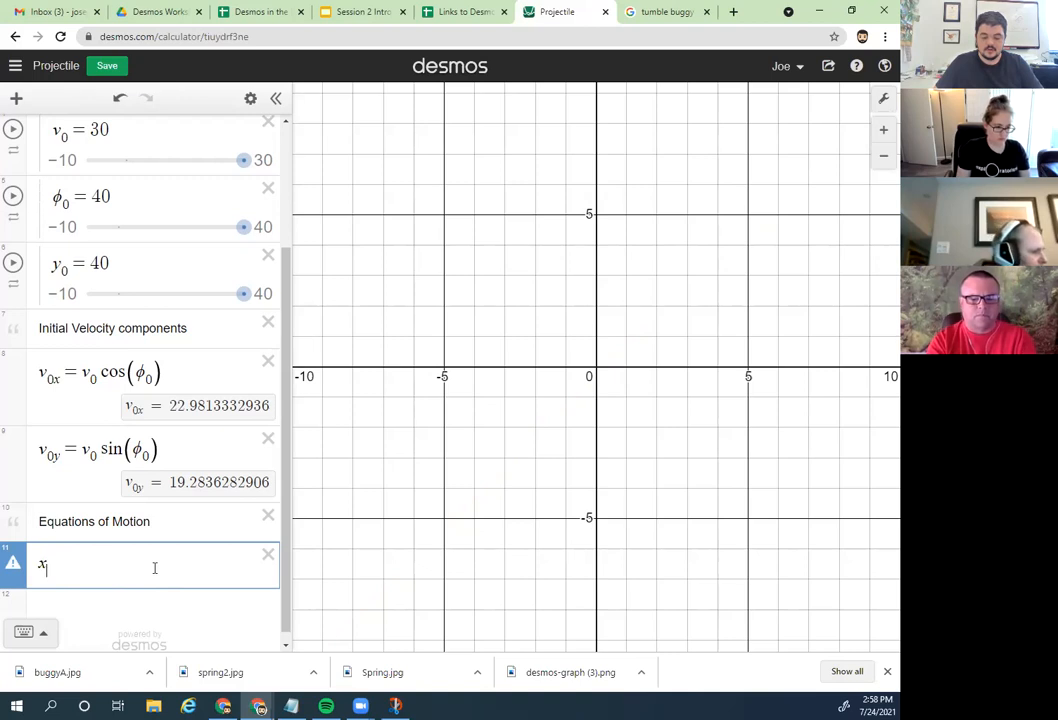
pyautogui.write('f ')
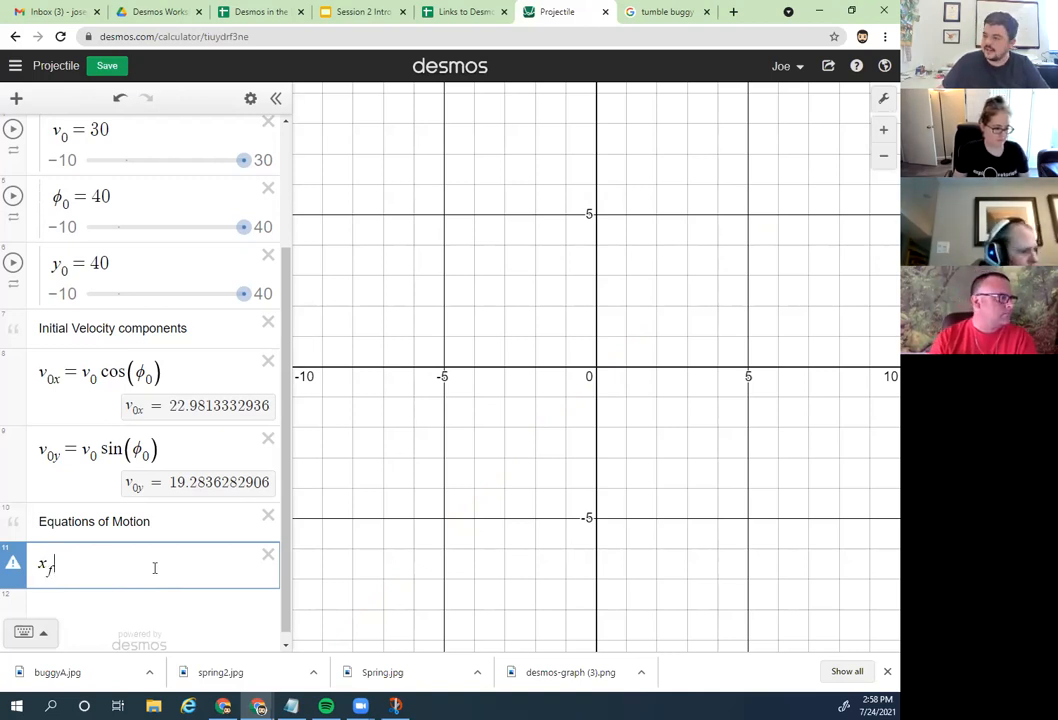
pyautogui.write('=')
pyautogui.press('BackSpace')
pyautogui.press('BackSpace')
pyautogui.press('BackSpace')
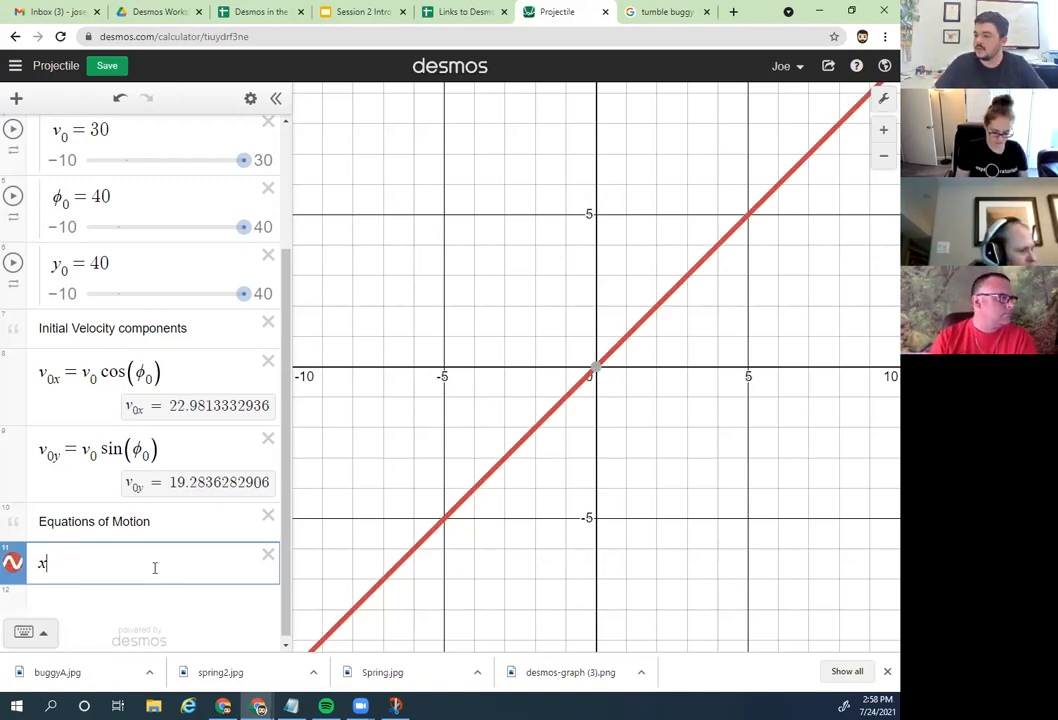
pyautogui.write('_1=')
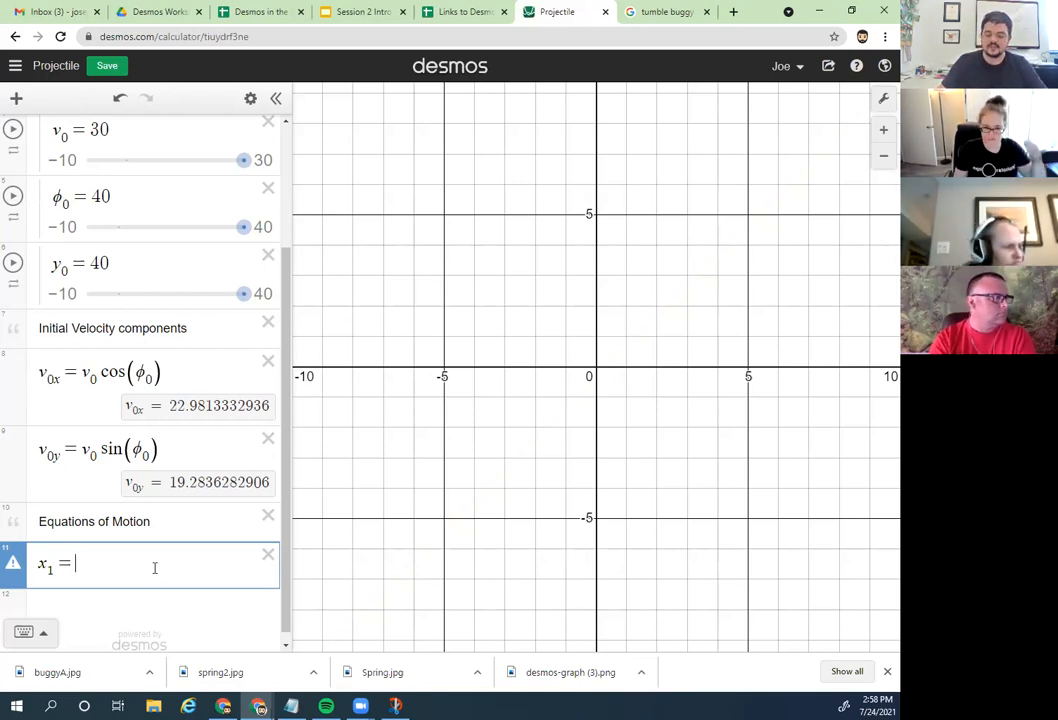
pyautogui.write('x')
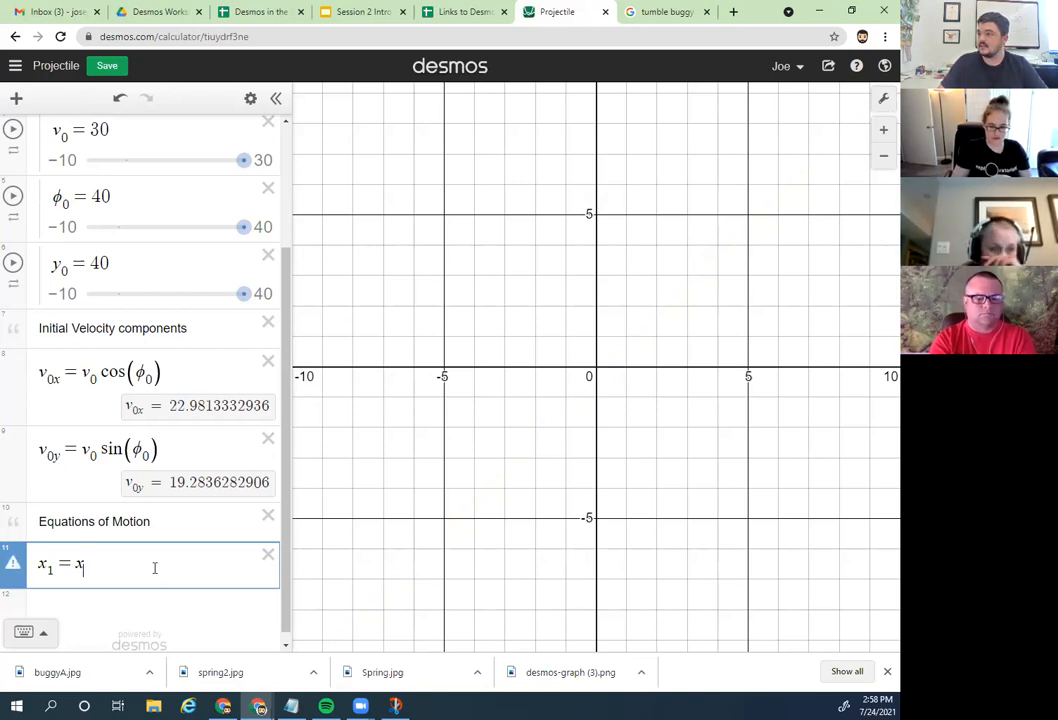
pyautogui.press('BackSpace')
pyautogui.write('0 + ')
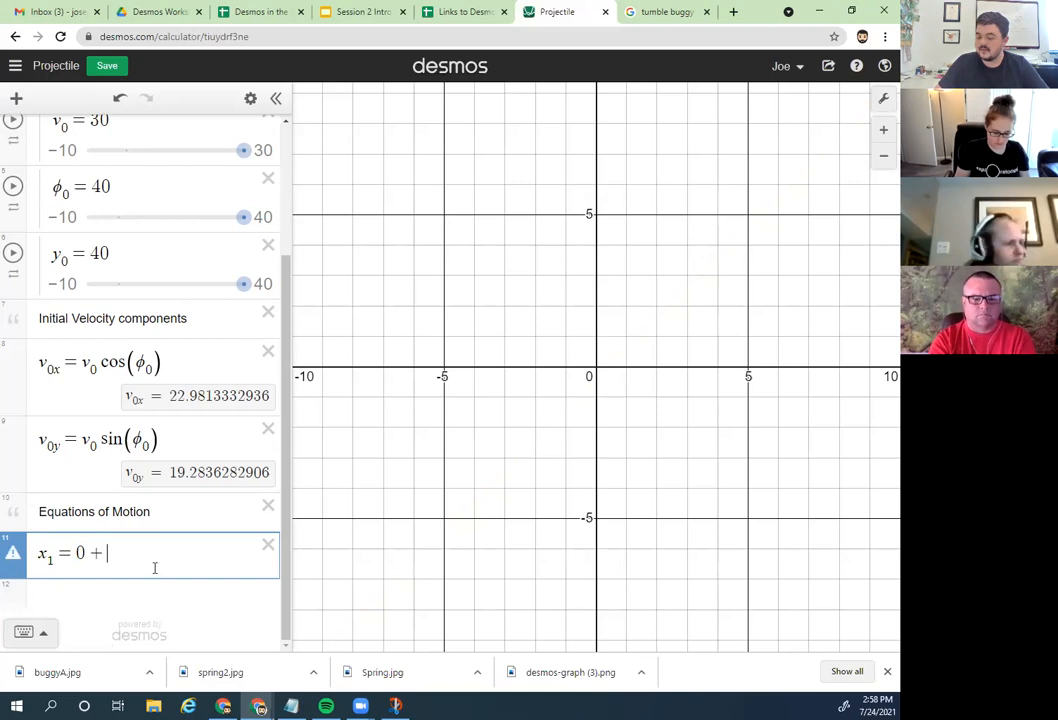
pyautogui.write('v')
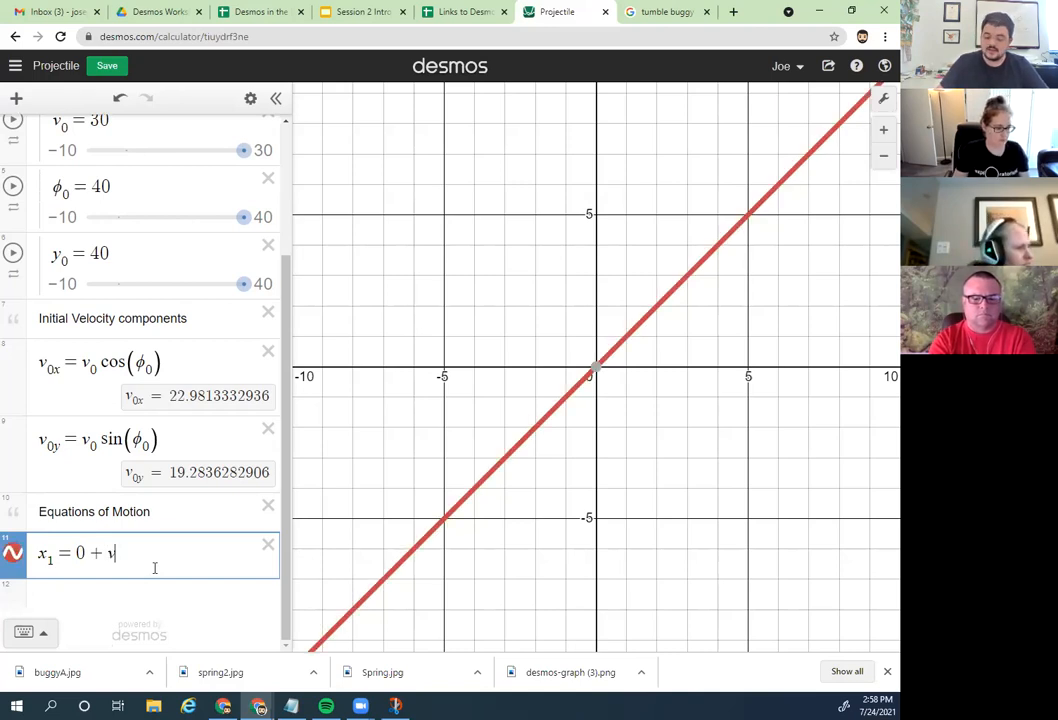
pyautogui.write('_0xx')
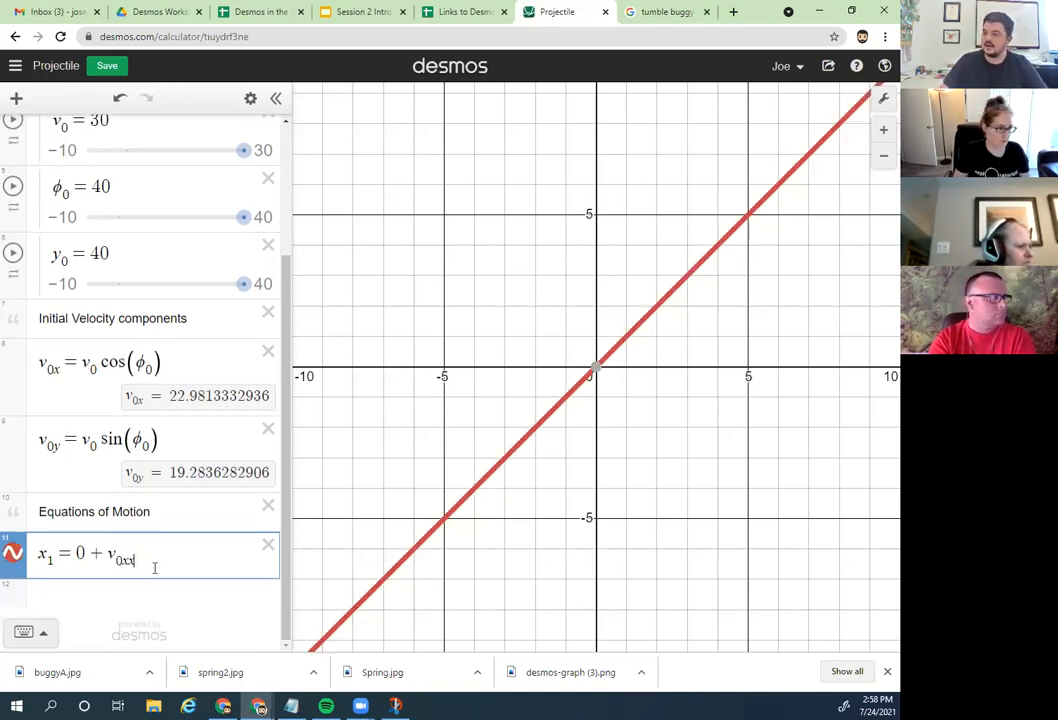
pyautogui.press('BackSpace')
pyautogui.press('Right')
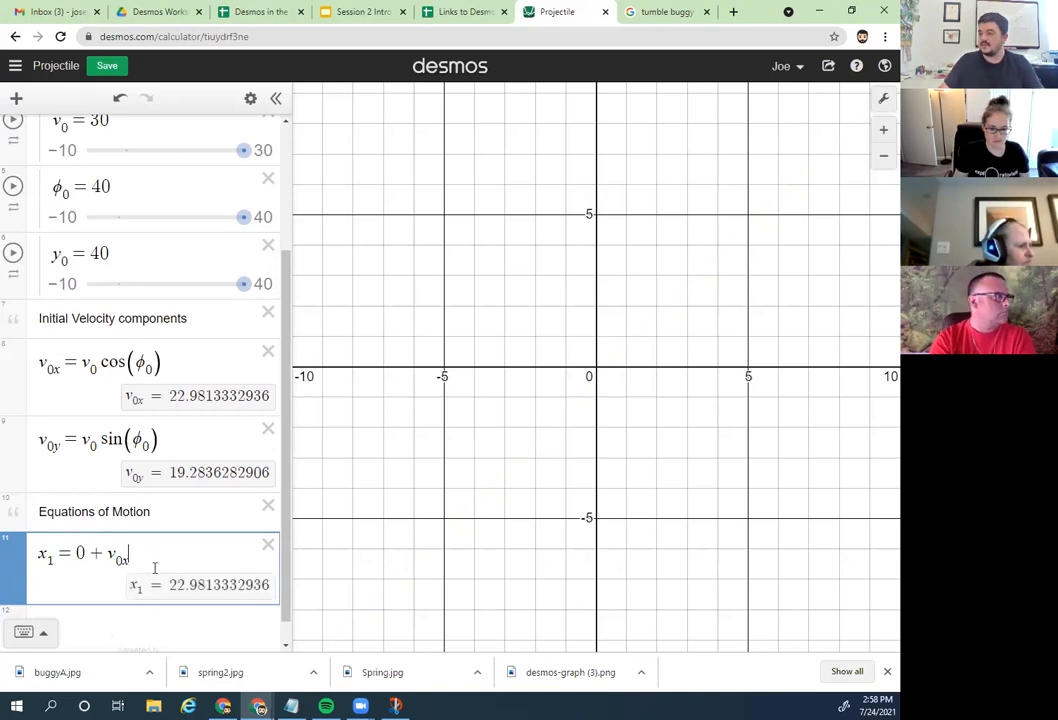
pyautogui.write('t')
# Step: Replace the 0 in the x_1 equation with x_0 and open an empty expression line below it
pyautogui.press('Left')
pyautogui.press('Left')
pyautogui.press('Left')
pyautogui.press('Left')
pyautogui.press('Left')
pyautogui.press('Left')
pyautogui.hotkey('shift', 'Left')
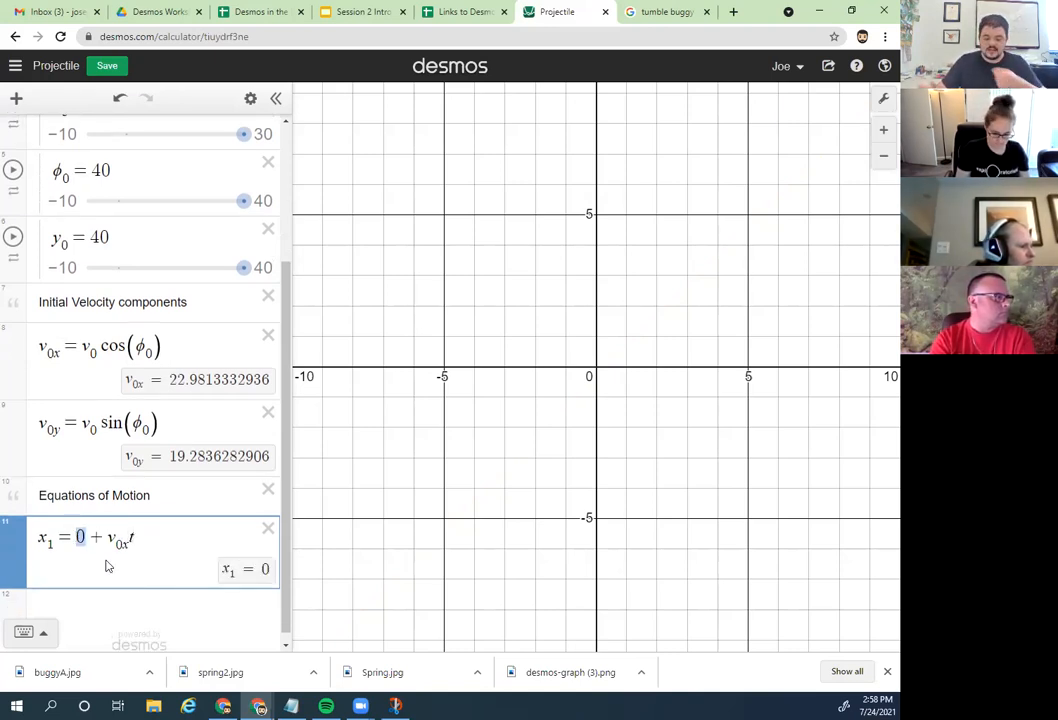
pyautogui.write('x_0')
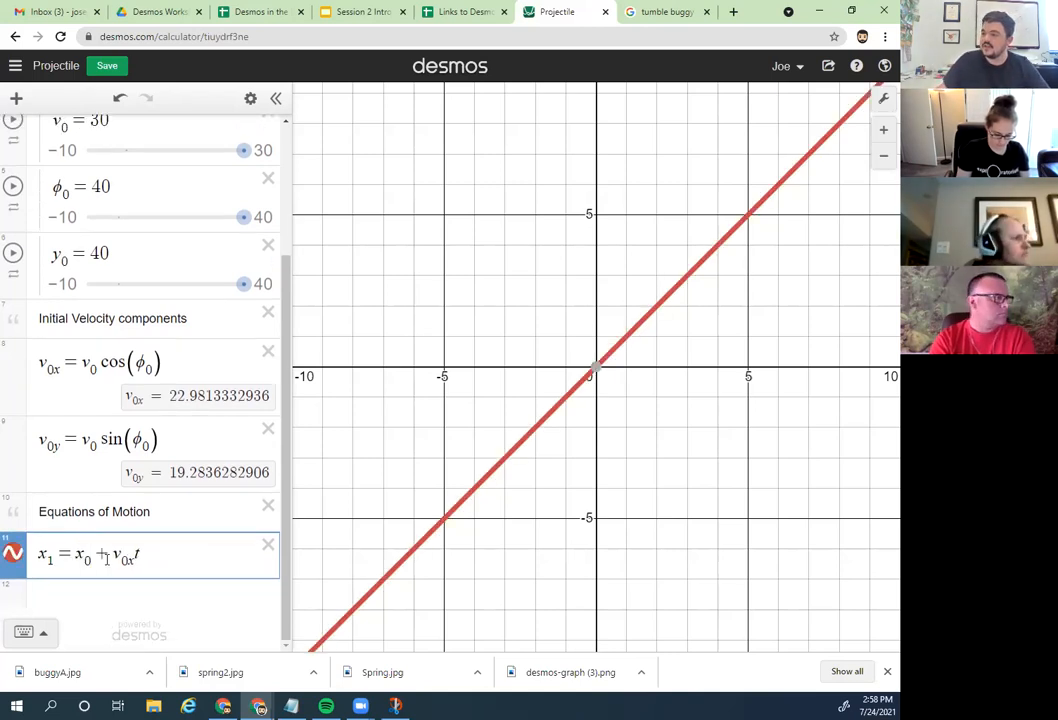
pyautogui.click(130, 600)
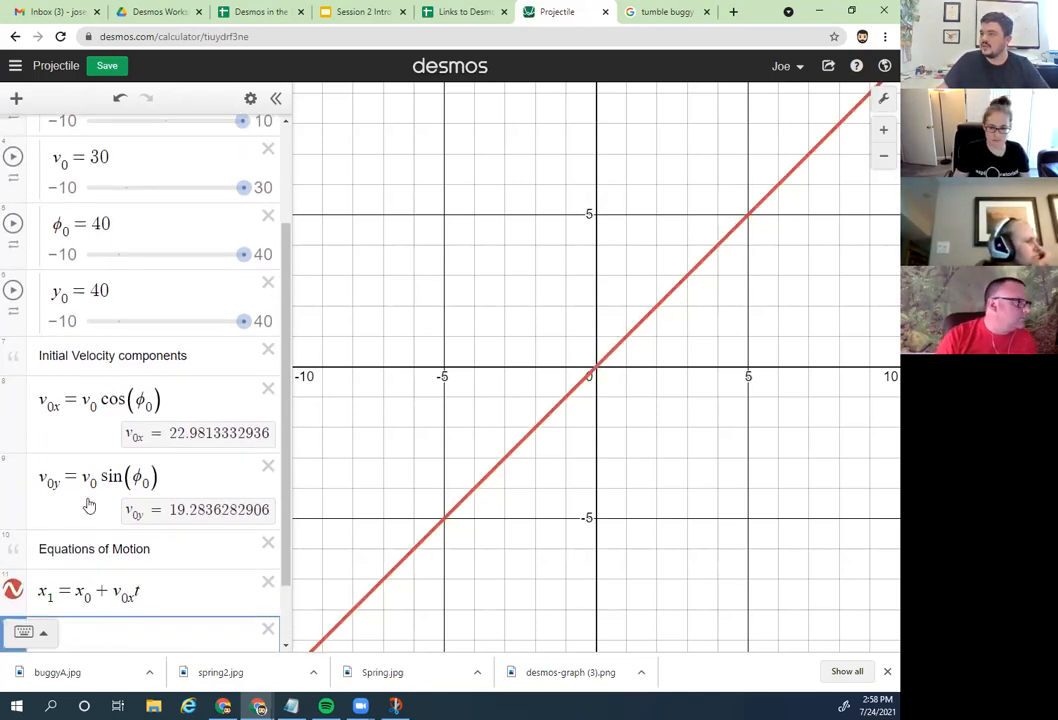
# Step: Add the initial horizontal position x_0 = 0 as a slider below y_0 in the Initial Parameters folder
pyautogui.scroll(3, 89, 506)
pyautogui.scroll(-1, 88, 497)
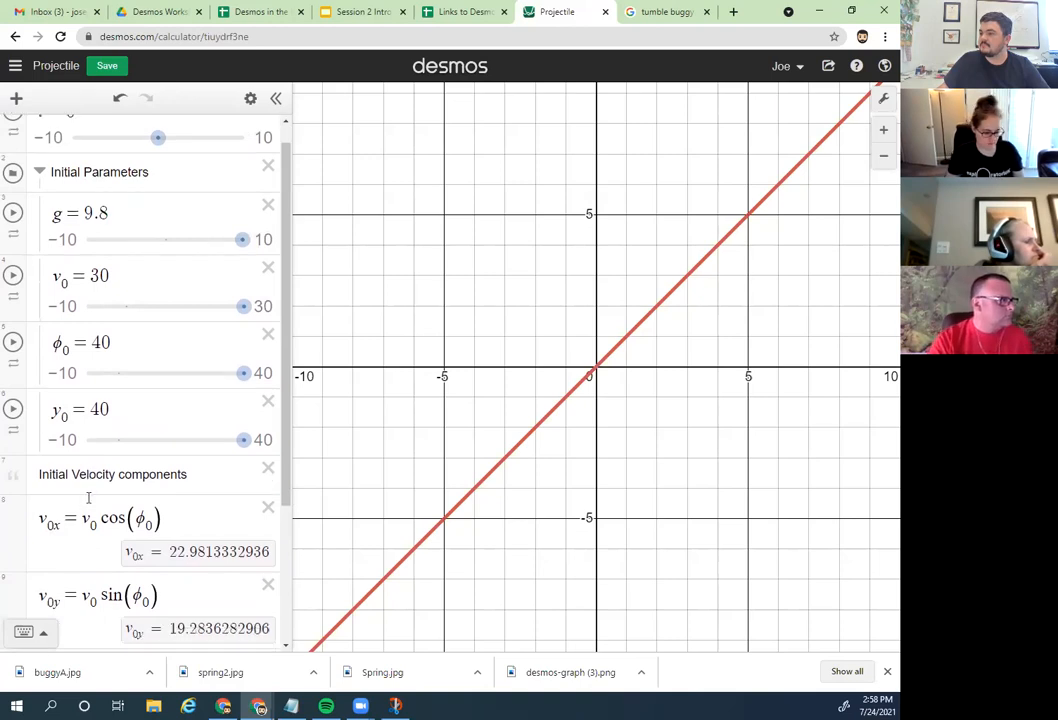
pyautogui.scroll(-2, 89, 515)
pyautogui.scroll(2, 98, 420)
pyautogui.click(101, 354)
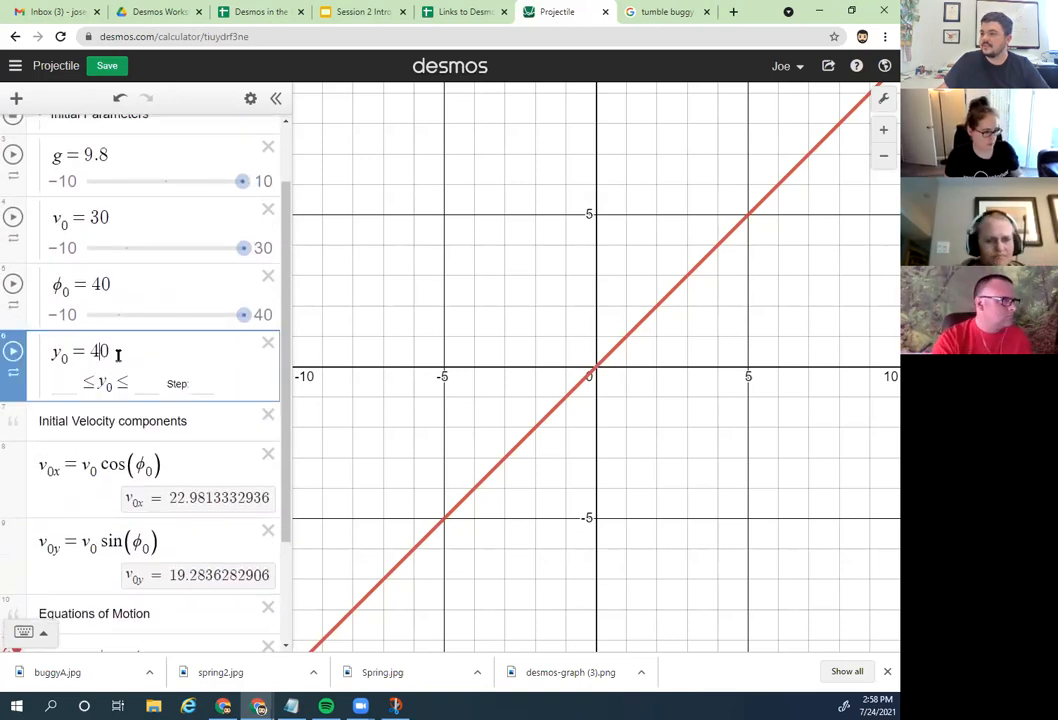
pyautogui.press('Return')
pyautogui.write('x_0 ')
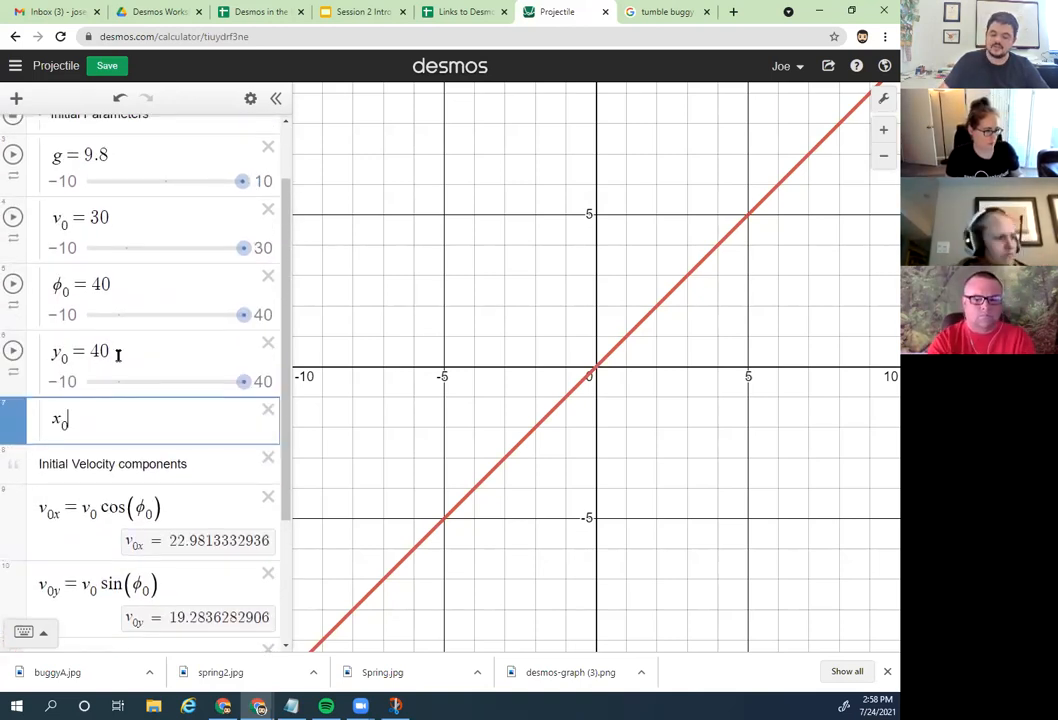
pyautogui.write('= 0')
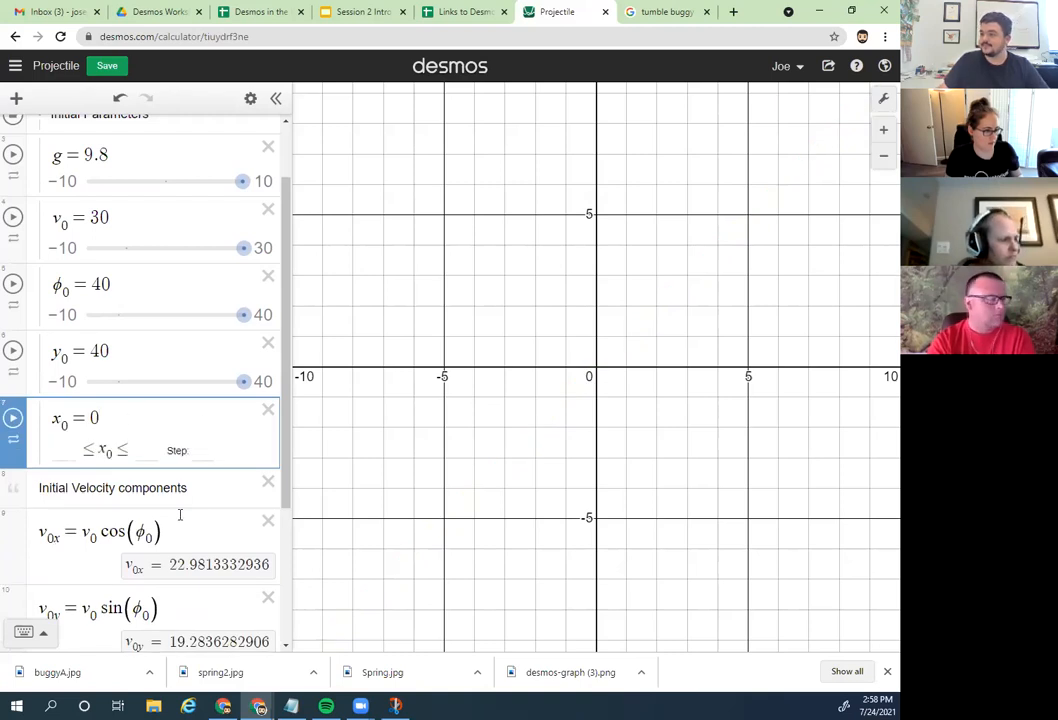
pyautogui.click(194, 495)
pyautogui.scroll(-2, 194, 500)
pyautogui.click(211, 533)
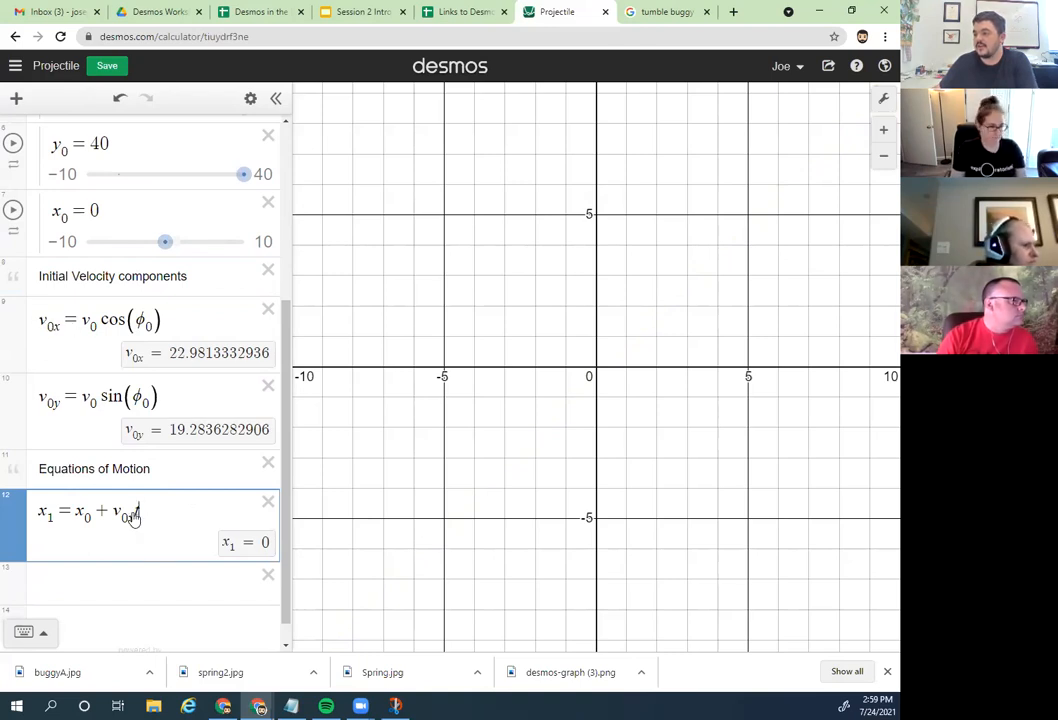
# Step: Start the vertical position equation y_1 = y_0 + v_0y t in the empty line below x_1
pyautogui.click(142, 580)
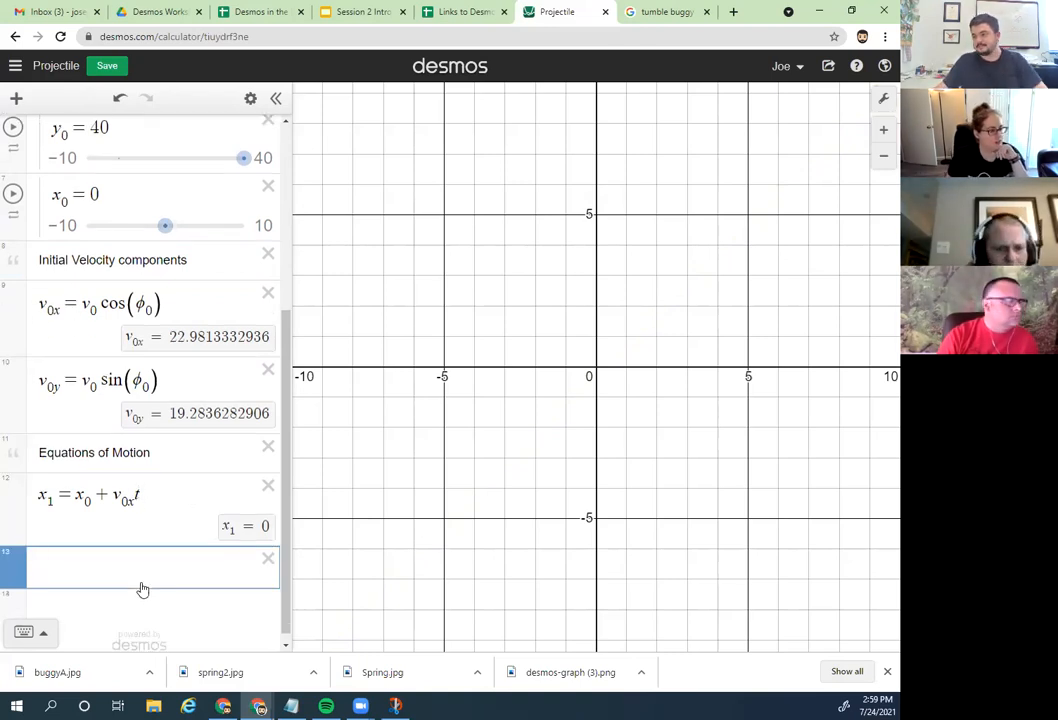
pyautogui.write('y_1=')
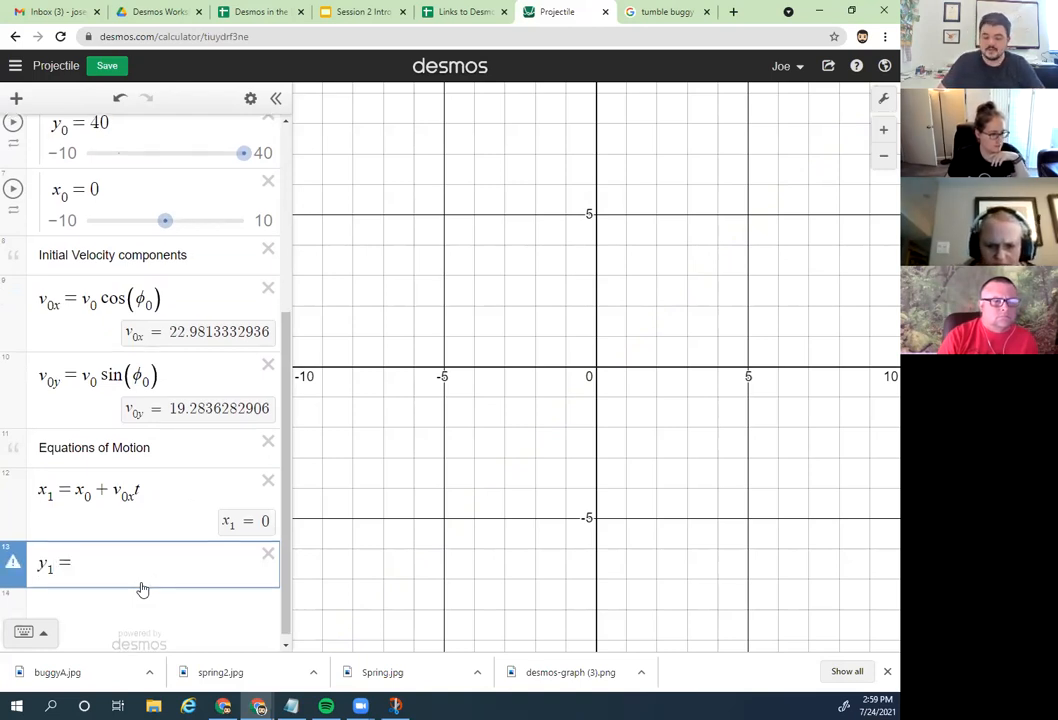
pyautogui.write('y_0')
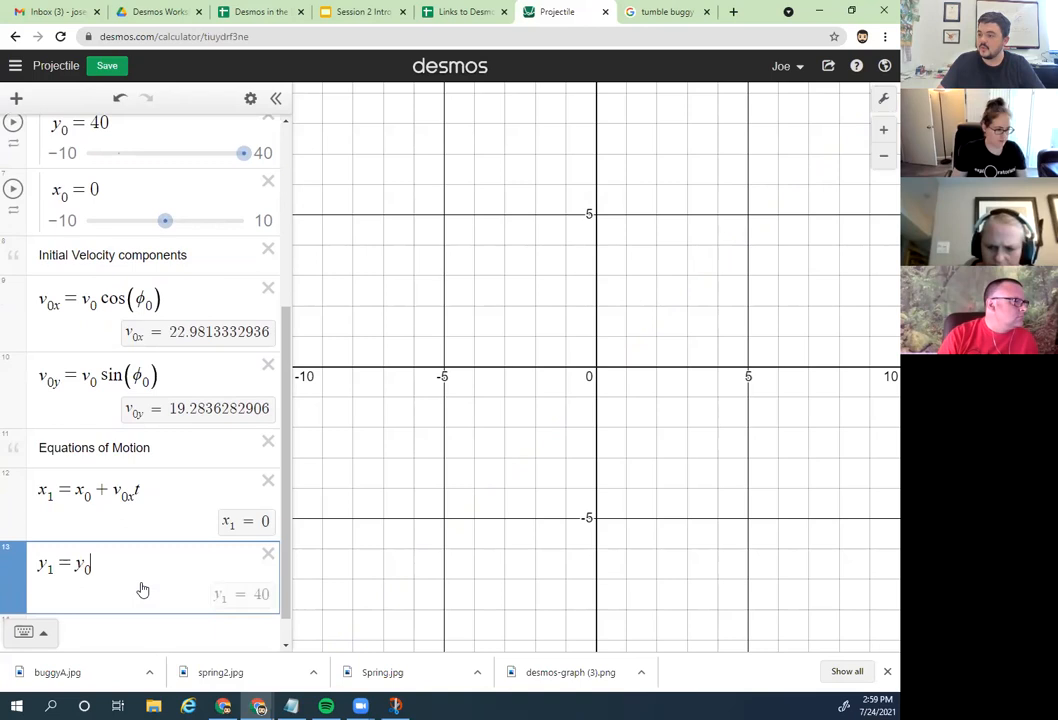
pyautogui.write('+v')
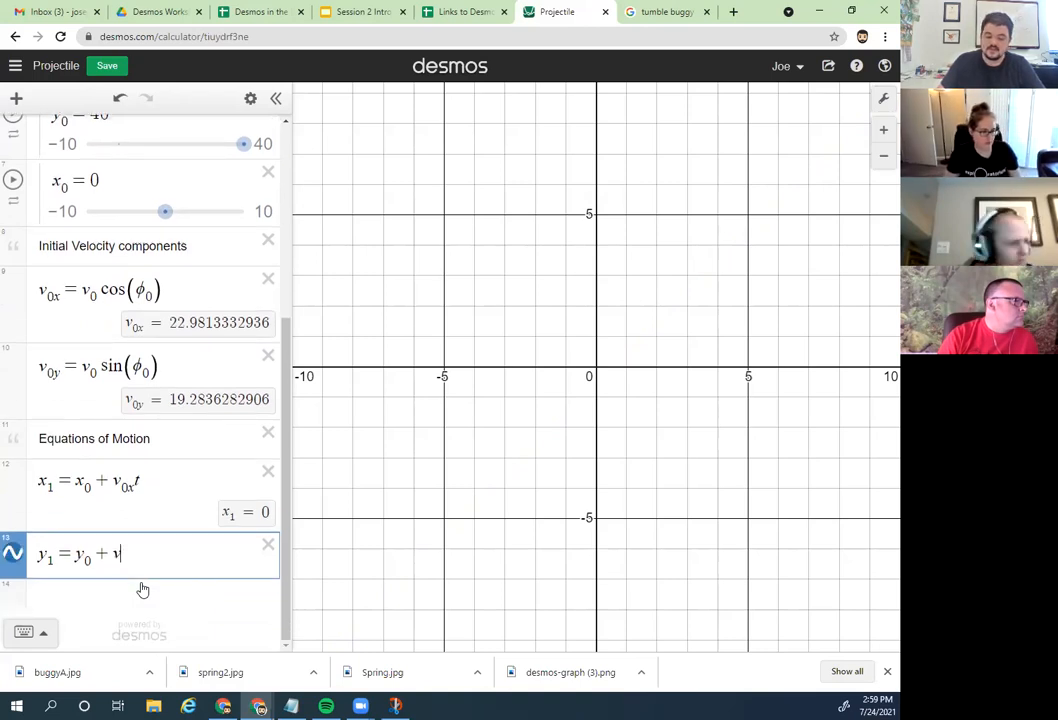
pyautogui.write('_0y')
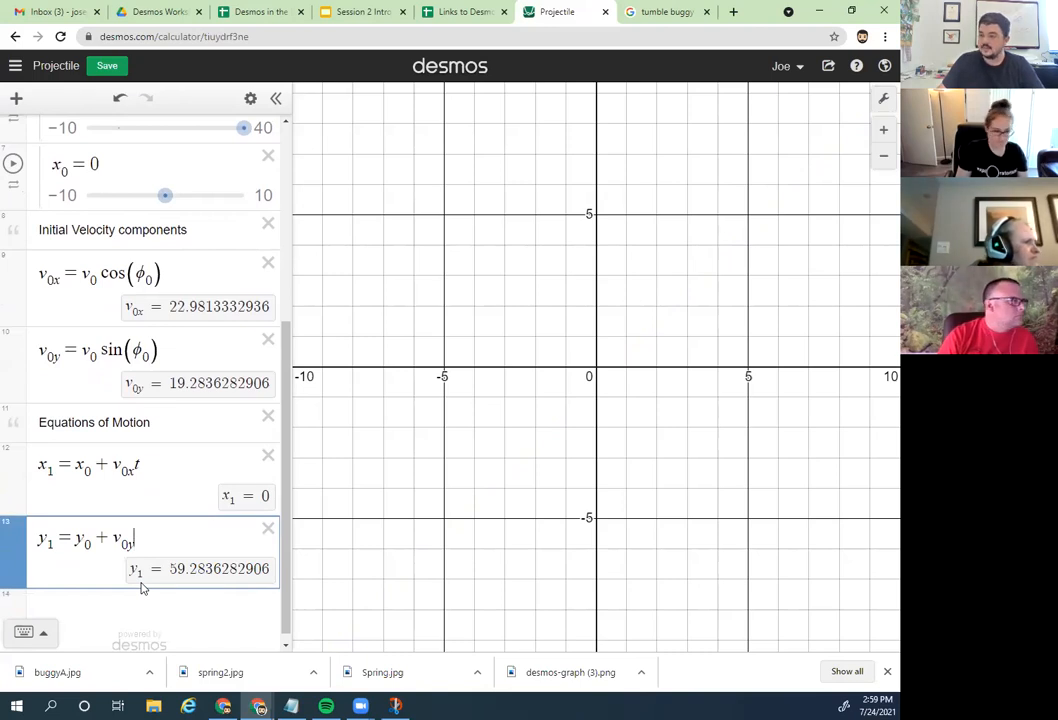
pyautogui.press('Right')
pyautogui.write('t ')
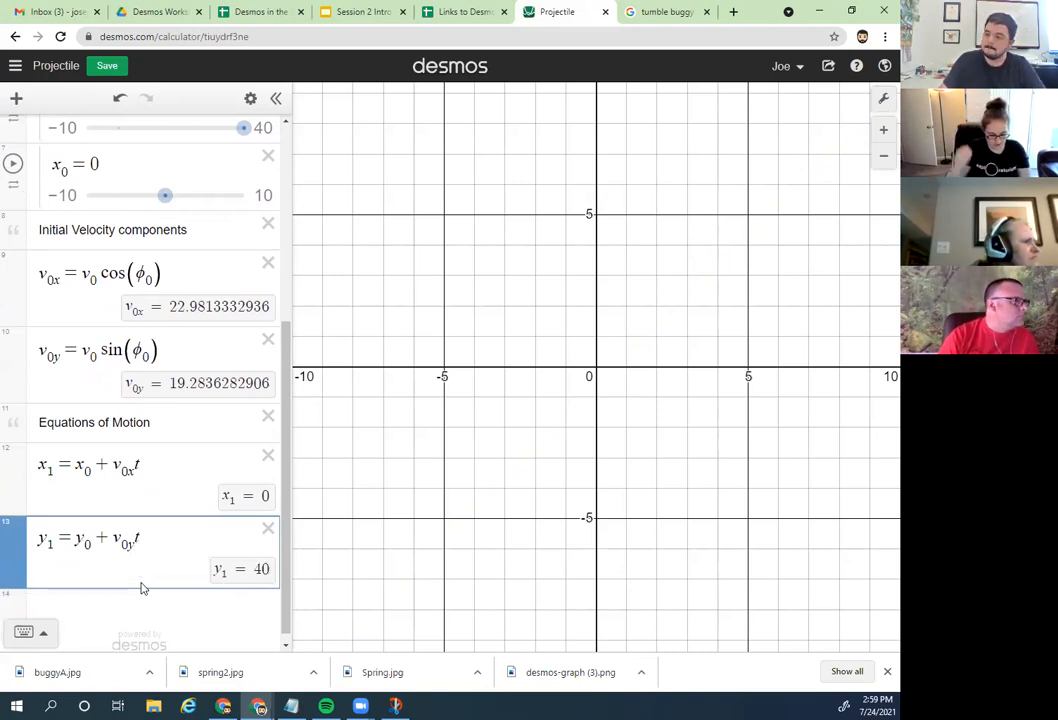
# Step: Append the gravity term + 1/2 (-g) t^2 to the y_1 equation
pyautogui.write('+ 1')
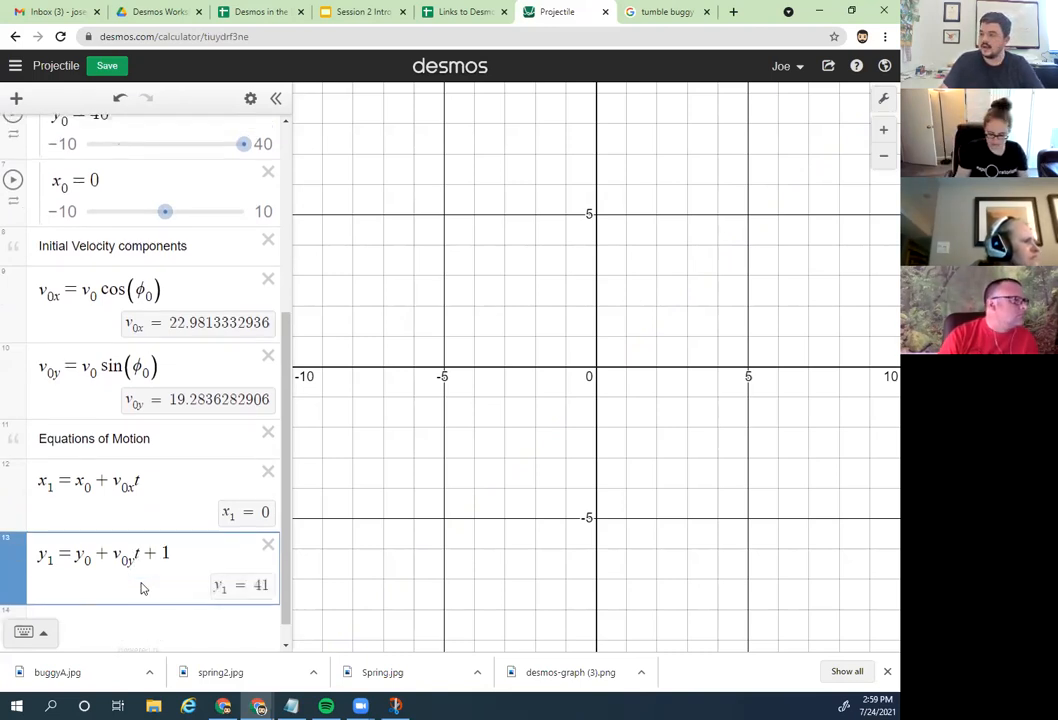
pyautogui.write('/2')
pyautogui.press('Right')
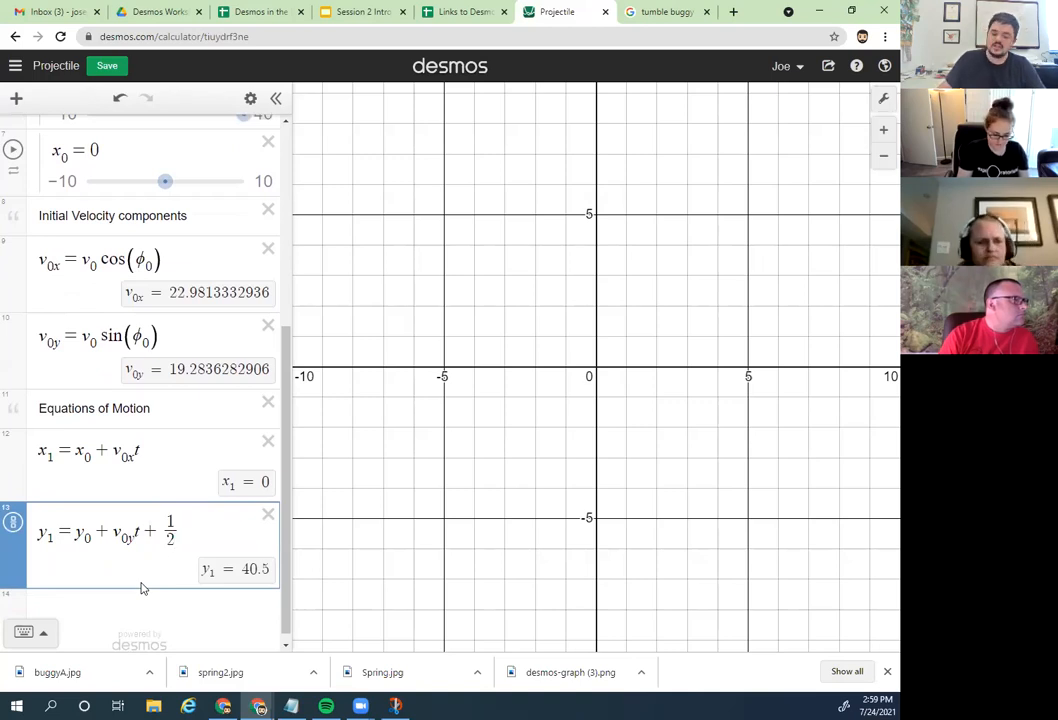
pyautogui.write('(')
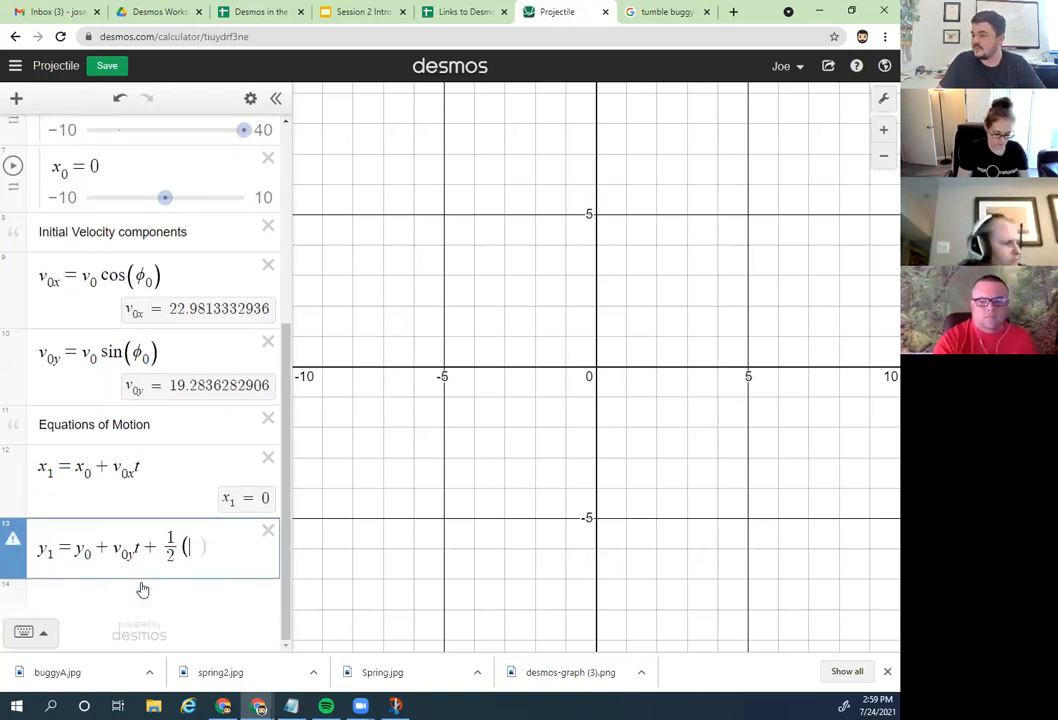
pyautogui.write('-g')
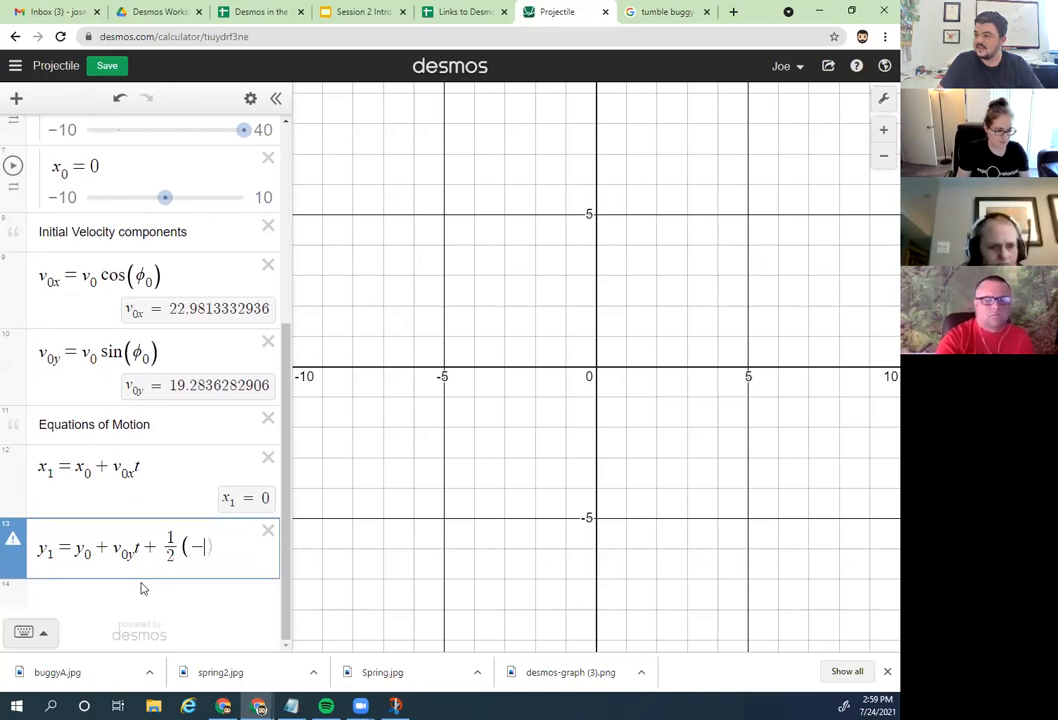
pyautogui.write(')')
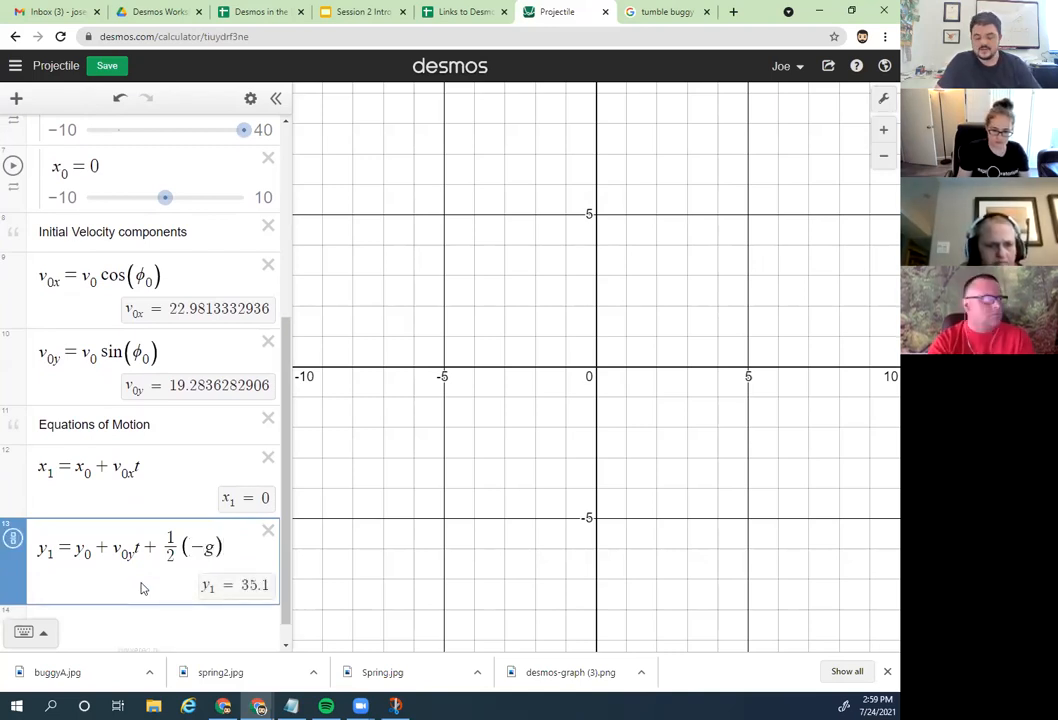
pyautogui.write('t')
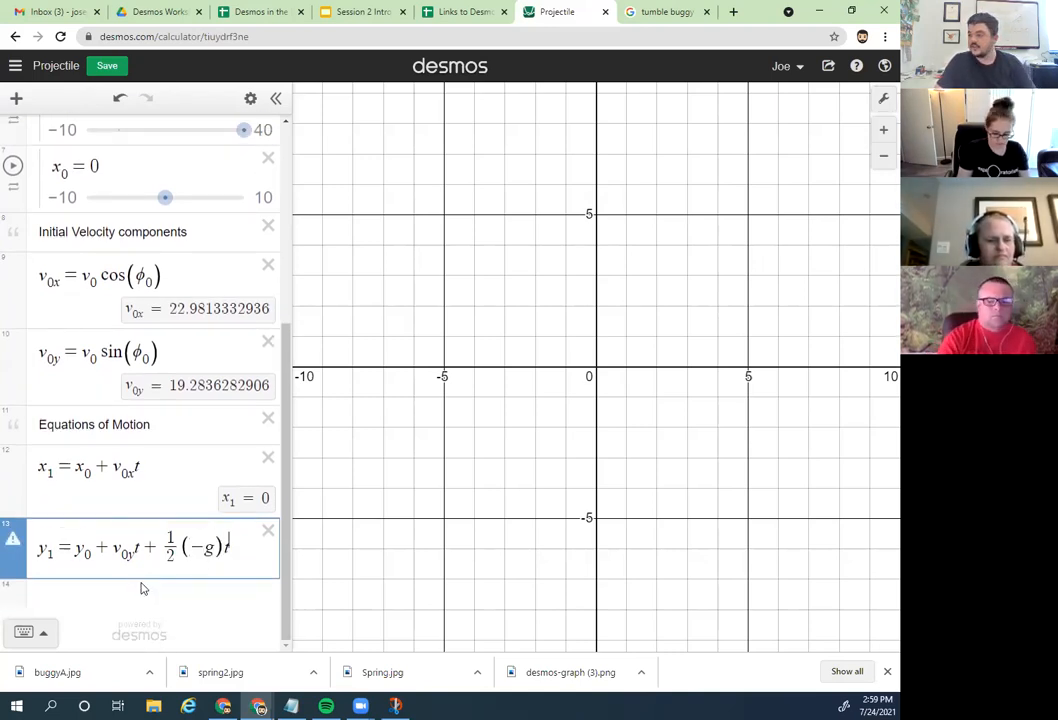
pyautogui.write('^2')
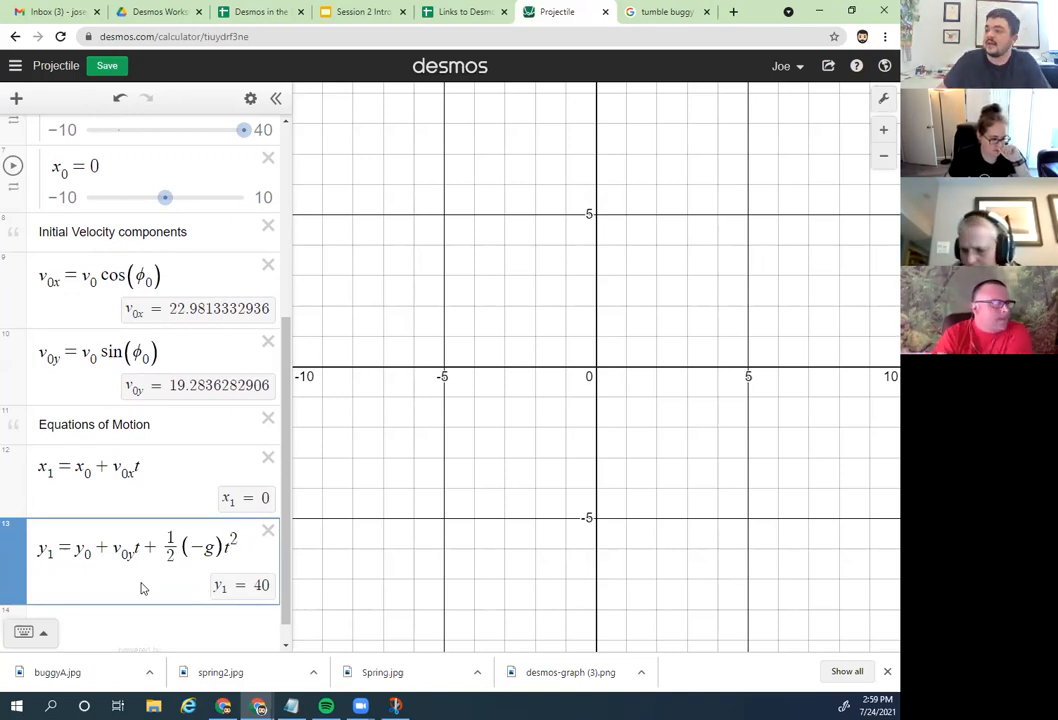
# Step: Define the projectile's position point P = (x_1, y_1) in a new line below y_1
pyautogui.scroll(-1, 141, 589)
pyautogui.click(47, 605)
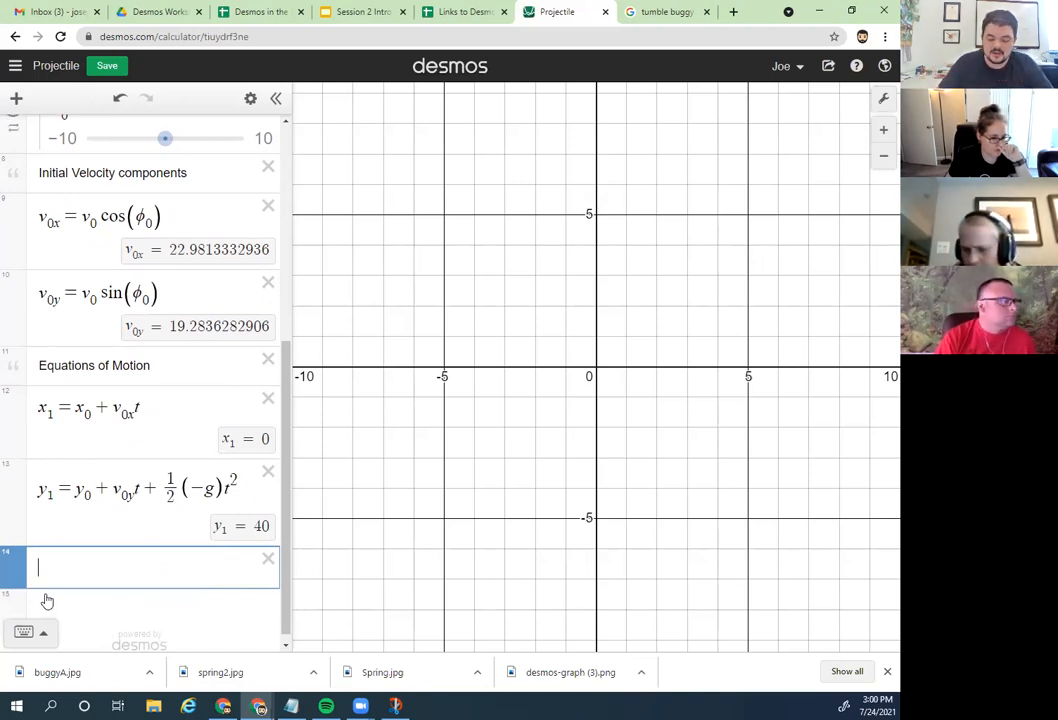
pyautogui.write('P=(')
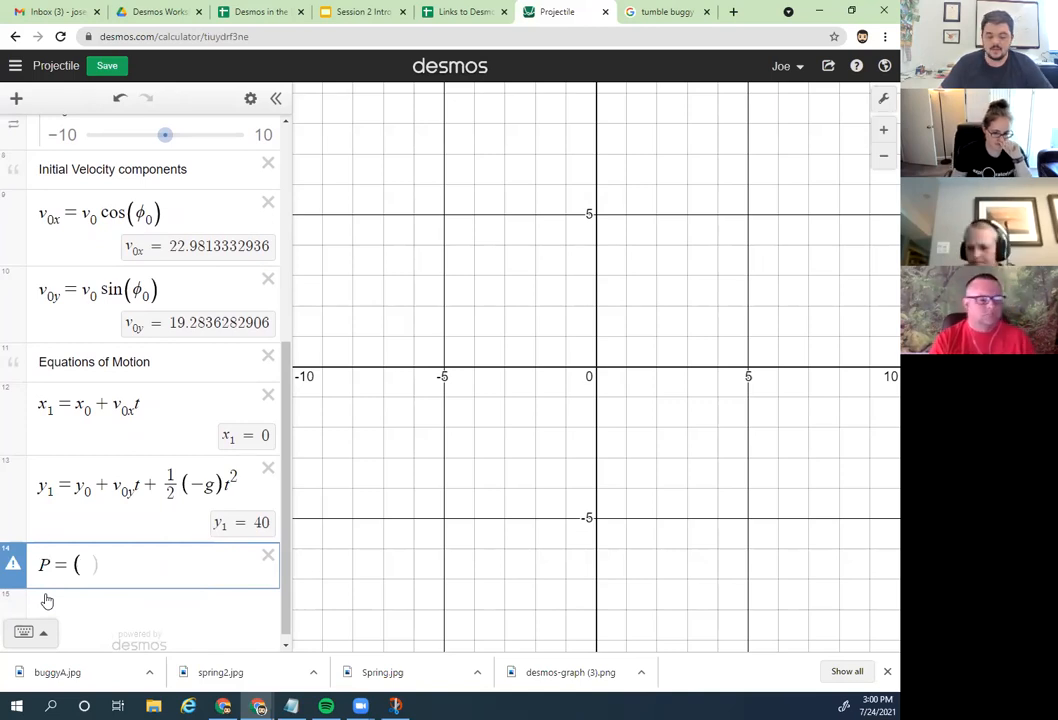
pyautogui.write('x_1')
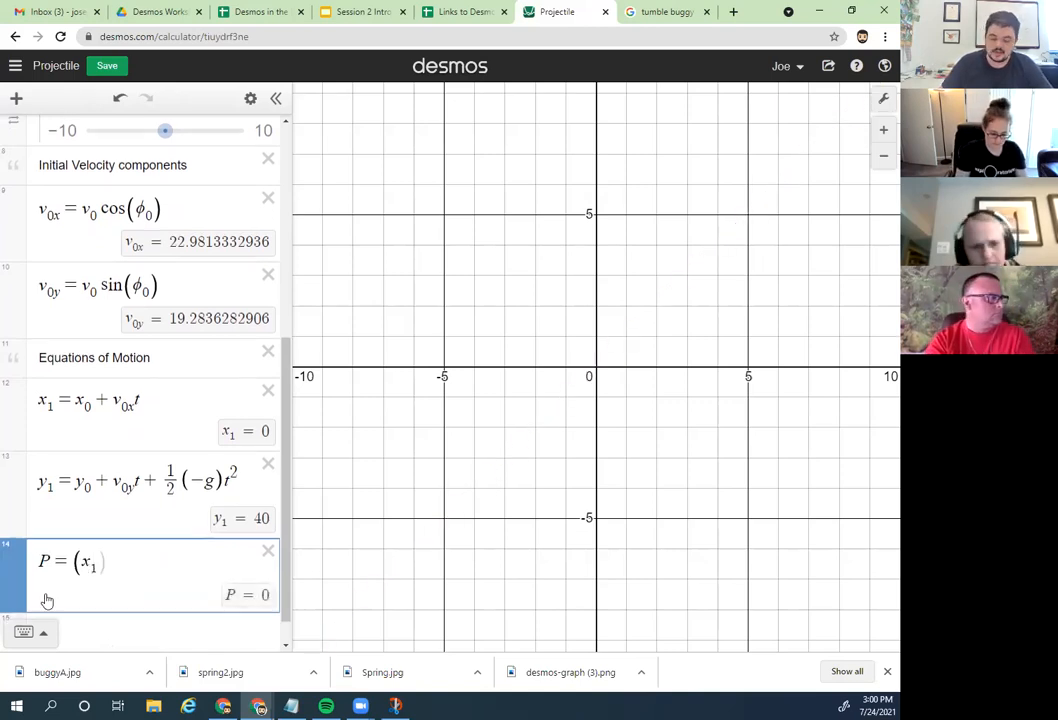
pyautogui.write(',y_1)')
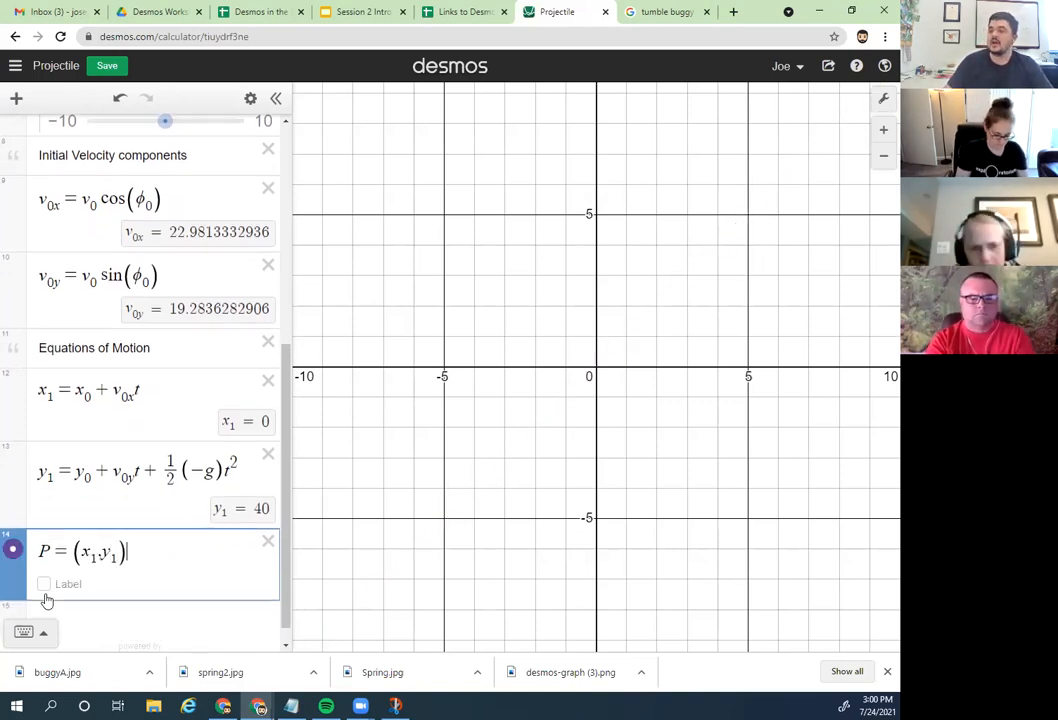
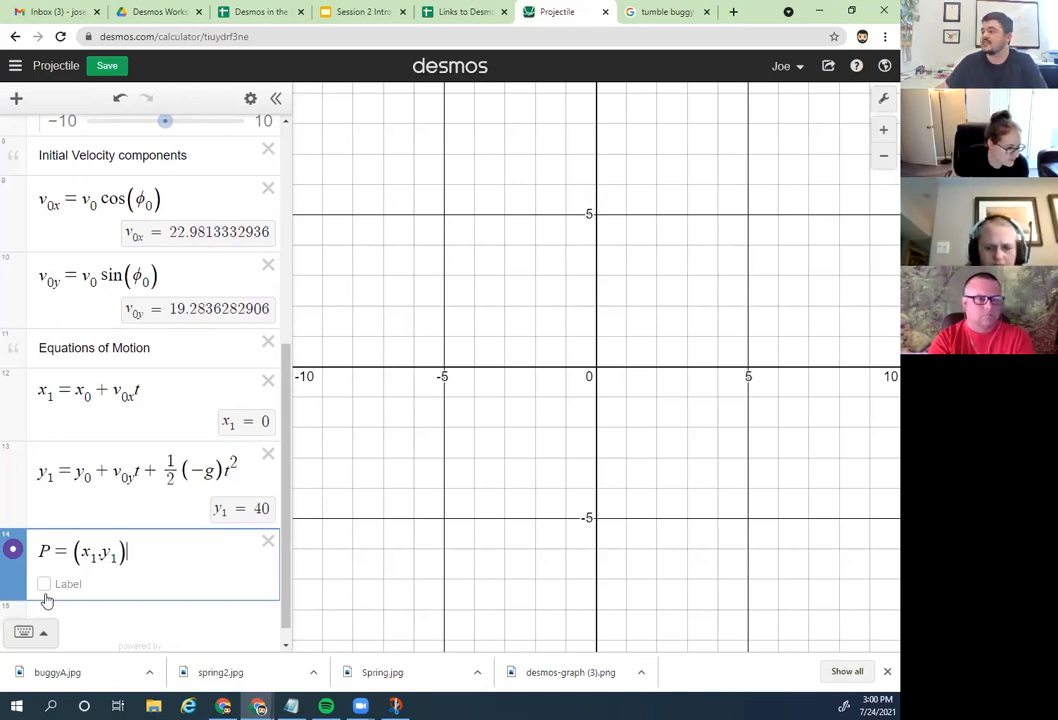
# Step: Shift the graph to show mostly the first quadrant and set the y-axis upper limit to 70
pyautogui.moveTo(687, 347); pyautogui.dragTo(483, 549)
pyautogui.click(883, 98)
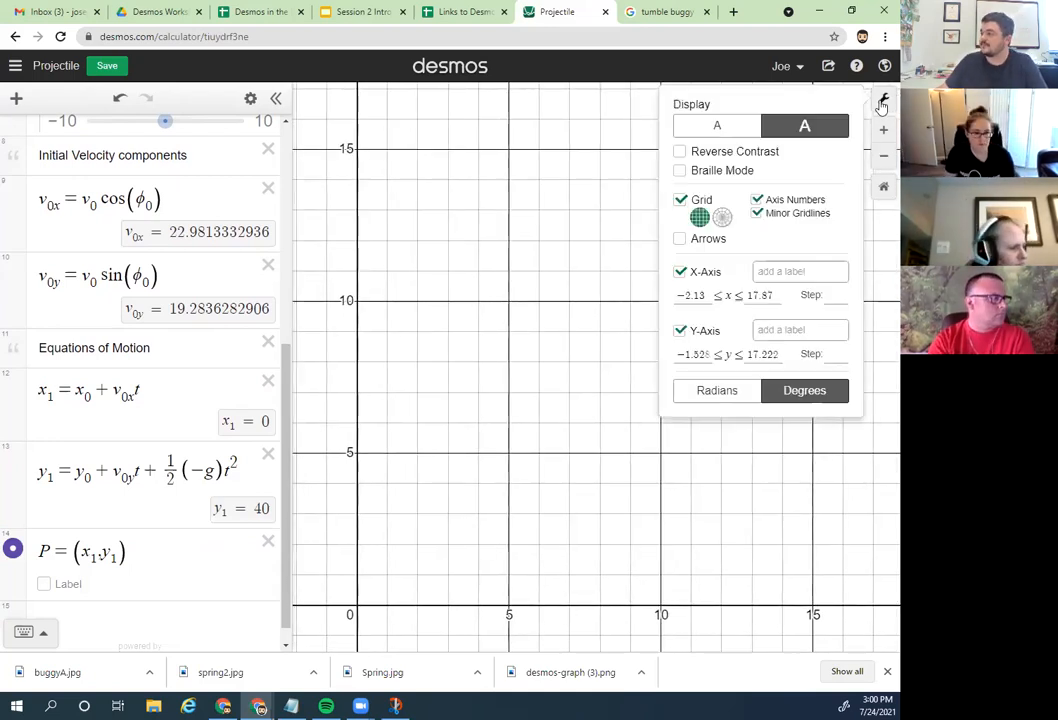
pyautogui.click(285, 366)
pyautogui.scroll(4, 262, 140)
pyautogui.scroll(-1, 280, 456)
pyautogui.scroll(-4, 280, 456)
pyautogui.click(883, 98)
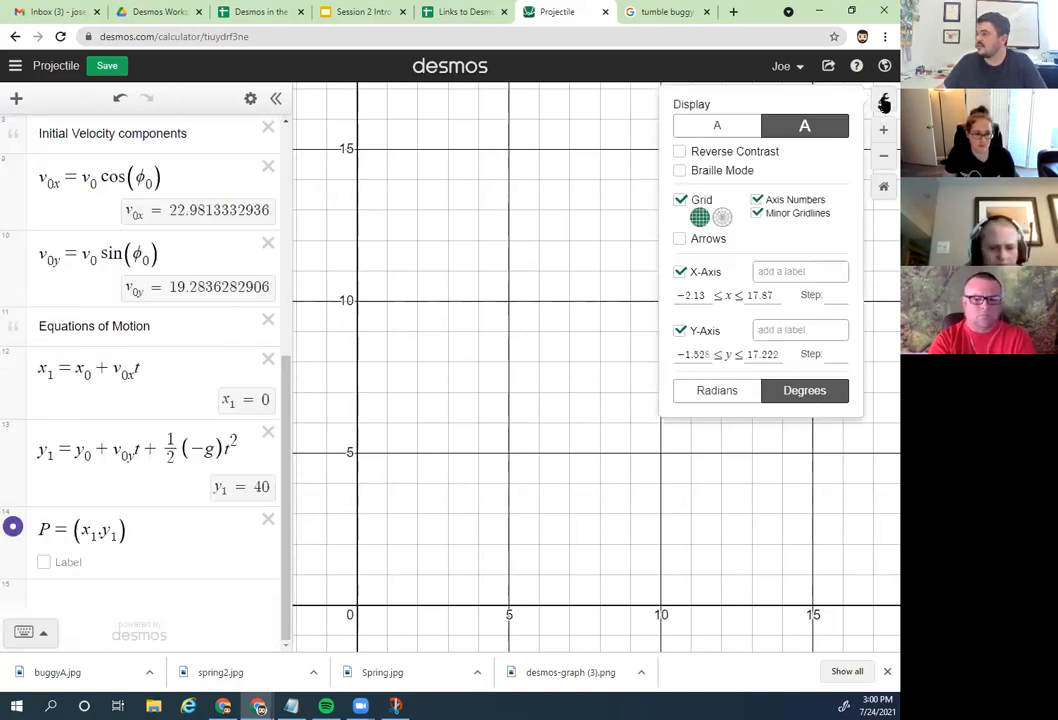
pyautogui.moveTo(745, 354); pyautogui.dragTo(821, 360)
pyautogui.write('70')
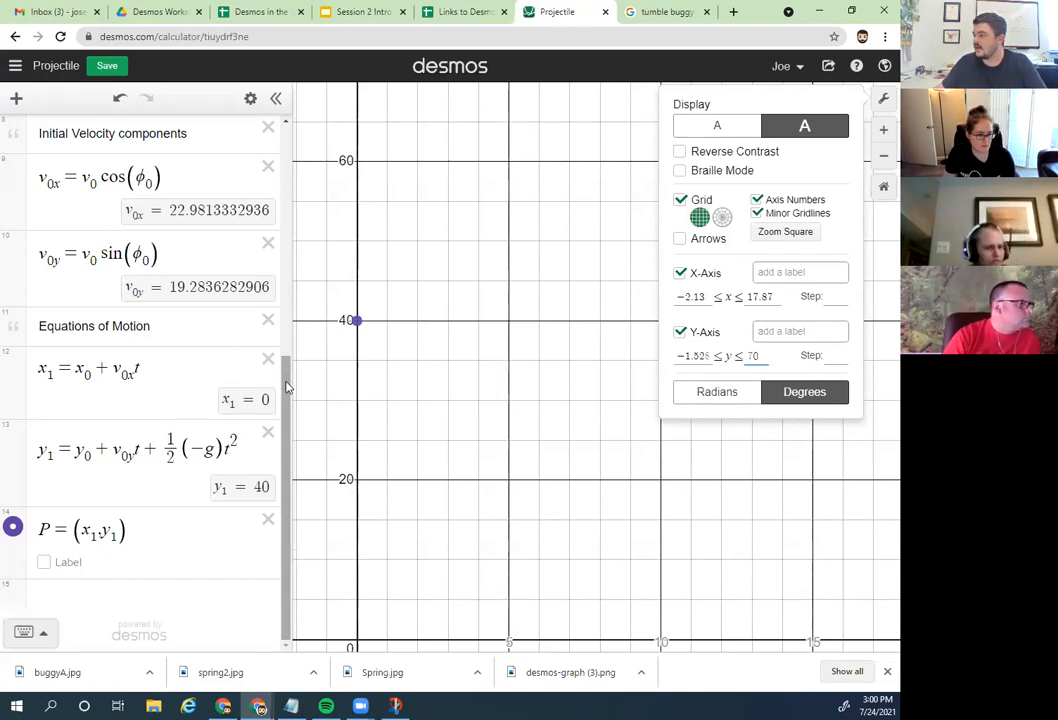
pyautogui.click(534, 425)
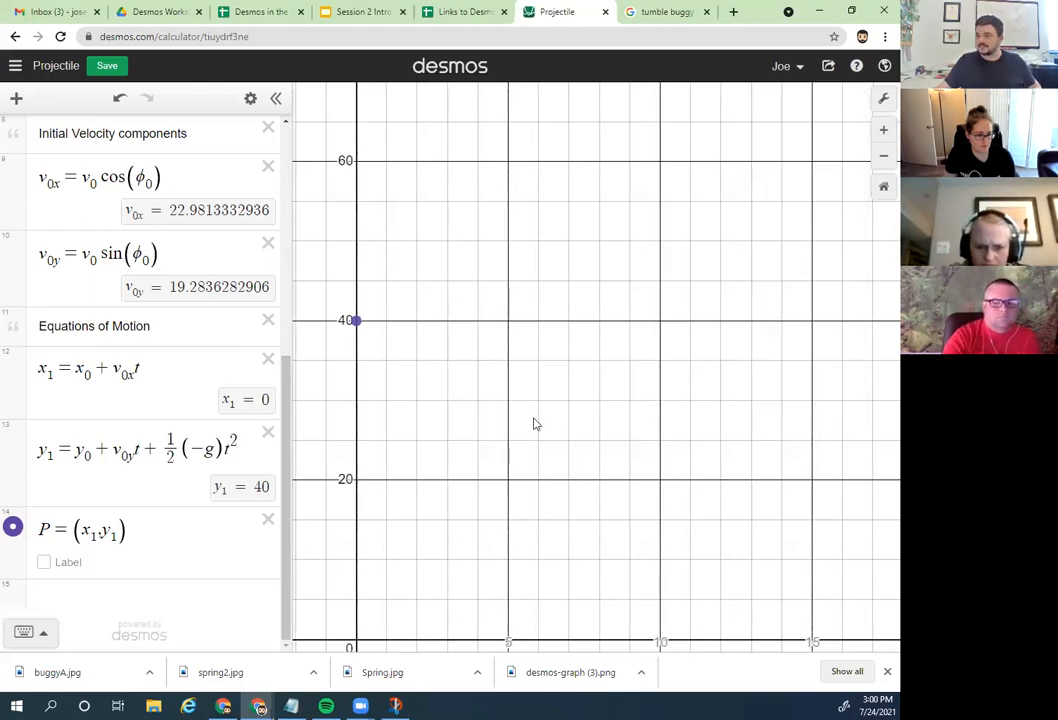
# Step: Turn on the label of point P and set its text to "Weeeee!"
pyautogui.click(44, 562)
pyautogui.click(139, 563)
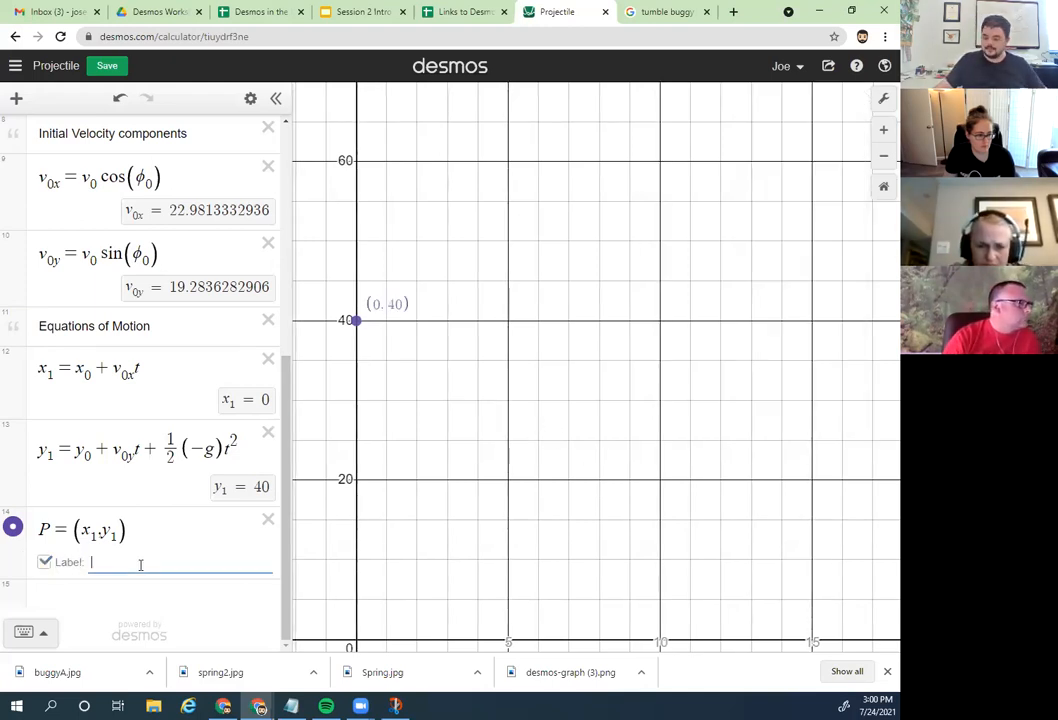
pyautogui.write('projectile')
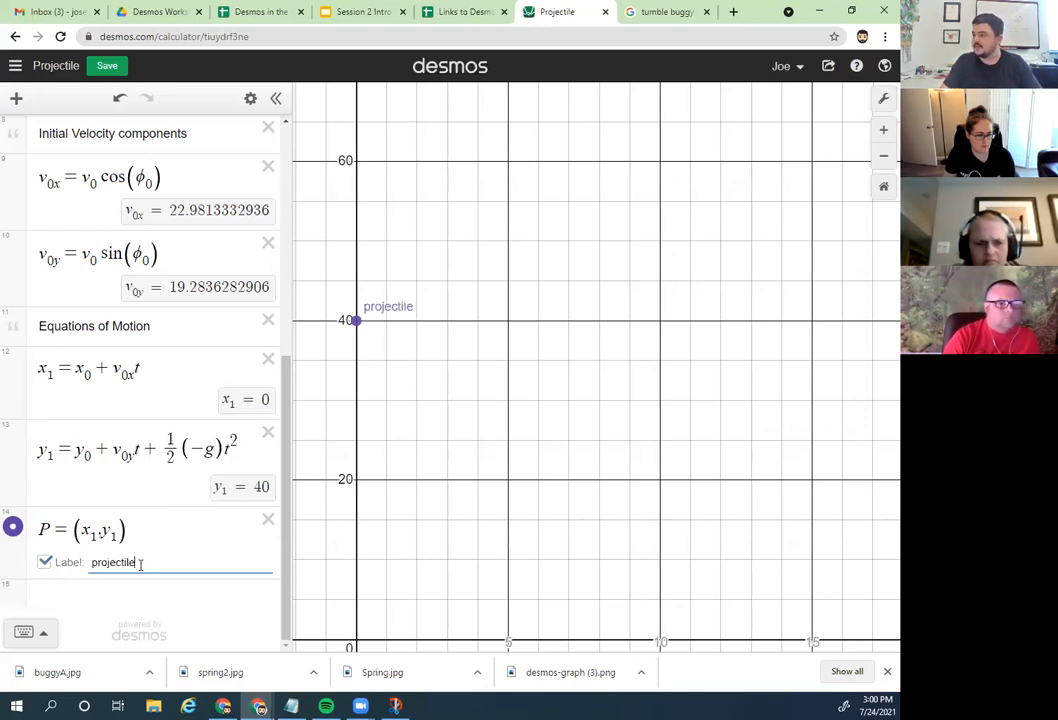
pyautogui.moveTo(168, 561); pyautogui.dragTo(55, 566)
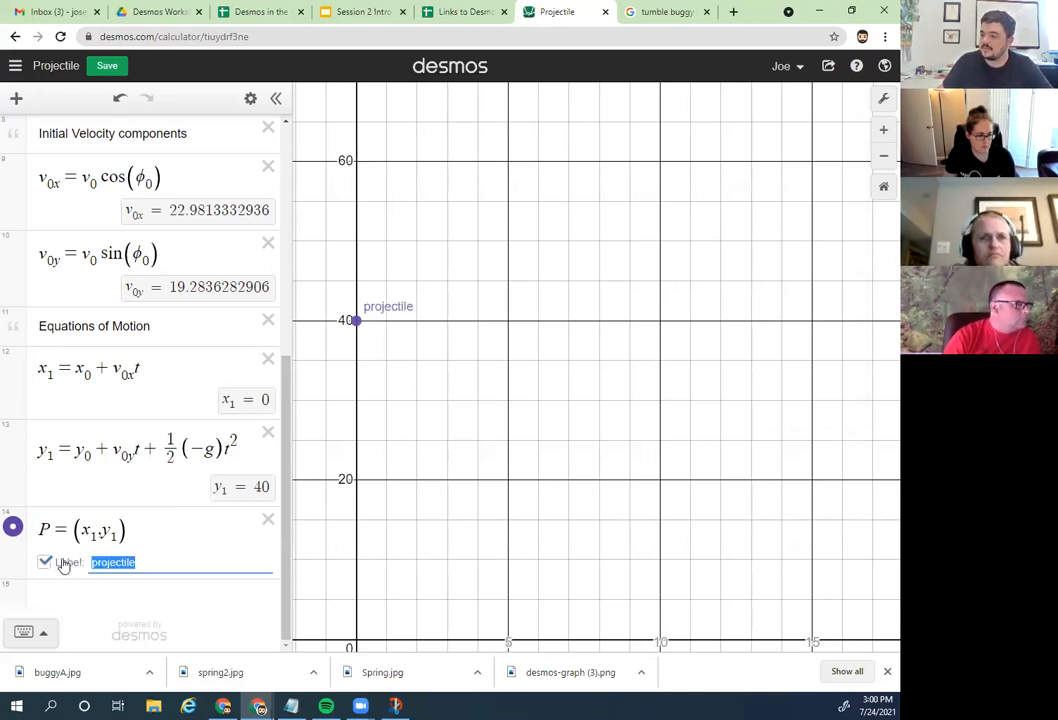
pyautogui.write('Weeeee!')
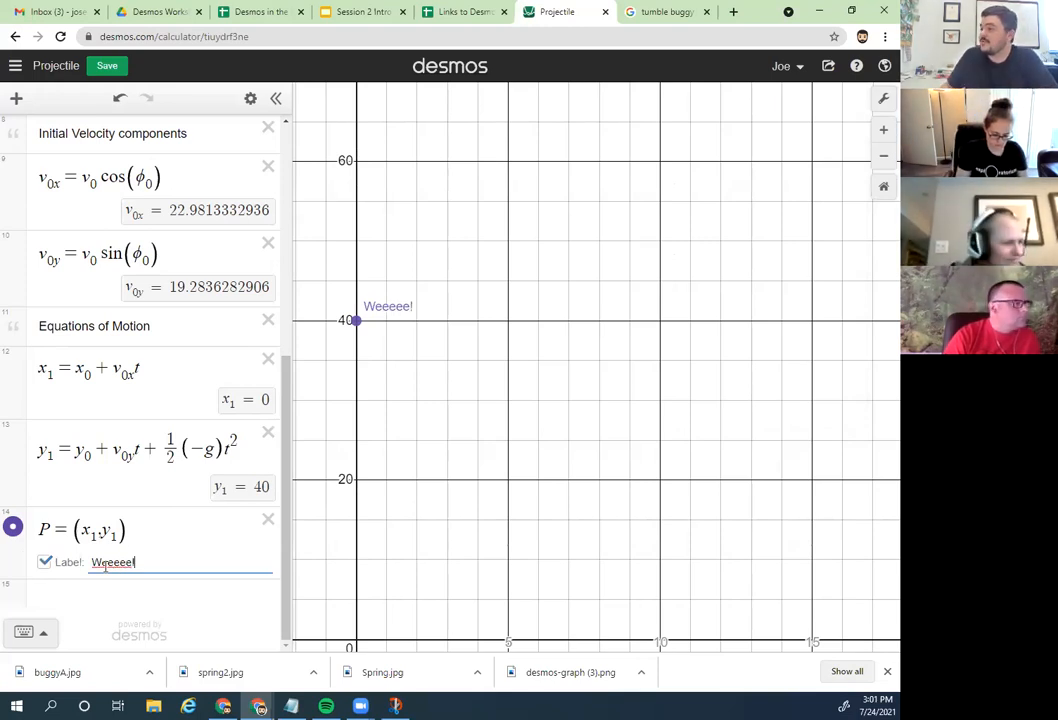
# Step: Play the t slider's animation briefly to watch point P move, and pause it
pyautogui.scroll(1, 278, 399)
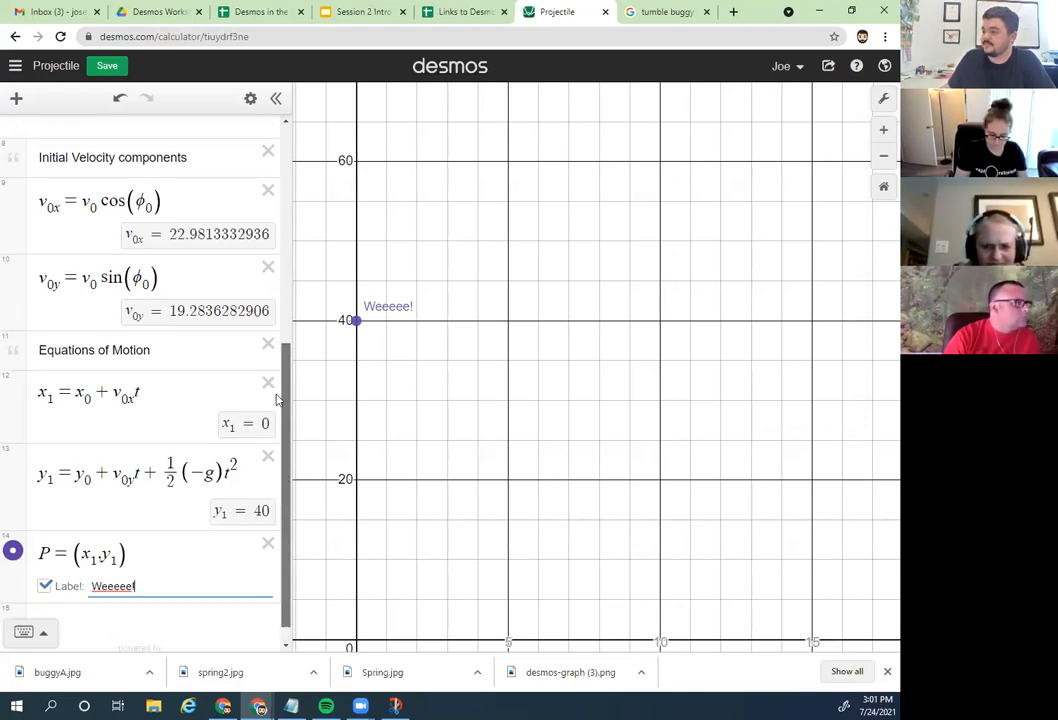
pyautogui.scroll(5, 236, 290)
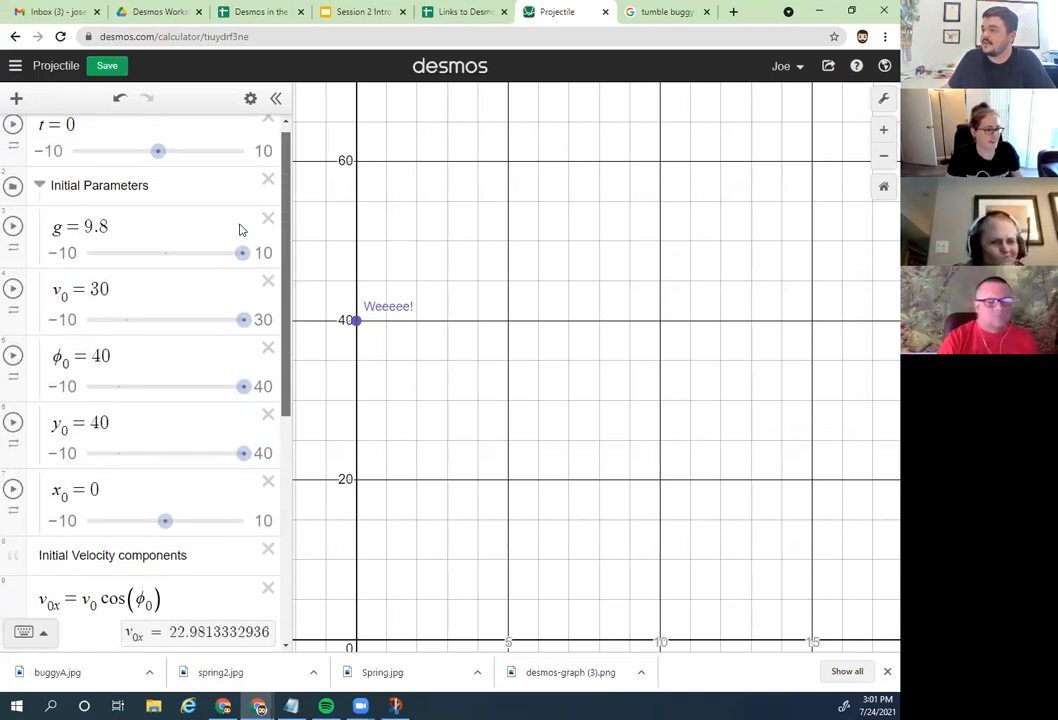
pyautogui.scroll(1, 240, 230)
pyautogui.click(12, 137)
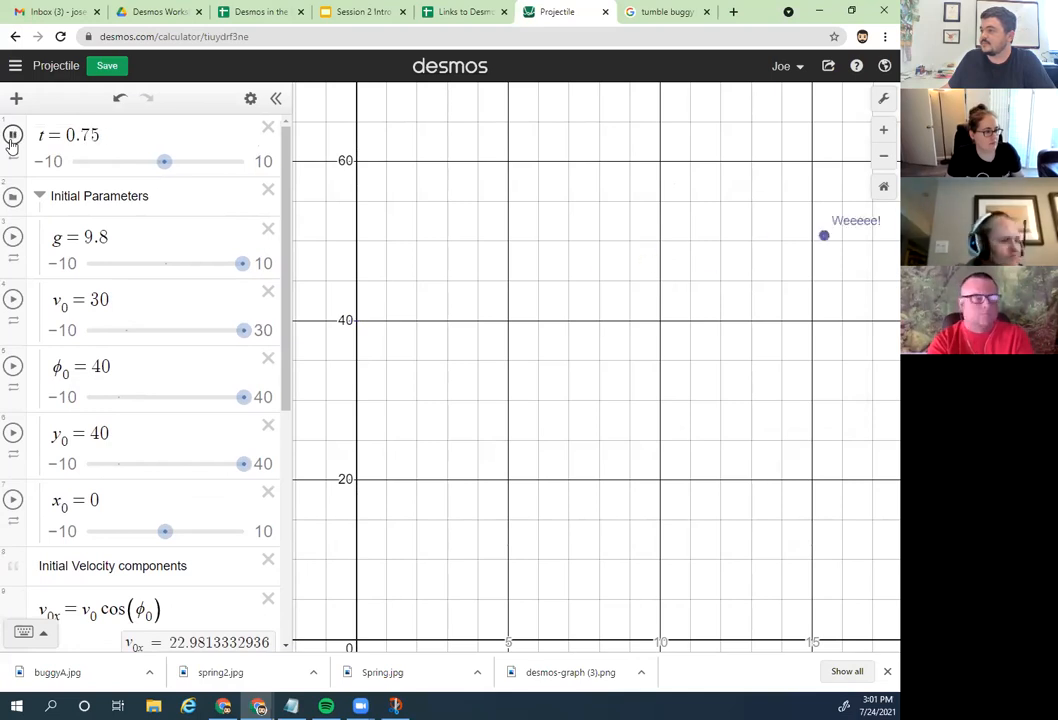
pyautogui.click(12, 137)
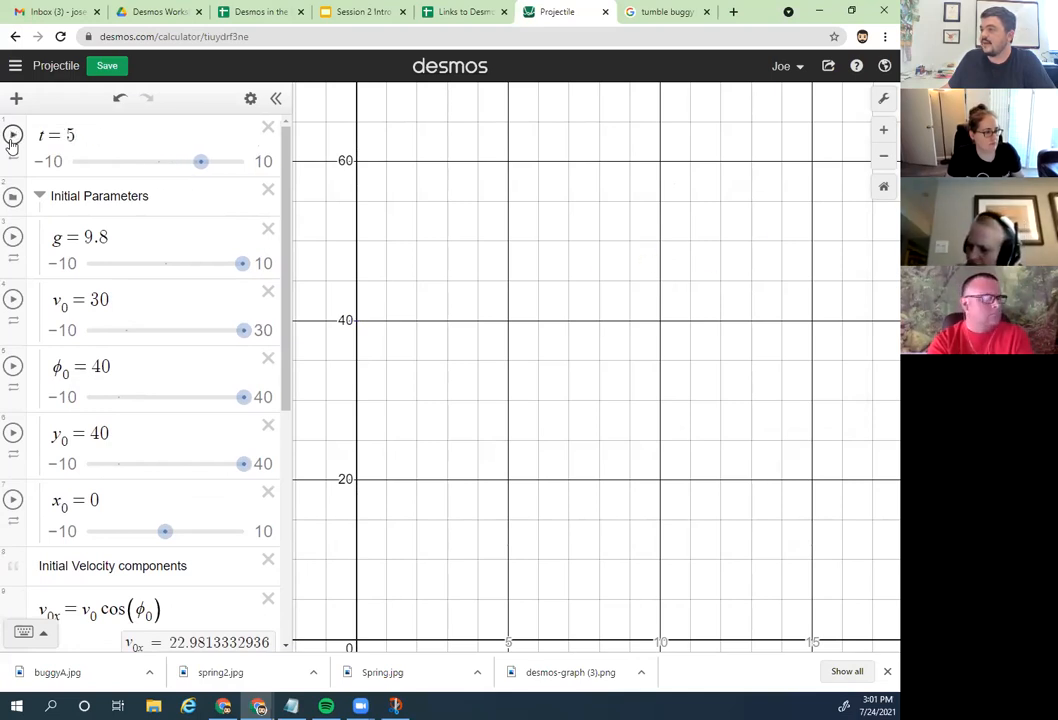
# Step: Set the x-axis upper limit to 50 in the graph settings
pyautogui.click(882, 97)
pyautogui.moveTo(805, 289); pyautogui.dragTo(828, 295)
pyautogui.write('50')
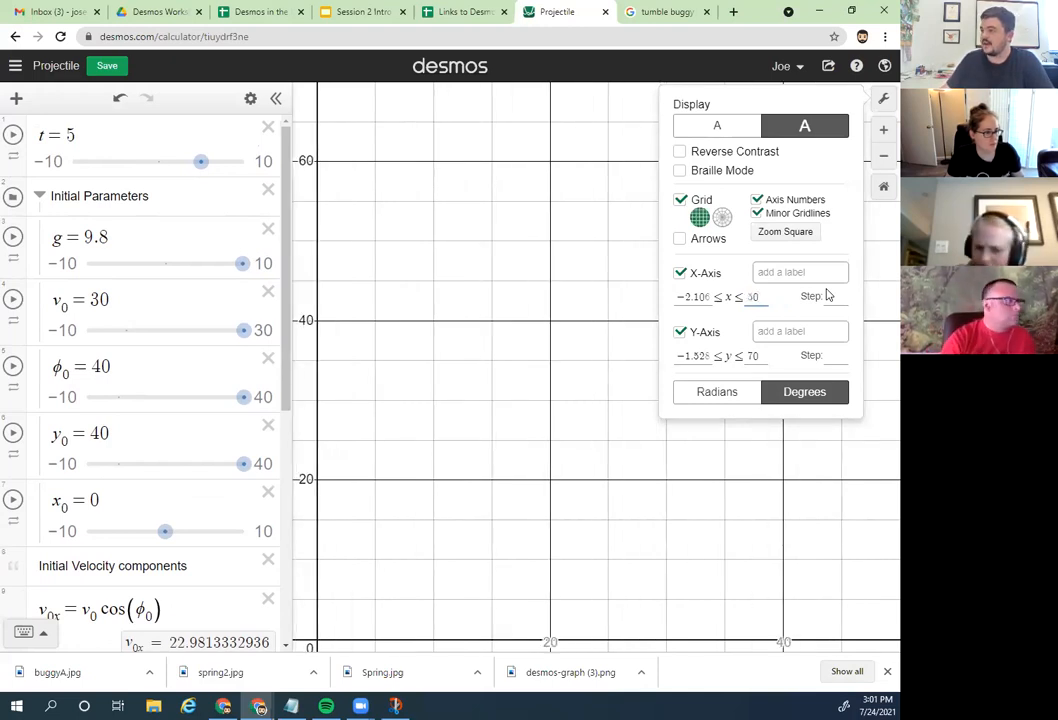
pyautogui.press('BackSpace')
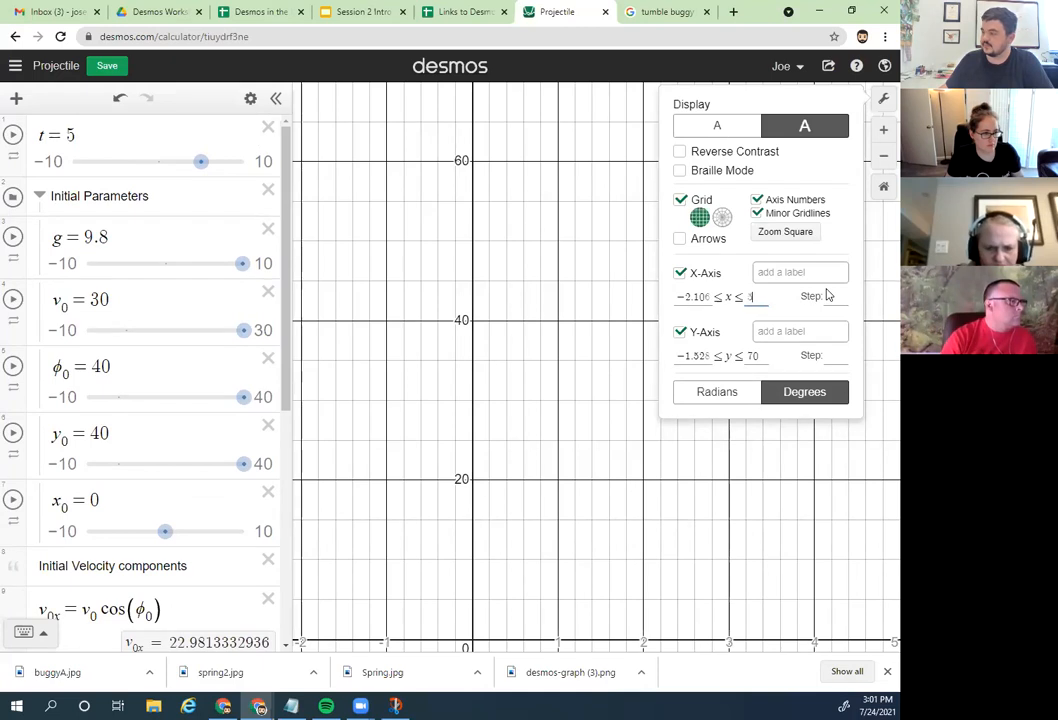
pyautogui.write('0')
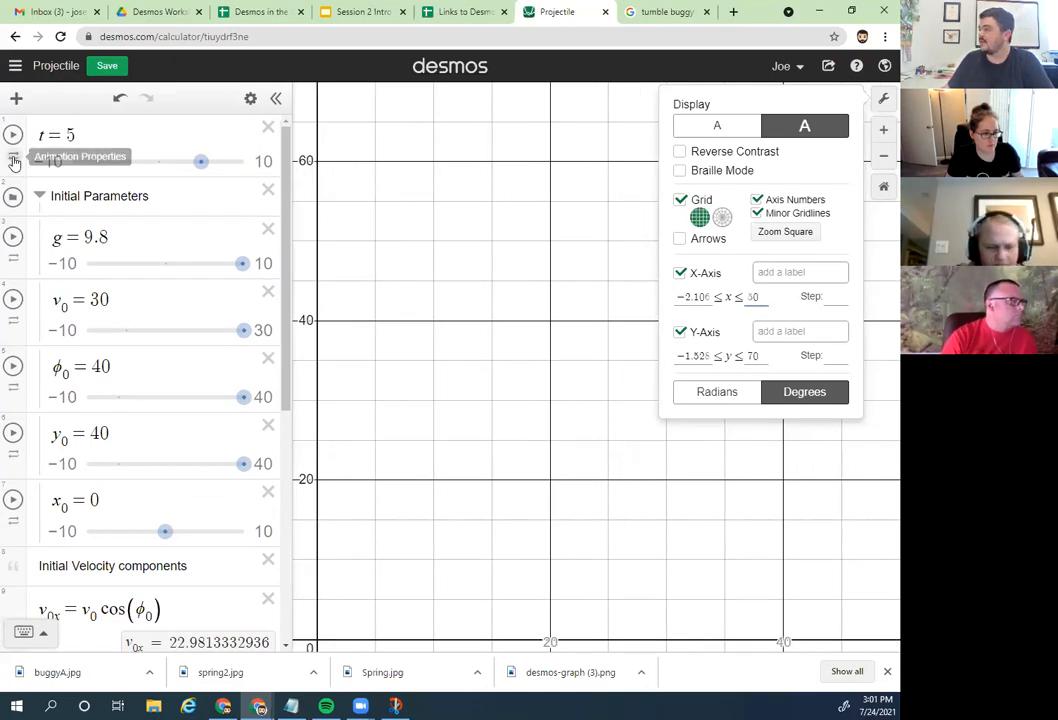
pyautogui.click(557, 279)
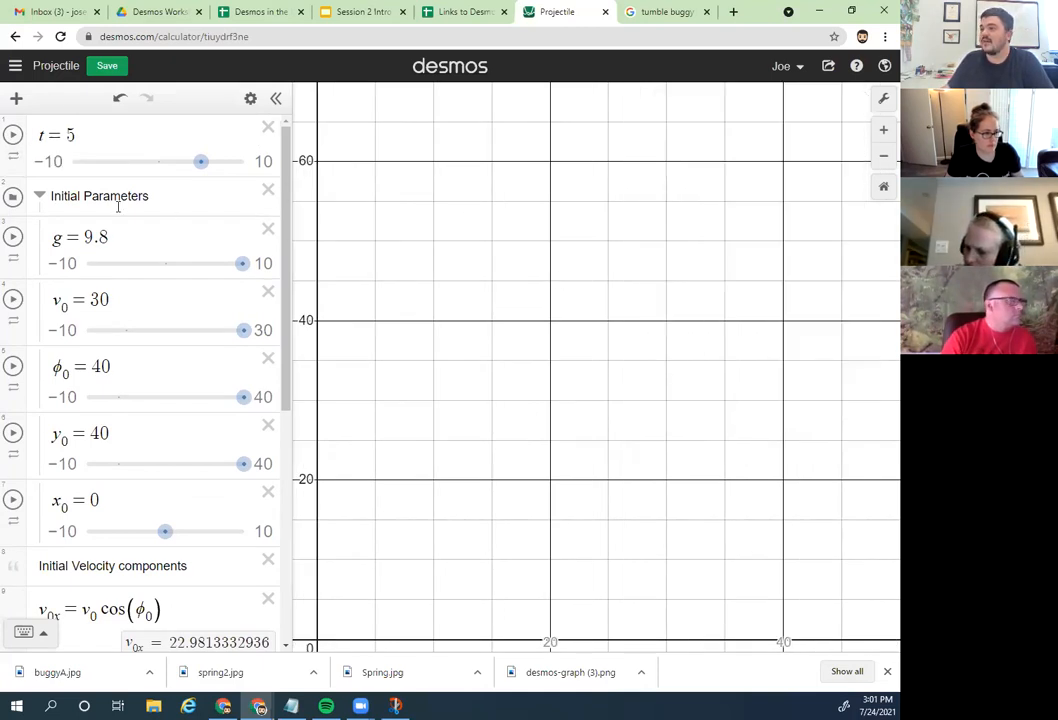
# Step: Set the t slider's animation to loop in the forward direction at 0.05x speed
pyautogui.click(15, 160)
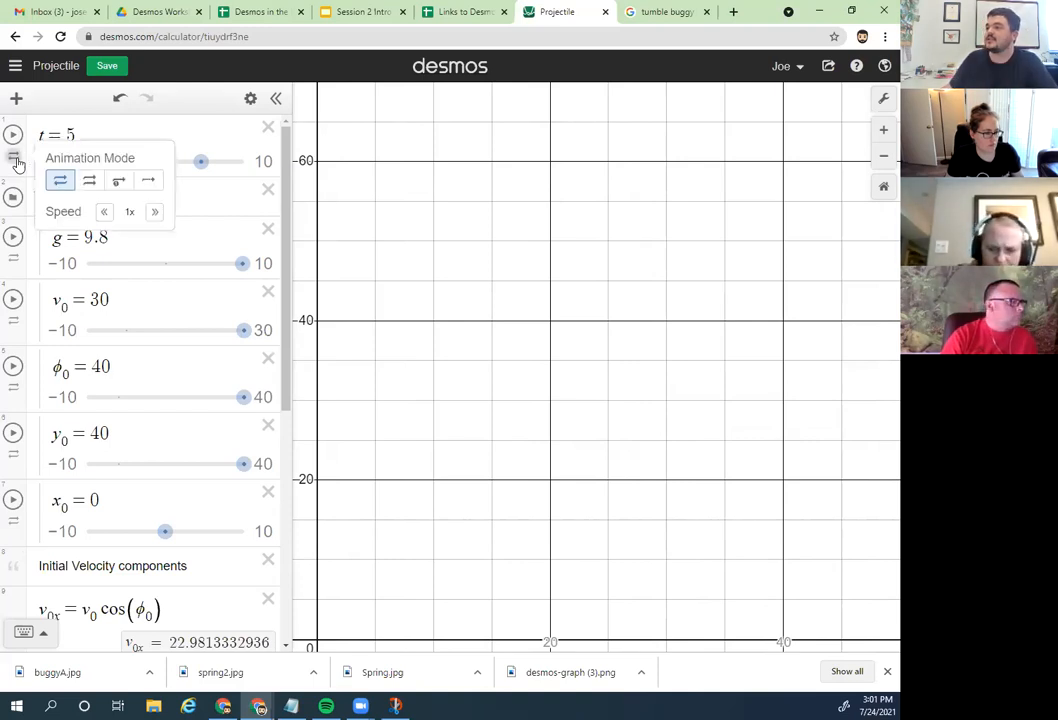
pyautogui.click(89, 182)
pyautogui.click(105, 212)
pyautogui.click(105, 212)
pyautogui.click(105, 212)
pyautogui.click(105, 212)
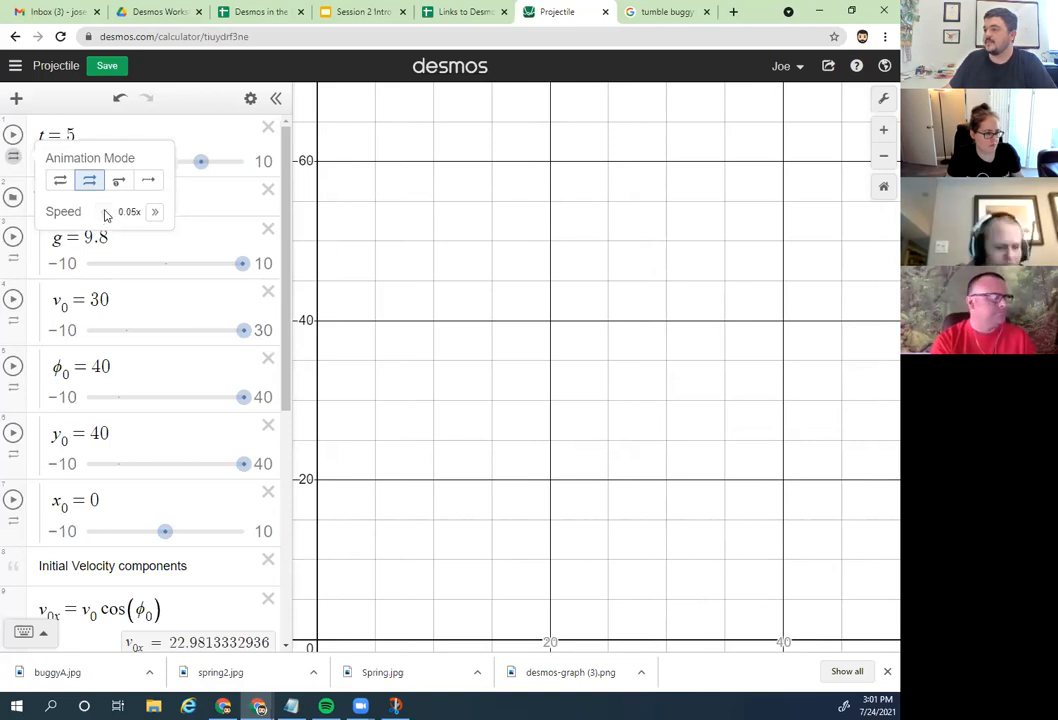
# Step: Set the lower limit of the t slider to 0
pyautogui.click(58, 134)
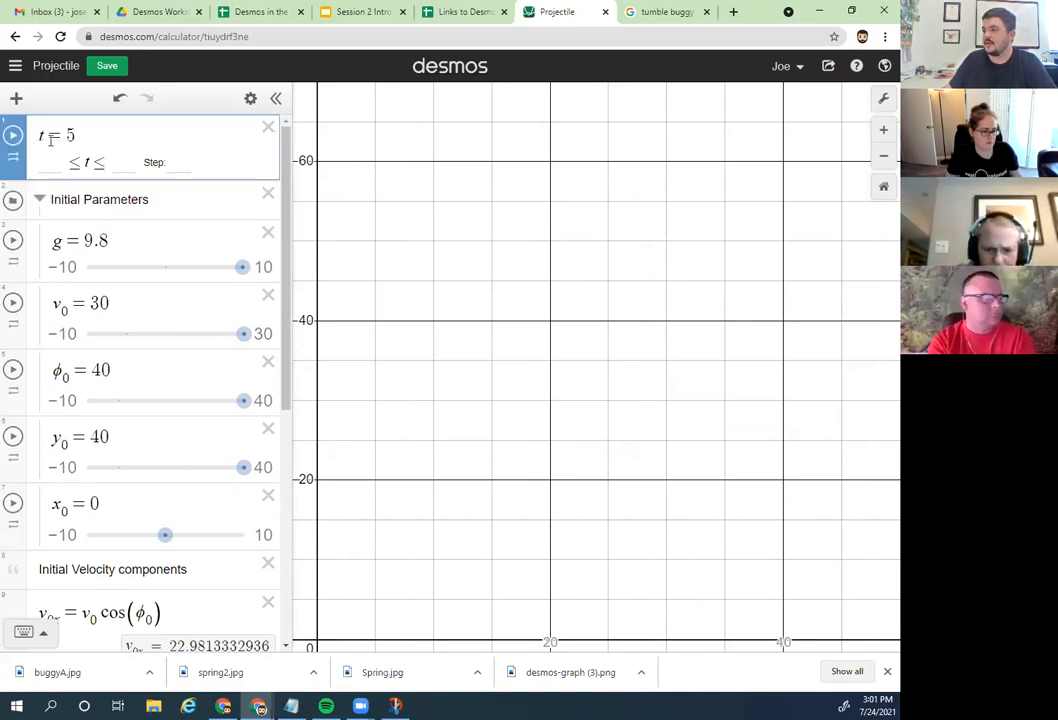
pyautogui.click(95, 182)
pyautogui.moveTo(197, 166); pyautogui.dragTo(52, 160)
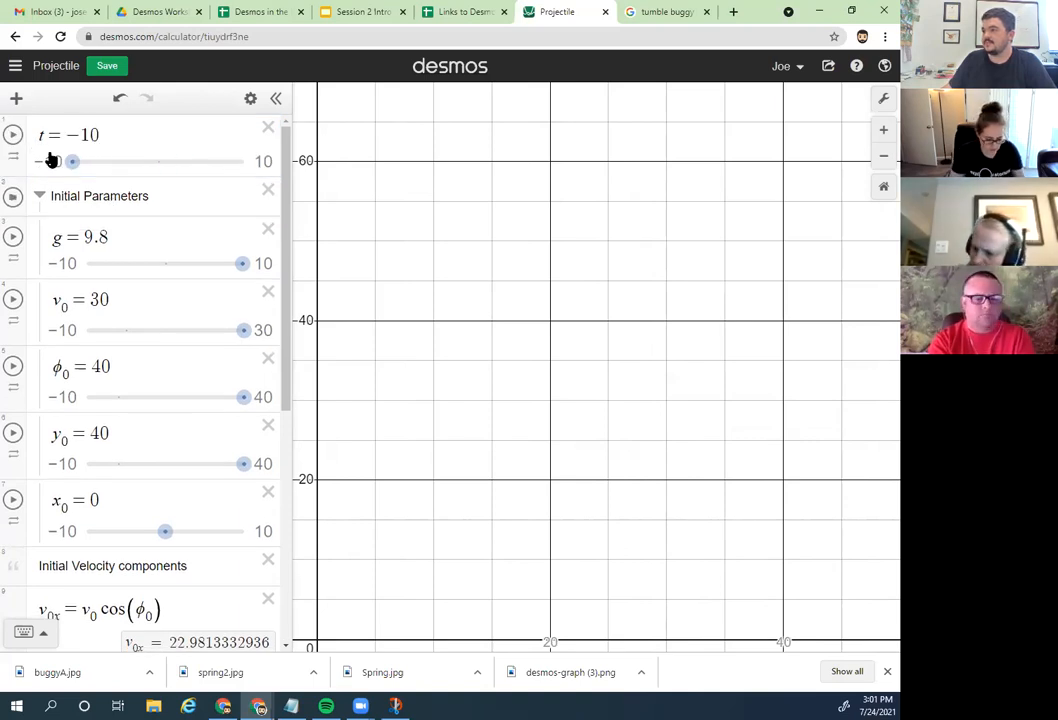
pyautogui.click(52, 161)
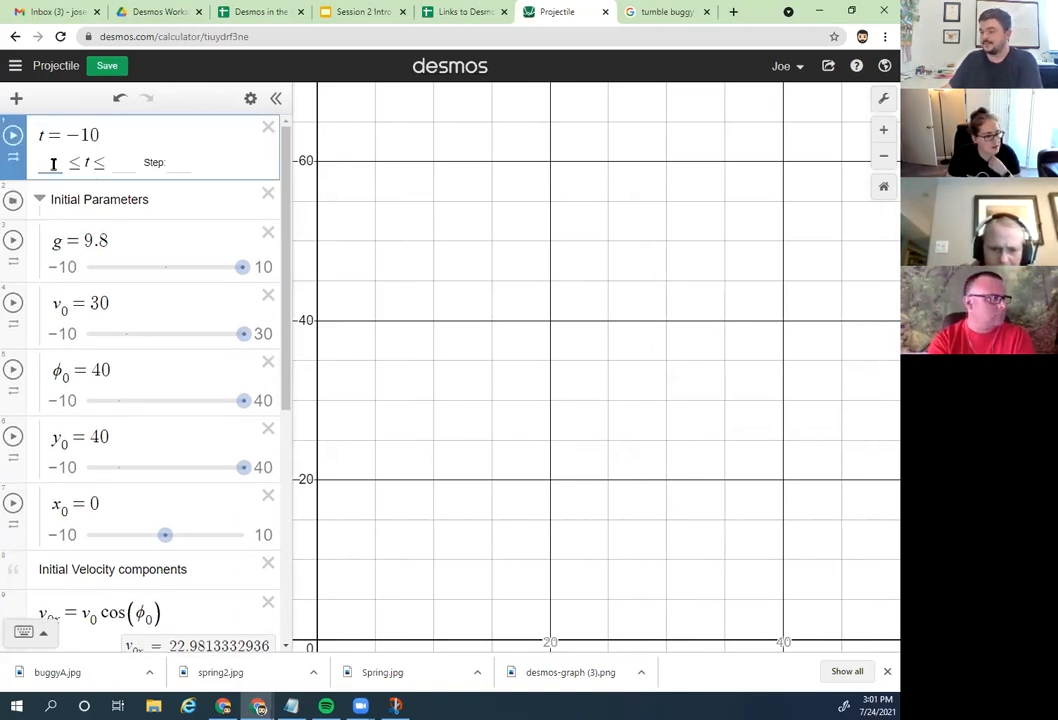
pyautogui.write('0')
pyautogui.press('Return')
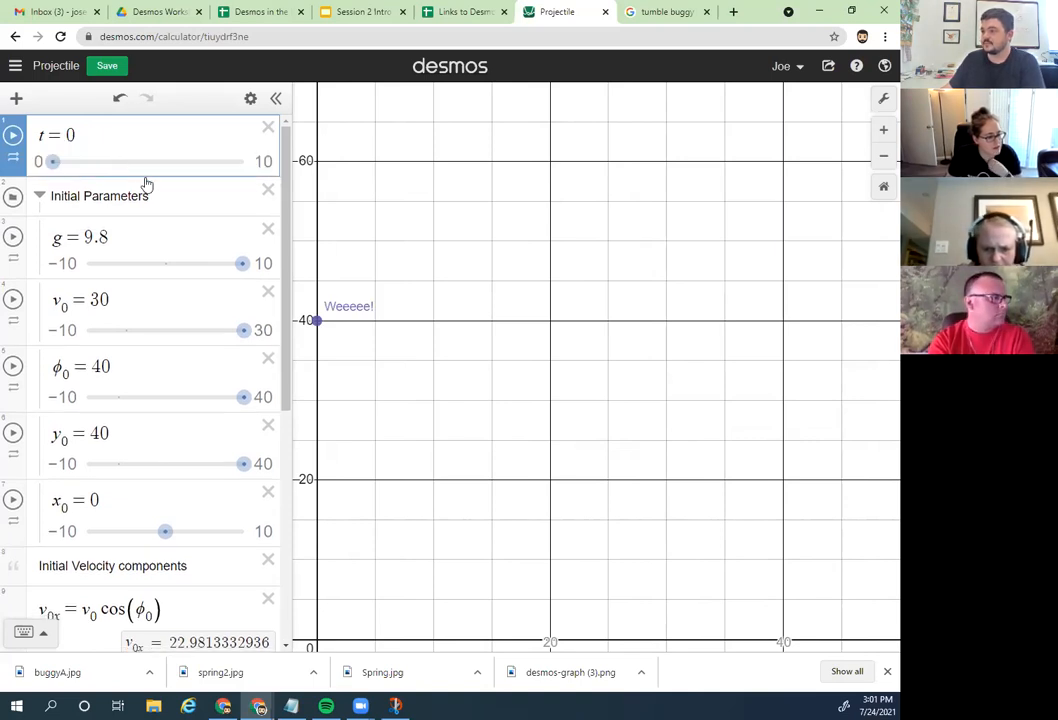
# Step: Play the t animation and set the x-axis upper limit to 200 while it runs
pyautogui.click(12, 137)
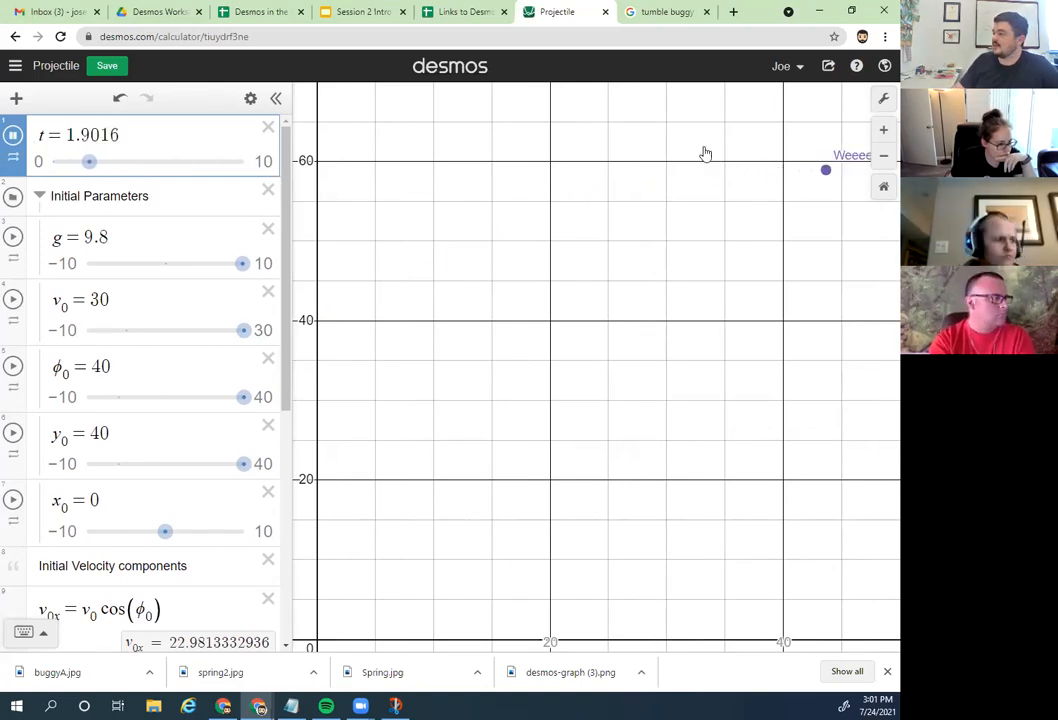
pyautogui.click(881, 97)
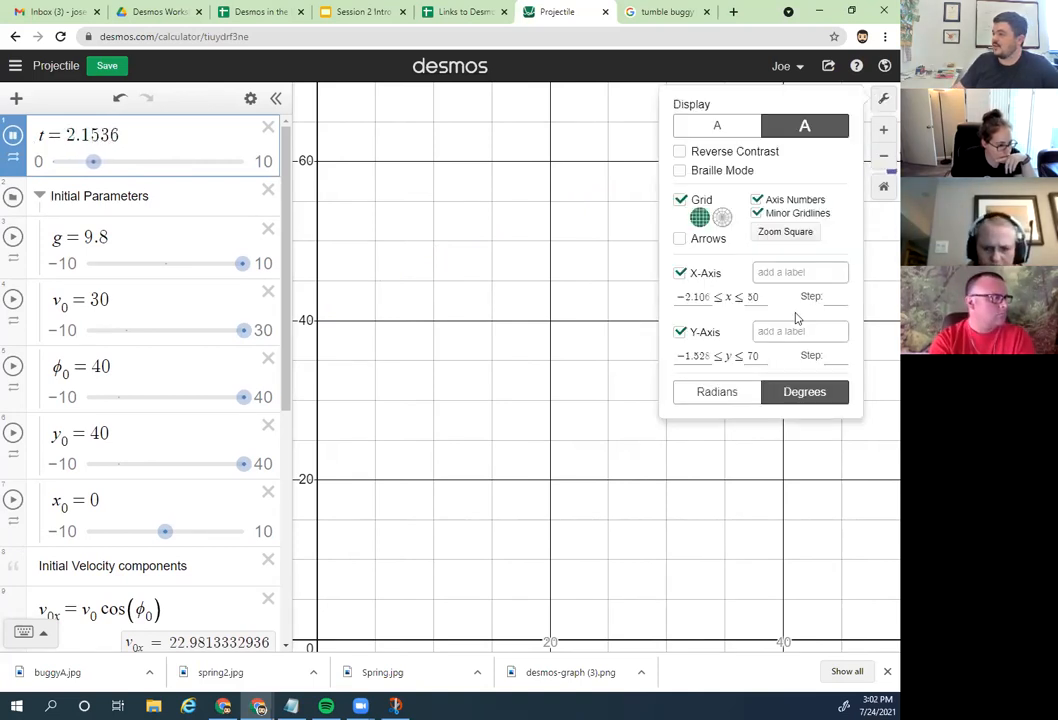
pyautogui.moveTo(762, 298); pyautogui.dragTo(747, 298)
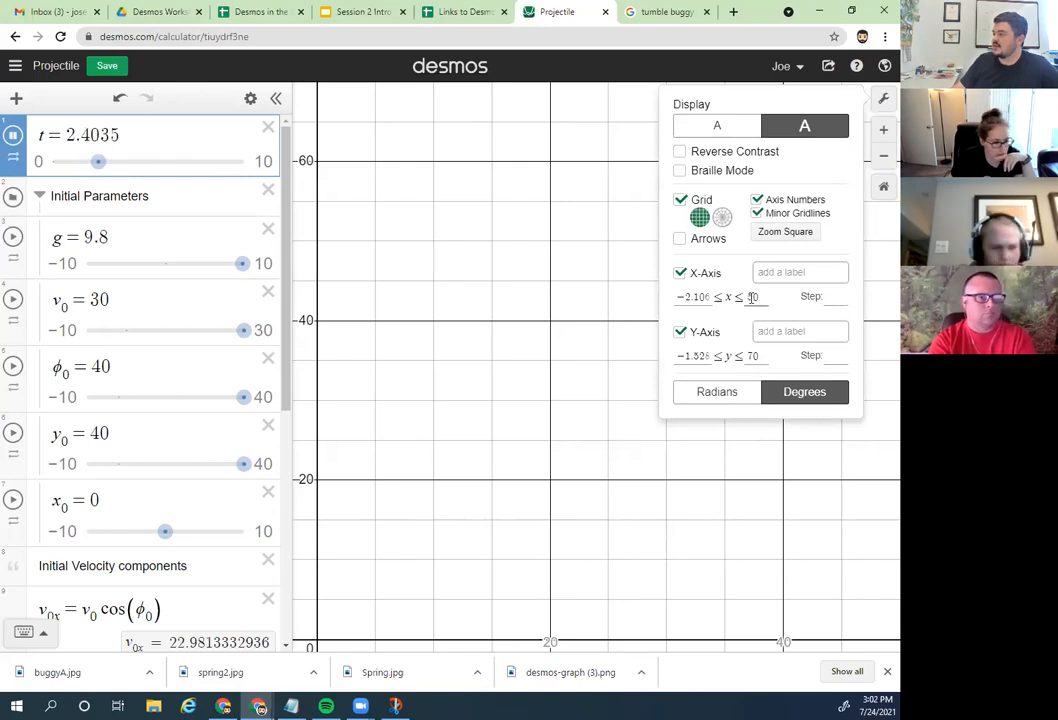
pyautogui.write('20')
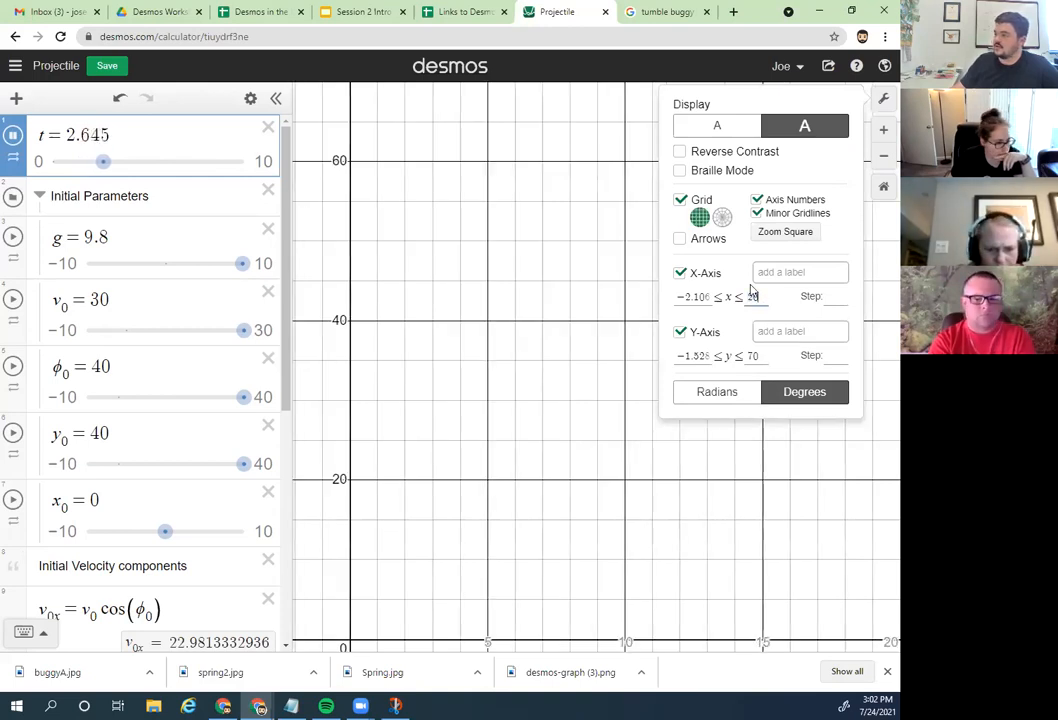
pyautogui.write('0')
pyautogui.click(760, 518)
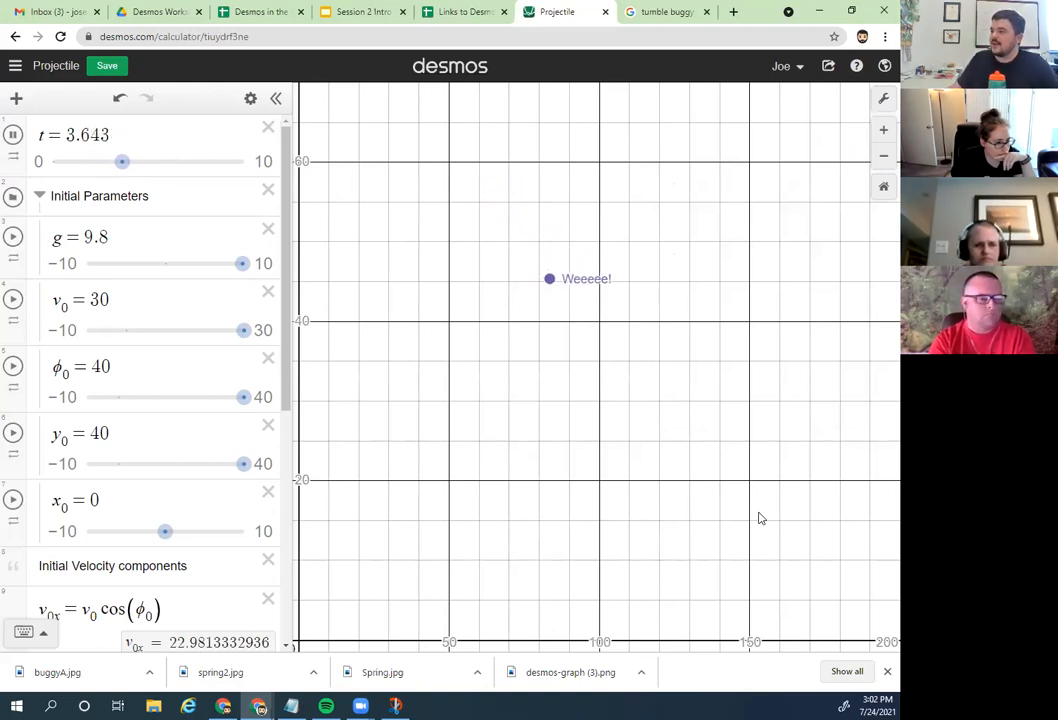
# Step: Collapse the Initial Parameters folder to view the equations of motion while the animation runs
pyautogui.click(40, 198)
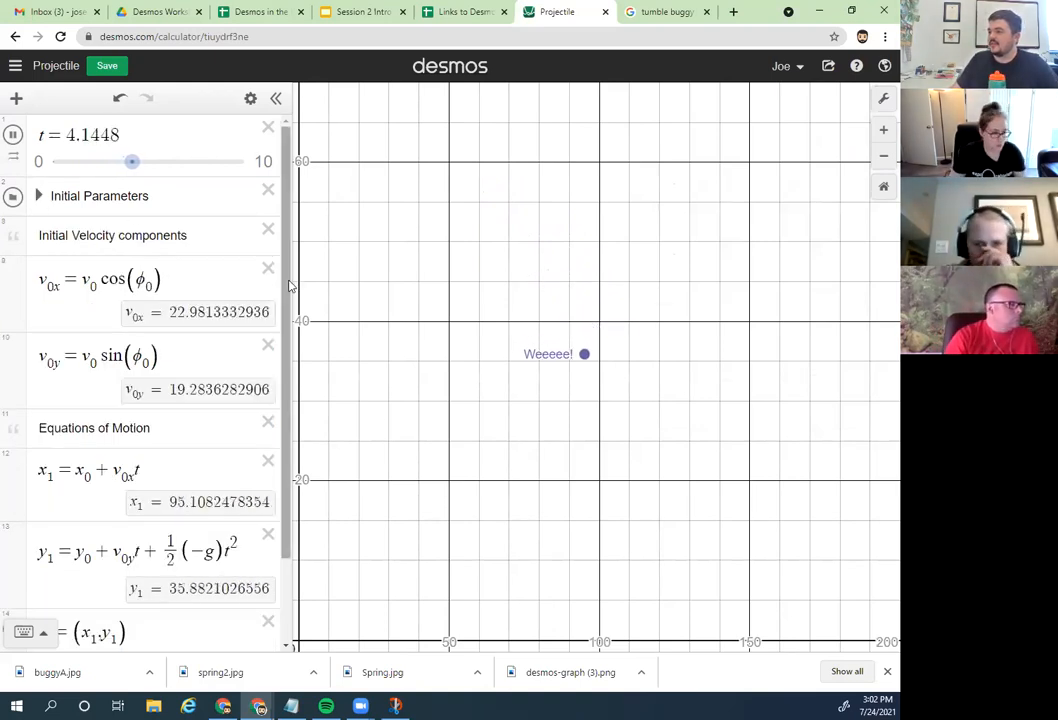
pyautogui.scroll(-2, 284, 340)
pyautogui.moveTo(278, 341); pyautogui.dragTo(277, 329)
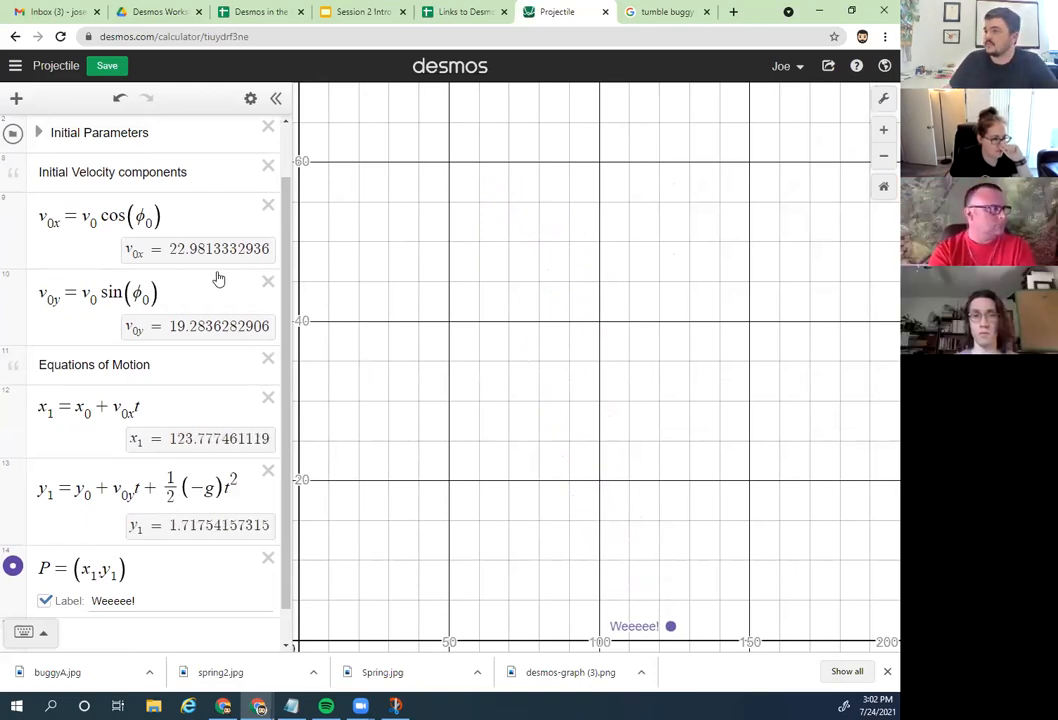
# Step: Pause the t animation, return the slider to t = 0, and set its animation speed to 0.1x
pyautogui.scroll(1, 218, 270)
pyautogui.click(16, 137)
pyautogui.moveTo(151, 167); pyautogui.dragTo(40, 161)
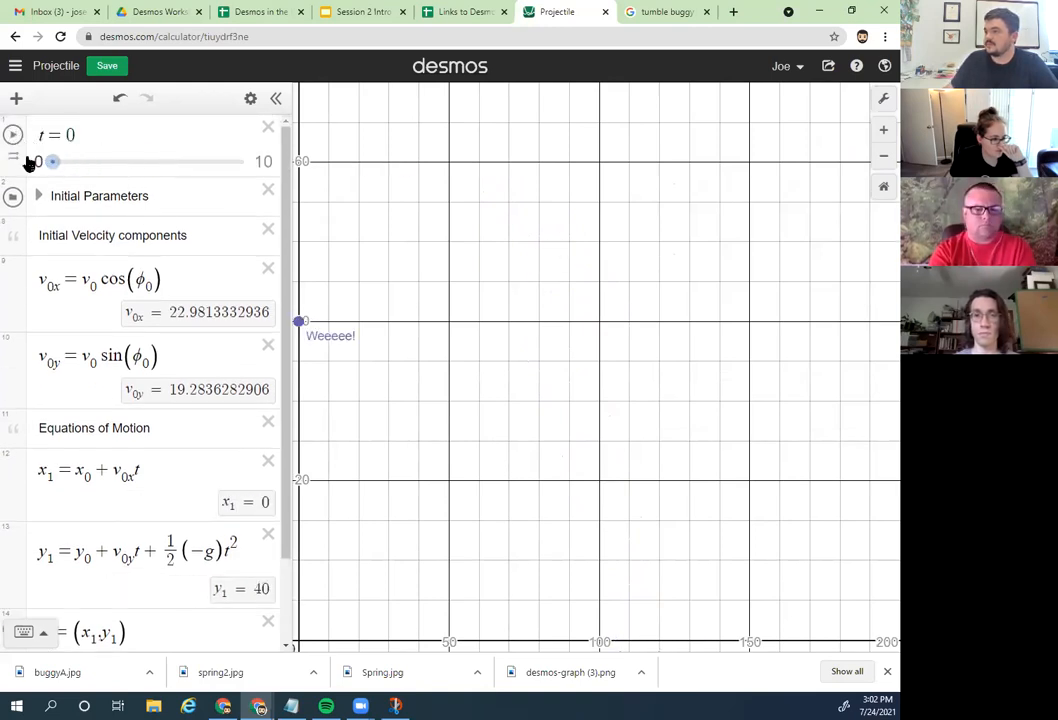
pyautogui.click(14, 157)
pyautogui.click(156, 213)
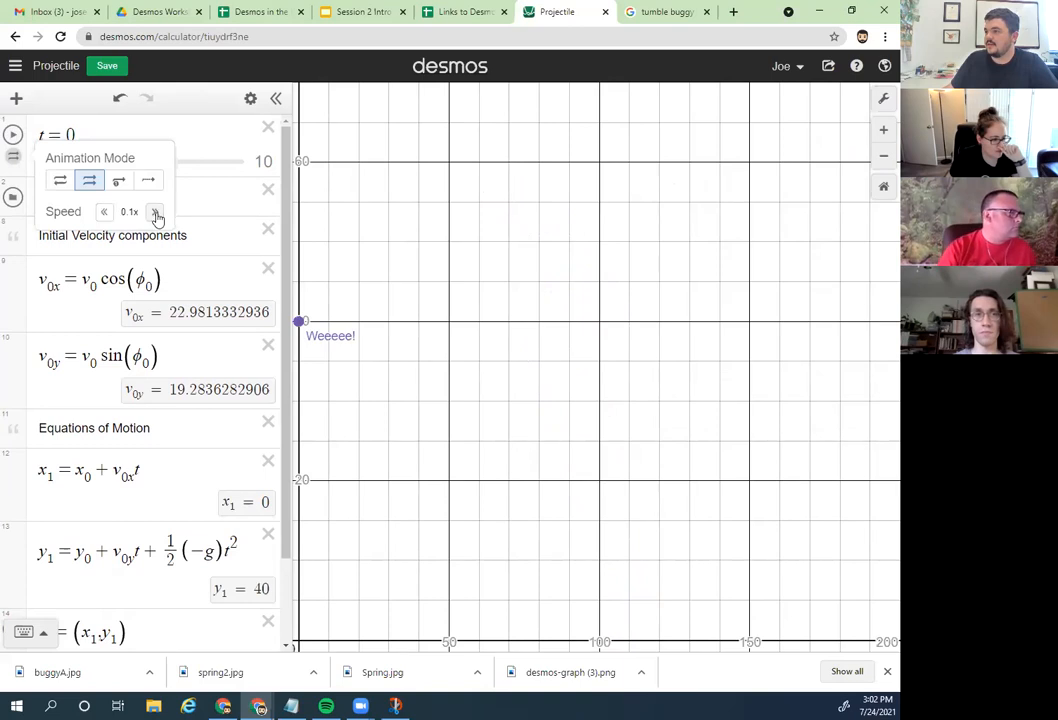
pyautogui.click(184, 133)
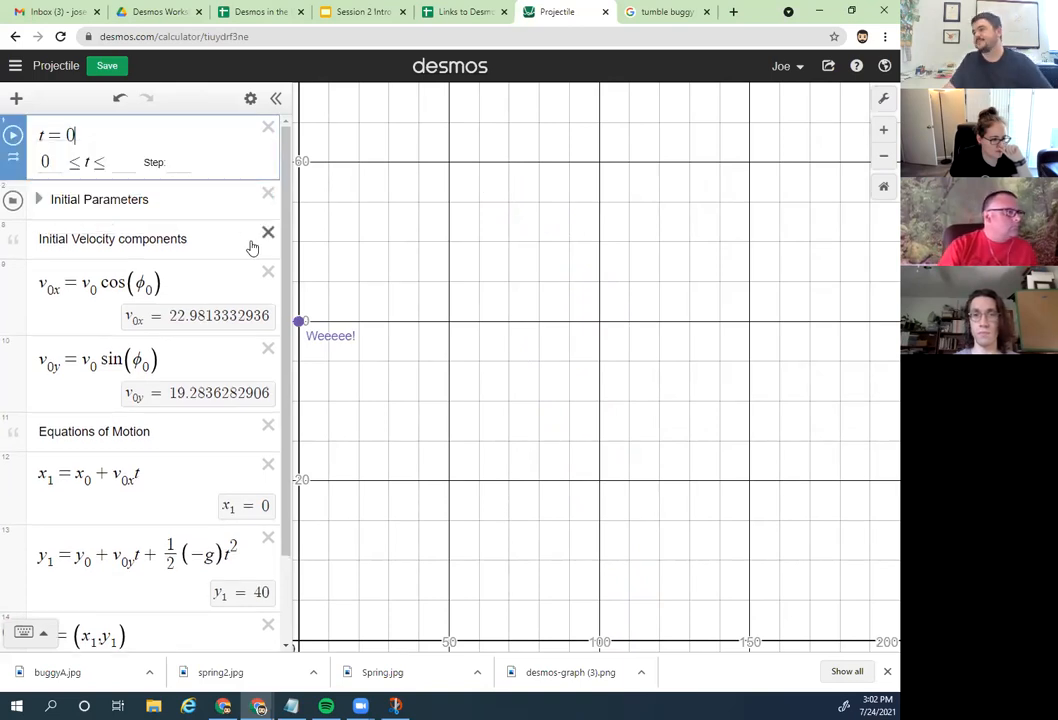
# Step: Expand the Initial Parameters folder to show its sliders
pyautogui.moveTo(286, 243); pyautogui.dragTo(284, 310)
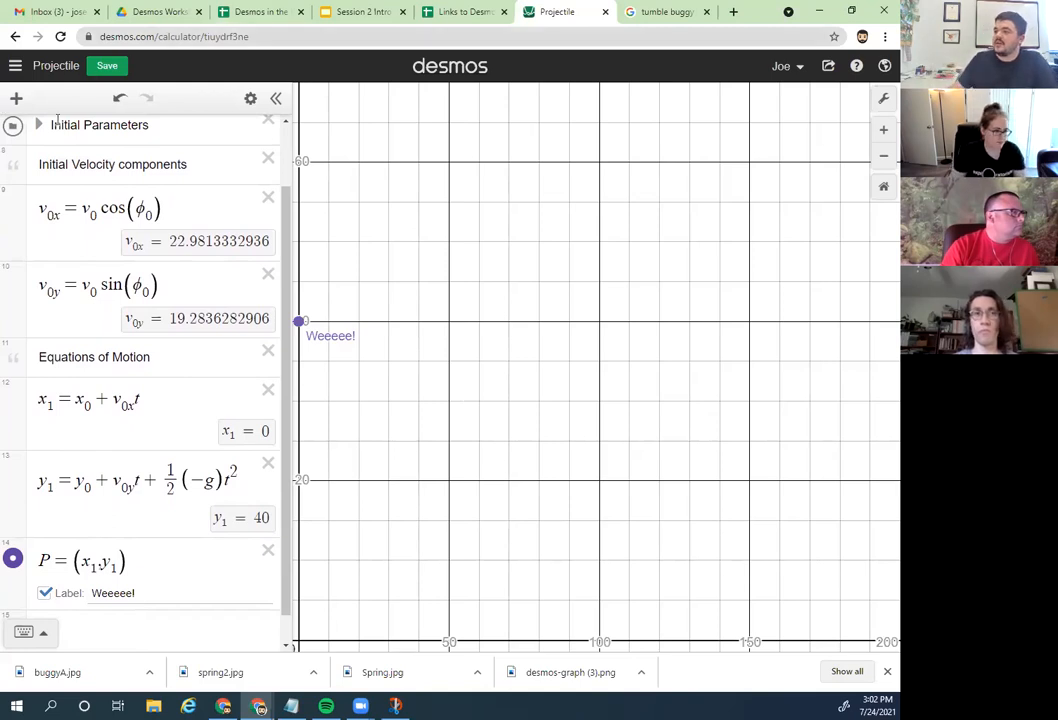
pyautogui.click(37, 125)
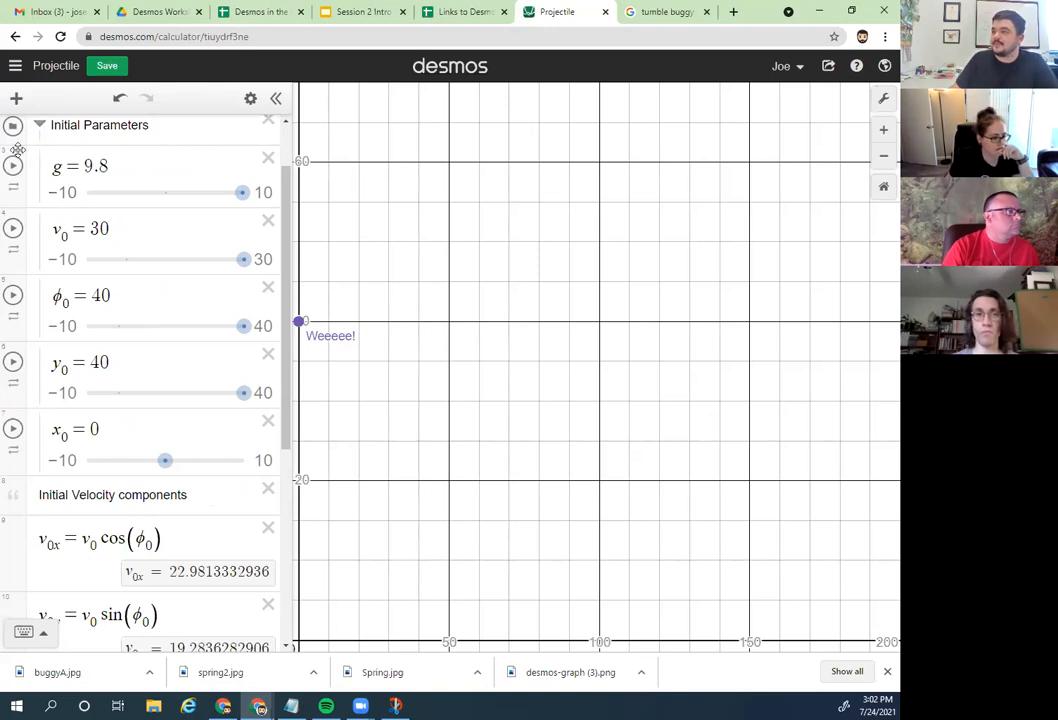
# Step: Collapse the Initial Parameters folder and review the x₁ and y₁ equations of motion
pyautogui.click(37, 124)
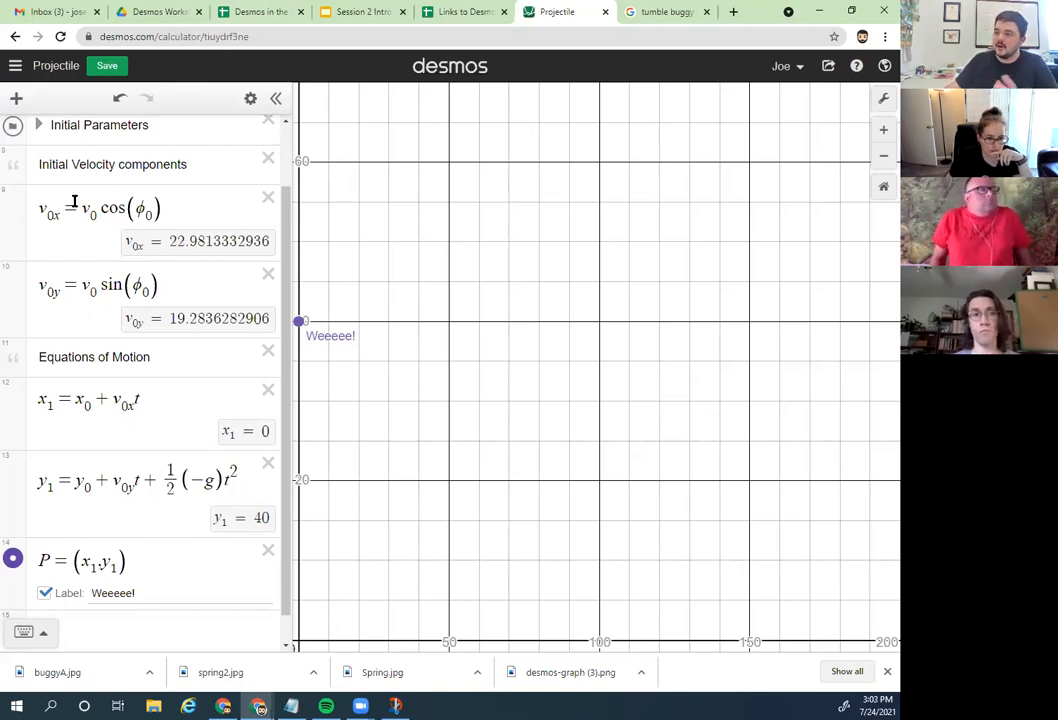
pyautogui.click(161, 403)
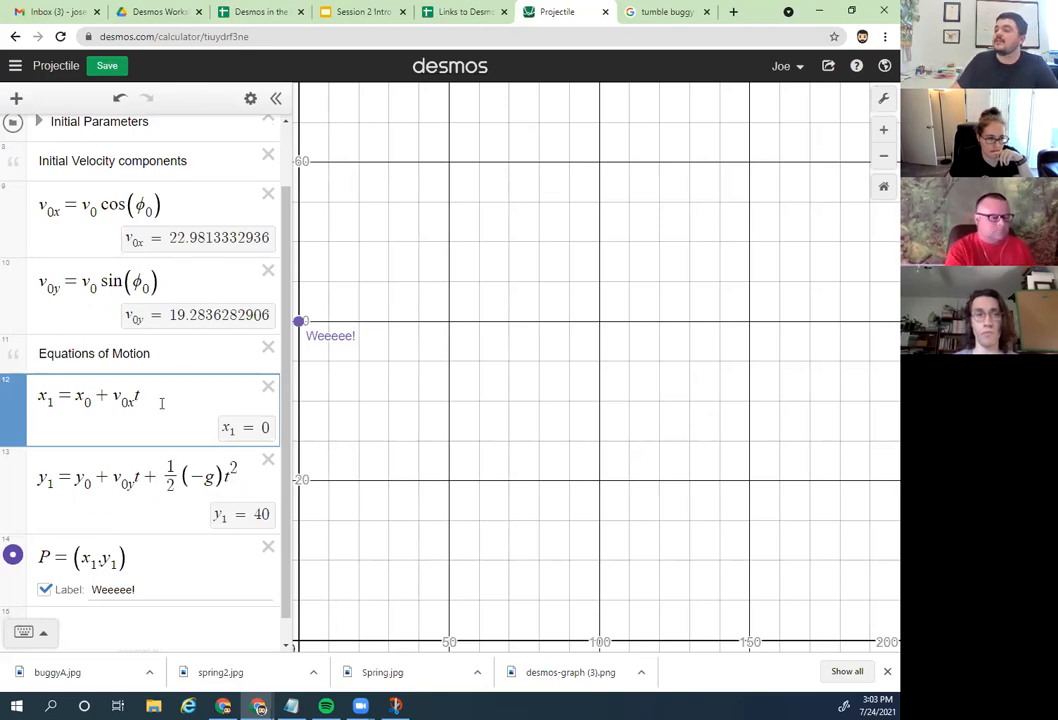
pyautogui.click(135, 477)
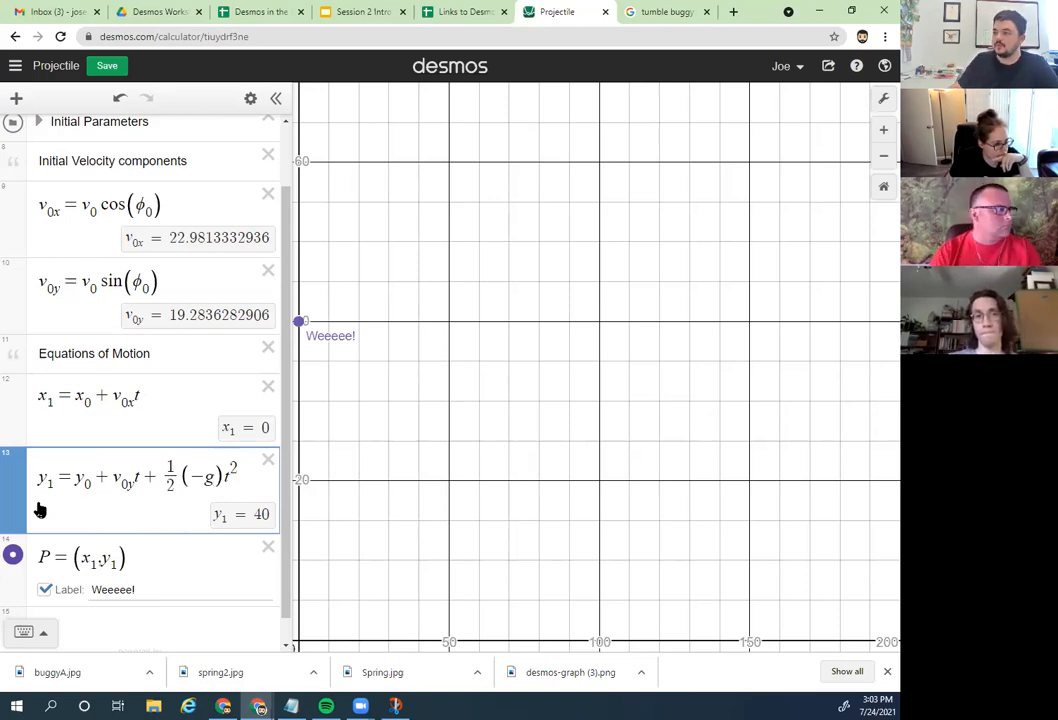
pyautogui.scroll(-1, 137, 503)
pyautogui.scroll(2, 176, 518)
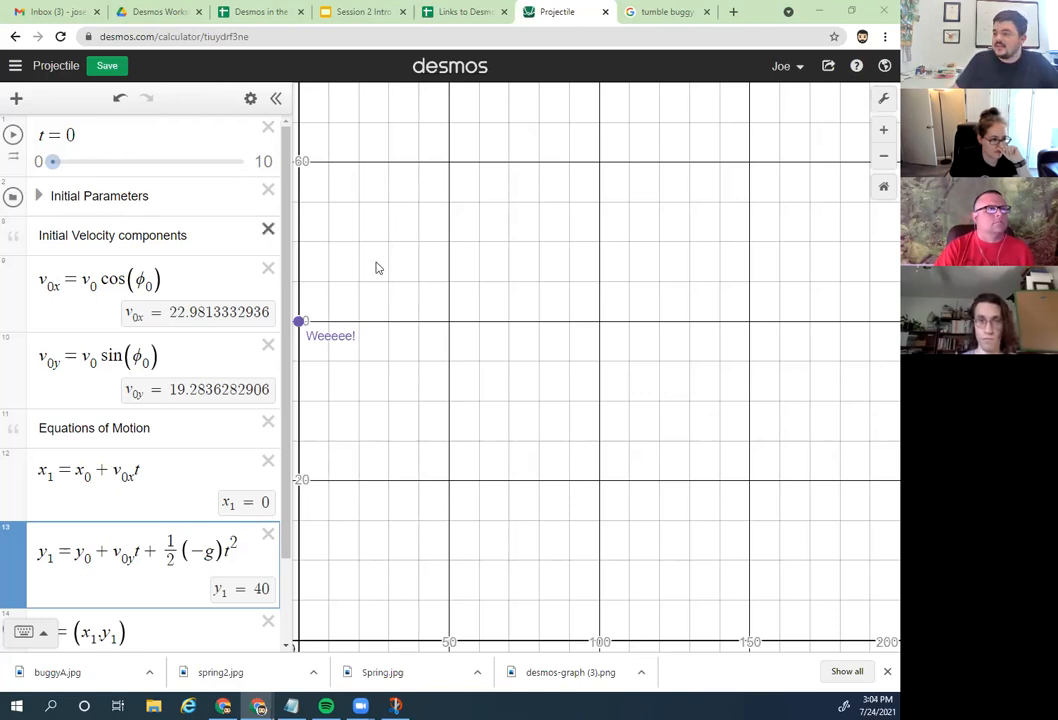
# Step: Define the horizontal projection point P_X = (x_1, 0) in a new expression below point P
pyautogui.moveTo(320, 250); pyautogui.dragTo(281, 359)
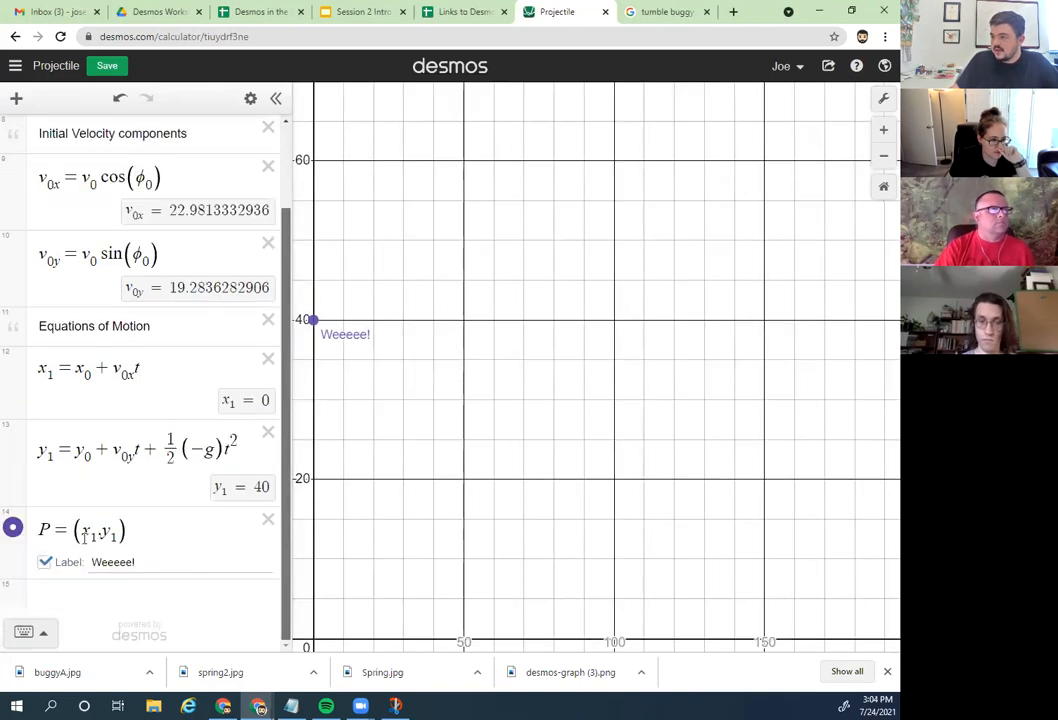
pyautogui.click(78, 600)
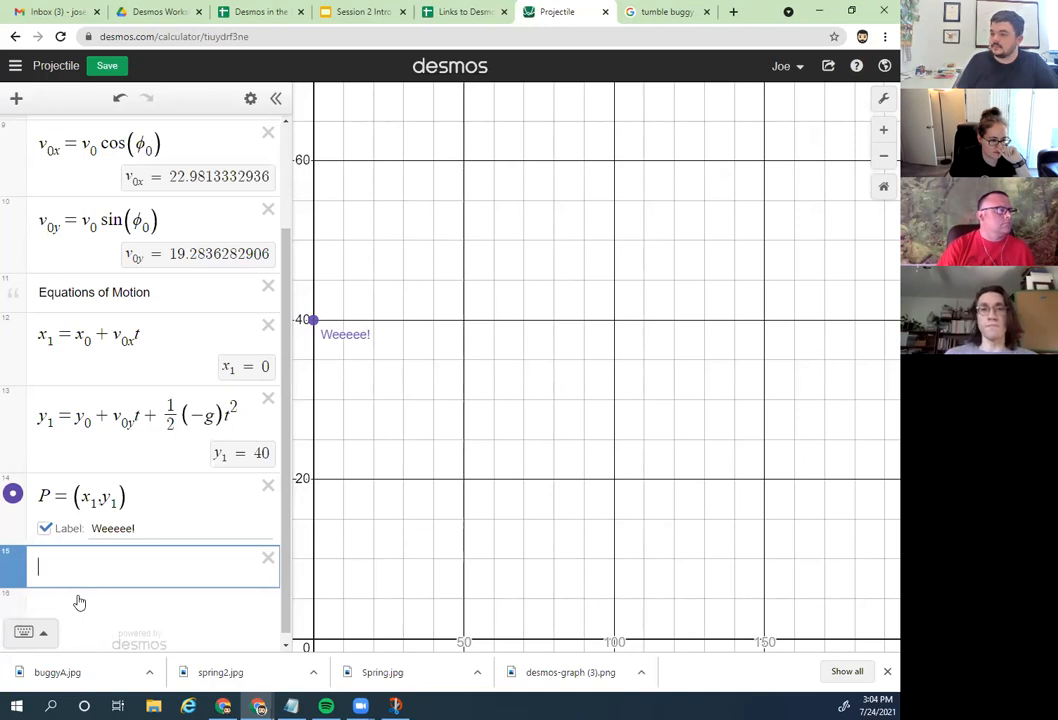
pyautogui.write('P_x')
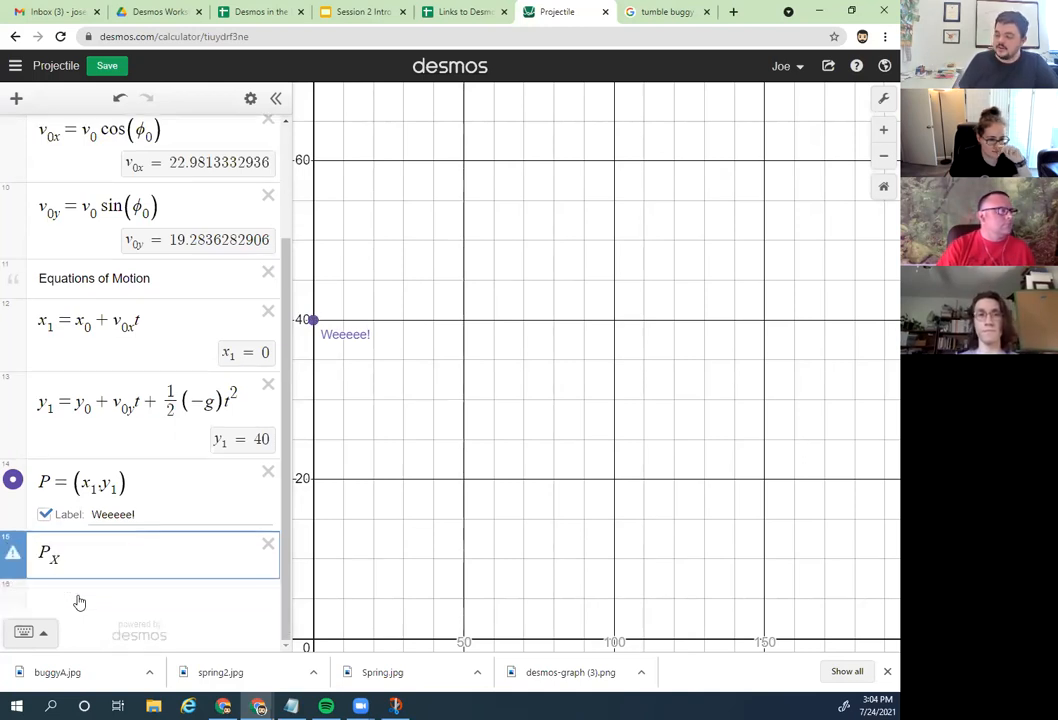
pyautogui.write('=')
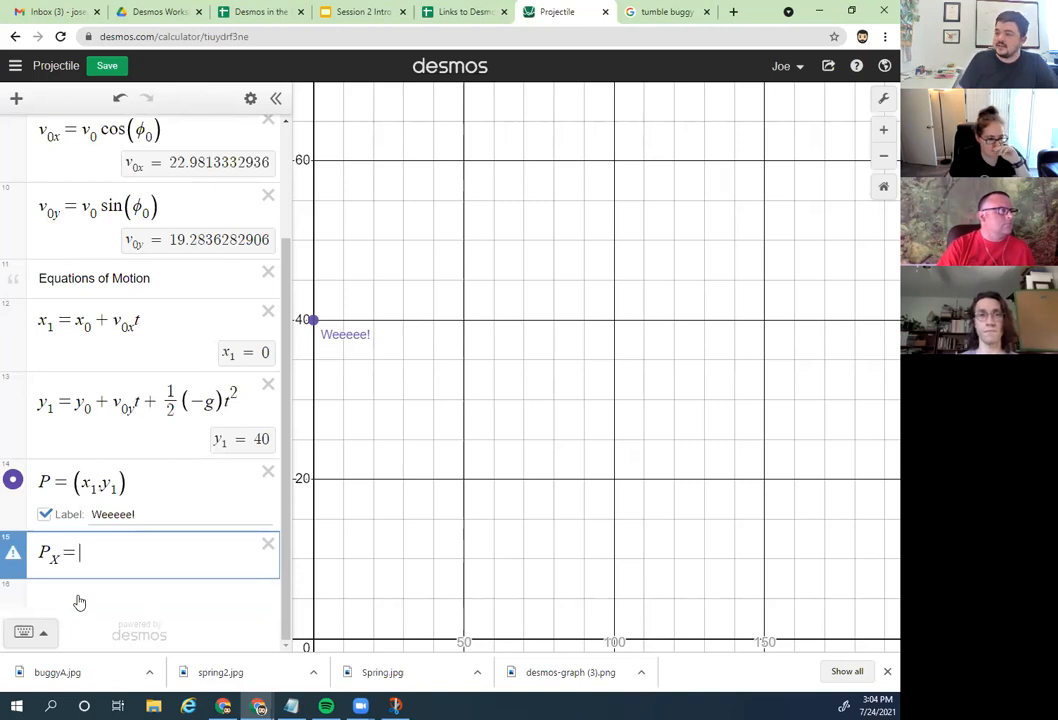
pyautogui.write('(x_1')
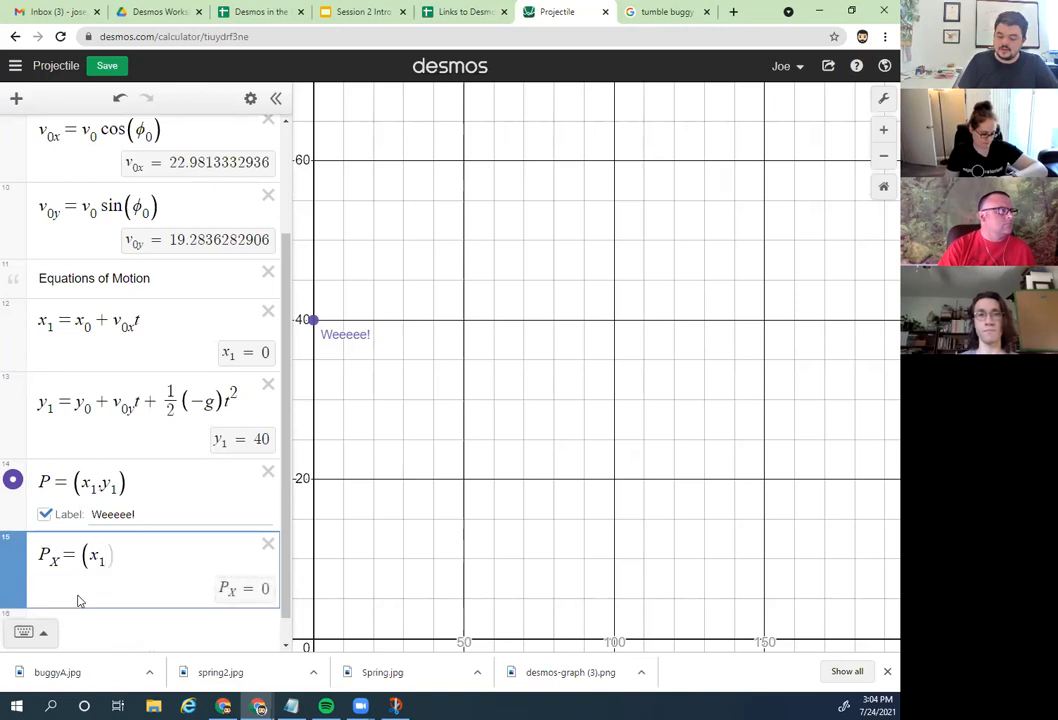
pyautogui.write(',0')
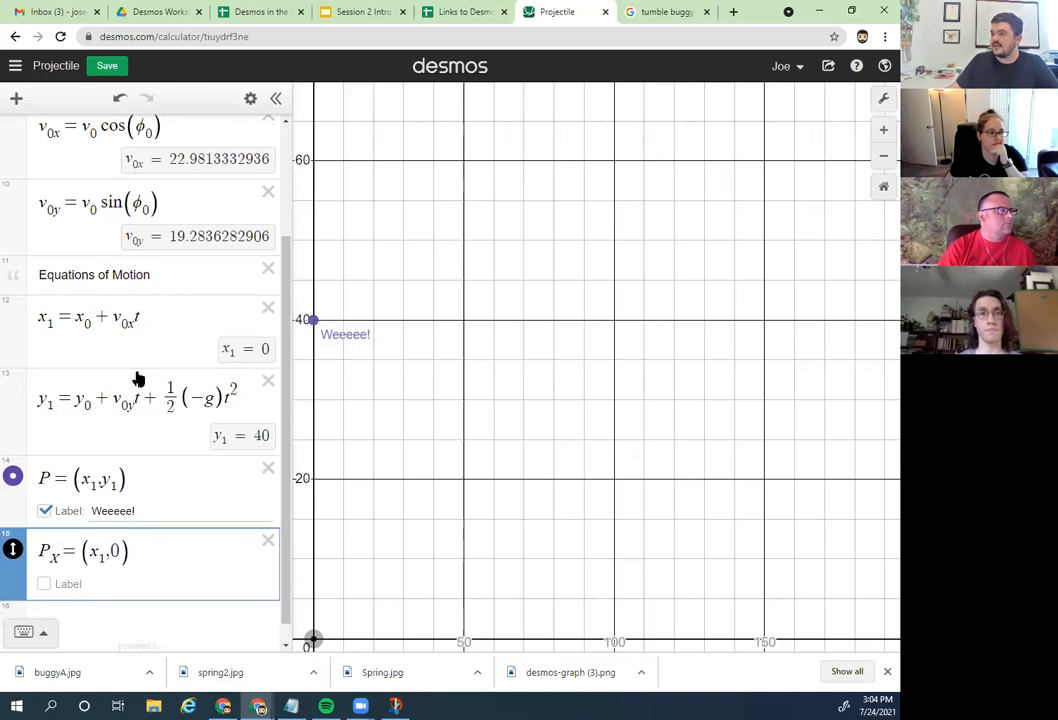
# Step: Play the t animation to check how P_X follows the projectile, and return the slider to t = 0
pyautogui.scroll(1, 163, 567)
pyautogui.scroll(1, 163, 567)
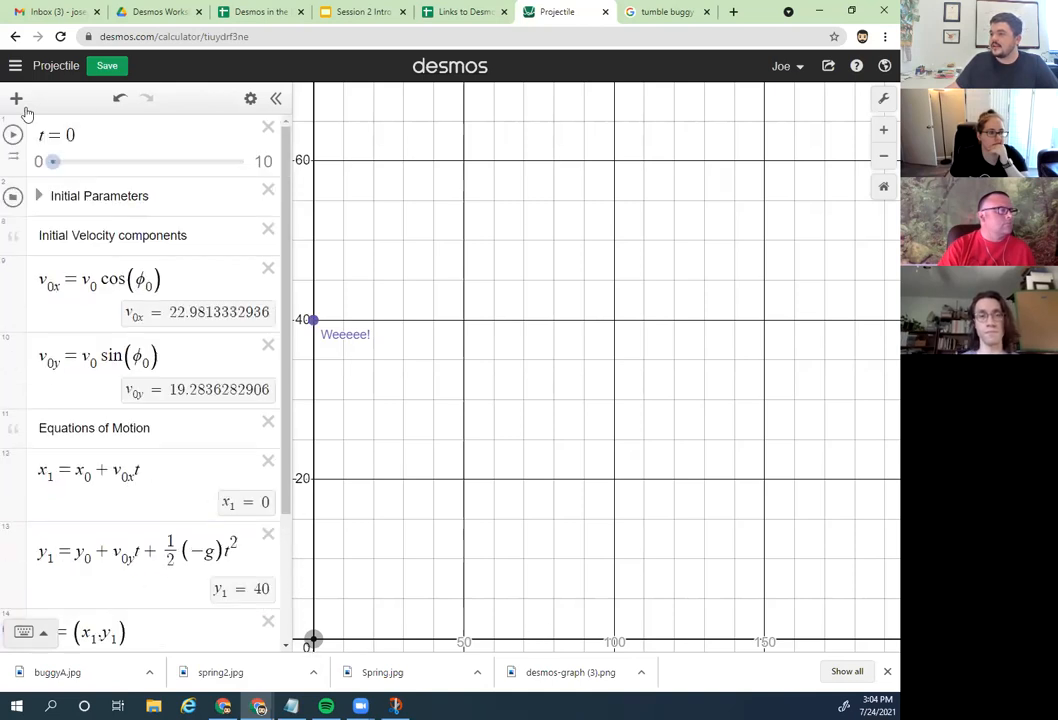
pyautogui.click(12, 134)
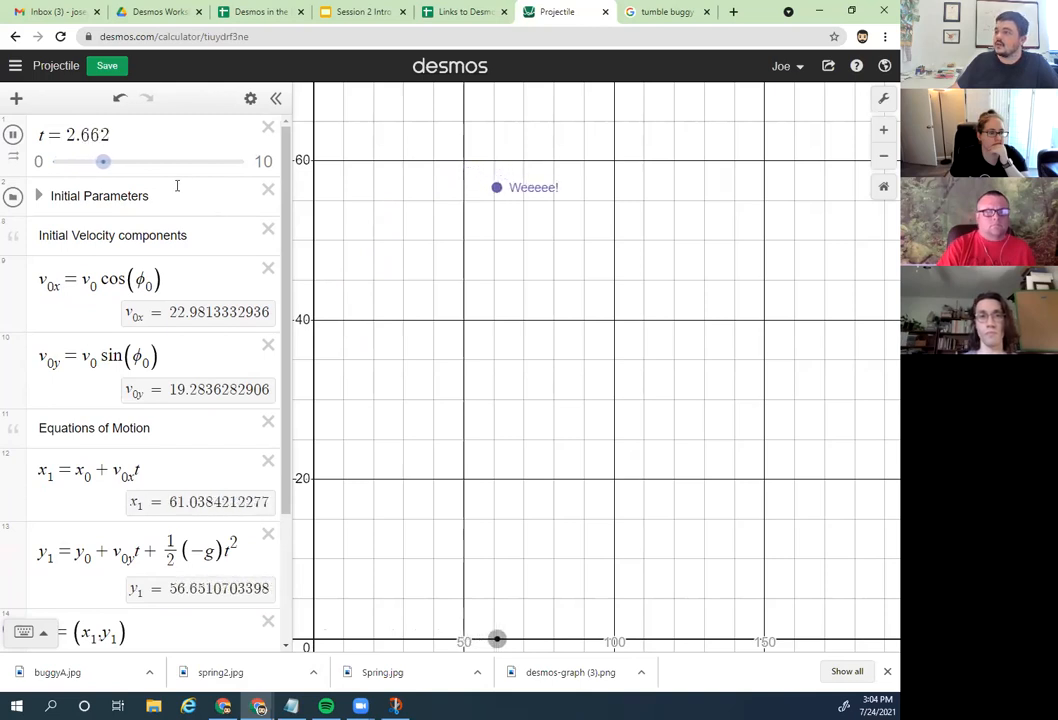
pyautogui.moveTo(113, 162); pyautogui.dragTo(52, 162)
# Step: Define the vertical projection point P_Y = (0, P.y) in a new expression below P_X
pyautogui.scroll(-3, 150, 340)
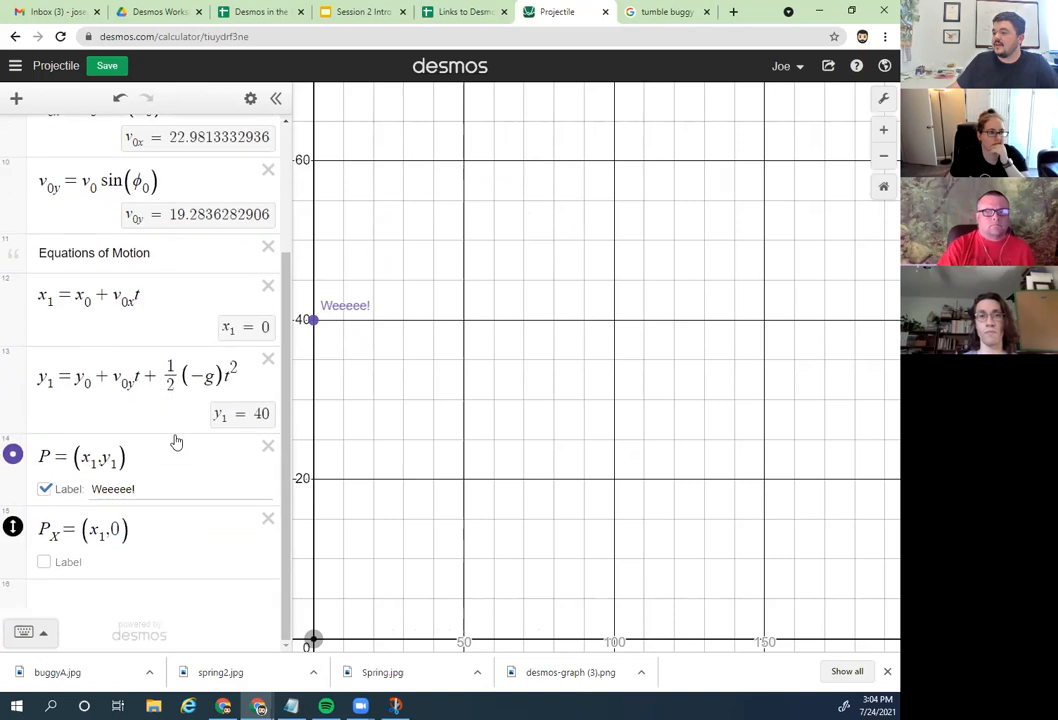
pyautogui.click(98, 598)
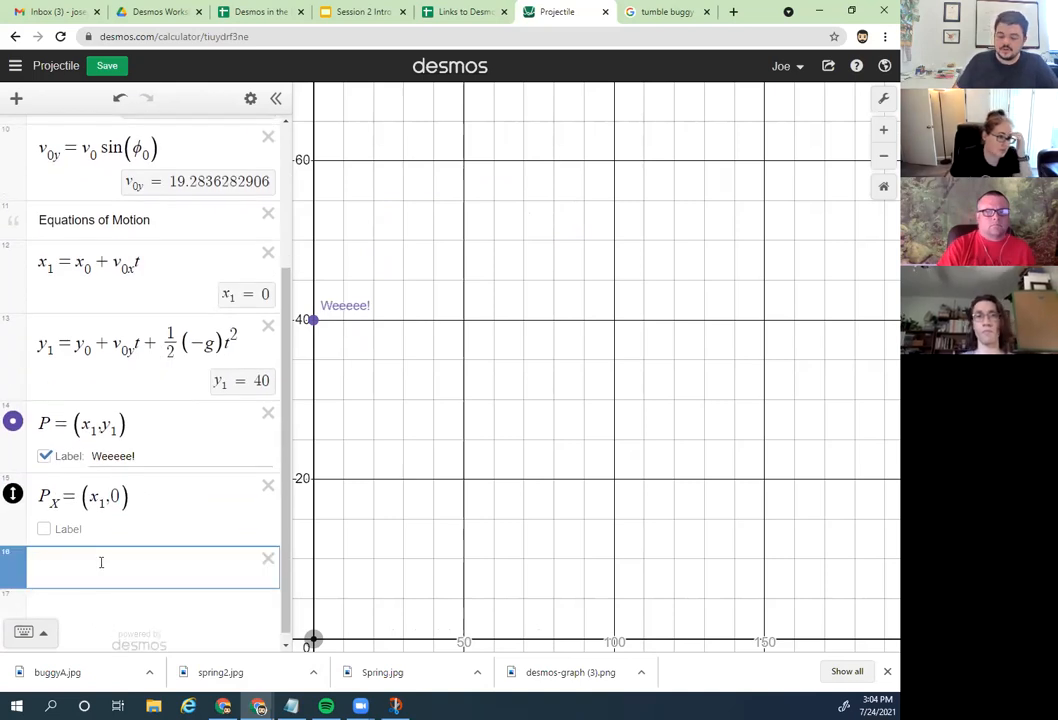
pyautogui.write('P_y = ')
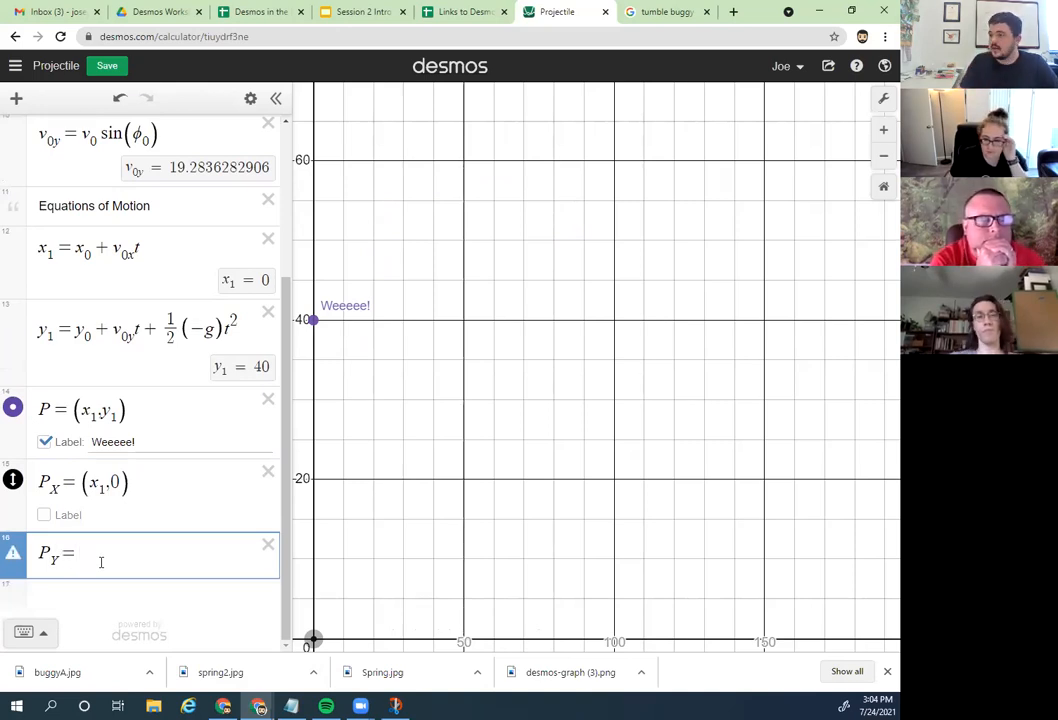
pyautogui.write('(')
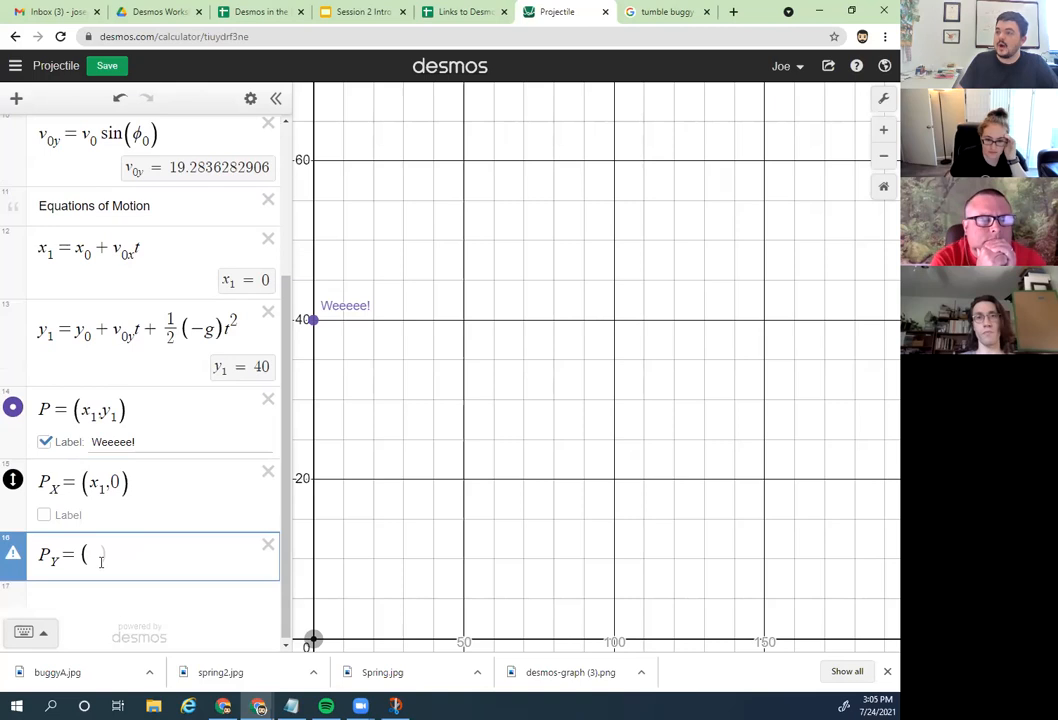
pyautogui.write('0')
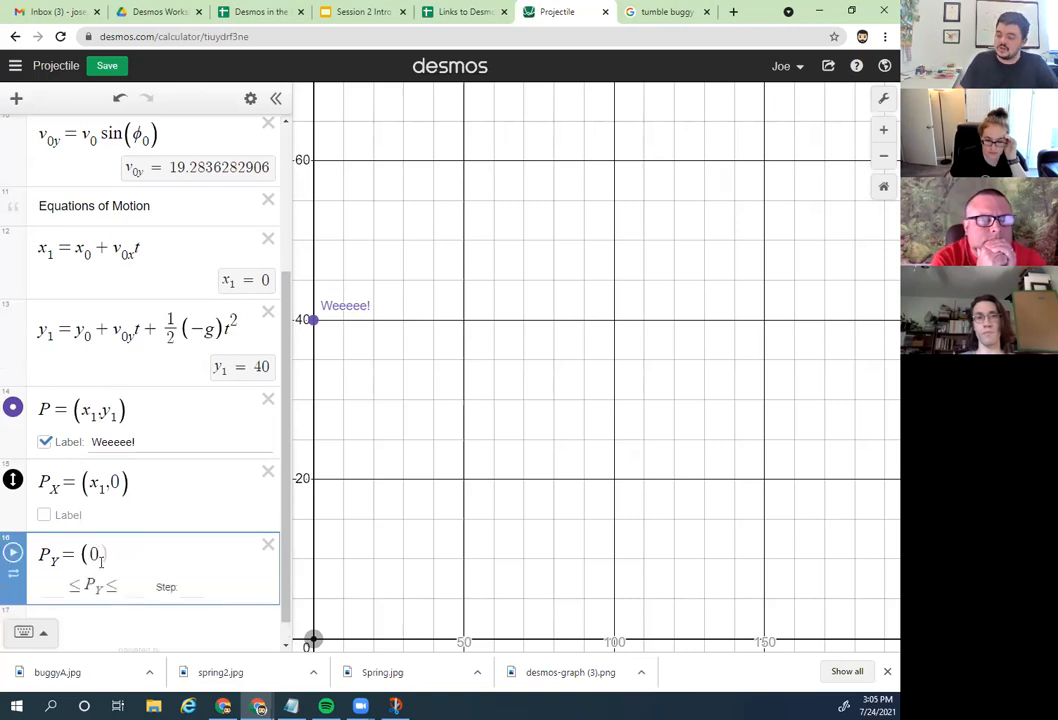
pyautogui.write(',P')
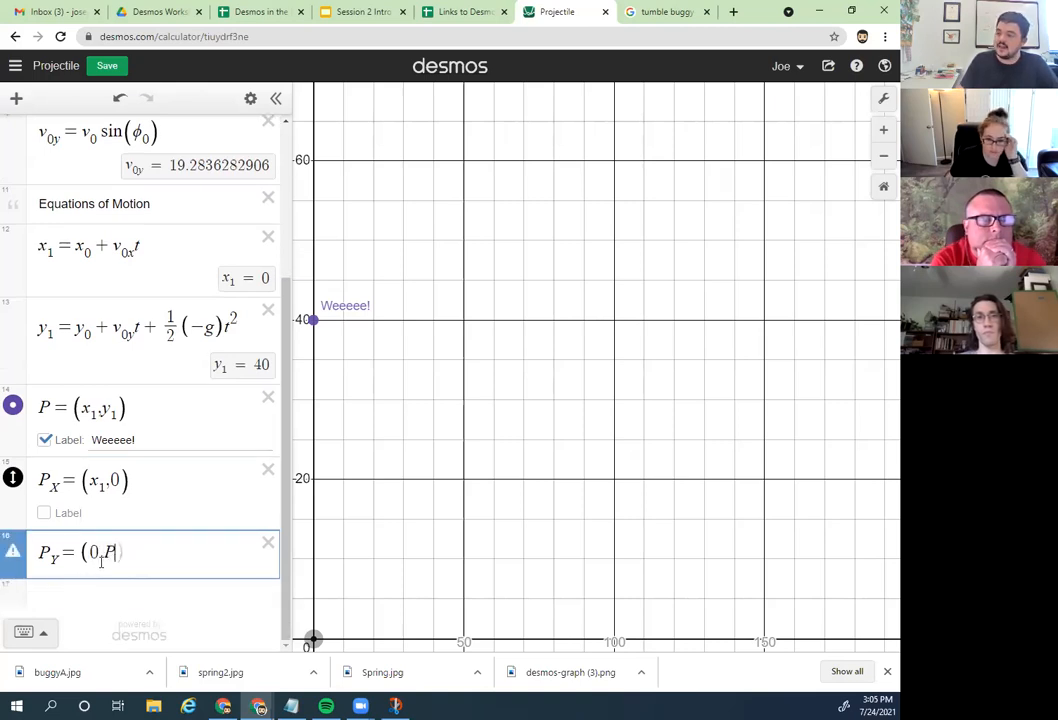
pyautogui.write('.')
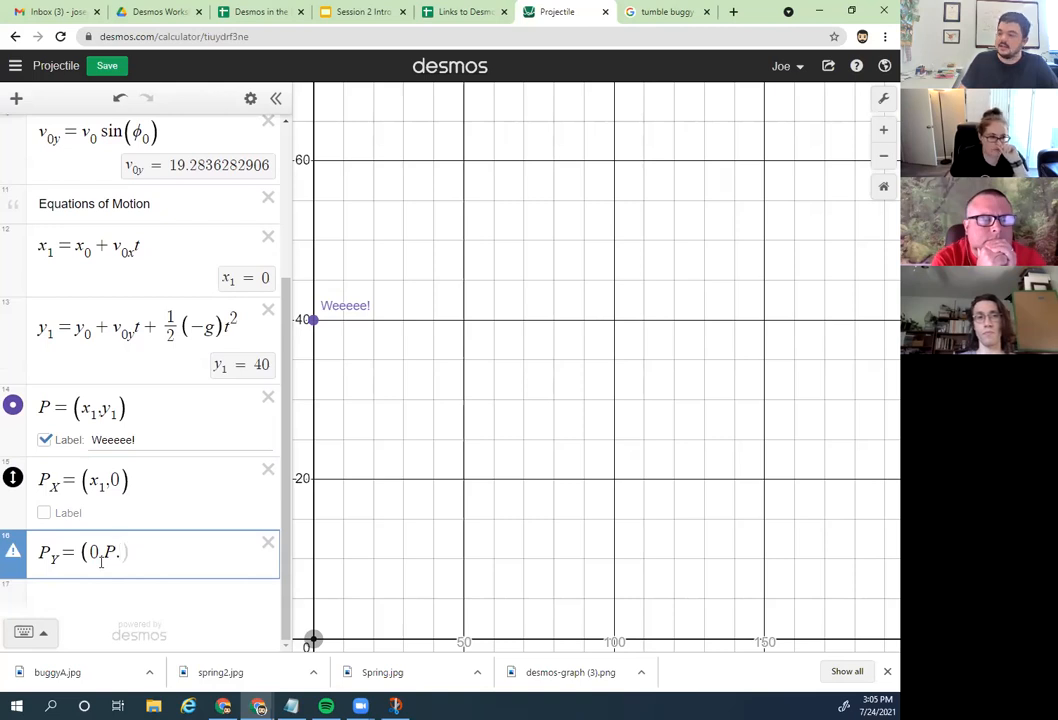
pyautogui.write('y')
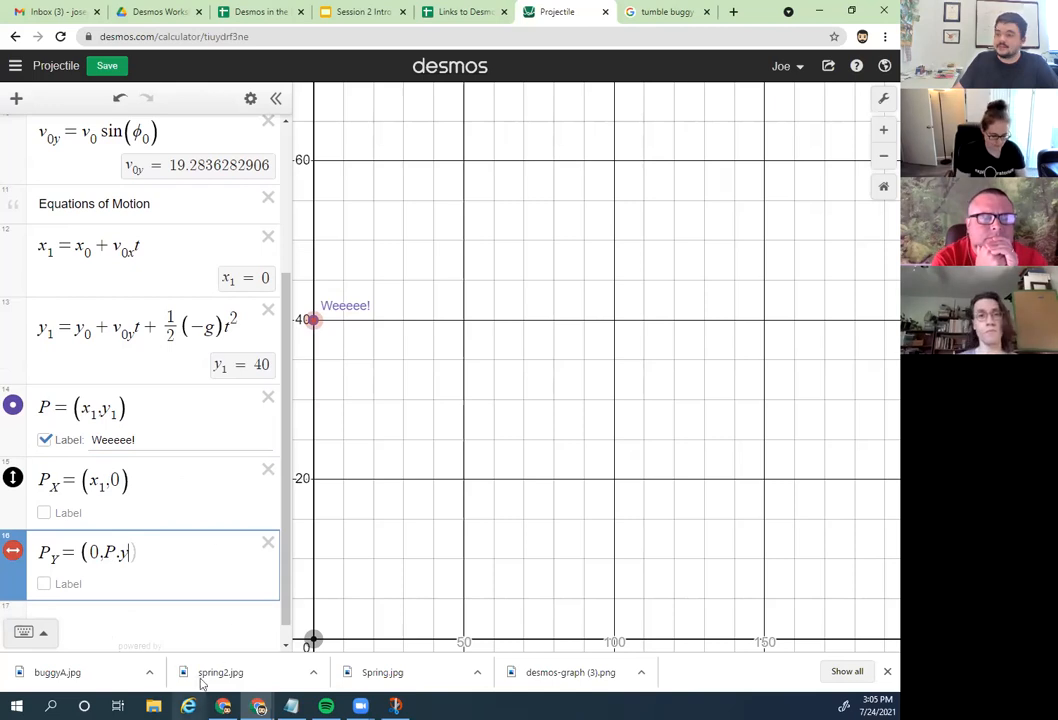
pyautogui.write(')')
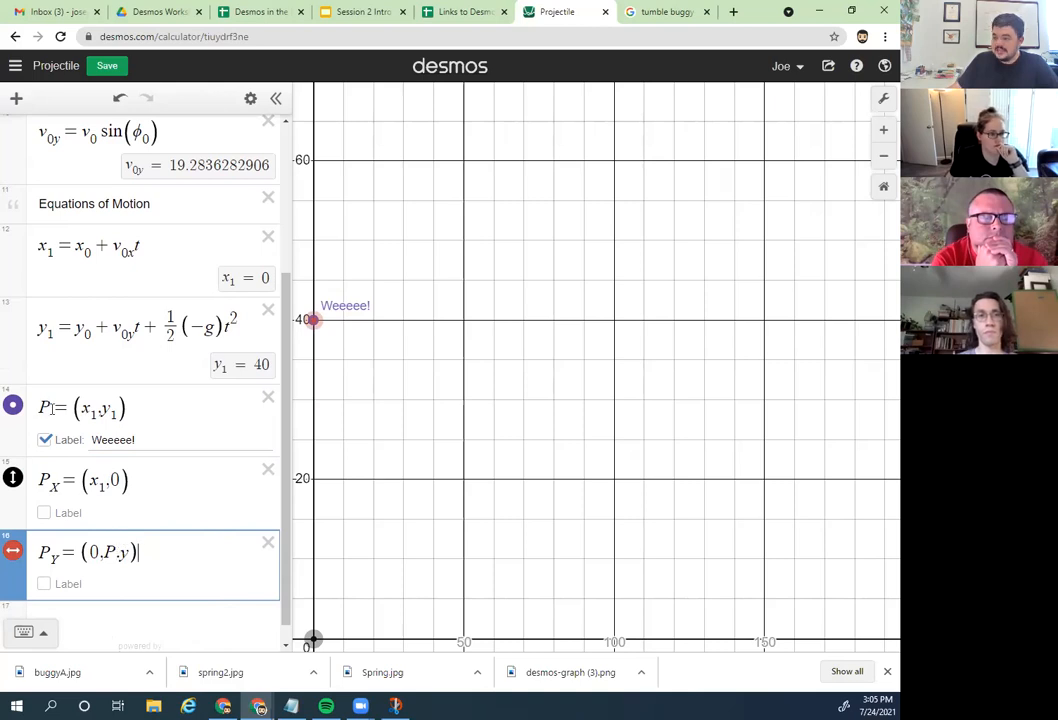
# Step: Compare the P_X and P_Y definitions and save the Projectile graph
pyautogui.click(147, 489)
pyautogui.click(168, 550)
pyautogui.click(157, 468)
pyautogui.click(160, 543)
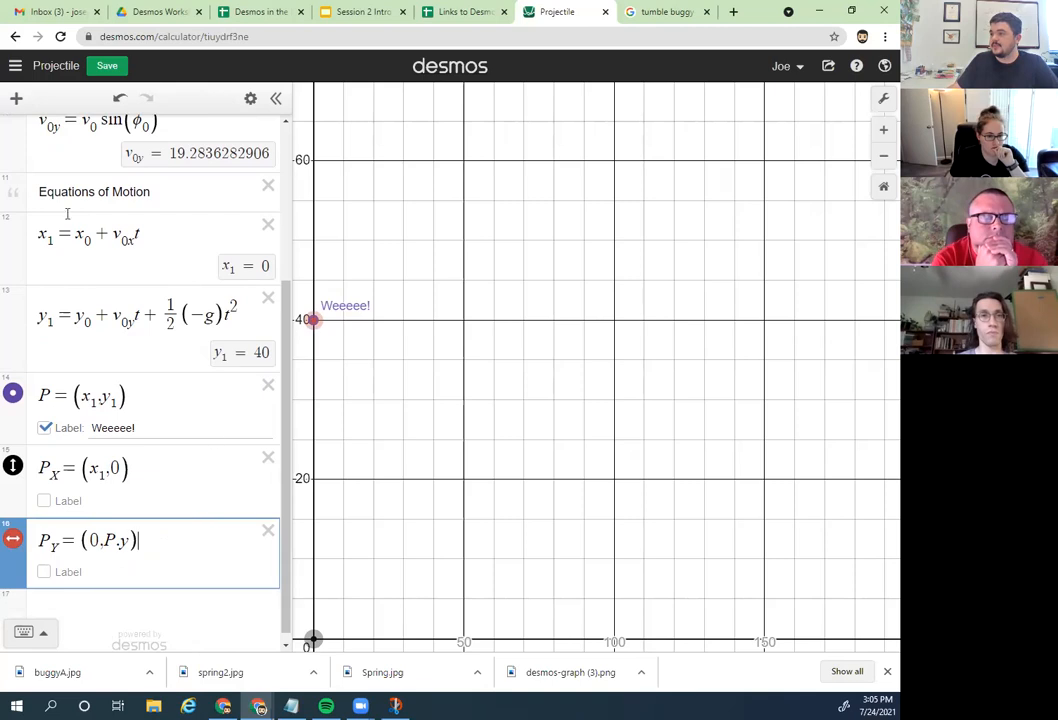
pyautogui.click(116, 66)
# Step: Run the t animation to watch P, P_X and P_Y move together, pause it and reset t to 0
pyautogui.scroll(3, 191, 364)
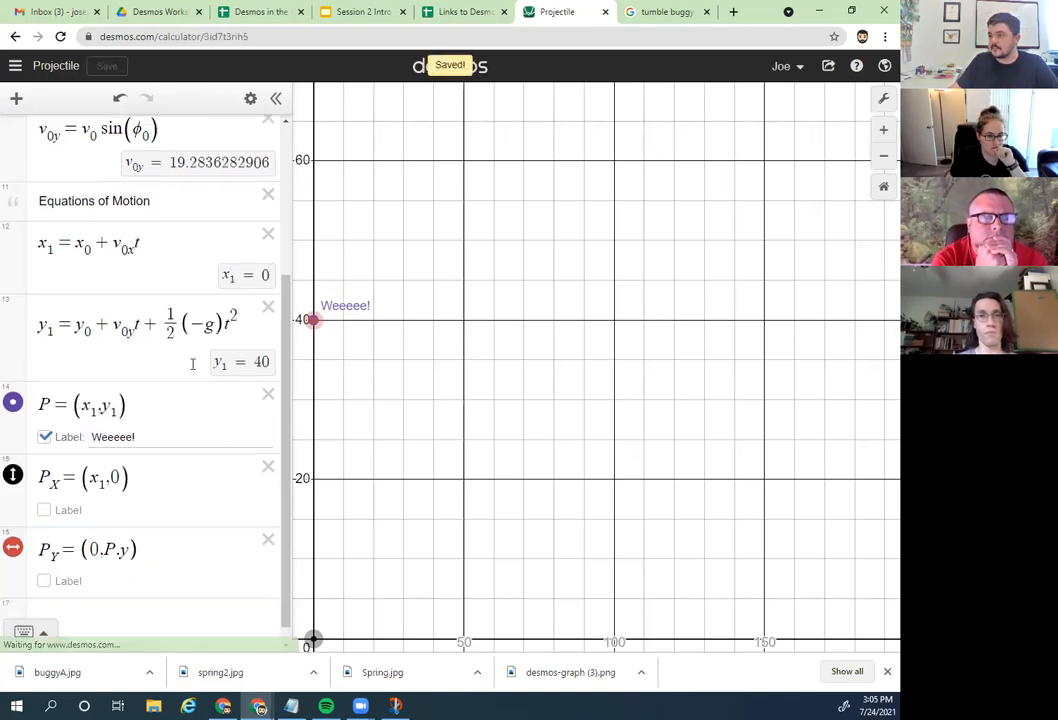
pyautogui.click(14, 135)
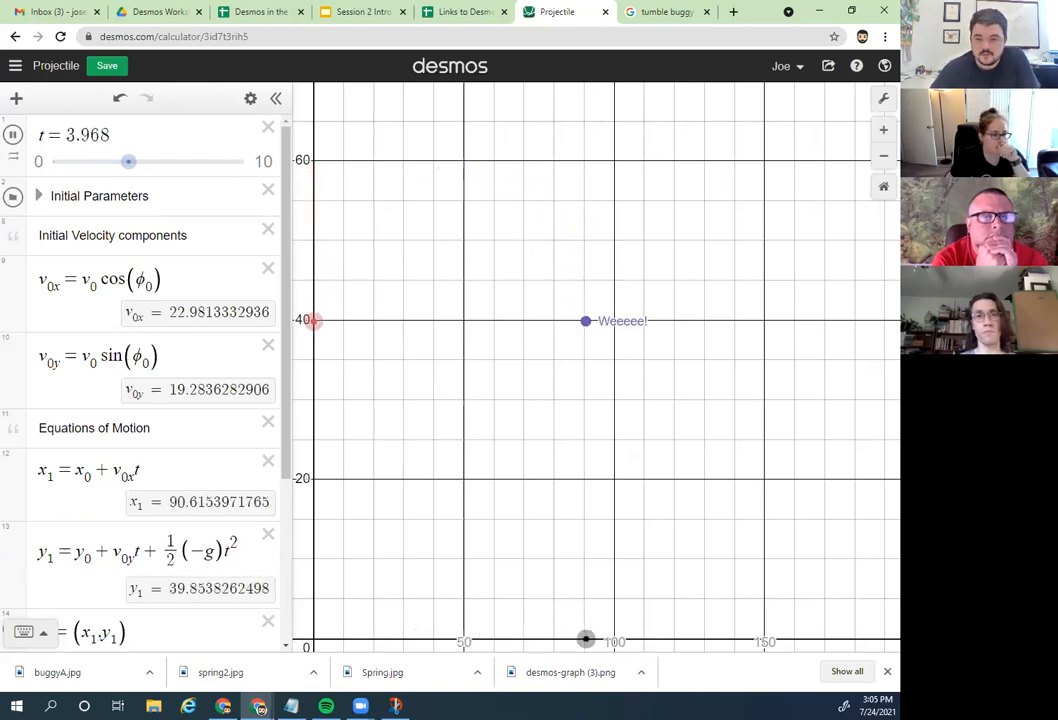
pyautogui.click(12, 135)
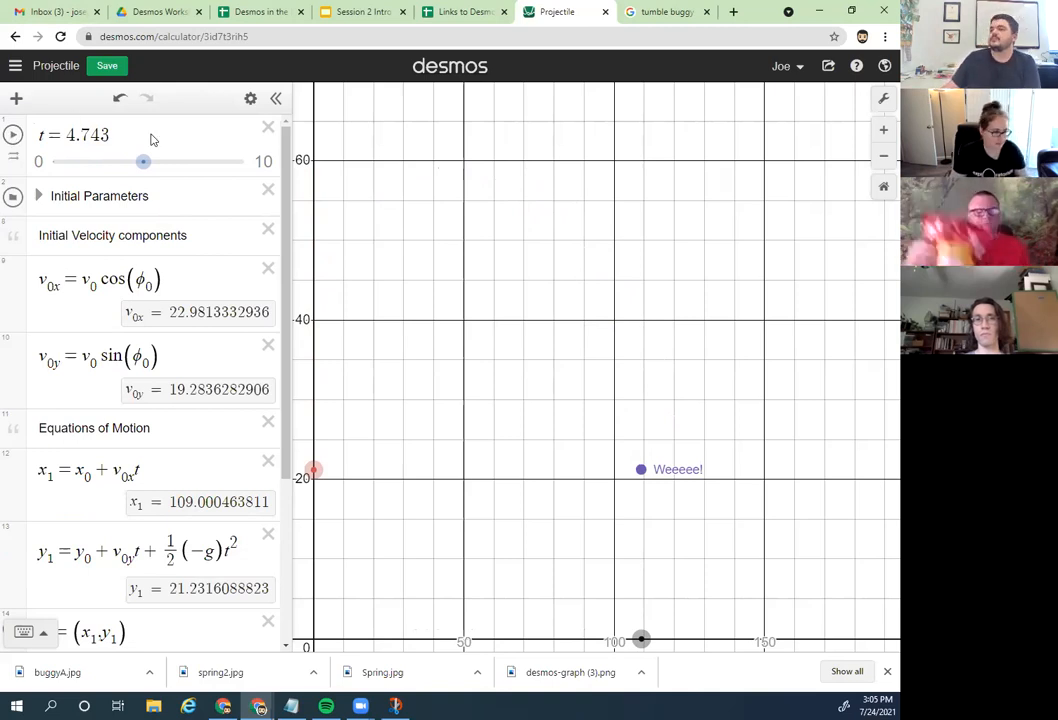
pyautogui.moveTo(145, 167); pyautogui.dragTo(33, 160)
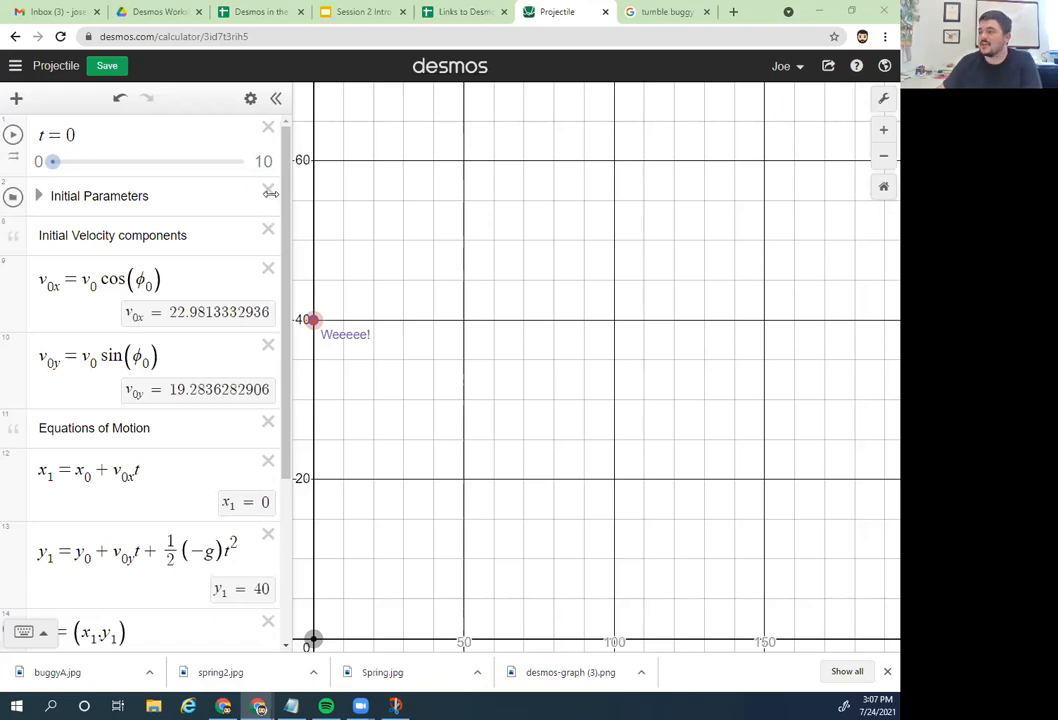
pyautogui.scroll(-3, 286, 191)
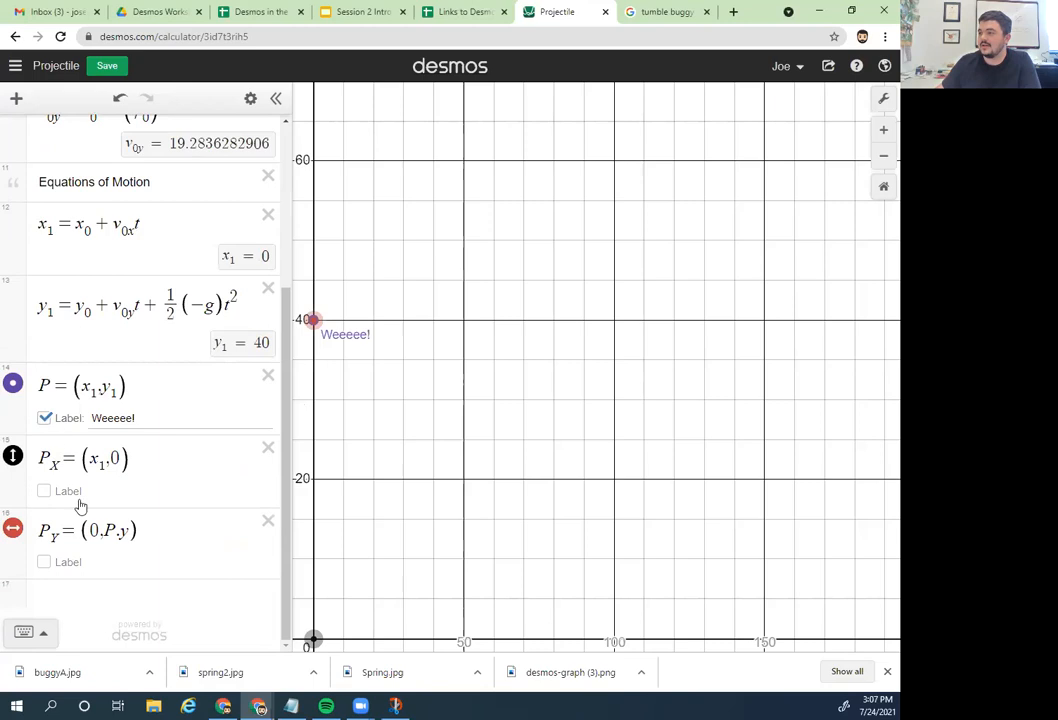
pyautogui.click(110, 602)
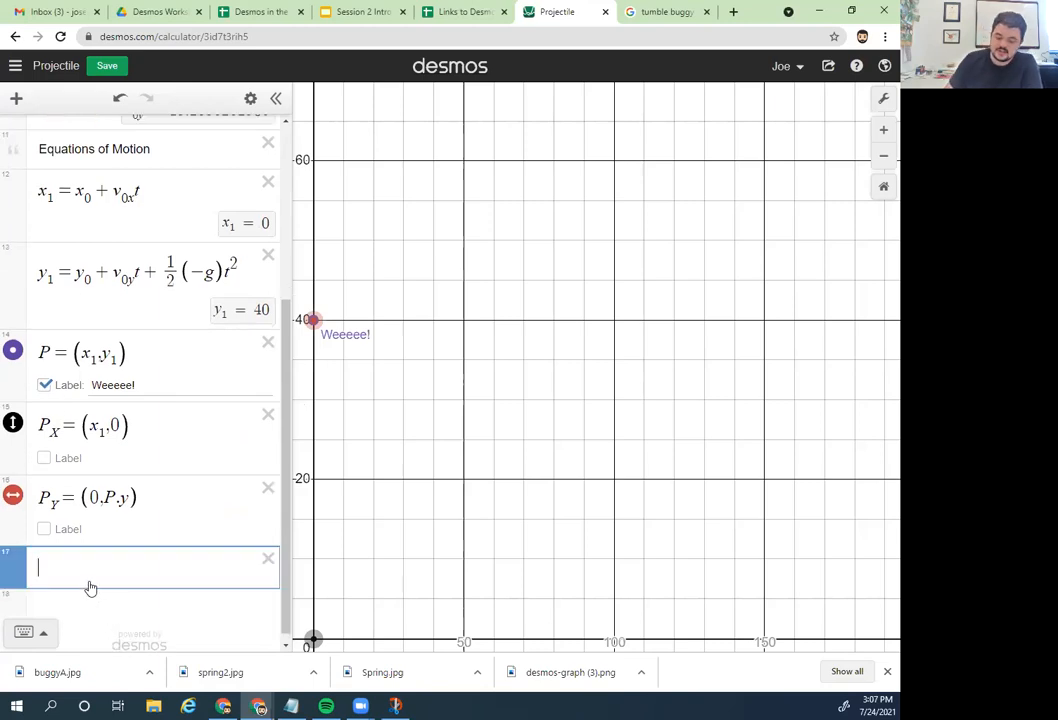
pyautogui.write('(')
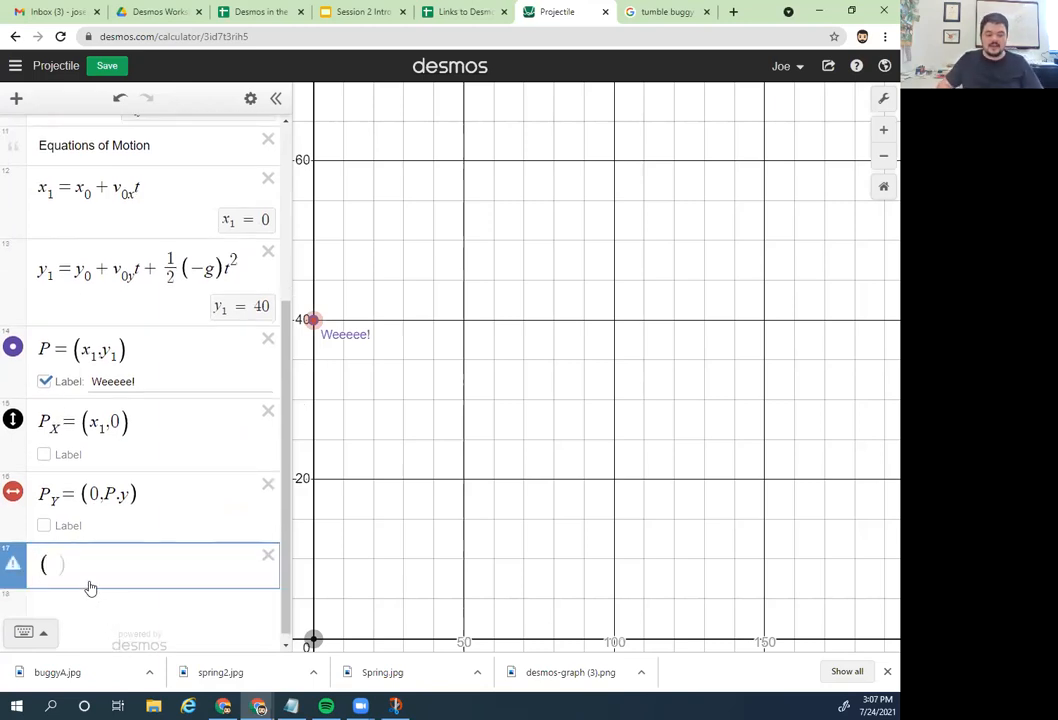
pyautogui.write('x_1')
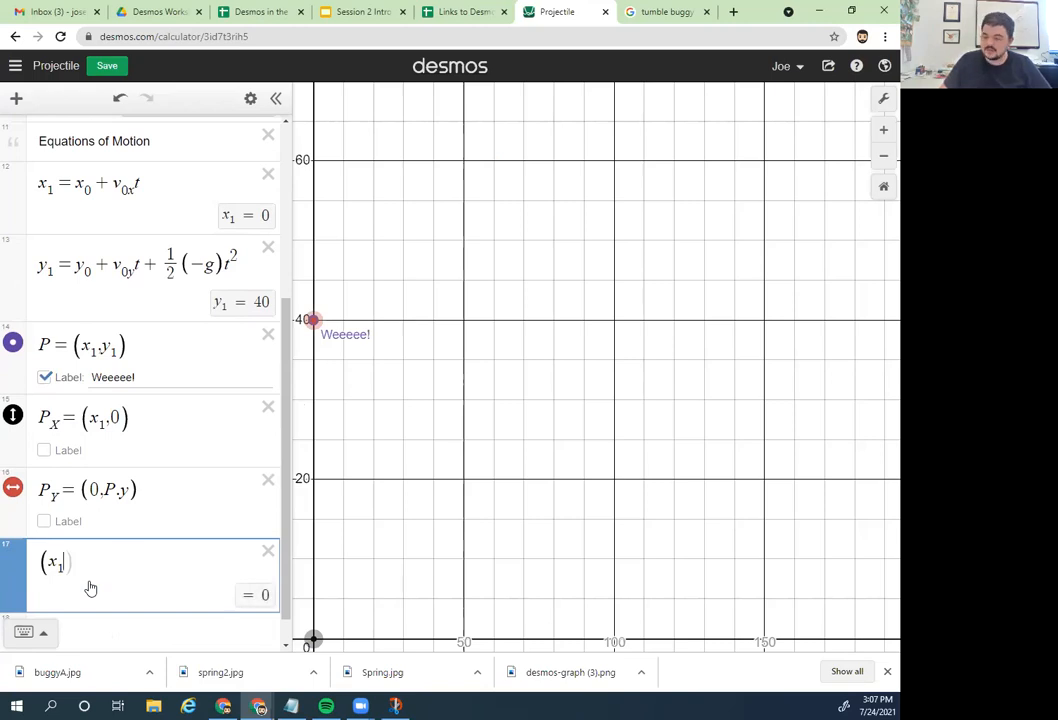
pyautogui.press('BackSpace')
pyautogui.press('BackSpace')
pyautogui.press('BackSpace')
pyautogui.press('BackSpace')
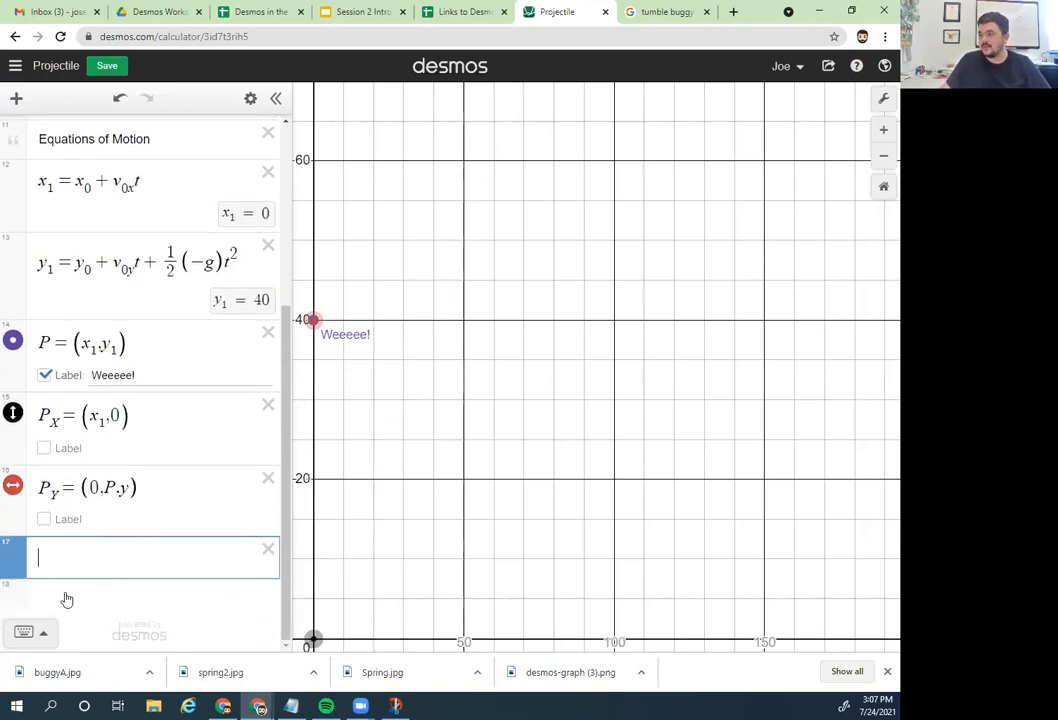
# Step: Rewrite the horizontal equation of motion as a function of time, x_1(t) = x_0 + v_0x t
pyautogui.scroll(3, 199, 493)
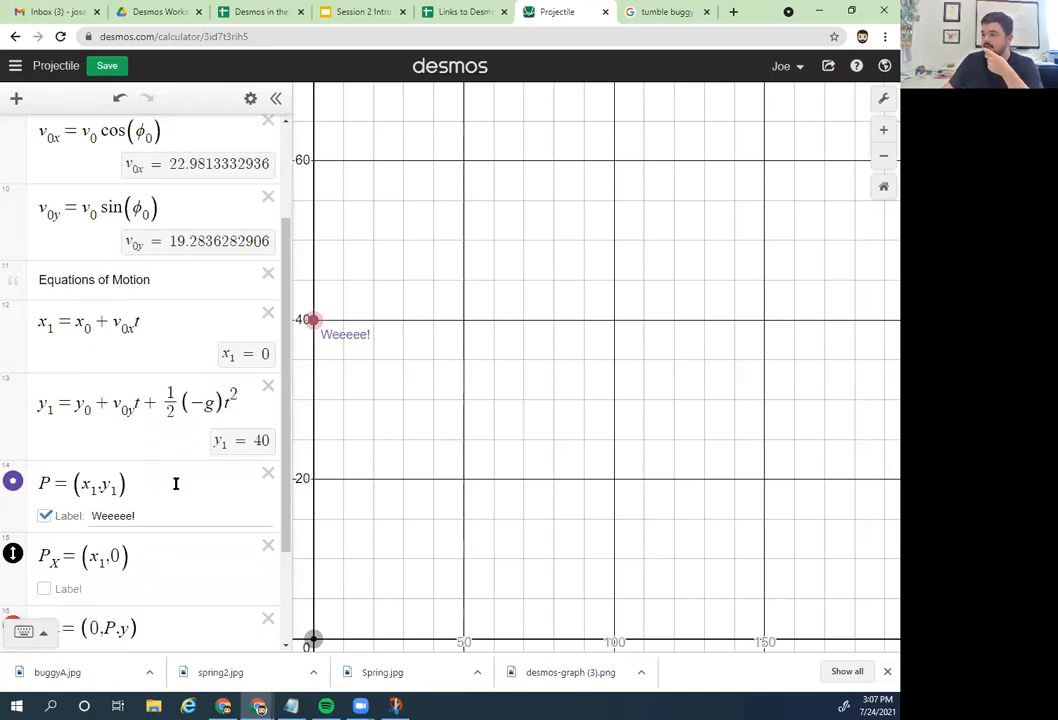
pyautogui.scroll(2, 100, 430)
pyautogui.click(61, 395)
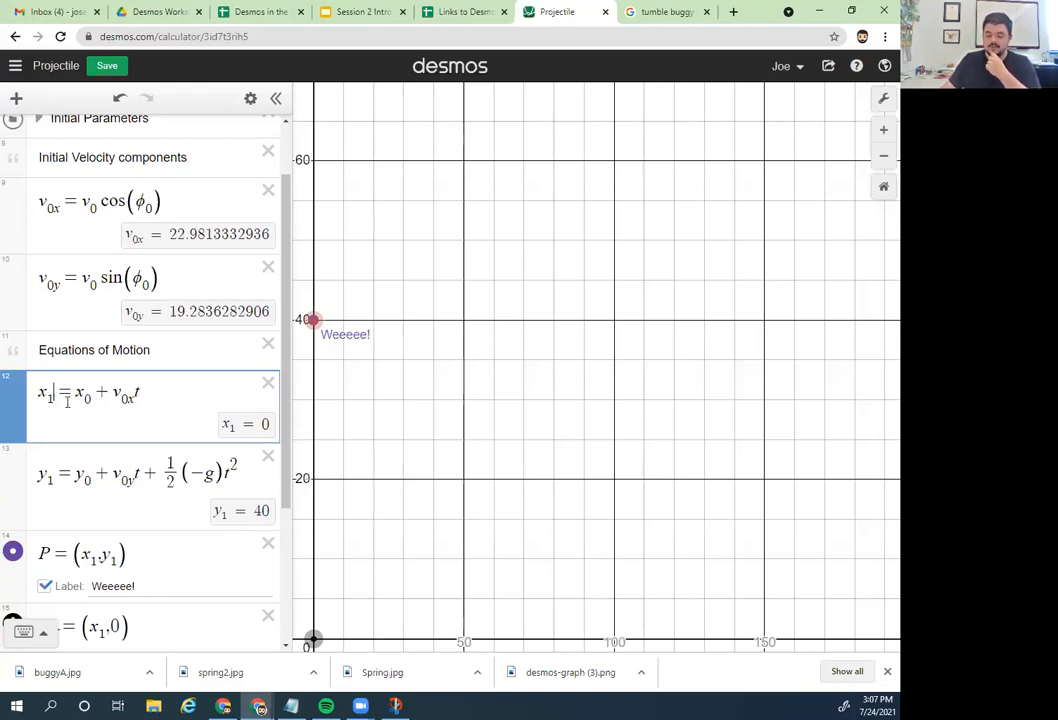
pyautogui.write('(t_0)')
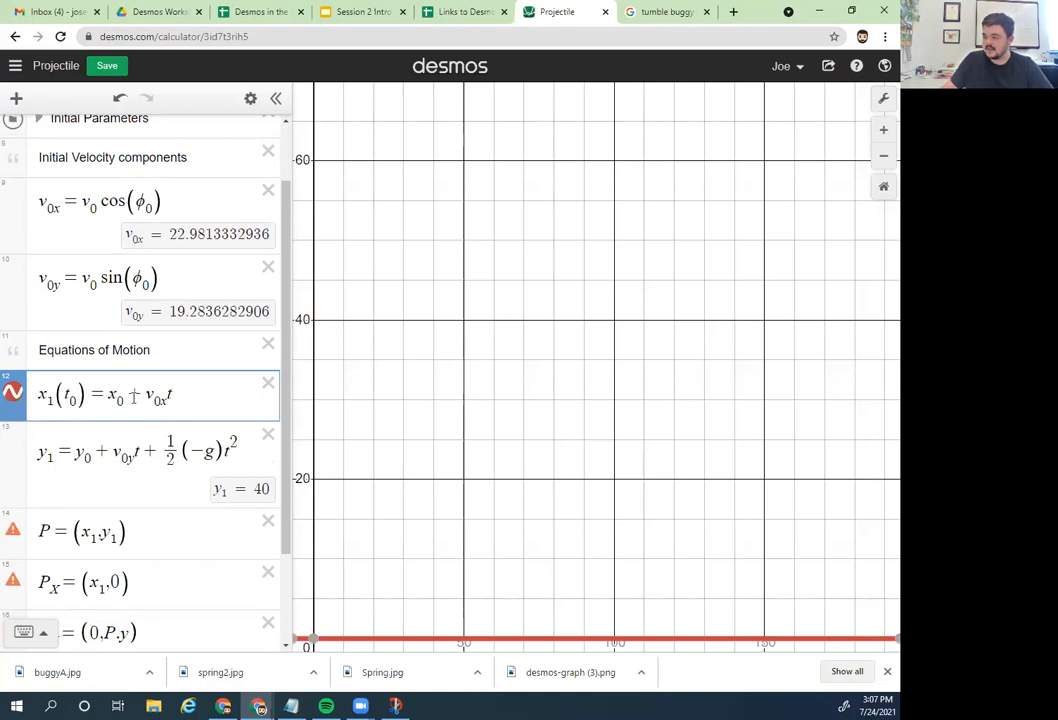
pyautogui.press('BackSpace')
pyautogui.scroll(1, 70, 420)
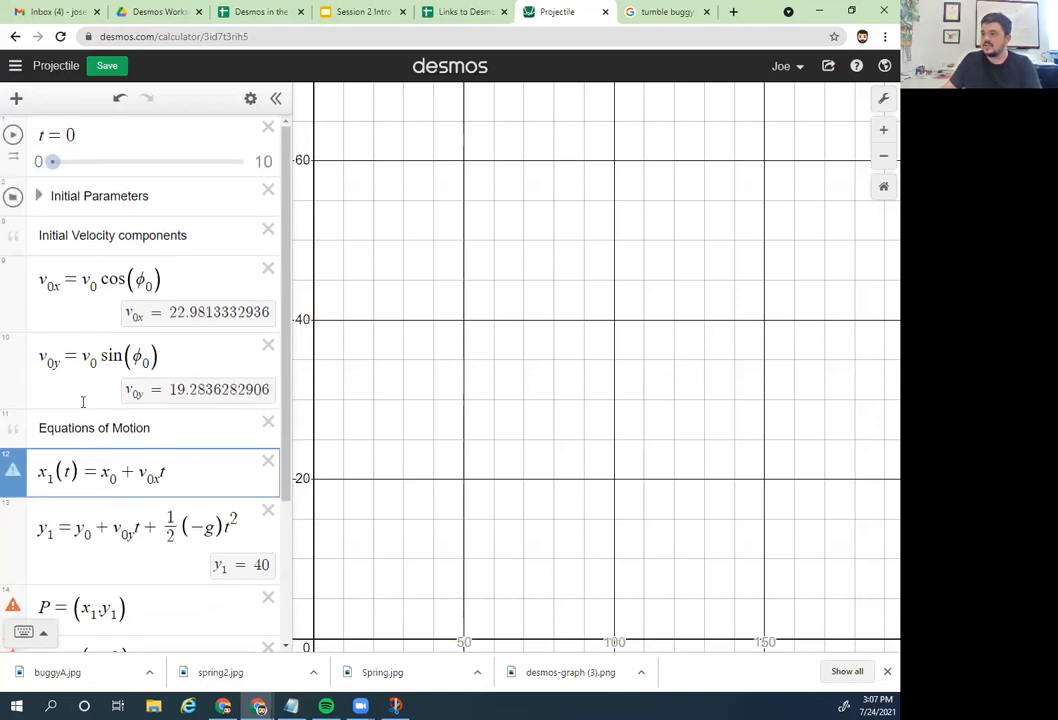
# Step: Rename the time slider variable to t_0 and rewrite the vertical equation of motion as a function of time, y_1(t)
pyautogui.click(41, 134)
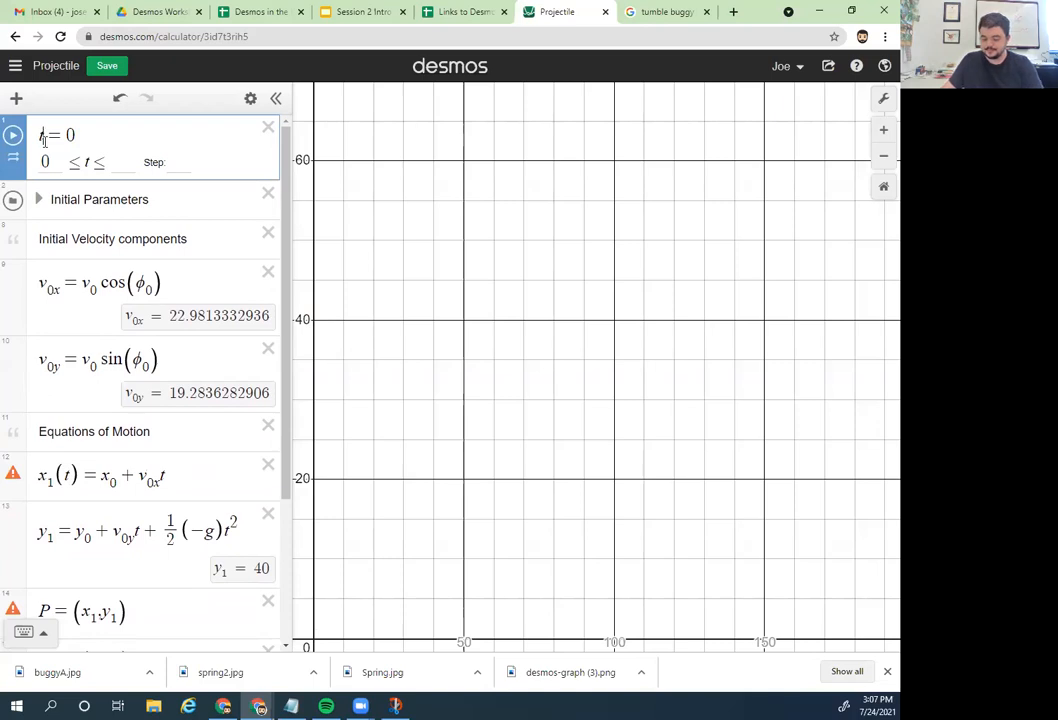
pyautogui.write('0')
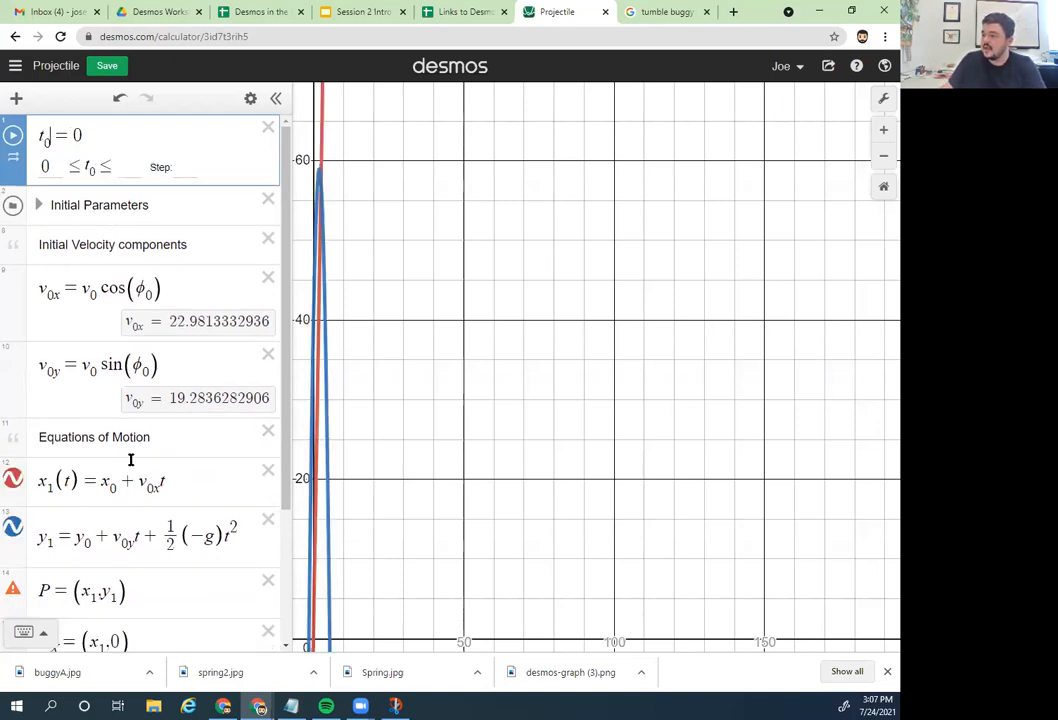
pyautogui.scroll(-1, 120, 462)
pyautogui.click(90, 467)
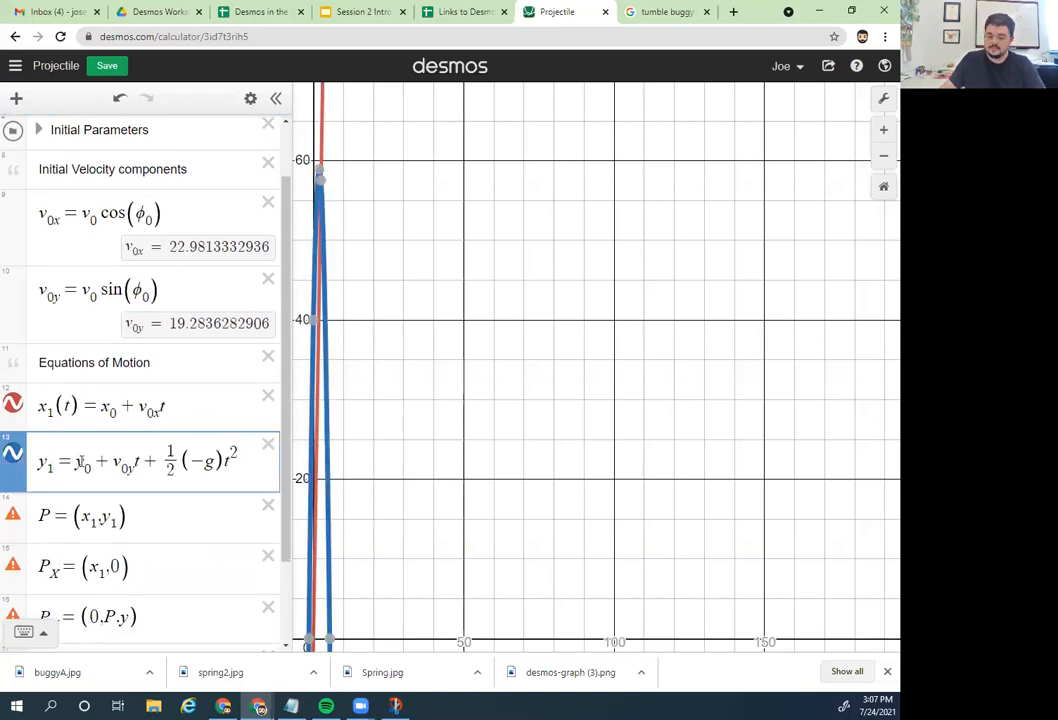
pyautogui.write('(t)')
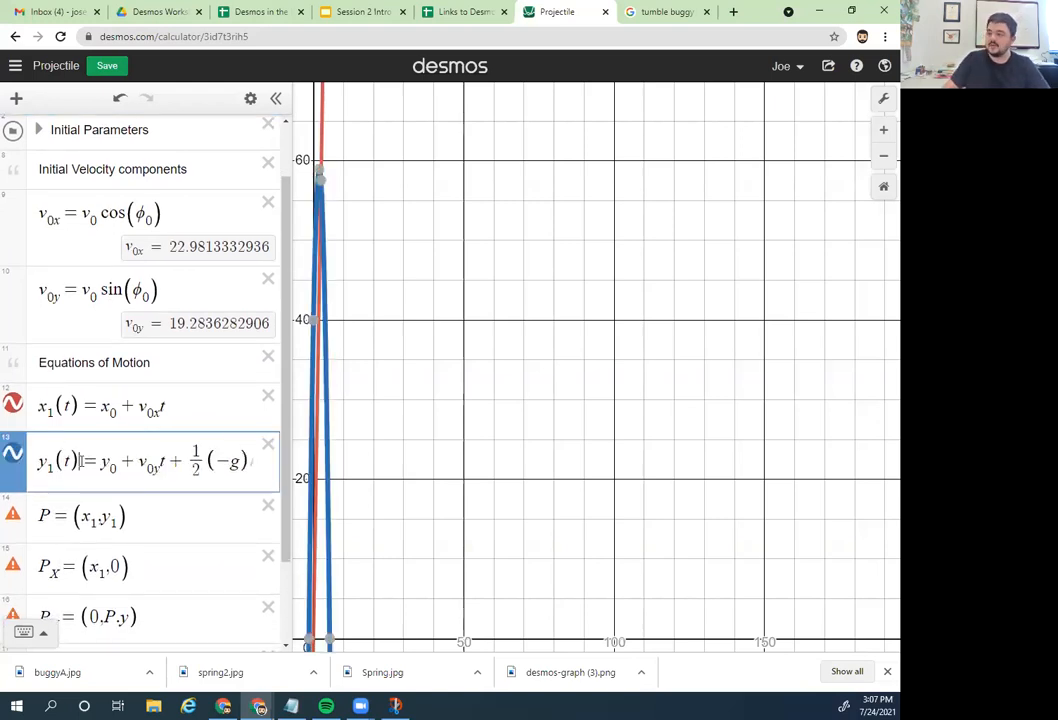
# Step: Hide the plotted curves of the x_1(t) and y_1(t) equations of motion
pyautogui.click(12, 453)
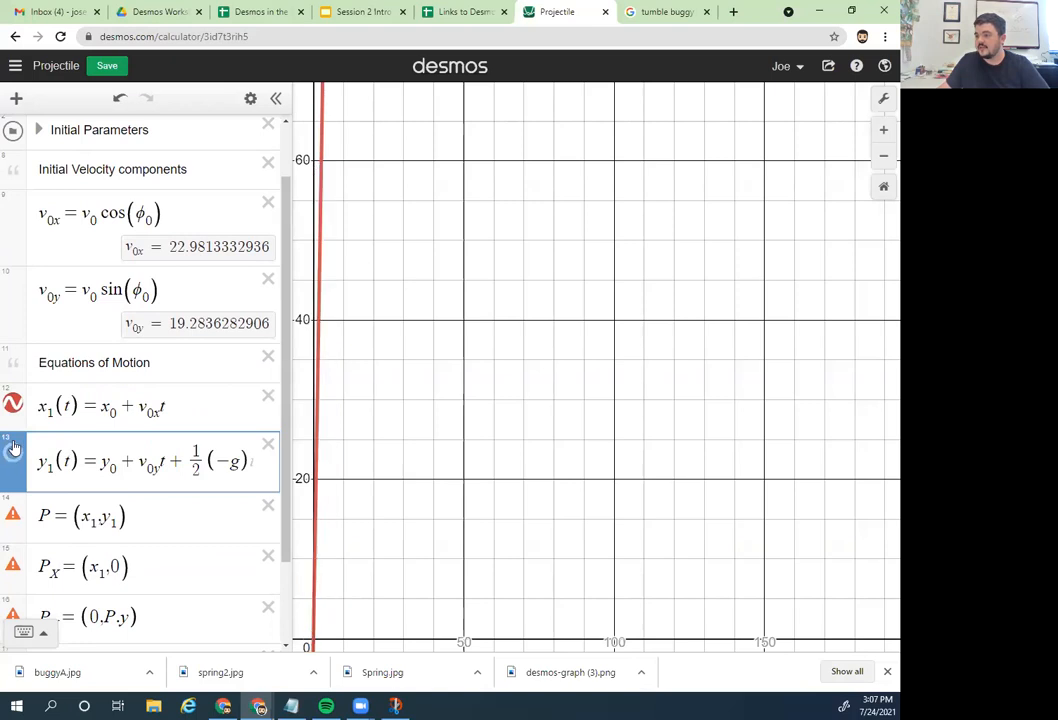
pyautogui.click(13, 405)
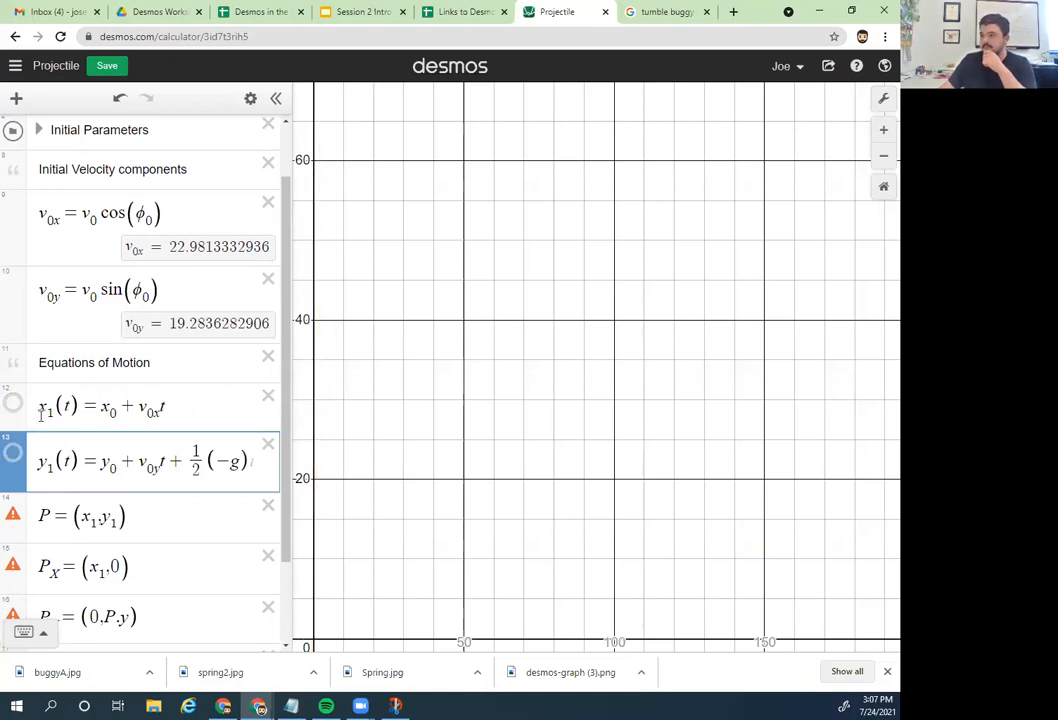
pyautogui.moveTo(286, 389); pyautogui.dragTo(286, 415)
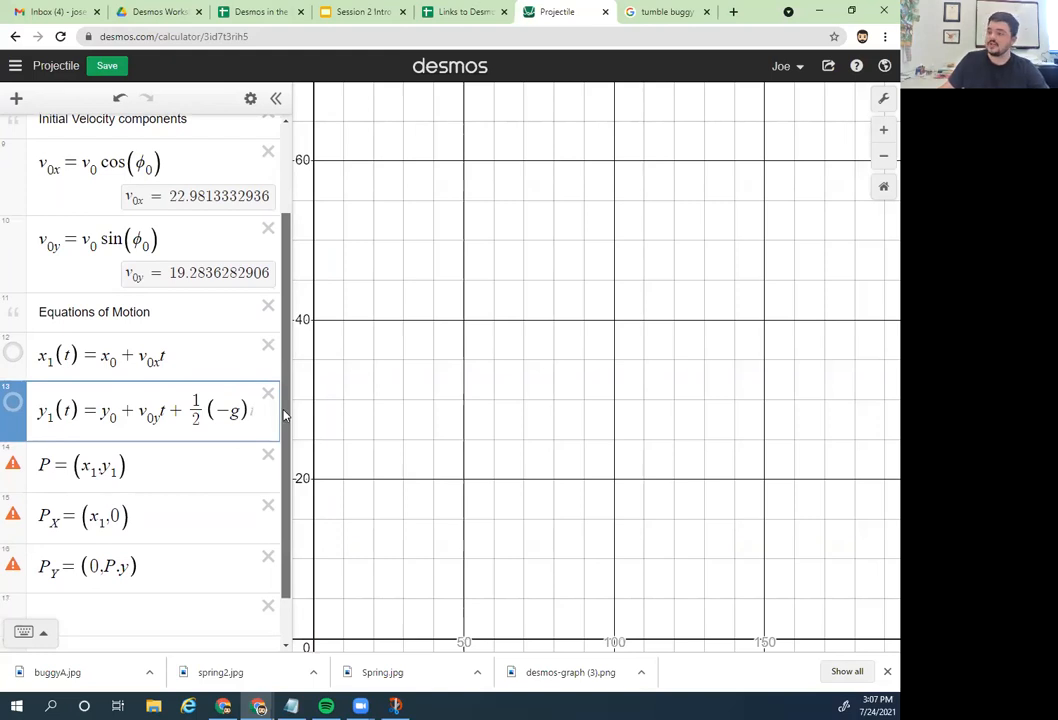
pyautogui.click(179, 352)
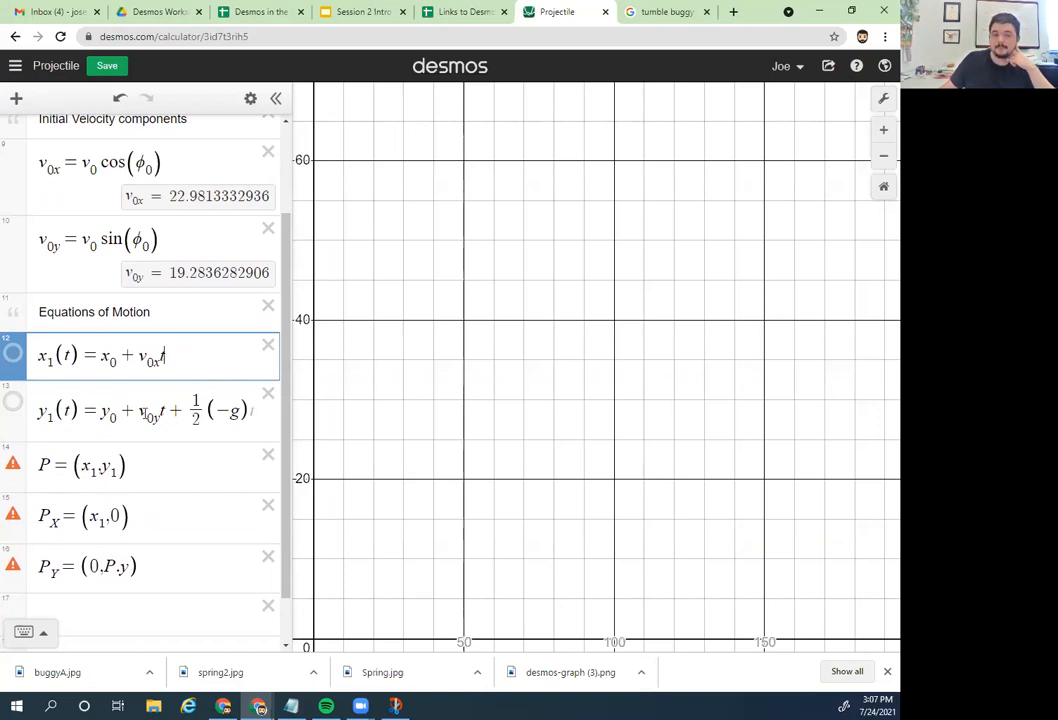
# Step: Redefine point P with both functions evaluated at the slider time, P = (x_1(t_0), y_1(t_0))
pyautogui.click(98, 466)
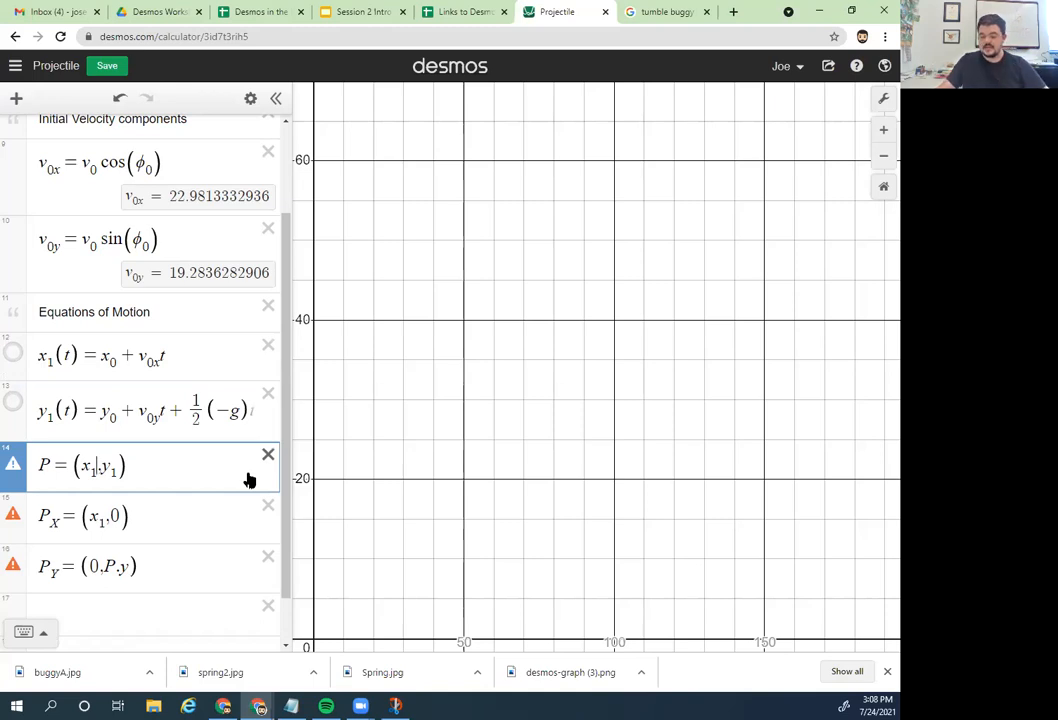
pyautogui.write('(t')
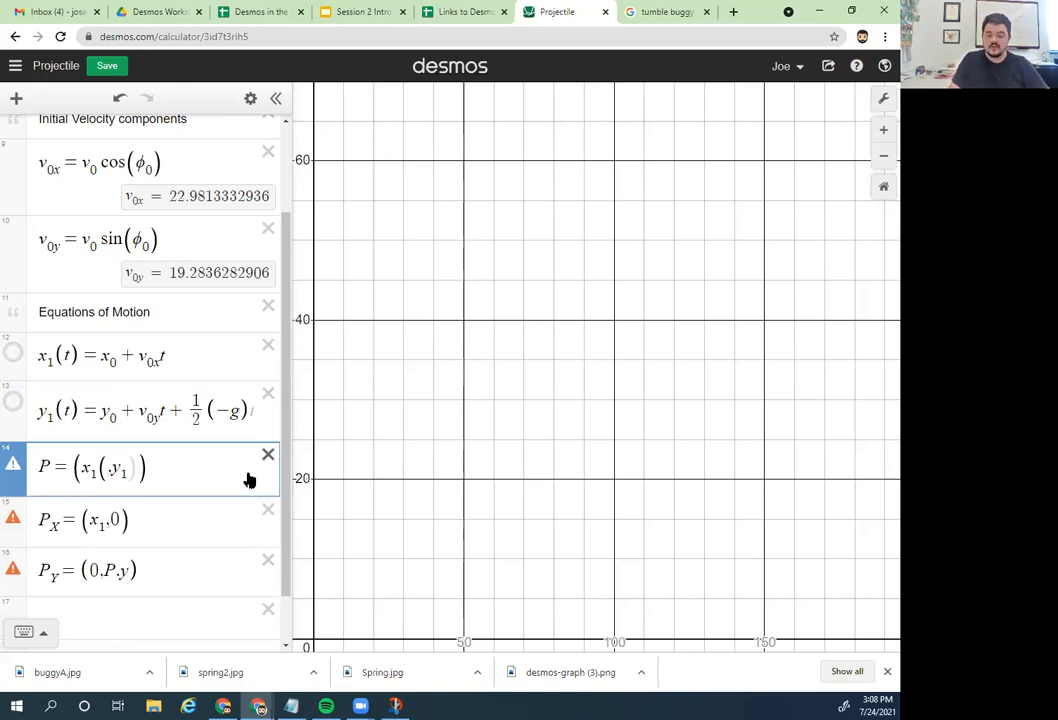
pyautogui.write('0),')
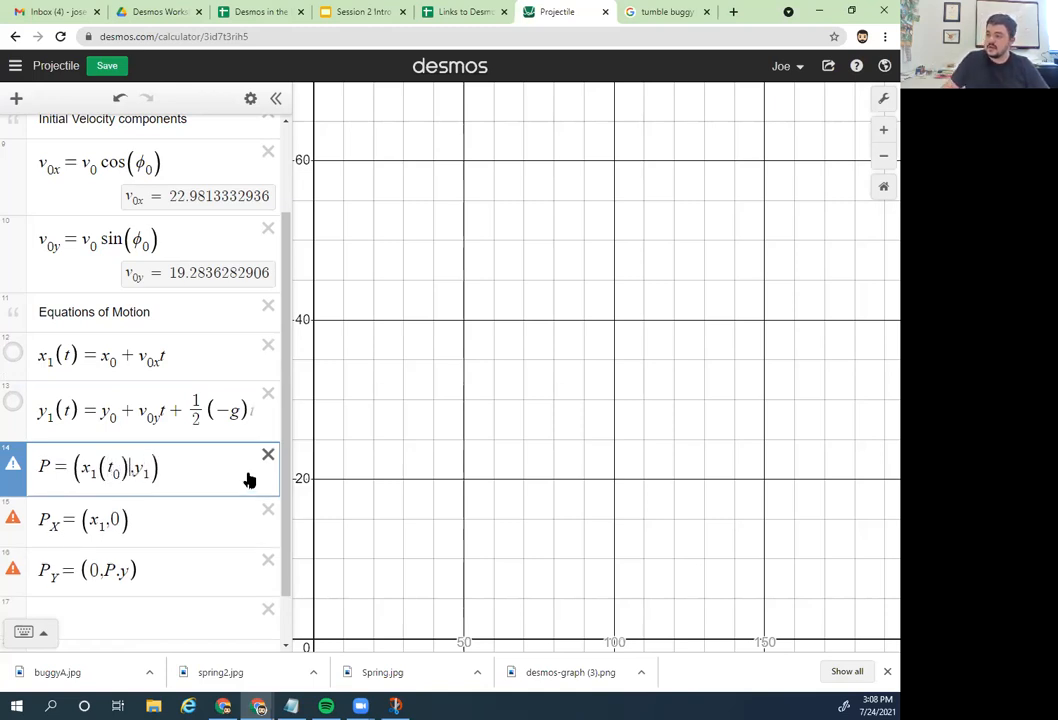
pyautogui.click(150, 468)
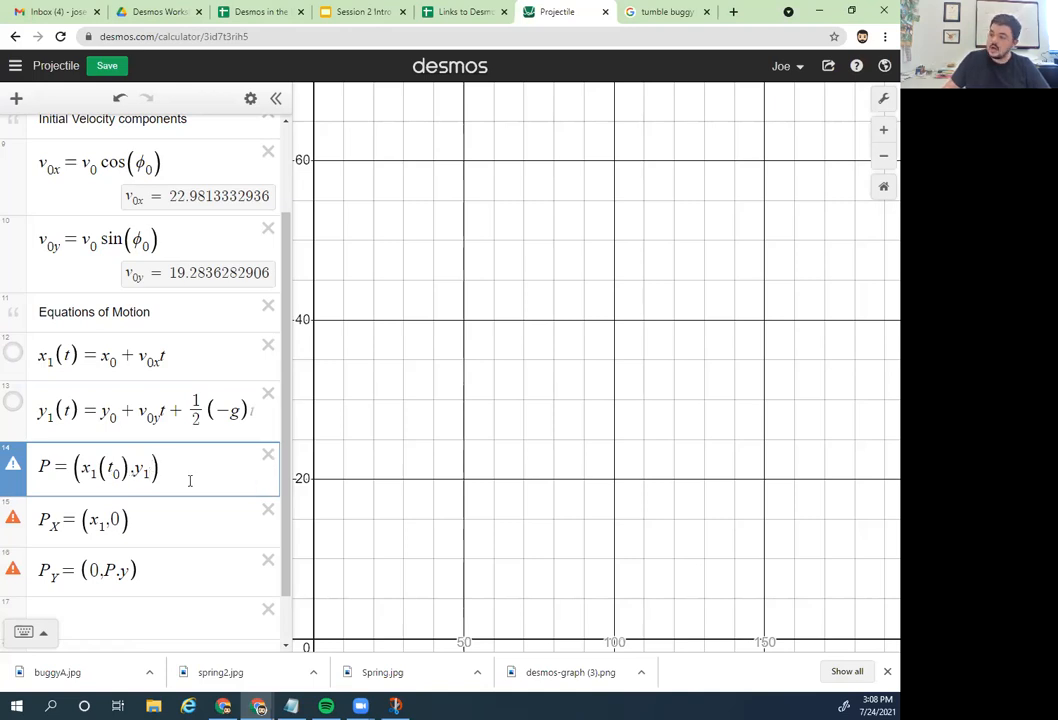
pyautogui.write('(t0')
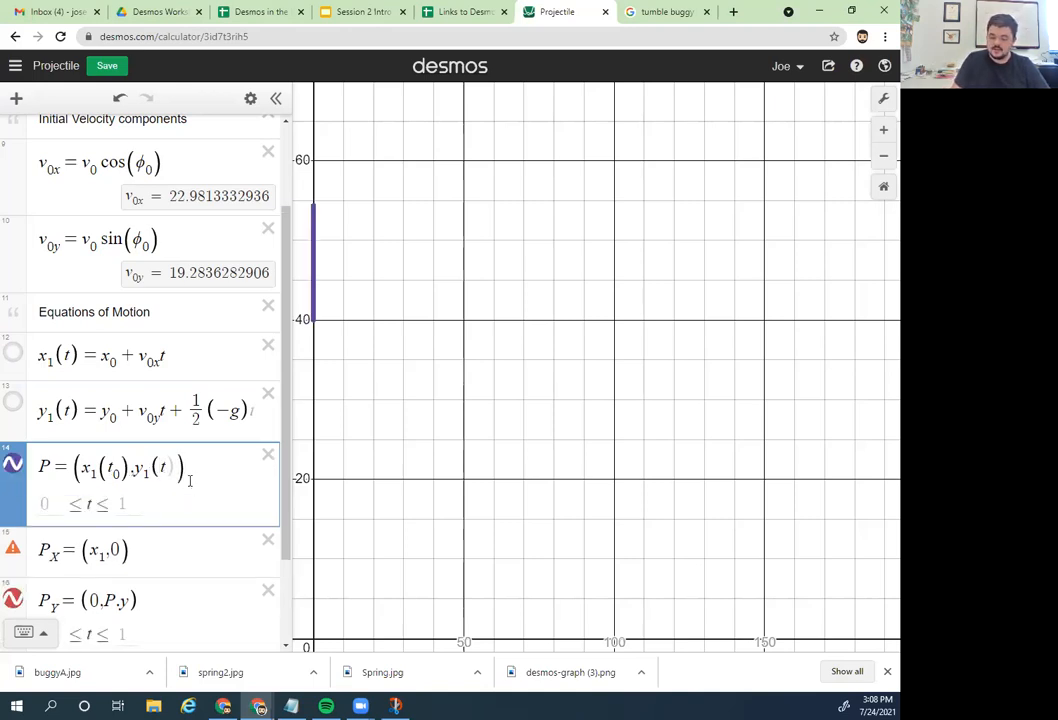
pyautogui.write('))')
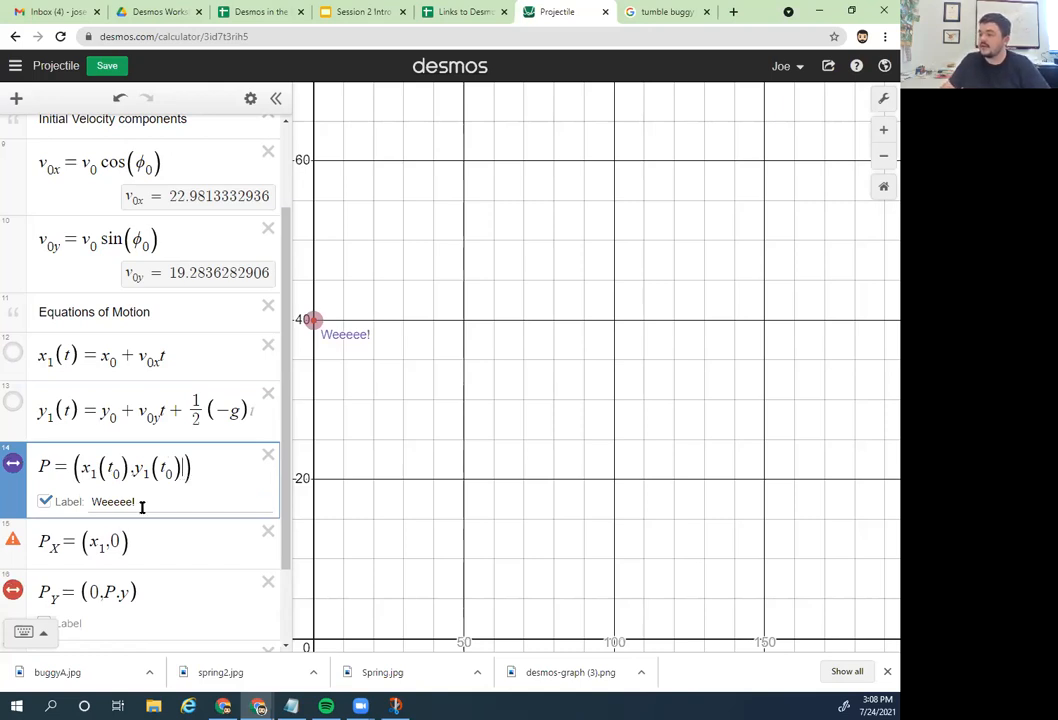
# Step: Redefine the horizontal projection point as P_X = (x_1(t_0), 0)
pyautogui.click(111, 541)
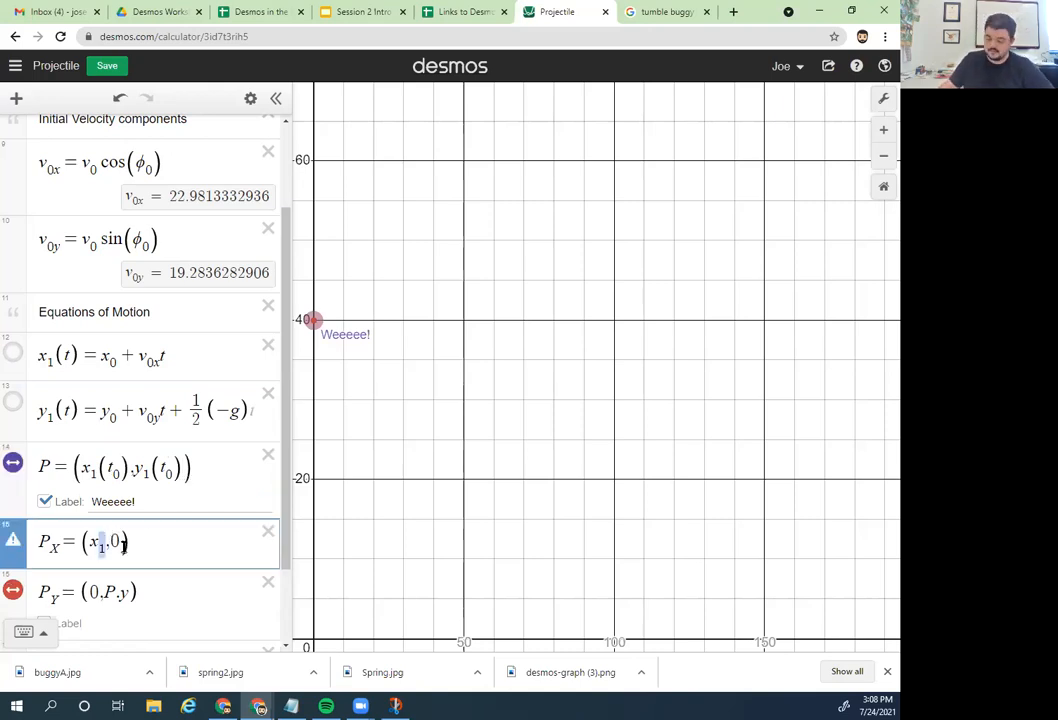
pyautogui.press('Right')
pyautogui.write('(t_0')
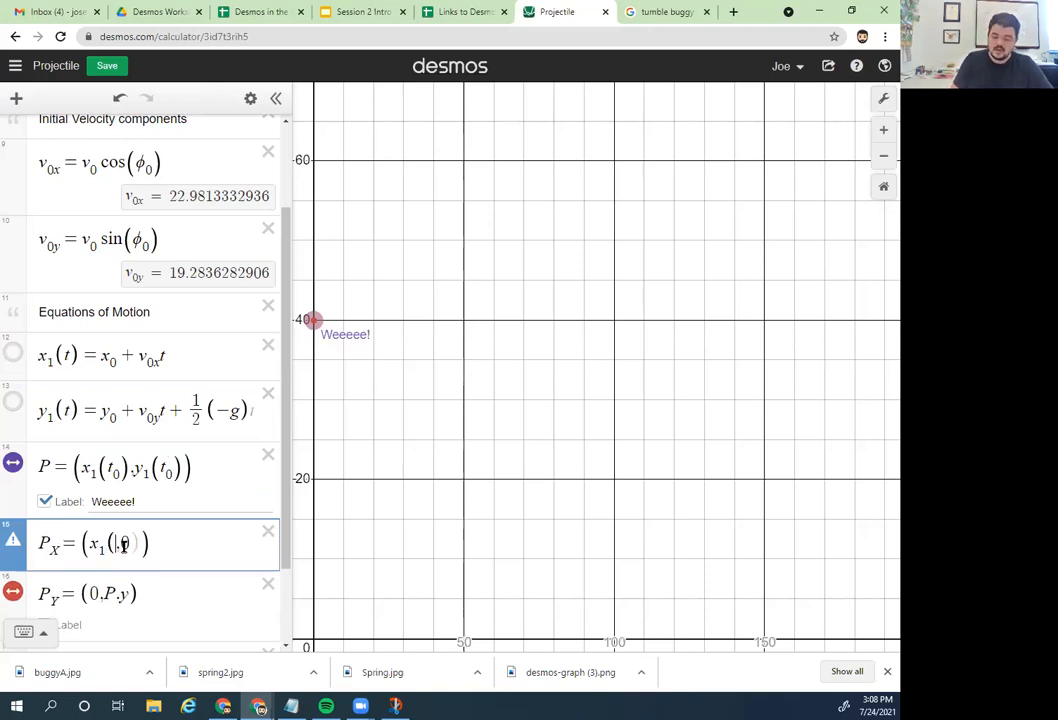
pyautogui.write(')')
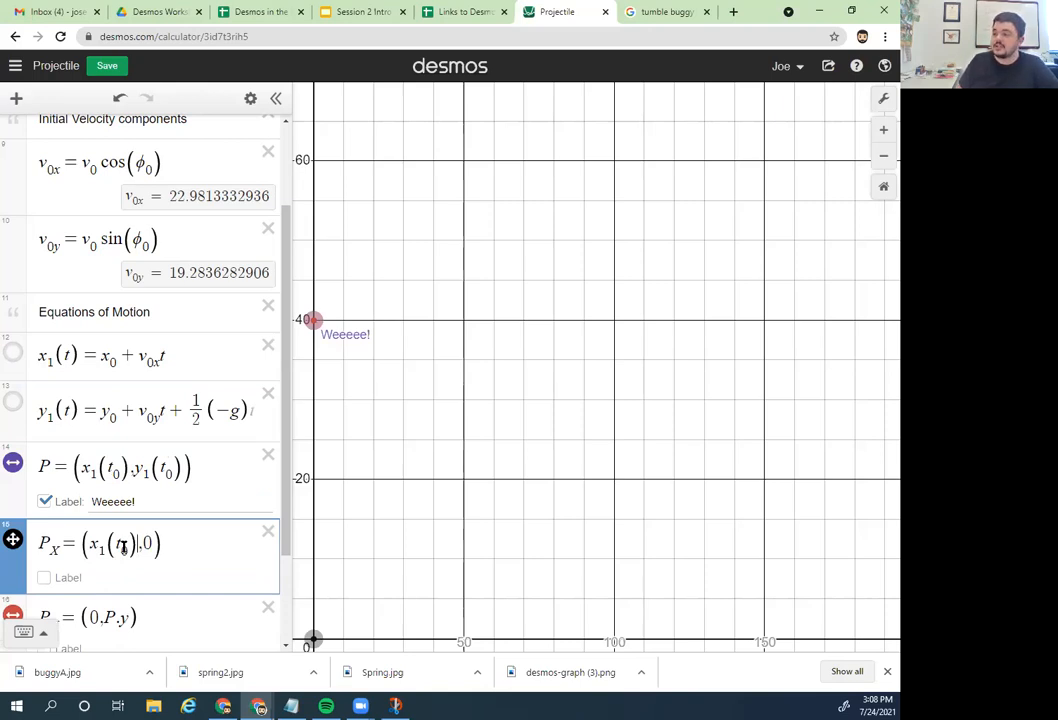
pyautogui.click(124, 545)
pyautogui.write('0')
# Step: Add the parametric trajectory curve (x_1(t), y_1(t)) in a new expression below P_Y
pyautogui.scroll(-3, 276, 574)
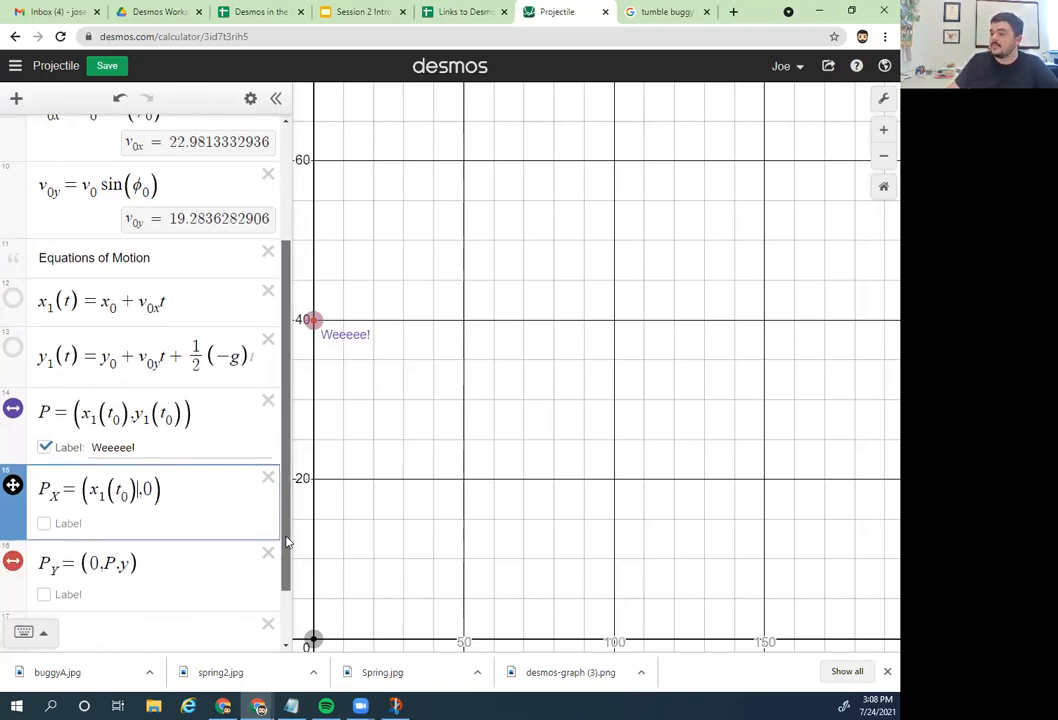
pyautogui.click(106, 557)
pyautogui.write('(x1')
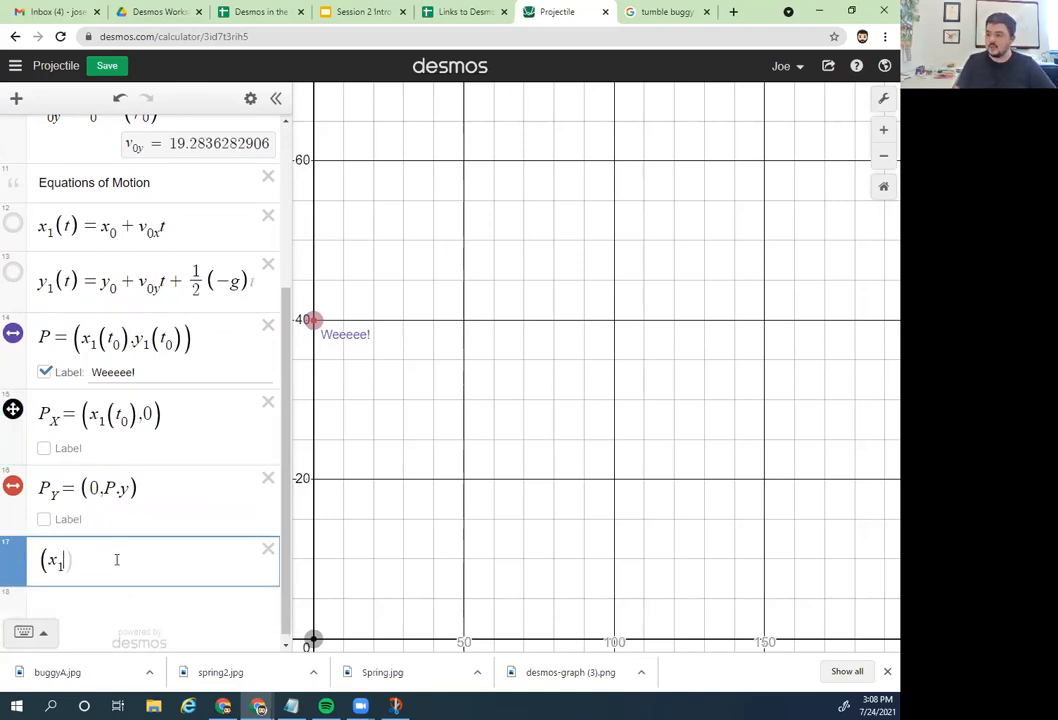
pyautogui.write('(t),')
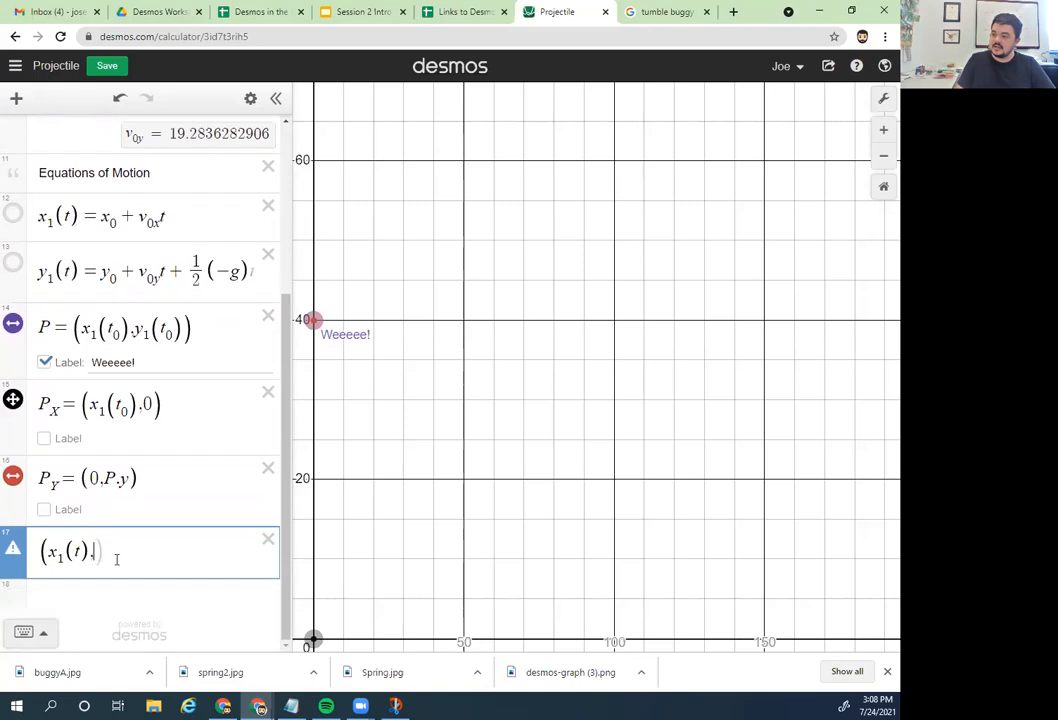
pyautogui.write('y1(')
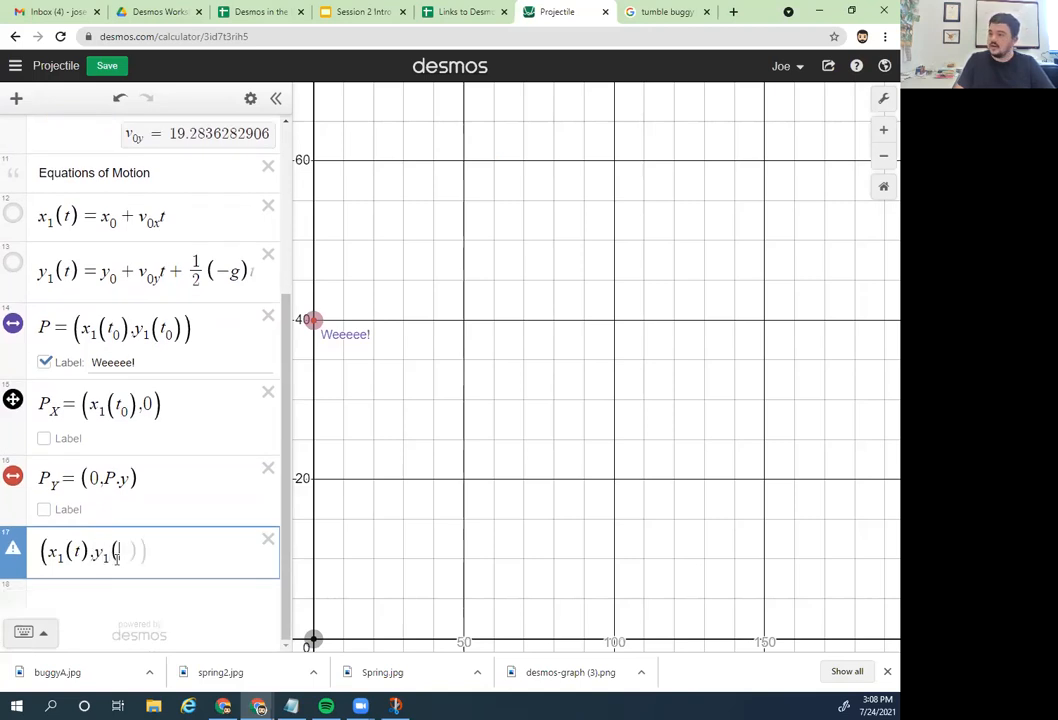
pyautogui.write('t))')
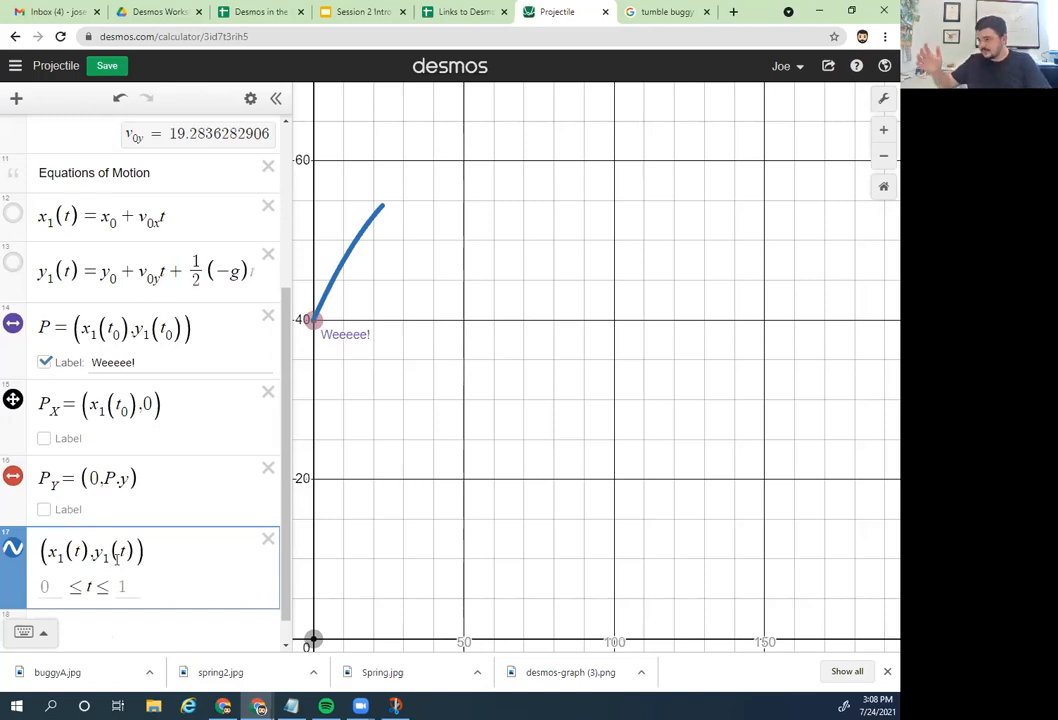
# Step: Set the upper limit of the parametric curve's t domain to t_0
pyautogui.click(42, 597)
pyautogui.click(126, 566)
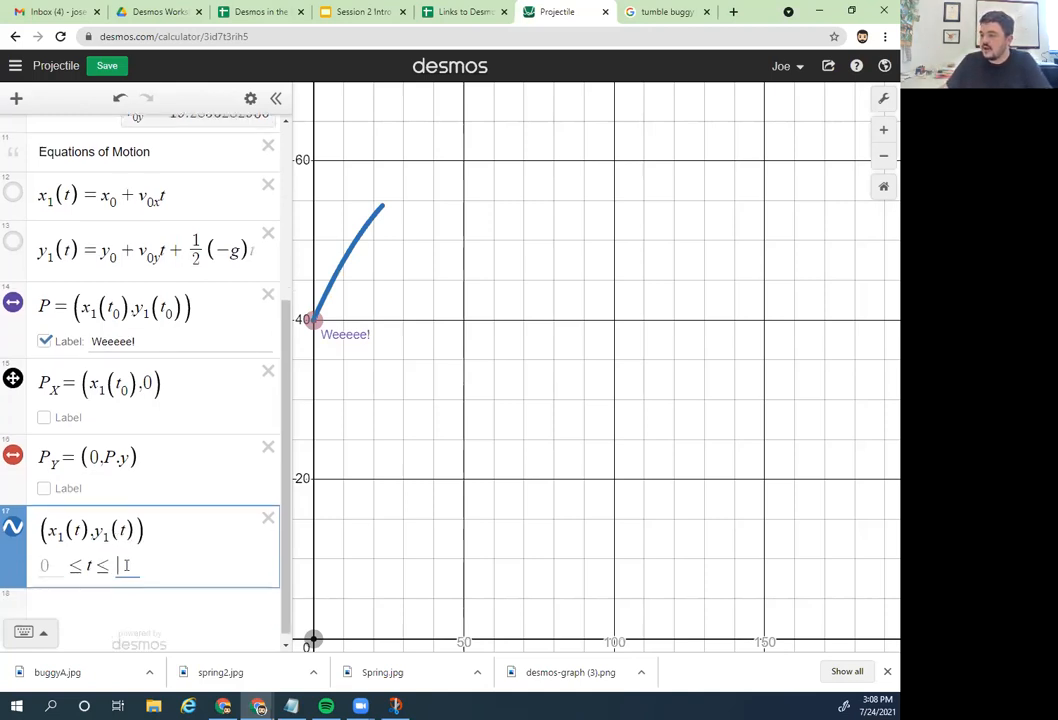
pyautogui.write('t_0')
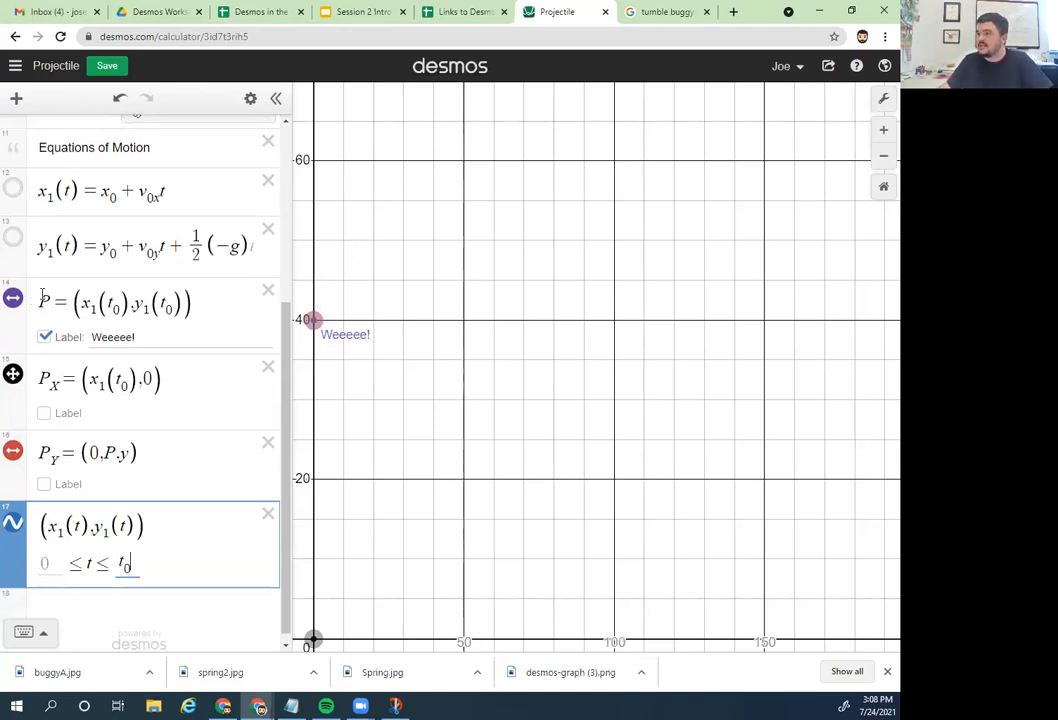
# Step: Run the t_0 animation to watch the trajectory being traced behind P, and pause it partway through the flight
pyautogui.scroll(5, 42, 297)
pyautogui.click(13, 135)
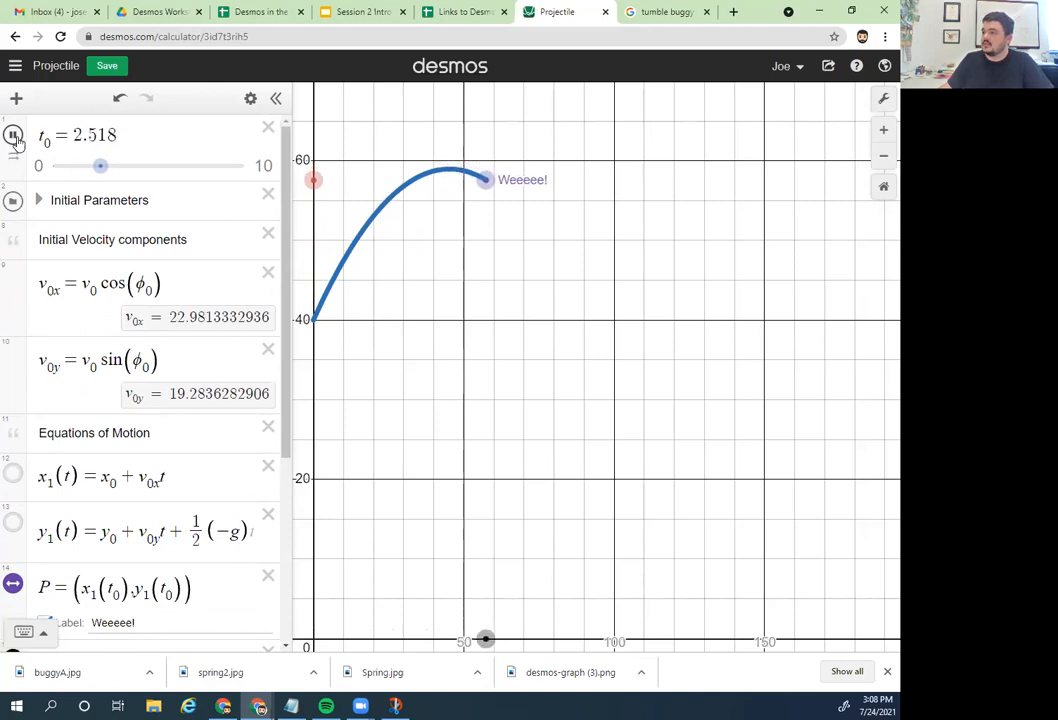
pyautogui.click(13, 135)
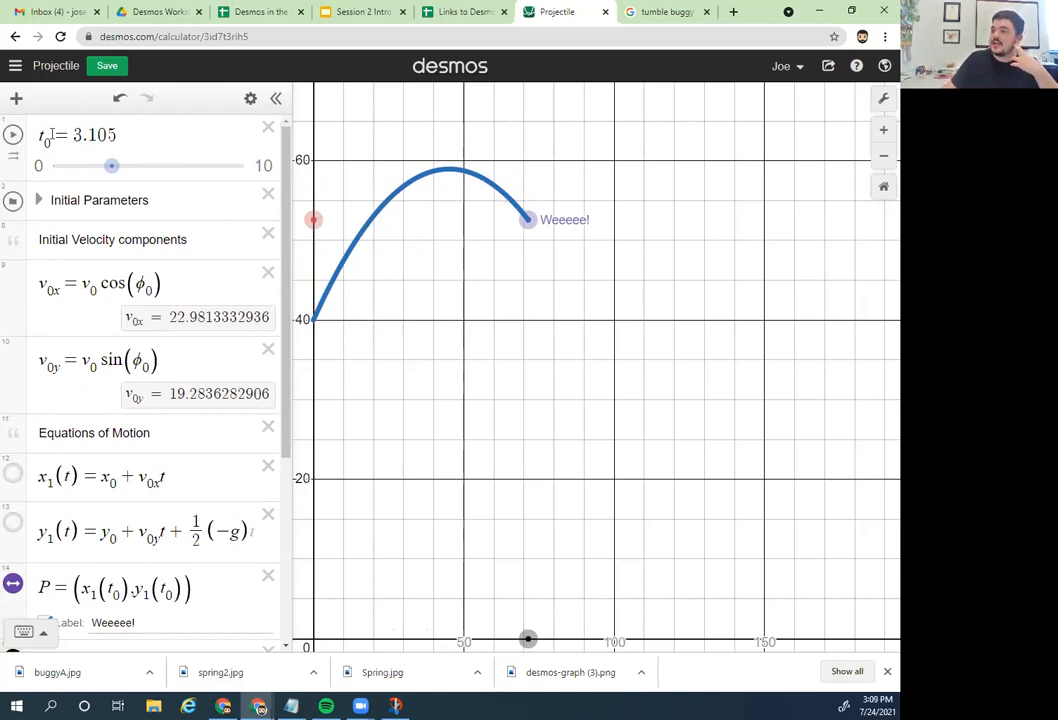
# Step: Review how t_0 is used across the slider, the two equations of motion, point P and the parametric trajectory expression
pyautogui.moveTo(138, 131); pyautogui.dragTo(11, 138)
pyautogui.click(173, 136)
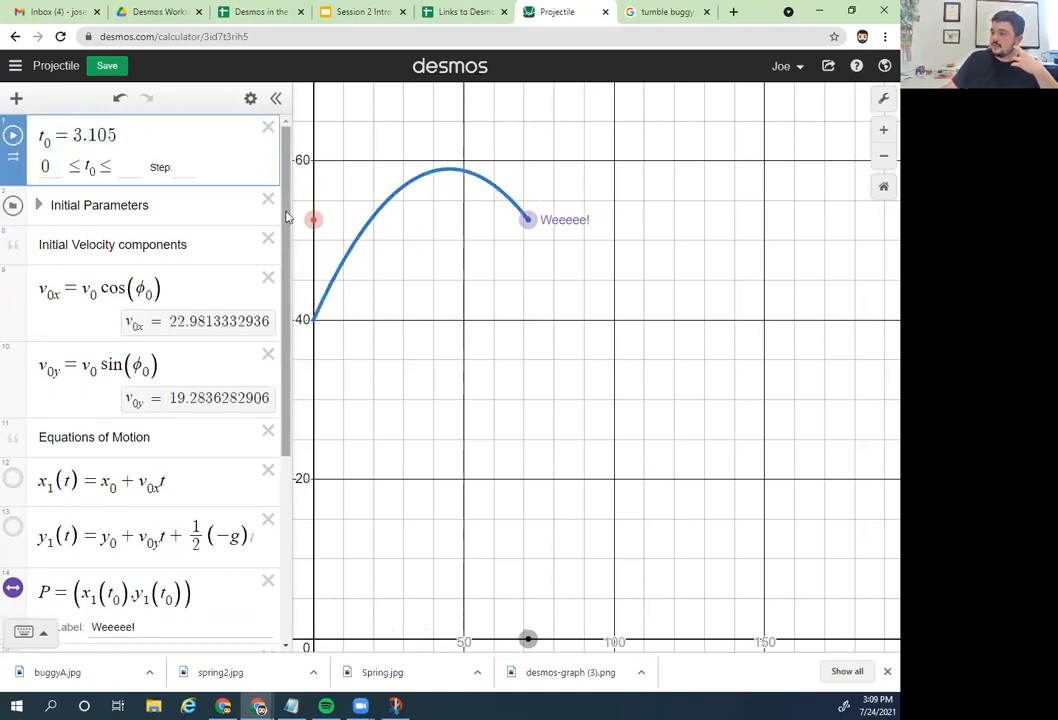
pyautogui.scroll(-3, 292, 305)
pyautogui.moveTo(292, 305); pyautogui.dragTo(290, 295)
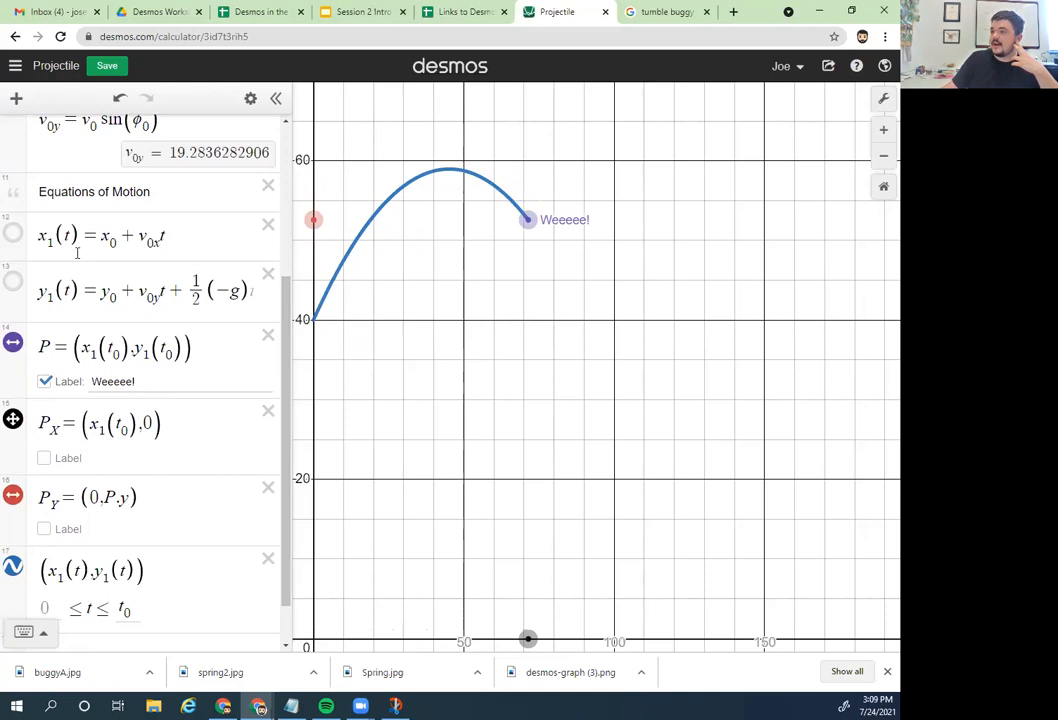
pyautogui.click(119, 232)
pyautogui.click(138, 287)
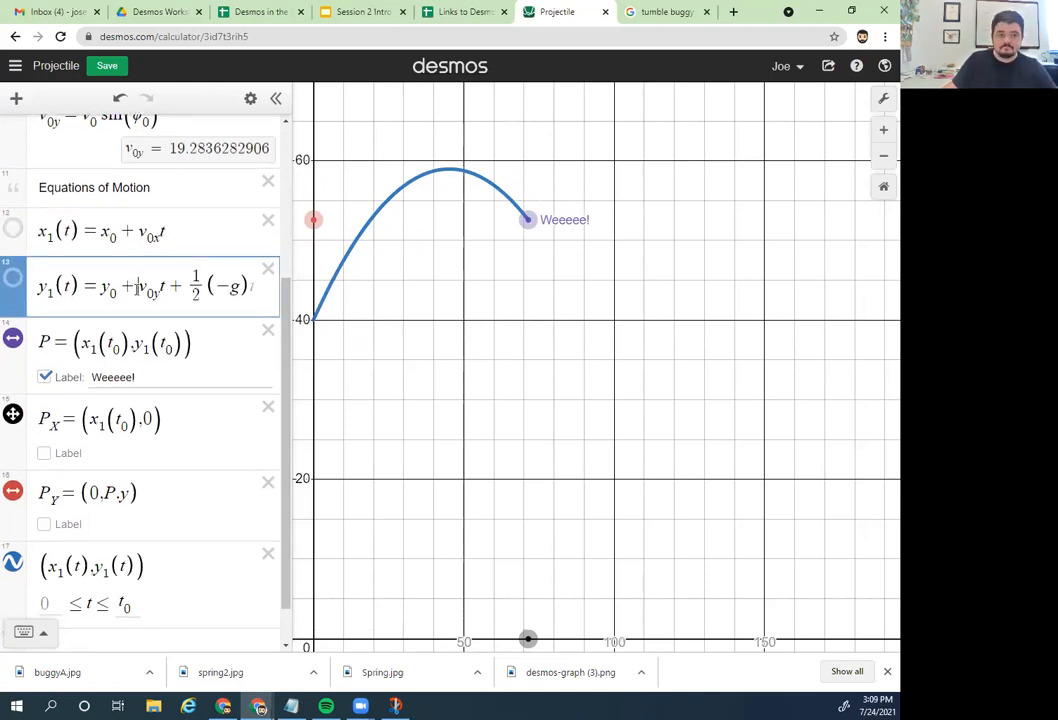
pyautogui.doubleClick(113, 343)
pyautogui.moveTo(171, 230); pyautogui.dragTo(42, 234)
pyautogui.moveTo(209, 347); pyautogui.dragTo(40, 343)
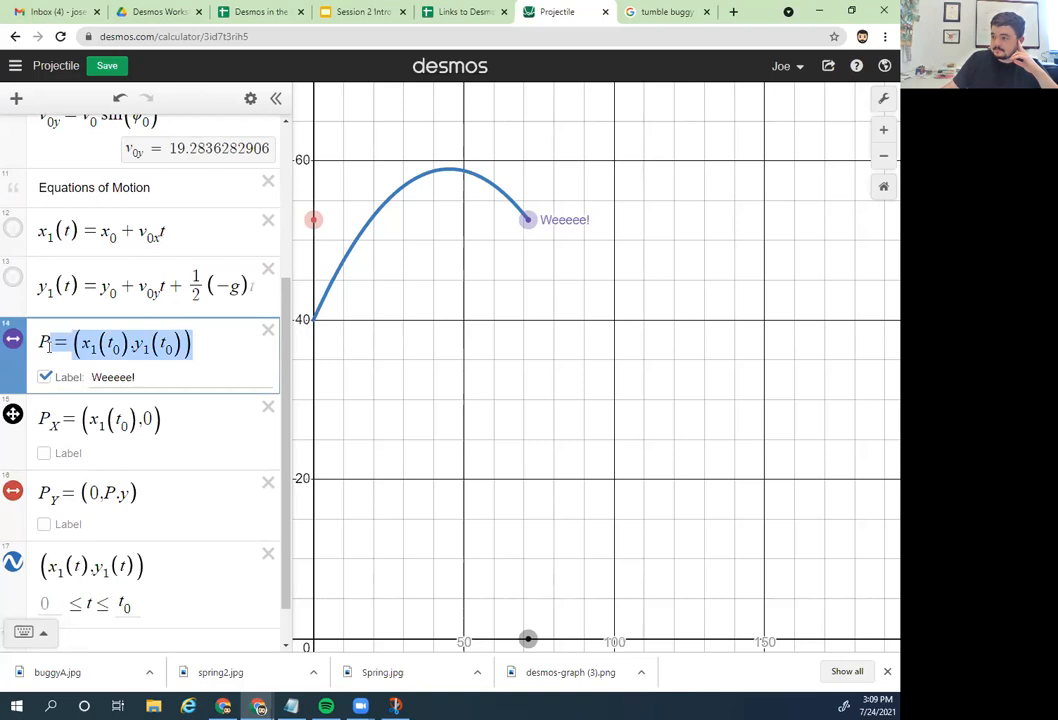
pyautogui.click(185, 580)
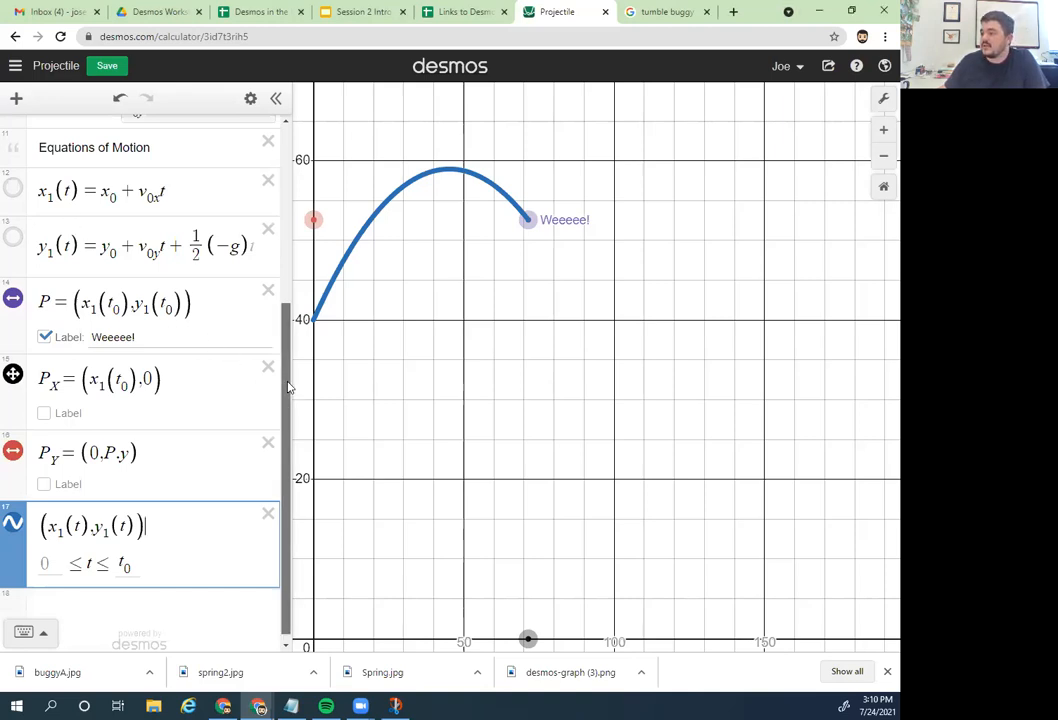
# Step: Examine the t_0 slider and the y_1(t) function definition against the expressions for P and its projections
pyautogui.scroll(2, 258, 281)
pyautogui.scroll(2, 256, 250)
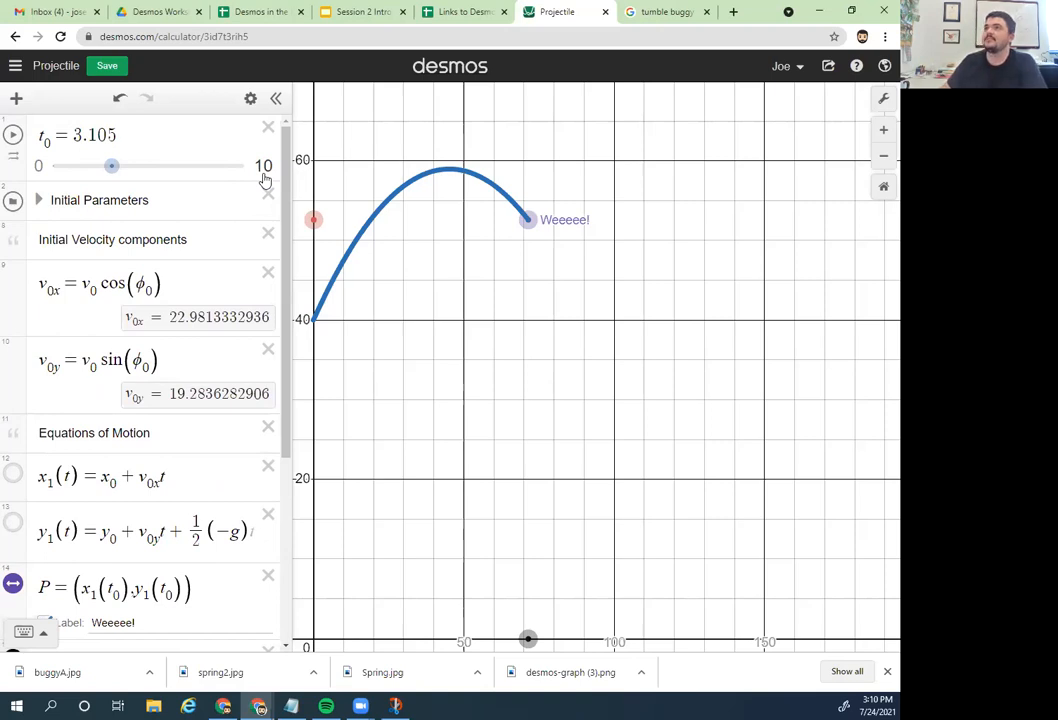
pyautogui.scroll(-2, 262, 359)
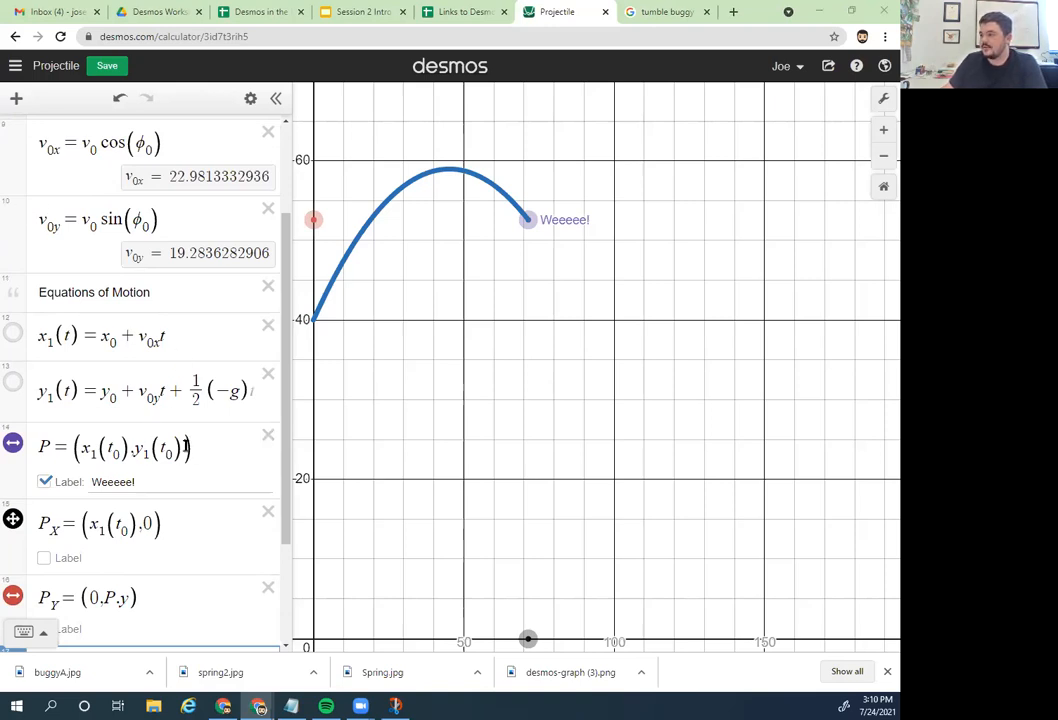
pyautogui.moveTo(37, 391); pyautogui.dragTo(238, 388)
pyautogui.click(109, 400)
pyautogui.moveTo(62, 385); pyautogui.dragTo(20, 390)
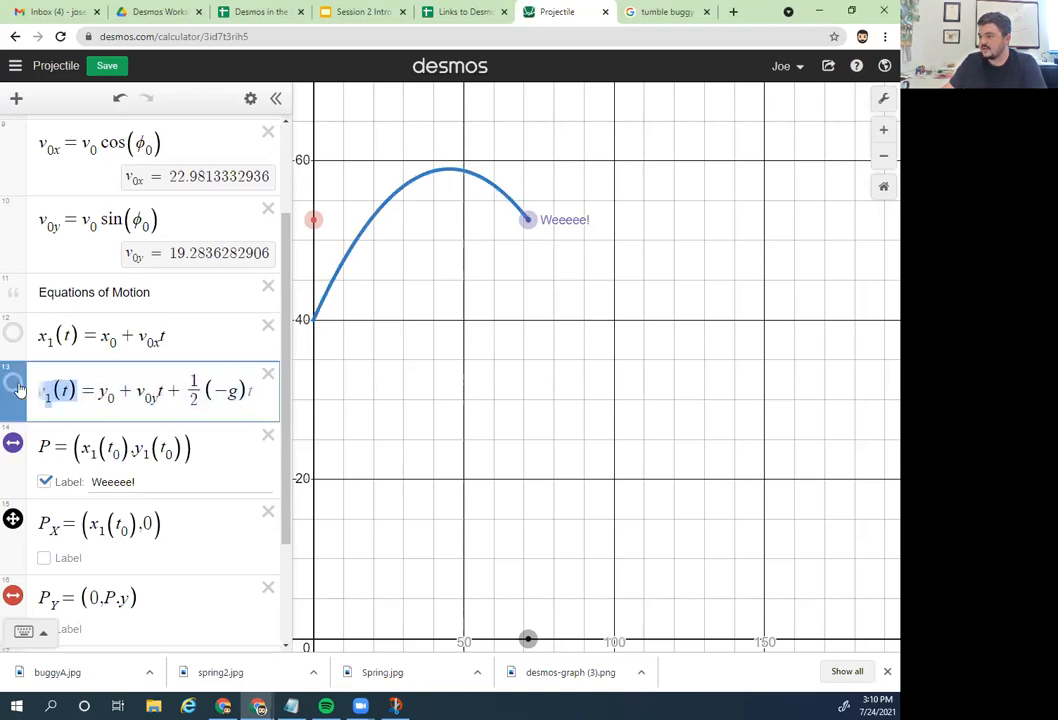
pyautogui.click(94, 396)
pyautogui.click(88, 391)
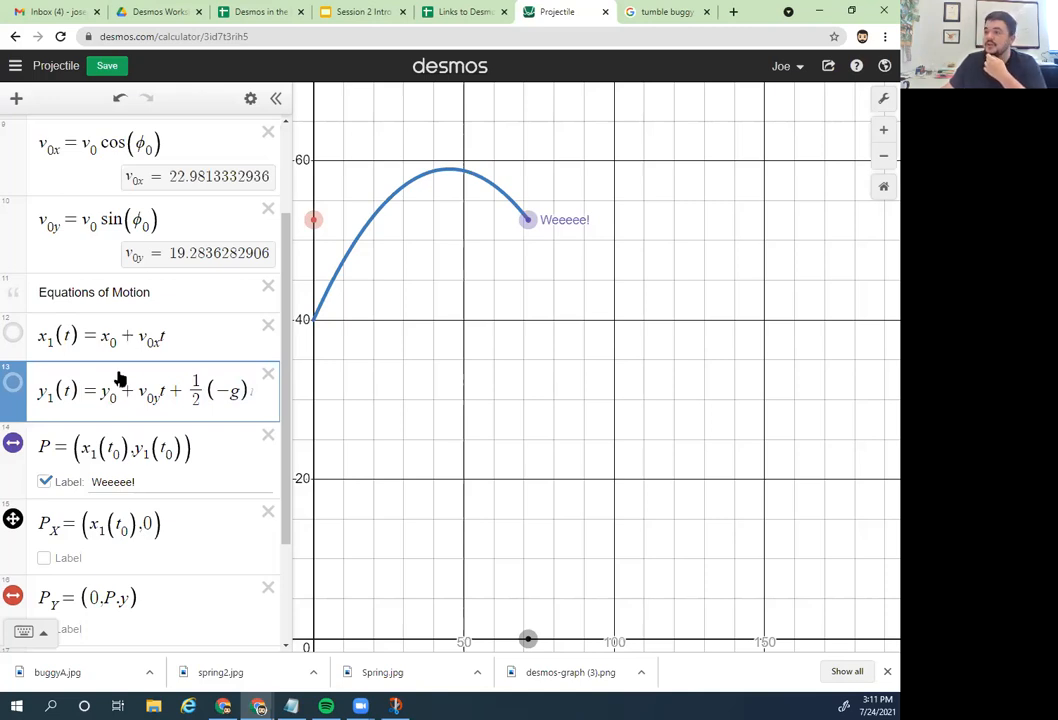
# Step: Move the t_0 slider forward to 3.6 to extend the trajectory, and return it to 0
pyautogui.scroll(3, 118, 378)
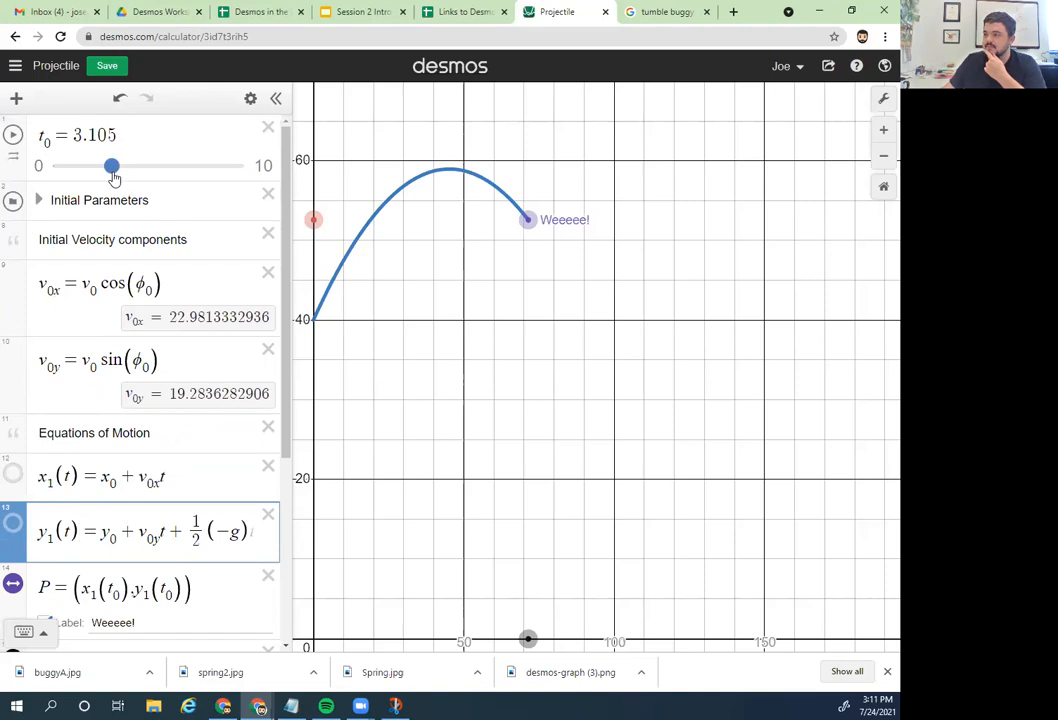
pyautogui.moveTo(113, 173); pyautogui.dragTo(121, 168)
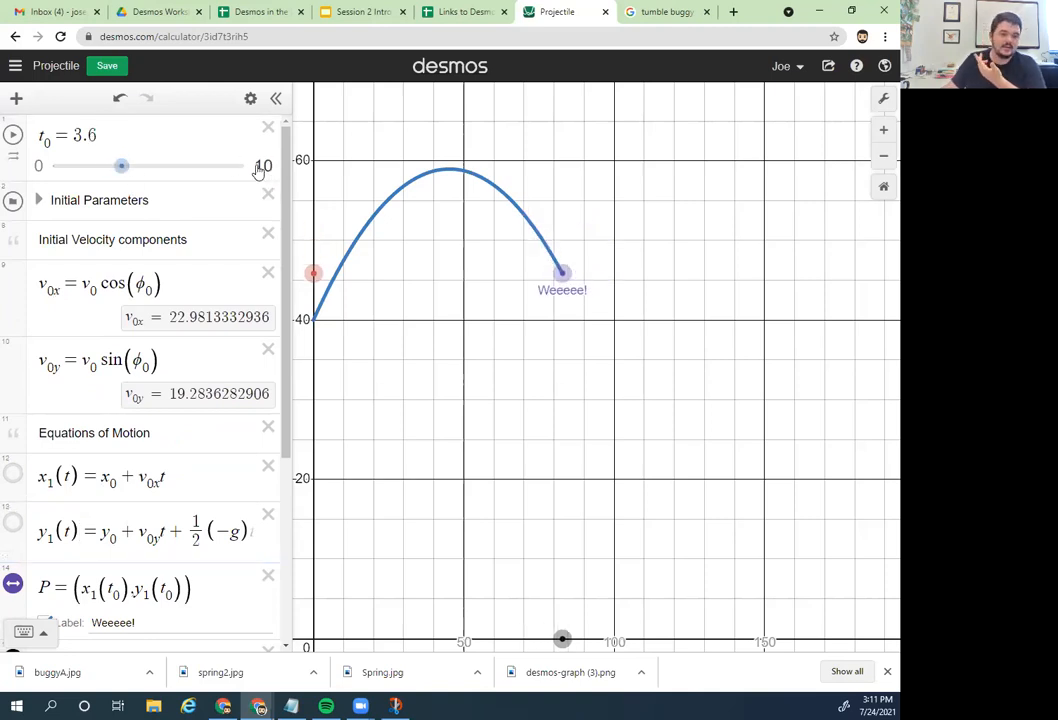
pyautogui.moveTo(121, 166); pyautogui.dragTo(65, 162)
pyautogui.moveTo(27, 138); pyautogui.dragTo(27, 138)
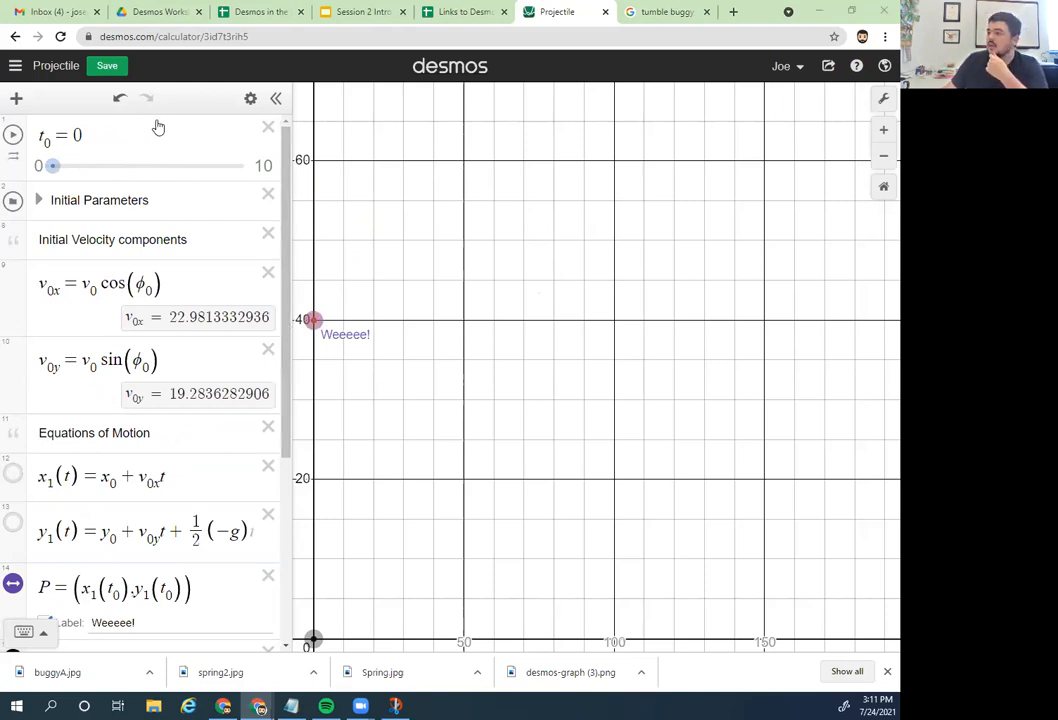
# Step: Compare the parametric trajectory expression with point P and the x_1(t) and y_1(t) equations of motion
pyautogui.moveTo(283, 201); pyautogui.dragTo(283, 360)
pyautogui.click(231, 340)
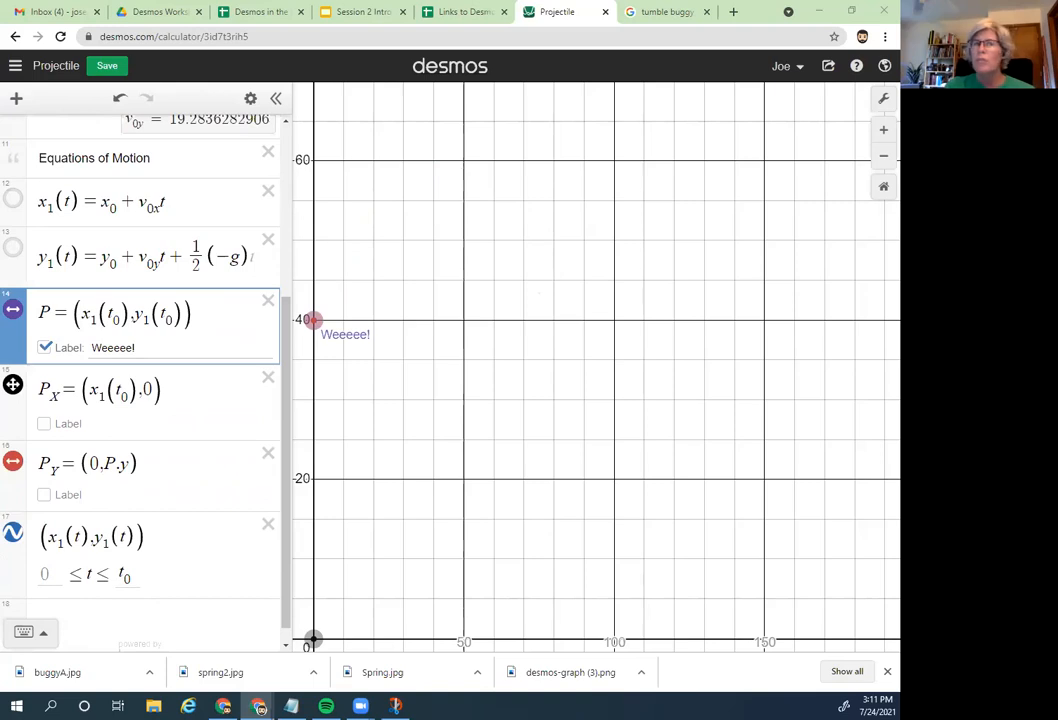
pyautogui.click(187, 536)
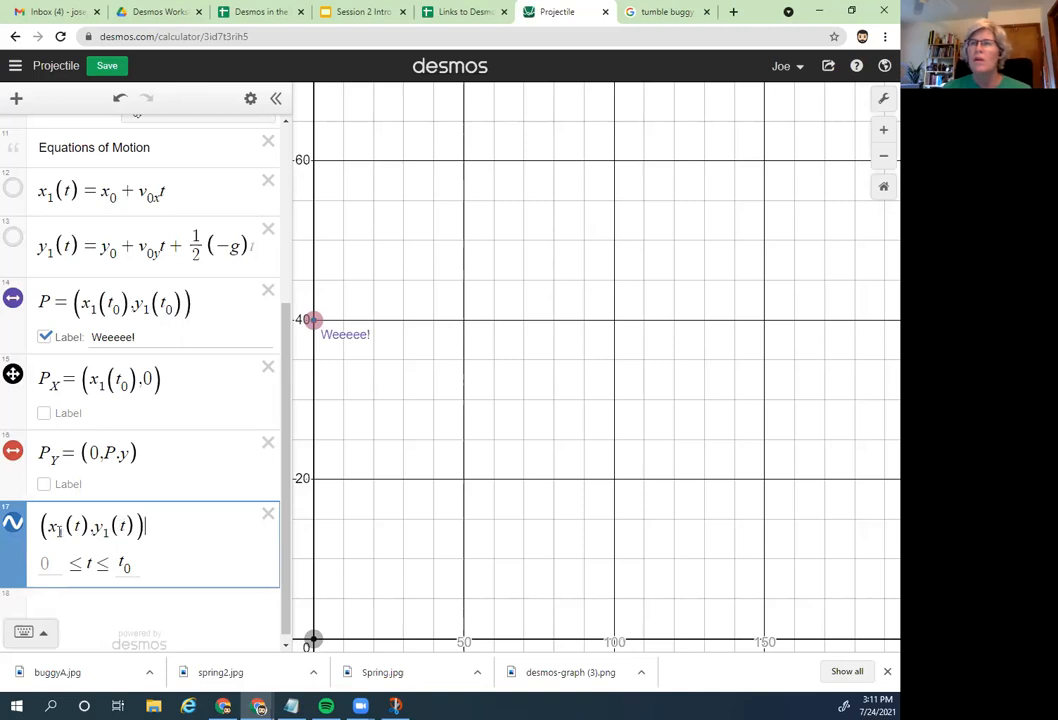
pyautogui.moveTo(287, 456); pyautogui.dragTo(287, 450)
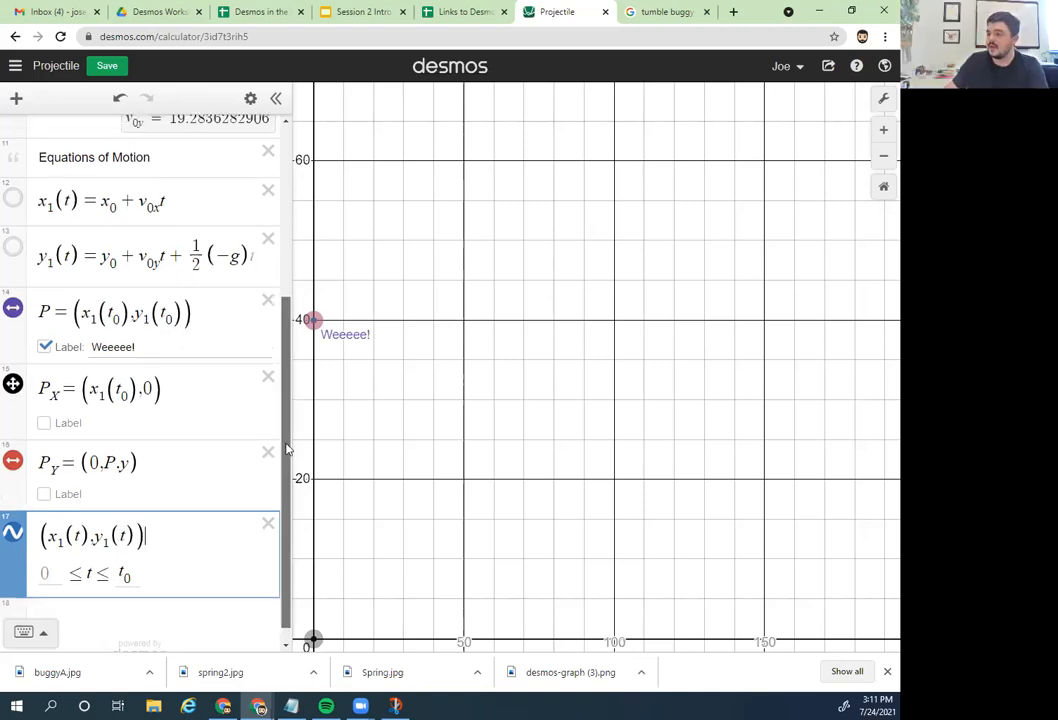
pyautogui.click(112, 206)
pyautogui.click(131, 262)
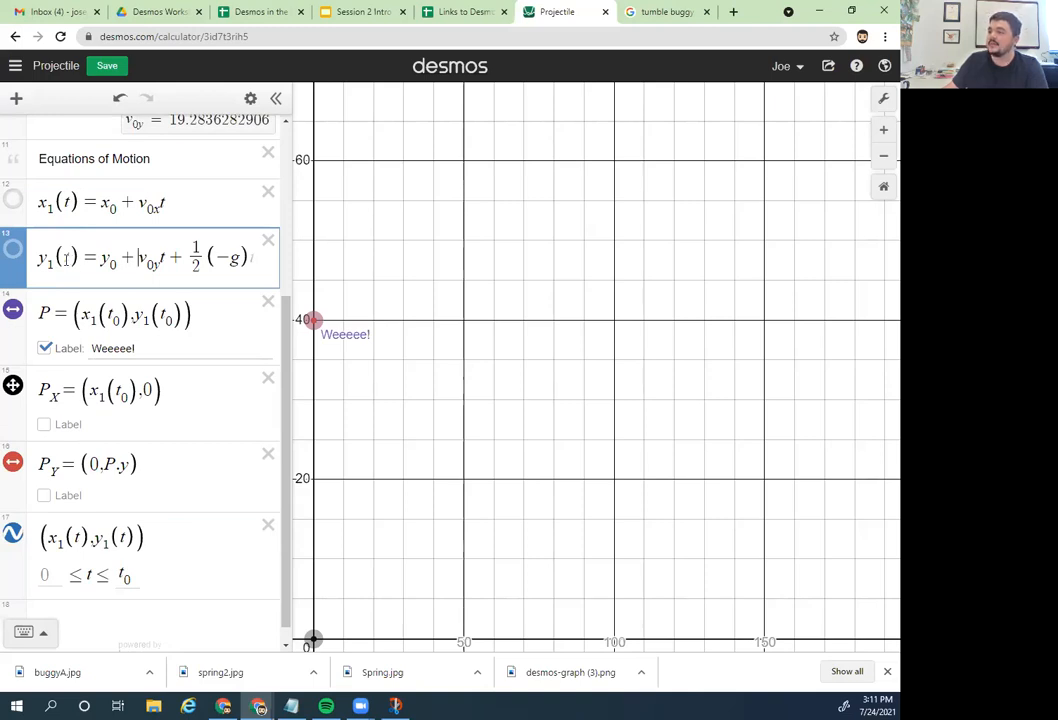
# Step: Examine the parametric expression (x_1(t), y_1(t)) and the lower and upper limits of its t domain
pyautogui.moveTo(146, 538); pyautogui.dragTo(33, 537)
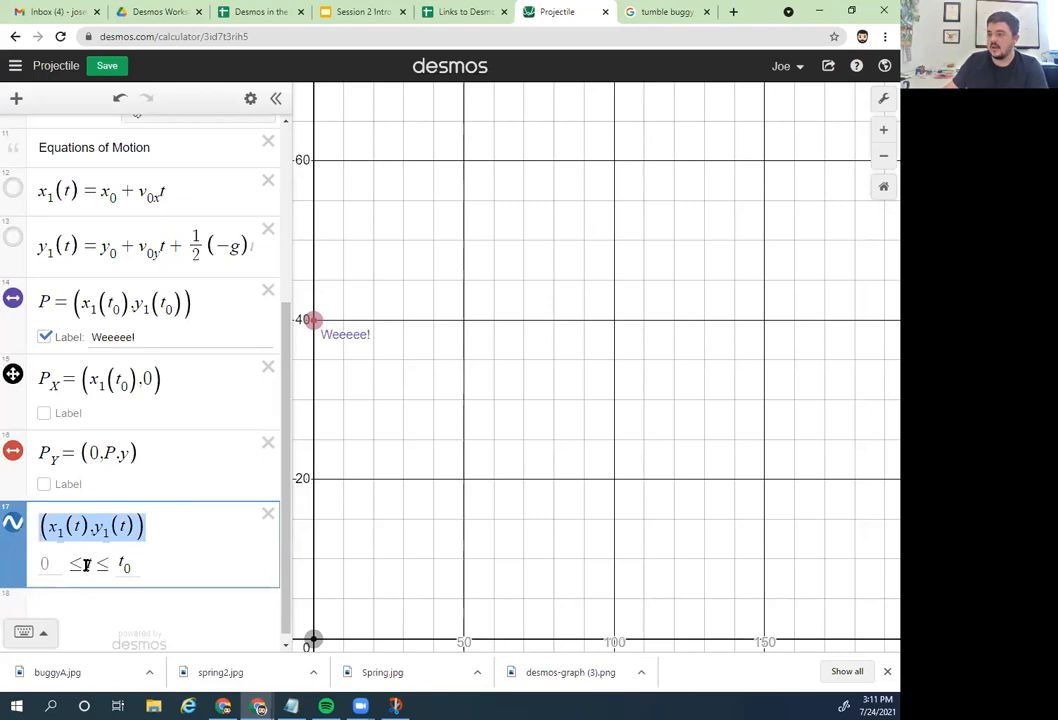
pyautogui.click(48, 565)
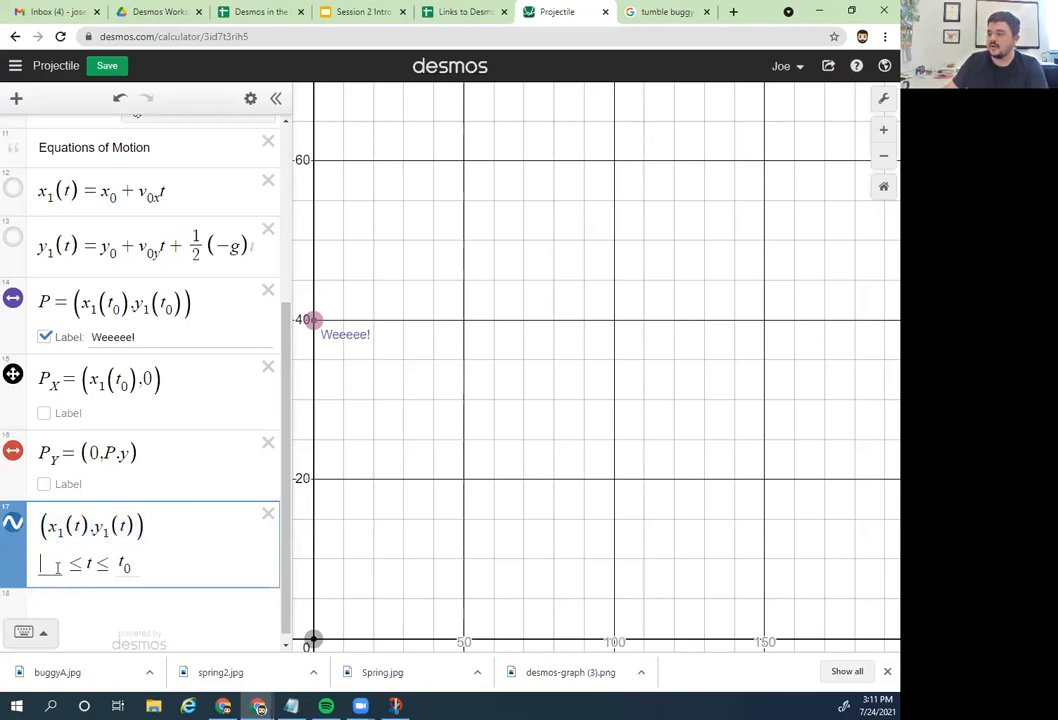
pyautogui.moveTo(127, 568); pyautogui.dragTo(141, 583)
pyautogui.click(131, 568)
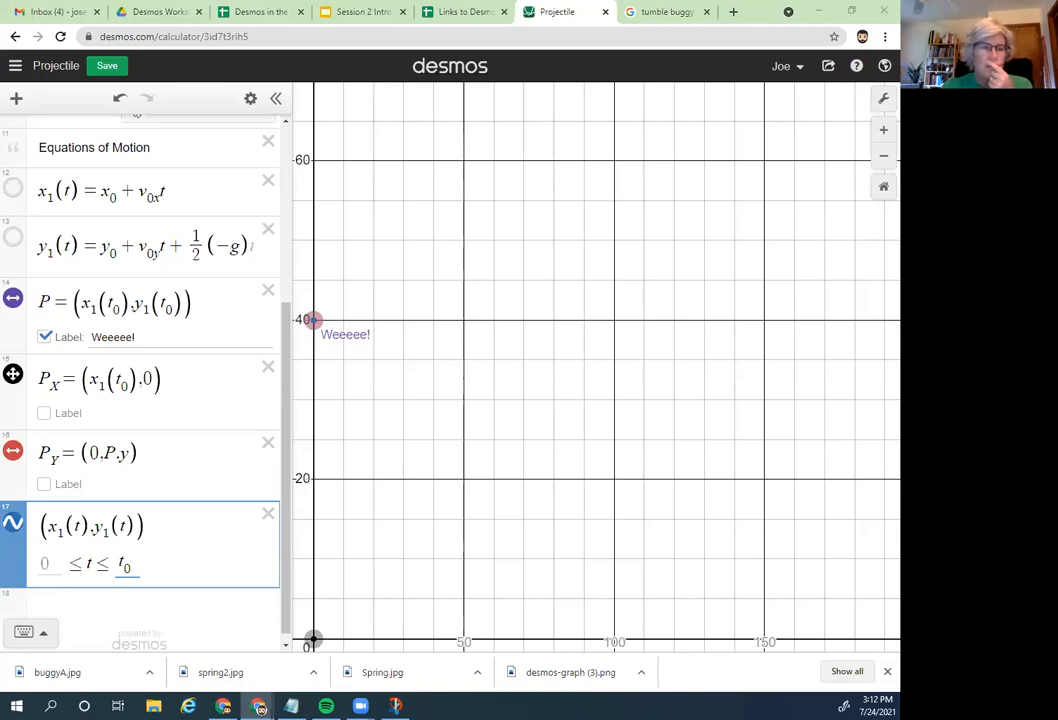
pyautogui.click(239, 508)
pyautogui.moveTo(208, 503); pyautogui.dragTo(85, 497)
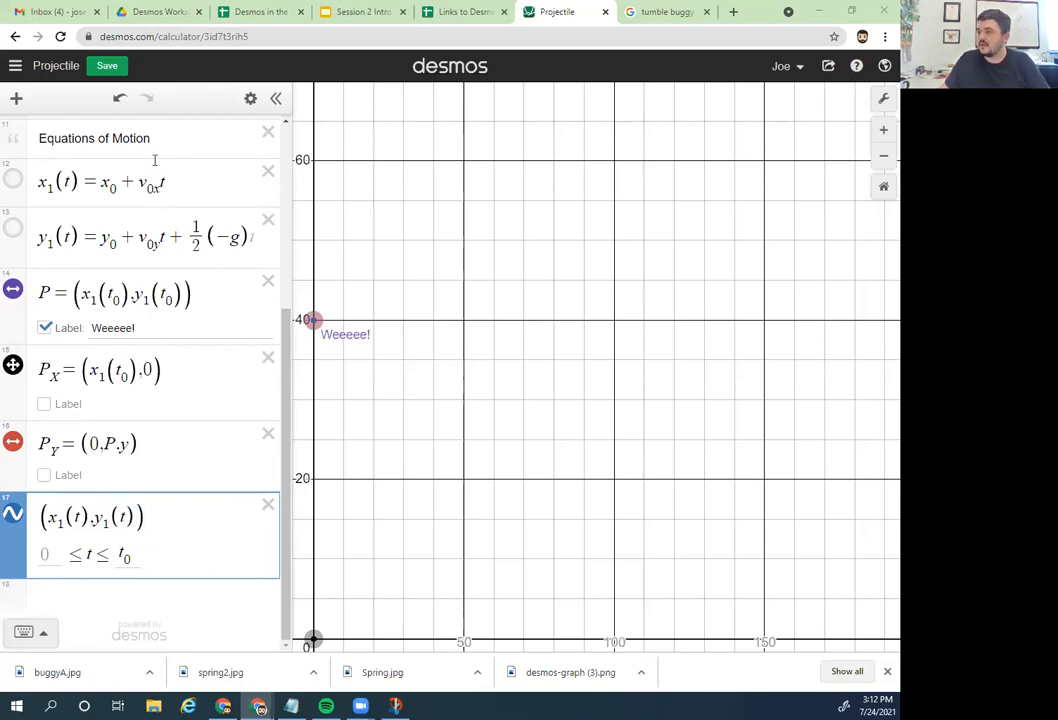
# Step: Add a note below the y_1(t) equation reading "Plot a single point at (x1,y1) evaluated at time t0"
pyautogui.click(150, 242)
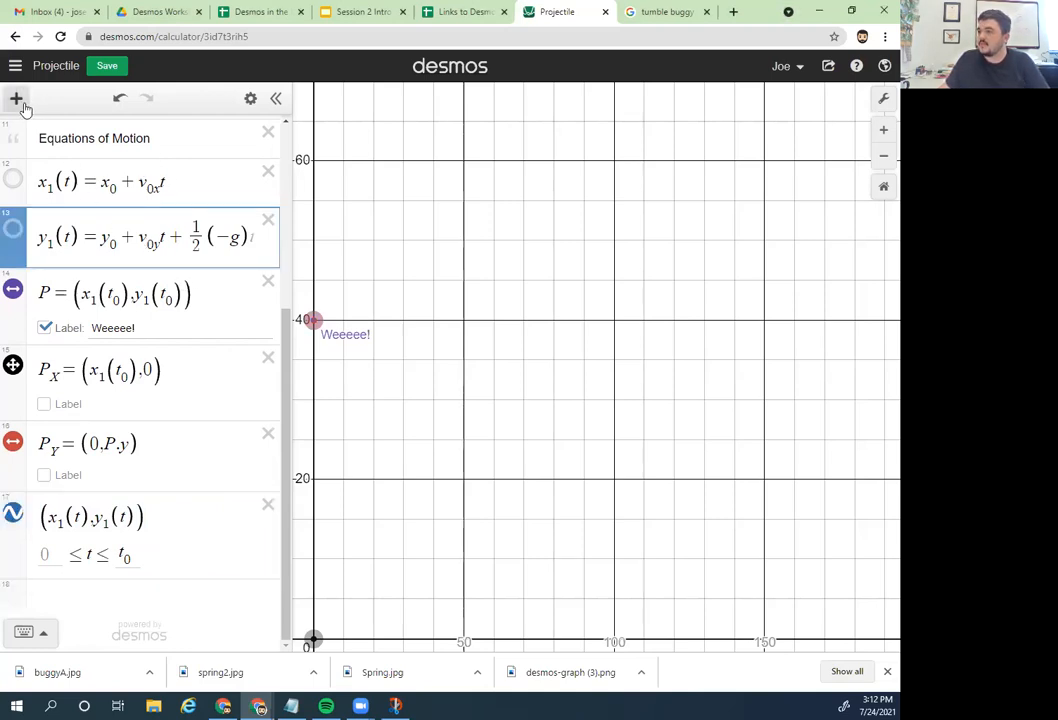
pyautogui.click(16, 98)
pyautogui.click(45, 168)
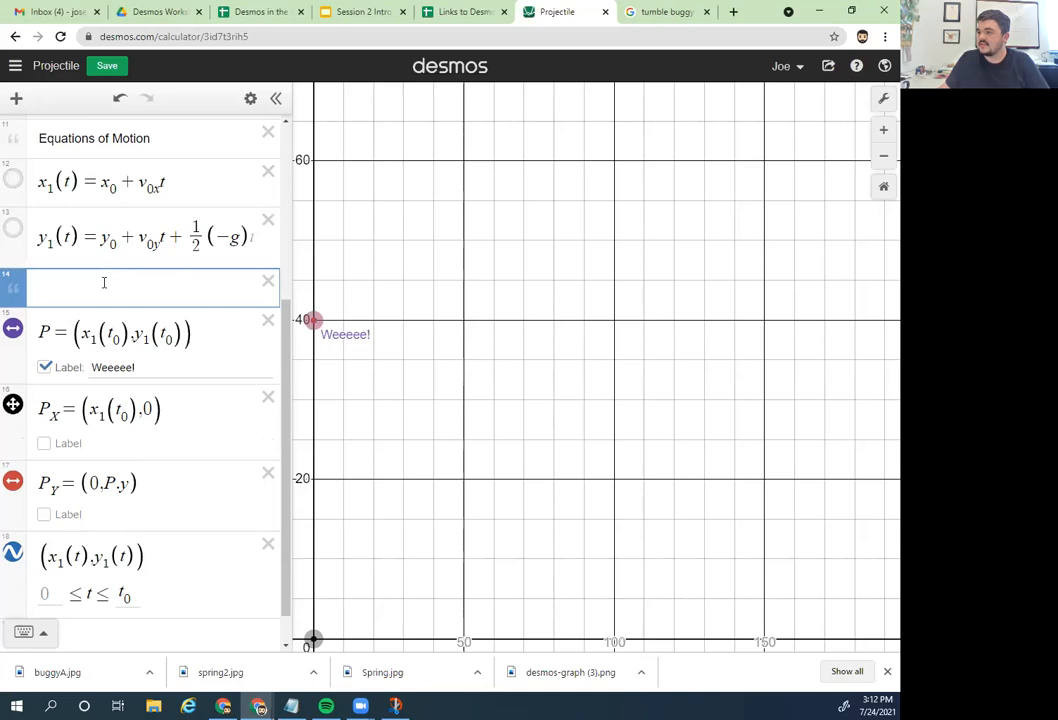
pyautogui.write('Plot a ')
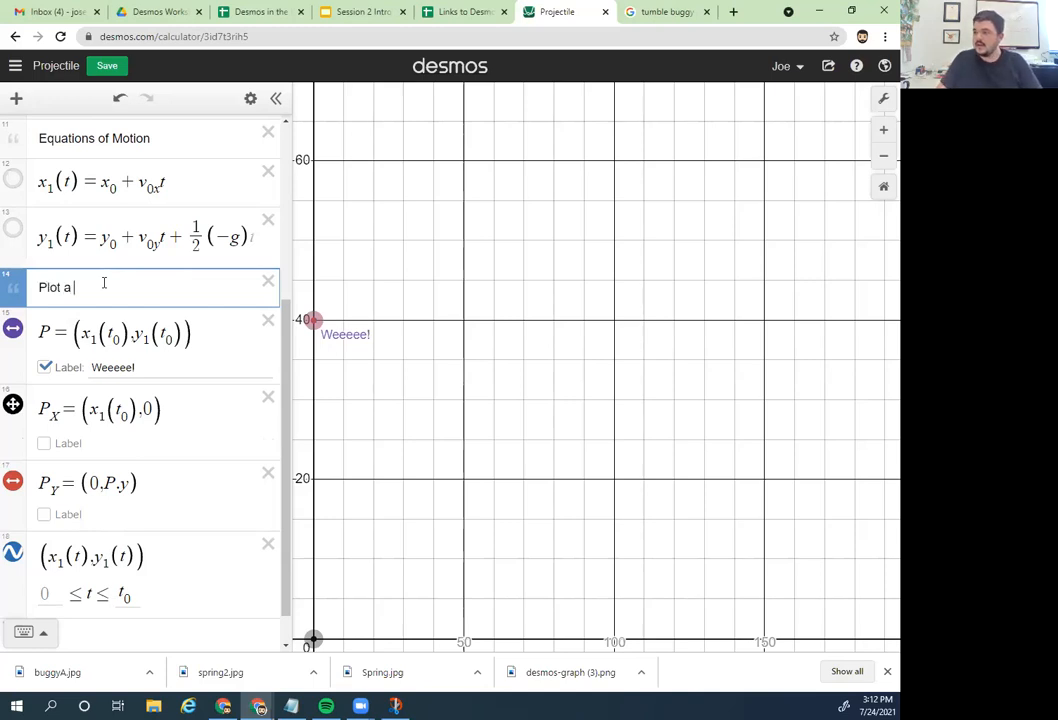
pyautogui.write('single point at x')
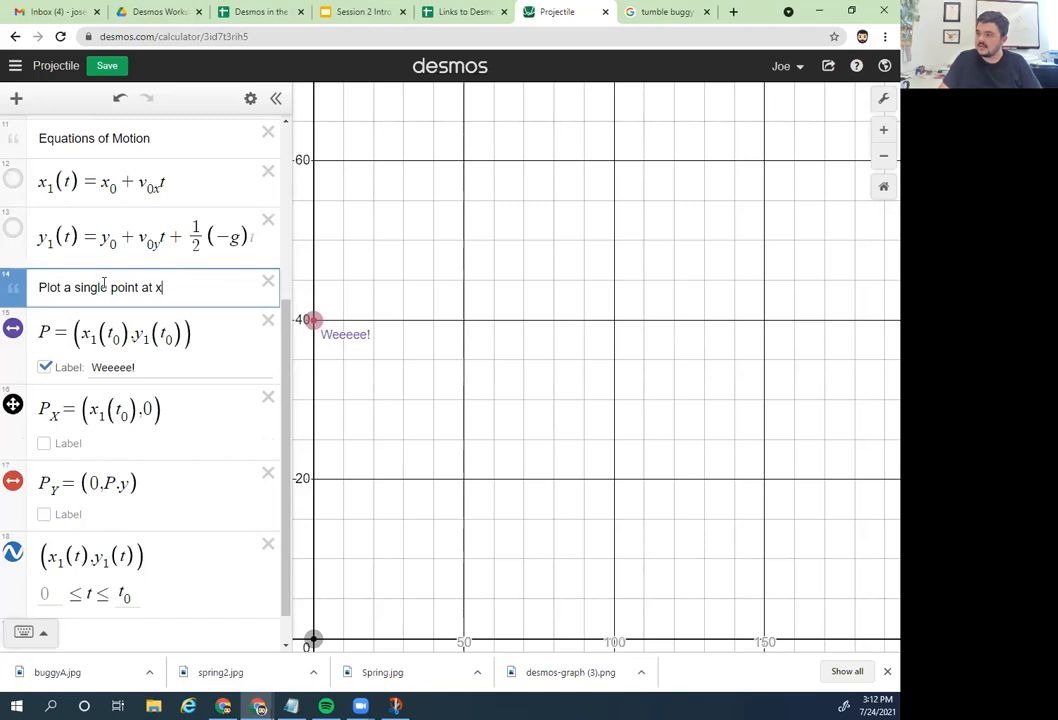
pyautogui.press('BackSpace')
pyautogui.write('(x1,y1) evaluate')
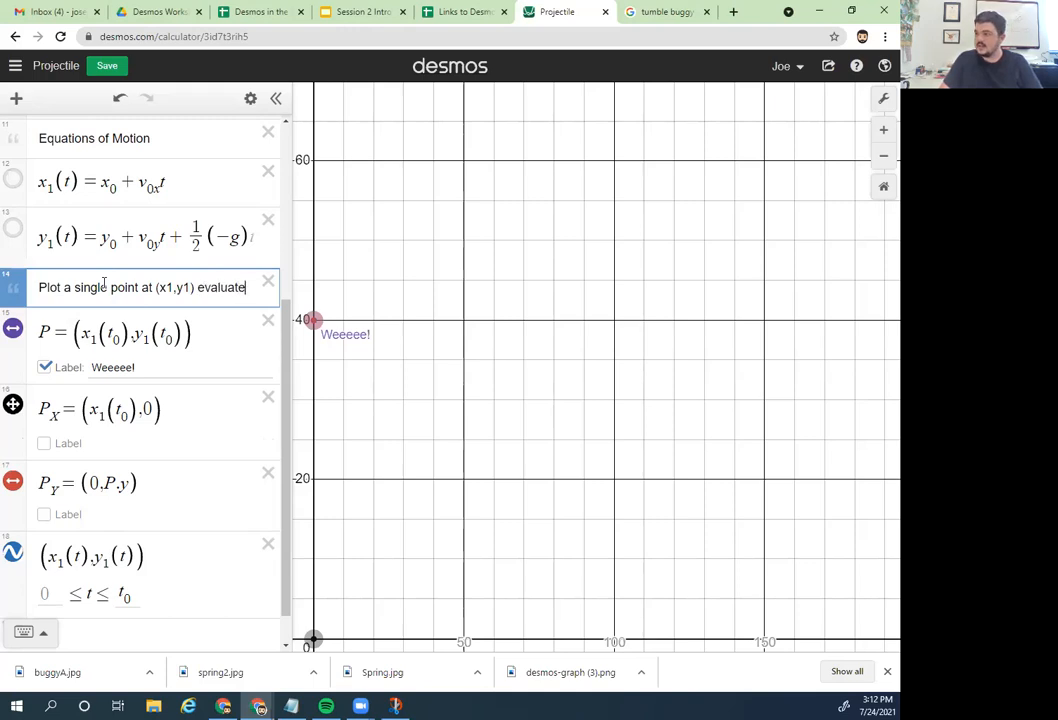
pyautogui.write('d at time t0')
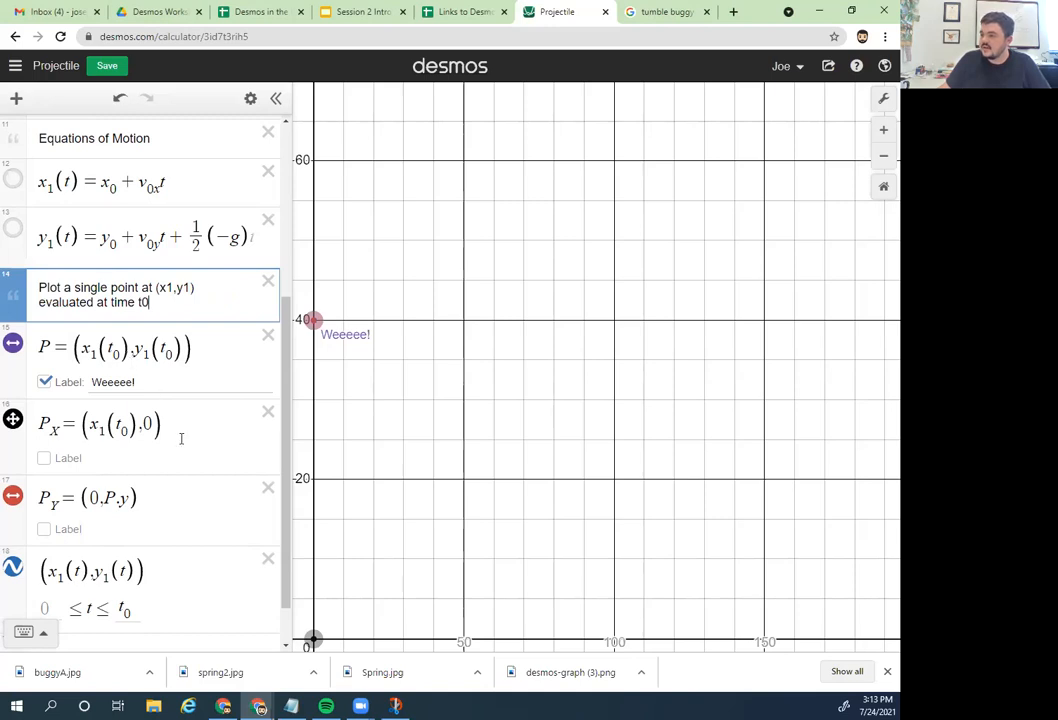
# Step: Insert a note between P and P_X reading "Projections onto x- and y-axes"
pyautogui.click(150, 360)
pyautogui.click(16, 98)
pyautogui.click(47, 171)
pyautogui.write('Projections on')
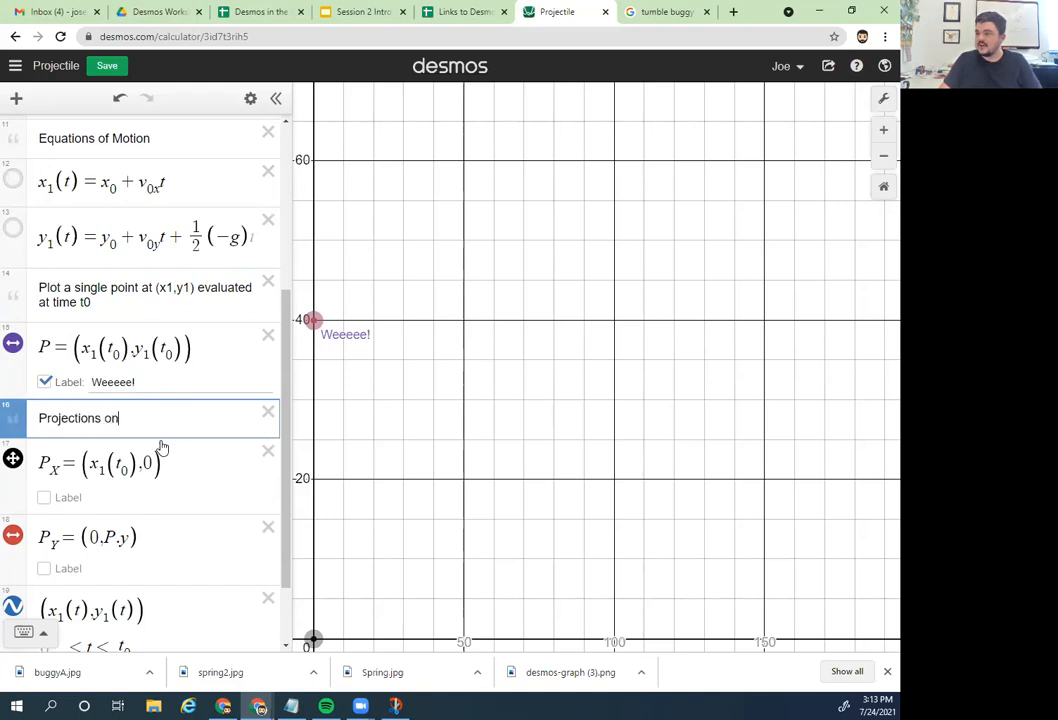
pyautogui.write('to x-')
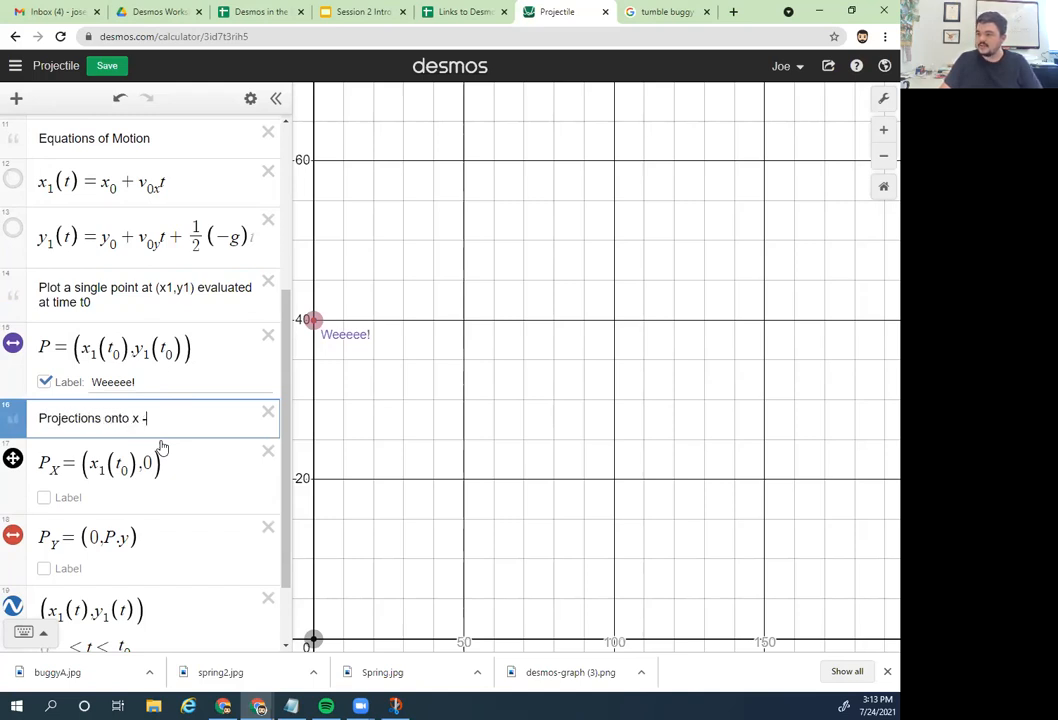
pyautogui.write(' and y-')
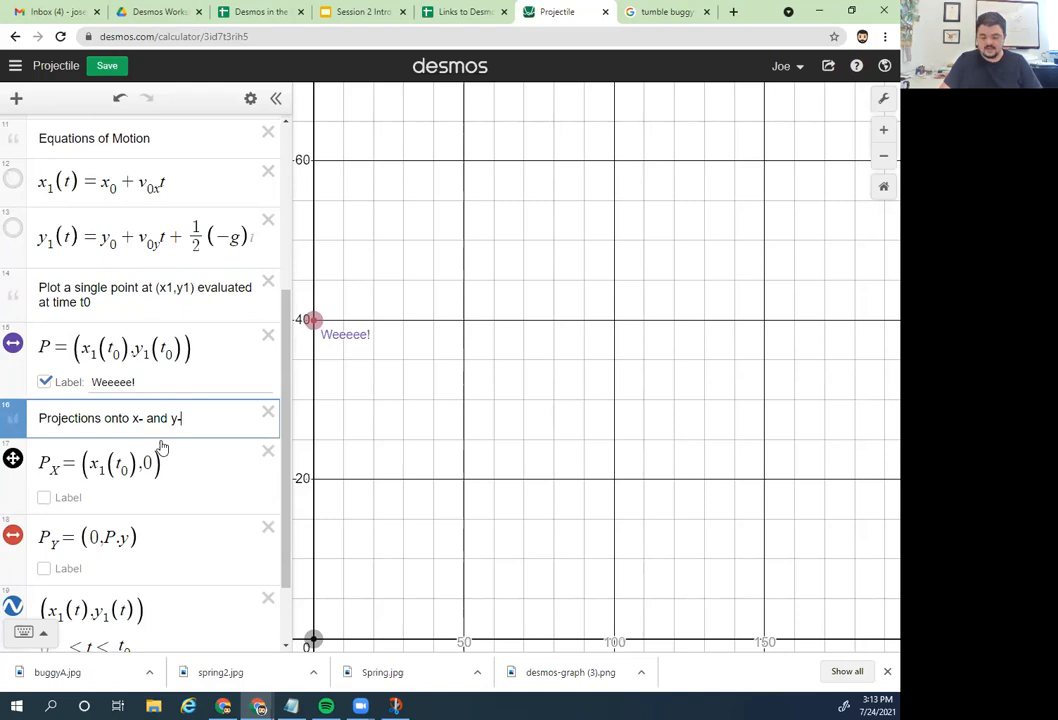
pyautogui.write('axes')
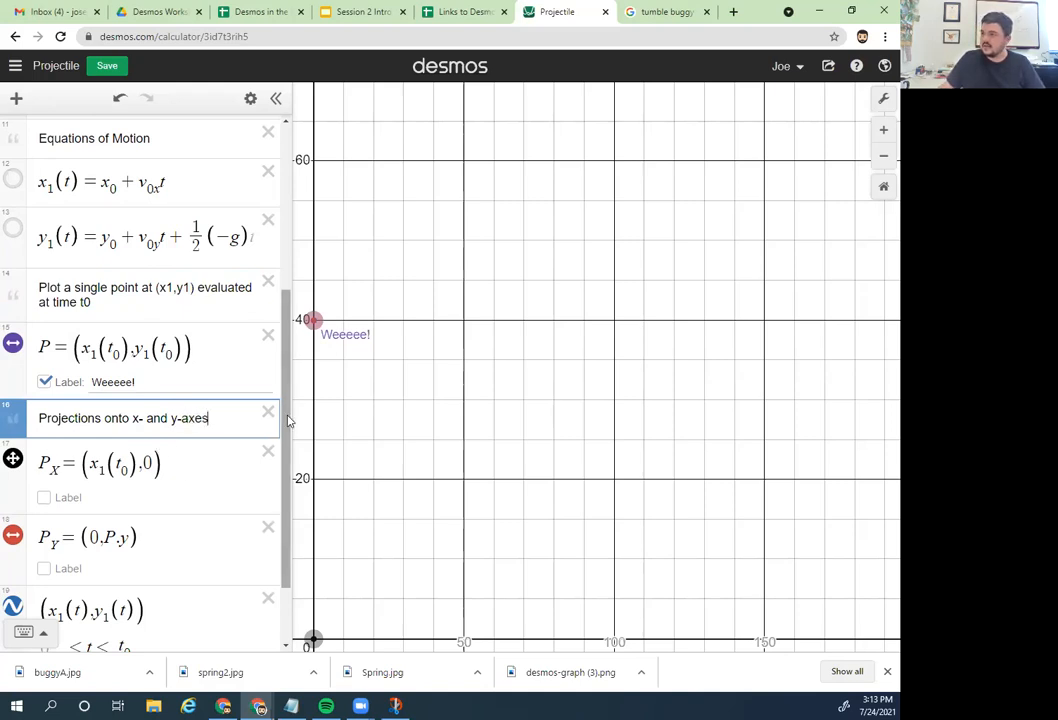
# Step: Insert a note above the parametric trajectory reading "Plot the curve from time t=0 to time t=t0"
pyautogui.scroll(-1, 280, 418)
pyautogui.scroll(-2, 280, 418)
pyautogui.click(177, 482)
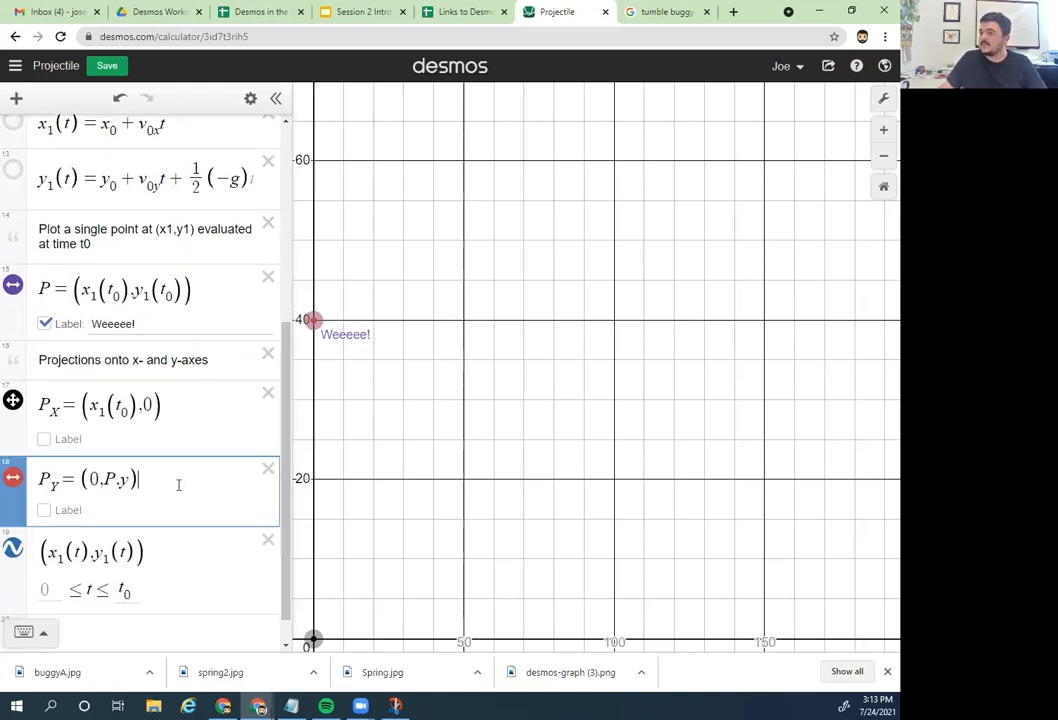
pyautogui.click(17, 99)
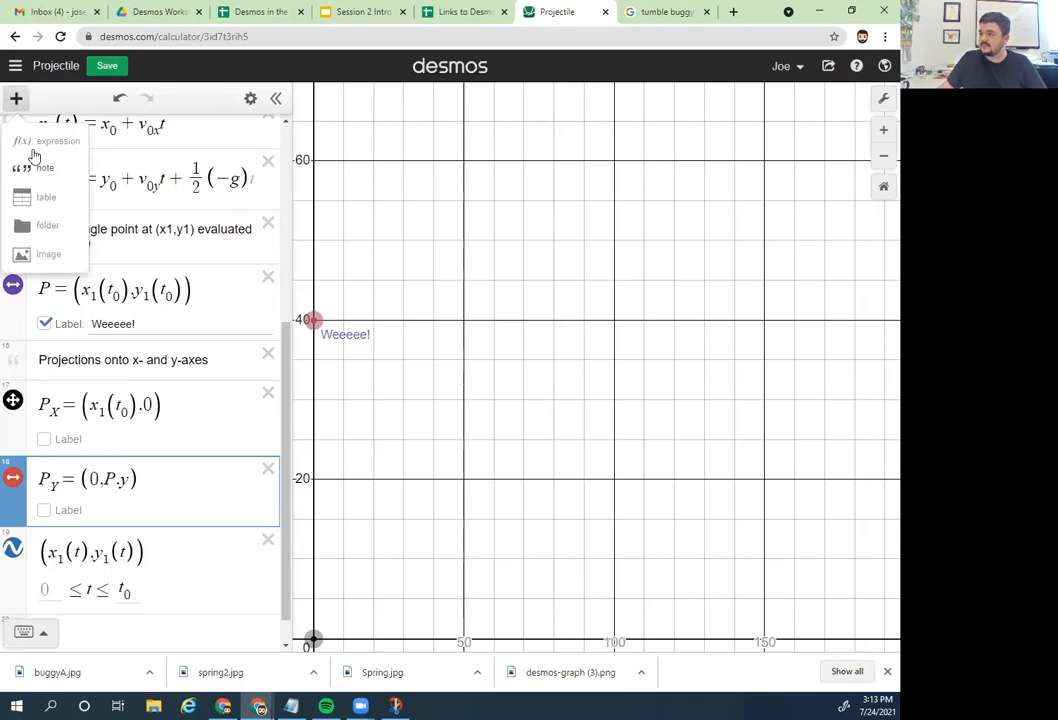
pyautogui.click(32, 166)
pyautogui.write('Plot the')
pyautogui.write(' p')
pyautogui.write('urve fr')
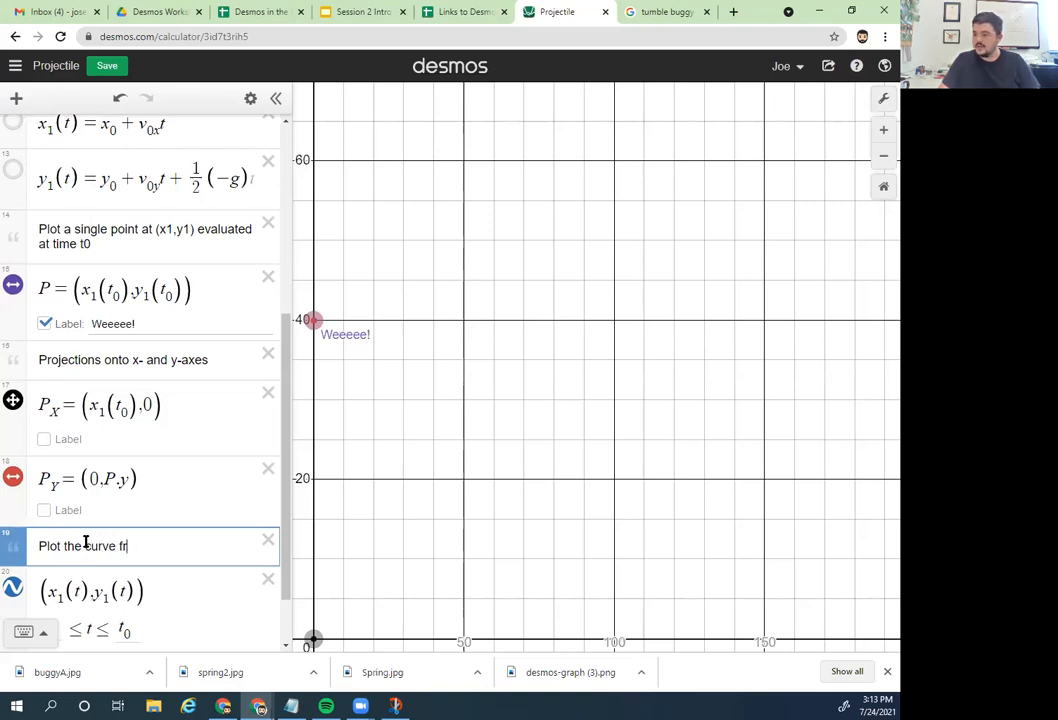
pyautogui.write('om time t=')
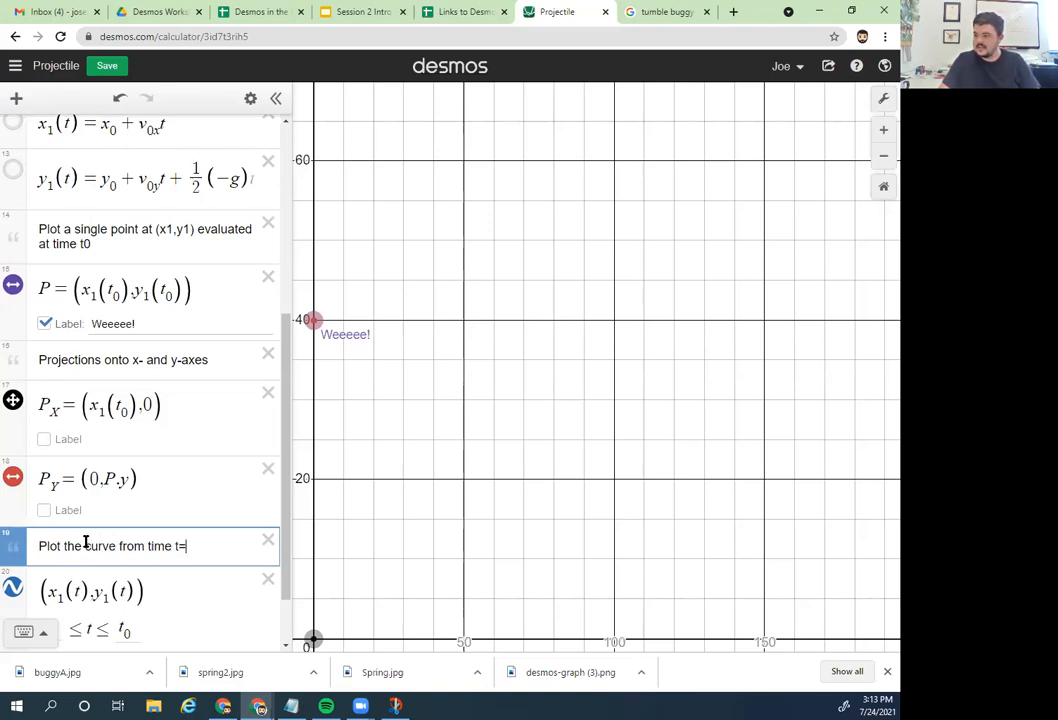
pyautogui.write('0 to tim')
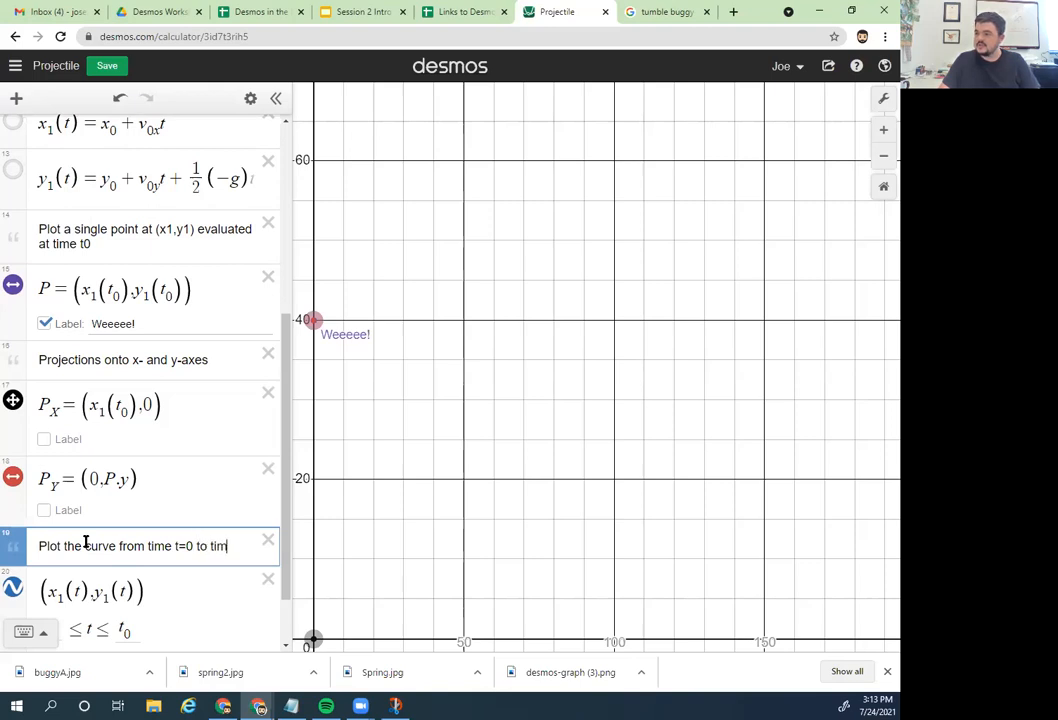
pyautogui.write('e t=t0')
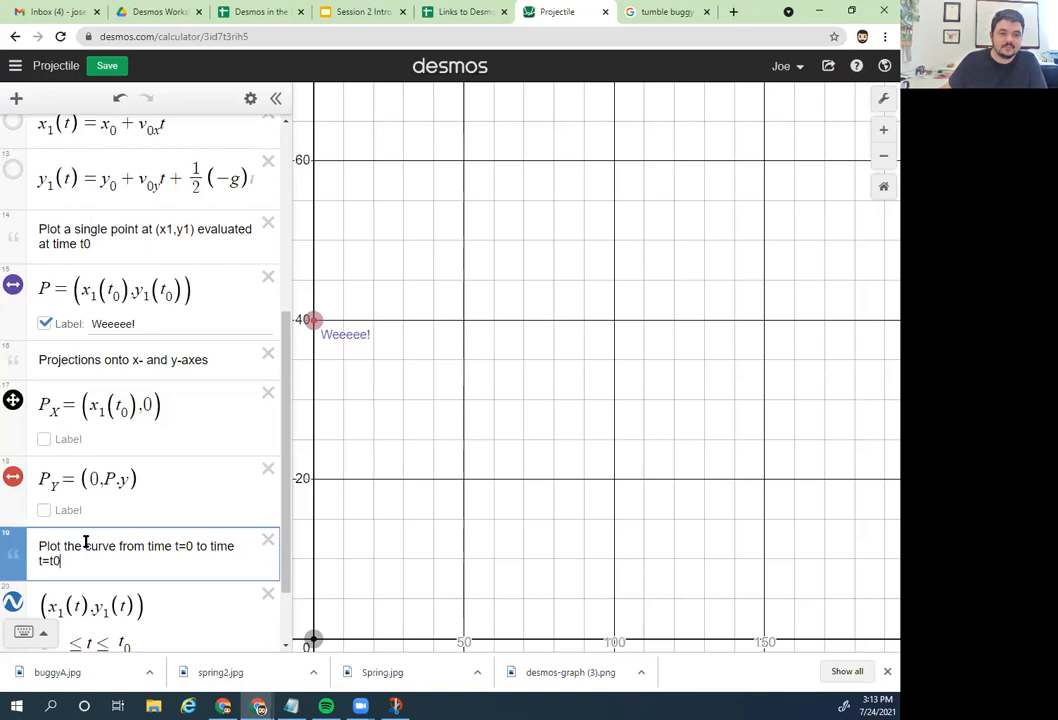
# Step: Inspect how the P_X and P_Y projections are defined, including the P.y coordinate reference
pyautogui.scroll(-2, 215, 441)
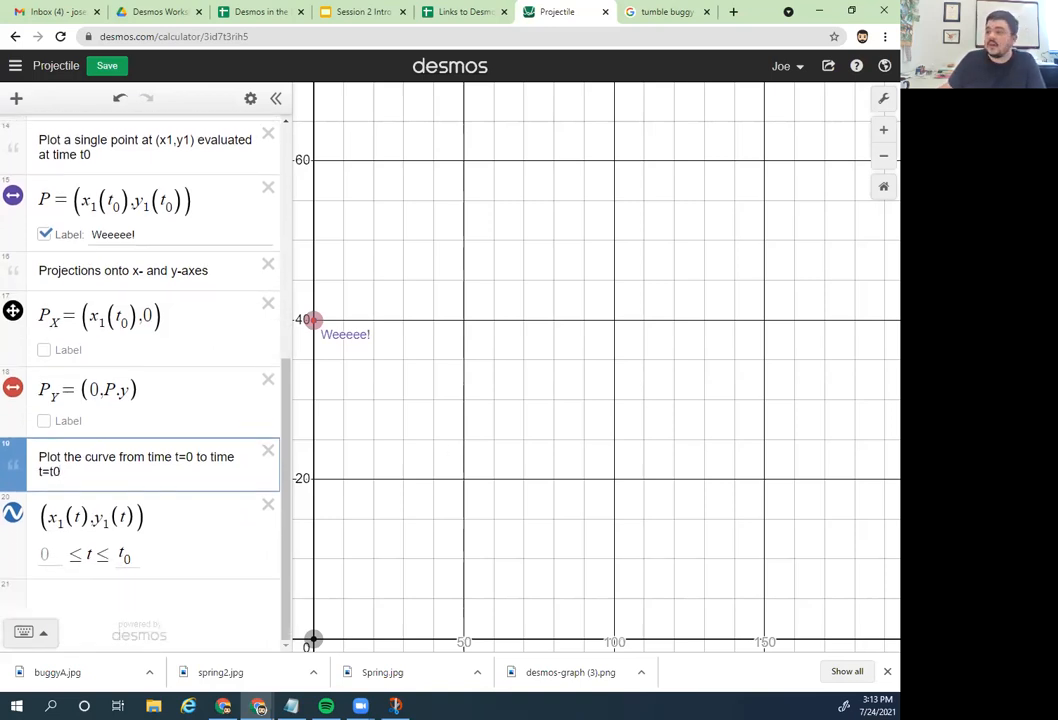
pyautogui.click(133, 383)
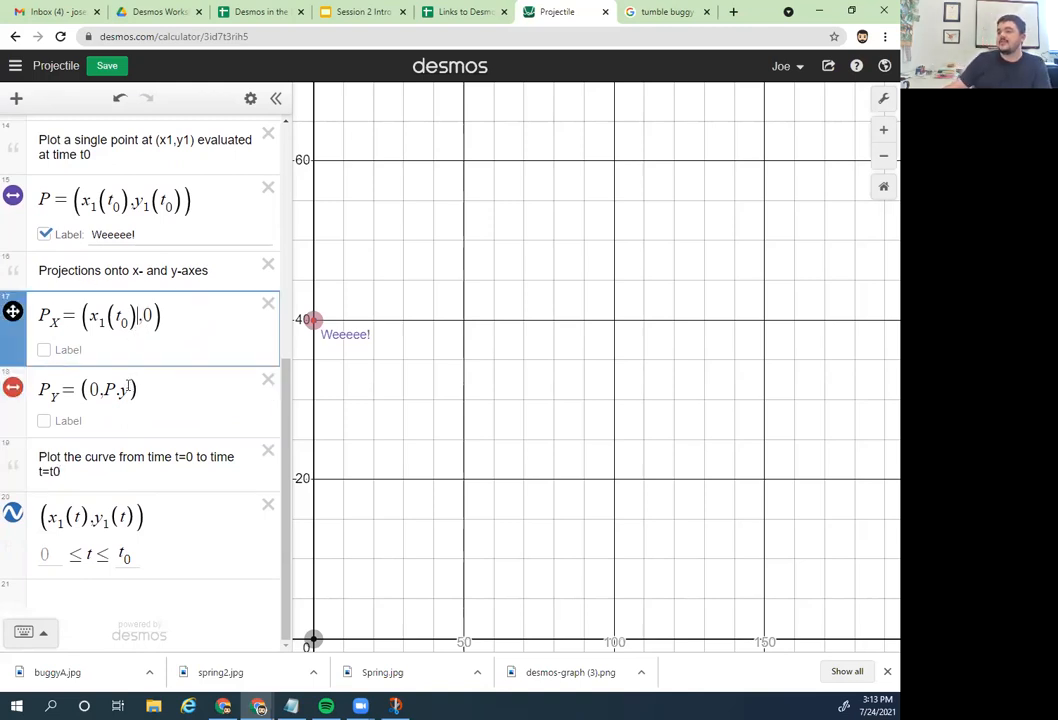
pyautogui.hotkey('shift', 'Left')
pyautogui.hotkey('shift', 'Left')
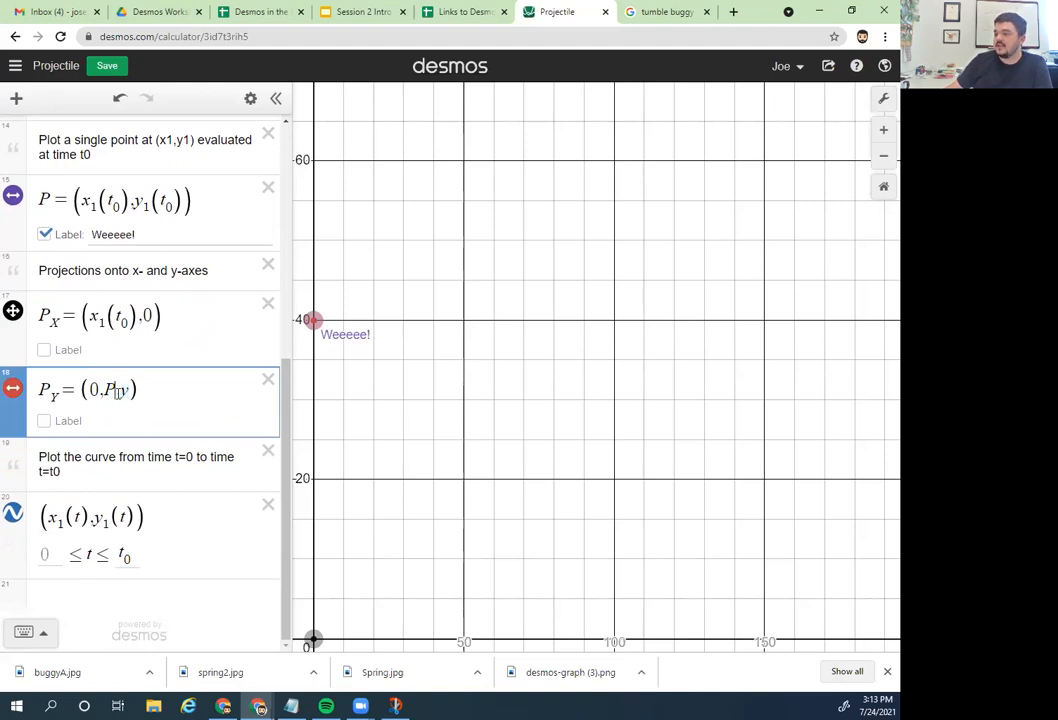
pyautogui.moveTo(120, 387); pyautogui.dragTo(107, 388)
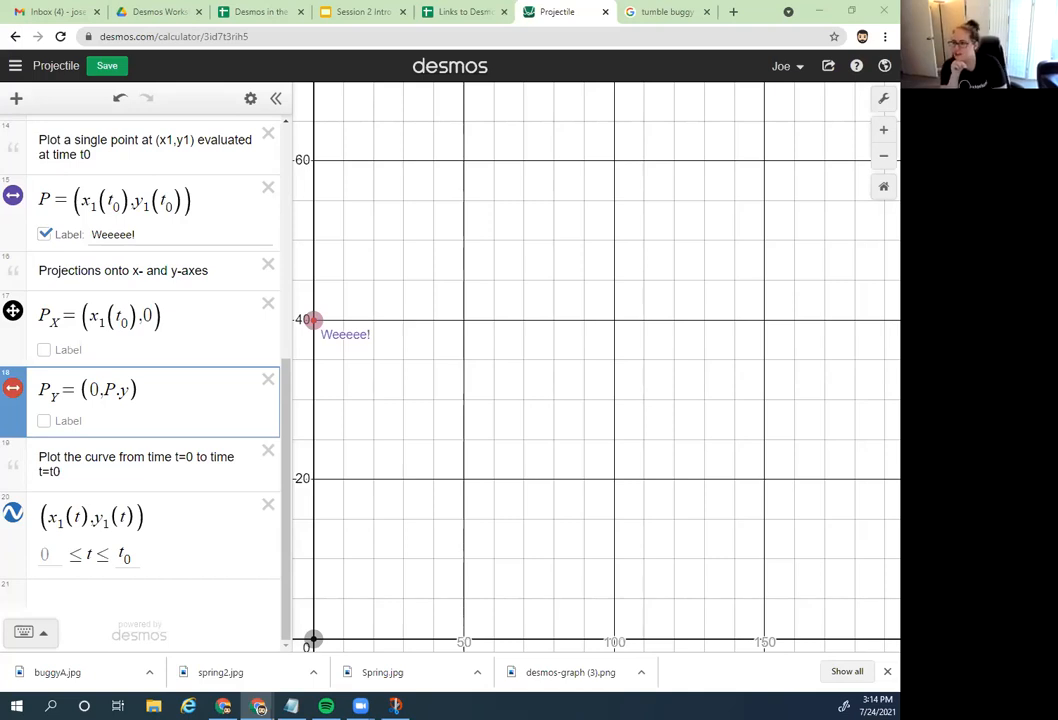
# Step: Review the t_0 slider settings, the velocity components and the annotated equations of motion
pyautogui.moveTo(287, 401); pyautogui.dragTo(281, 321)
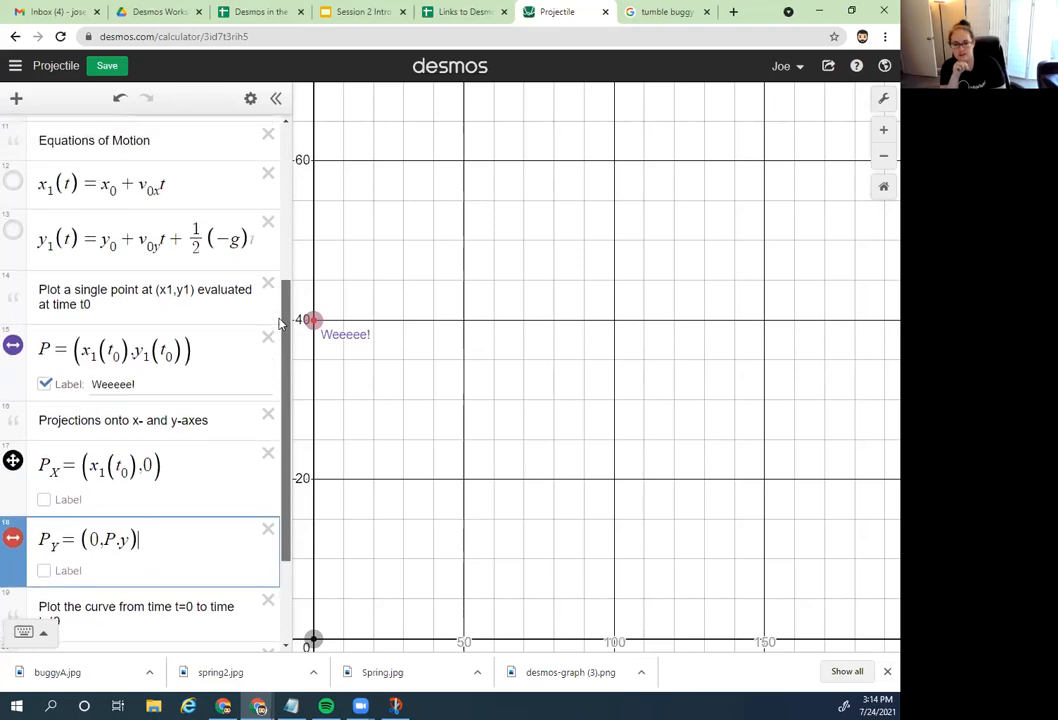
pyautogui.scroll(5, 200, 250)
pyautogui.click(95, 147)
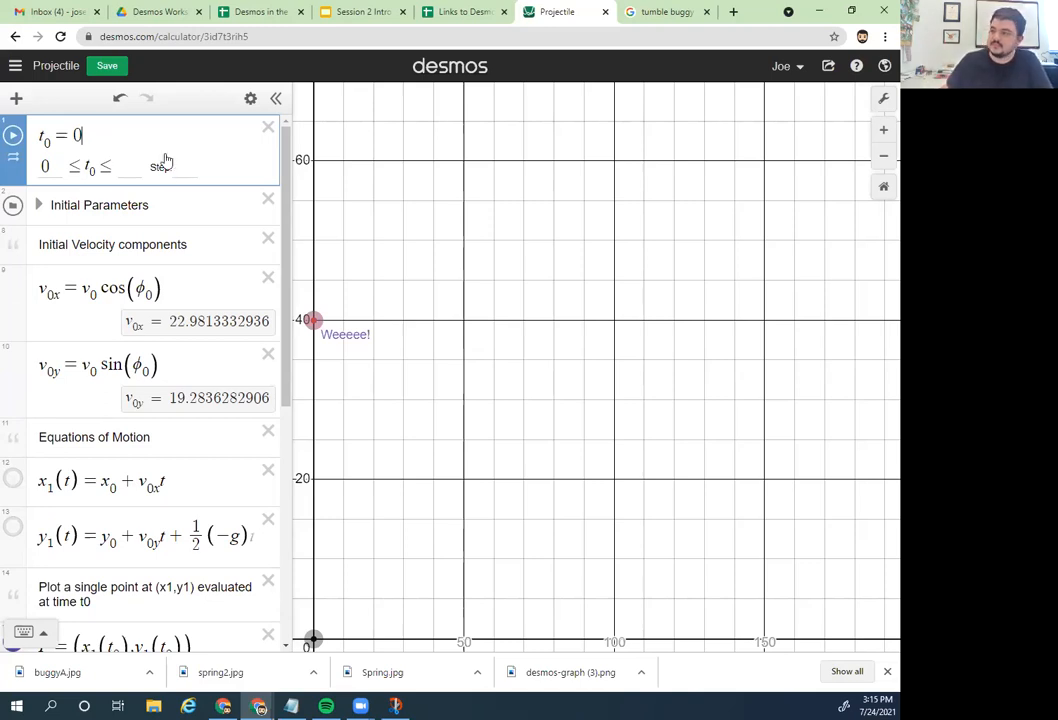
pyautogui.scroll(-3, 262, 246)
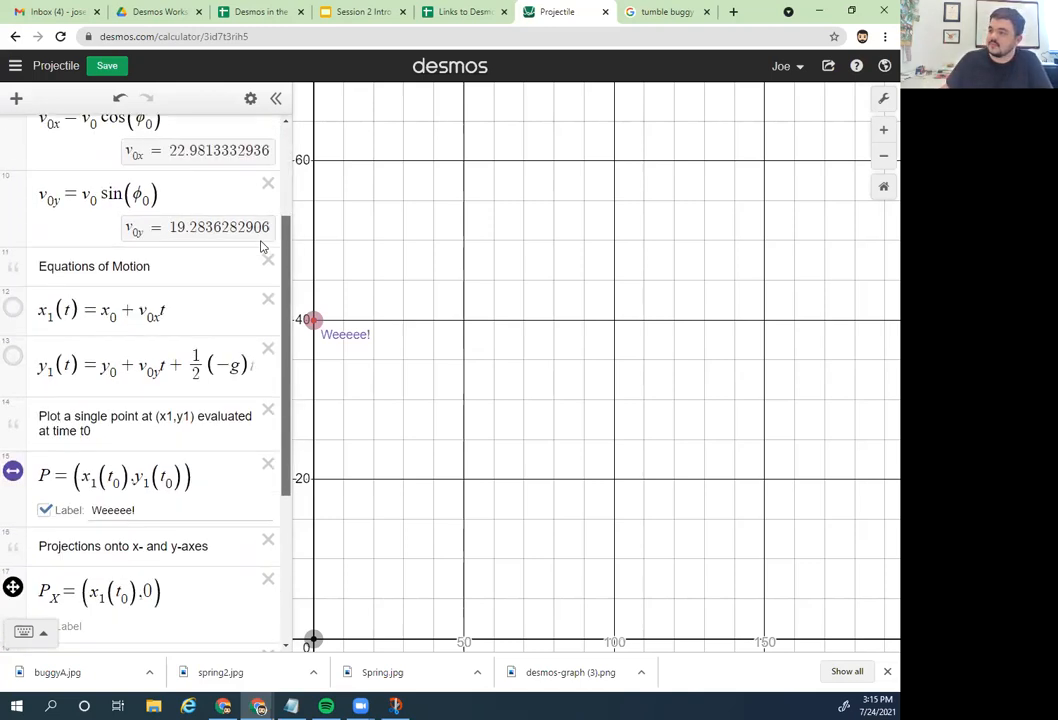
pyautogui.moveTo(261, 241); pyautogui.dragTo(262, 259)
pyautogui.scroll(1, 261, 250)
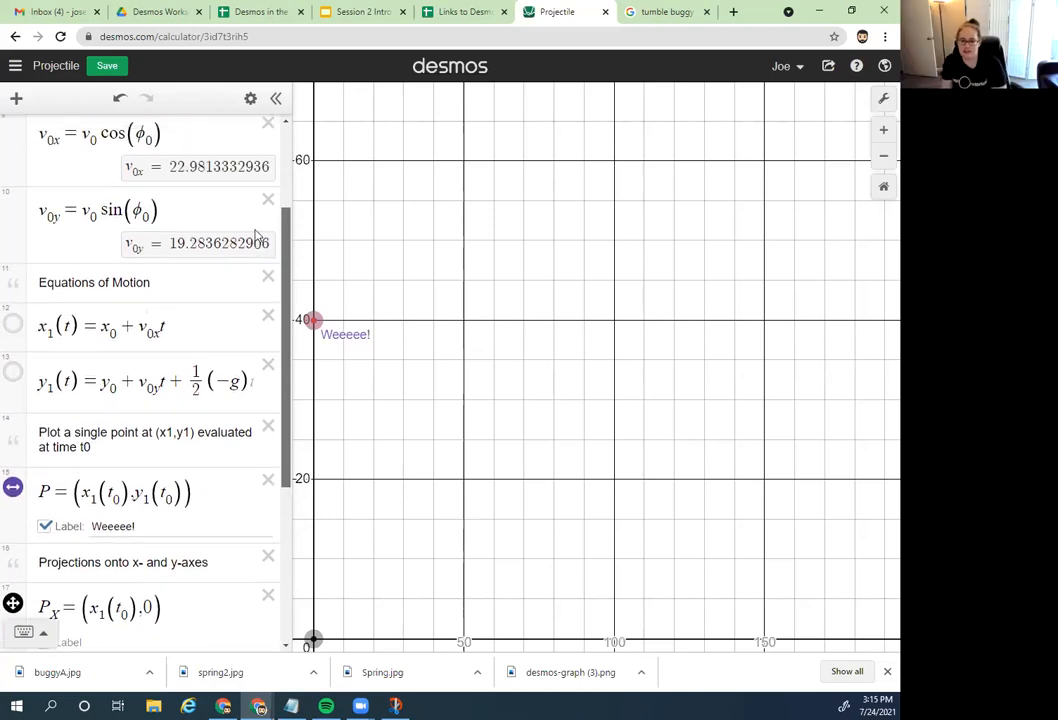
# Step: Examine the x_1(t) equation of motion and how point P evaluates it at t_0
pyautogui.scroll(-2, 260, 250)
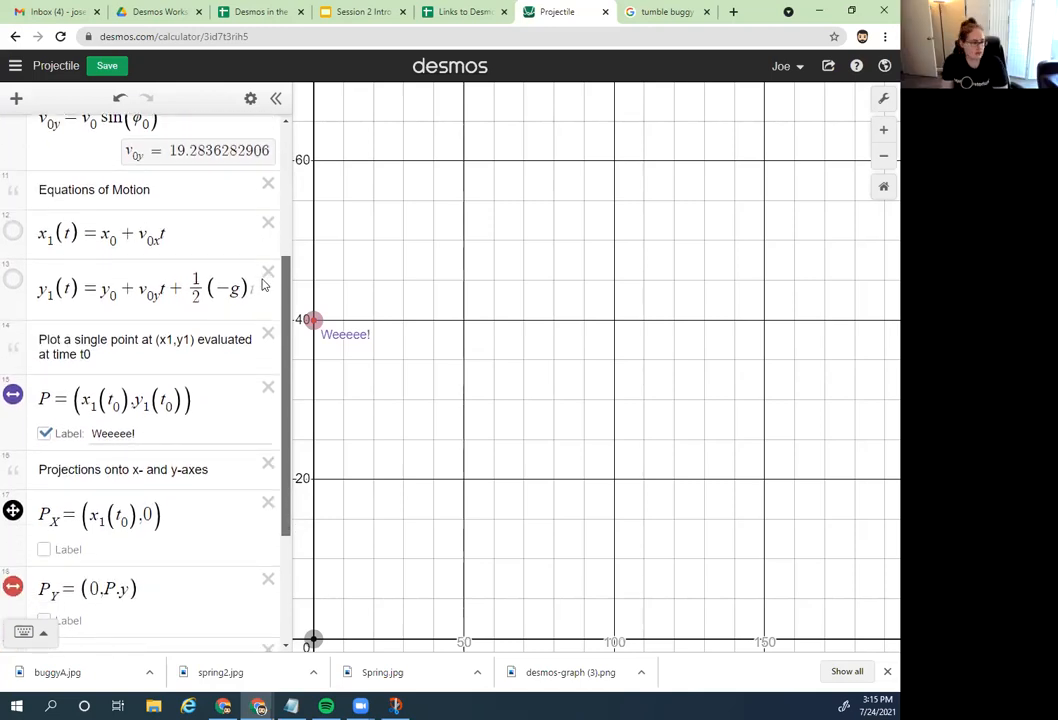
pyautogui.click(67, 234)
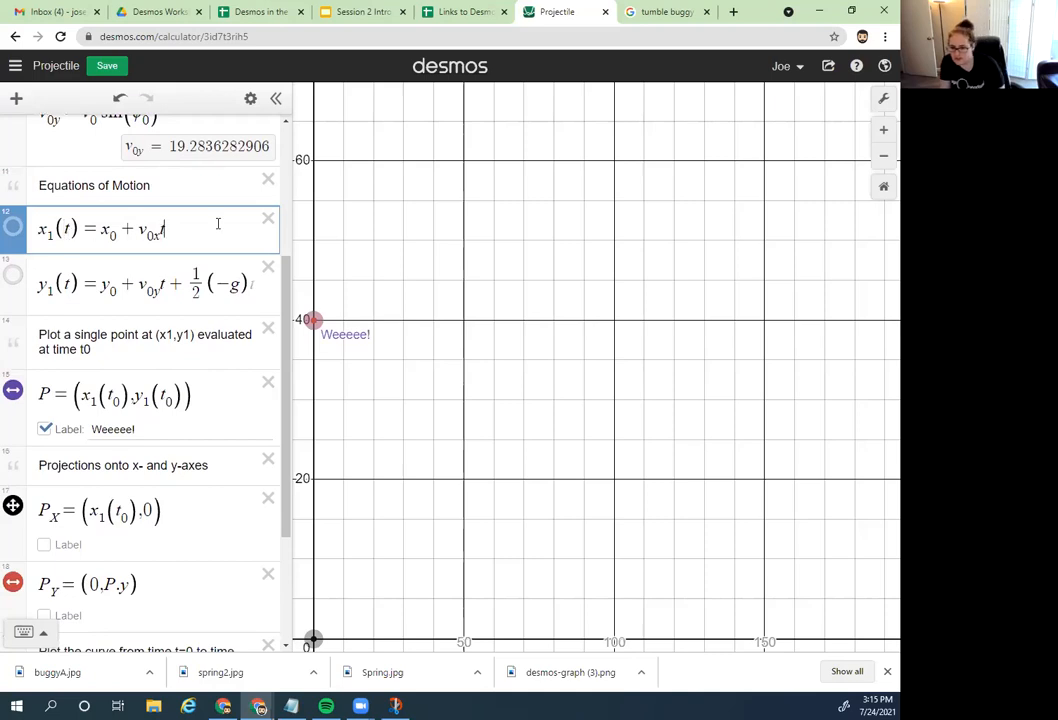
pyautogui.moveTo(122, 411); pyautogui.dragTo(109, 397)
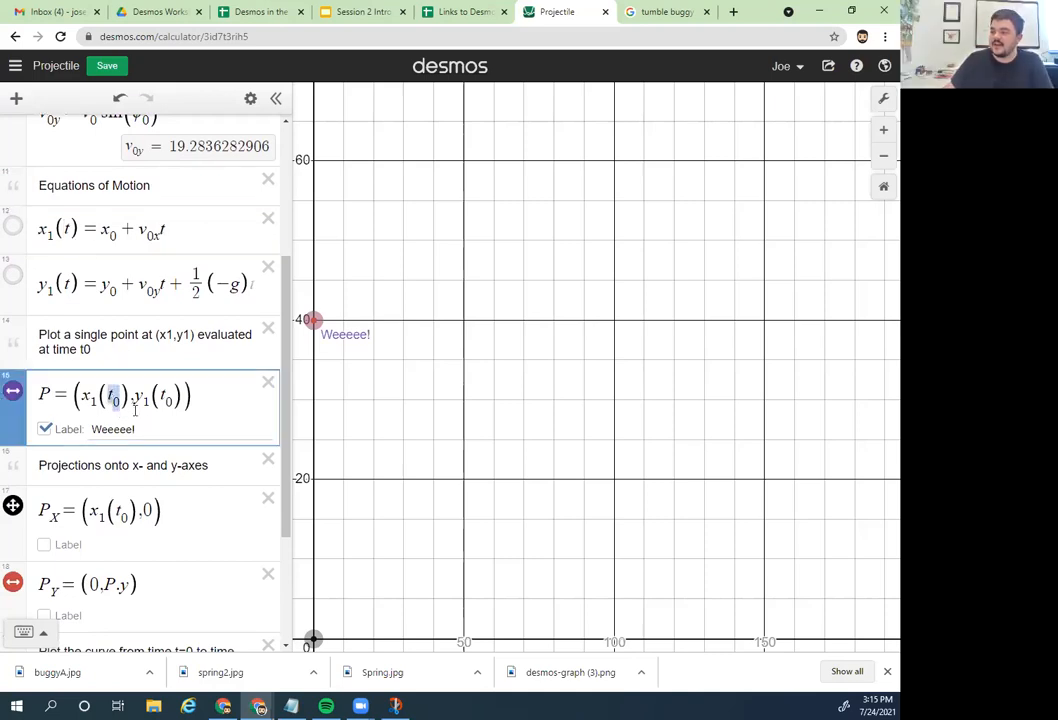
pyautogui.moveTo(172, 231); pyautogui.dragTo(30, 248)
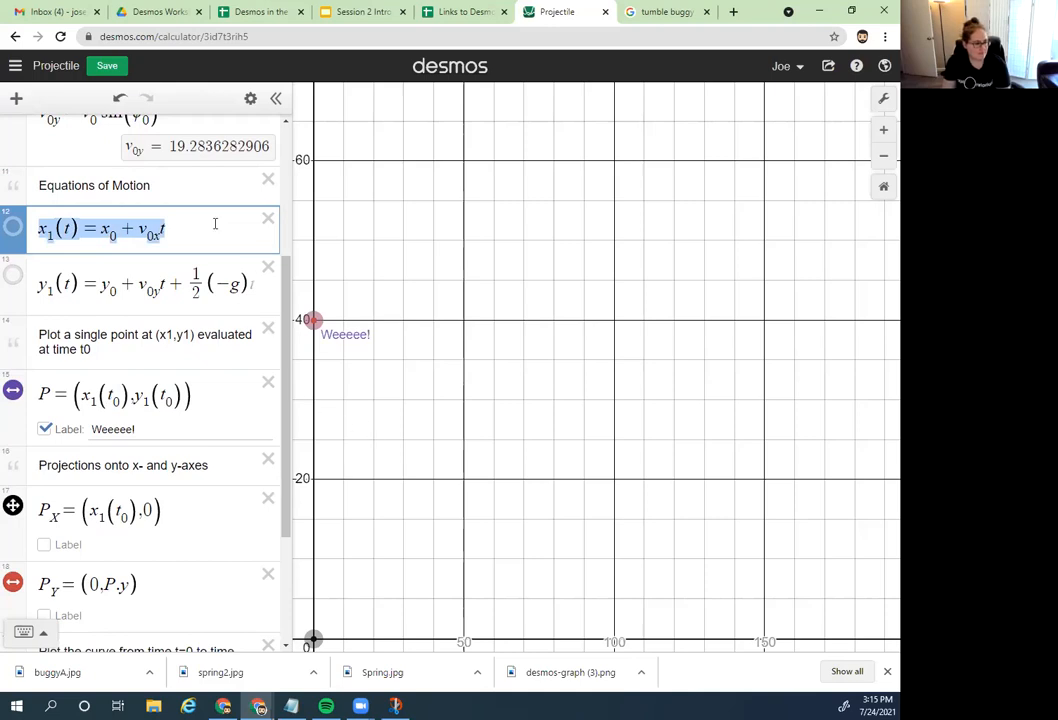
pyautogui.click(151, 229)
pyautogui.click(500, 318)
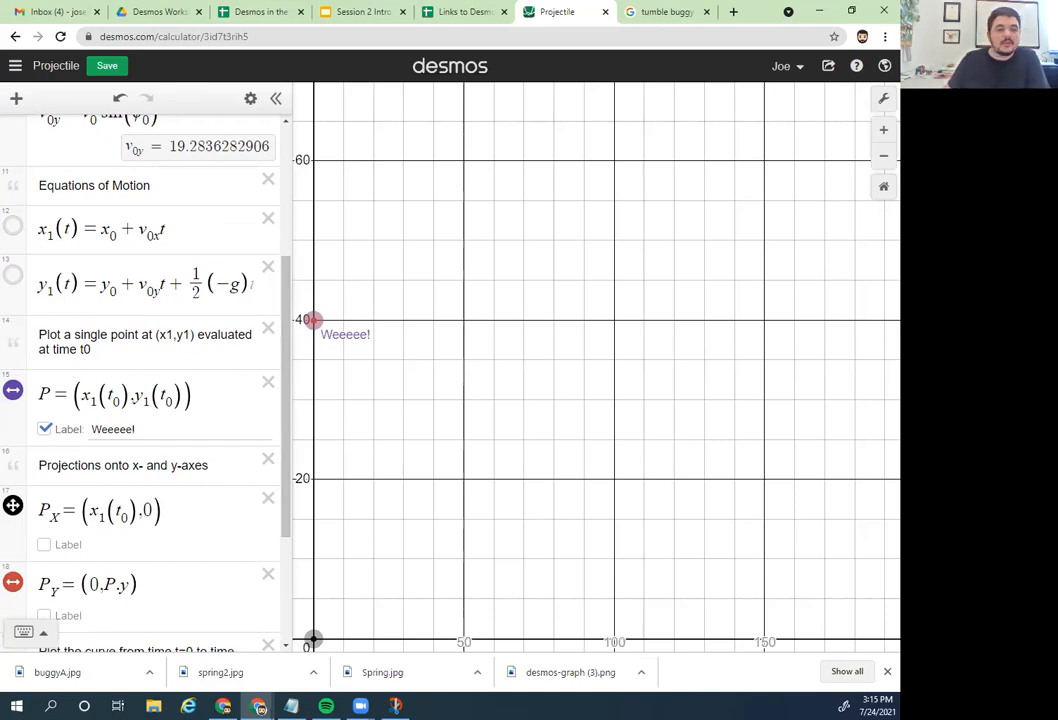
pyautogui.scroll(1, 190, 270)
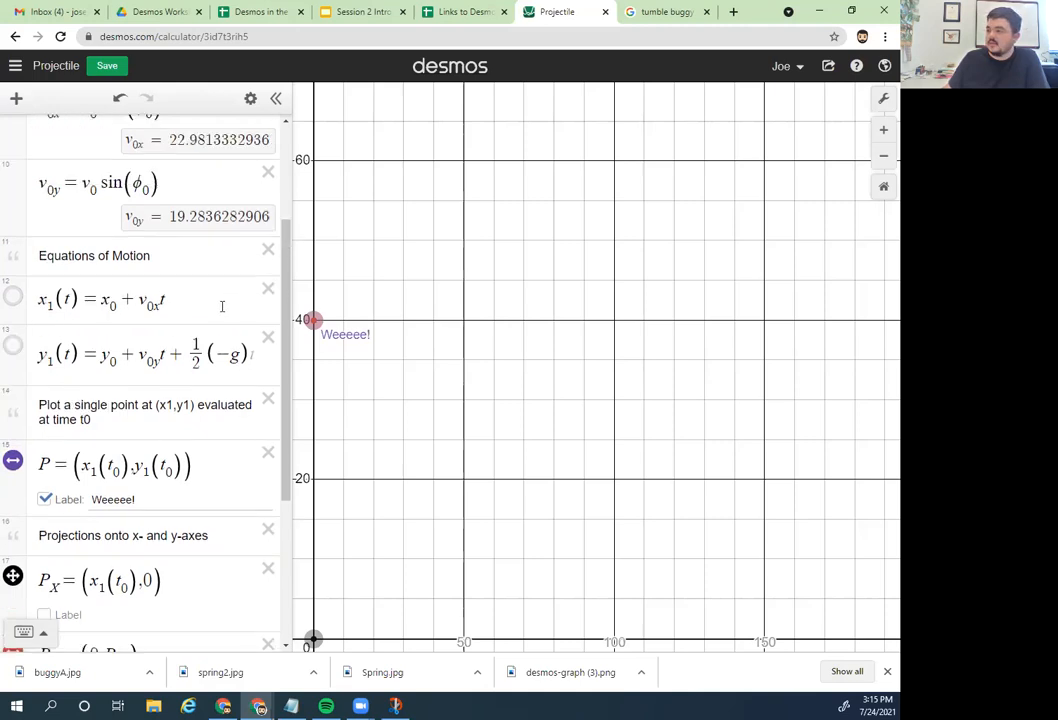
pyautogui.scroll(-2, 223, 310)
pyautogui.moveTo(286, 346); pyautogui.dragTo(278, 331)
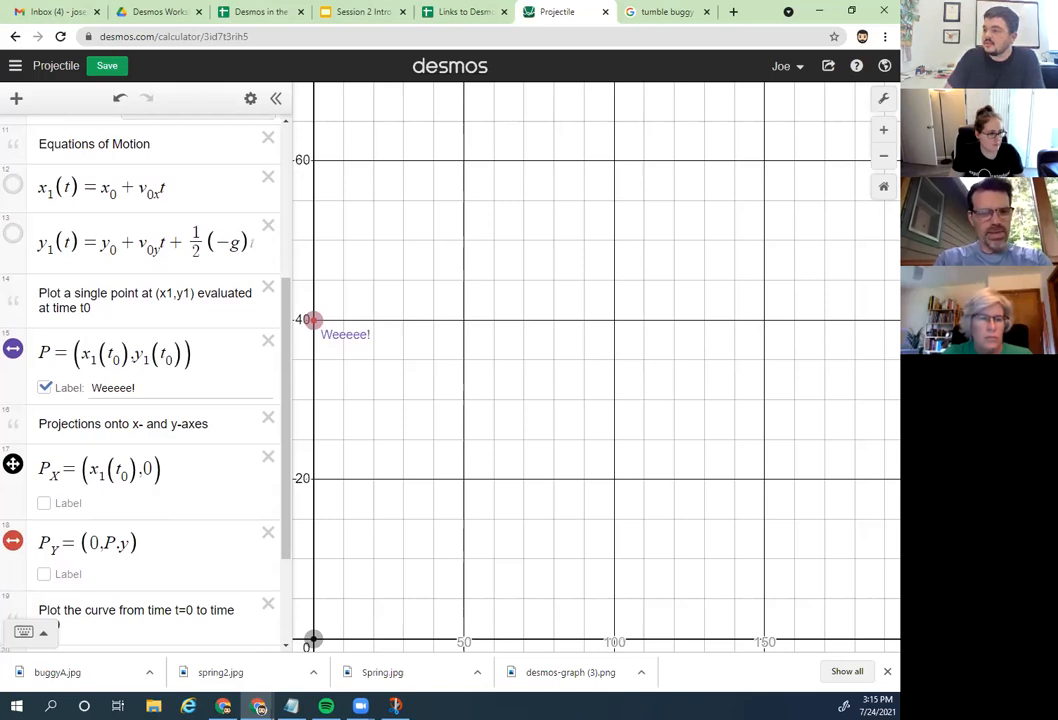
pyautogui.moveTo(284, 430); pyautogui.dragTo(290, 520)
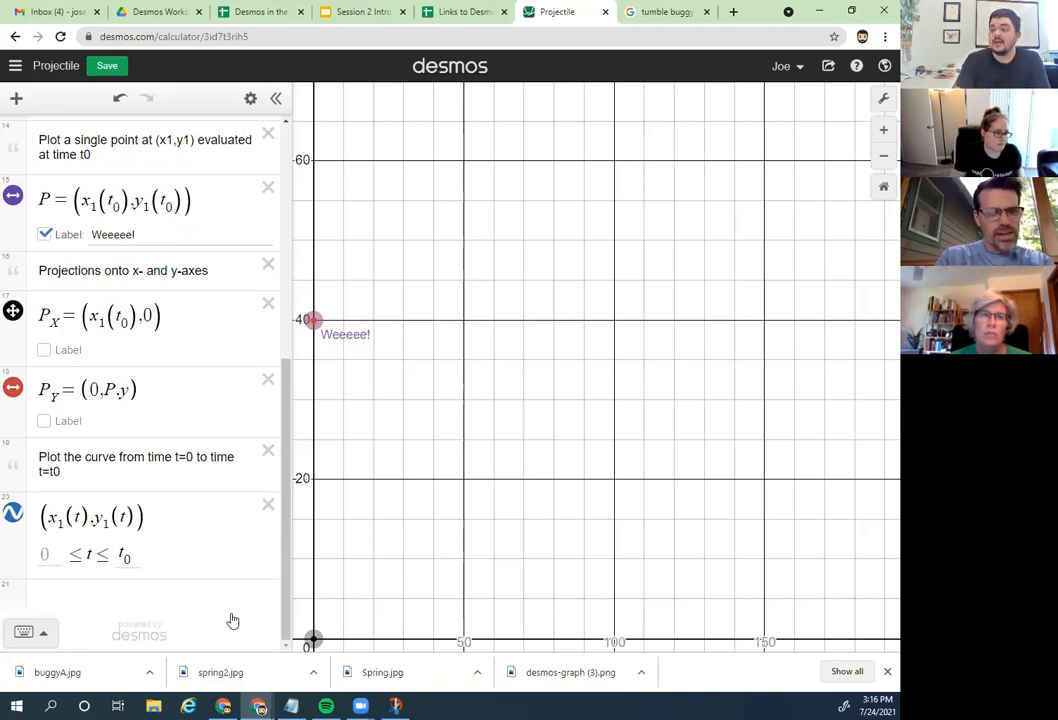
# Step: Compare the t_0 arguments in point P with the parameter t and upper limit of the parametric trajectory
pyautogui.click(149, 541)
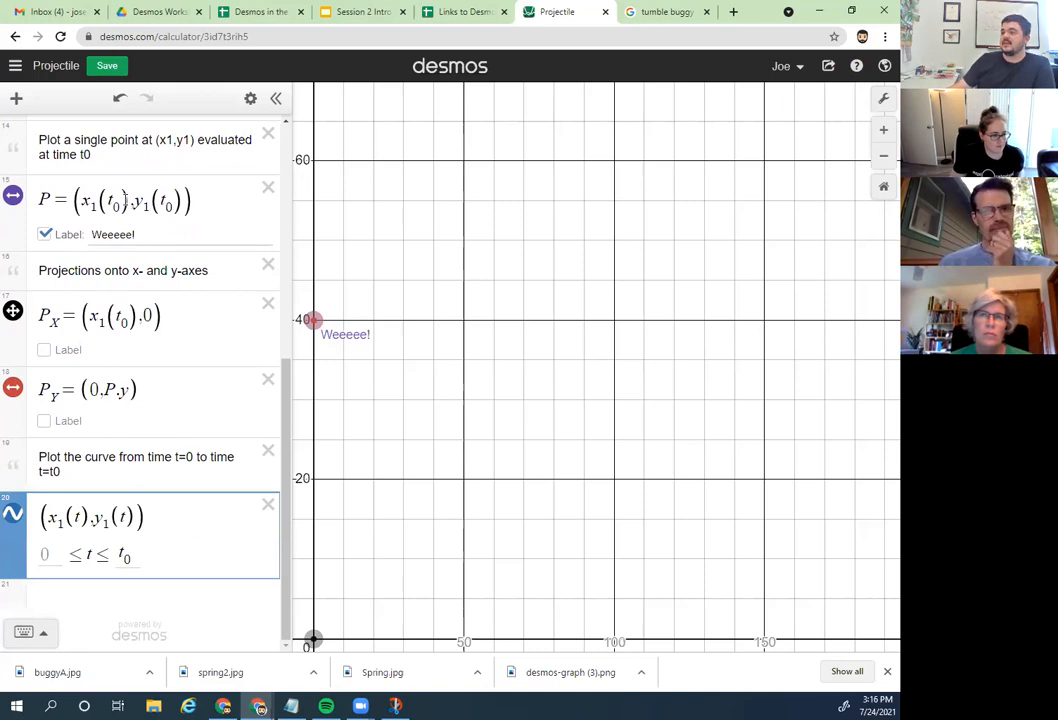
pyautogui.doubleClick(112, 201)
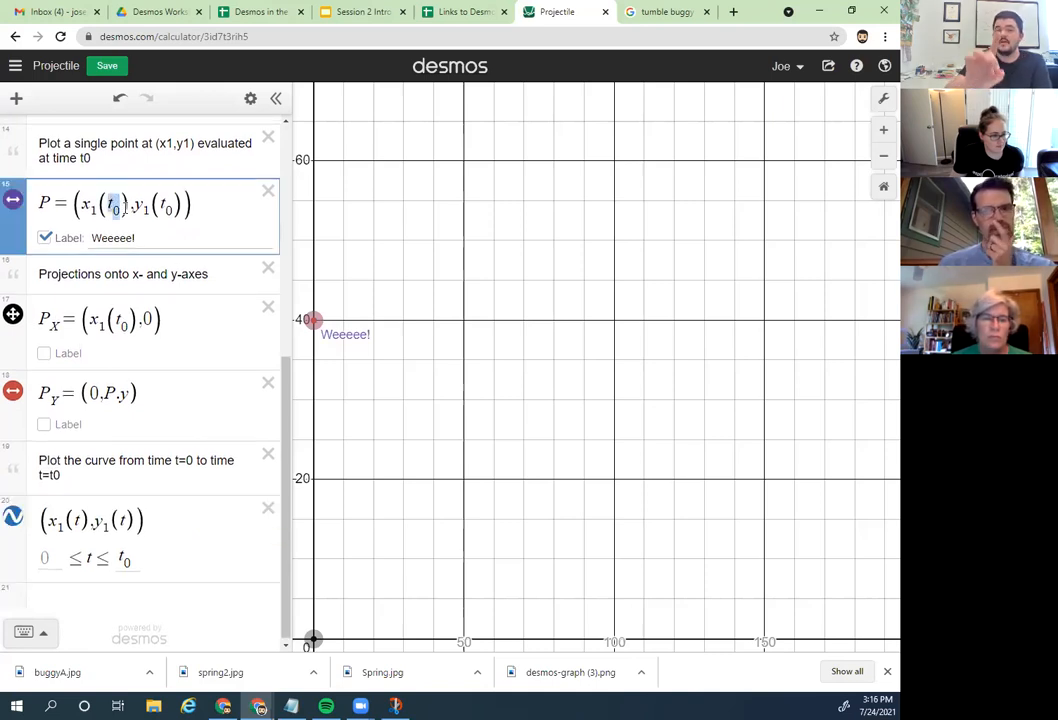
pyautogui.click(125, 205)
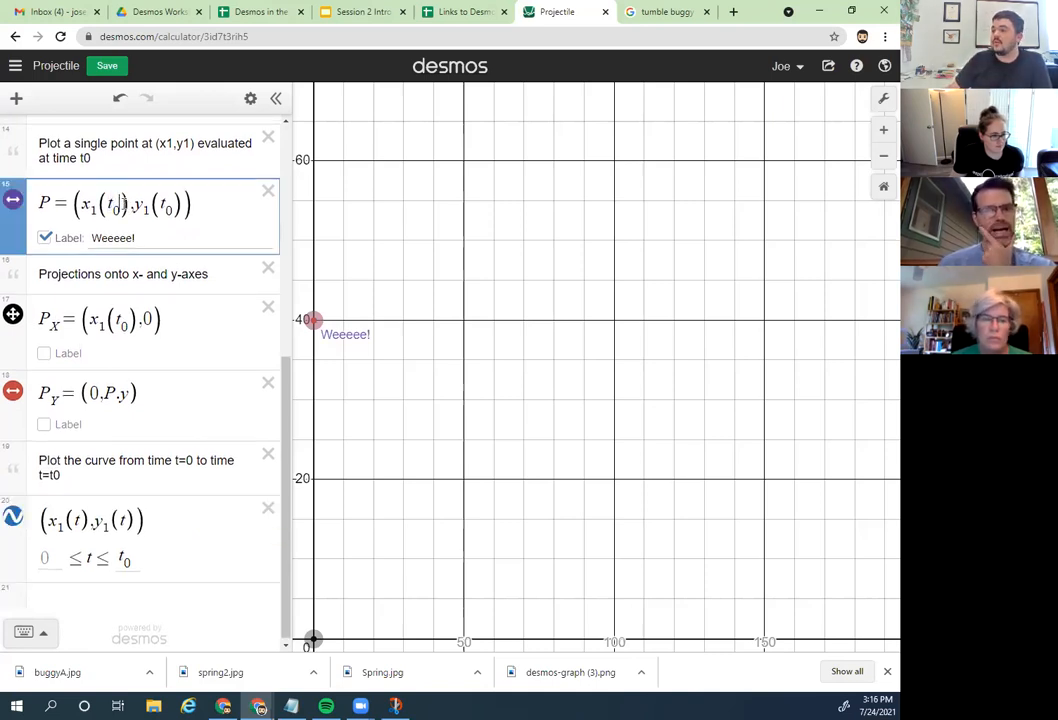
pyautogui.doubleClick(115, 202)
pyautogui.doubleClick(165, 203)
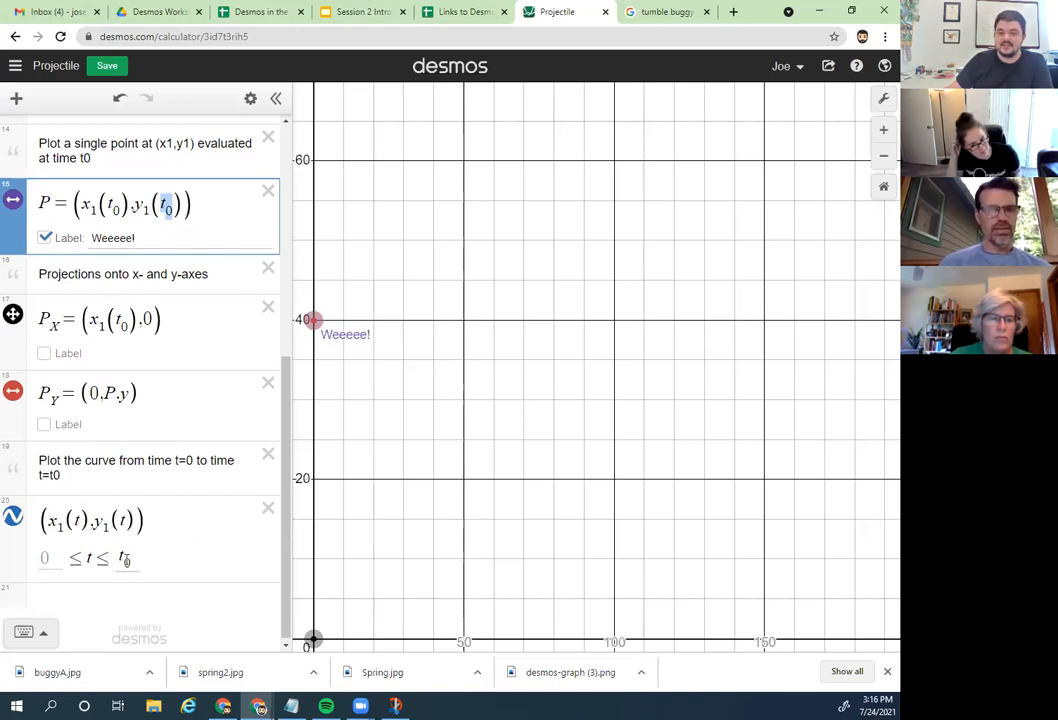
pyautogui.click(150, 207)
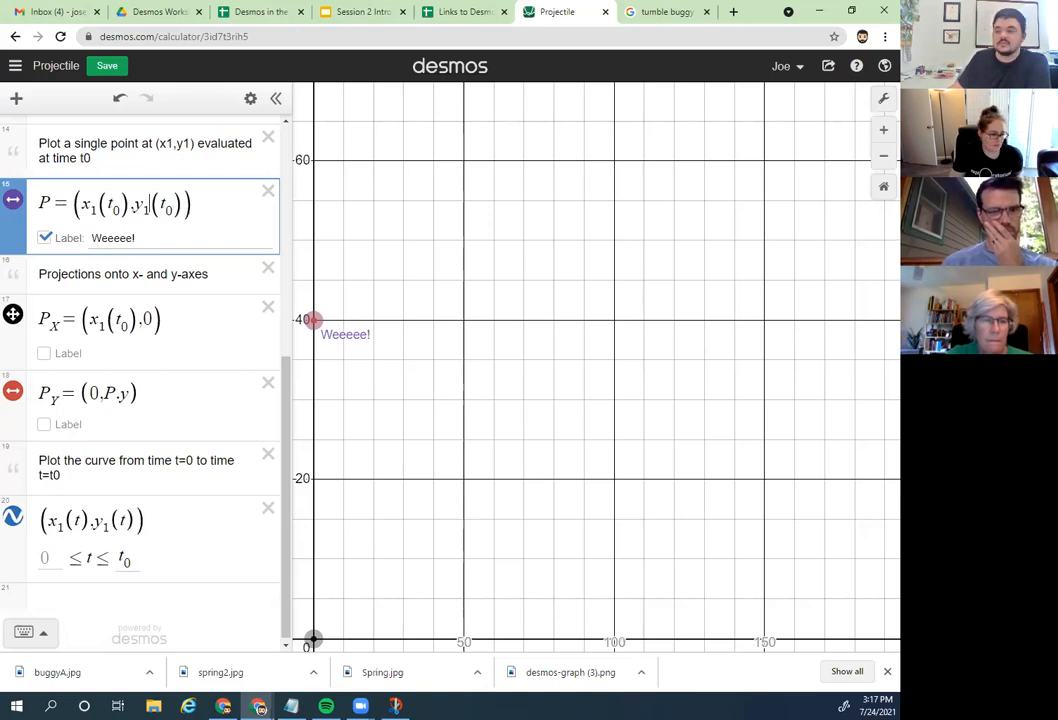
# Step: Save the Projectile graph and set the t_0 slider to 4
pyautogui.click(103, 68)
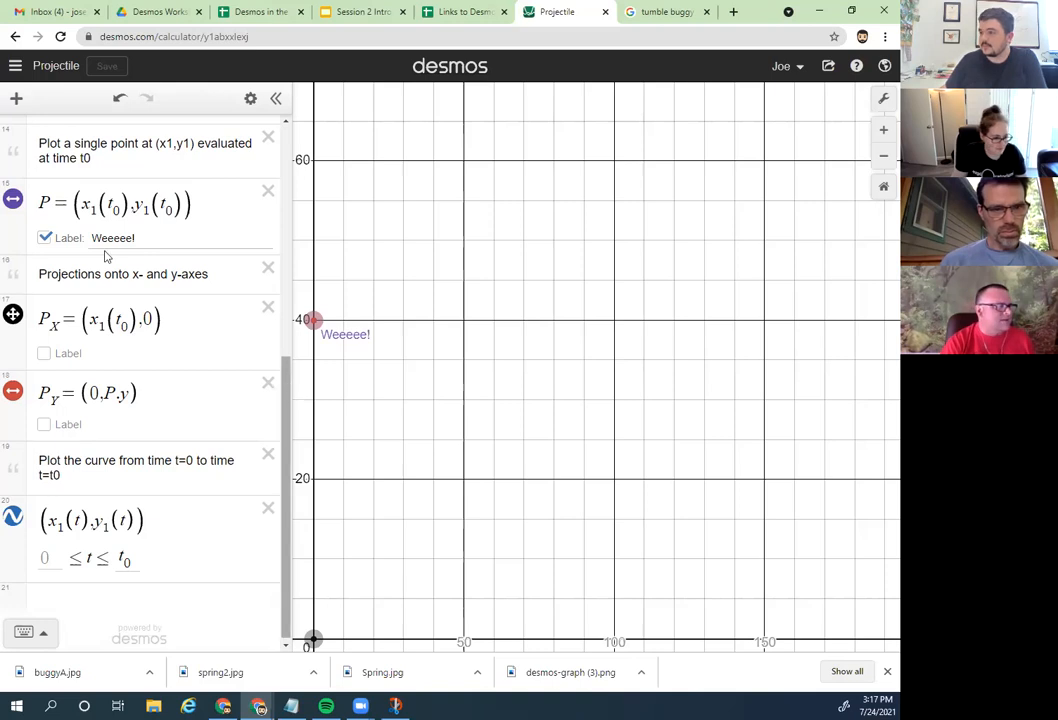
pyautogui.scroll(3, 142, 287)
pyautogui.scroll(3, 130, 260)
pyautogui.scroll(-3, 117, 245)
pyautogui.scroll(3, 112, 215)
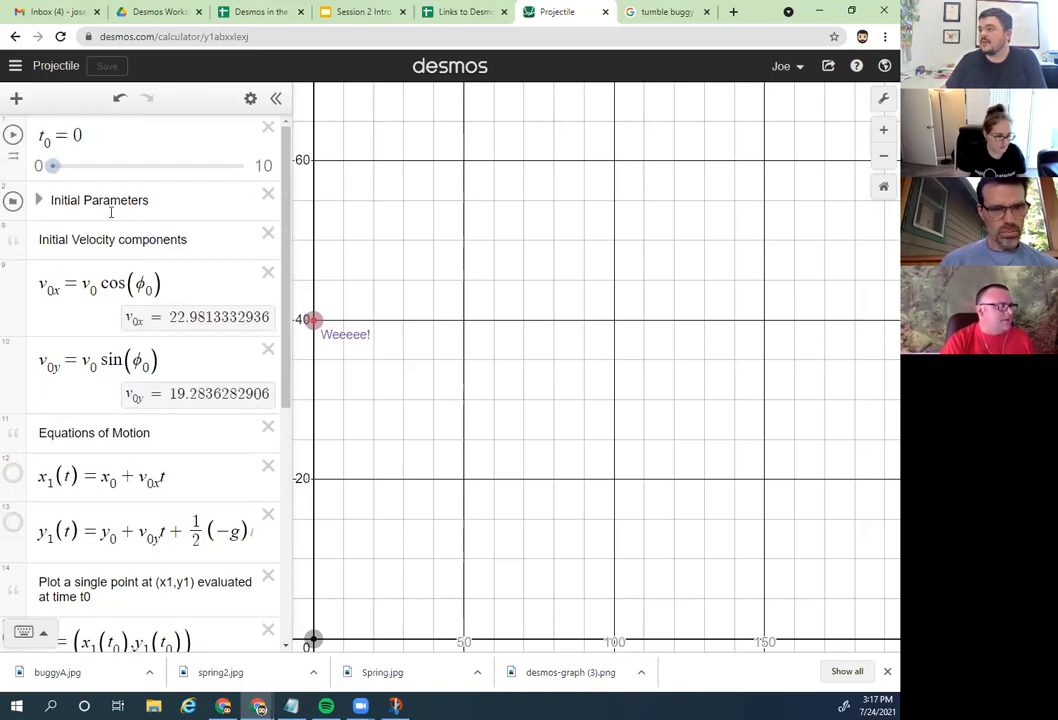
pyautogui.moveTo(56, 170); pyautogui.dragTo(130, 172)
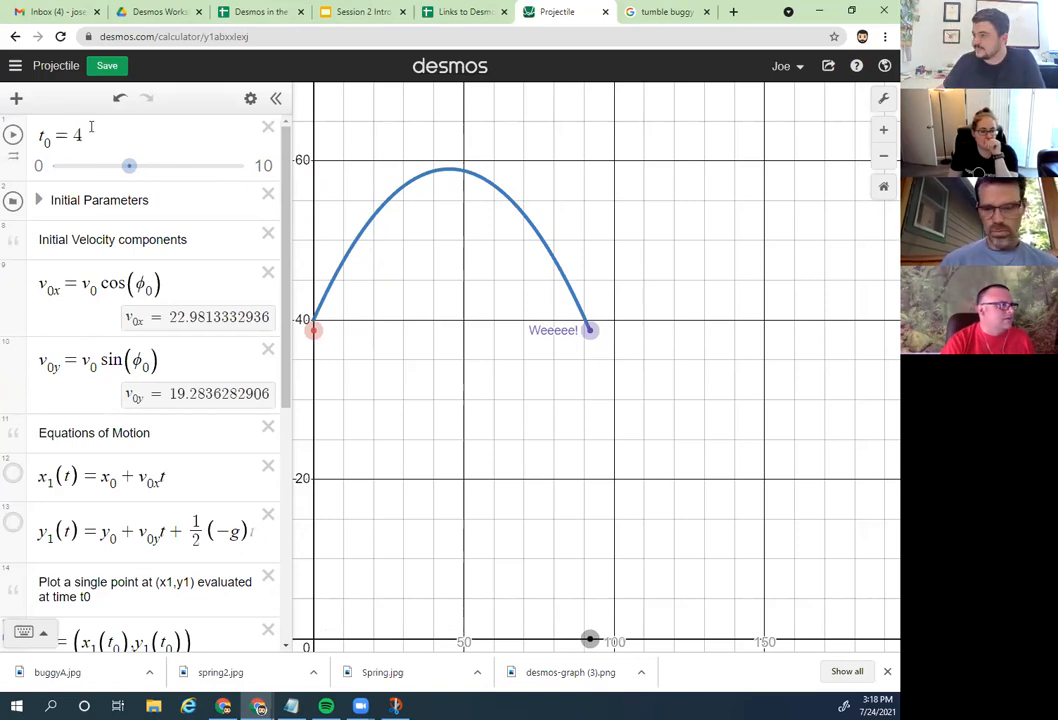
# Step: Compare the parameter t in the parametric trajectory and the x_1(t) and y_1(t) equations with the t_0 slider variable
pyautogui.moveTo(284, 146); pyautogui.dragTo(298, 398)
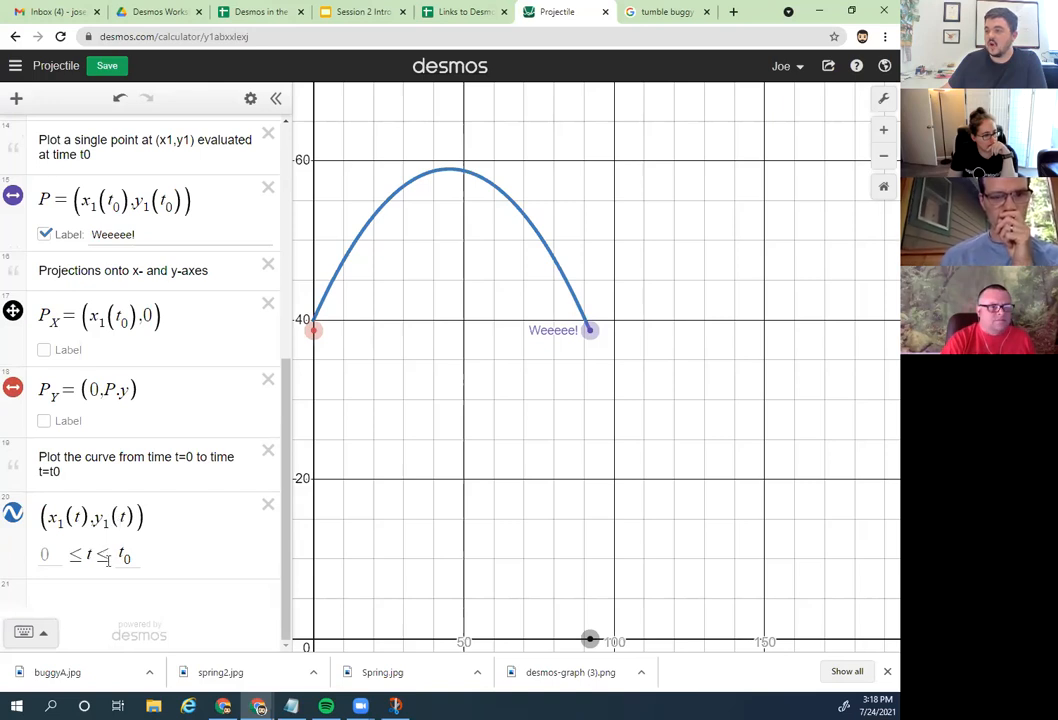
pyautogui.click(61, 517)
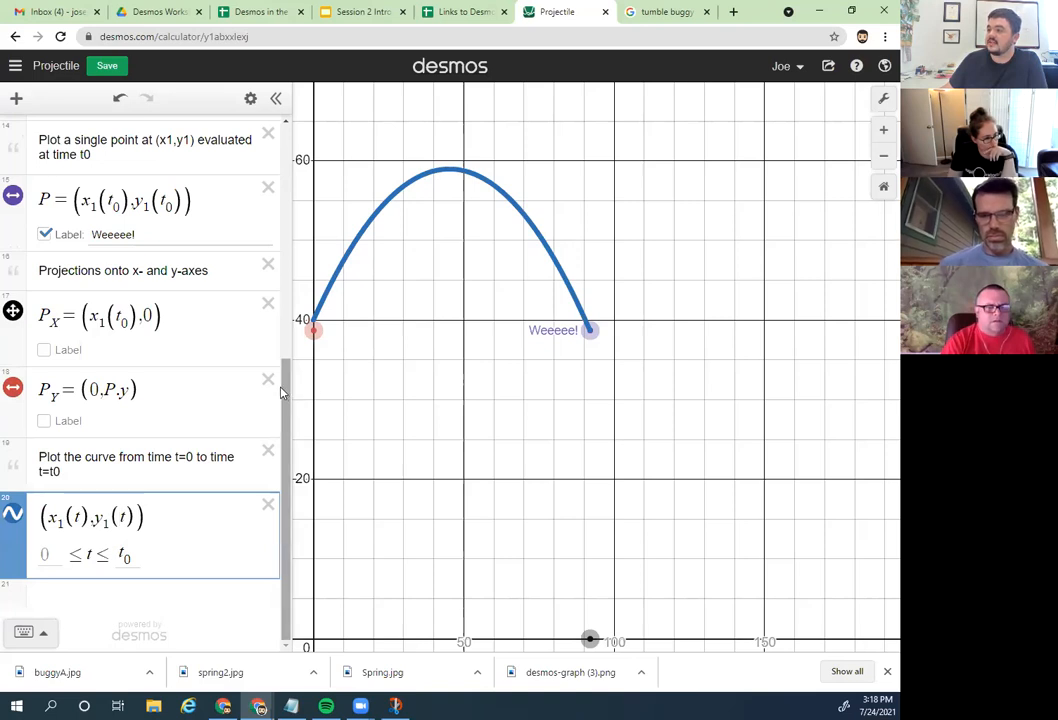
pyautogui.moveTo(285, 395); pyautogui.dragTo(268, 308)
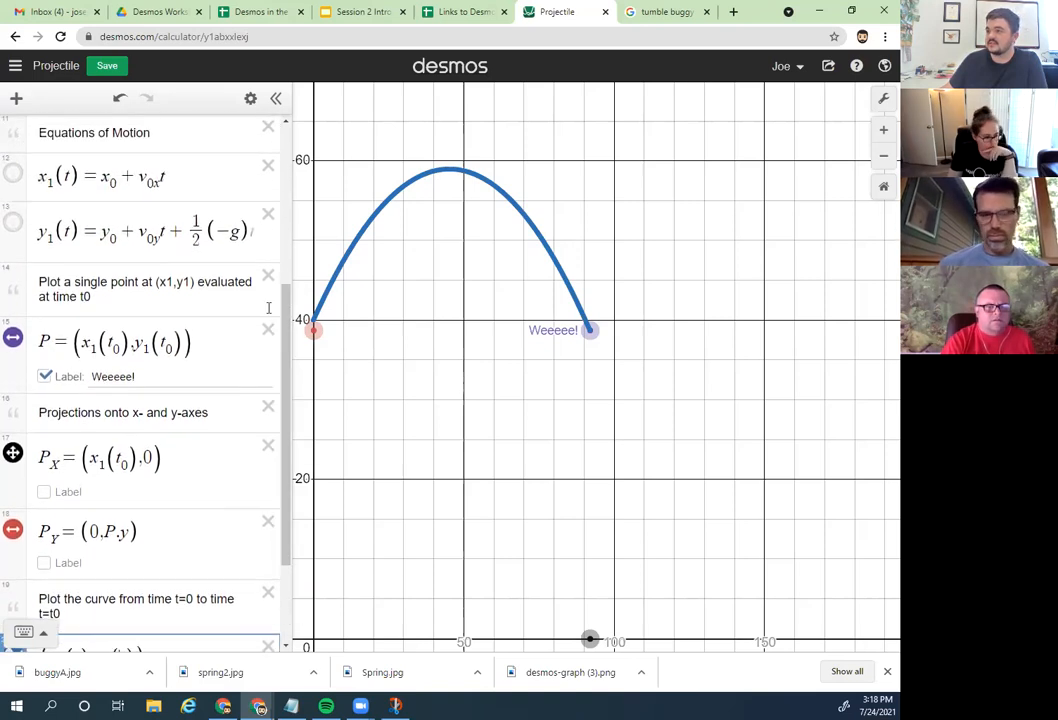
pyautogui.click(155, 175)
pyautogui.click(177, 259)
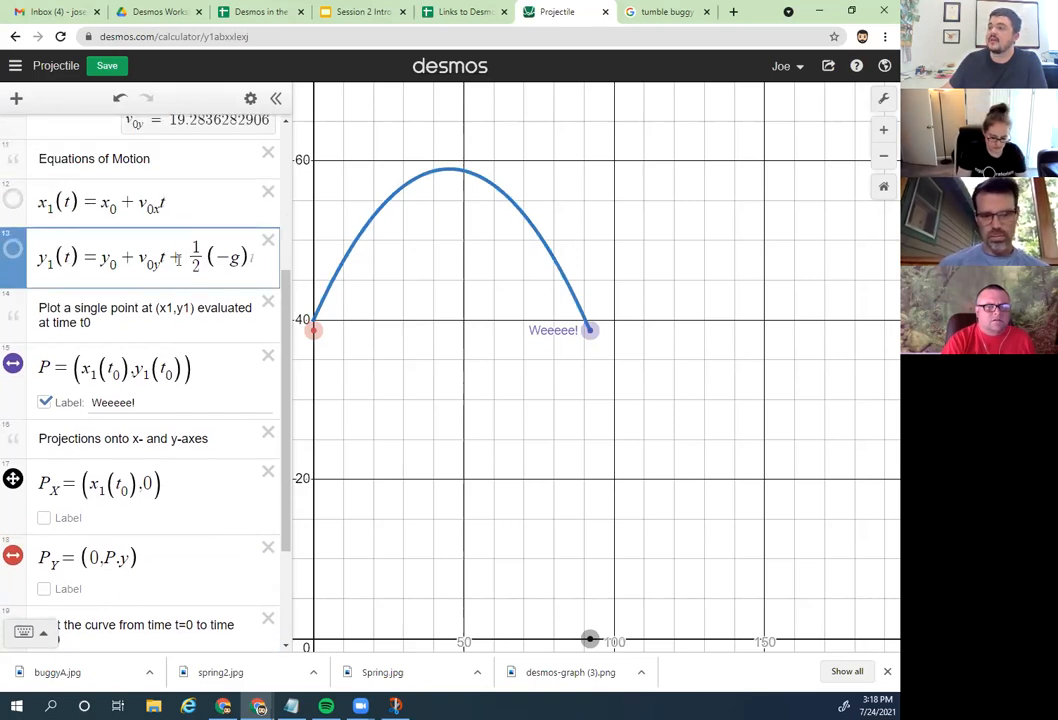
pyautogui.moveTo(166, 202); pyautogui.dragTo(28, 202)
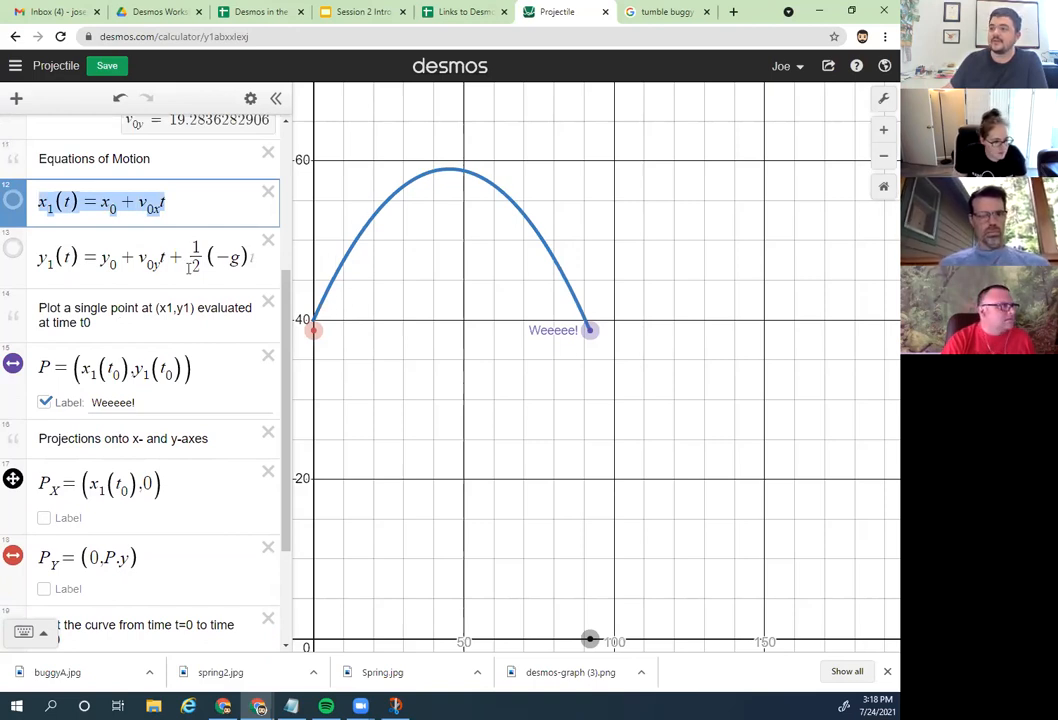
pyautogui.moveTo(37, 266); pyautogui.dragTo(285, 282)
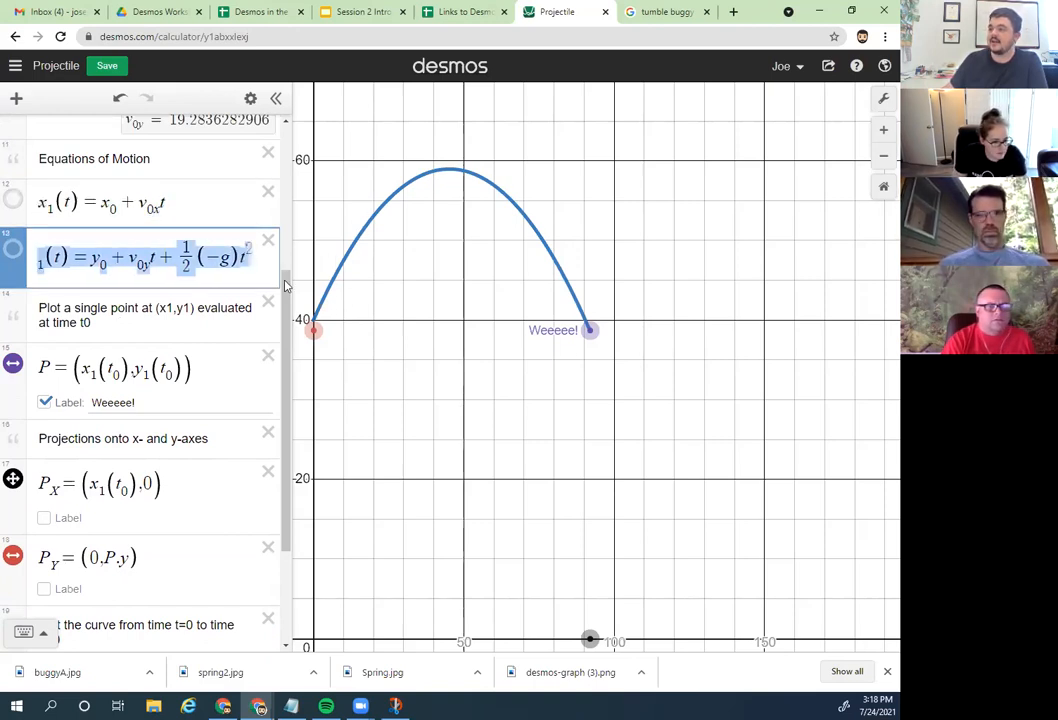
pyautogui.click(137, 210)
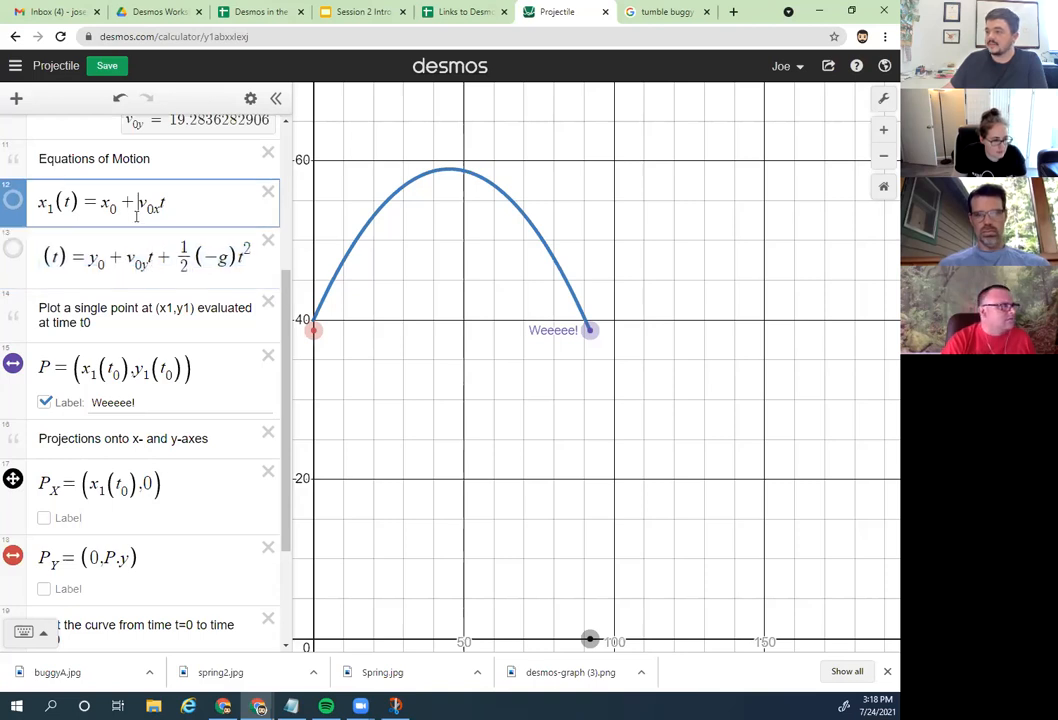
pyautogui.scroll(-3, 260, 380)
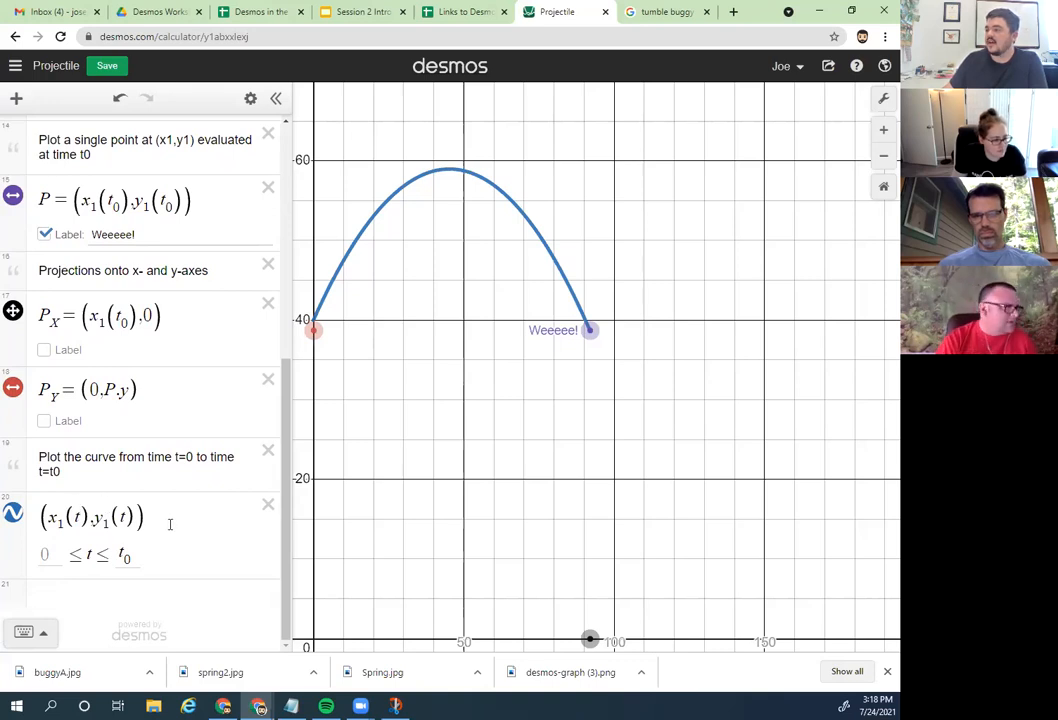
pyautogui.scroll(6, 172, 514)
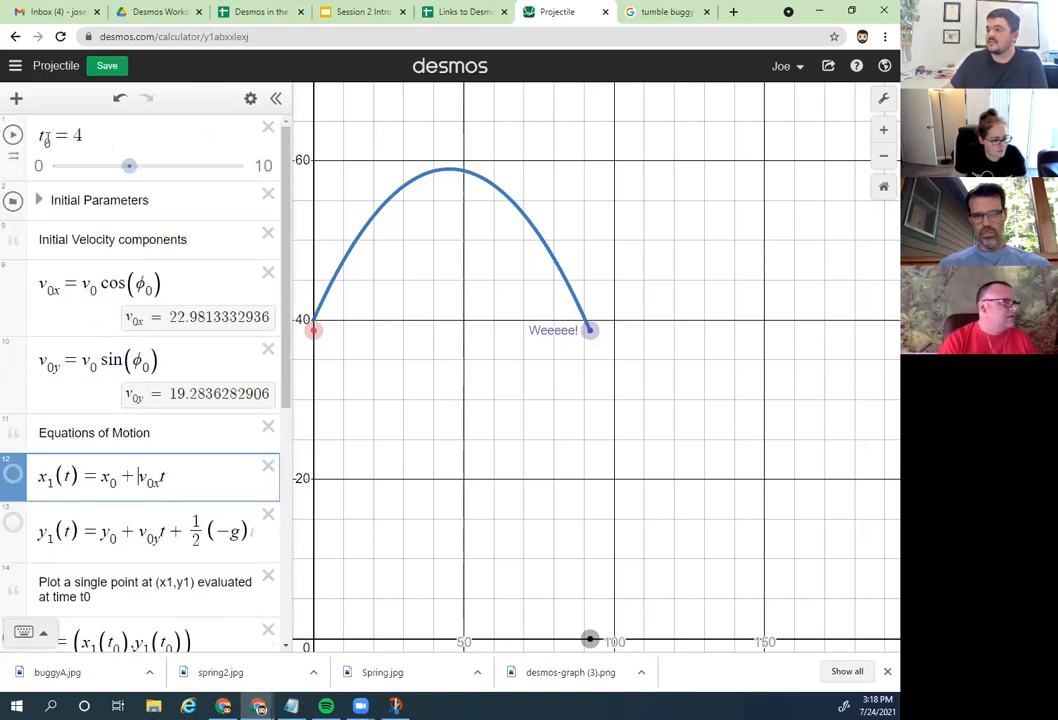
pyautogui.click(78, 140)
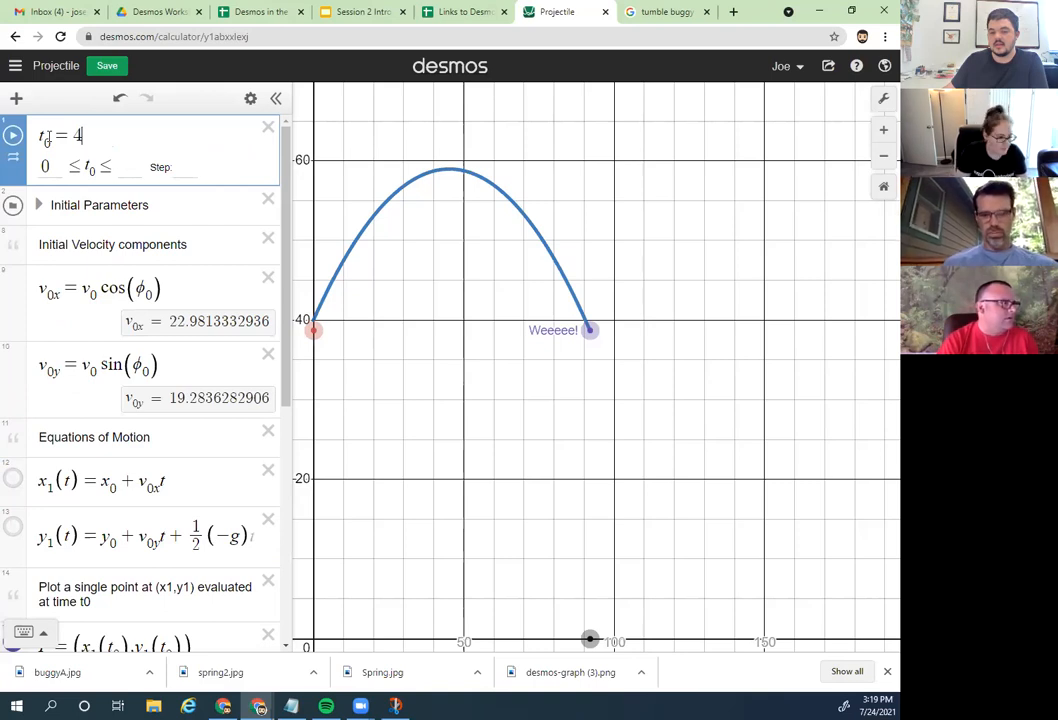
pyautogui.moveTo(286, 203); pyautogui.dragTo(324, 483)
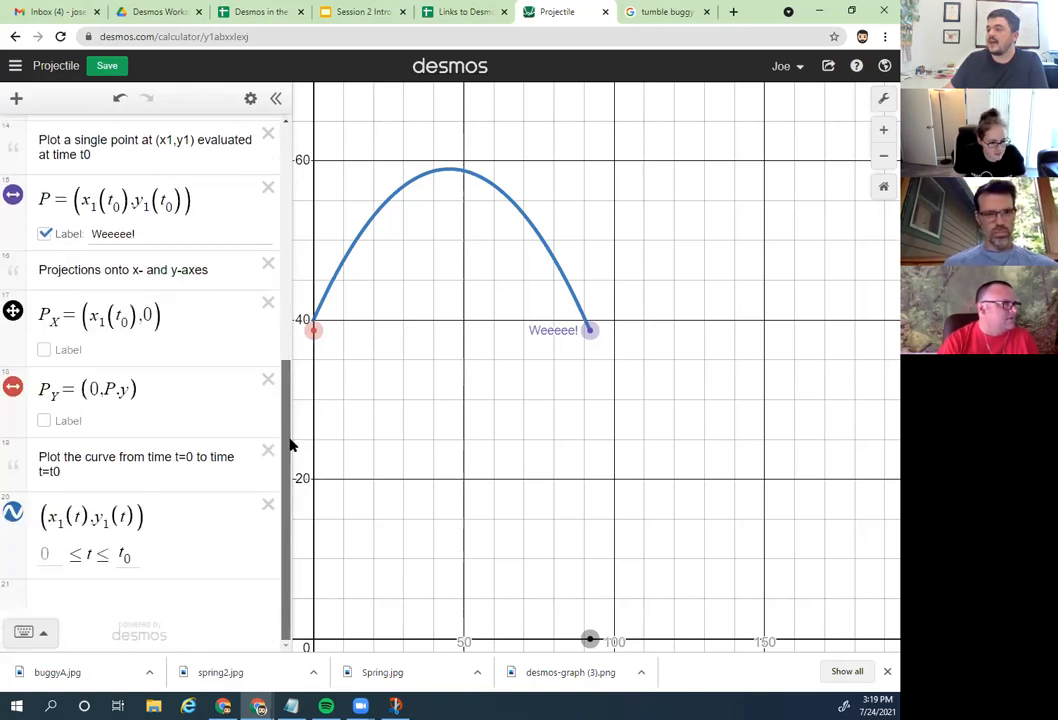
pyautogui.scroll(2, 274, 394)
pyautogui.scroll(-2, 102, 530)
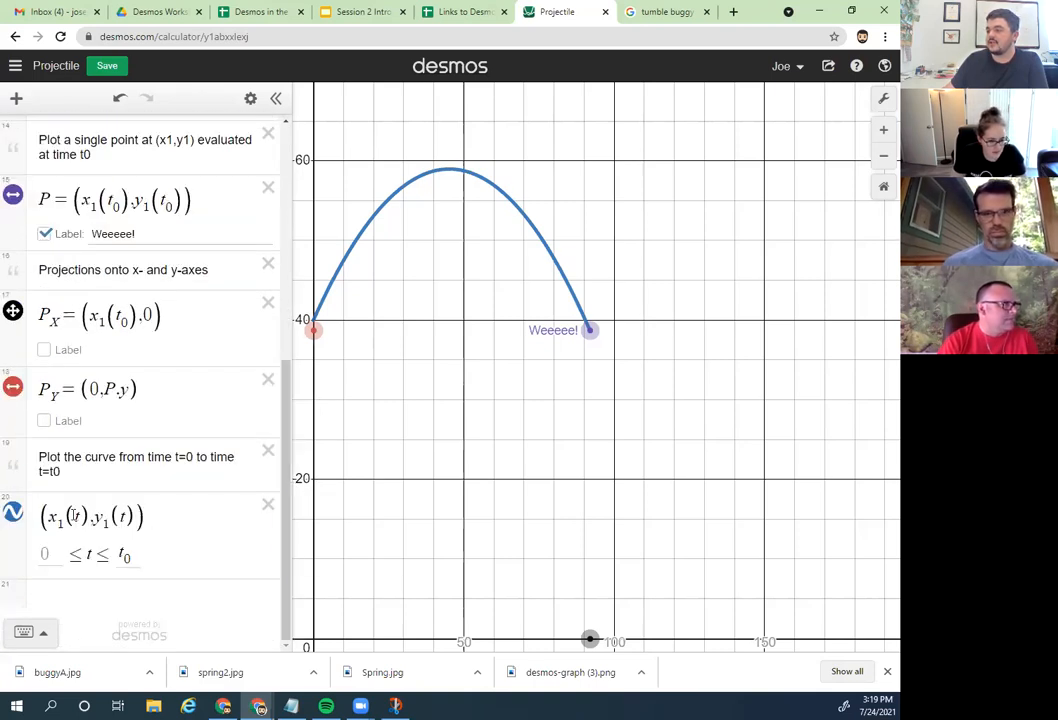
# Step: Try replacing t with w in both coordinates of the parametric trajectory, and restore t
pyautogui.click(74, 516)
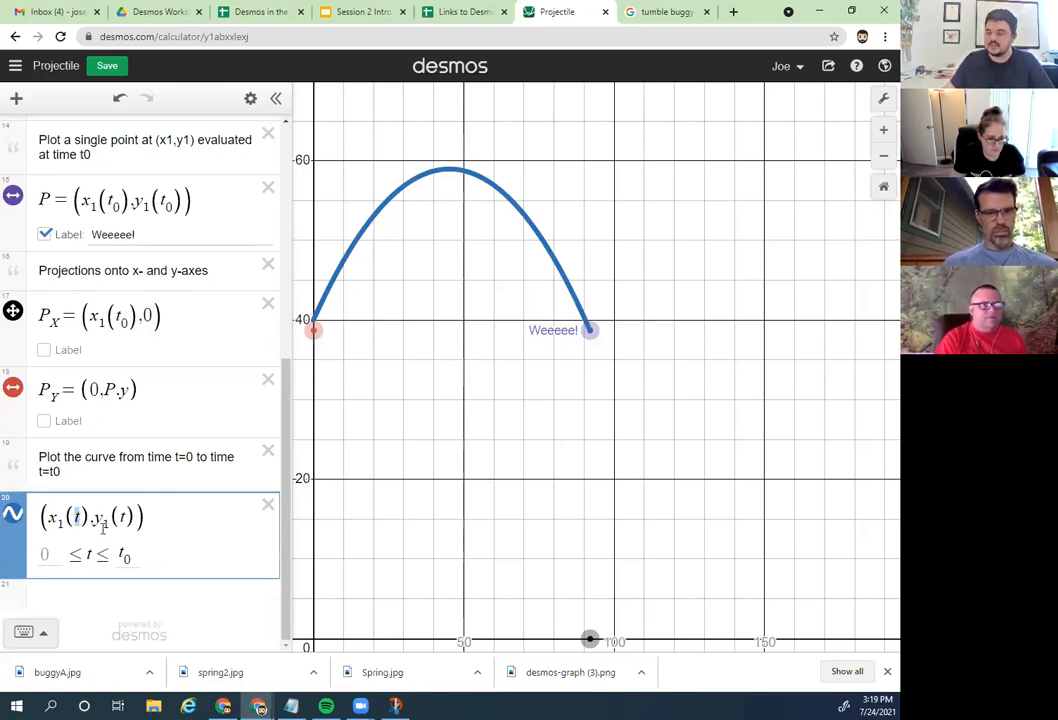
pyautogui.write('w')
pyautogui.moveTo(124, 534); pyautogui.dragTo(131, 534)
pyautogui.write('w')
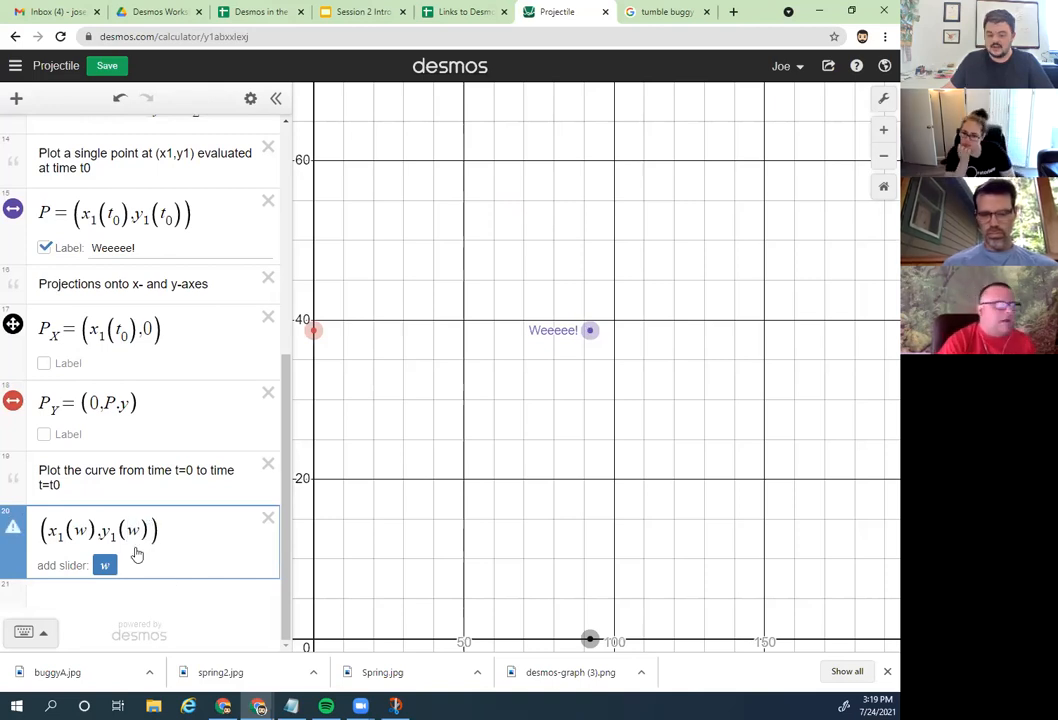
pyautogui.press('BackSpace')
pyautogui.write('t')
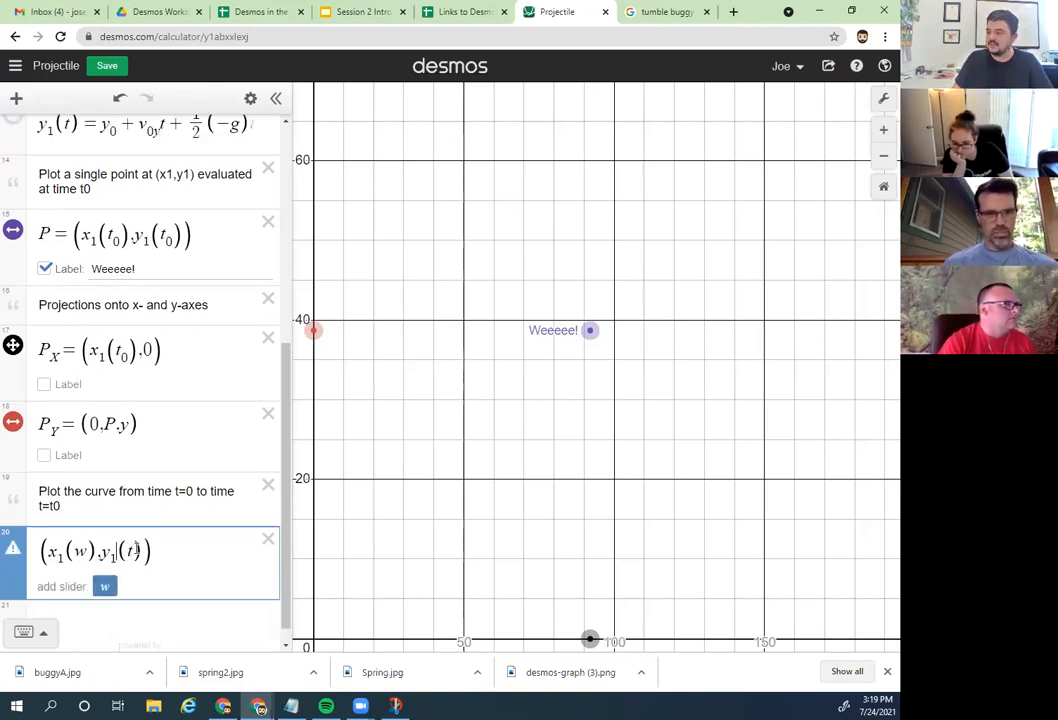
pyautogui.press('BackSpace')
pyautogui.write('t')
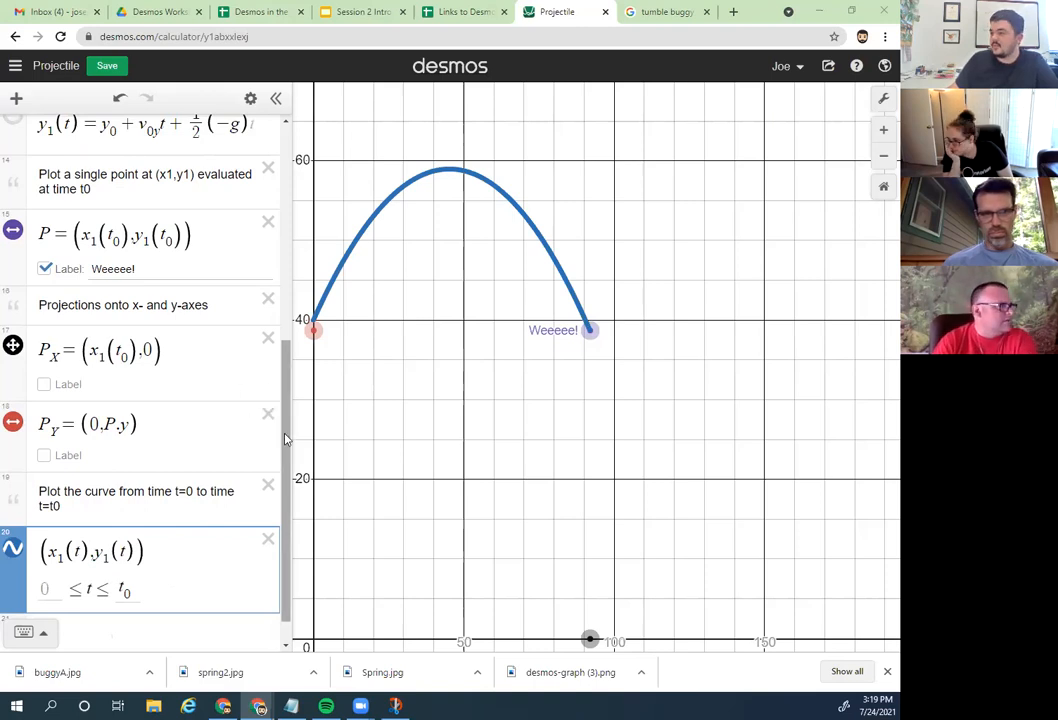
# Step: Examine the y_1(t) equation of motion alongside the point and trajectory definitions
pyautogui.scroll(-1, 235, 357)
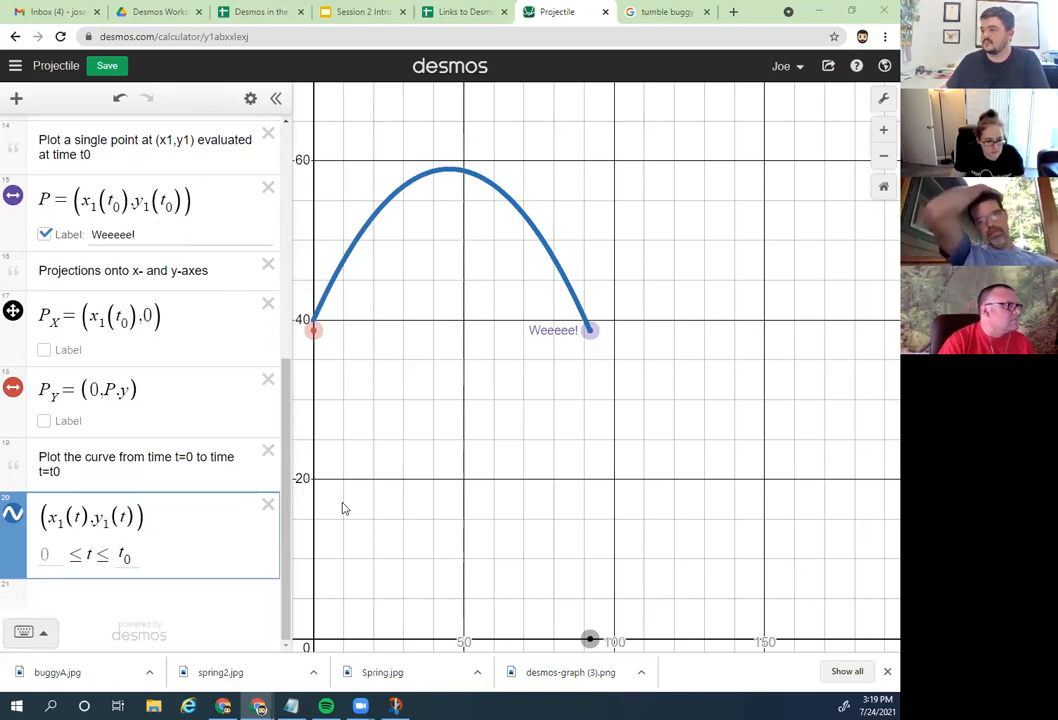
pyautogui.scroll(2, 284, 484)
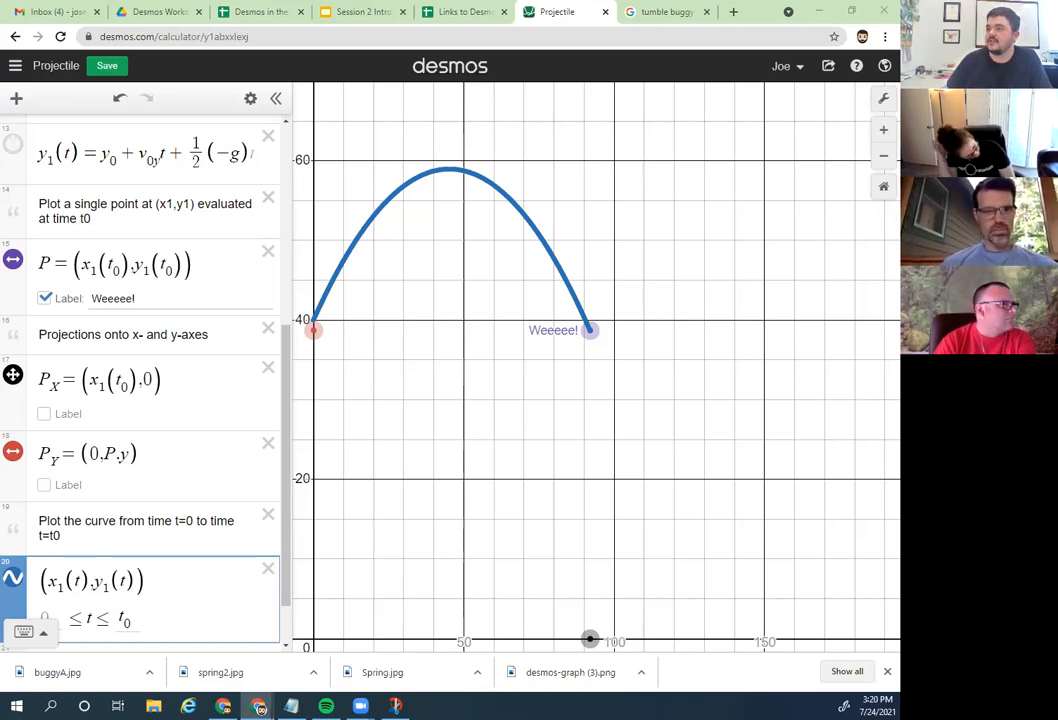
pyautogui.scroll(1, 78, 234)
pyautogui.click(78, 228)
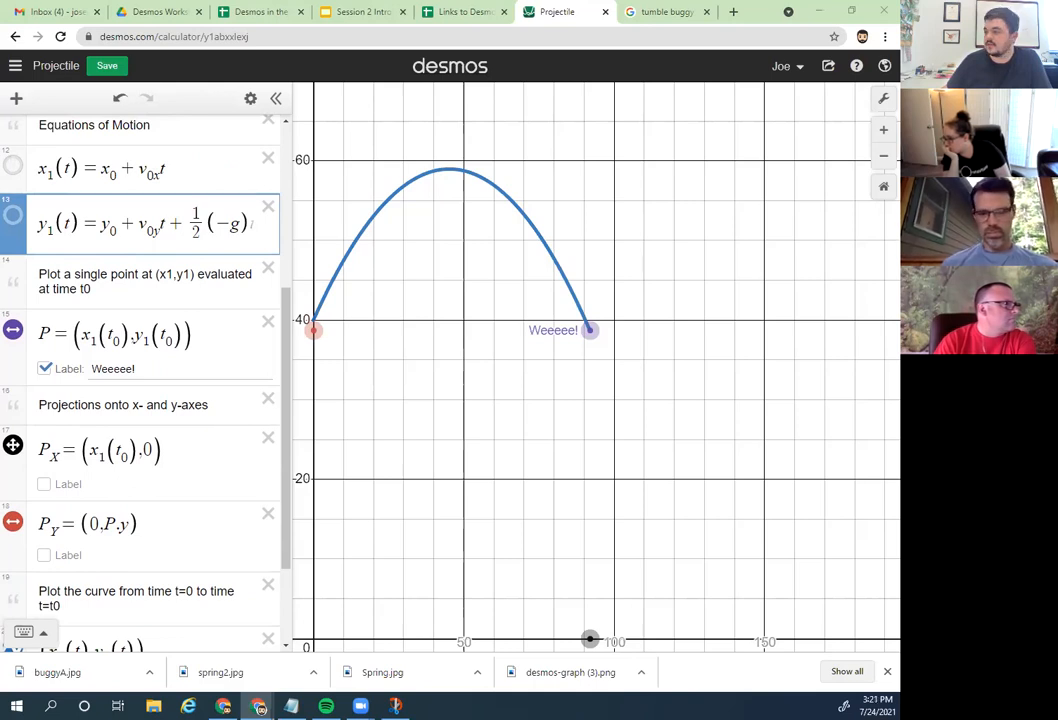
# Step: Save the Projectile graph and copy its share link
pyautogui.click(105, 65)
pyautogui.click(828, 66)
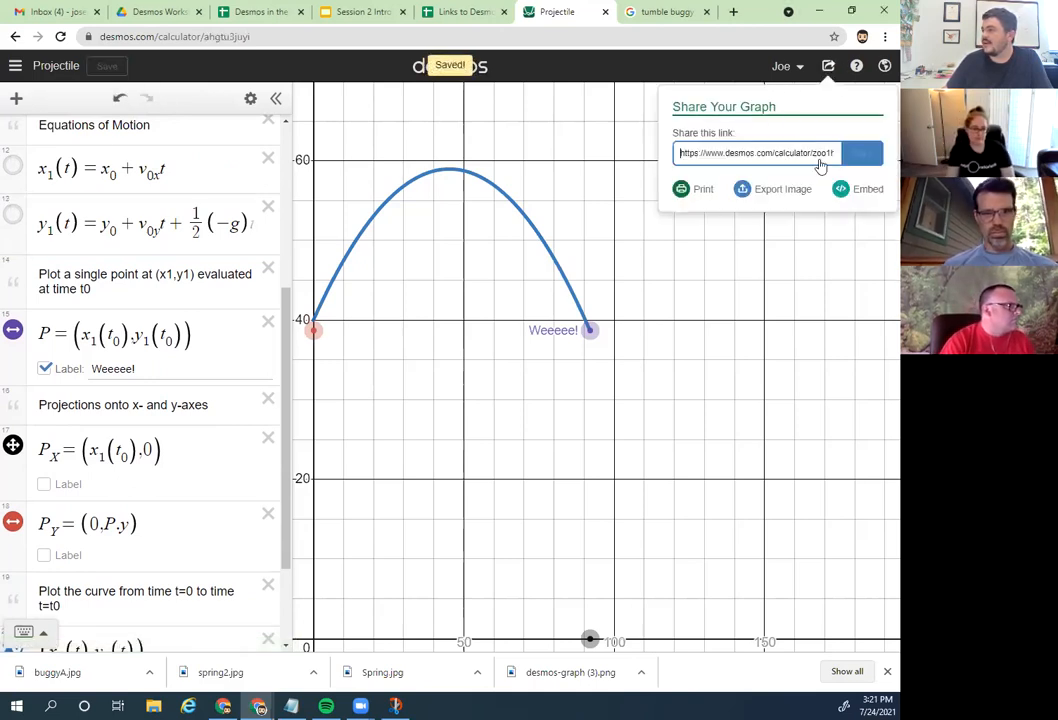
pyautogui.click(857, 155)
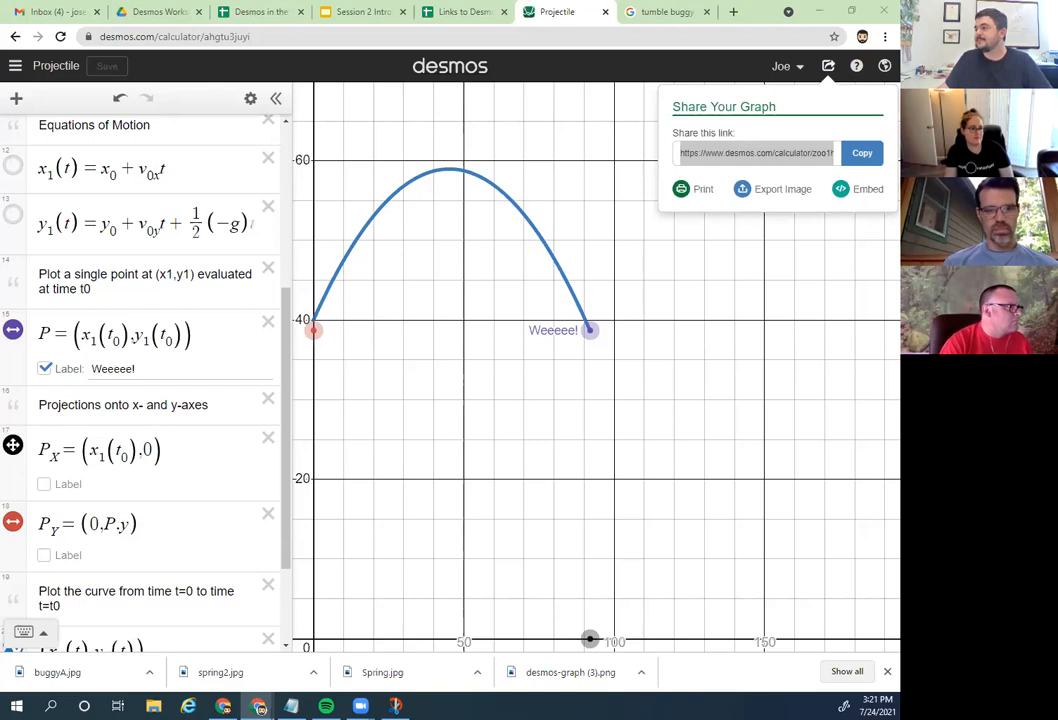
pyautogui.click(684, 437)
# Step: Set the t_0 slider to 3.34 and save the graph
pyautogui.scroll(-2, 227, 484)
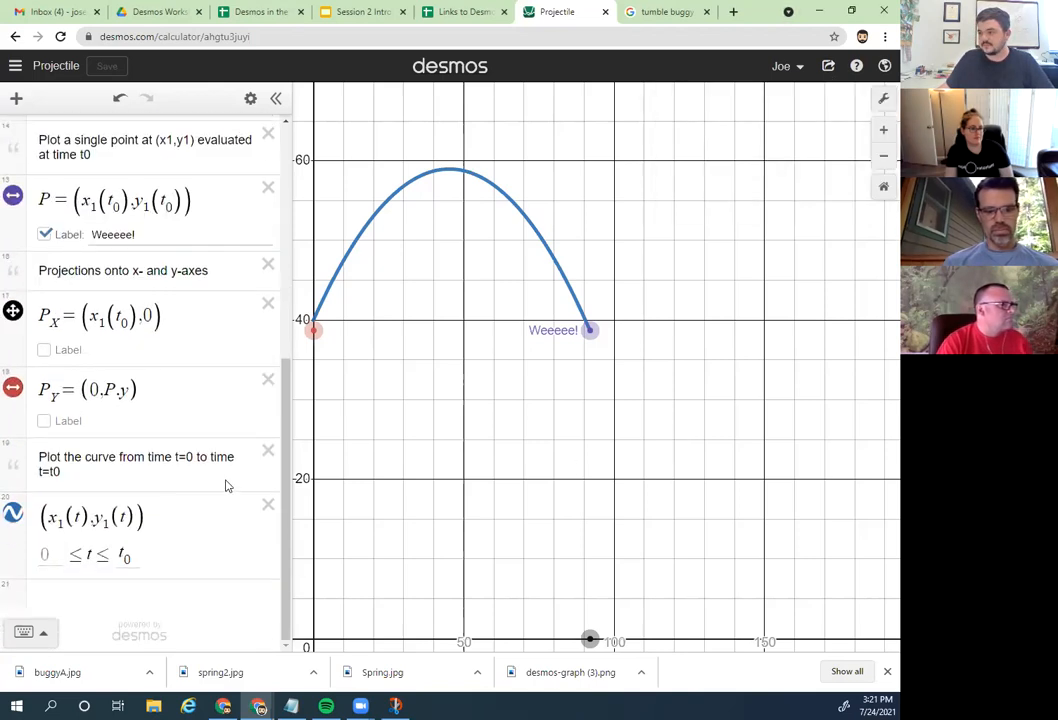
pyautogui.scroll(4, 227, 510)
pyautogui.scroll(3, 226, 508)
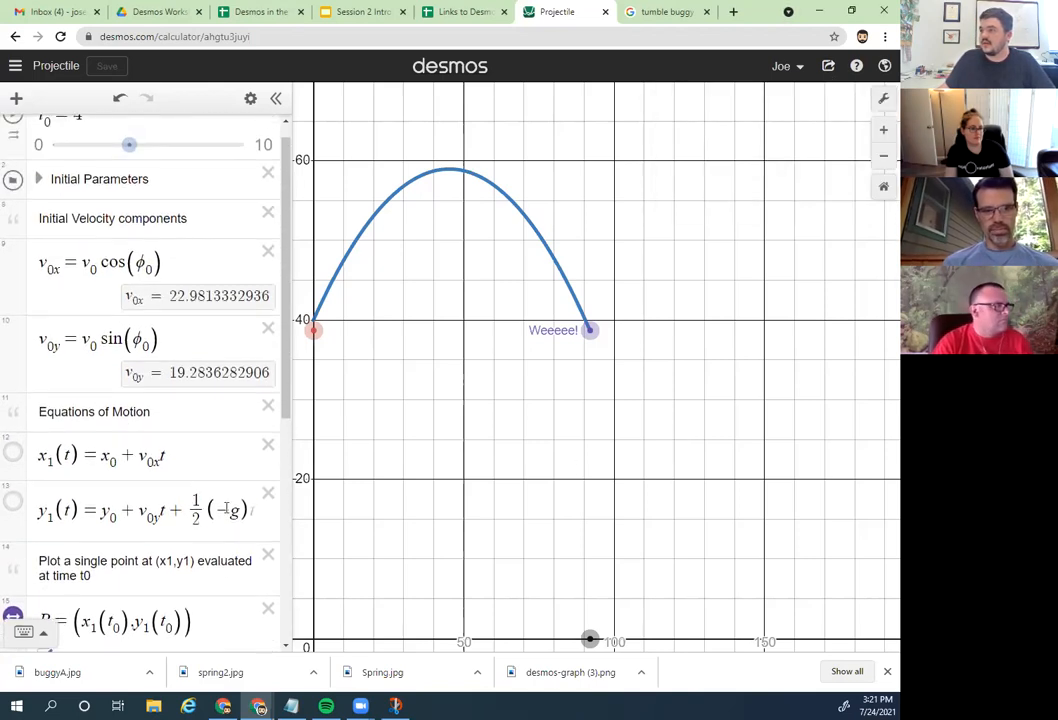
pyautogui.moveTo(128, 166)
pyautogui.mouseDown()
pyautogui.moveTo(46, 169)
pyautogui.moveTo(116, 166)
pyautogui.mouseUp()
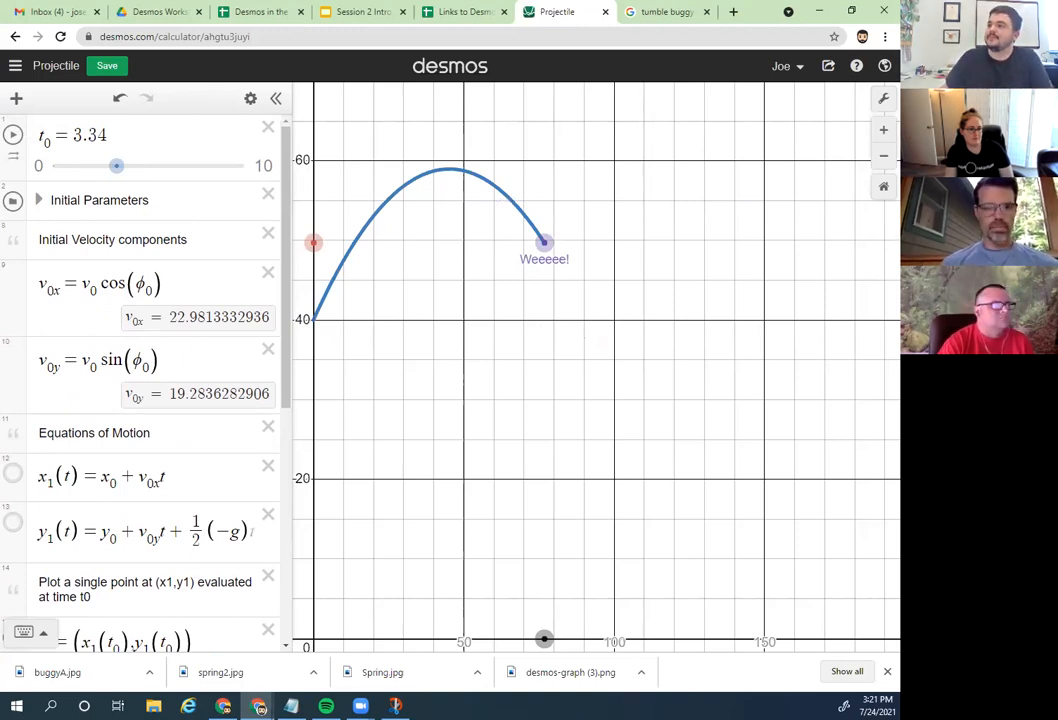
pyautogui.click(107, 66)
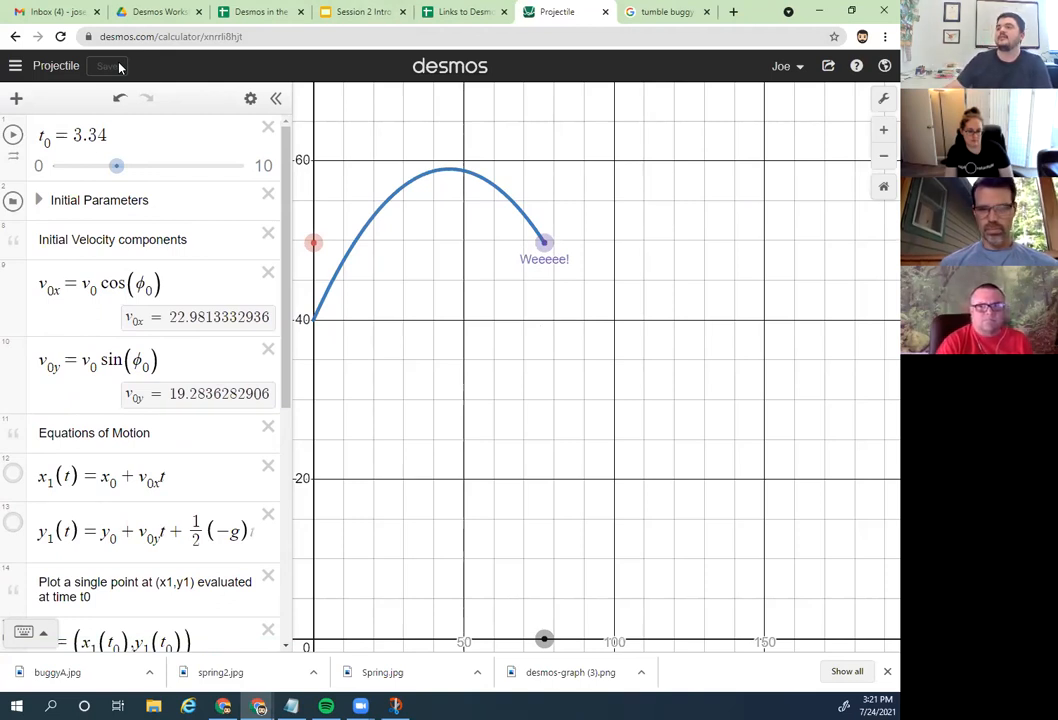
# Step: Reset the t_0 slider to 0 and save the graph again
pyautogui.moveTo(104, 165); pyautogui.dragTo(42, 166)
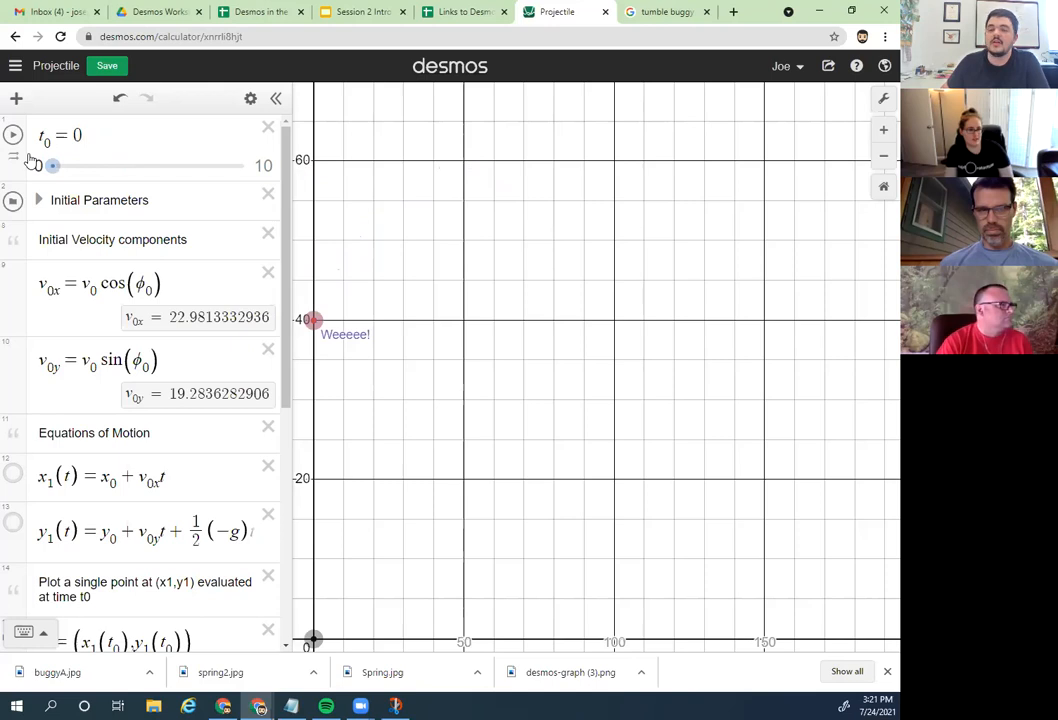
pyautogui.click(107, 66)
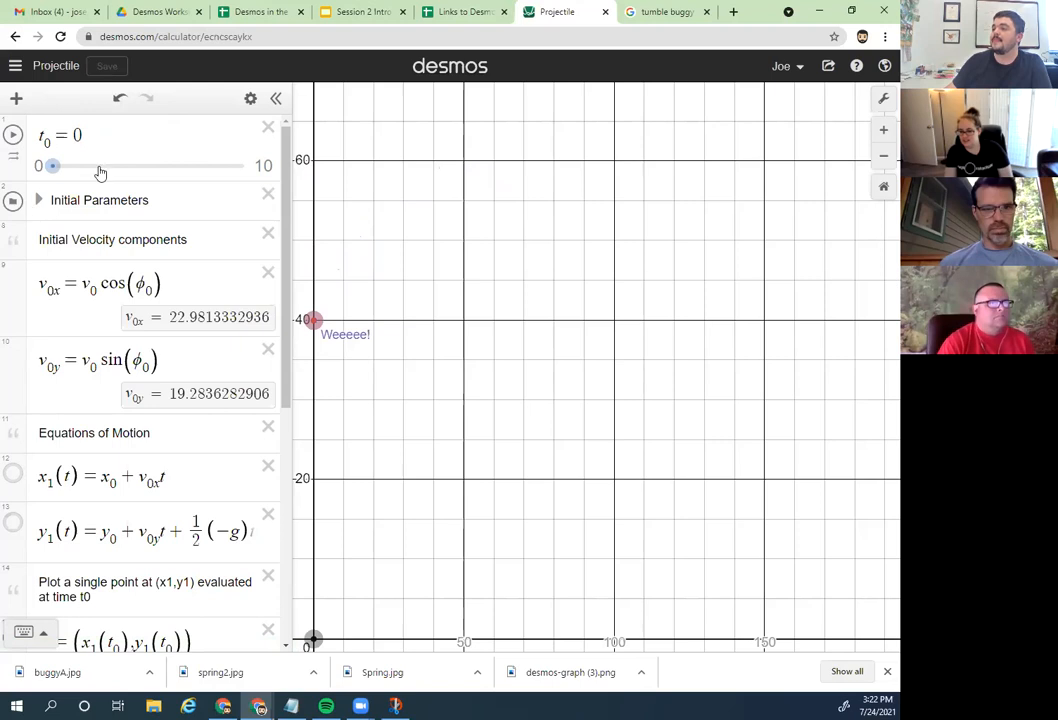
pyautogui.moveTo(52, 167)
pyautogui.mouseDown()
pyautogui.moveTo(152, 190)
pyautogui.moveTo(56, 163)
pyautogui.moveTo(110, 165)
pyautogui.moveTo(64, 166)
pyautogui.moveTo(136, 178)
pyautogui.moveTo(50, 166)
pyautogui.mouseUp()
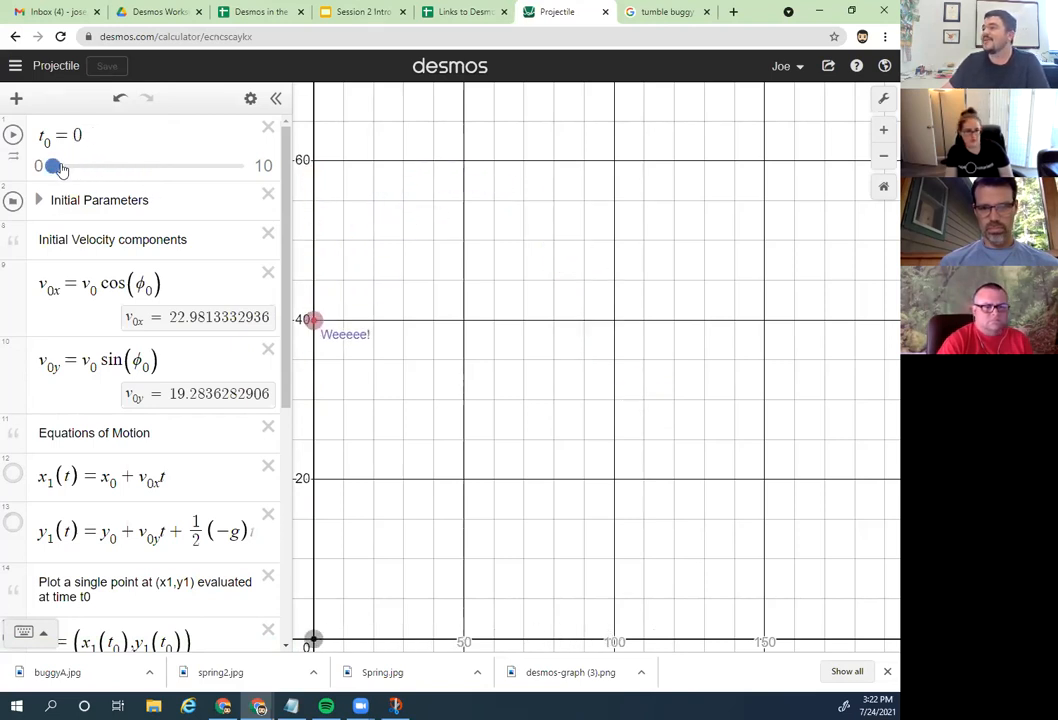
# Step: Set t_0 to 1.4, and in the Initial Parameters folder set ϕ_0 to 26.7 and lower g slightly
pyautogui.moveTo(54, 165)
pyautogui.mouseDown()
pyautogui.moveTo(97, 172)
pyautogui.moveTo(52, 161)
pyautogui.moveTo(80, 166)
pyautogui.mouseUp()
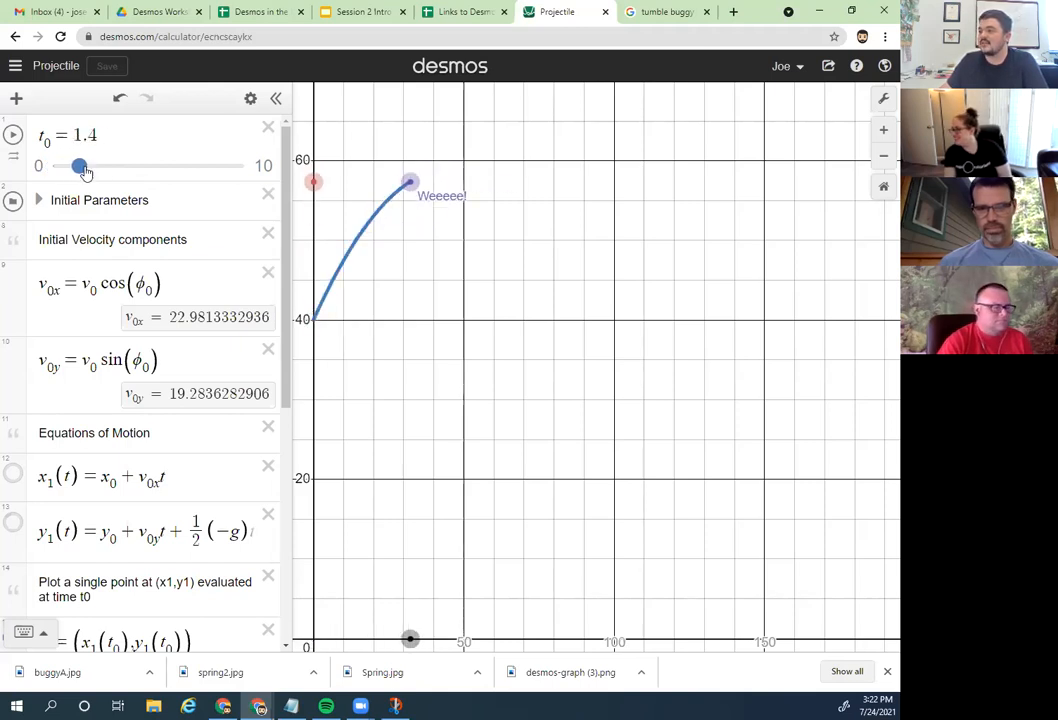
pyautogui.click(37, 201)
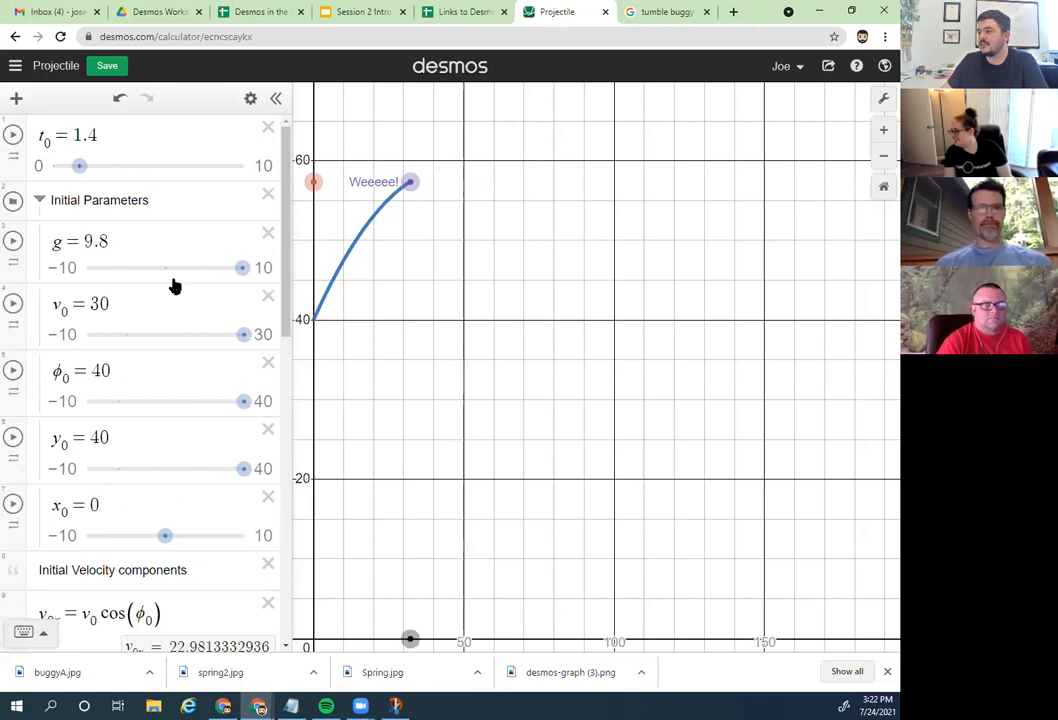
pyautogui.moveTo(243, 401); pyautogui.dragTo(203, 401)
pyautogui.moveTo(245, 472)
pyautogui.mouseDown()
pyautogui.moveTo(205, 468)
pyautogui.moveTo(245, 468)
pyautogui.mouseUp()
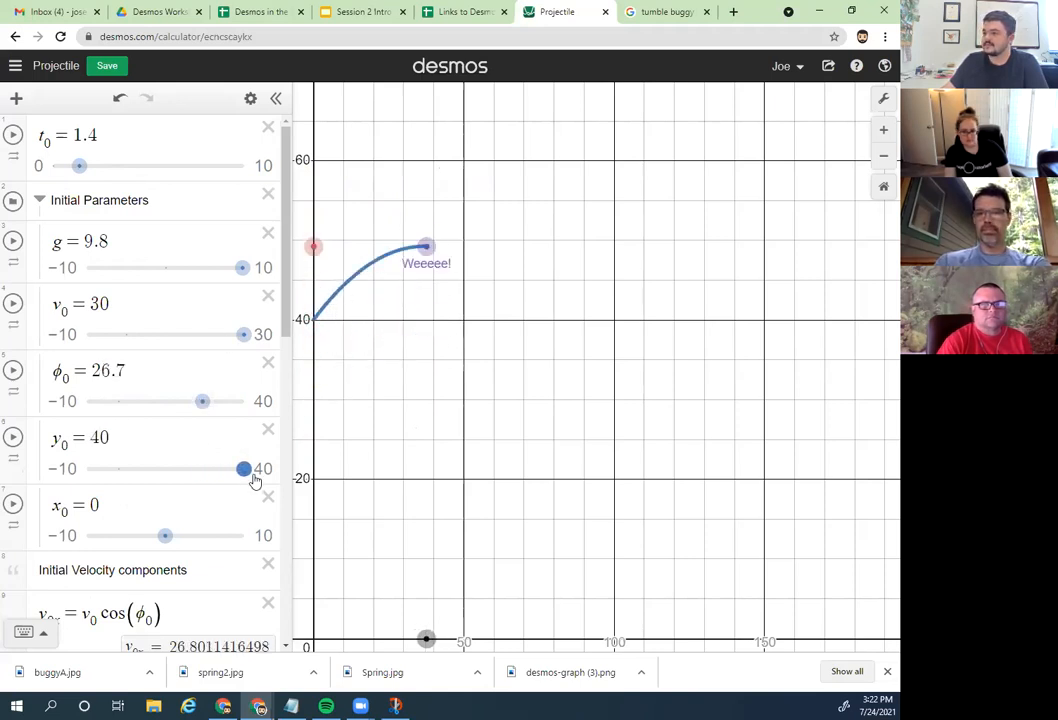
pyautogui.moveTo(238, 335)
pyautogui.mouseDown()
pyautogui.moveTo(191, 340)
pyautogui.moveTo(220, 348)
pyautogui.moveTo(245, 337)
pyautogui.mouseUp()
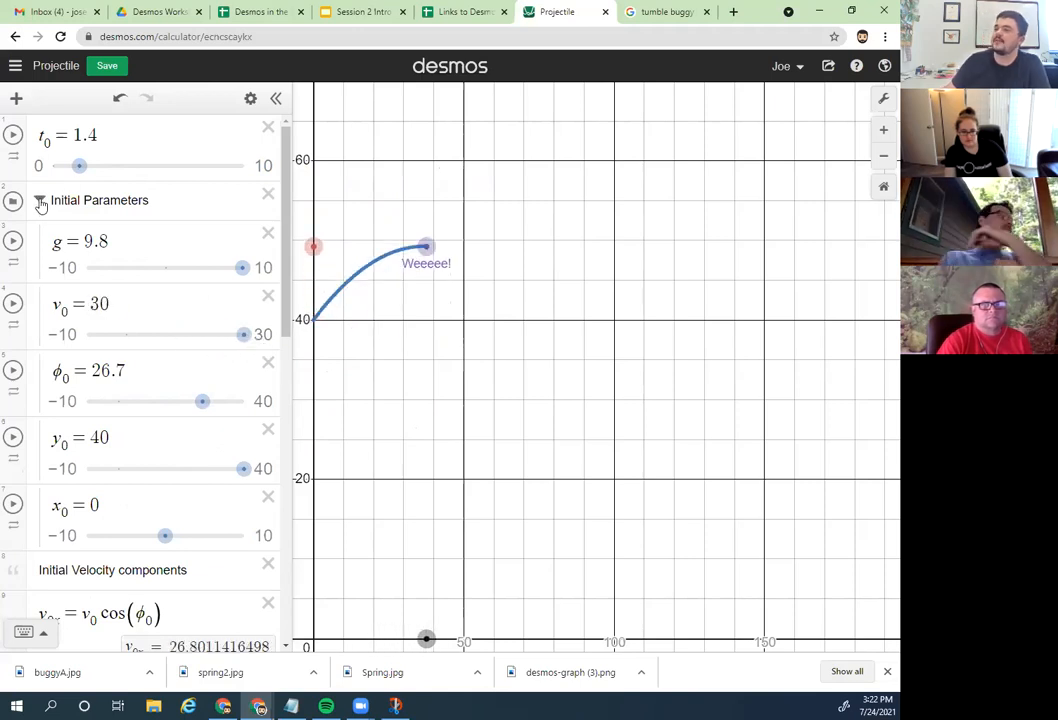
pyautogui.moveTo(243, 268)
pyautogui.mouseDown()
pyautogui.moveTo(202, 271)
pyautogui.moveTo(236, 268)
pyautogui.mouseUp()
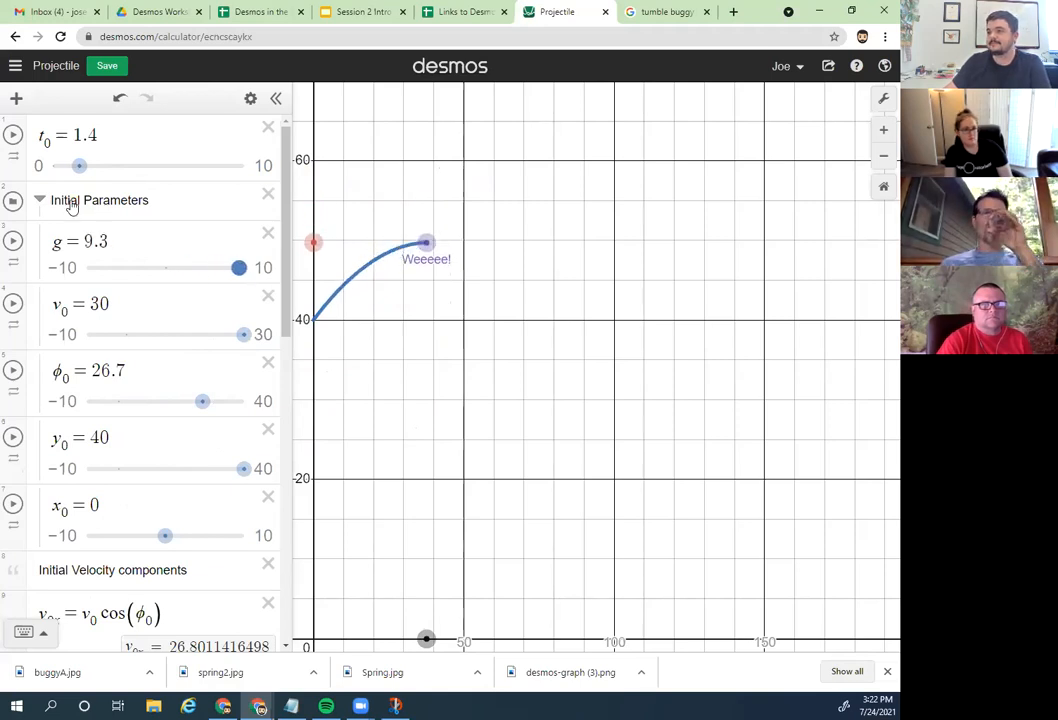
pyautogui.click(36, 201)
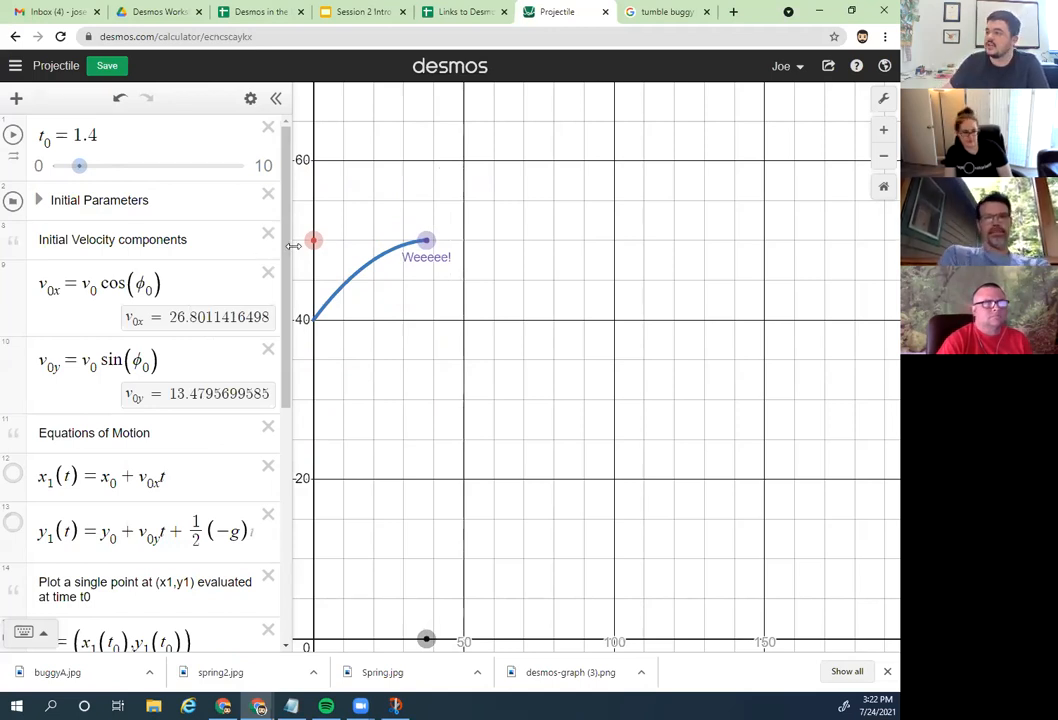
# Step: Examine the x_1(t) and y_1(t) equations of motion and how point P evaluates them at t_0
pyautogui.scroll(-1, 282, 252)
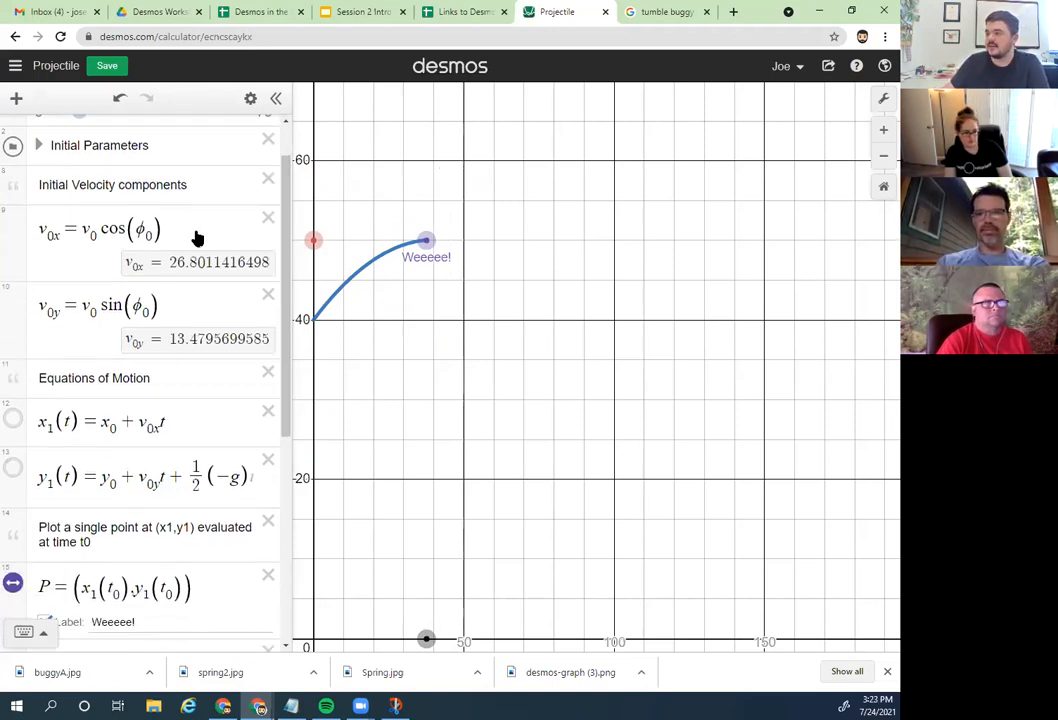
pyautogui.scroll(-4, 290, 360)
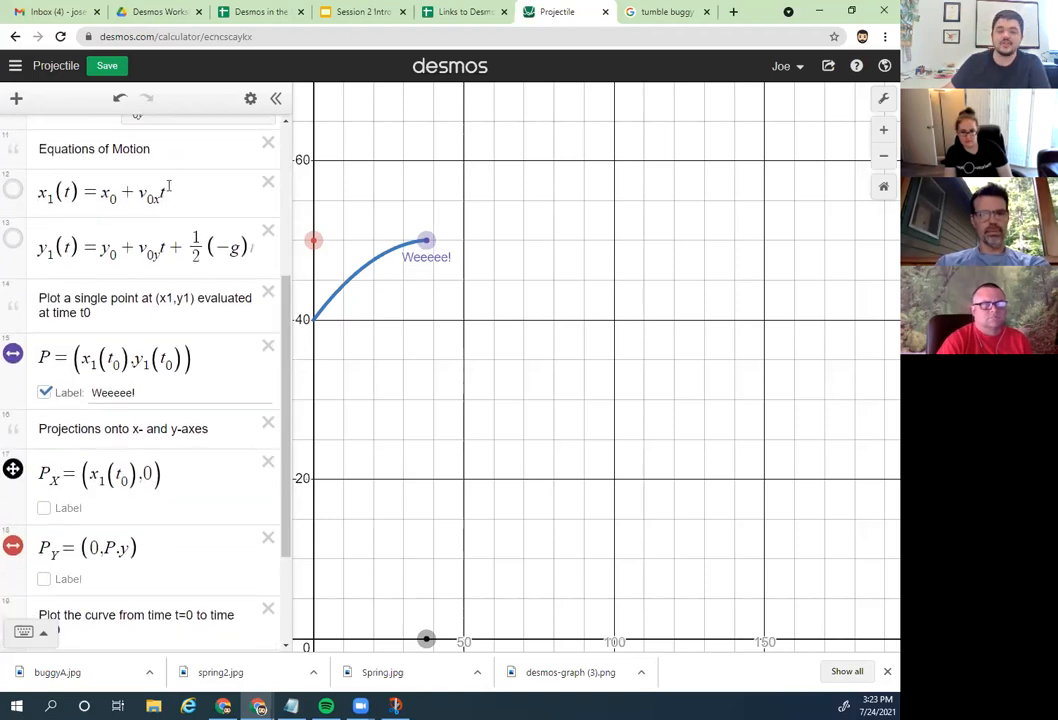
pyautogui.moveTo(170, 196); pyautogui.dragTo(40, 194)
pyautogui.click(147, 267)
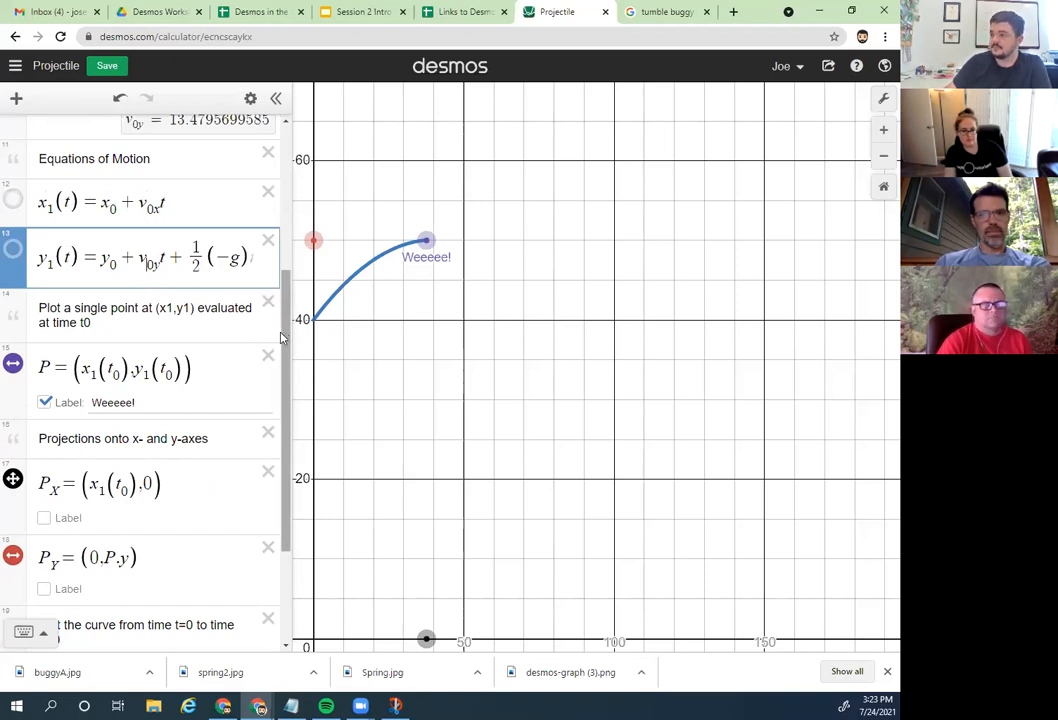
pyautogui.scroll(-2, 282, 338)
pyautogui.click(150, 262)
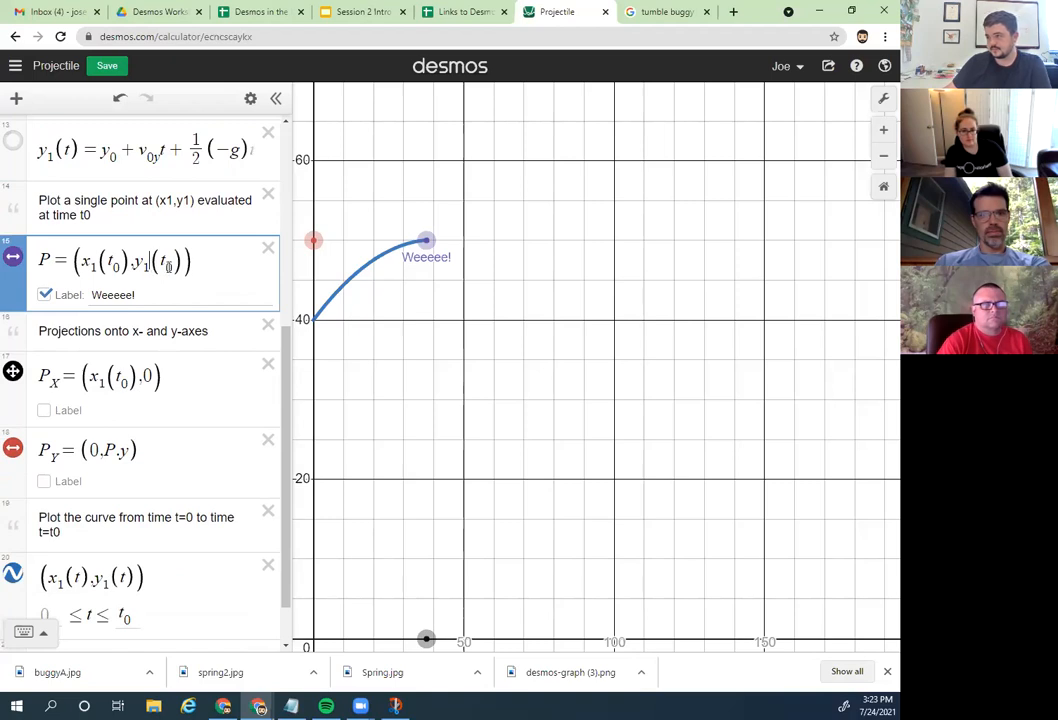
pyautogui.moveTo(119, 260); pyautogui.dragTo(176, 264)
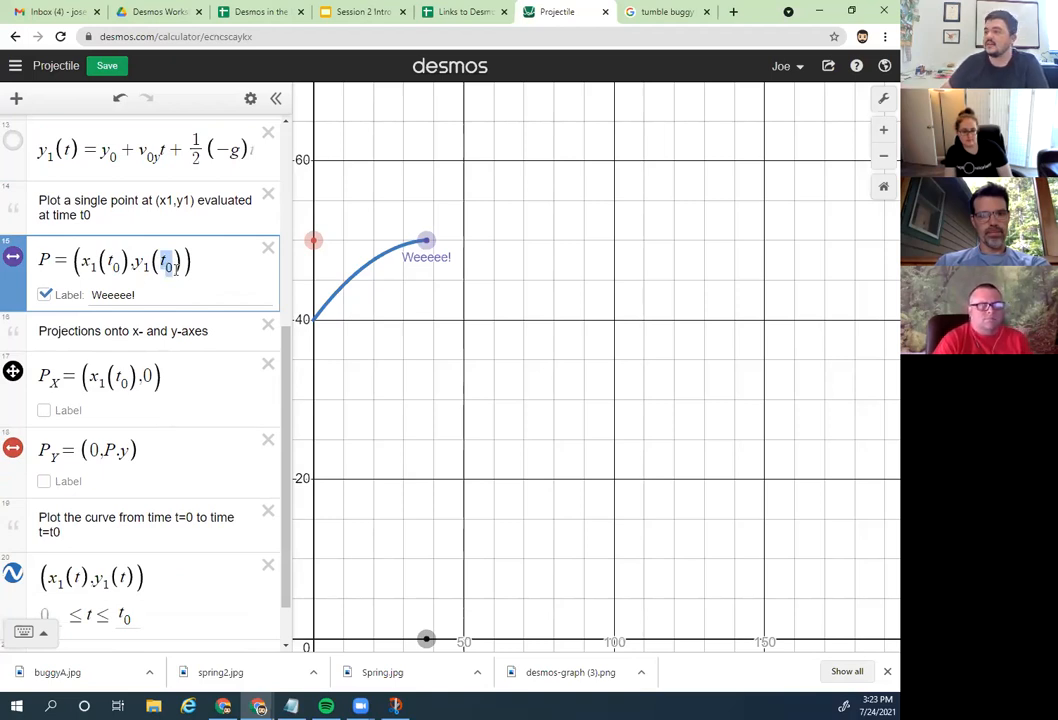
pyautogui.scroll(-1, 175, 267)
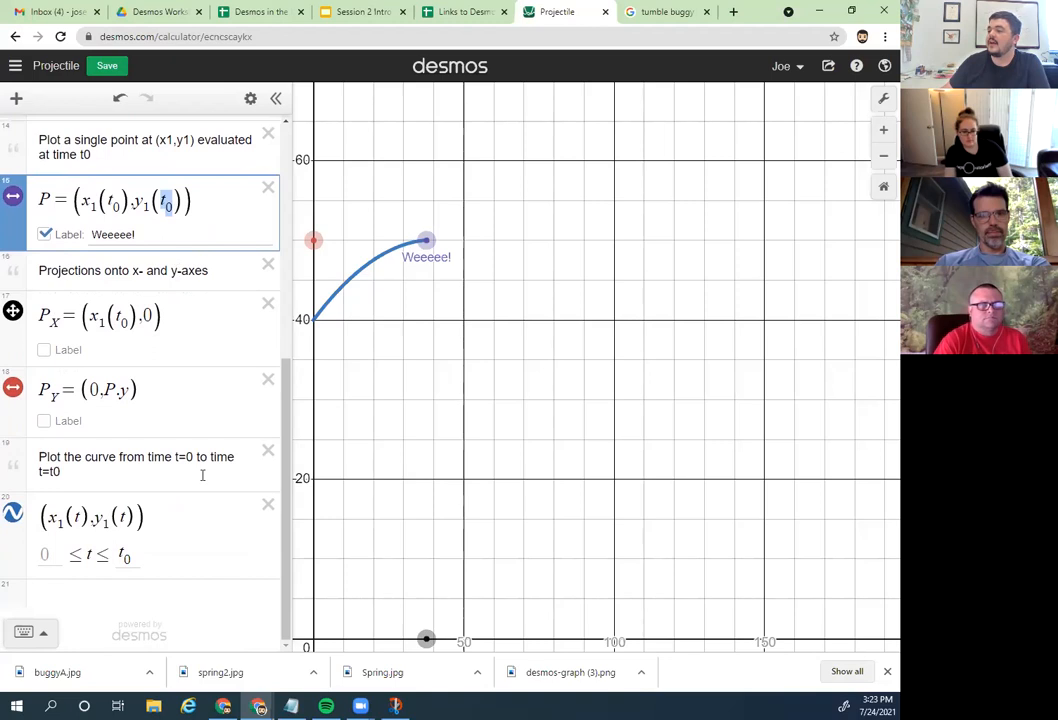
# Step: Examine the parametric trajectory alongside the definitions of the axis projections P_X and P_Y
pyautogui.moveTo(169, 515); pyautogui.dragTo(66, 519)
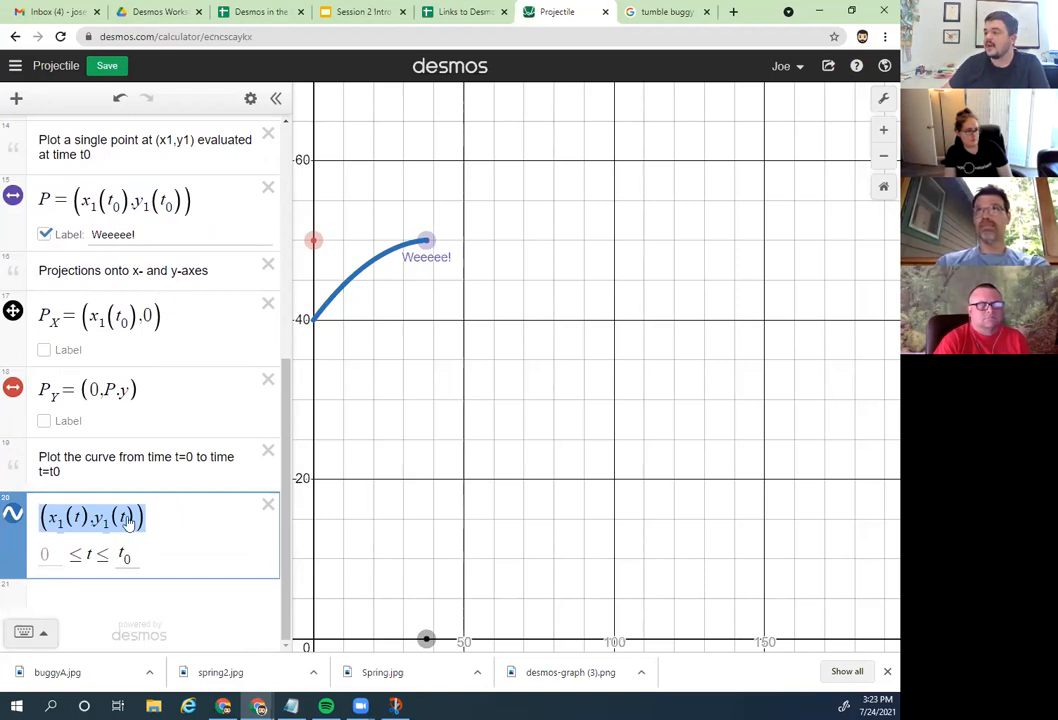
pyautogui.click(198, 323)
pyautogui.click(180, 380)
pyautogui.click(163, 323)
pyautogui.click(169, 382)
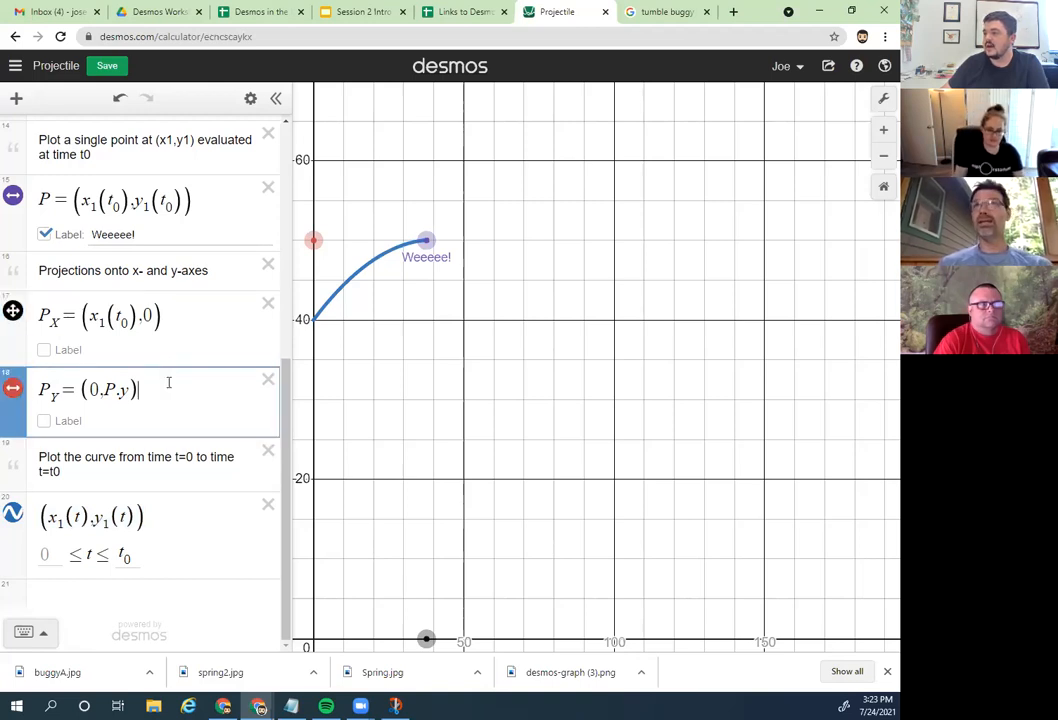
pyautogui.click(170, 324)
pyautogui.click(150, 390)
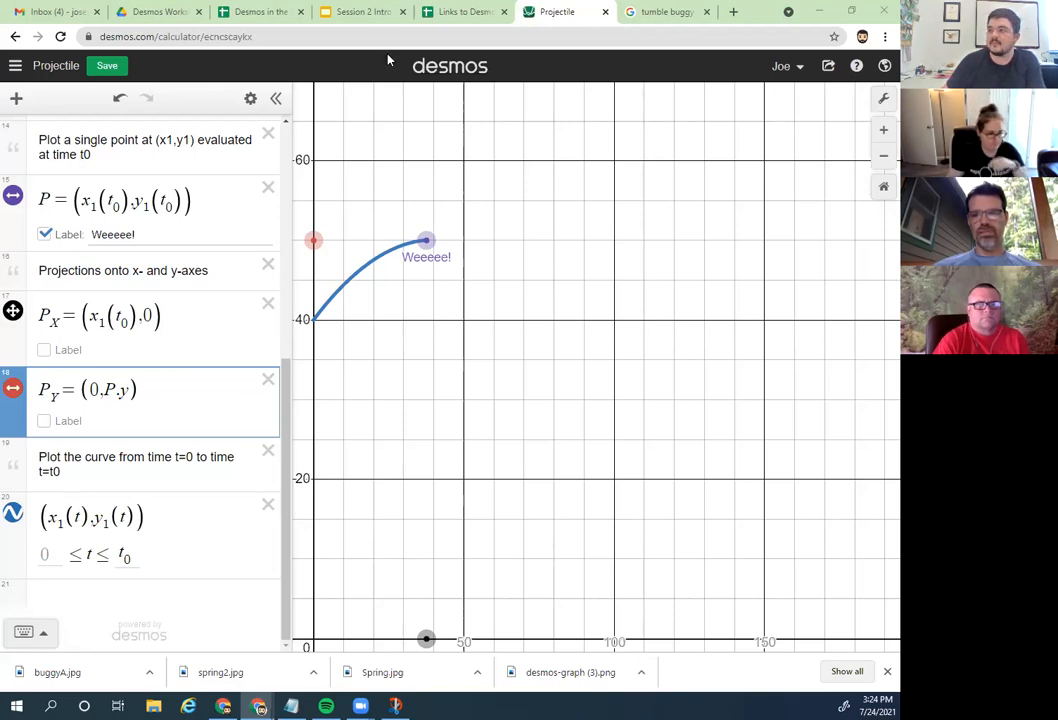
# Step: Save the Projectile graph and create a new blank graph
pyautogui.click(105, 70)
pyautogui.click(15, 65)
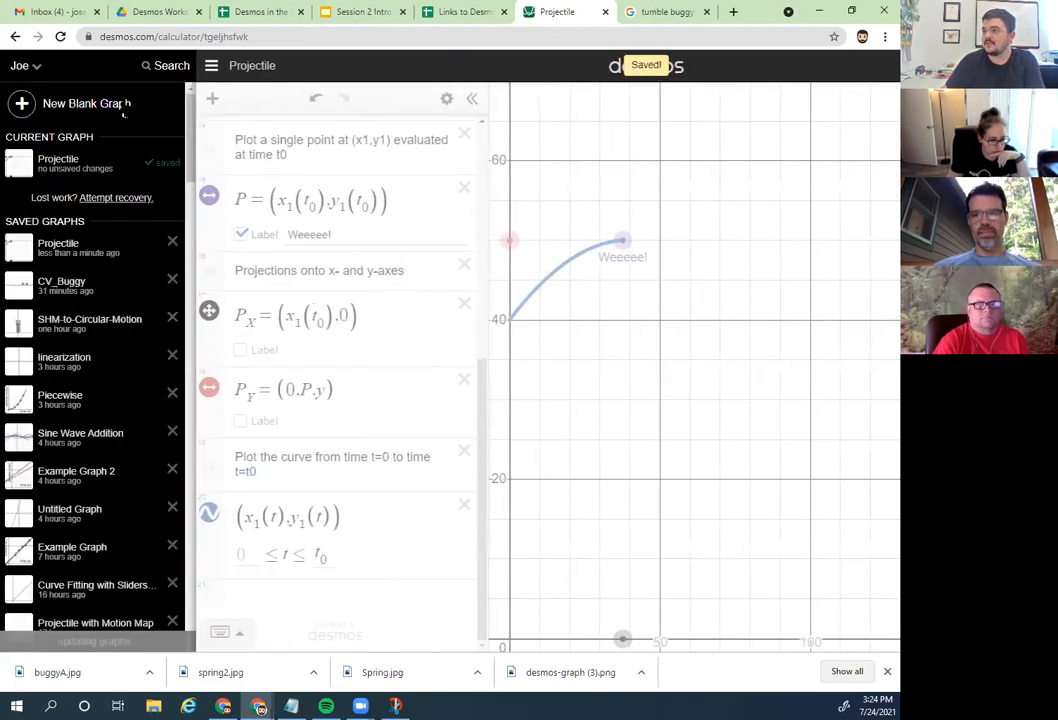
pyautogui.click(121, 108)
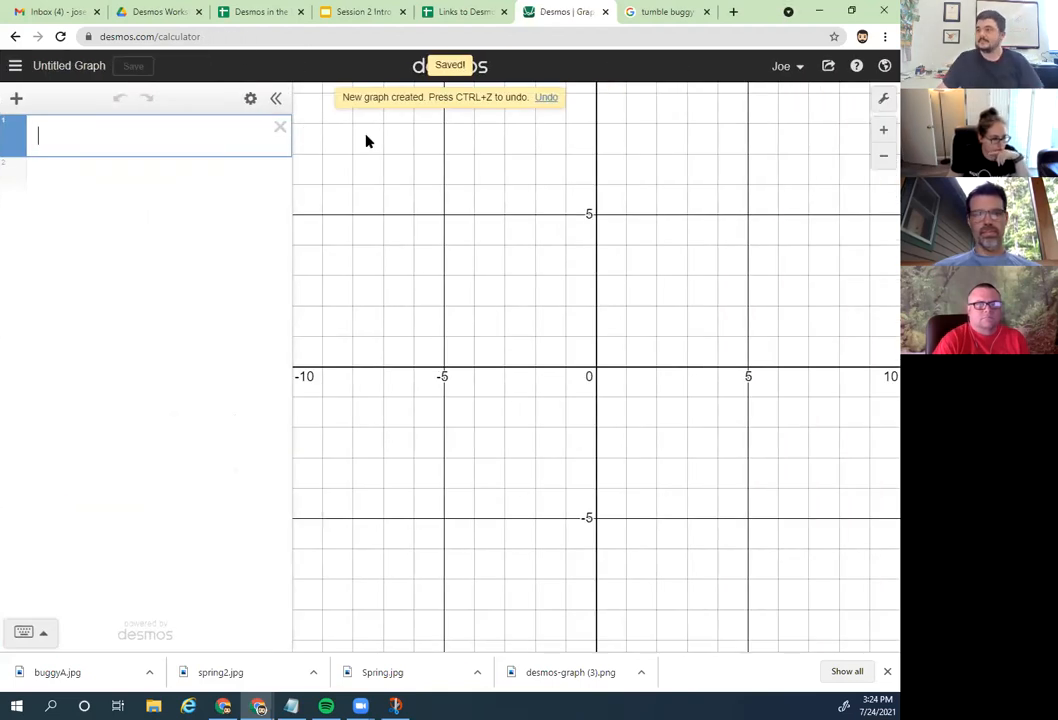
# Step: Start saving the new blank graph with a title beginning with "S"
pyautogui.click(83, 70)
pyautogui.write('S')
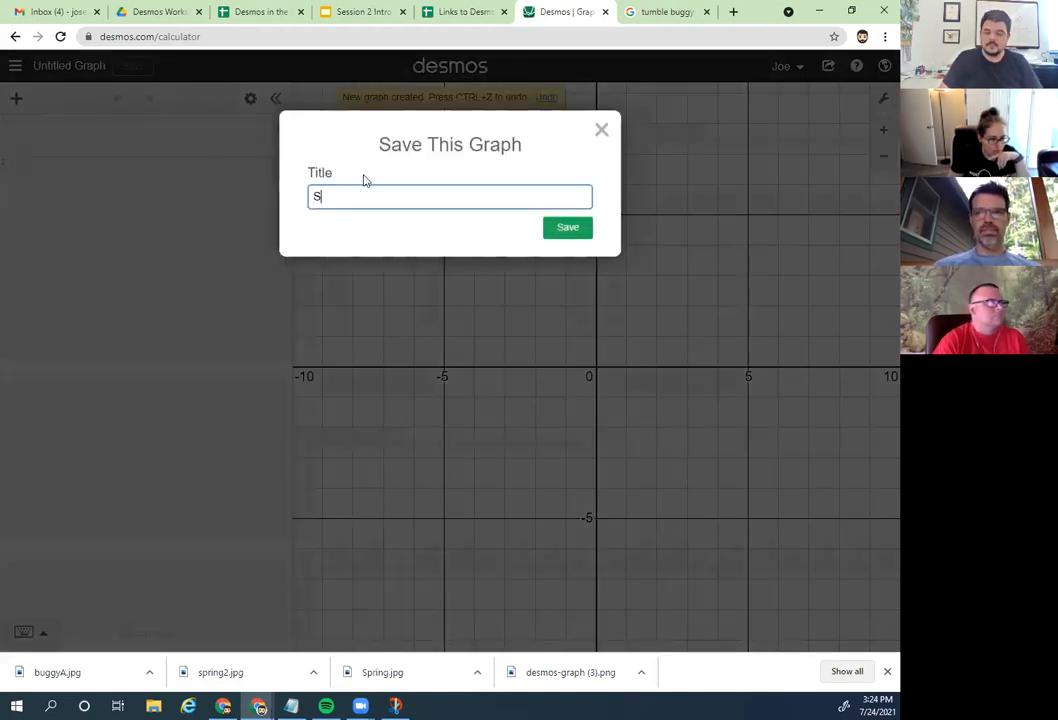
# Step: Save the new graph with the title "Simple Harmonic Motion"
pyautogui.write('Imple Harmonic Motion')
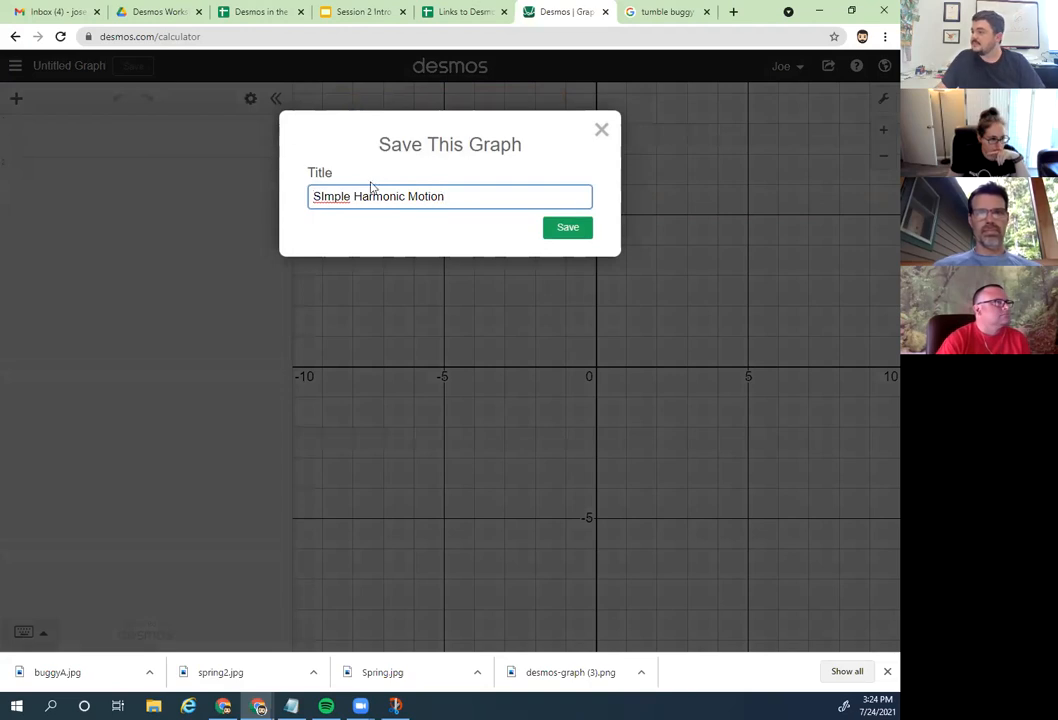
pyautogui.press('BackSpace')
pyautogui.write('i')
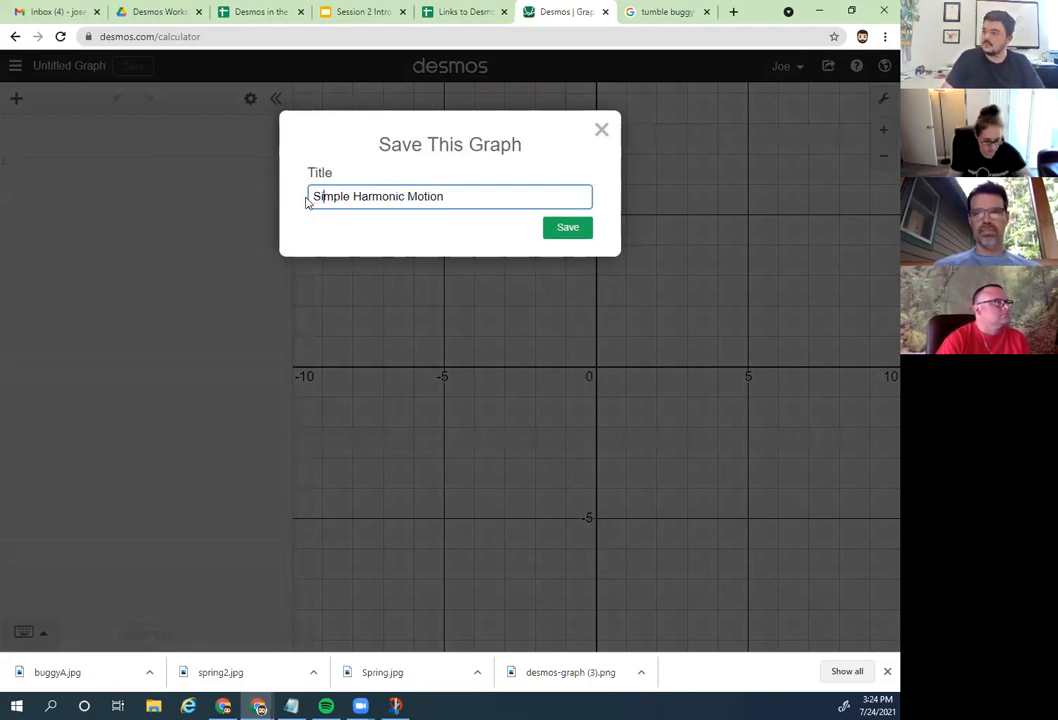
pyautogui.click(559, 233)
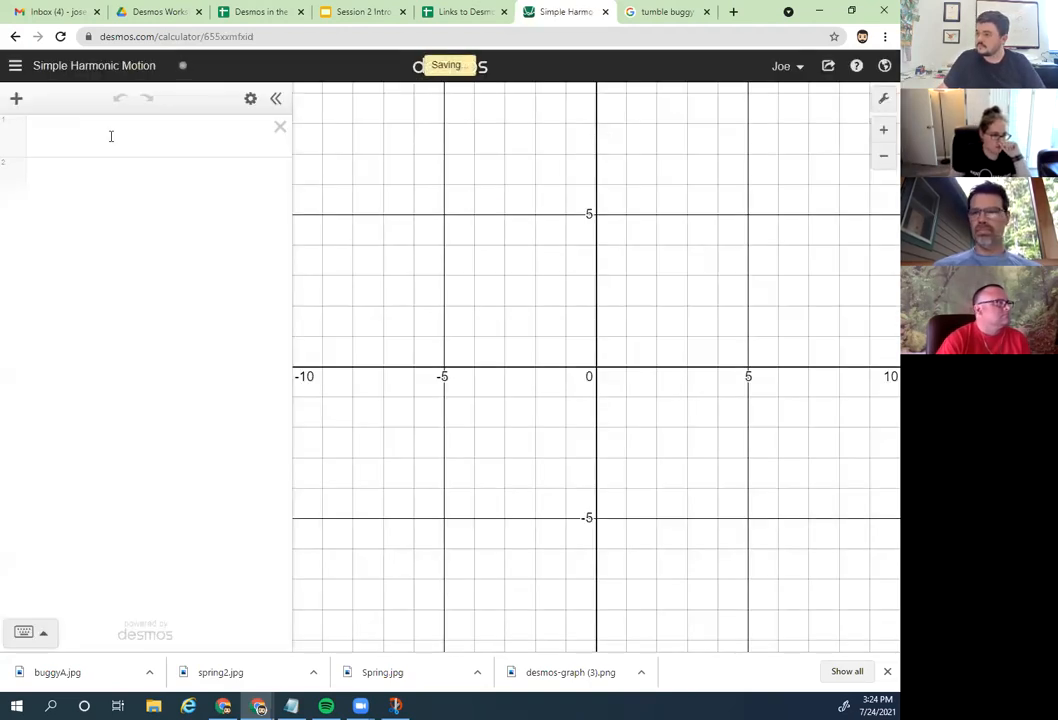
# Step: Define a time slider t_0 = 0 in the first expression line, ranging from 0 to 10
pyautogui.click(57, 130)
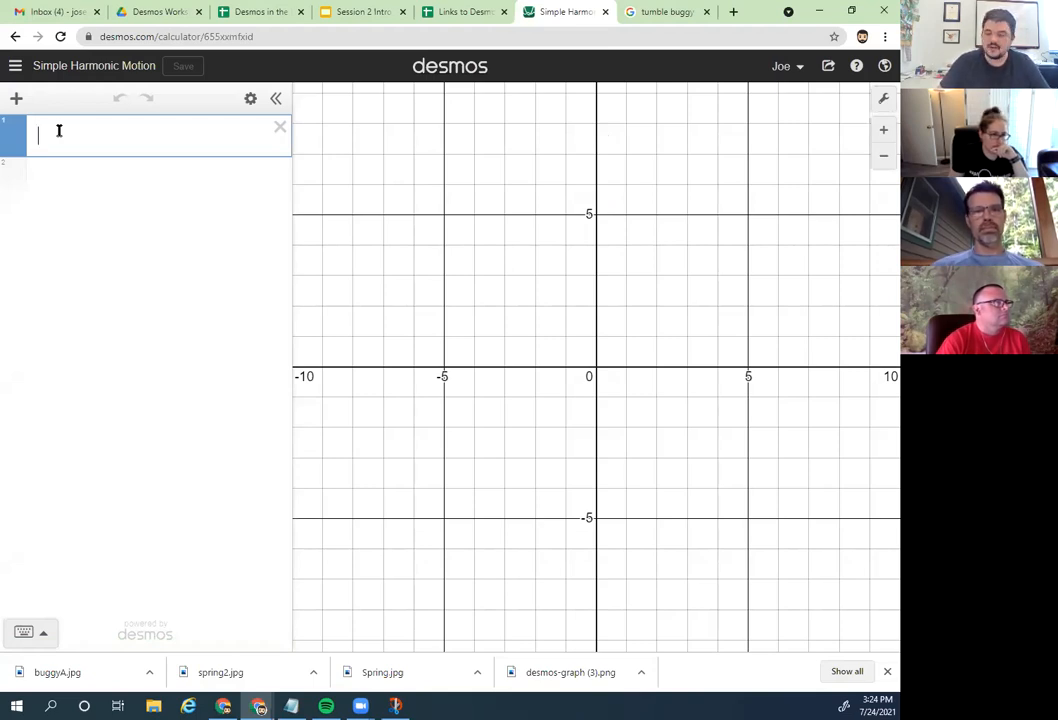
pyautogui.write('t_0 = ')
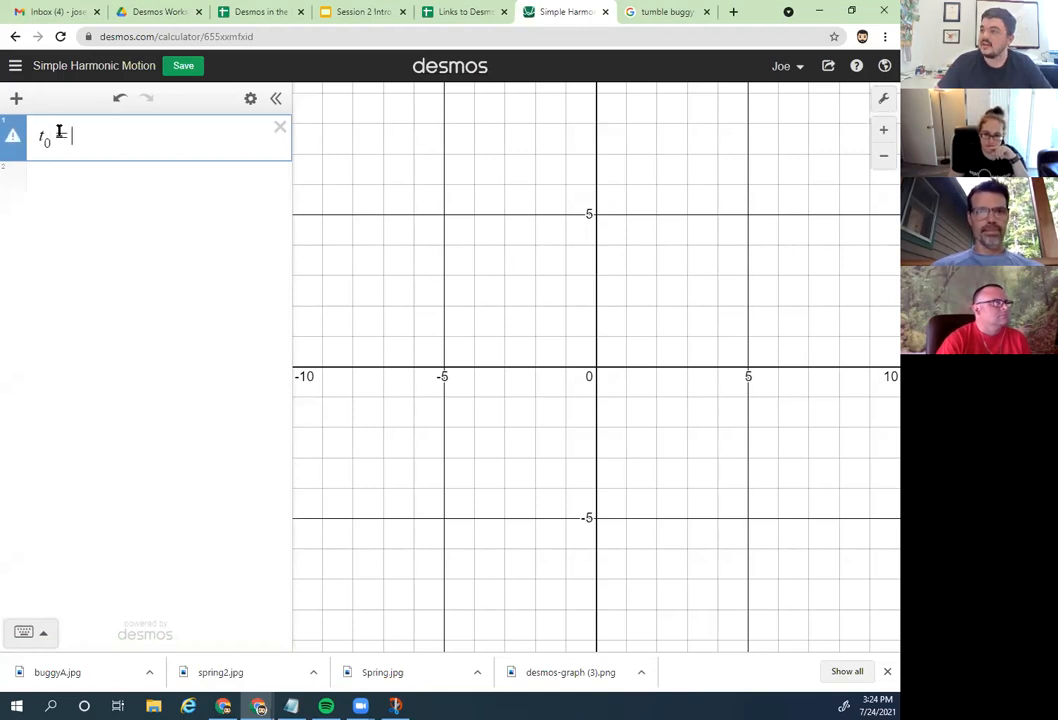
pyautogui.write('0')
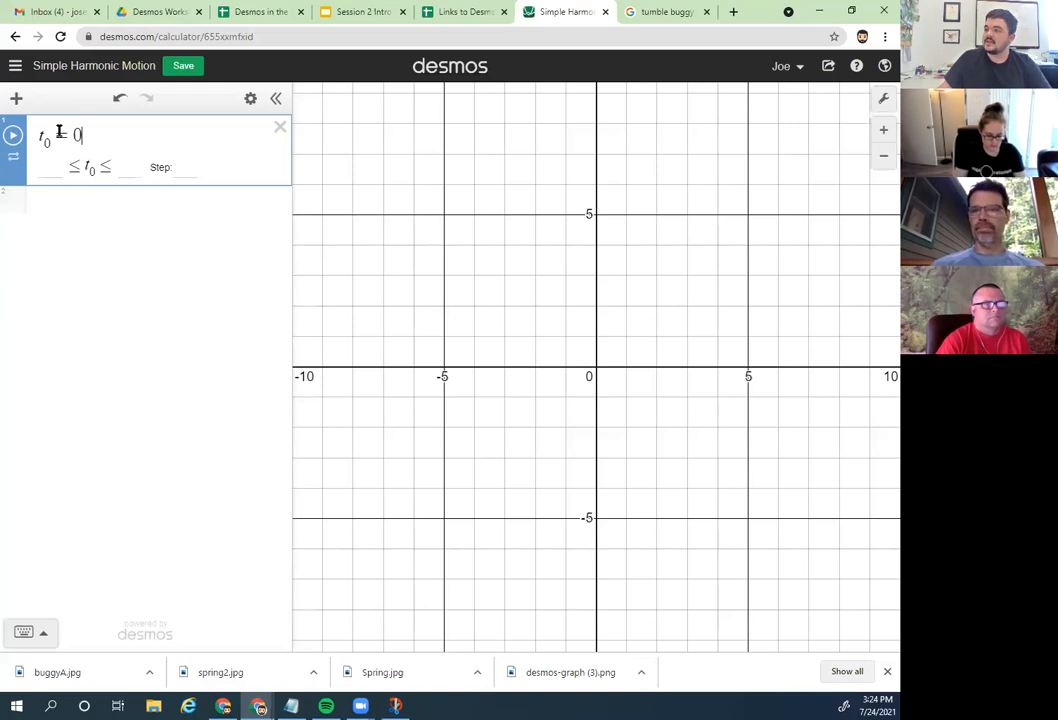
pyautogui.click(44, 169)
pyautogui.write('0')
pyautogui.press('Tab')
pyautogui.write('10')
pyautogui.press('Return')
# Step: Add a folder named "Initial Parameters" below the t_0 slider
pyautogui.click(67, 198)
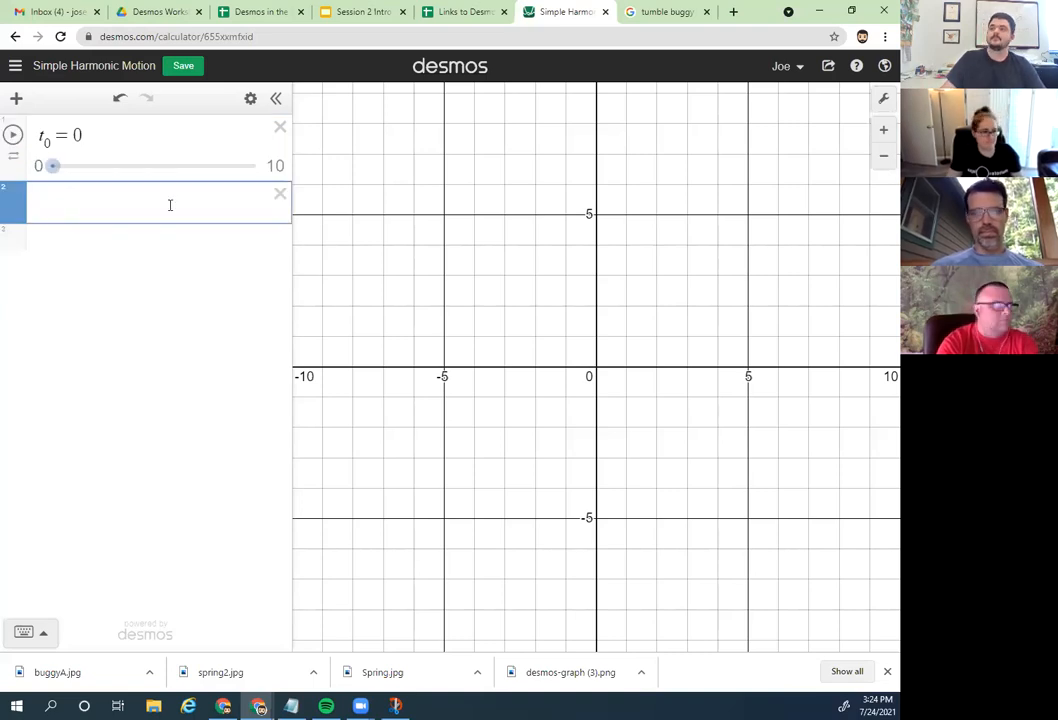
pyautogui.click(16, 98)
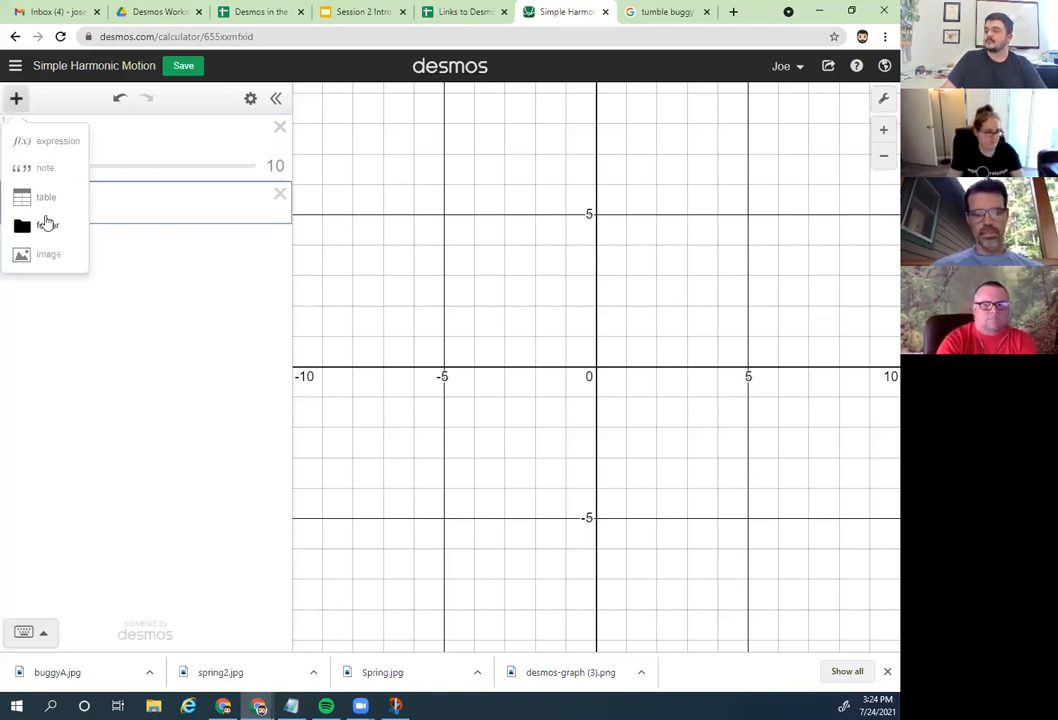
pyautogui.click(46, 224)
pyautogui.write('Initial')
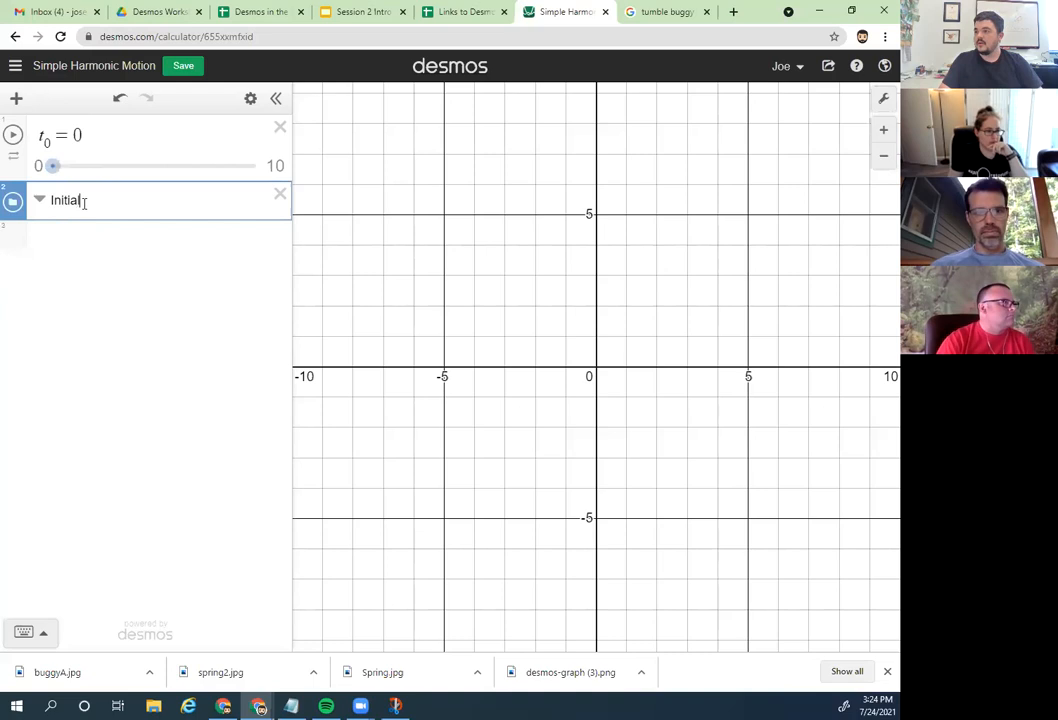
pyautogui.write(' Parameters')
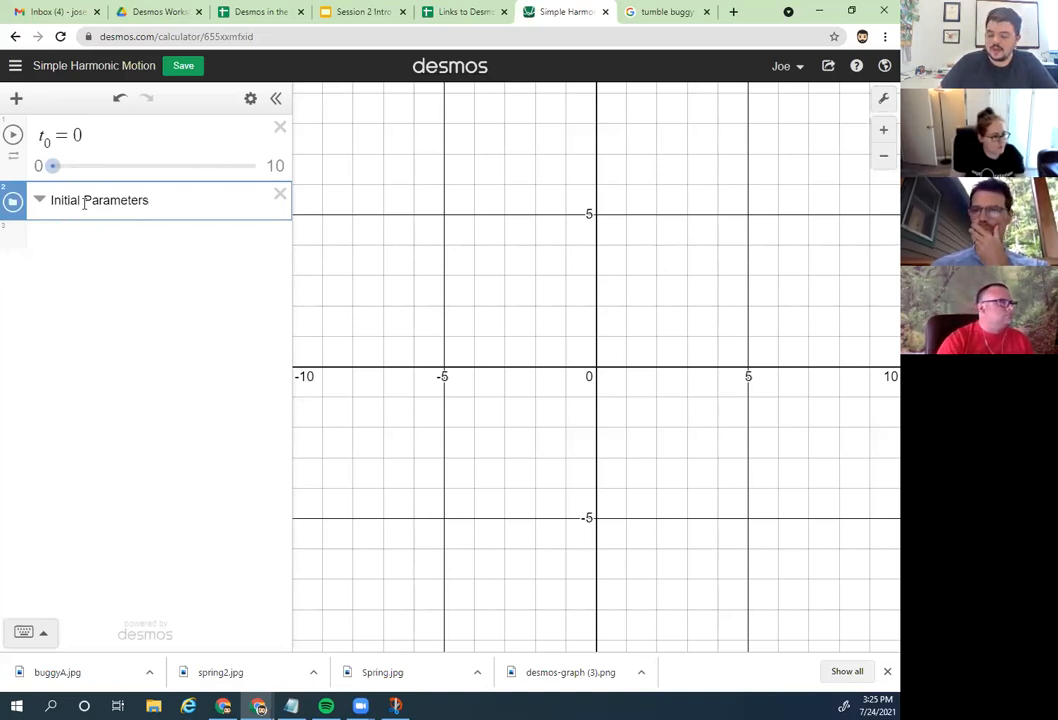
# Step: Define the amplitude A = 7 as a slider inside the Initial Parameters folder
pyautogui.press('Return')
pyautogui.write('Am')
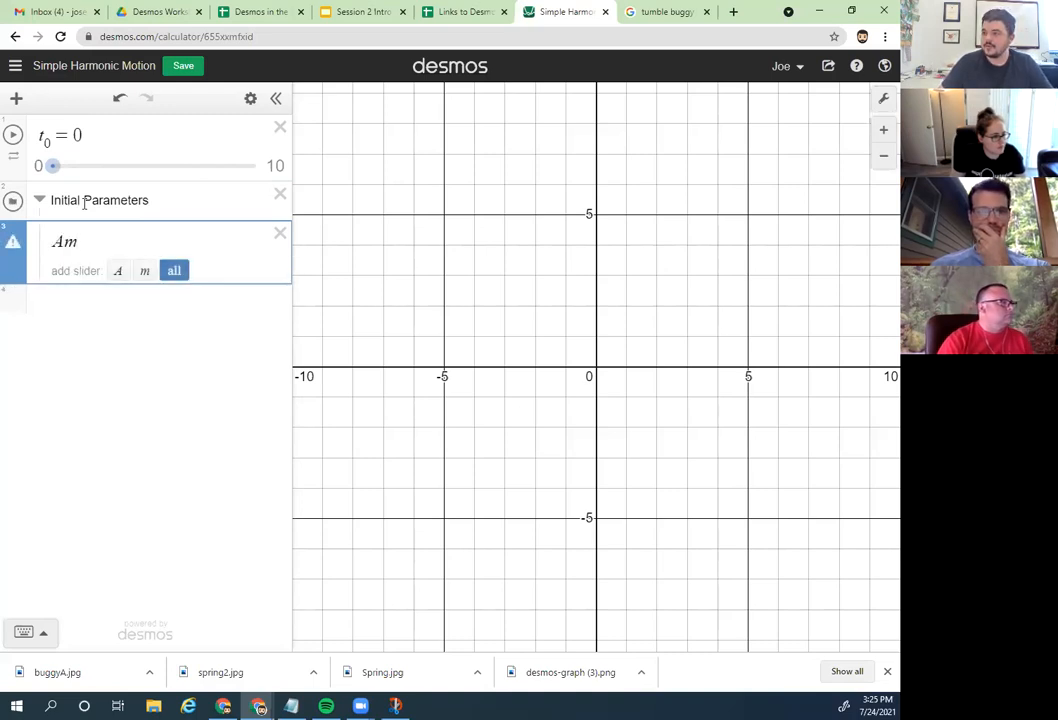
pyautogui.press('BackSpace')
pyautogui.write('= ')
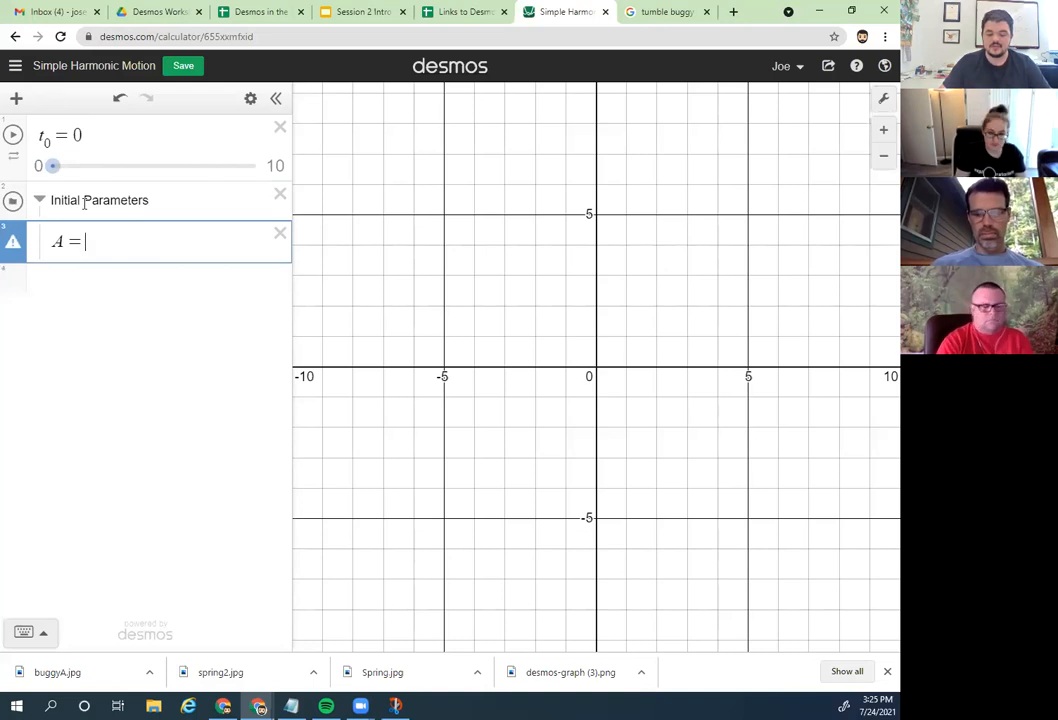
pyautogui.write('7')
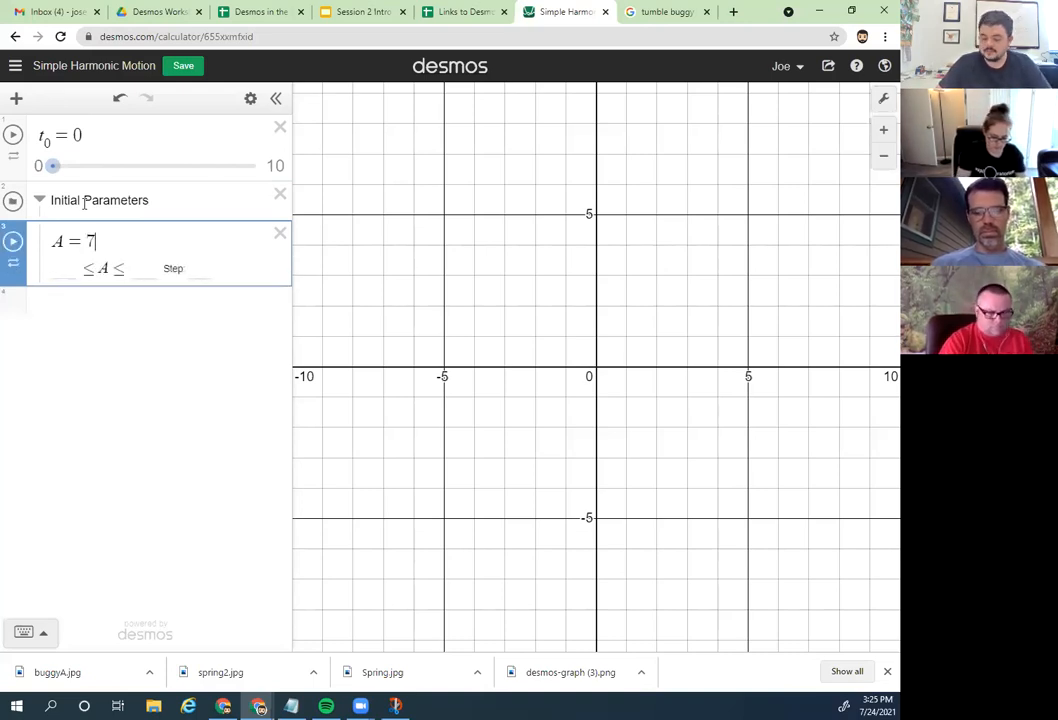
pyautogui.press('Return')
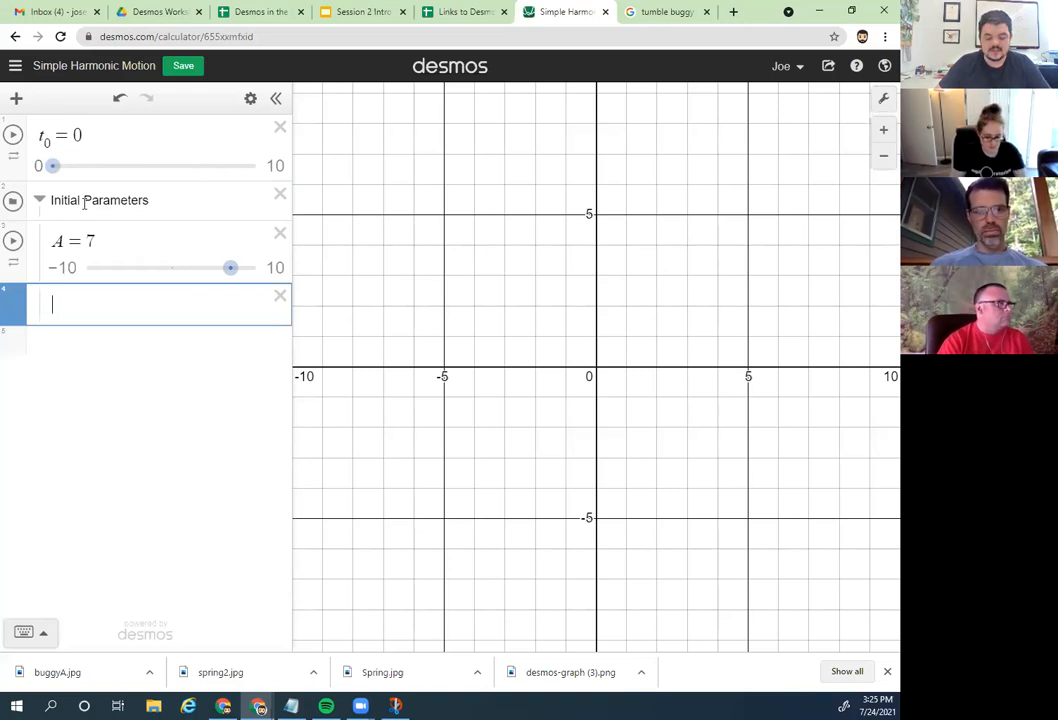
# Step: Define the frequency f = 10 in the Initial Parameters folder, with a slider range of 0 to 100
pyautogui.write('f = ')
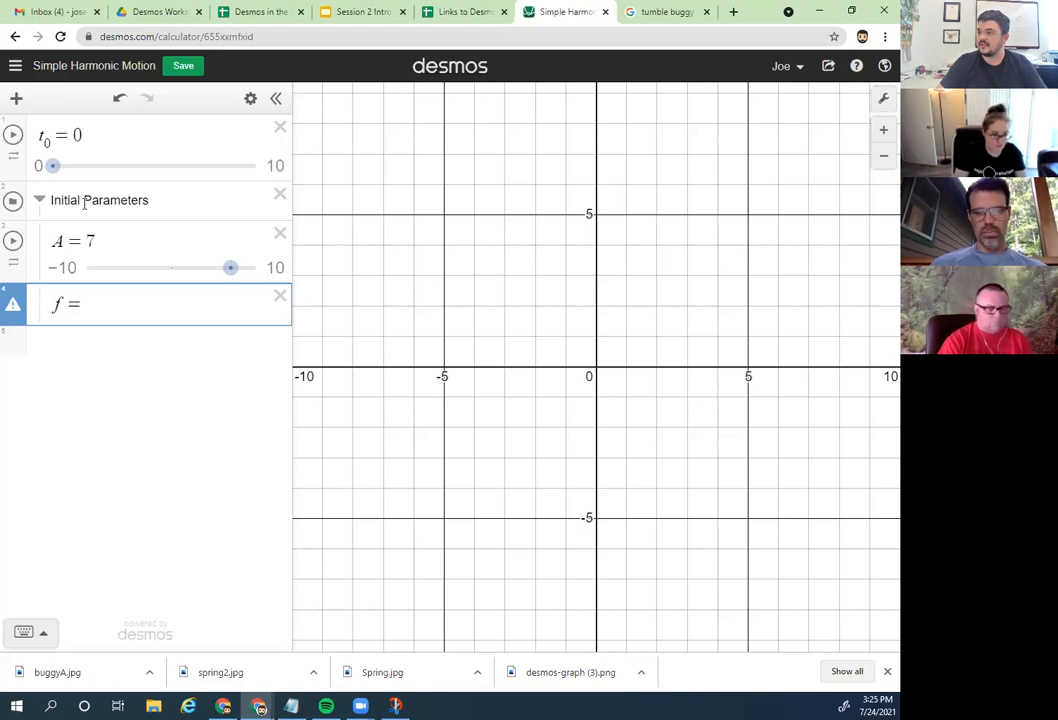
pyautogui.write('10')
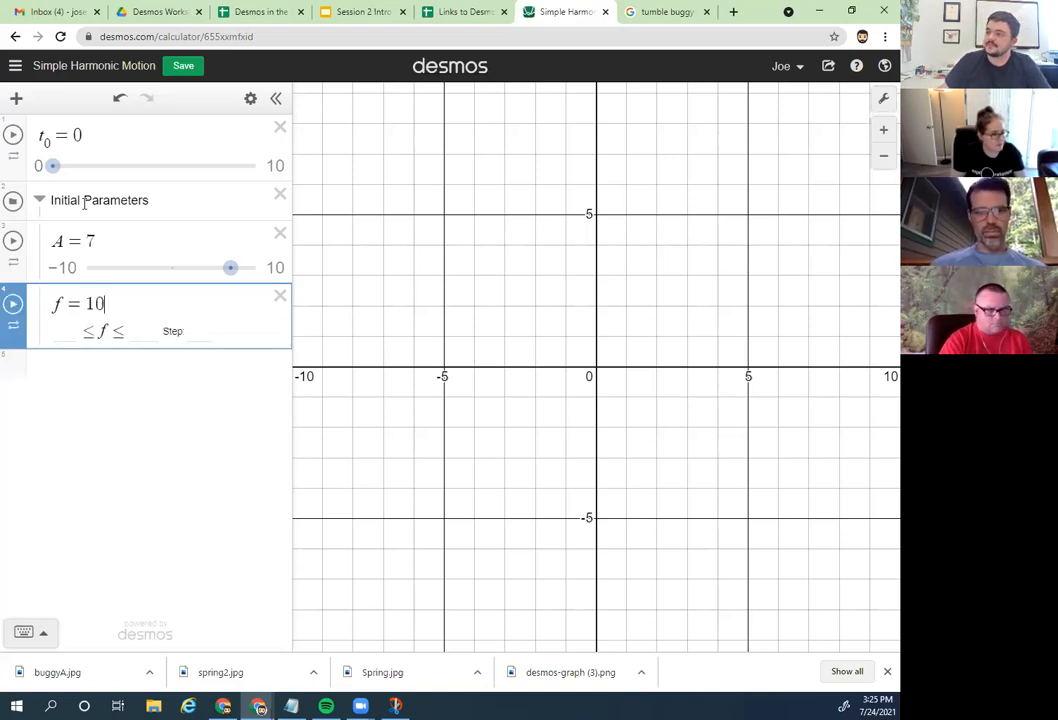
pyautogui.click(62, 331)
pyautogui.write('0')
pyautogui.press('Tab')
pyautogui.write('100')
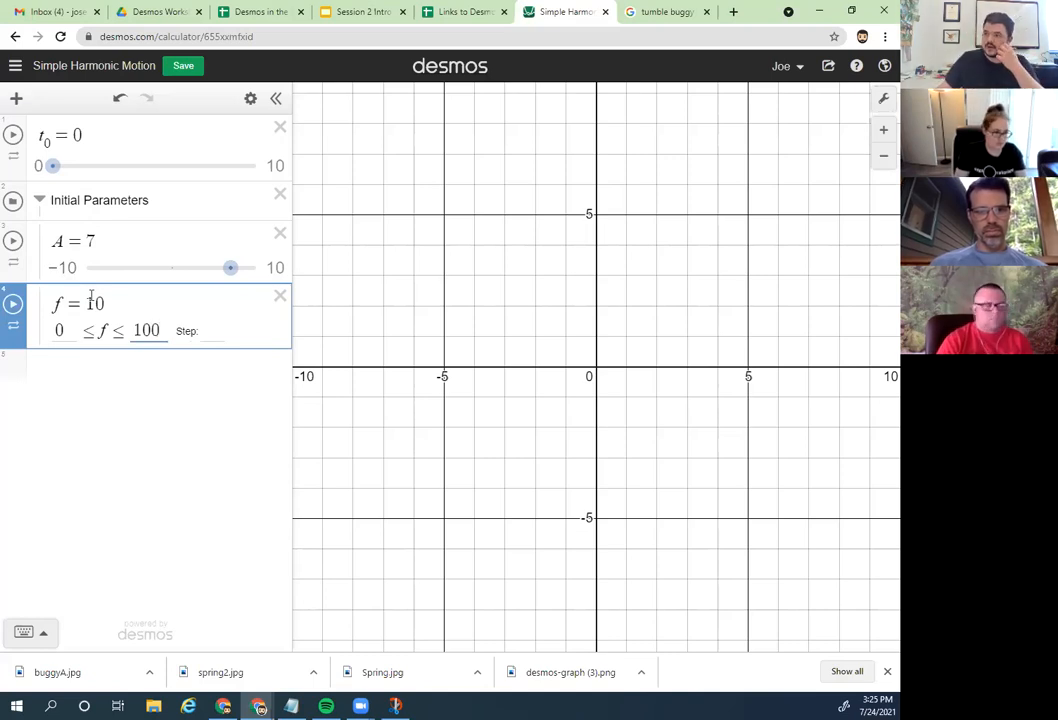
pyautogui.click(140, 367)
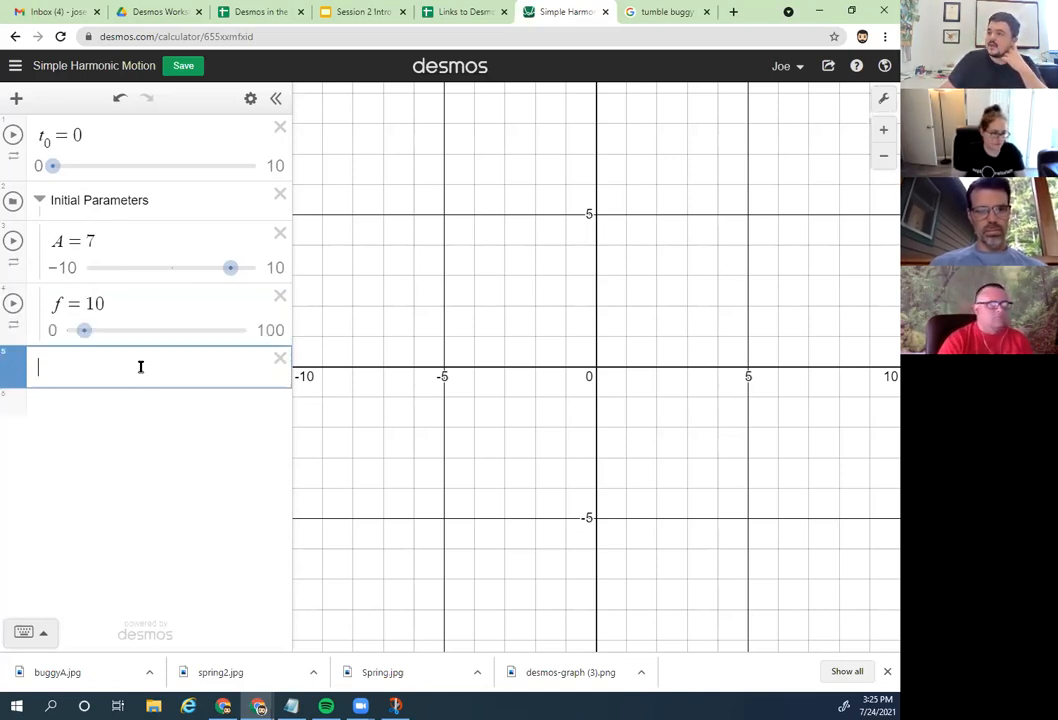
# Step: Define the phase angle ϕ = 0 below f inside the folder, with a slider range of 0 to 360
pyautogui.click(139, 311)
pyautogui.press('Return')
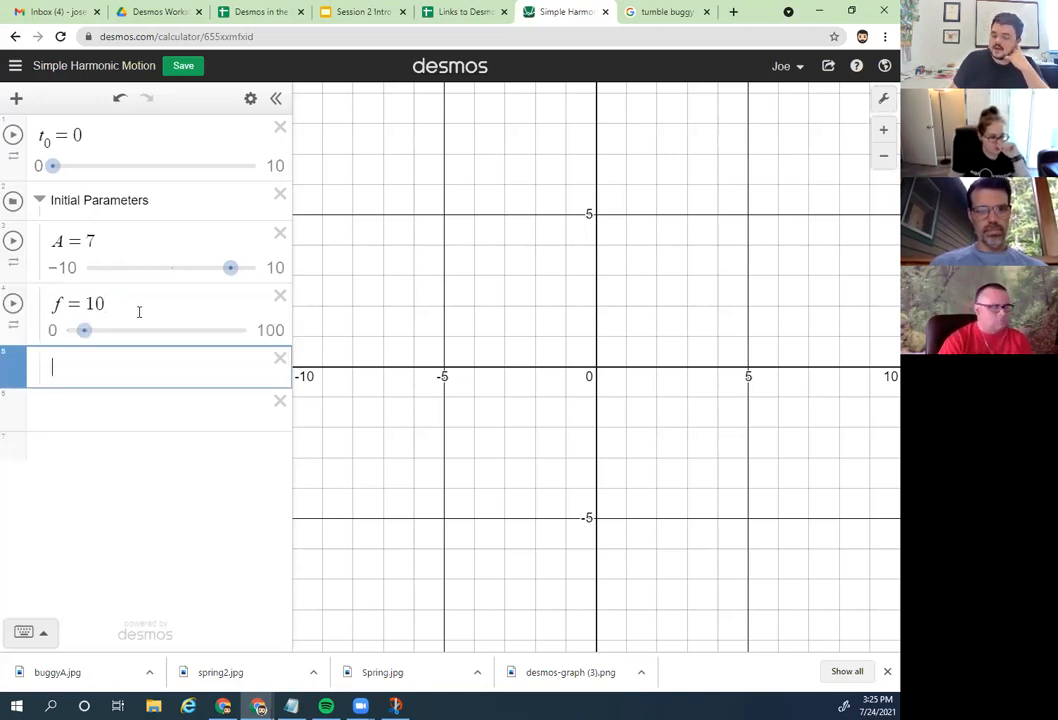
pyautogui.write('phi')
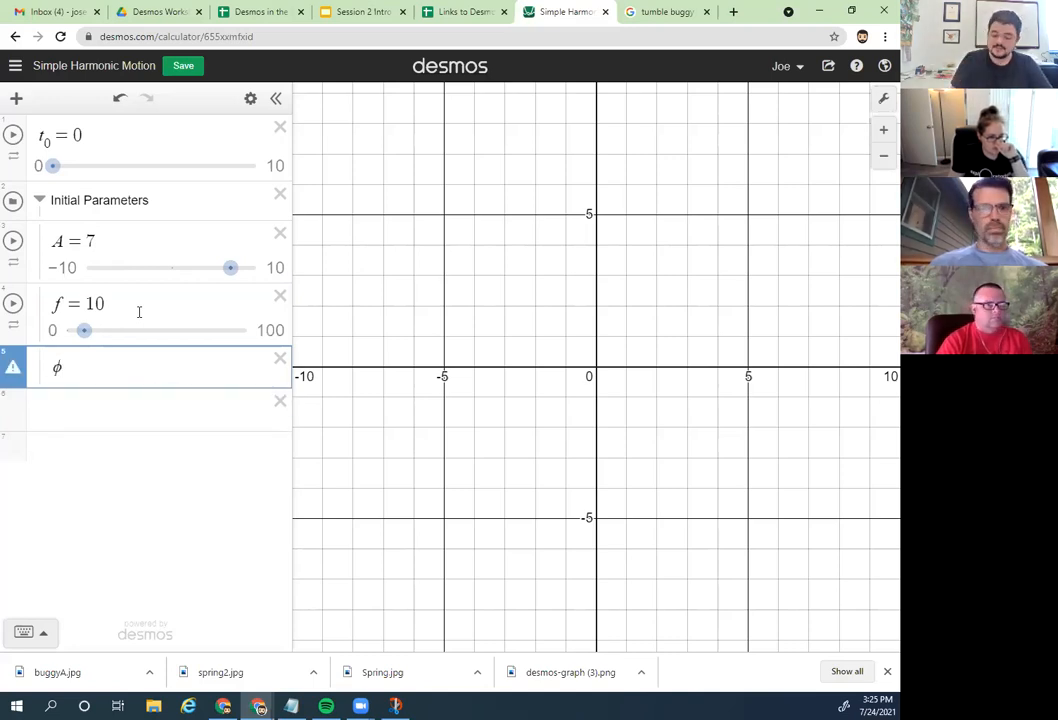
pyautogui.write('=')
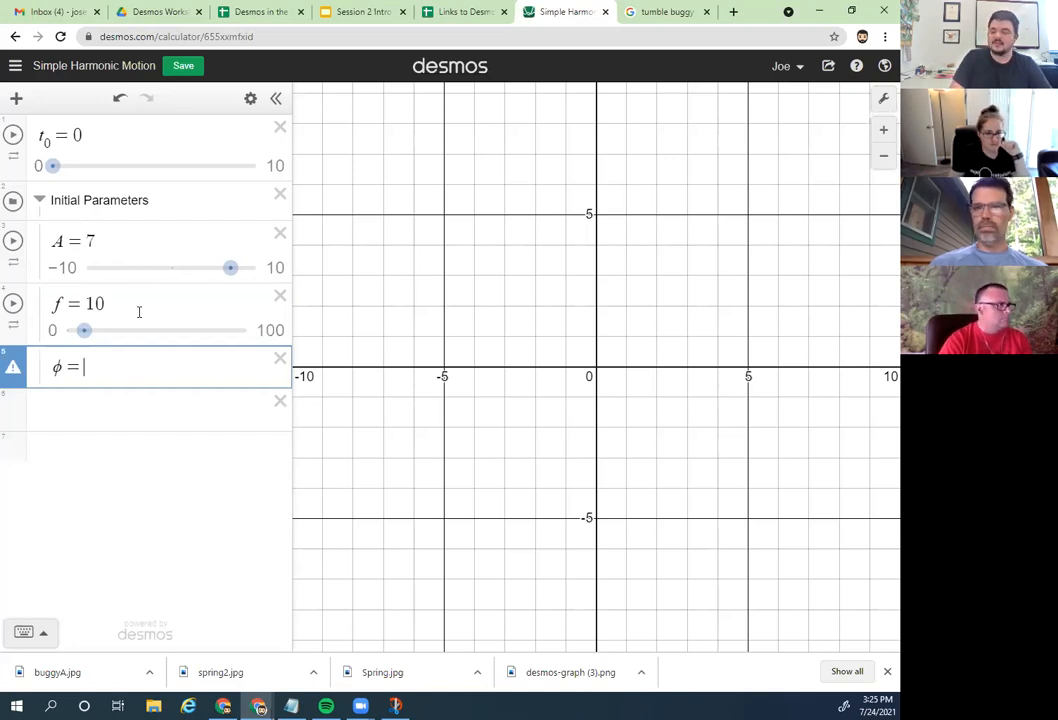
pyautogui.write('0')
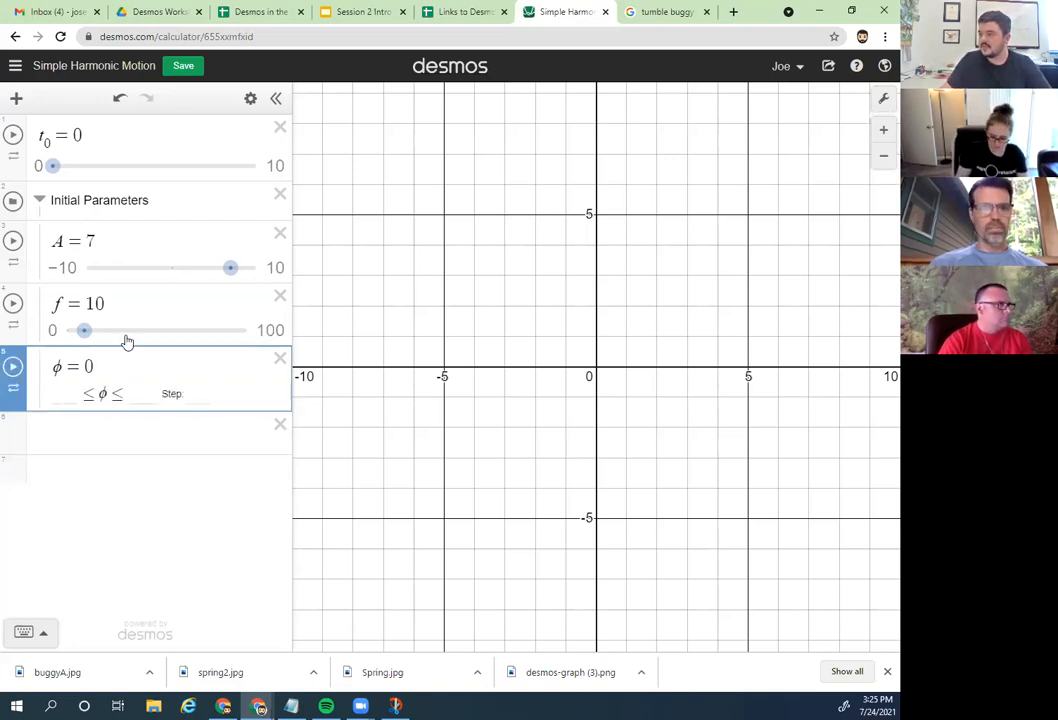
pyautogui.click(68, 395)
pyautogui.write('0')
pyautogui.press('Tab')
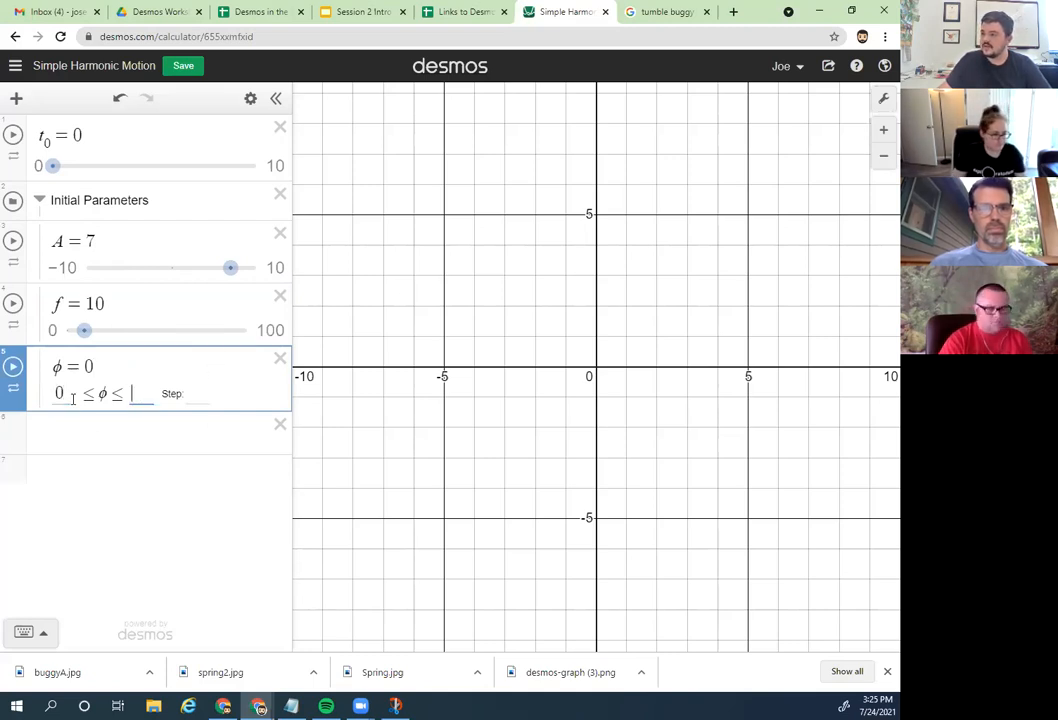
pyautogui.write('360')
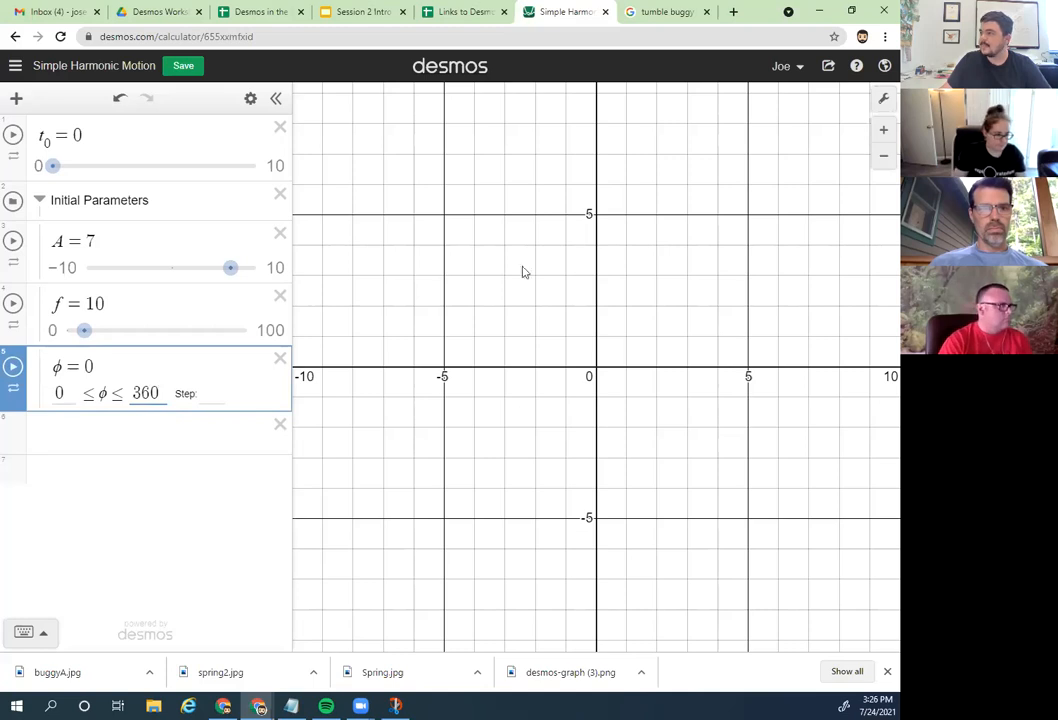
# Step: Switch the graph's angle unit to degrees and return to the empty expression line below the folder
pyautogui.click(884, 101)
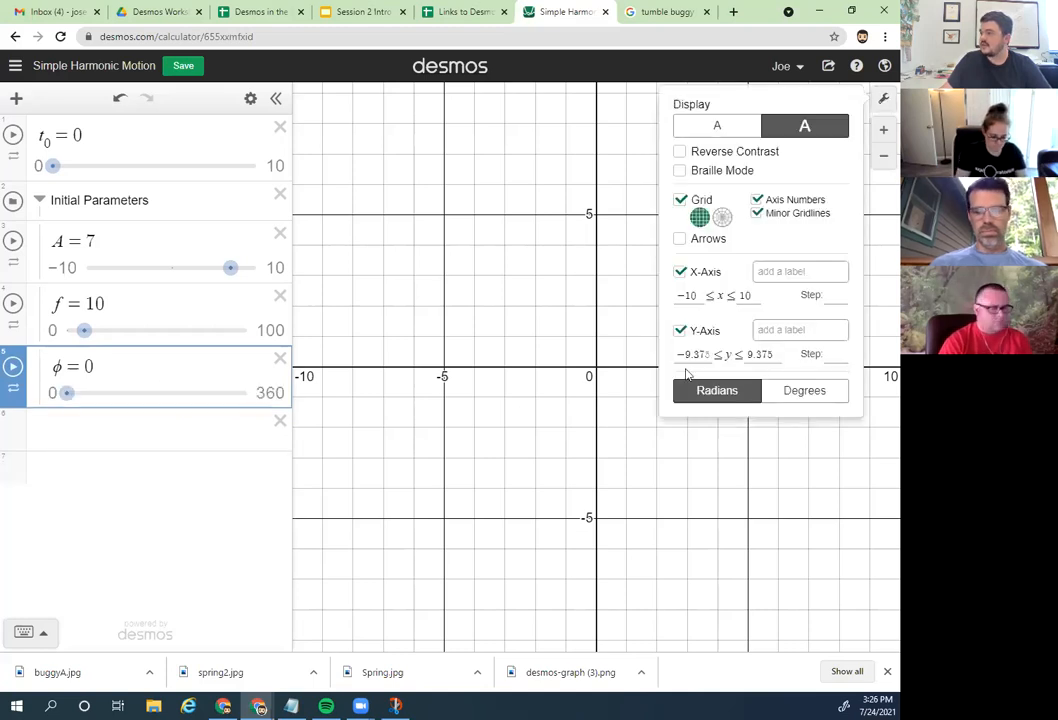
pyautogui.click(812, 390)
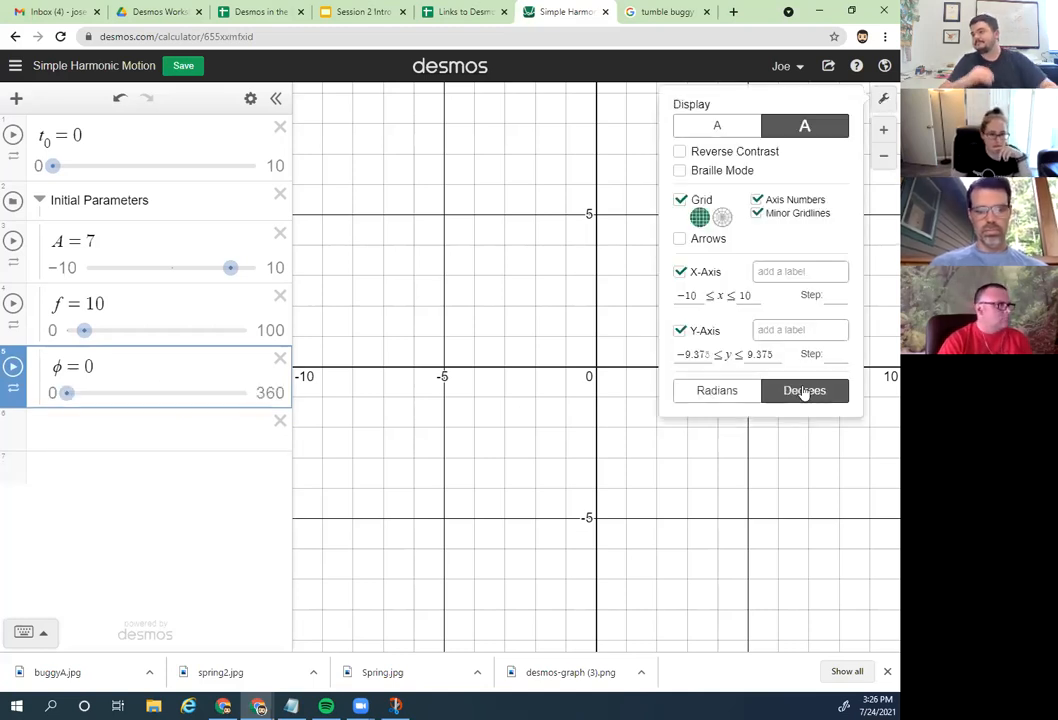
pyautogui.click(92, 428)
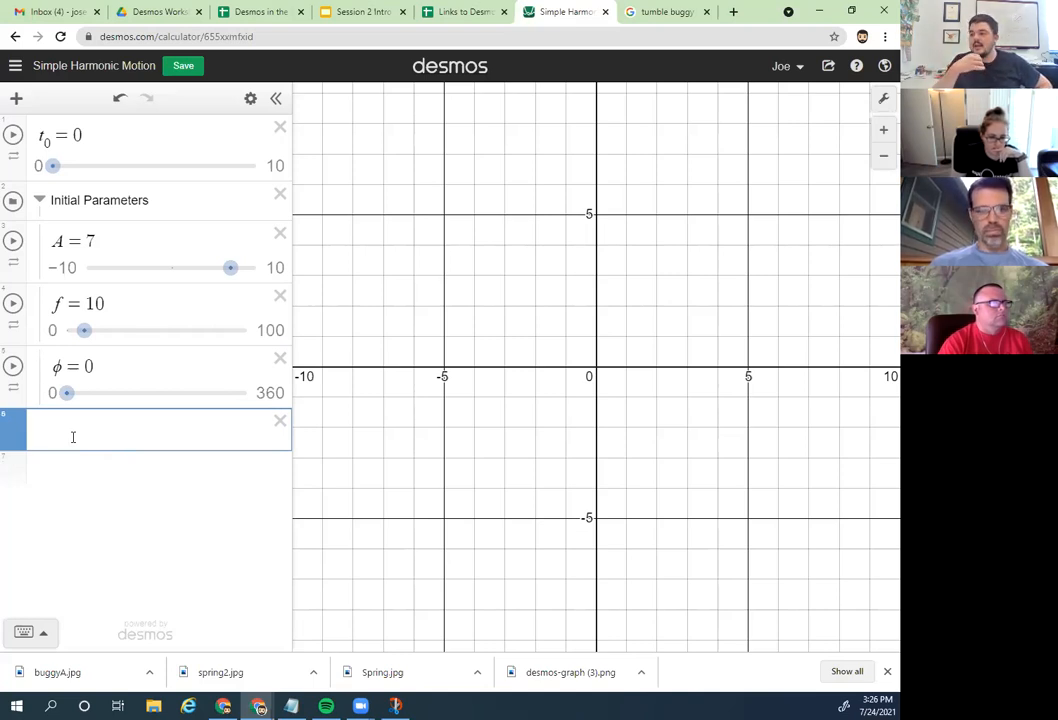
# Step: Add a note reading "Equation of Motion" below the Initial Parameters folder
pyautogui.click(16, 98)
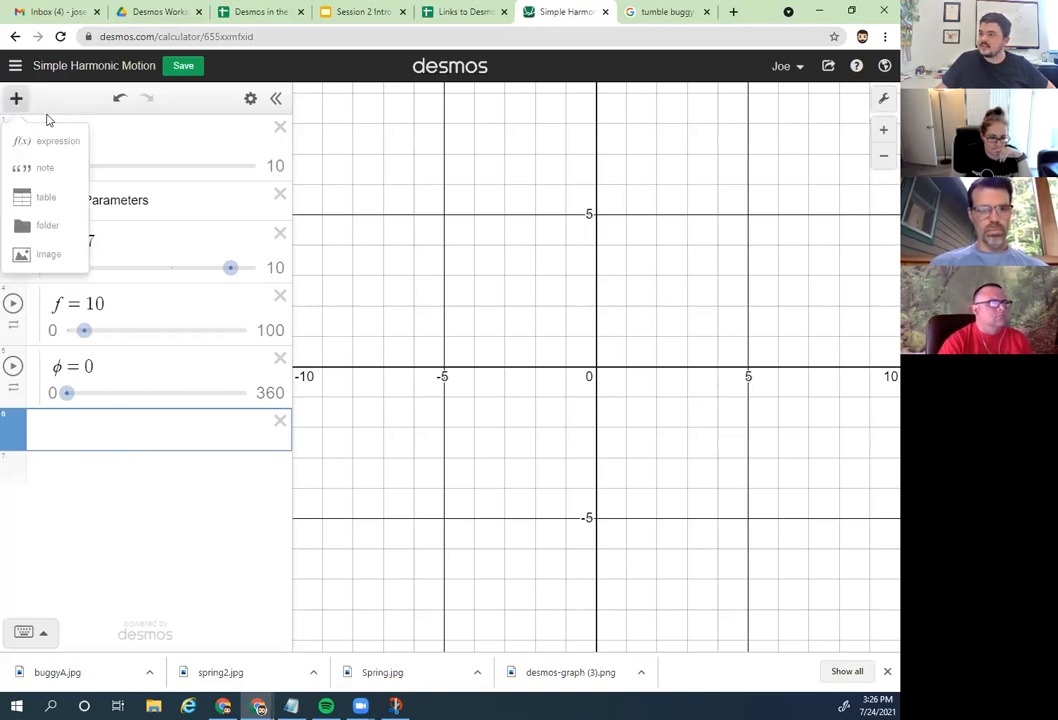
pyautogui.click(59, 170)
pyautogui.write('Eq')
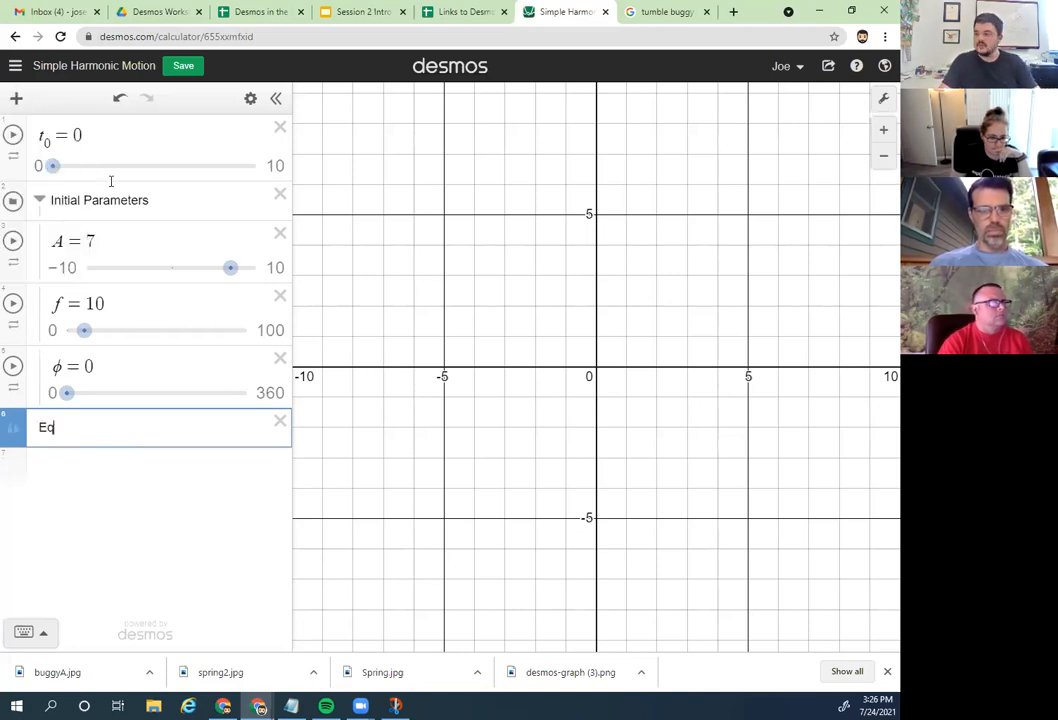
pyautogui.write('uation of Motion')
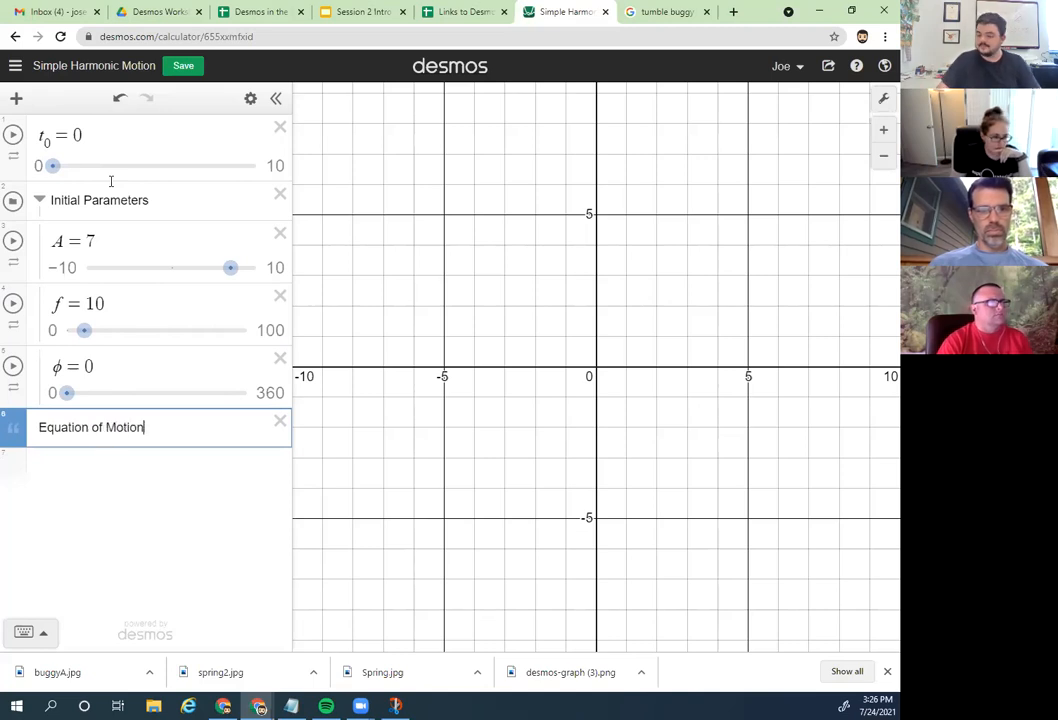
# Step: Define the equation of motion y₁(t) = A sin(2πf·t + ϕ) below the Equation of Motion note
pyautogui.press('Return')
pyautogui.write('y')
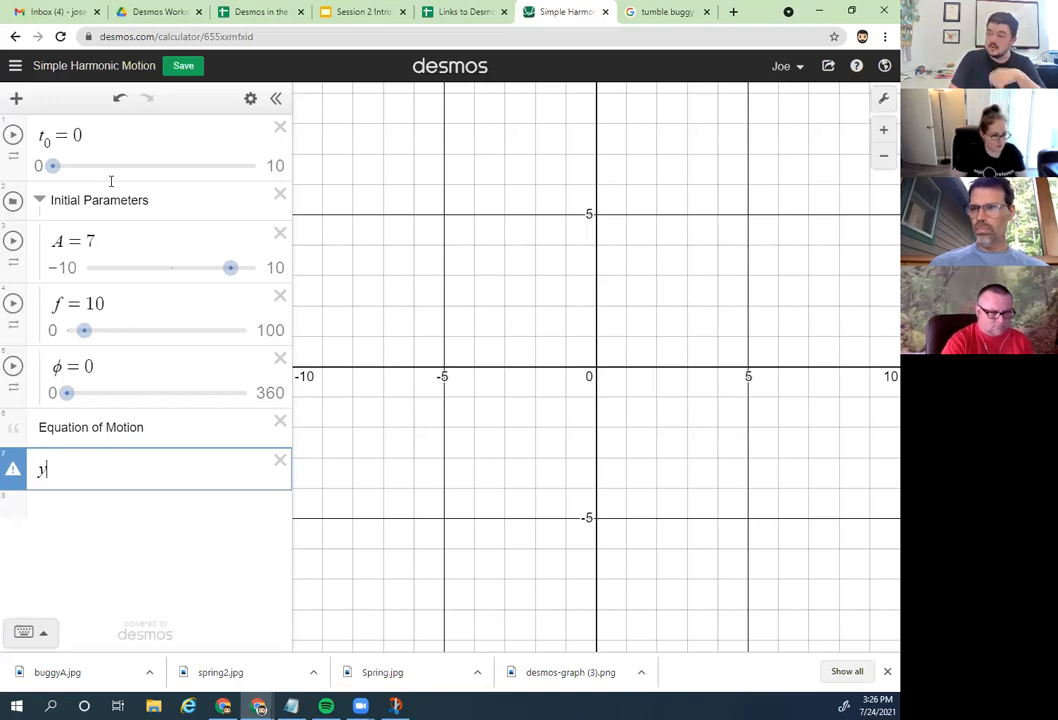
pyautogui.write('_1')
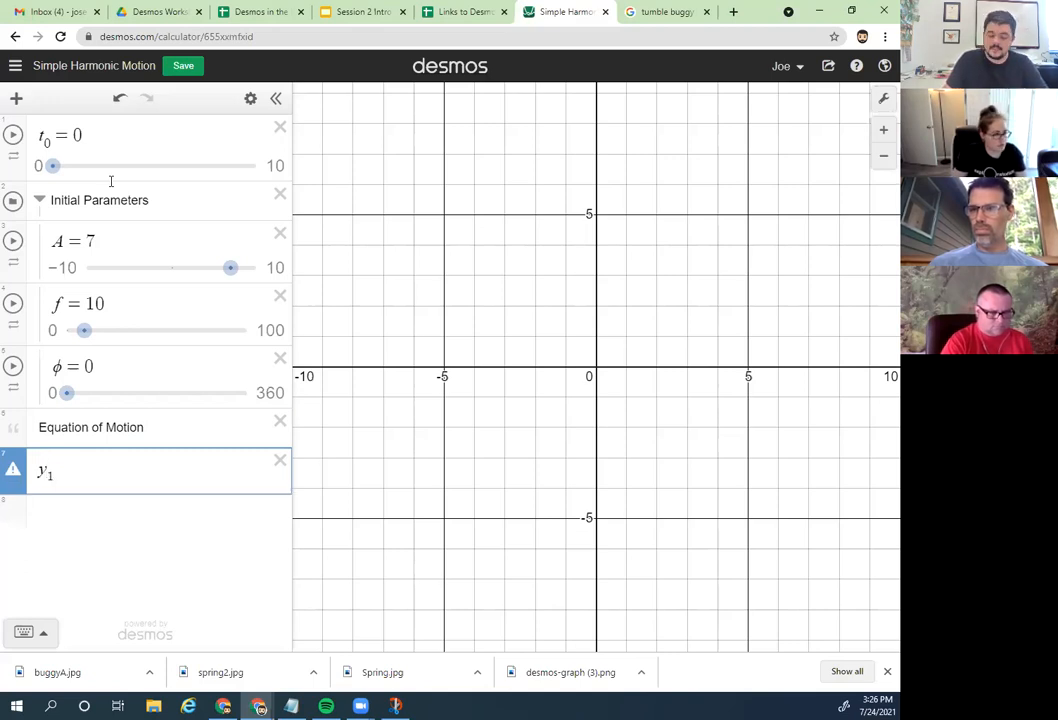
pyautogui.write('(t)=')
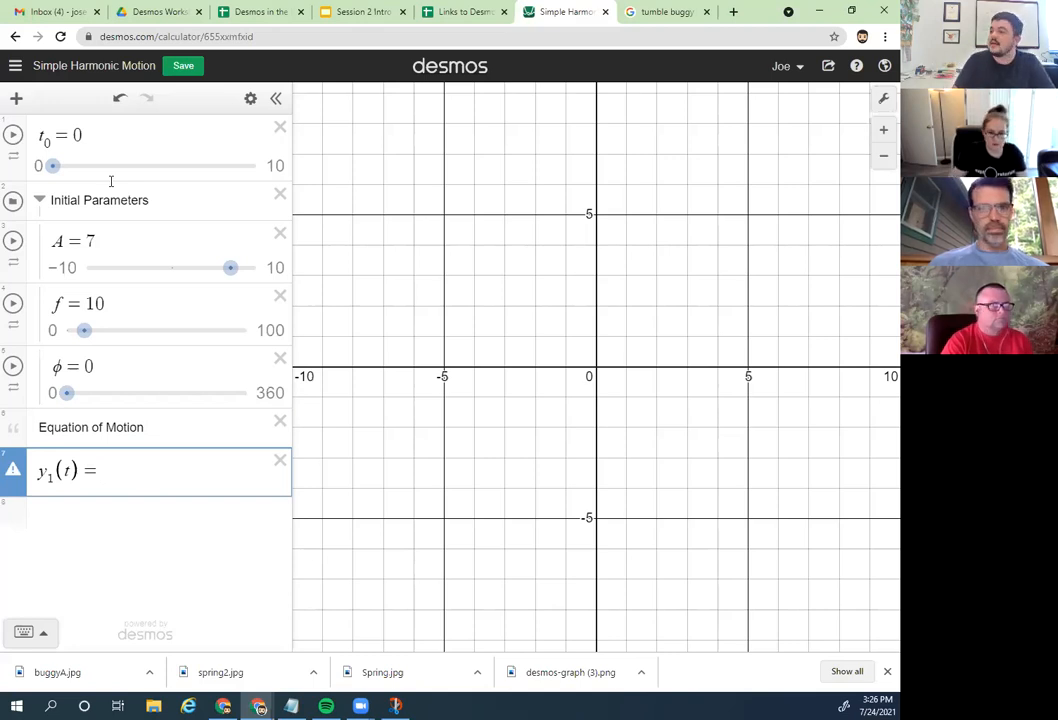
pyautogui.write('A')
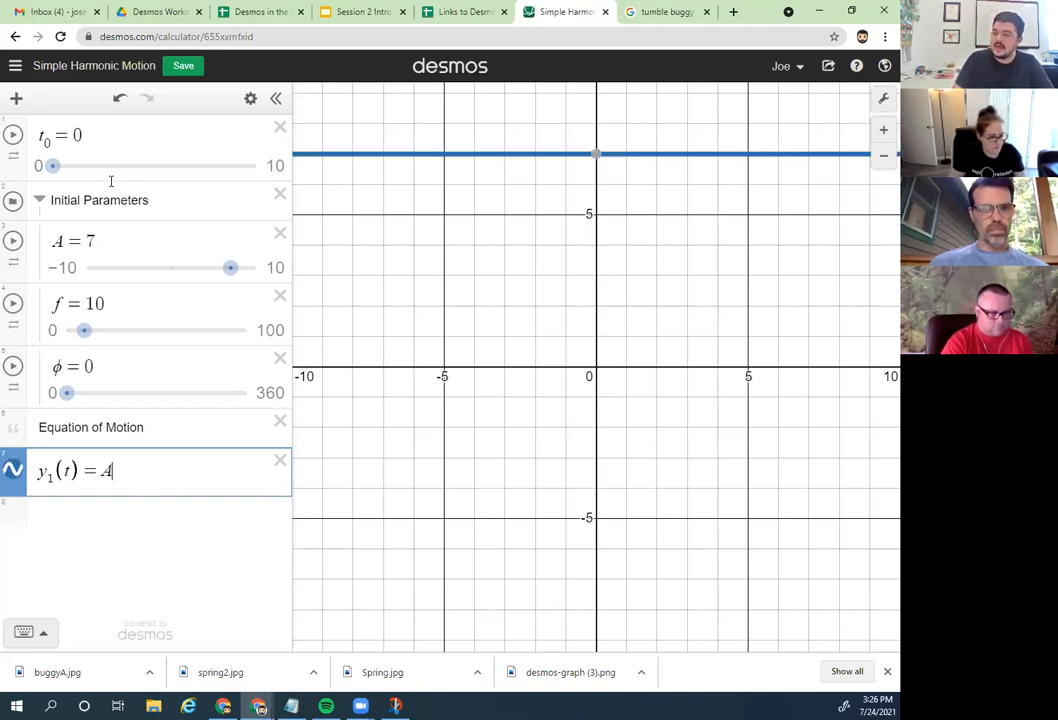
pyautogui.write('sin')
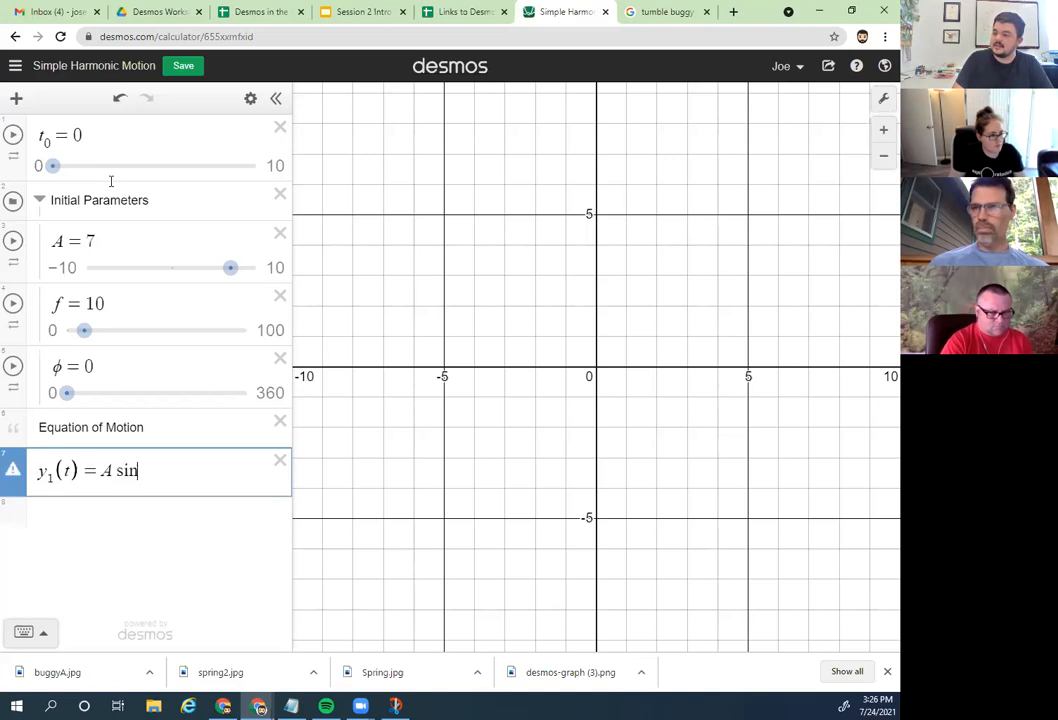
pyautogui.write('(2')
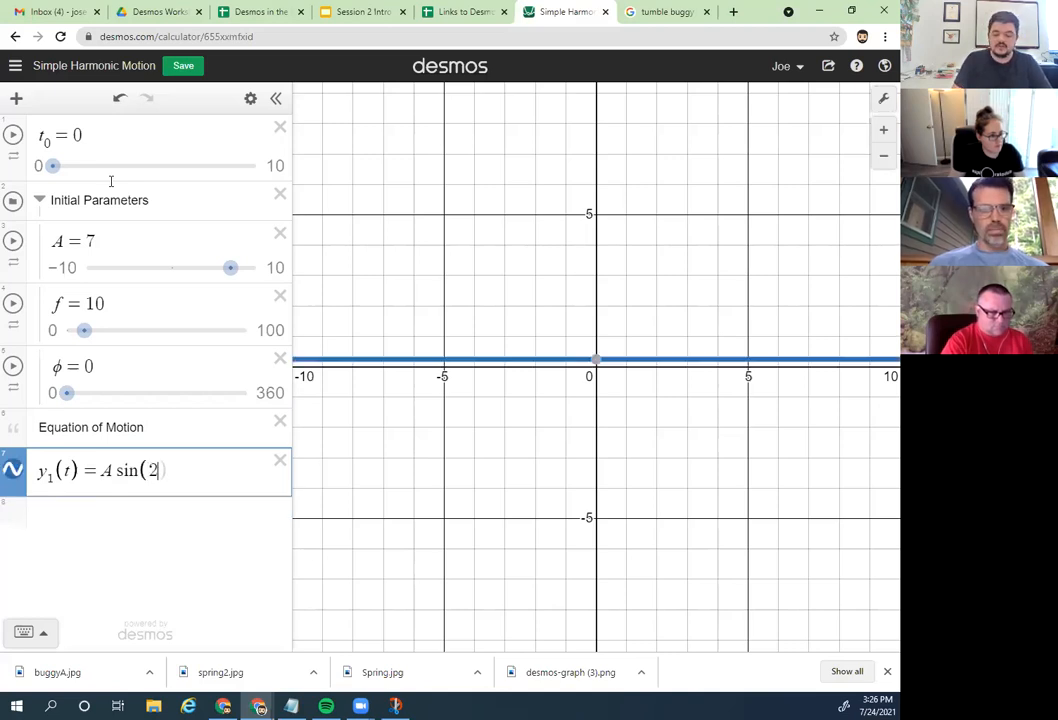
pyautogui.write('pi')
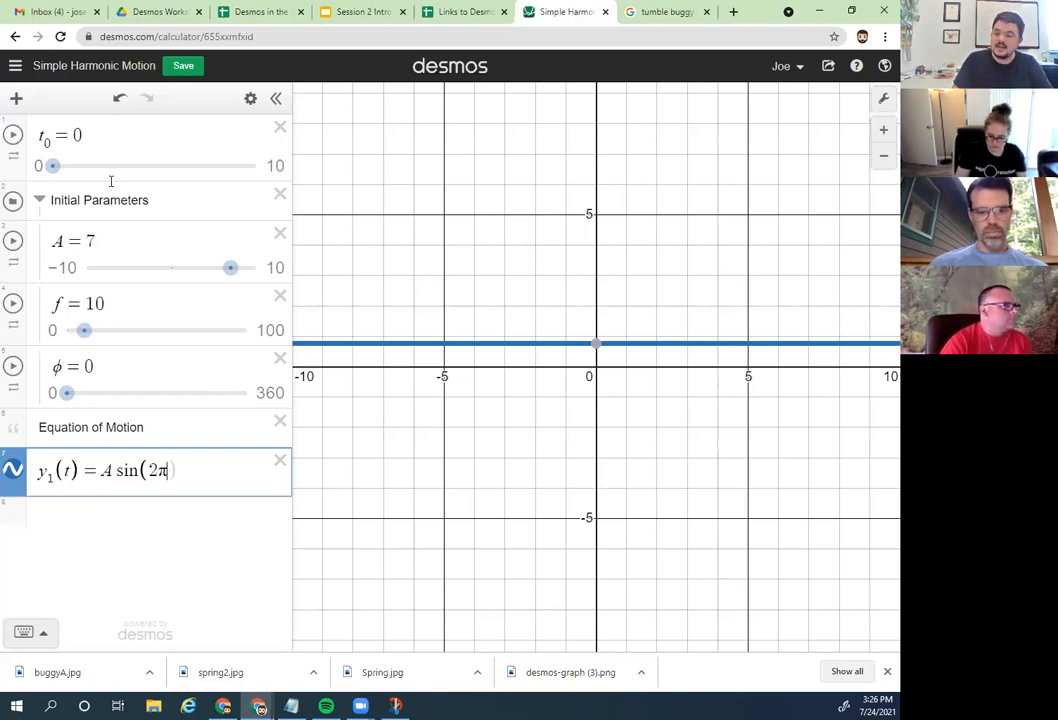
pyautogui.write('f')
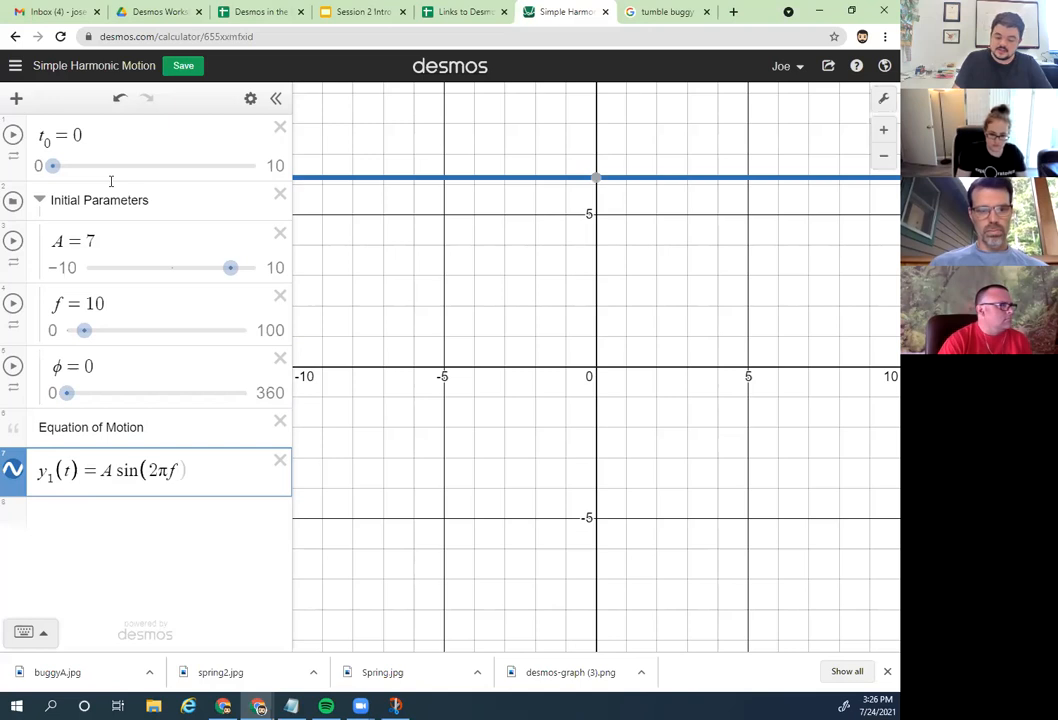
pyautogui.write('+phi)')
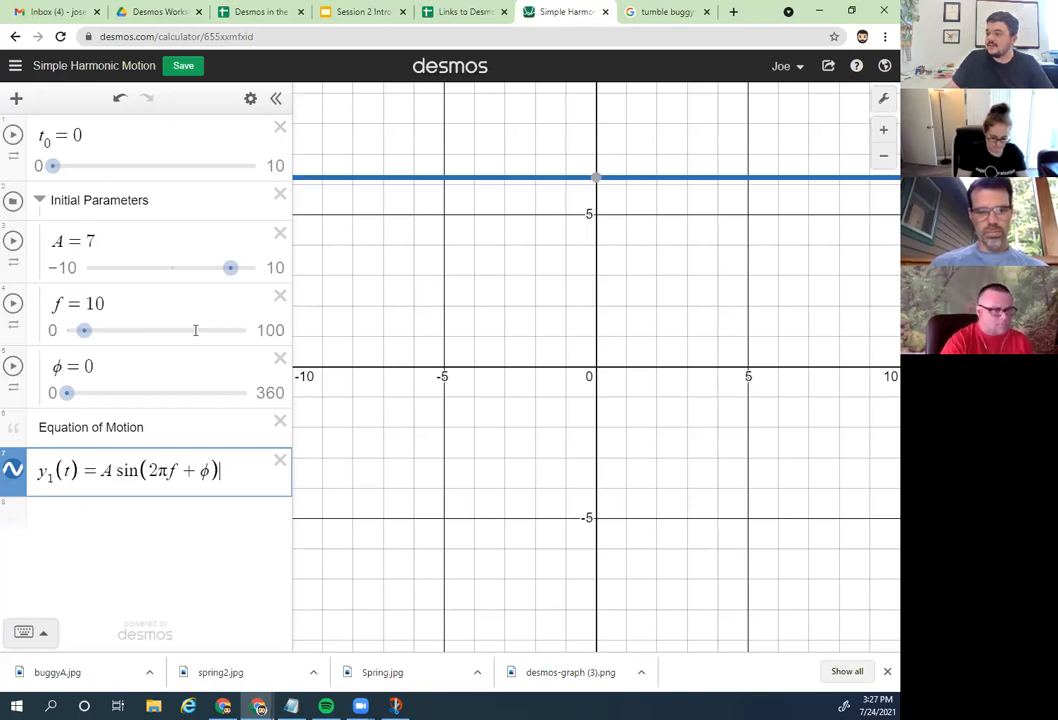
pyautogui.click(175, 470)
pyautogui.write('*t')
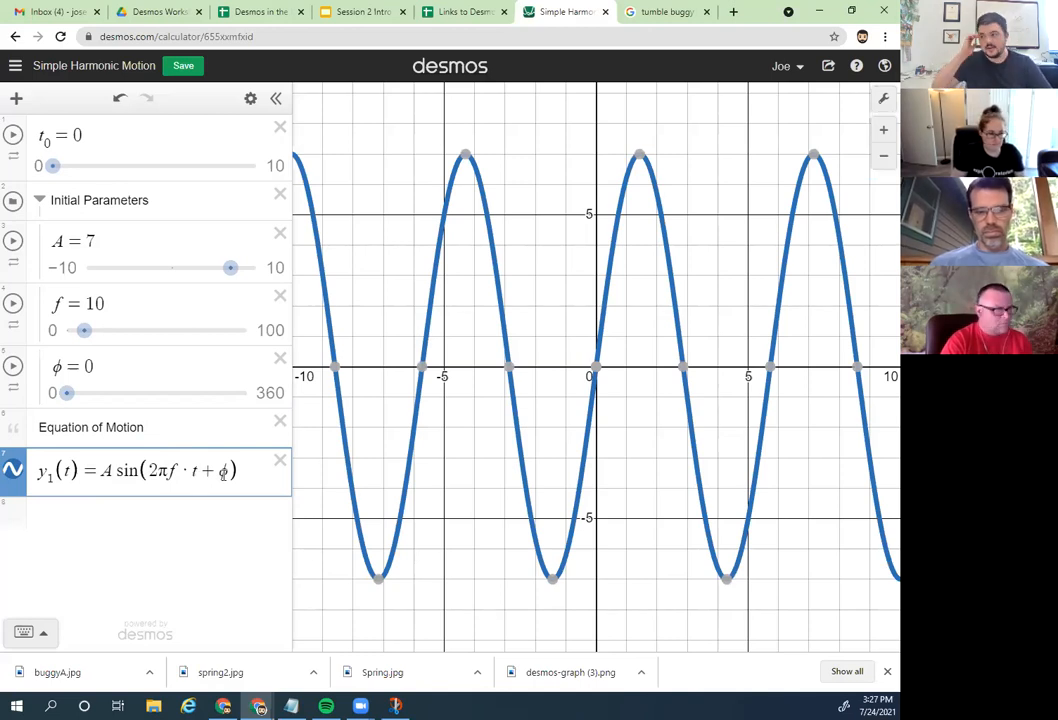
# Step: Hide the y₁(t) curve and define the point P = (0, y₁(t₀)) below the equation
pyautogui.click(106, 505)
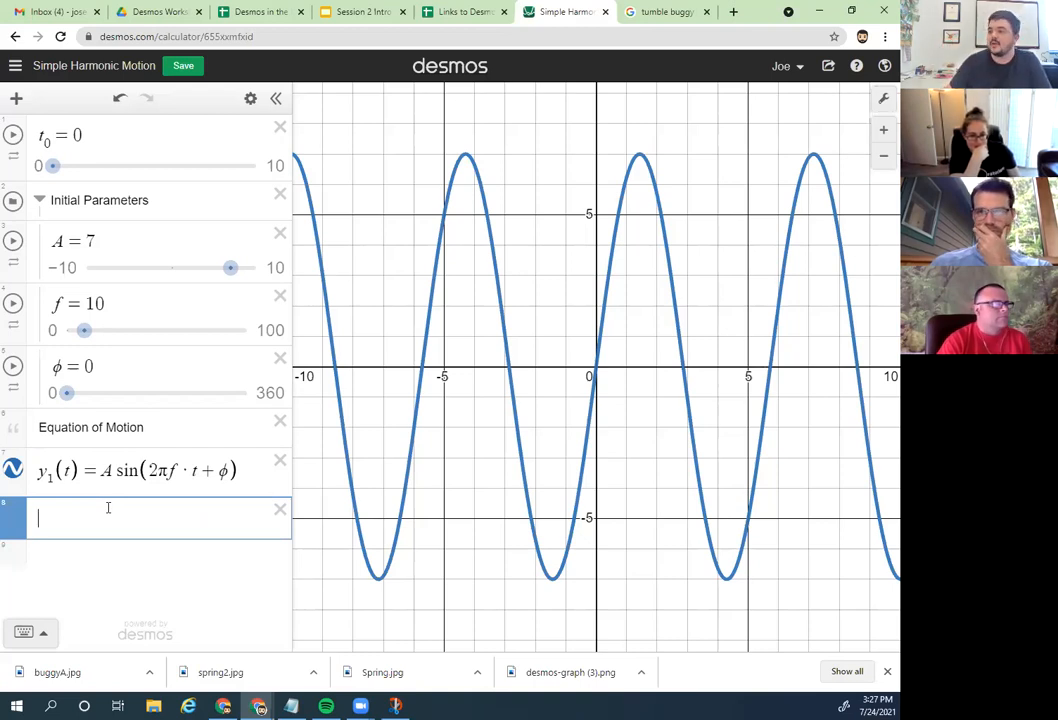
pyautogui.click(13, 470)
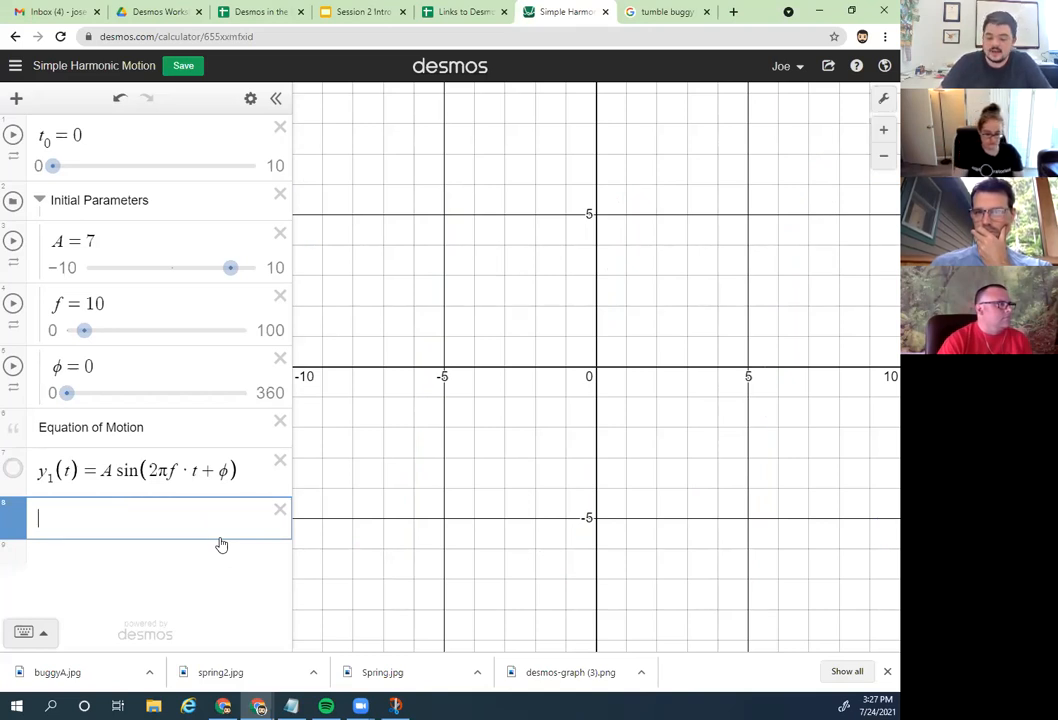
pyautogui.write('P ')
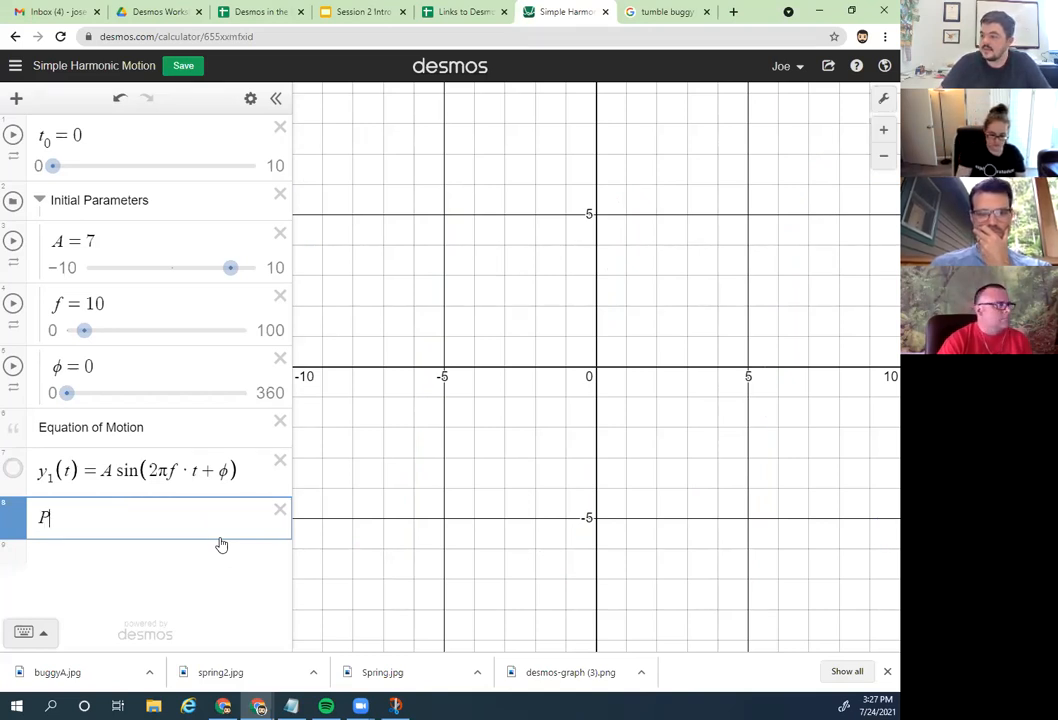
pyautogui.write('= ')
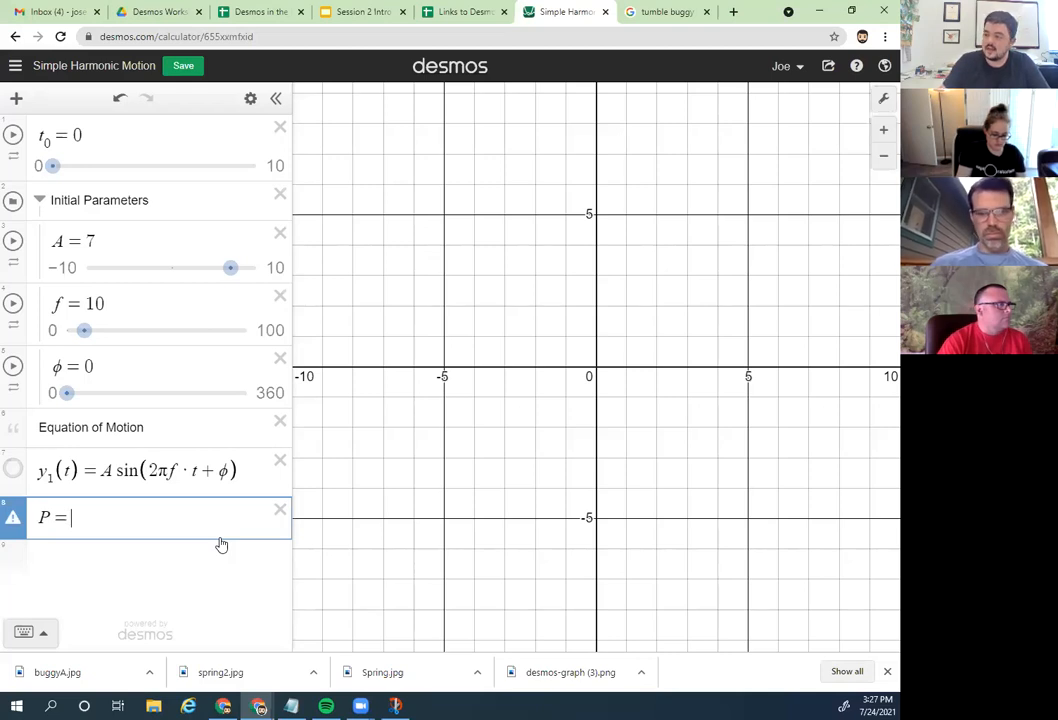
pyautogui.write('(')
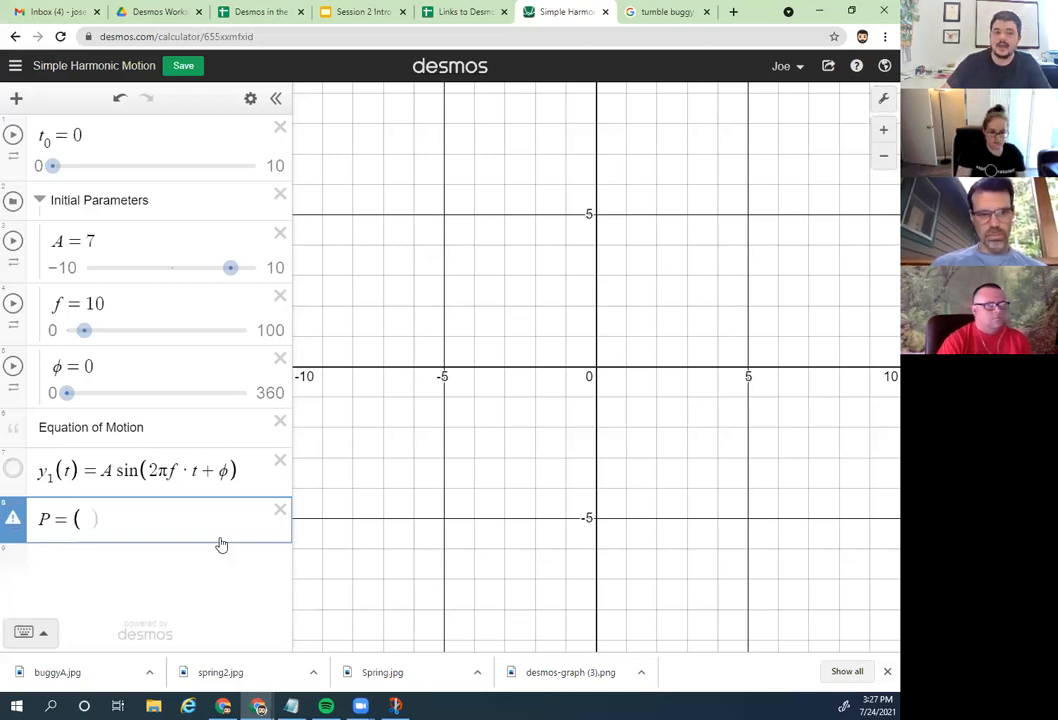
pyautogui.write('0')
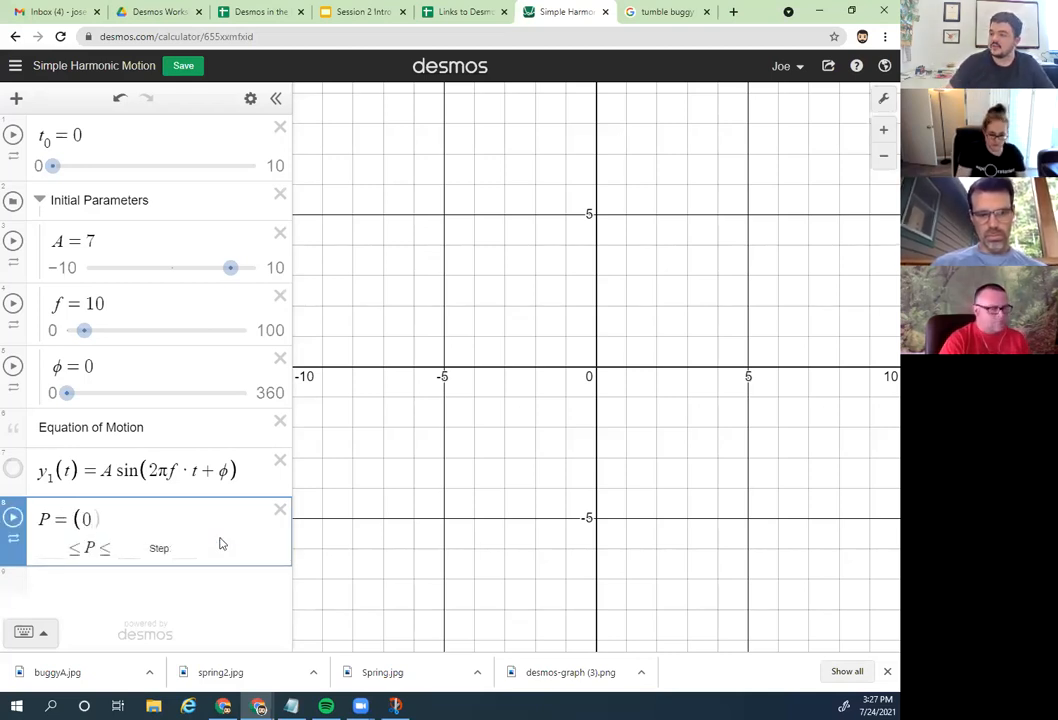
pyautogui.write(',y_')
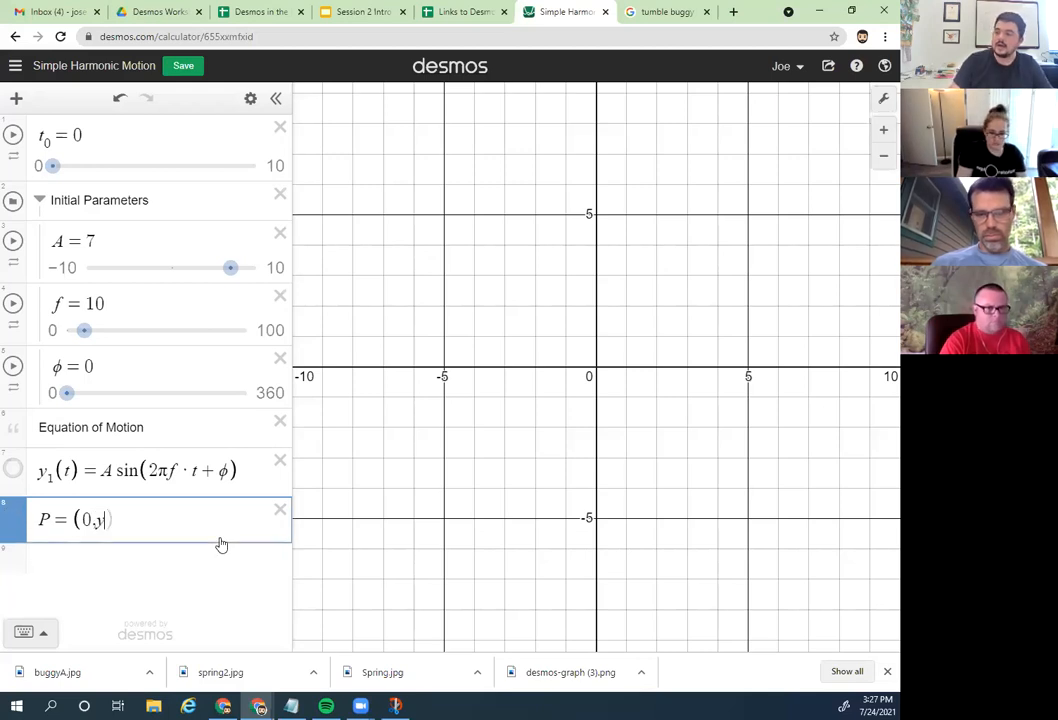
pyautogui.write('1(')
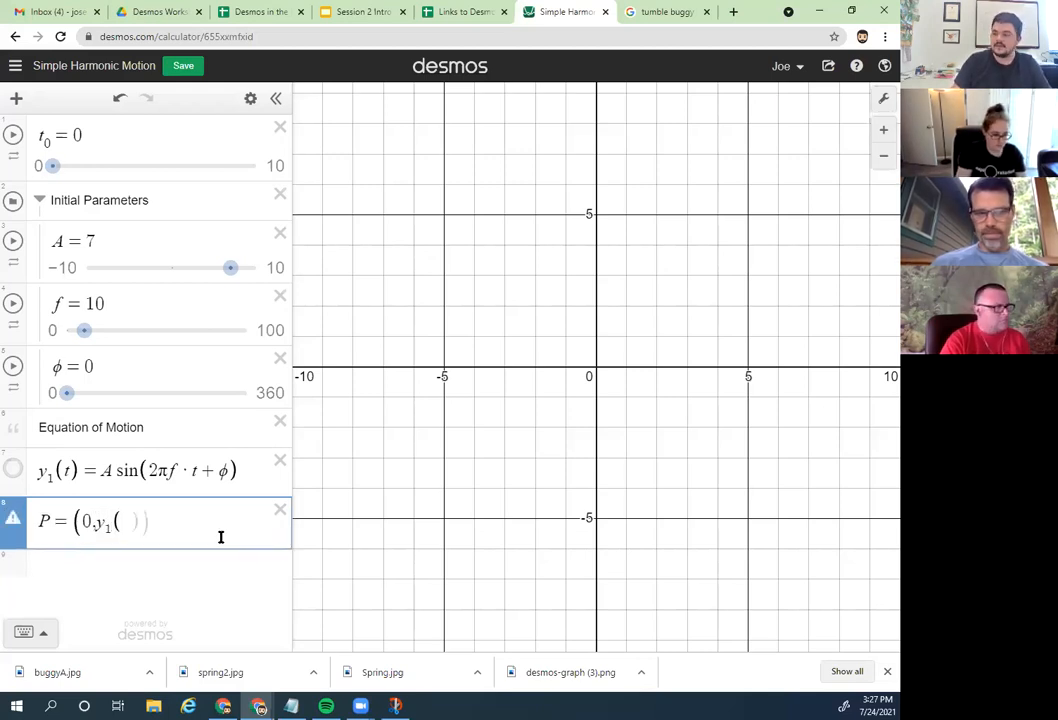
pyautogui.write('t_0))')
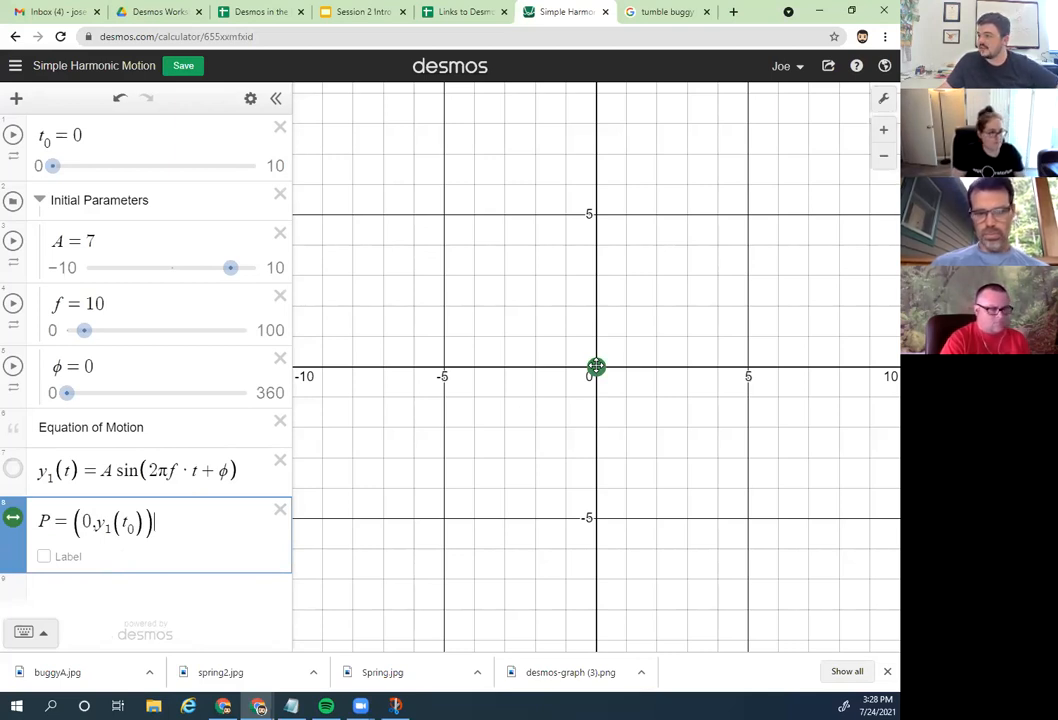
# Step: Try cosine in place of sine in the y₁(t) equation and change it back to sine
pyautogui.doubleClick(136, 472)
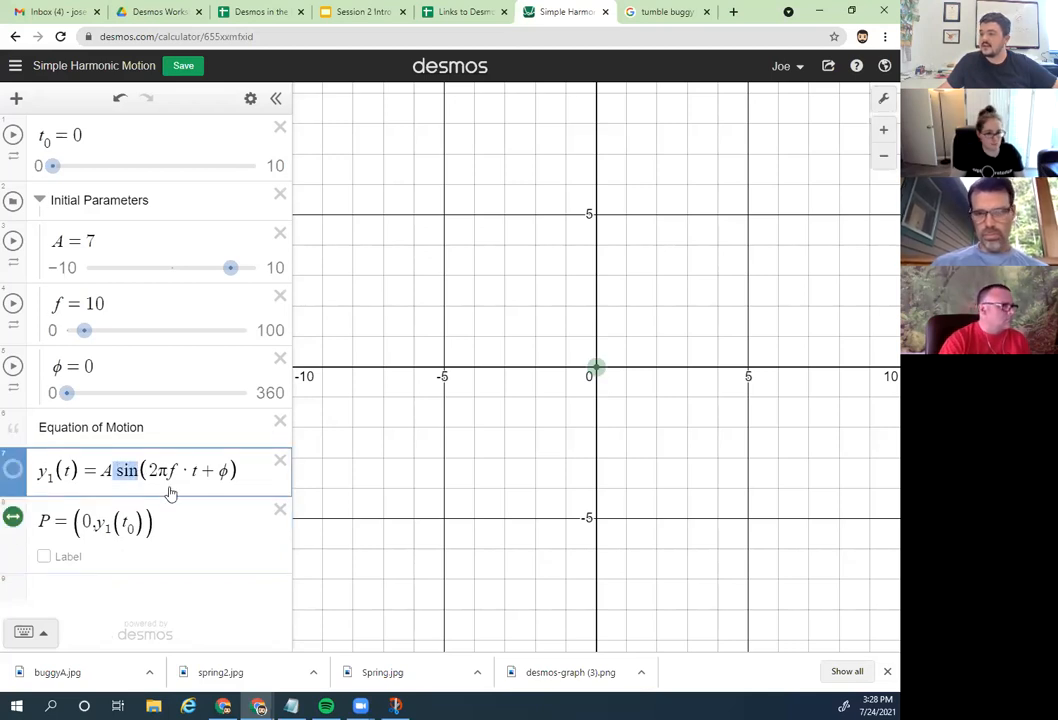
pyautogui.write('cos')
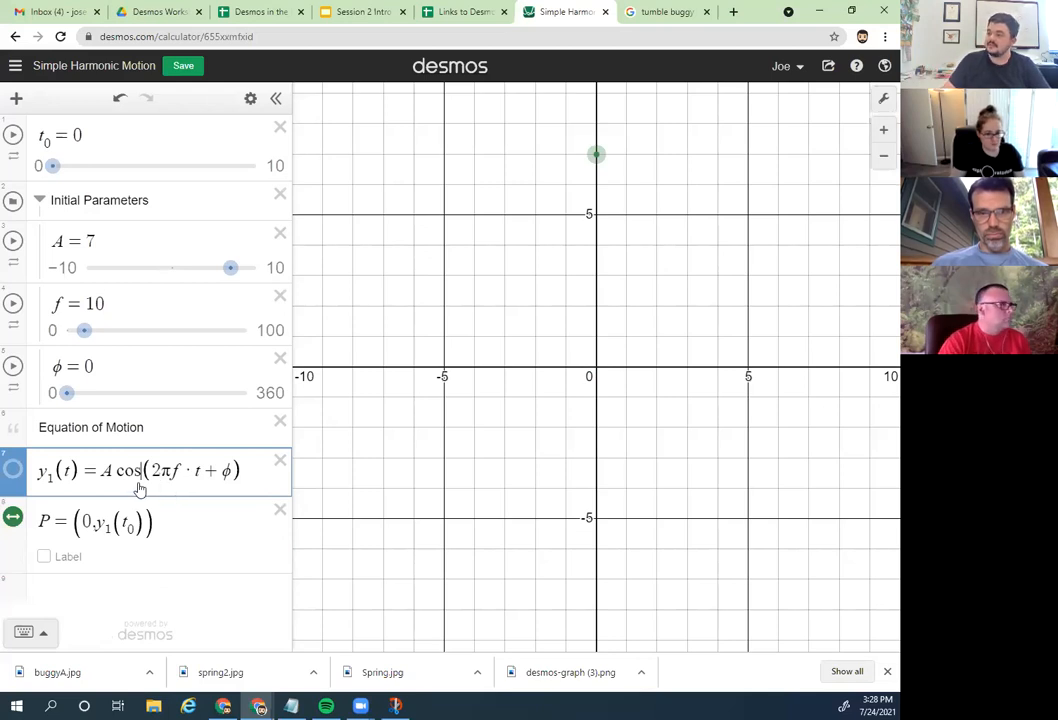
pyautogui.doubleClick(128, 470)
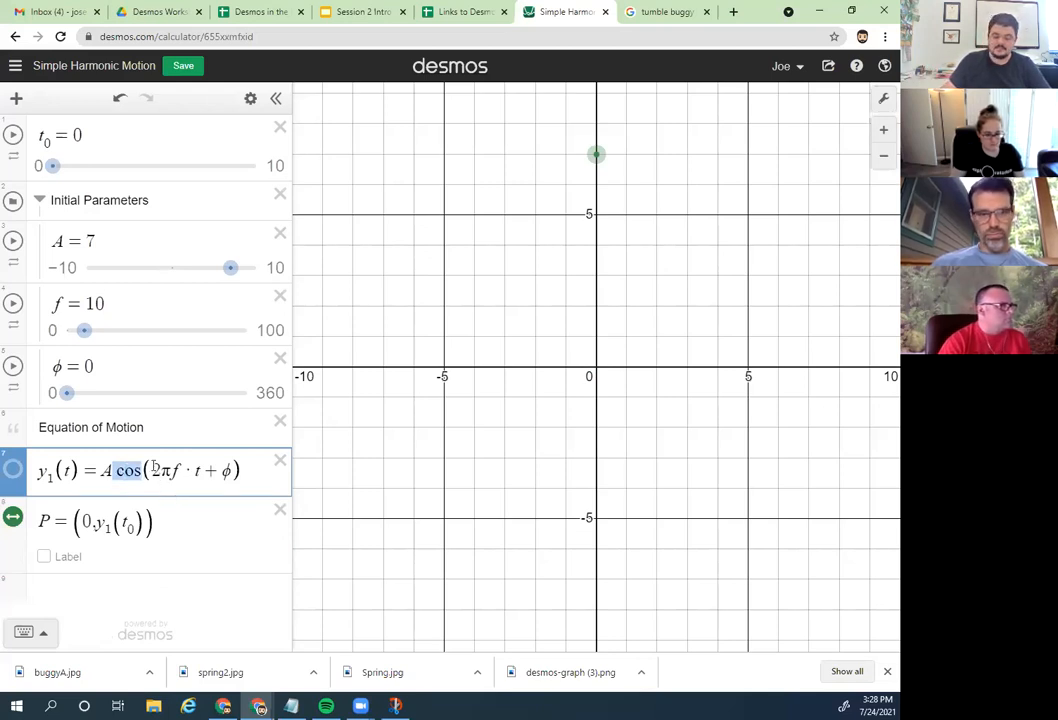
pyautogui.write('sin')
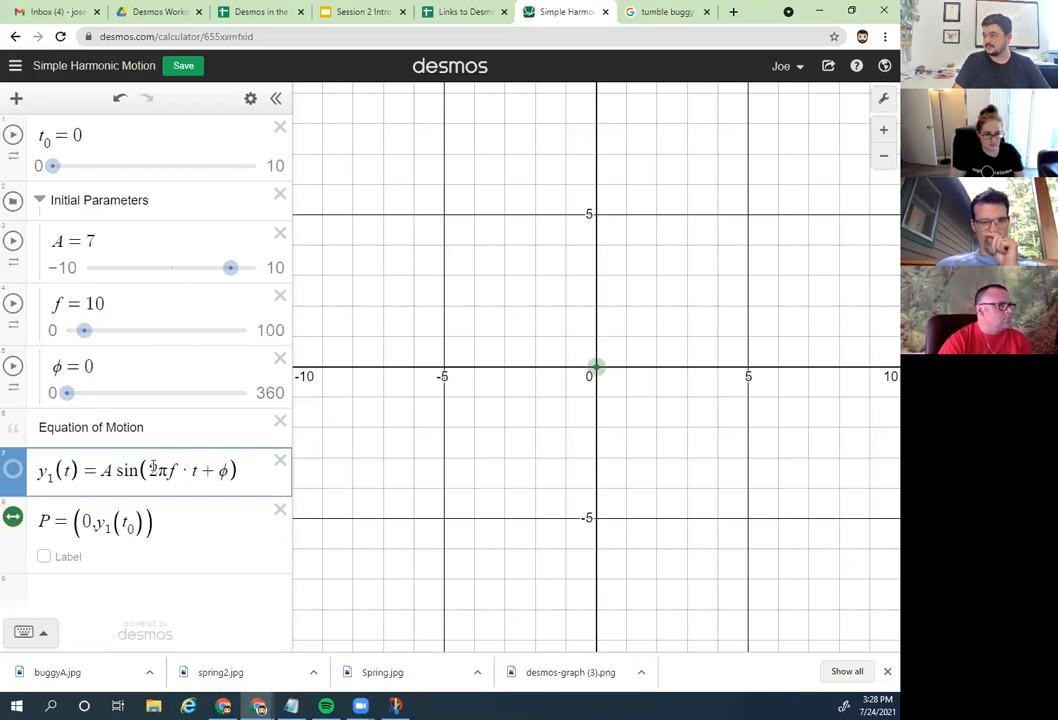
# Step: Show a label on point P reading "SHM Particle!"
pyautogui.click(173, 533)
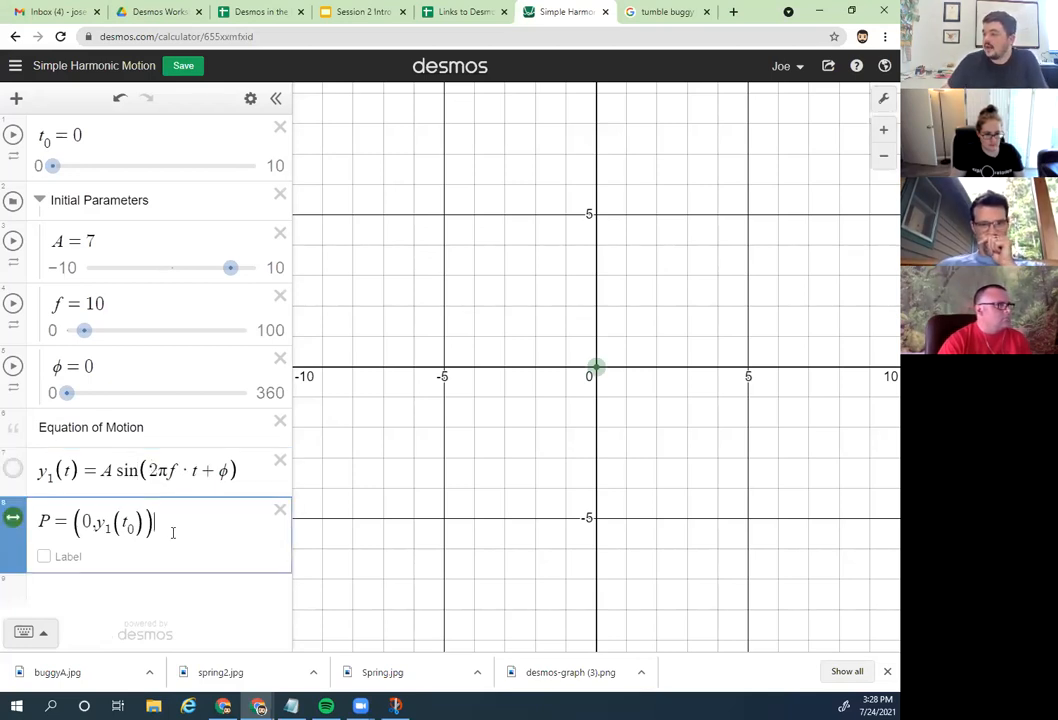
pyautogui.click(62, 557)
pyautogui.click(125, 560)
pyautogui.write('a')
pyautogui.press('BackSpace')
pyautogui.write('SHM')
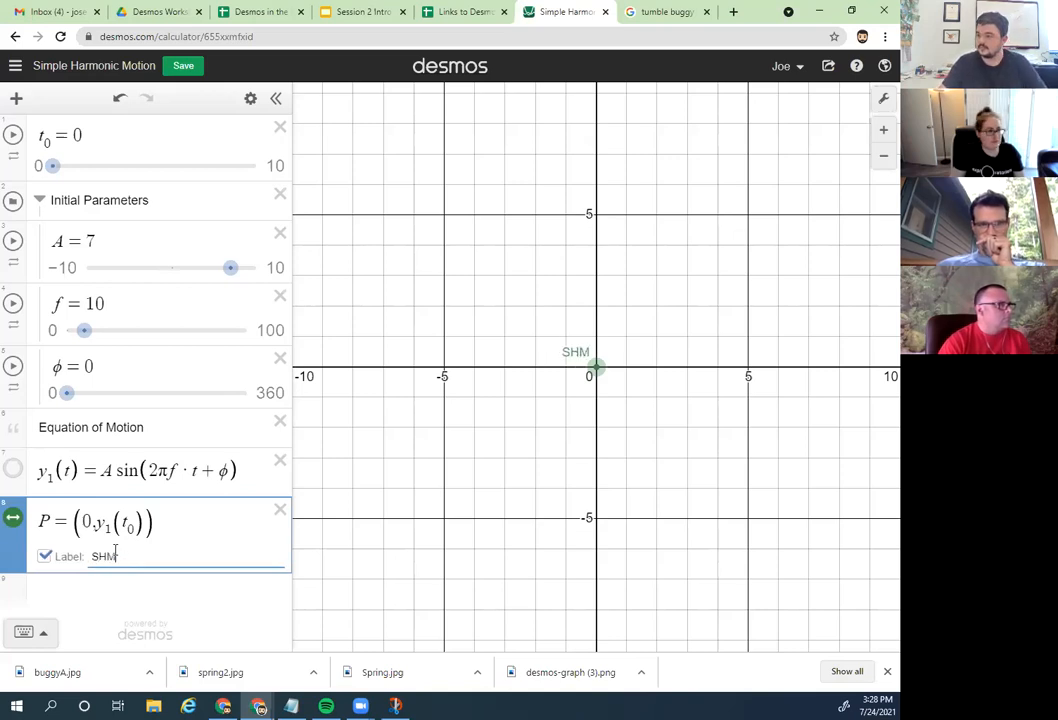
pyautogui.write(' Particle!')
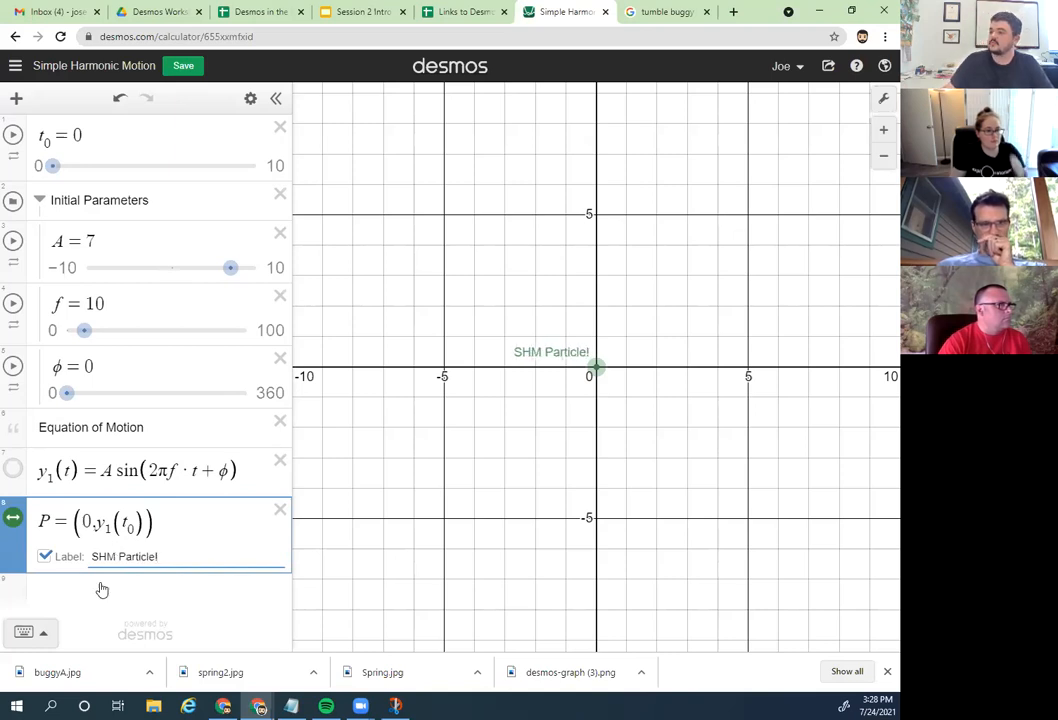
# Step: Animate t₀ to watch point P oscillate, stop the animation and reset t₀ to 0
pyautogui.click(14, 136)
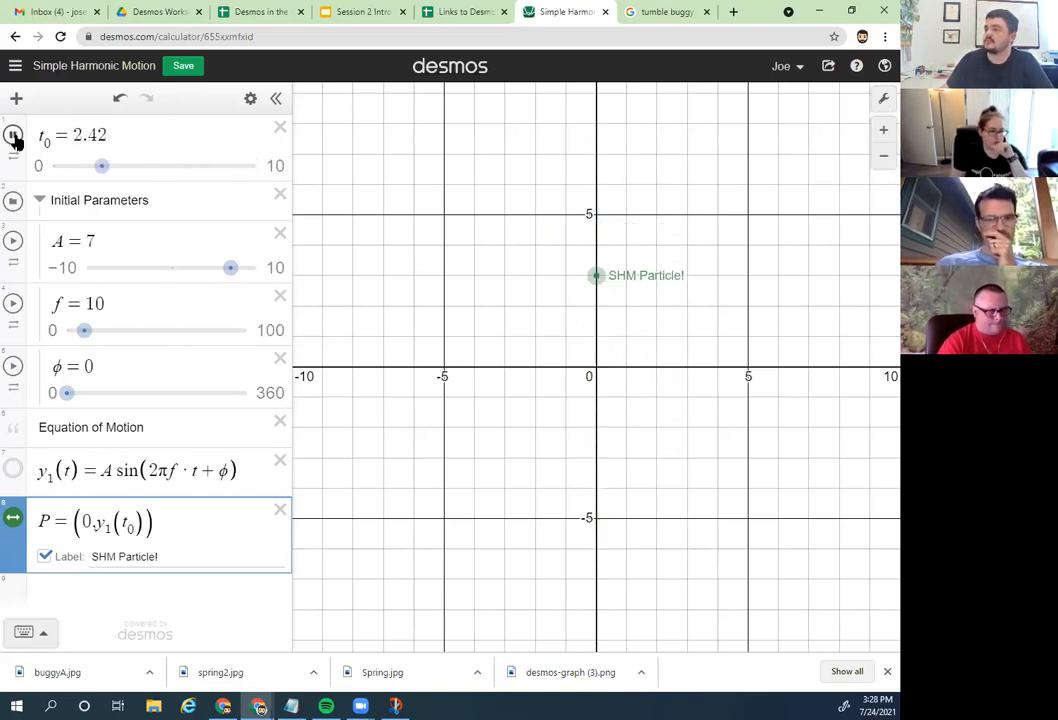
pyautogui.click(13, 135)
pyautogui.moveTo(65, 166); pyautogui.dragTo(55, 167)
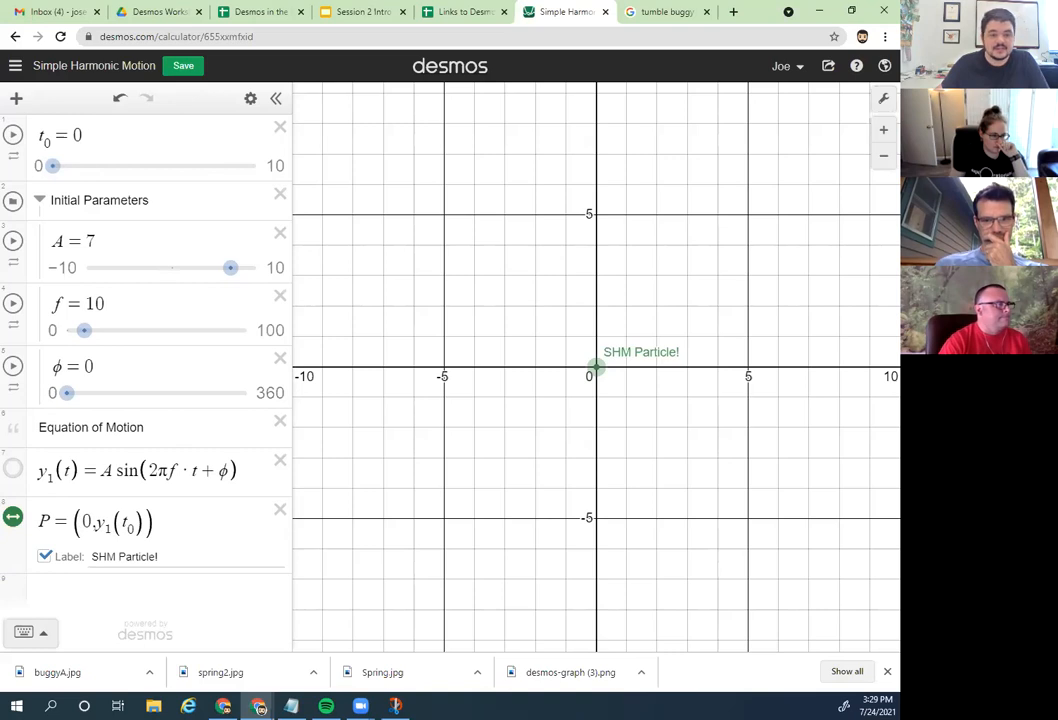
pyautogui.hotkey('alt', 'Tab')
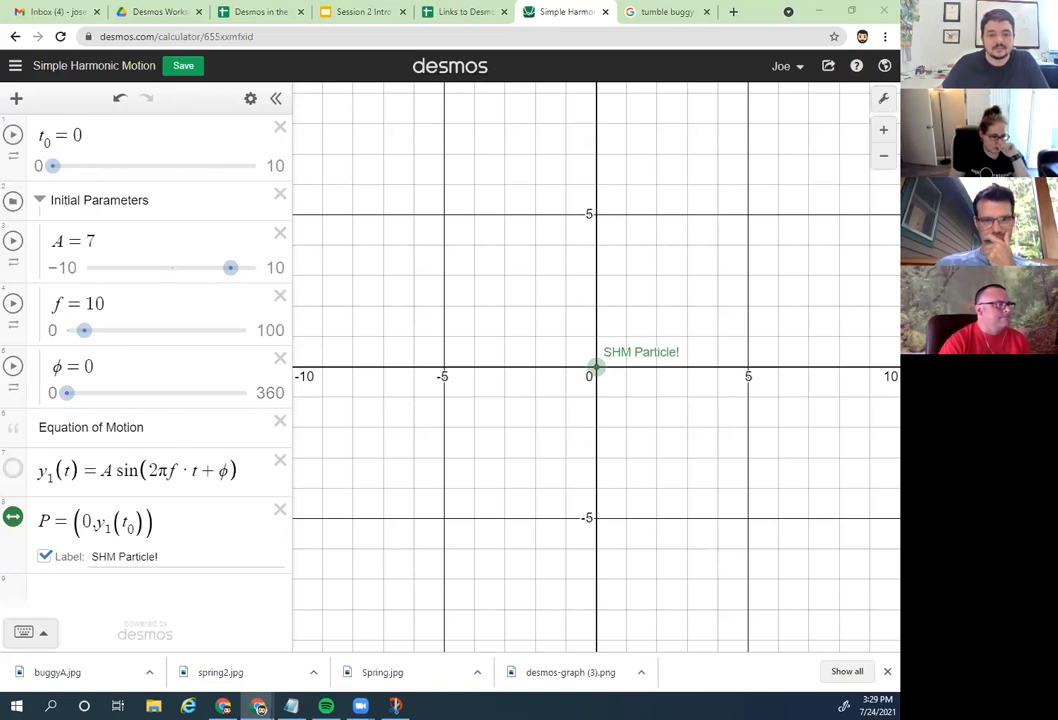
pyautogui.hotkey('alt', 'Tab')
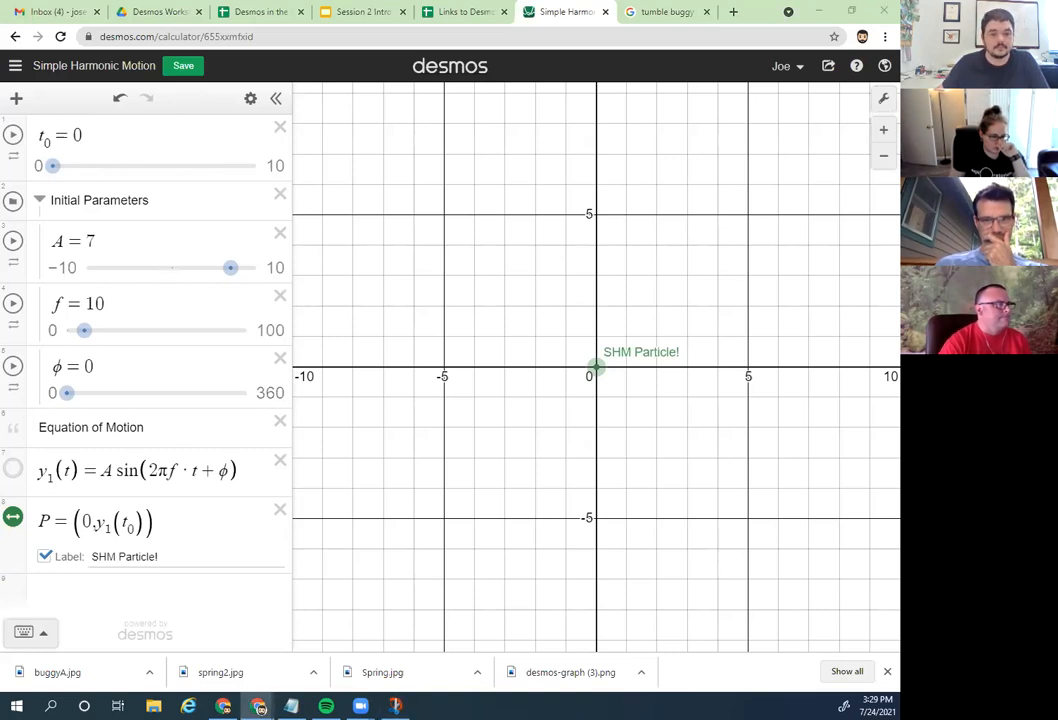
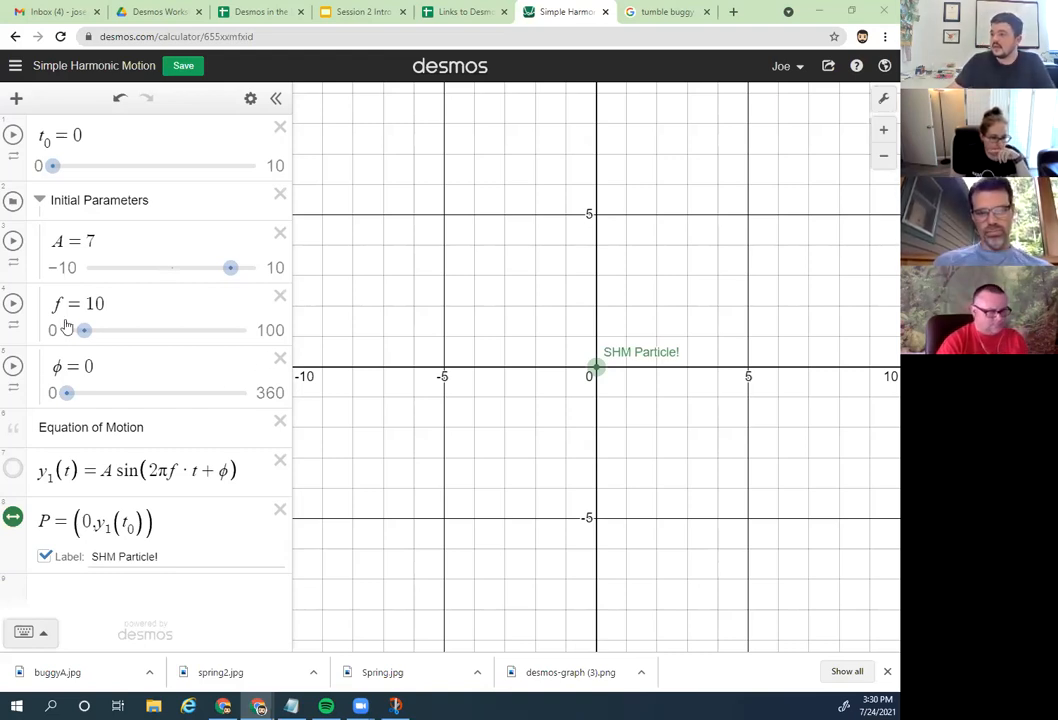
# Step: Run t₀ through its range once more to view the particle's motion, and return it to 0
pyautogui.click(14, 136)
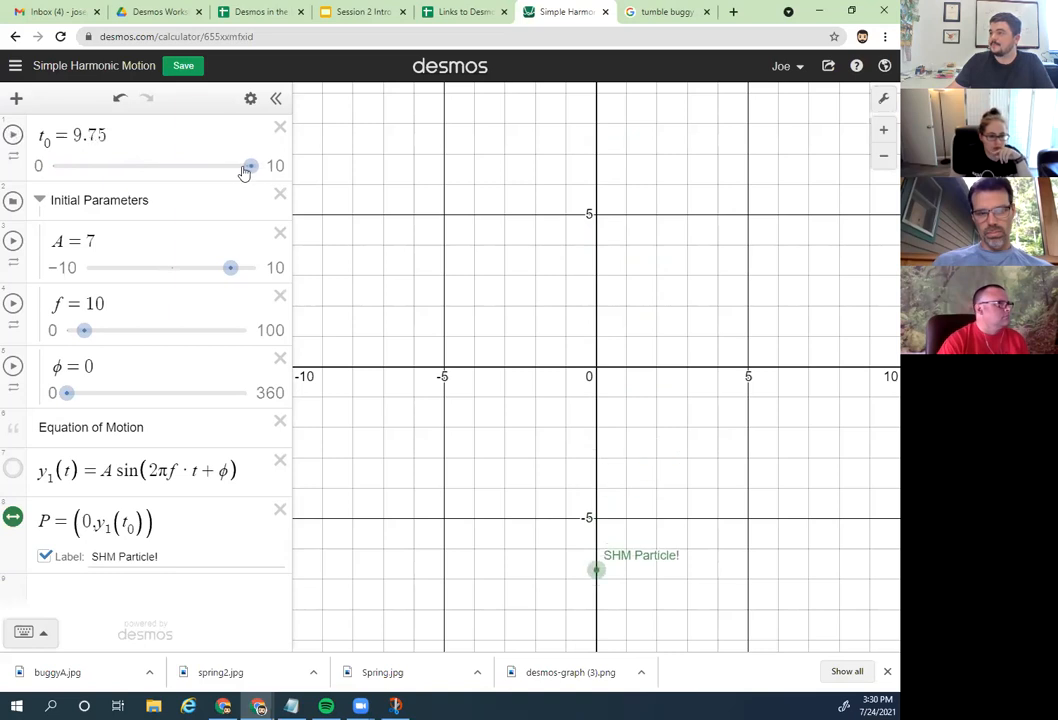
pyautogui.moveTo(194, 168); pyautogui.dragTo(37, 167)
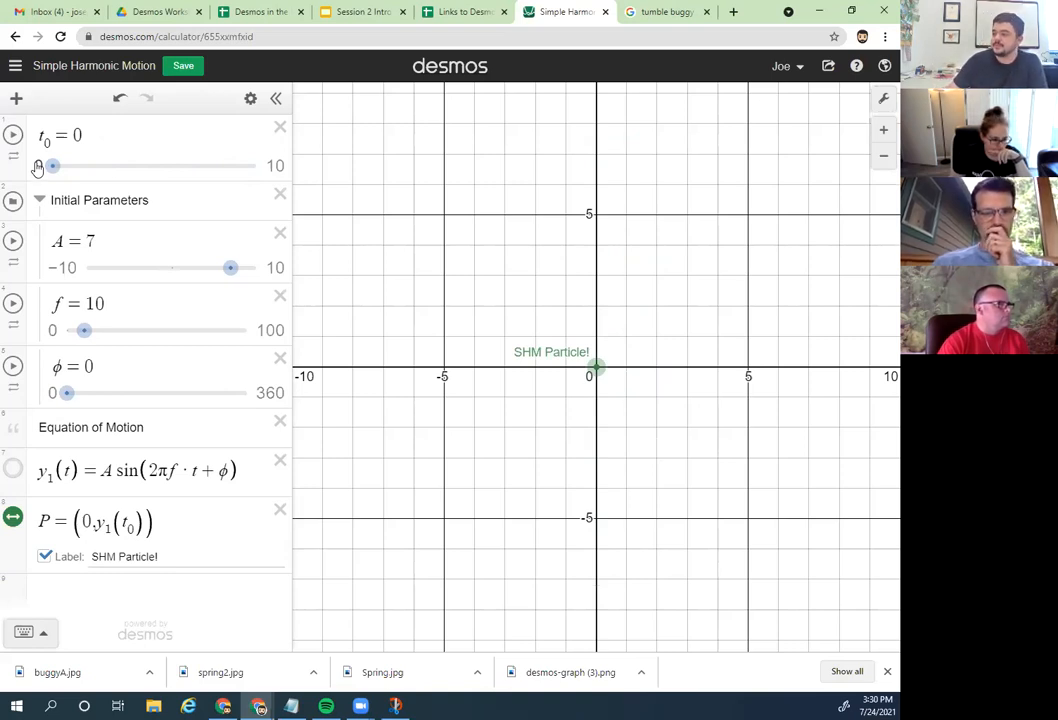
# Step: Add the period definition T=1/f below φ in the Initial Parameters folder
pyautogui.click(157, 431)
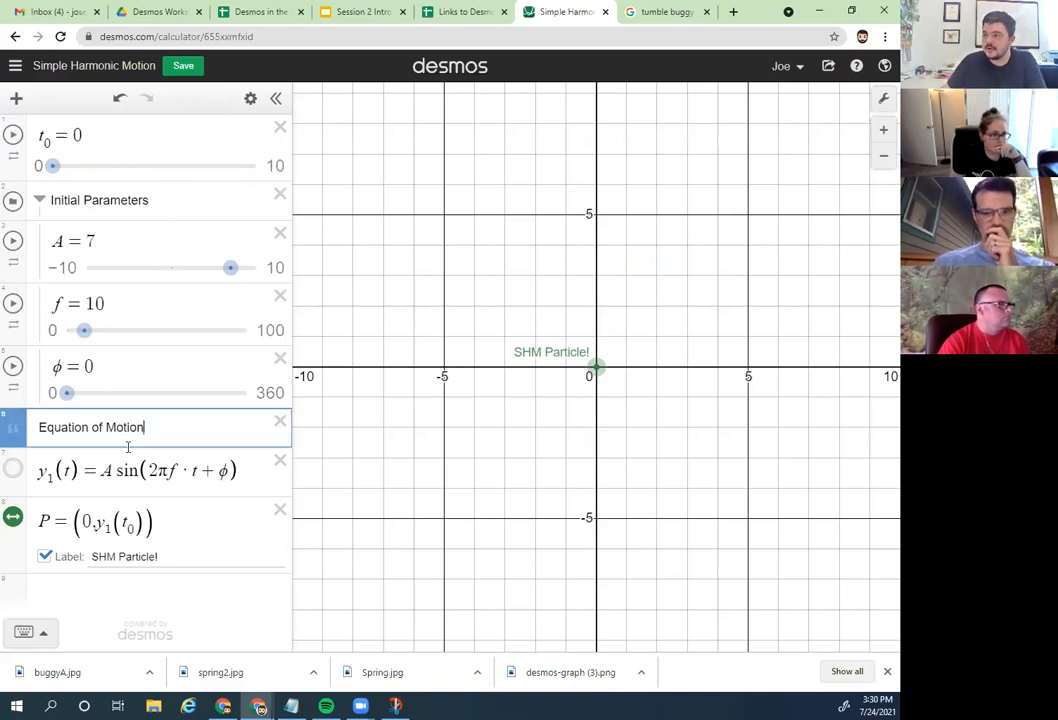
pyautogui.click(146, 368)
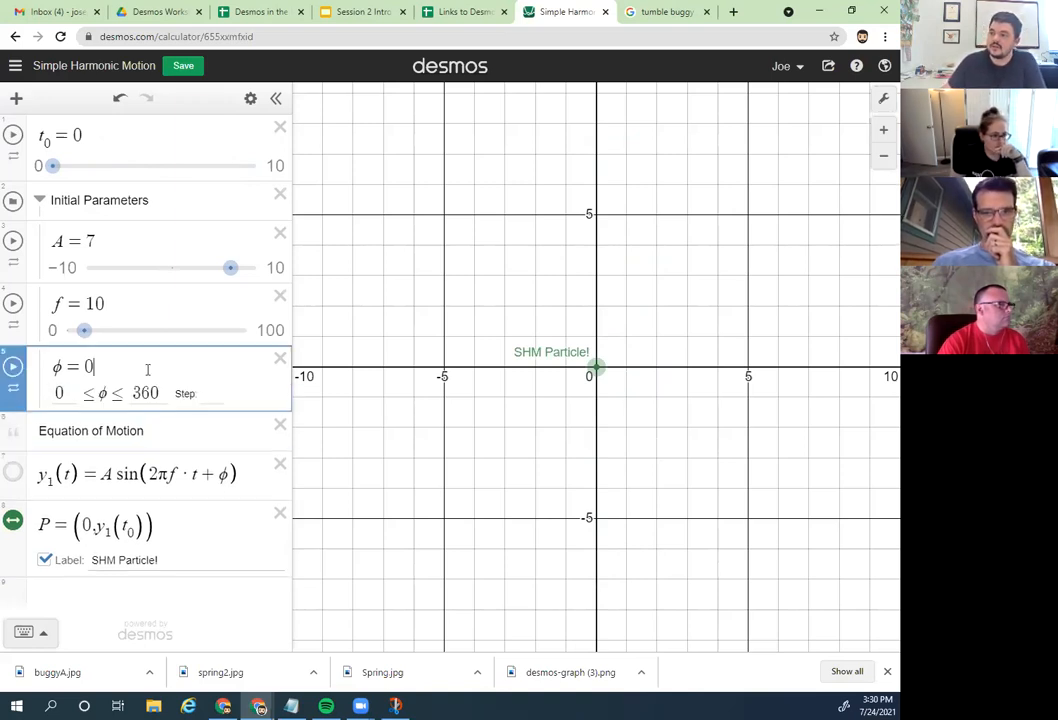
pyautogui.press('Return')
pyautogui.write('T')
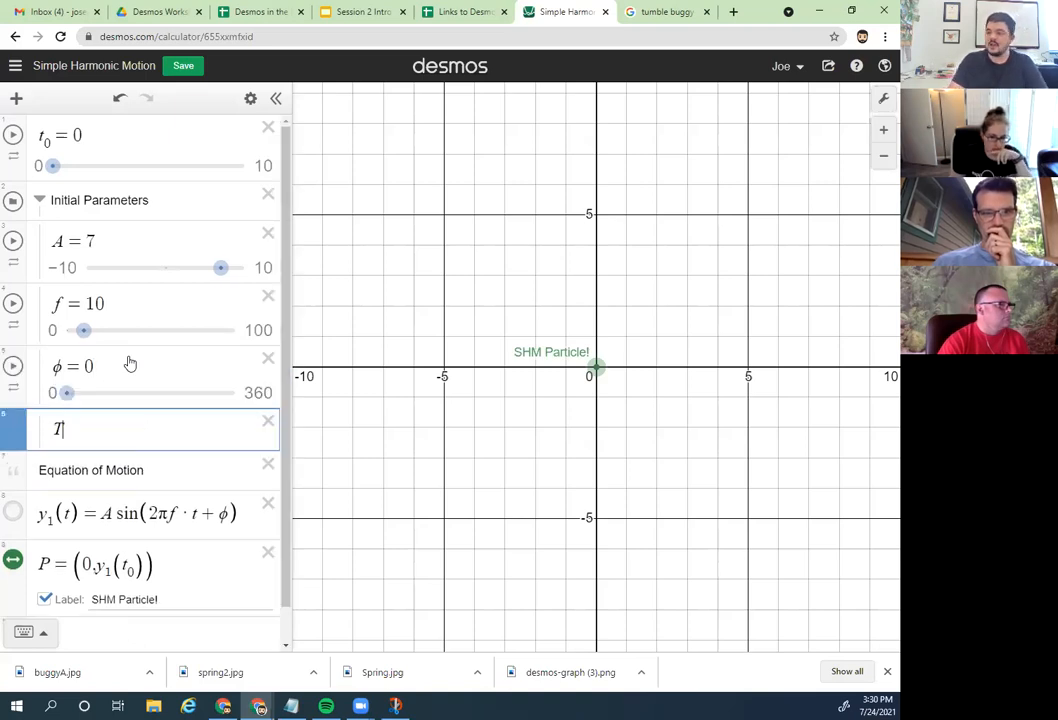
pyautogui.write('=1/f')
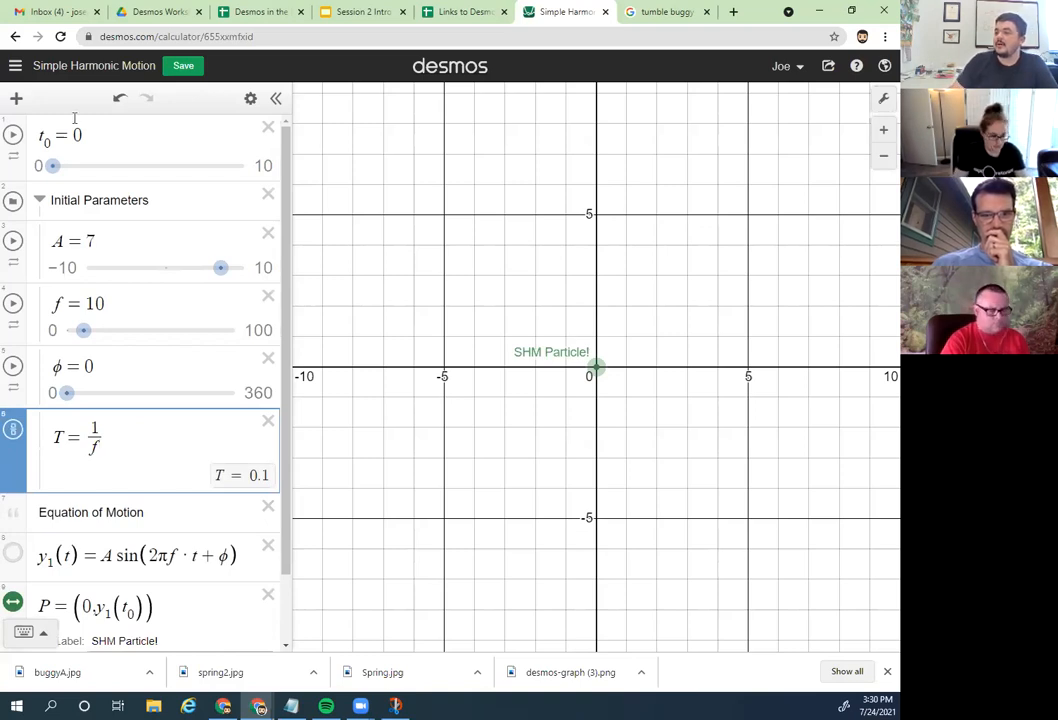
# Step: Set the upper limit of the t₀ slider to 5T
pyautogui.click(262, 167)
pyautogui.write('T')
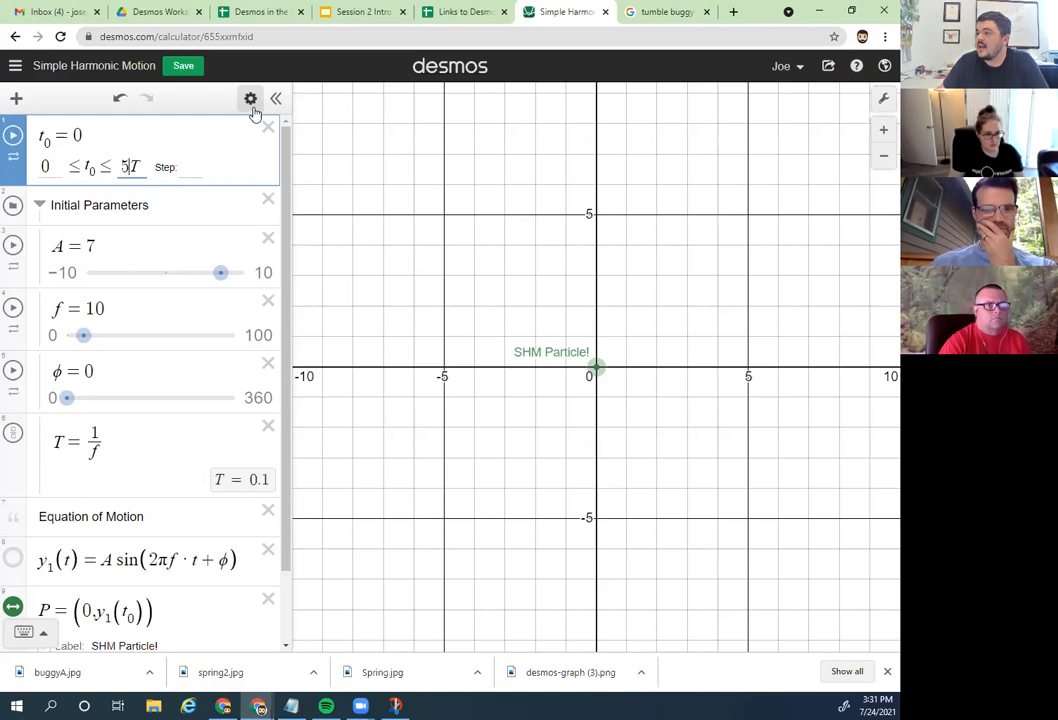
# Step: Make the t₀ animation repeat in one direction at 0.5x speed and save the graph
pyautogui.click(8, 158)
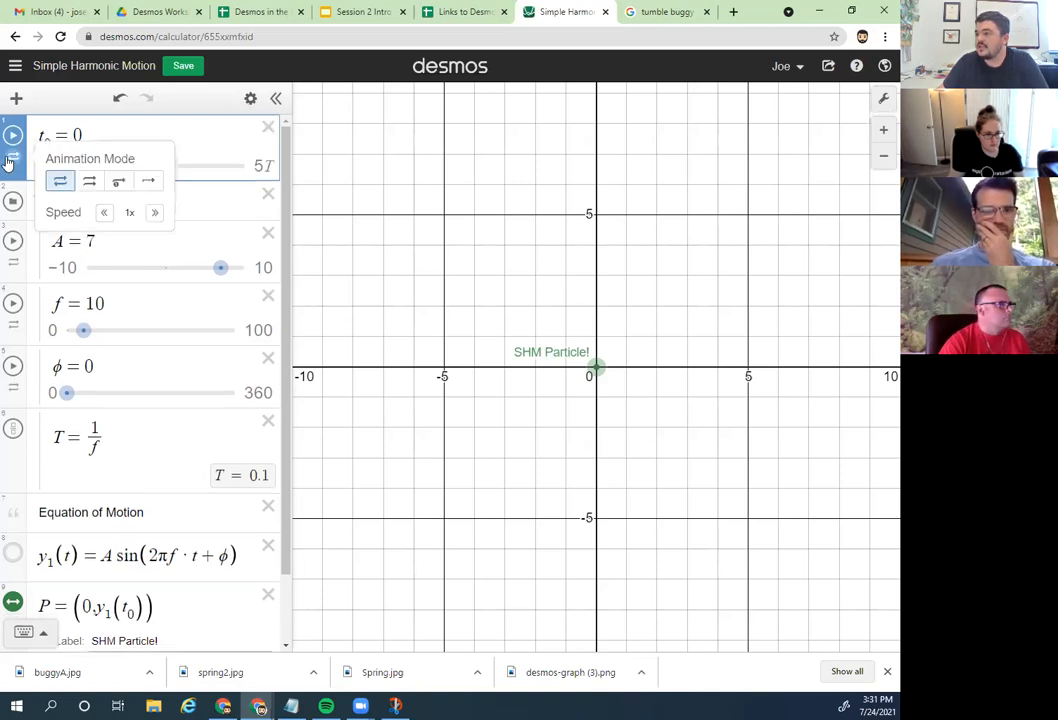
pyautogui.click(89, 186)
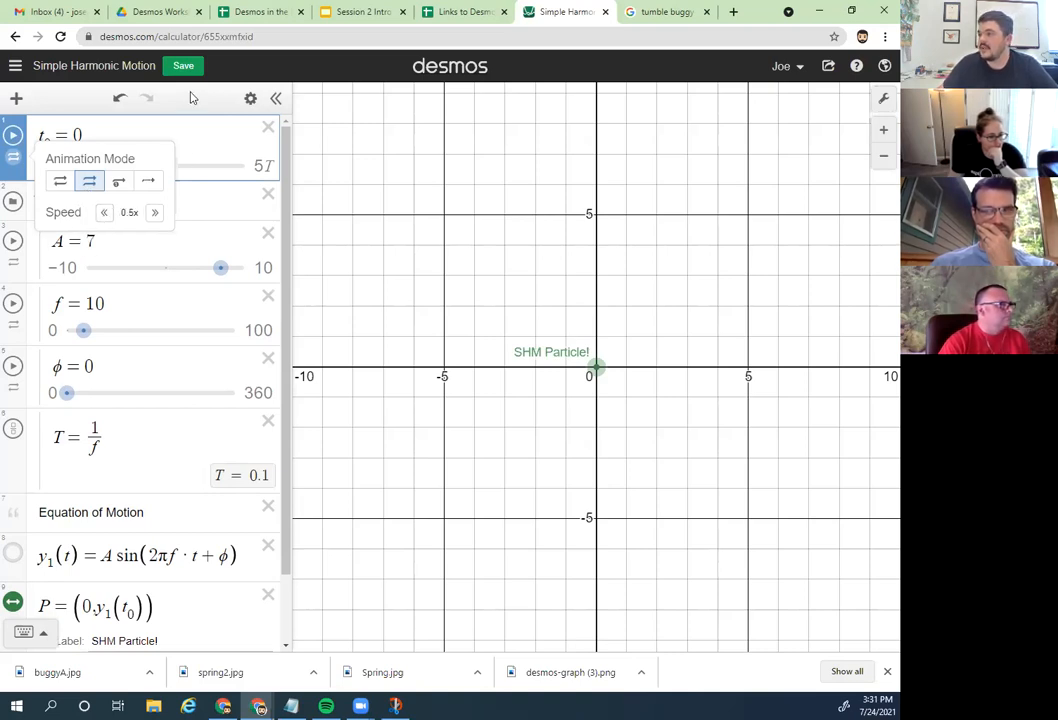
pyautogui.click(174, 131)
pyautogui.click(193, 67)
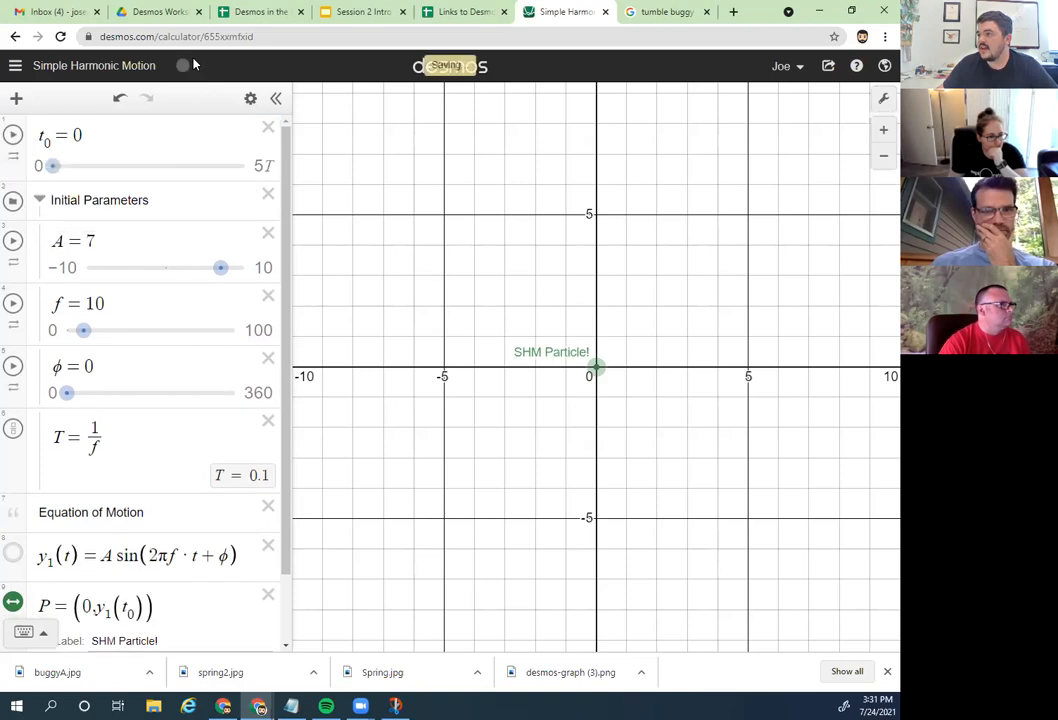
# Step: Play the t₀ animation briefly, stop it and raise its speed to 1x
pyautogui.click(12, 136)
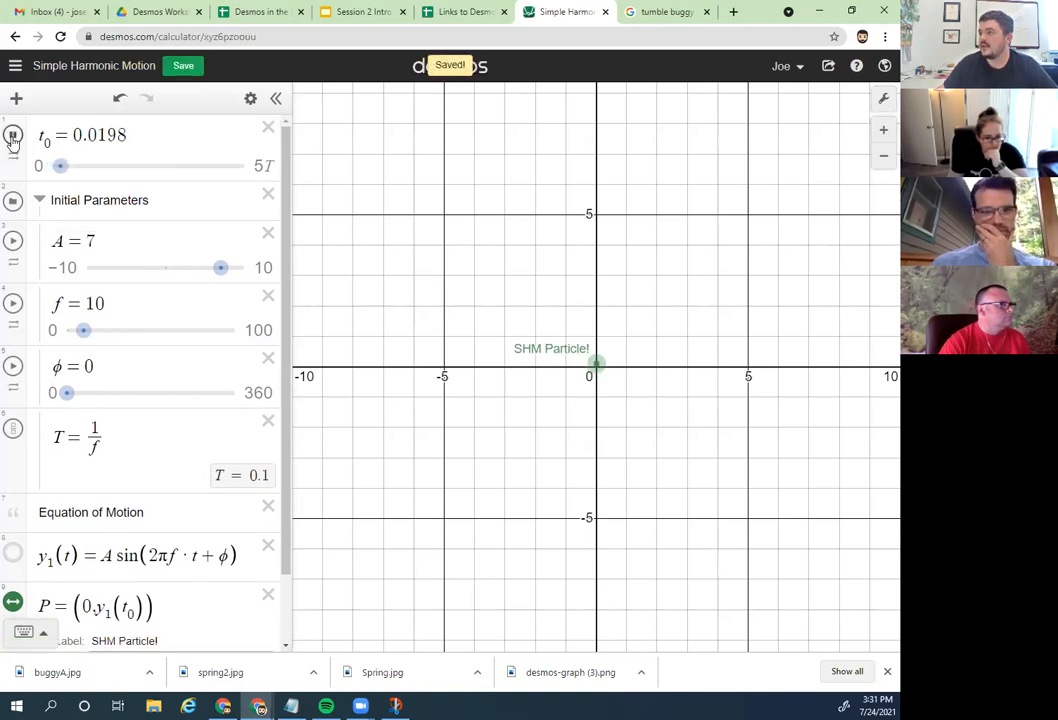
pyautogui.click(12, 136)
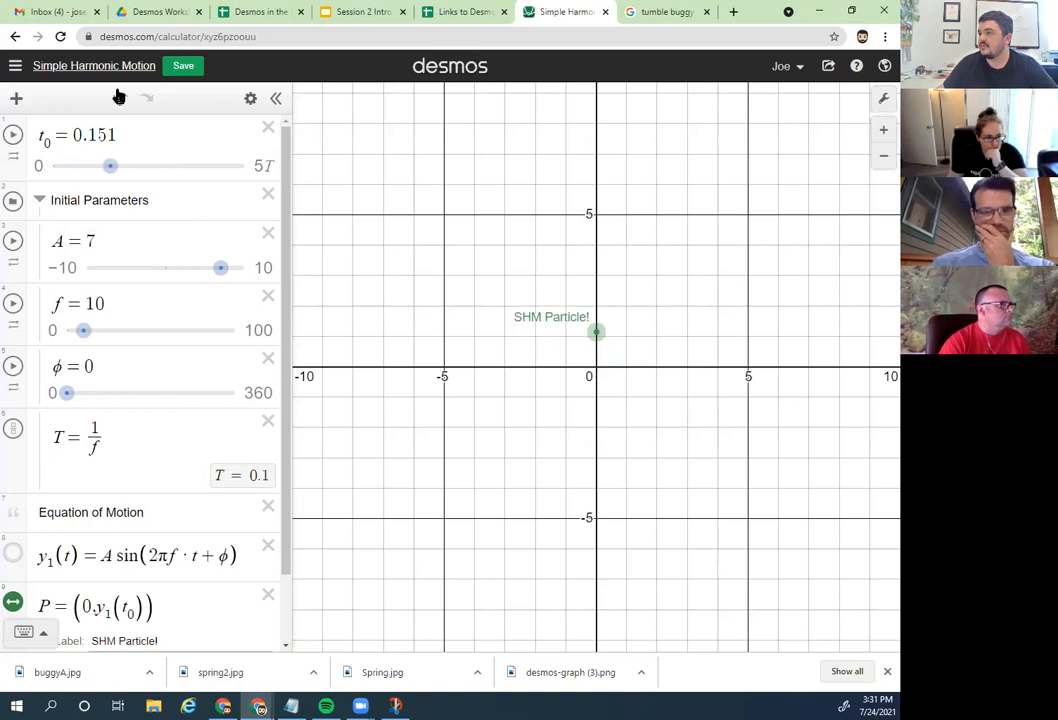
pyautogui.click(13, 156)
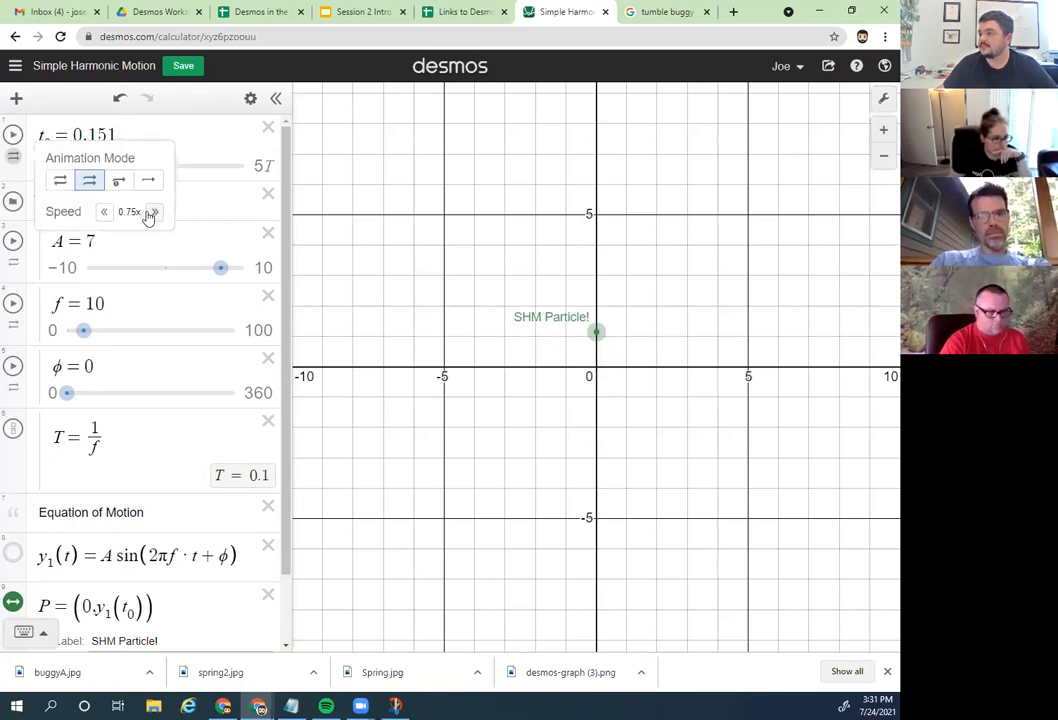
pyautogui.click(193, 128)
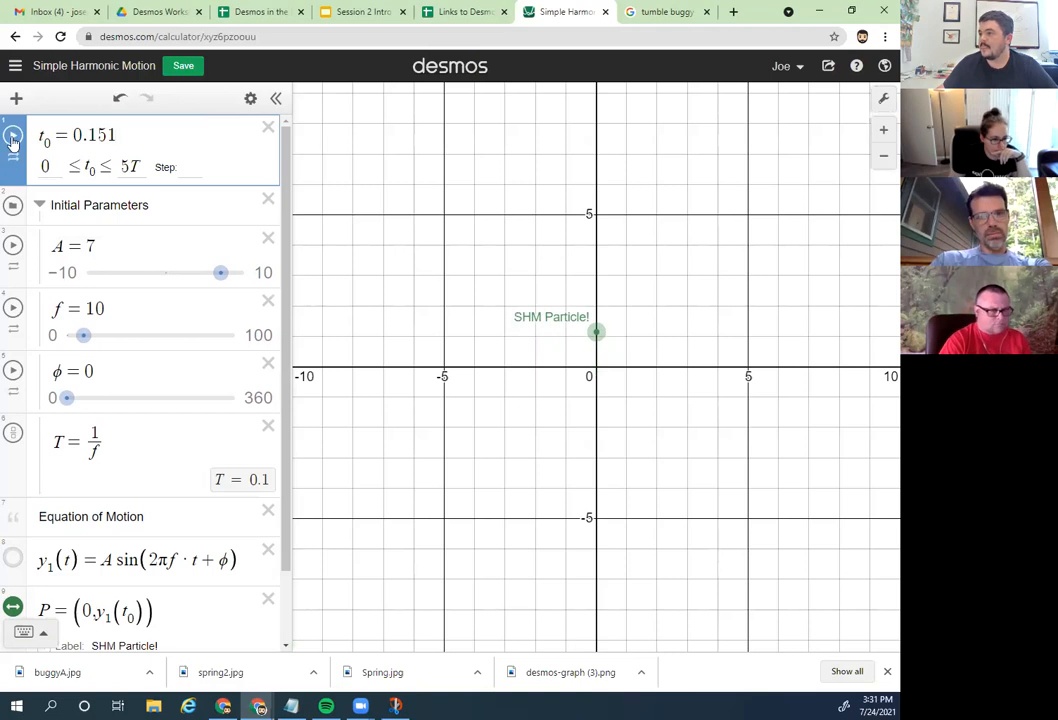
# Step: Play t₀ again, stop it and move the slider through its range up to 0.5 to check the particle's displacement
pyautogui.click(12, 138)
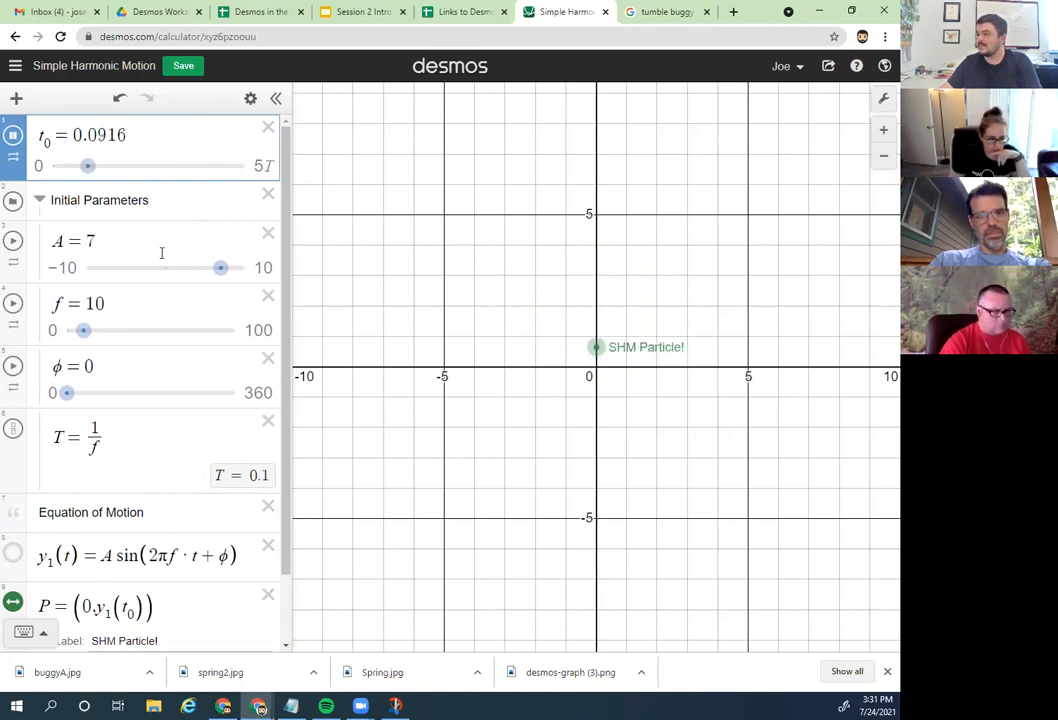
pyautogui.click(13, 140)
pyautogui.moveTo(212, 166); pyautogui.dragTo(84, 166)
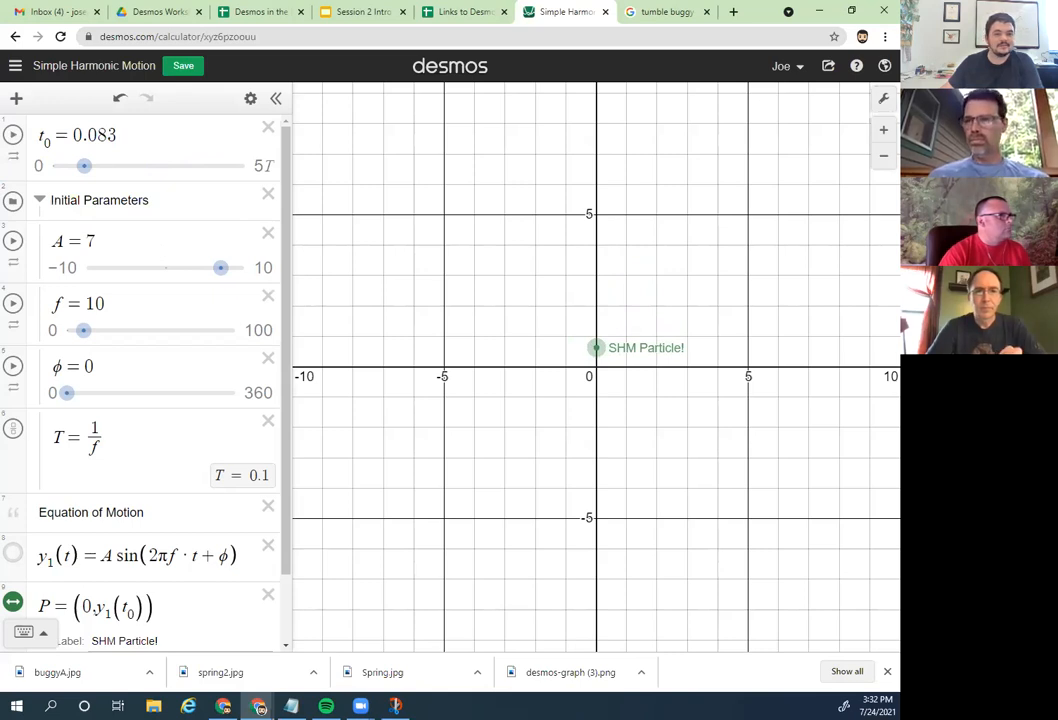
pyautogui.moveTo(99, 170); pyautogui.dragTo(40, 168)
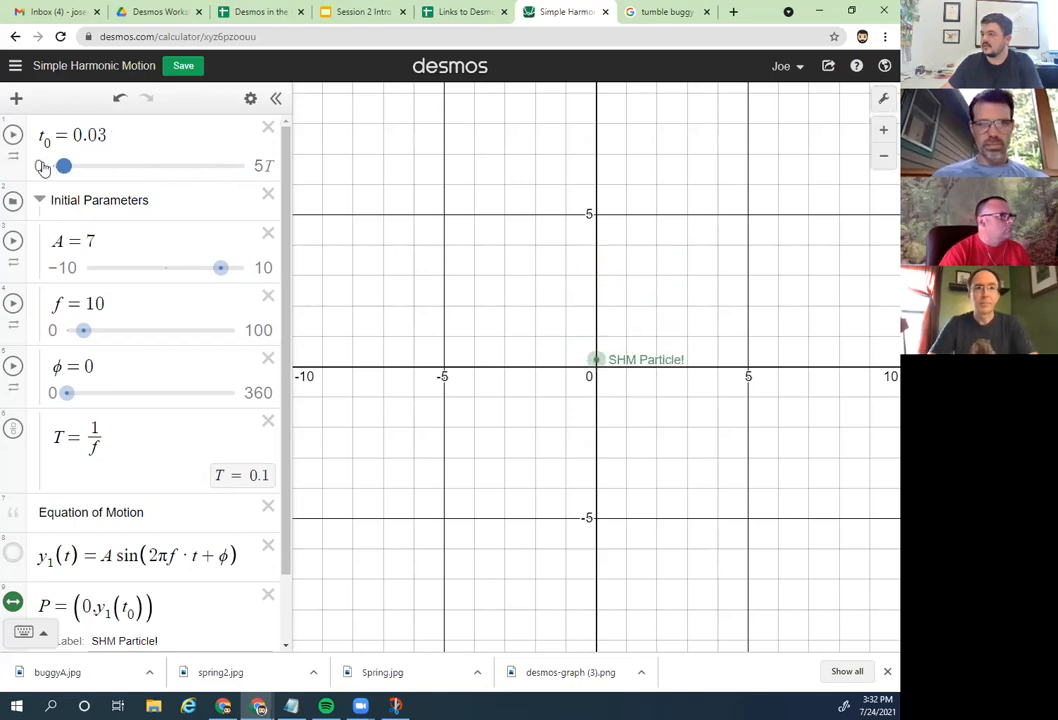
pyautogui.click(248, 164)
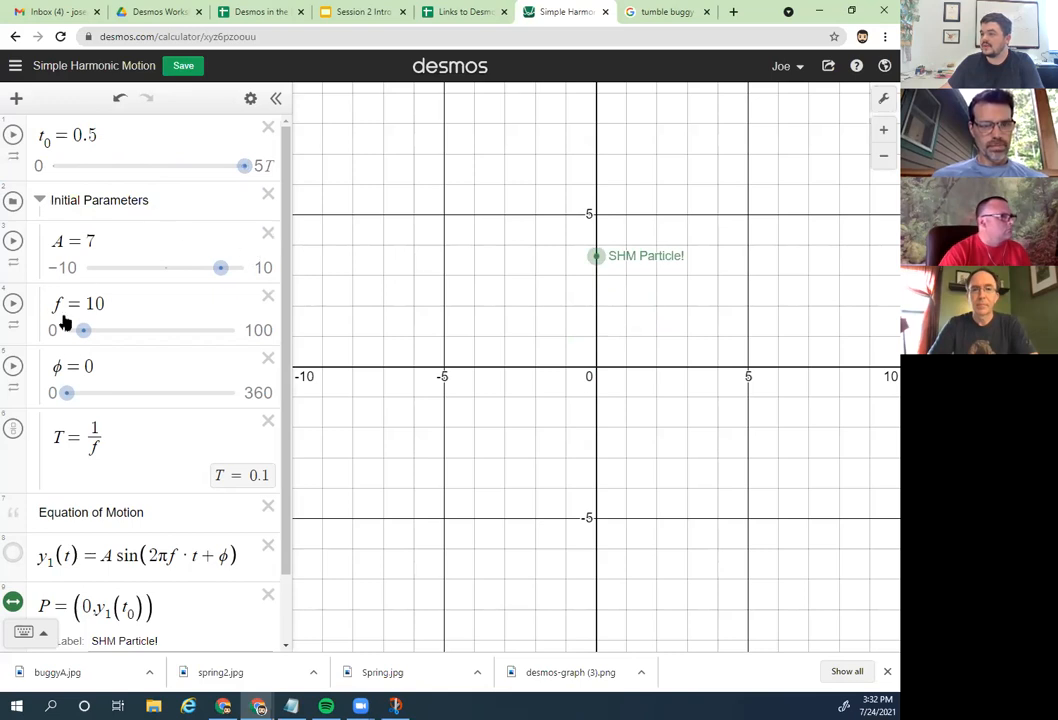
# Step: Check the y₁(t) equation against the graph settings and switch the angle unit to radians
pyautogui.click(229, 556)
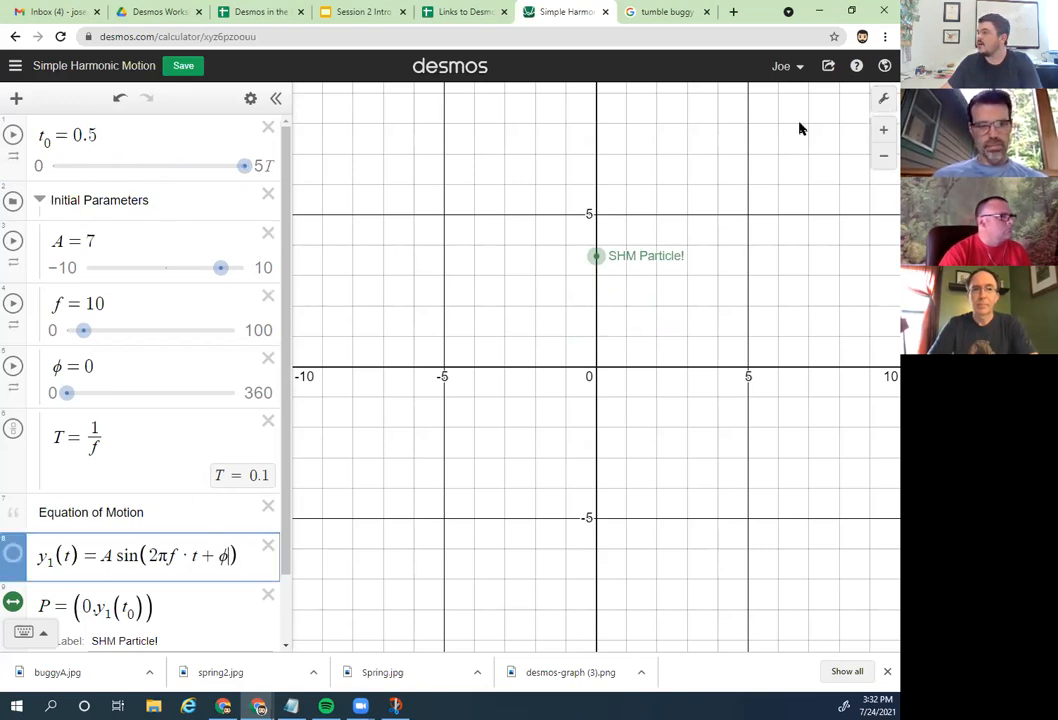
pyautogui.click(881, 97)
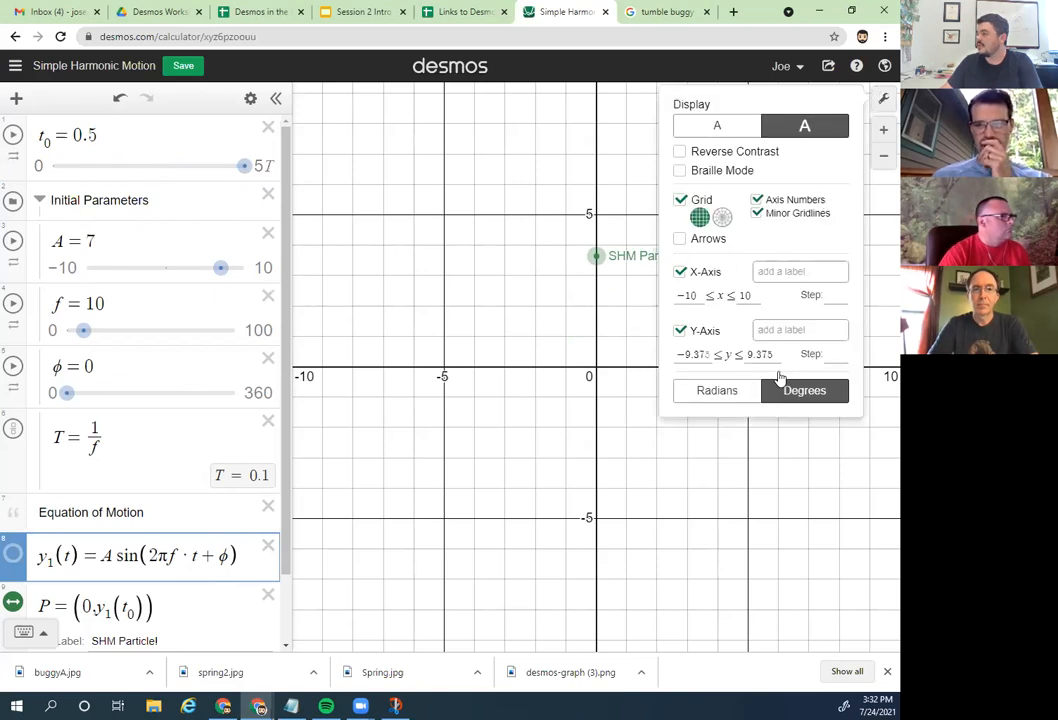
pyautogui.click(884, 104)
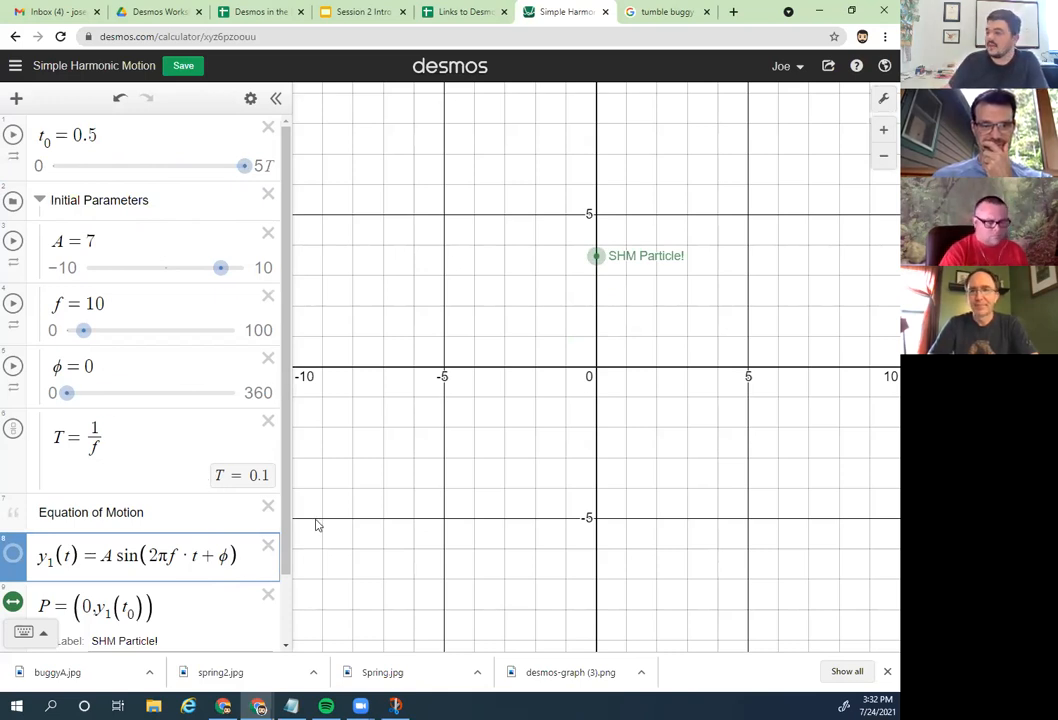
pyautogui.click(883, 104)
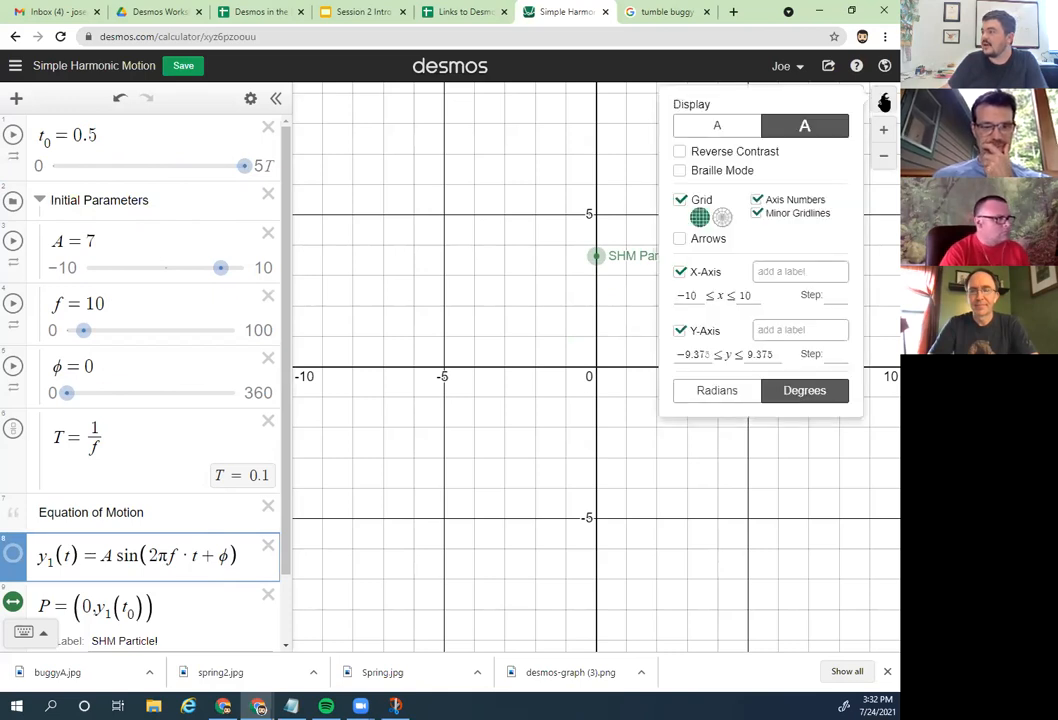
pyautogui.click(716, 391)
pyautogui.click(883, 98)
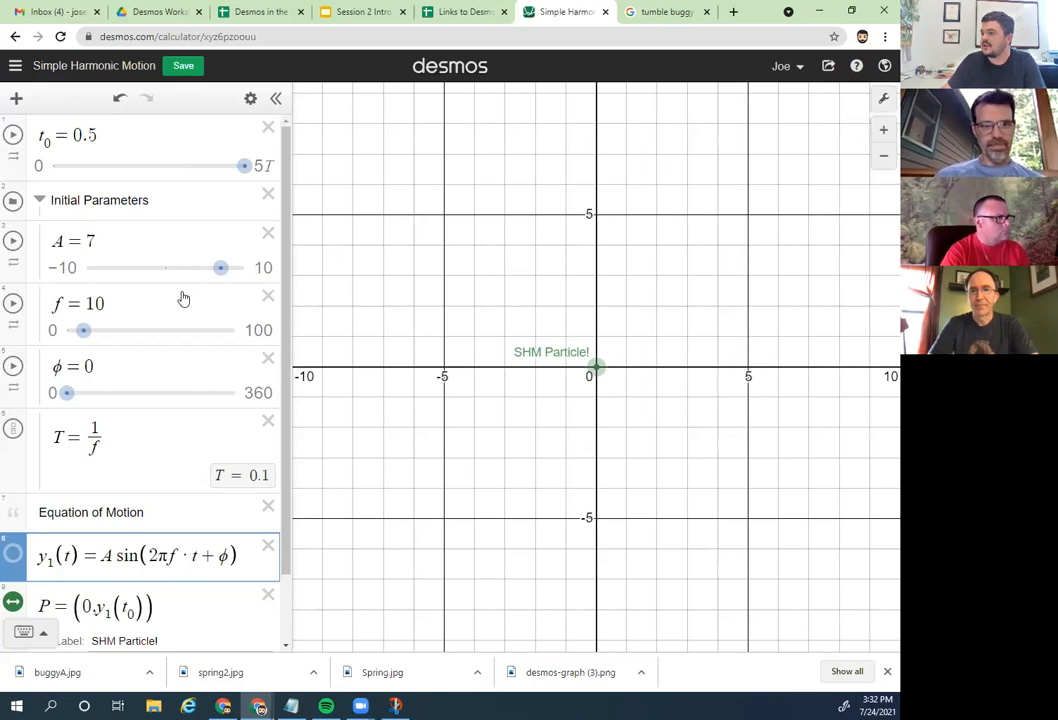
# Step: Set the upper limit of the φ slider to 2π and return t₀ to 0
pyautogui.click(256, 393)
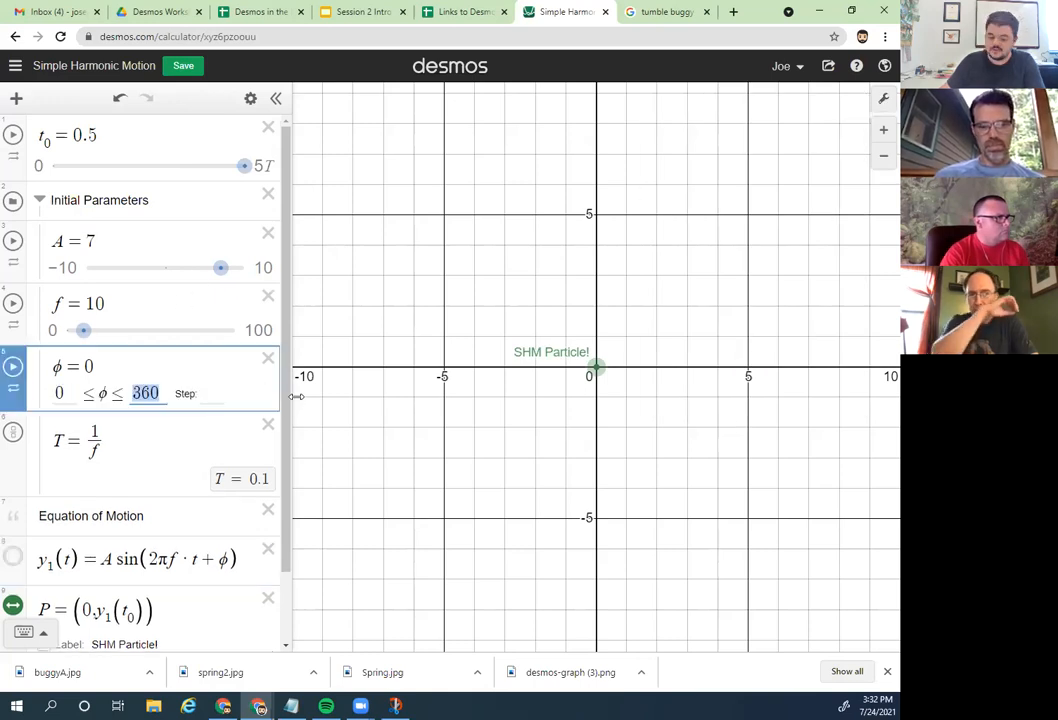
pyautogui.write('2pi')
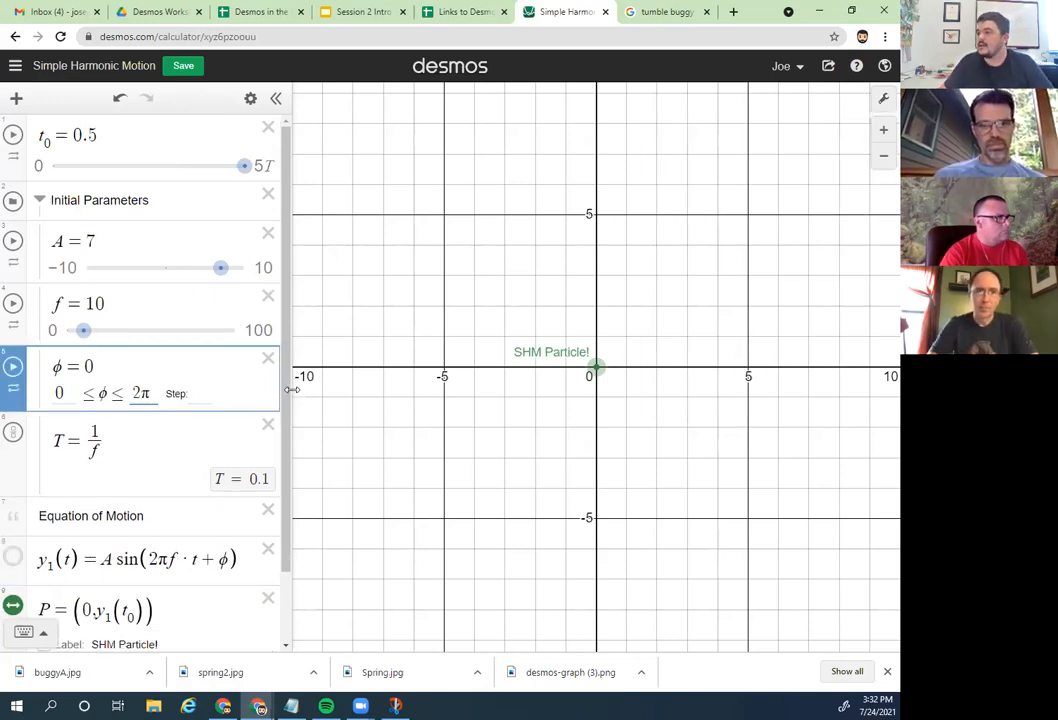
pyautogui.moveTo(244, 165); pyautogui.dragTo(50, 166)
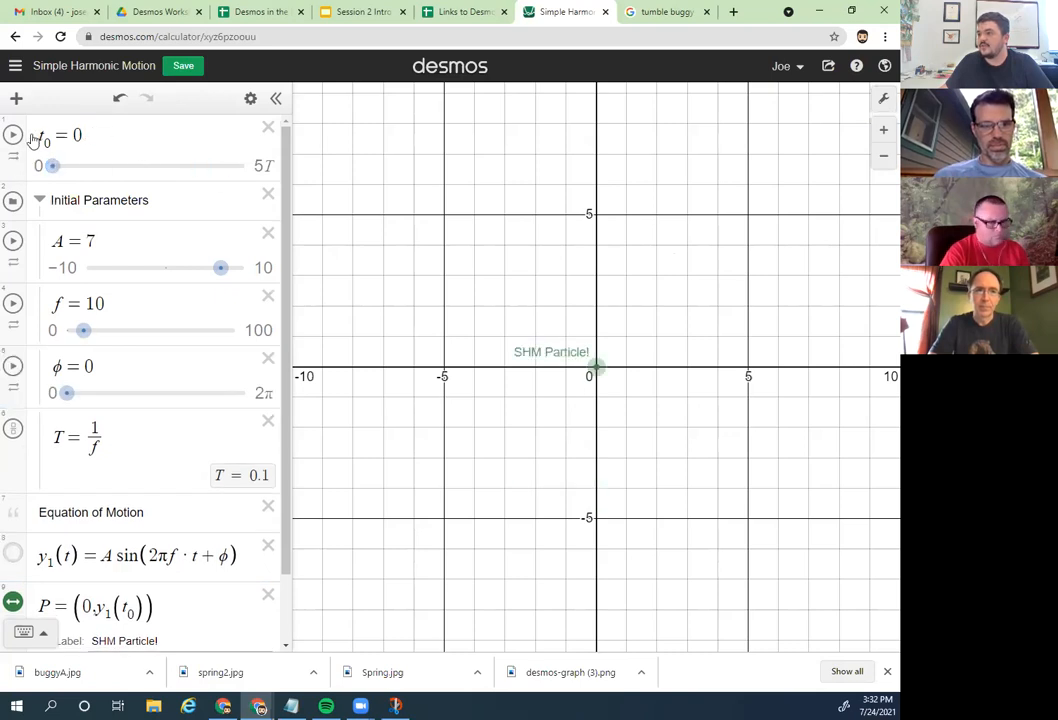
# Step: Animate t₀ to view the particle's motion in radians, stop it and reset t₀ to 0
pyautogui.click(13, 136)
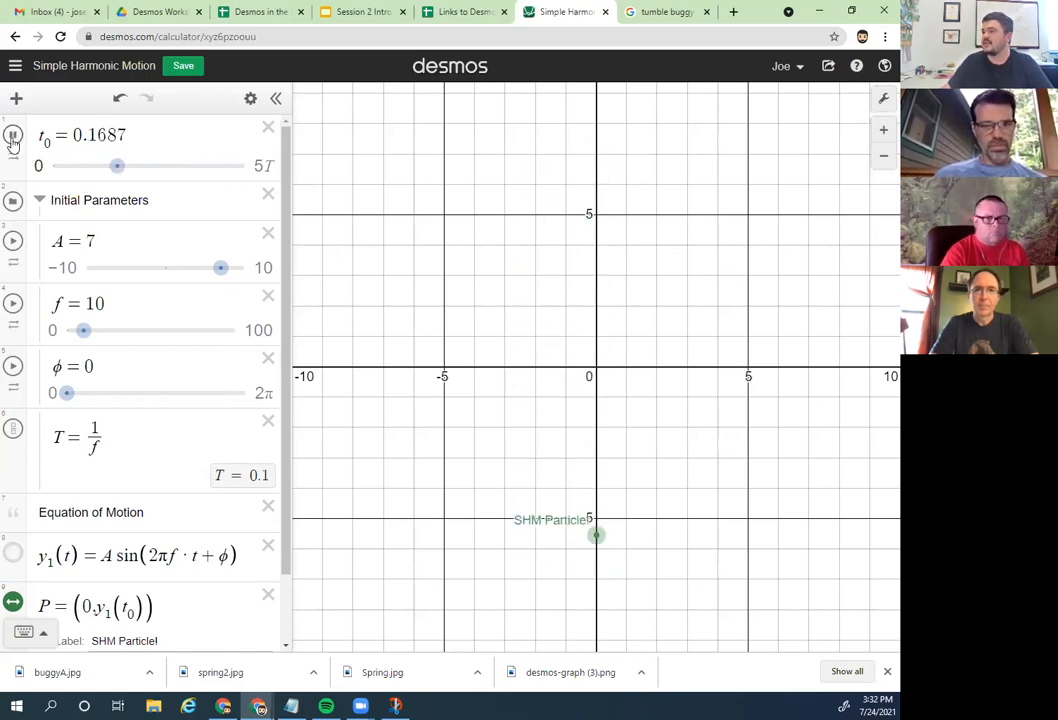
pyautogui.click(13, 136)
pyautogui.moveTo(125, 170); pyautogui.dragTo(50, 166)
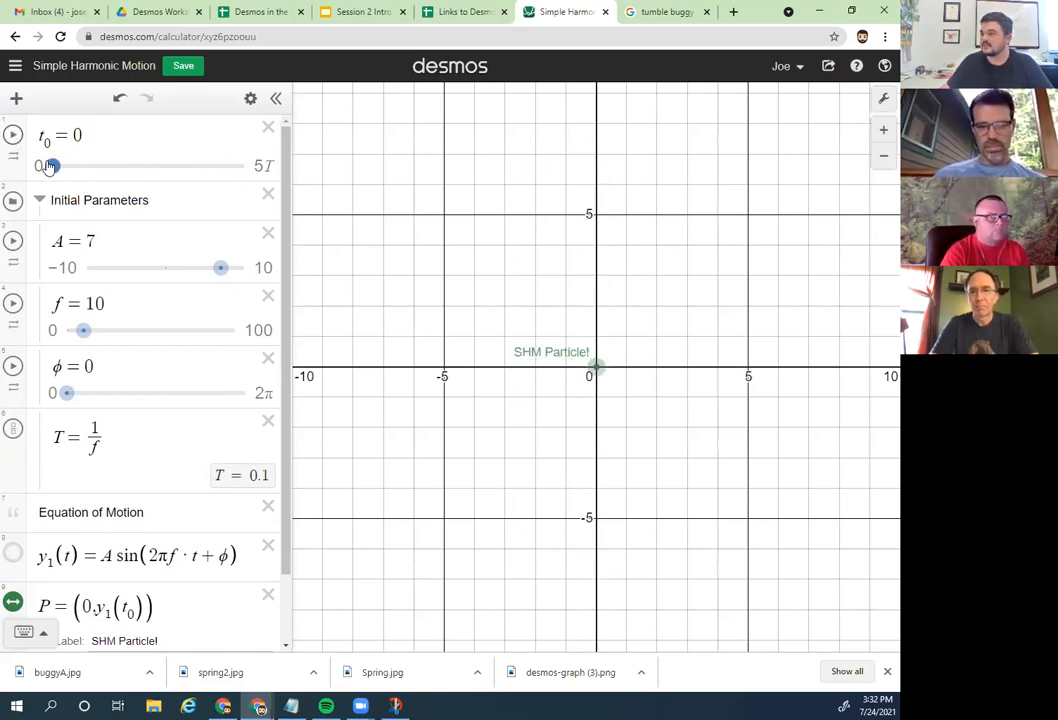
# Step: Check the t₀ slider's limits and animation settings, replay the particle's oscillation and return t₀ to 0
pyautogui.click(250, 98)
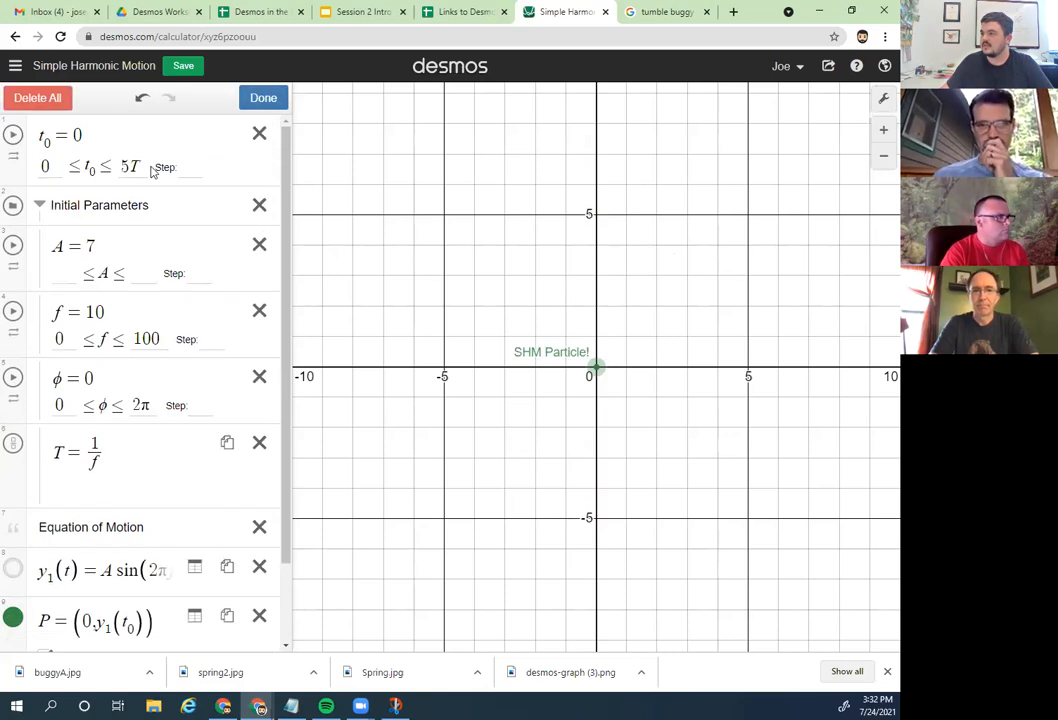
pyautogui.click(13, 157)
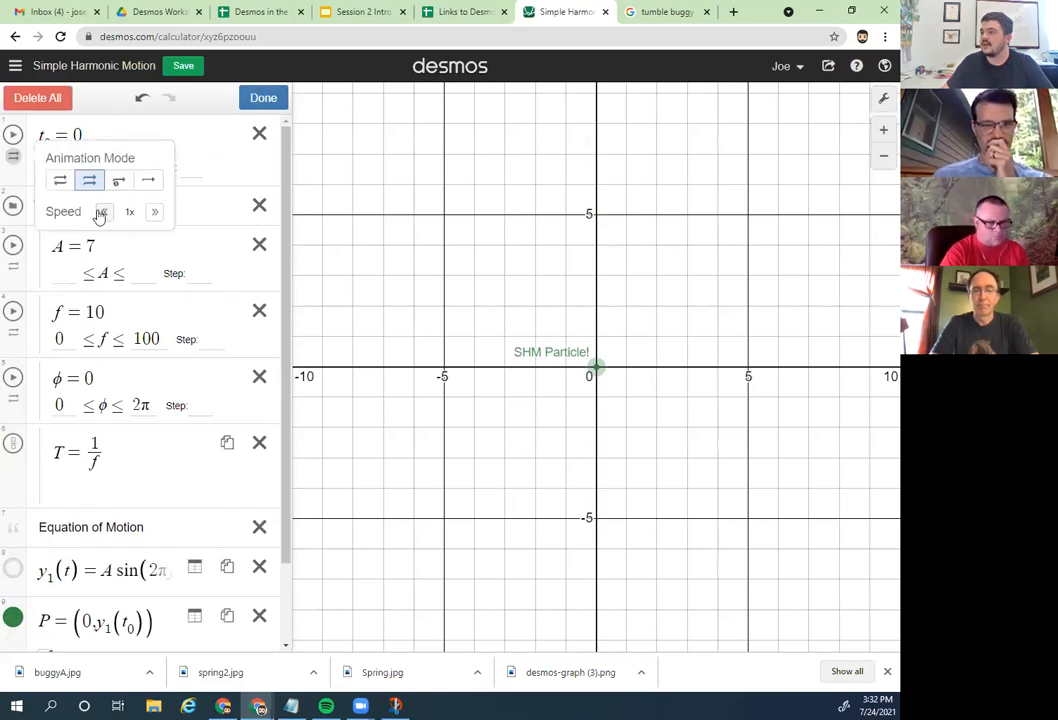
pyautogui.click(262, 99)
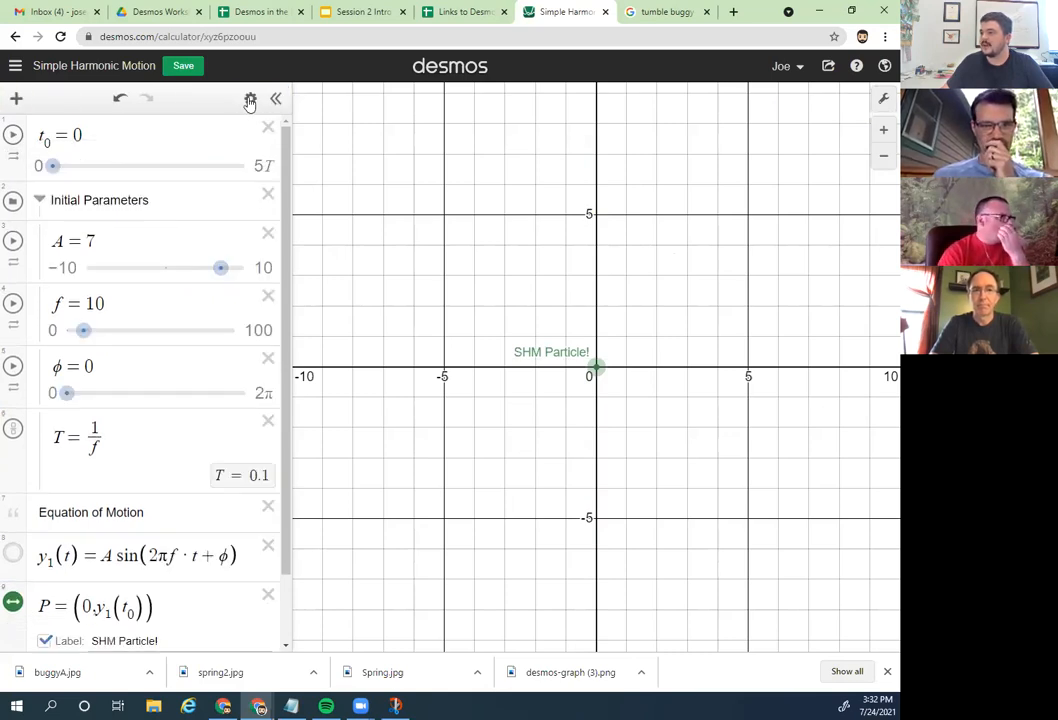
pyautogui.click(12, 136)
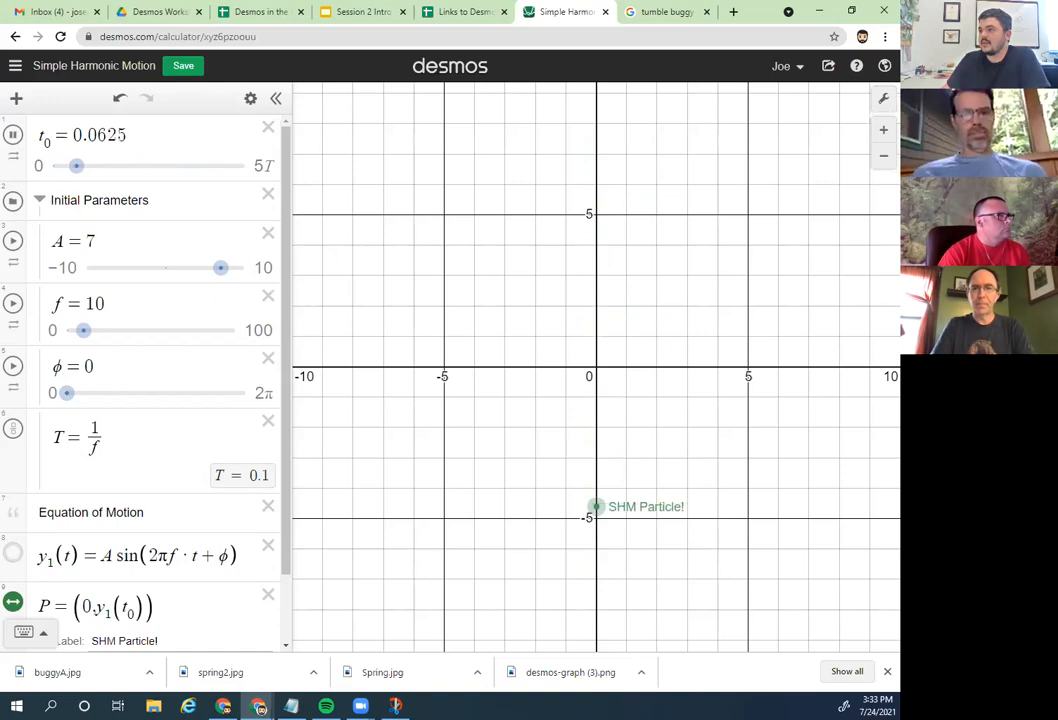
pyautogui.click(15, 136)
pyautogui.moveTo(111, 168); pyautogui.dragTo(38, 166)
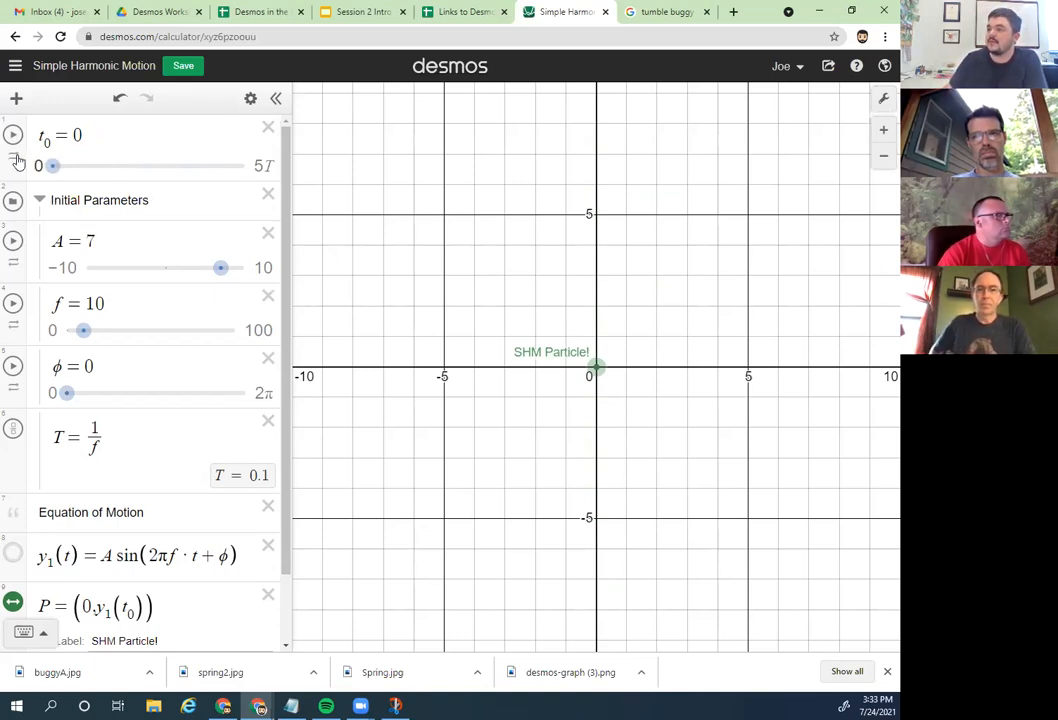
# Step: Slow the t₀ animation to 0.35x, play it to watch the particle and reset t₀ to 0
pyautogui.click(13, 156)
pyautogui.click(102, 212)
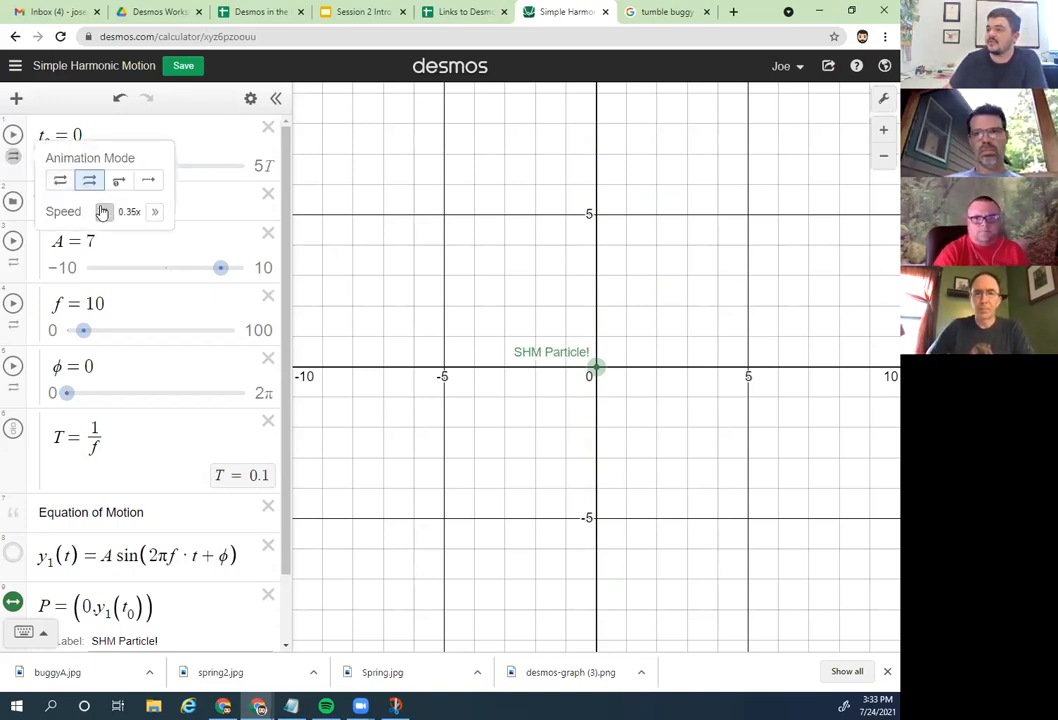
pyautogui.click(102, 212)
pyautogui.click(102, 212)
pyautogui.click(13, 134)
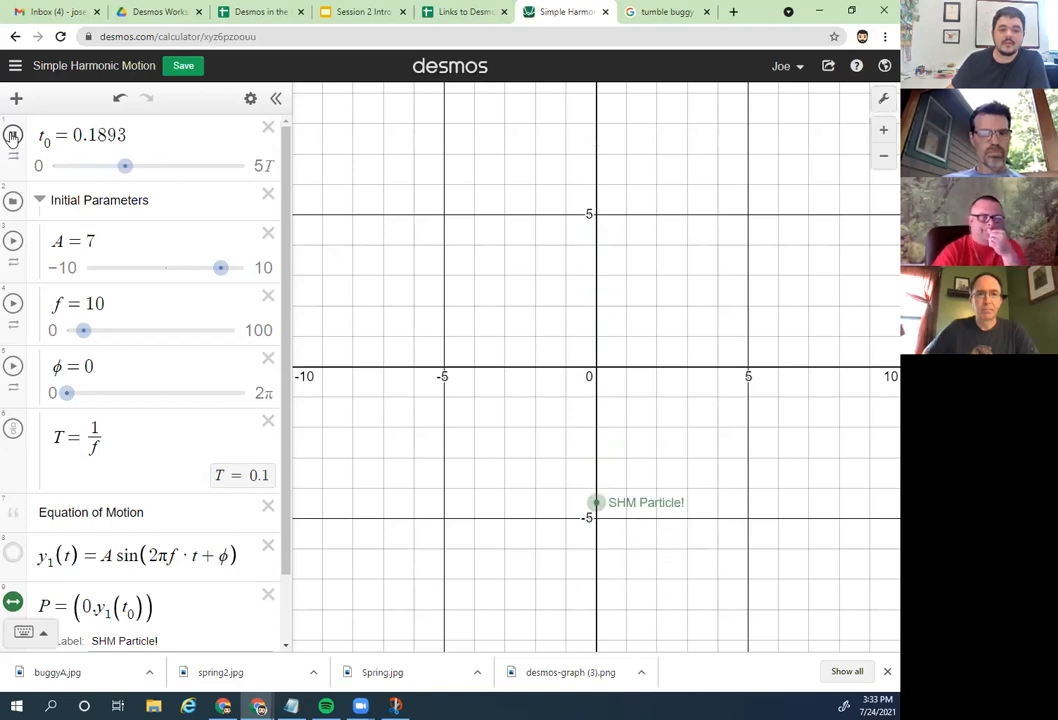
pyautogui.moveTo(132, 165); pyautogui.dragTo(40, 166)
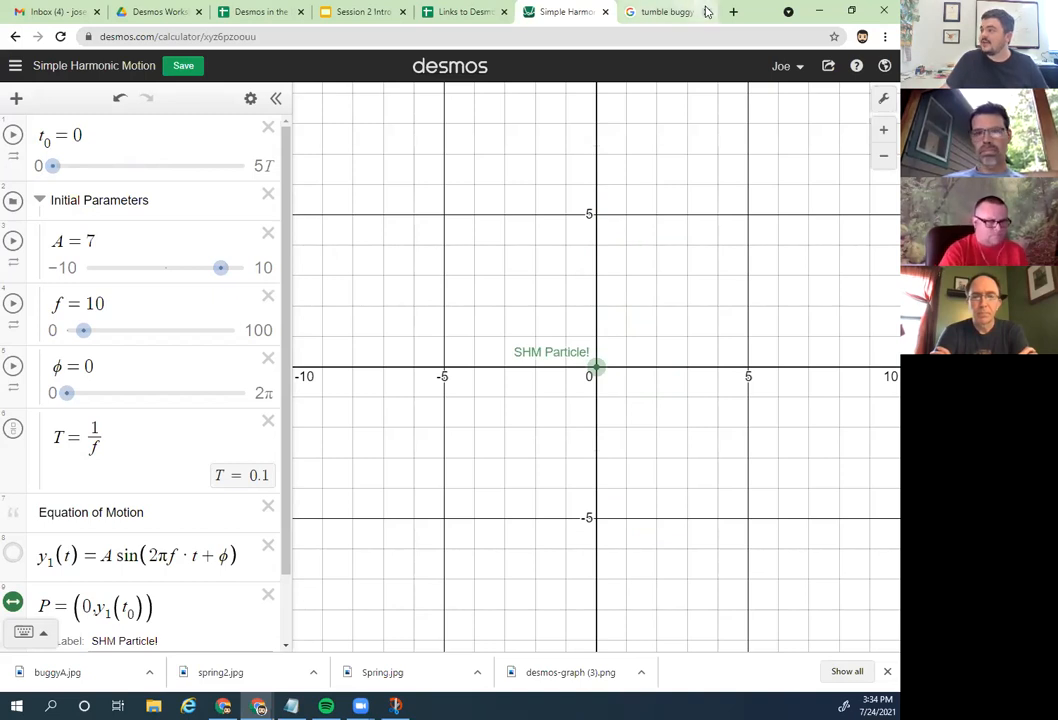
# Step: Switch to the Google search tab and run an image search for "spring coil clip art"
pyautogui.click(652, 13)
pyautogui.click(654, 40)
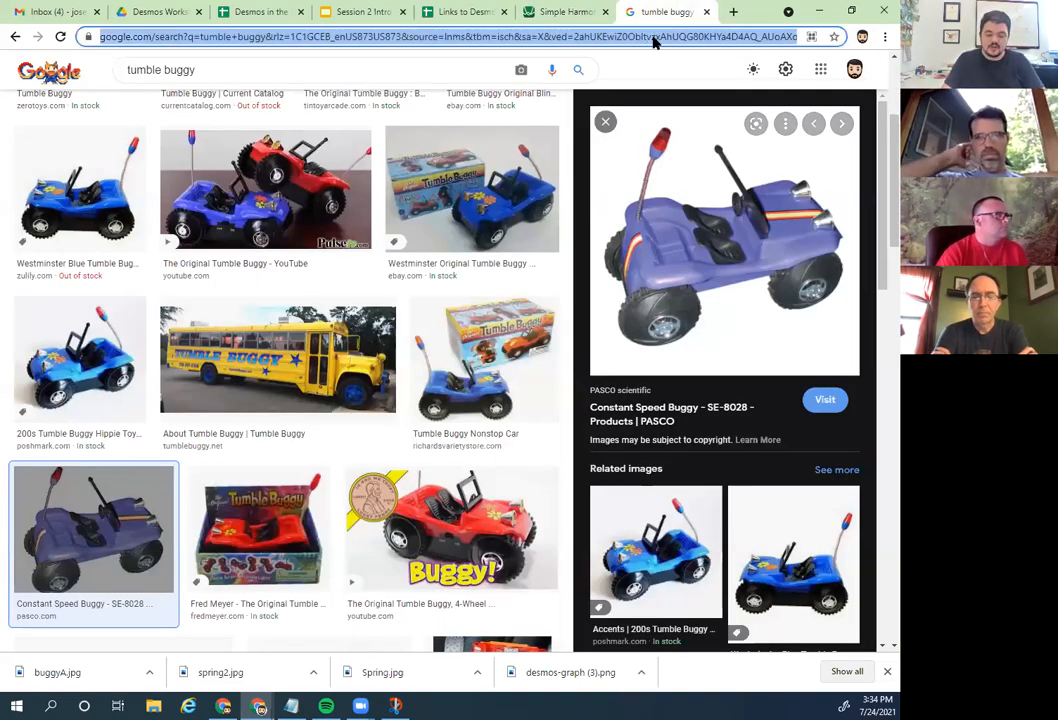
pyautogui.write('spring coil cli')
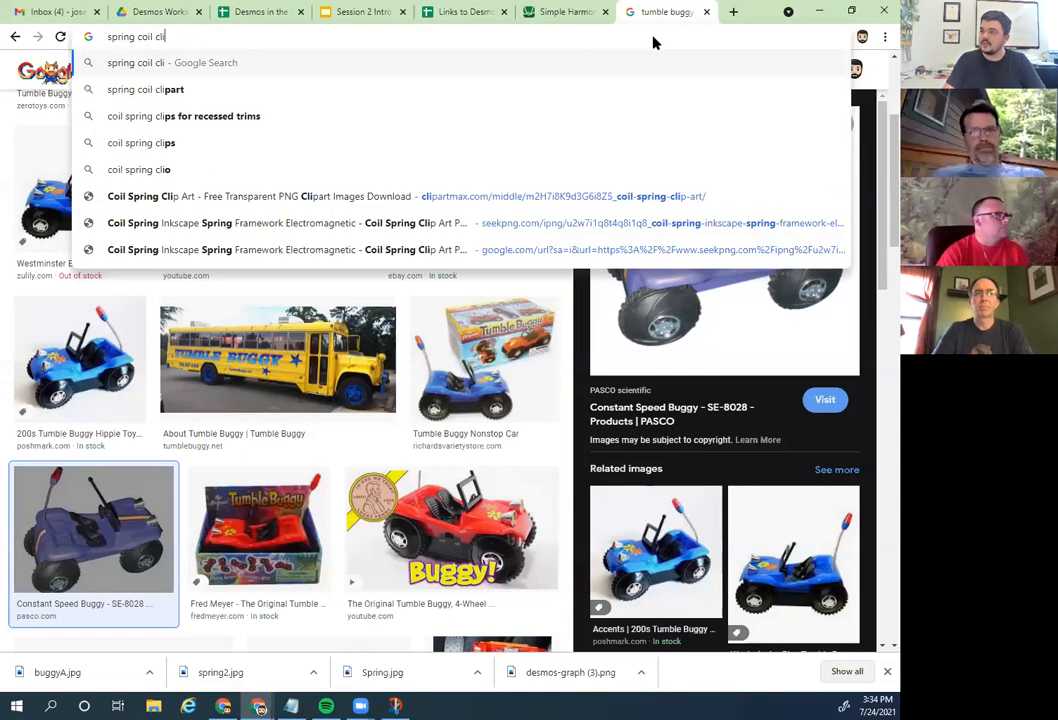
pyautogui.write('p art')
pyautogui.press('Return')
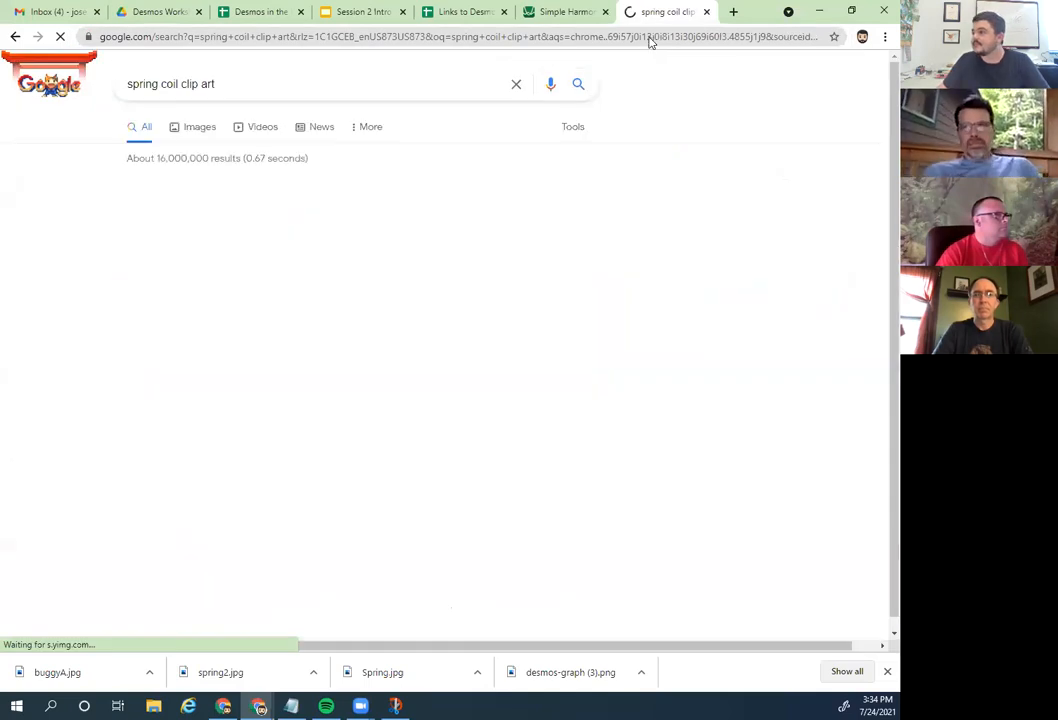
pyautogui.click(198, 127)
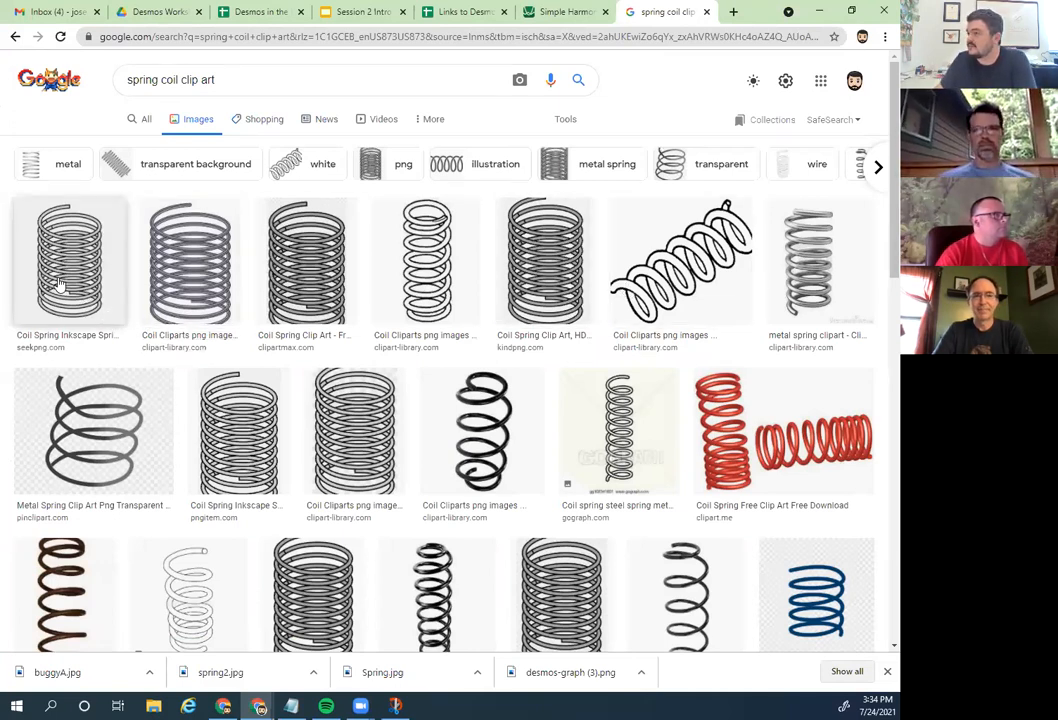
# Step: Browse the coil image results and open the Clipart Library source page of the white outlined vertical coil
pyautogui.scroll(-4, 57, 270)
pyautogui.scroll(-5, 70, 320)
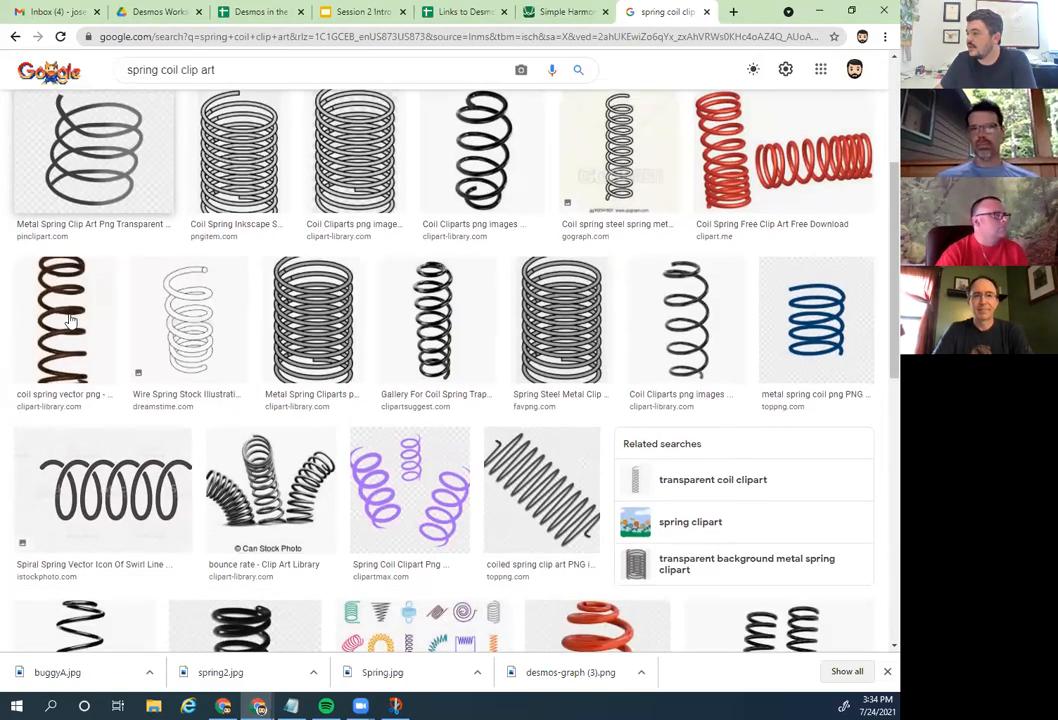
pyautogui.scroll(8, 66, 320)
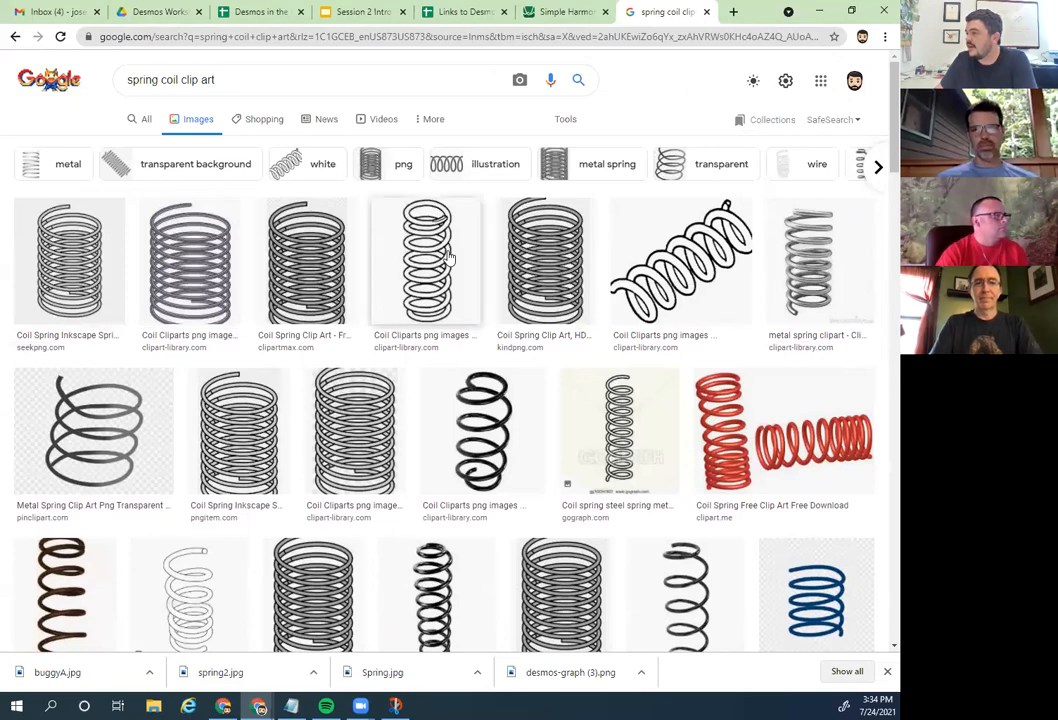
pyautogui.click(395, 268)
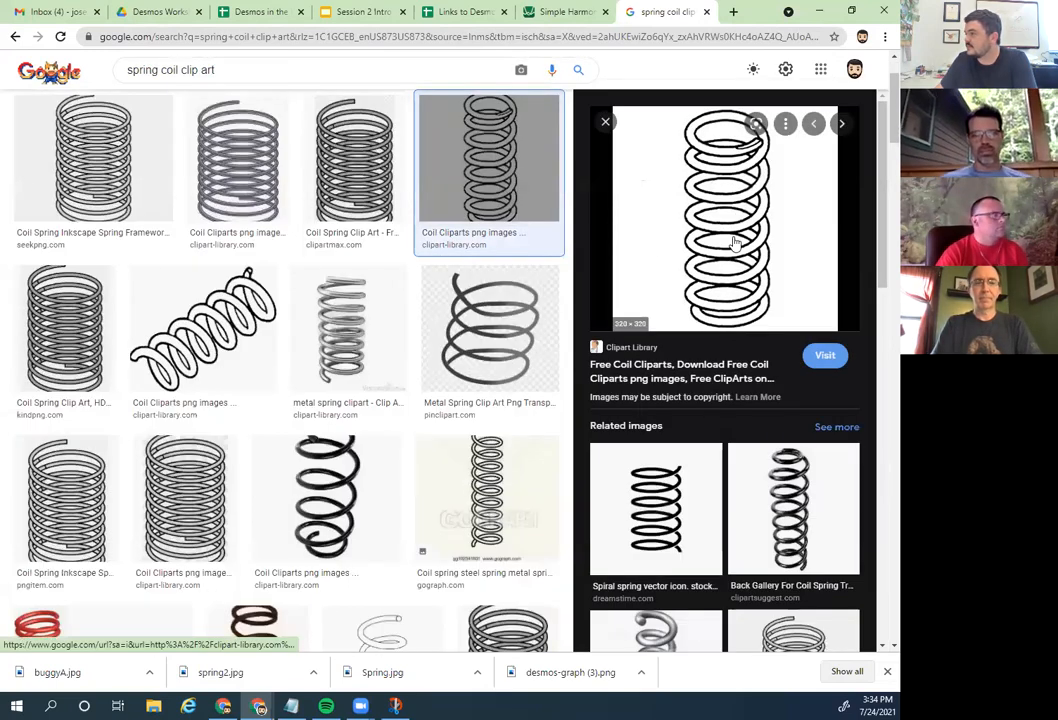
pyautogui.rightClick(684, 149)
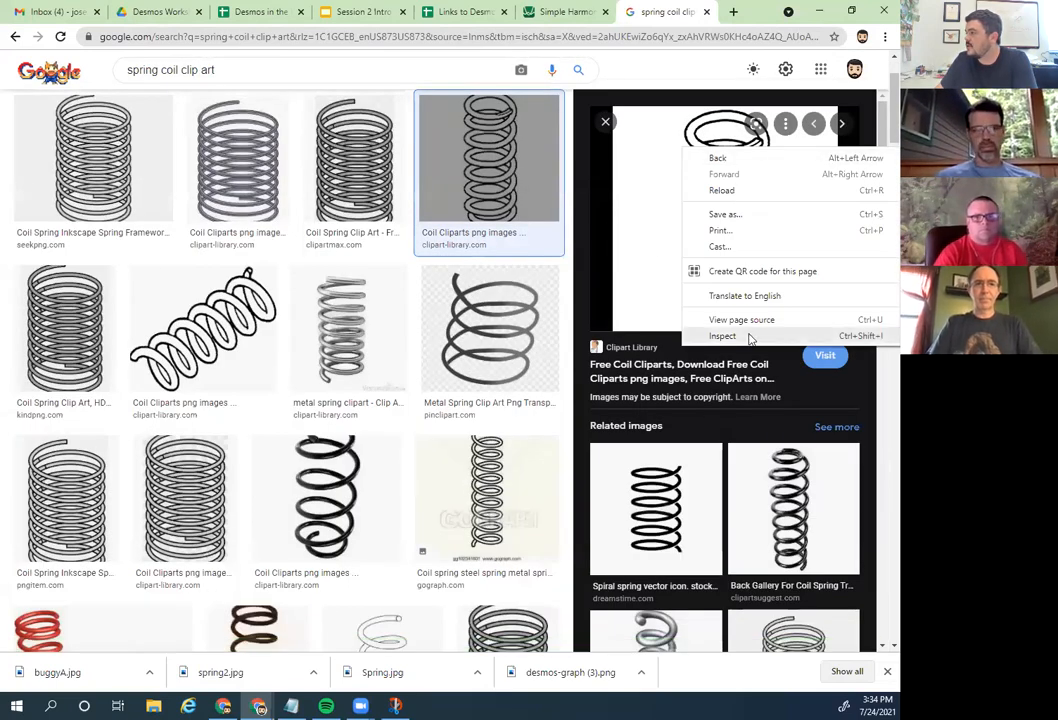
pyautogui.click(638, 228)
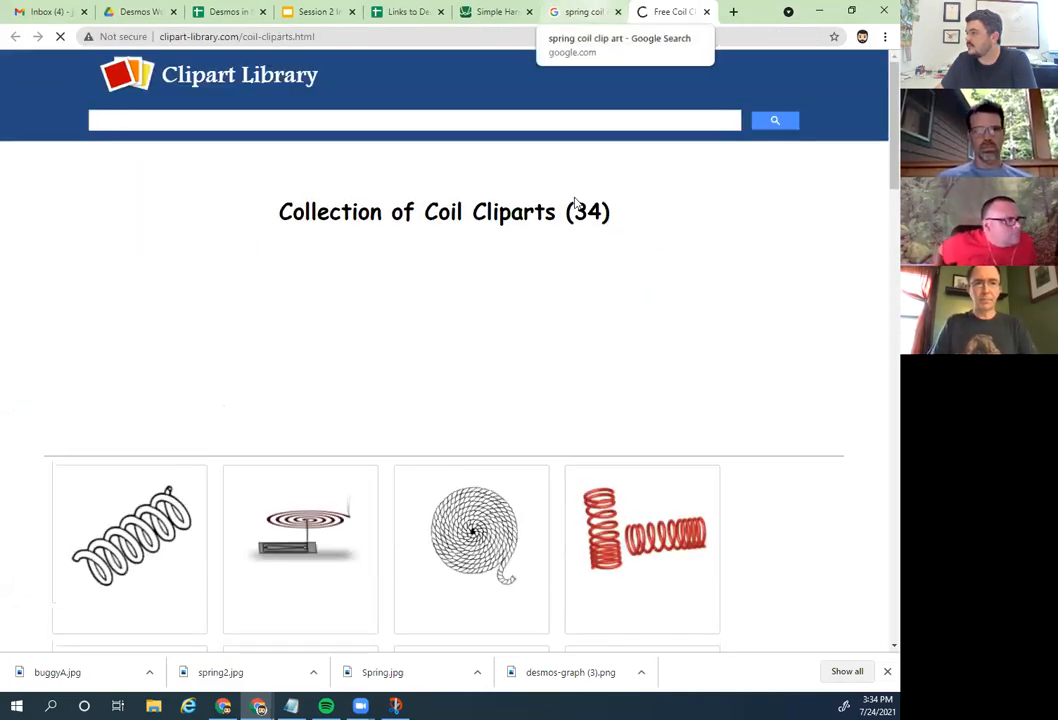
# Step: Enlarge the coil clipart page to 150% and capture a screen snip of the single black coil spring
pyautogui.scroll(-5, 520, 300)
pyautogui.scroll(-1, 521, 300)
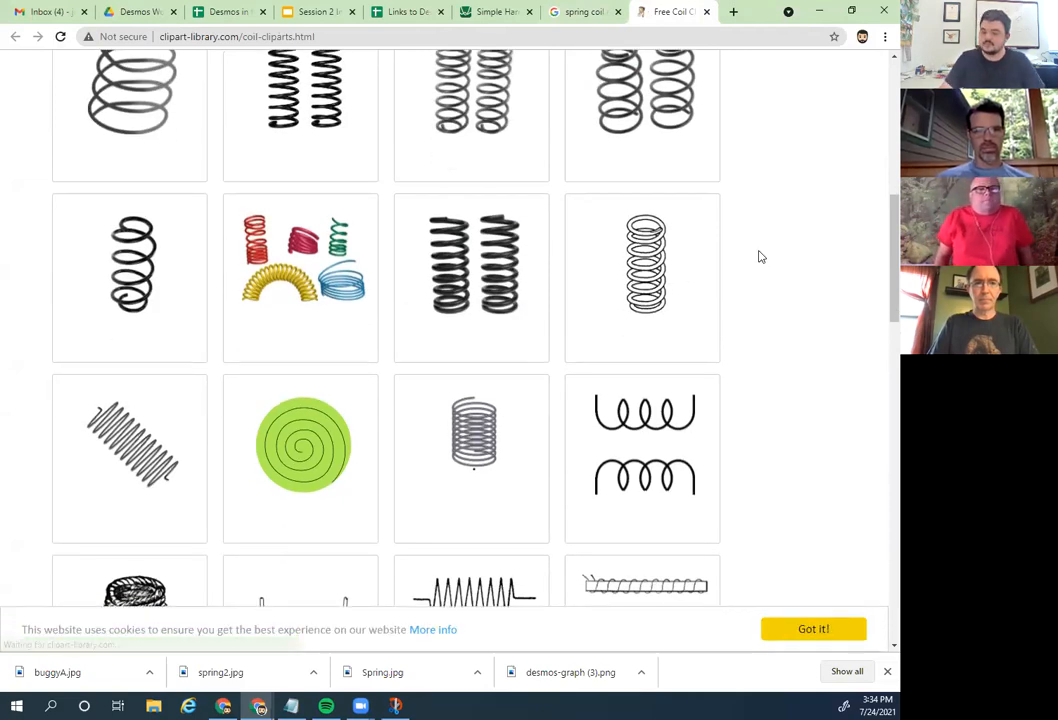
pyautogui.hotkey('ctrl', '+')
pyautogui.hotkey('ctrl', '+')
pyautogui.hotkey('ctrl', '+')
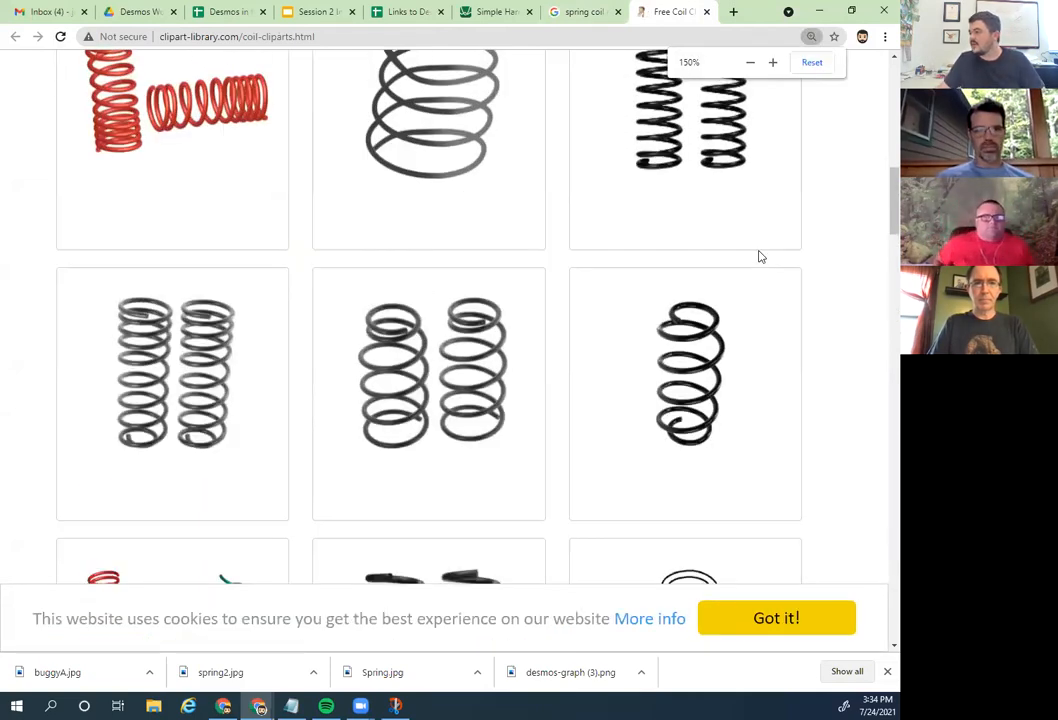
pyautogui.click(396, 706)
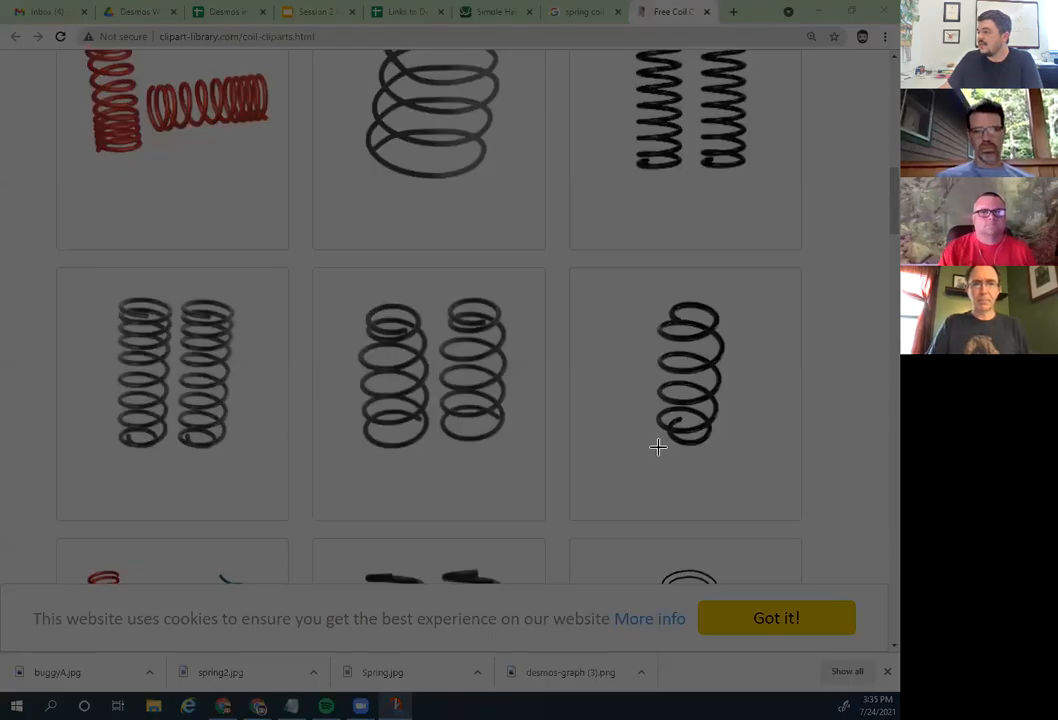
pyautogui.moveTo(658, 447); pyautogui.dragTo(726, 316)
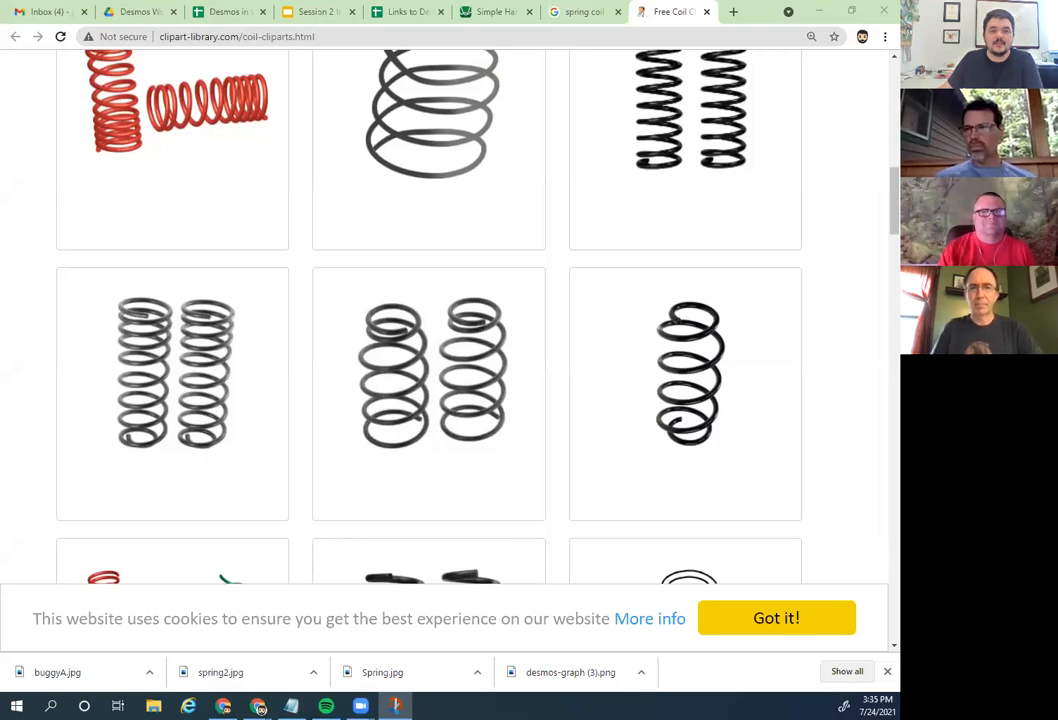
pyautogui.press('super+shift+s')
pyautogui.moveTo(655, 299); pyautogui.dragTo(725, 446)
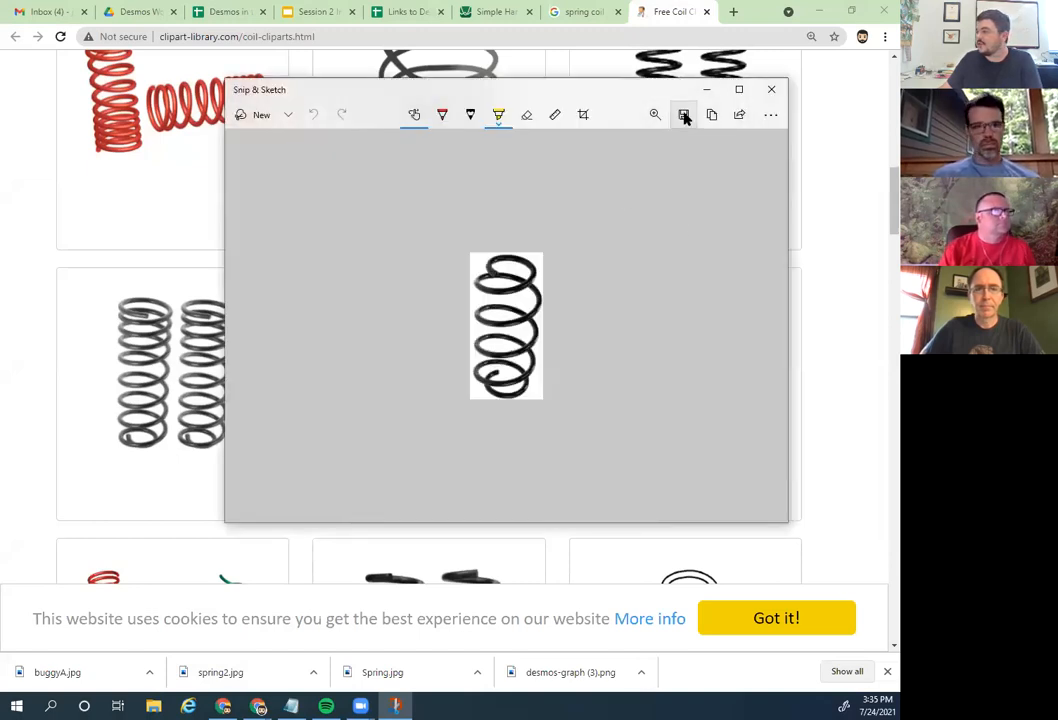
# Step: Save the spring snip as a PNG named spring3 in Pictures and close Snip & Sketch
pyautogui.click(684, 115)
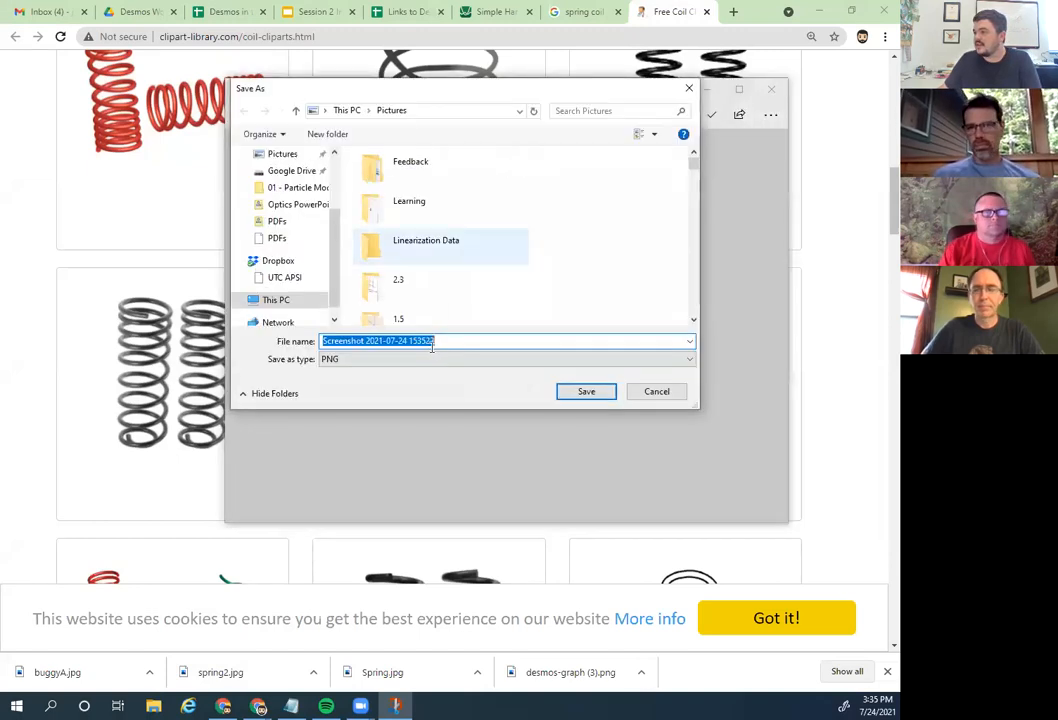
pyautogui.write('spring')
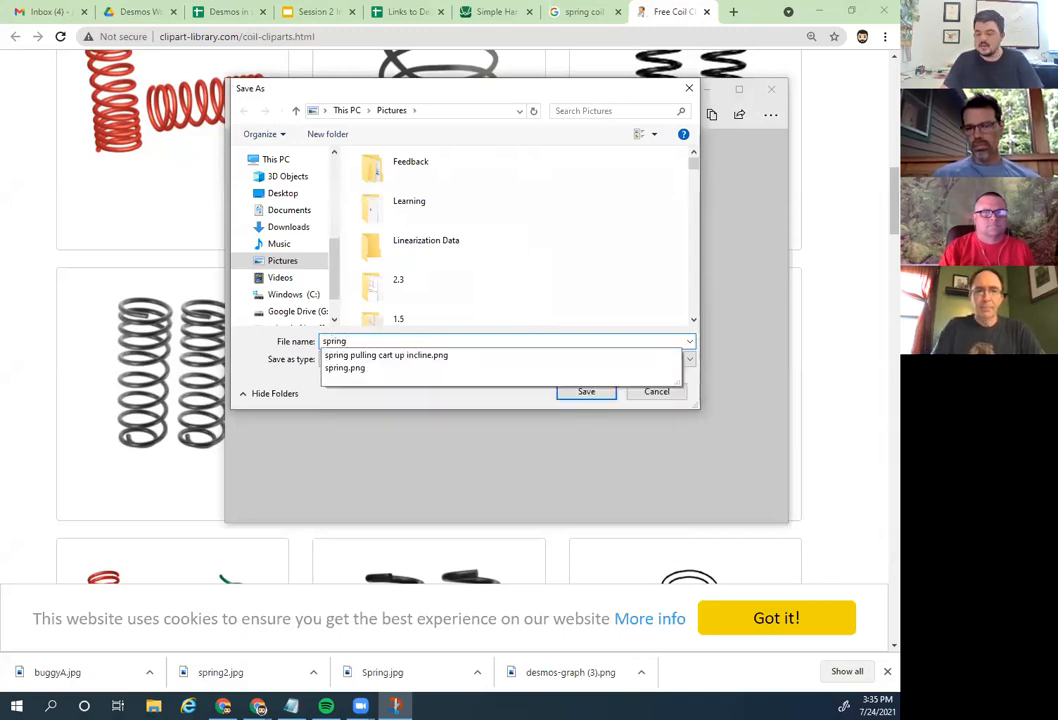
pyautogui.press('Return')
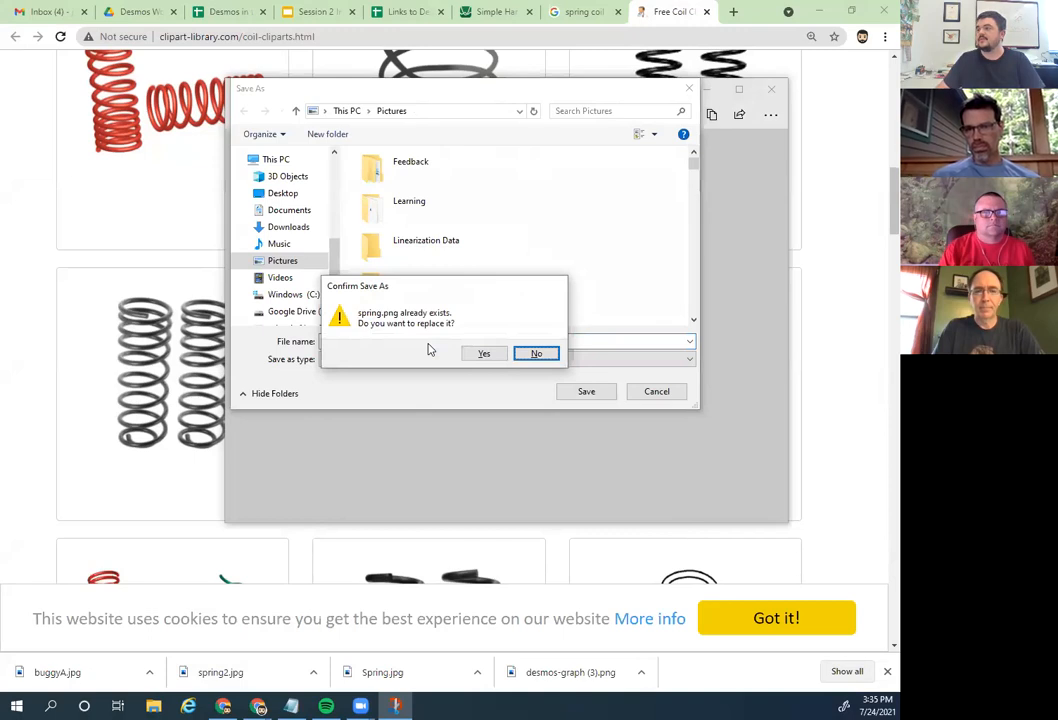
pyautogui.click(532, 355)
pyautogui.click(420, 344)
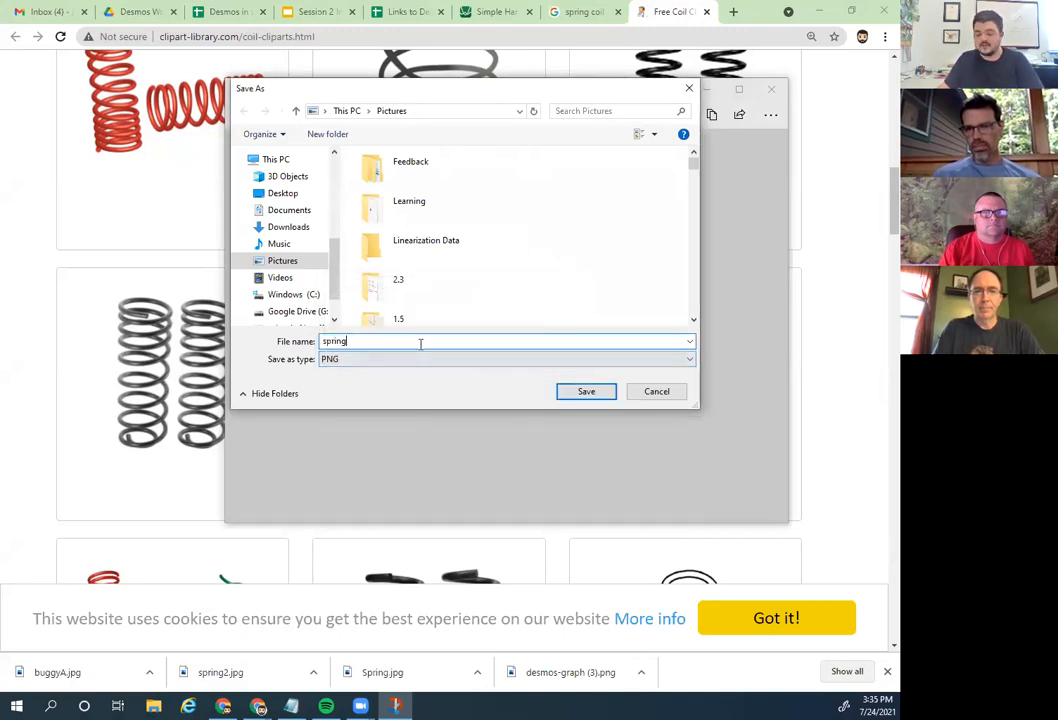
pyautogui.write('3')
pyautogui.press('Return')
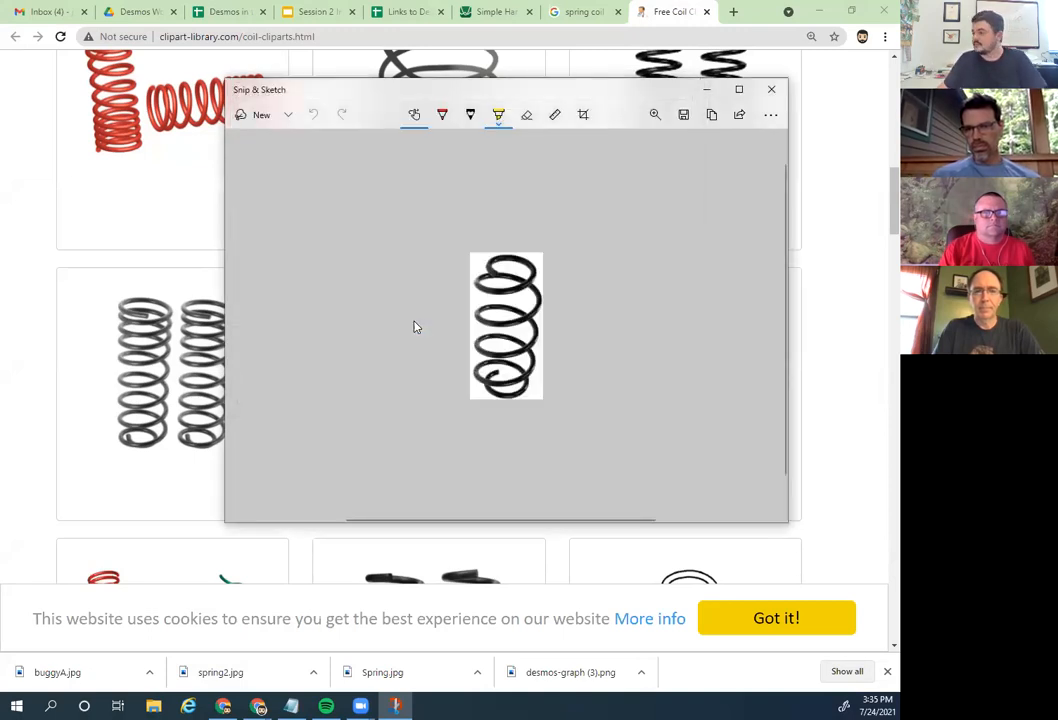
pyautogui.click(771, 90)
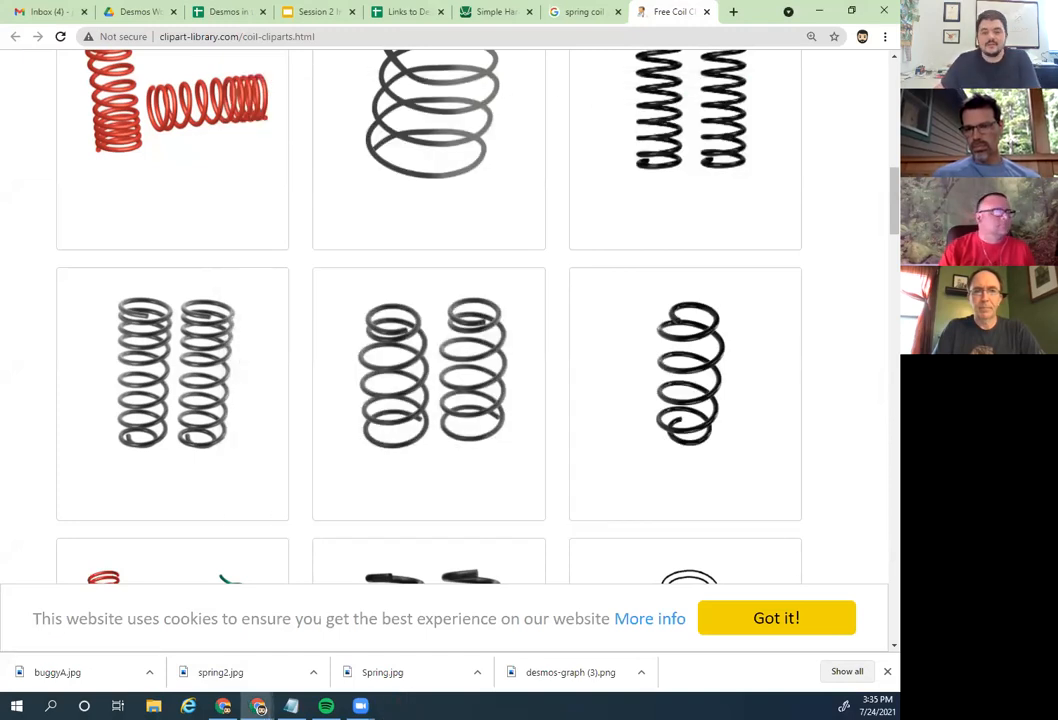
# Step: Return to the Desmos Simple Harmonic Motion graph and insert the image spring.png from the Pictures folder below the particle P
pyautogui.click(477, 8)
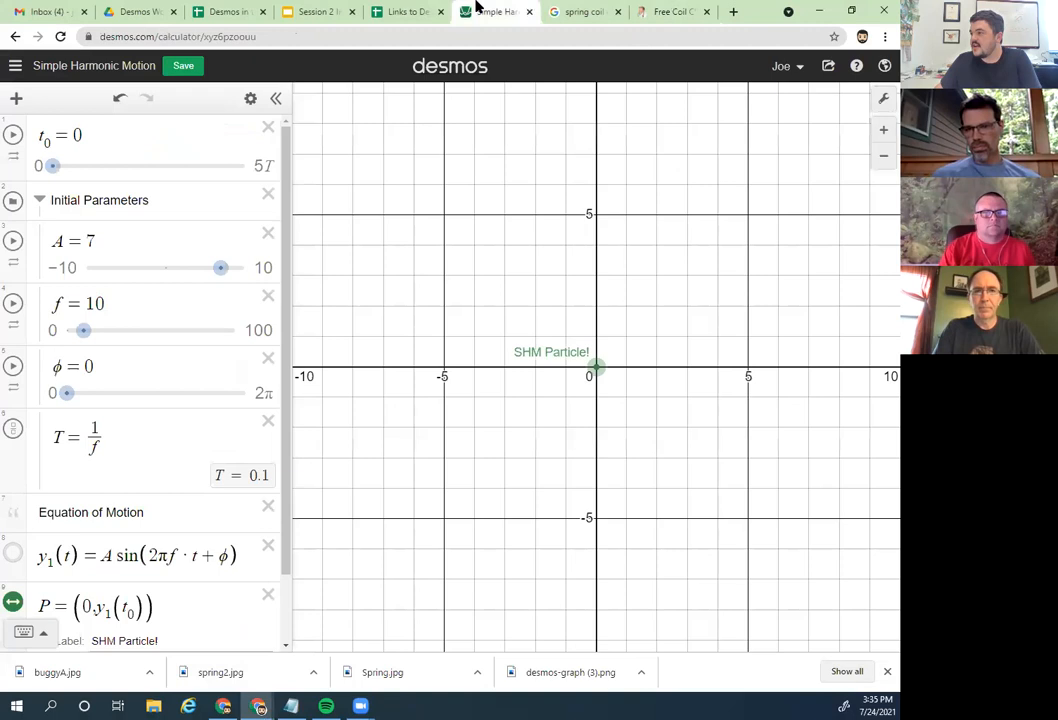
pyautogui.scroll(-2, 171, 395)
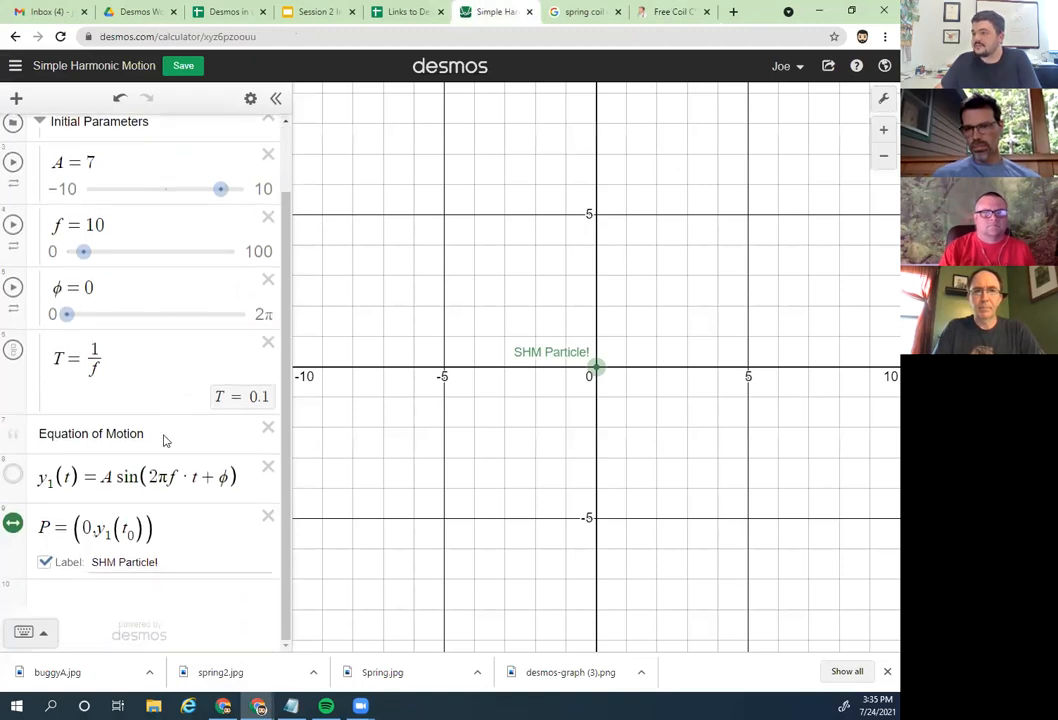
pyautogui.click(130, 598)
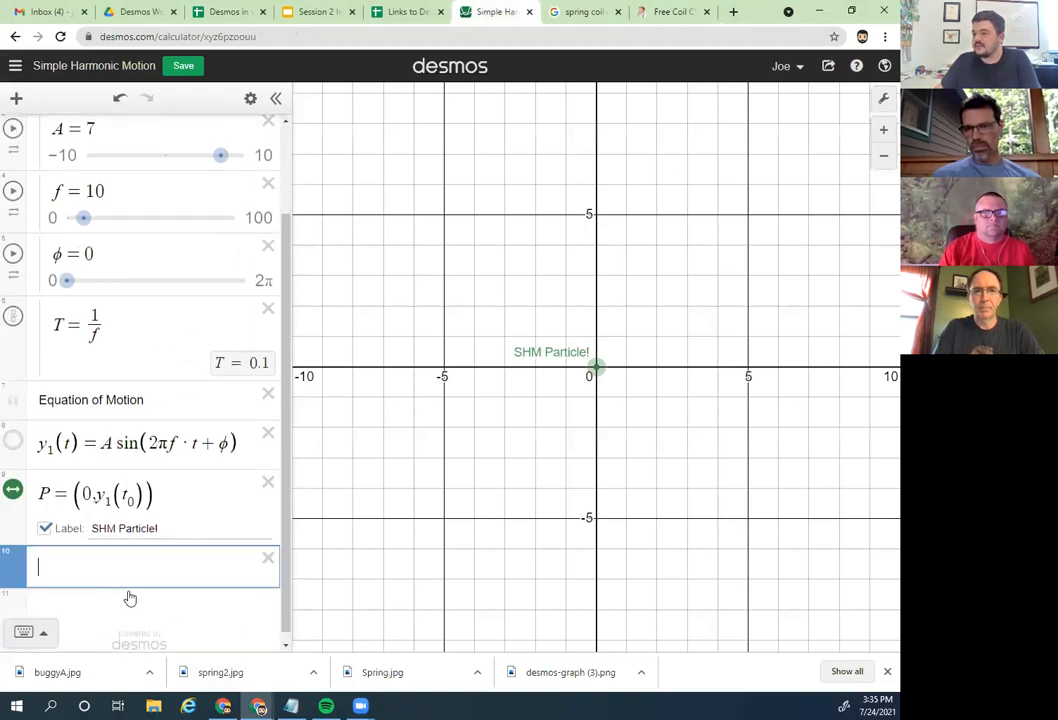
pyautogui.click(16, 98)
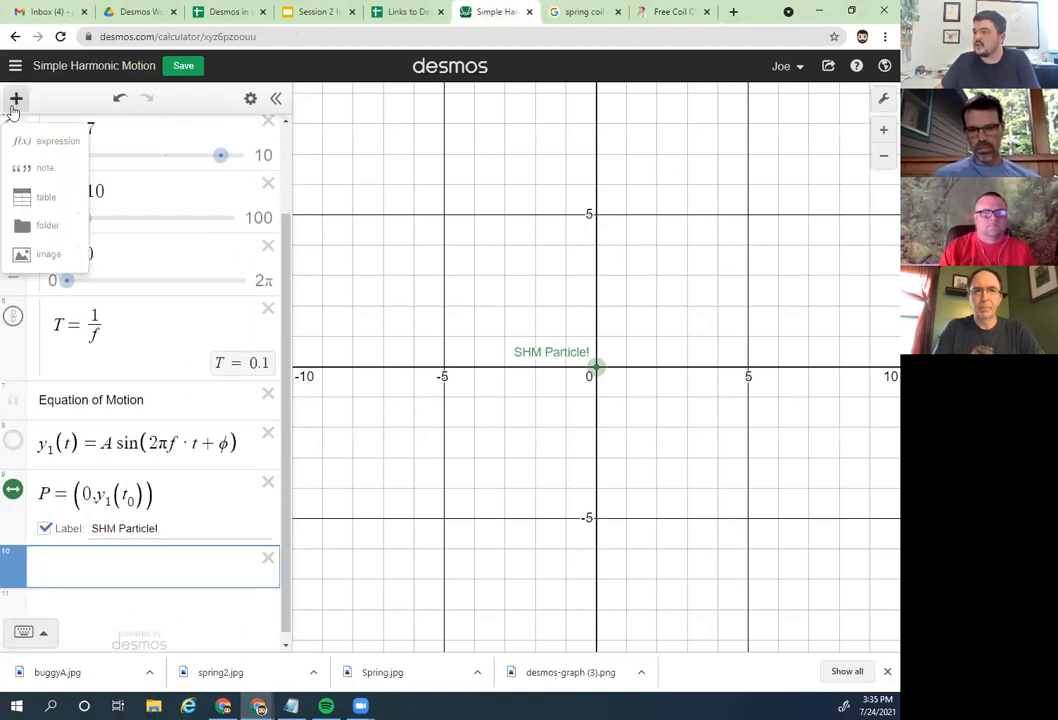
pyautogui.click(47, 255)
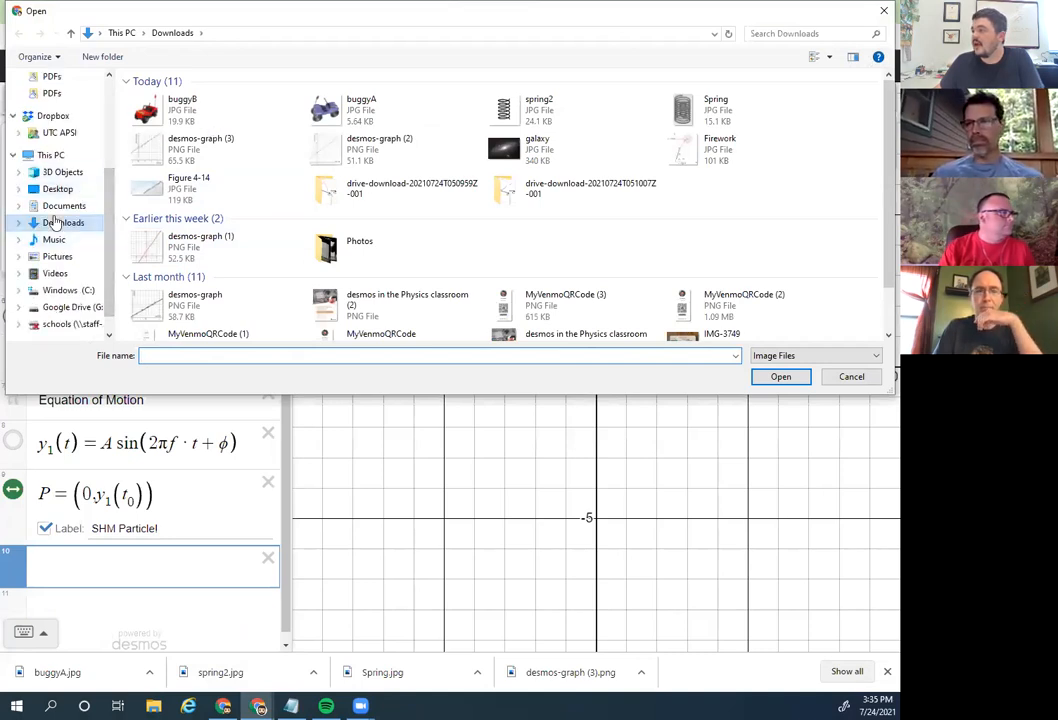
pyautogui.click(57, 257)
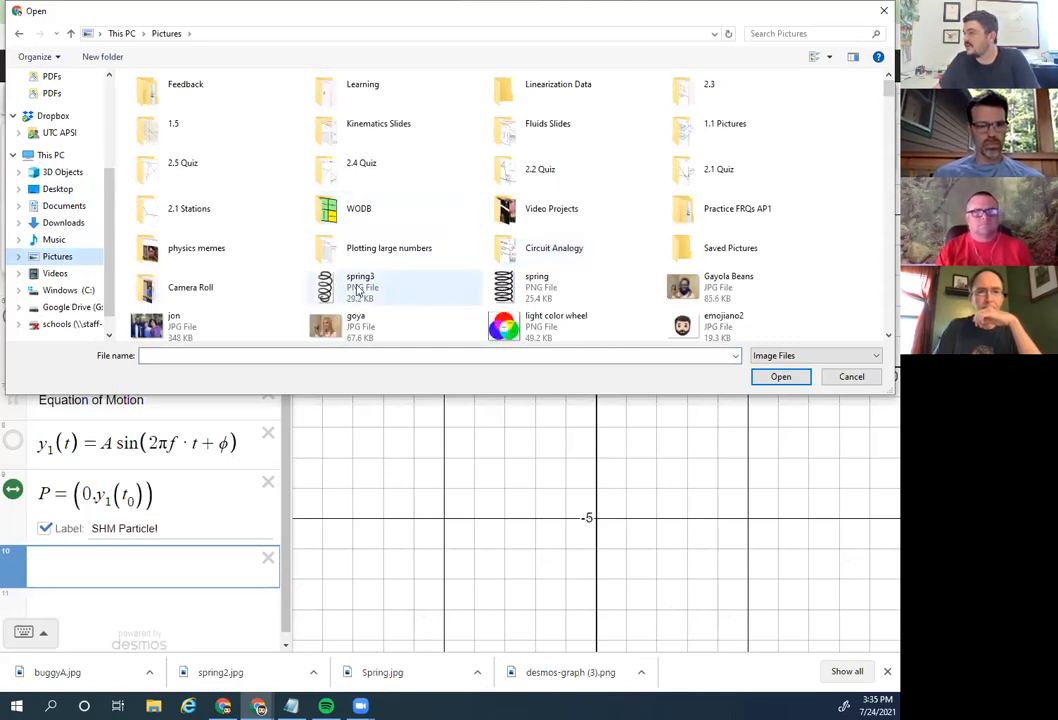
pyautogui.click(500, 290)
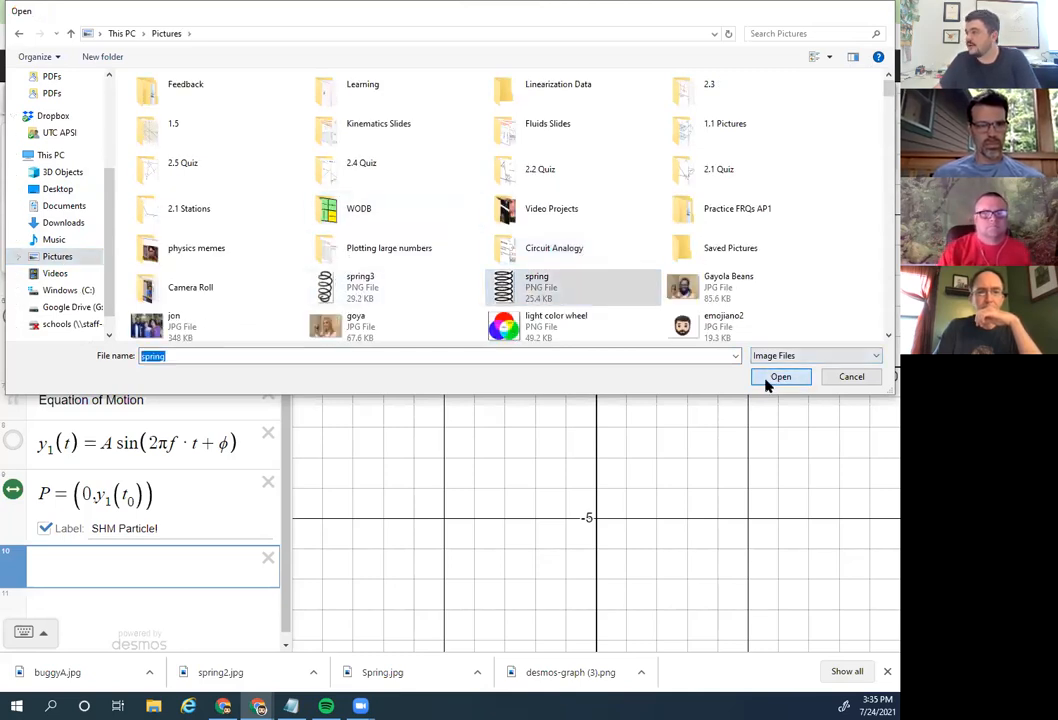
pyautogui.click(771, 383)
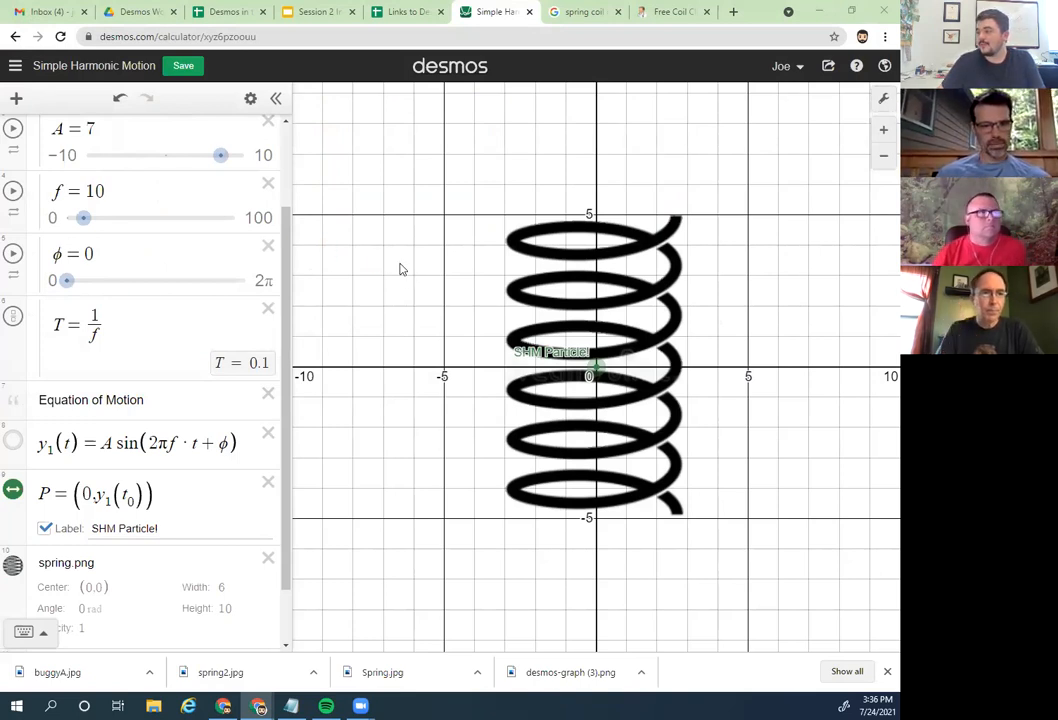
# Step: Set the center of the spring.png image to (0, y₁(t₀))
pyautogui.moveTo(281, 262); pyautogui.dragTo(283, 318)
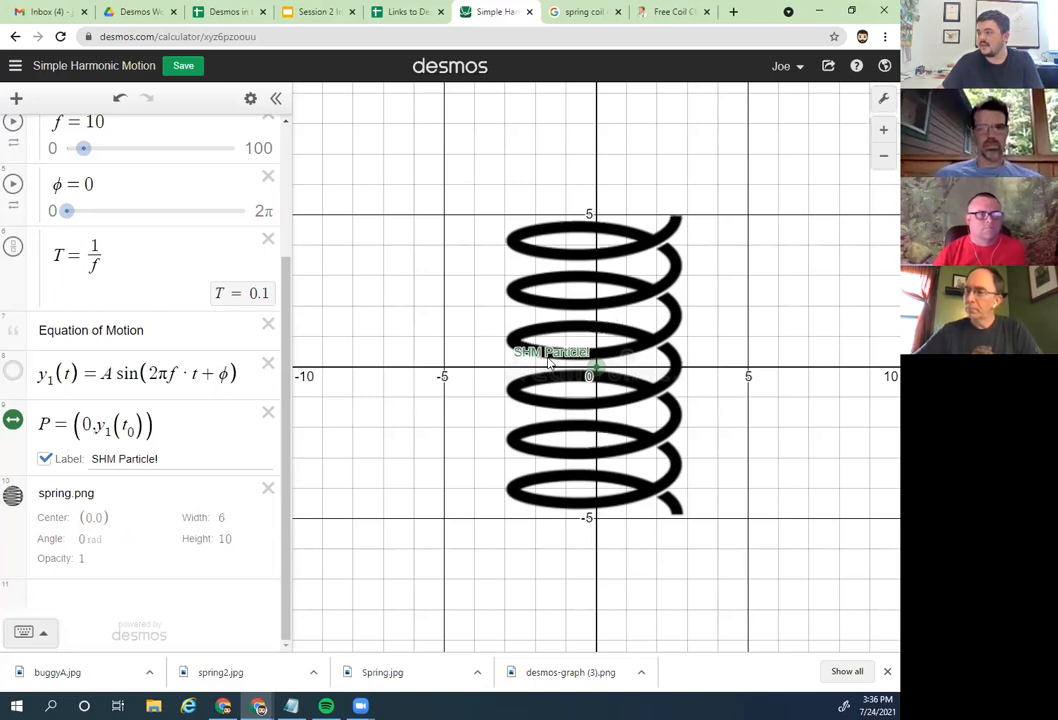
pyautogui.click(104, 517)
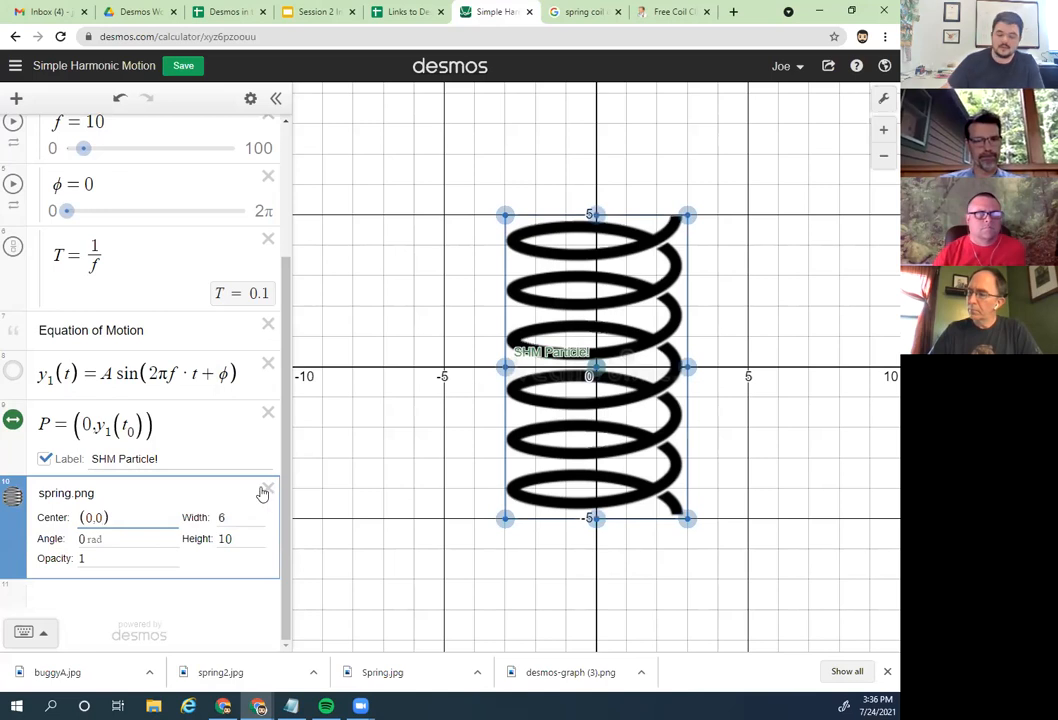
pyautogui.press('BackSpace')
pyautogui.press('BackSpace')
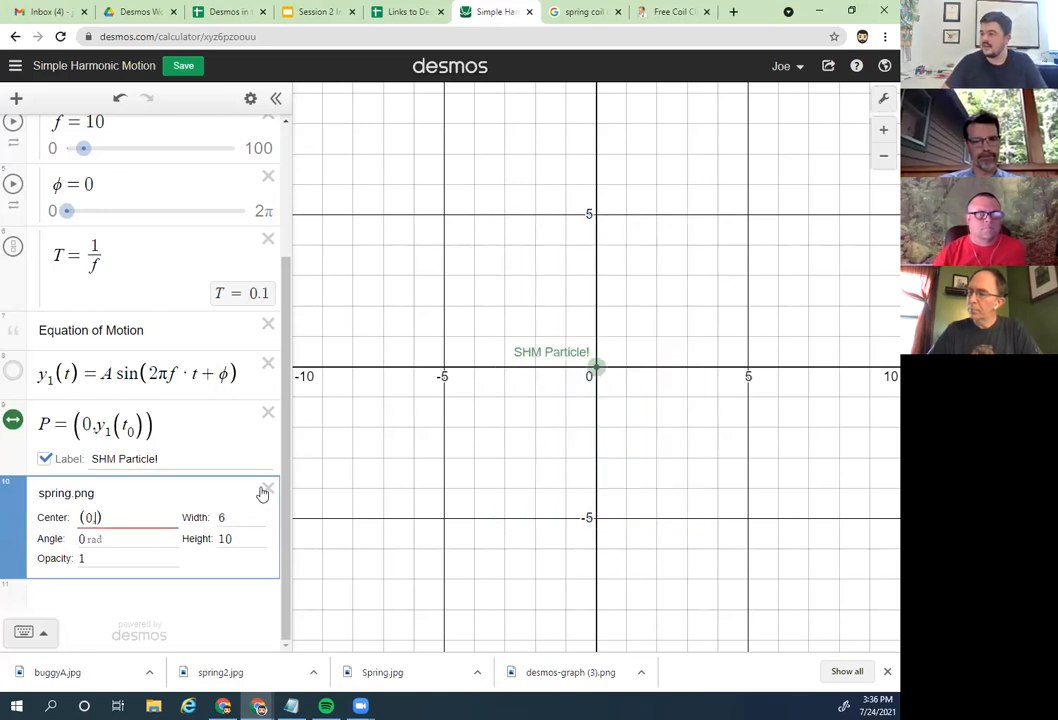
pyautogui.press('BackSpace')
pyautogui.press('BackSpace')
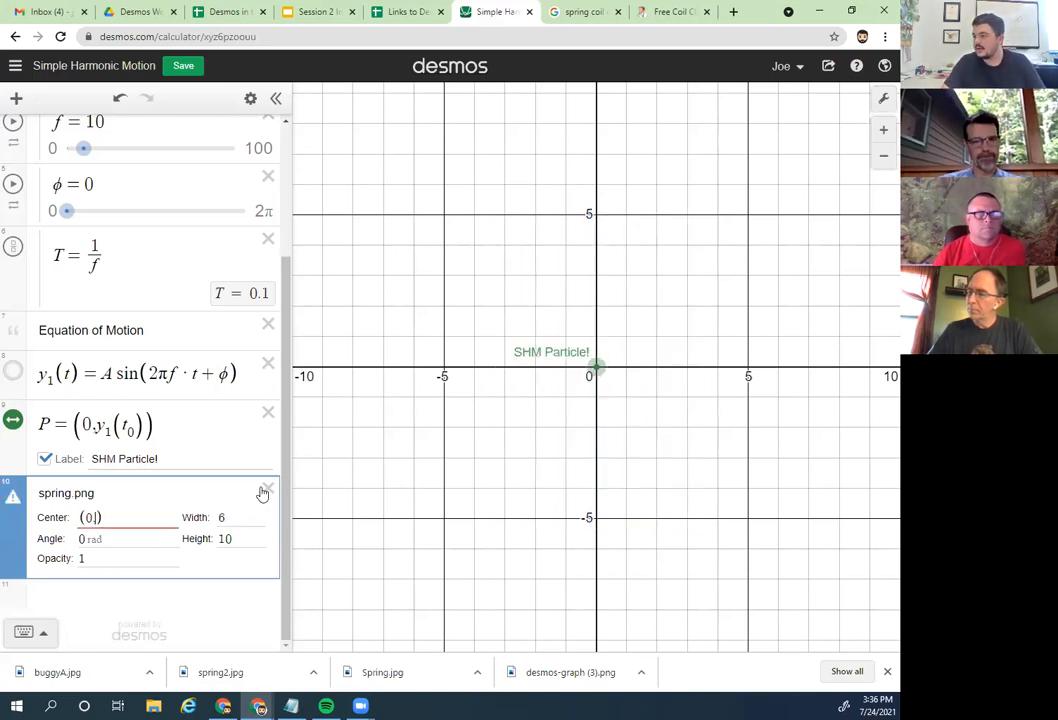
pyautogui.write(',y_1')
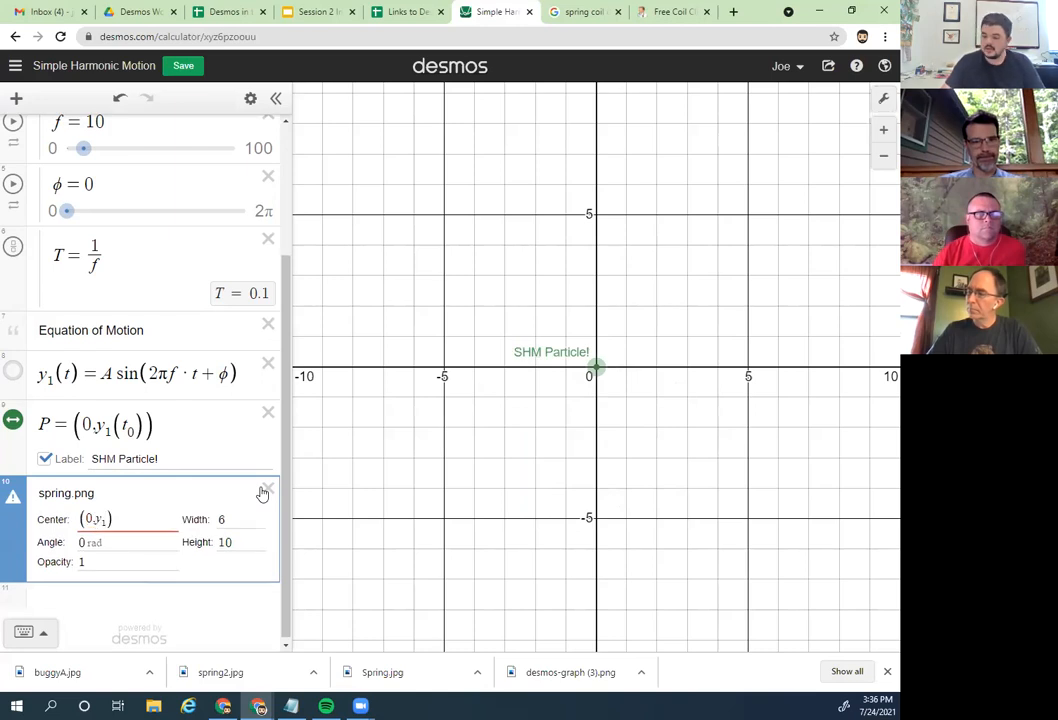
pyautogui.write('(t_0')
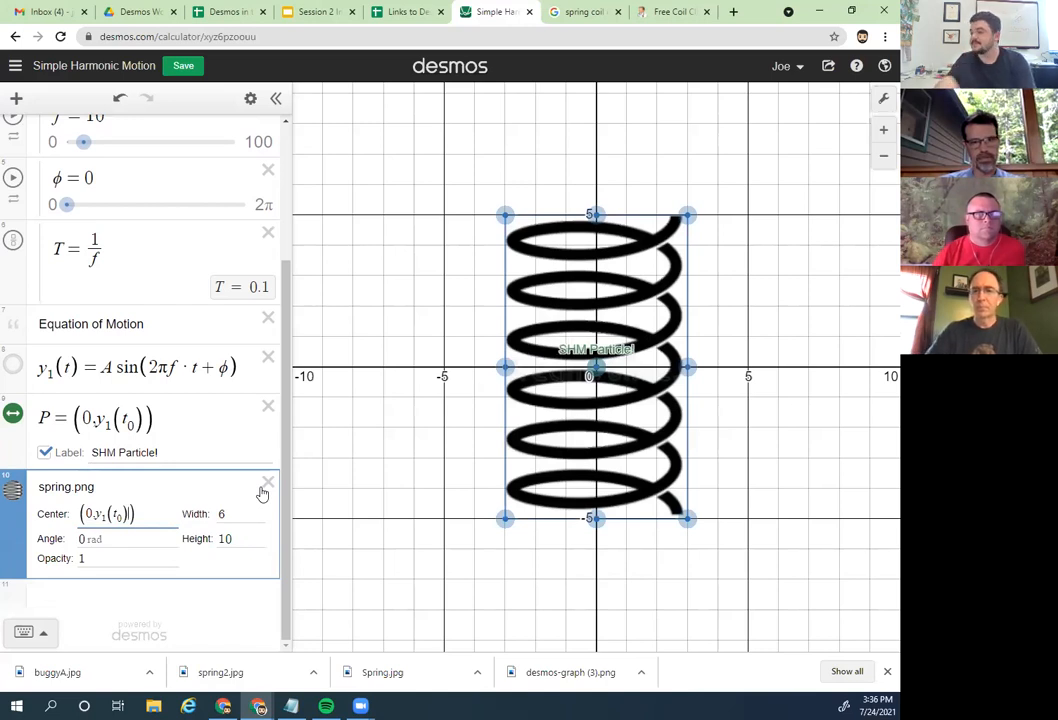
# Step: Reset the center of the spring.png image to (0, 0)
pyautogui.press('BackSpace')
pyautogui.press('BackSpace')
pyautogui.press('BackSpace')
pyautogui.press('BackSpace')
pyautogui.press('BackSpace')
pyautogui.press('BackSpace')
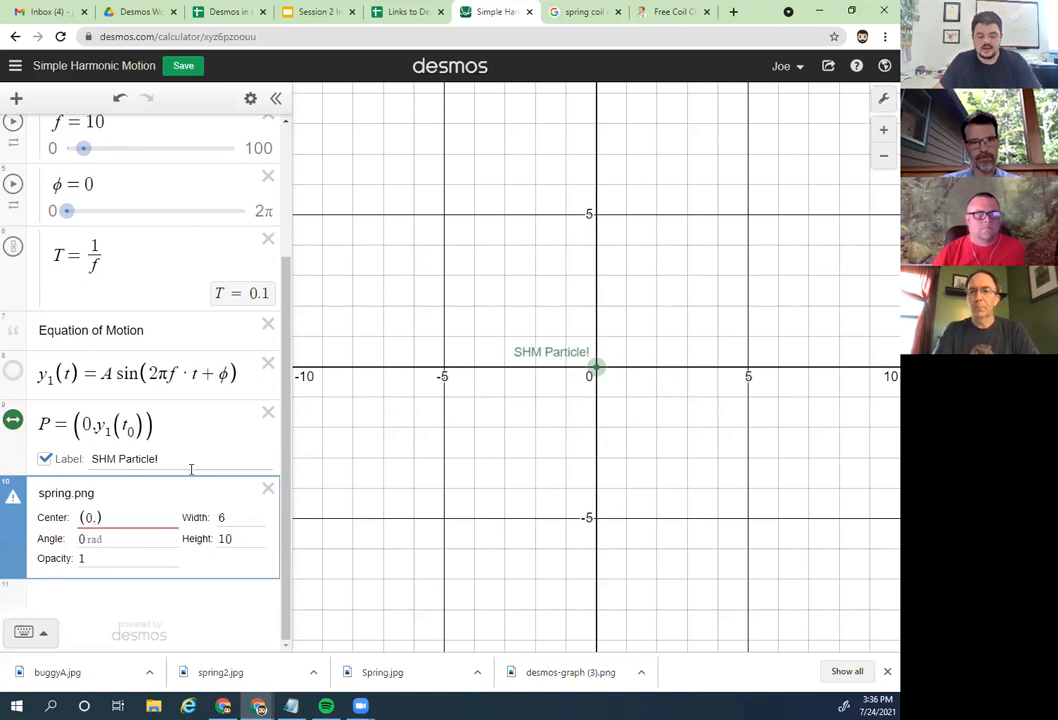
pyautogui.write('4/')
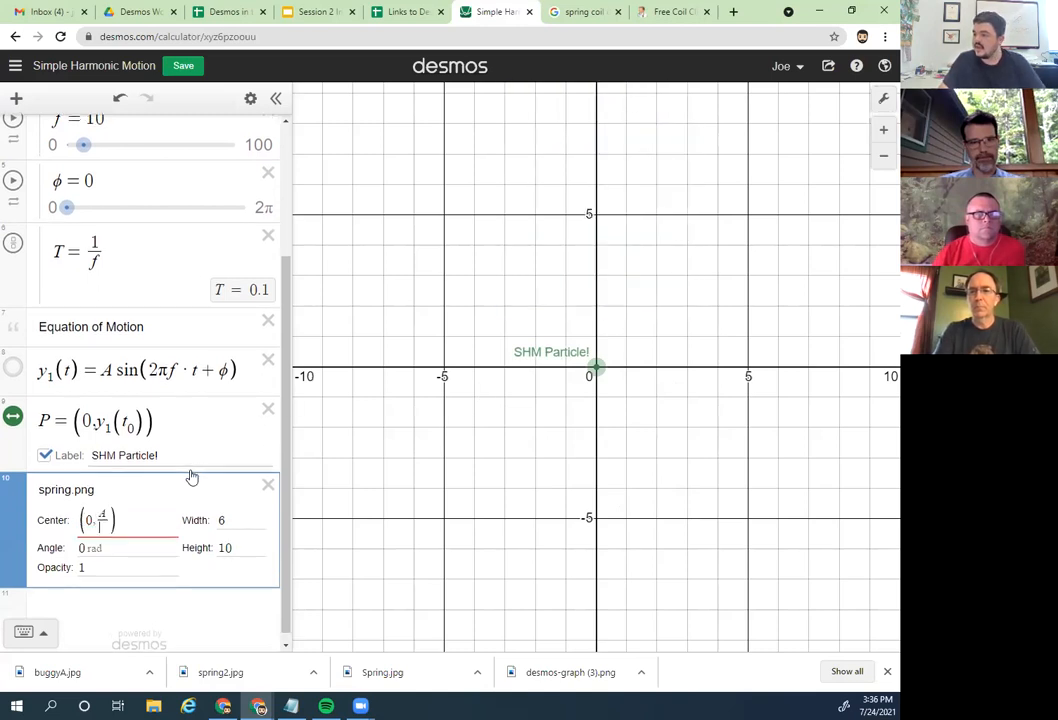
pyautogui.press('BackSpace')
pyautogui.press('BackSpace')
pyautogui.press('BackSpace')
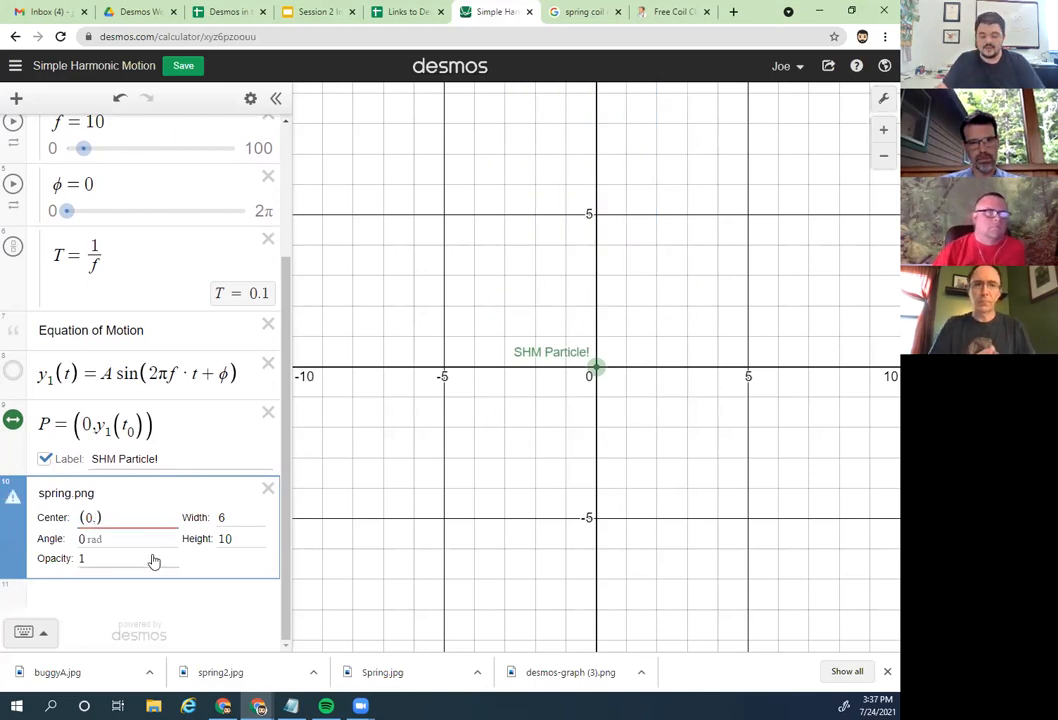
pyautogui.write('0')
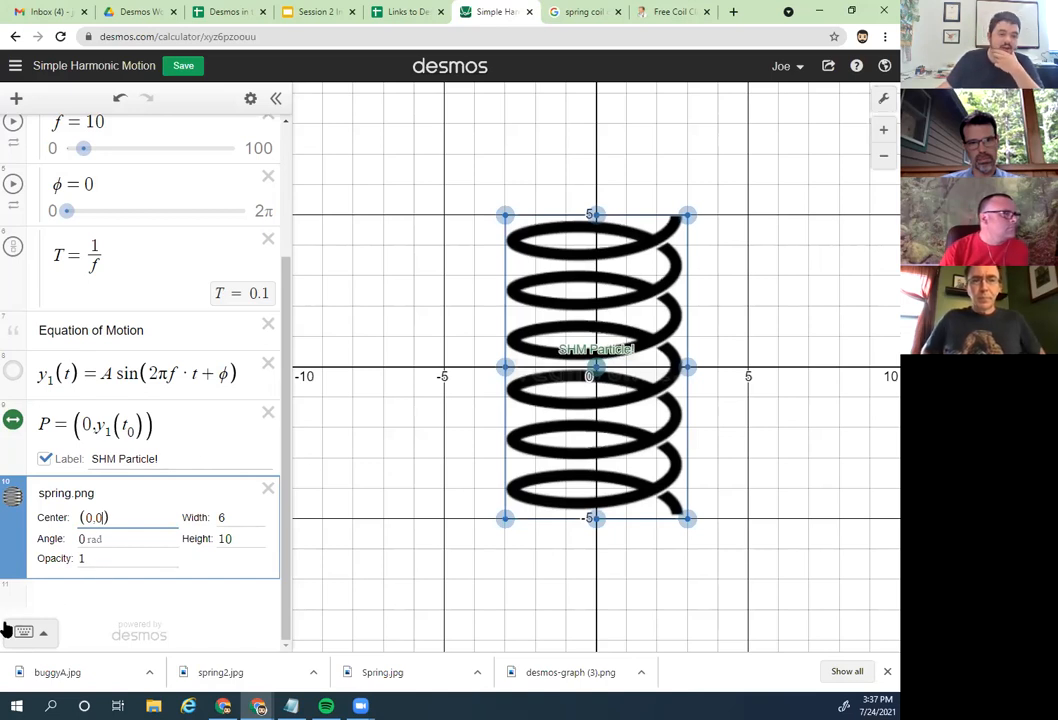
# Step: Set the width of the spring.png image to 3
pyautogui.click(230, 513)
pyautogui.moveTo(229, 513); pyautogui.dragTo(205, 510)
pyautogui.write('3')
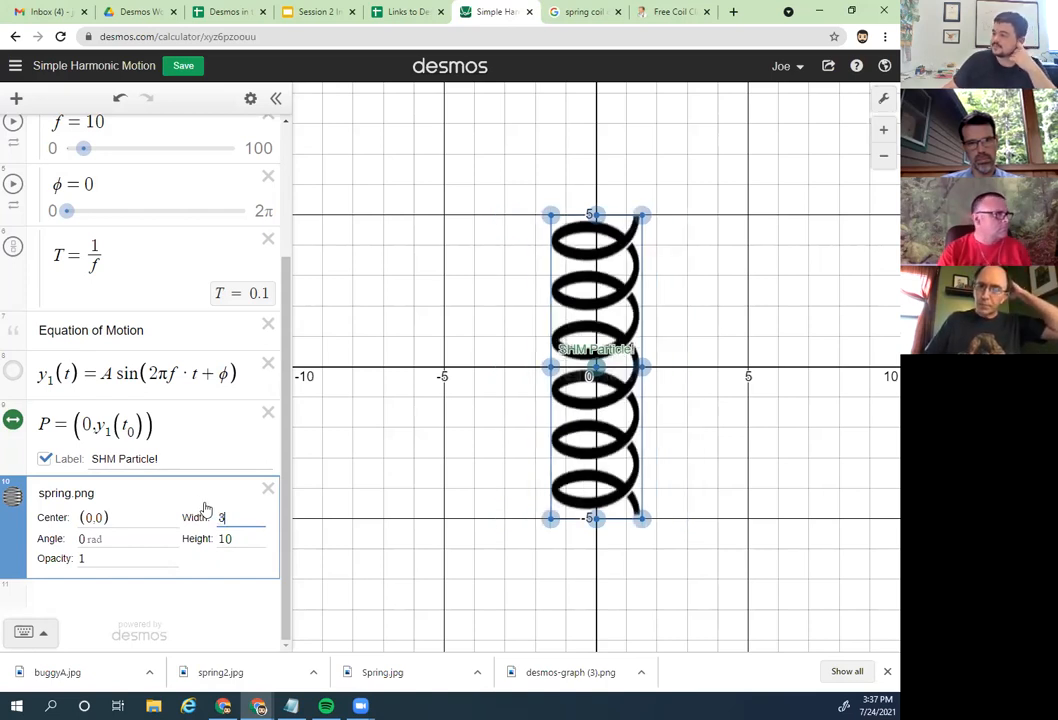
# Step: Set the height of the spring.png image to y₁(t₀), matching particle P's vertical coordinate
pyautogui.click(241, 540)
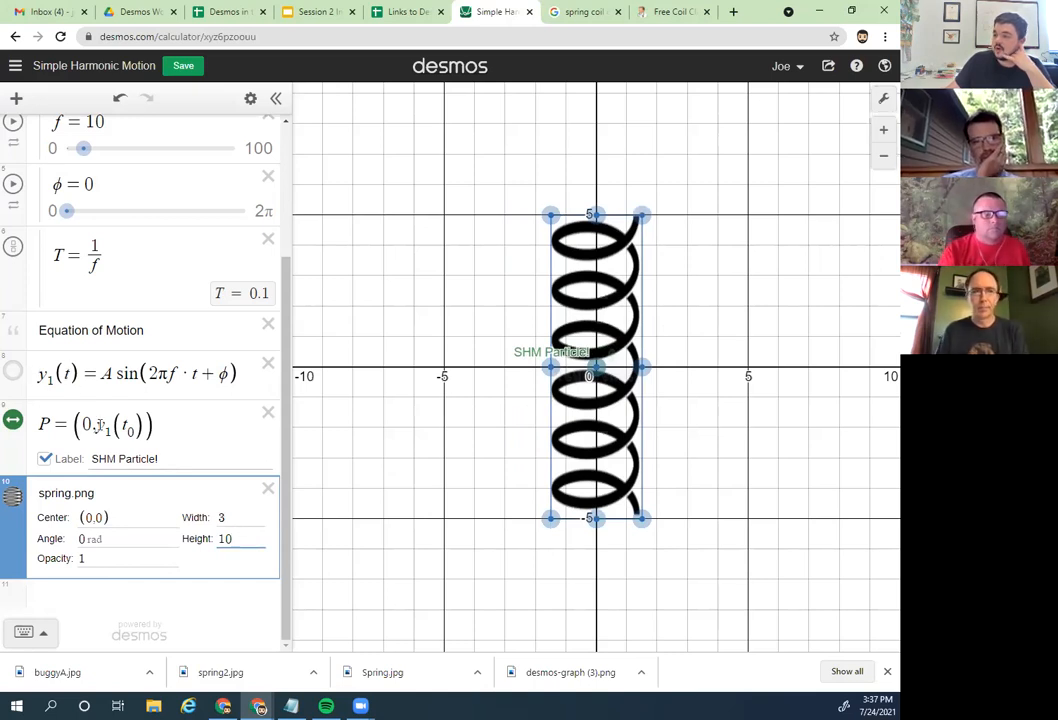
pyautogui.moveTo(96, 427); pyautogui.dragTo(137, 425)
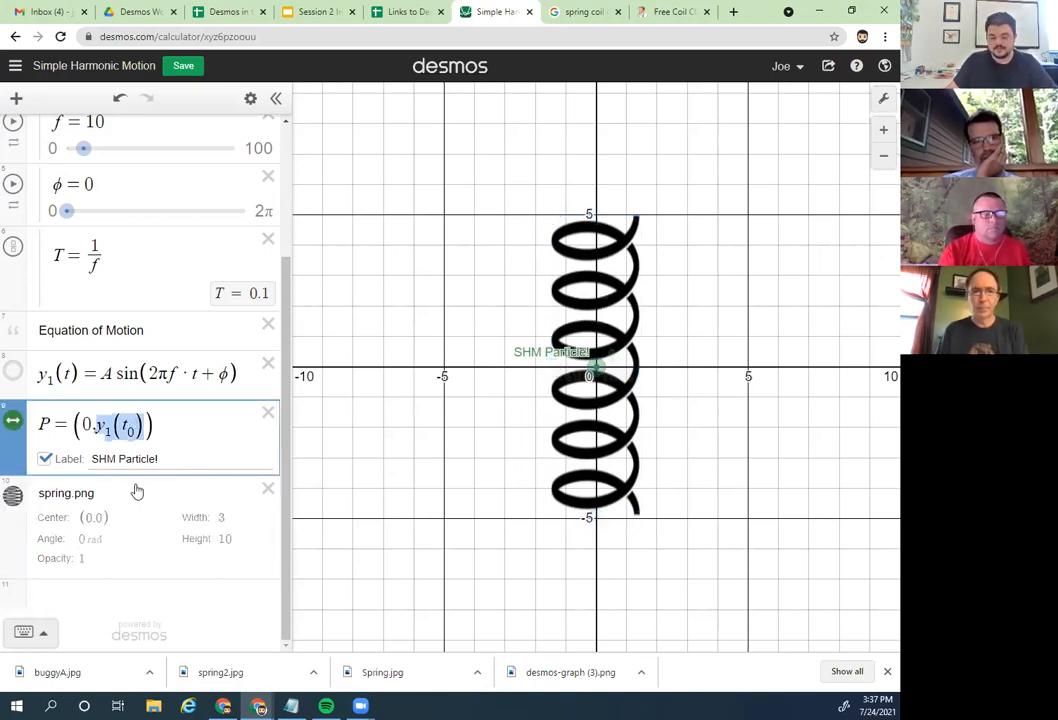
pyautogui.click(233, 539)
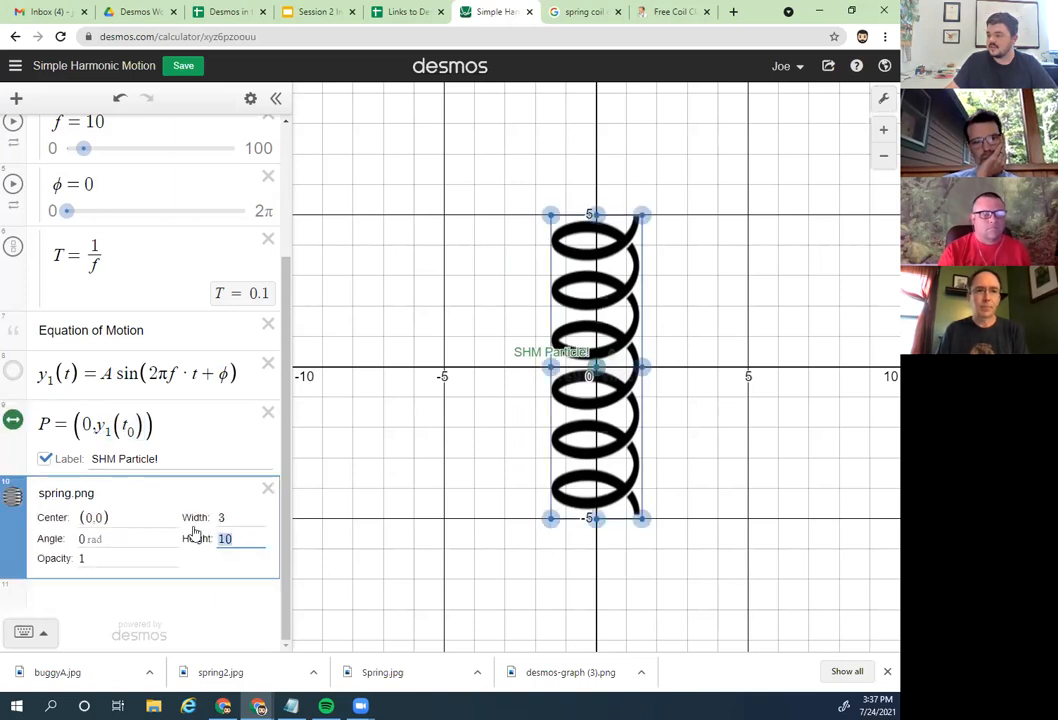
pyautogui.write('y1(t')
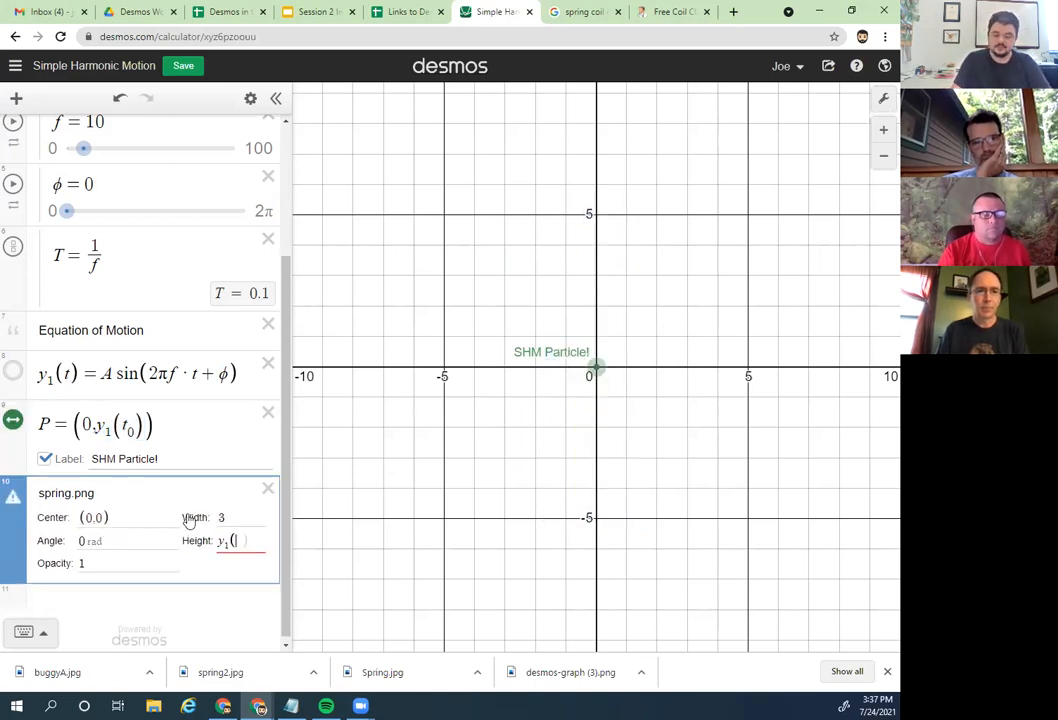
pyautogui.write('0')
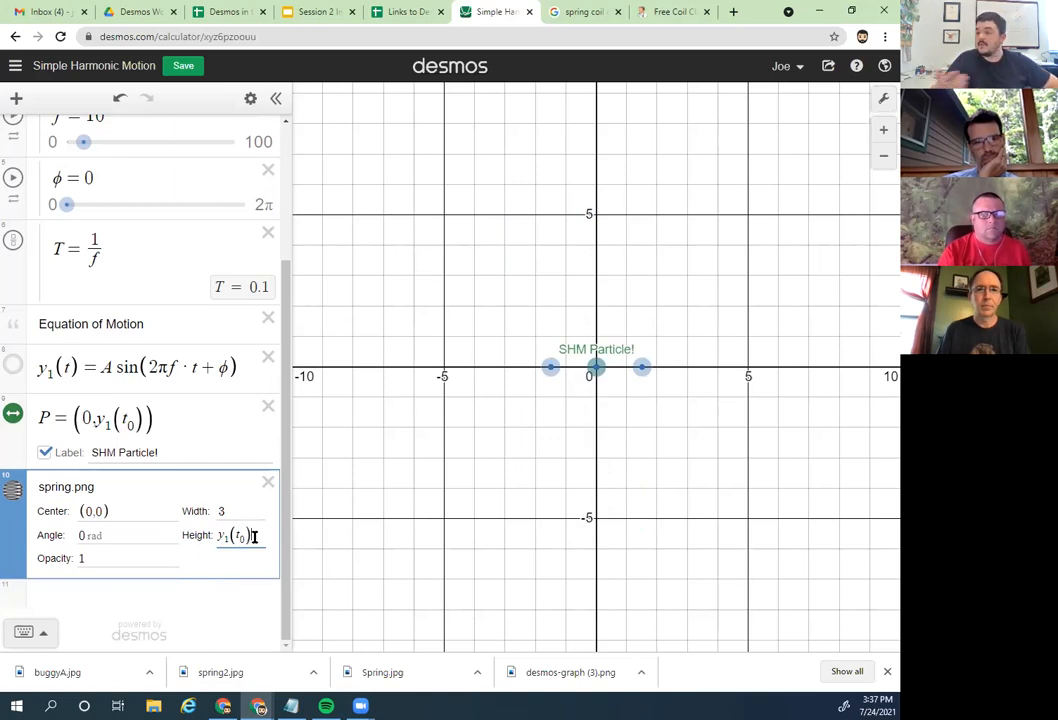
# Step: Set the height of the spring.png image to P.y
pyautogui.moveTo(255, 537); pyautogui.dragTo(190, 538)
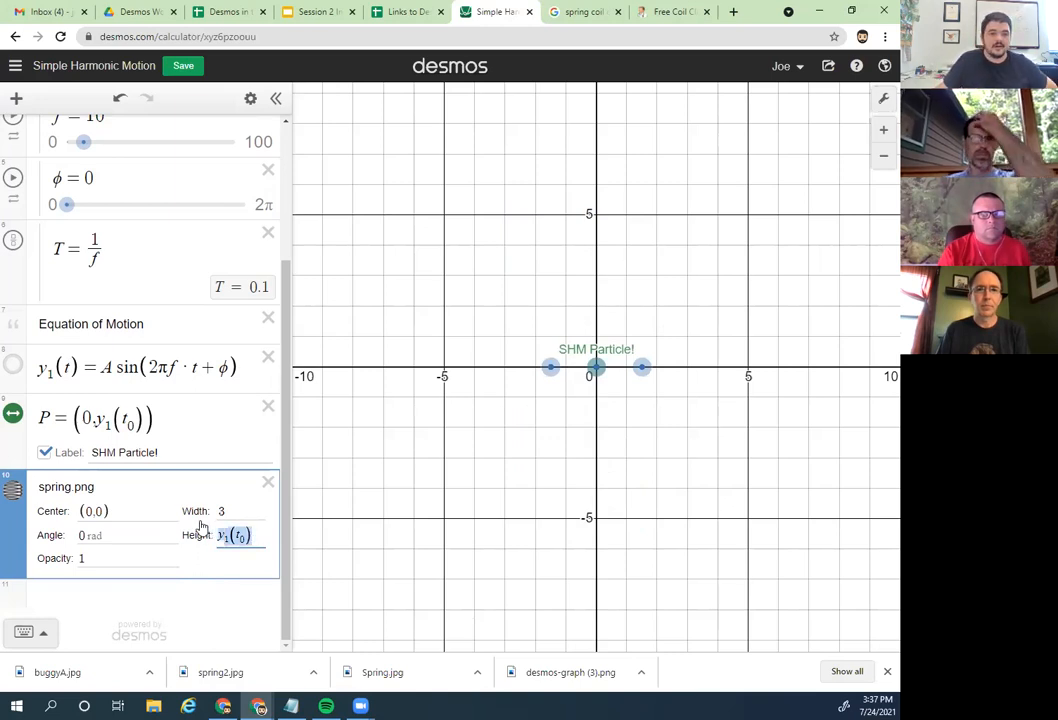
pyautogui.write('P')
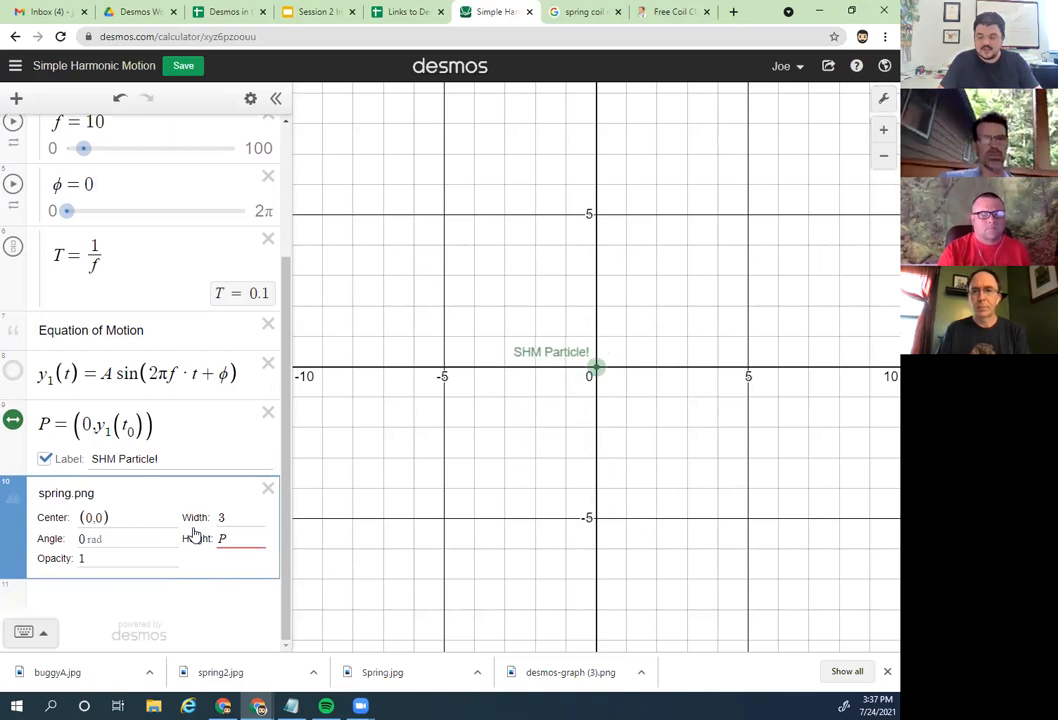
pyautogui.write('.y')
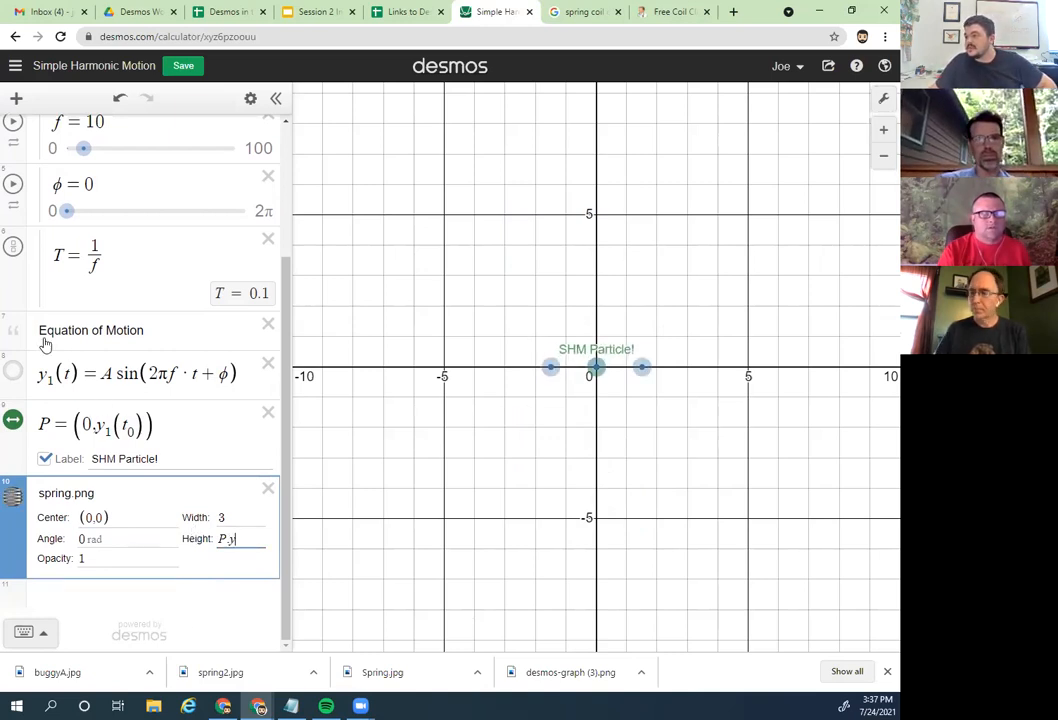
# Step: Play the t₀ slider to check how the spring image stretches as the particle moves
pyautogui.scroll(2, 180, 420)
pyautogui.scroll(-2, 181, 421)
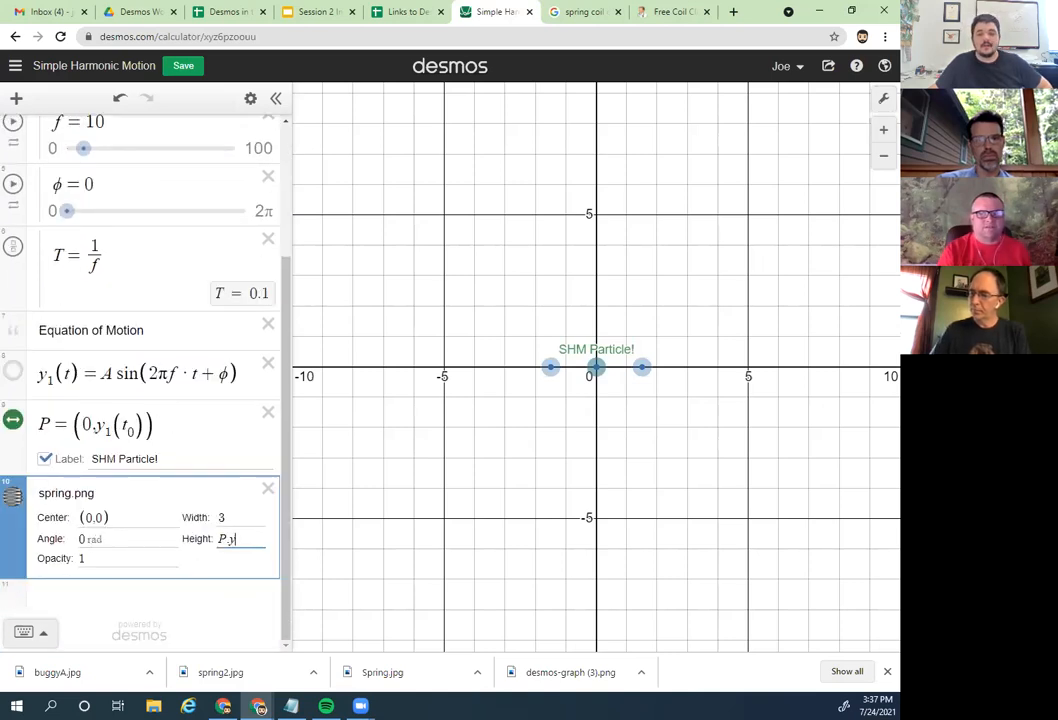
pyautogui.scroll(2, 150, 300)
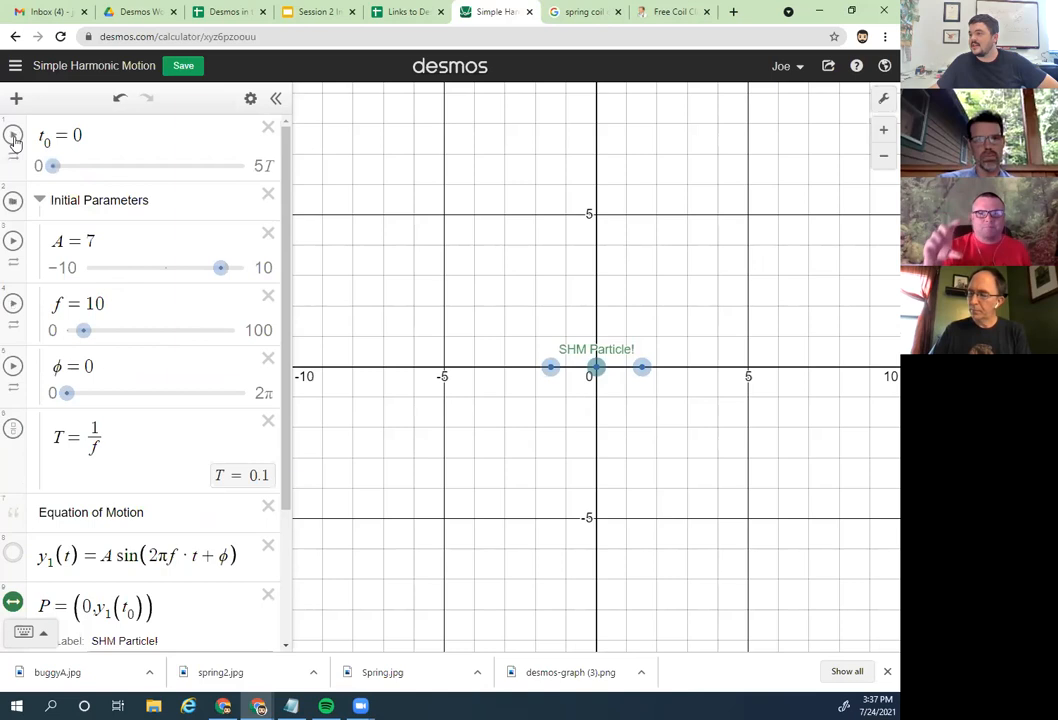
pyautogui.click(13, 134)
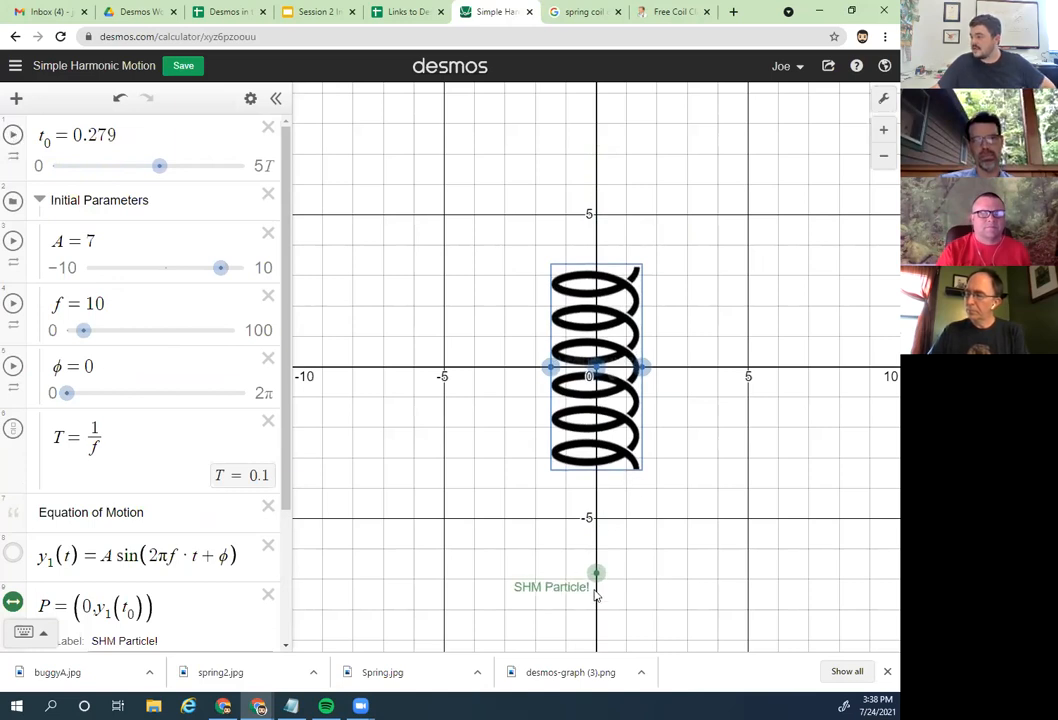
# Step: Set the center of the spring.png image to (0, P.y/2) so one end follows the particle
pyautogui.scroll(-3, 150, 447)
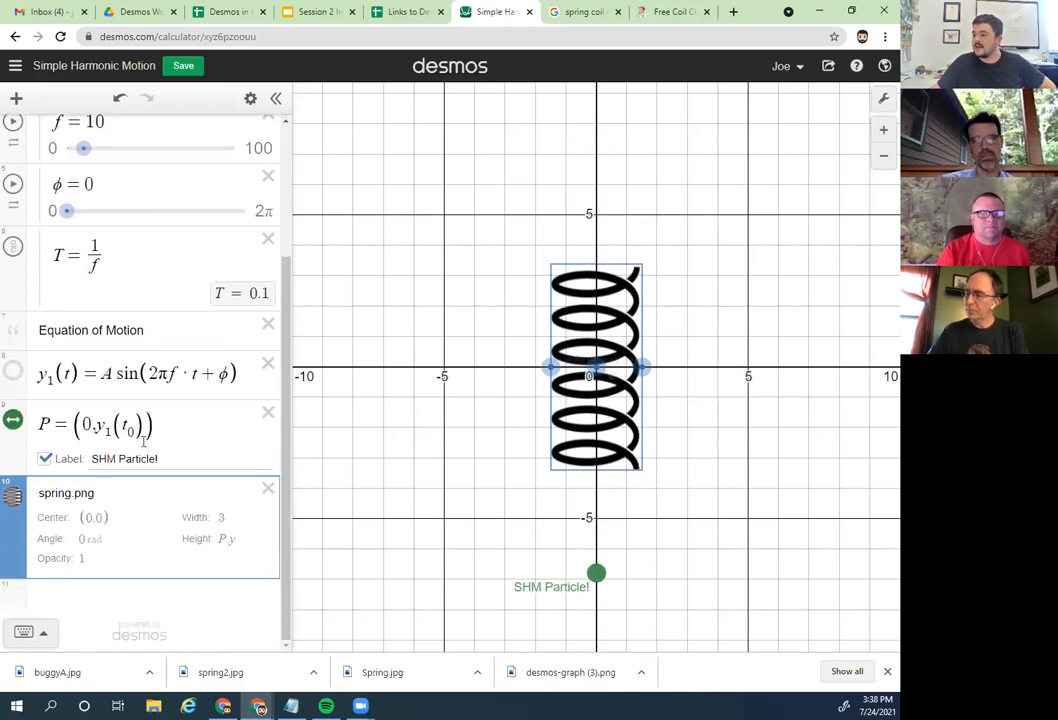
pyautogui.click(213, 517)
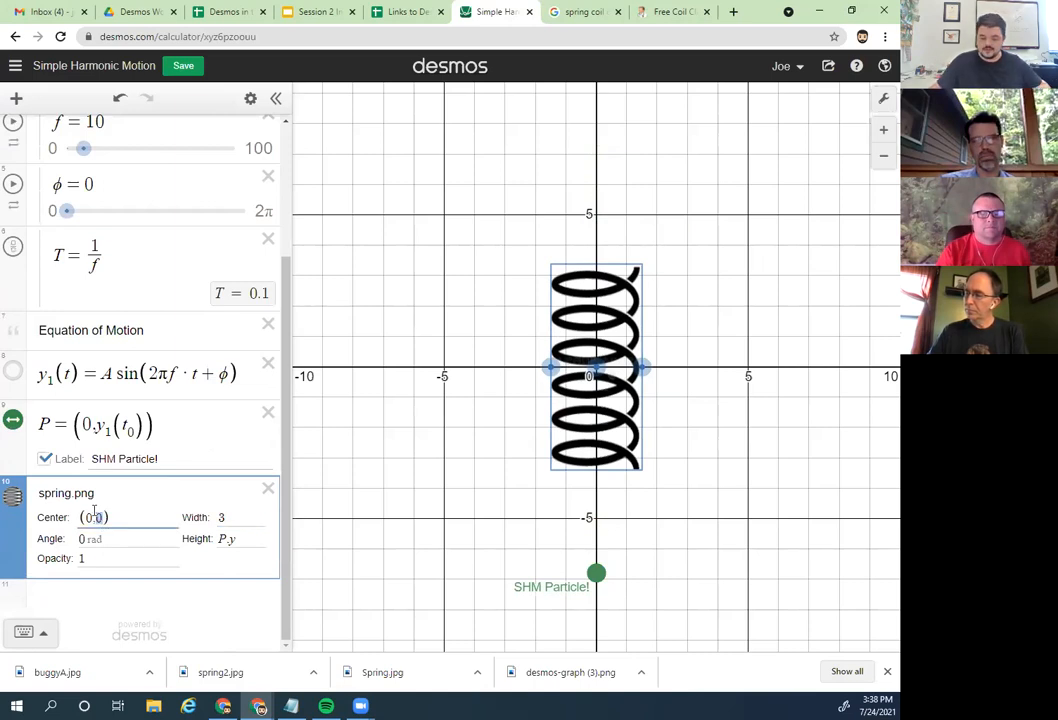
pyautogui.write('P')
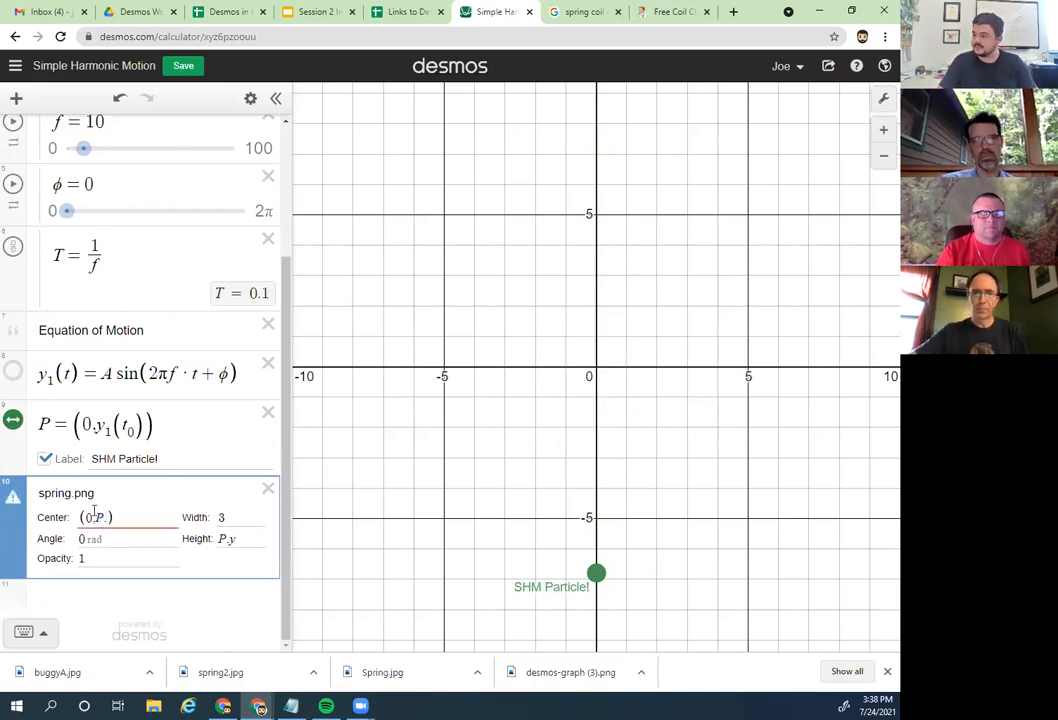
pyautogui.write('.y/2')
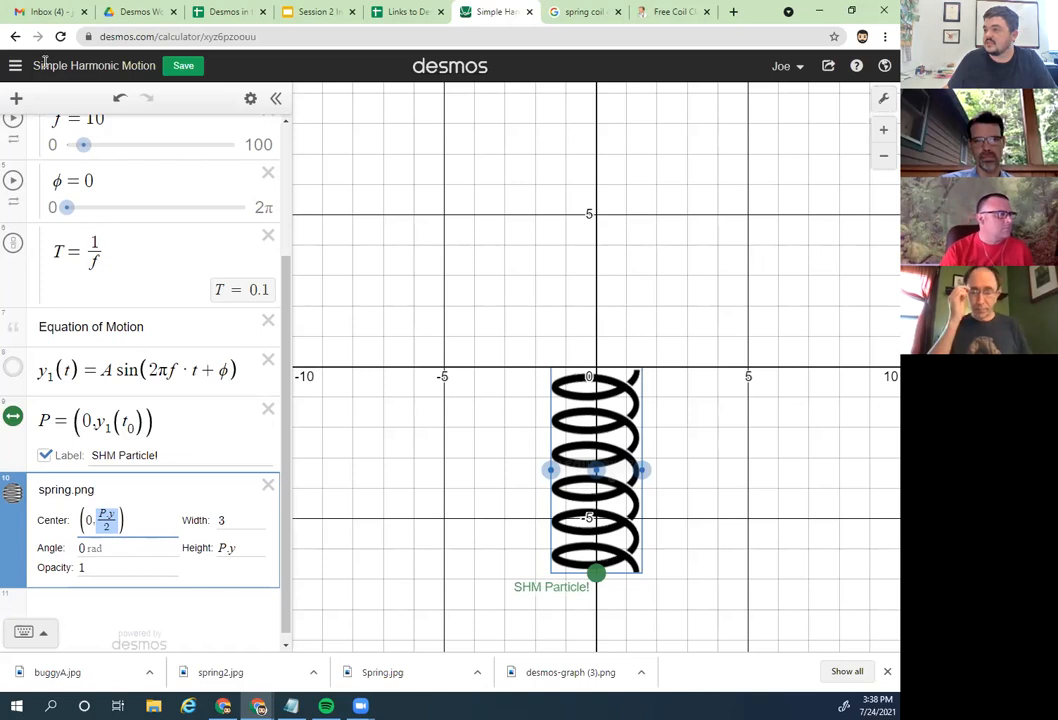
# Step: Animate t₀ again and check the spring's motion against the image's center and height expressions
pyautogui.scroll(2, 35, 178)
pyautogui.click(13, 136)
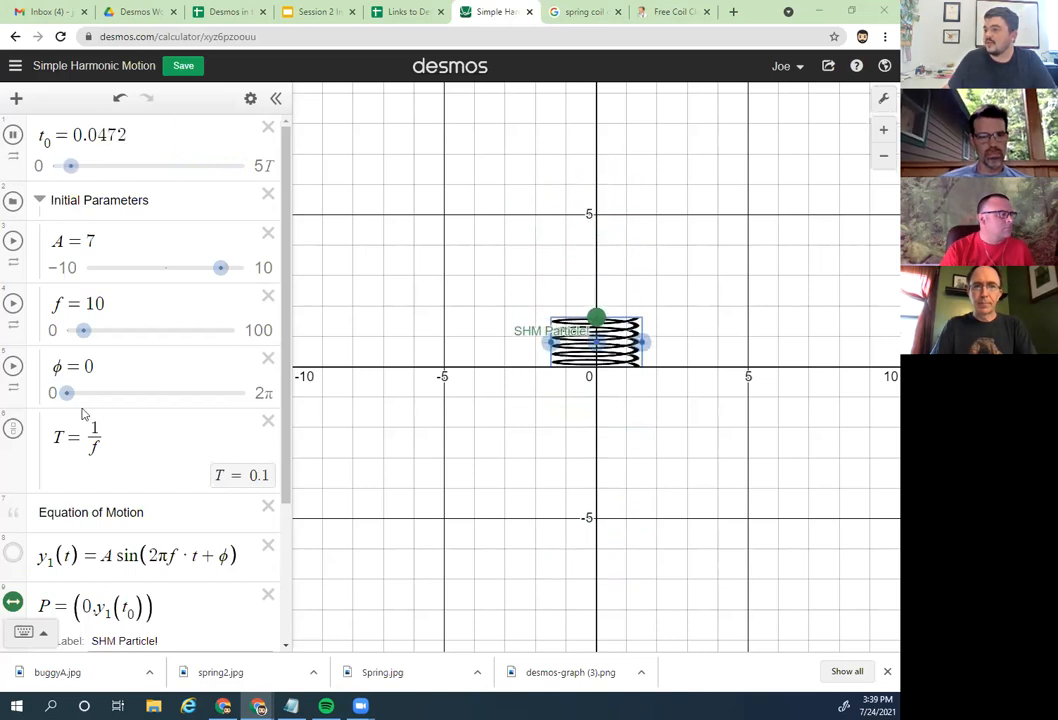
pyautogui.scroll(-3, 220, 388)
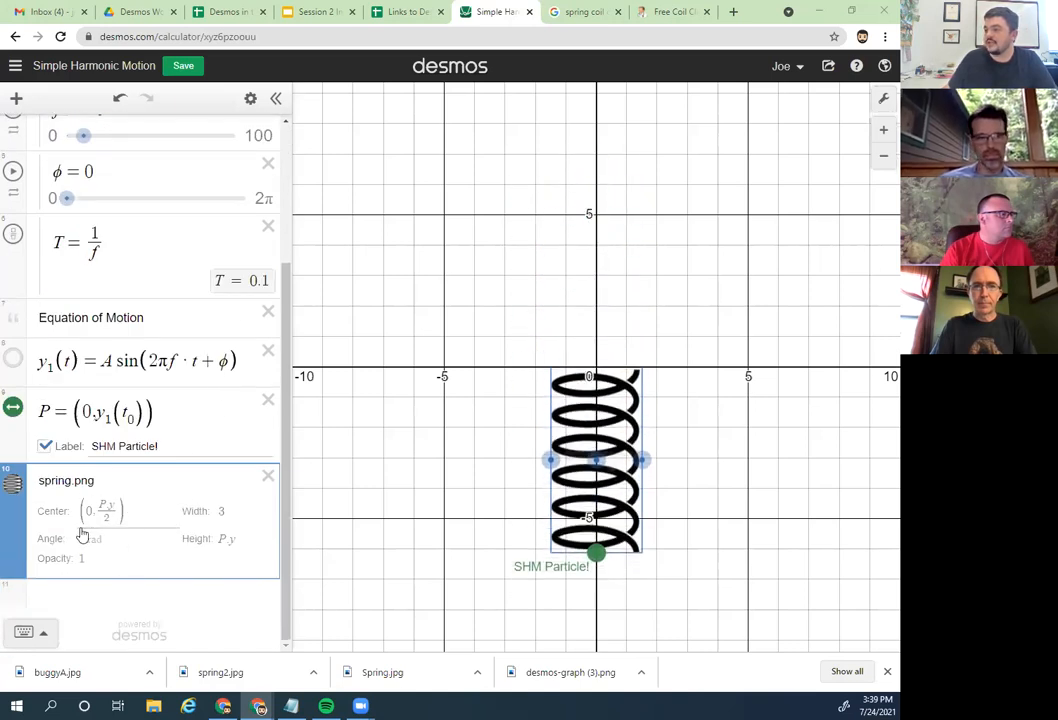
pyautogui.click(105, 487)
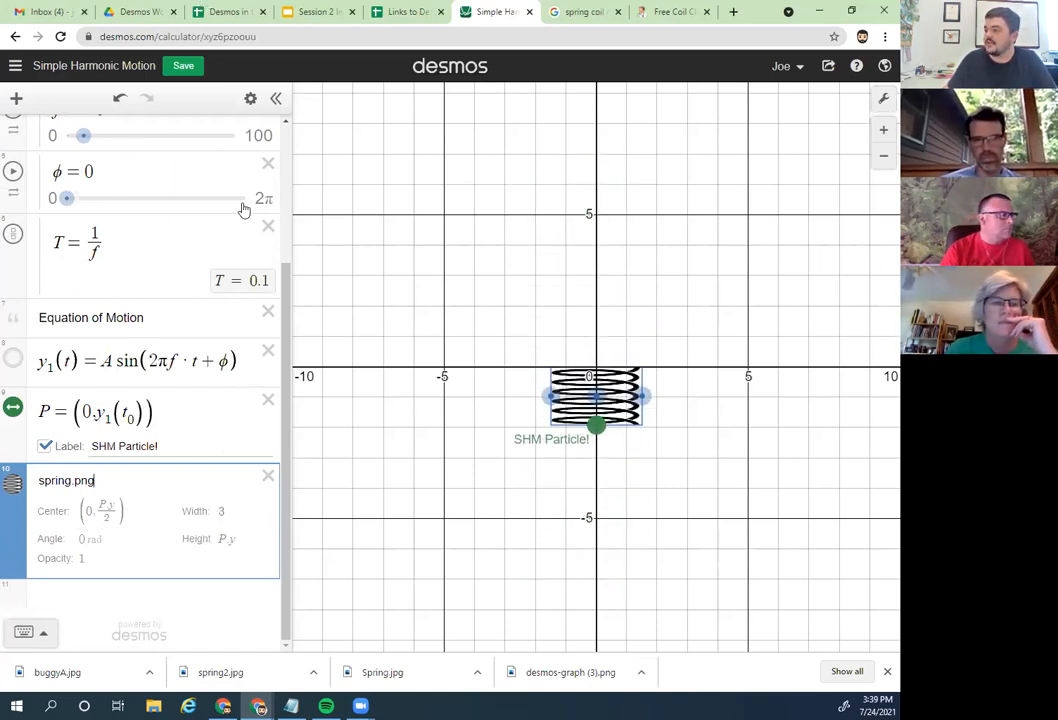
pyautogui.click(240, 546)
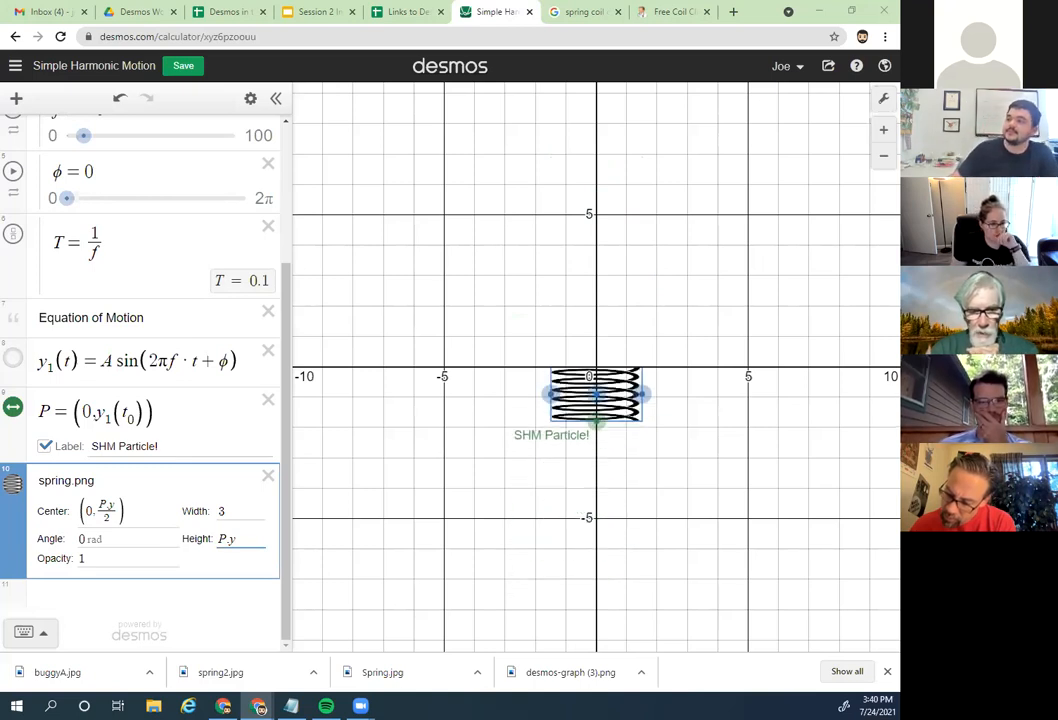
# Step: Stop the animation by moving the t₀ slider to 0.104
pyautogui.moveTo(285, 283); pyautogui.dragTo(281, 135)
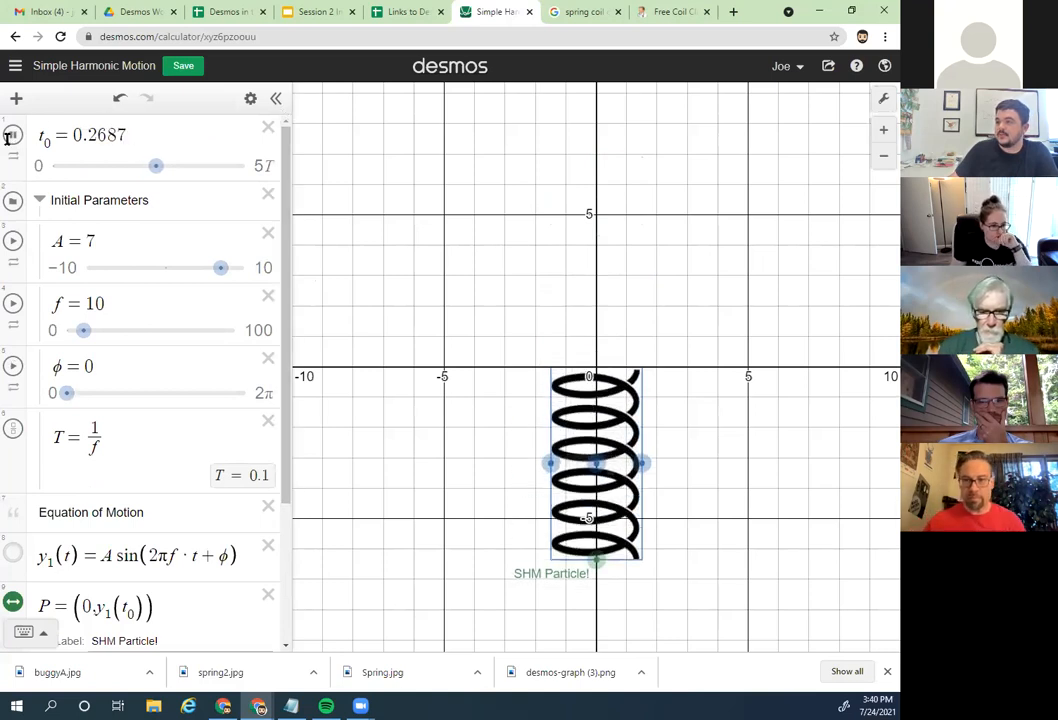
pyautogui.click(160, 167)
pyautogui.moveTo(160, 167); pyautogui.dragTo(92, 168)
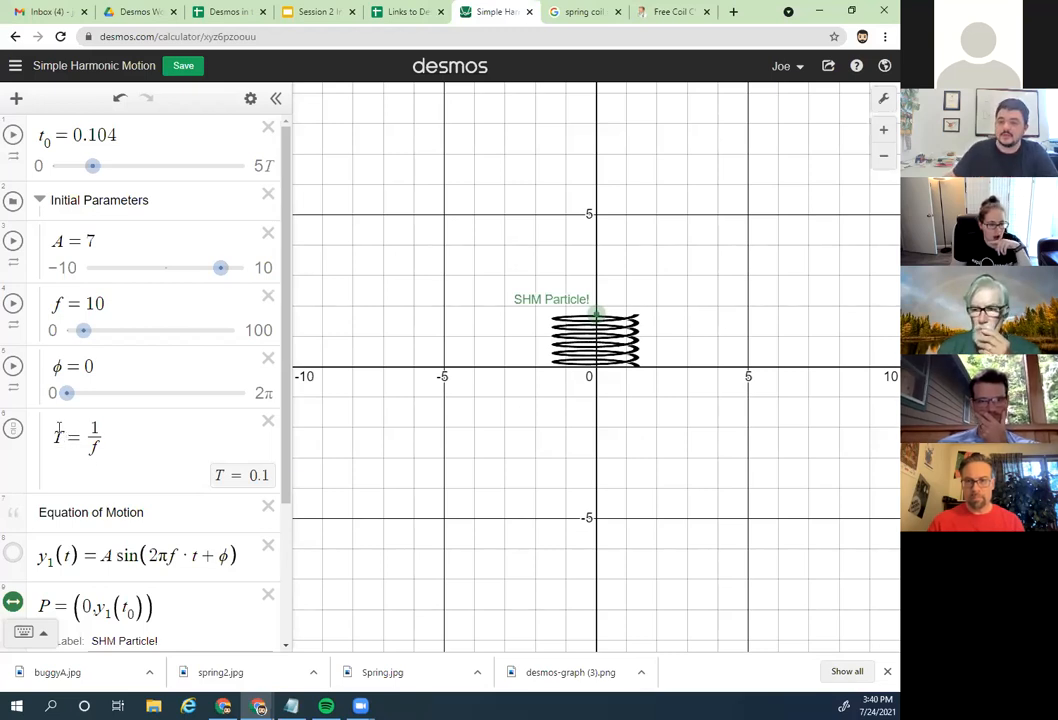
# Step: Examine the period definition, the limits of the t₀ slider and the graph's angle unit setting
pyautogui.click(103, 437)
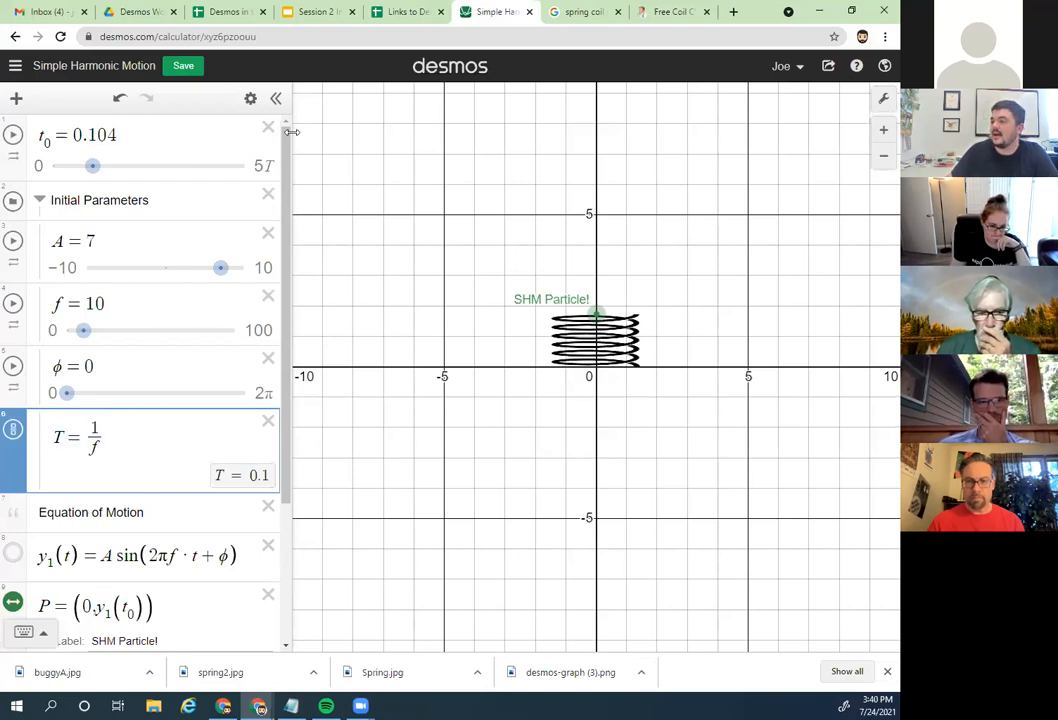
pyautogui.click(263, 168)
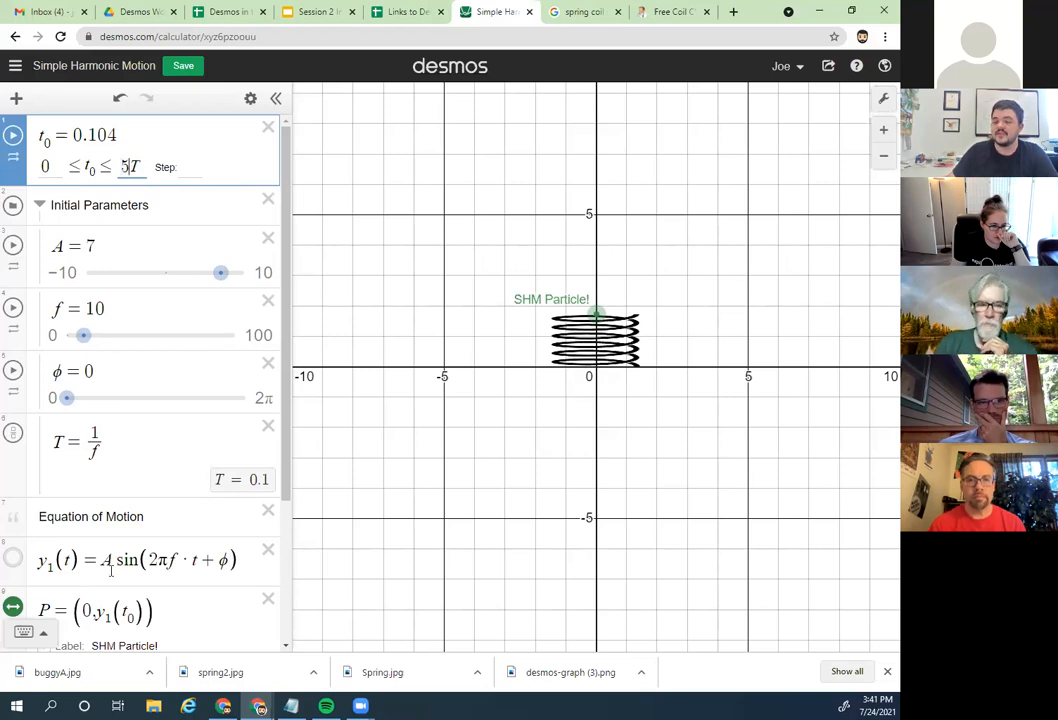
pyautogui.click(884, 104)
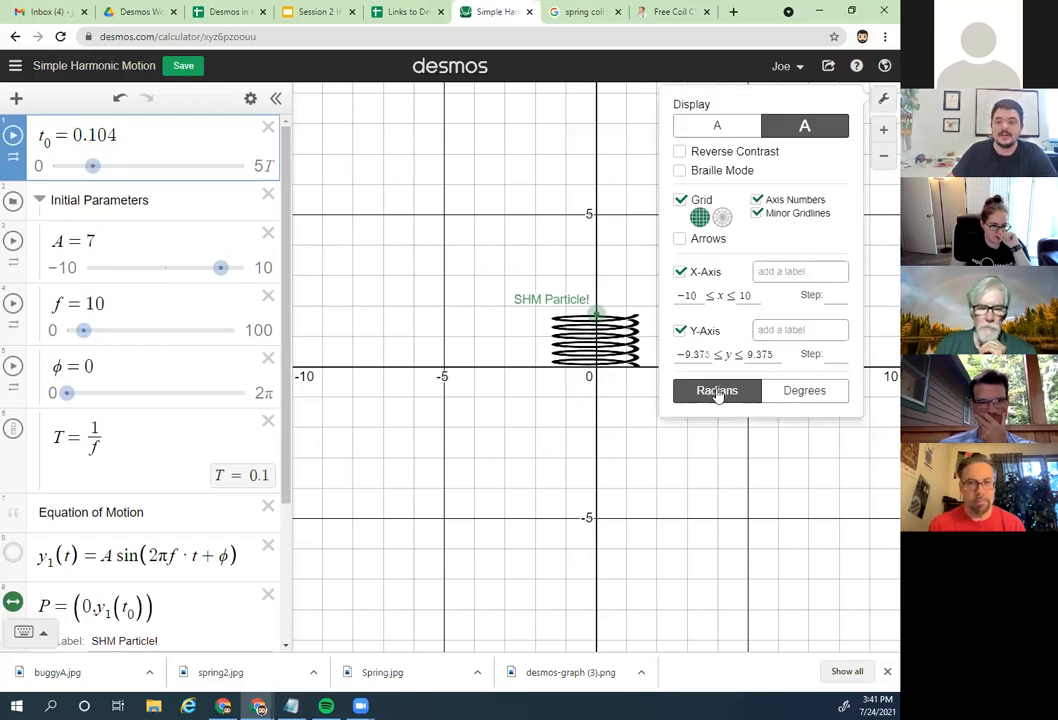
pyautogui.click(882, 99)
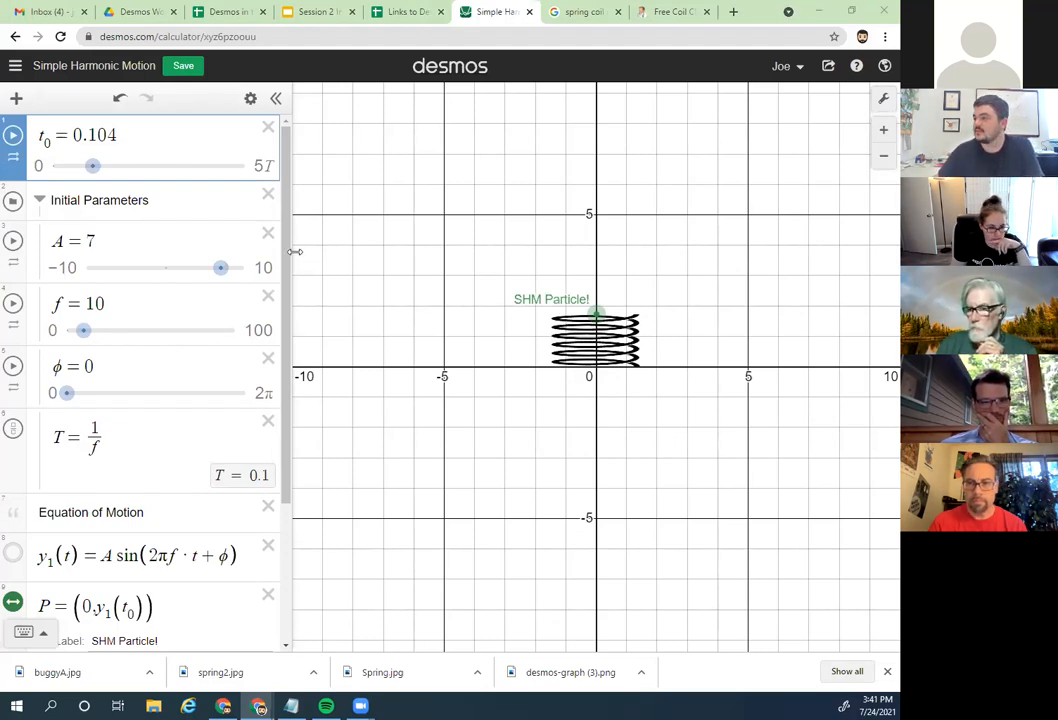
# Step: Review the spring.png center and height expressions, the definition of P and the equation of motion
pyautogui.scroll(-1, 274, 360)
pyautogui.scroll(-1, 274, 360)
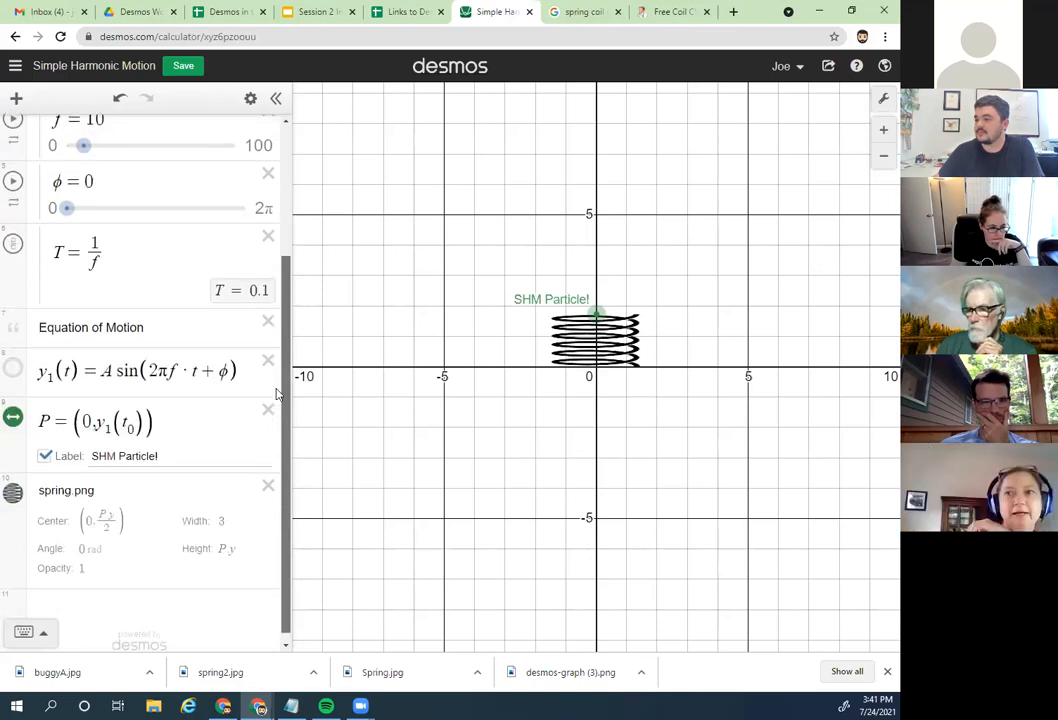
pyautogui.scroll(1, 272, 347)
pyautogui.scroll(-1, 276, 373)
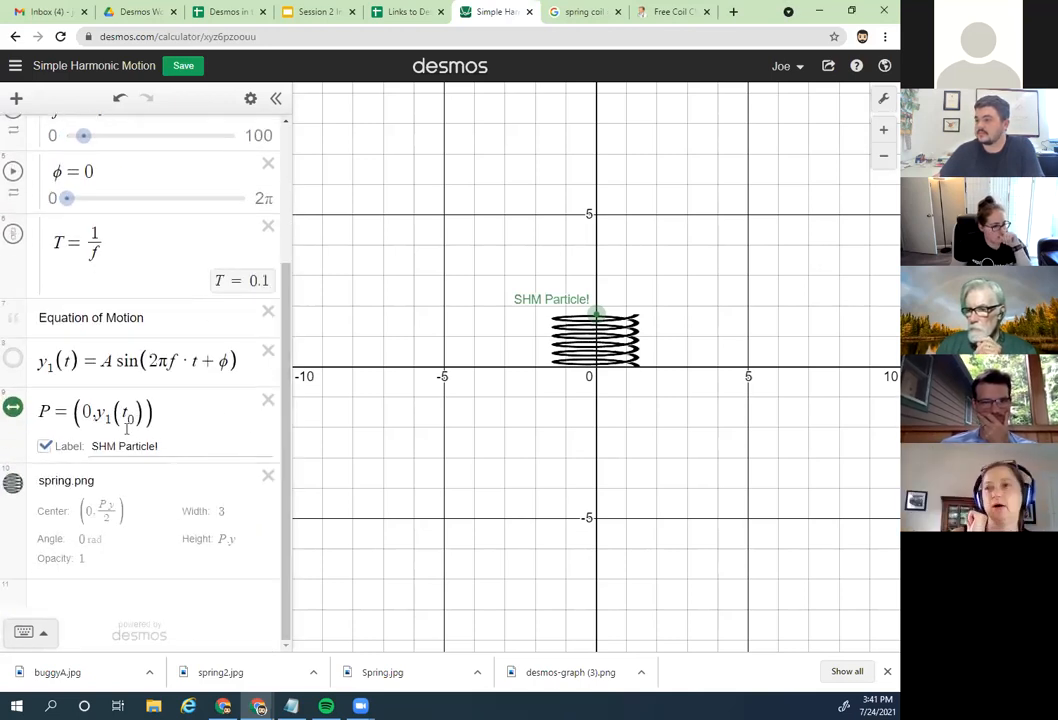
pyautogui.click(112, 506)
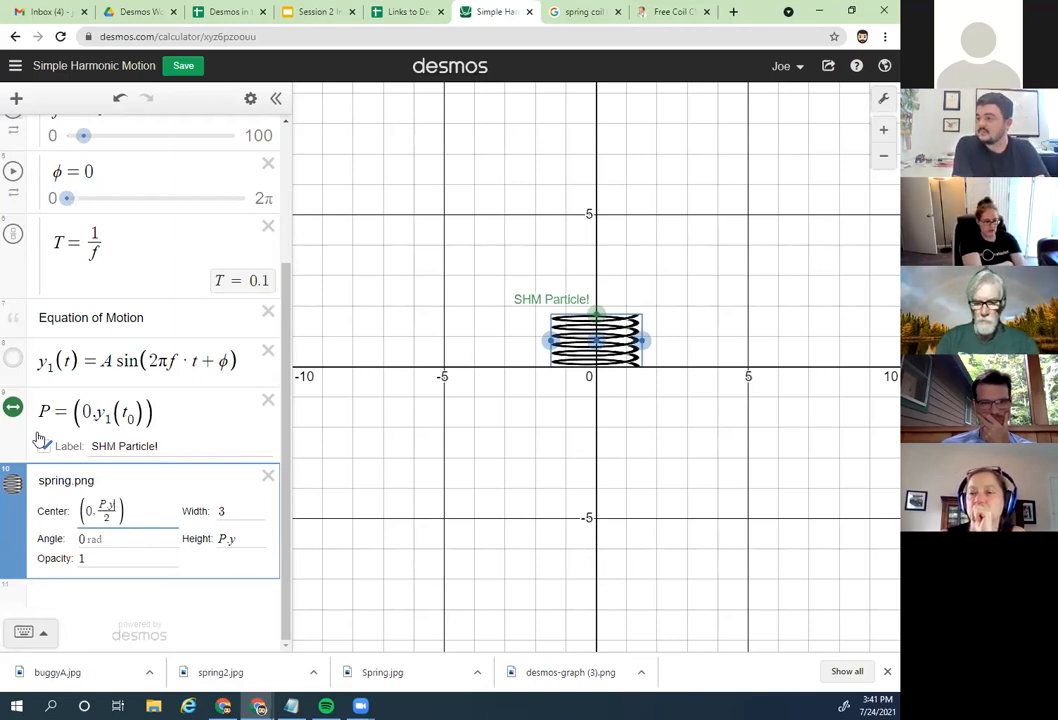
pyautogui.click(230, 546)
pyautogui.doubleClick(235, 546)
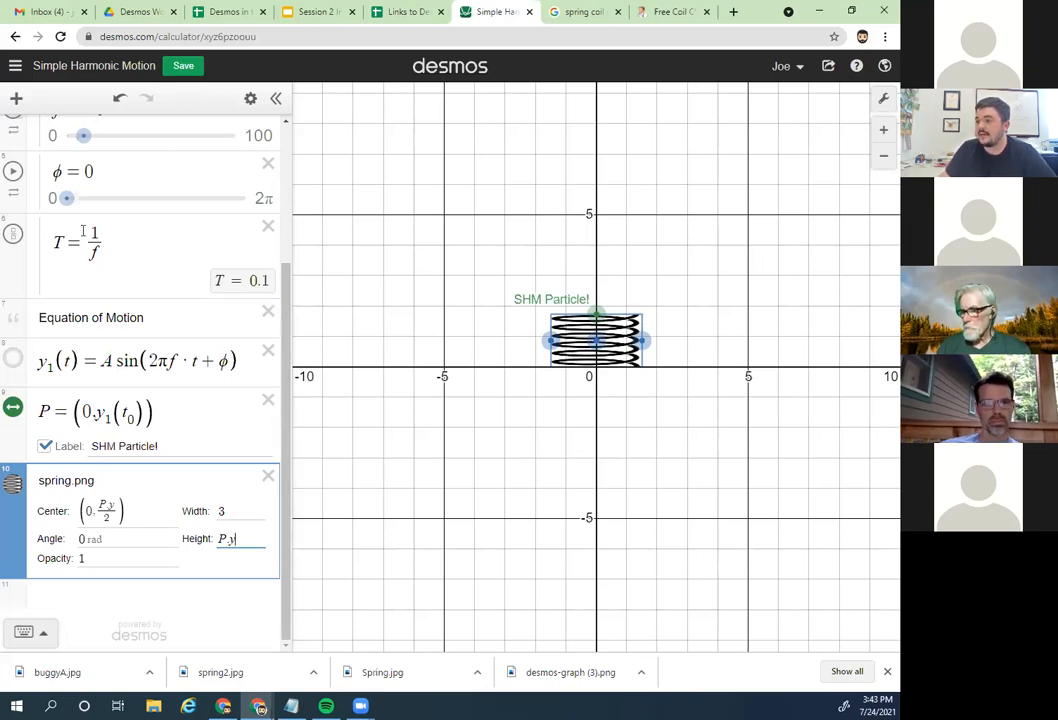
pyautogui.click(238, 361)
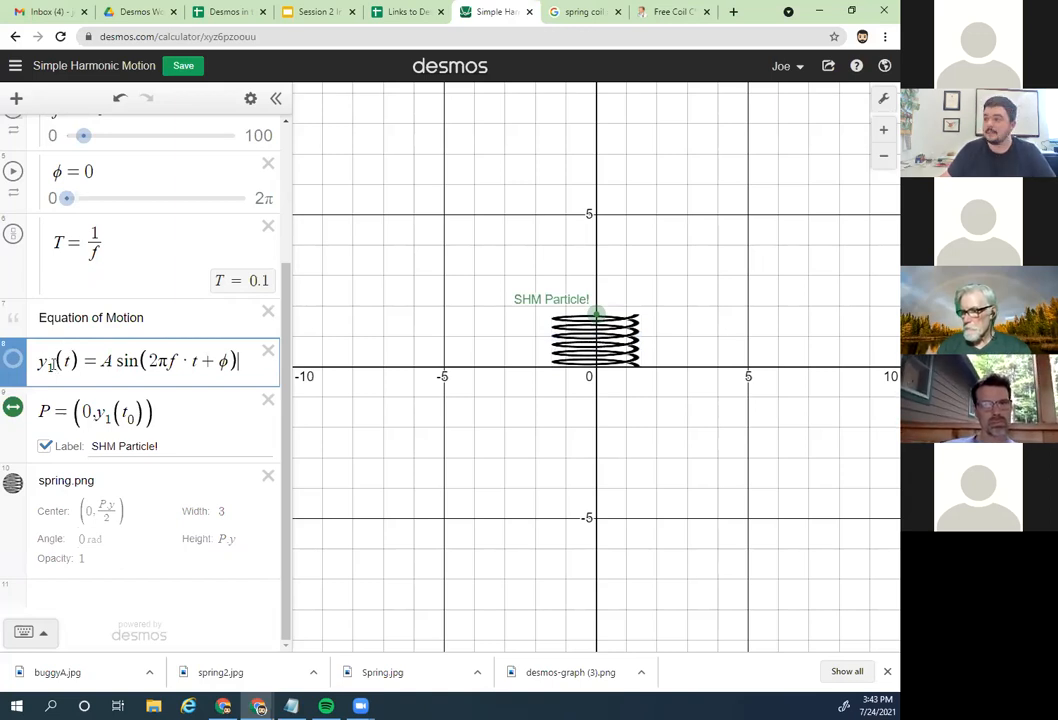
# Step: Add a constant offset of +9 to the y₁(t) equation of motion and bring the raised spring into view
pyautogui.scroll(4, 50, 365)
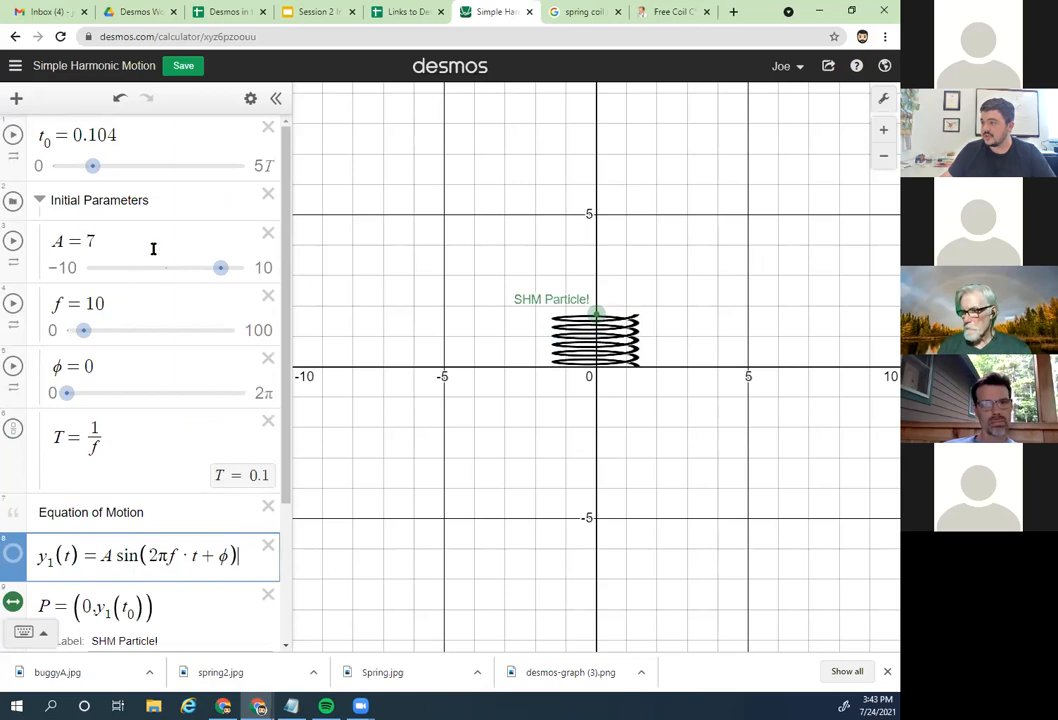
pyautogui.scroll(-4, 239, 365)
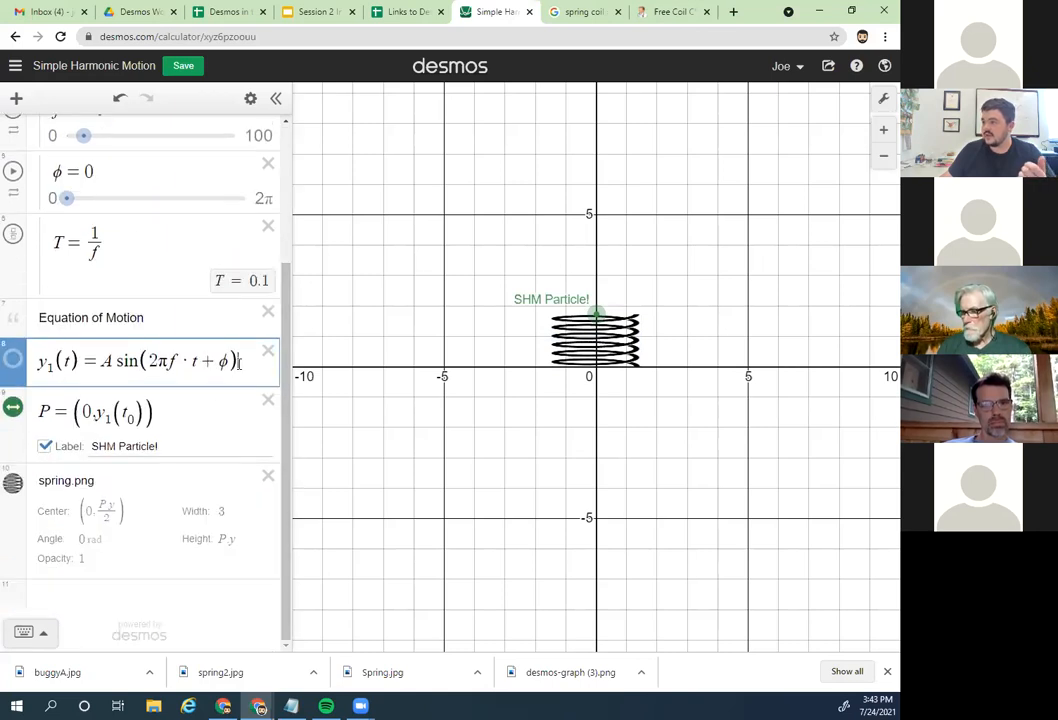
pyautogui.write('+ ')
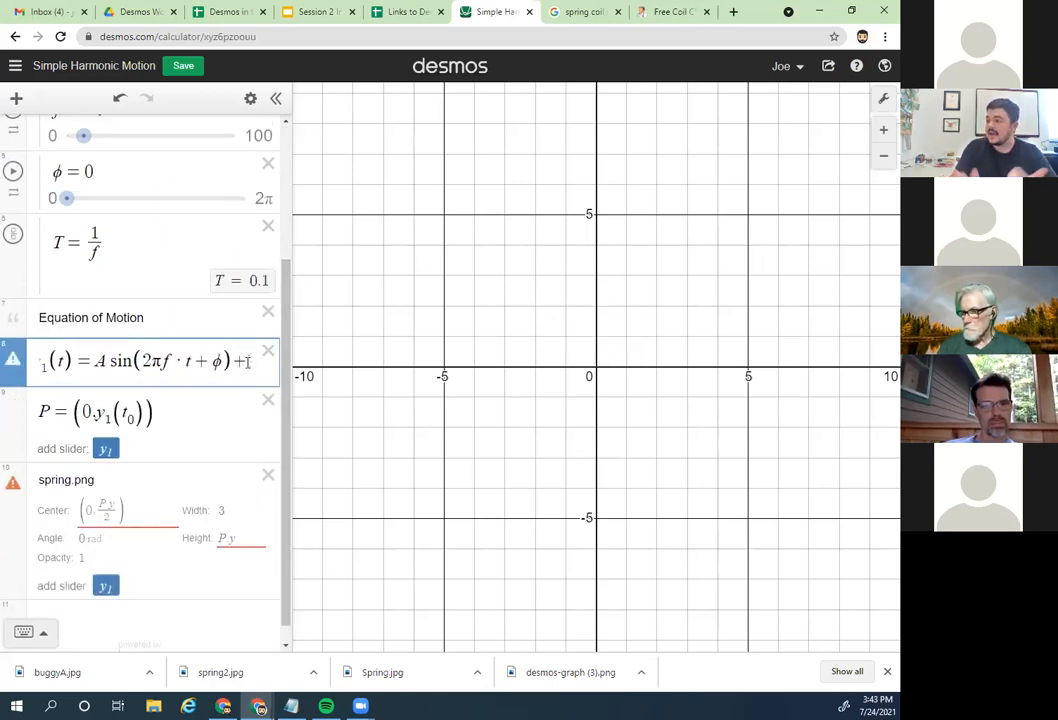
pyautogui.write('9')
pyautogui.moveTo(497, 186); pyautogui.dragTo(527, 397)
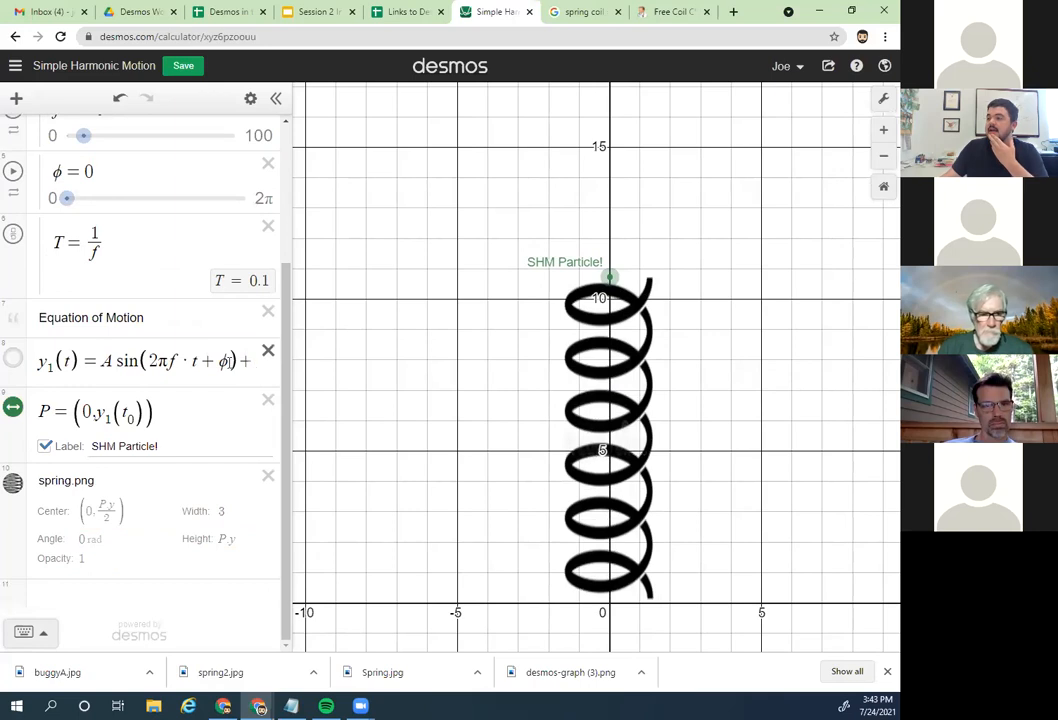
# Step: Review the sine term and constant offset of the equation of motion and animate t₀ to check the spring's motion
pyautogui.moveTo(101, 361); pyautogui.dragTo(203, 363)
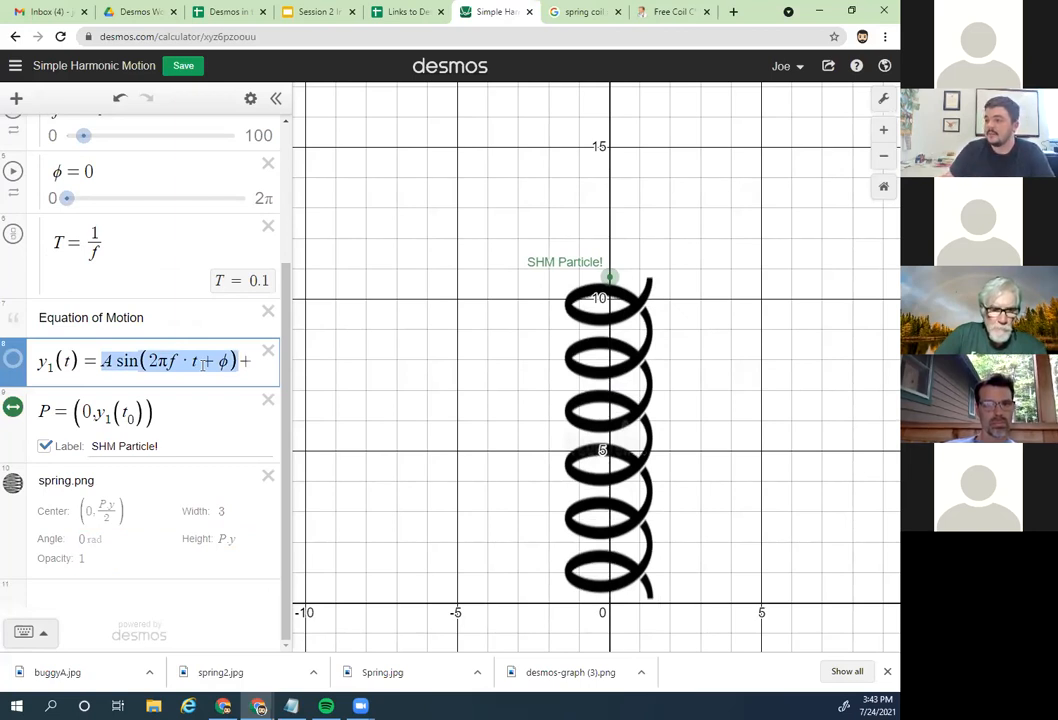
pyautogui.click(203, 365)
pyautogui.moveTo(102, 362); pyautogui.dragTo(240, 362)
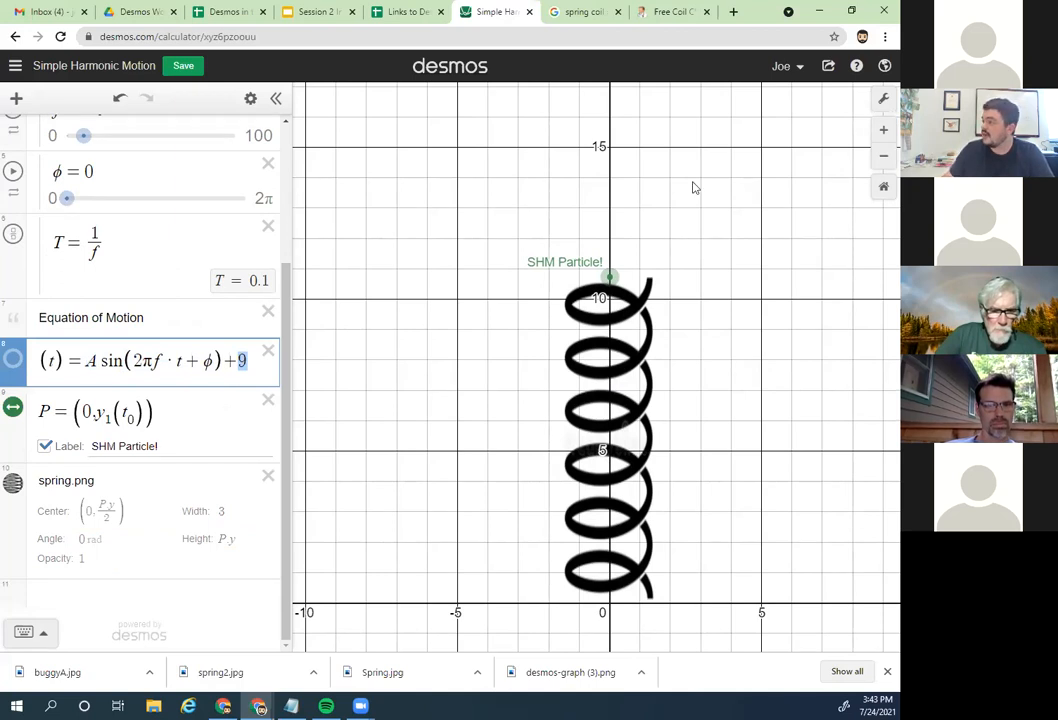
pyautogui.scroll(3, 168, 284)
pyautogui.click(13, 135)
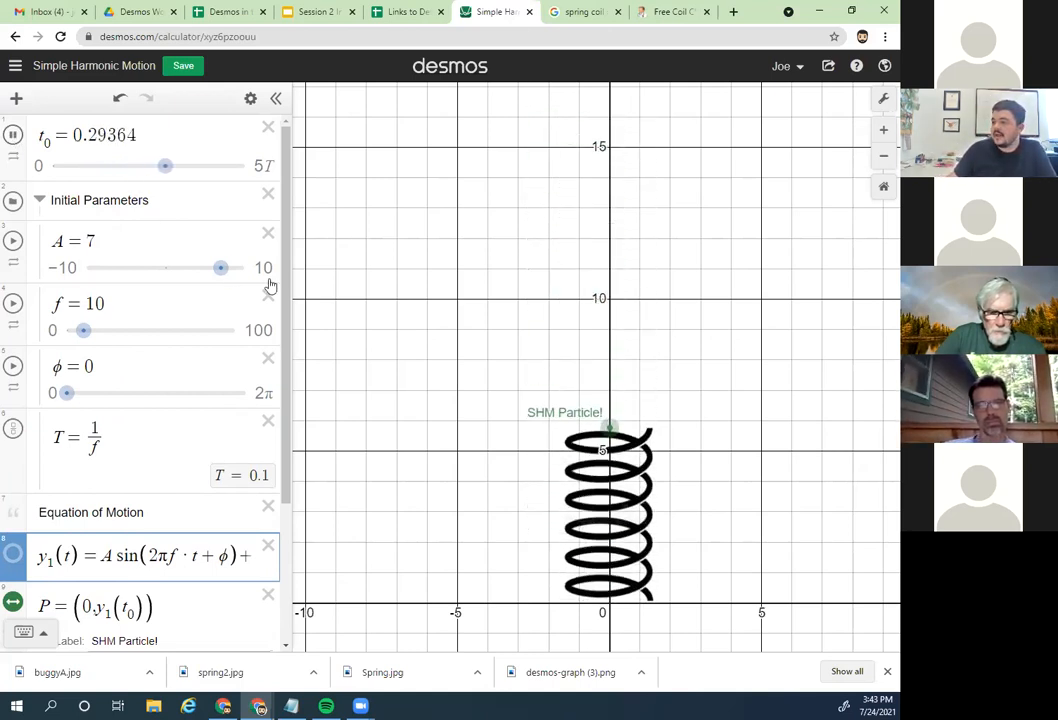
# Step: Enter 9 as the constant offset in the equation of motion again and stop the t₀ animation
pyautogui.moveTo(288, 279); pyautogui.dragTo(288, 357)
pyautogui.click(122, 446)
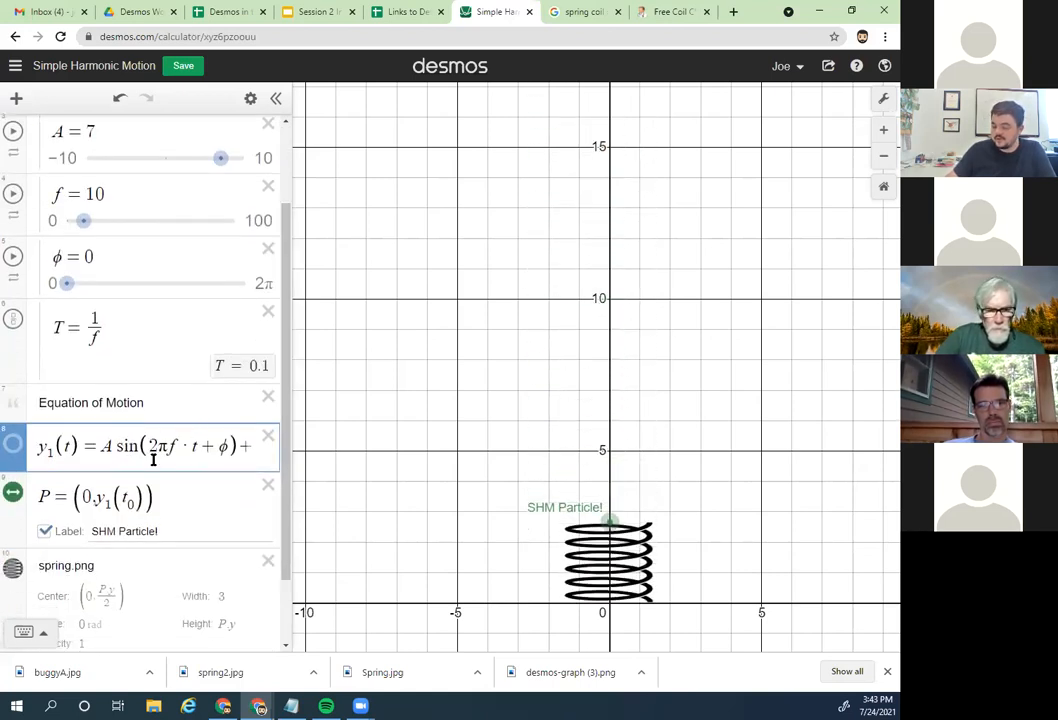
pyautogui.write('9')
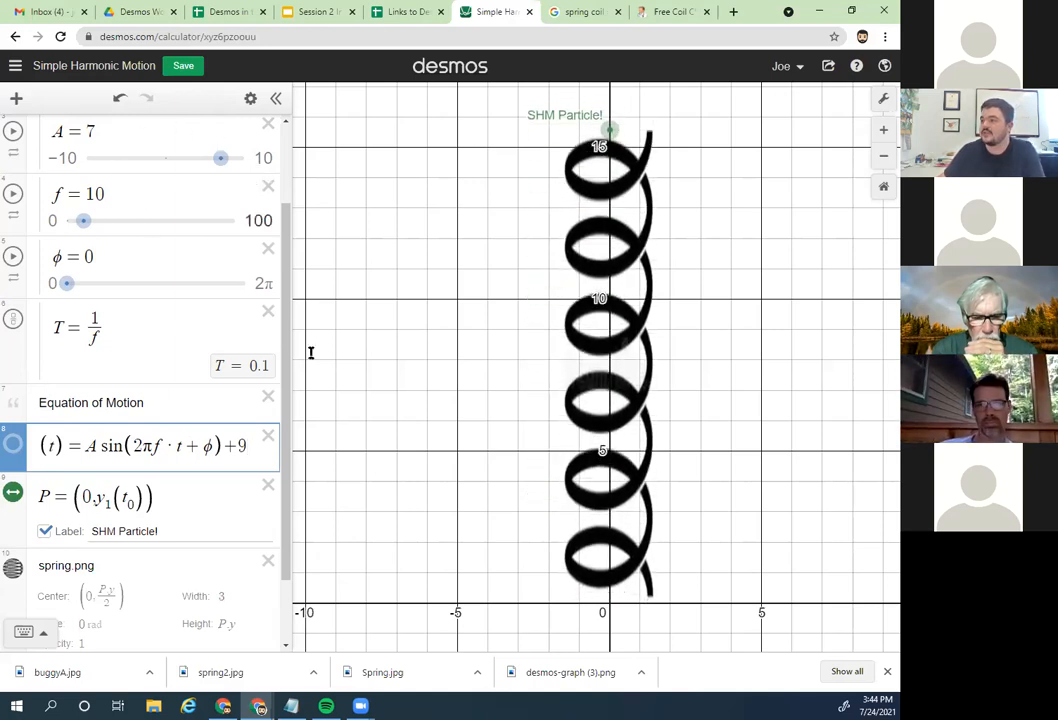
pyautogui.scroll(2, 97, 283)
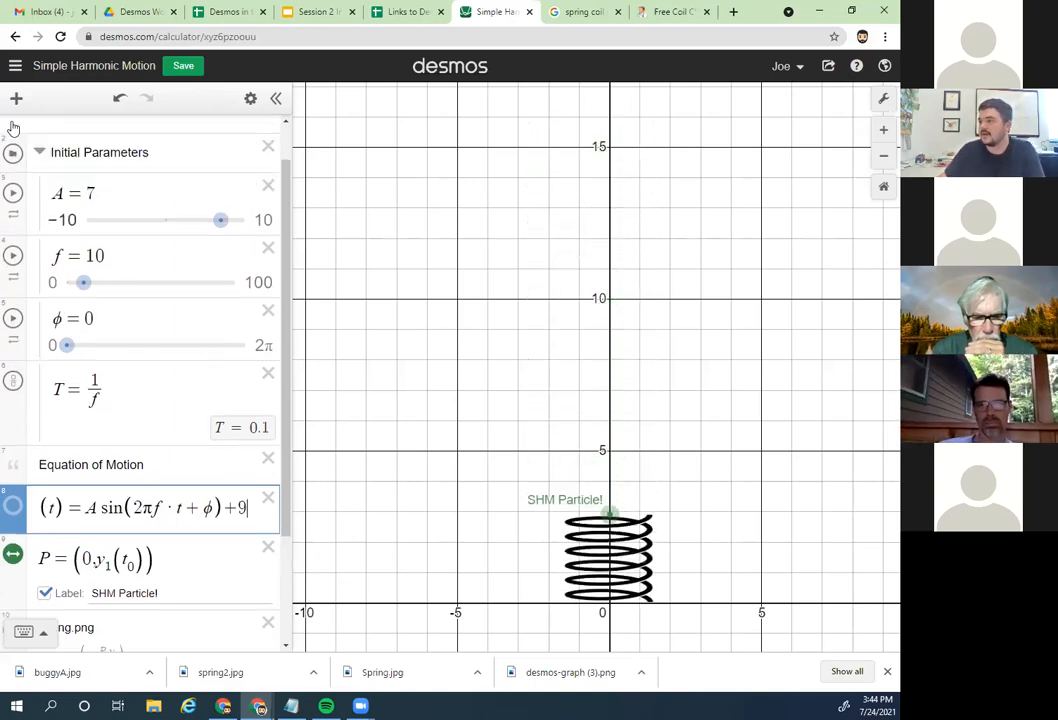
pyautogui.click(17, 137)
# Step: Replace the constant 9 at the end of the y₁(t) equation of motion with (1.2A)
pyautogui.scroll(-3, 172, 335)
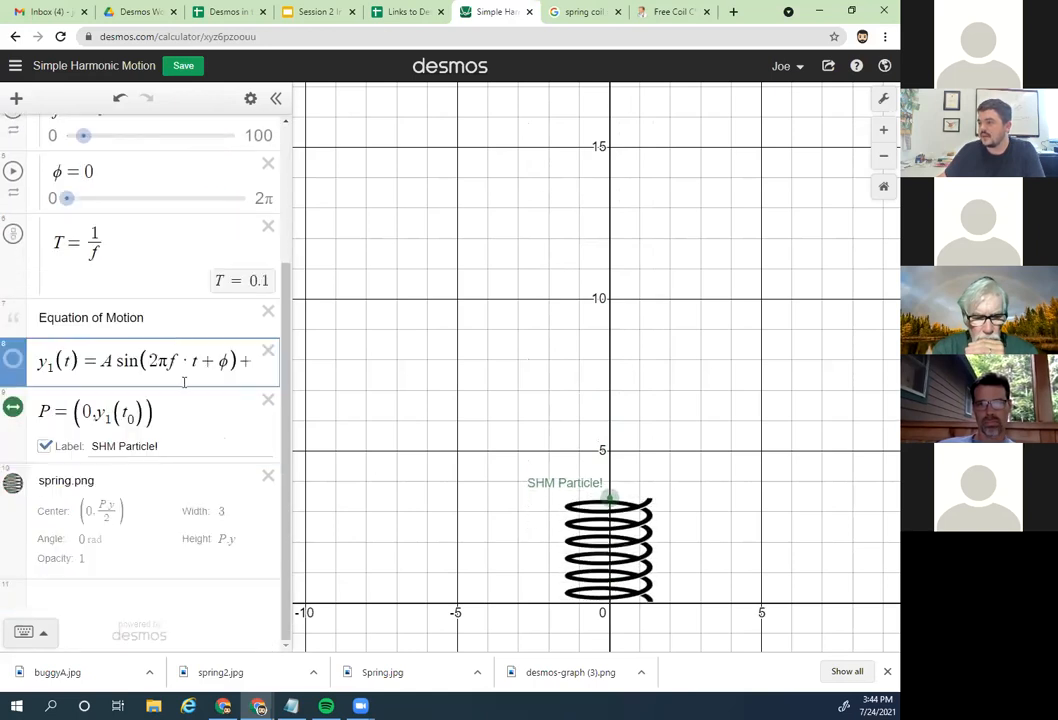
pyautogui.click(254, 361)
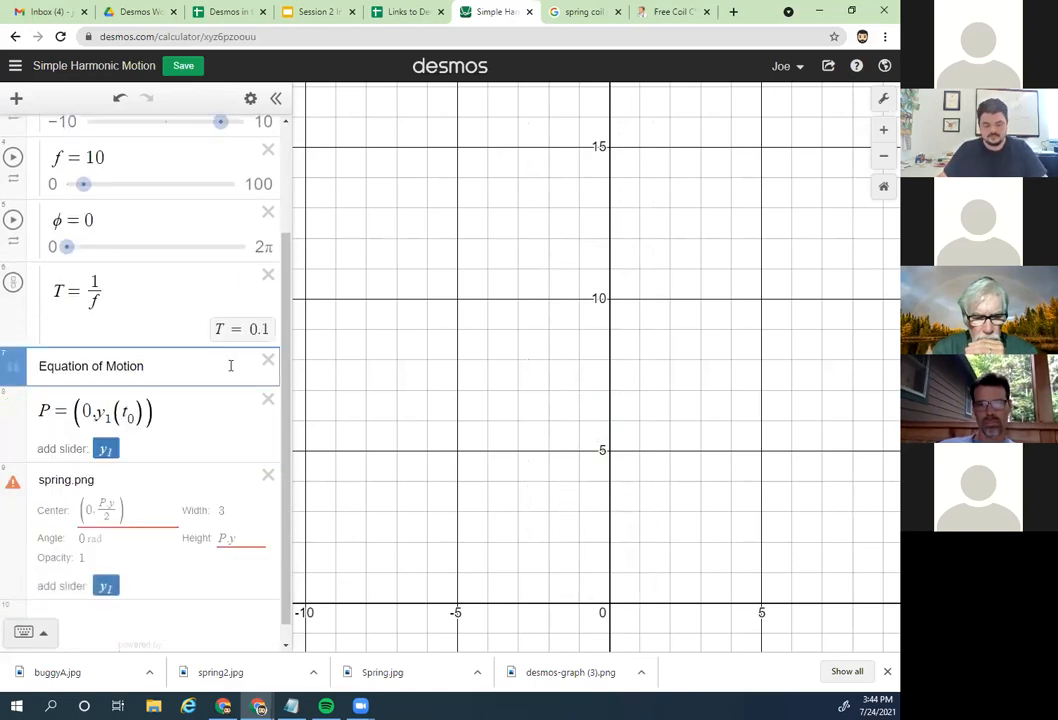
pyautogui.hotkey('ctrl', 'z')
pyautogui.moveTo(213, 405); pyautogui.dragTo(242, 409)
pyautogui.click(244, 409)
pyautogui.press('BackSpace')
pyautogui.write('(1.2A)')
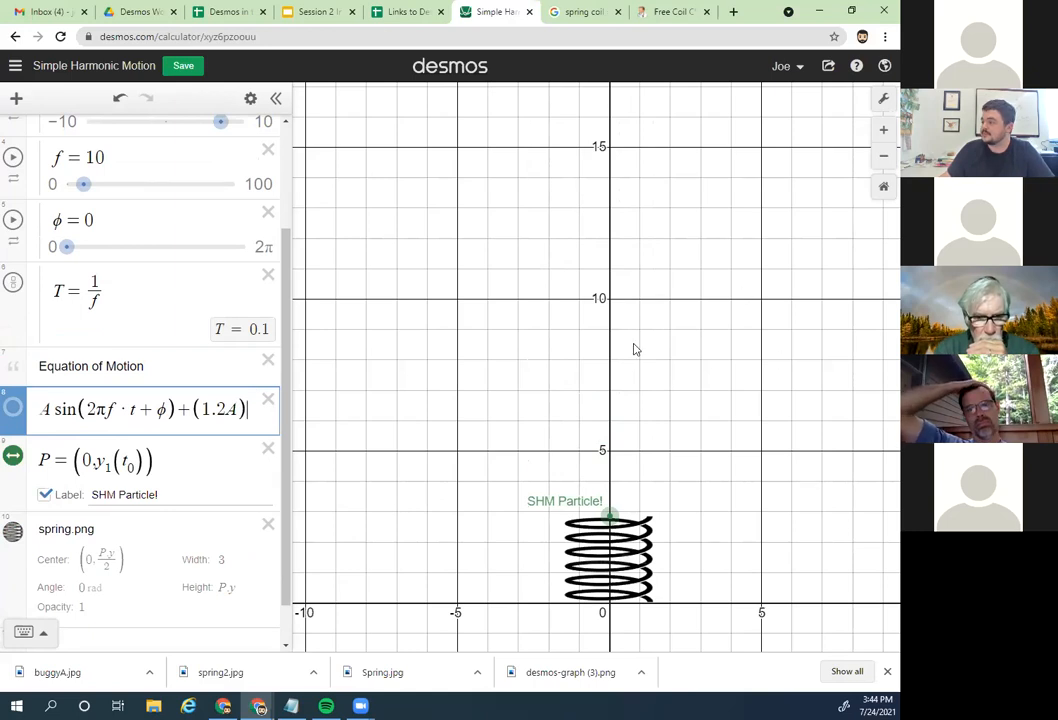
# Step: Animate t₀ and check how the spring moves with the amplitude-based offset
pyautogui.click(688, 308)
pyautogui.scroll(3, 72, 216)
pyautogui.click(12, 128)
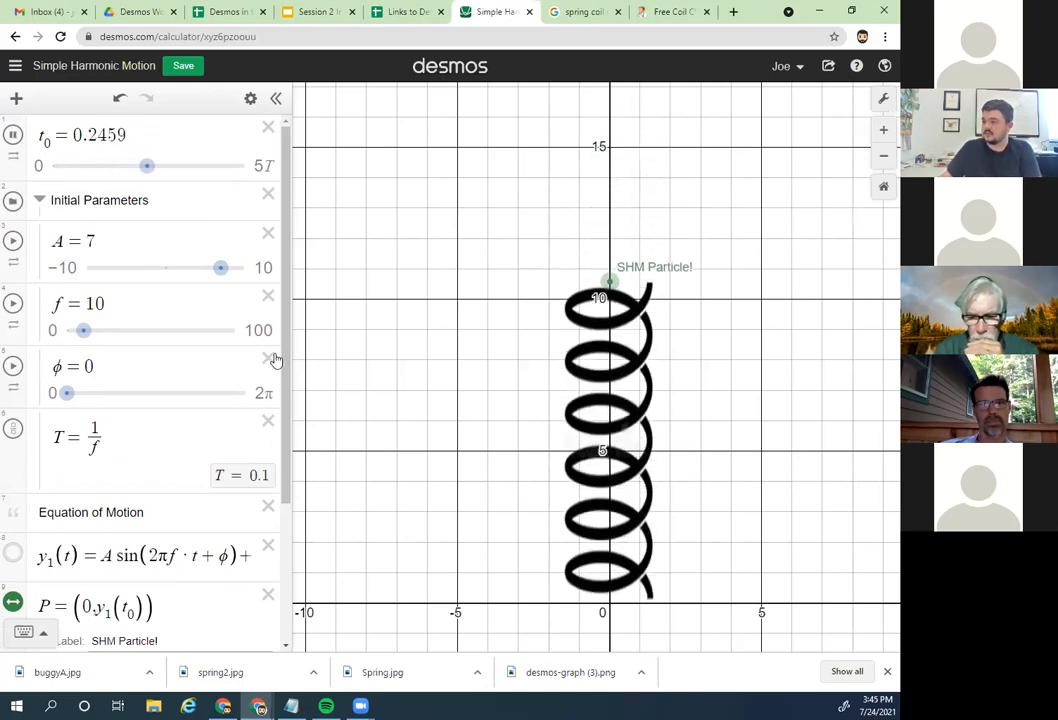
pyautogui.scroll(-3, 196, 494)
pyautogui.scroll(-1, 124, 470)
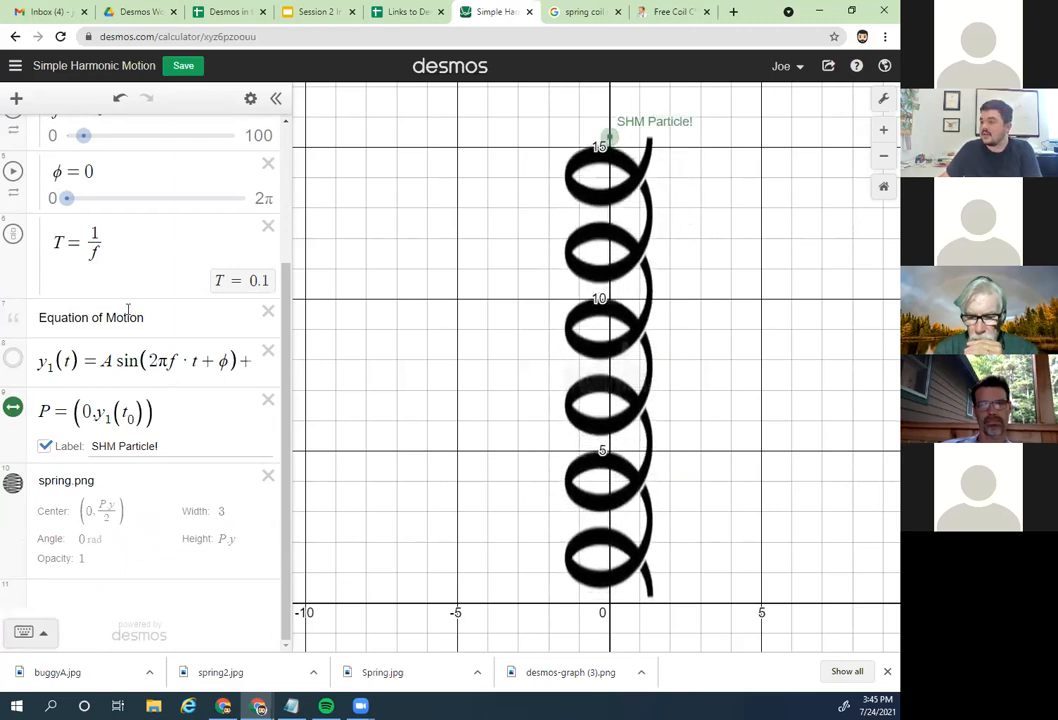
# Step: Change the offset in the equation of motion to −(1.2A) and bring the spring hanging below the x-axis into view
pyautogui.click(243, 363)
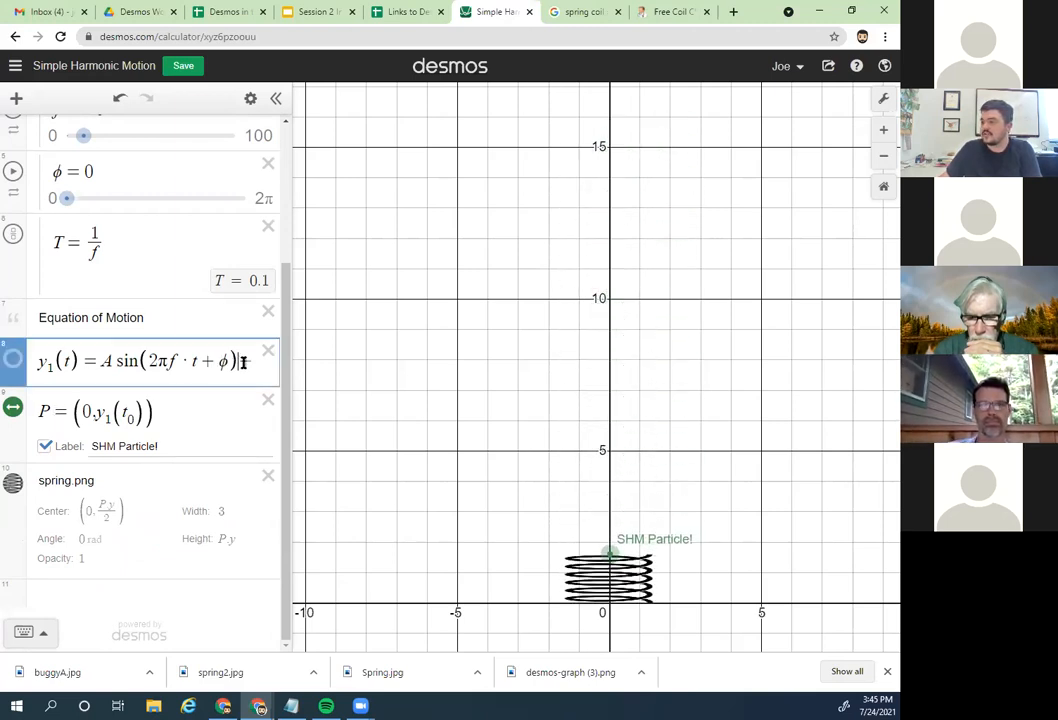
pyautogui.moveTo(243, 363); pyautogui.dragTo(284, 361)
pyautogui.click(195, 361)
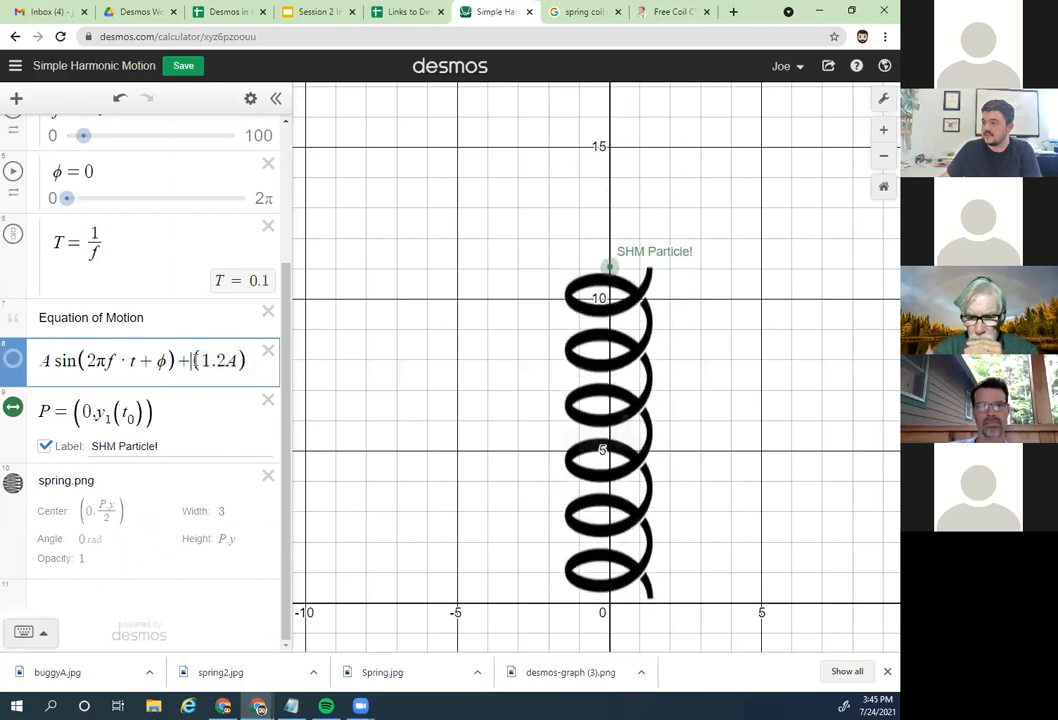
pyautogui.press('BackSpace')
pyautogui.write('-')
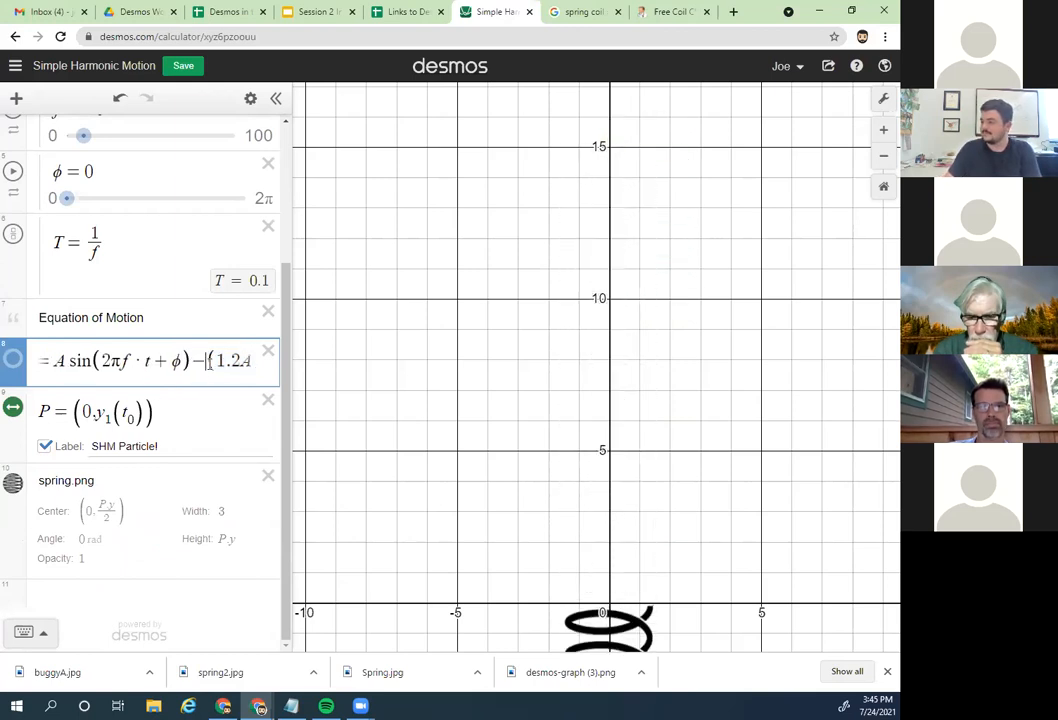
pyautogui.scroll(-1, 555, 371)
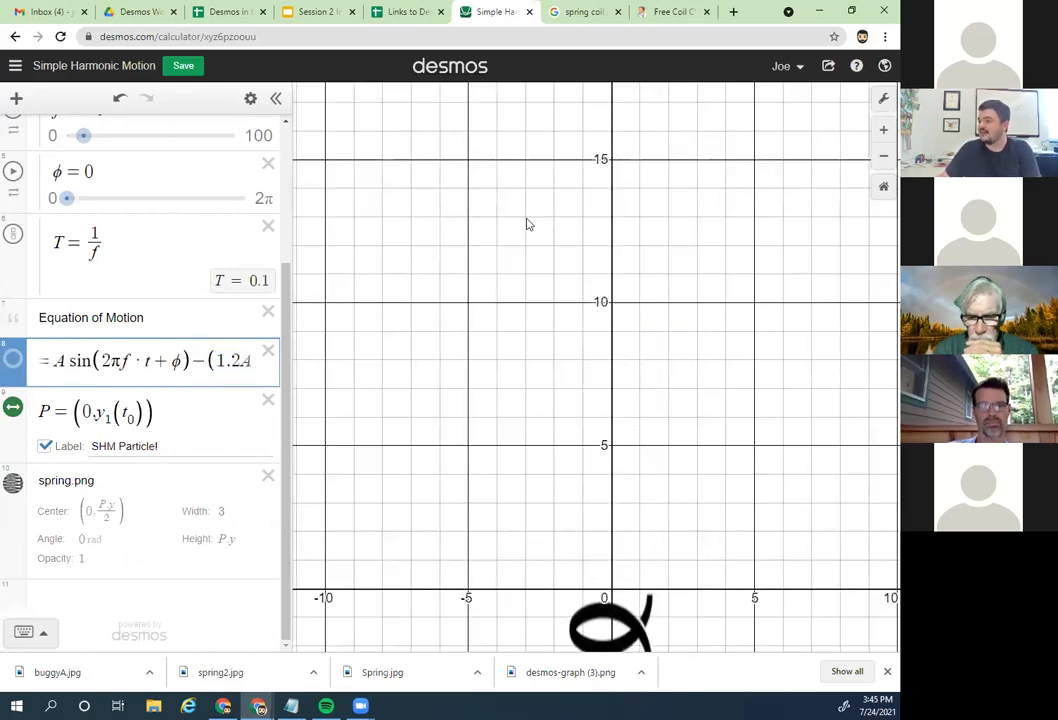
pyautogui.moveTo(563, 474); pyautogui.dragTo(541, 158)
pyautogui.moveTo(478, 454); pyautogui.dragTo(484, 351)
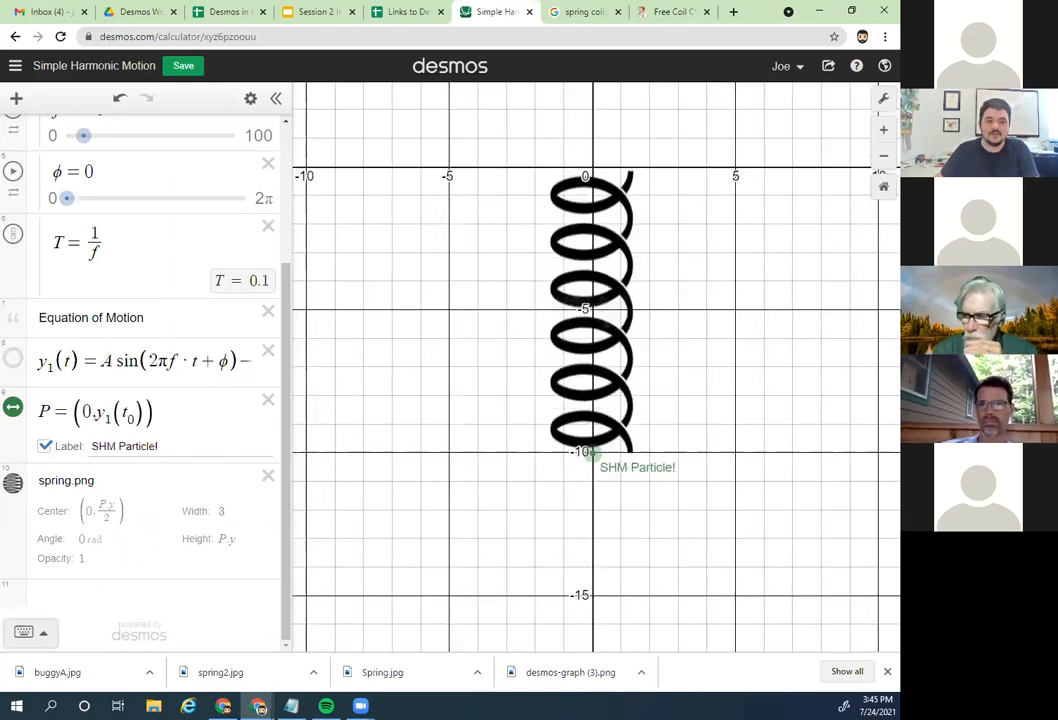
pyautogui.moveTo(238, 358); pyautogui.dragTo(291, 368)
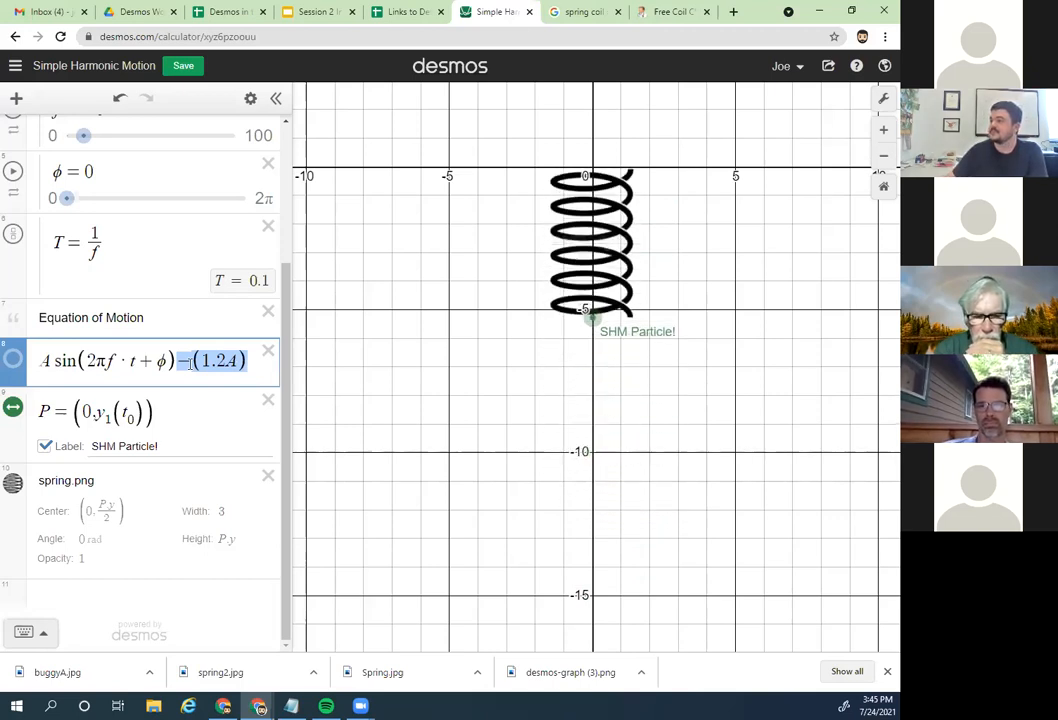
pyautogui.moveTo(456, 406); pyautogui.dragTo(455, 380)
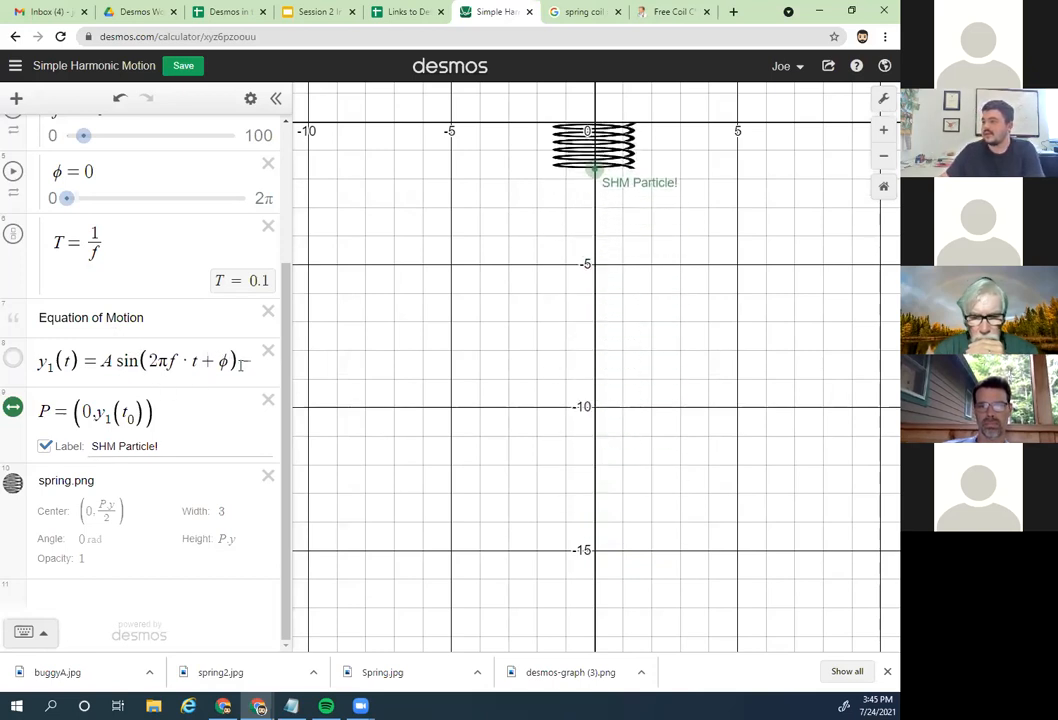
# Step: Add a blank expression below spring.png and stop the animation by moving the t₀ slider to a point near its start
pyautogui.click(120, 592)
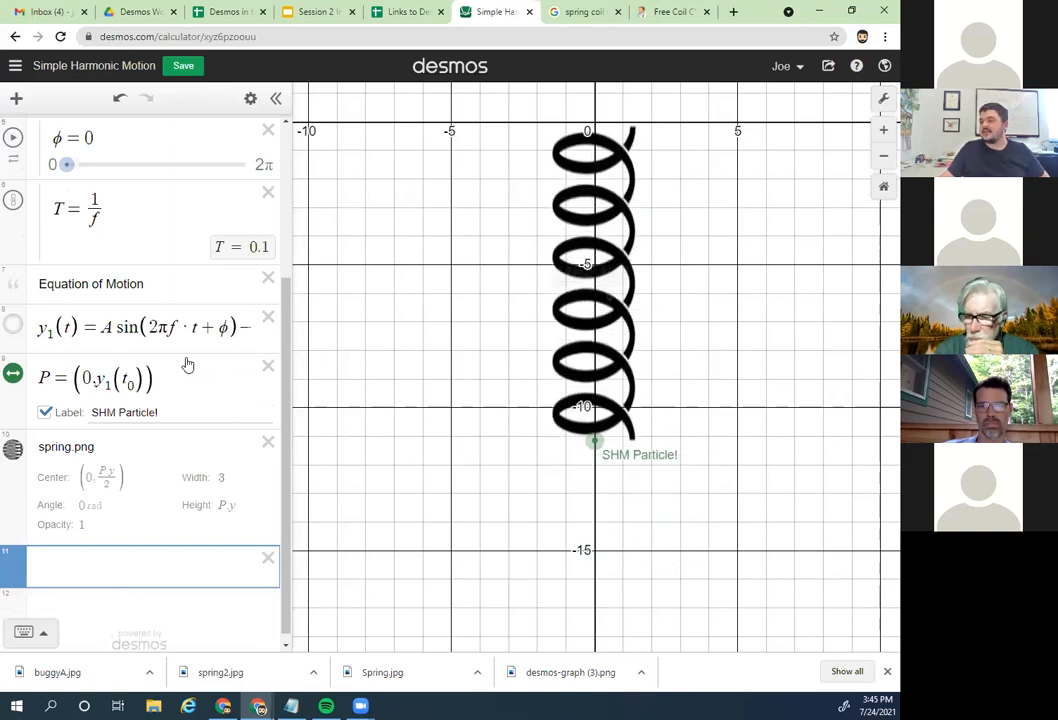
pyautogui.scroll(3, 71, 314)
pyautogui.moveTo(57, 168)
pyautogui.mouseDown()
pyautogui.moveTo(80, 172)
pyautogui.moveTo(71, 171)
pyautogui.mouseUp()
pyautogui.scroll(-3, 142, 557)
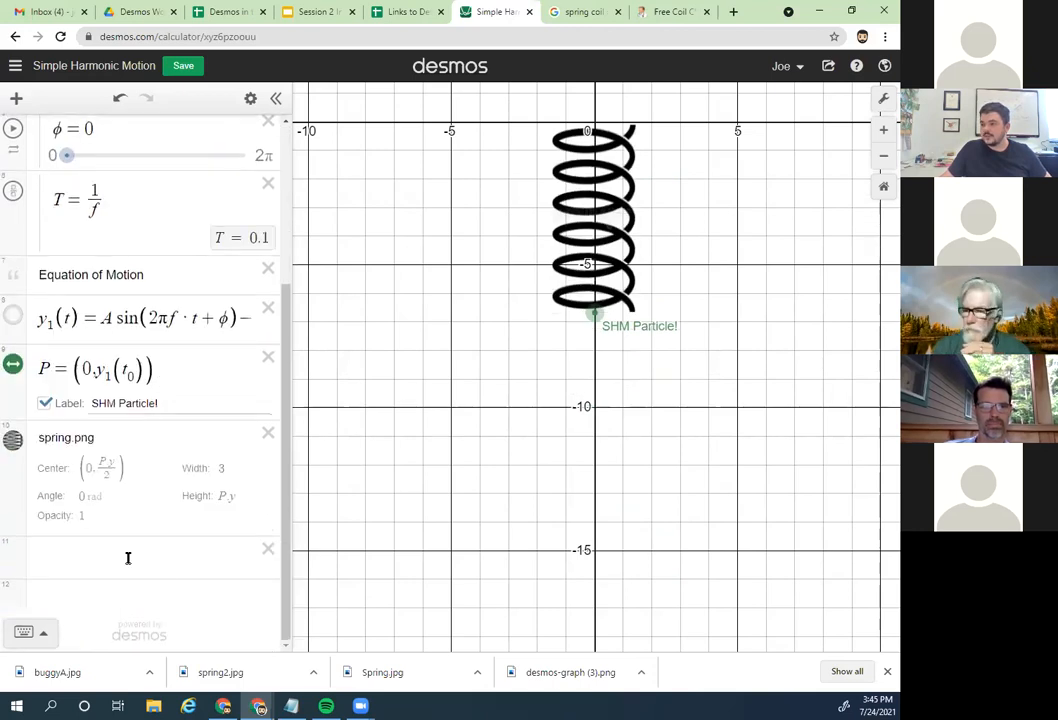
# Step: Enter polygon[(0,0),(0,1),(1,1),(1,0)] in the blank expression below spring.png
pyautogui.click(128, 558)
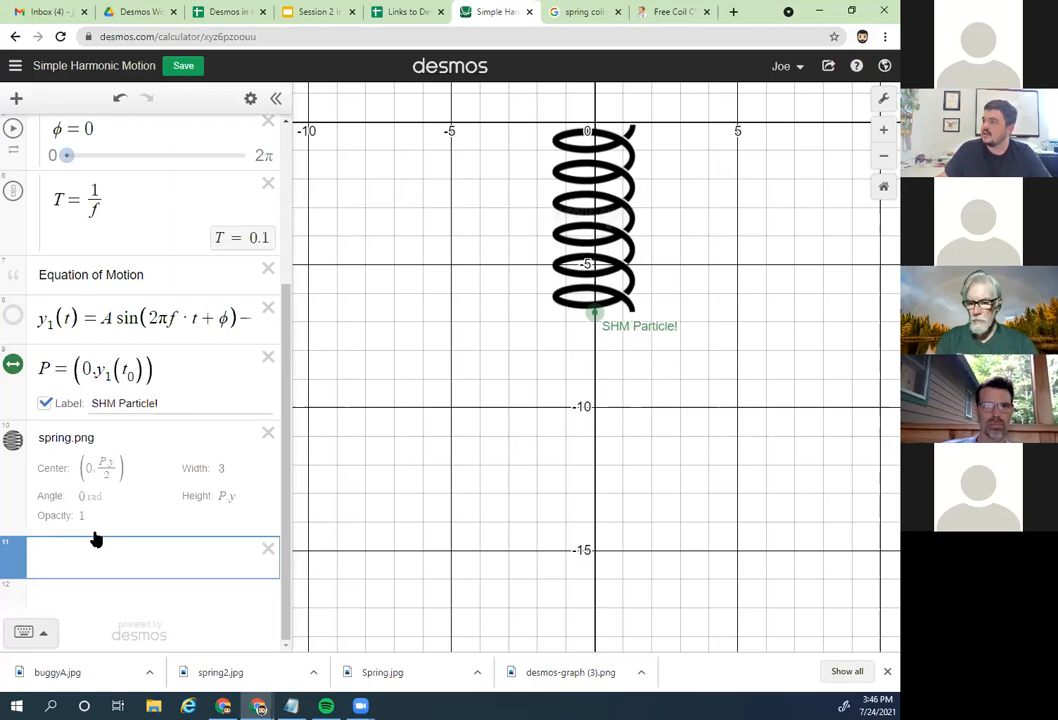
pyautogui.moveTo(425, 155); pyautogui.dragTo(362, 372)
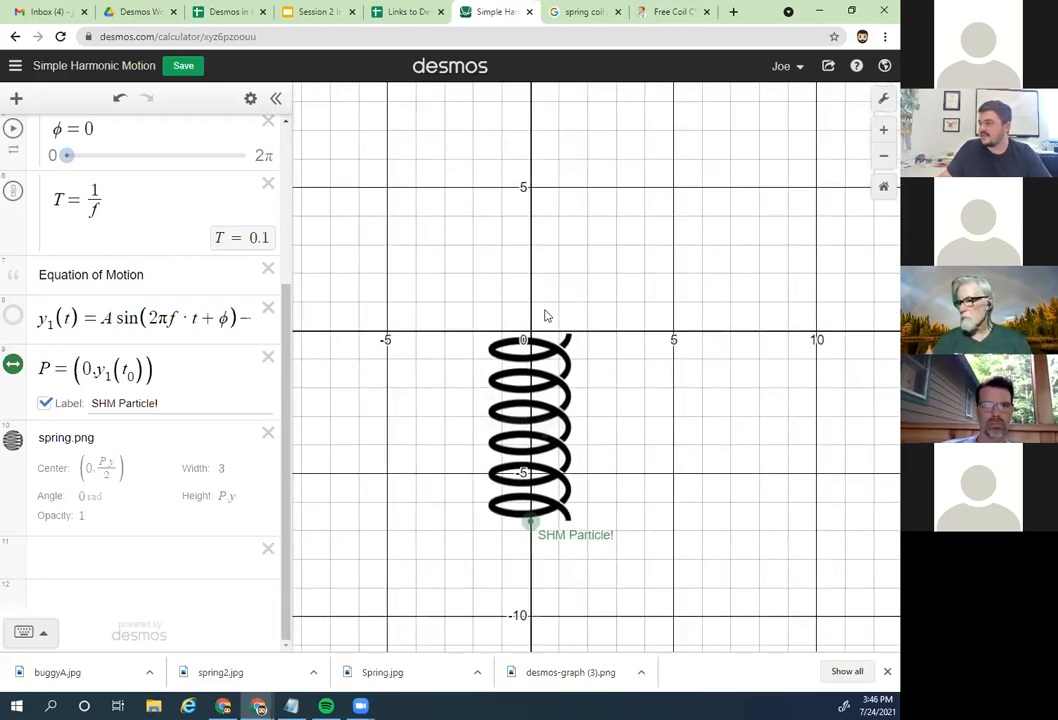
pyautogui.click(86, 563)
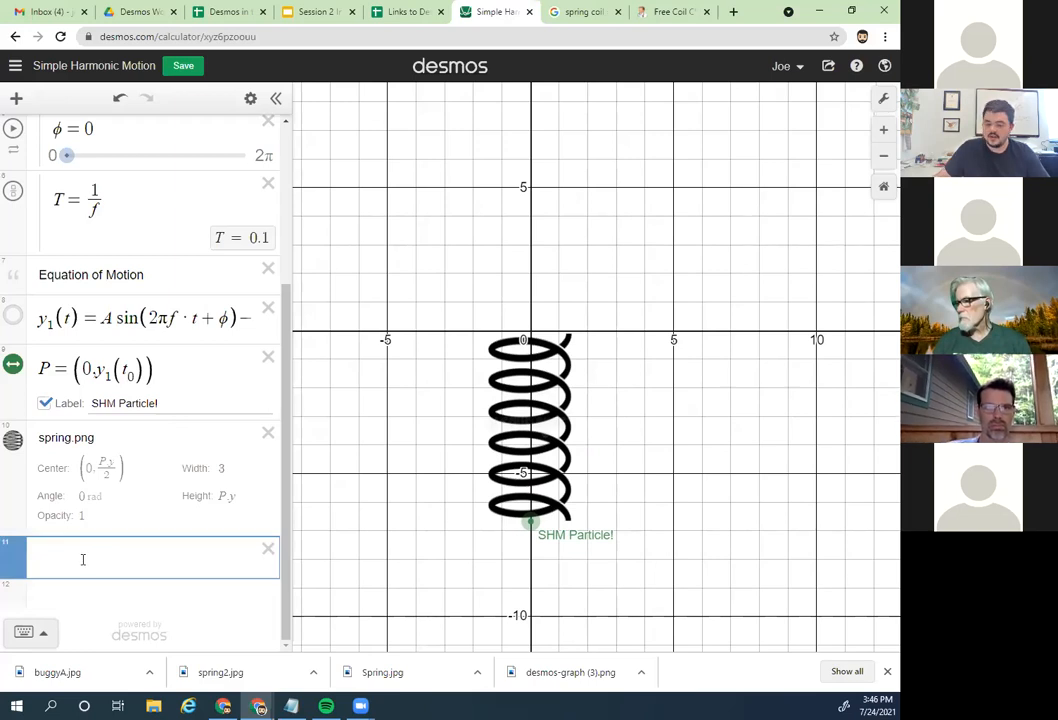
pyautogui.write('polygo')
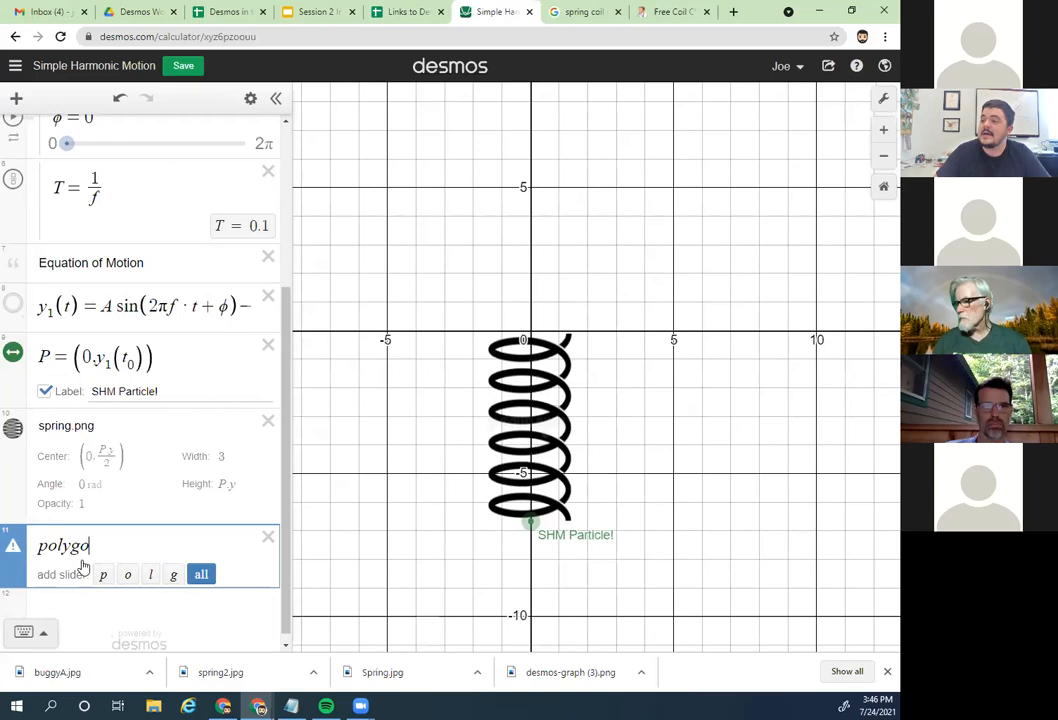
pyautogui.write('n')
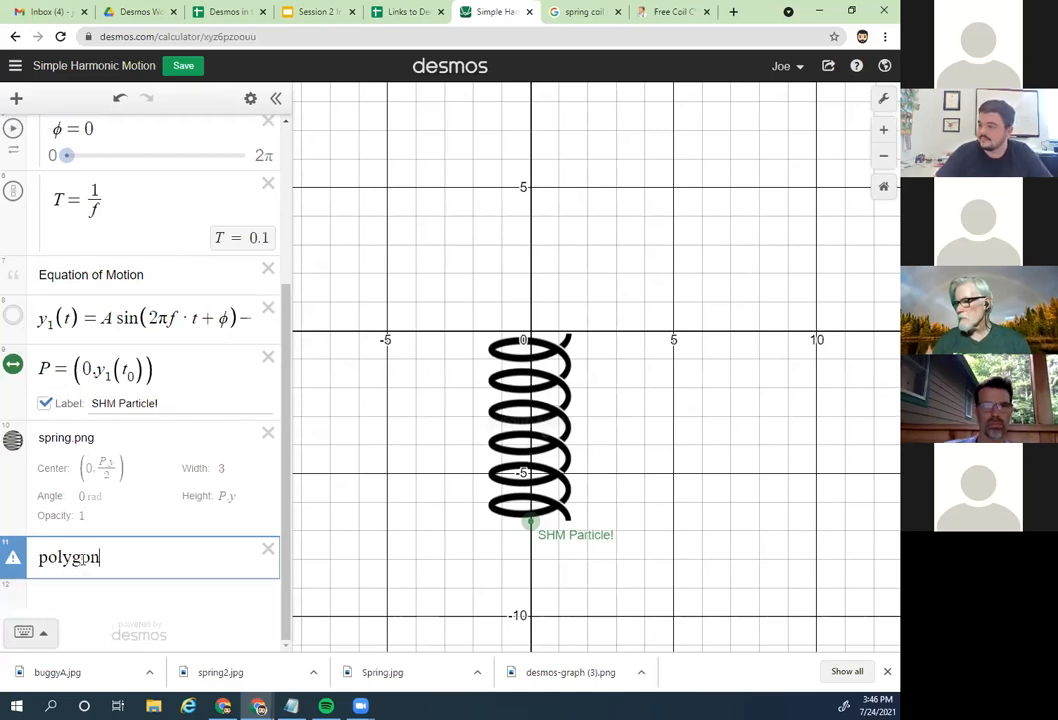
pyautogui.write('(')
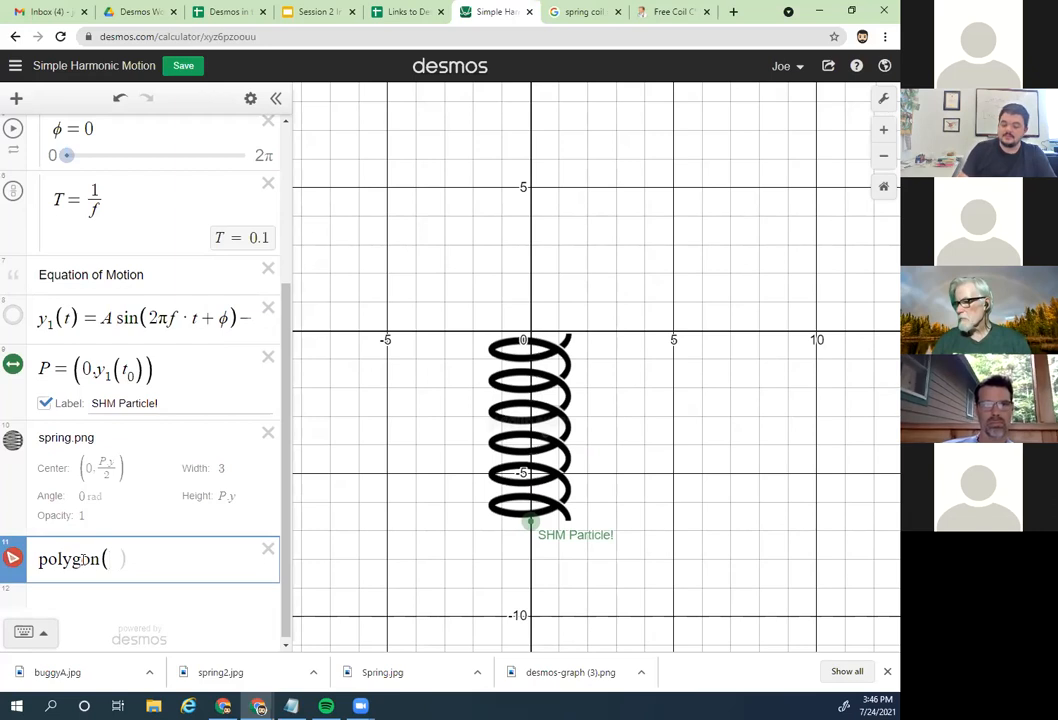
pyautogui.press('BackSpace')
pyautogui.write('[')
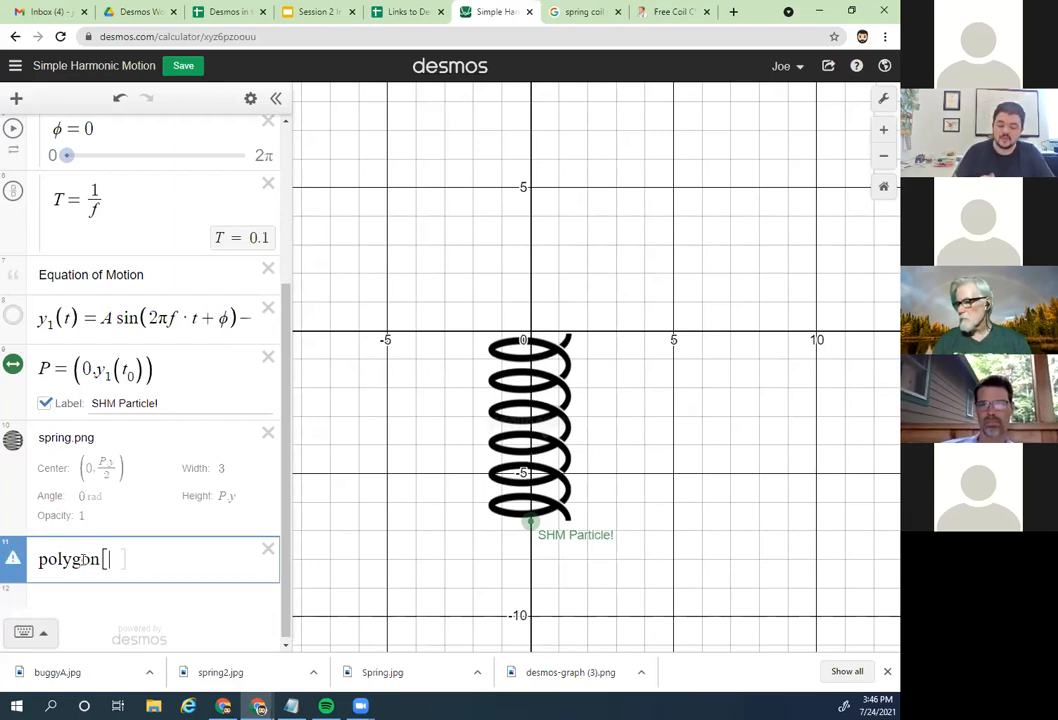
pyautogui.write('(0')
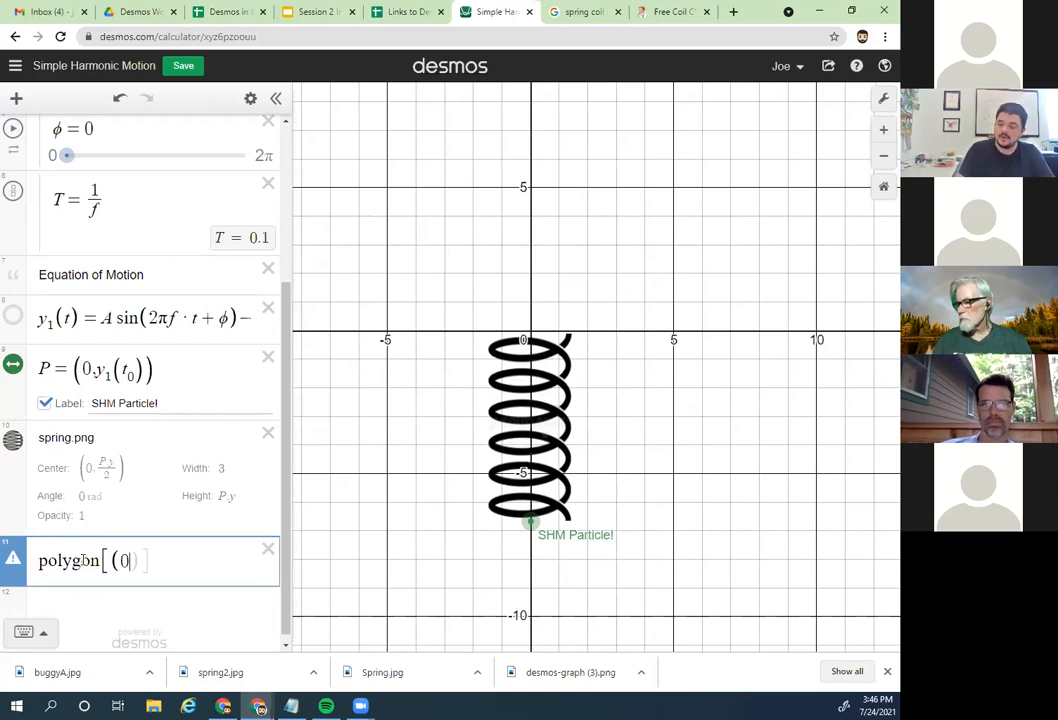
pyautogui.write(',0),')
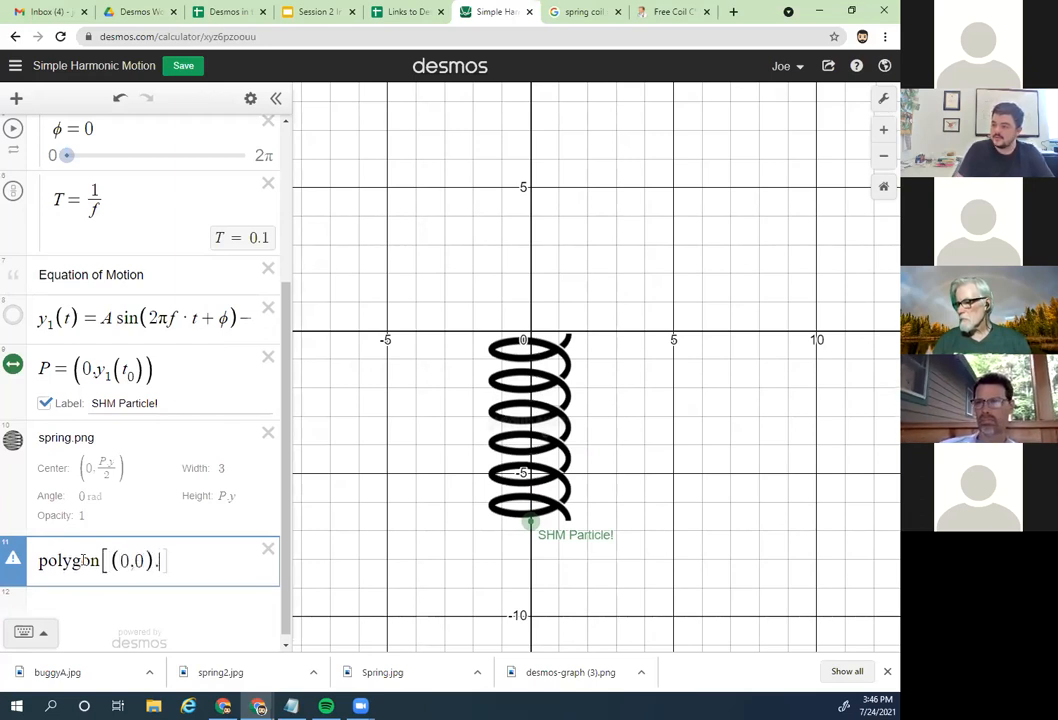
pyautogui.write('(0')
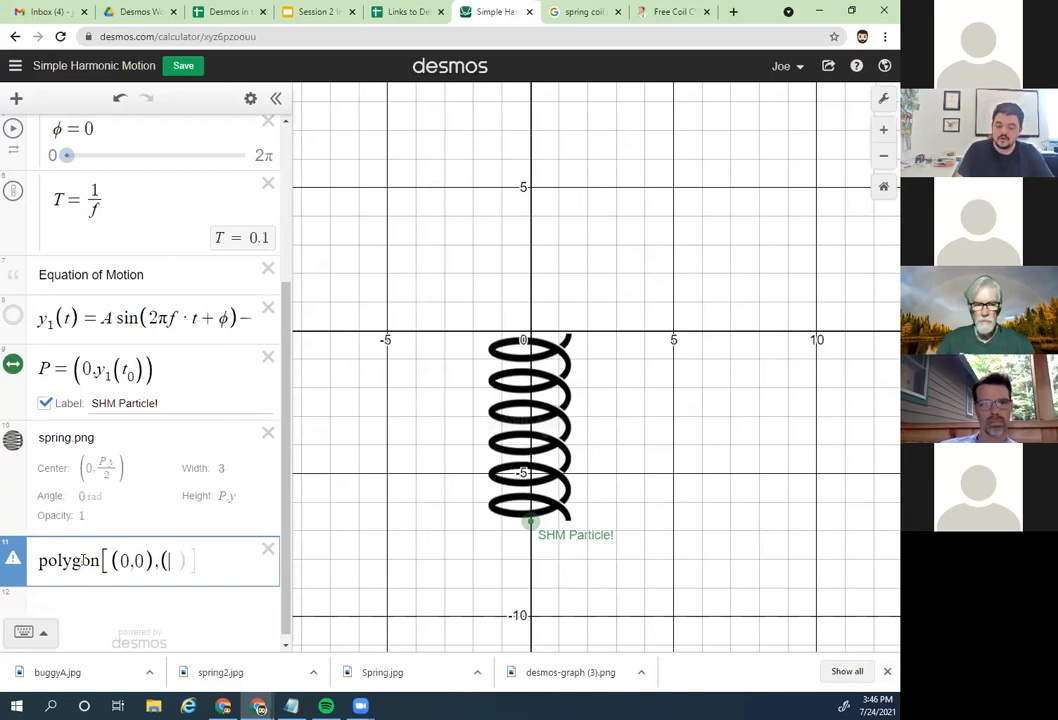
pyautogui.write(',1),')
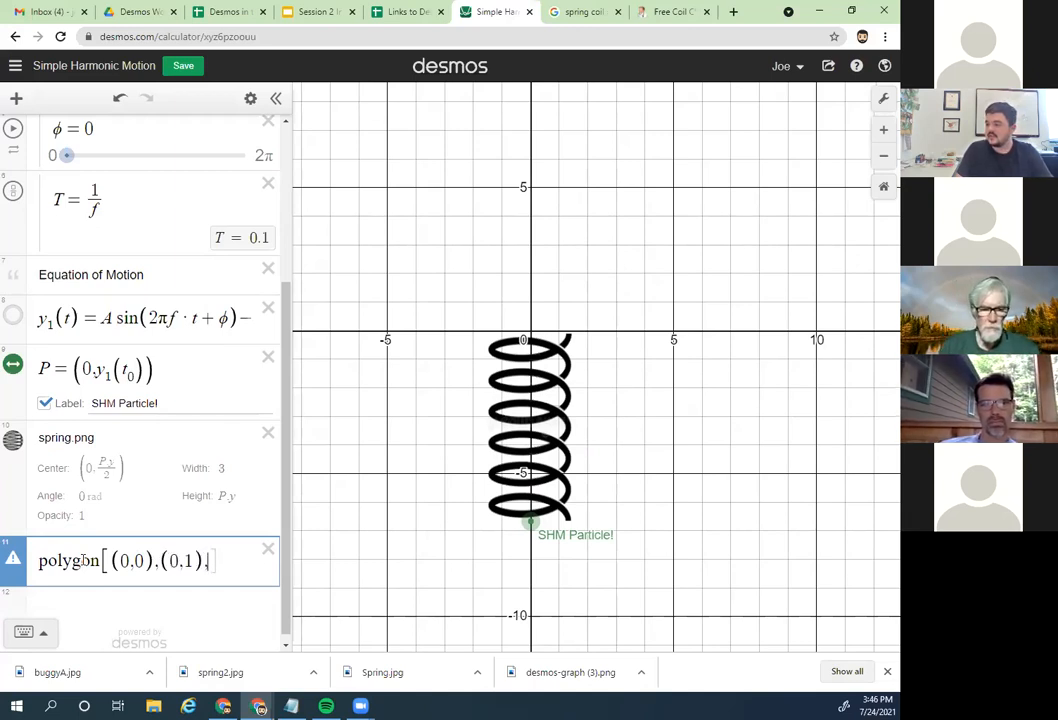
pyautogui.write('(1,1)')
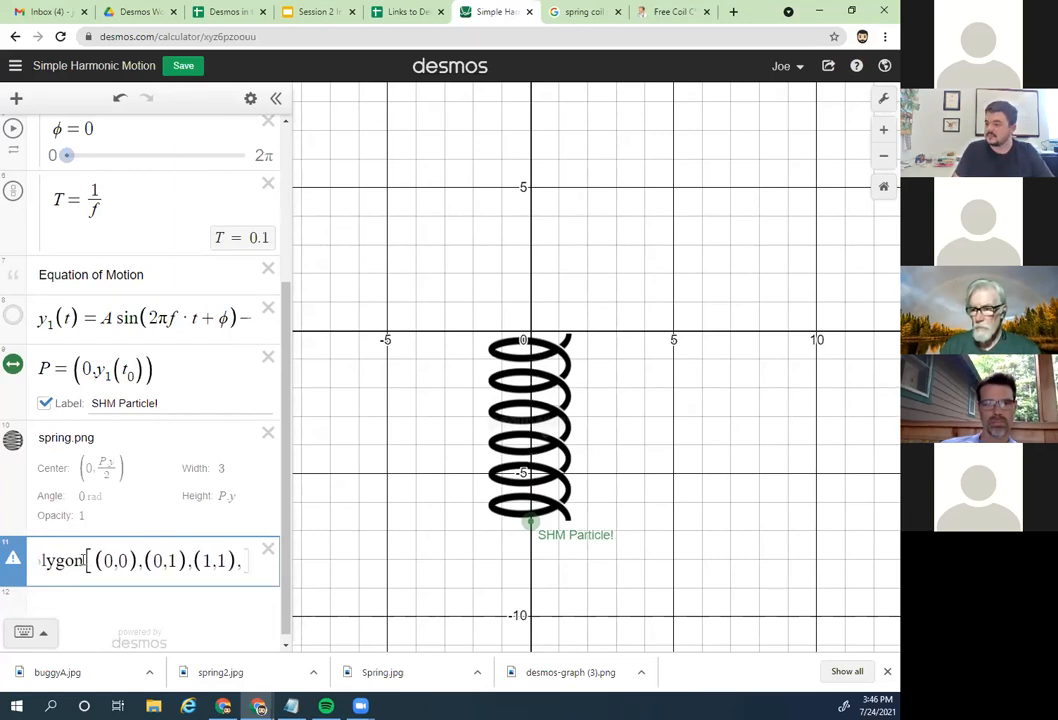
pyautogui.write(',(1,0)')
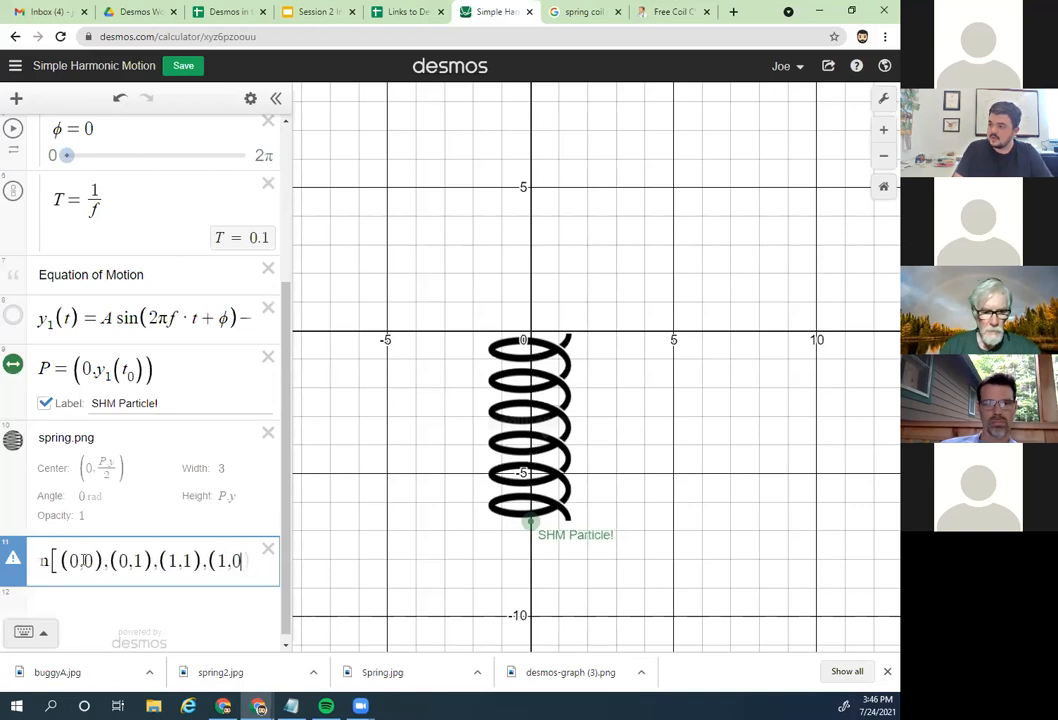
pyautogui.write(']')
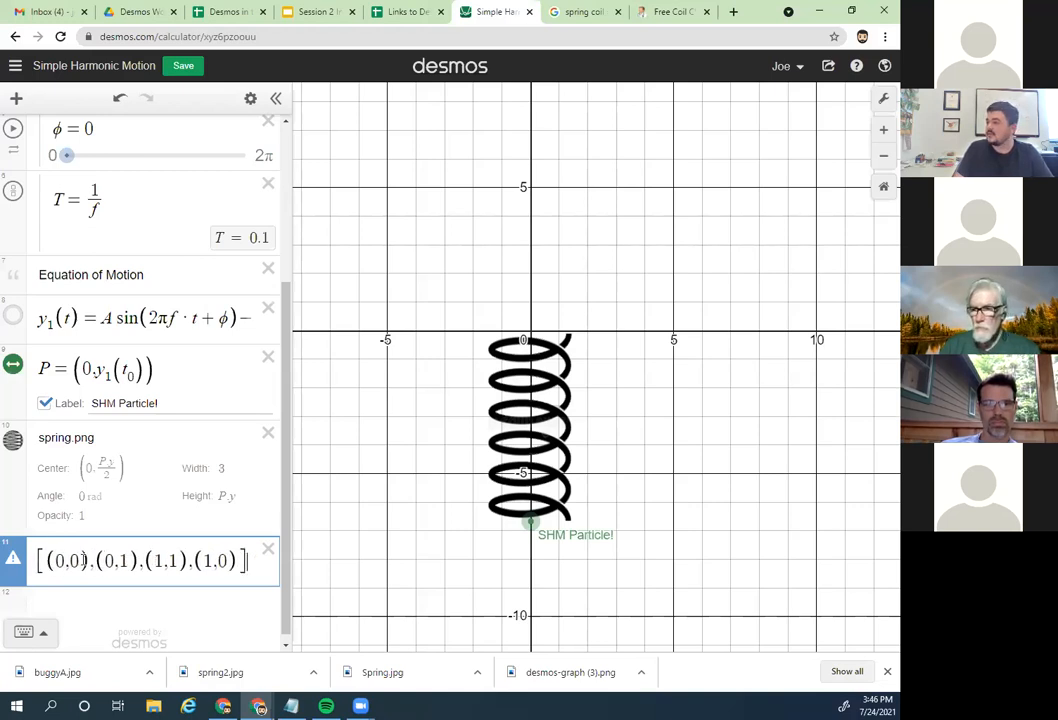
# Step: Replace the polygon expression's square brackets with parentheses to draw a unit square at the origin
pyautogui.click(58, 590)
pyautogui.moveTo(12, 519)
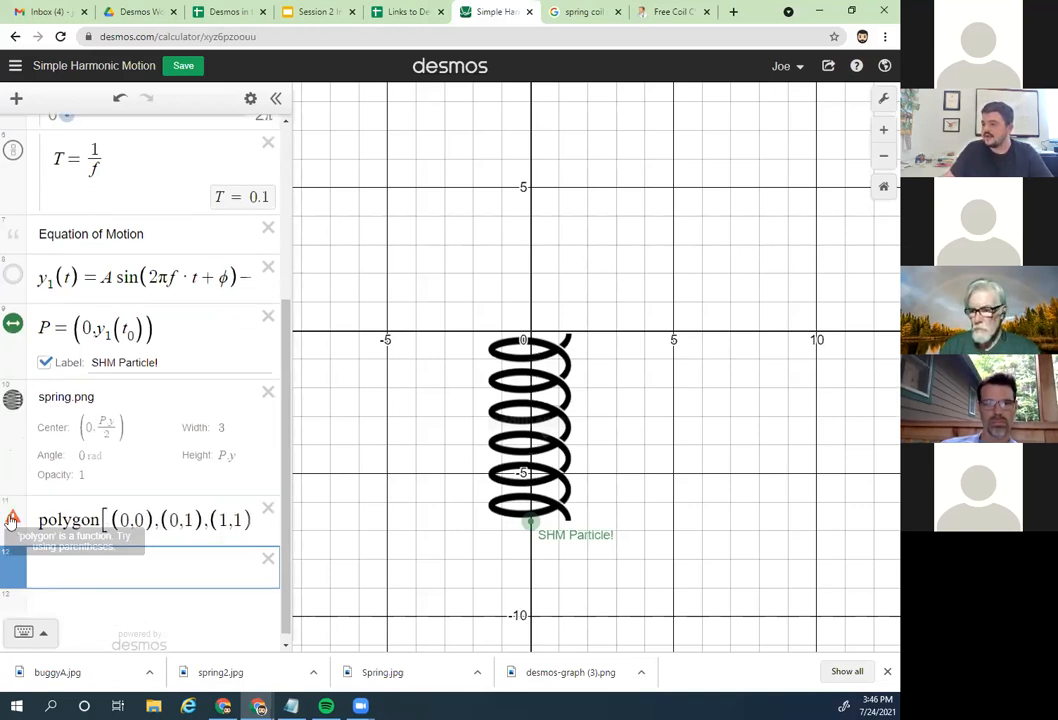
pyautogui.click(119, 520)
pyautogui.moveTo(103, 520); pyautogui.dragTo(107, 522)
pyautogui.click(110, 523)
pyautogui.press('BackSpace')
pyautogui.write('(')
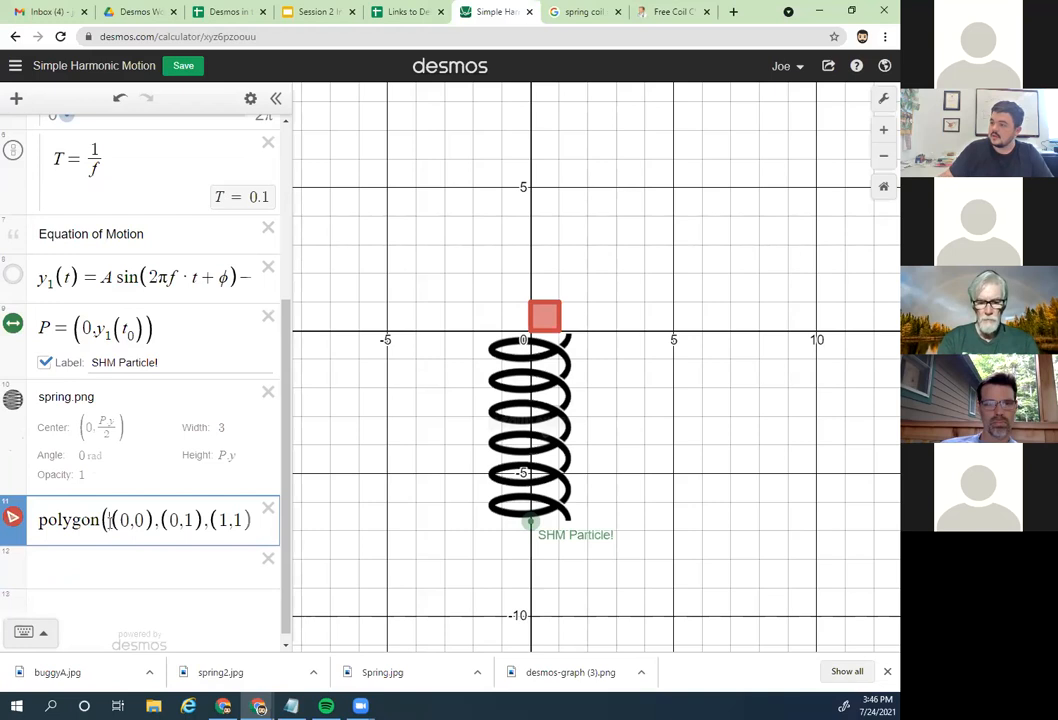
pyautogui.moveTo(112, 521); pyautogui.dragTo(264, 511)
pyautogui.click(243, 516)
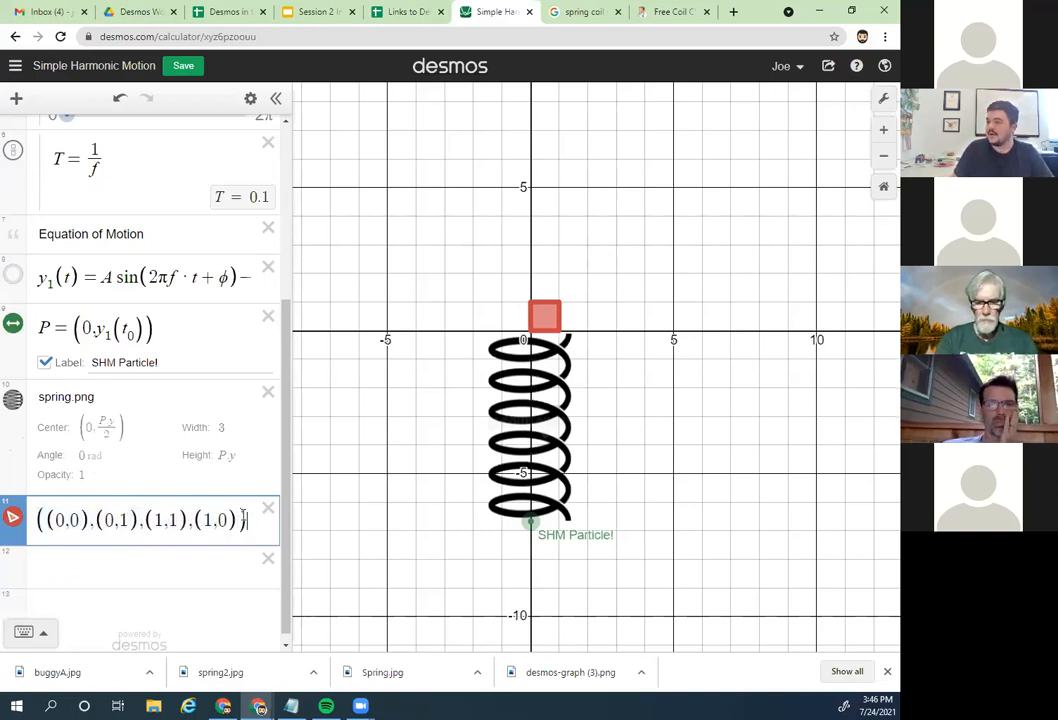
pyautogui.click(143, 573)
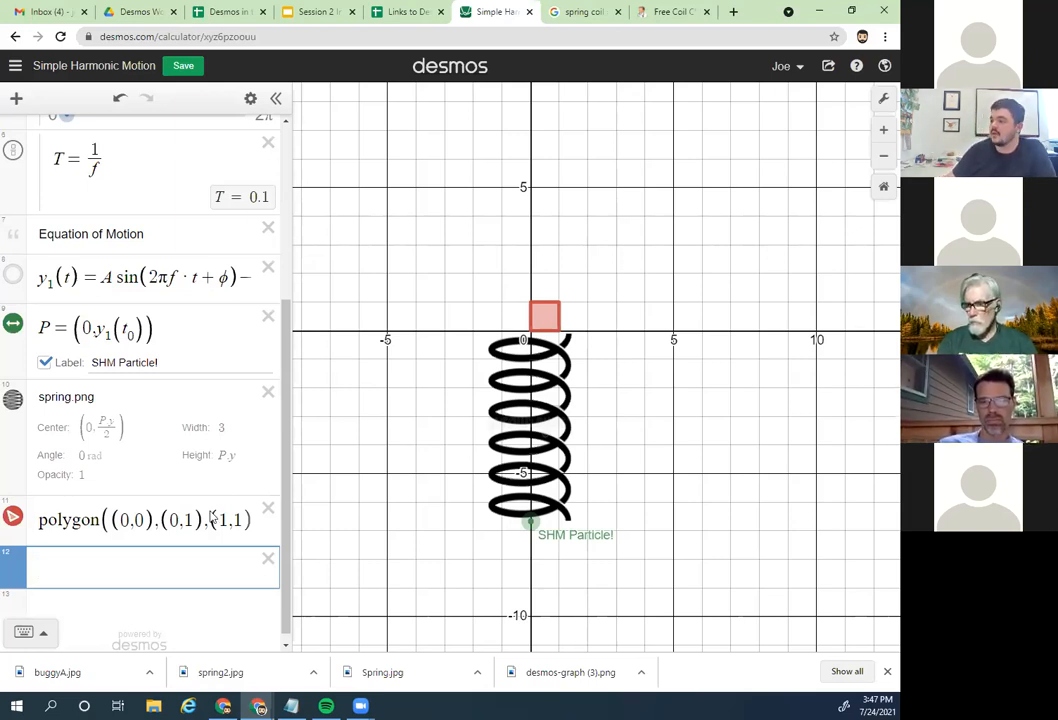
# Step: Delete the blank expression and the unit-square polygon expression
pyautogui.click(268, 558)
pyautogui.write(',(1,0)')
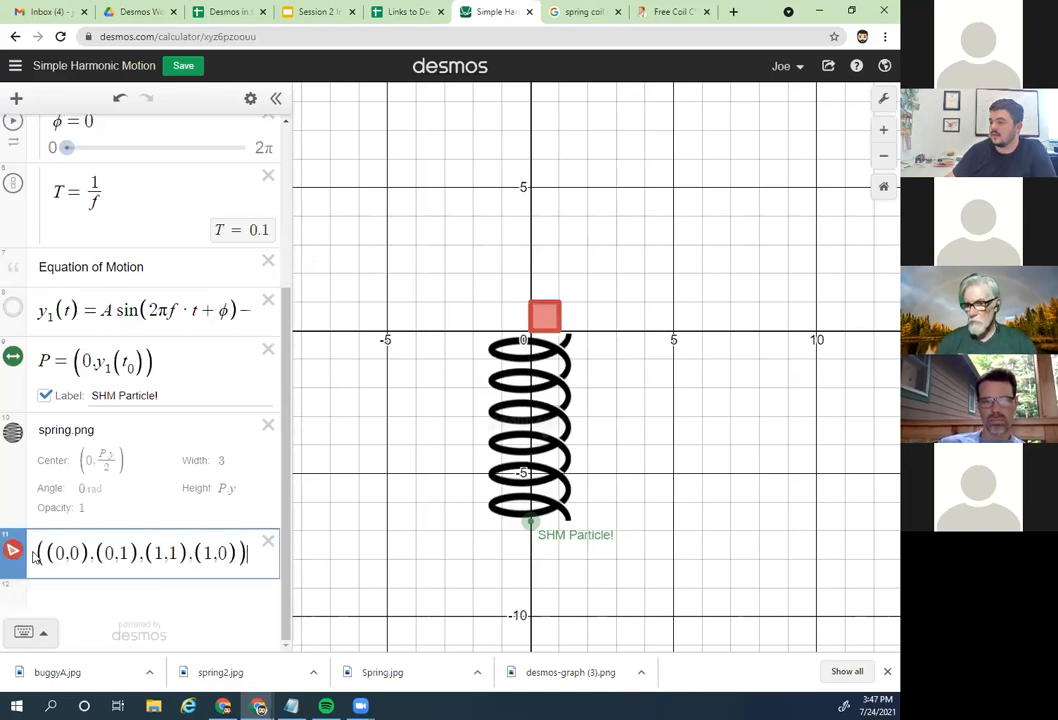
pyautogui.click(268, 545)
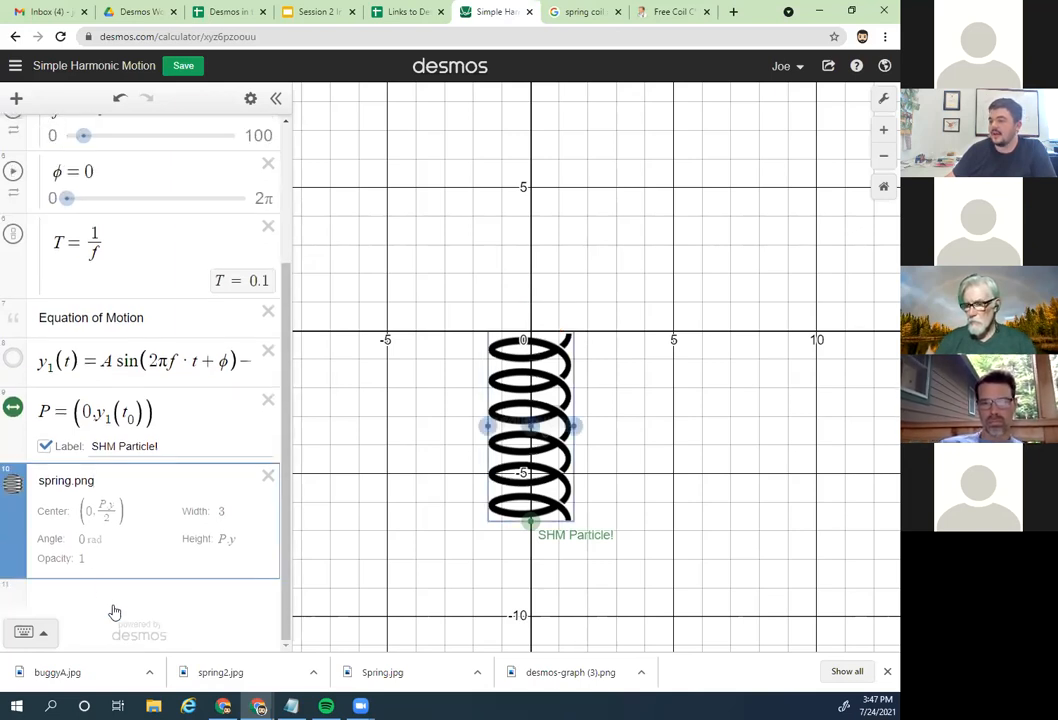
# Step: Add a folder named Box below spring.png and start a blank expression inside it
pyautogui.click(110, 600)
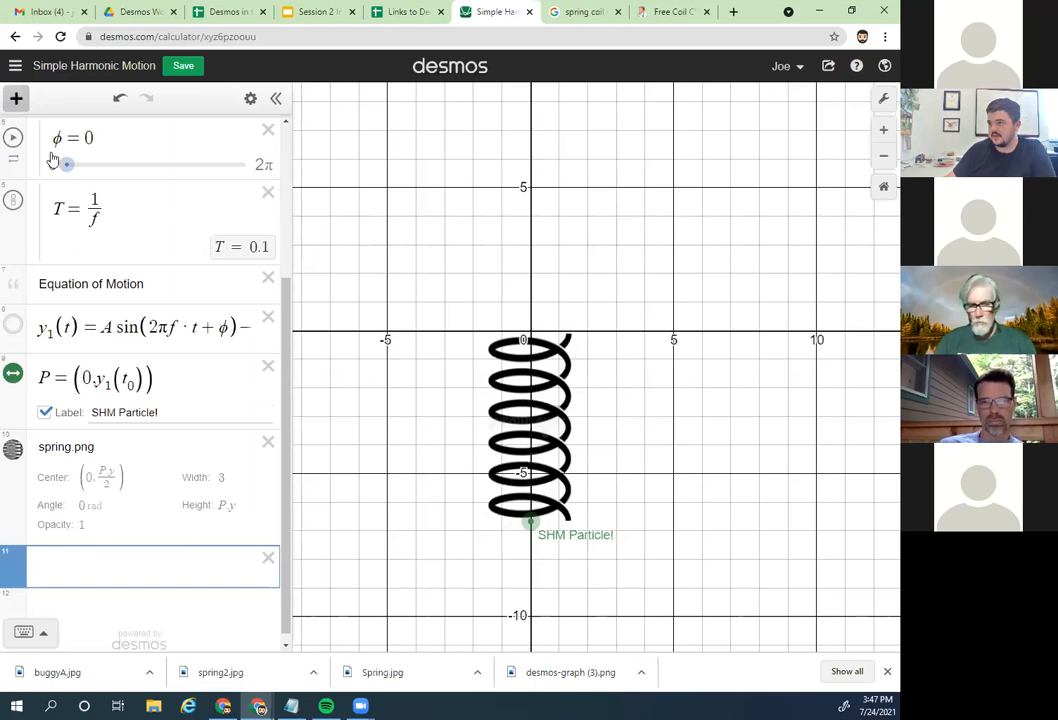
pyautogui.click(16, 98)
pyautogui.click(47, 225)
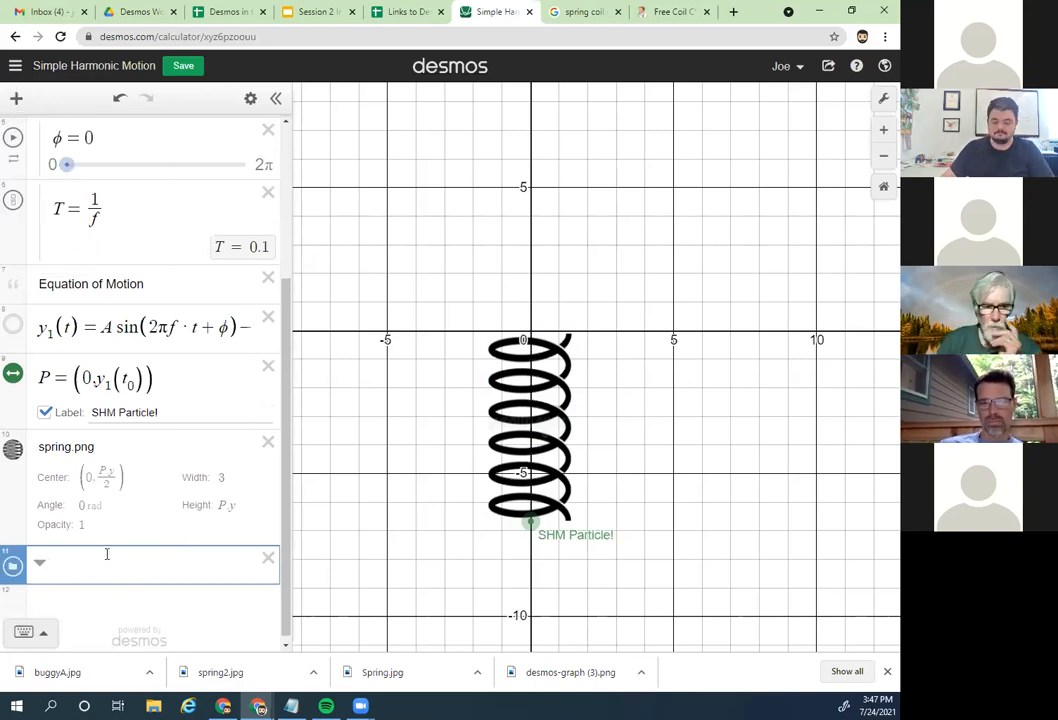
pyautogui.write('Box')
pyautogui.press('Return')
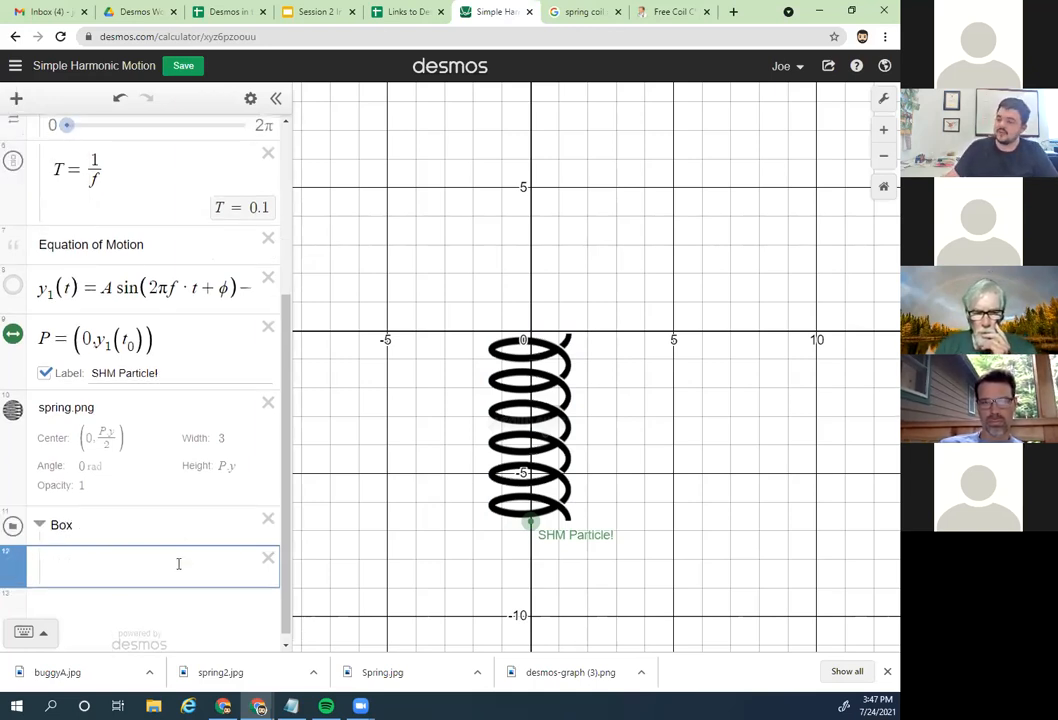
# Step: Define the slider L = 3 in the Box folder and add a blank expression below it inside the folder
pyautogui.write('L =')
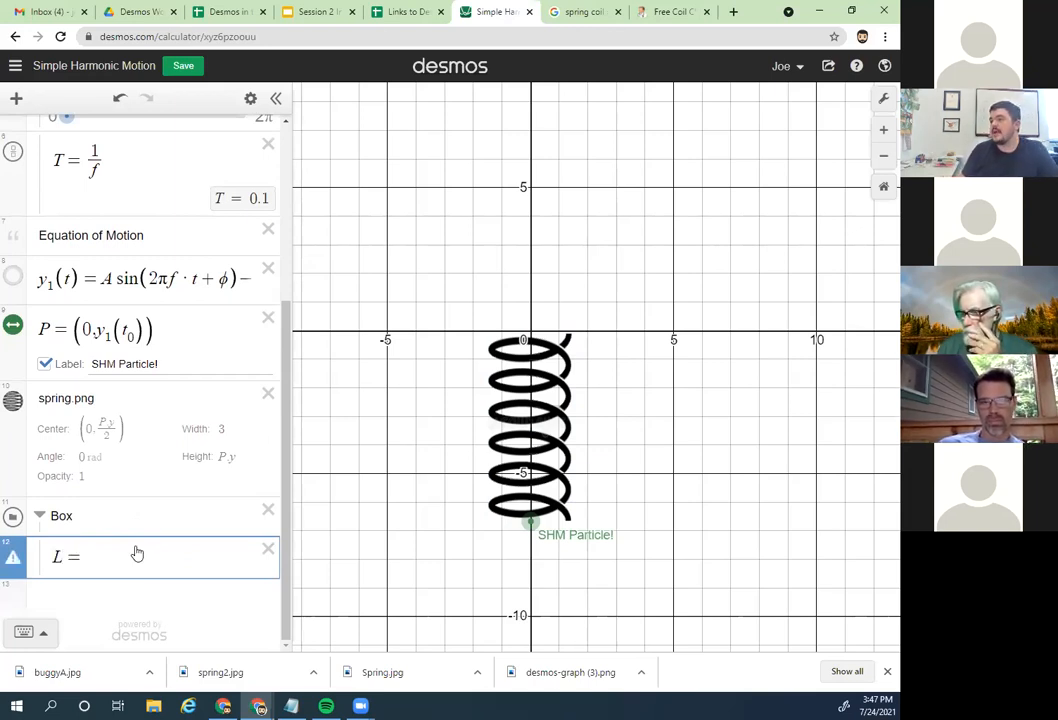
pyautogui.scroll(3, 168, 441)
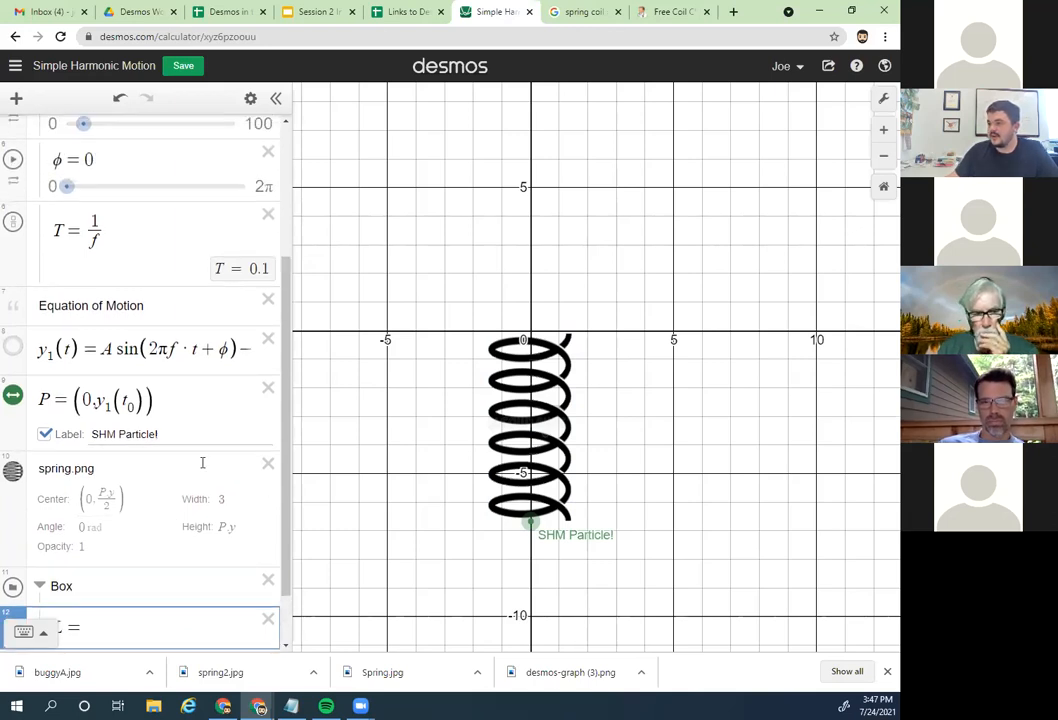
pyautogui.scroll(-3, 202, 463)
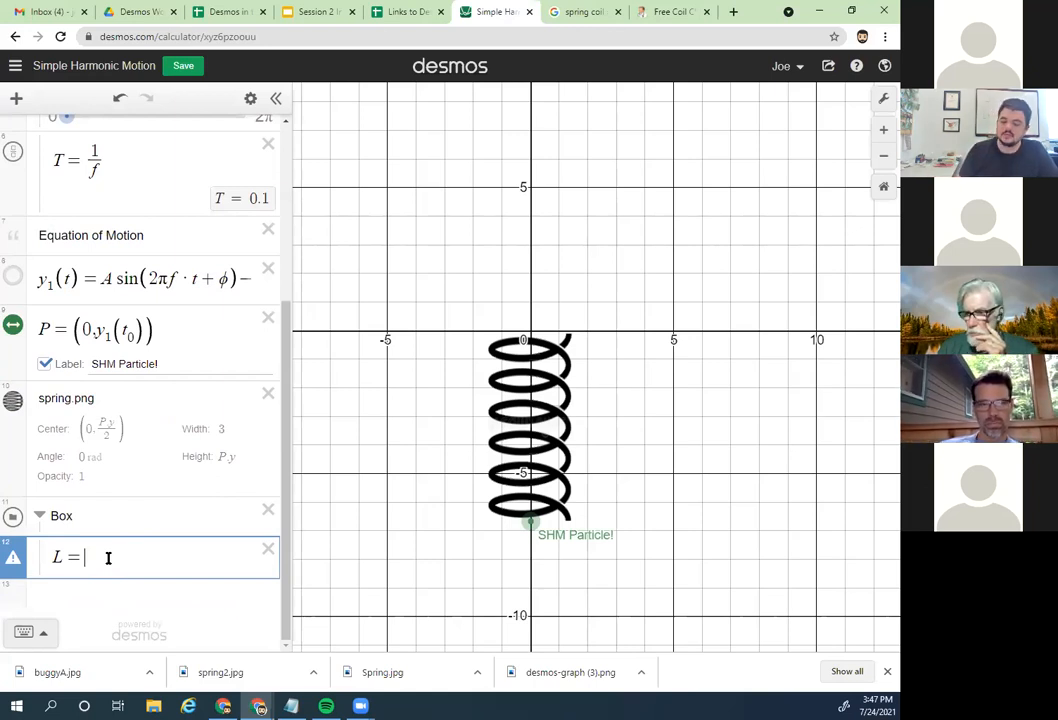
pyautogui.write('3')
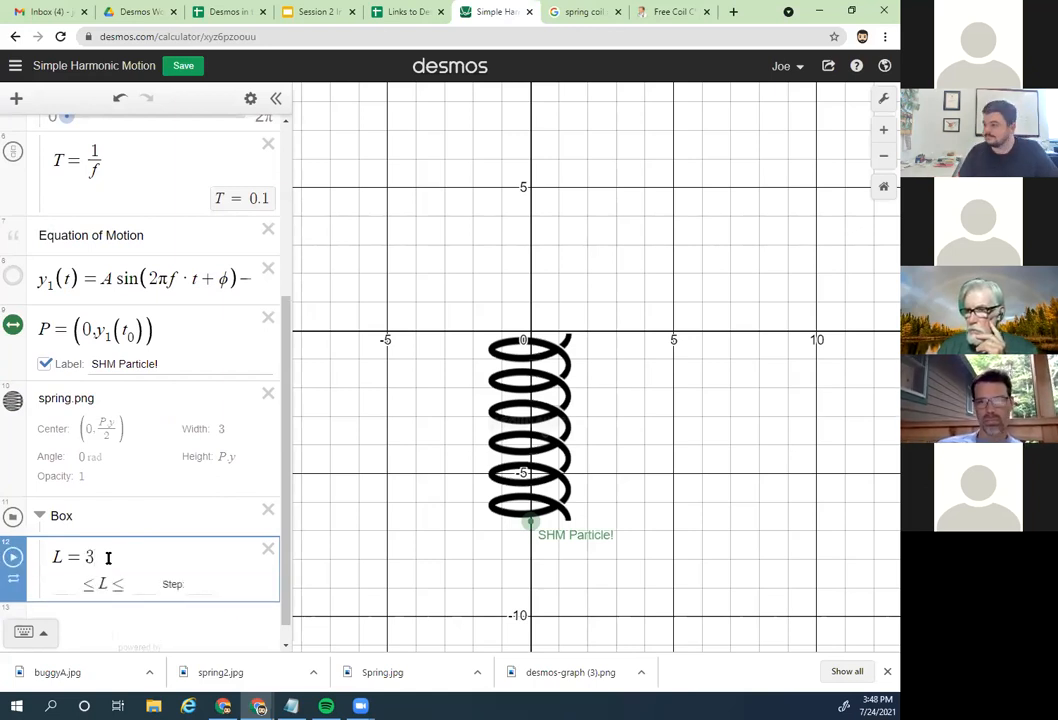
pyautogui.click(80, 609)
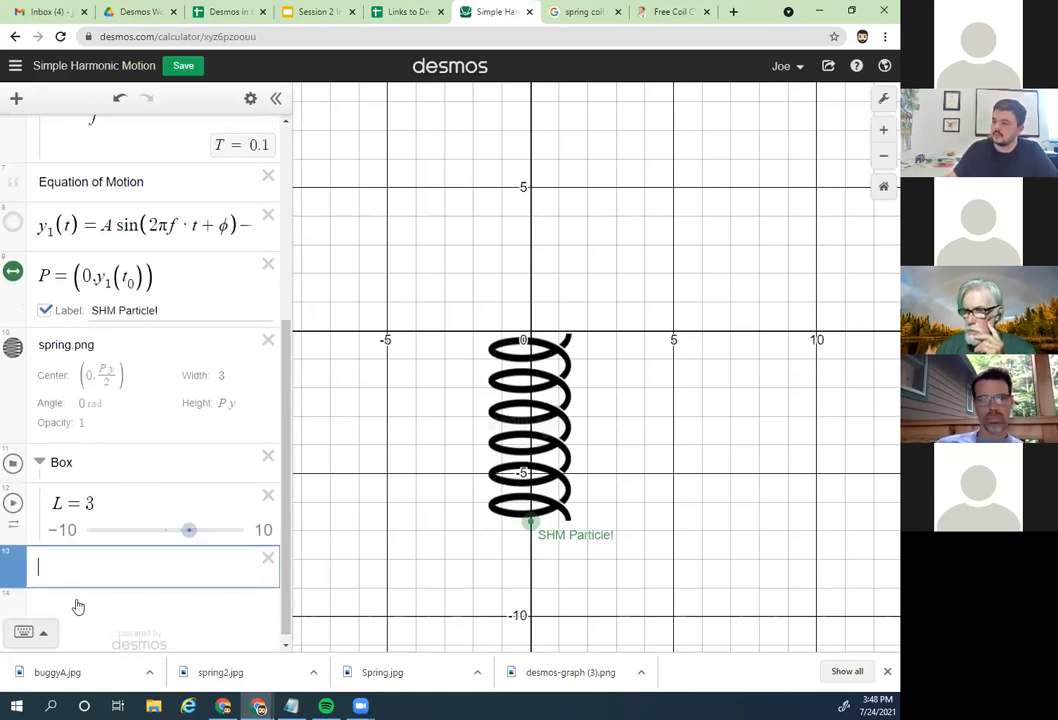
pyautogui.click(106, 509)
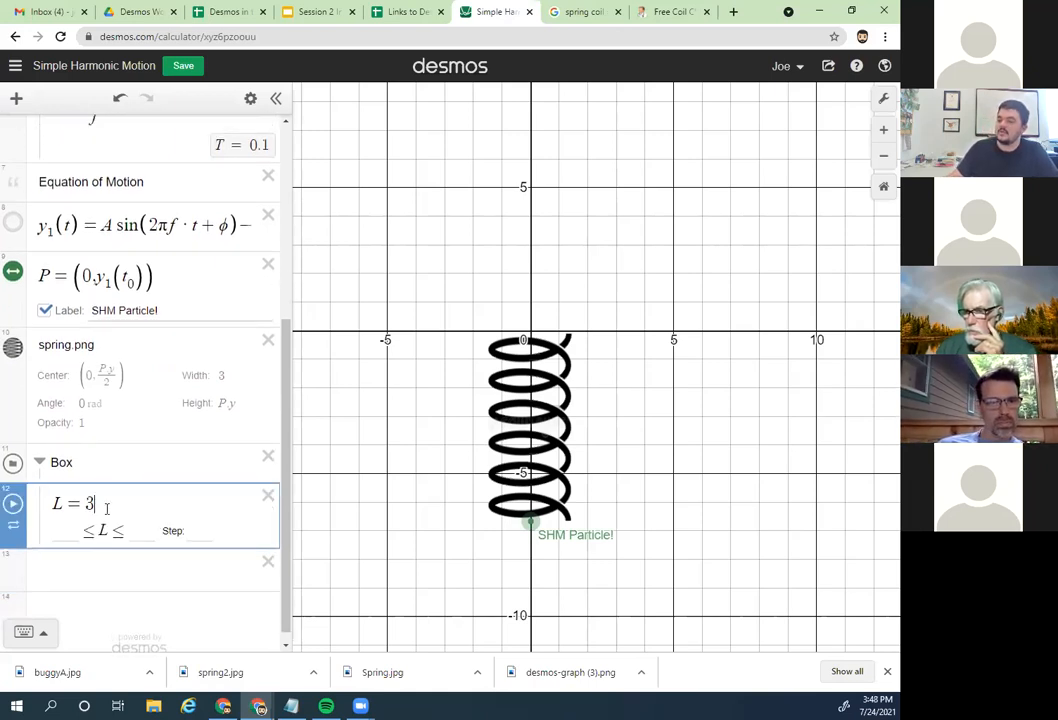
pyautogui.press('Return')
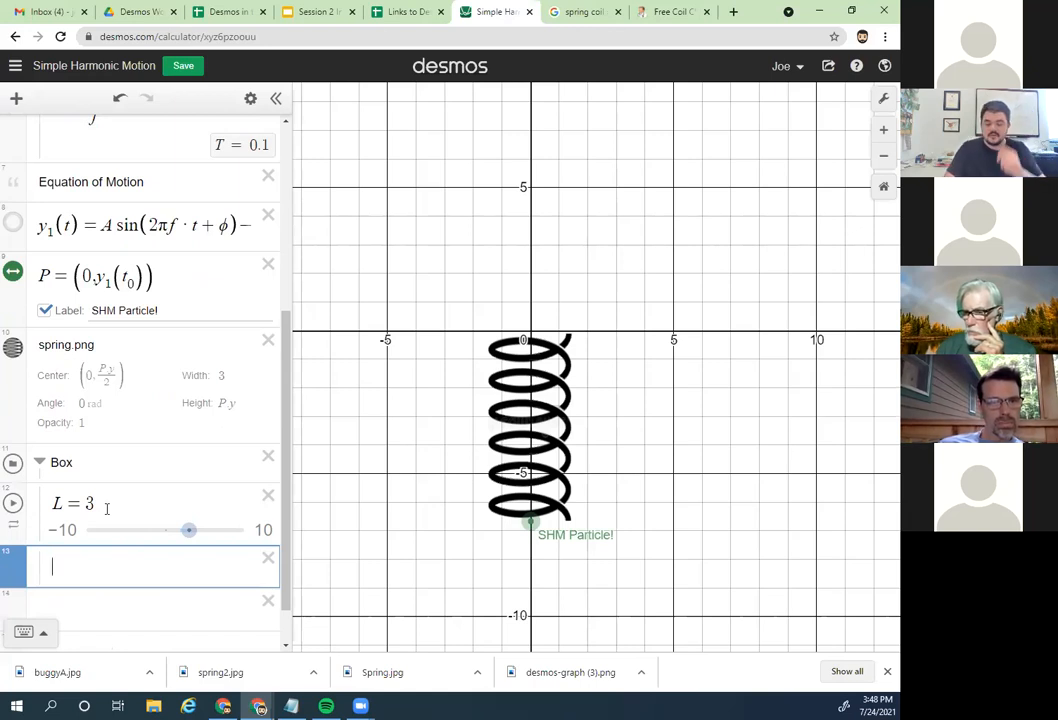
# Step: Start a list C in the Box folder with the first corner point (-L/2, P.y)
pyautogui.write('C ')
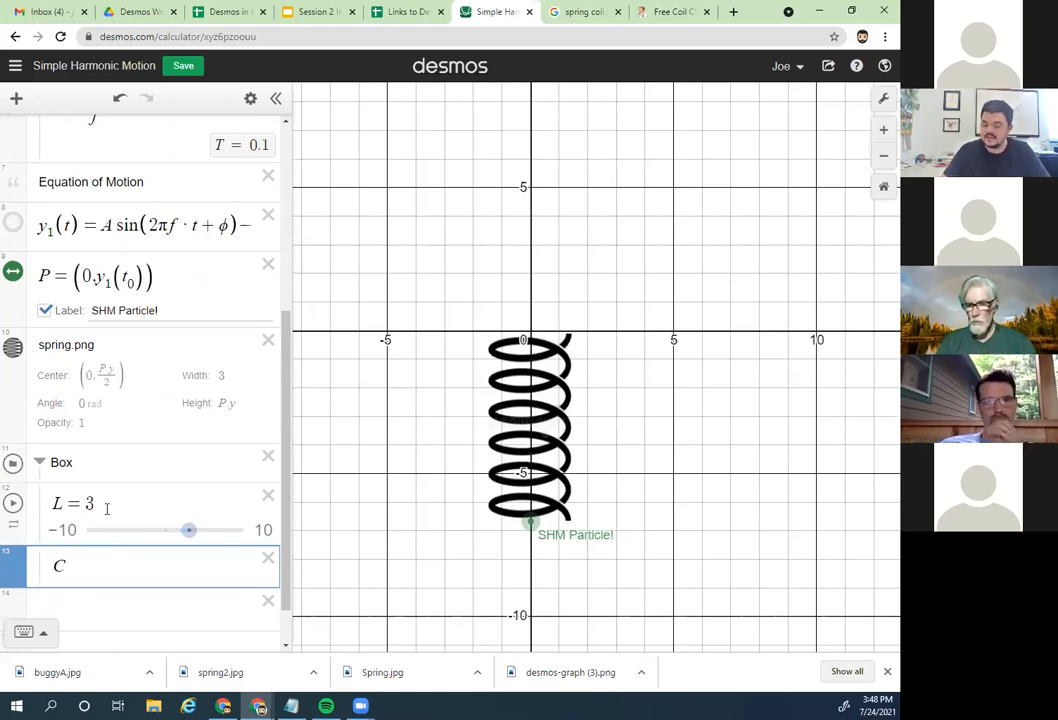
pyautogui.write('= [')
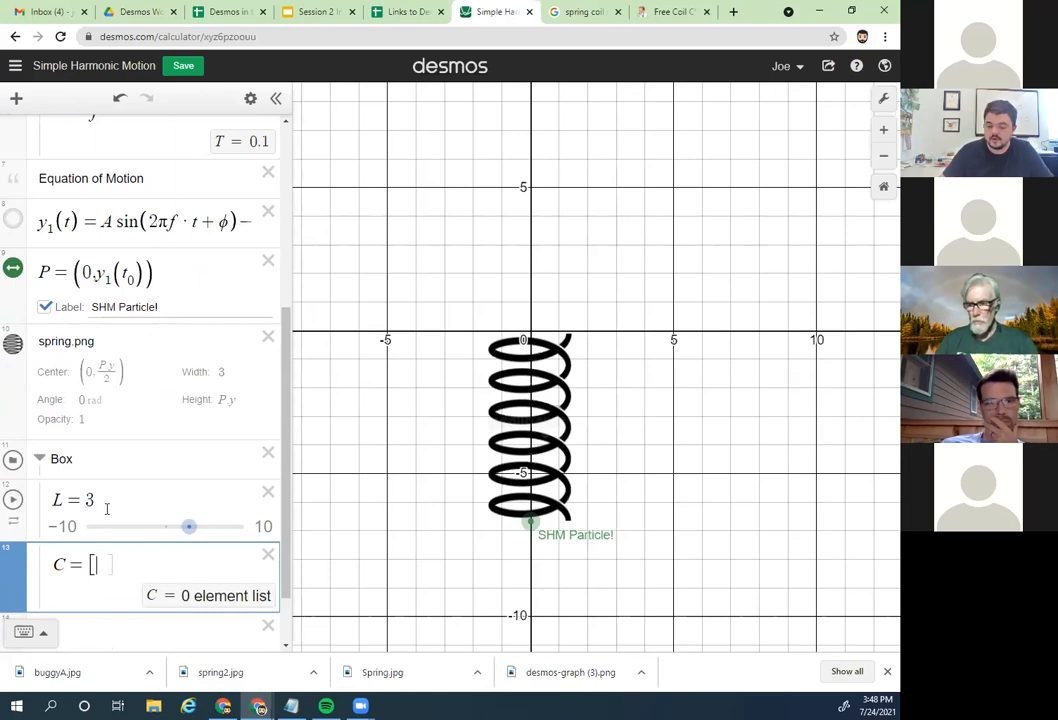
pyautogui.write('(')
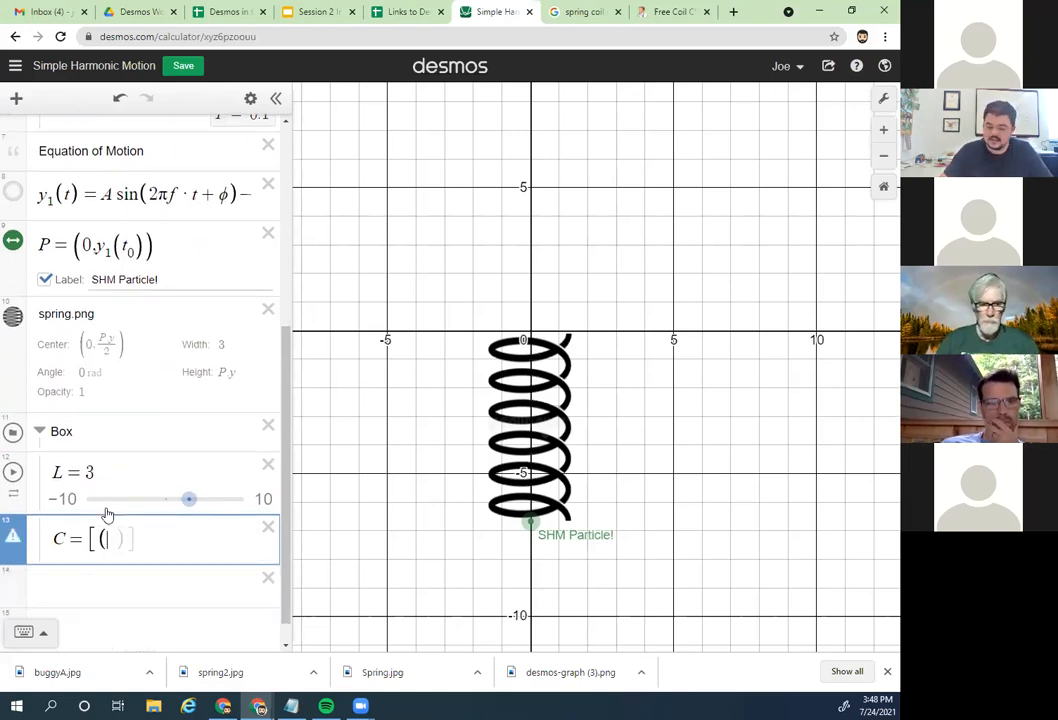
pyautogui.write('-L/2')
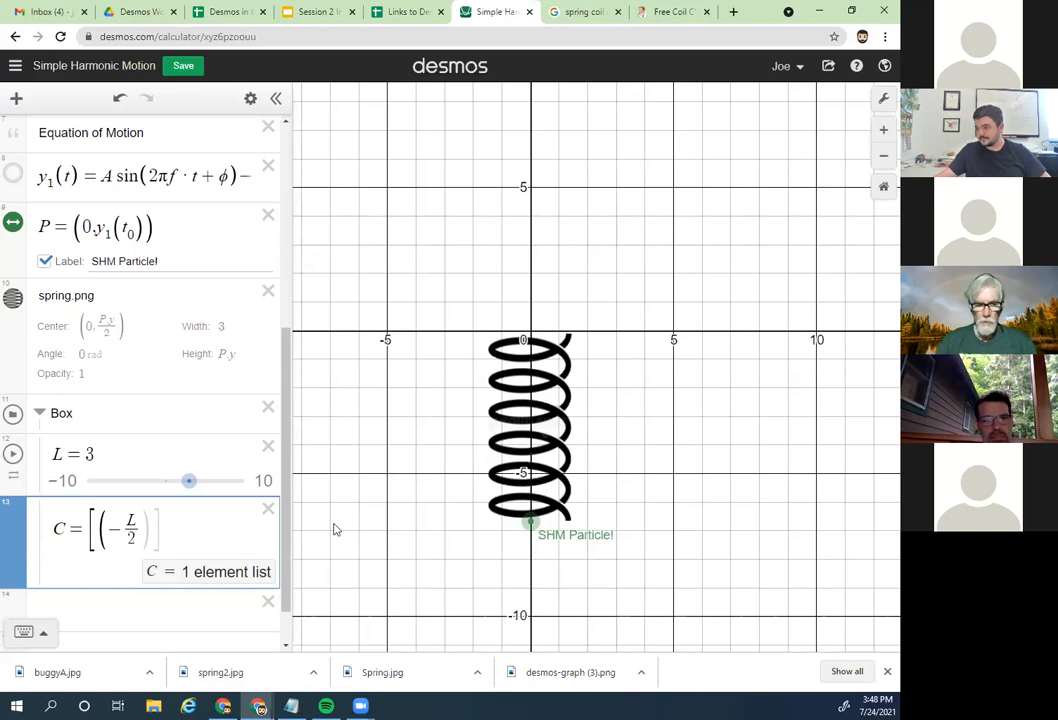
pyautogui.moveTo(147, 530); pyautogui.dragTo(144, 528)
pyautogui.click(144, 528)
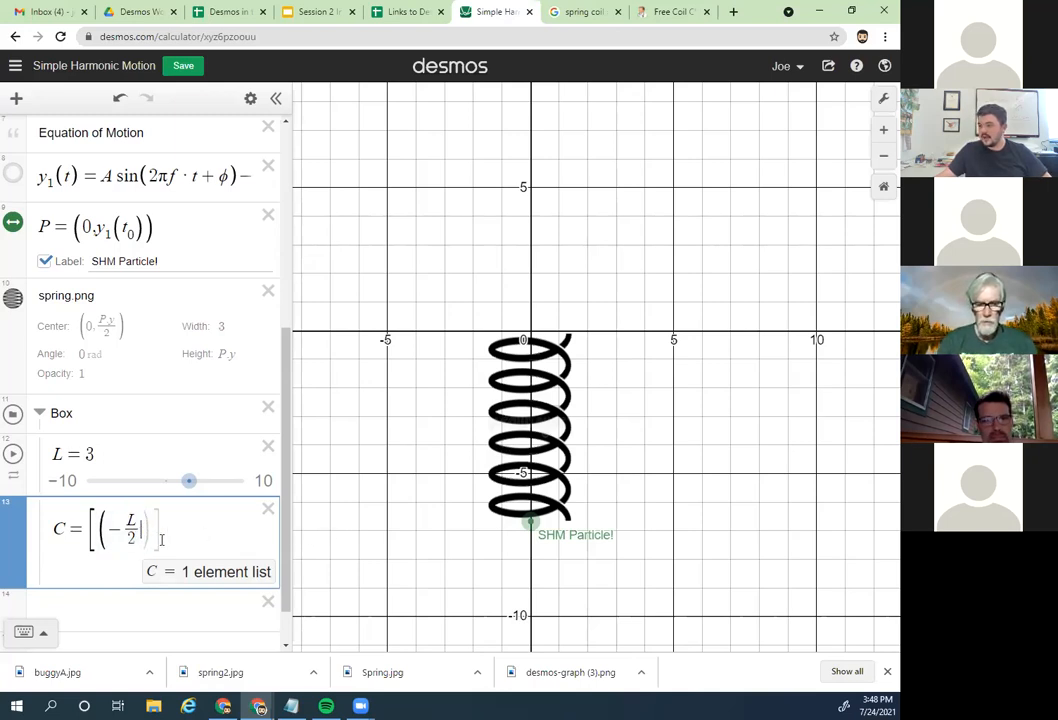
pyautogui.write(',')
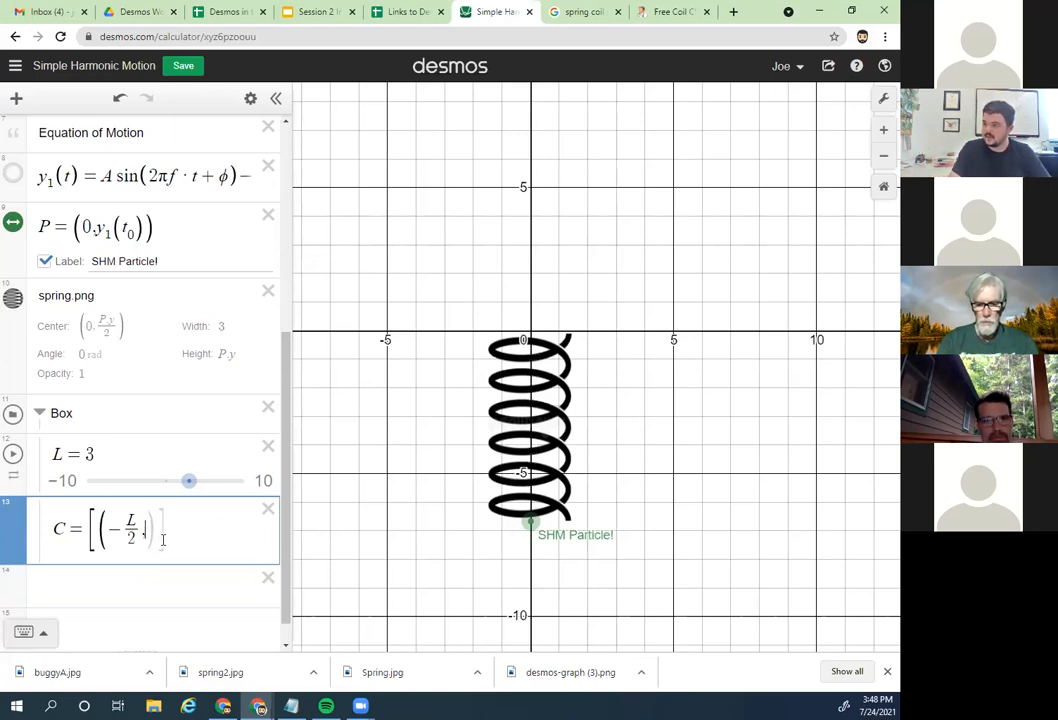
pyautogui.write('P.y')
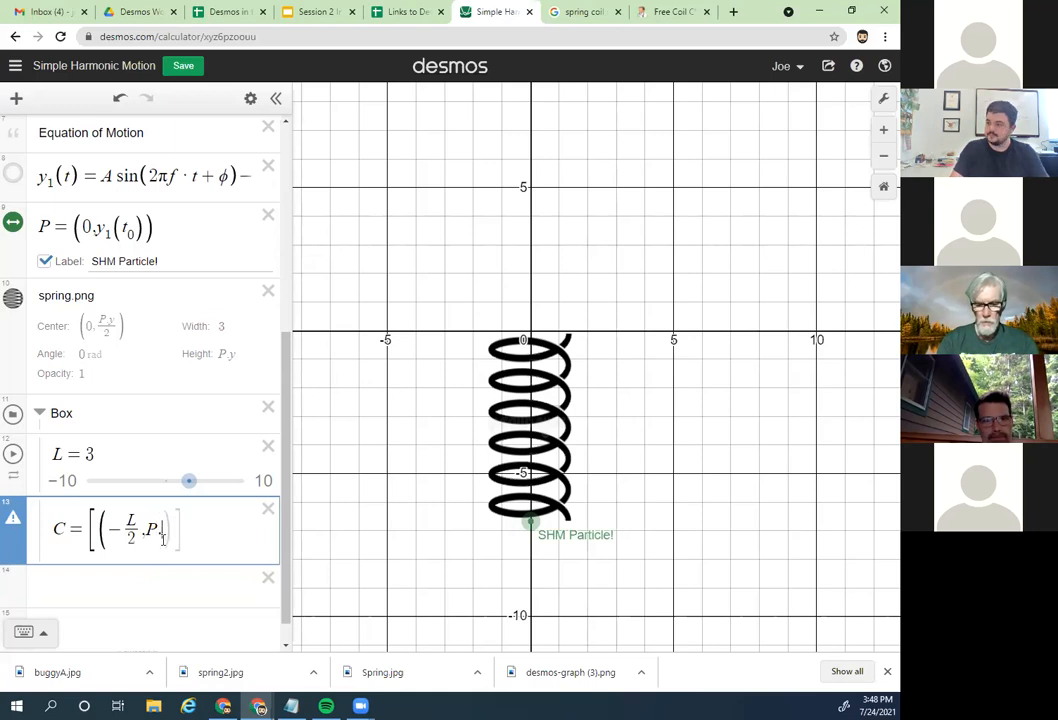
pyautogui.write(')')
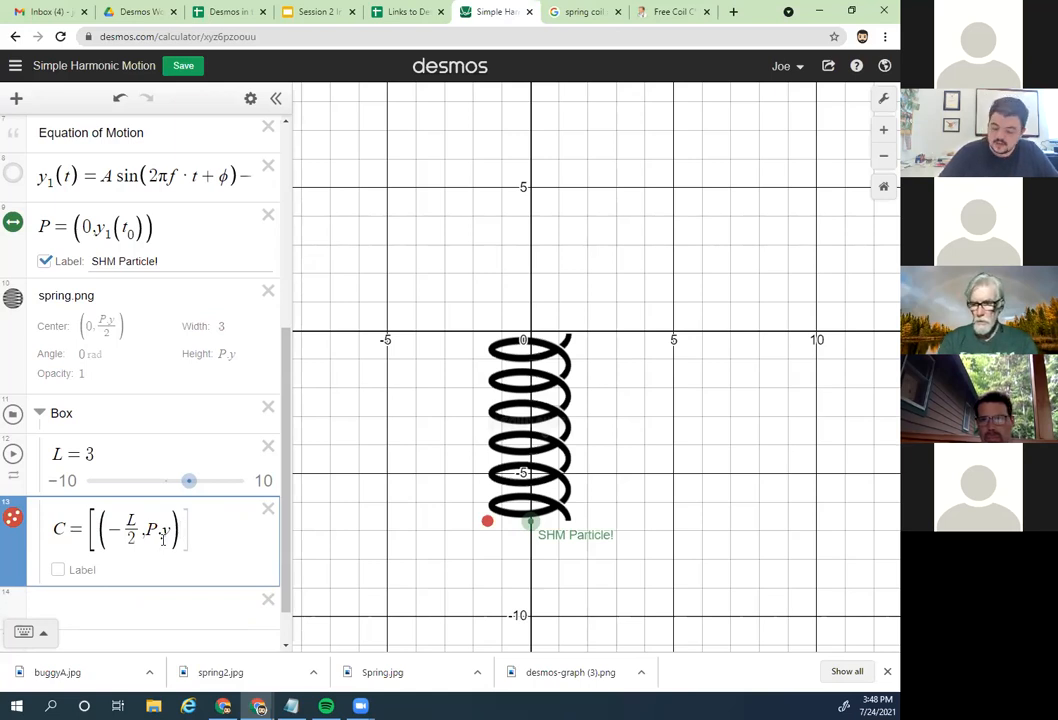
# Step: Add the second corner point (+L/2, P.y) to list C
pyautogui.write(',(')
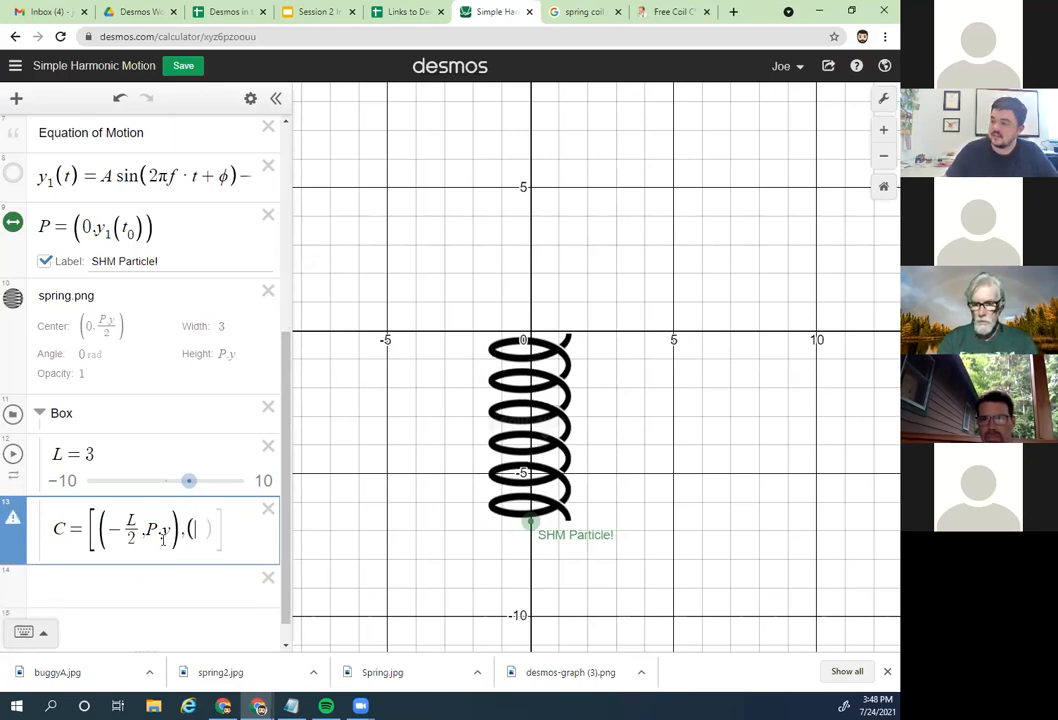
pyautogui.write('+')
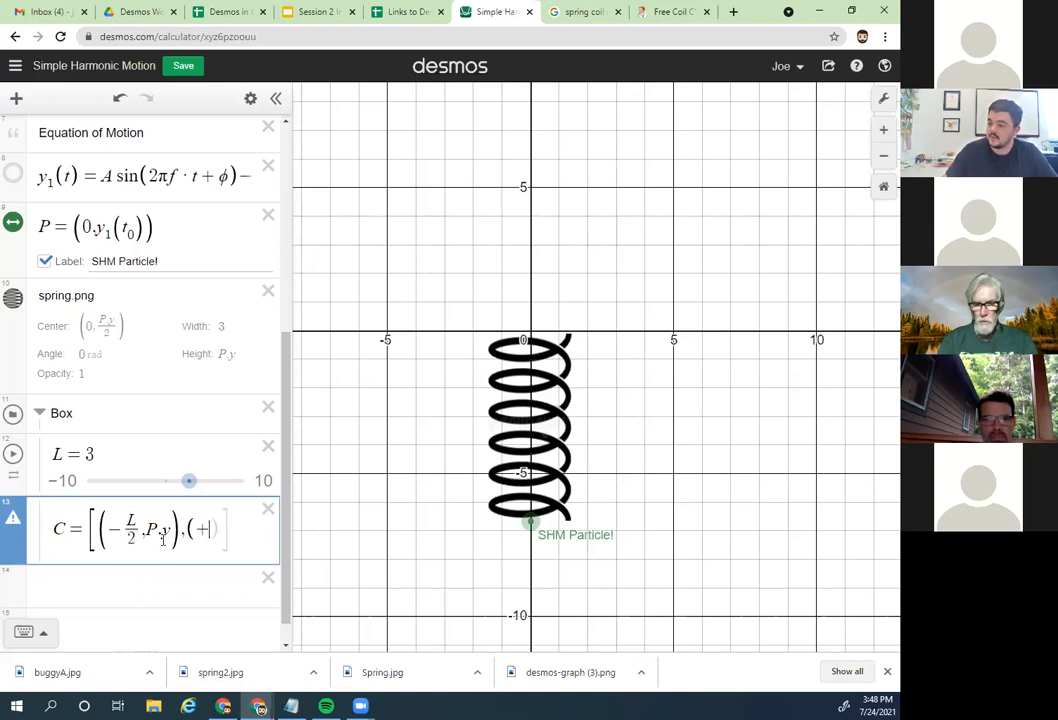
pyautogui.write('L/2')
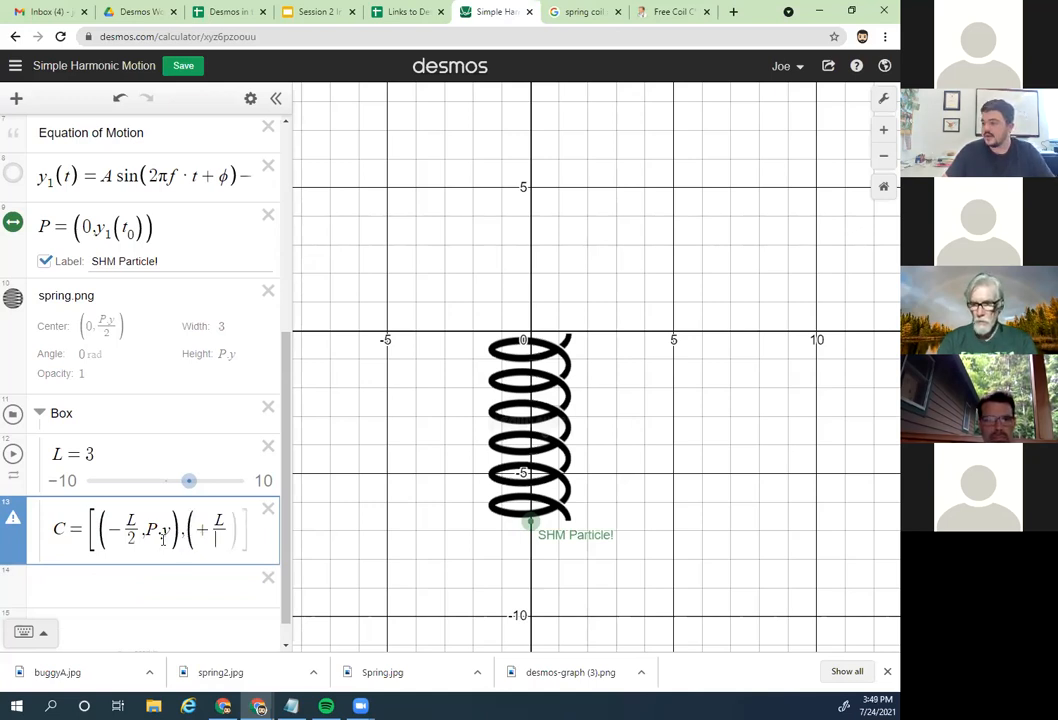
pyautogui.press('Right')
pyautogui.write(',P.y')
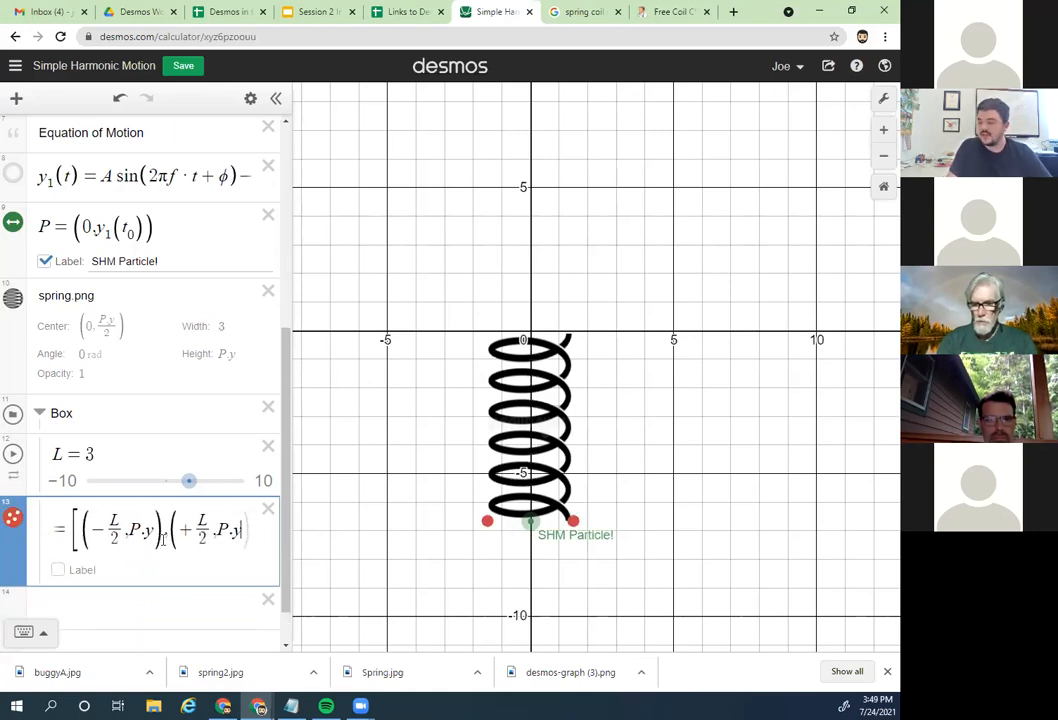
pyautogui.write(')')
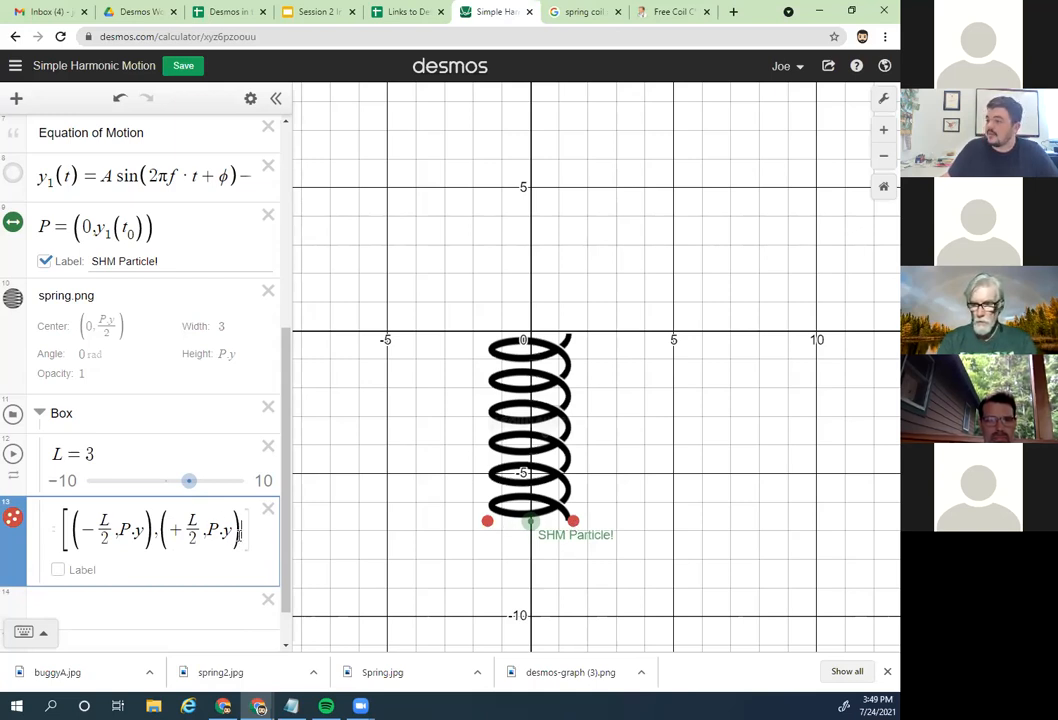
# Step: Add the third corner point (+L/2, P.y - L) to list C
pyautogui.write(',')
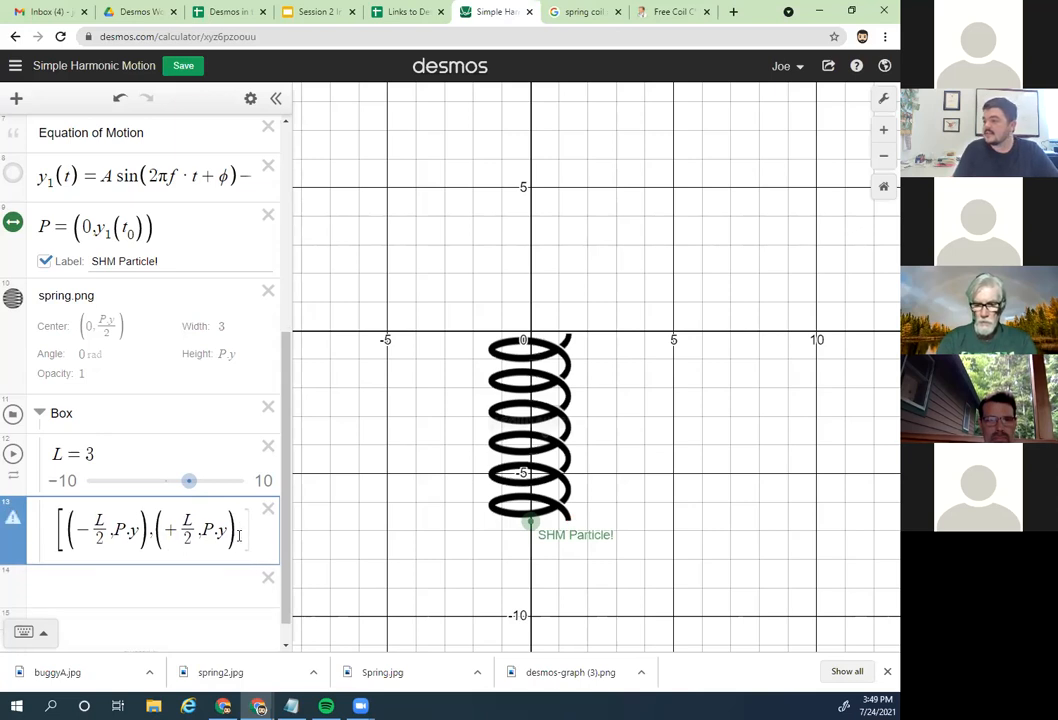
pyautogui.write('(')
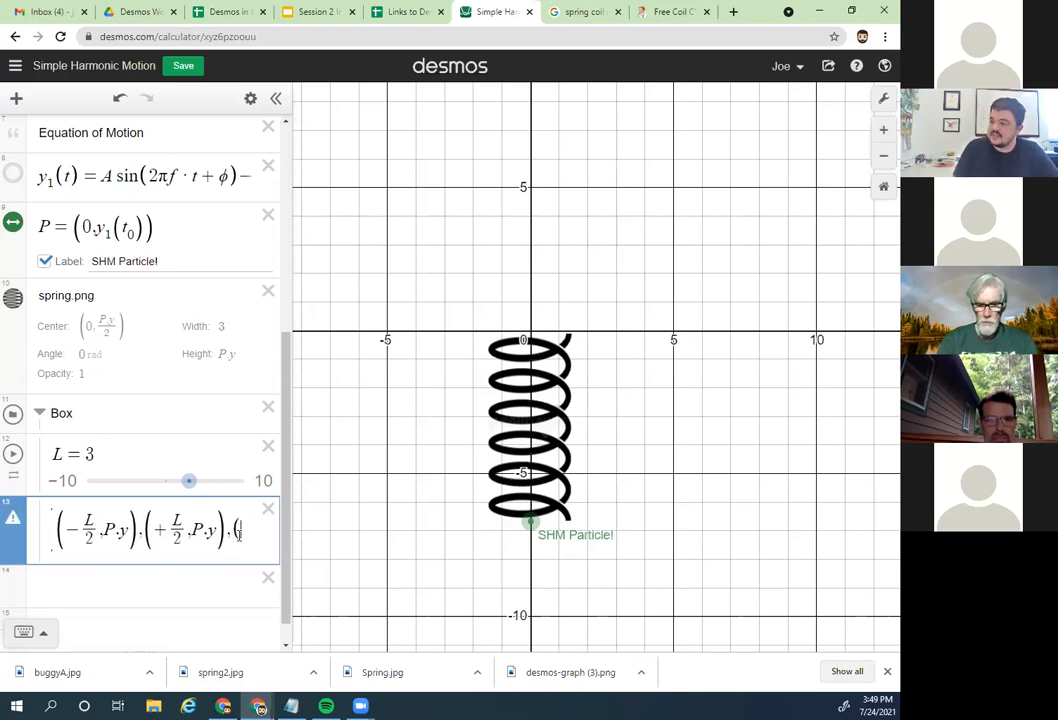
pyautogui.write('+')
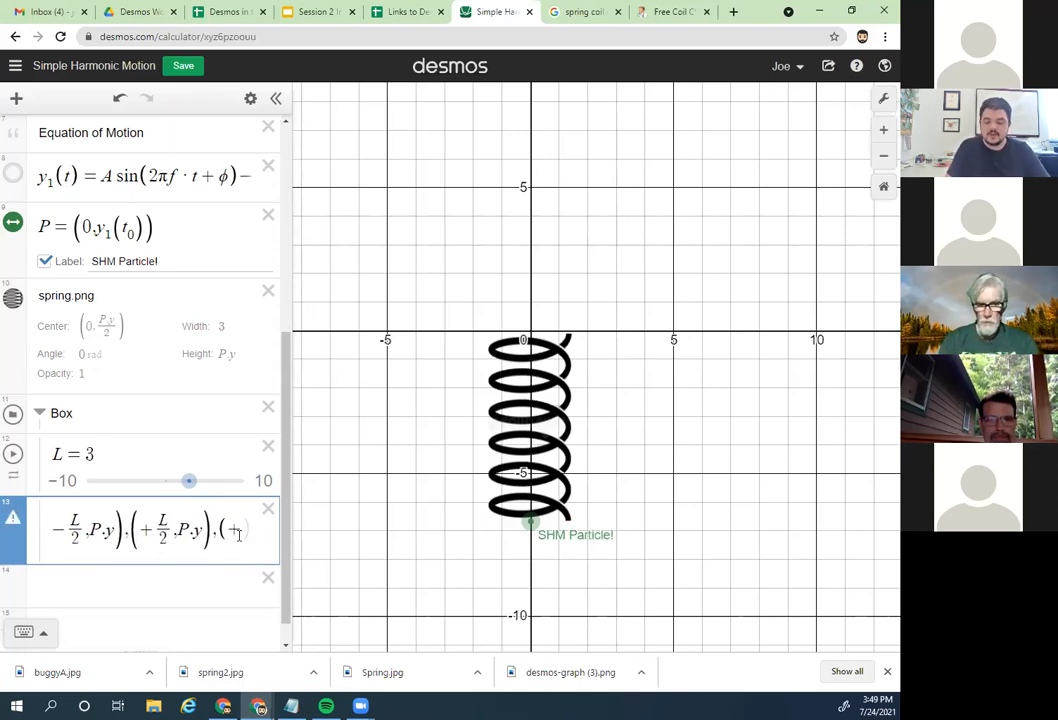
pyautogui.write('L/')
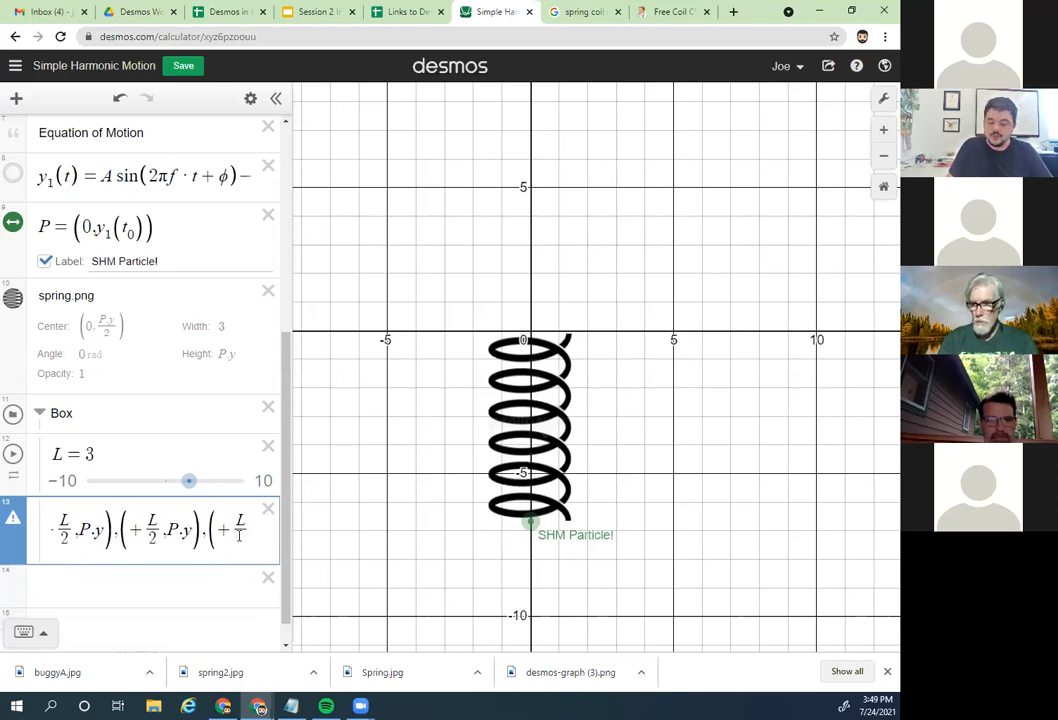
pyautogui.write('2')
pyautogui.press('Right')
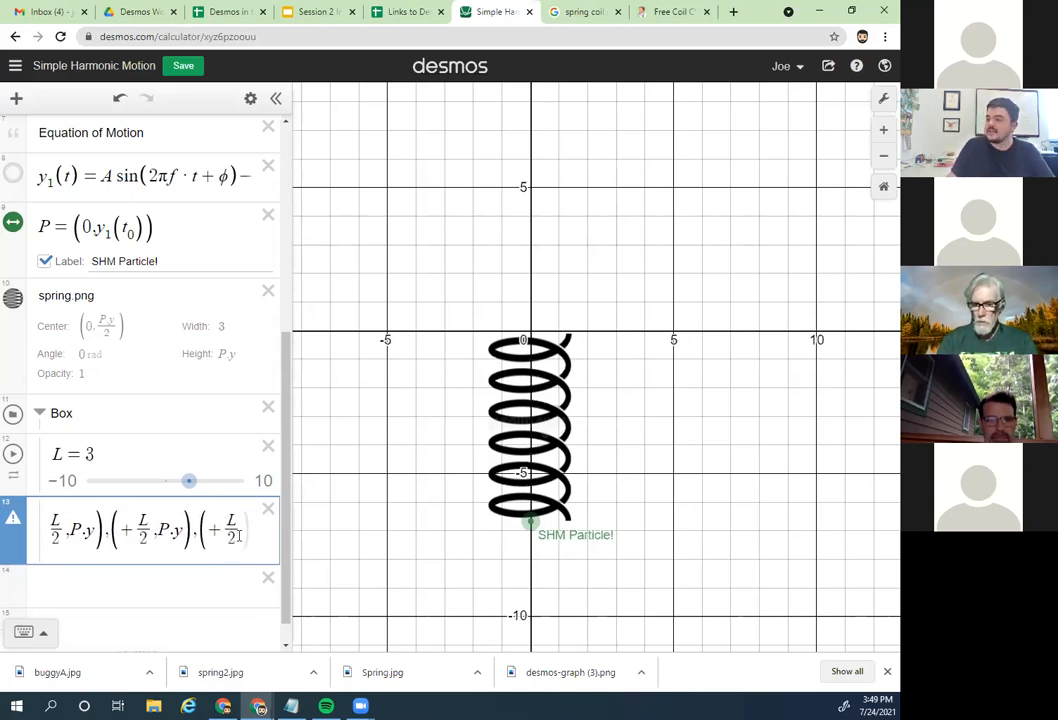
pyautogui.write(',')
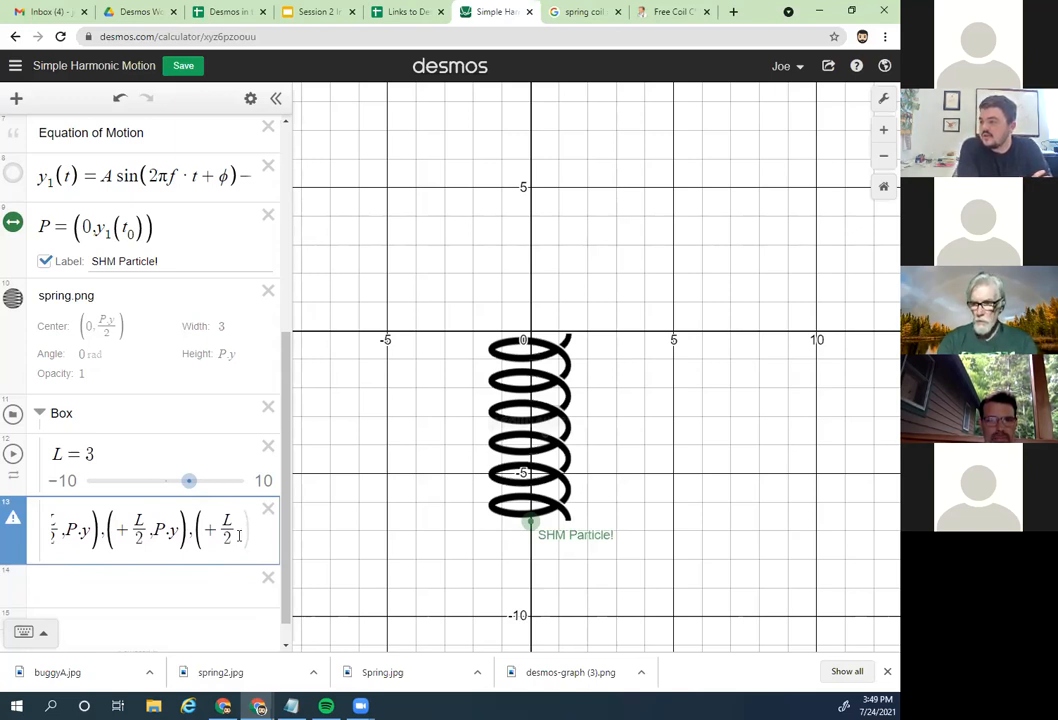
pyautogui.write('P')
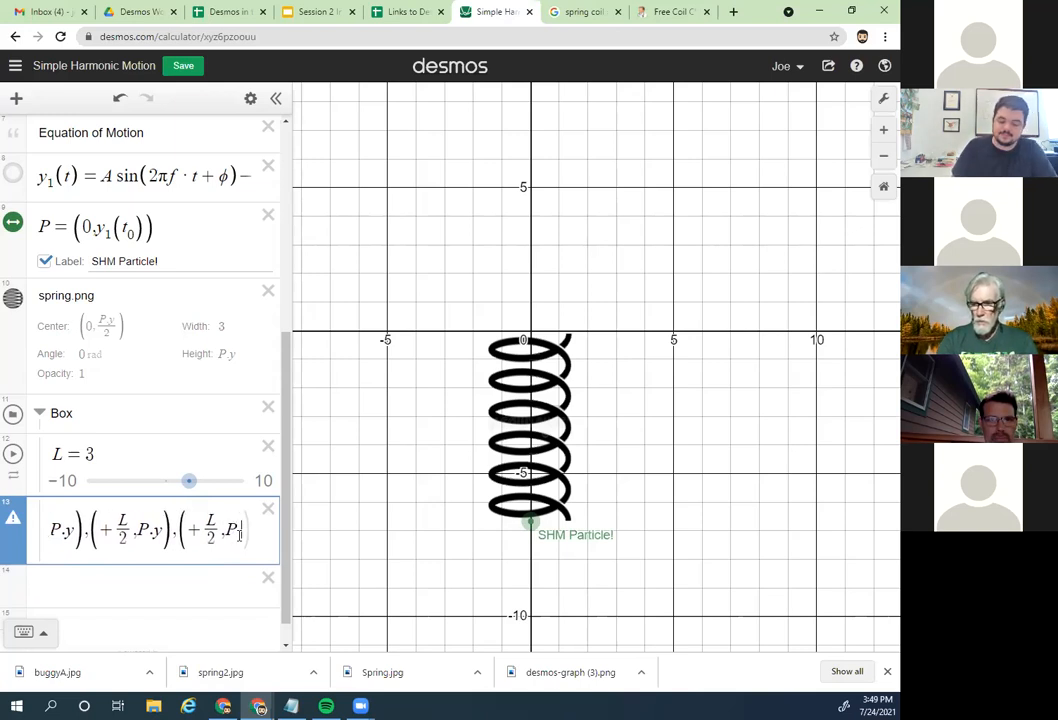
pyautogui.write('.y')
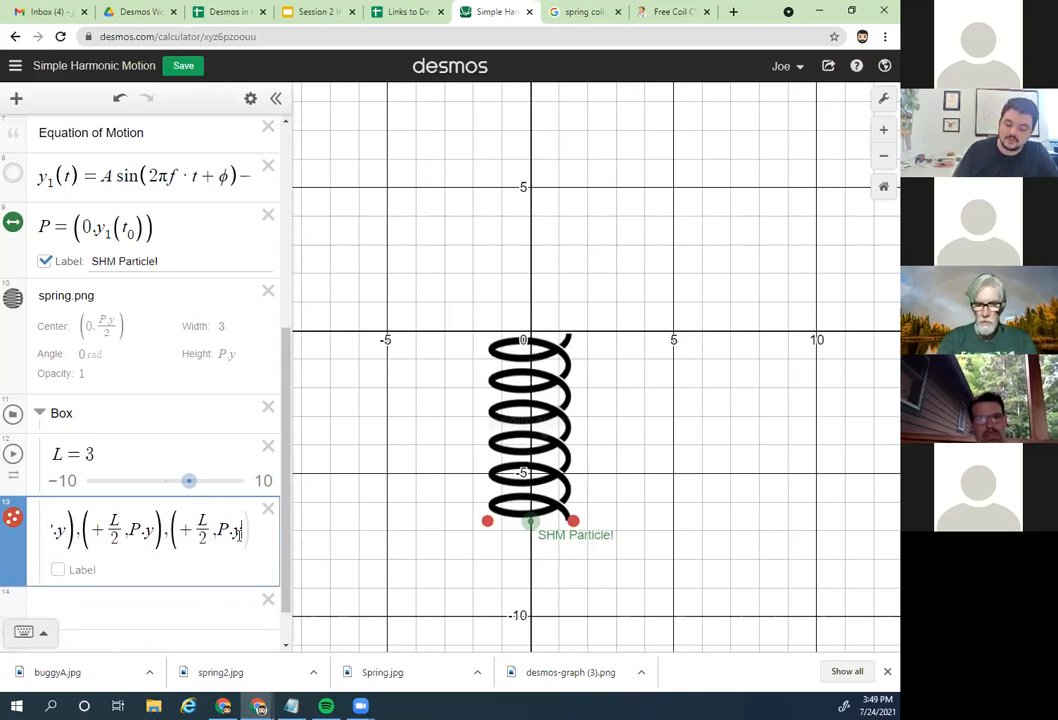
pyautogui.write('-L')
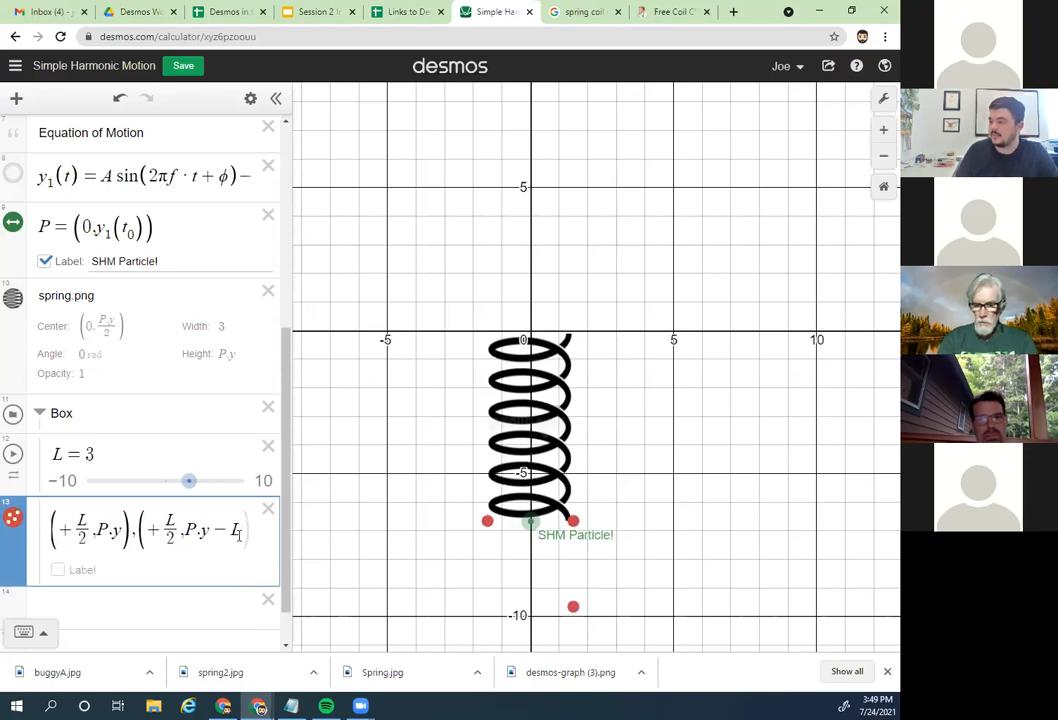
pyautogui.write(')')
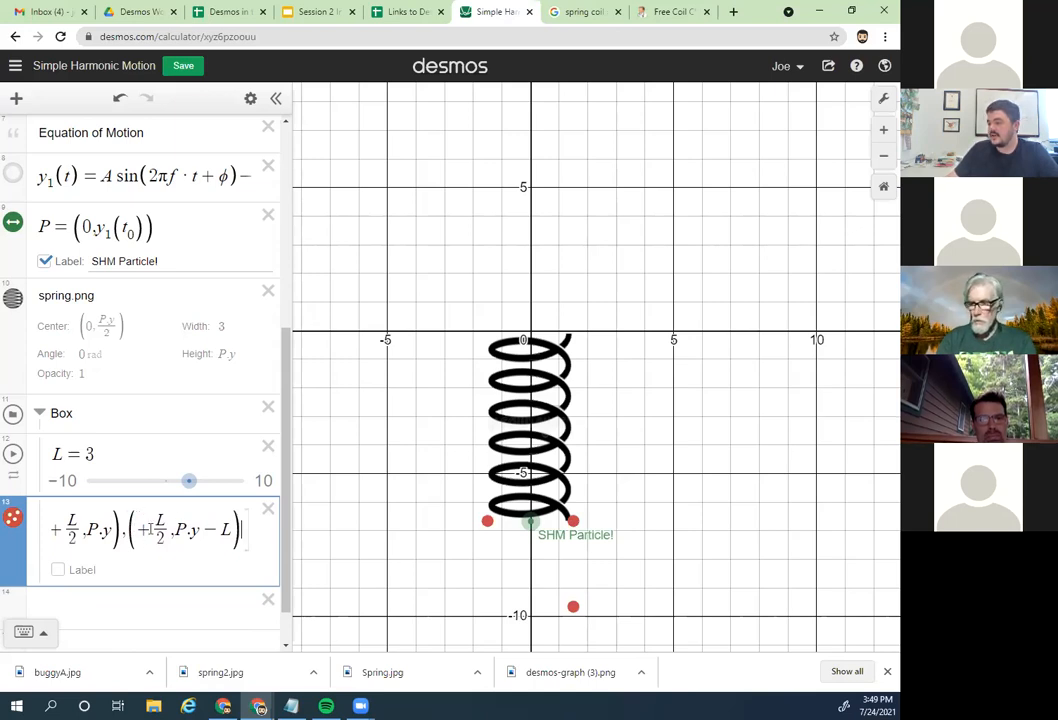
pyautogui.moveTo(130, 529); pyautogui.dragTo(242, 530)
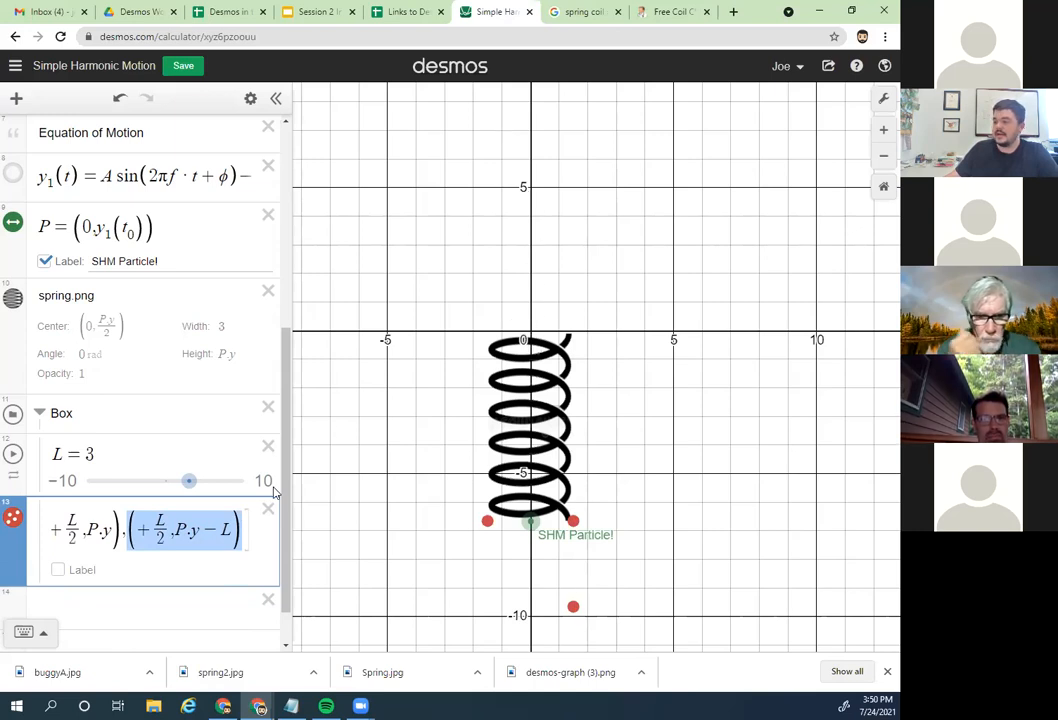
pyautogui.click(212, 531)
pyautogui.hotkey('shift', 'Left')
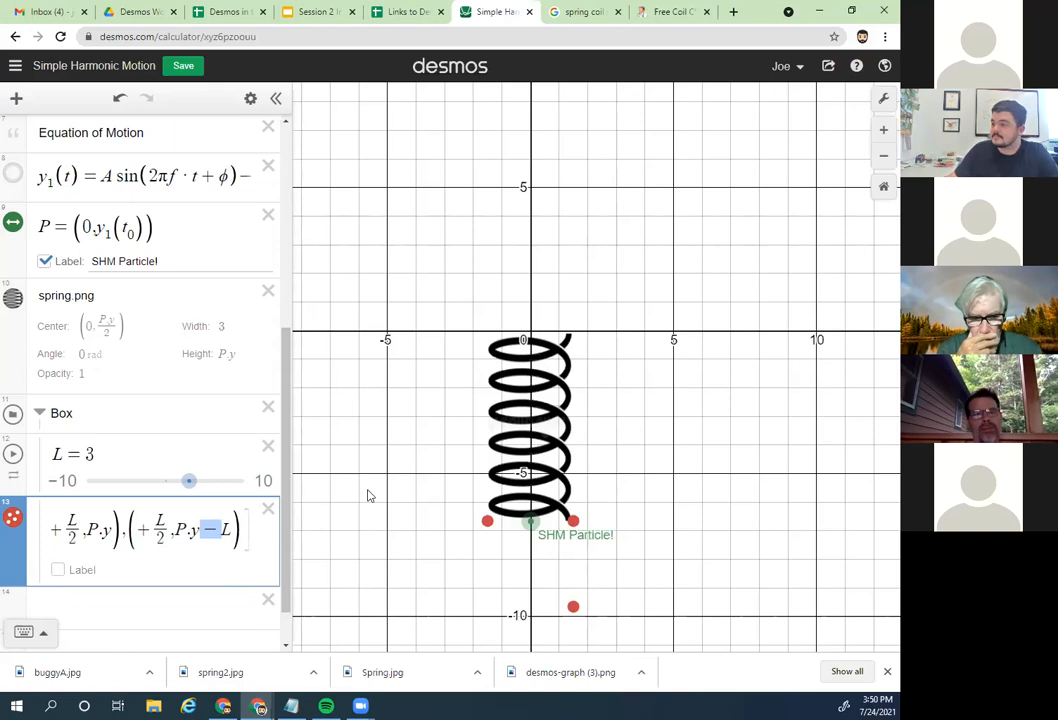
# Step: Add the fourth corner point (-L/2, P.y - L) at the end of list C and close the list
pyautogui.click(258, 538)
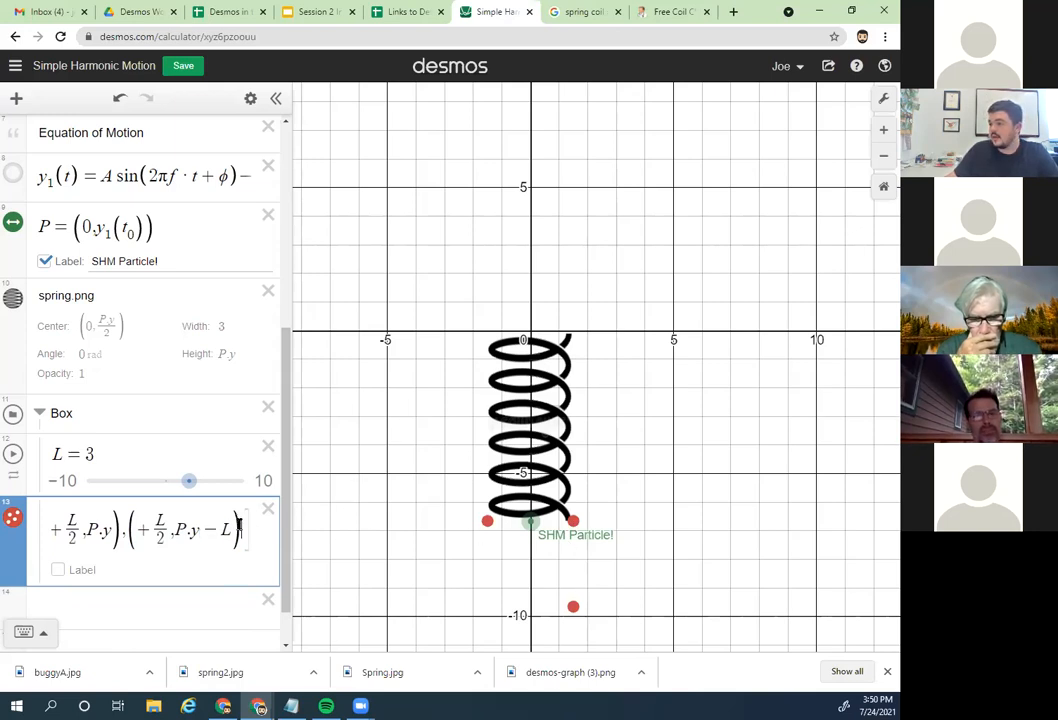
pyautogui.write(',(')
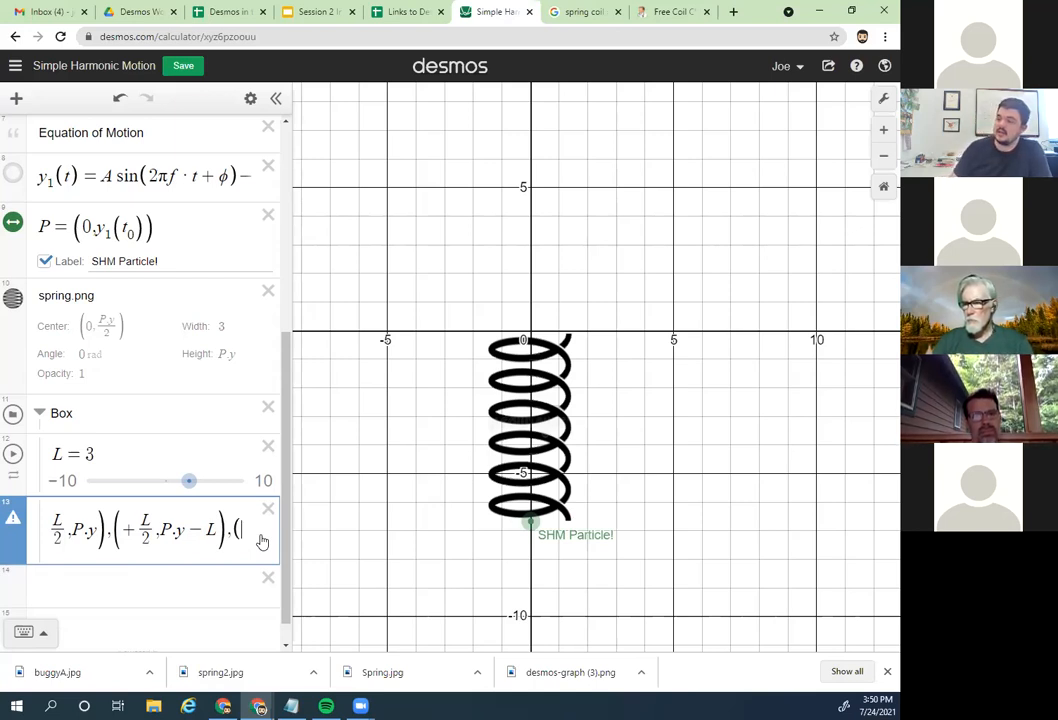
pyautogui.write('-L')
pyautogui.write('/2')
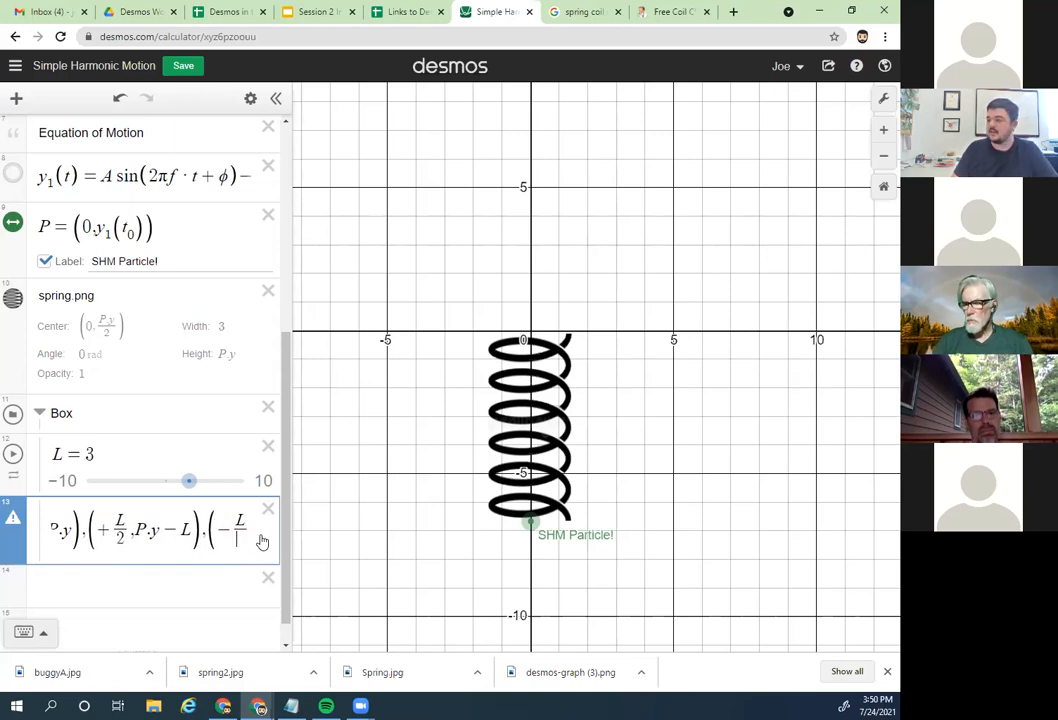
pyautogui.press('Right')
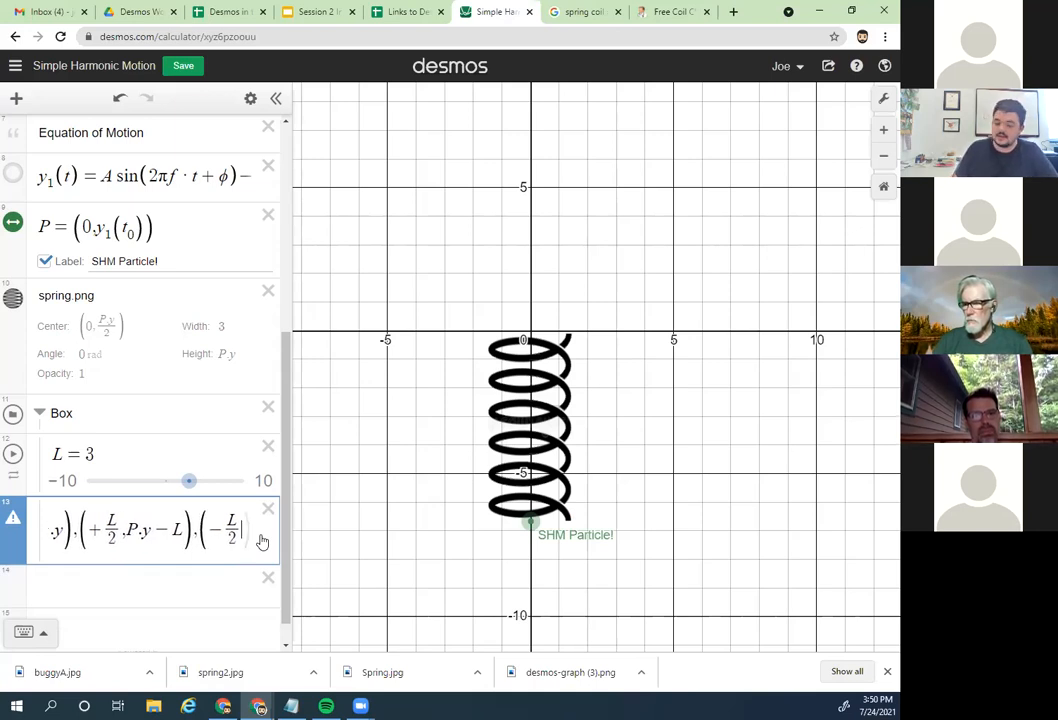
pyautogui.write(',P.y')
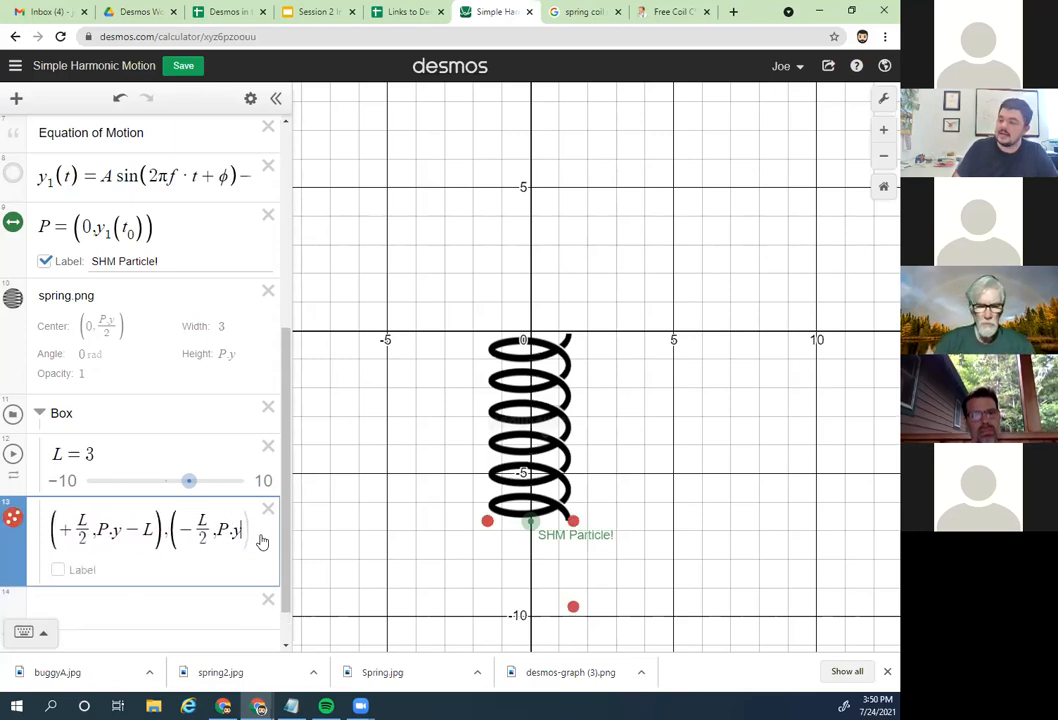
pyautogui.write('-L')
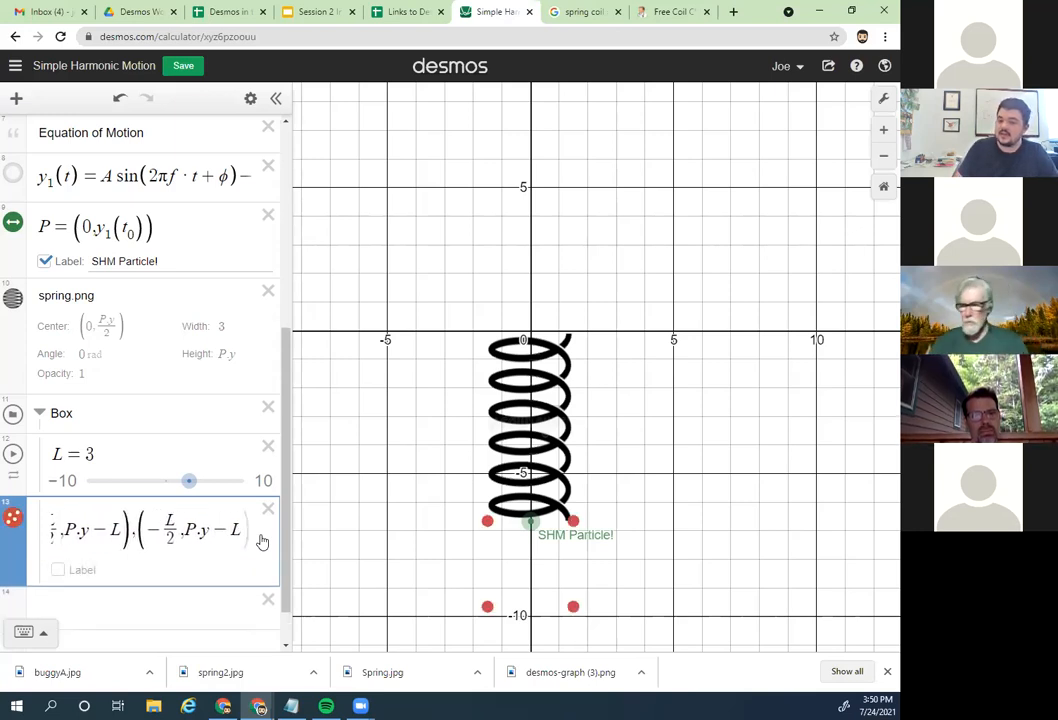
pyautogui.write(')')
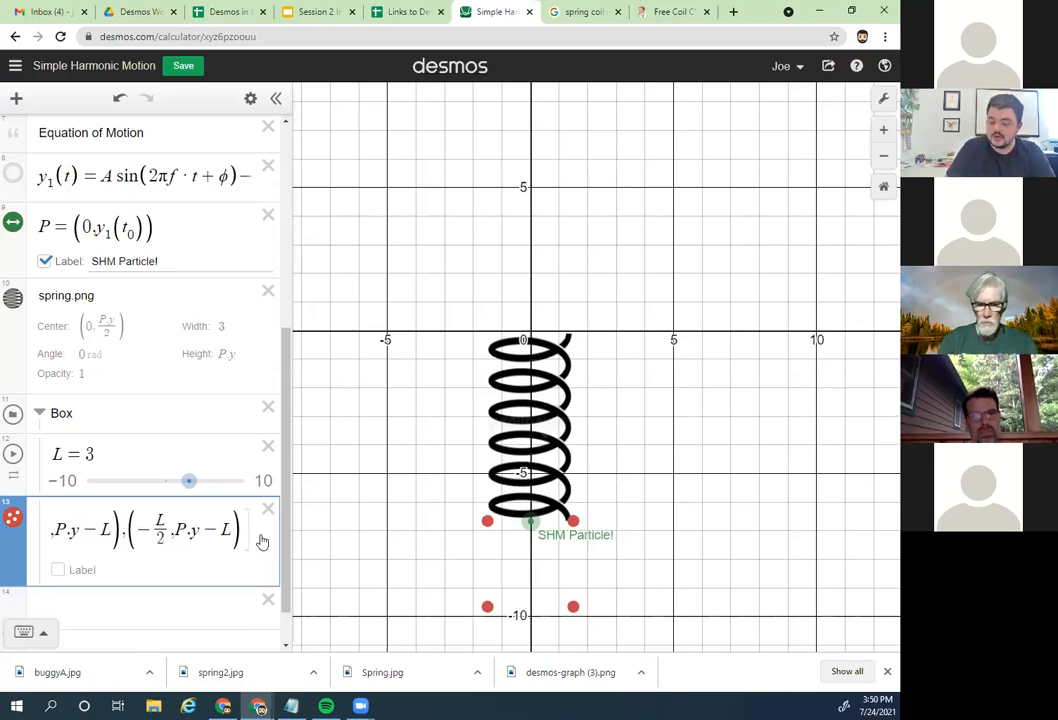
pyautogui.write(']')
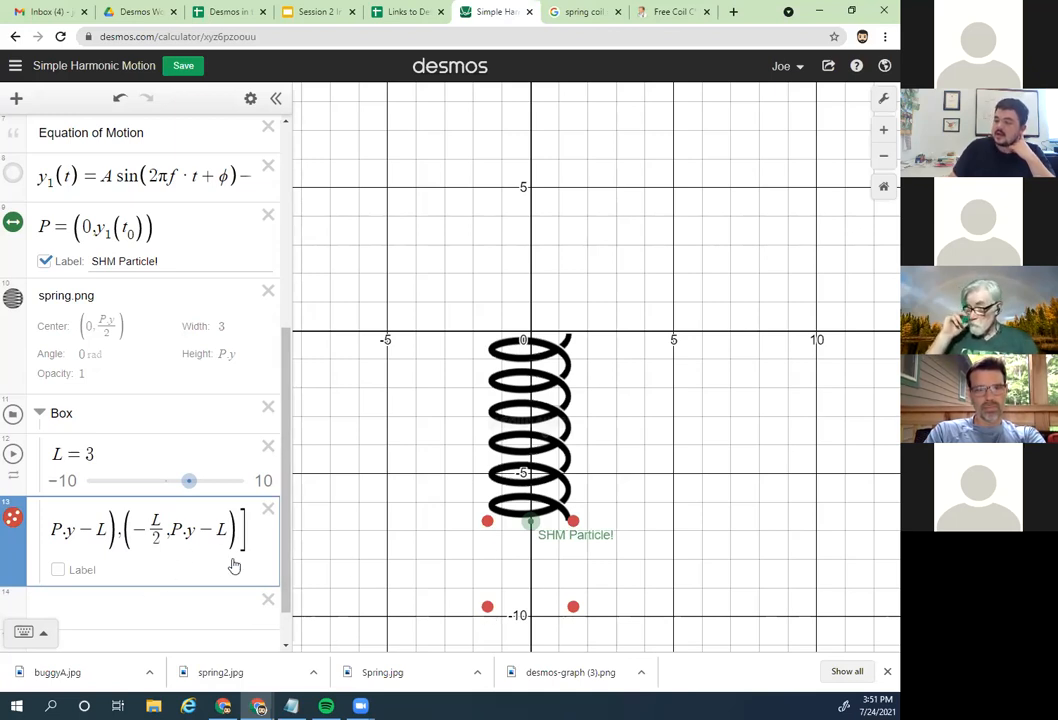
# Step: Add polygon(C) to the Box folder to draw the box from the corner points in list C
pyautogui.press('Return')
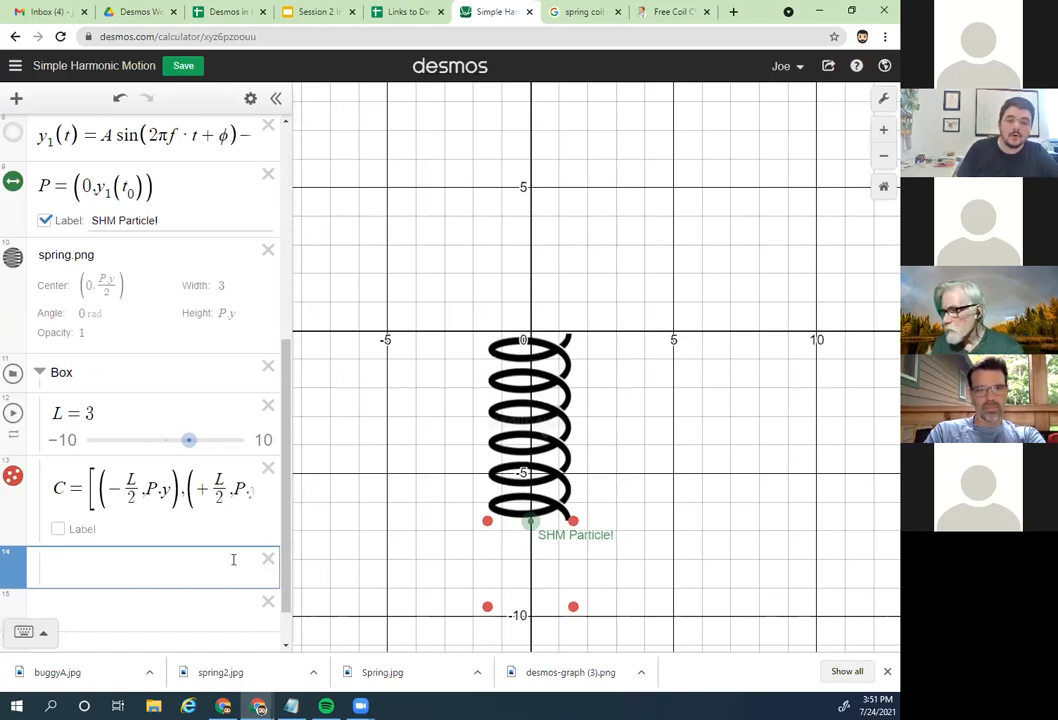
pyautogui.write('P')
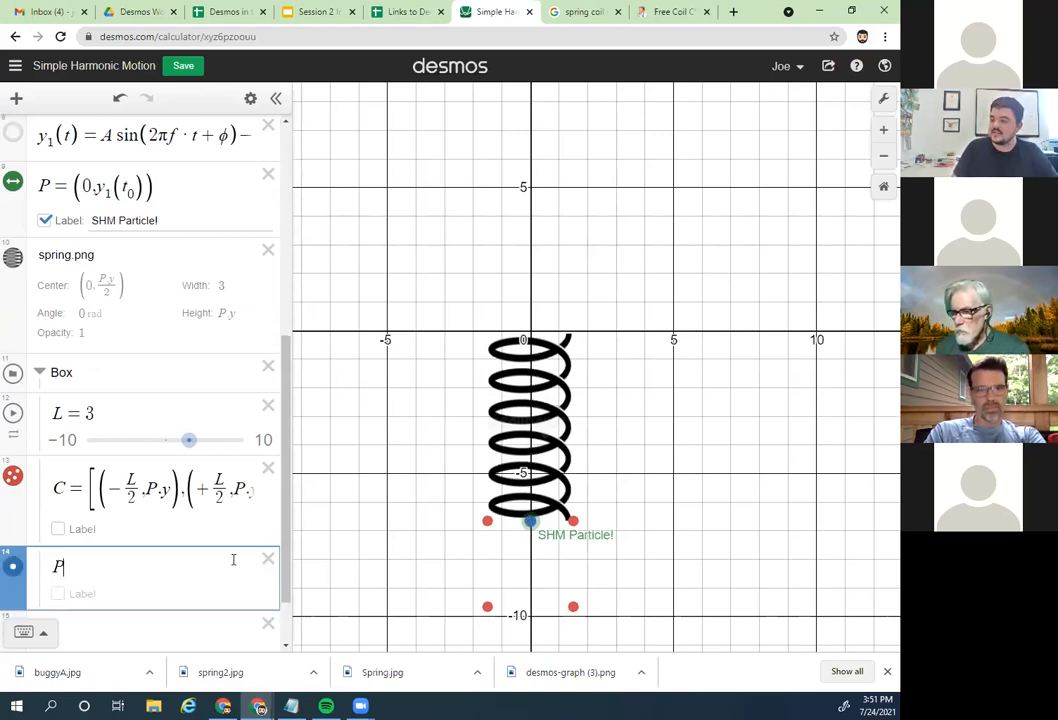
pyautogui.write('ologon')
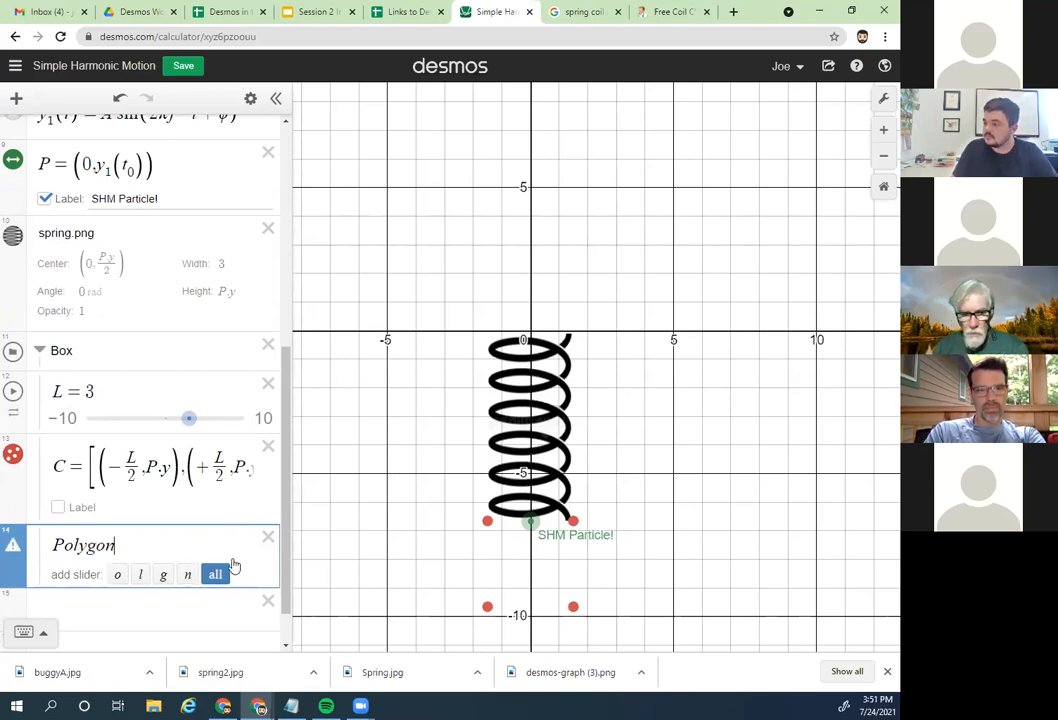
pyautogui.press('BackSpace')
pyautogui.press('BackSpace')
pyautogui.press('BackSpace')
pyautogui.press('BackSpace')
pyautogui.press('BackSpace')
pyautogui.press('BackSpace')
pyautogui.press('BackSpace')
pyautogui.write('Polygon')
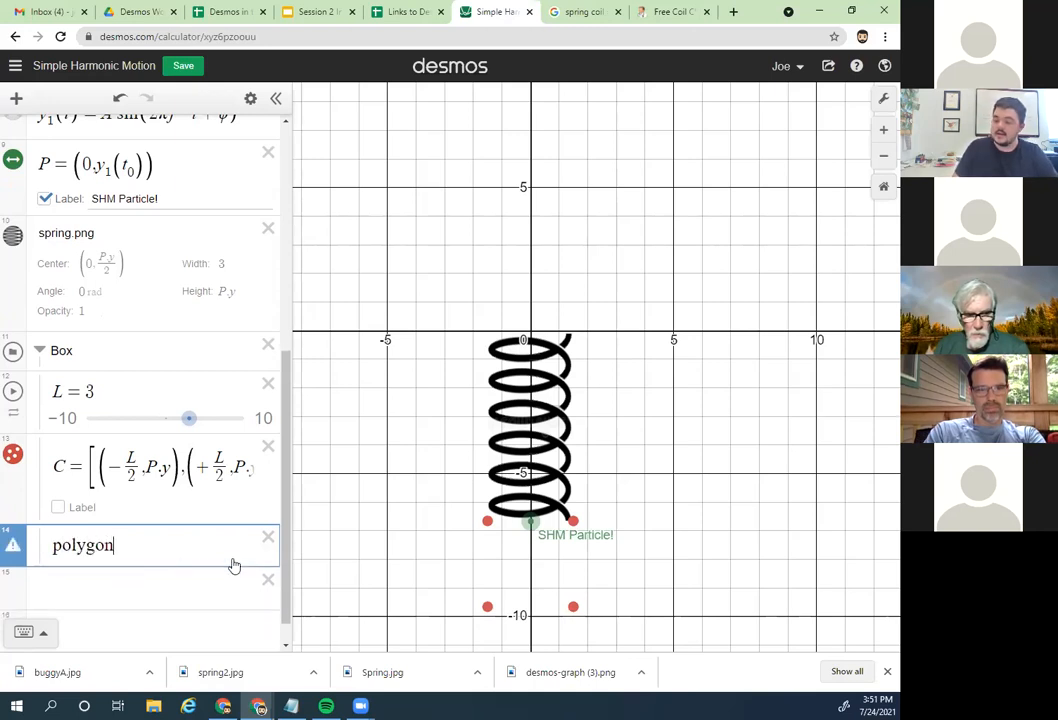
pyautogui.write('(')
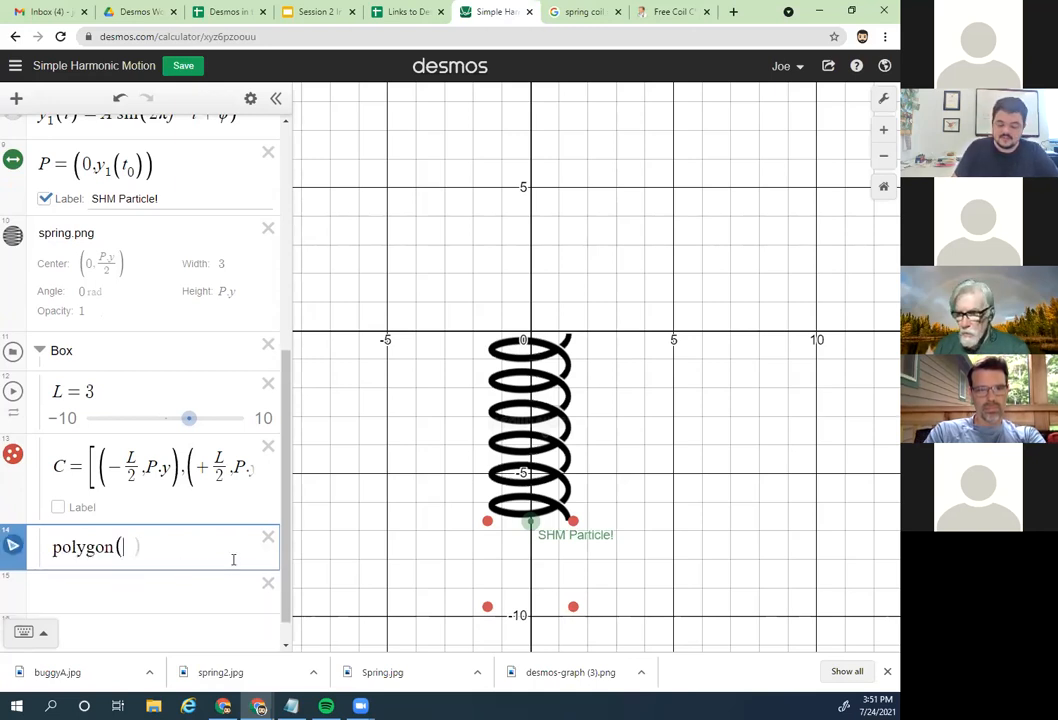
pyautogui.write('C')
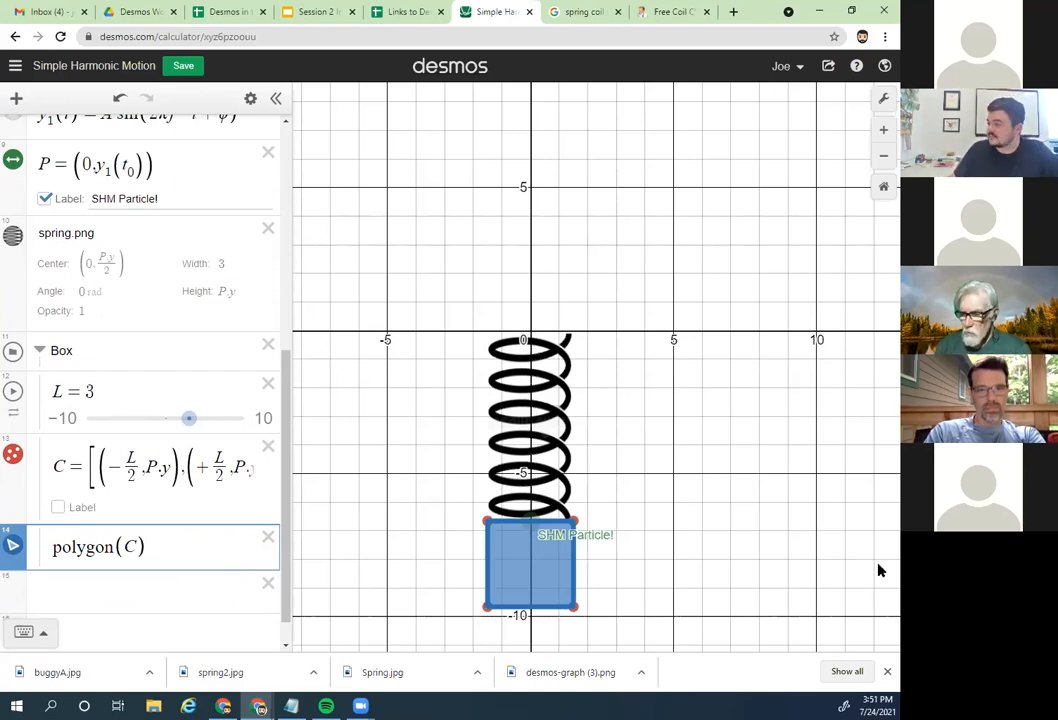
pyautogui.click(671, 476)
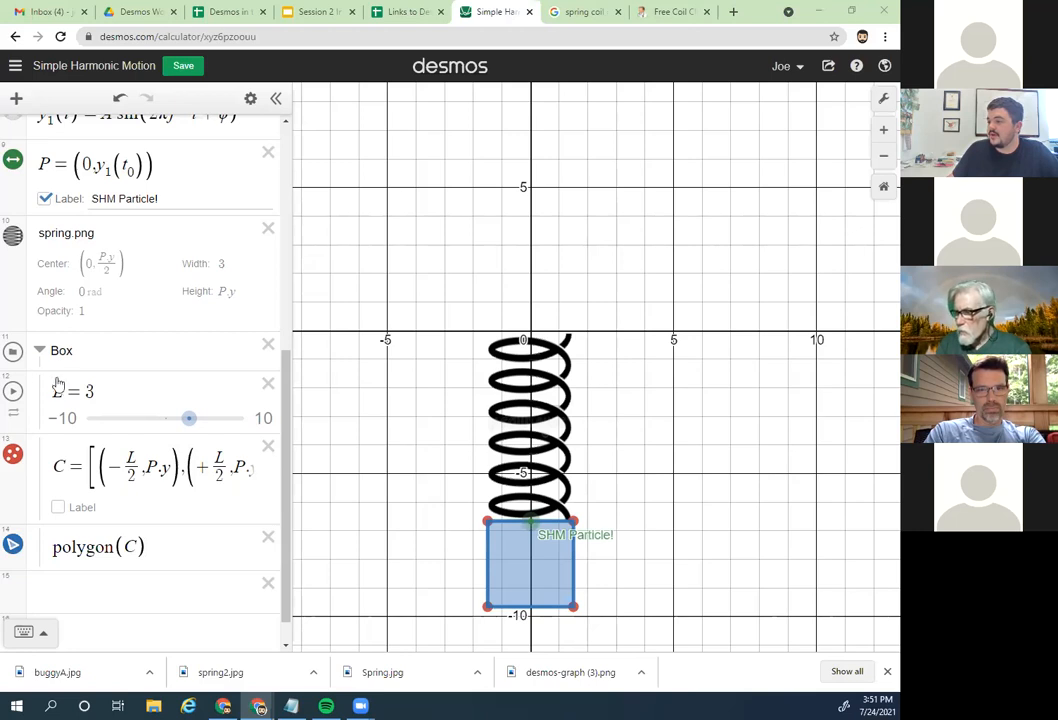
# Step: Hide the corner points of list C and play the t_0 slider to animate the spring and box
pyautogui.click(13, 455)
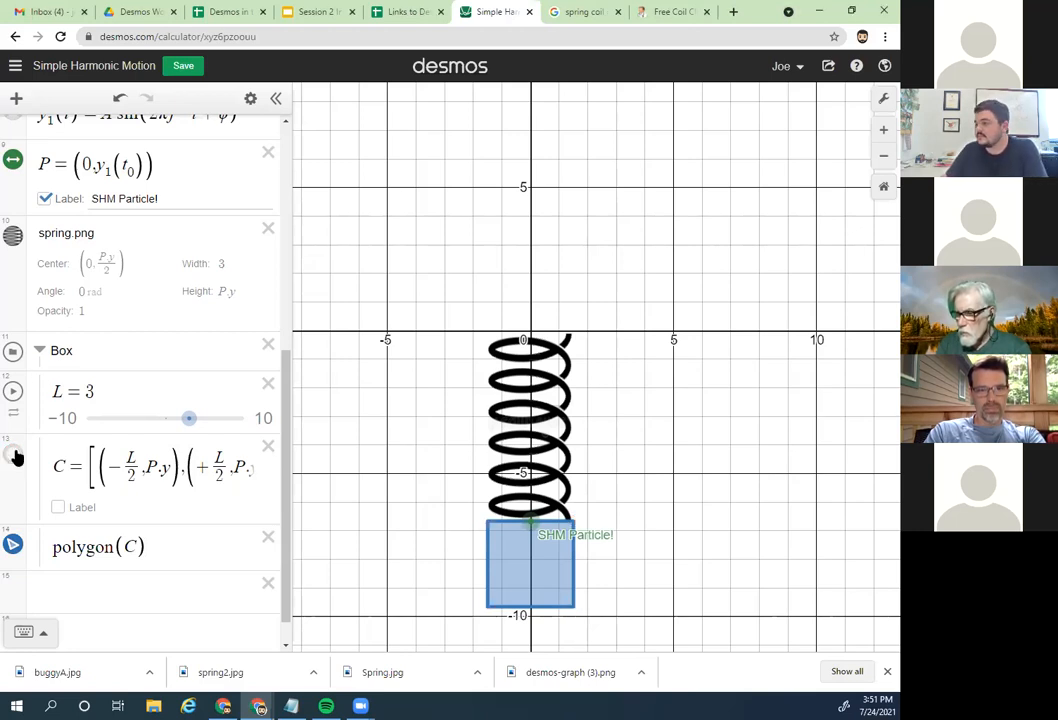
pyautogui.scroll(3, 282, 295)
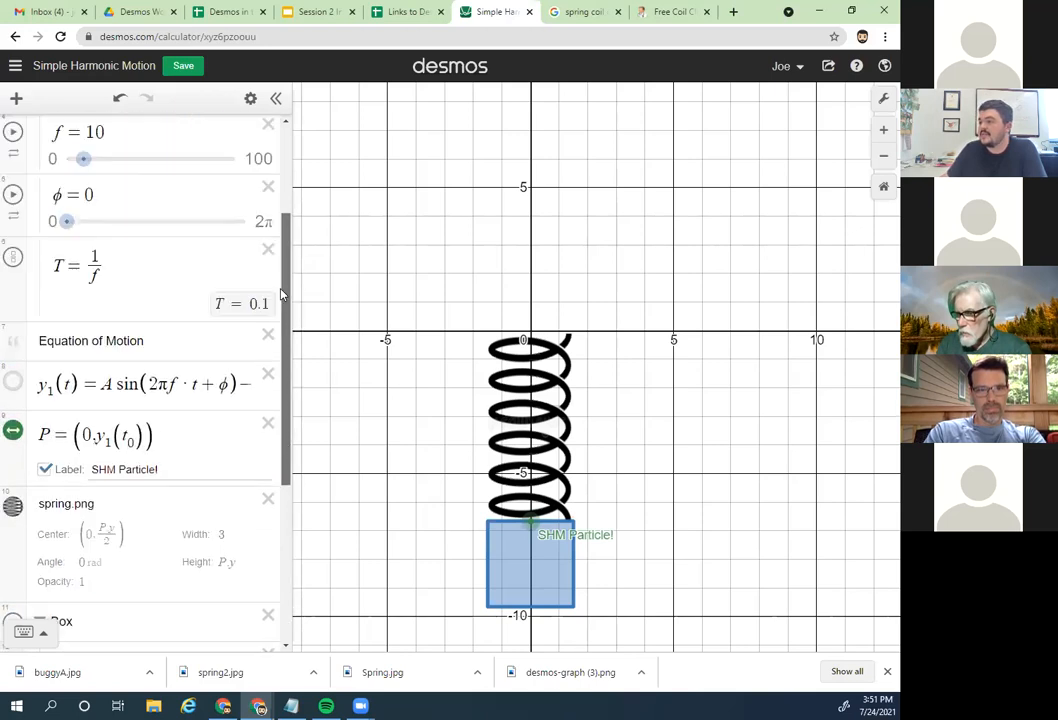
pyautogui.scroll(2, 282, 295)
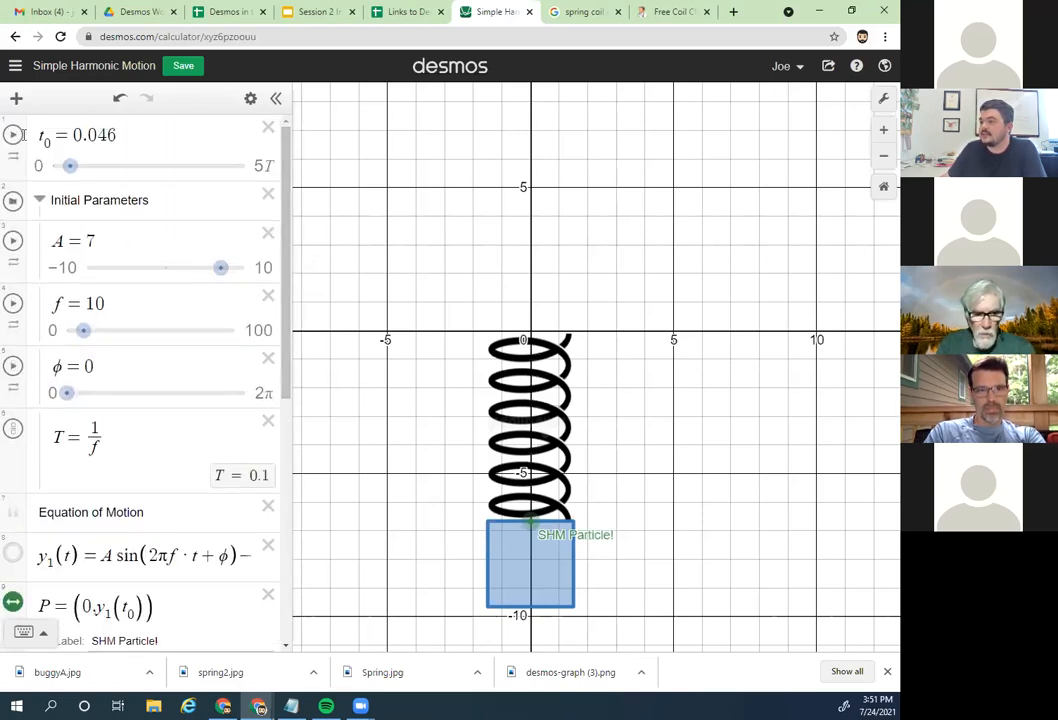
pyautogui.scroll(-5, 286, 229)
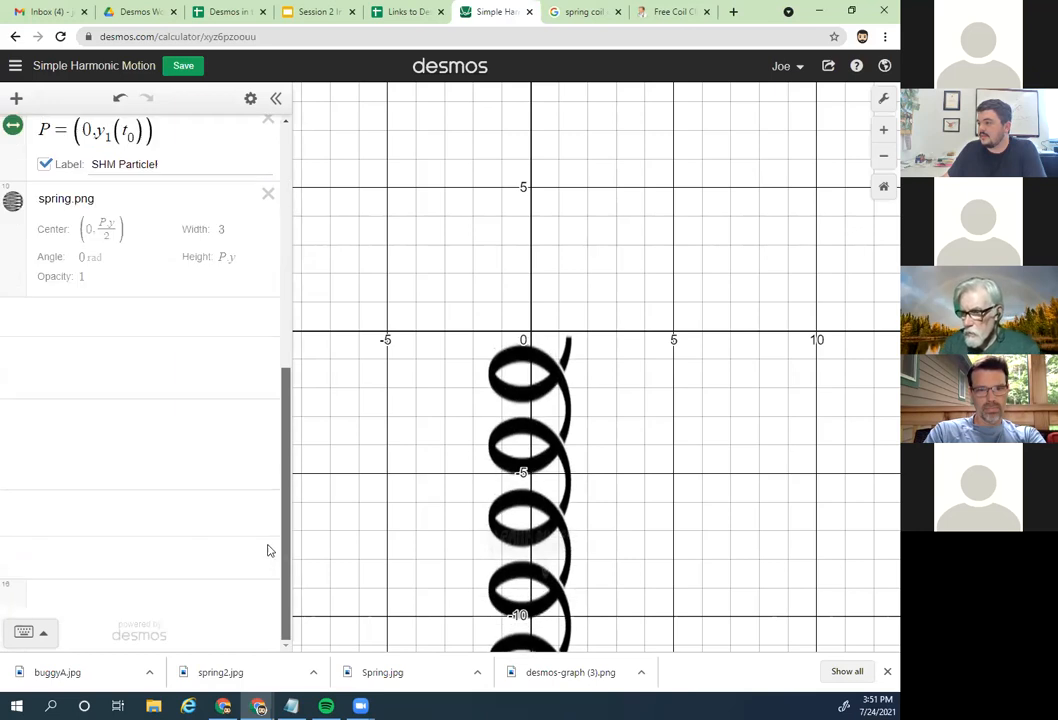
pyautogui.moveTo(366, 534); pyautogui.dragTo(425, 326)
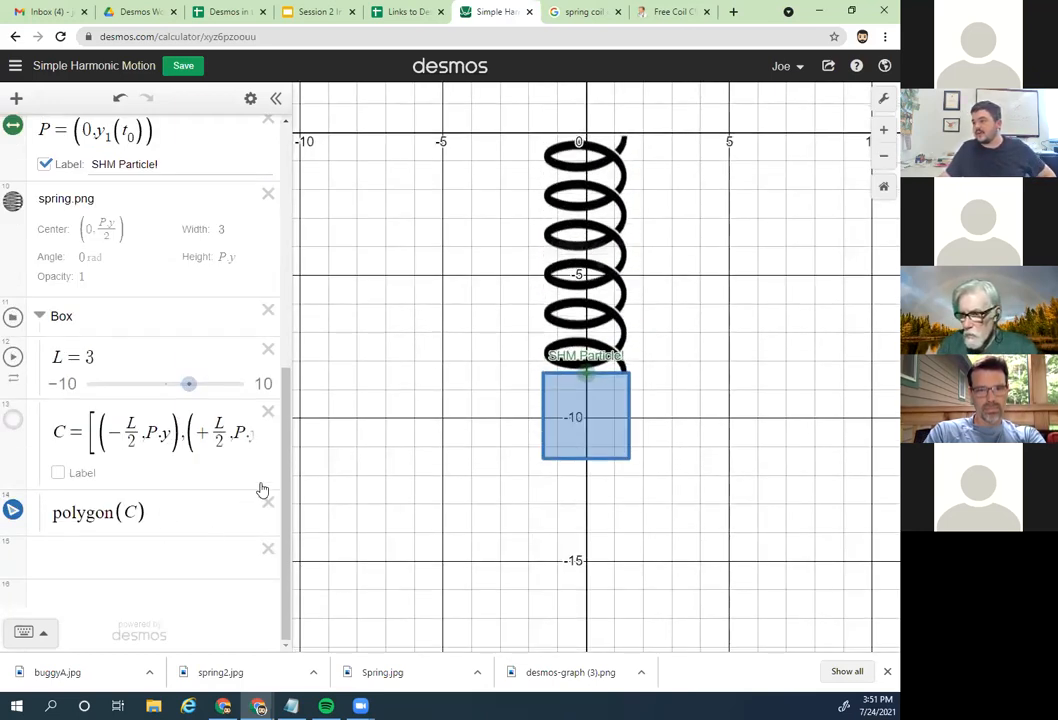
# Step: Hide particle P along with its label, and turn off the graph's grid
pyautogui.moveTo(286, 495); pyautogui.dragTo(284, 457)
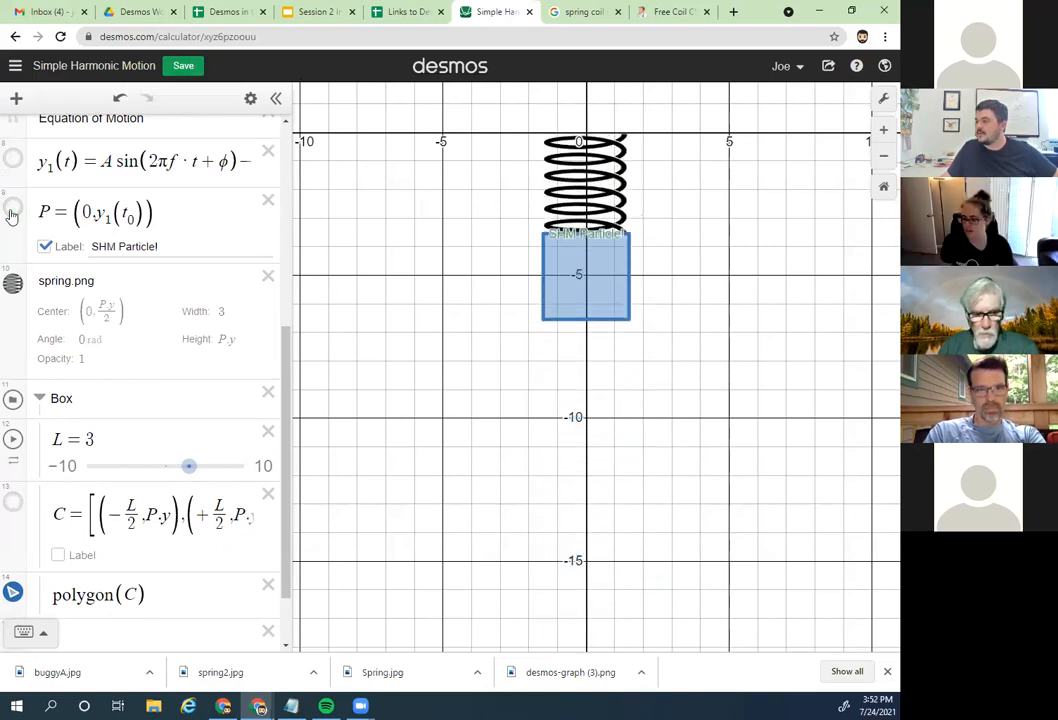
pyautogui.click(46, 248)
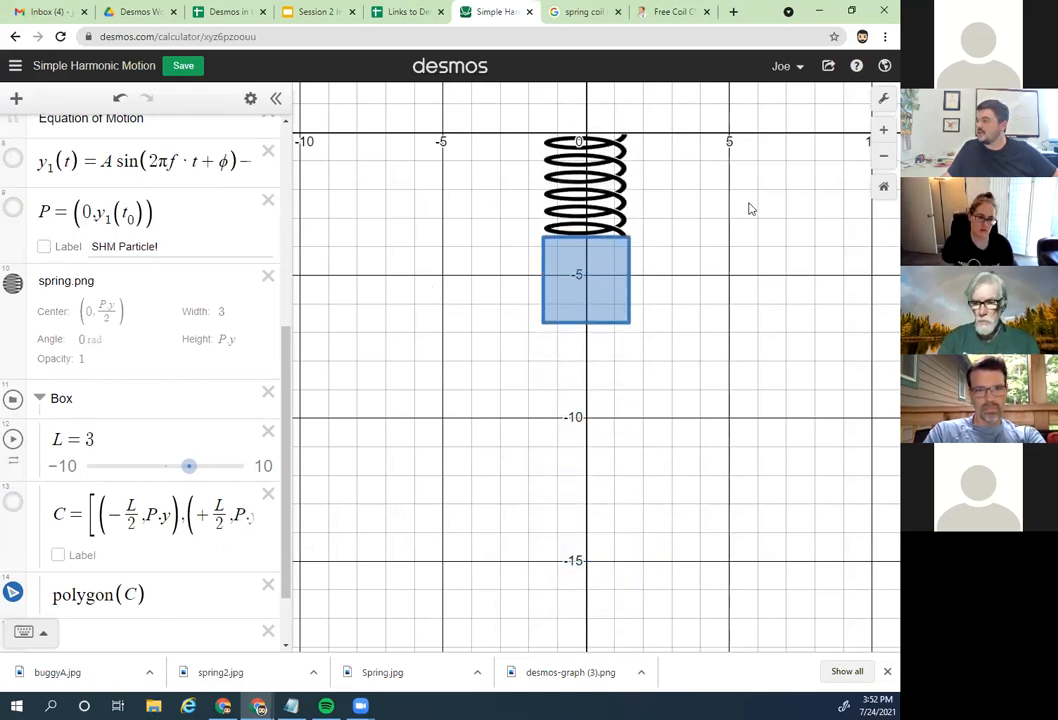
pyautogui.click(878, 102)
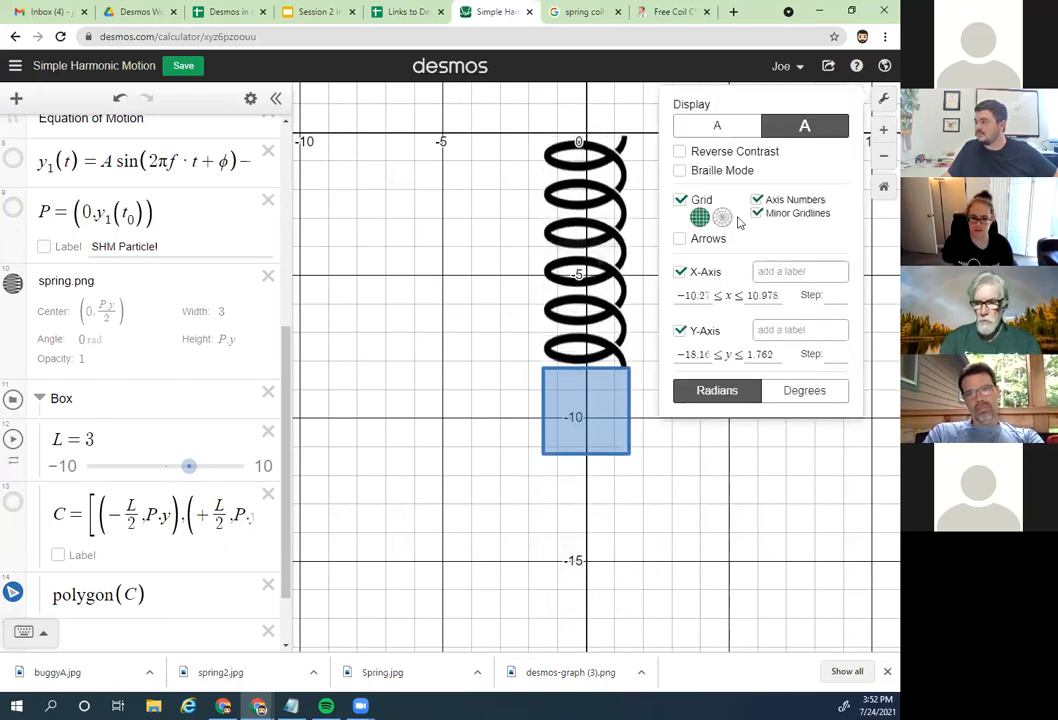
pyautogui.click(704, 201)
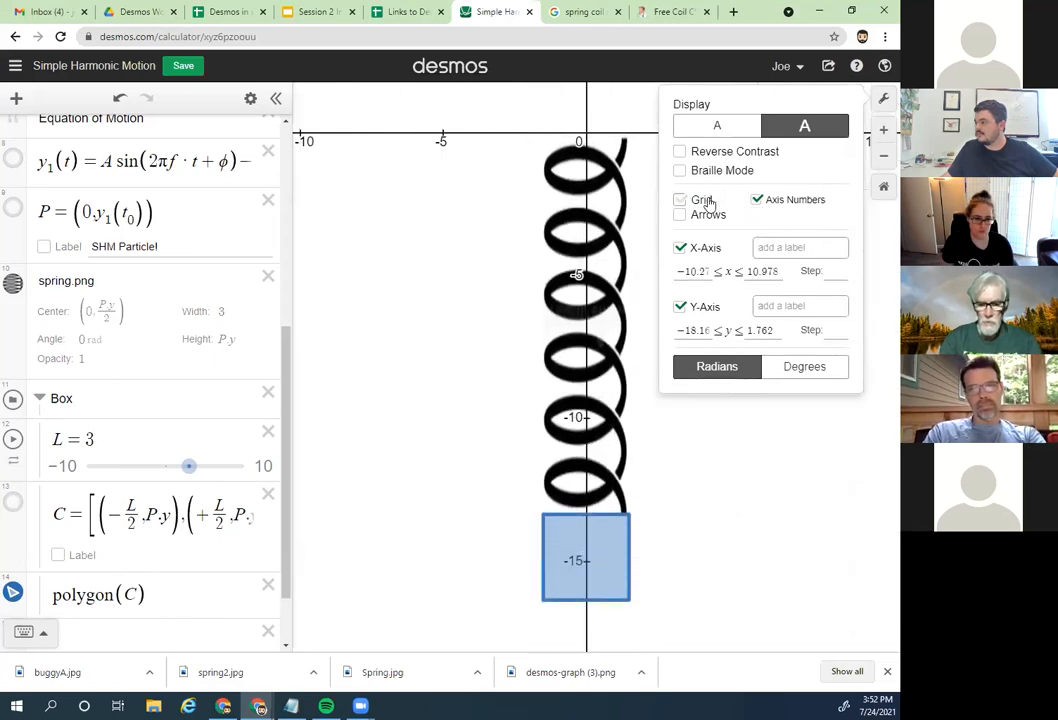
pyautogui.click(455, 380)
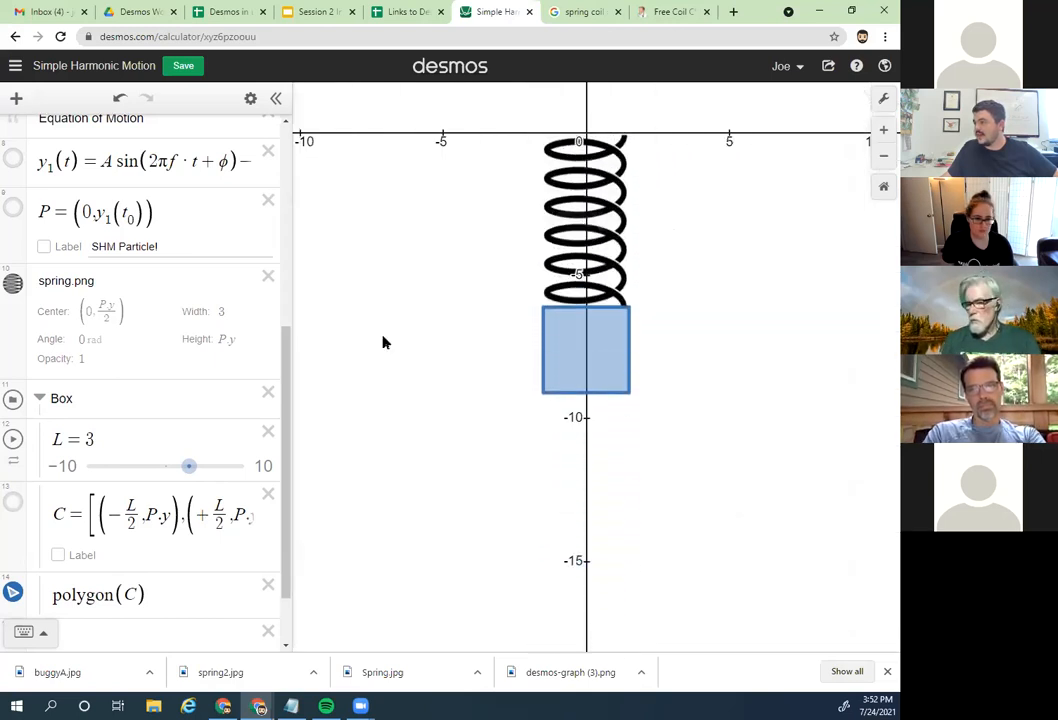
# Step: Save the Simple Harmonic Motion graph and bring up its share link
pyautogui.click(172, 65)
pyautogui.click(828, 65)
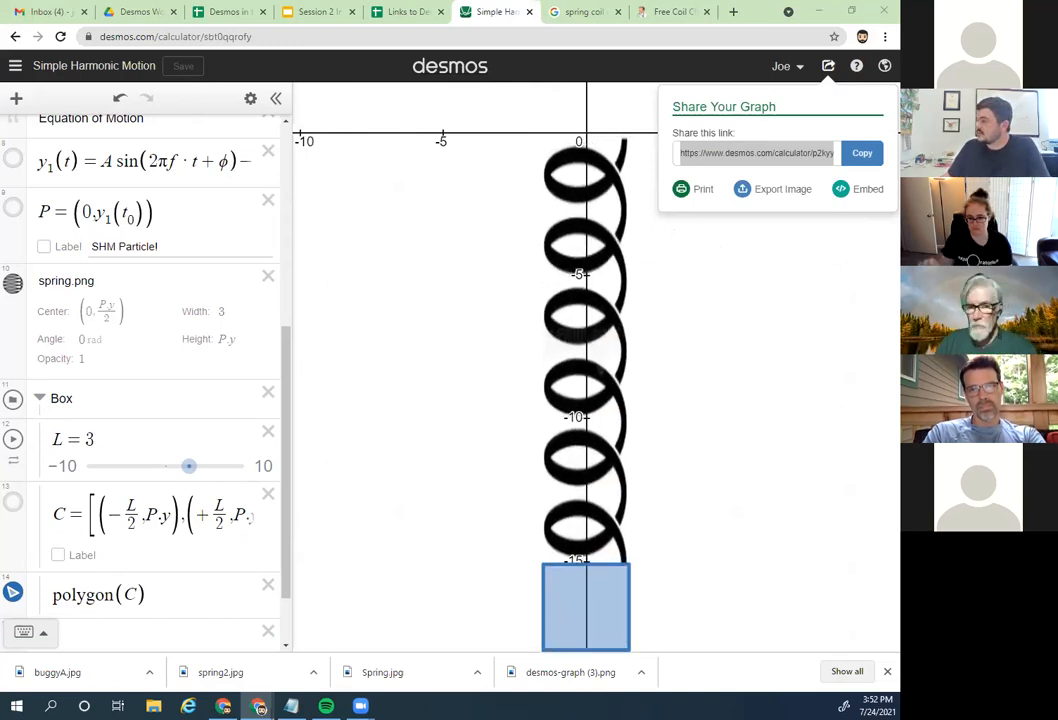
pyautogui.click(865, 451)
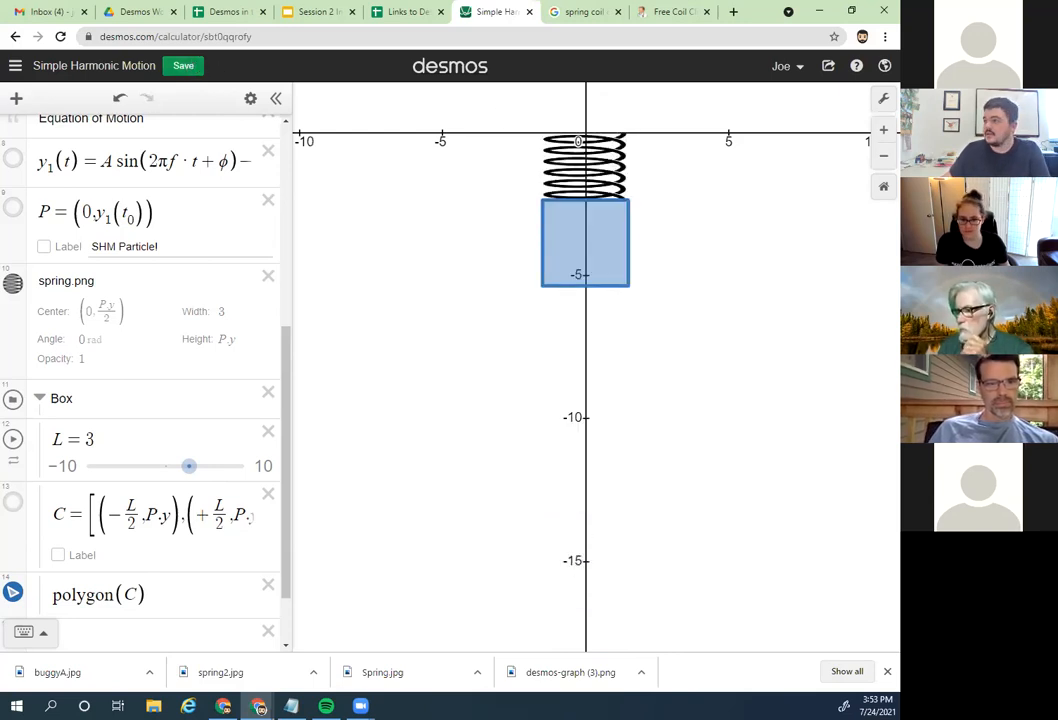
# Step: Stop the t_0 animation and reset t_0 to its minimum of 0
pyautogui.scroll(5, 200, 320)
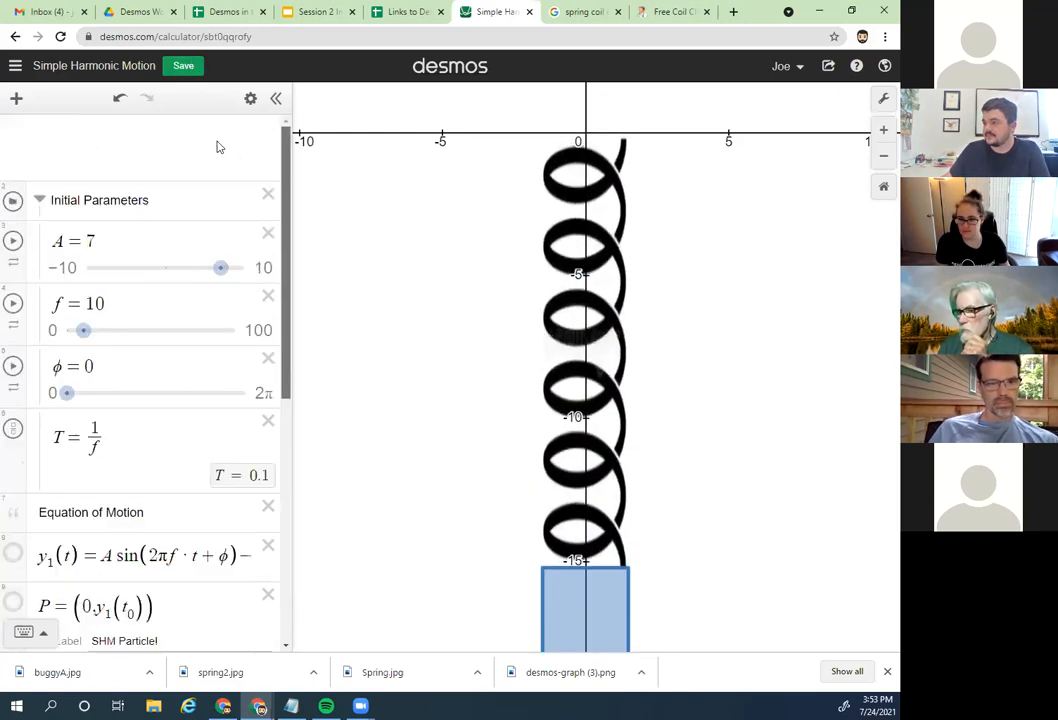
pyautogui.click(13, 138)
pyautogui.moveTo(127, 174); pyautogui.dragTo(28, 162)
# Step: Add a note reading Displacement "vector" directly after the polygon(C) expression, outside the Box folder
pyautogui.moveTo(286, 200); pyautogui.dragTo(285, 476)
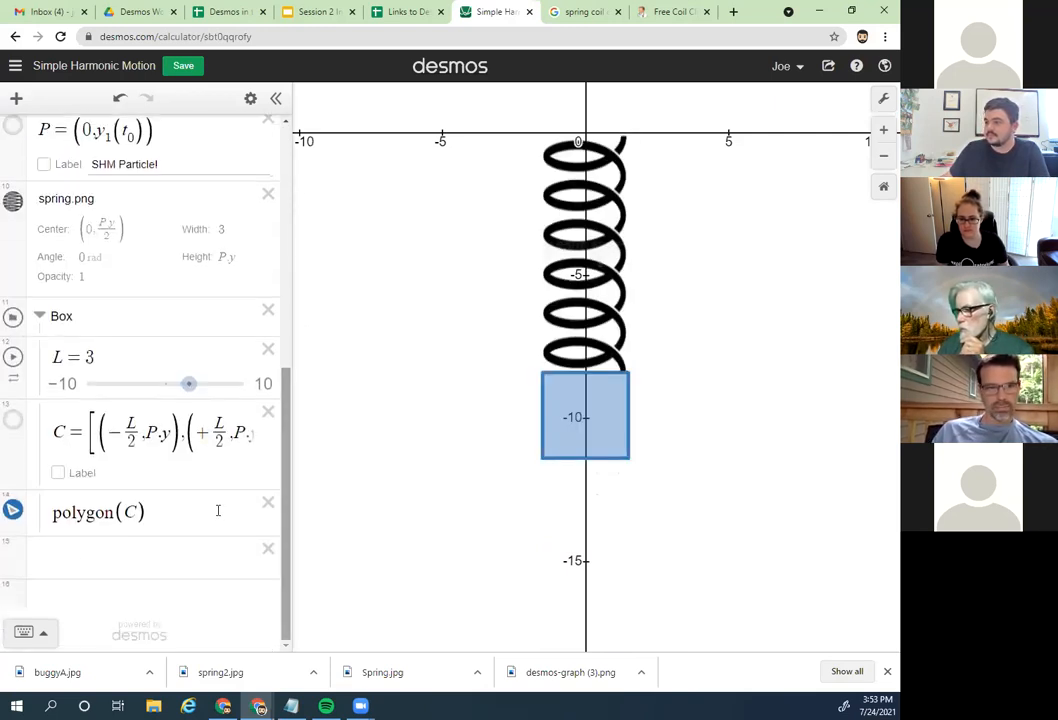
pyautogui.click(78, 557)
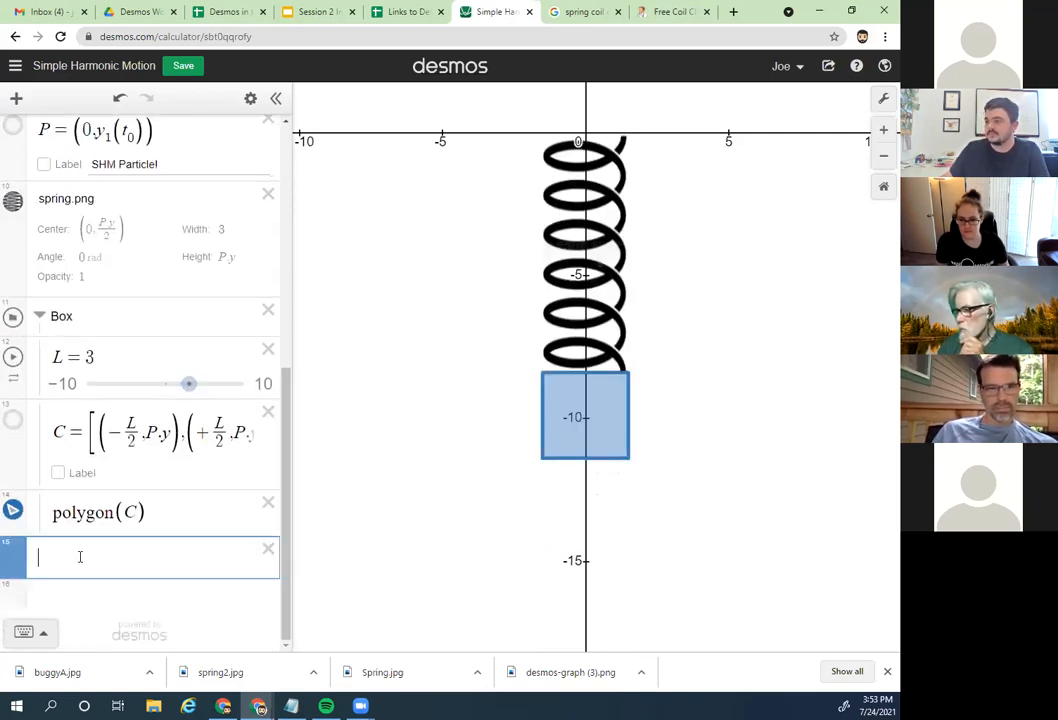
pyautogui.click(17, 99)
pyautogui.click(32, 170)
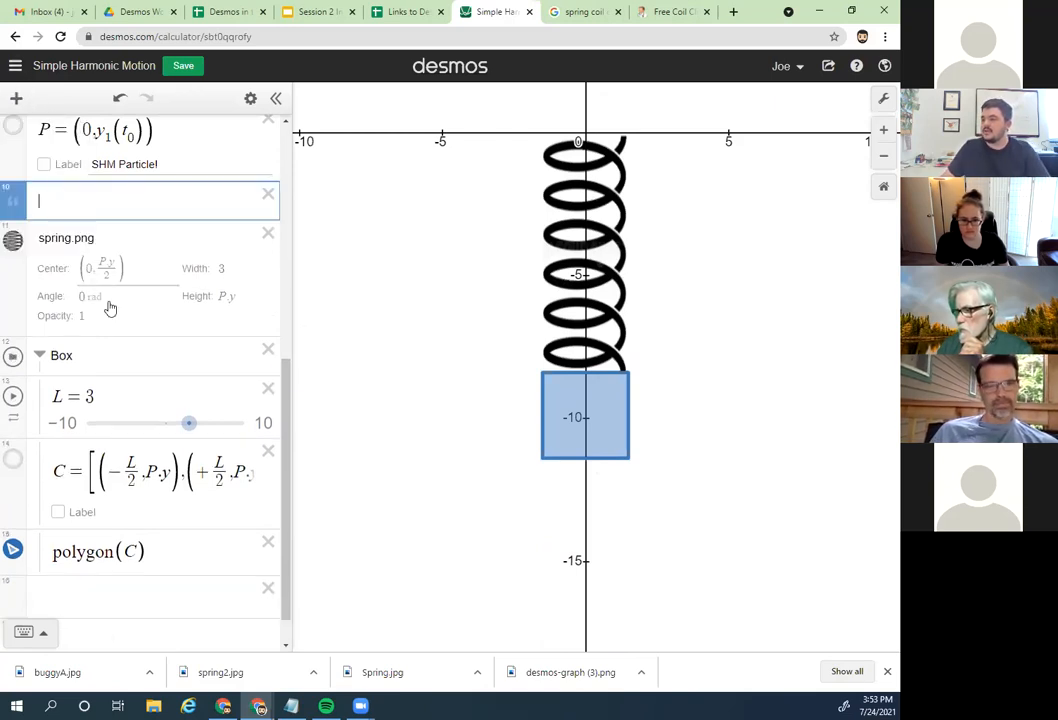
pyautogui.scroll(-1, 109, 307)
pyautogui.moveTo(13, 156); pyautogui.dragTo(73, 530)
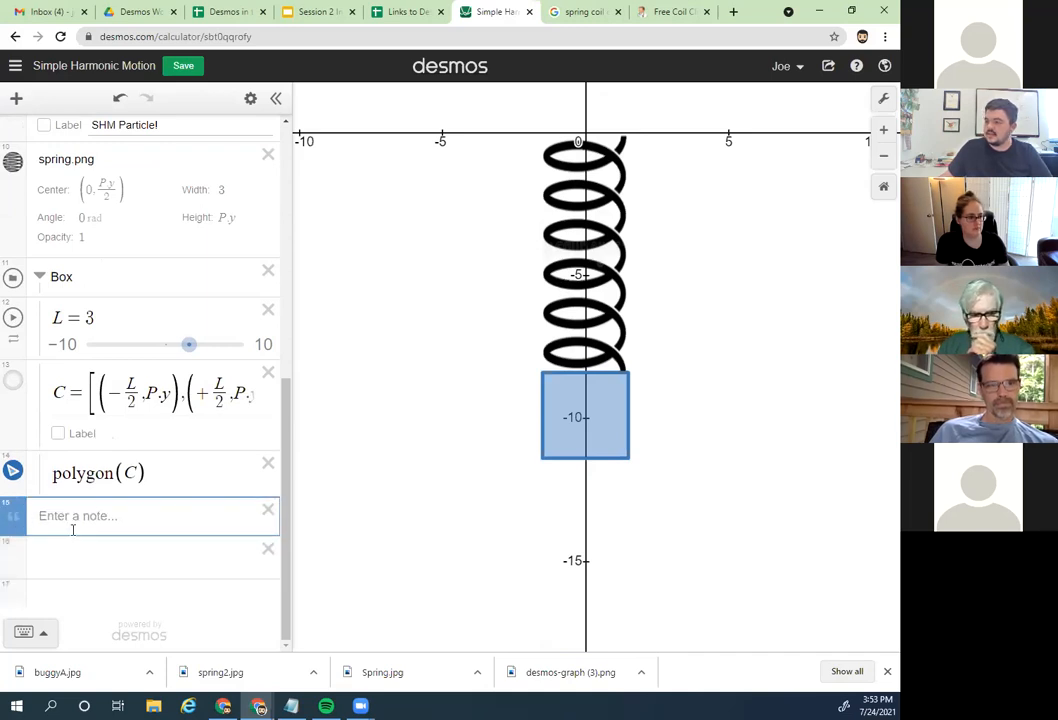
pyautogui.click(71, 510)
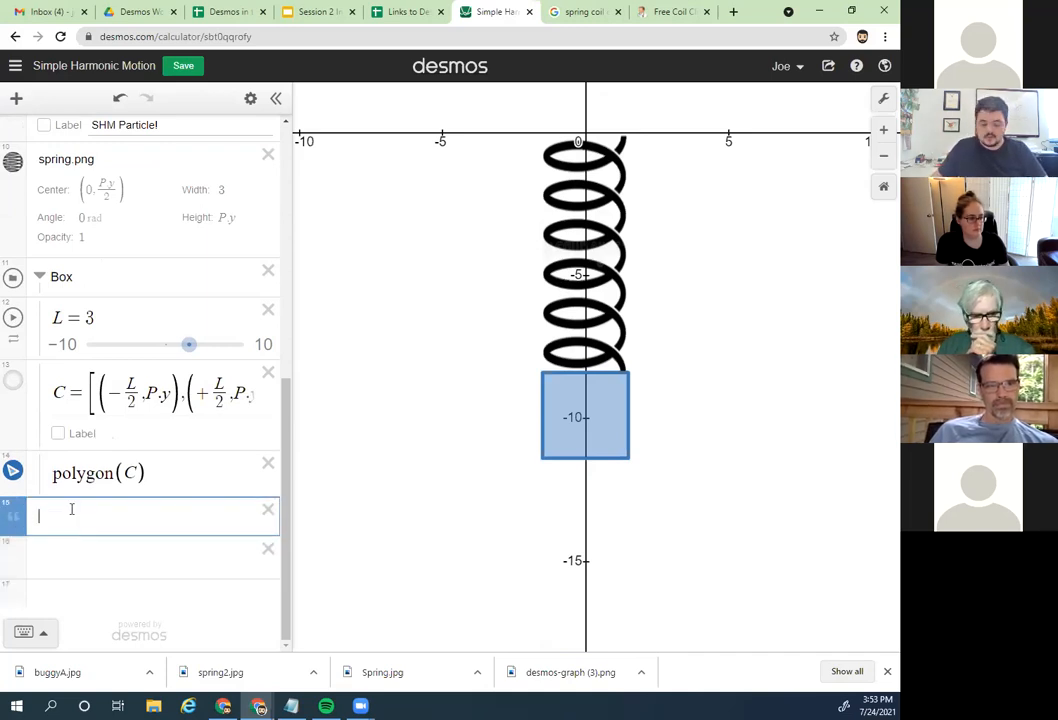
pyautogui.write('Displacement "vector')
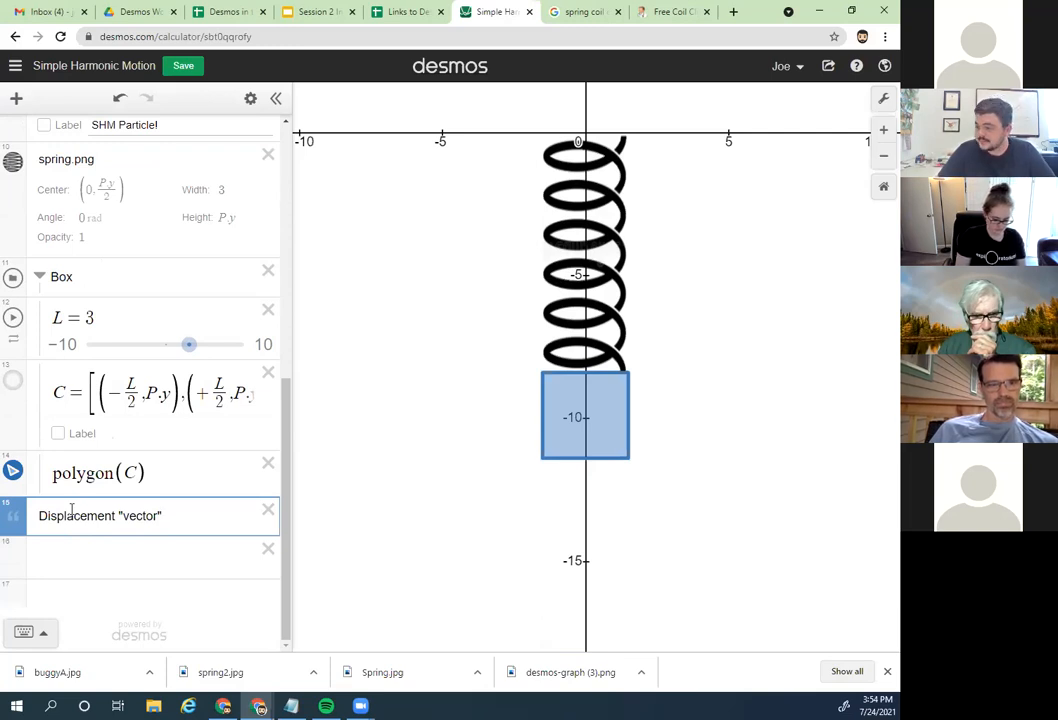
# Step: Draw the displacement line below the note with polygon((0,0),(0,P.y))
pyautogui.press('Return')
pyautogui.write('po')
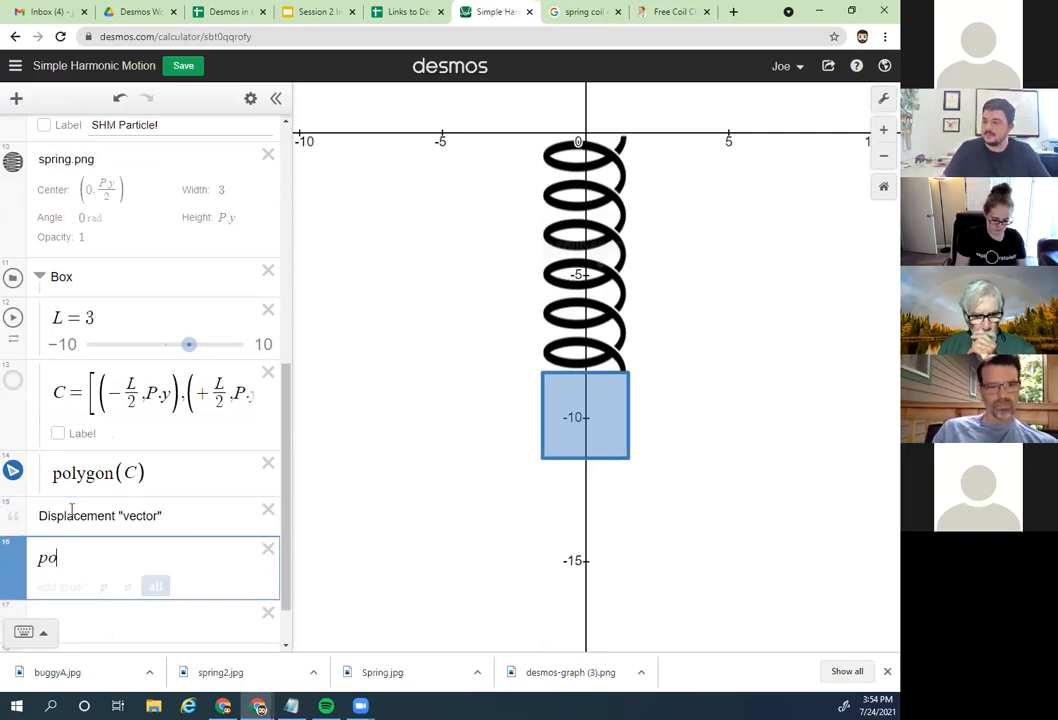
pyautogui.write('lygon')
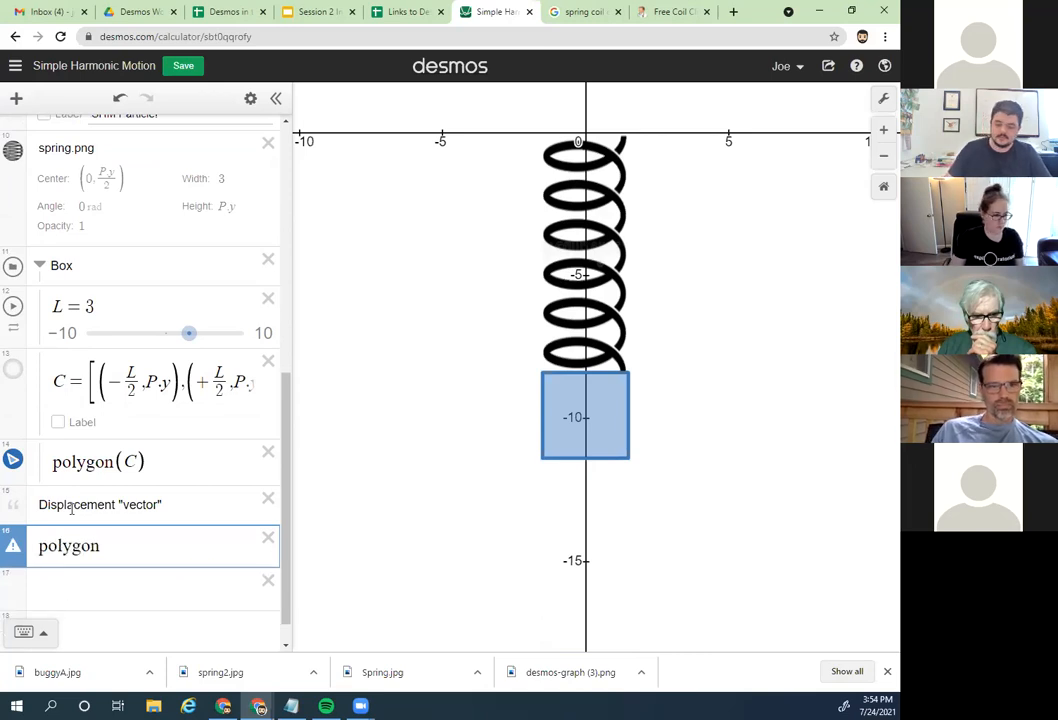
pyautogui.write('(')
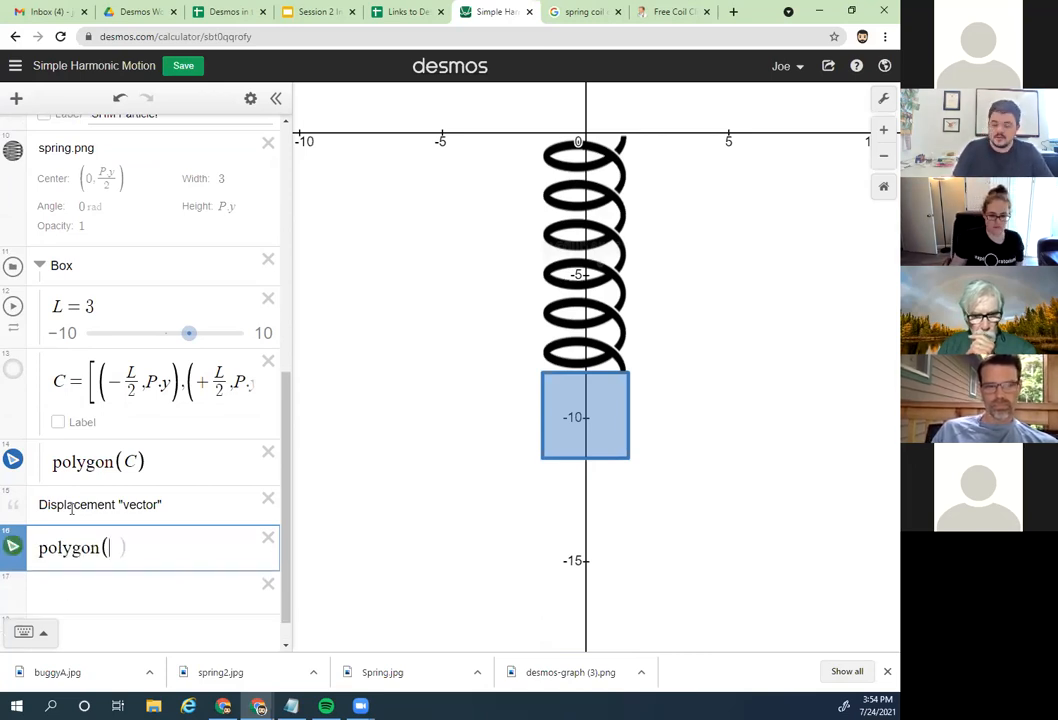
pyautogui.write('(0.0')
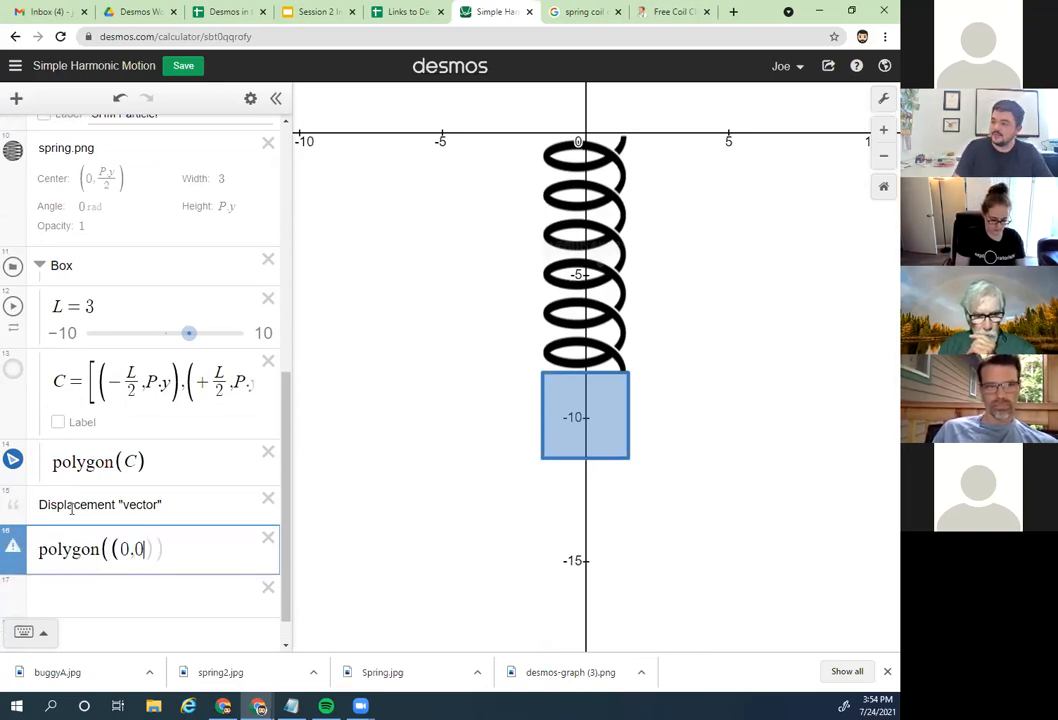
pyautogui.write(',(0,P.y')
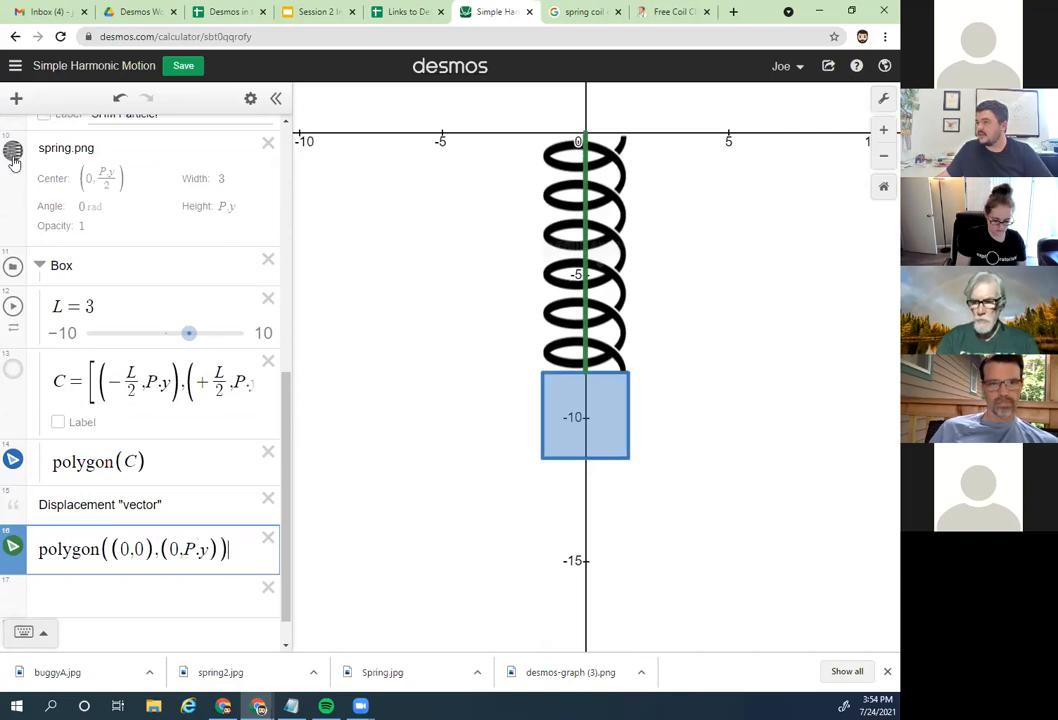
# Step: Hide the spring image and highlight the endpoint (0,P.y) in the displacement line's polygon expression
pyautogui.click(13, 152)
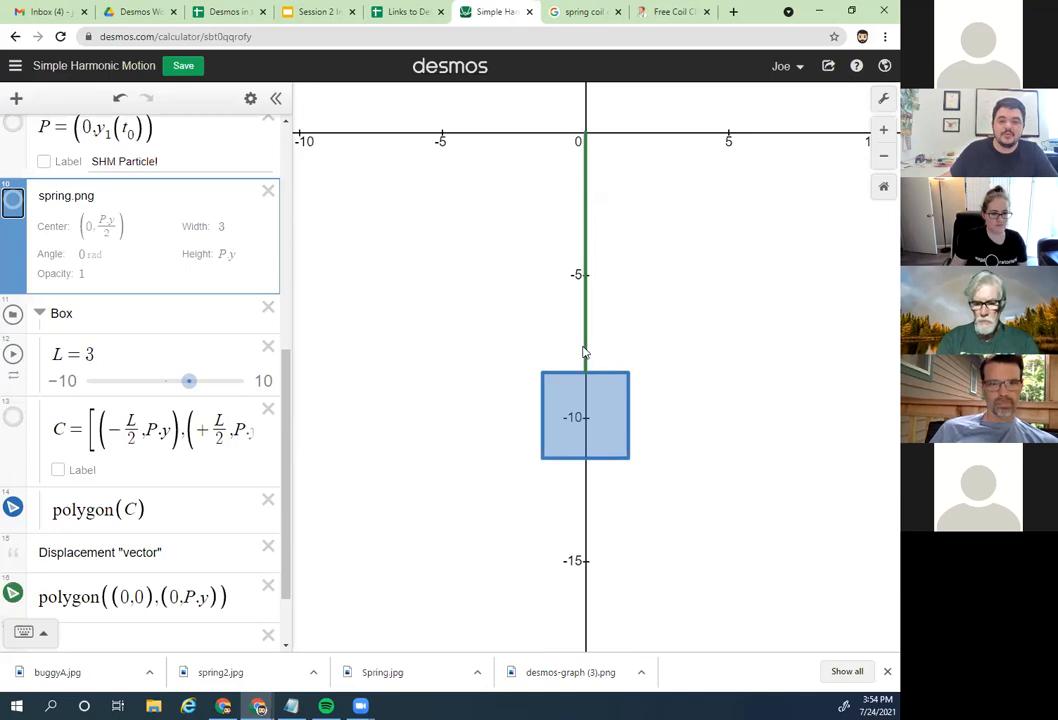
pyautogui.click(171, 597)
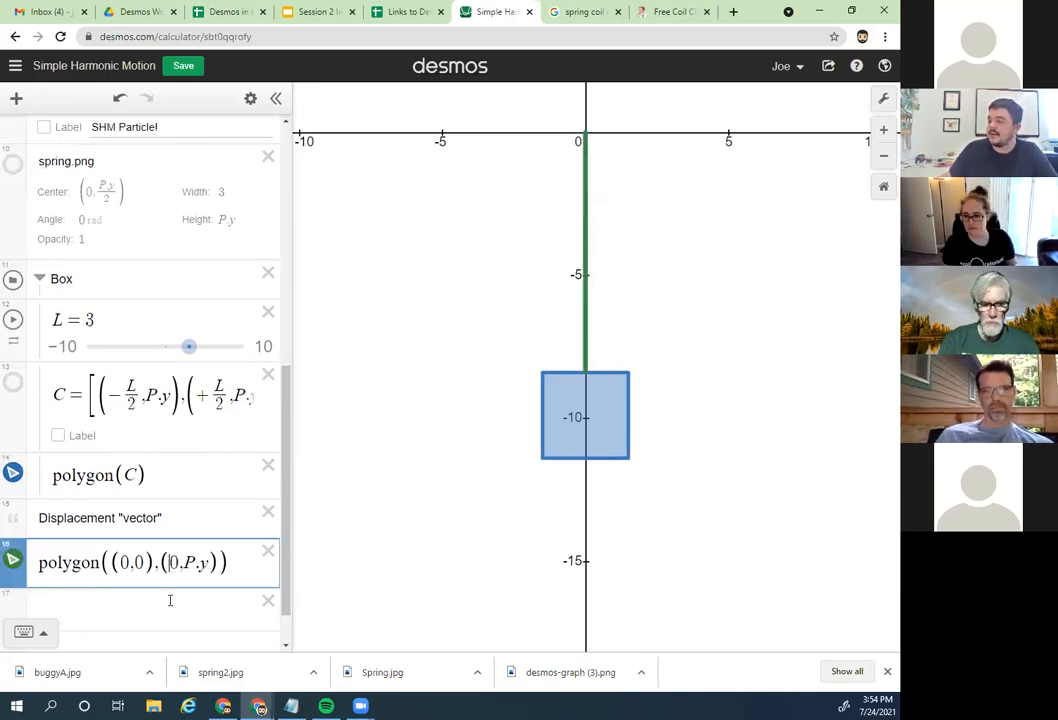
pyautogui.click(216, 561)
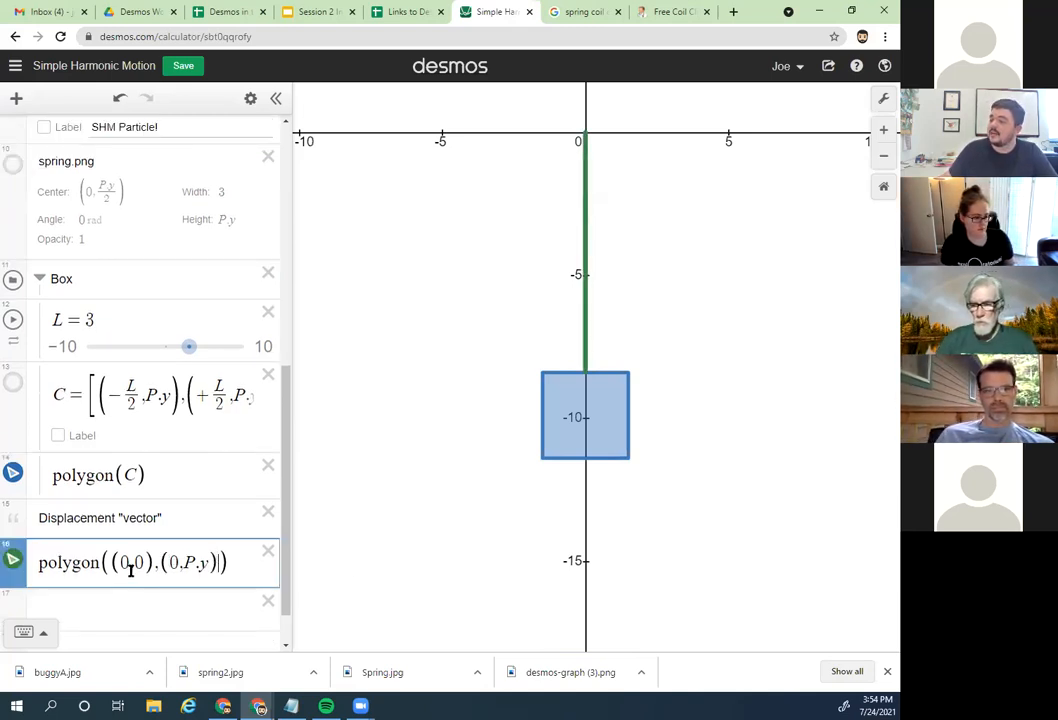
pyautogui.moveTo(116, 563); pyautogui.dragTo(223, 562)
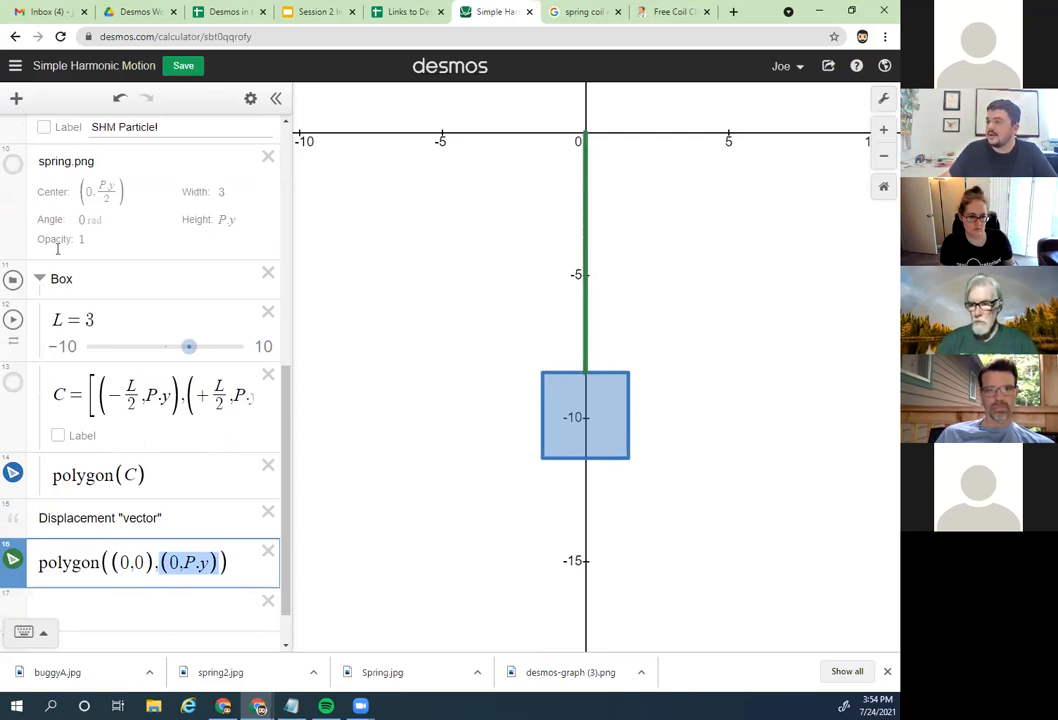
# Step: Run the t_0 animation to watch the displacement line follow the box, and stop it
pyautogui.scroll(10, 65, 178)
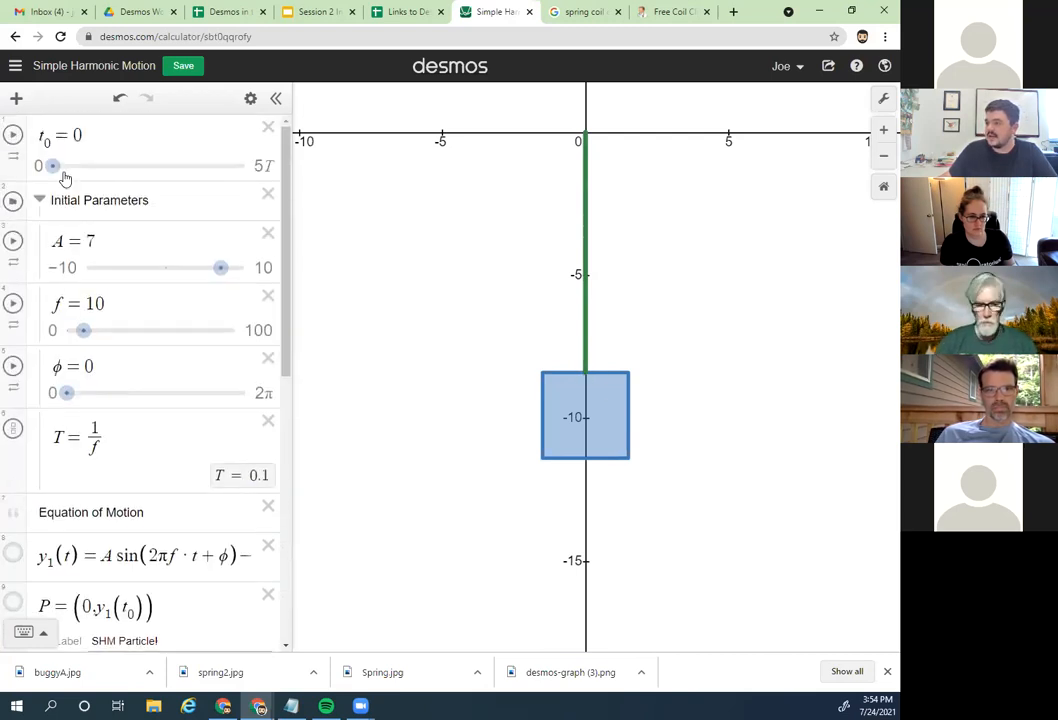
pyautogui.click(13, 134)
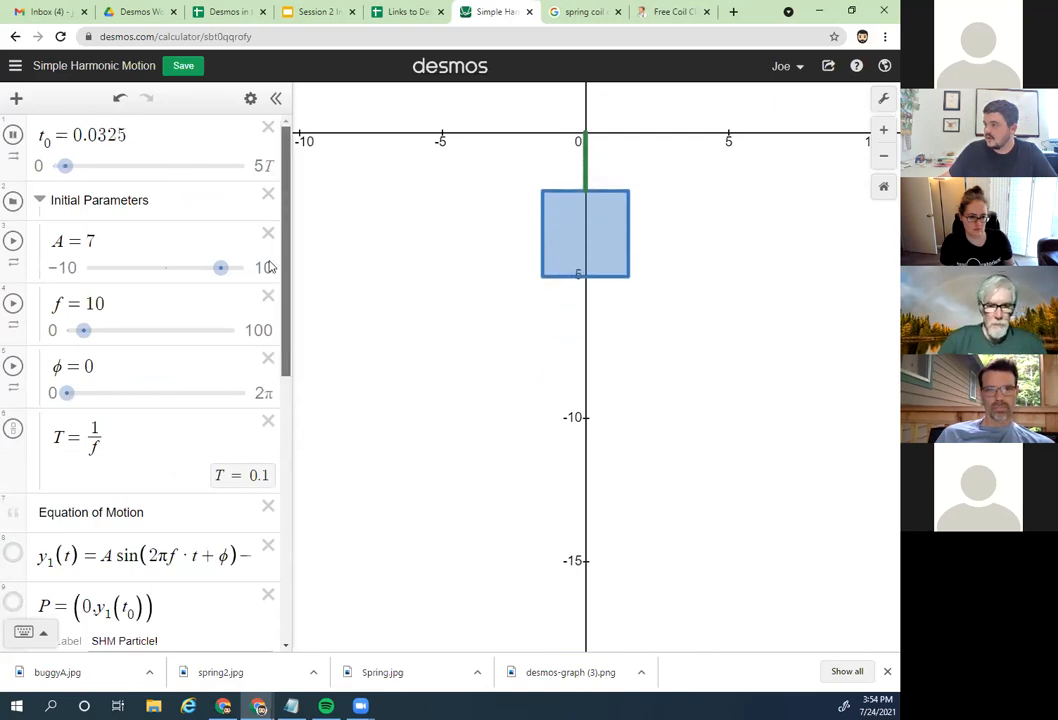
pyautogui.scroll(-10, 272, 408)
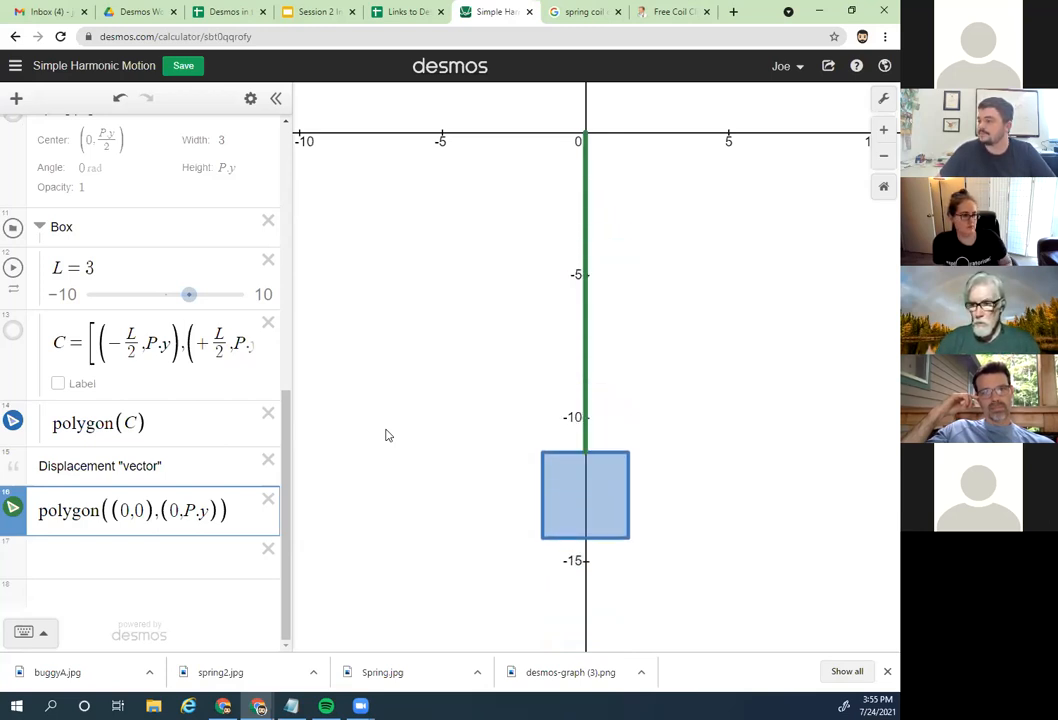
pyautogui.scroll(10, 64, 337)
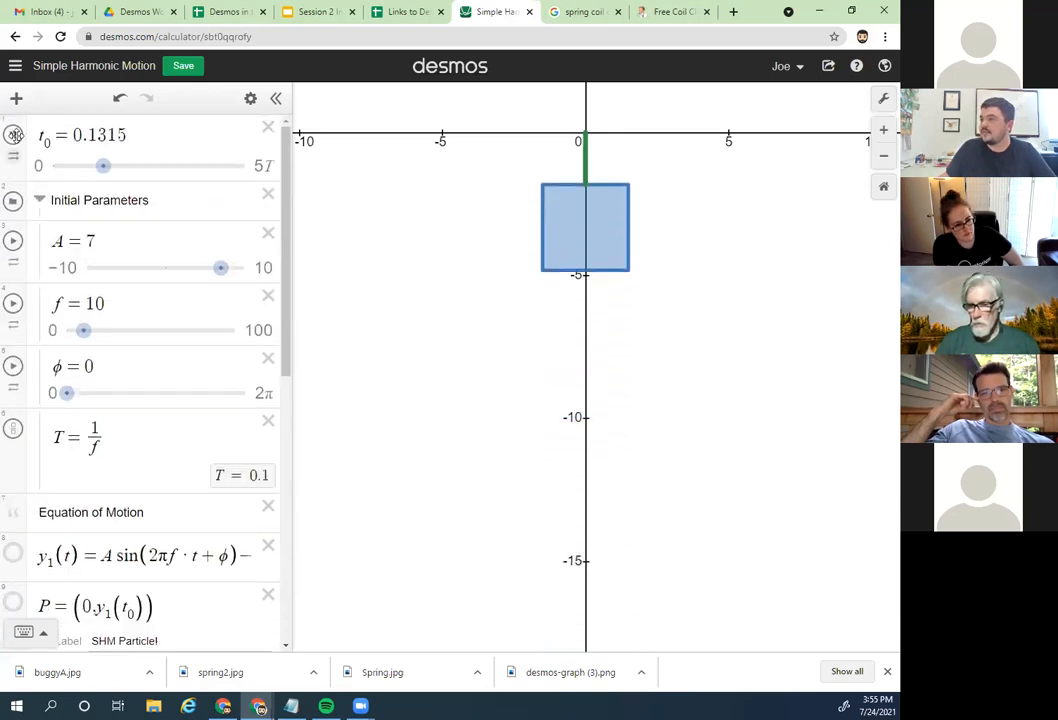
pyautogui.click(13, 132)
# Step: Start a new polygon expression below the displacement line with (0,P.y) as its first point
pyautogui.moveTo(285, 267); pyautogui.dragTo(272, 529)
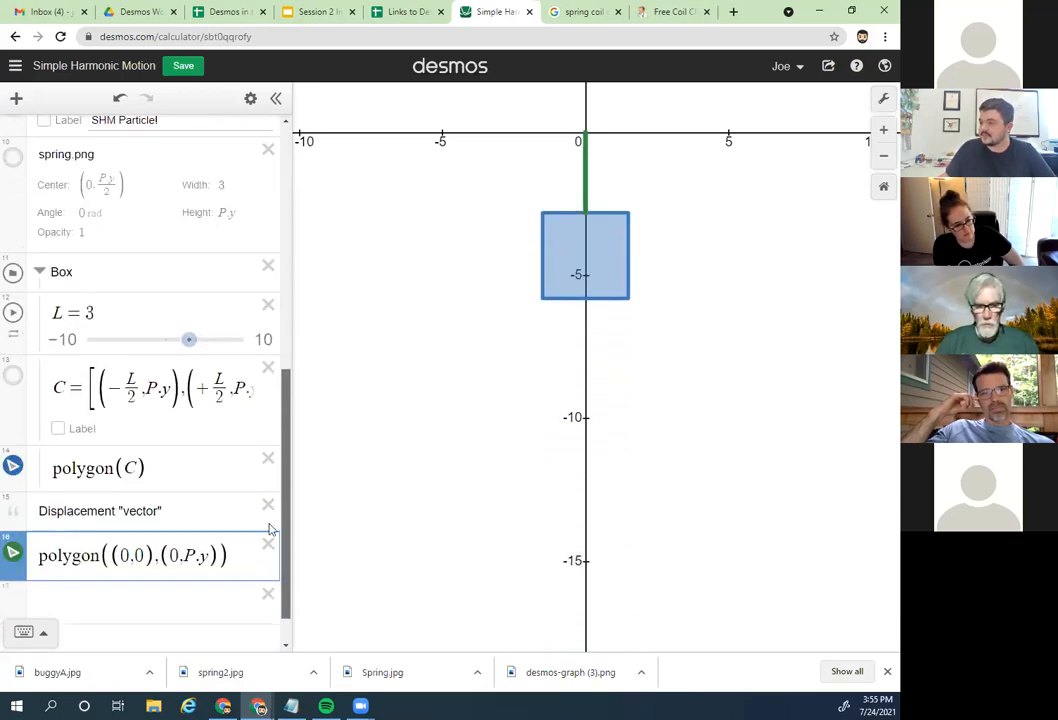
pyautogui.click(128, 562)
pyautogui.write('p')
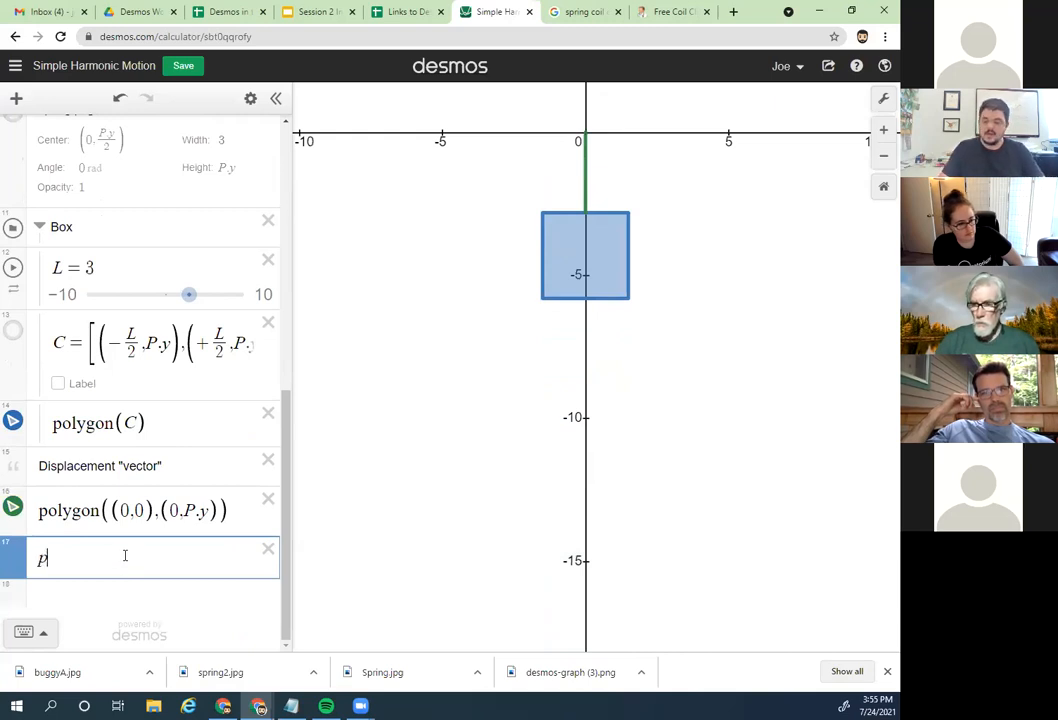
pyautogui.write('olygon(')
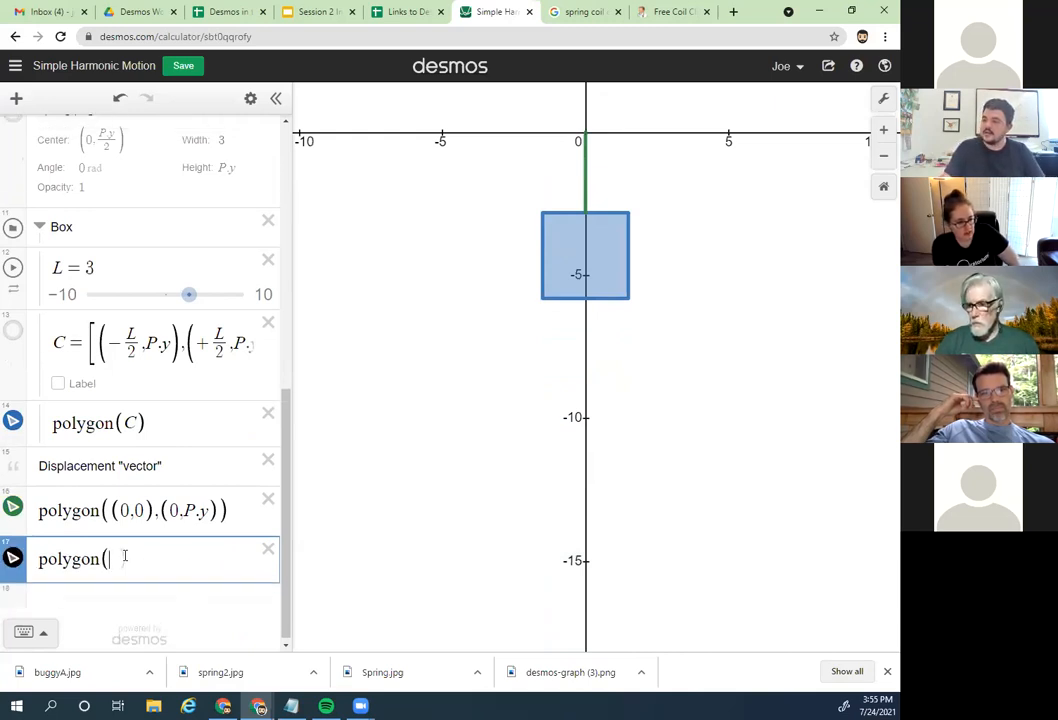
pyautogui.write('0,P.')
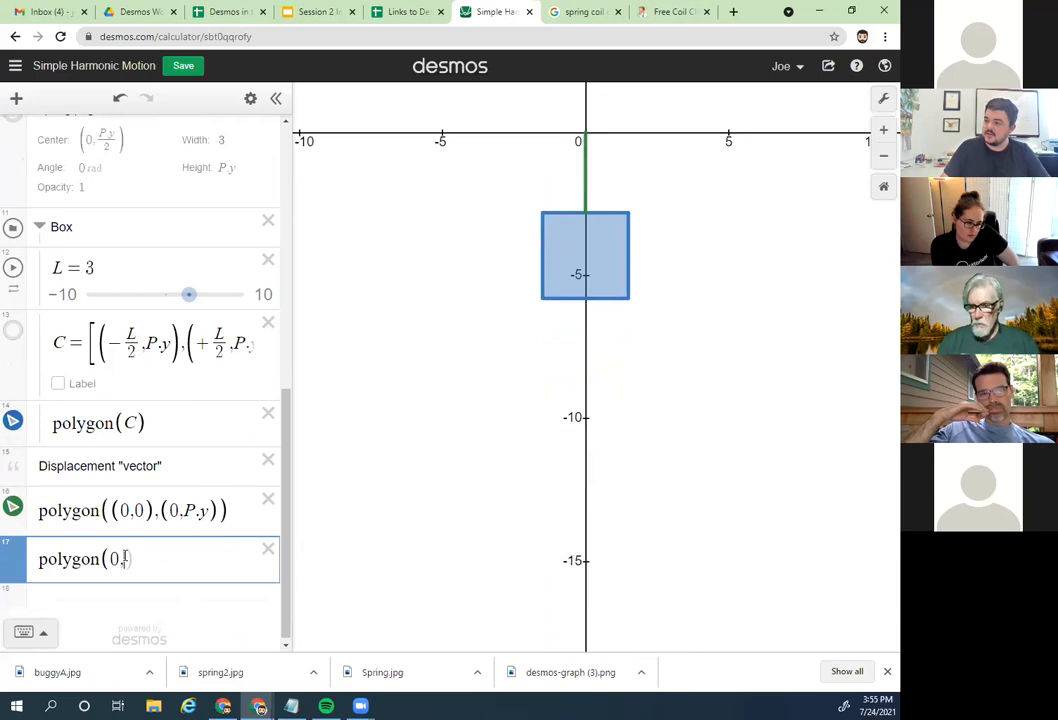
pyautogui.write('y')
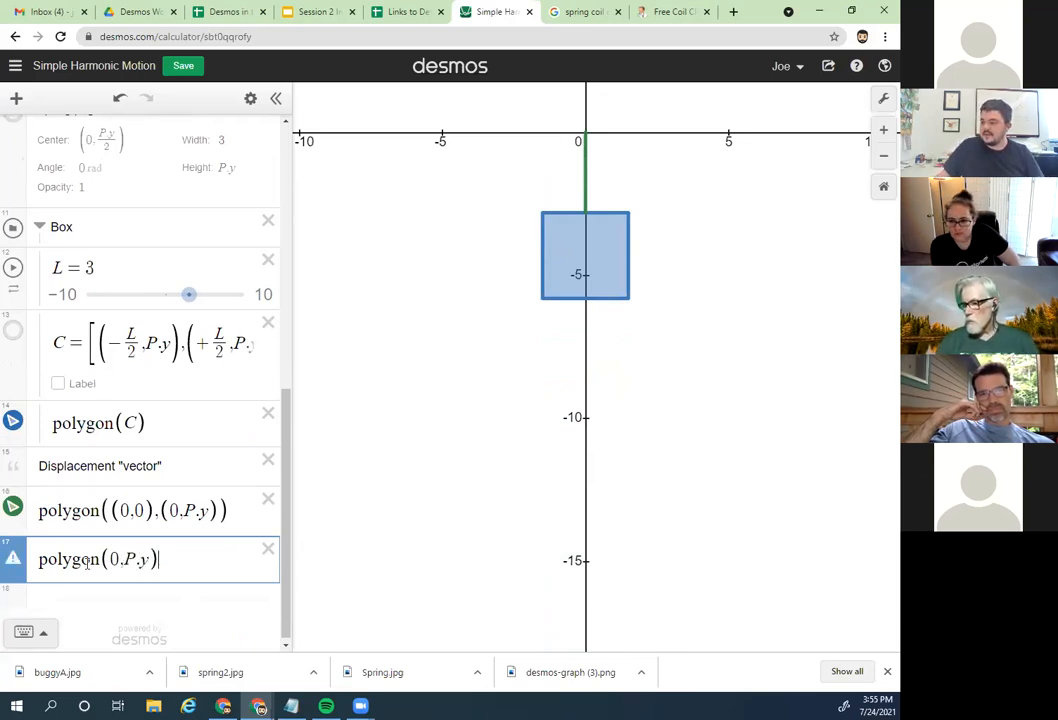
pyautogui.click(104, 559)
pyautogui.write('(0')
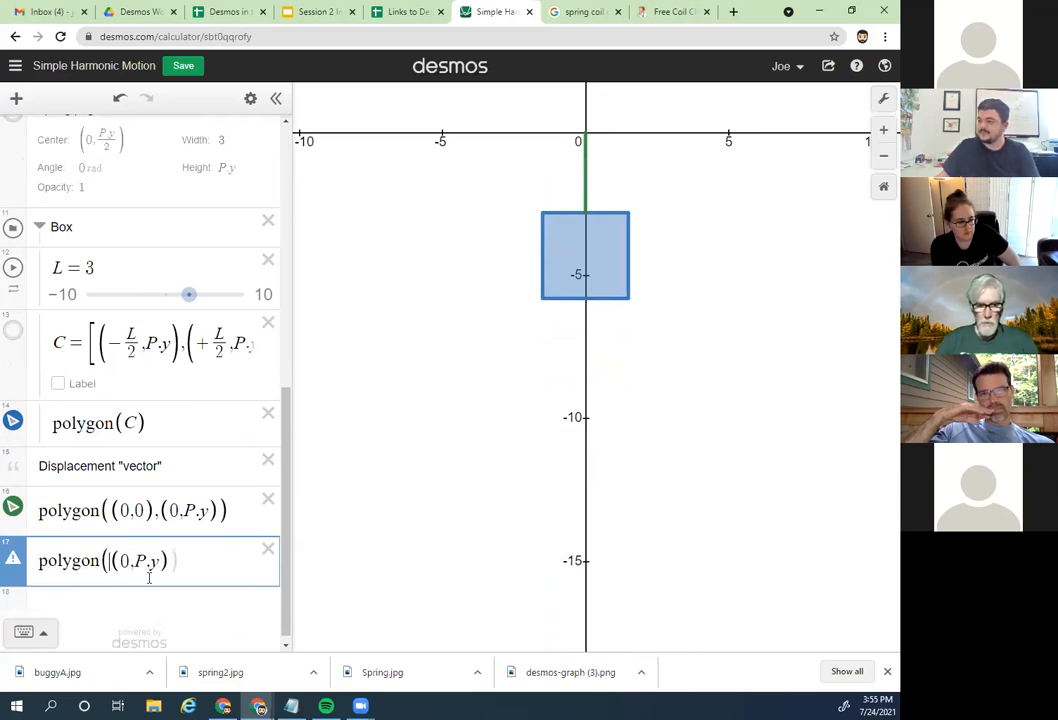
pyautogui.write(',P.y),')
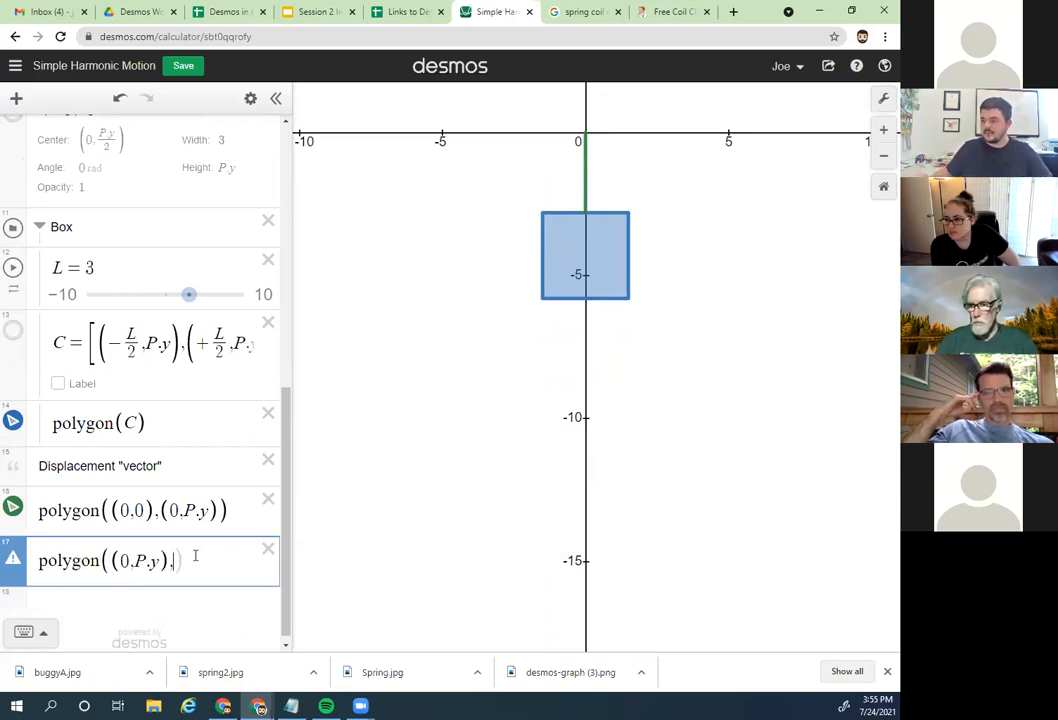
# Step: Complete the first arrowhead stroke by giving the new polygon the second point (-0.5,P.y+0.5)
pyautogui.write('(')
pyautogui.write('),y')
pyautogui.press('BackSpace')
pyautogui.press('BackSpace')
pyautogui.press('BackSpace')
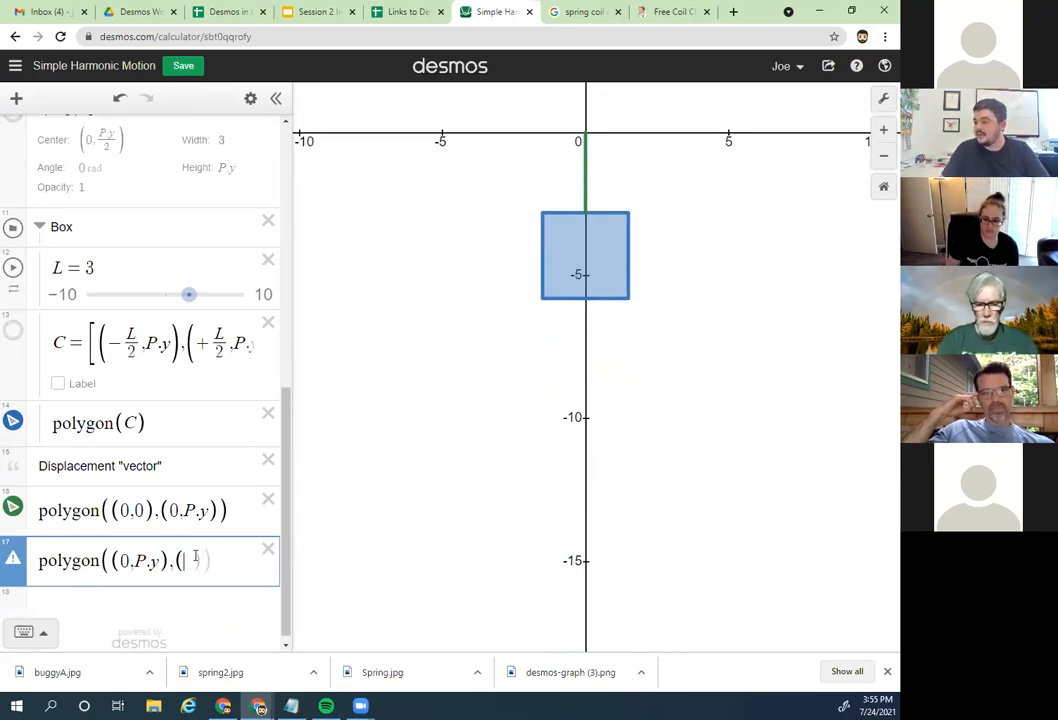
pyautogui.write('(-')
pyautogui.write('0.5')
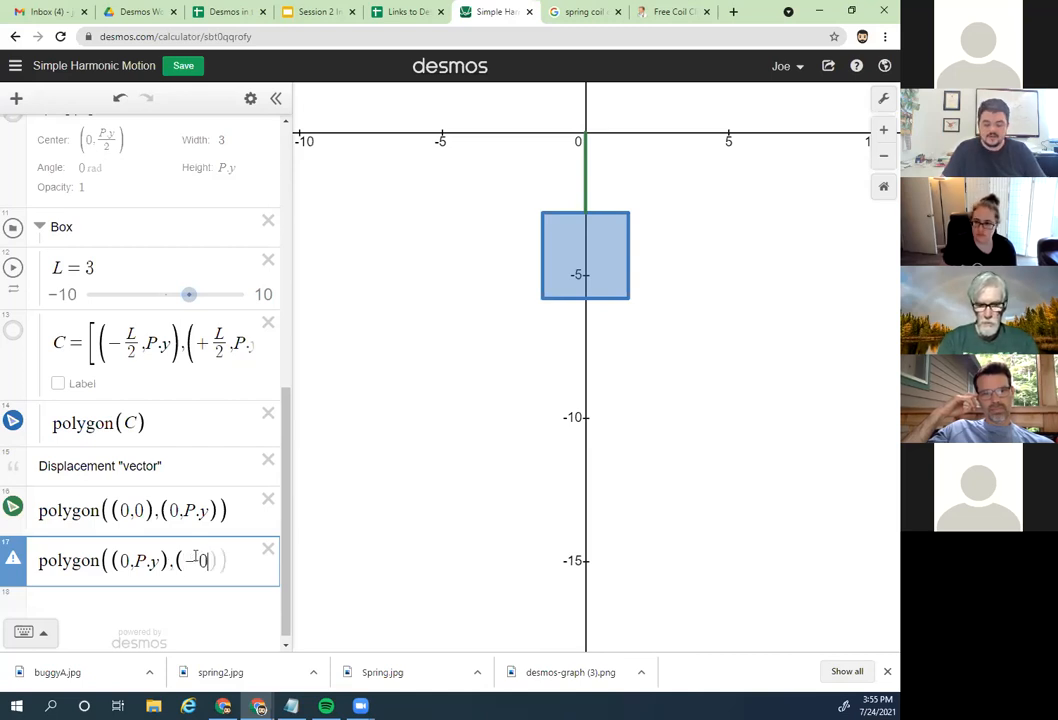
pyautogui.write(',')
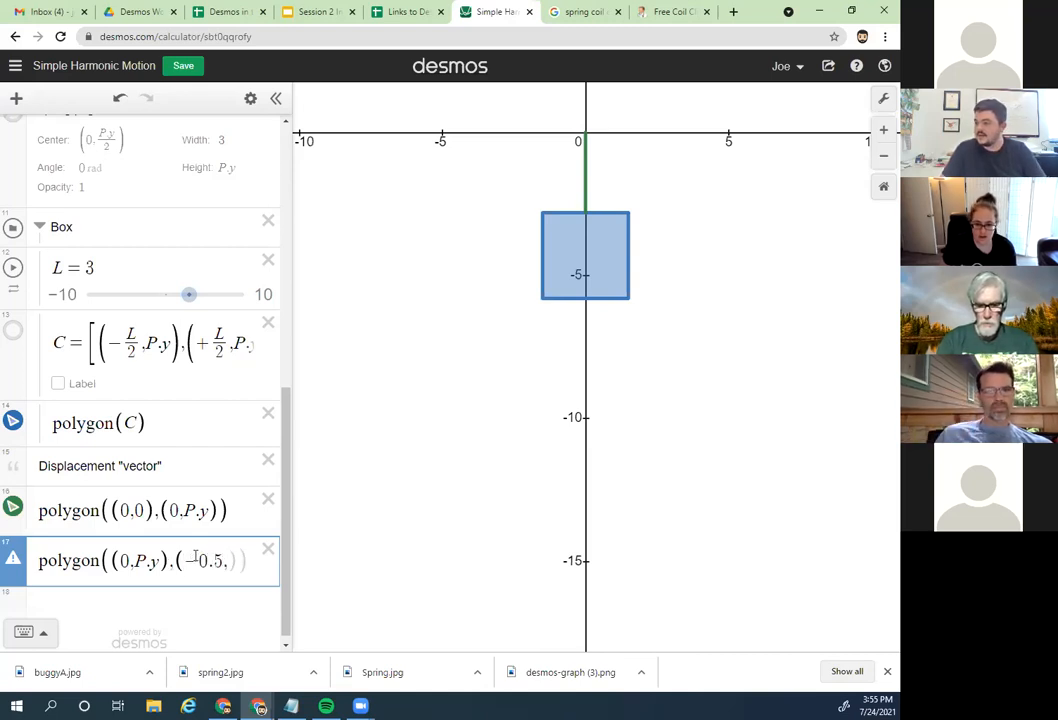
pyautogui.write('P.y')
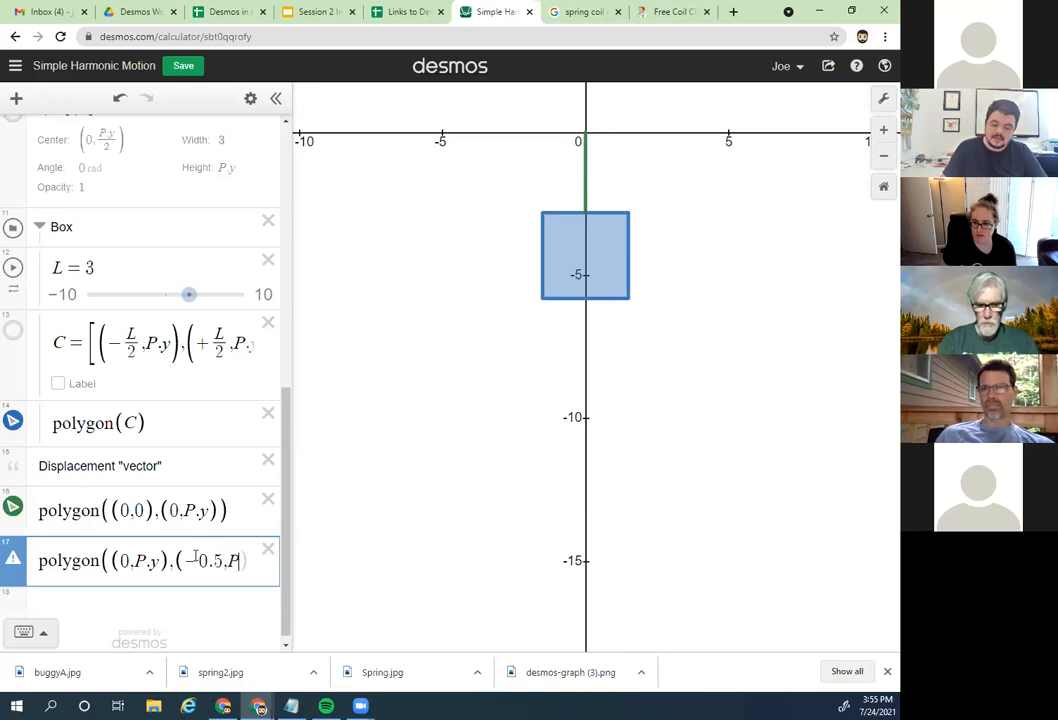
pyautogui.write('+0.5')
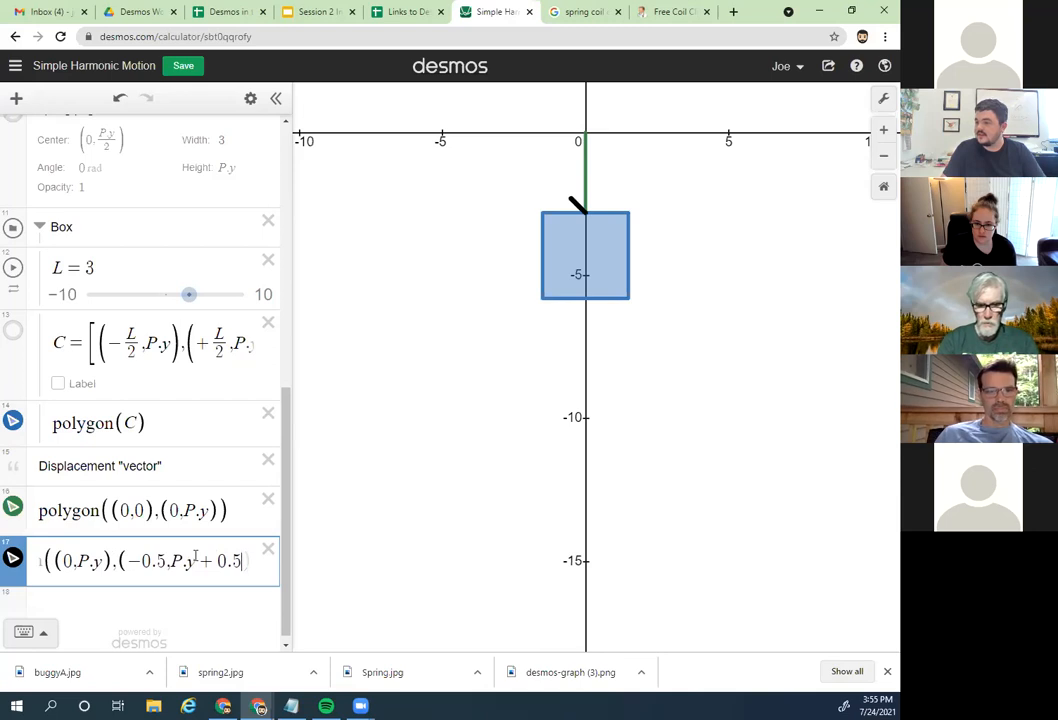
pyautogui.write(')')
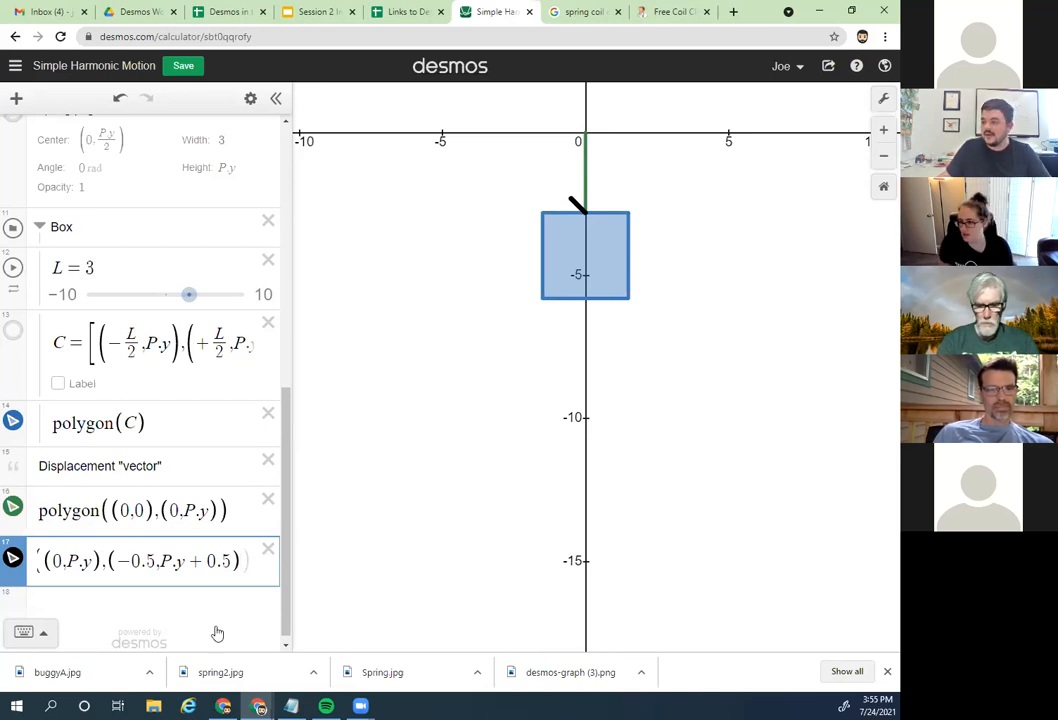
pyautogui.write(']')
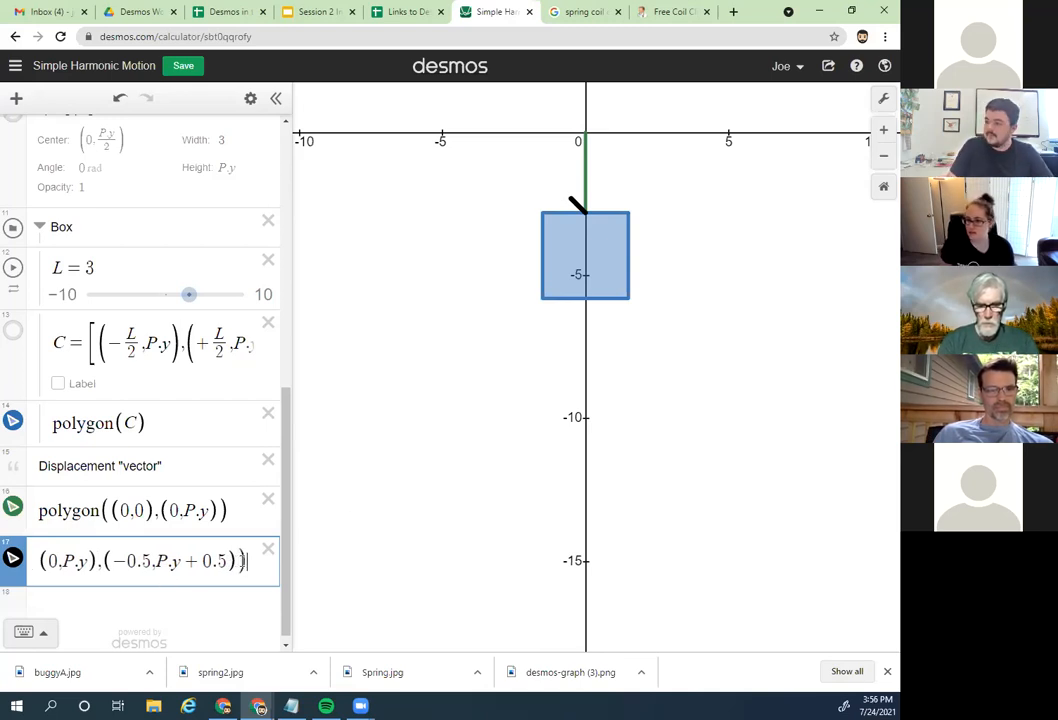
# Step: Duplicate the arrowhead polygon in the next expression and change its second point to (+0.5,P.y+0.5)
pyautogui.moveTo(247, 561); pyautogui.dragTo(53, 562)
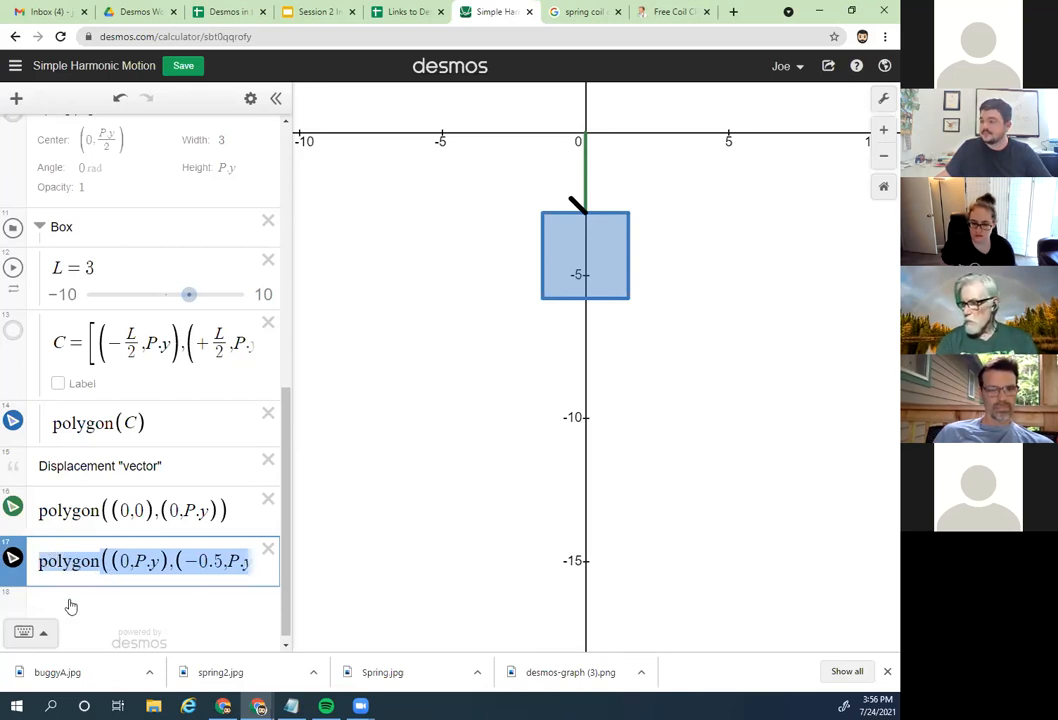
pyautogui.hotkey('ctrl', 'c')
pyautogui.click(71, 606)
pyautogui.hotkey('ctrl', 'v')
pyautogui.click(118, 562)
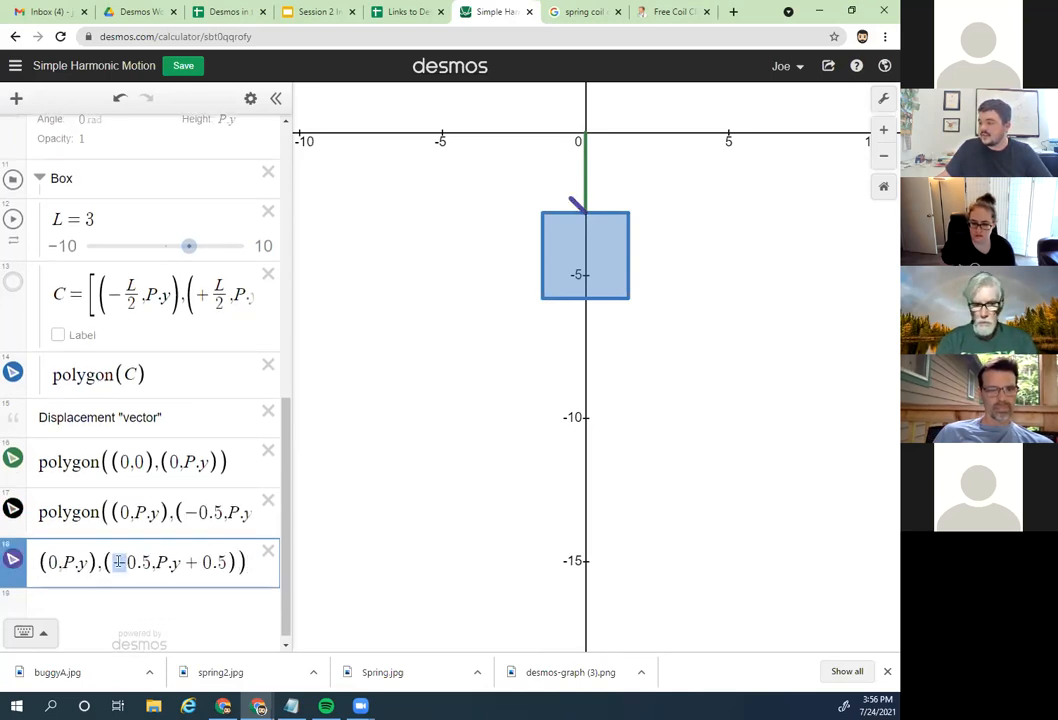
pyautogui.write('+')
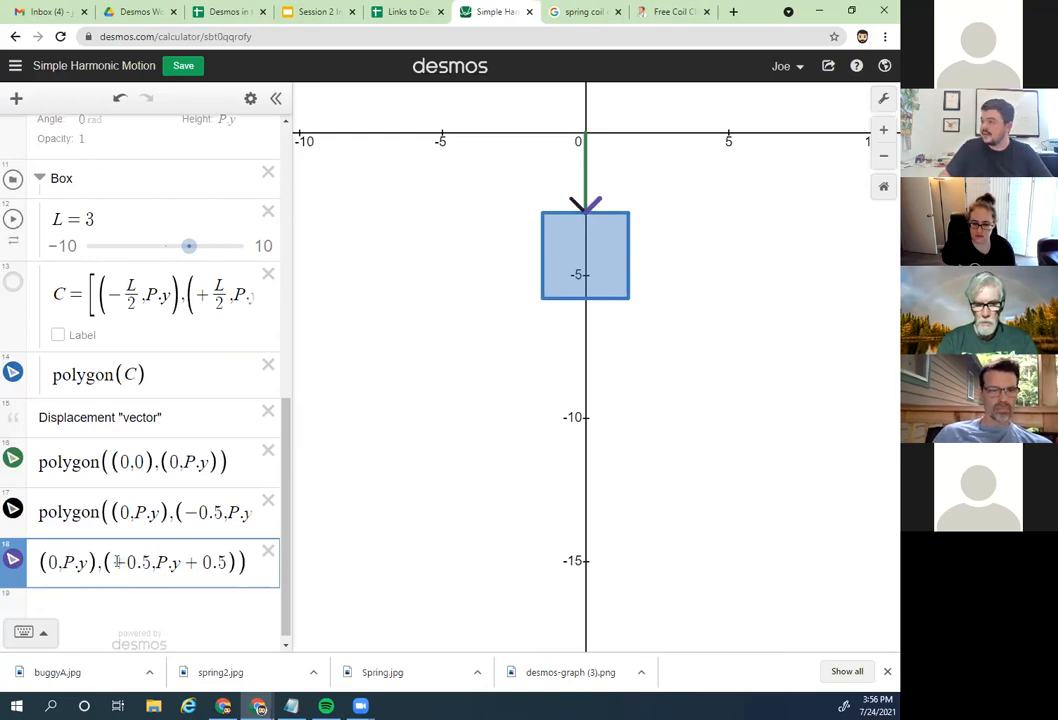
pyautogui.click(597, 213)
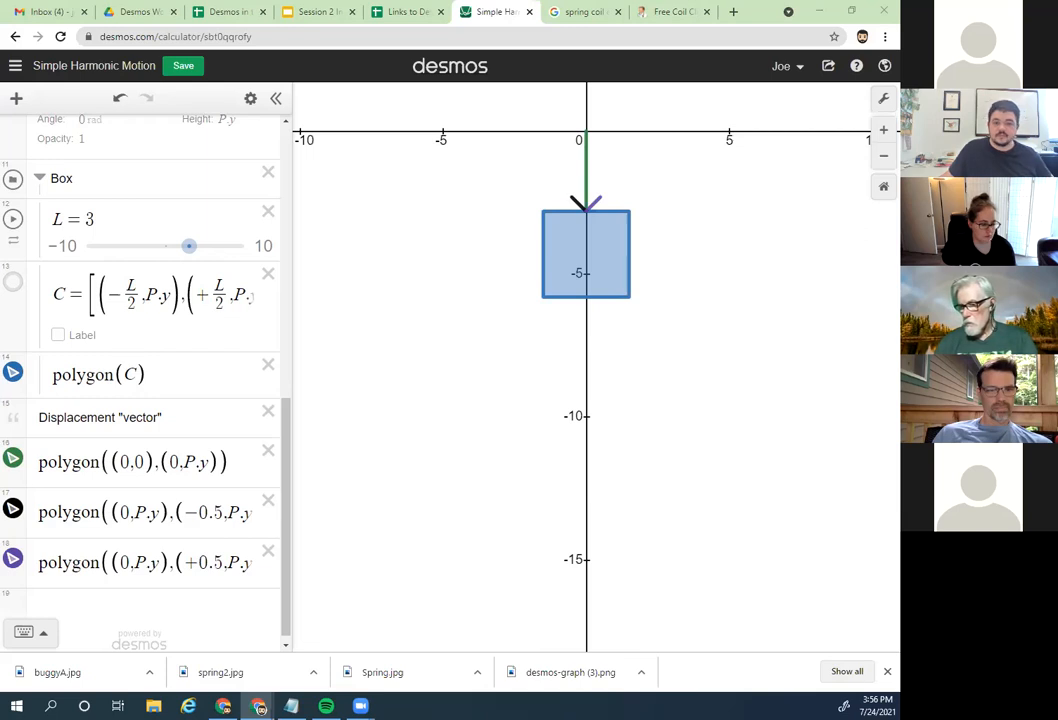
# Step: Run the t_0 animation to test the arrow, stop it, and set t_0 to 0.152
pyautogui.scroll(10, 161, 370)
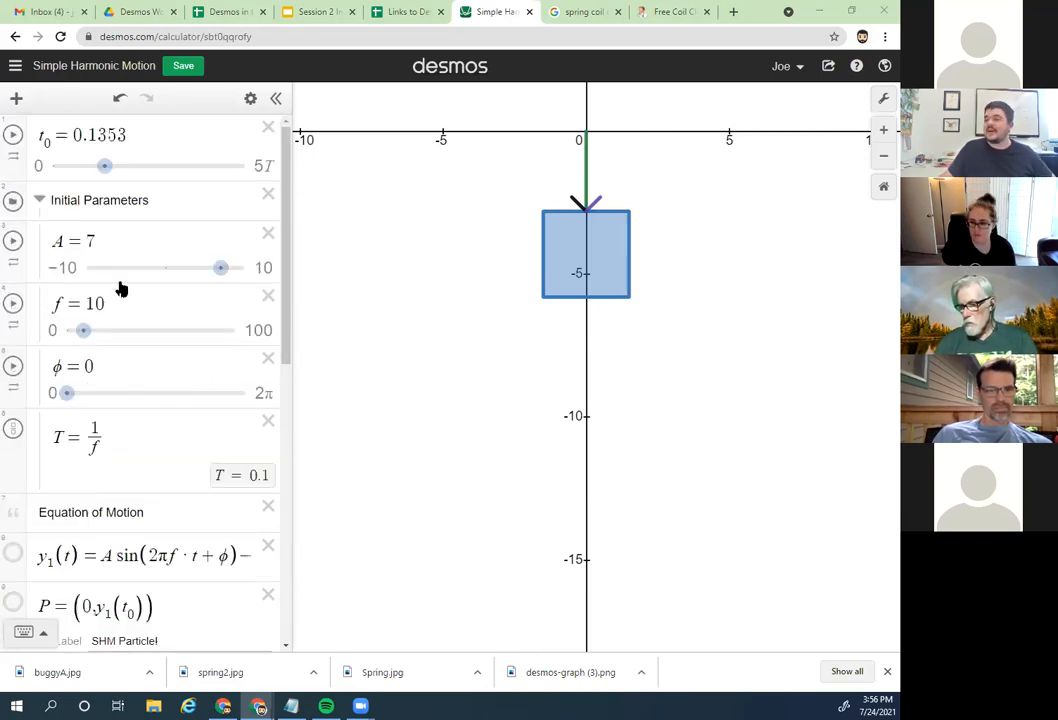
pyautogui.click(12, 134)
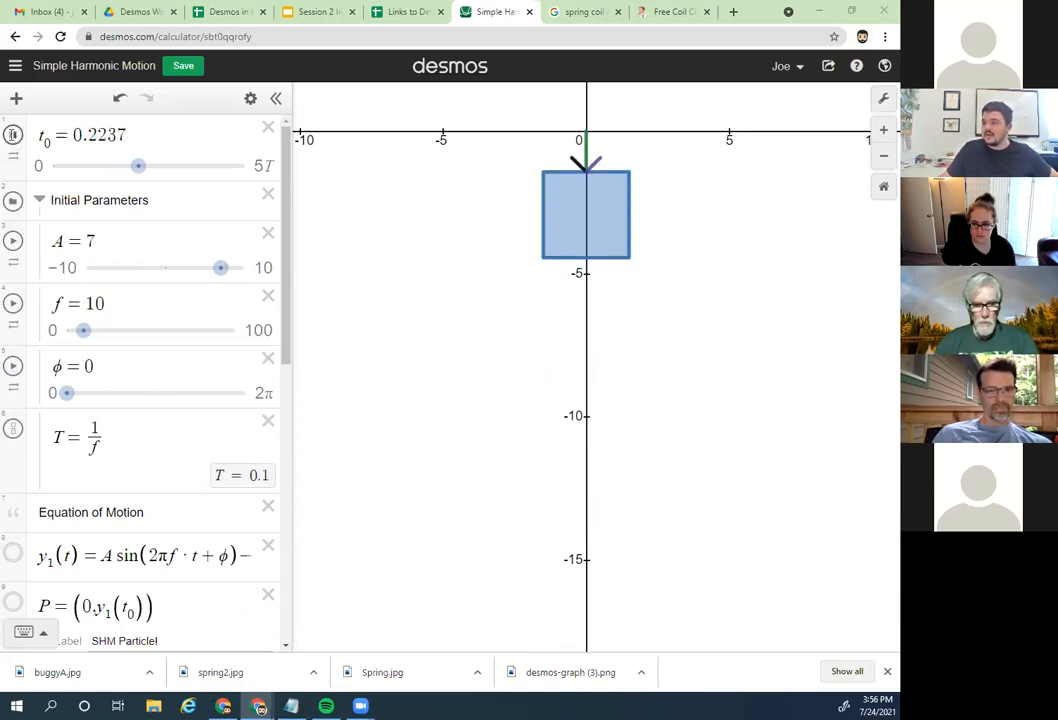
pyautogui.click(13, 134)
pyautogui.moveTo(110, 170)
pyautogui.mouseDown()
pyautogui.moveTo(127, 170)
pyautogui.moveTo(68, 166)
pyautogui.moveTo(111, 165)
pyautogui.mouseUp()
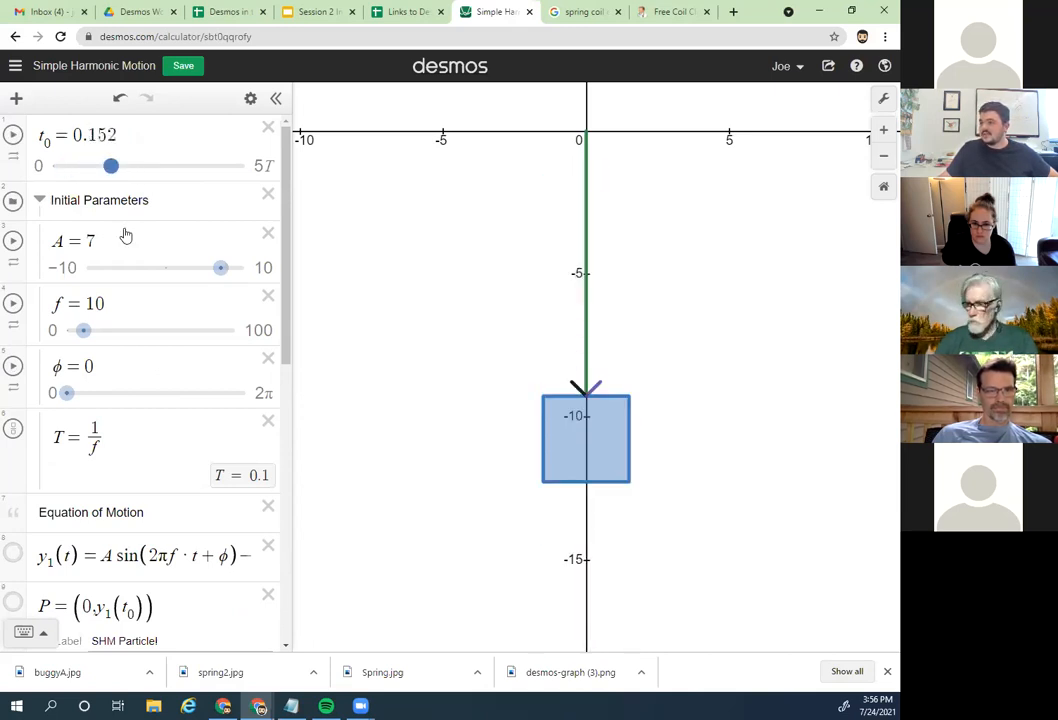
# Step: Show the spring.png image again and enlarge the graph view slightly
pyautogui.scroll(-6, 125, 236)
pyautogui.scroll(4, 14, 280)
pyautogui.click(12, 268)
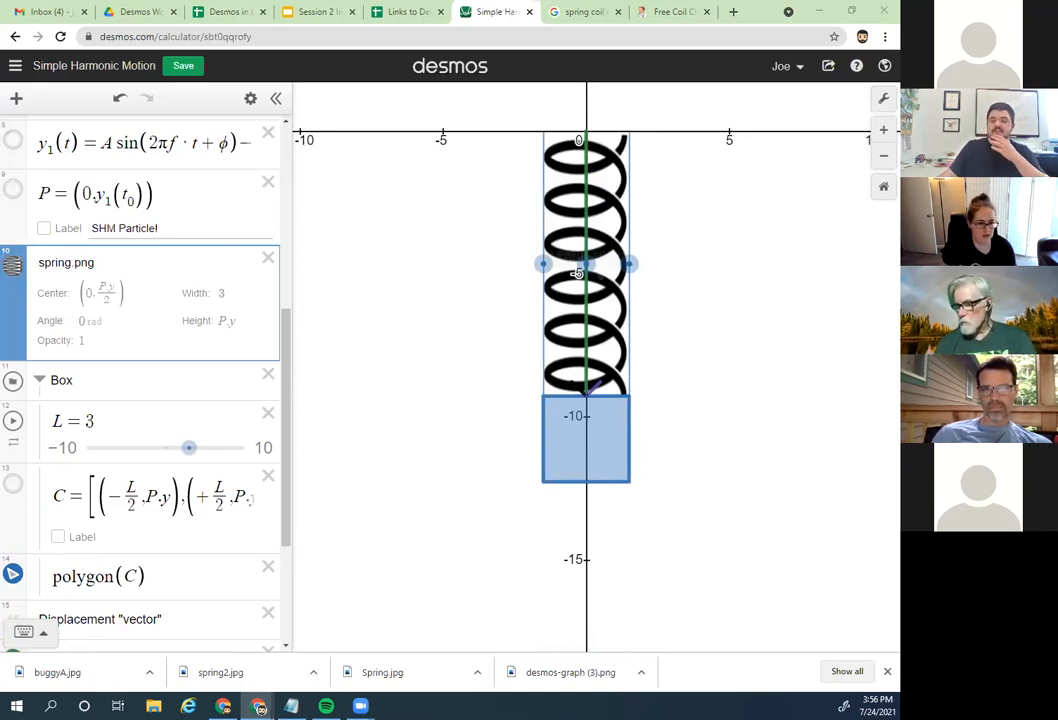
pyautogui.scroll(1, 321, 309)
pyautogui.scroll(1, 194, 349)
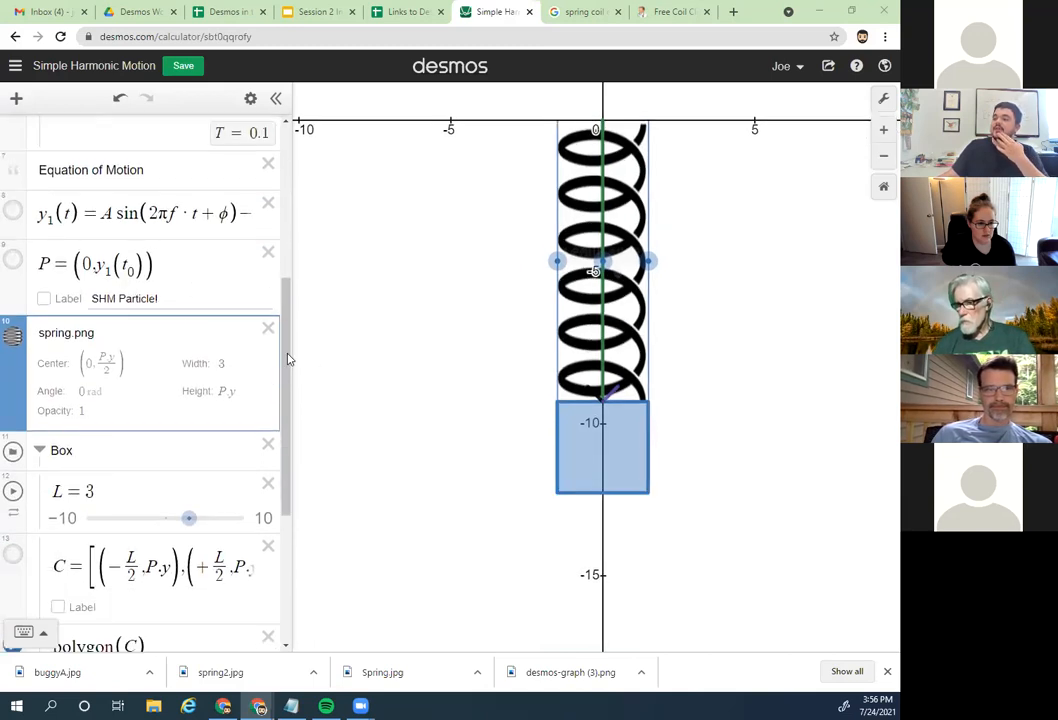
pyautogui.moveTo(287, 350); pyautogui.dragTo(239, 142)
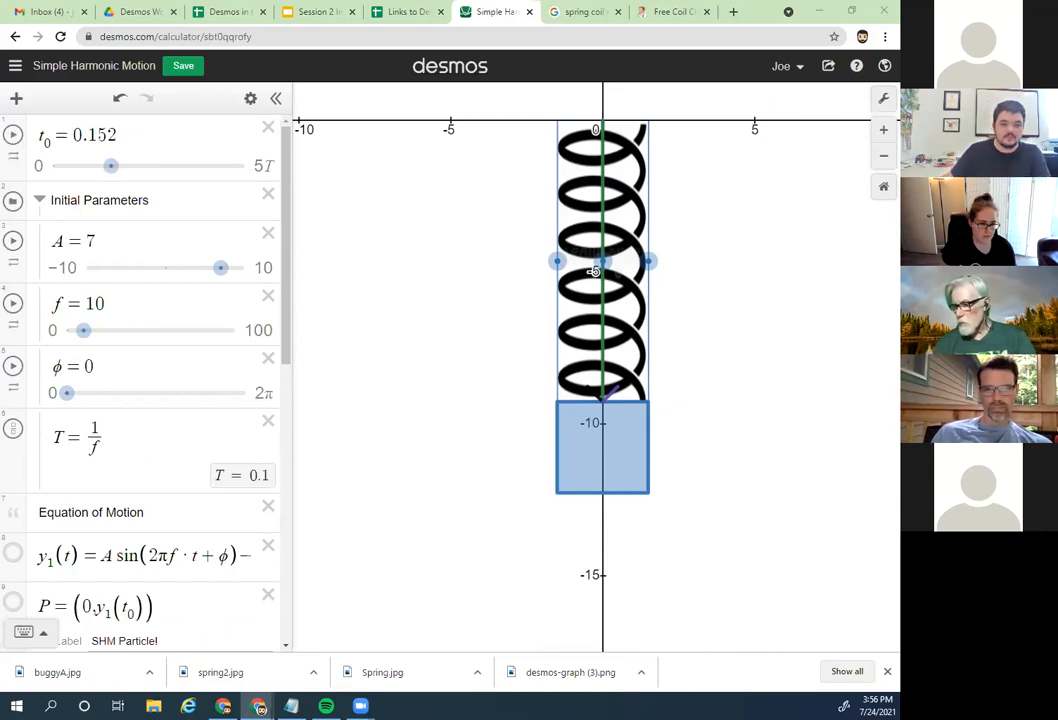
pyautogui.moveTo(286, 196); pyautogui.dragTo(287, 484)
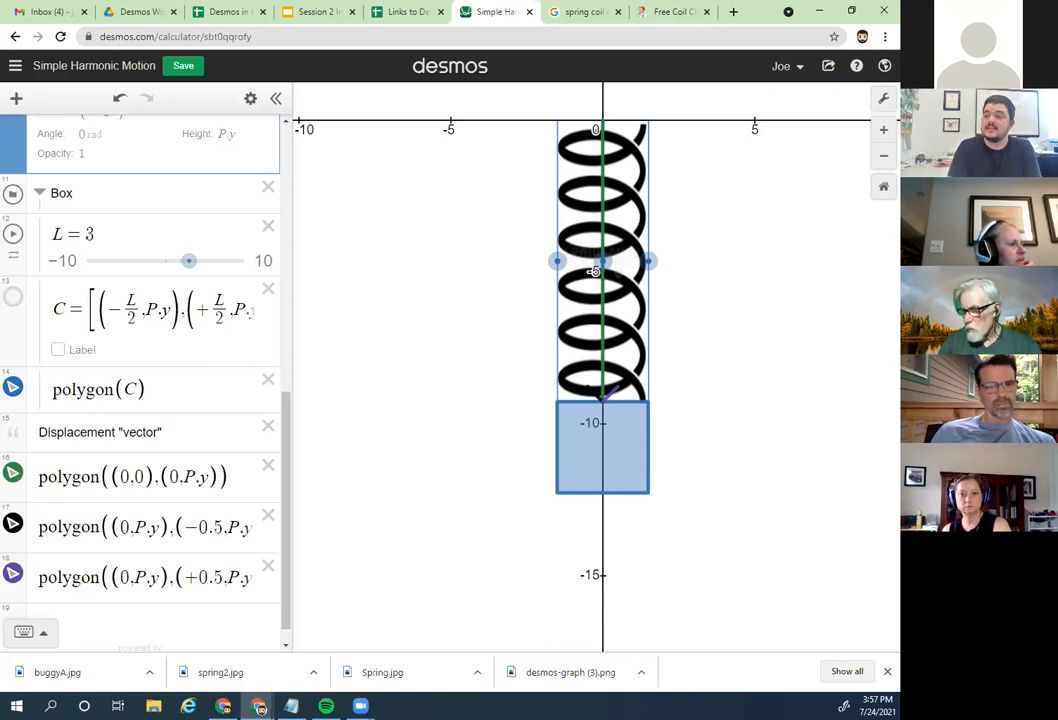
pyautogui.moveTo(288, 432); pyautogui.dragTo(279, 146)
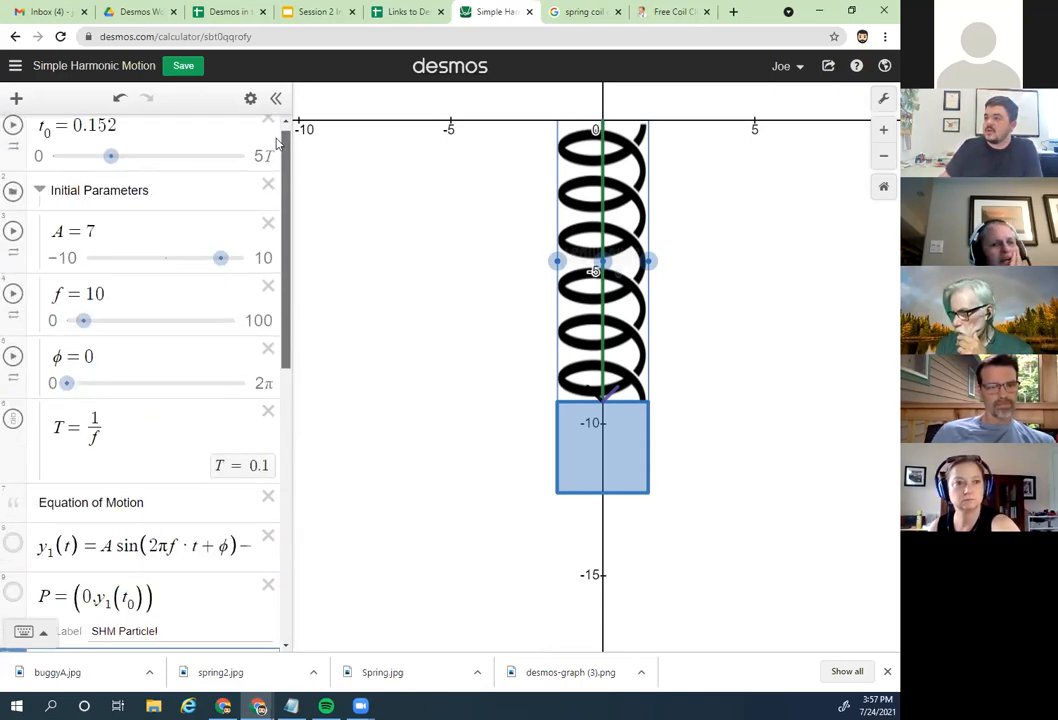
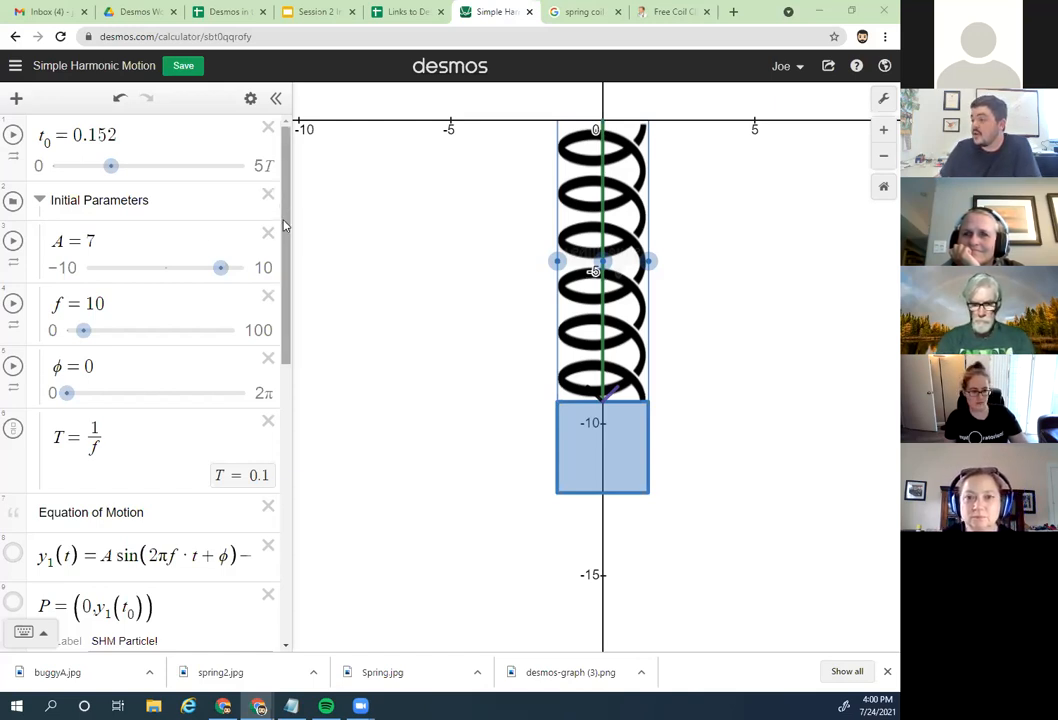
# Step: Highlight the x-coordinate 0 in the definition of point P and save the Simple Harmonic Motion graph
pyautogui.scroll(-5, 295, 298)
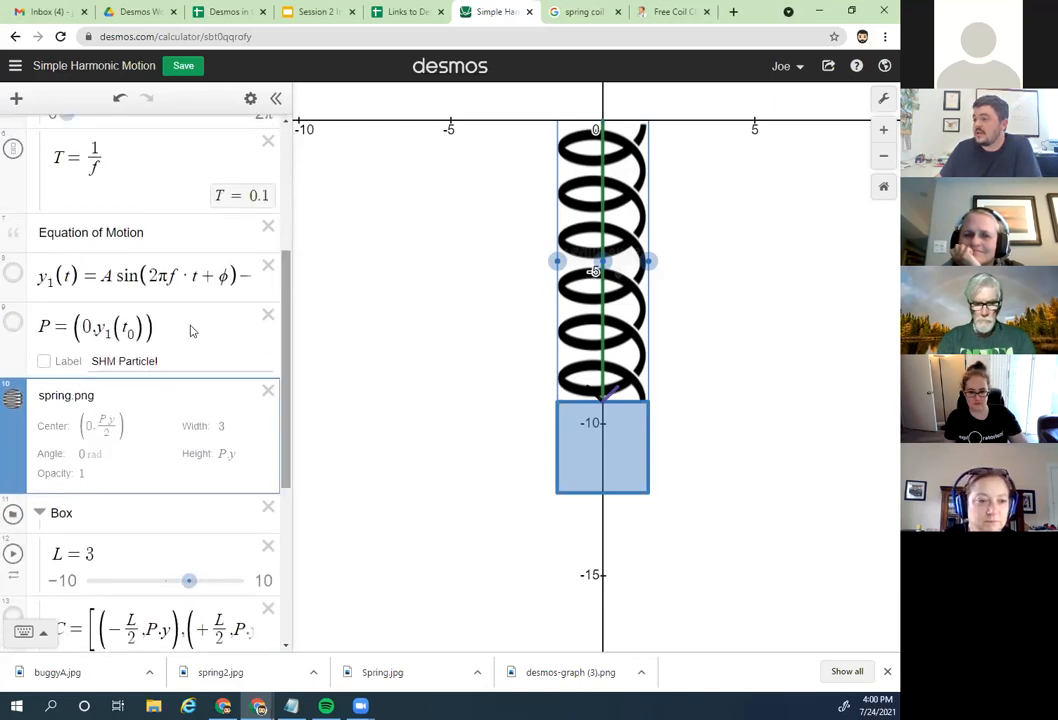
pyautogui.click(80, 326)
pyautogui.doubleClick(82, 326)
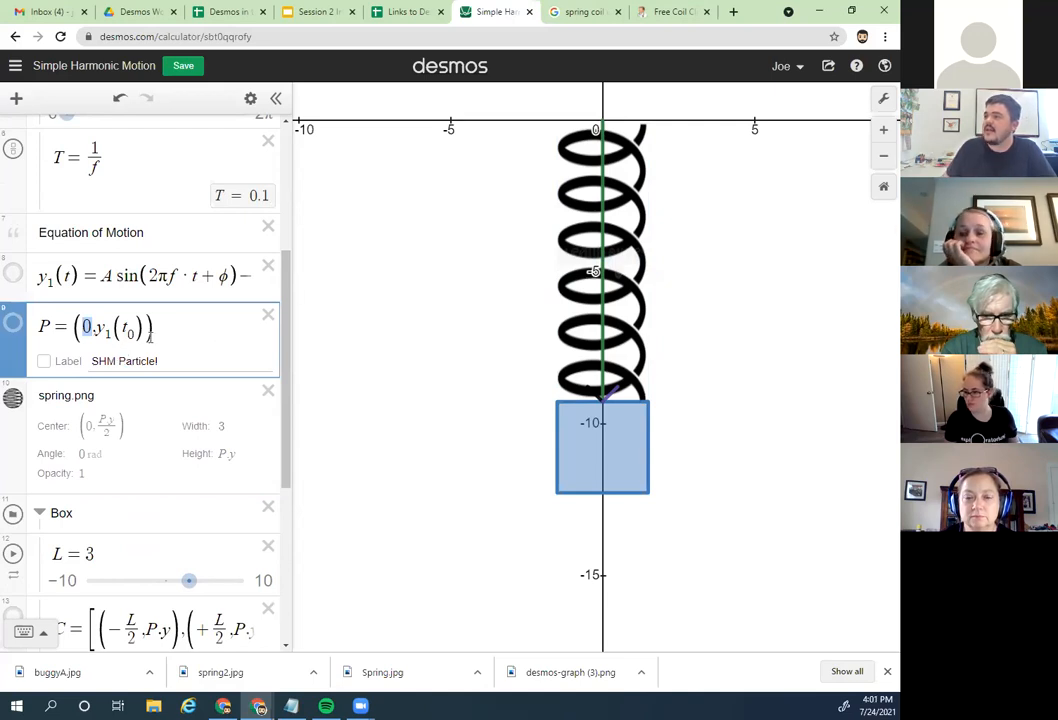
pyautogui.click(184, 66)
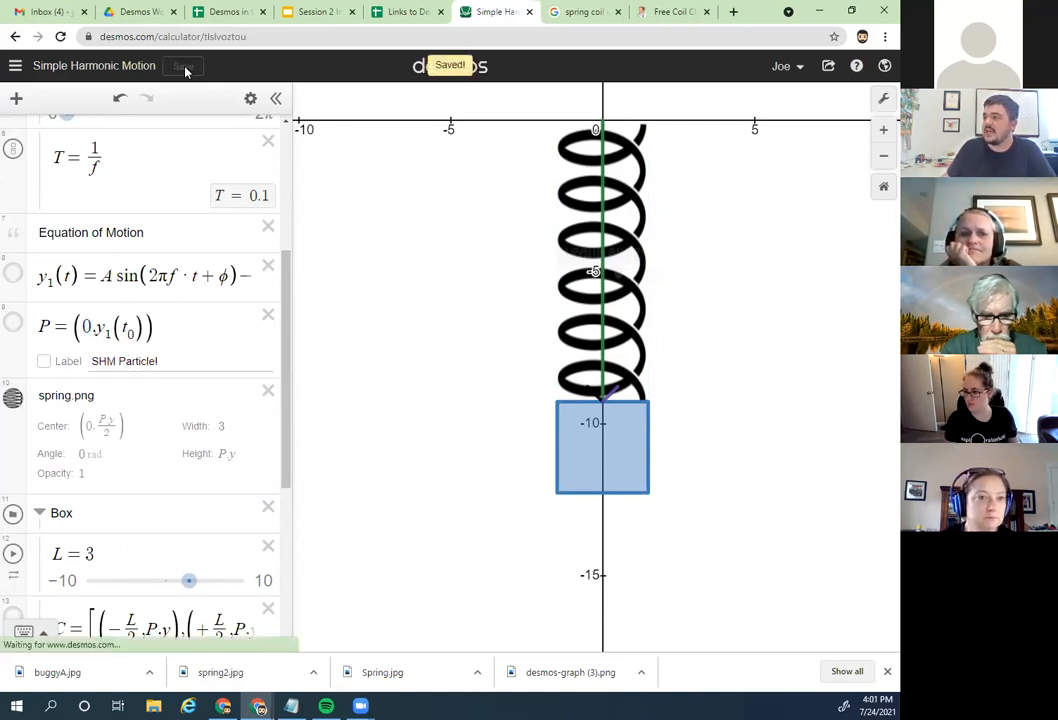
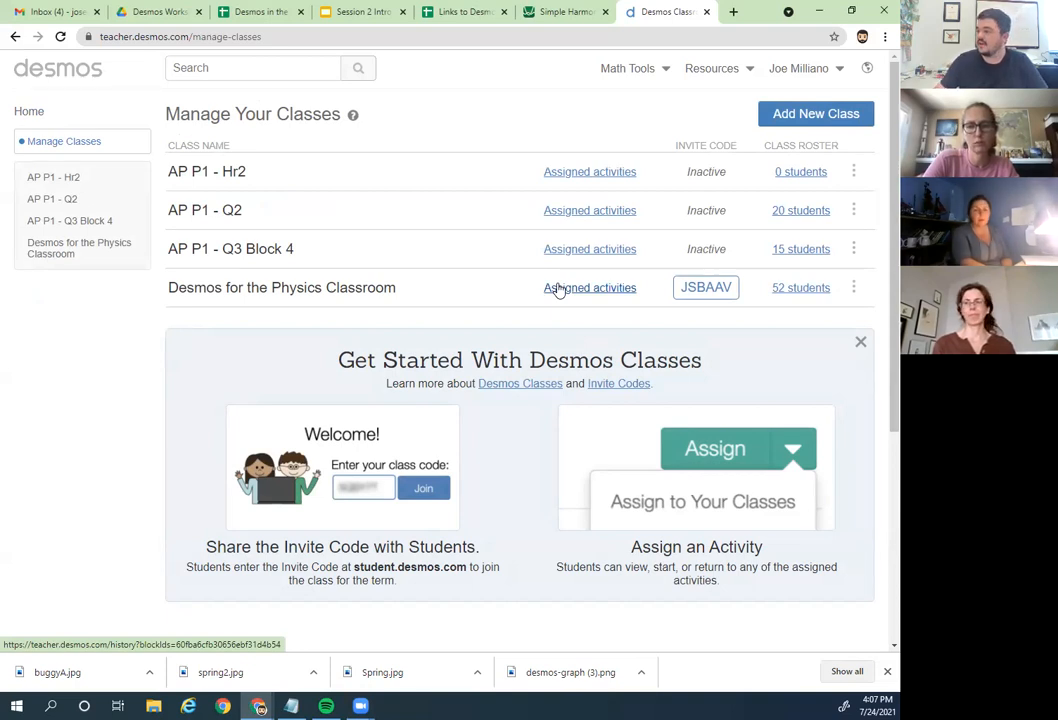
# Step: Review the activities assigned to Desmos for the Physics Classroom, the class list, the teacher home page and the custom activities
pyautogui.click(559, 289)
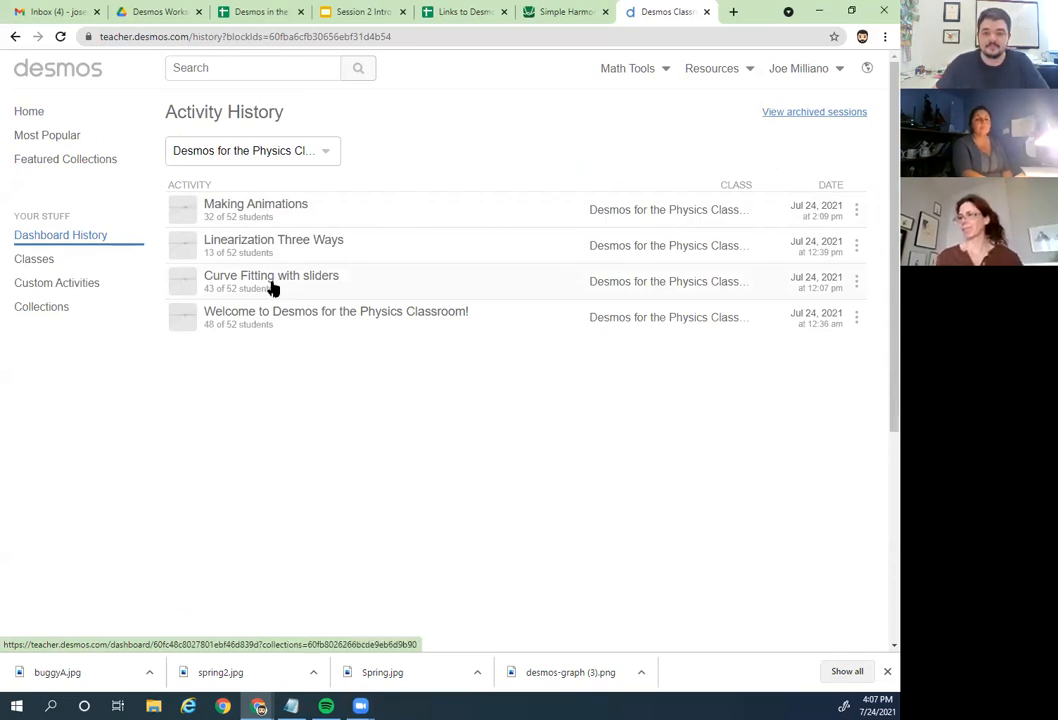
pyautogui.click(62, 262)
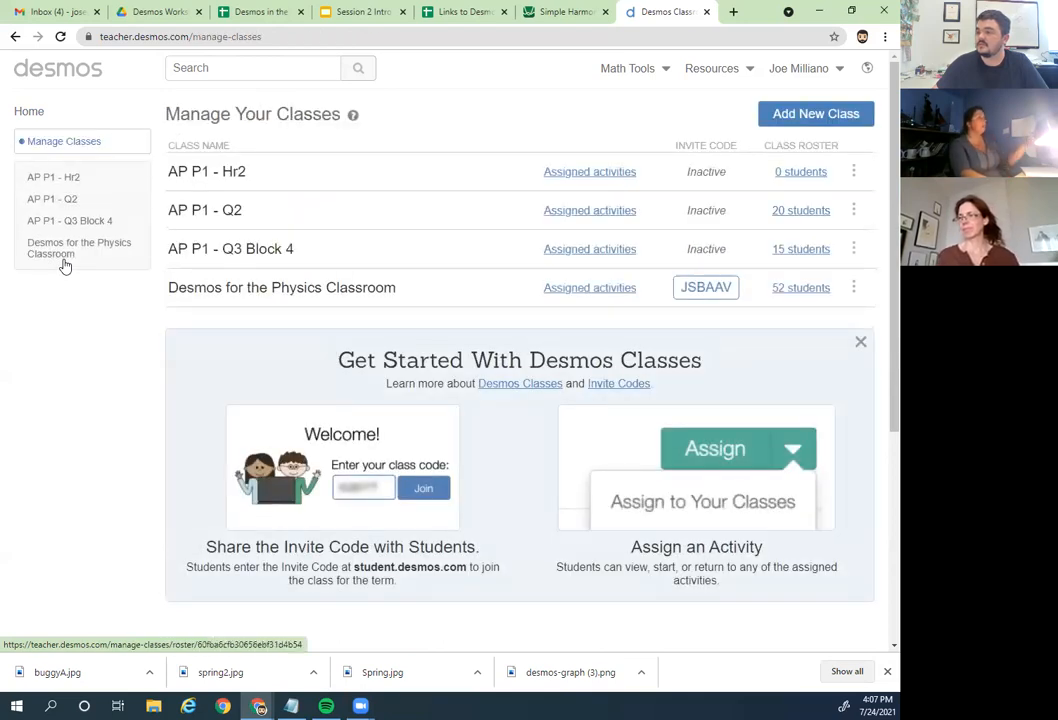
pyautogui.click(20, 115)
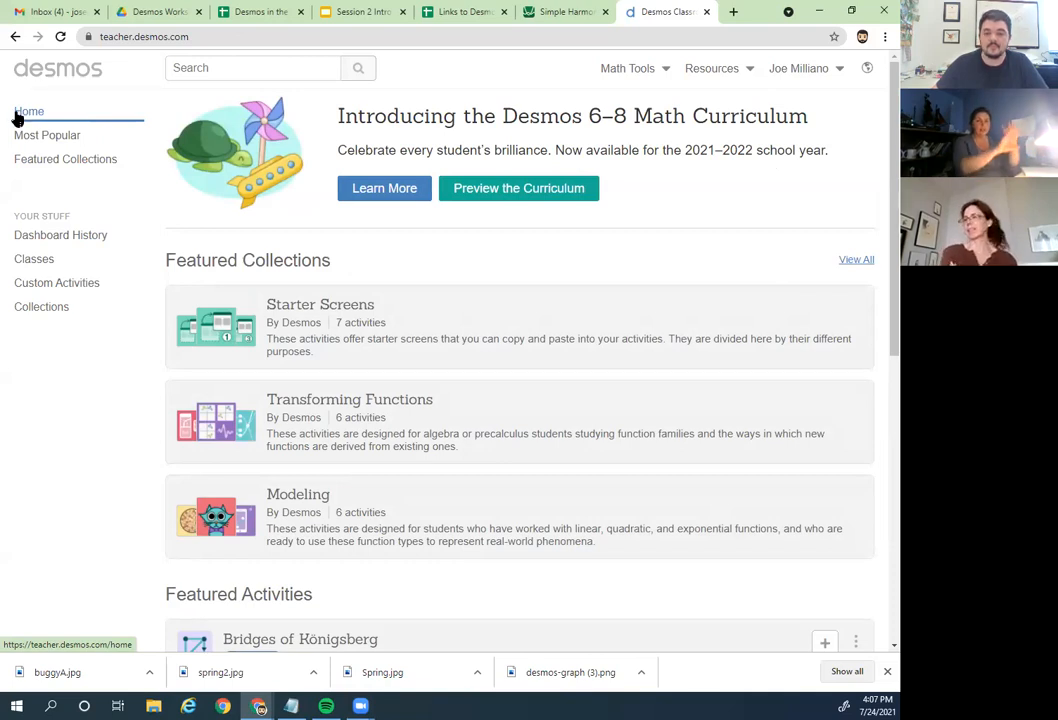
pyautogui.click(47, 285)
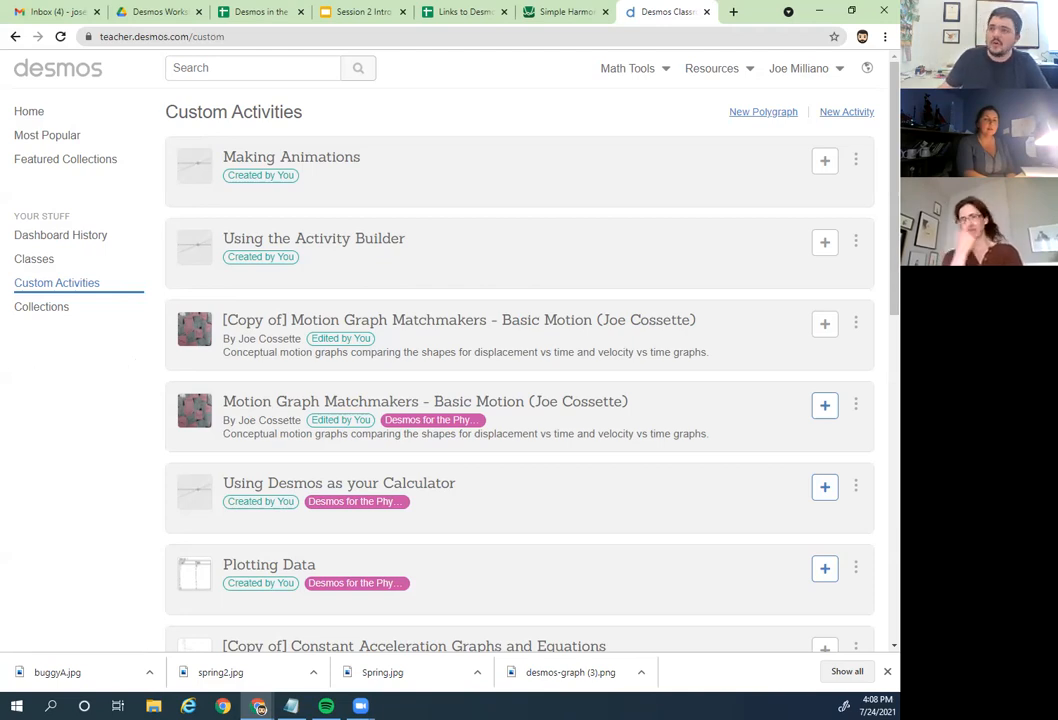
pyautogui.click(25, 116)
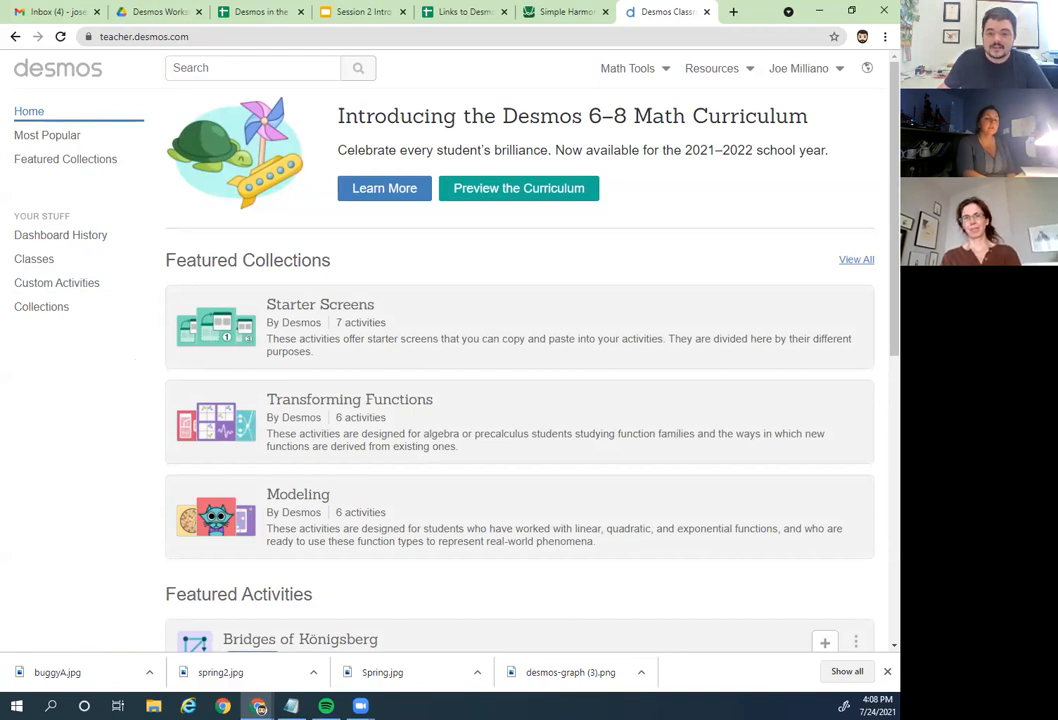
# Step: Create a single-session invite code, active for 48 hours, for the custom activity Making Animations
pyautogui.click(92, 284)
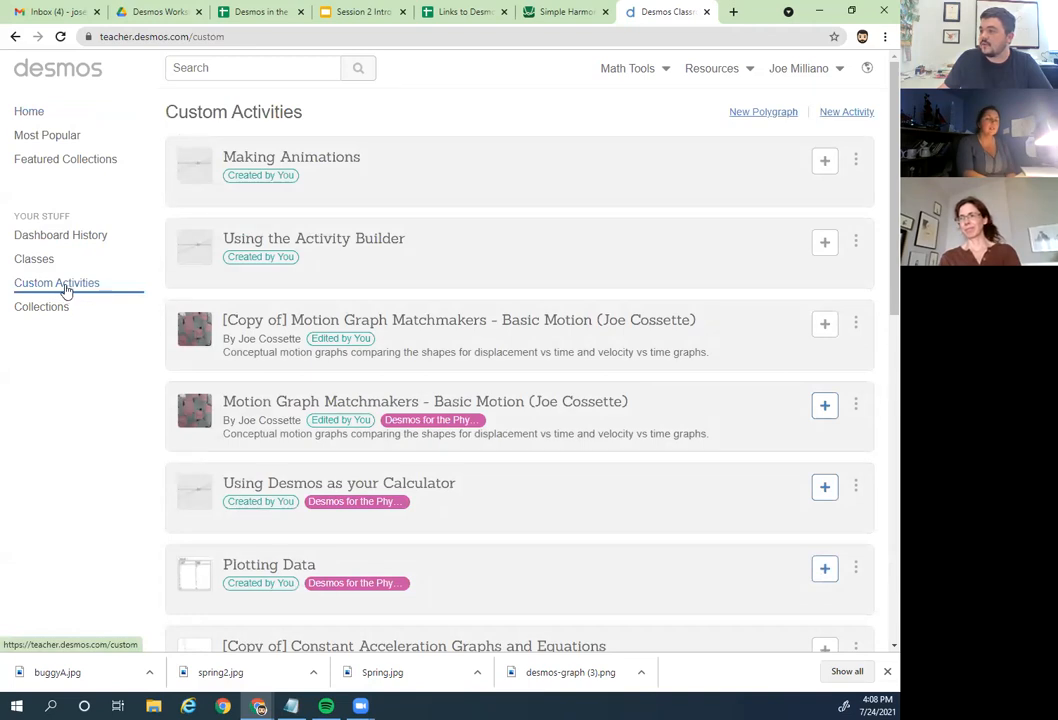
pyautogui.click(352, 180)
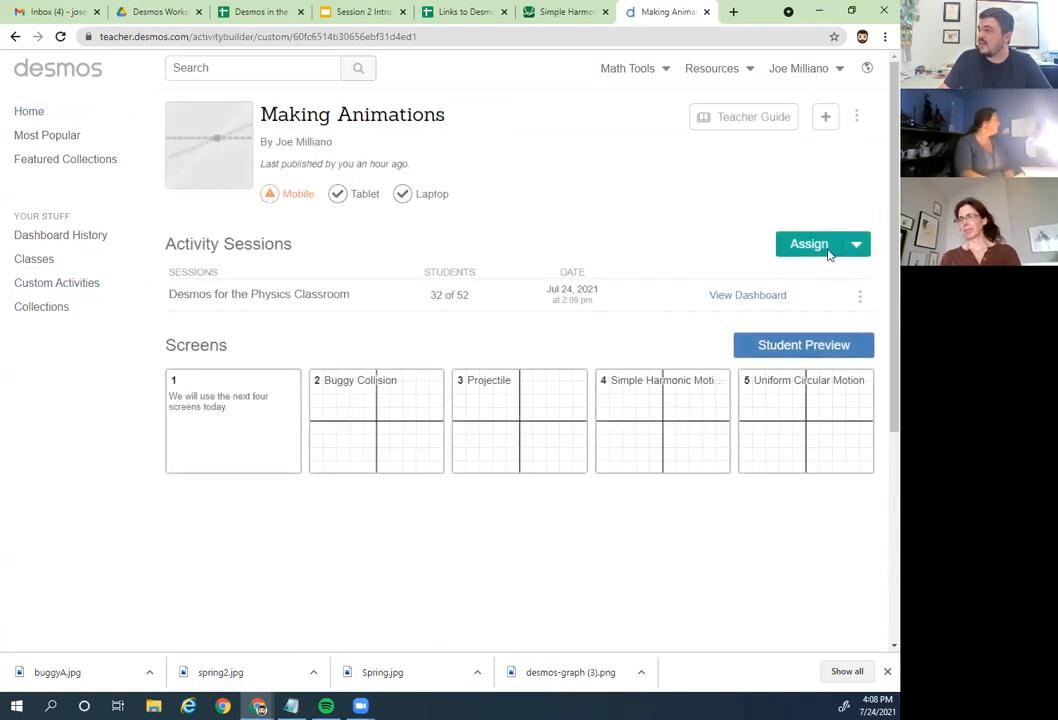
pyautogui.click(855, 250)
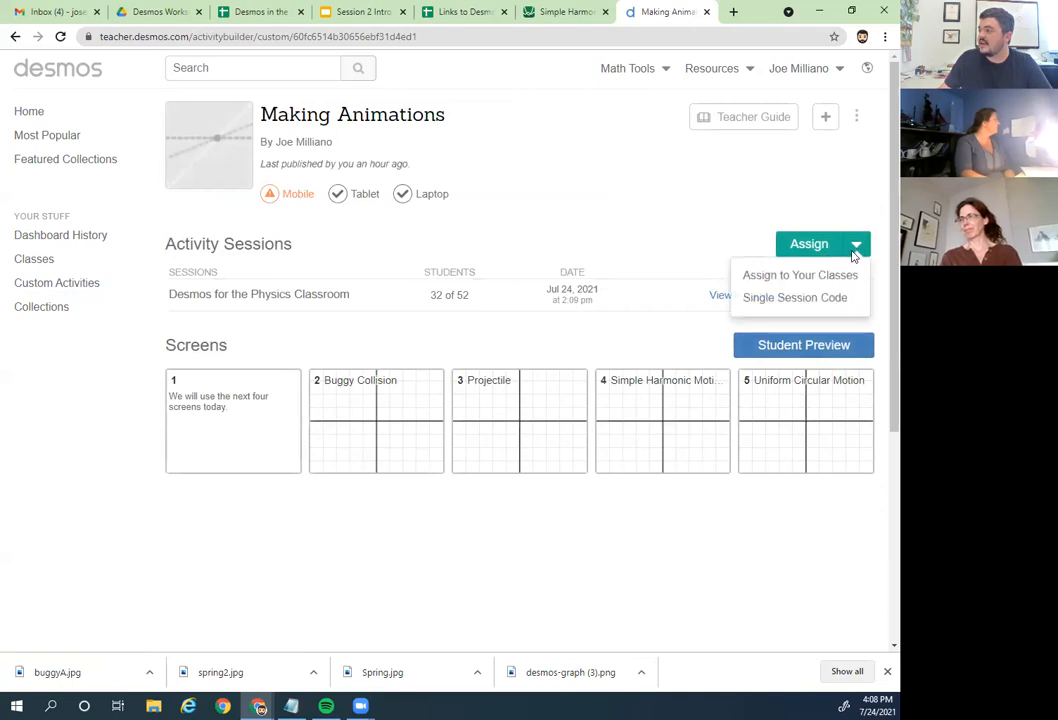
pyautogui.click(813, 300)
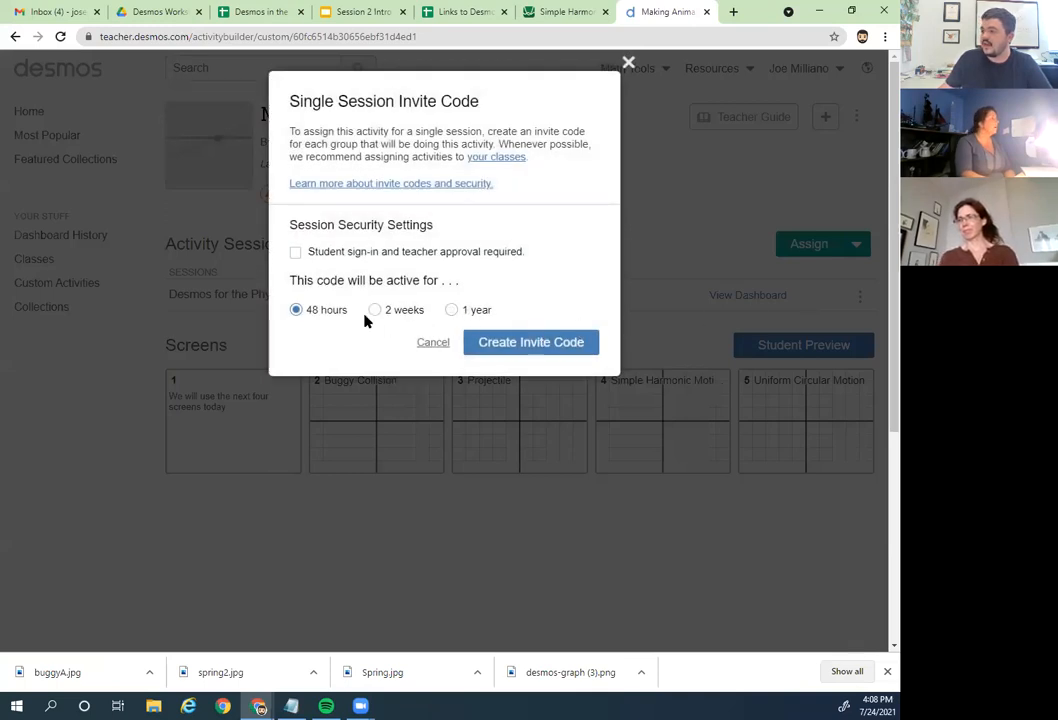
pyautogui.click(517, 348)
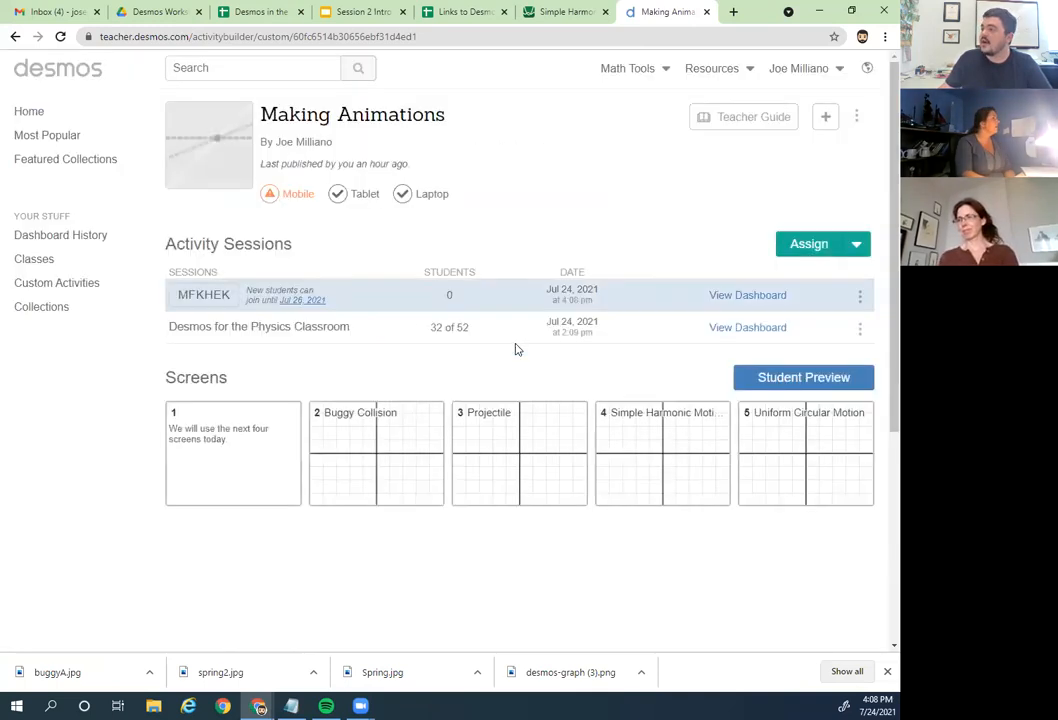